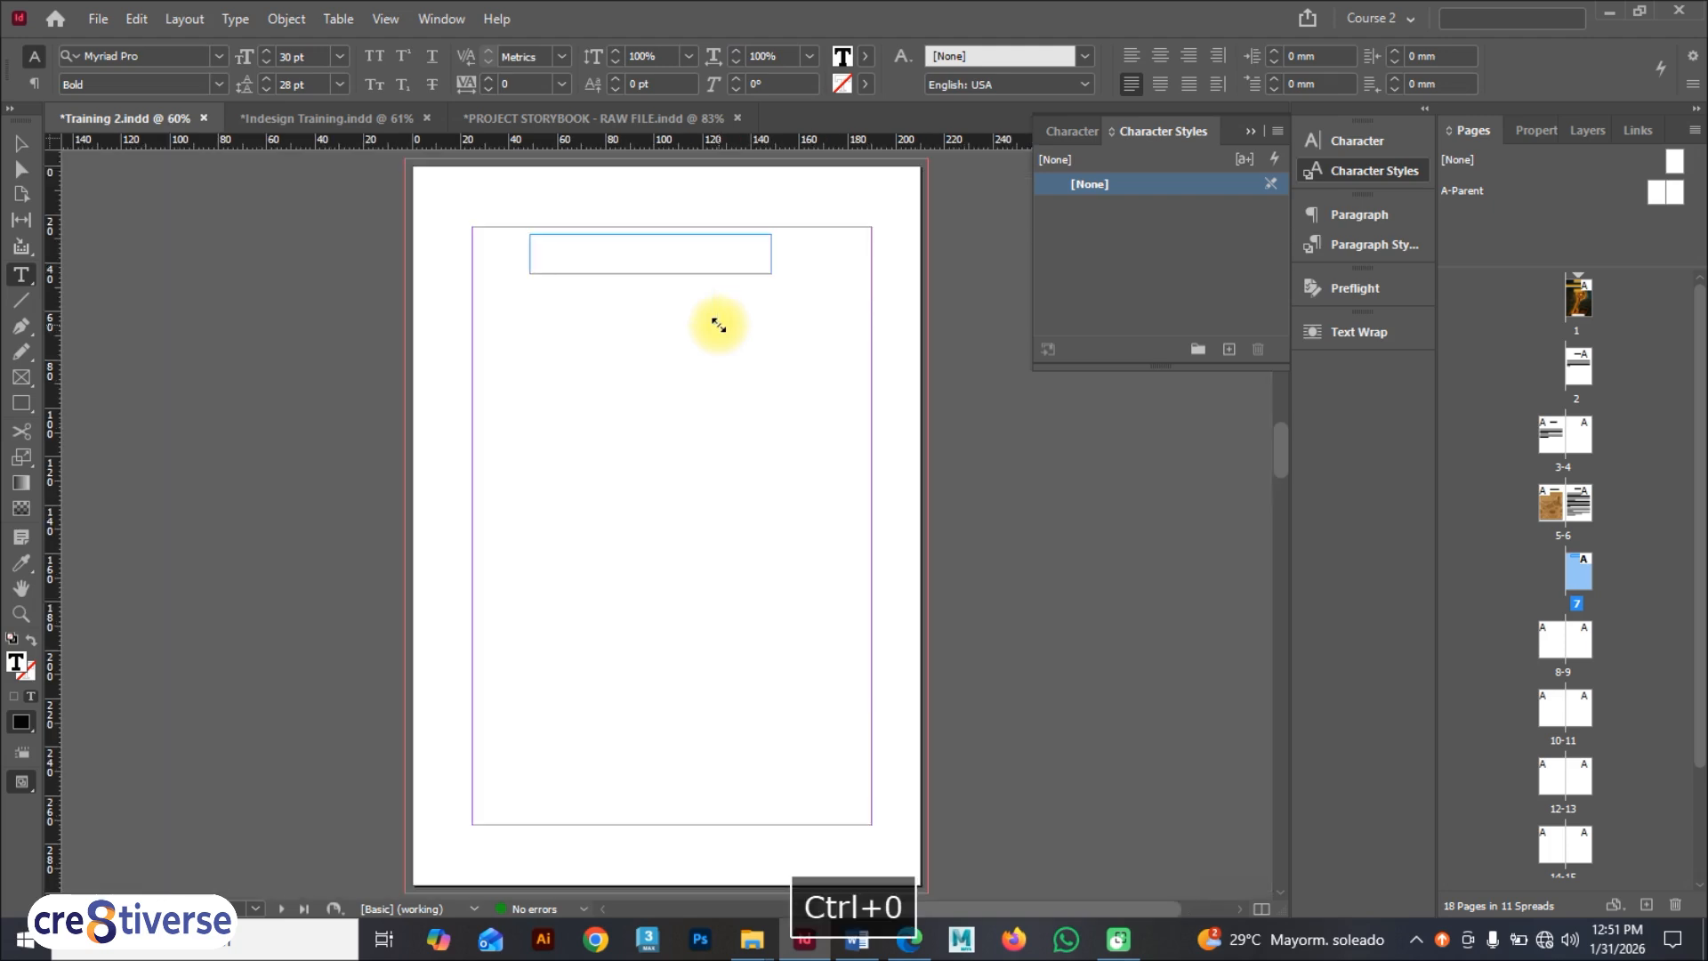
Step: Draw a subtitle text frame about 100 by 11.5 mm below the title frame and a body frame about 165 by 202.5 mm beneath it
left_click_drag(531, 287, 771, 315)
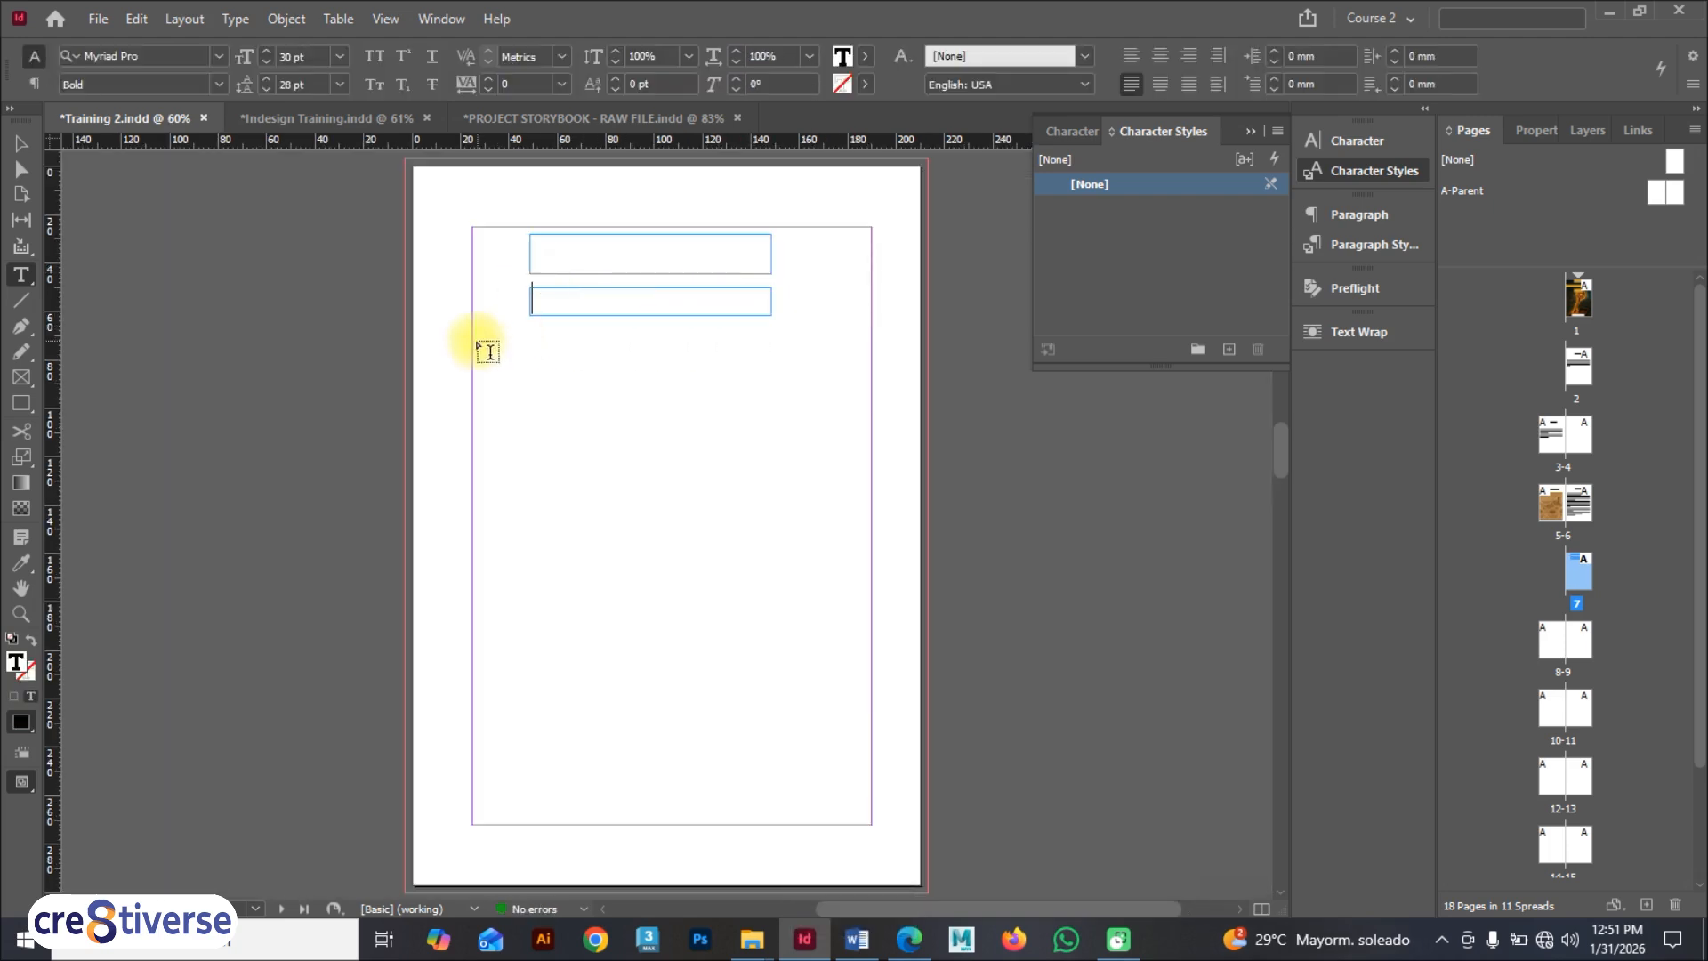
left_click_drag(473, 334, 876, 828)
left_click(21, 144)
left_click(717, 591)
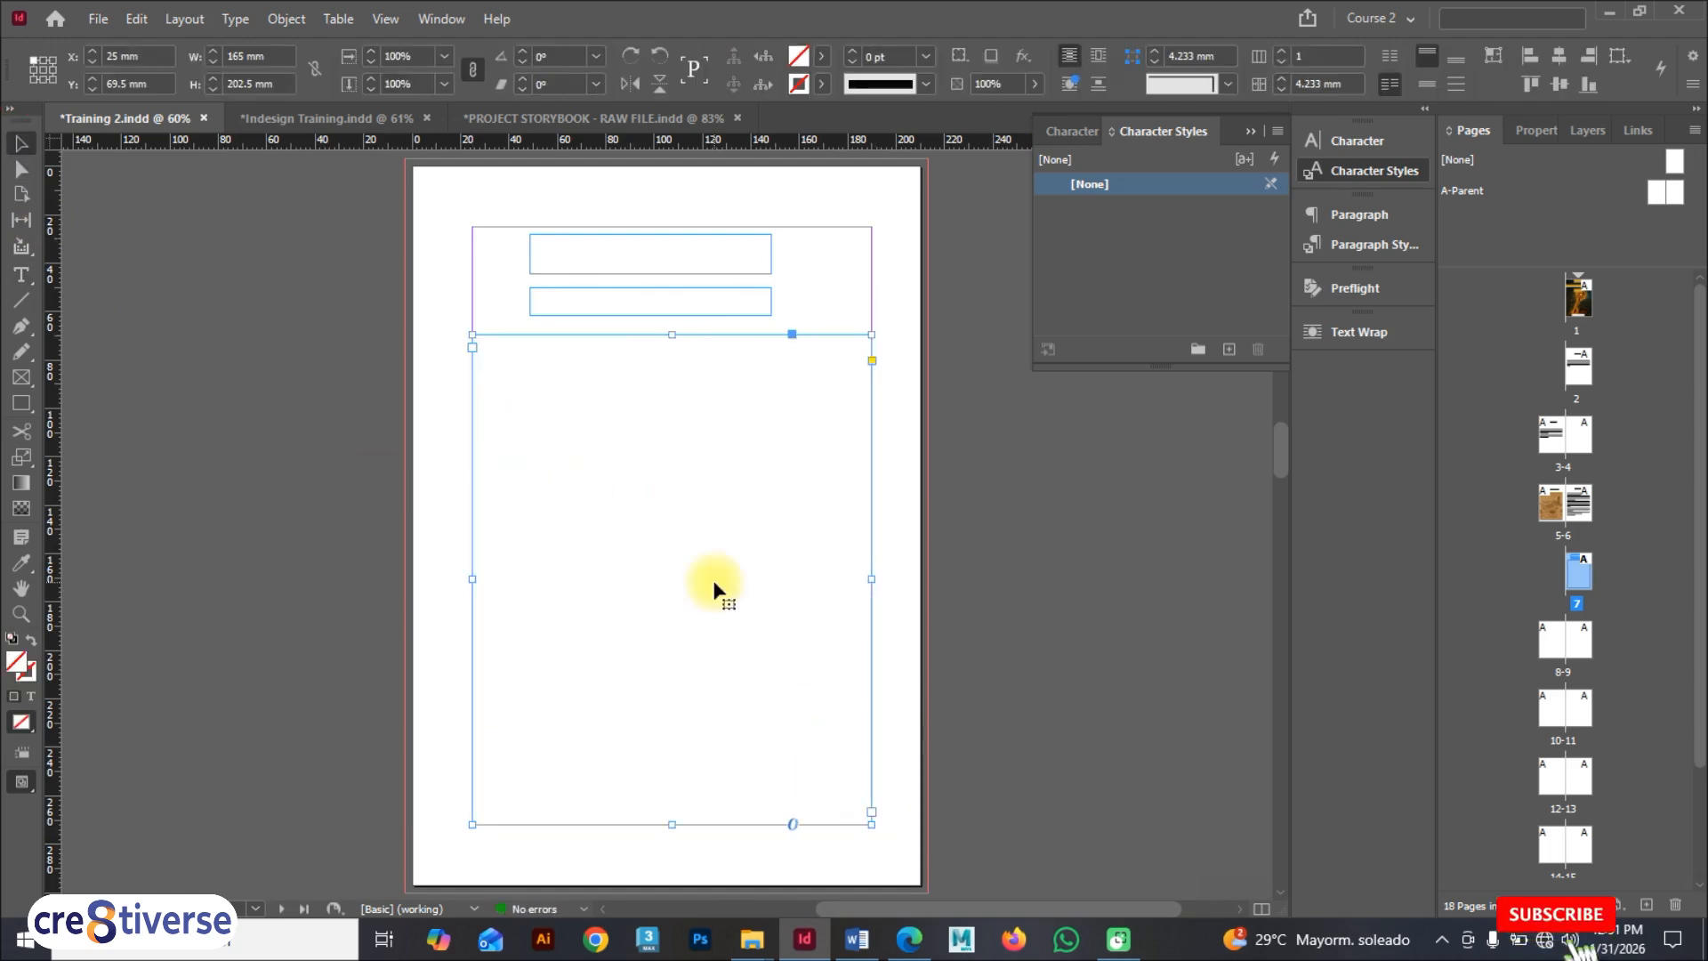
Step: Consult the Chapter 1 page in the Indesign Training PDF and enter "Chapter 1" in the uppermost text frame of the InDesign page
mouse_move(857, 939)
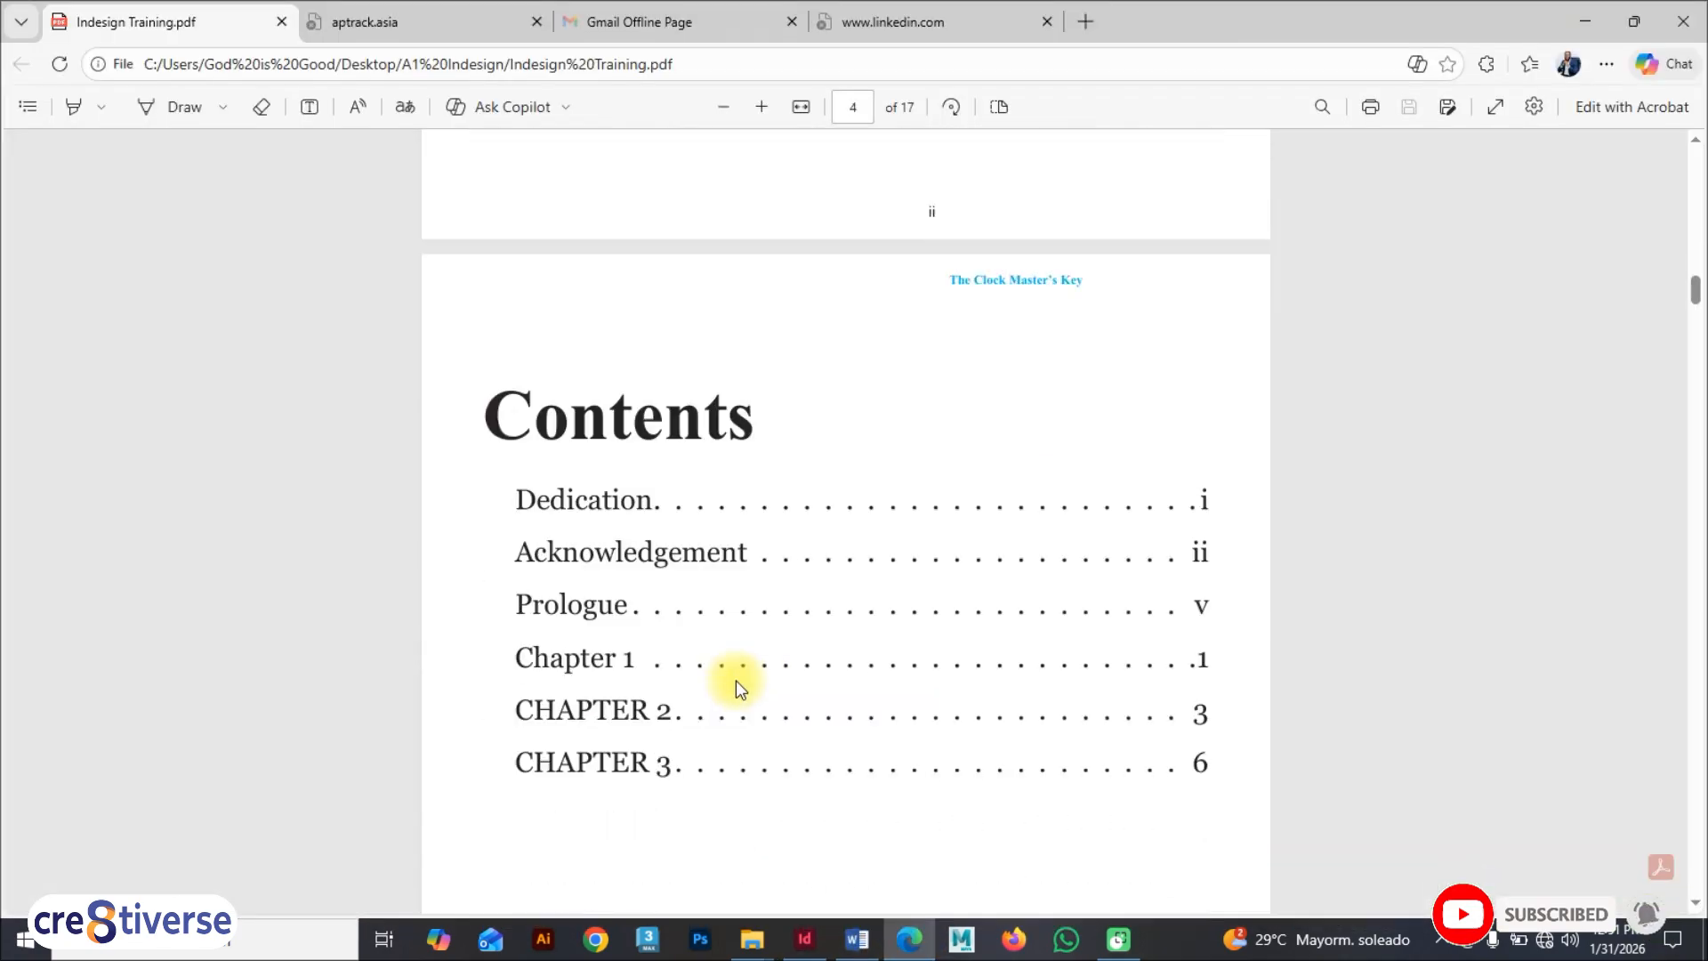
scroll(734, 681, "down", 20)
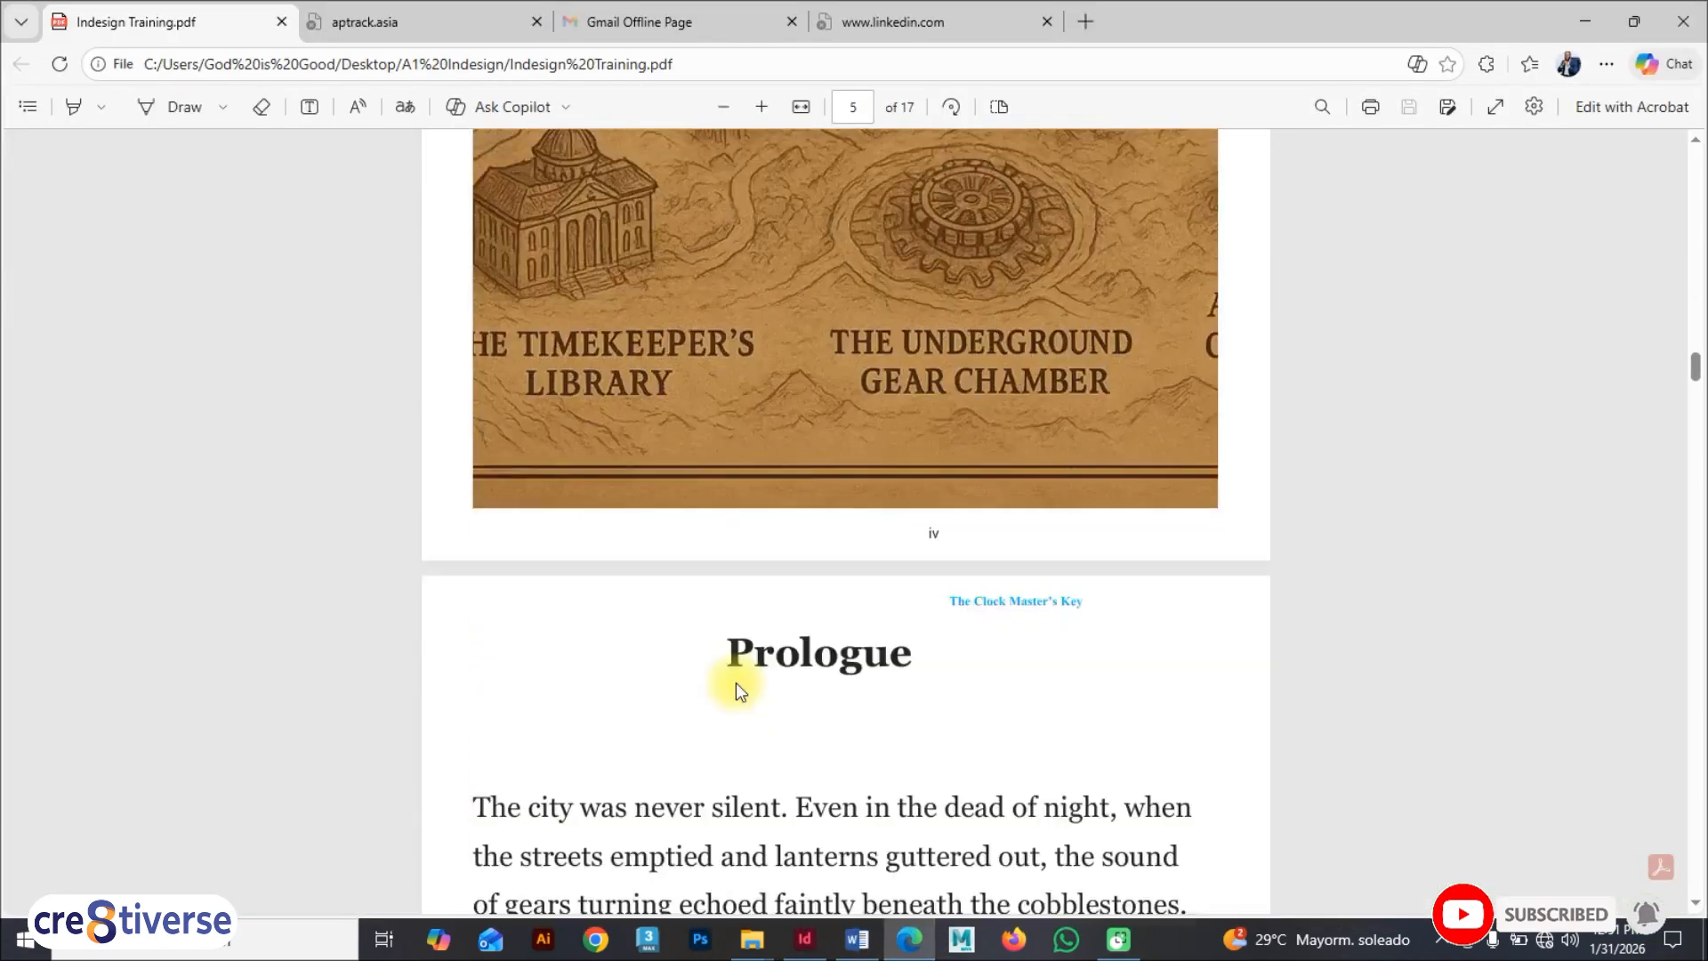
scroll(735, 681, "down", 13)
scroll(731, 678, "up", 6)
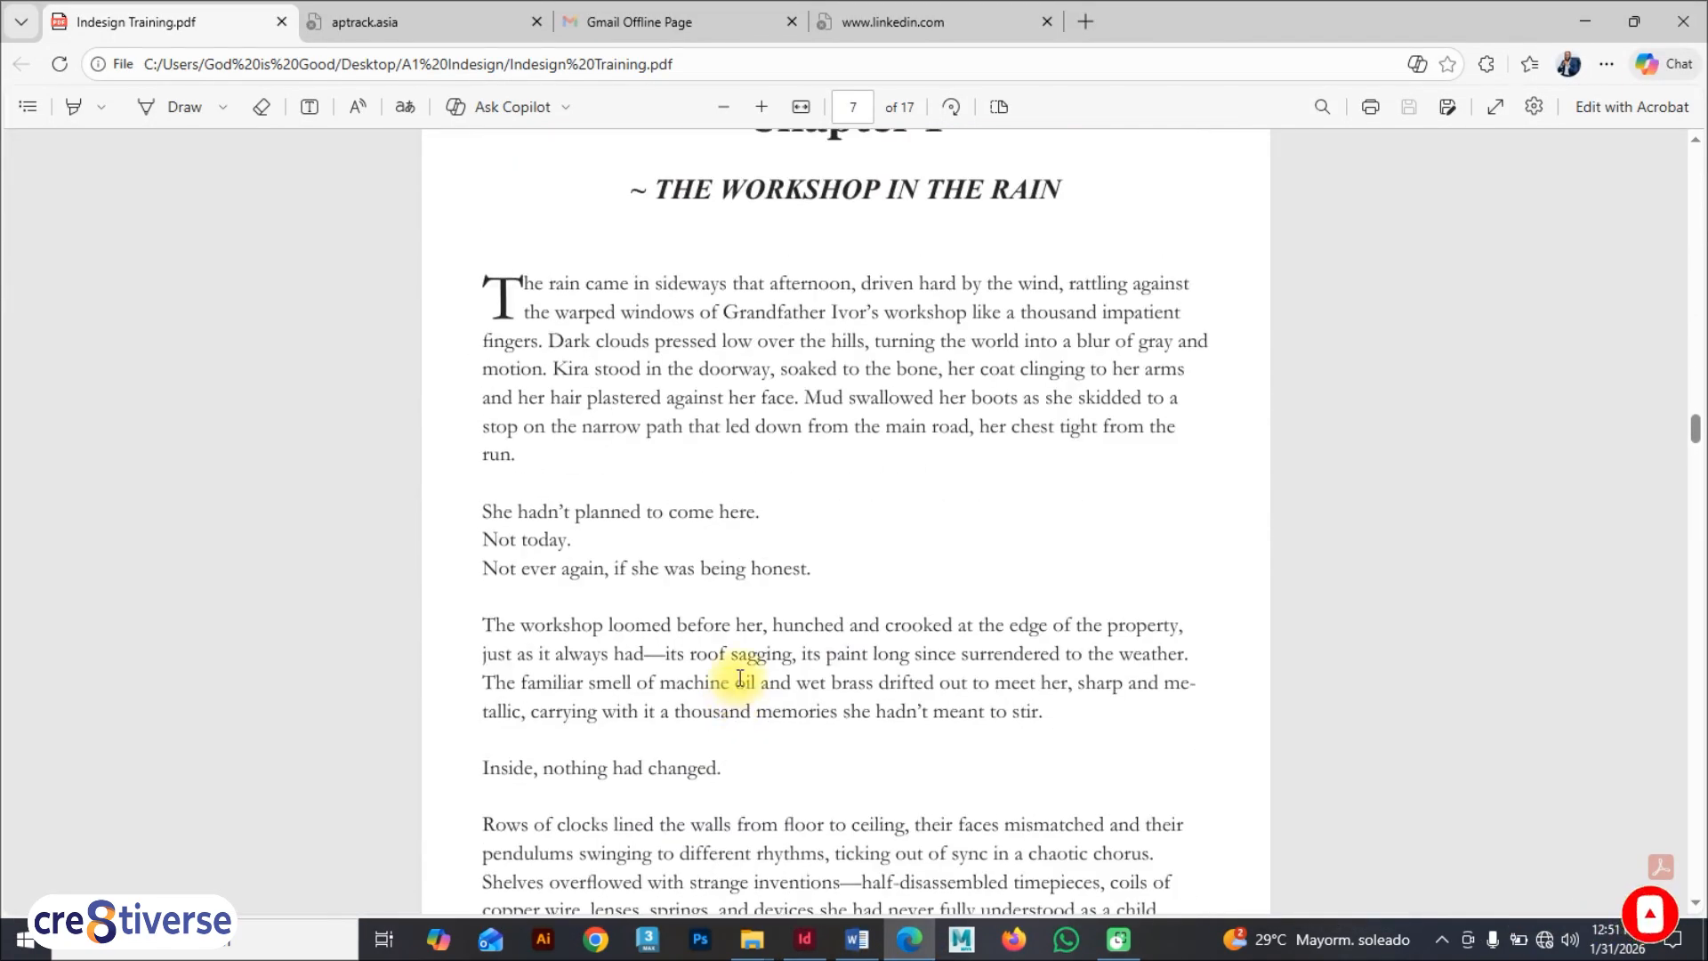
scroll(741, 333, "up", 1)
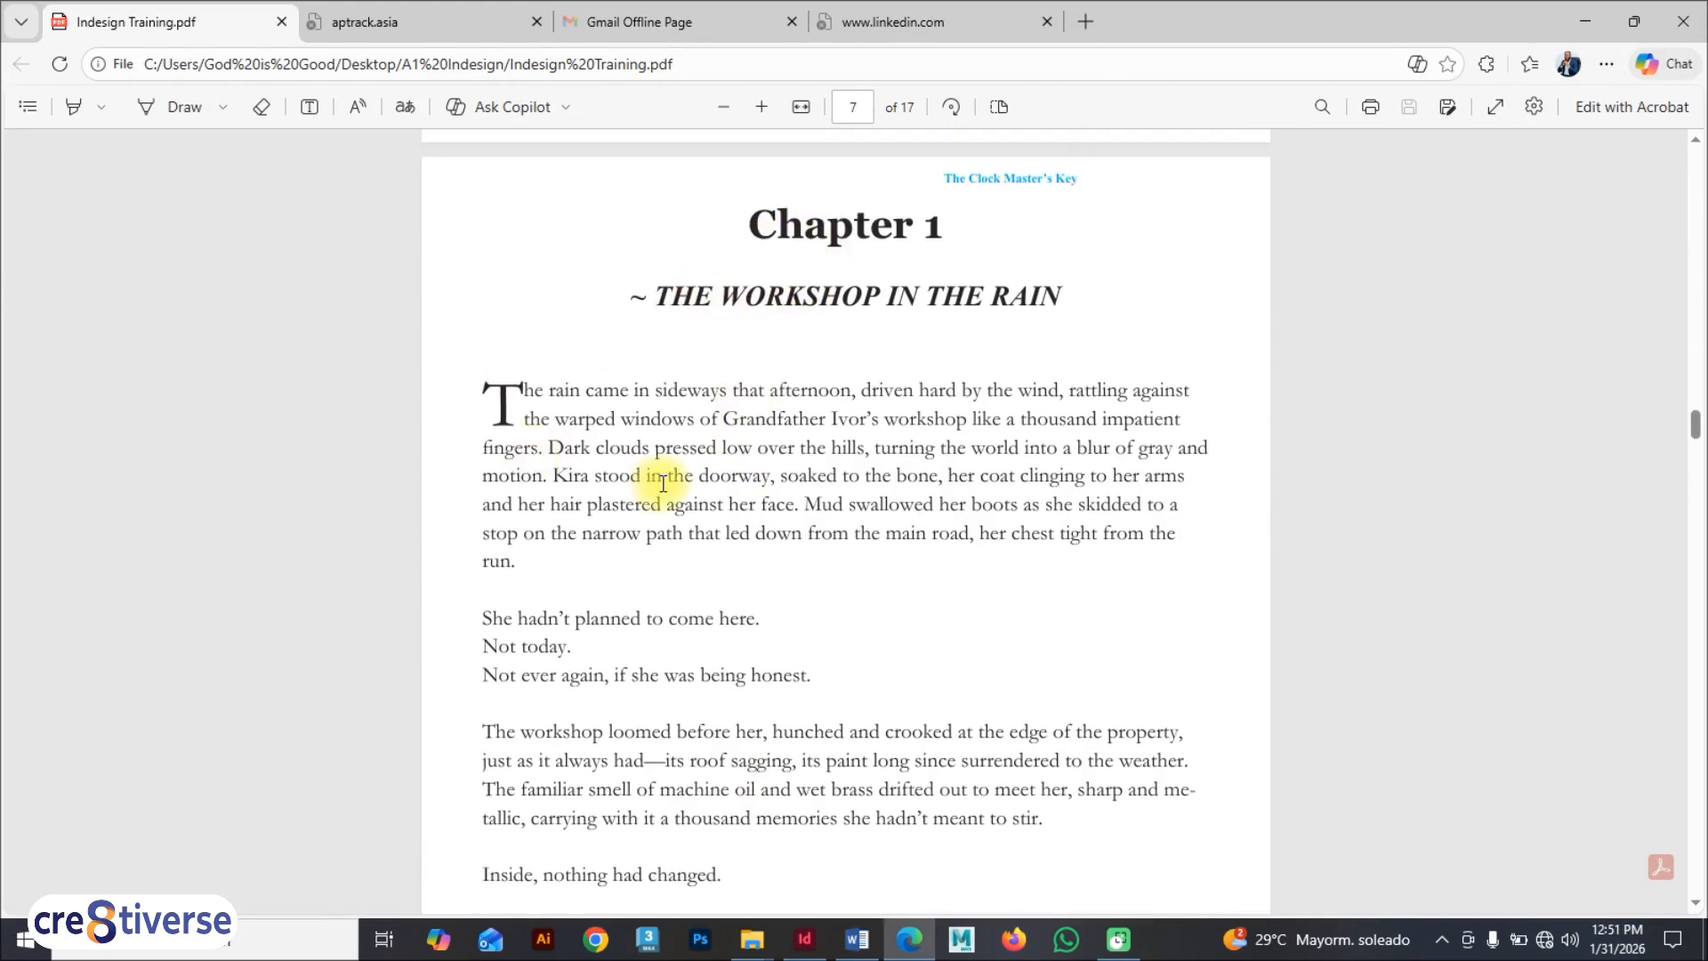
key("alt+Tab")
left_click(587, 263)
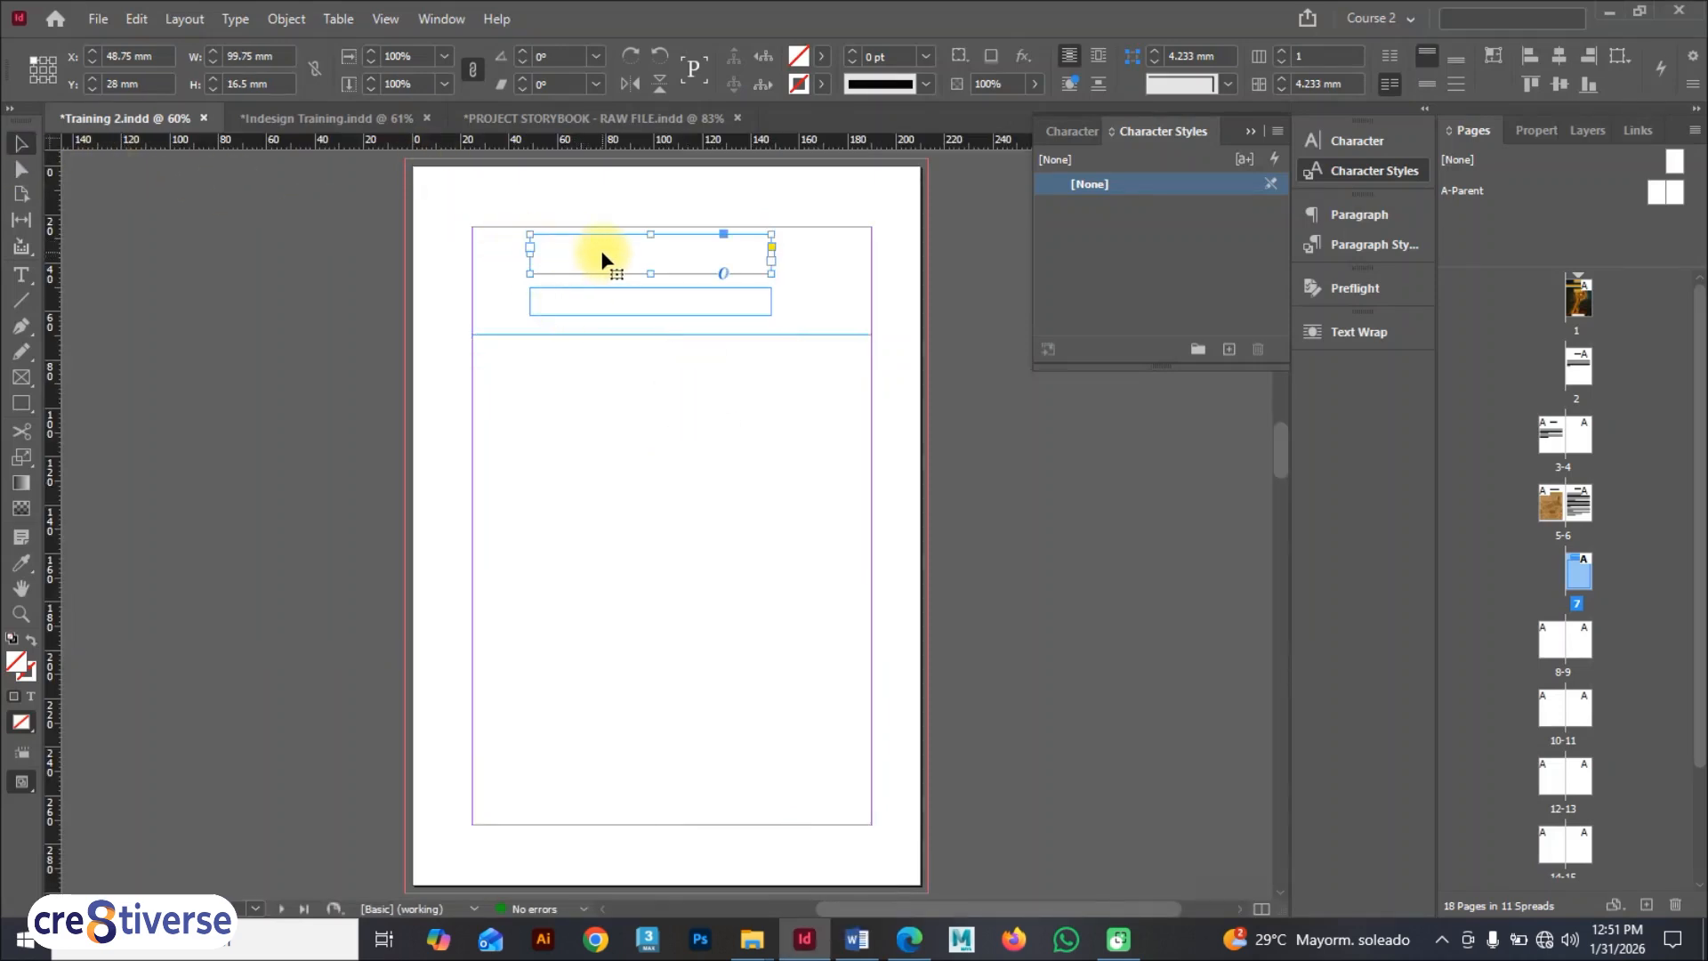
left_click(21, 275)
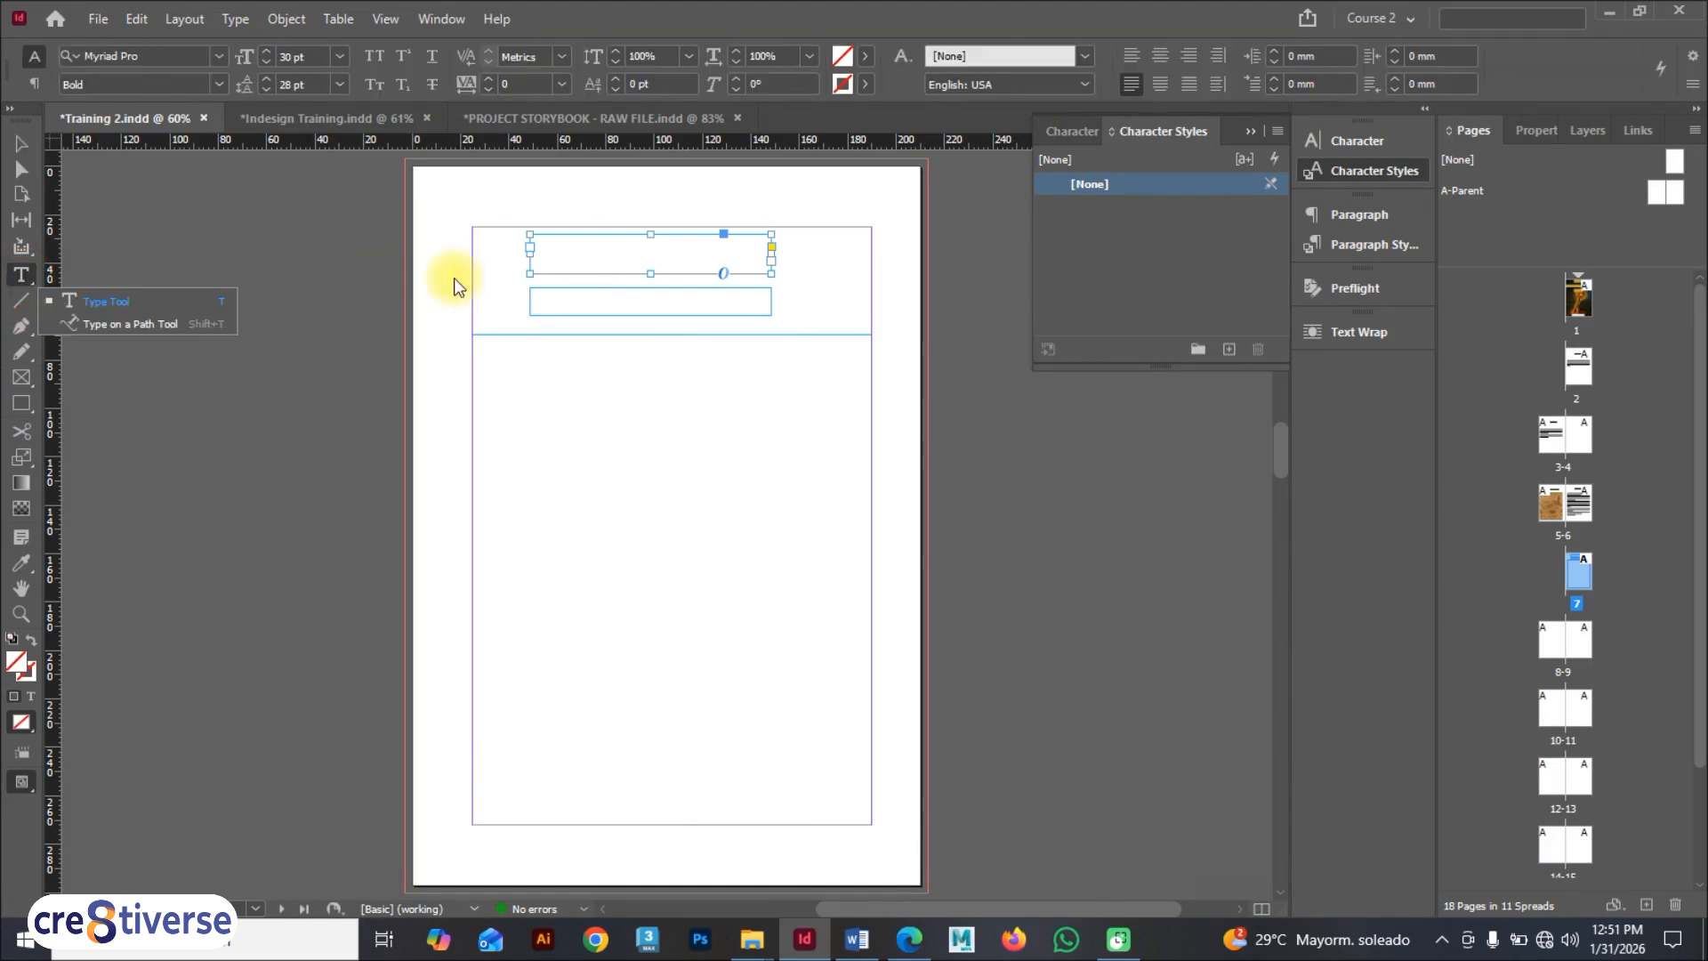
left_click(594, 248)
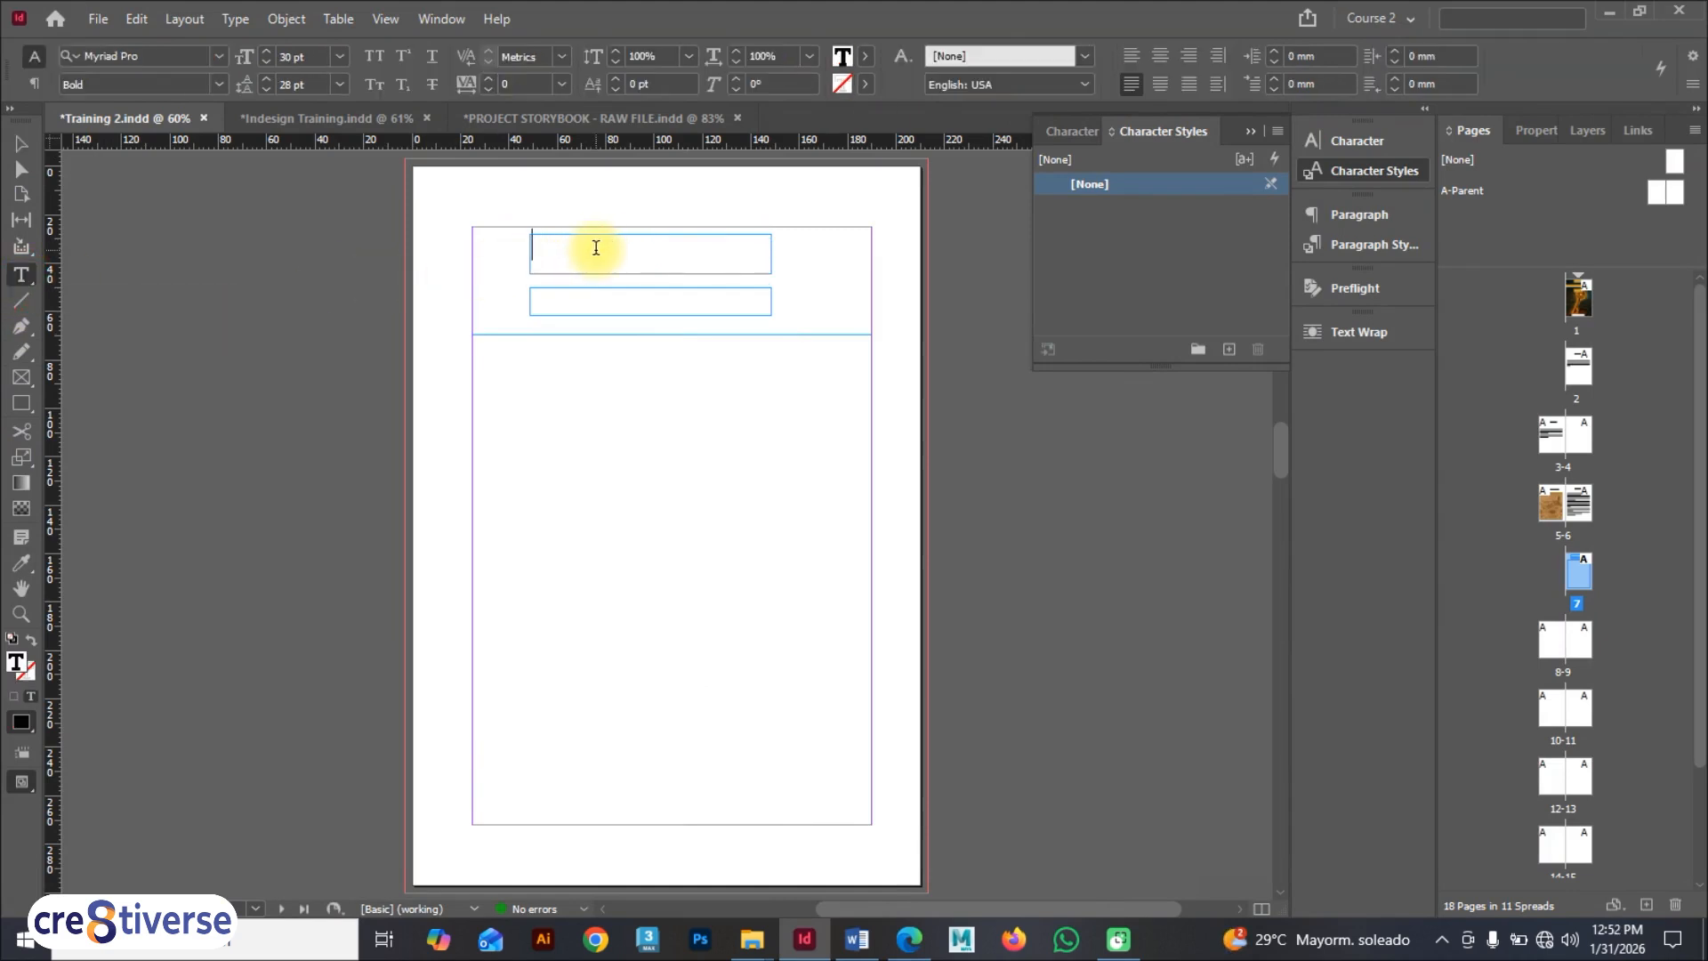
type("Chapter 1")
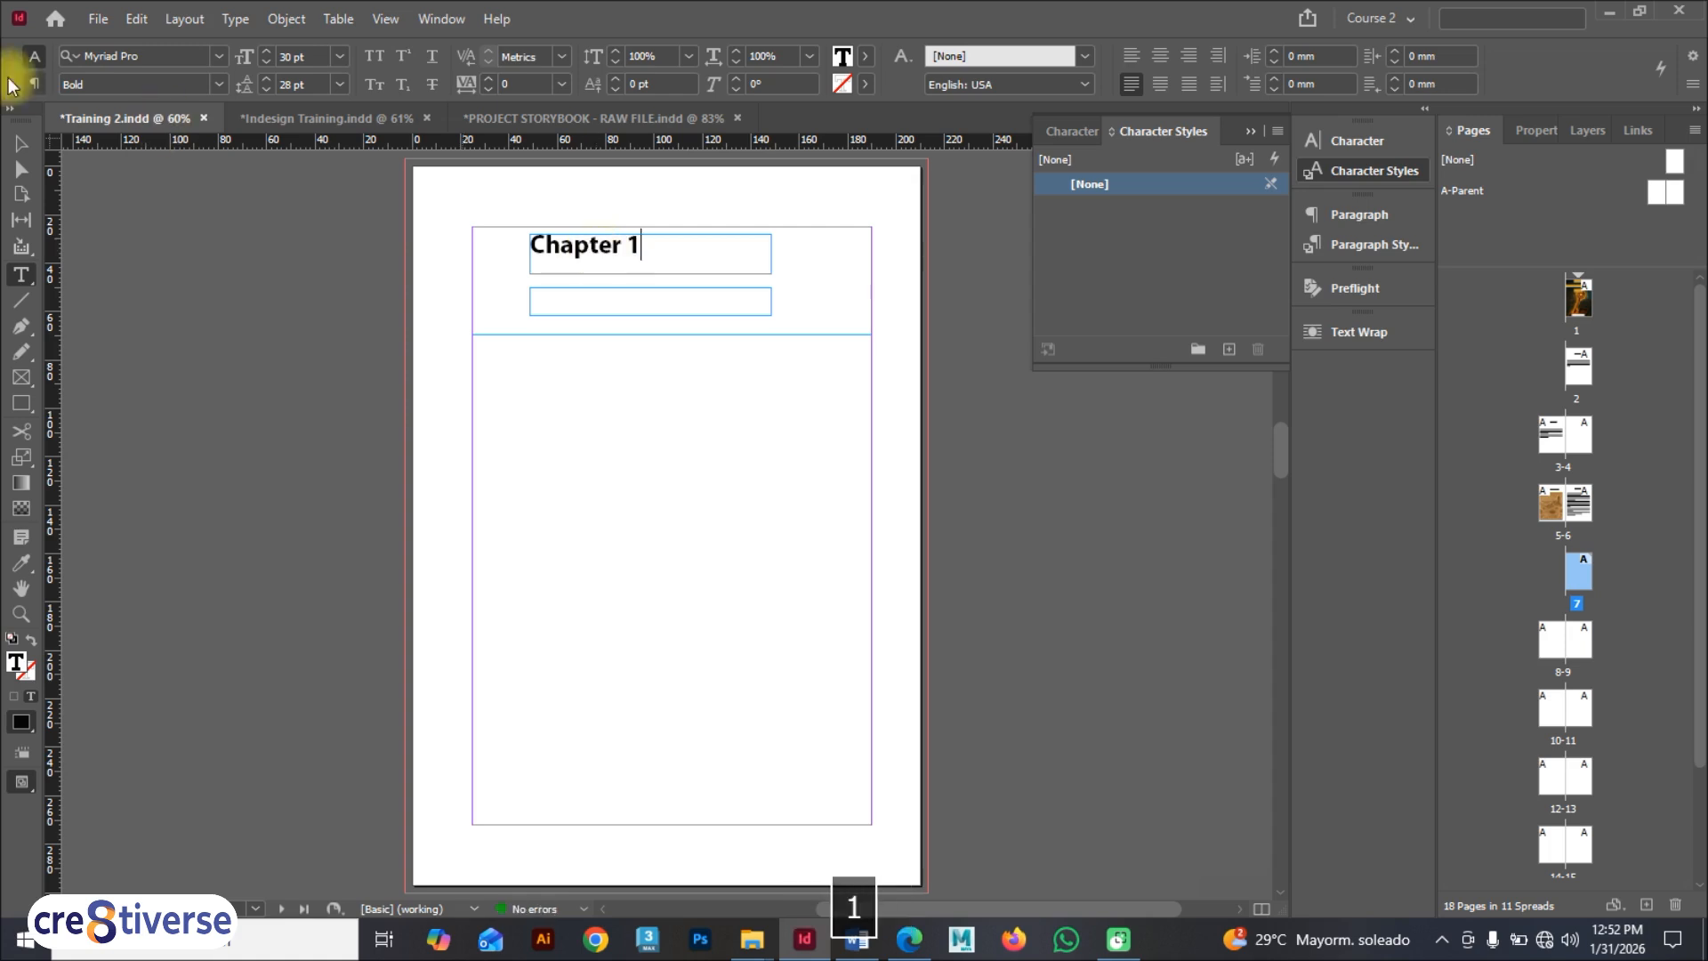
left_click(20, 144)
Step: Copy "THE WORKSHOP IN THE RAIN" from the Word design brief and paste it into the subtitle frame in InDesign
key("alt+Tab")
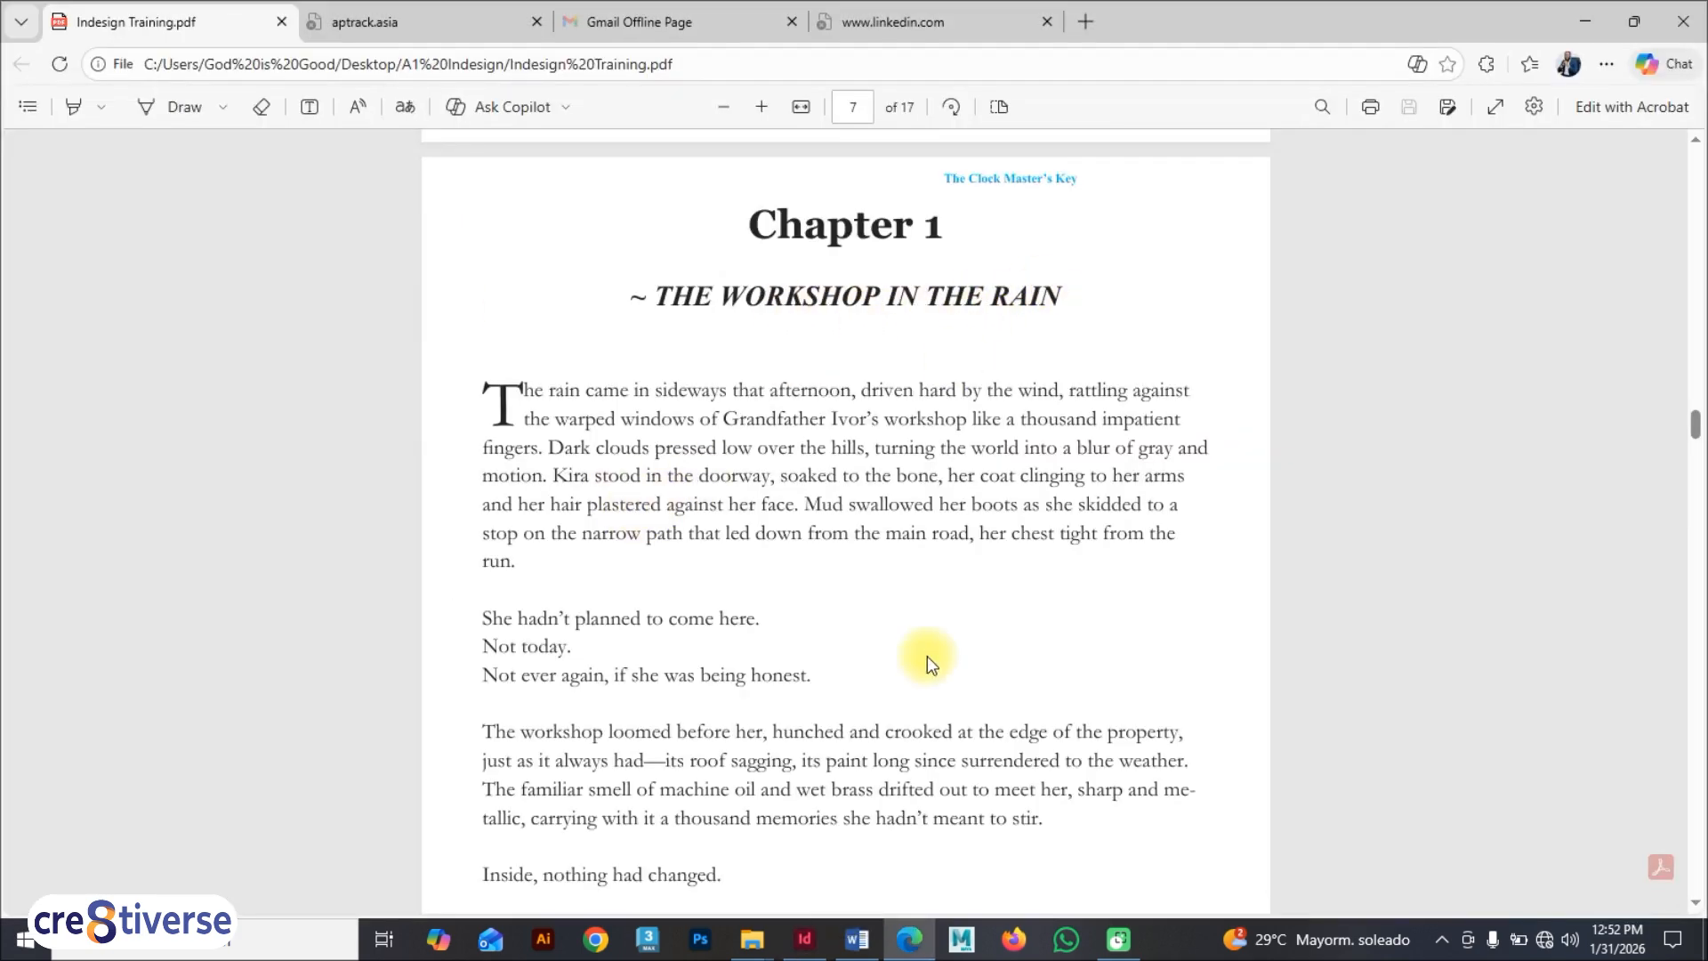
left_click(856, 939)
left_click_drag(656, 559, 275, 560)
key("ctrl+c")
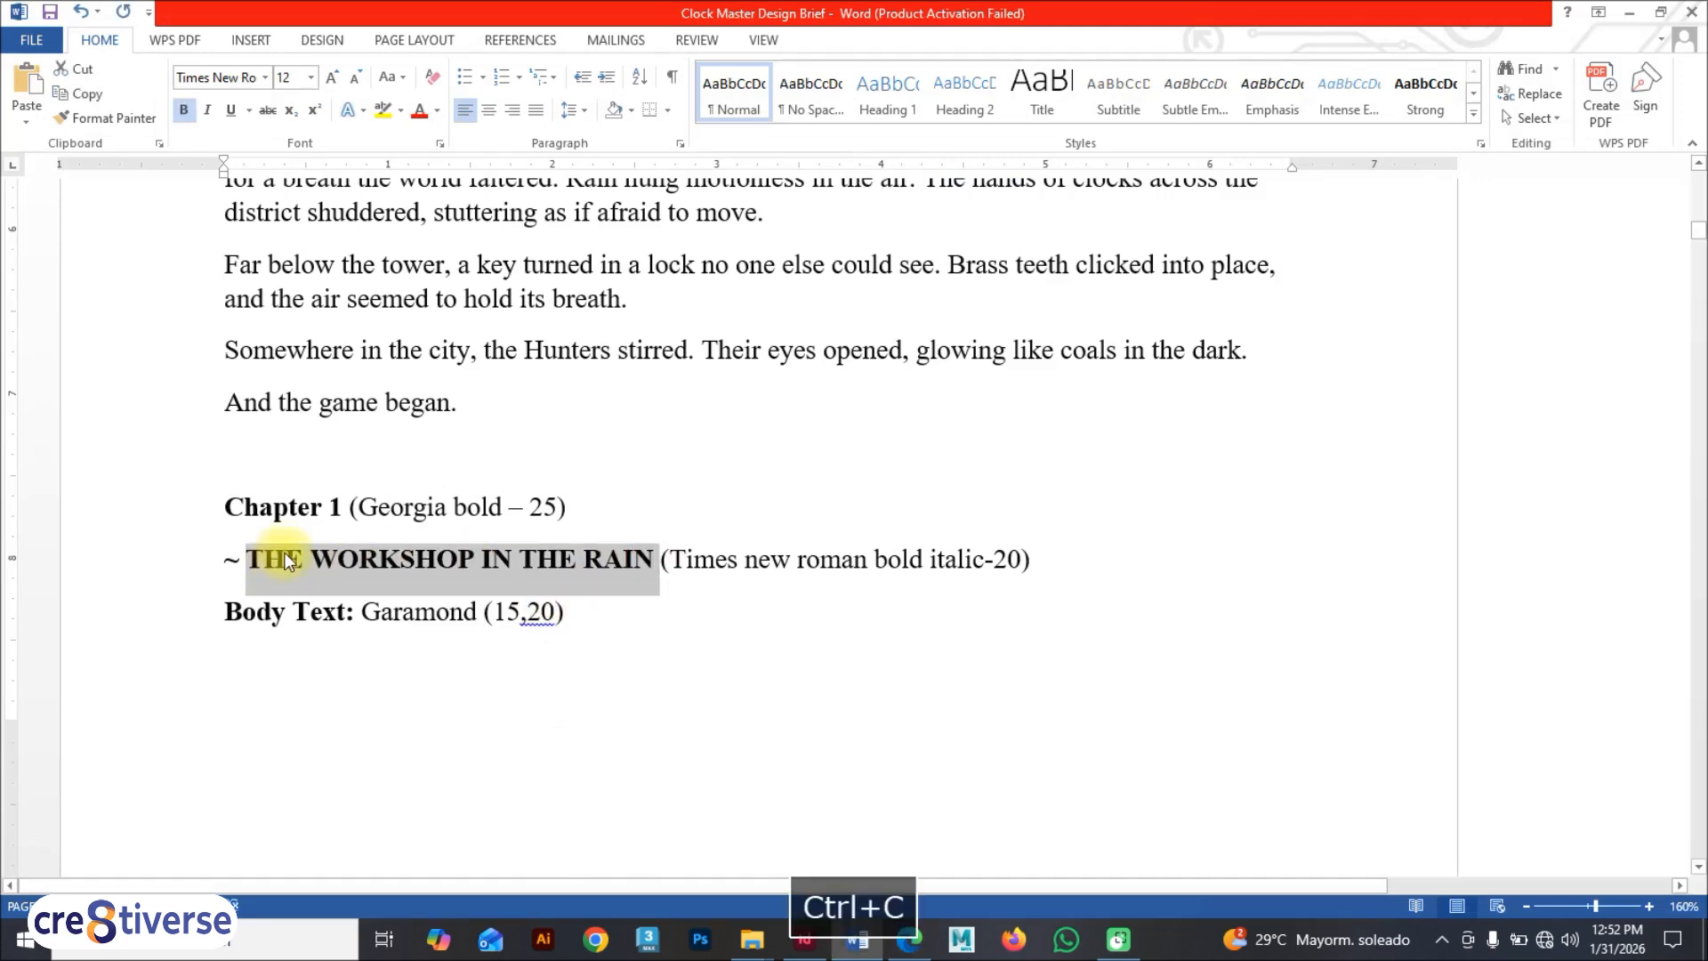
key("alt+Tab")
key("alt+Tab")
left_click(1059, 396)
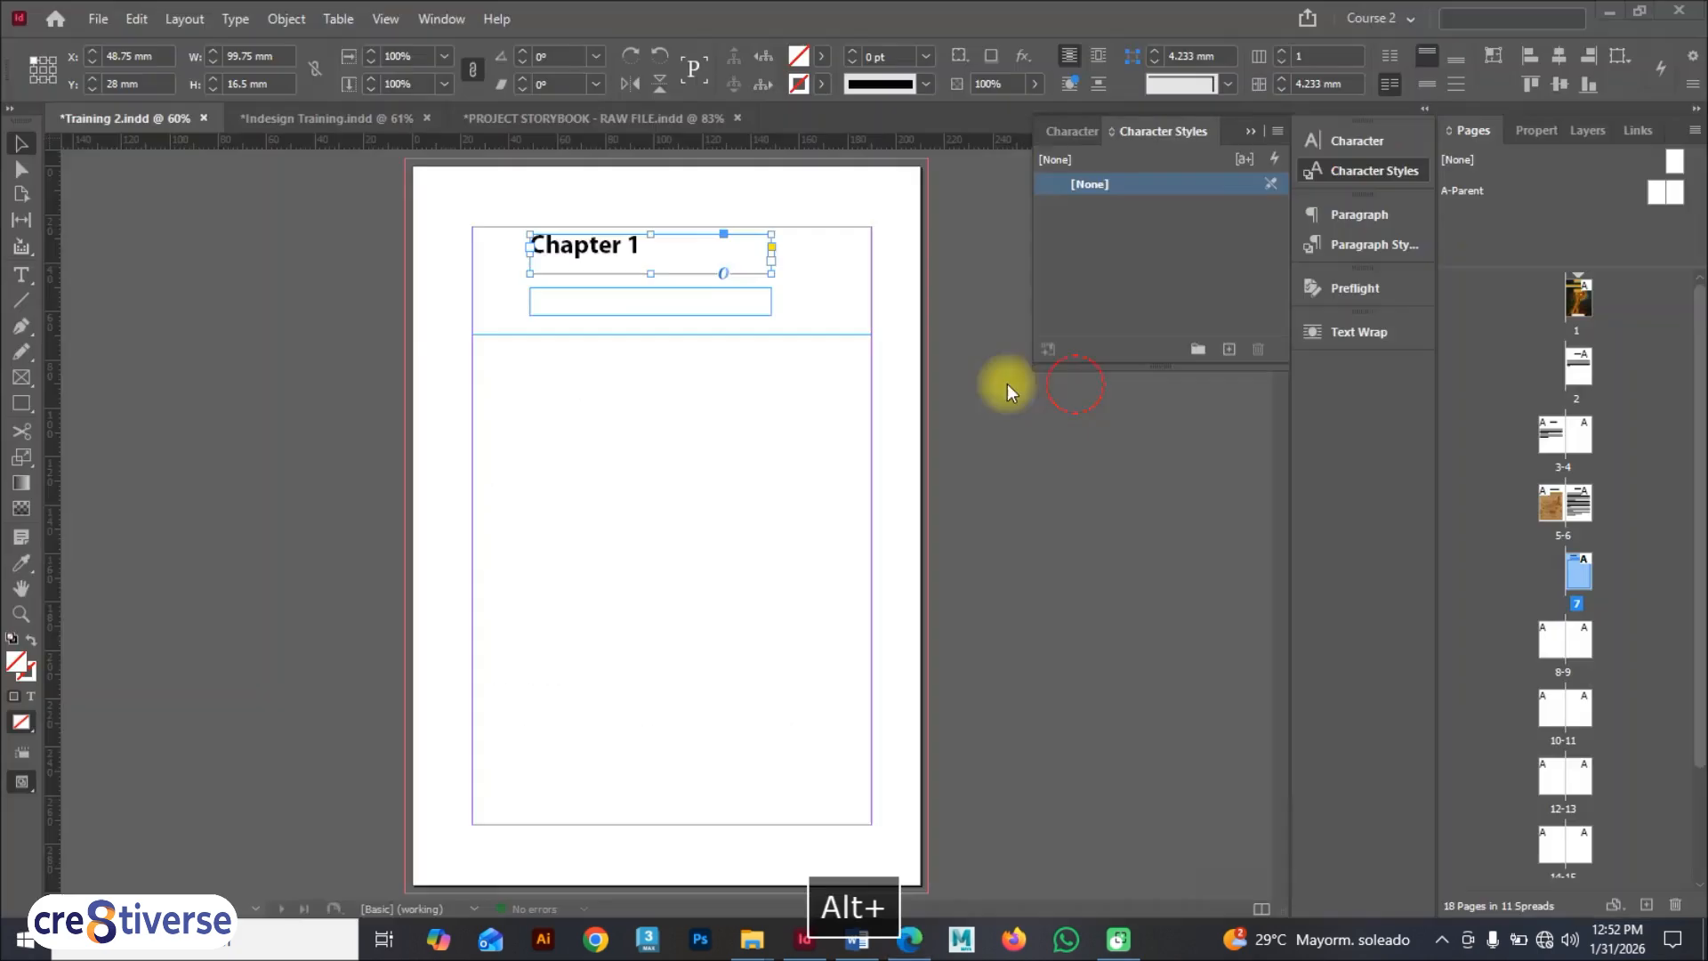
double_click(637, 305)
key("ctrl+v")
left_click(22, 149)
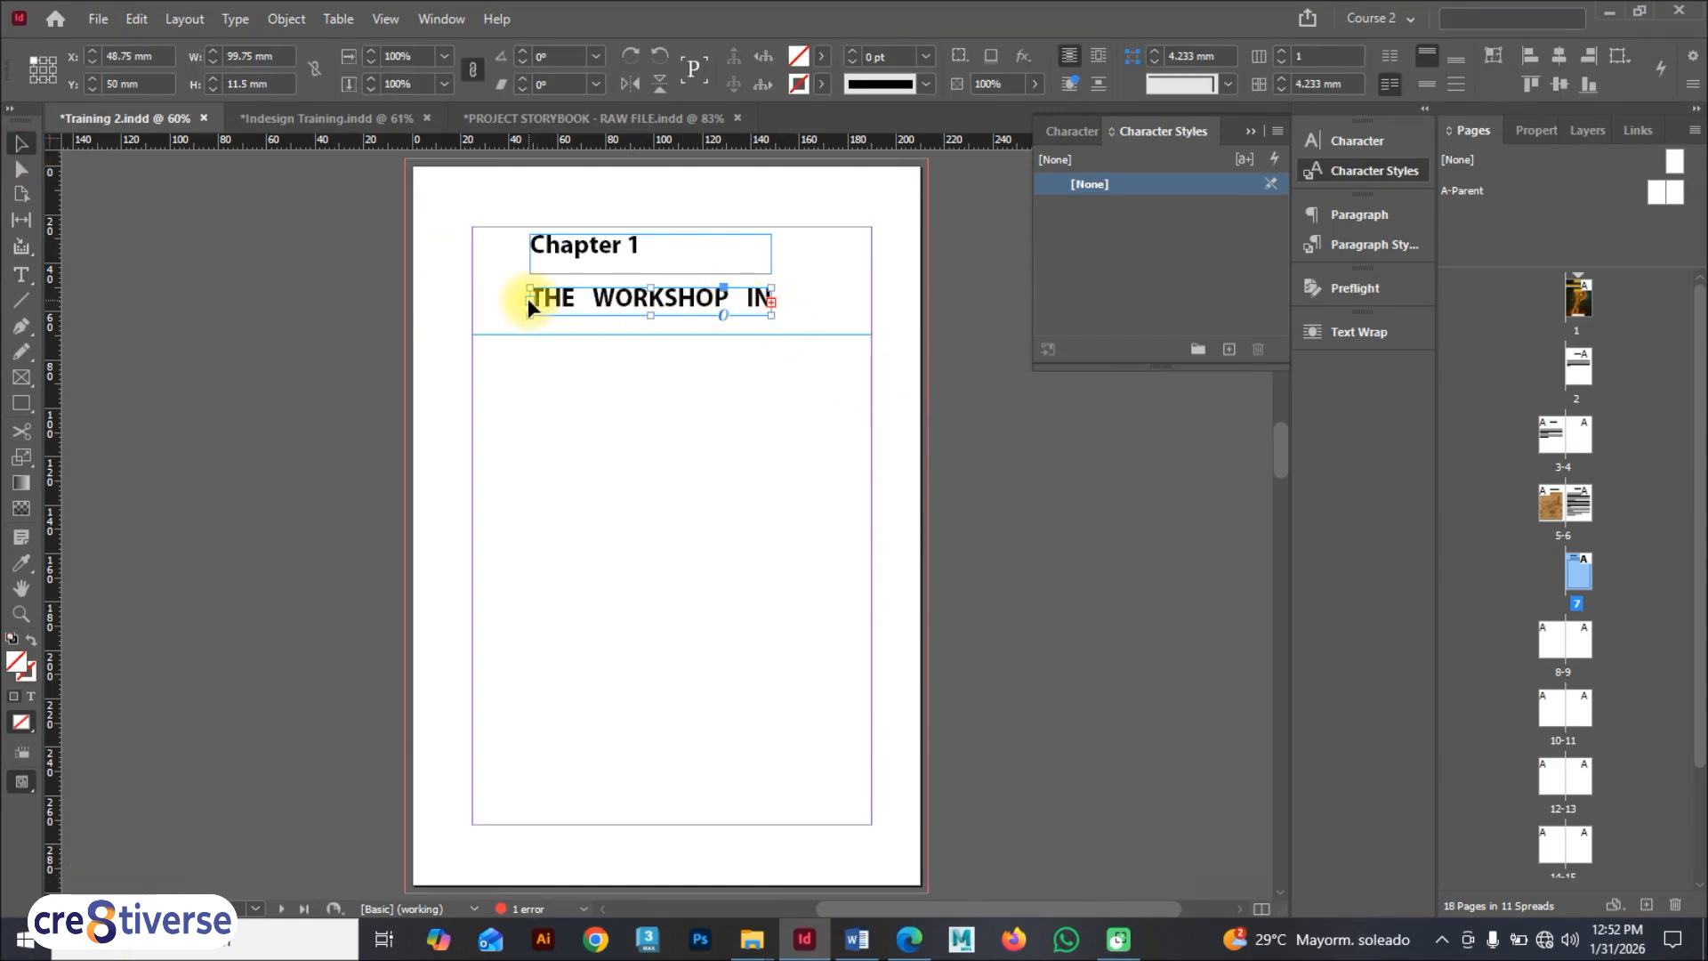
Step: Widen the subtitle frame to about 169 mm so the full line fits, and place its start at about 35 mm horizontally
left_click_drag(523, 301, 472, 300)
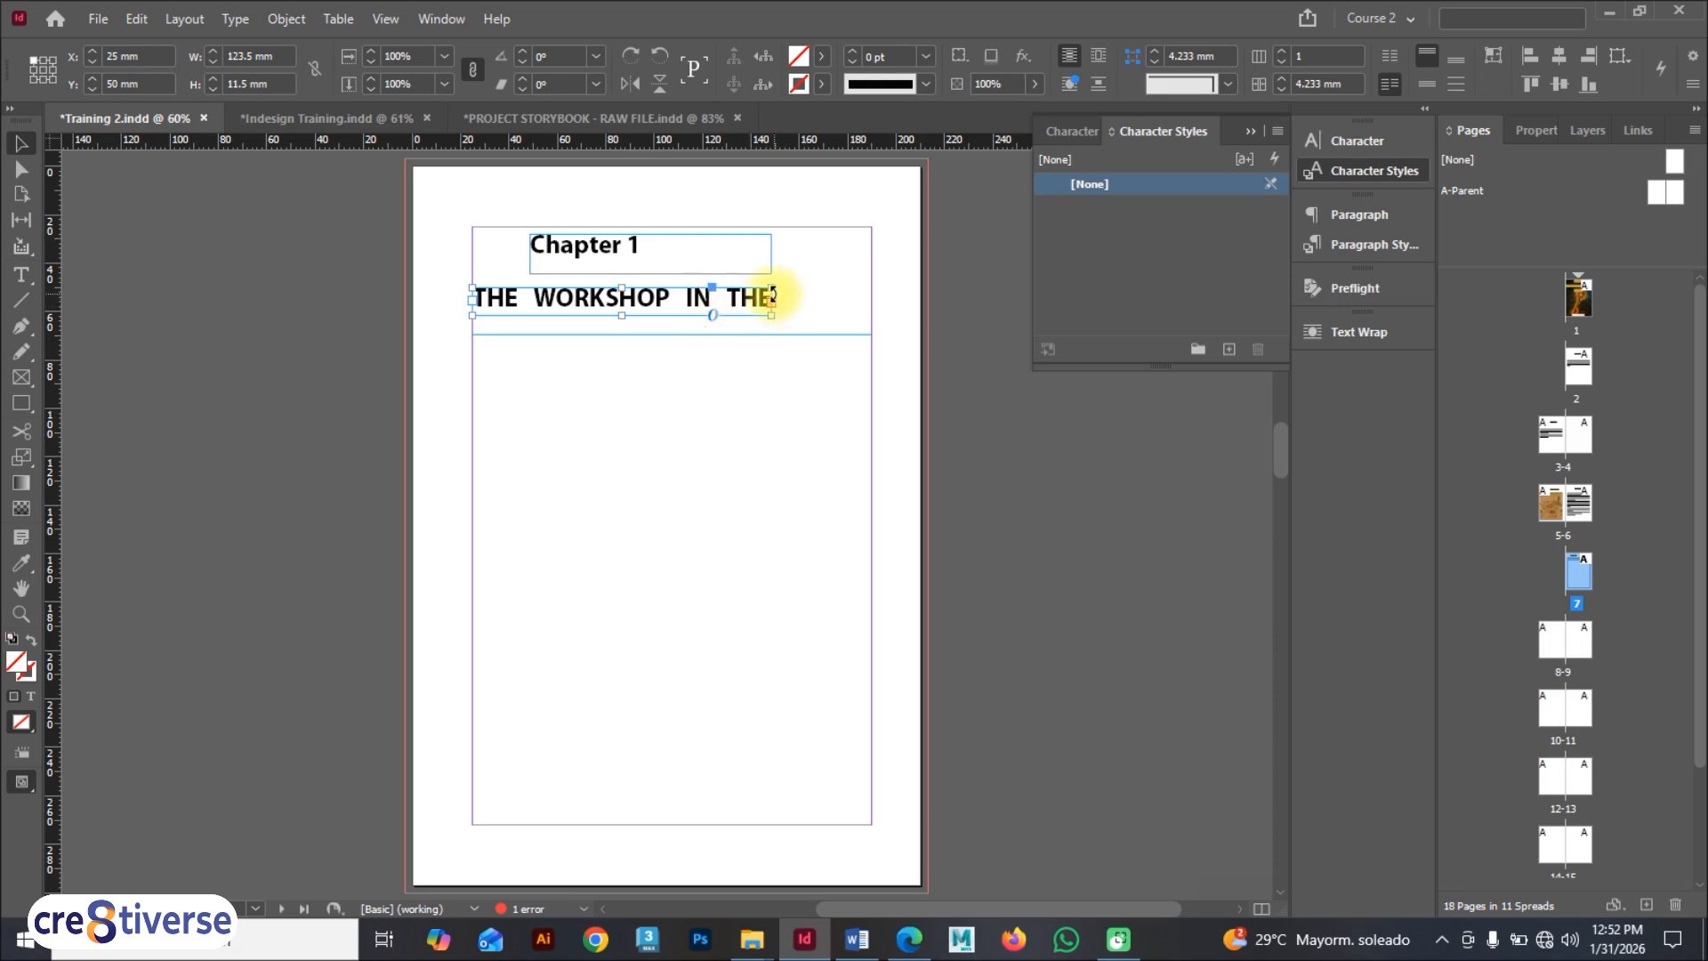
left_click_drag(673, 300, 784, 303)
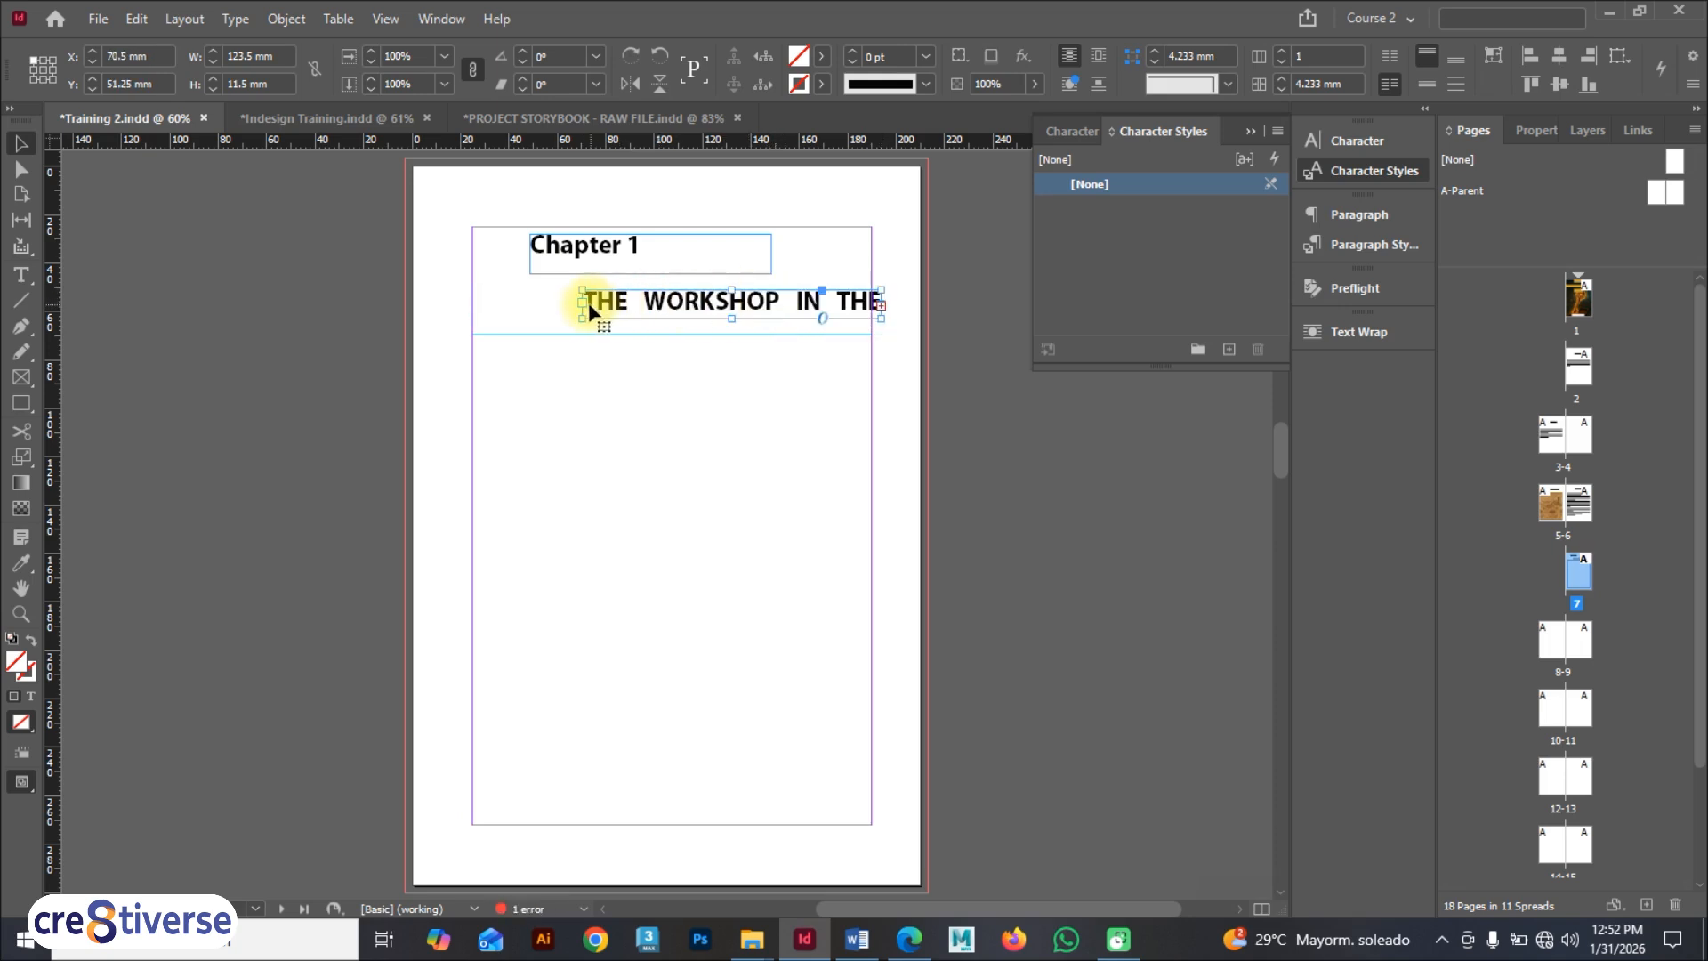
left_click_drag(580, 299, 472, 300)
left_click_drag(647, 301, 671, 301)
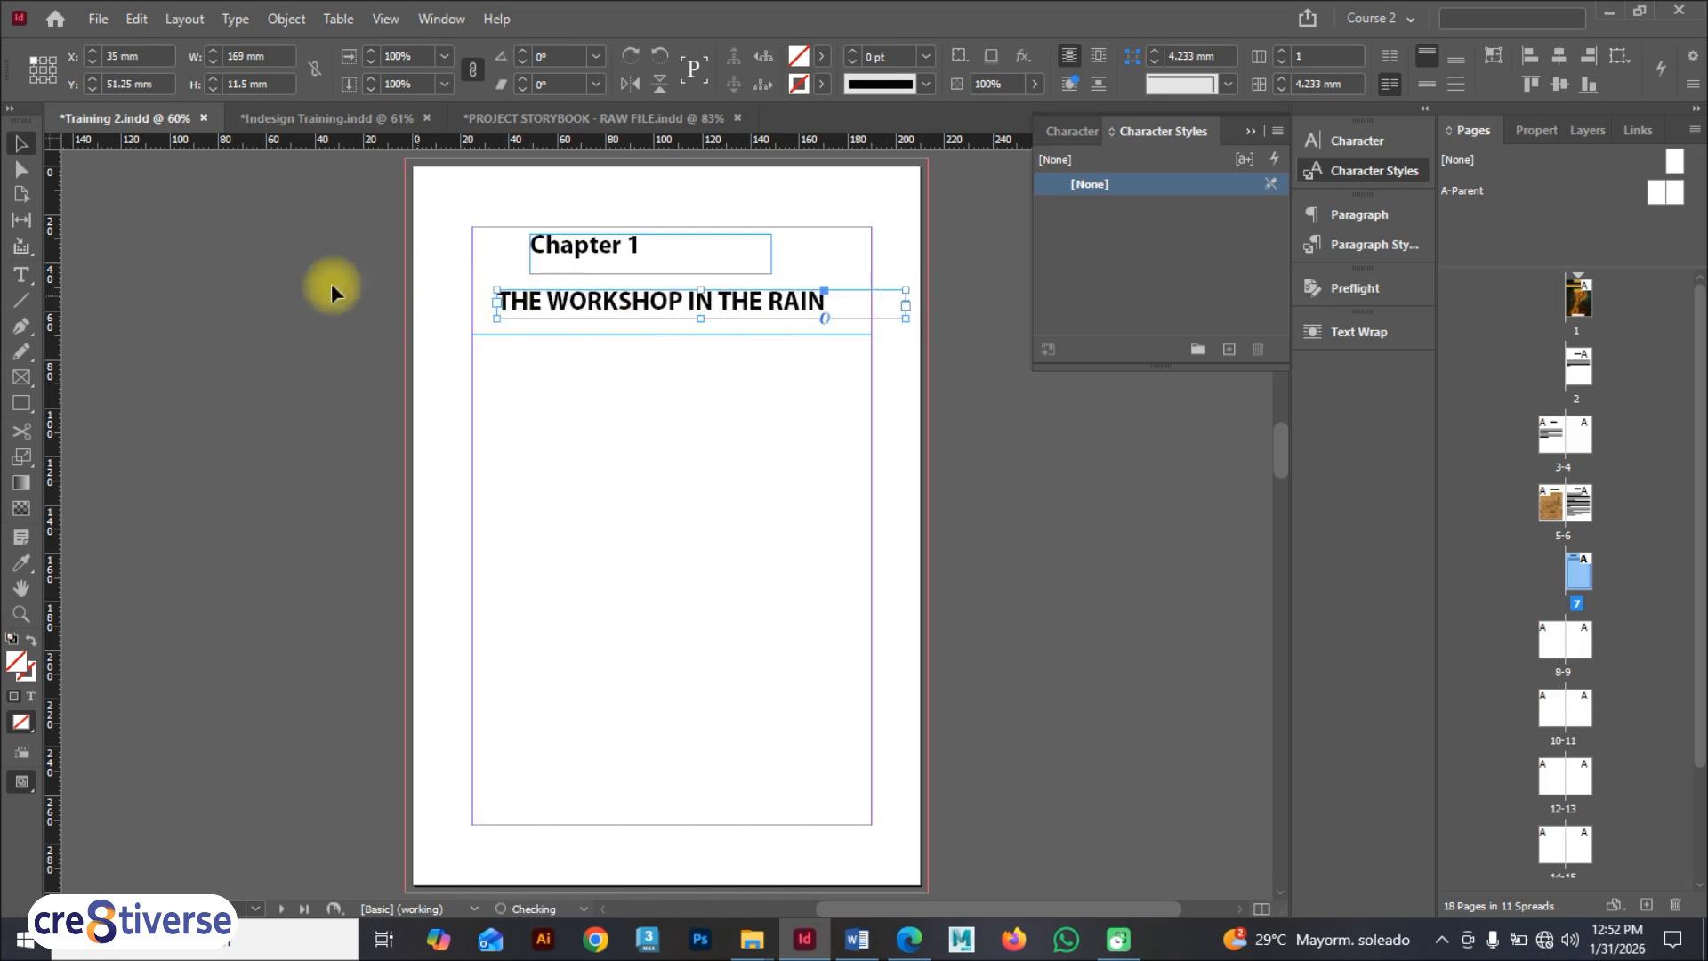
left_click(637, 481)
Step: Review the Chapter 1 body text in the Word design brief and return to the InDesign layout
key("alt+Tab")
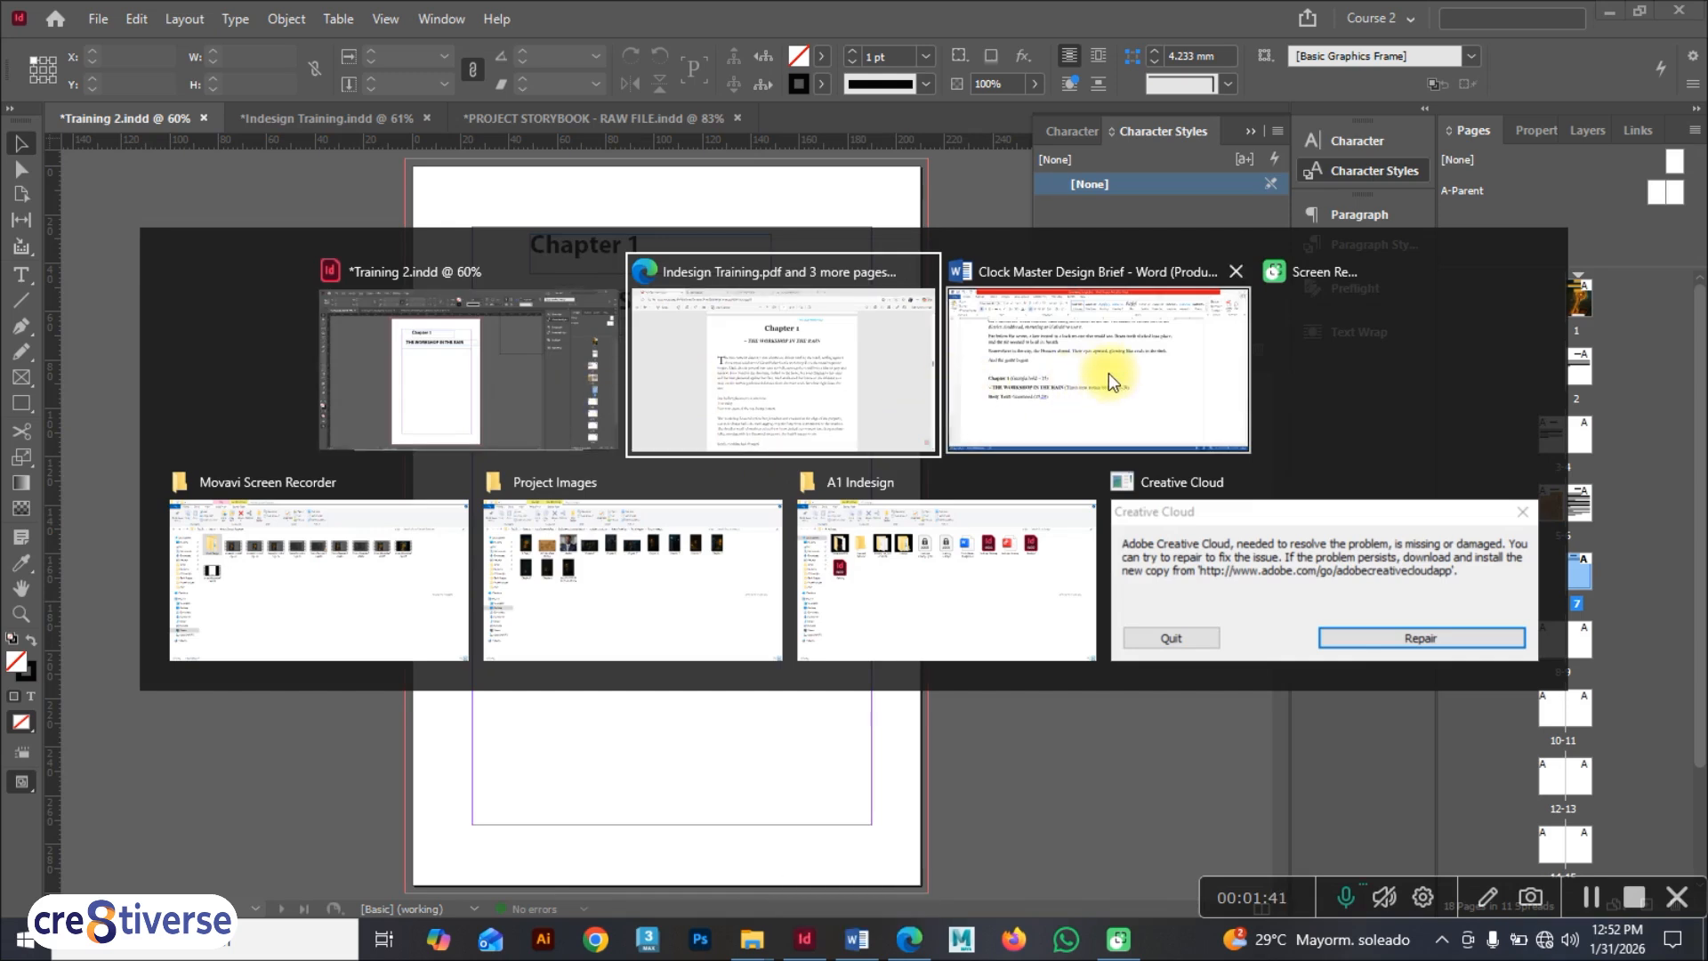
left_click(1001, 367)
scroll(659, 629, "down", 7)
scroll(408, 591, "up", 3)
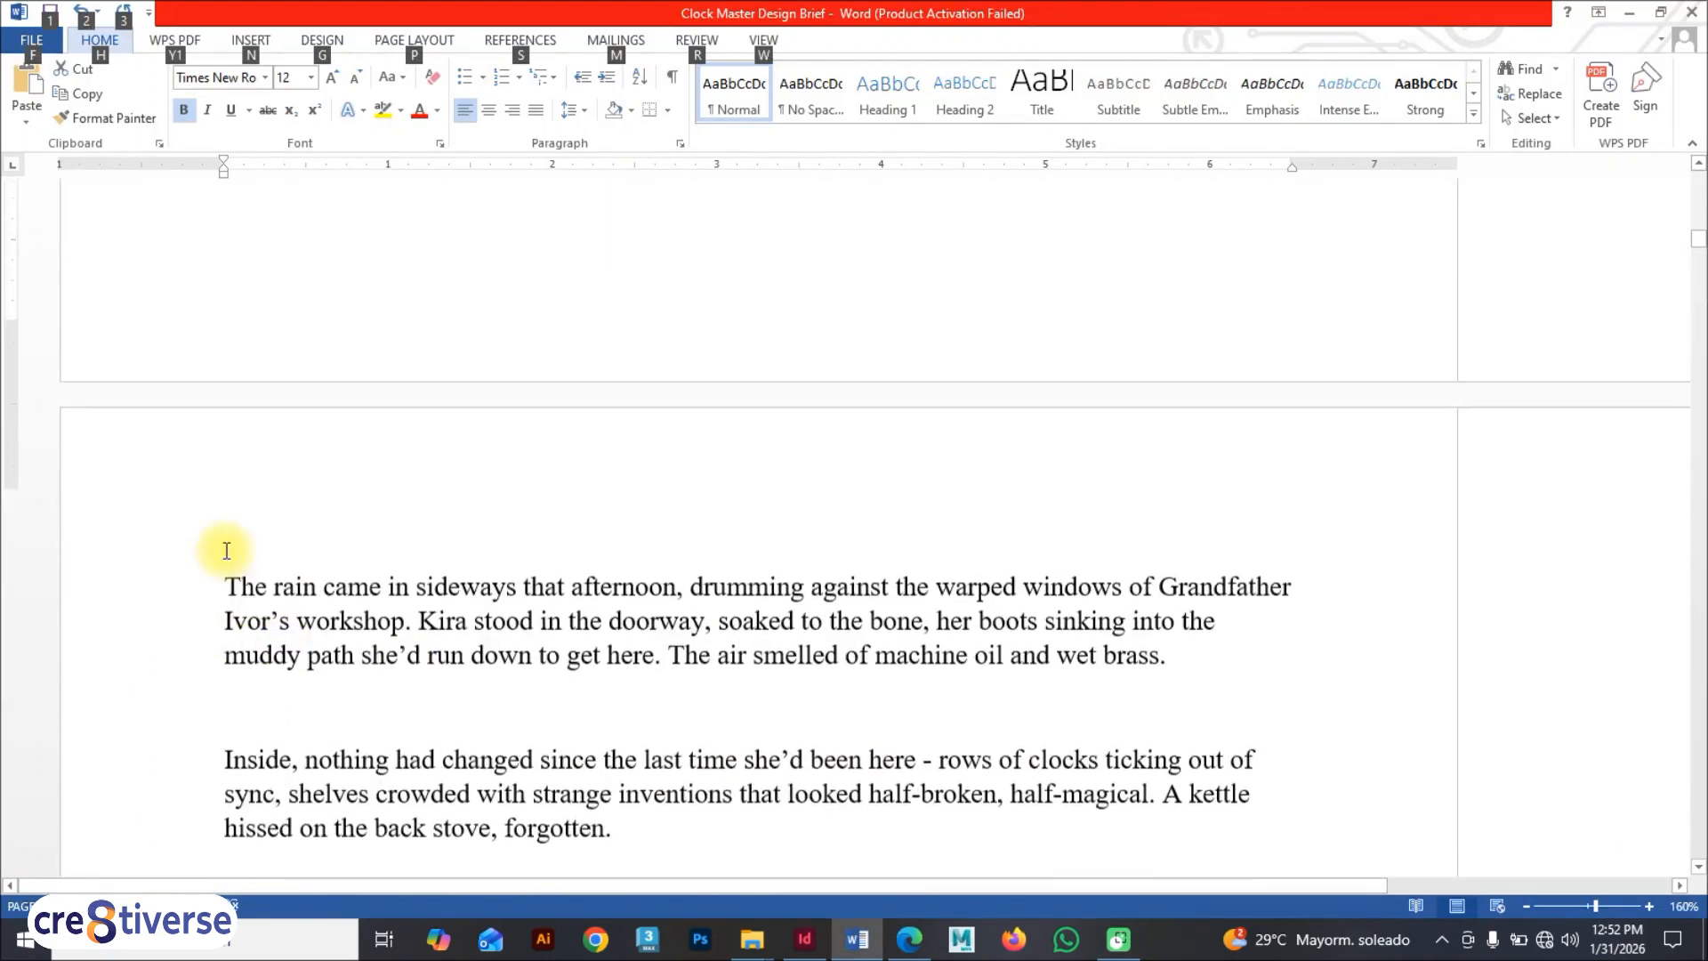
scroll(228, 551, "down", 2)
key("alt+Tab")
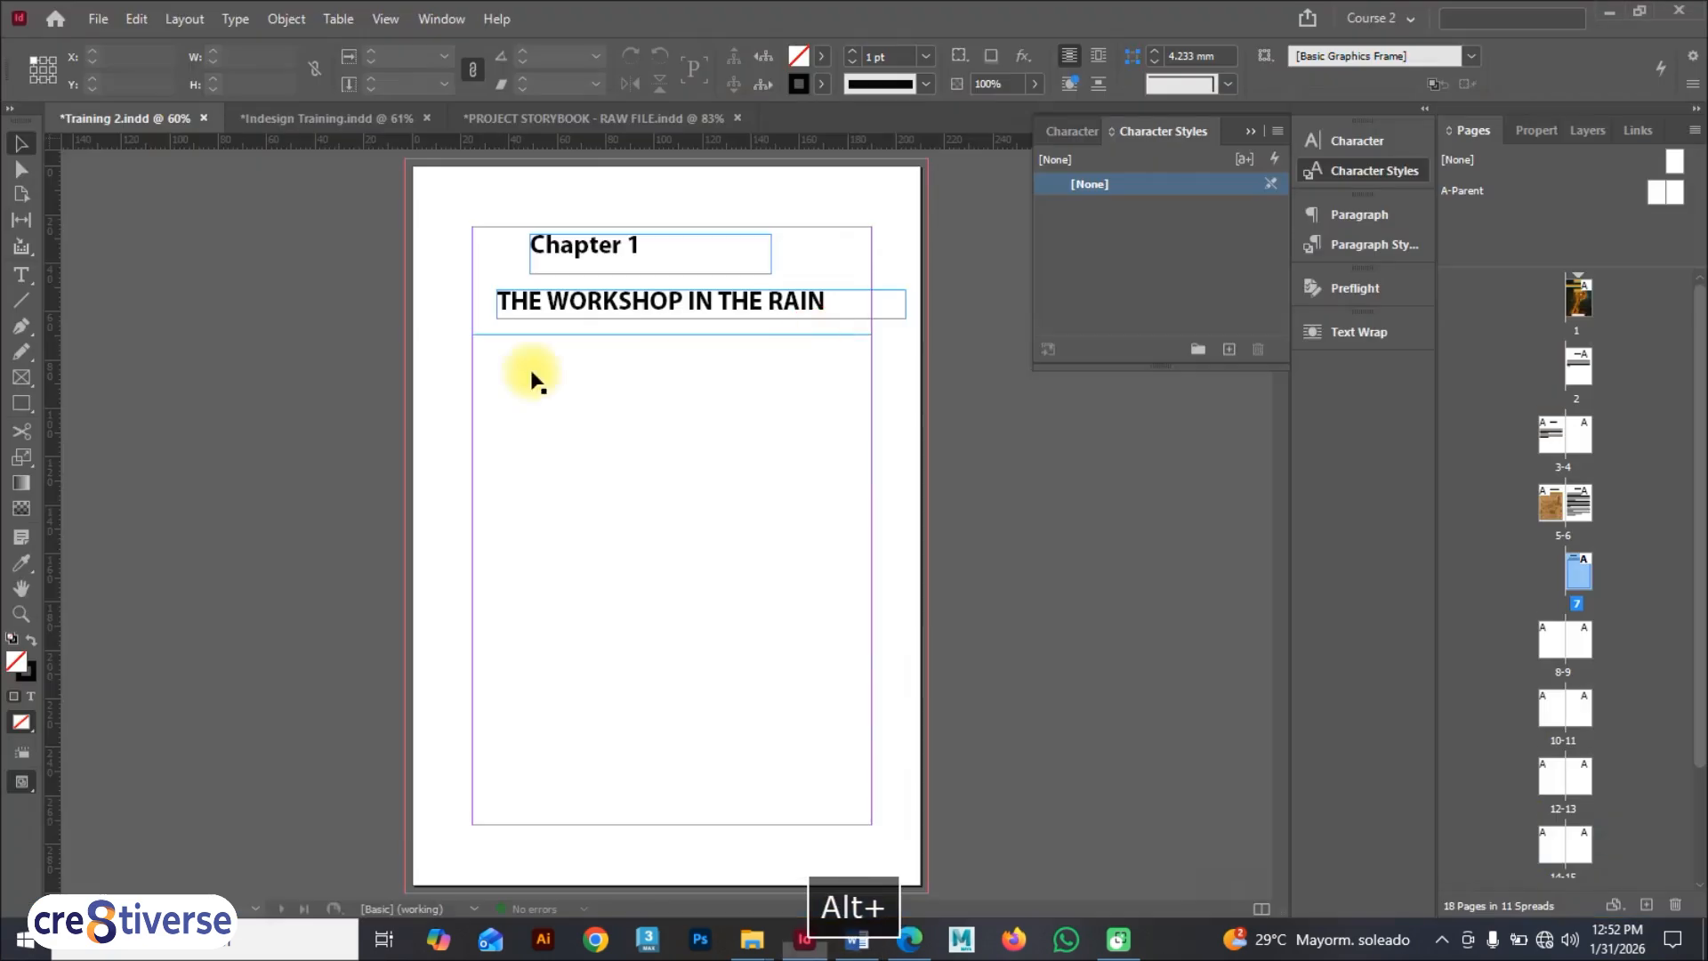
Step: Apply the HEADING paragraph style to the "Chapter 1" title frame
left_click(574, 255)
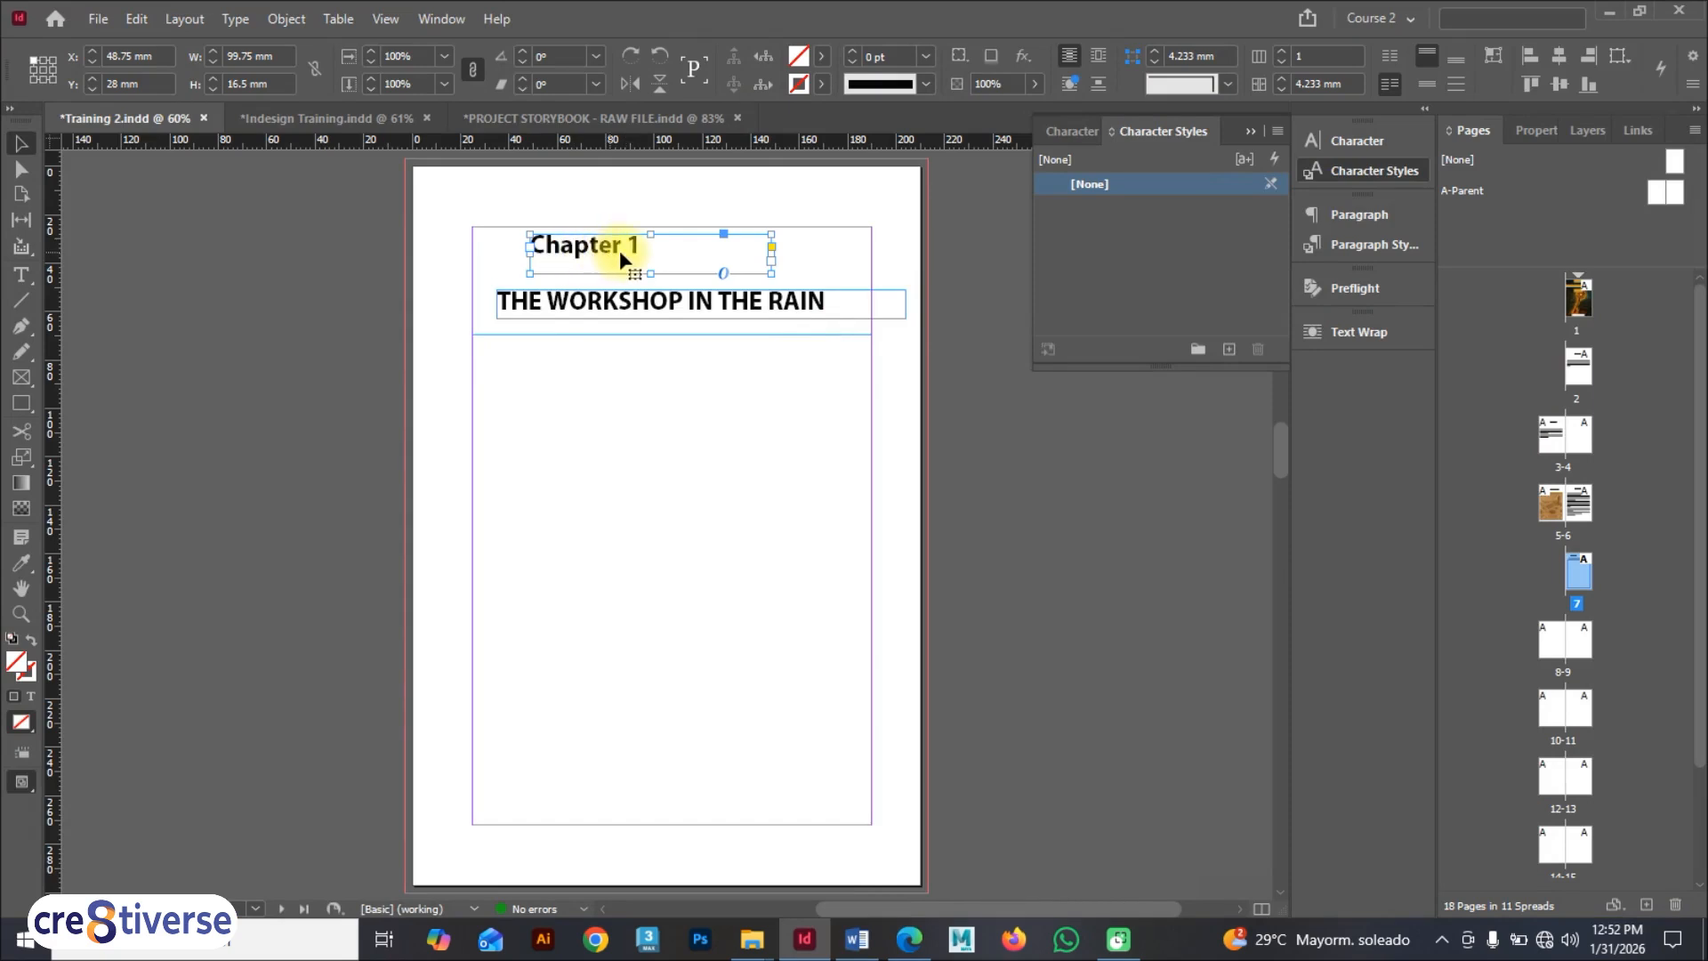
left_click(1388, 247)
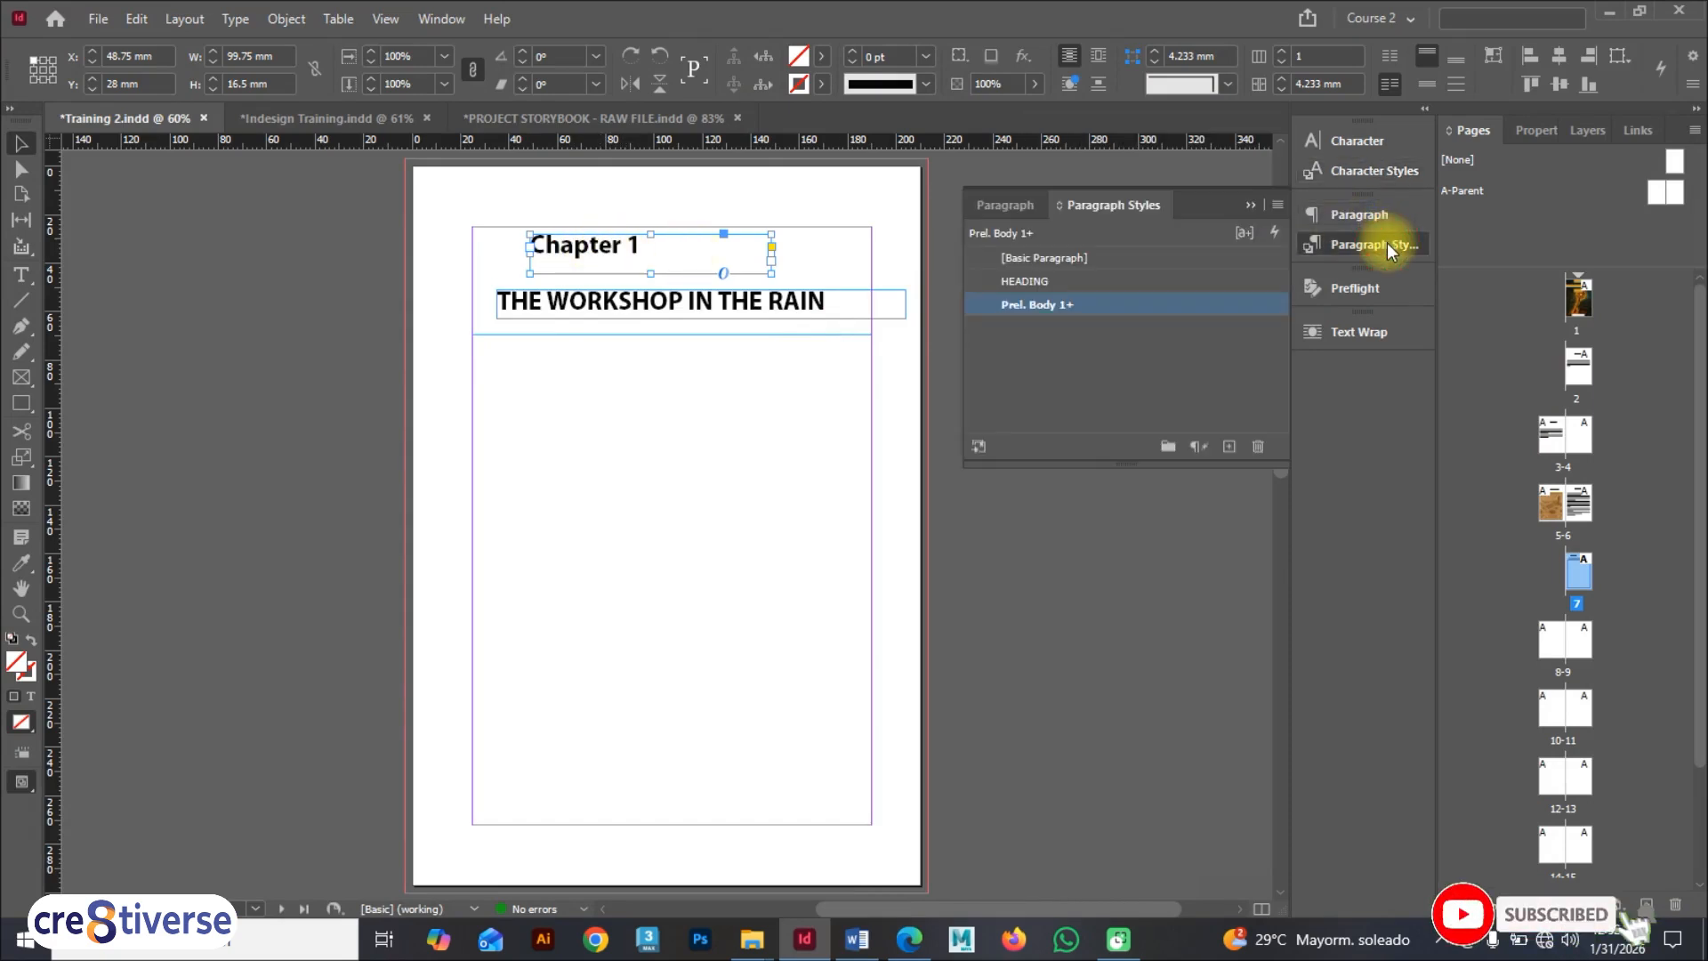
left_click(1053, 281)
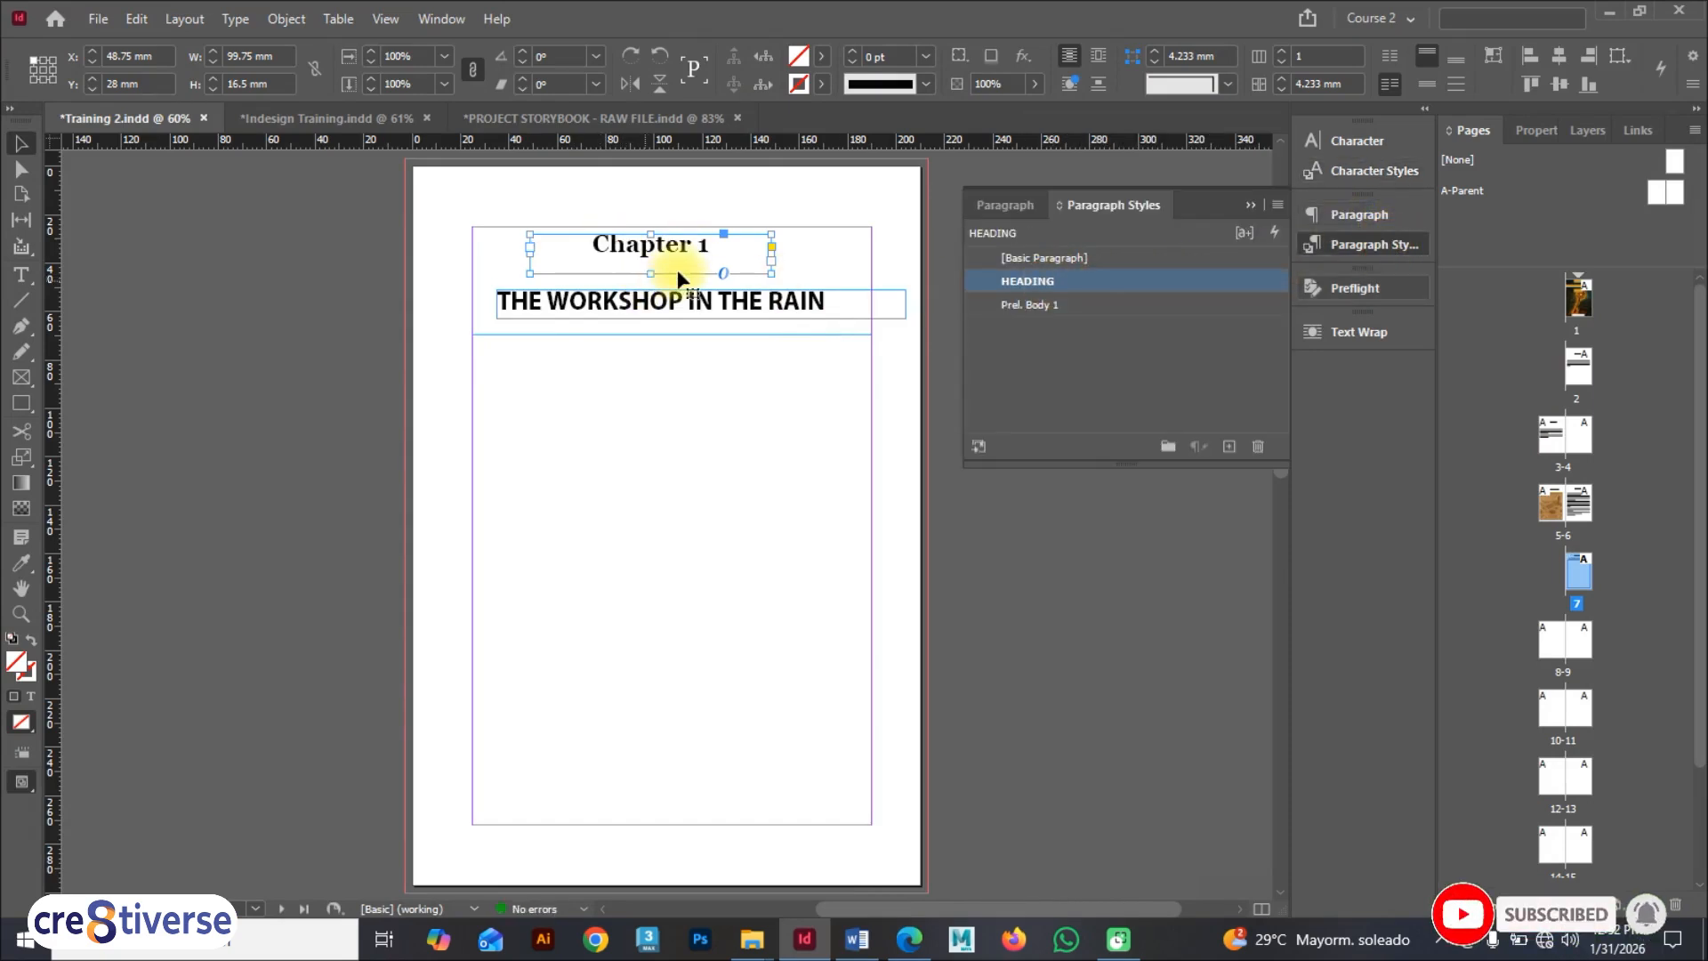
Step: Create a paragraph style named "Sub Heading" from the selected "THE WORKSHOP IN THE RAIN" frame
left_click(642, 438)
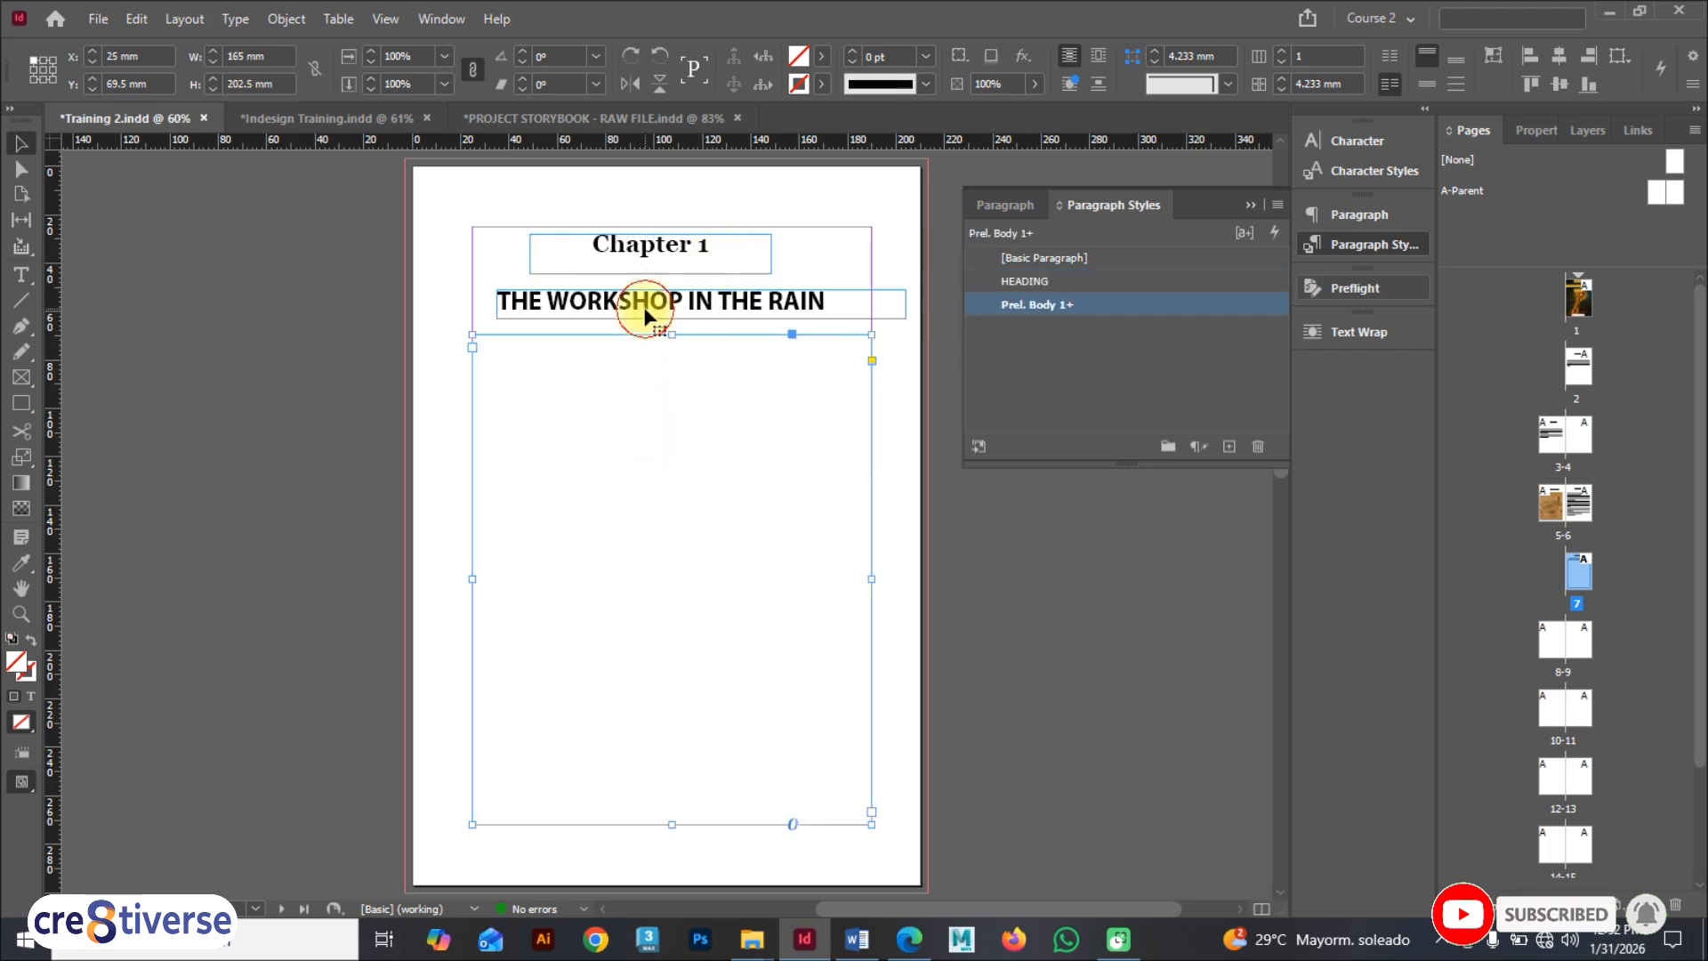
left_click(676, 304)
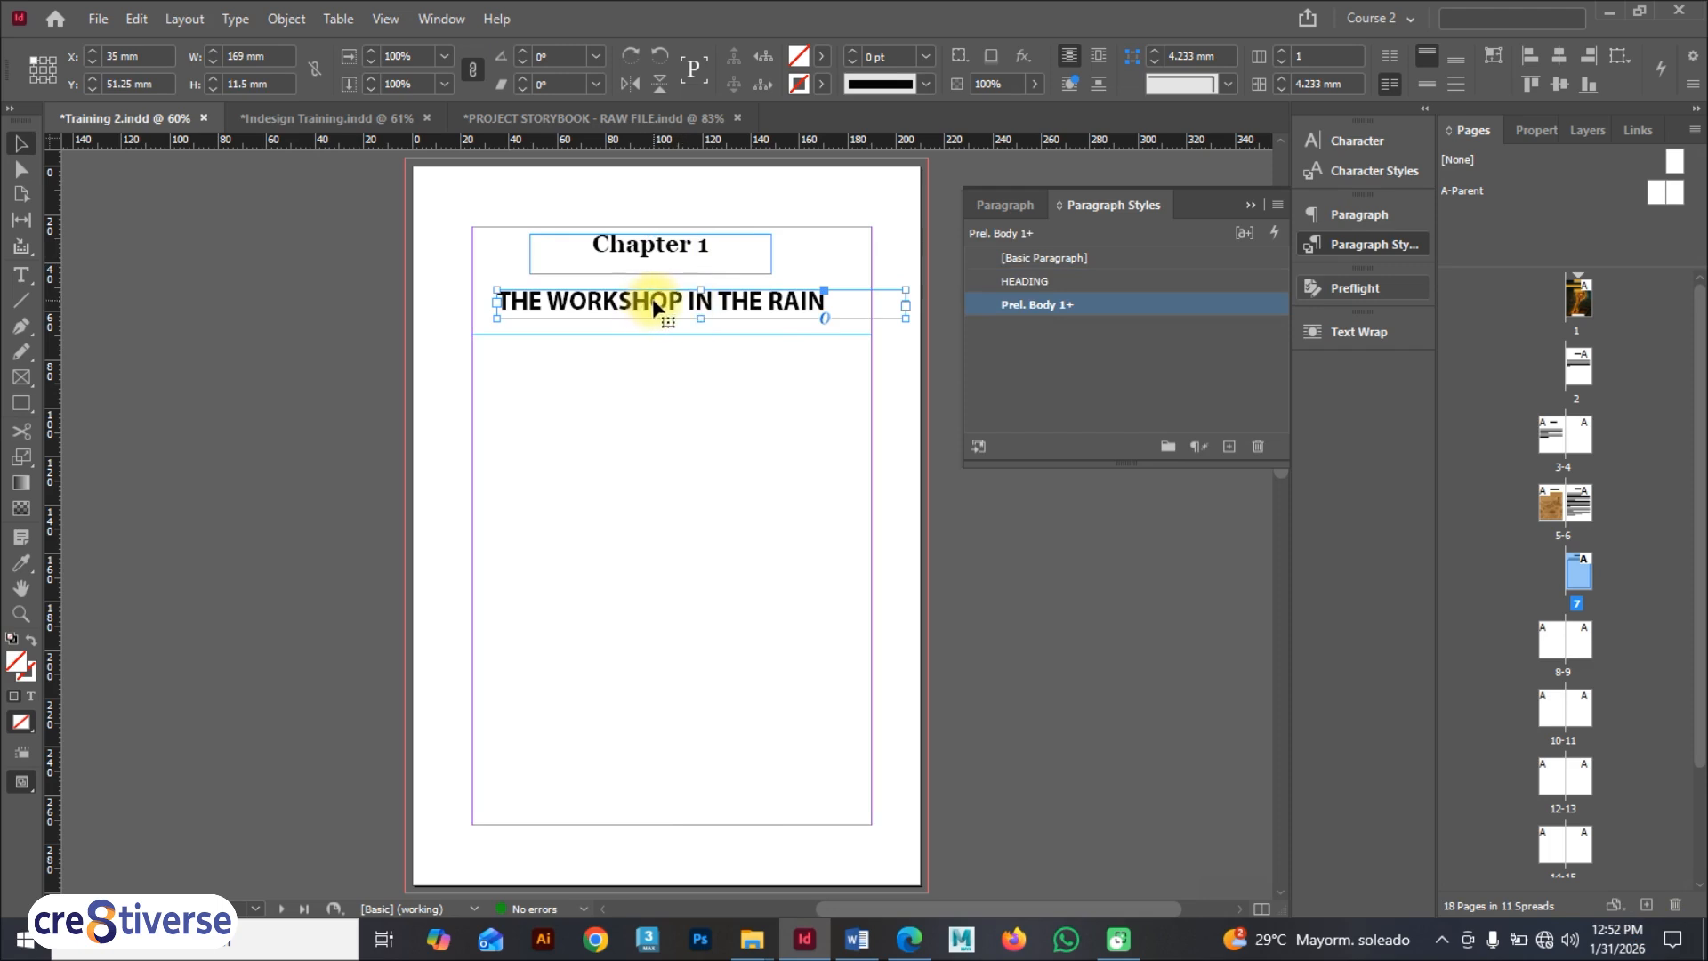
left_click(1228, 448)
left_click(1140, 329)
double_click(1140, 330)
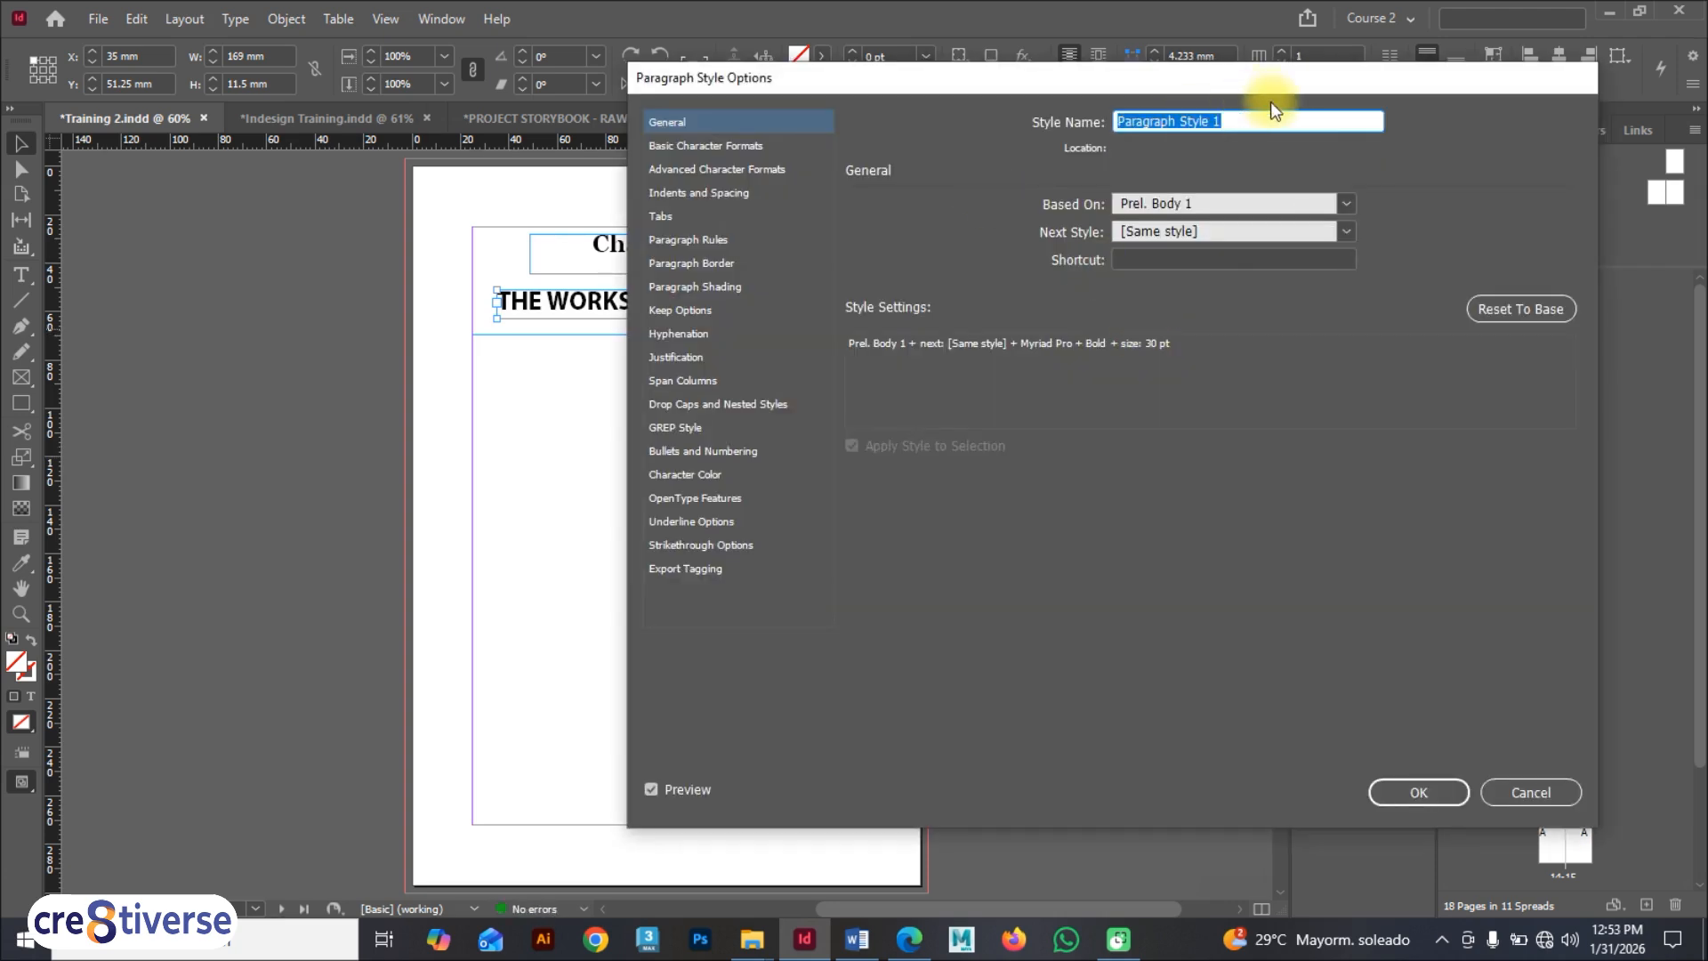
type("Sub Heading")
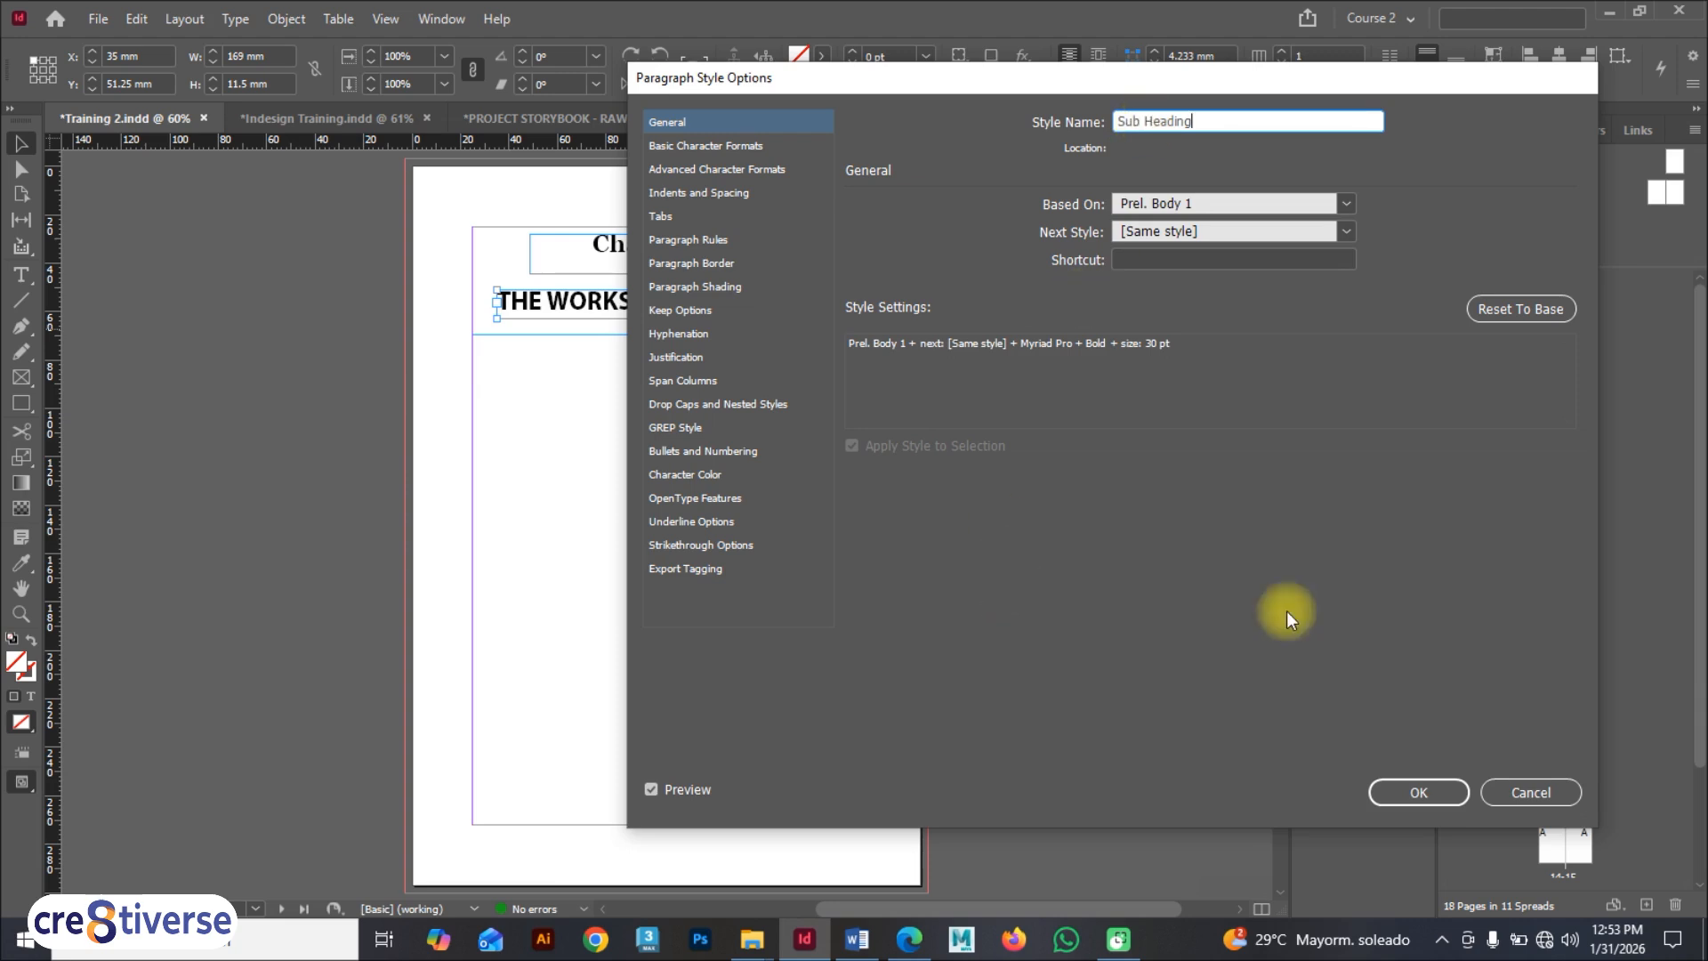
left_click(1391, 792)
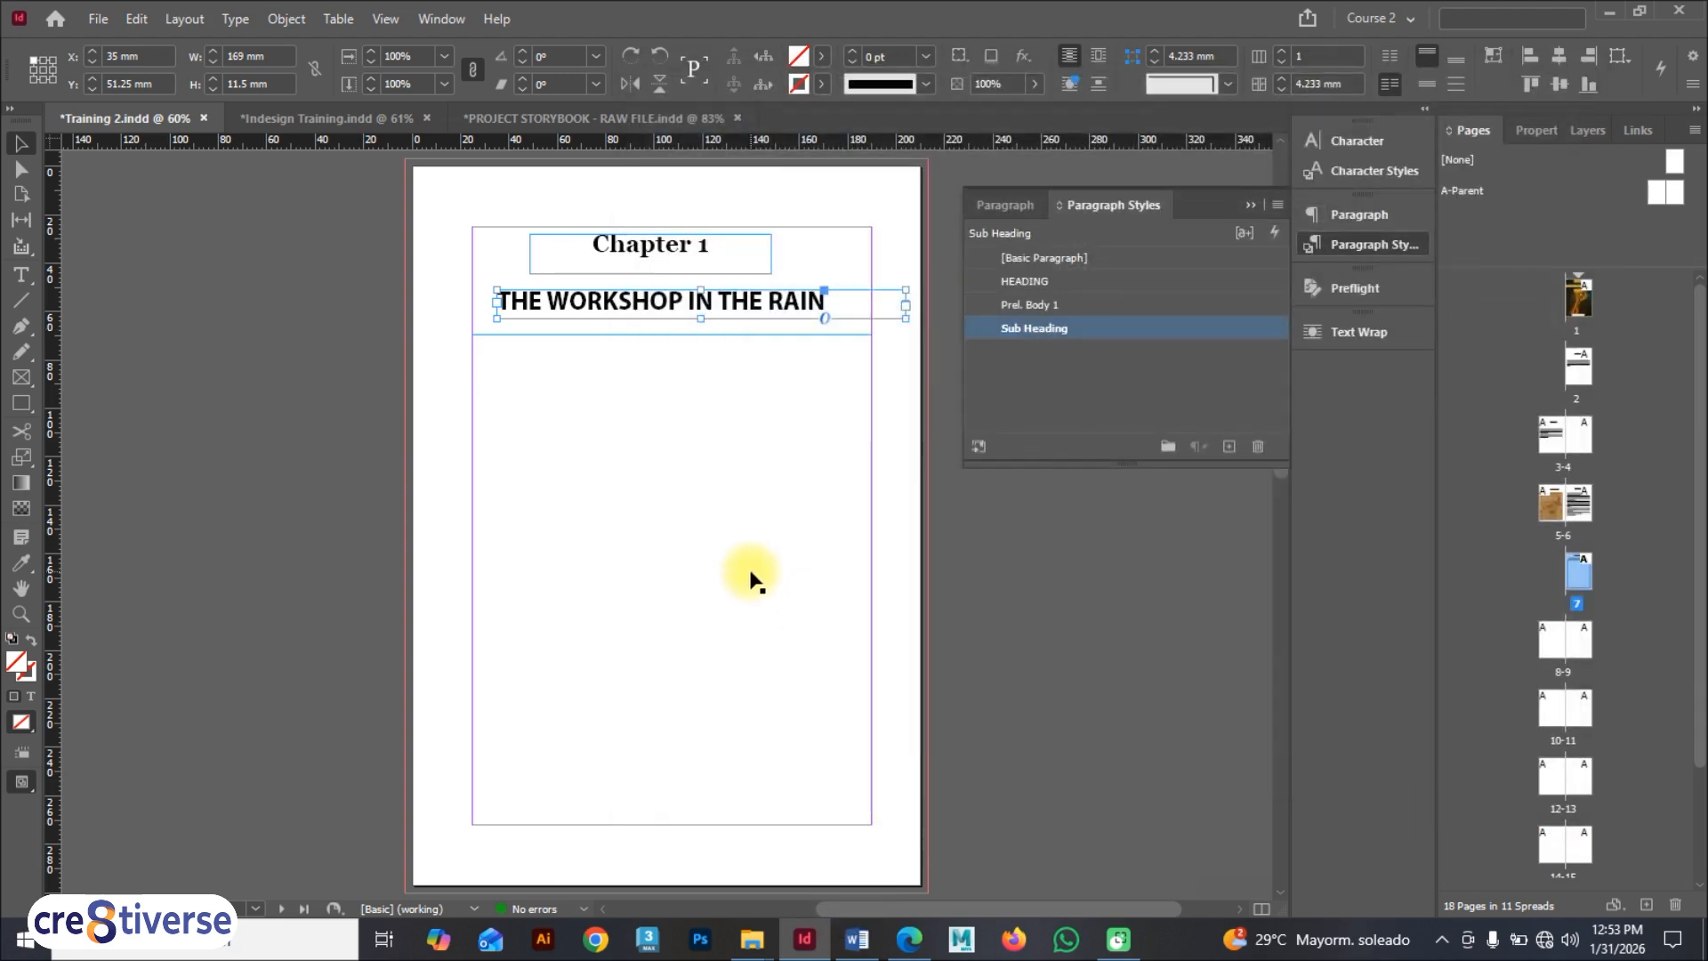
key("t")
key("F9")
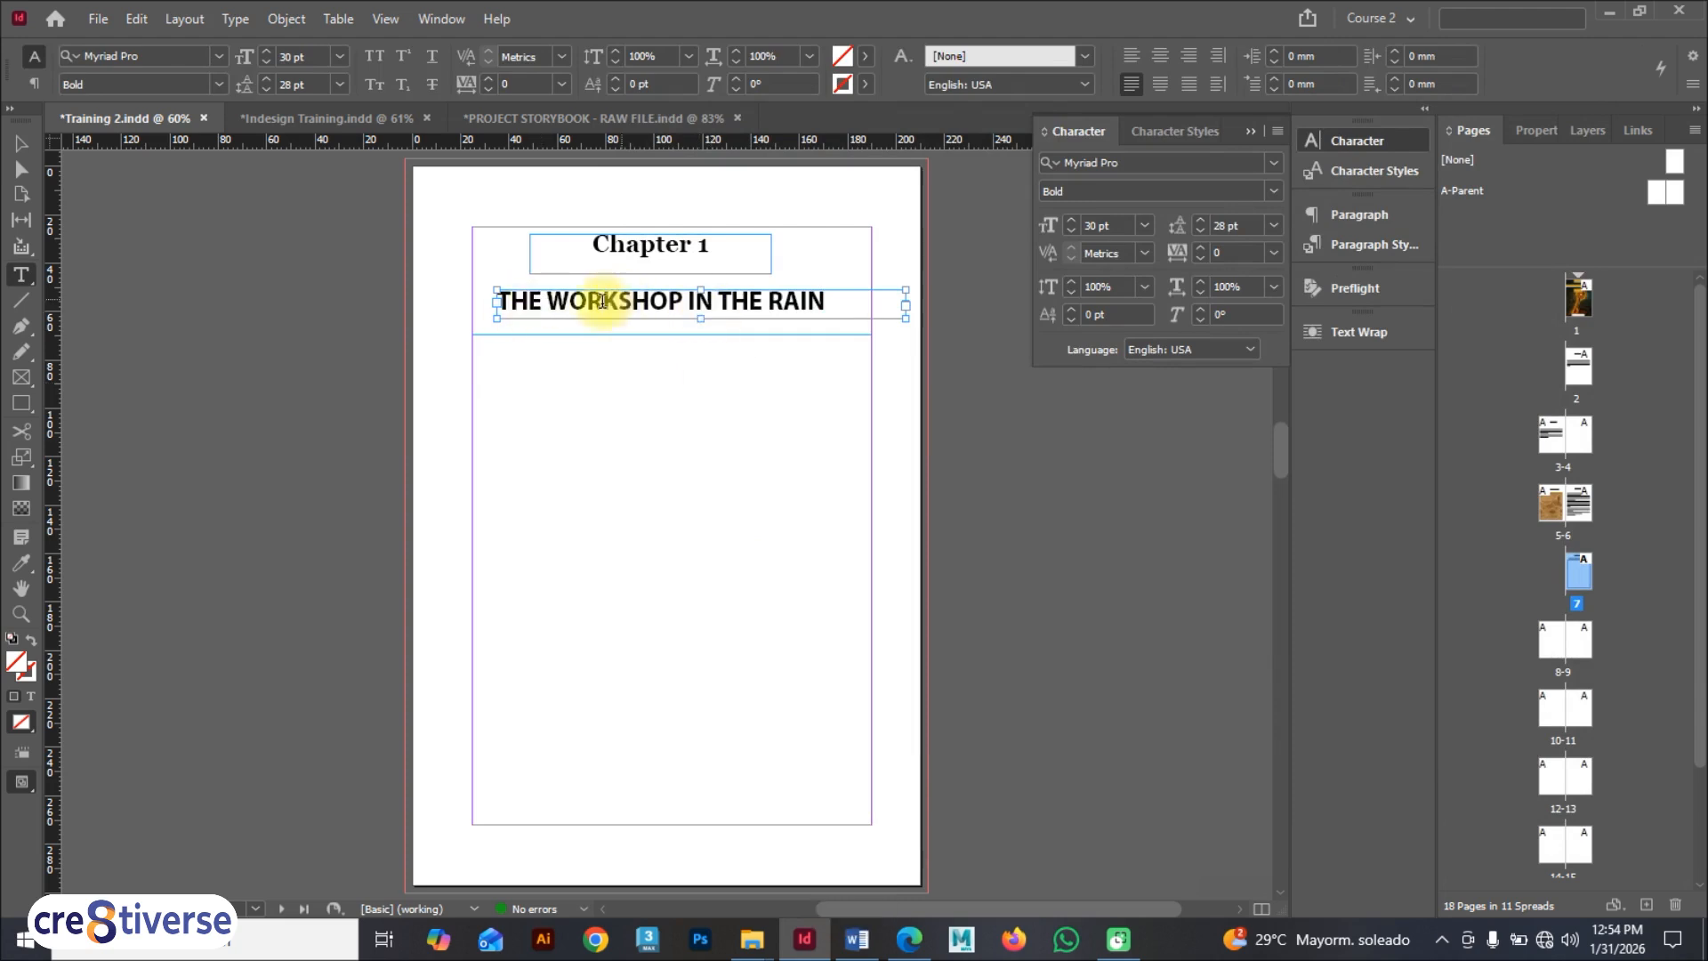
left_click(21, 144)
Step: Edit the Sub Heading paragraph style and set its font family to Times New Roman
left_click(1374, 246)
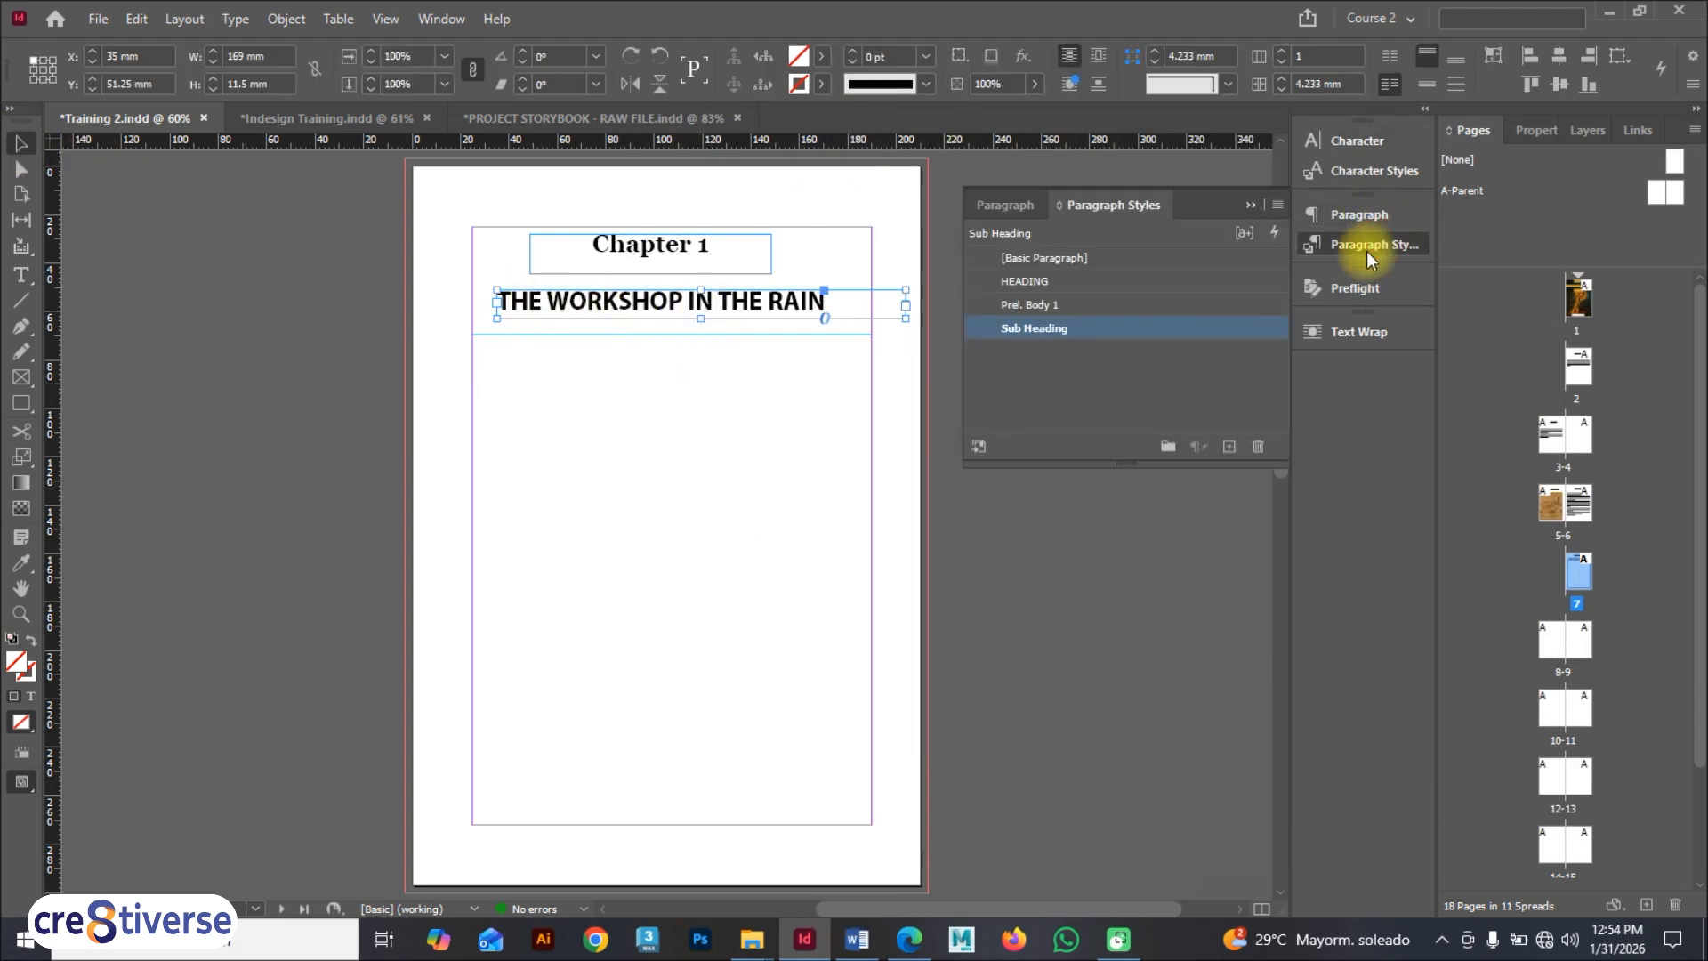
double_click(1192, 329)
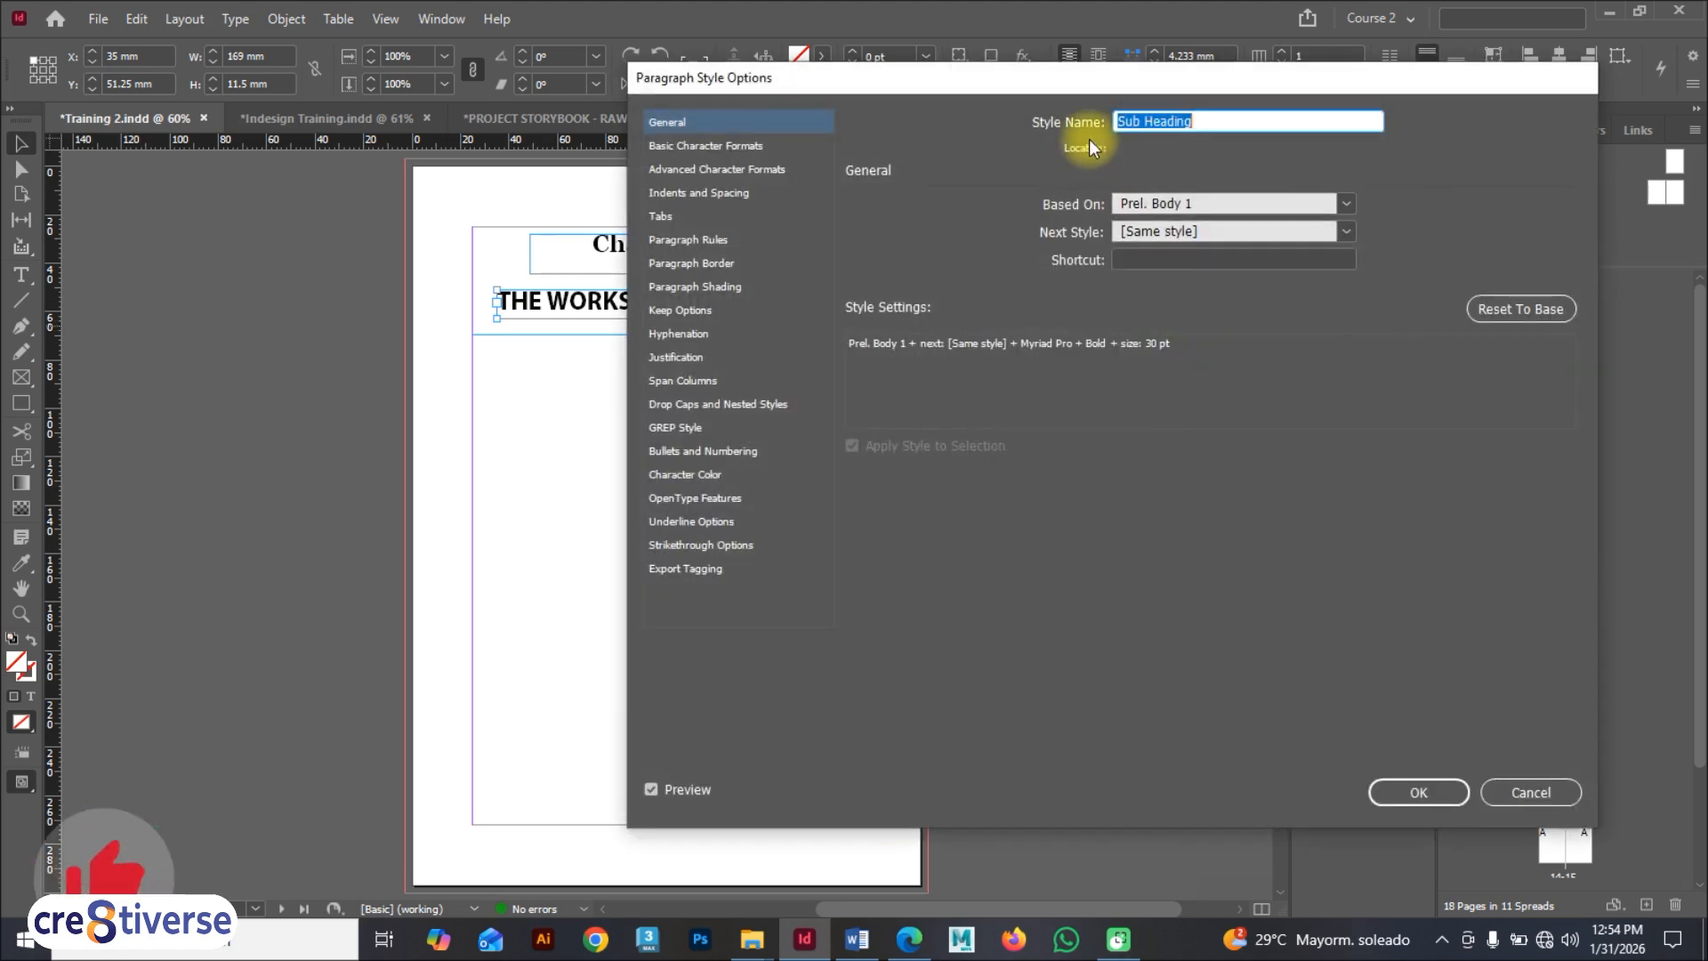
left_click(704, 146)
left_click_drag(858, 89, 1047, 148)
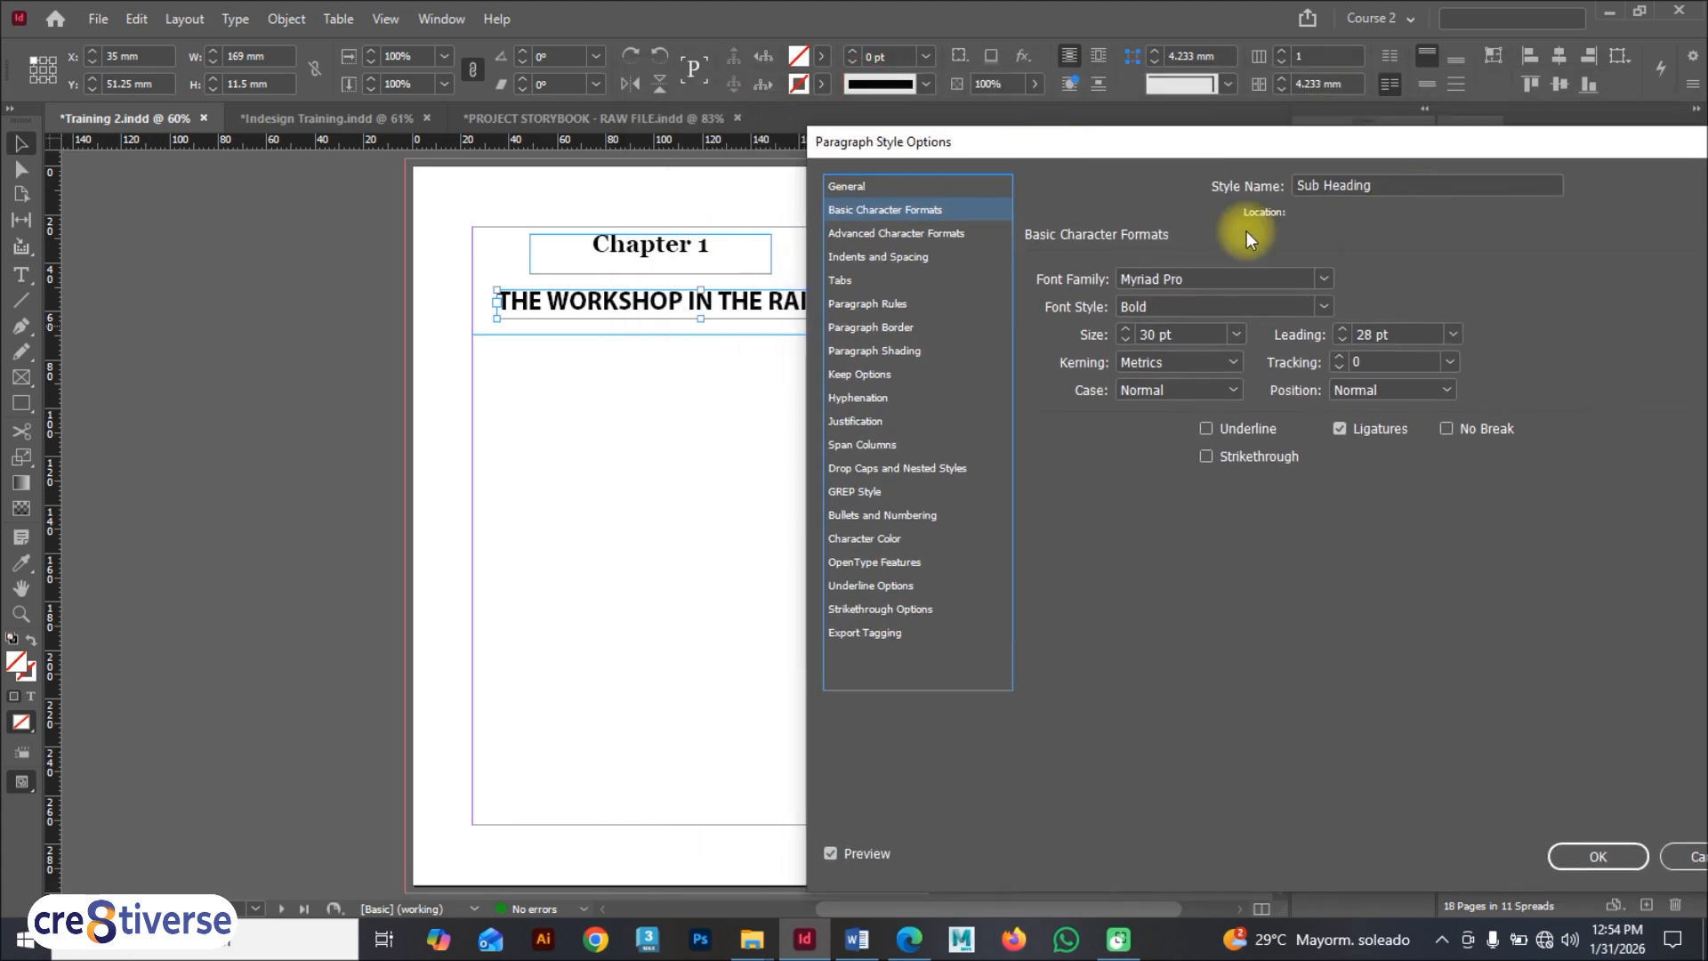
left_click(1204, 279)
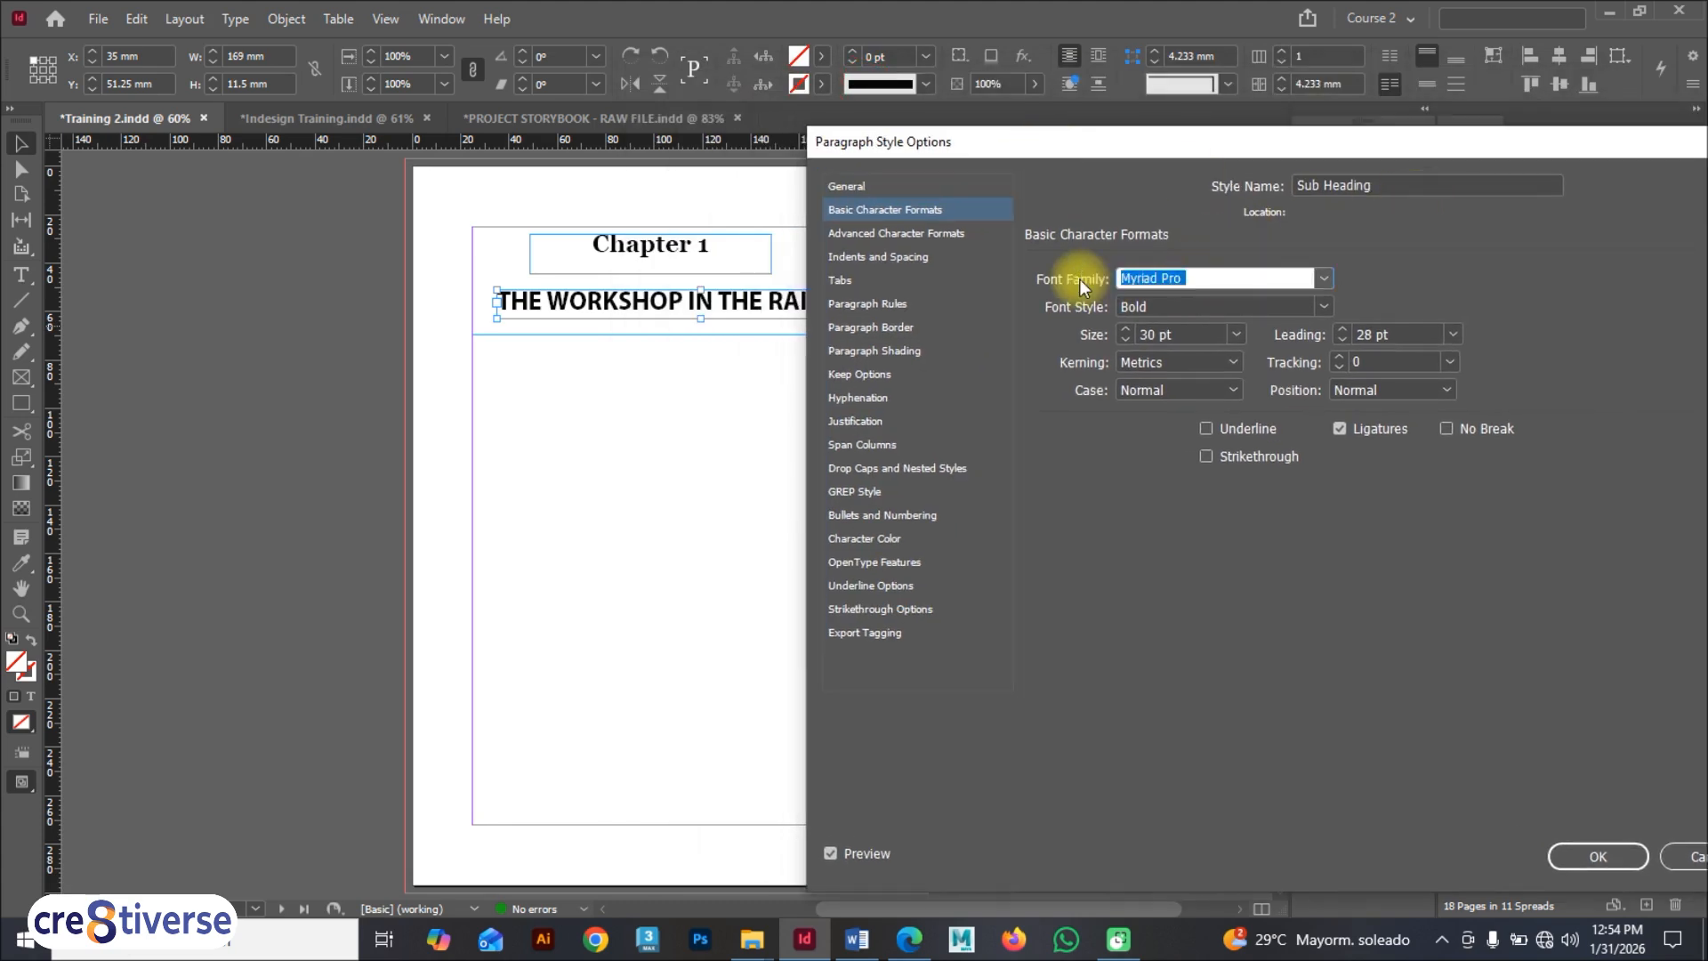
type("Times New Roman")
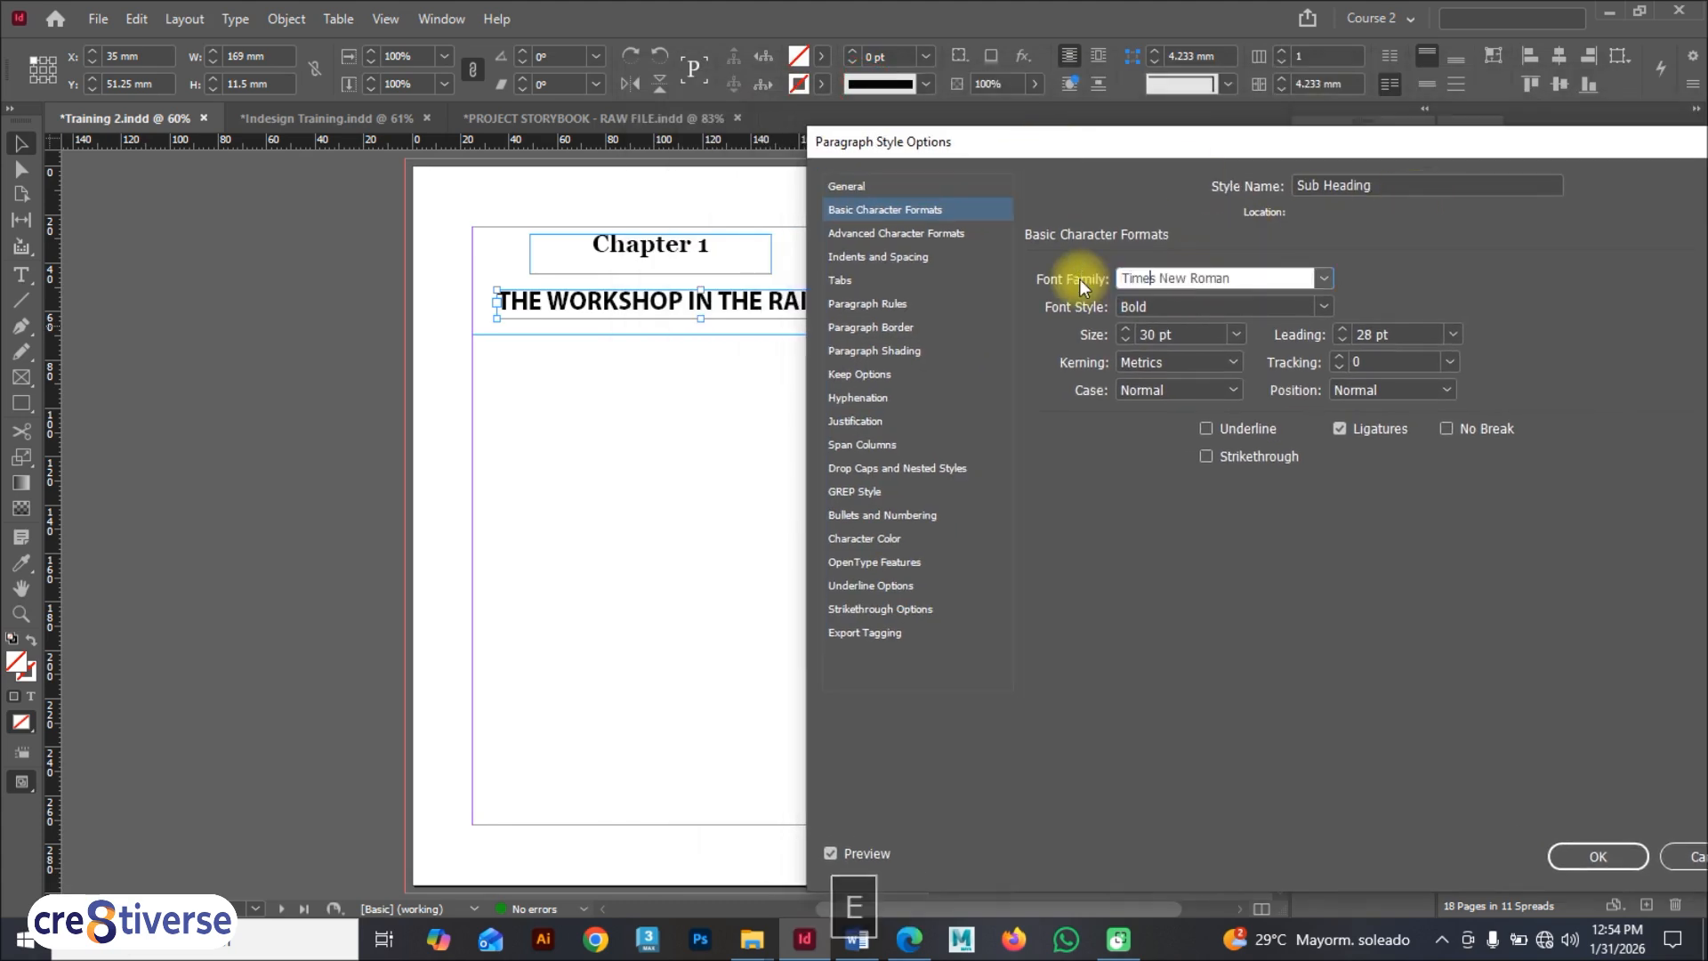
Step: Set the Sub Heading style's size to 20 pt and its font style to Bold Italic, and accept the changes
left_click(1182, 334)
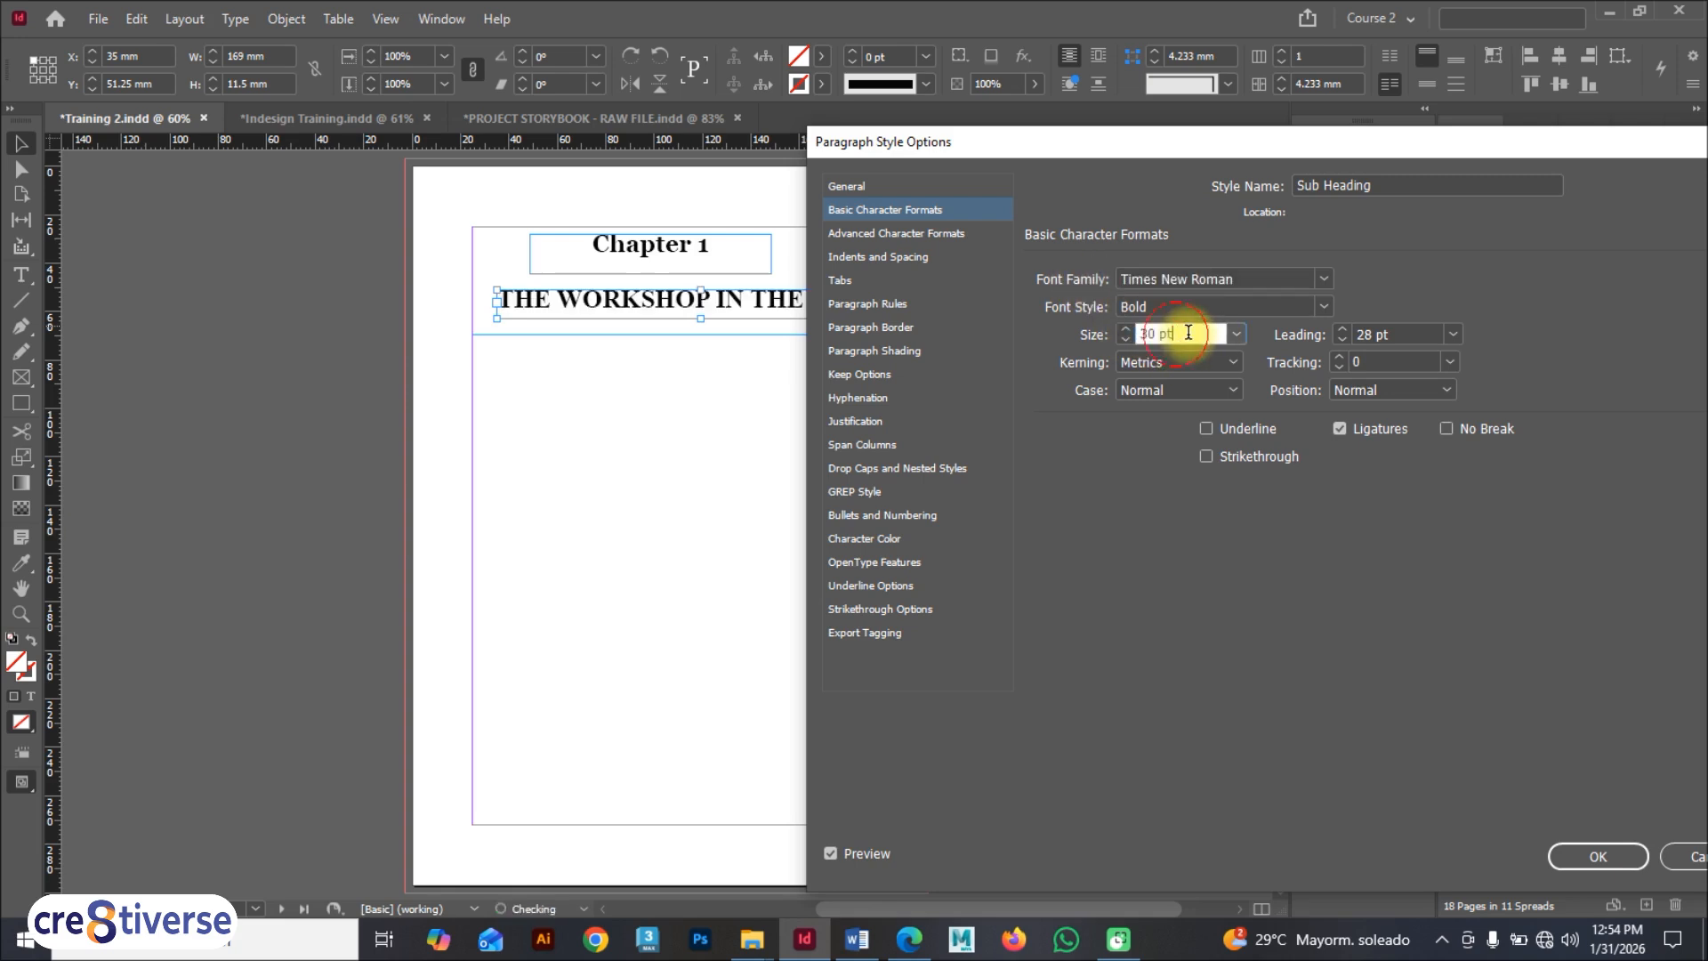
left_click_drag(1192, 332, 1090, 333)
type("20")
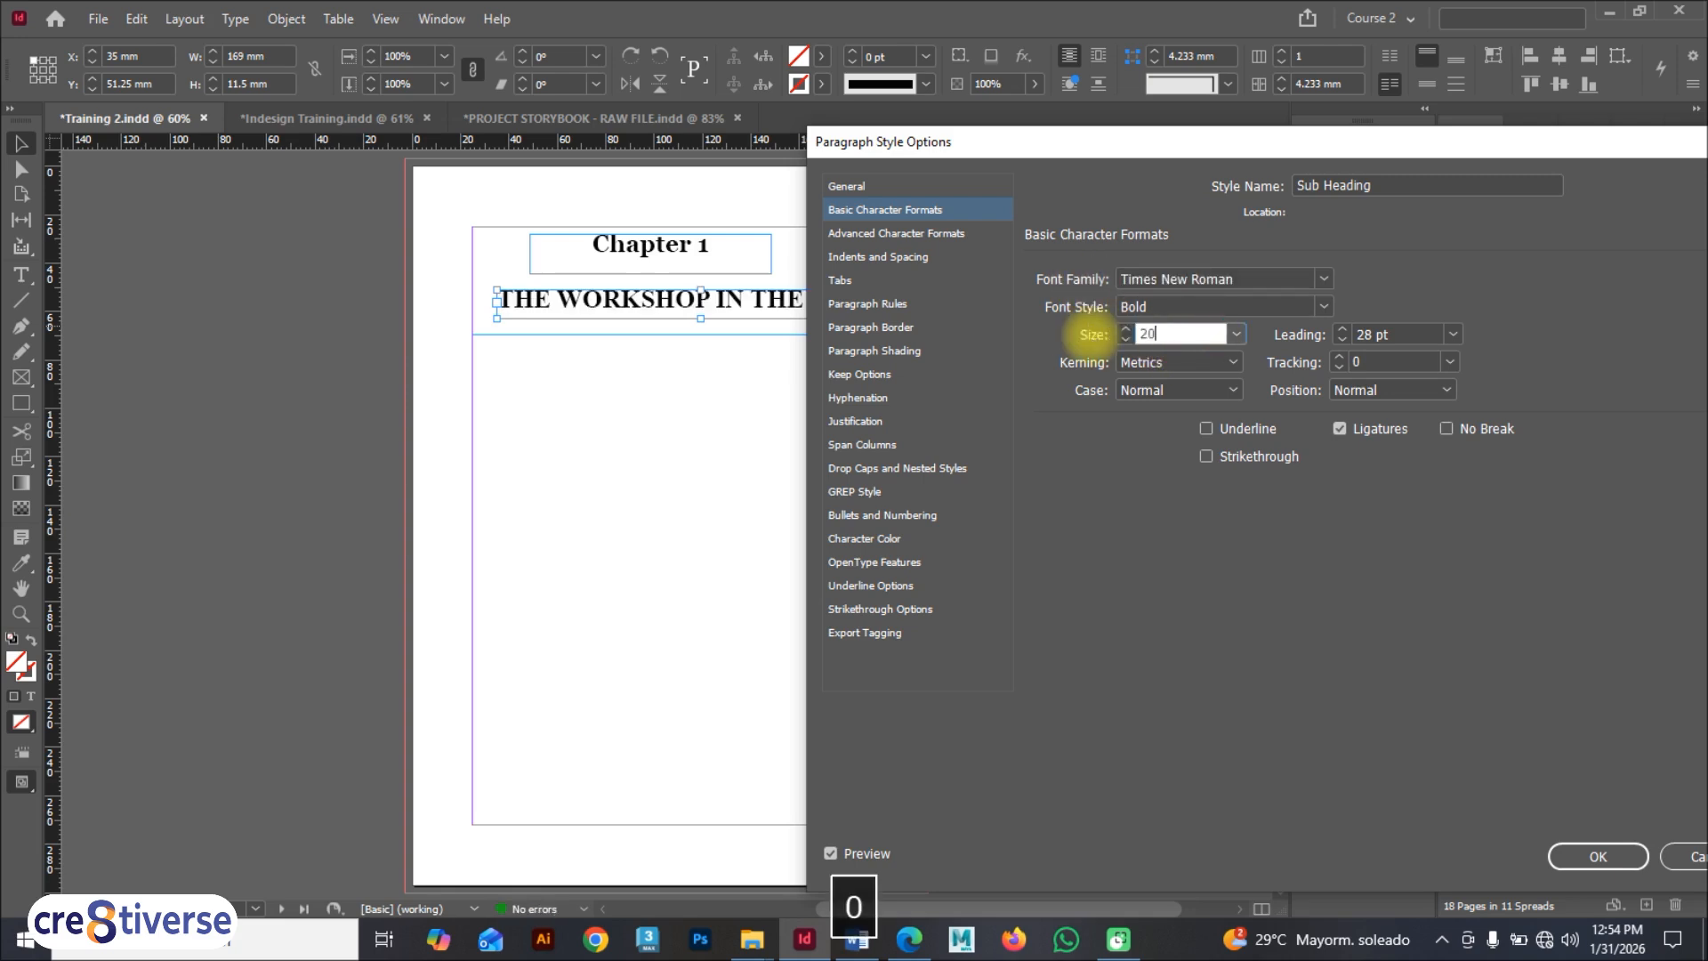
left_click(1321, 304)
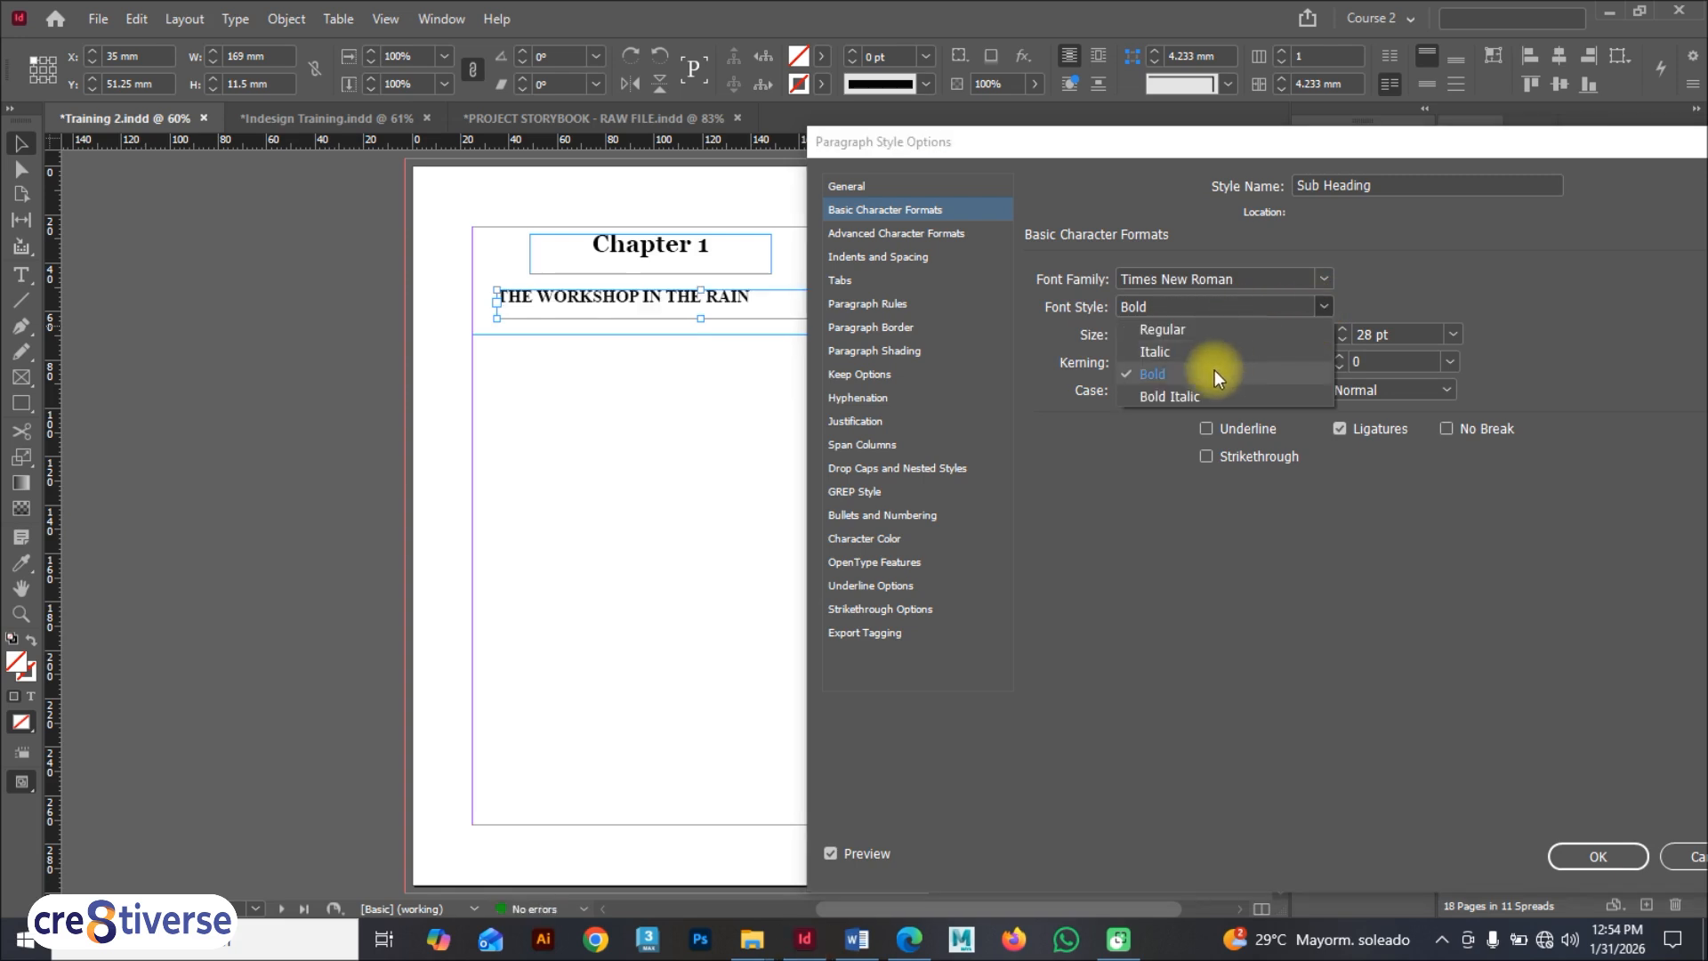
left_click(1194, 393)
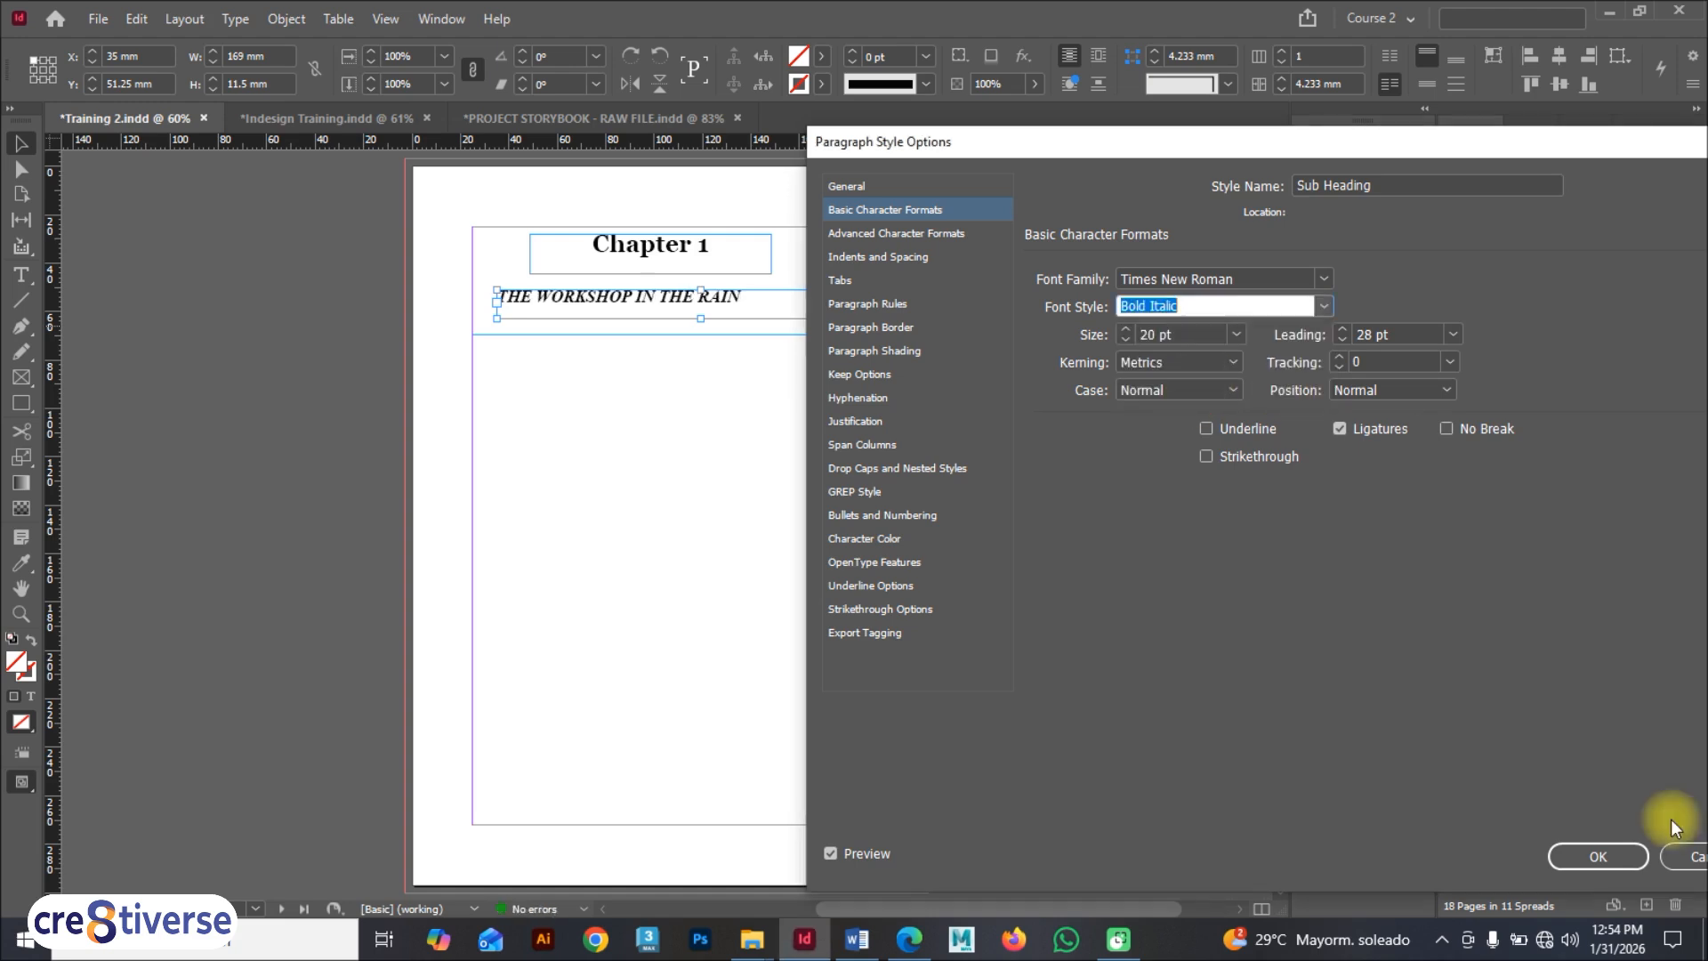
left_click(1598, 854)
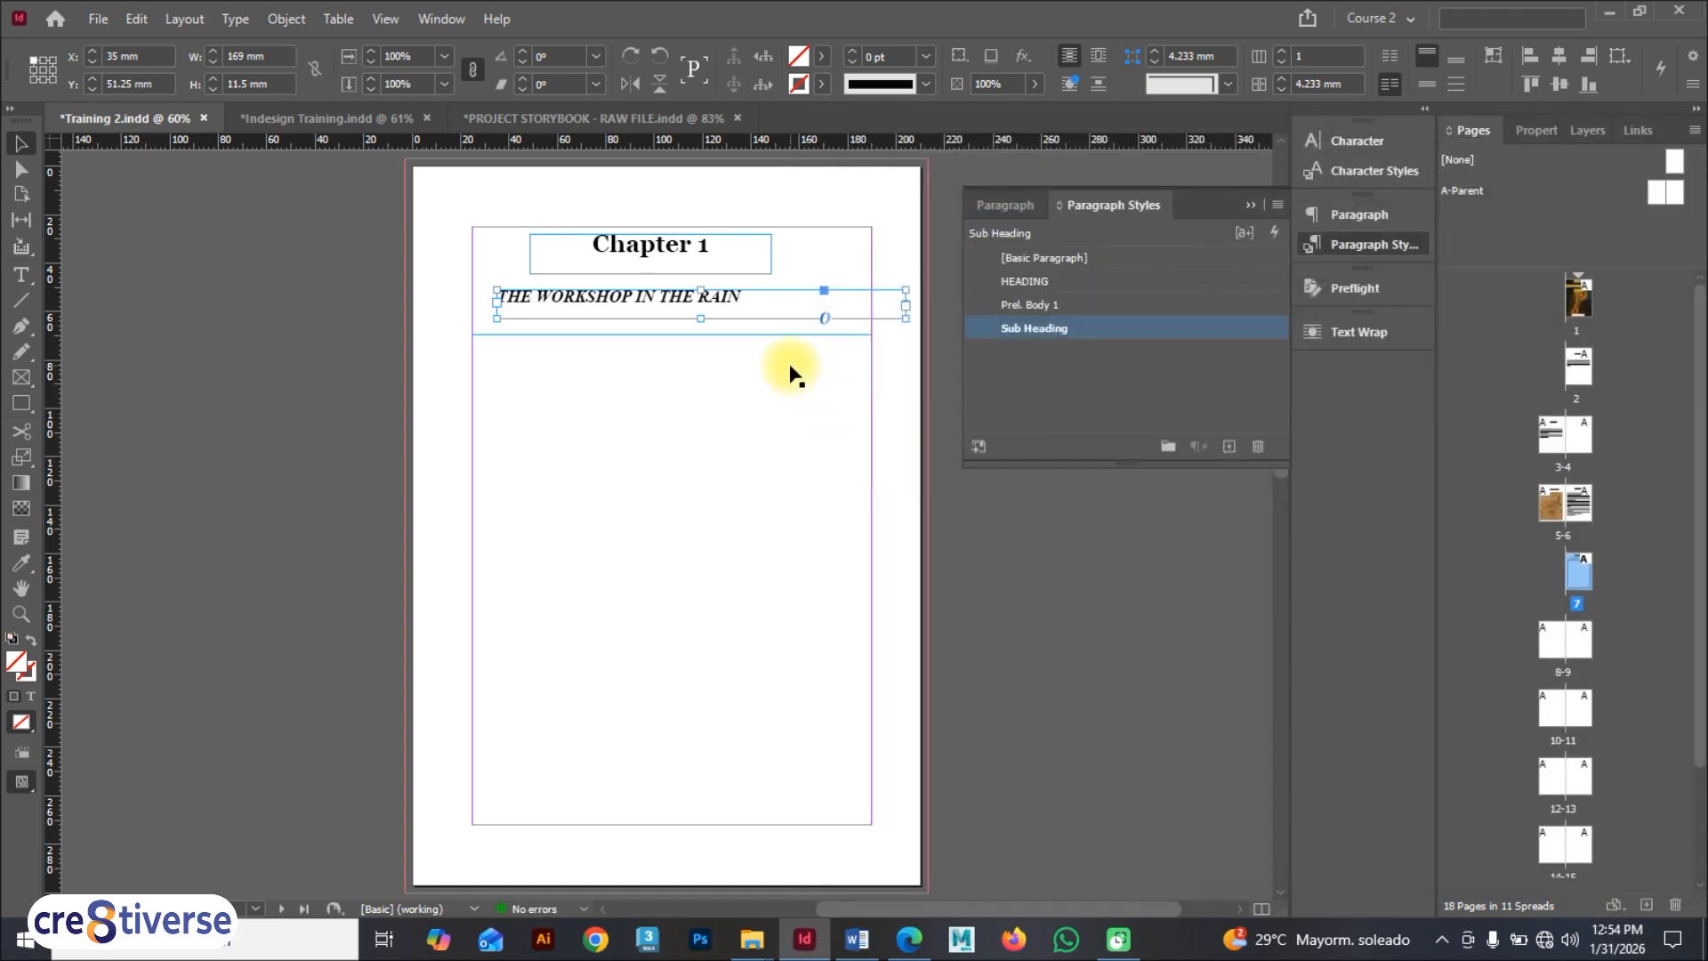
Step: Insert a tilde and a space before "THE WORKSHOP IN THE RAIN" in the subtitle frame
key("F9")
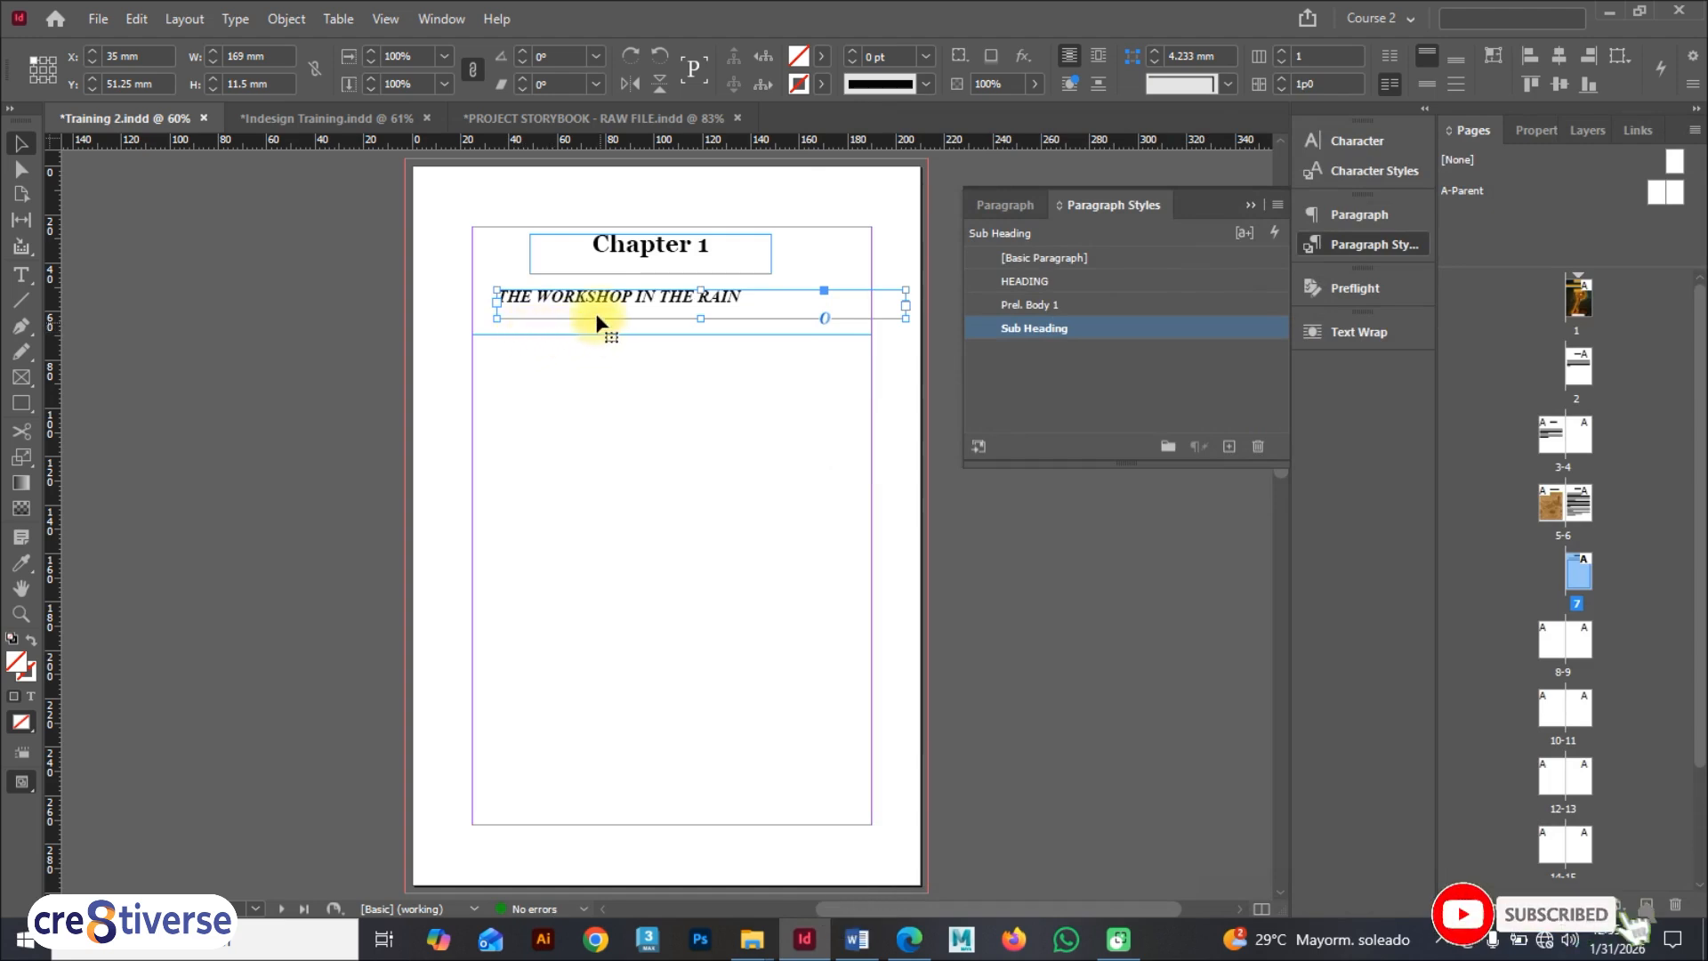
double_click(556, 300)
left_click(502, 296)
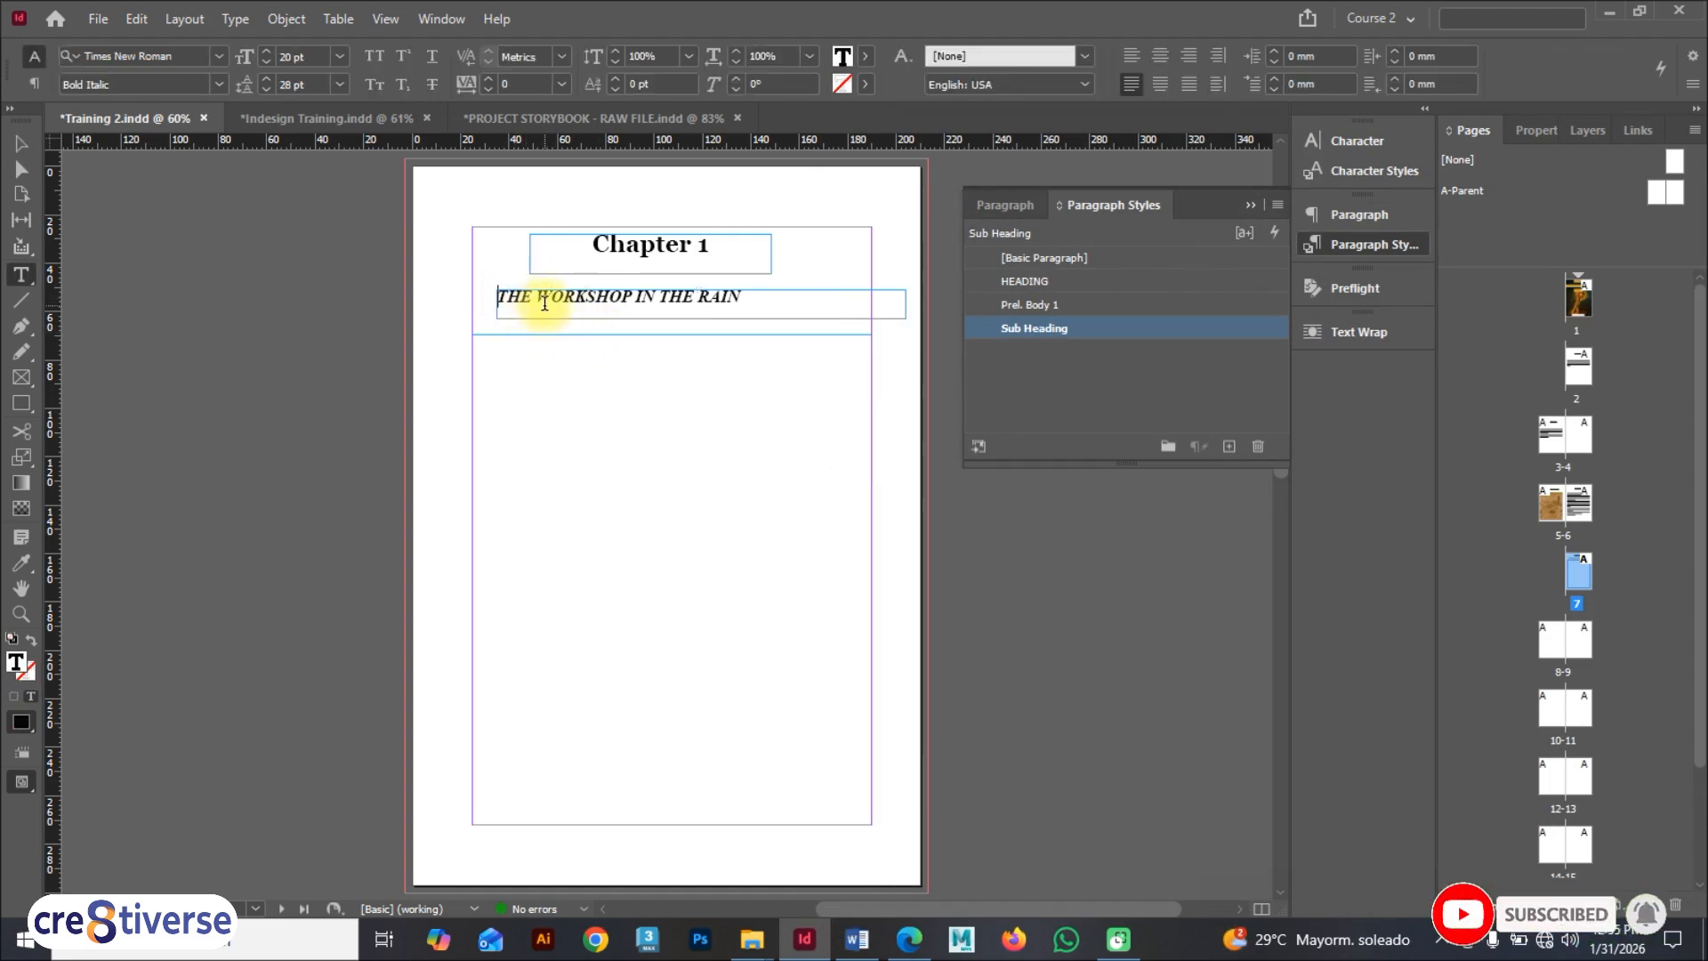
type("~")
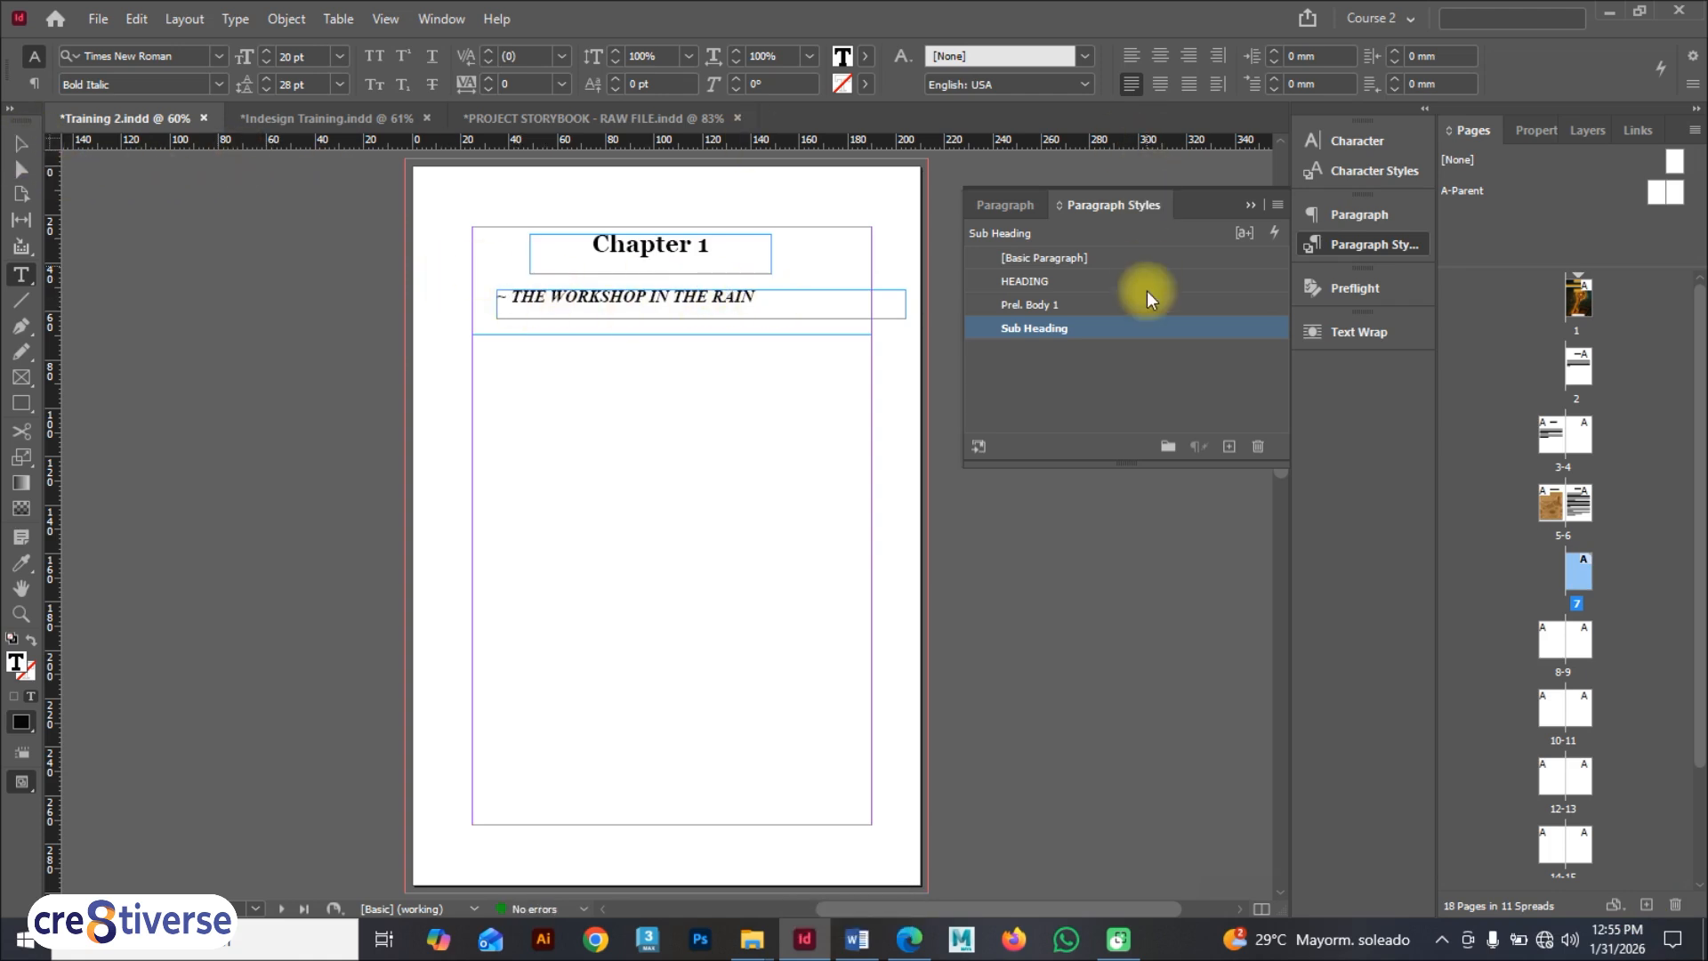
Step: Set the Sub Heading paragraph style's alignment to Center and accept the change
double_click(1159, 325)
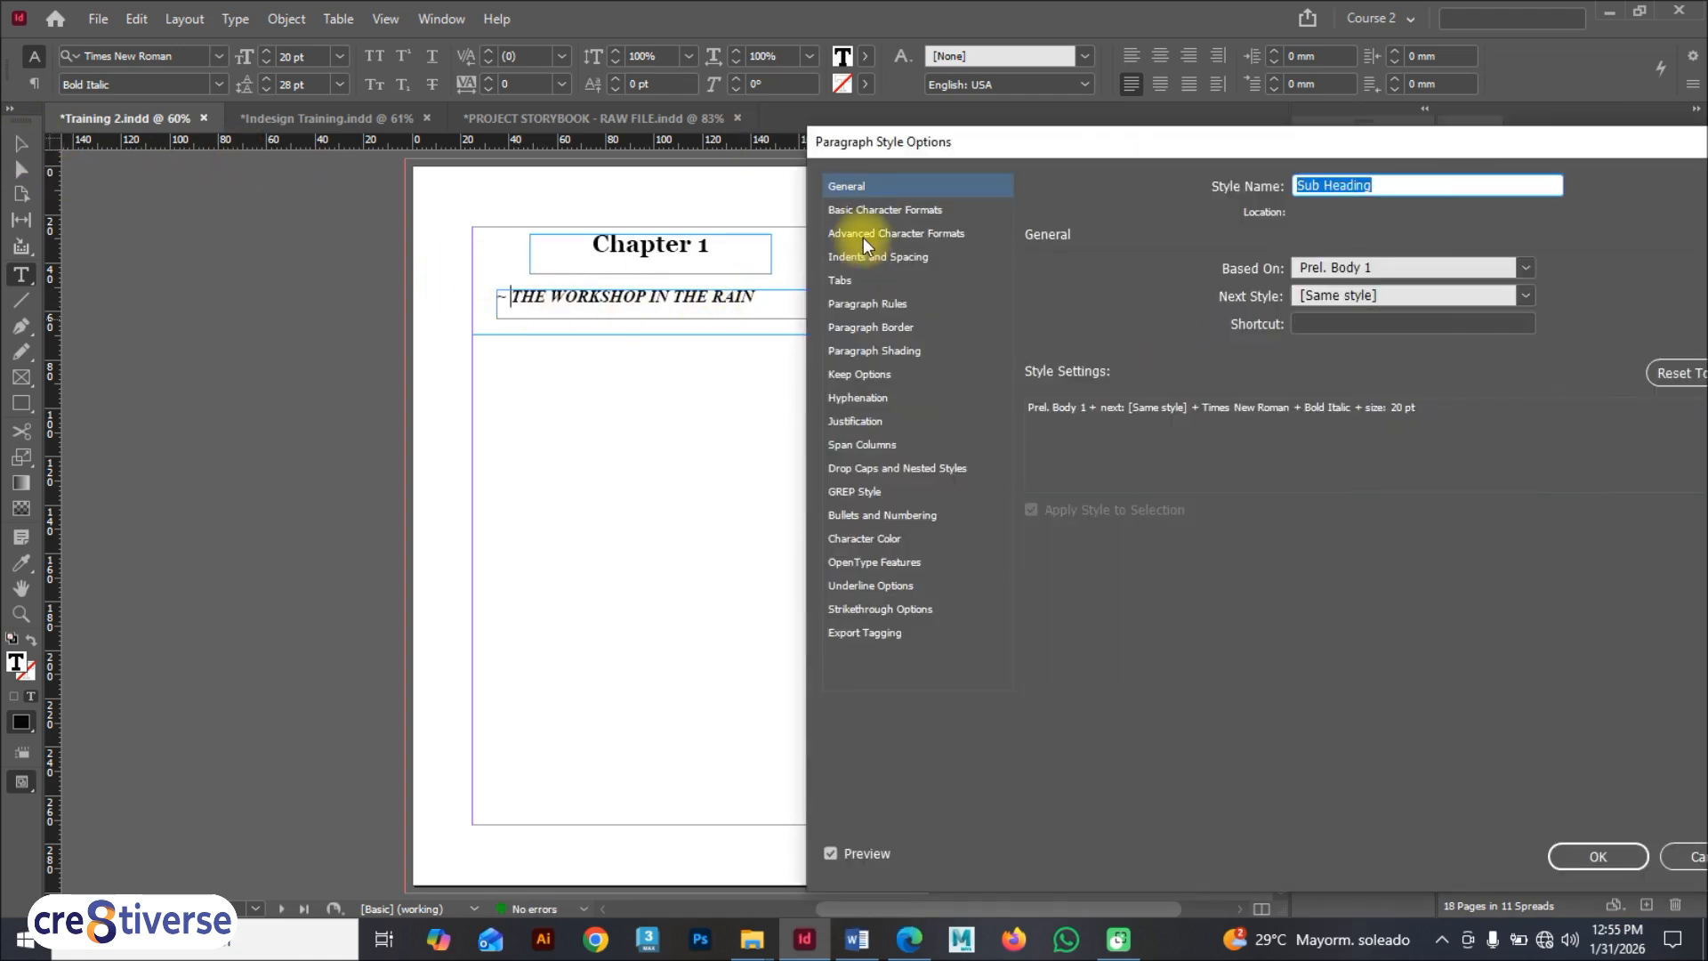
left_click(879, 257)
left_click(1239, 281)
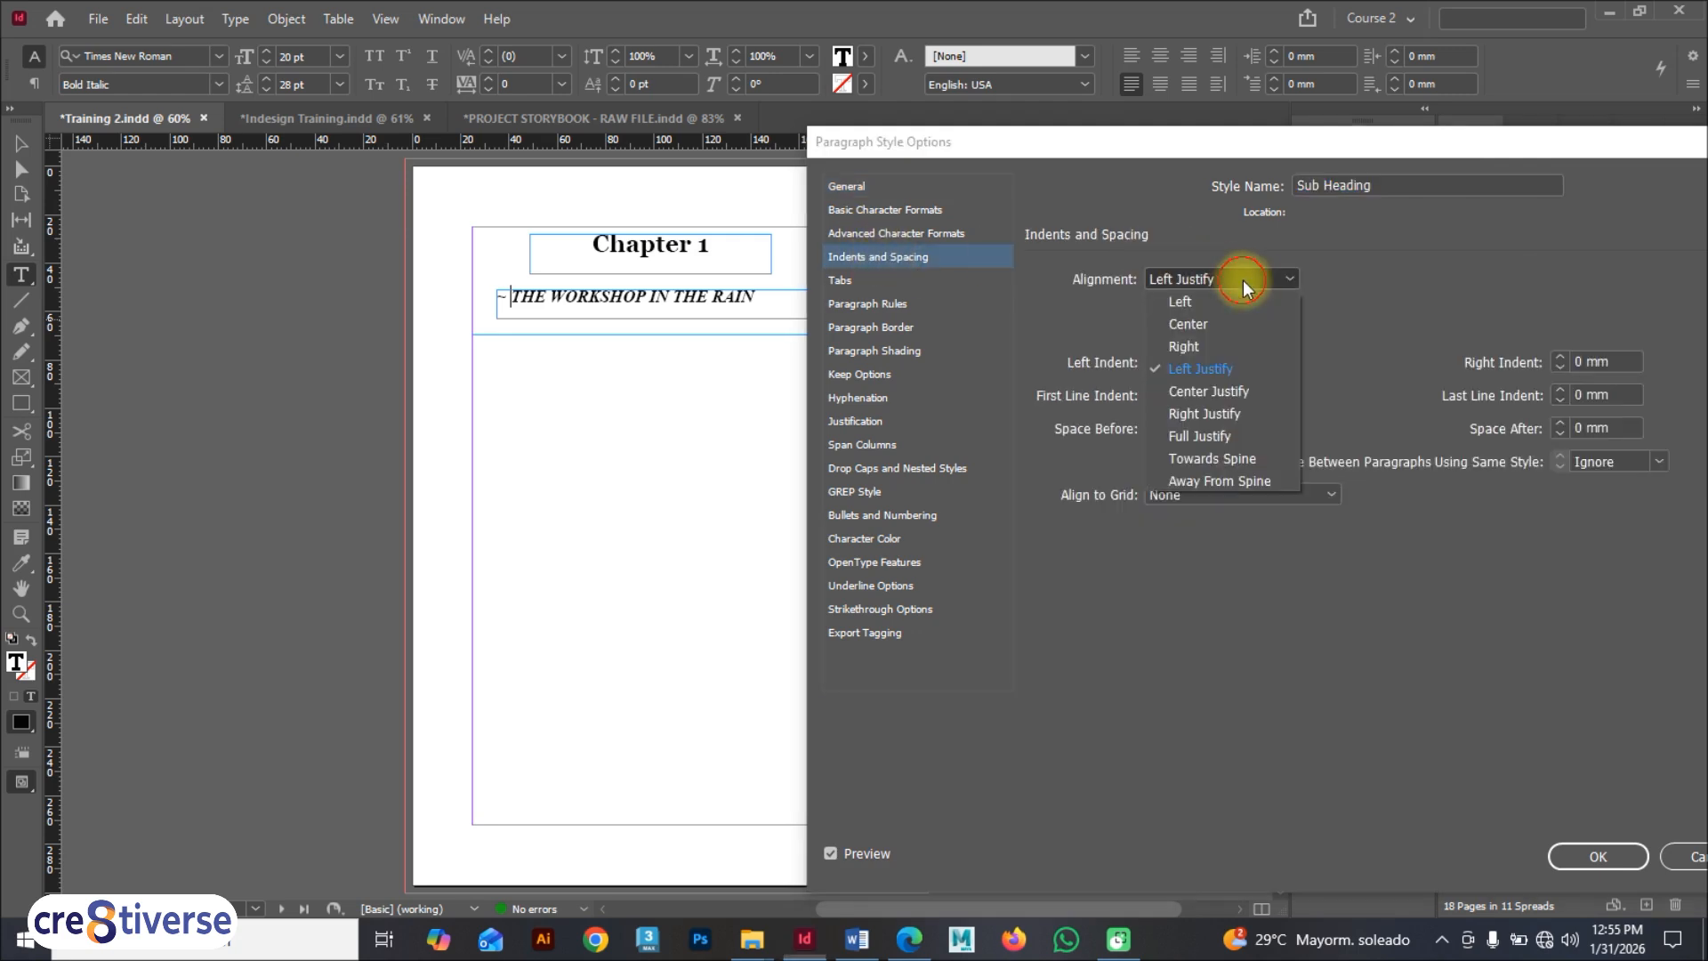
left_click(1188, 324)
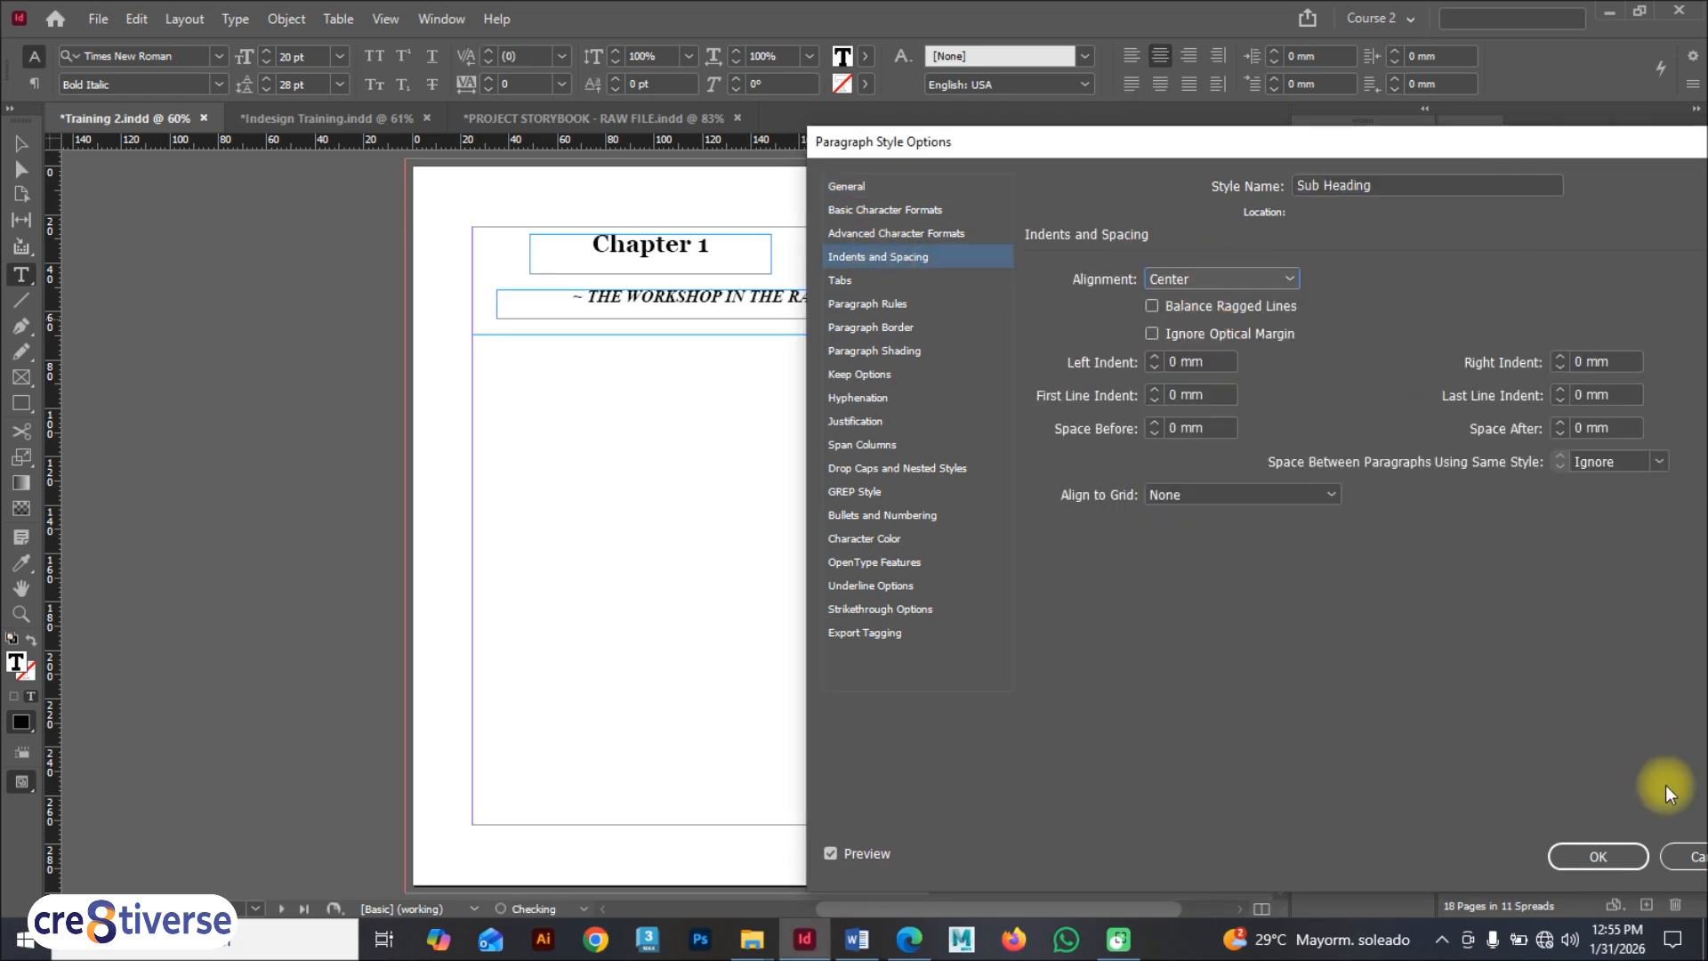
key("Return")
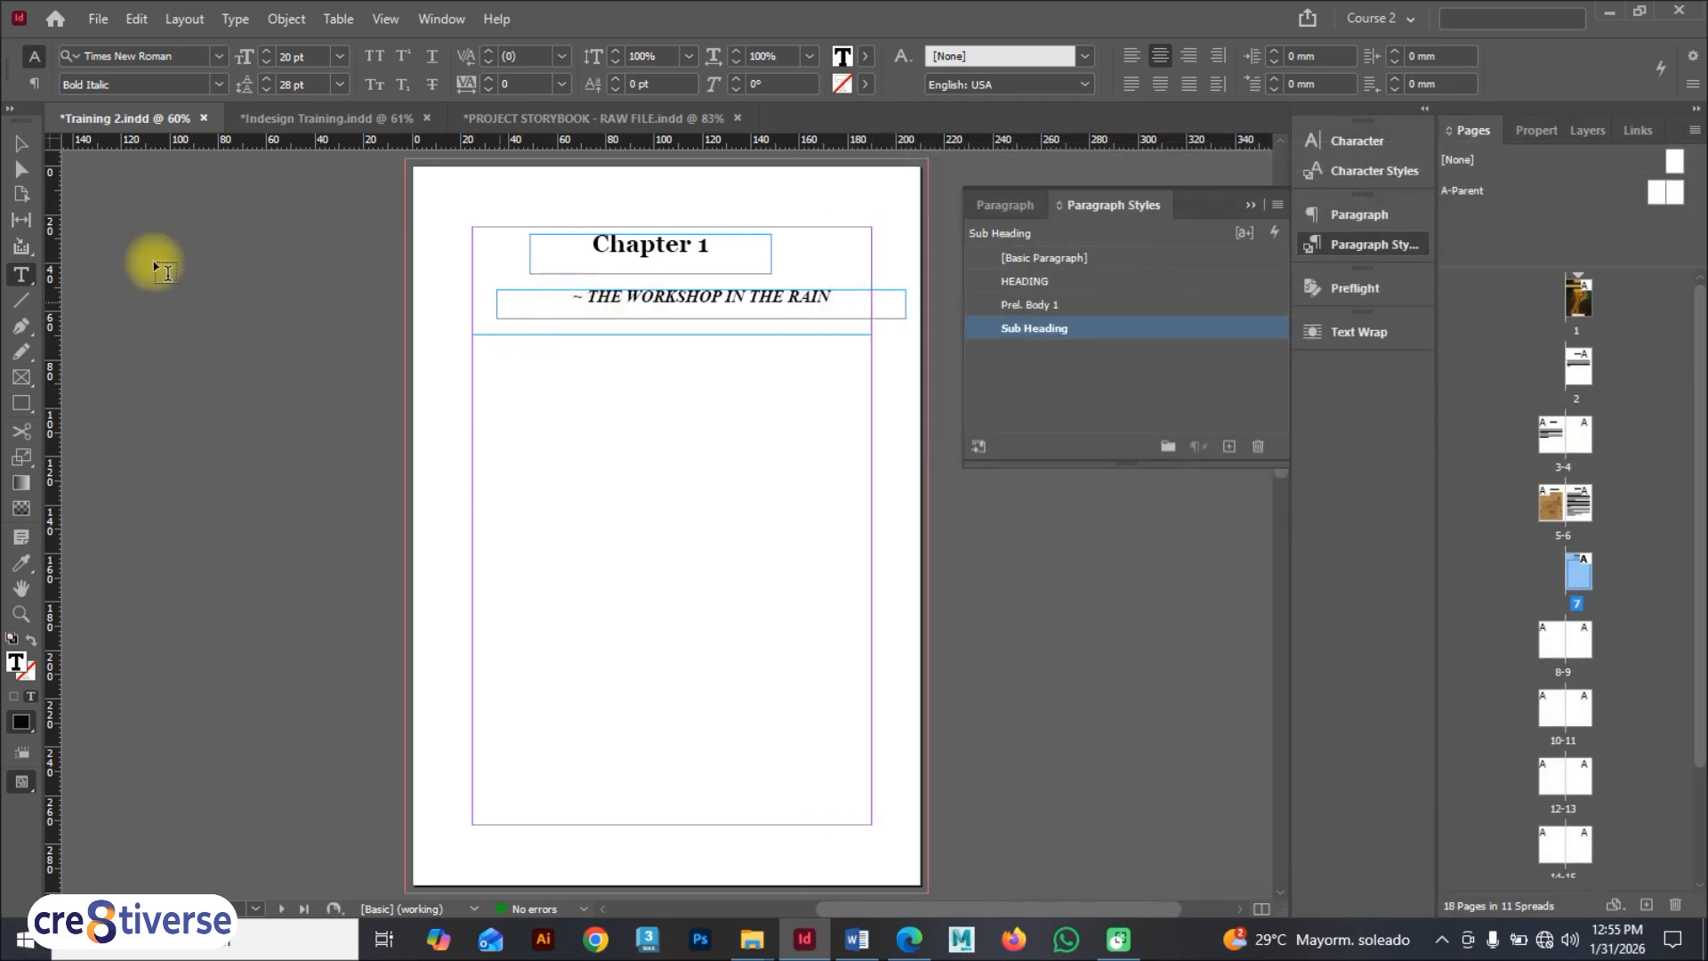
left_click(21, 143)
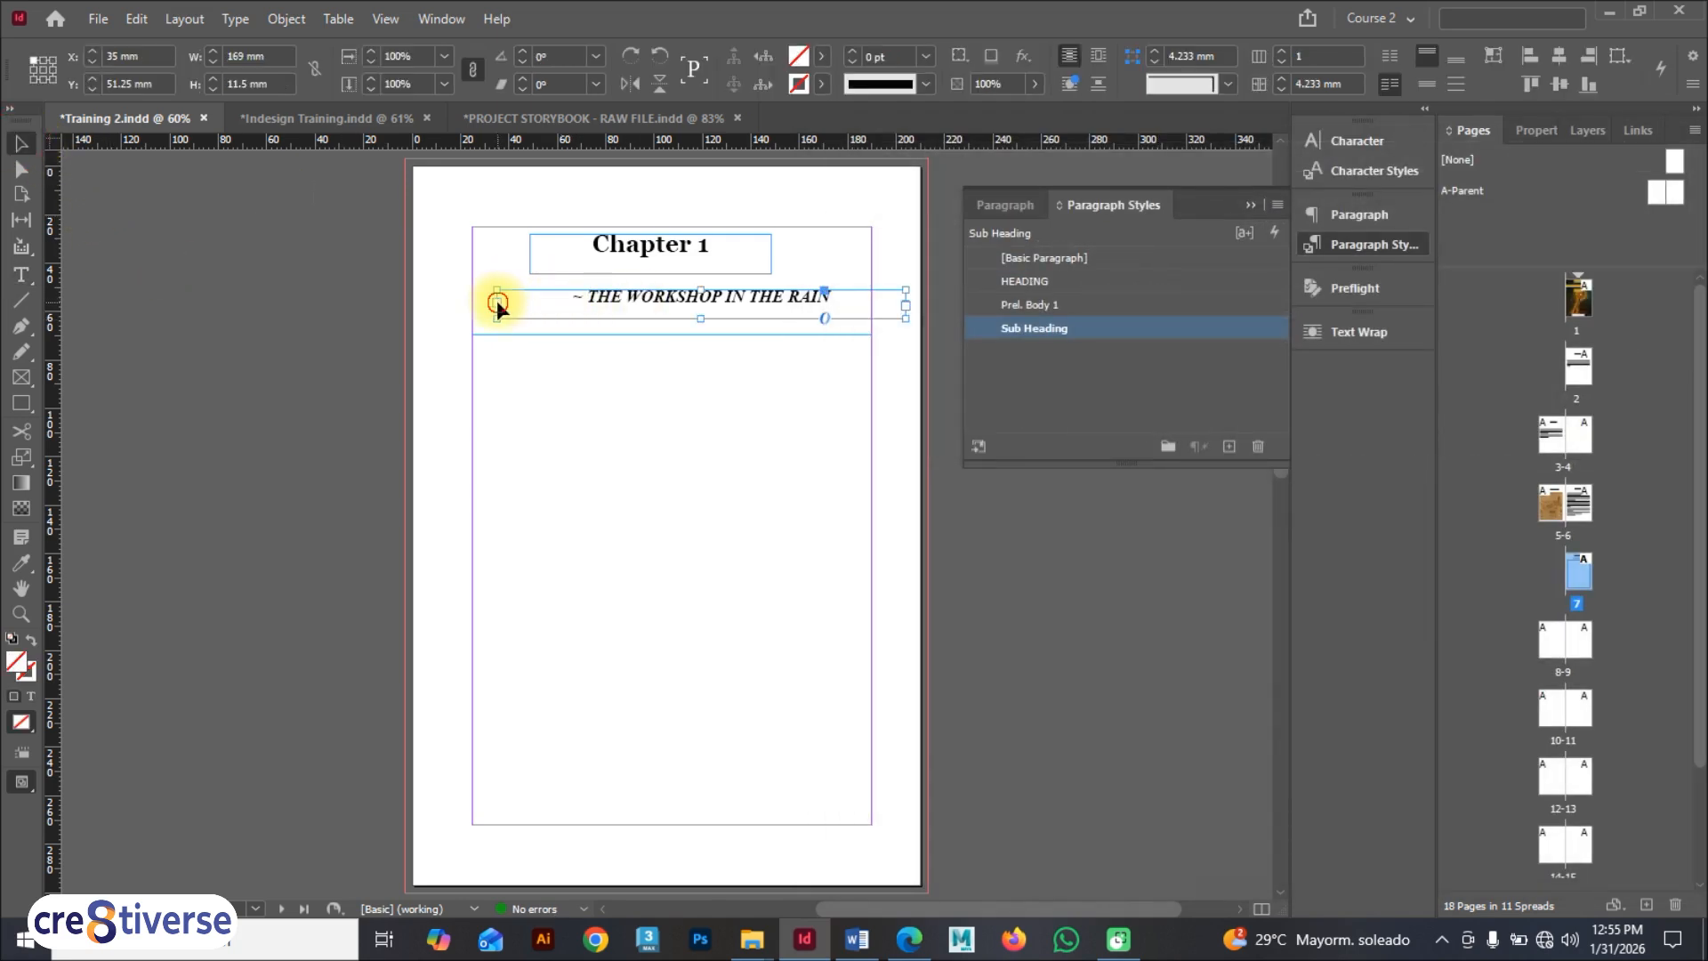
double_click(496, 303)
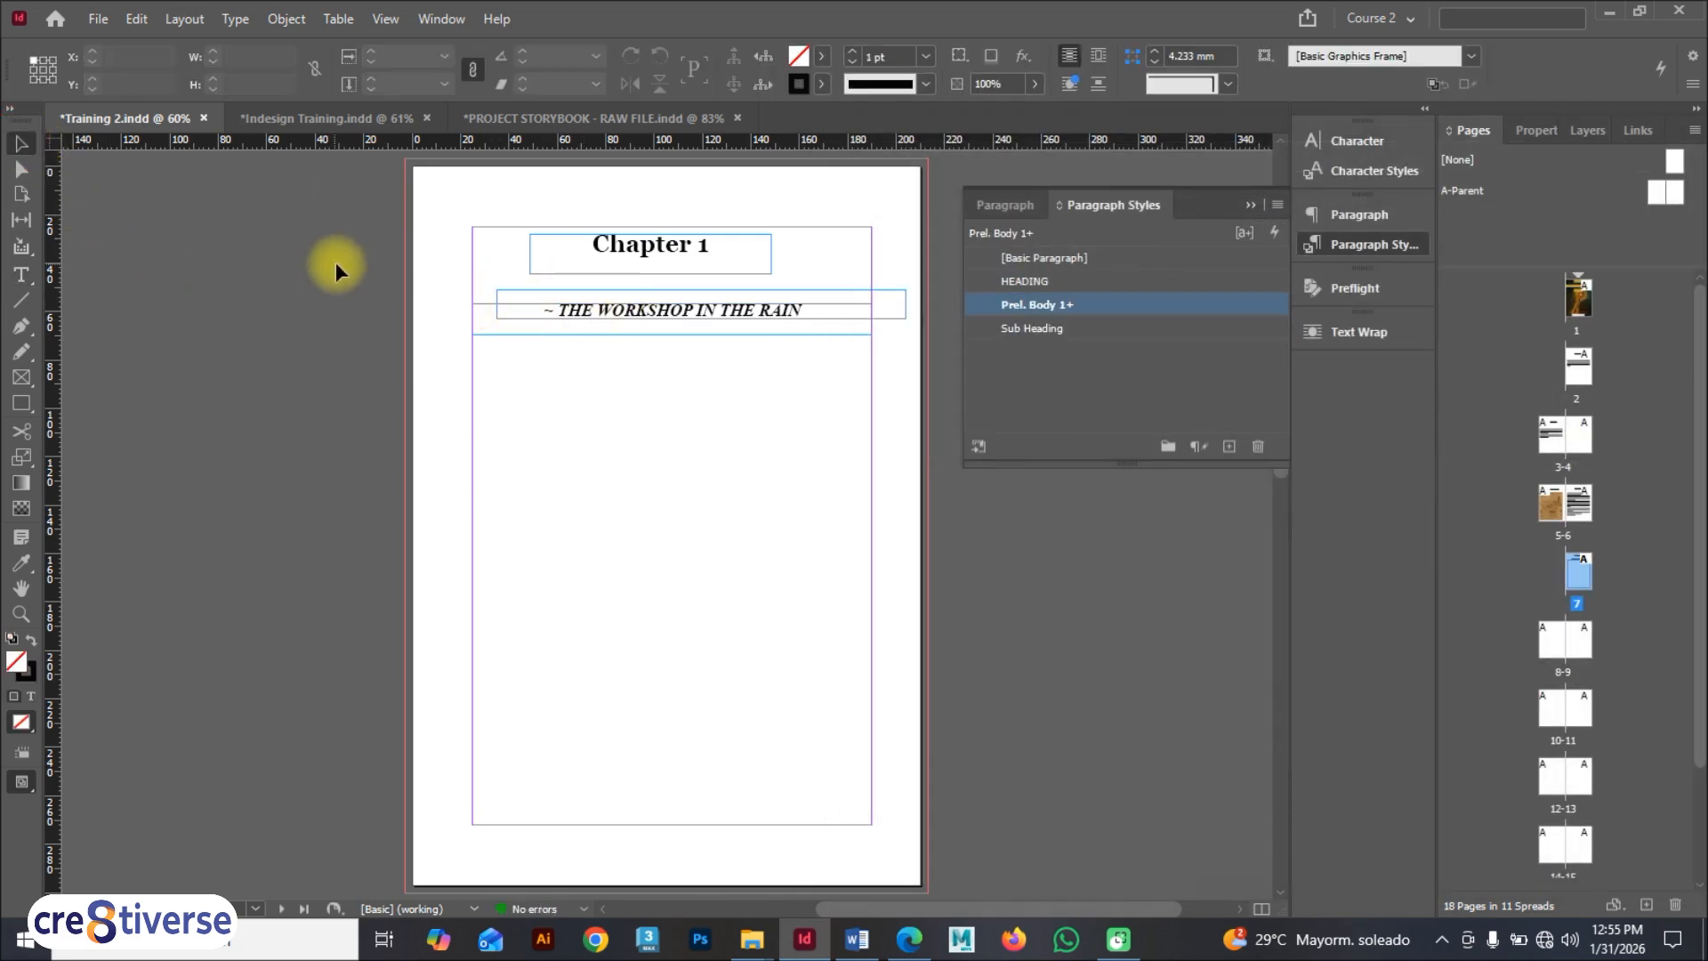
key("ctrl+z")
scroll(496, 303, "up", 4)
left_click(22, 144)
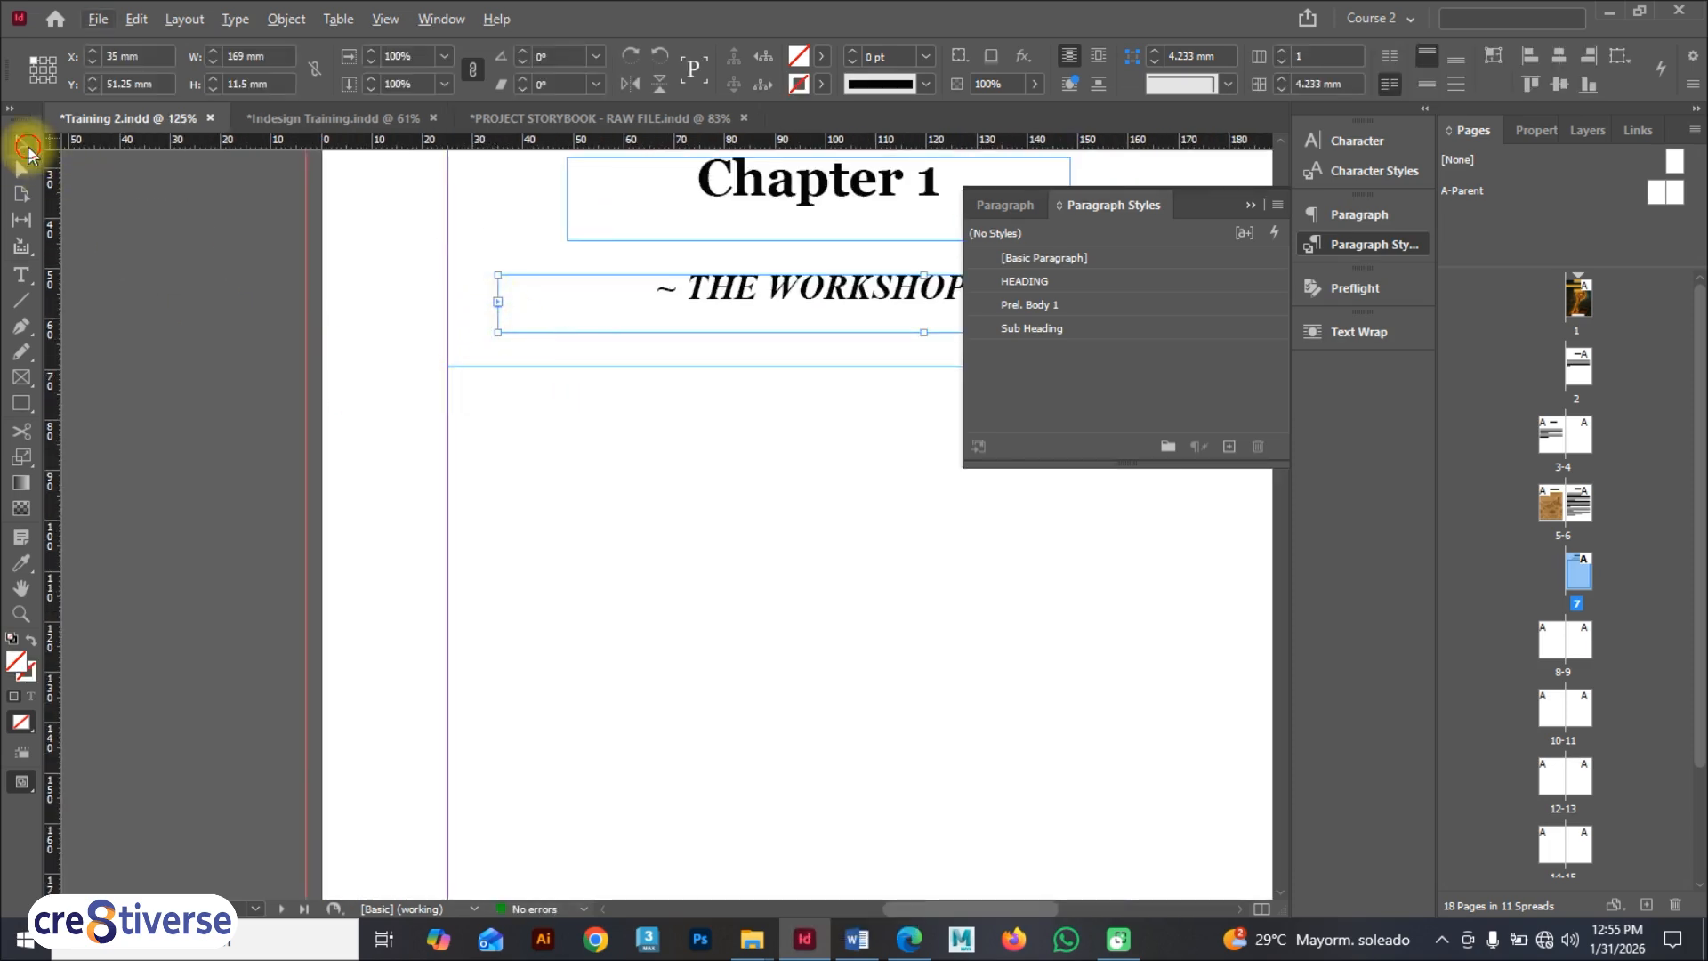
left_click(495, 298)
left_click(495, 301)
left_click(1251, 205)
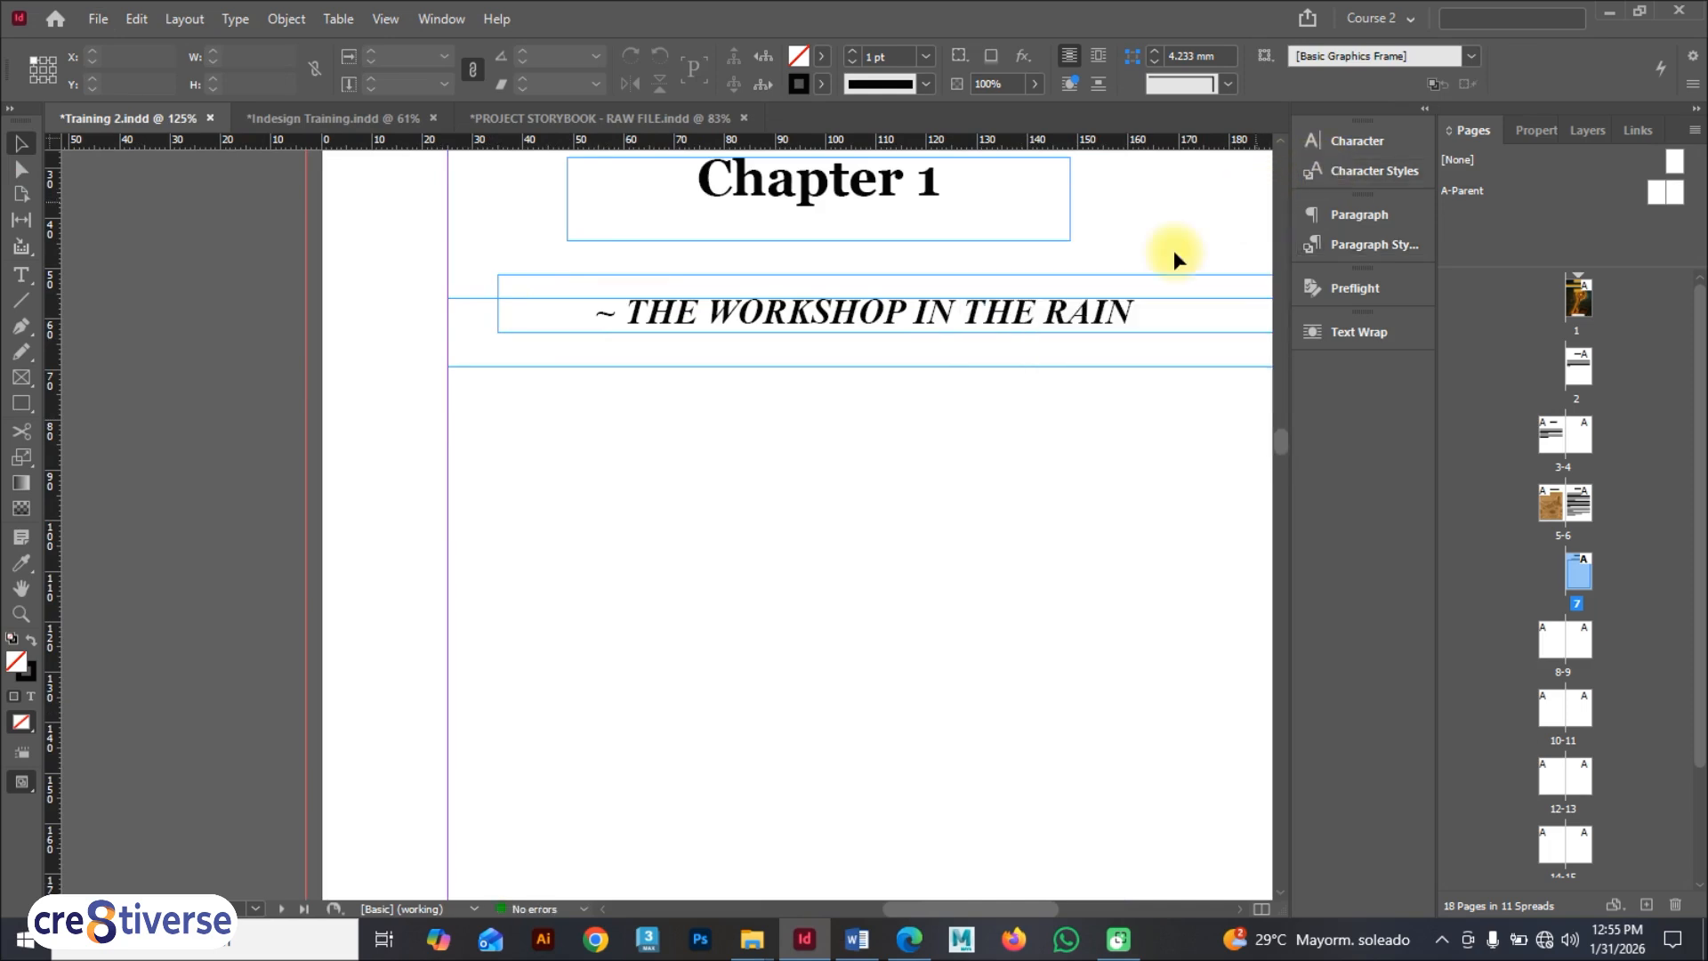
key("ctrl+z")
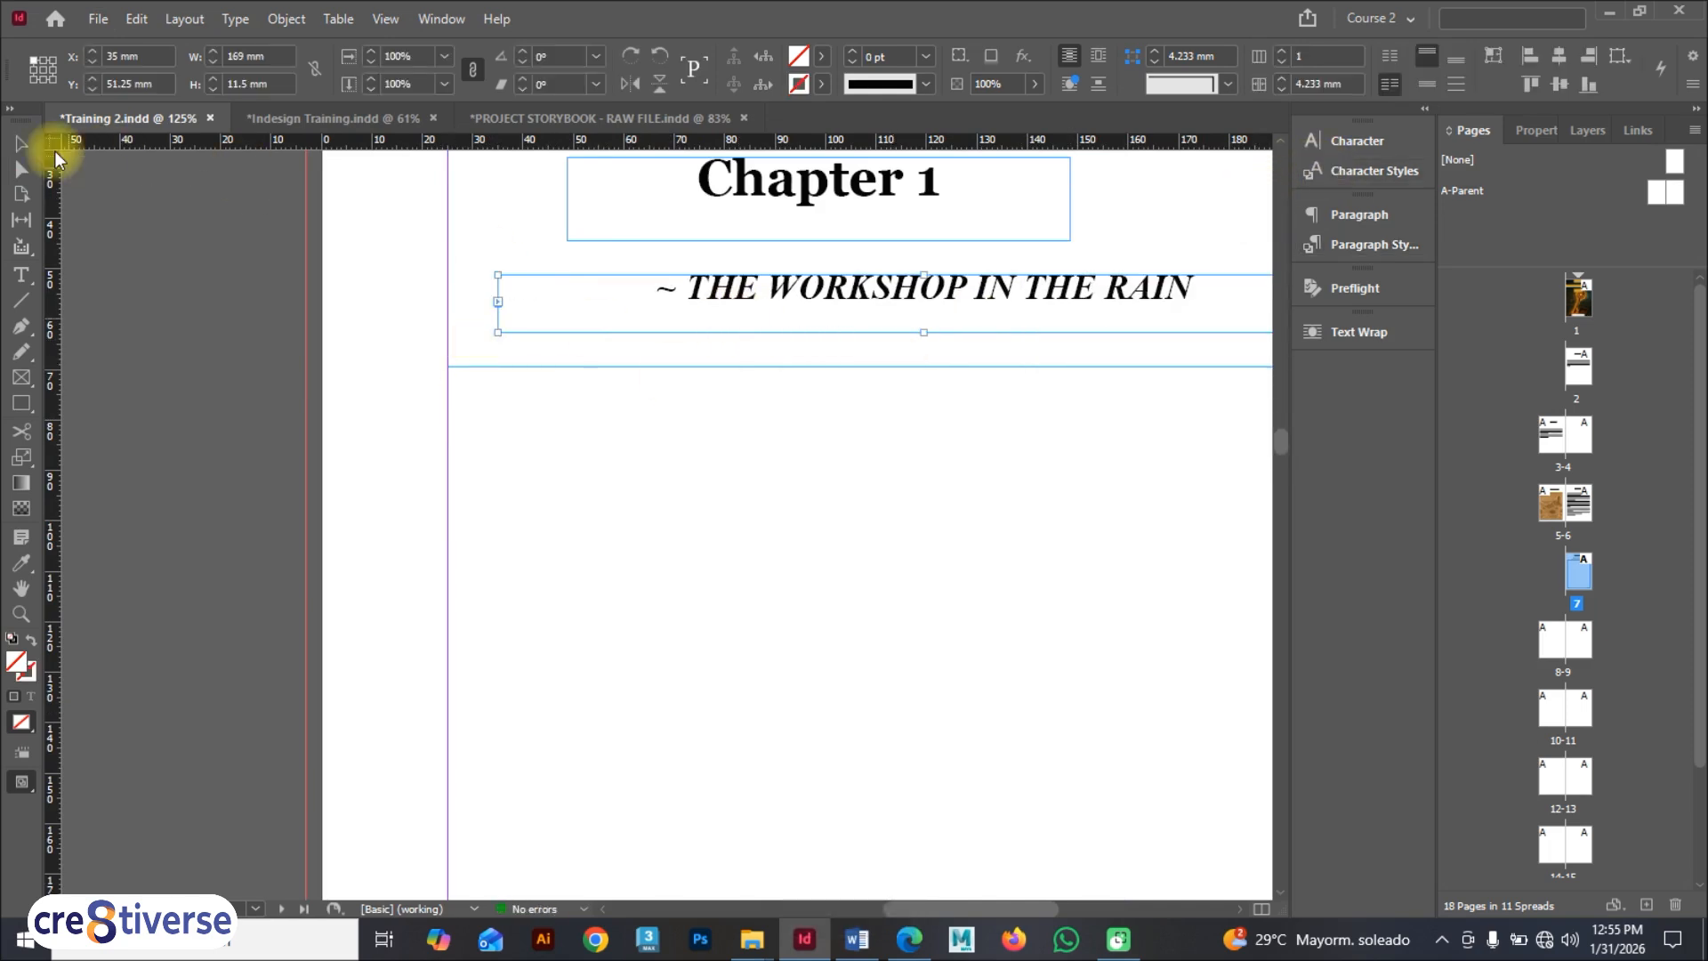
Step: Shift the subtitle frame to about 53 mm vertically and fit its starting edge to the text, making it about 106 mm wide
left_click_drag(884, 279, 776, 290)
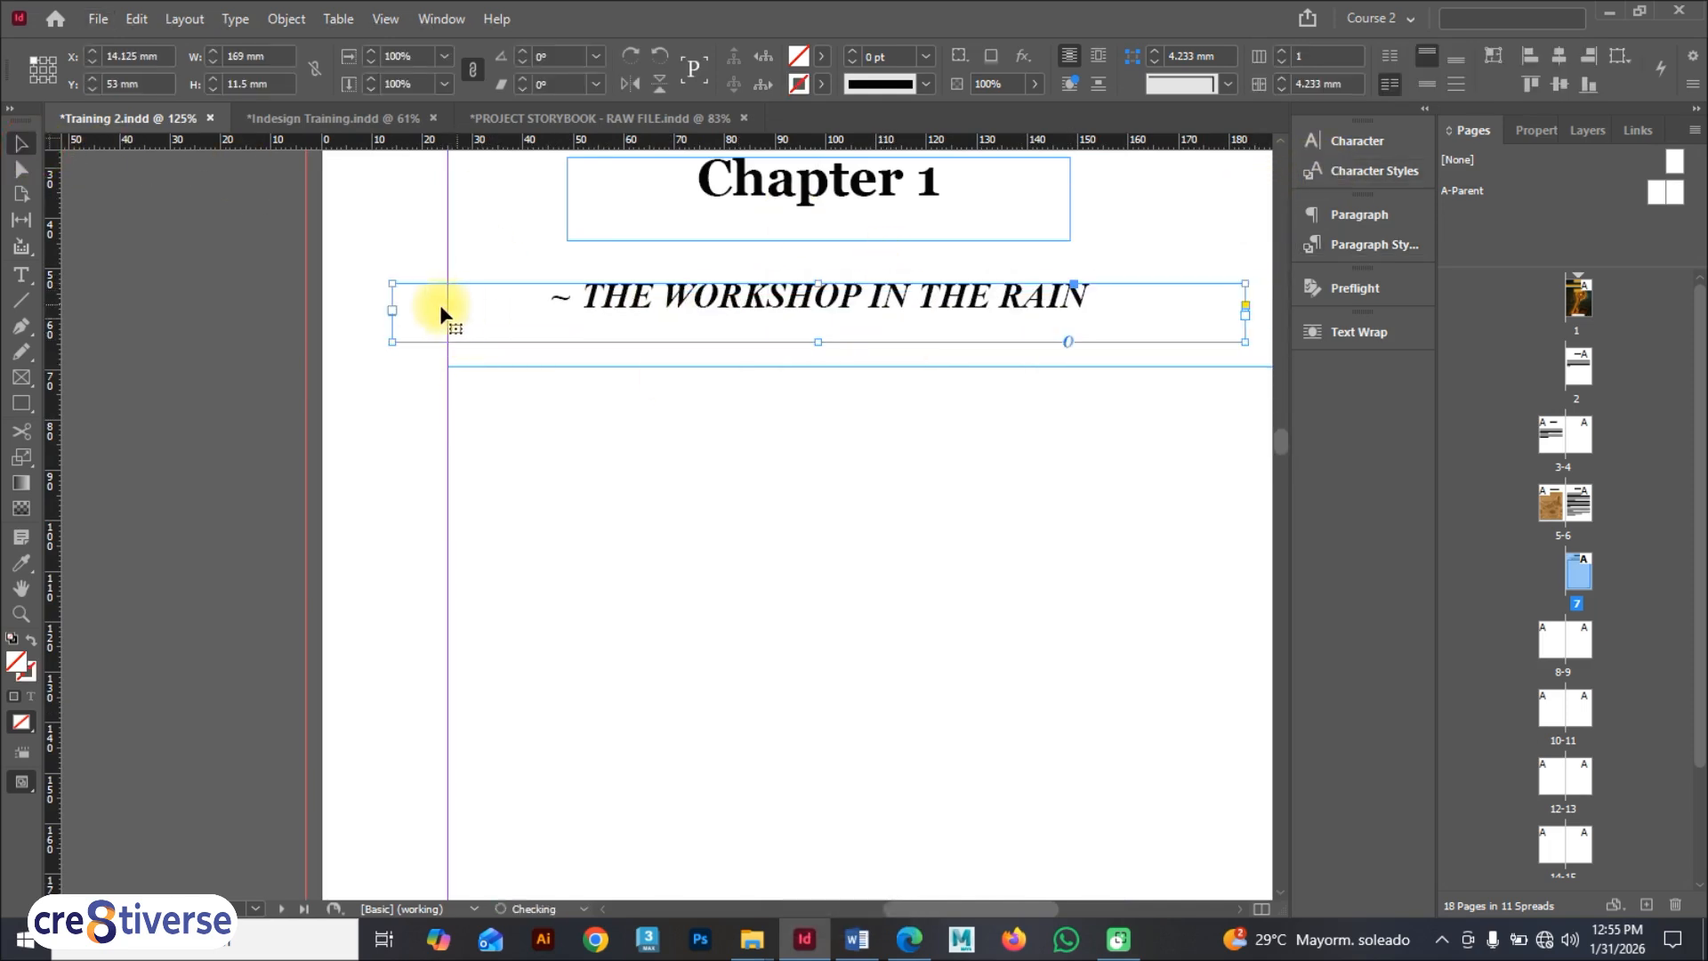
left_click_drag(423, 309, 533, 313)
left_click(533, 313)
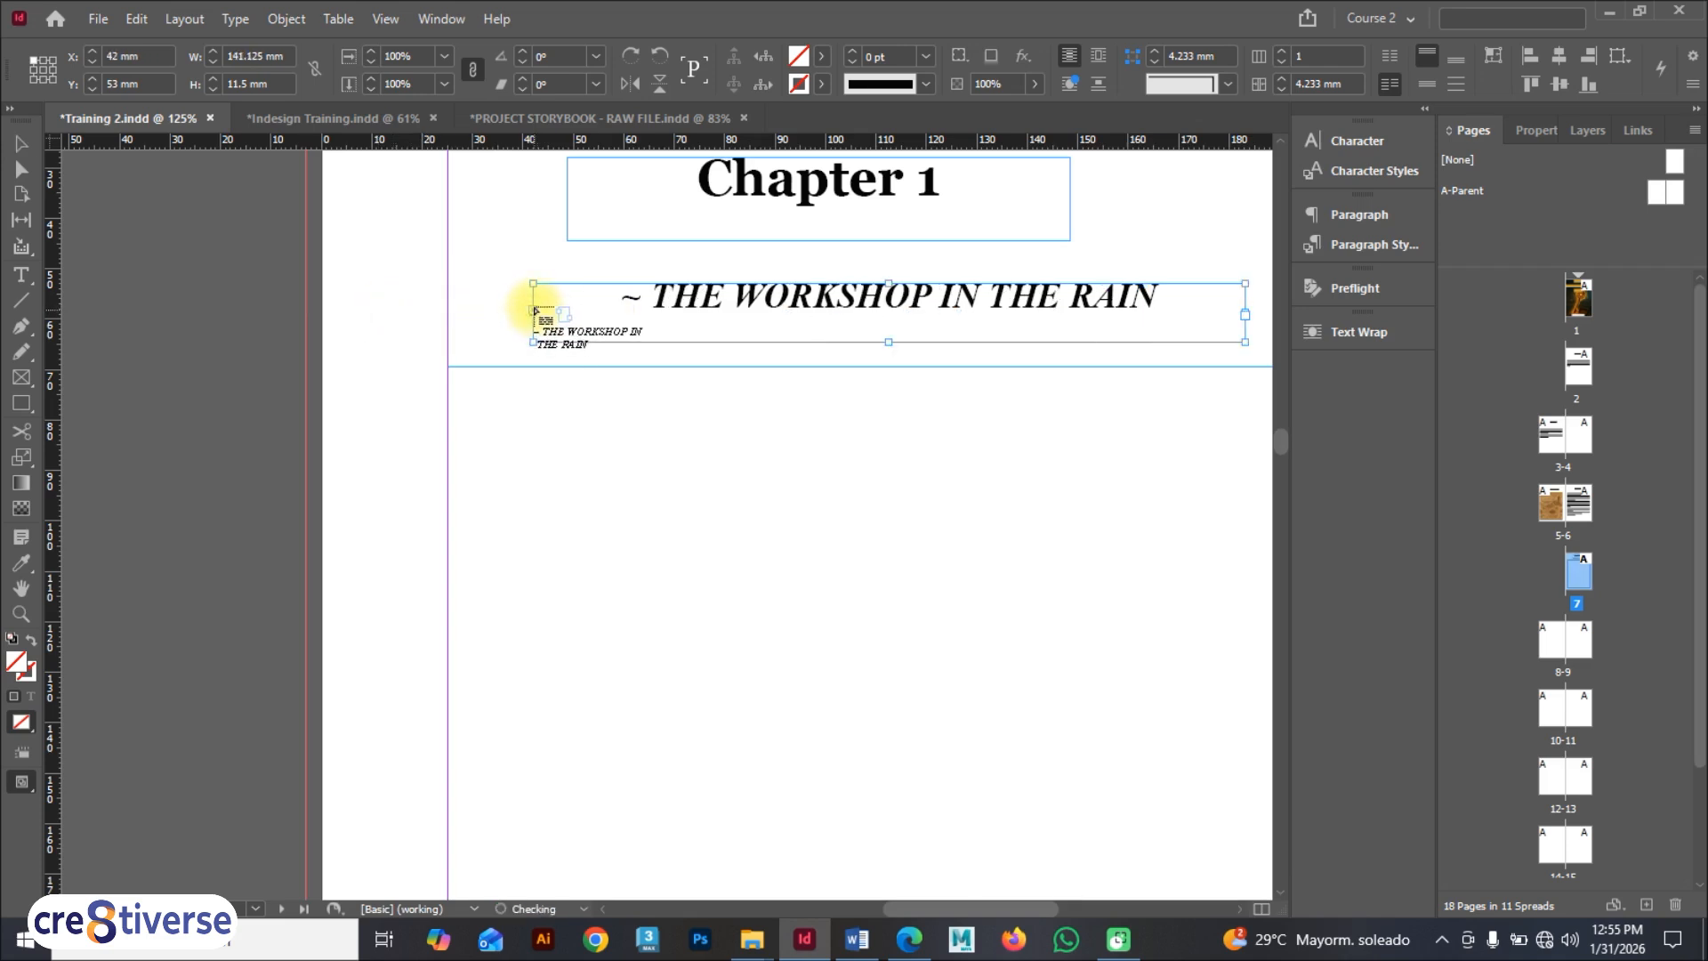
left_click(21, 143)
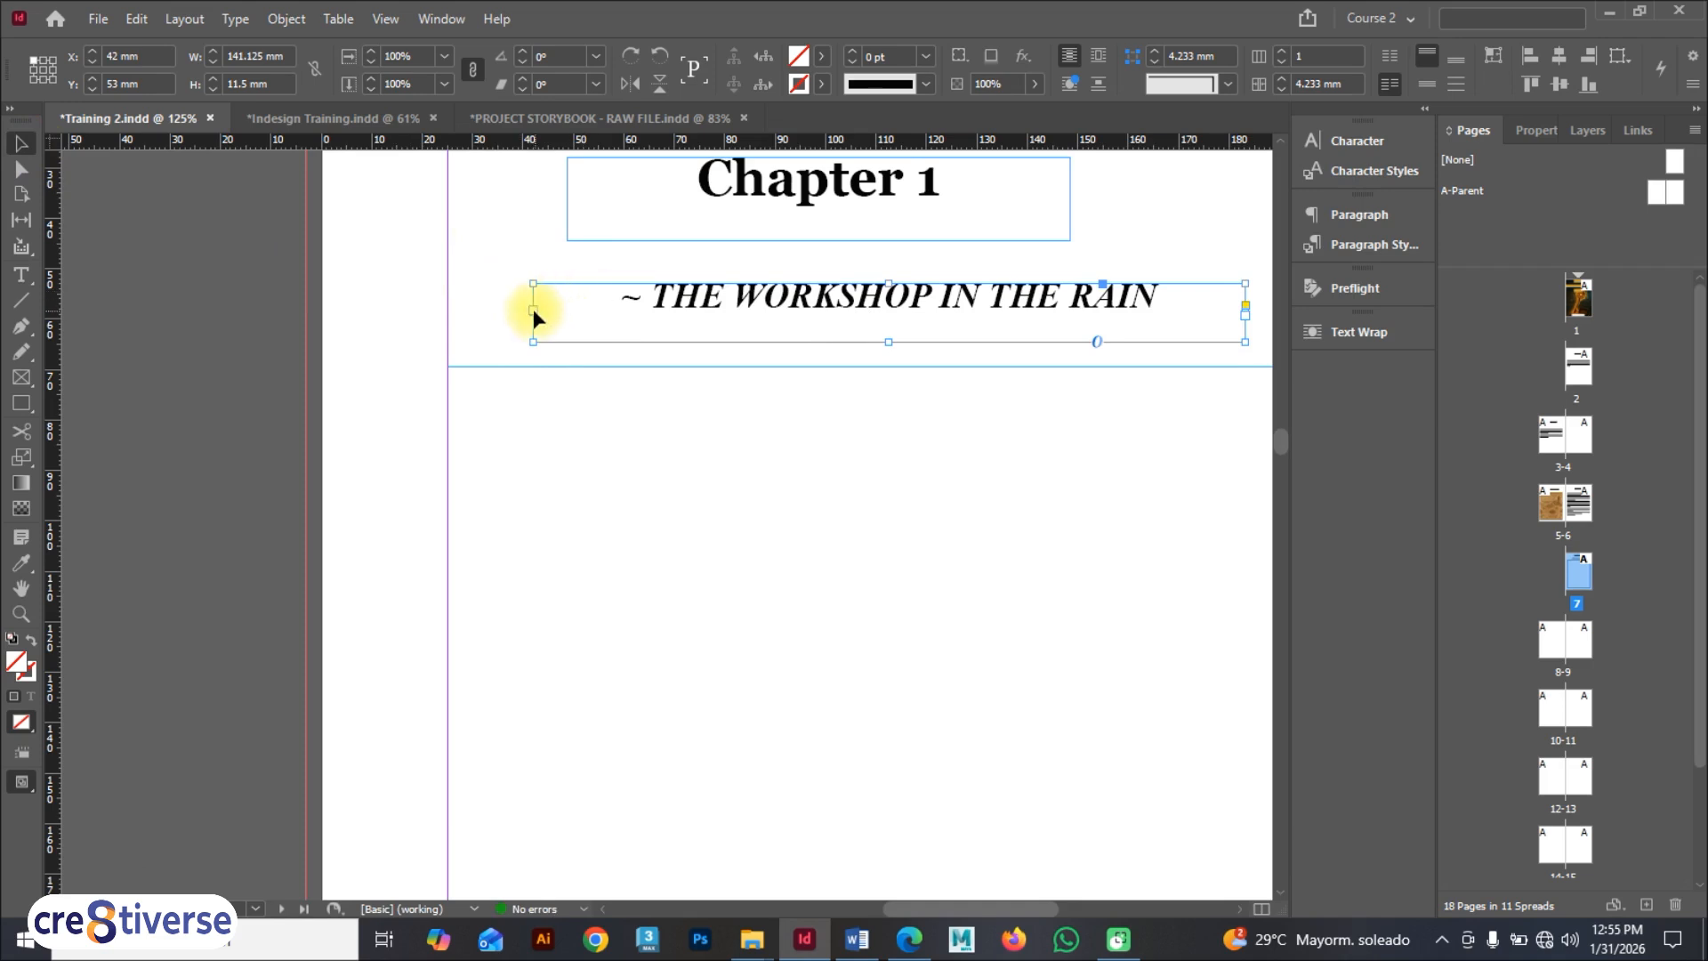
scroll(532, 306, "up", 10)
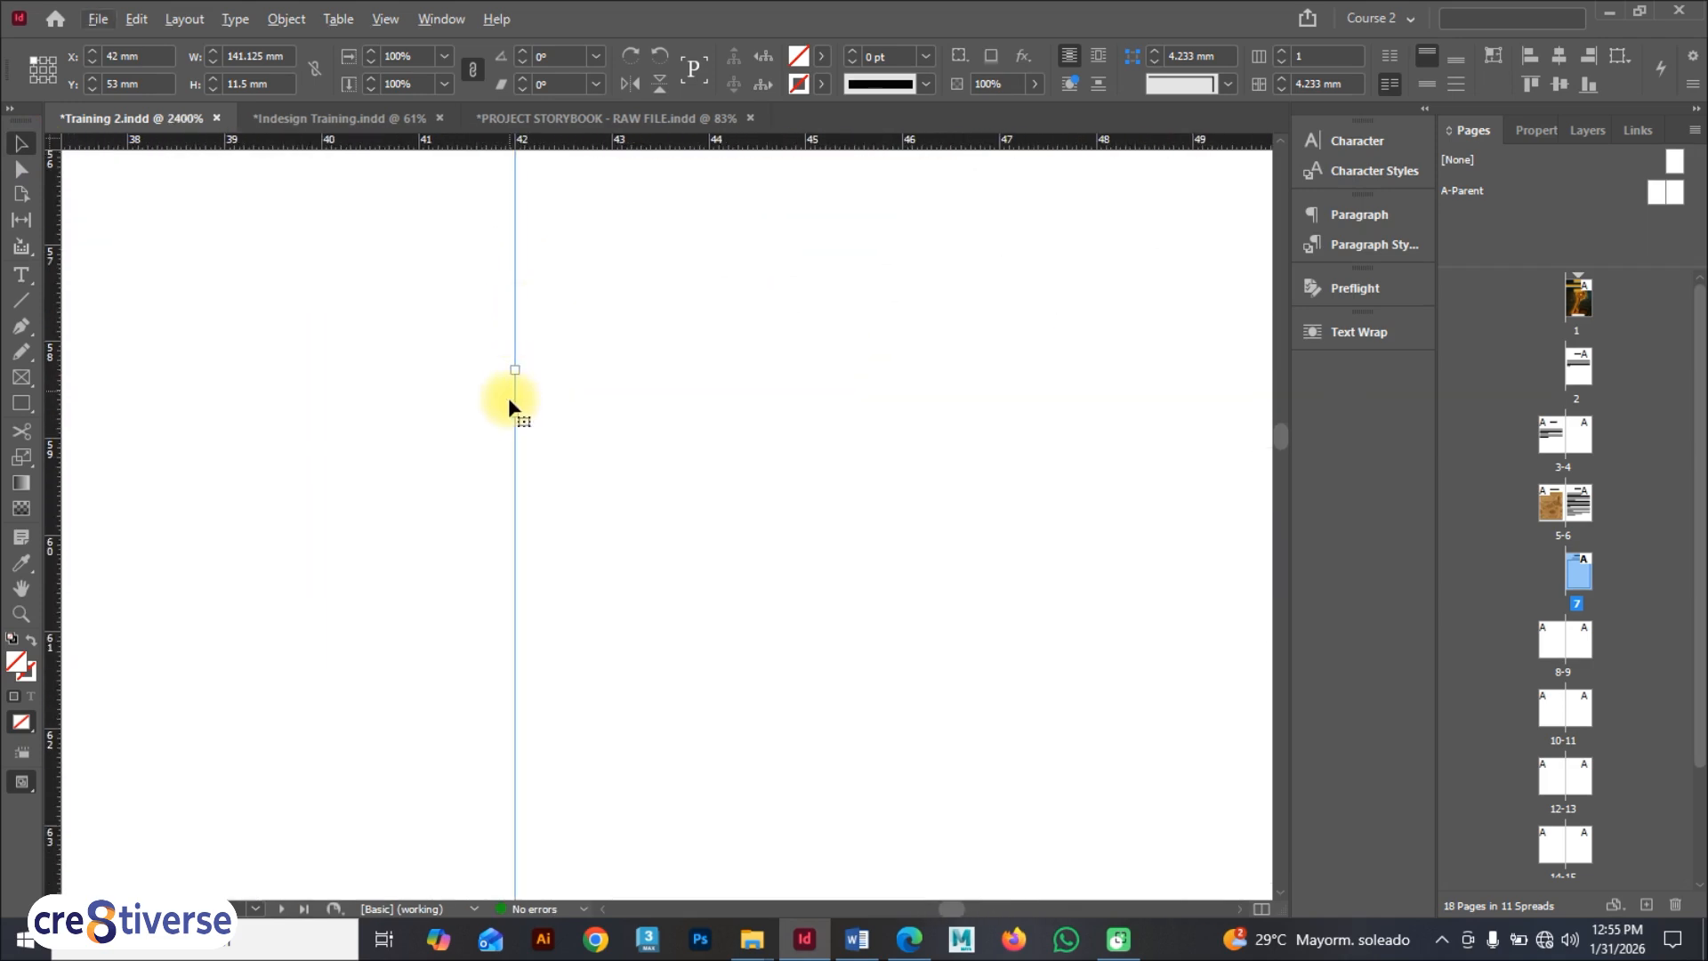
double_click(517, 416)
scroll(624, 409, "down", 9)
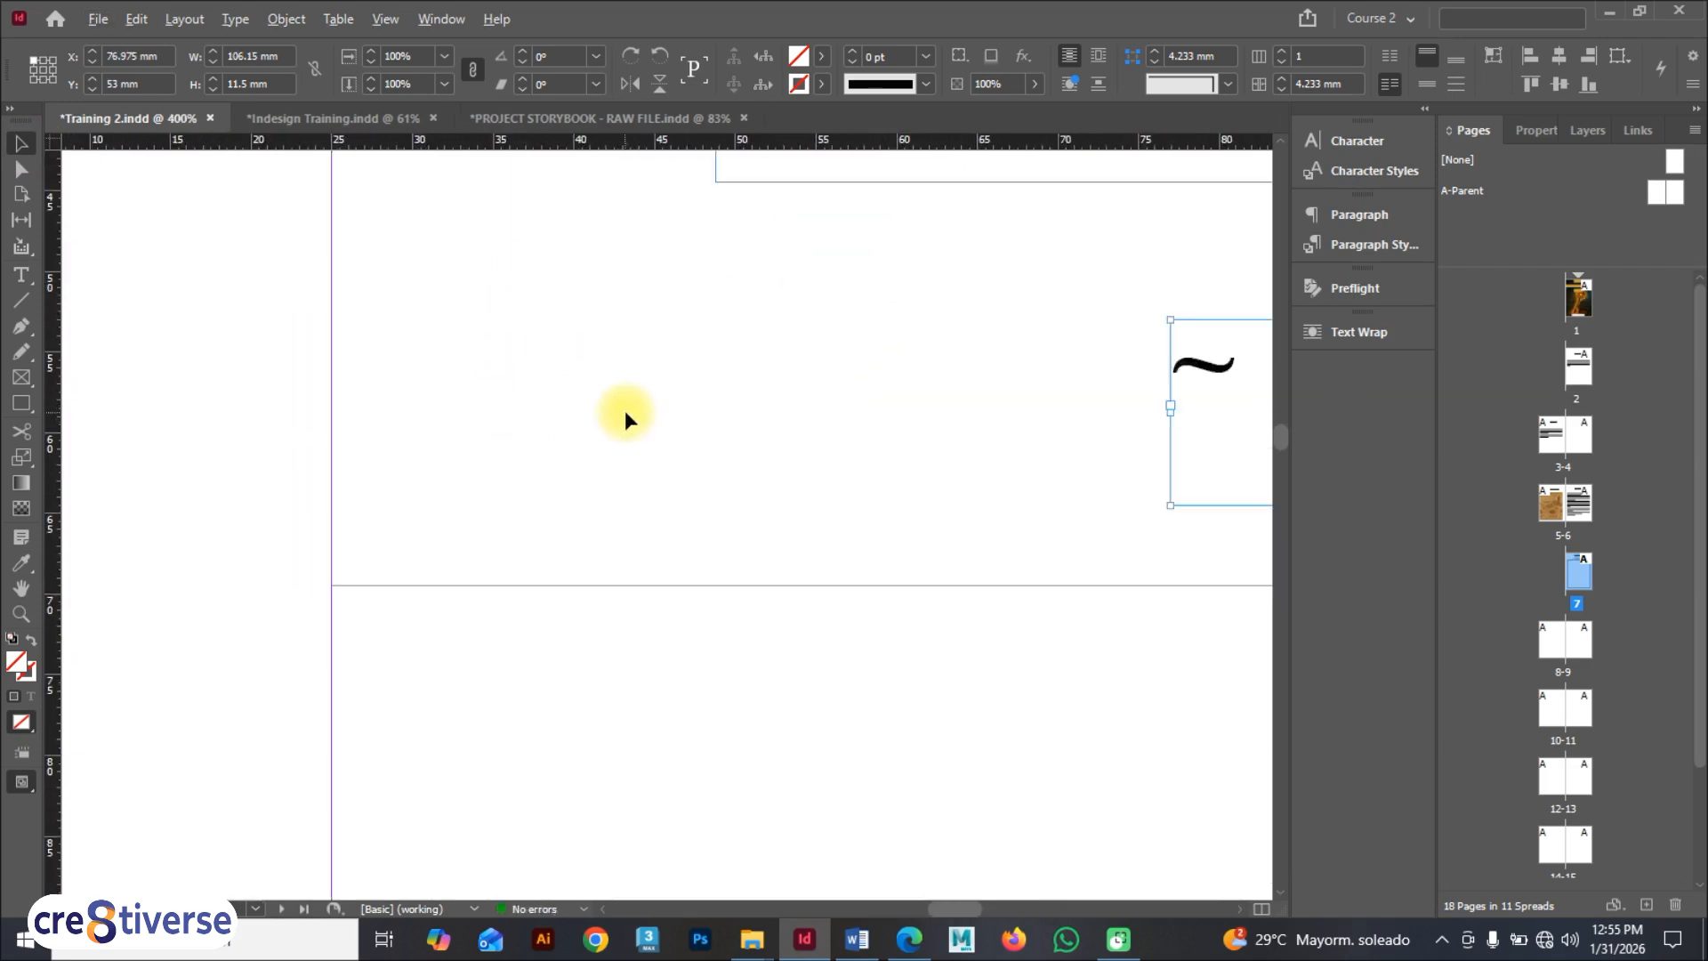
Step: Shift the subtitle frame horizontally and try to fit its far edge to the end of "RAIN"
left_click_drag(977, 404, 489, 400)
scroll(820, 400, "up", 3)
scroll(839, 404, "up", 4)
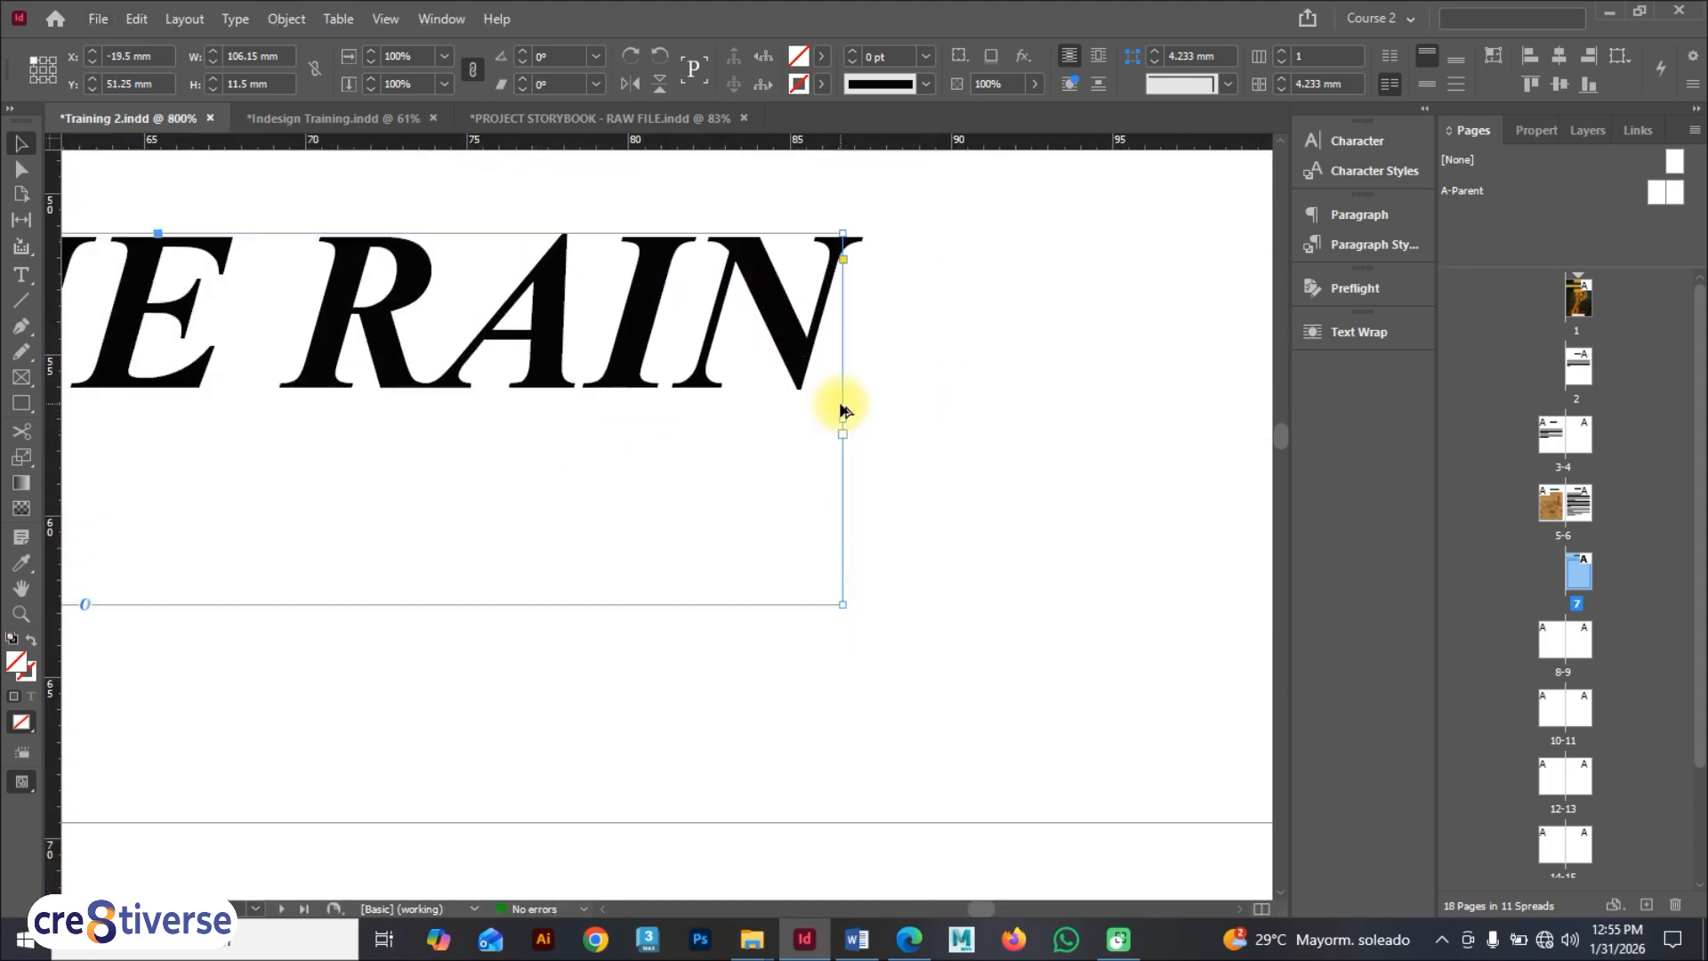
left_click(843, 419)
left_click_drag(569, 332, 1000, 330)
scroll(701, 371, "down", 4)
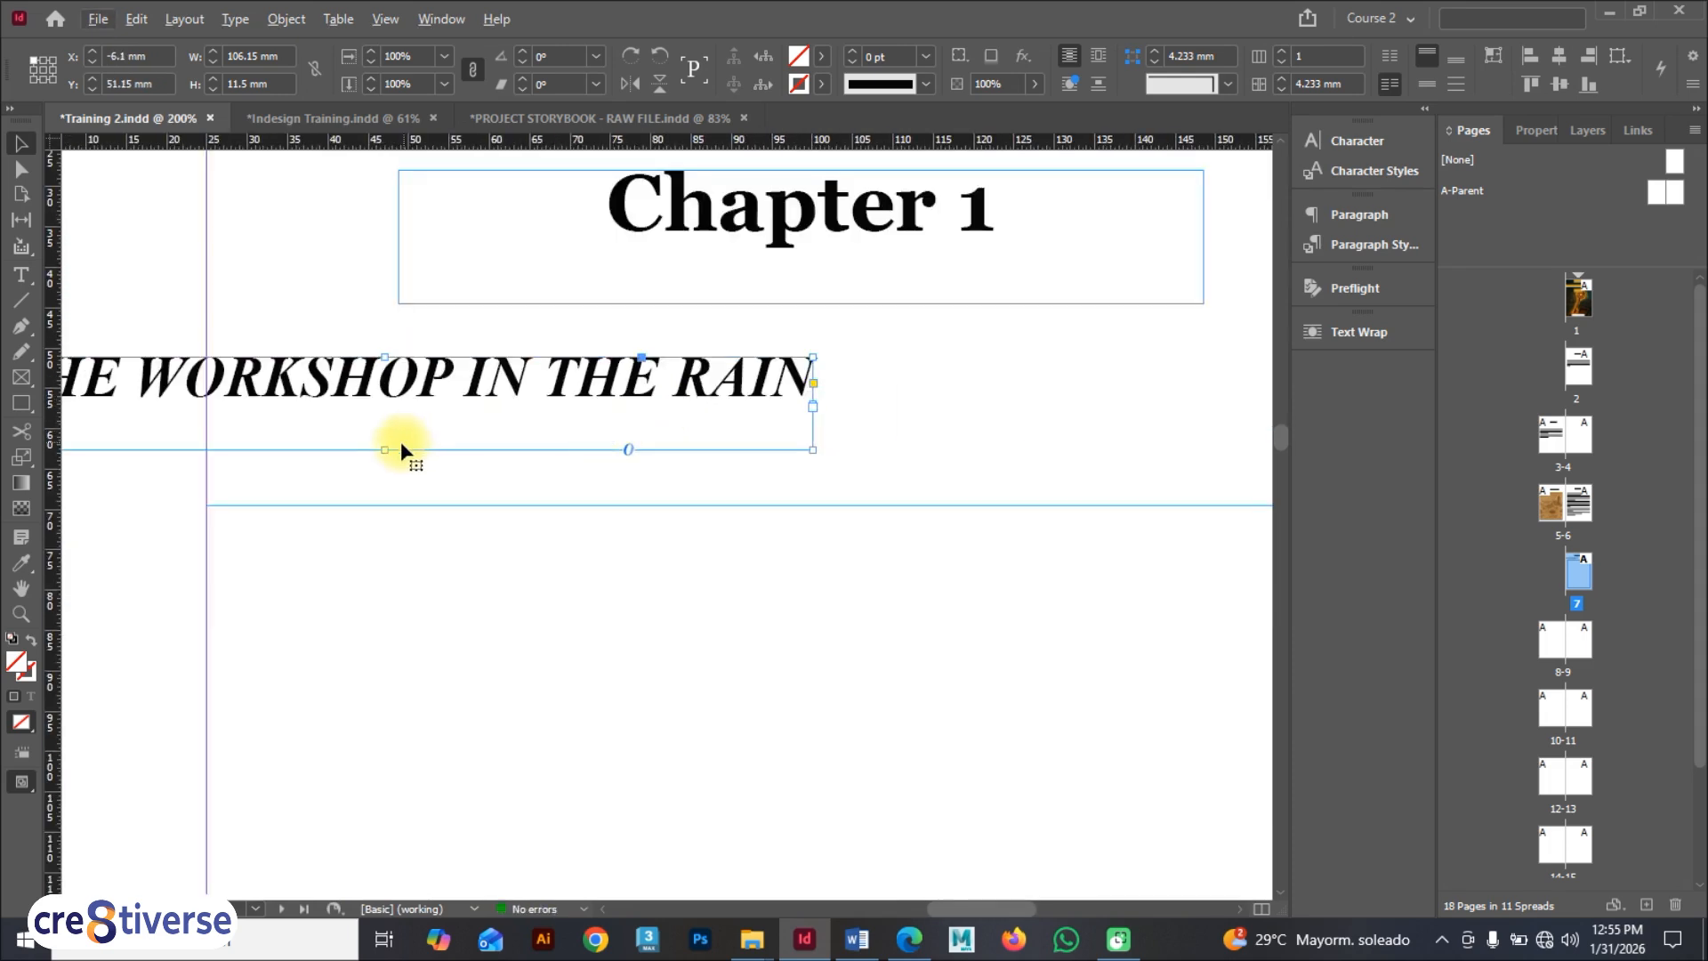
Step: Fit the subtitle frame's height to its text, about 4.8 mm, and move the frame to about X 52 mm, Y 51 mm
double_click(383, 450)
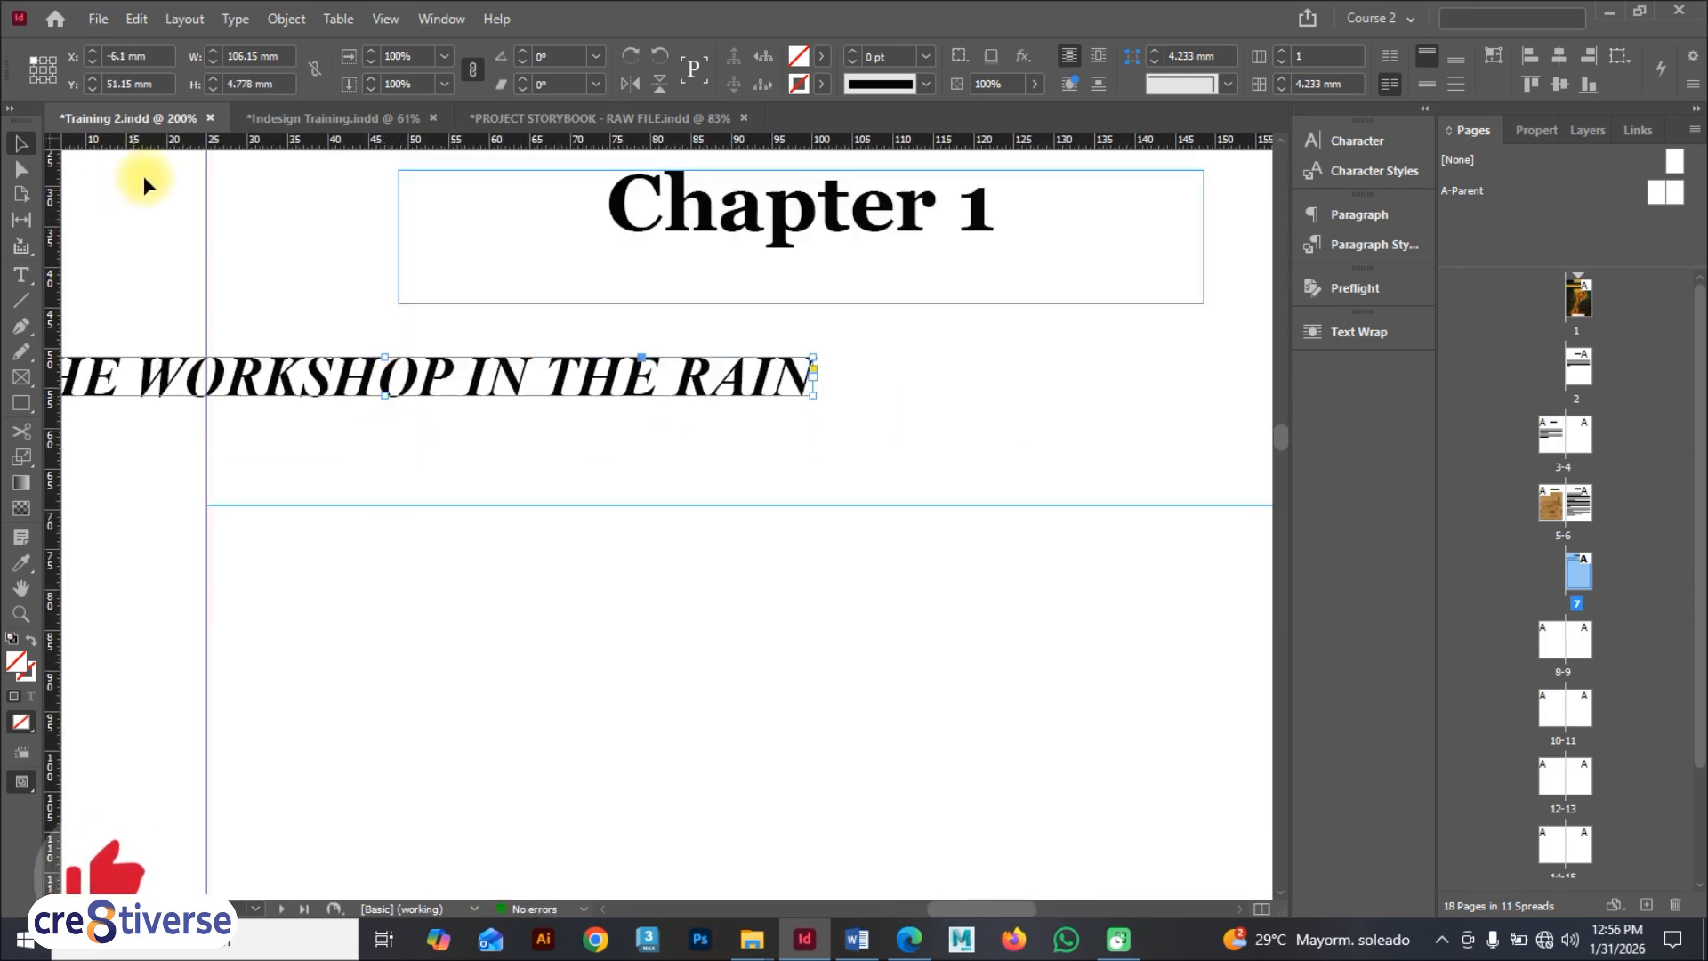
scroll(57, 184, "down", 3)
left_click_drag(160, 260, 406, 258)
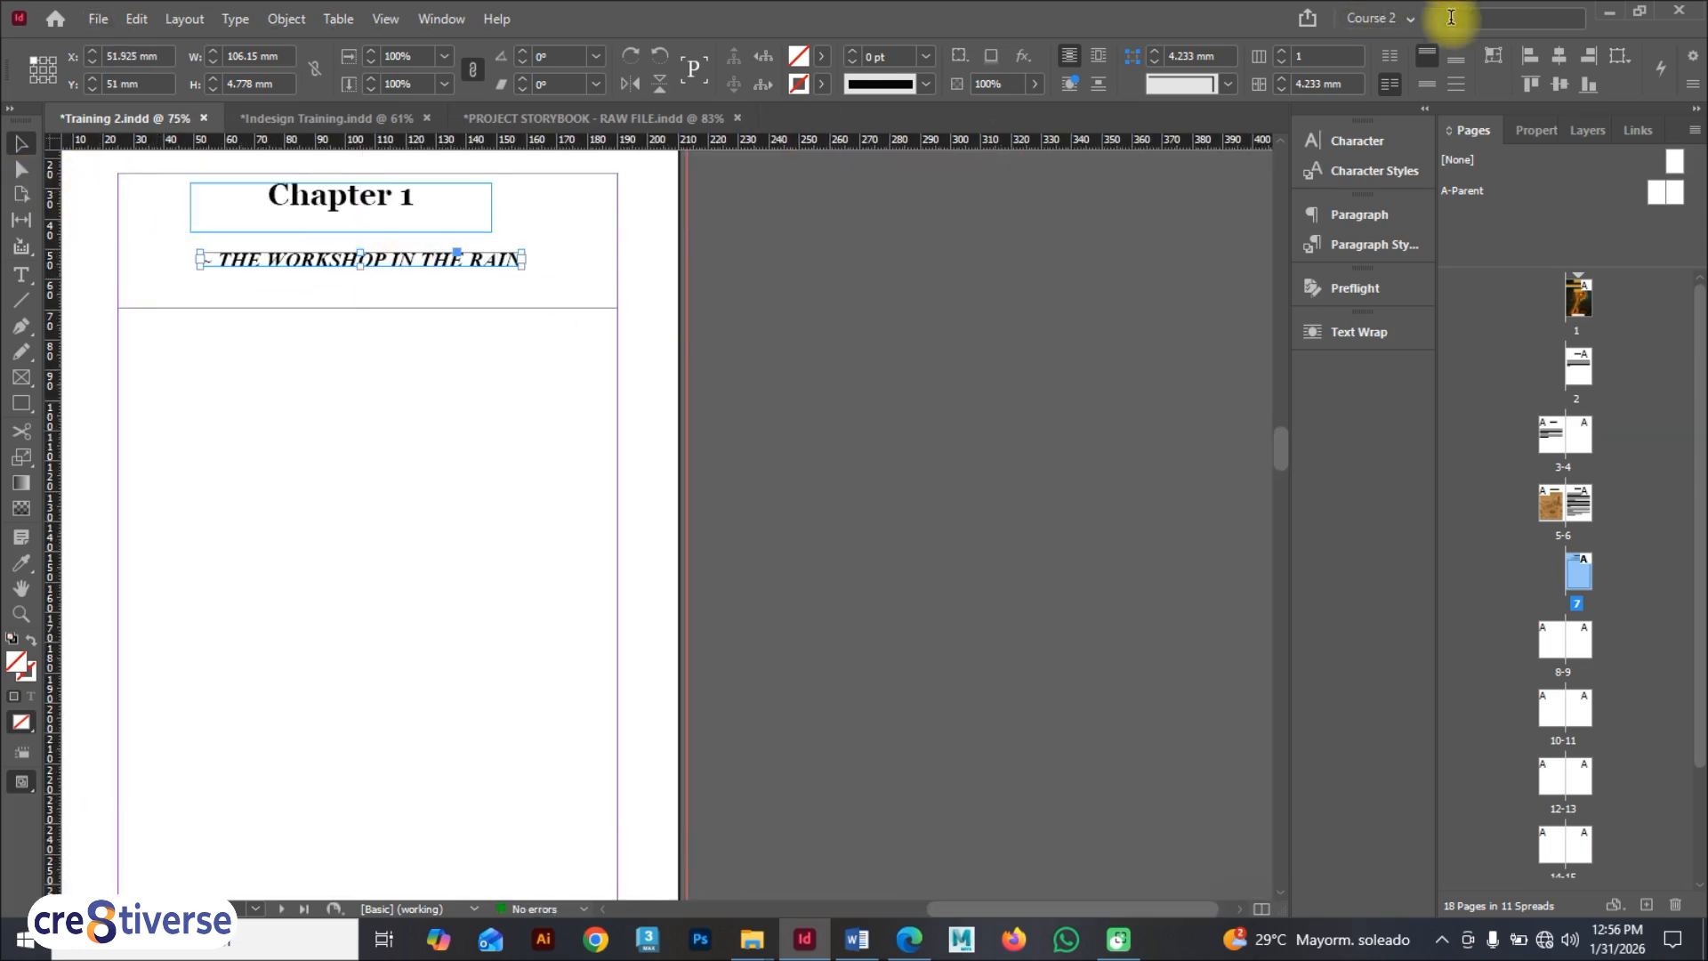
Step: Align the chapter title and subtitle frames to the horizontal center of the page
left_click(1539, 131)
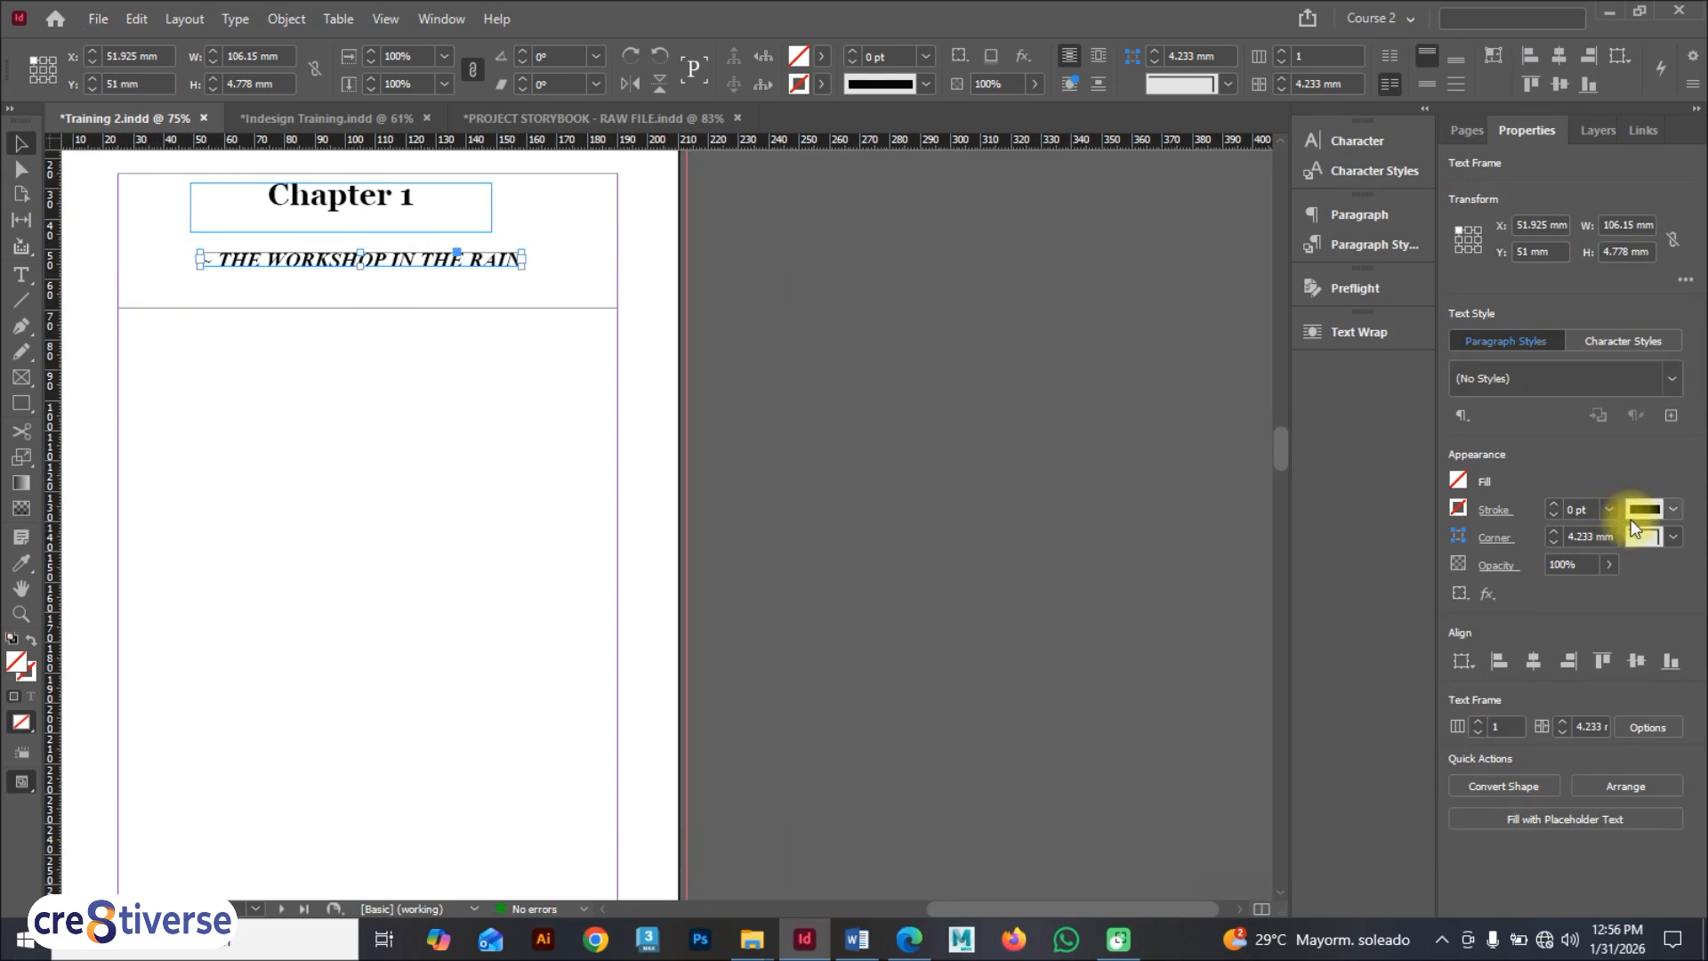
left_click(1479, 666)
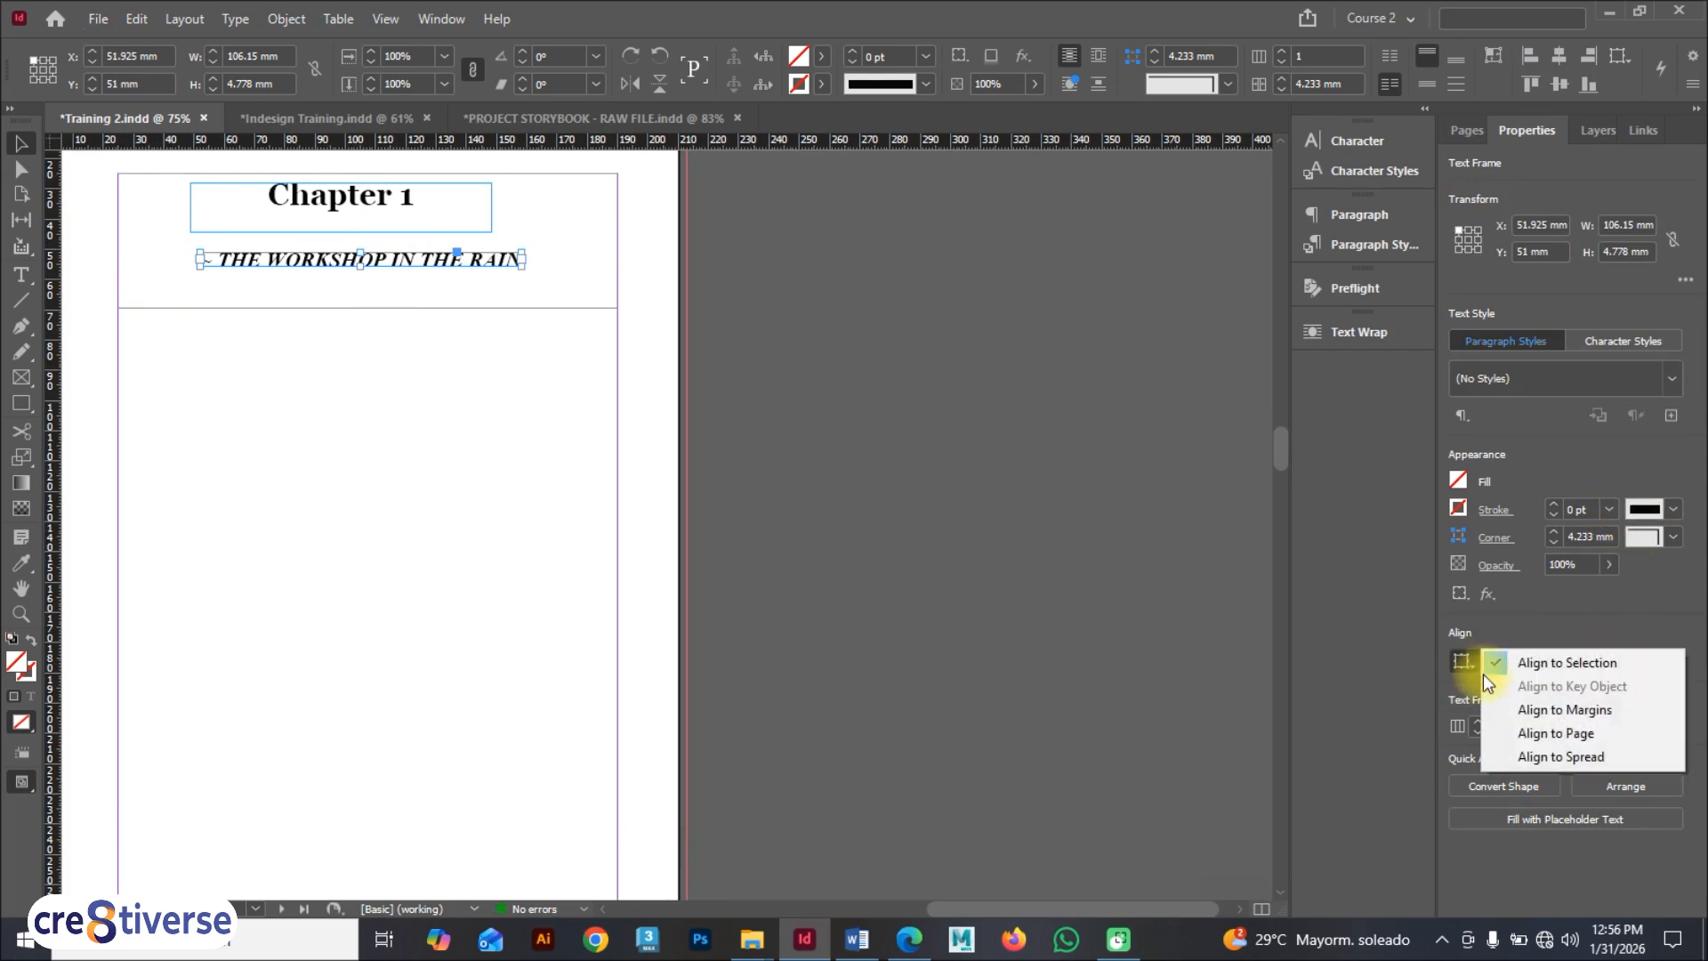
left_click(1506, 734)
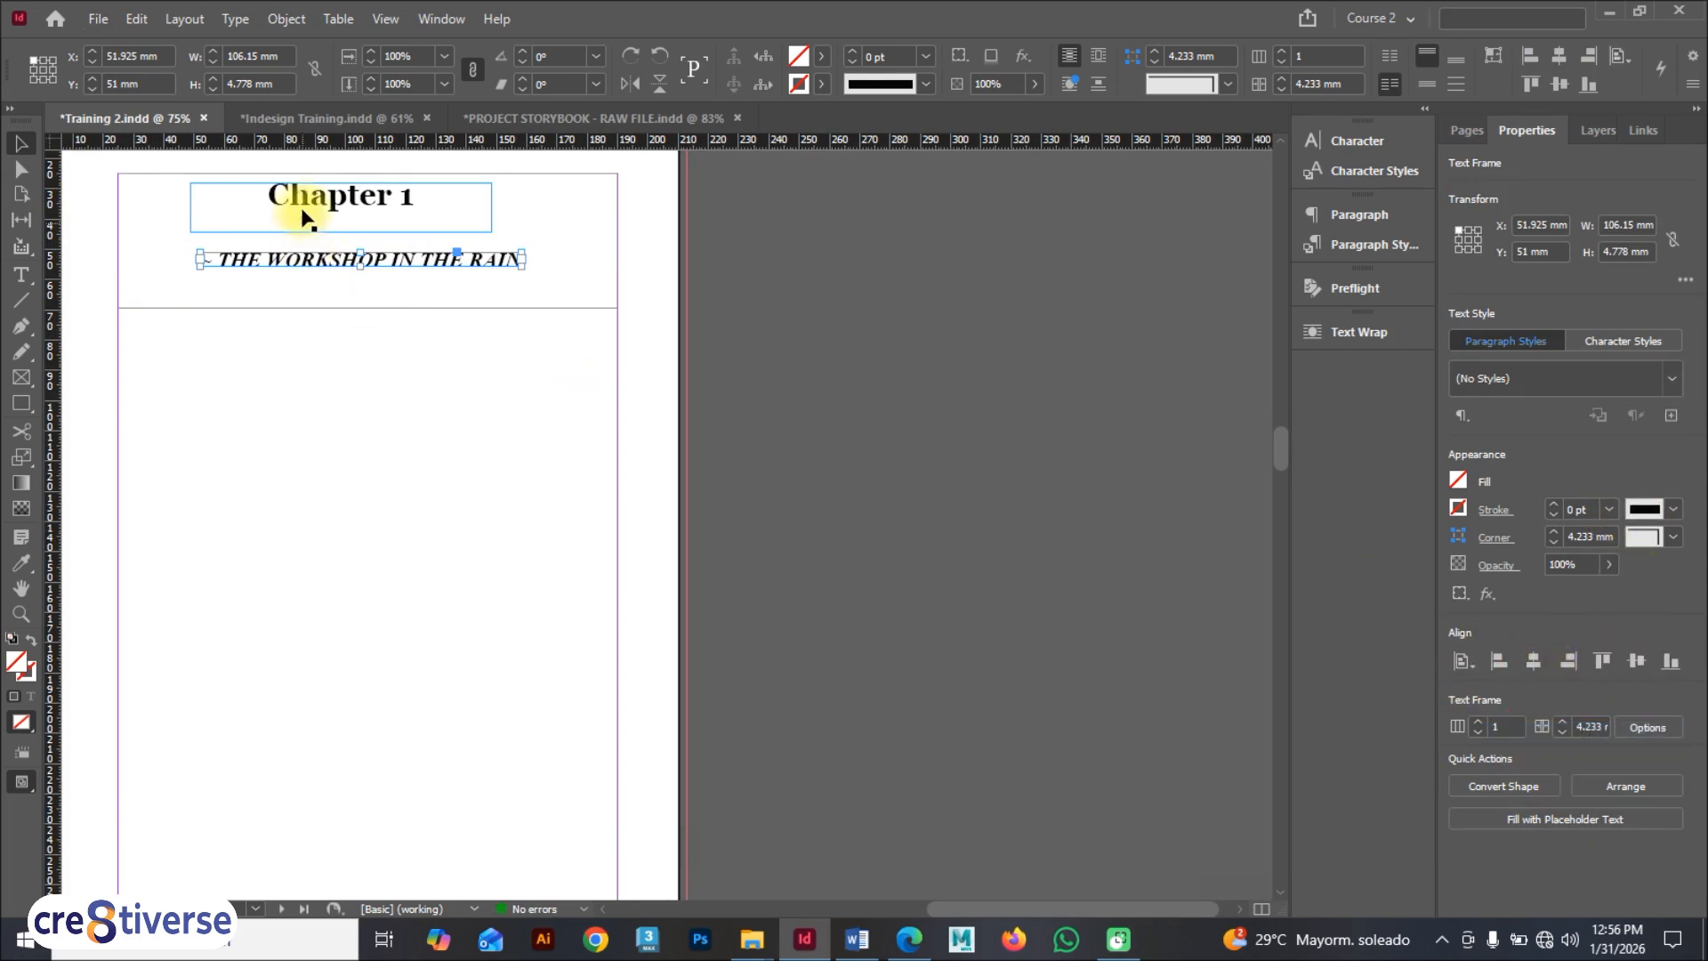
left_click(363, 209)
left_click(362, 265, "shift")
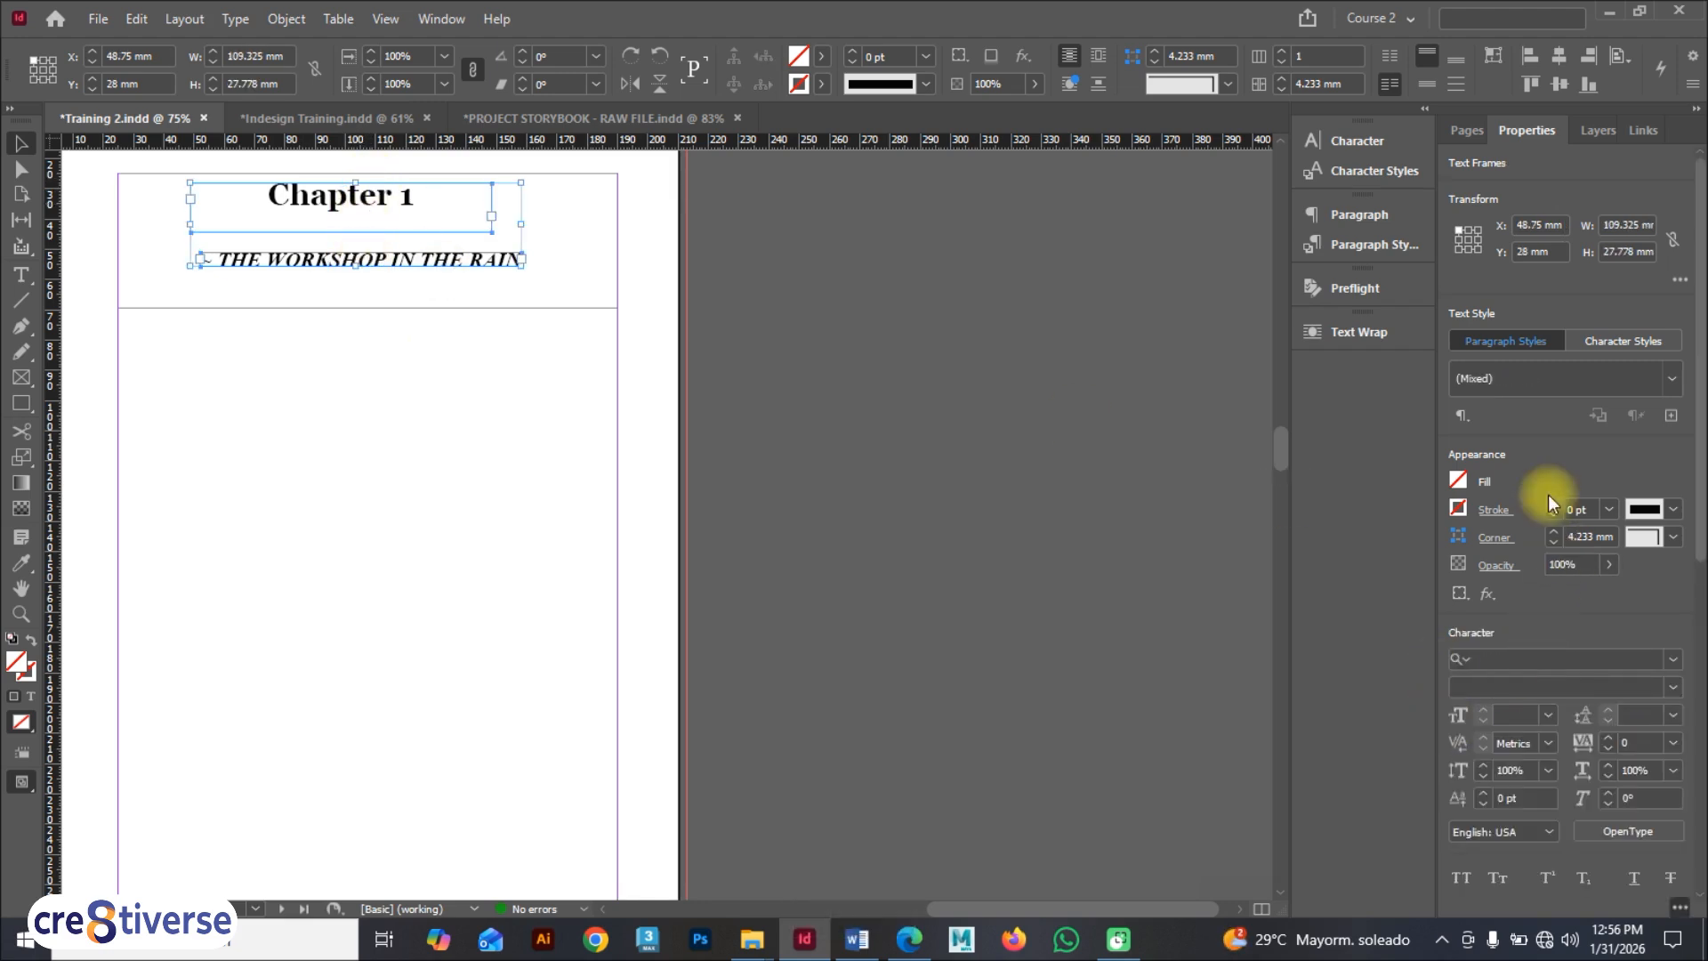
left_click(1559, 55)
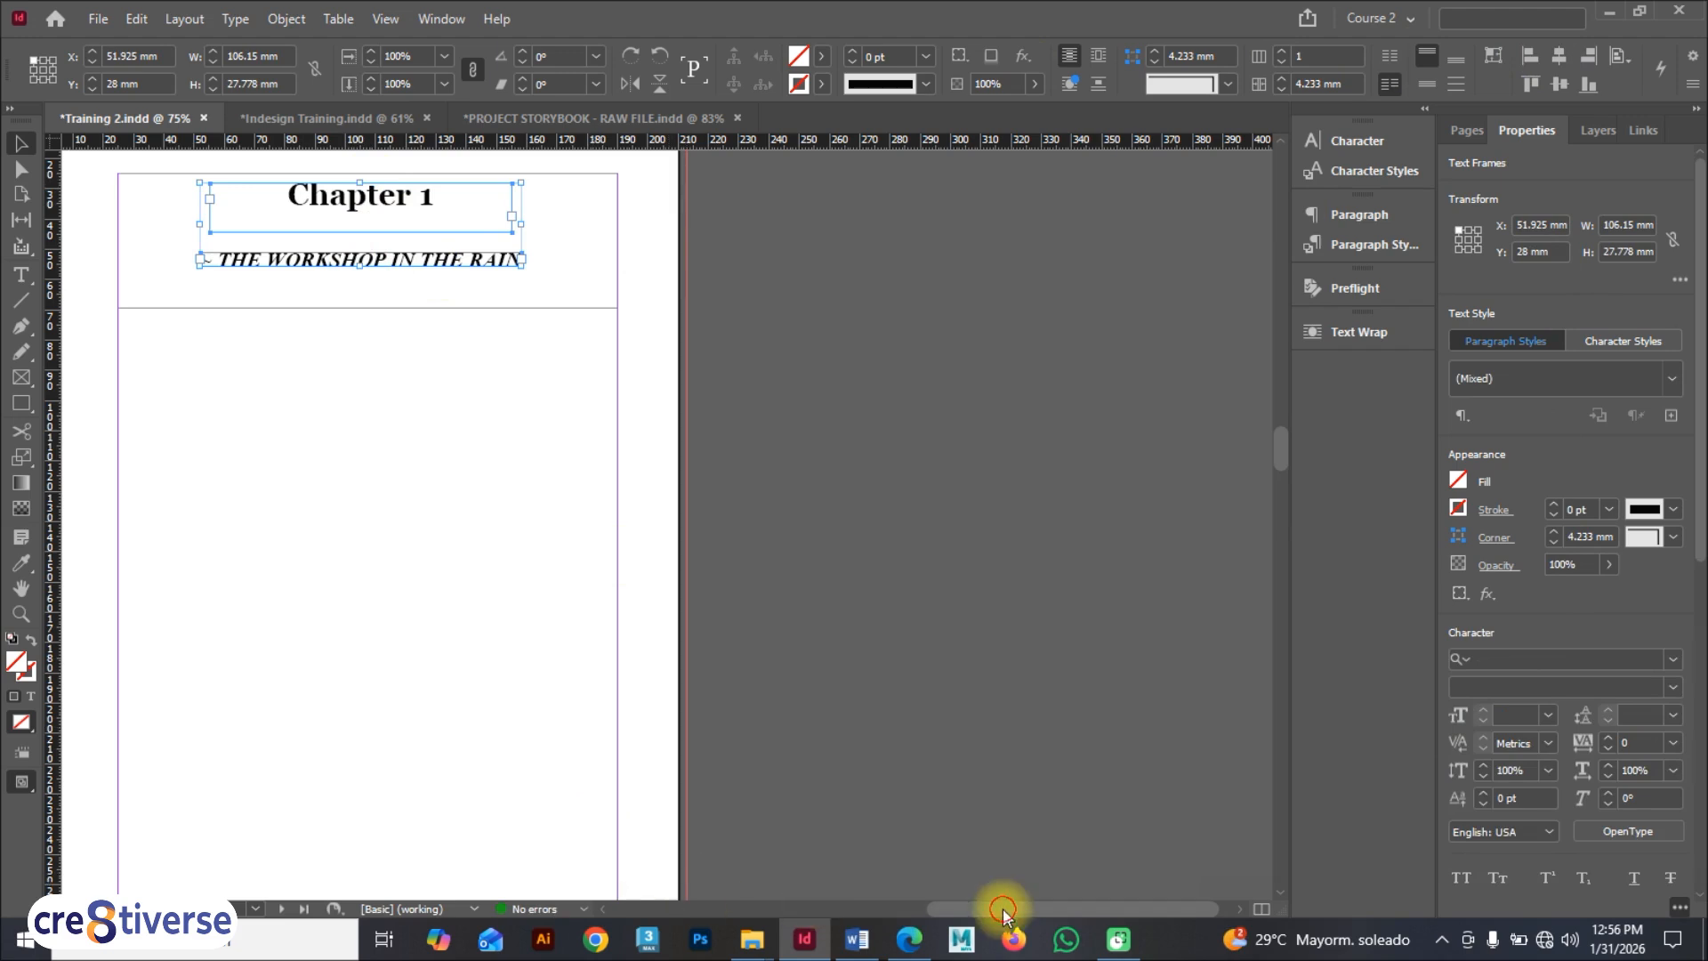
Step: Preview the chapter opening page in presentation mode and return to the layout
left_click_drag(1003, 906, 941, 909)
left_click(605, 356)
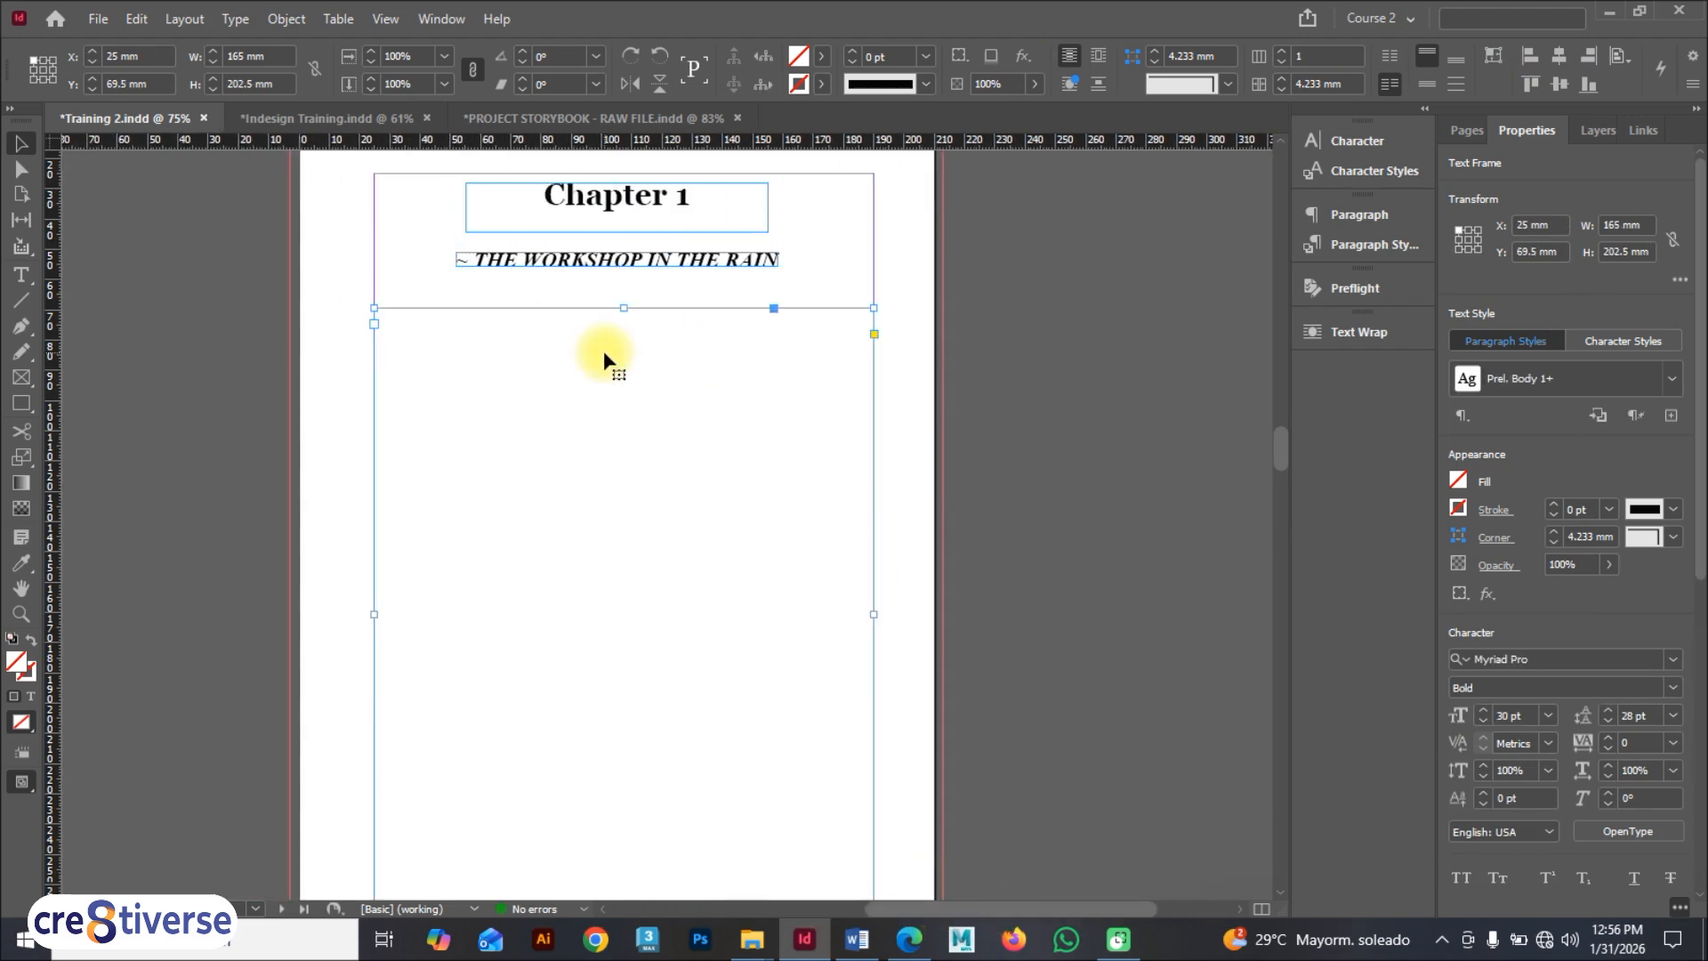
key("shift+w")
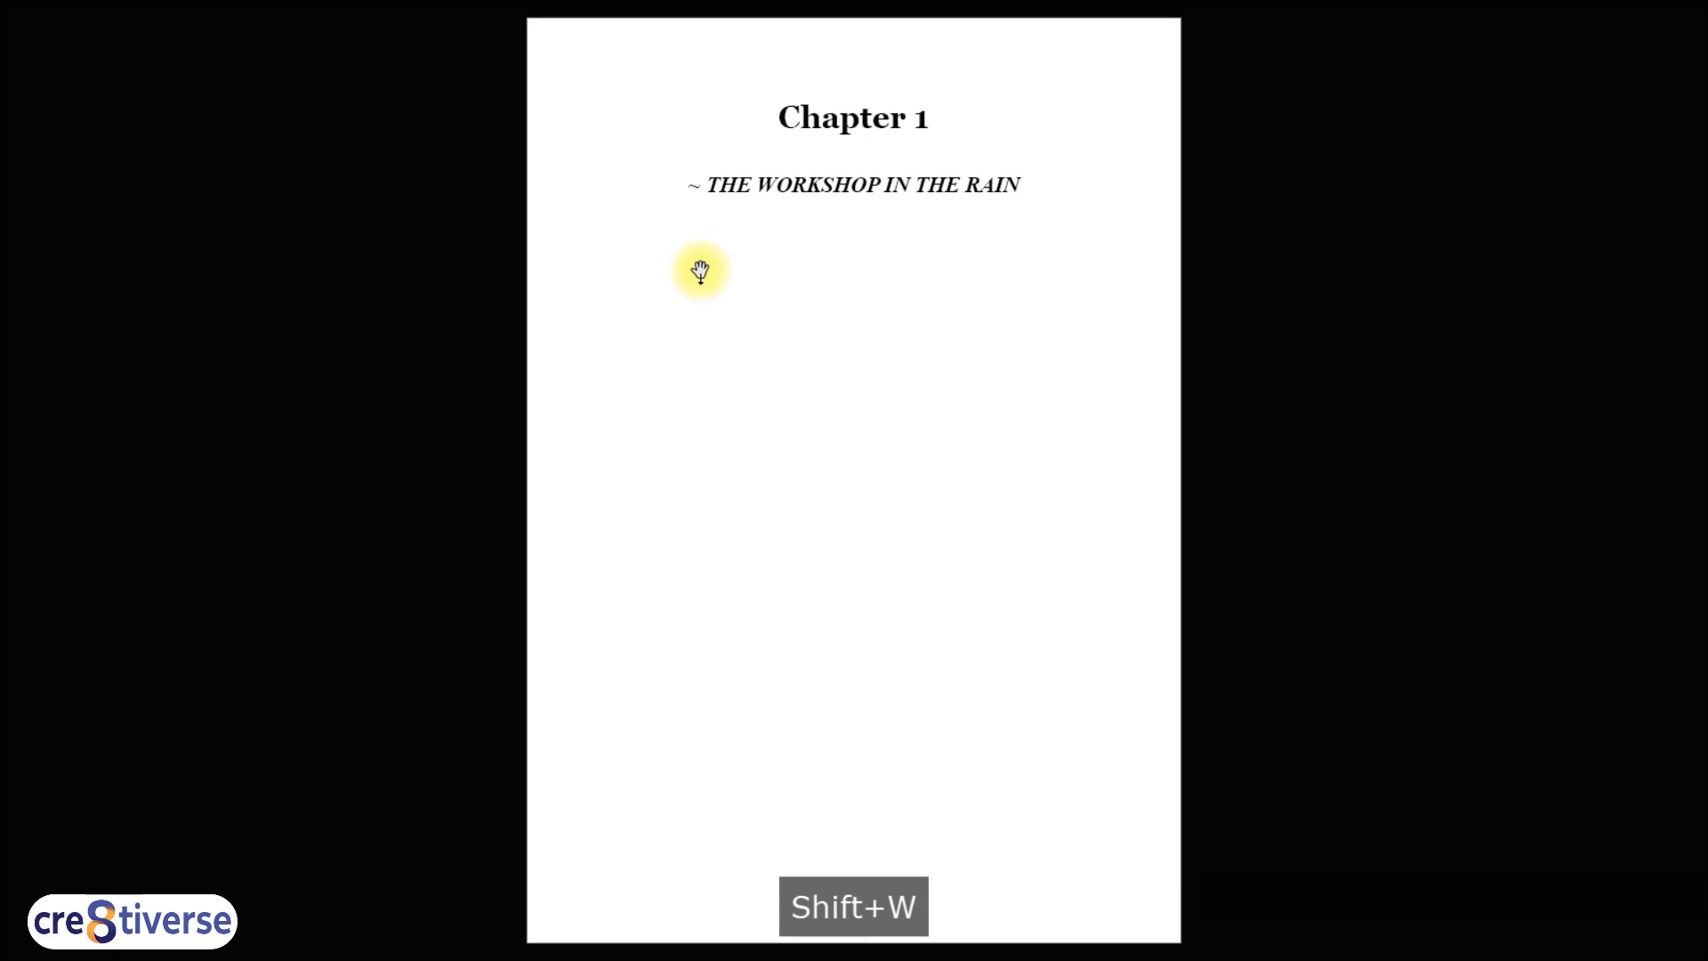
key("shift+w")
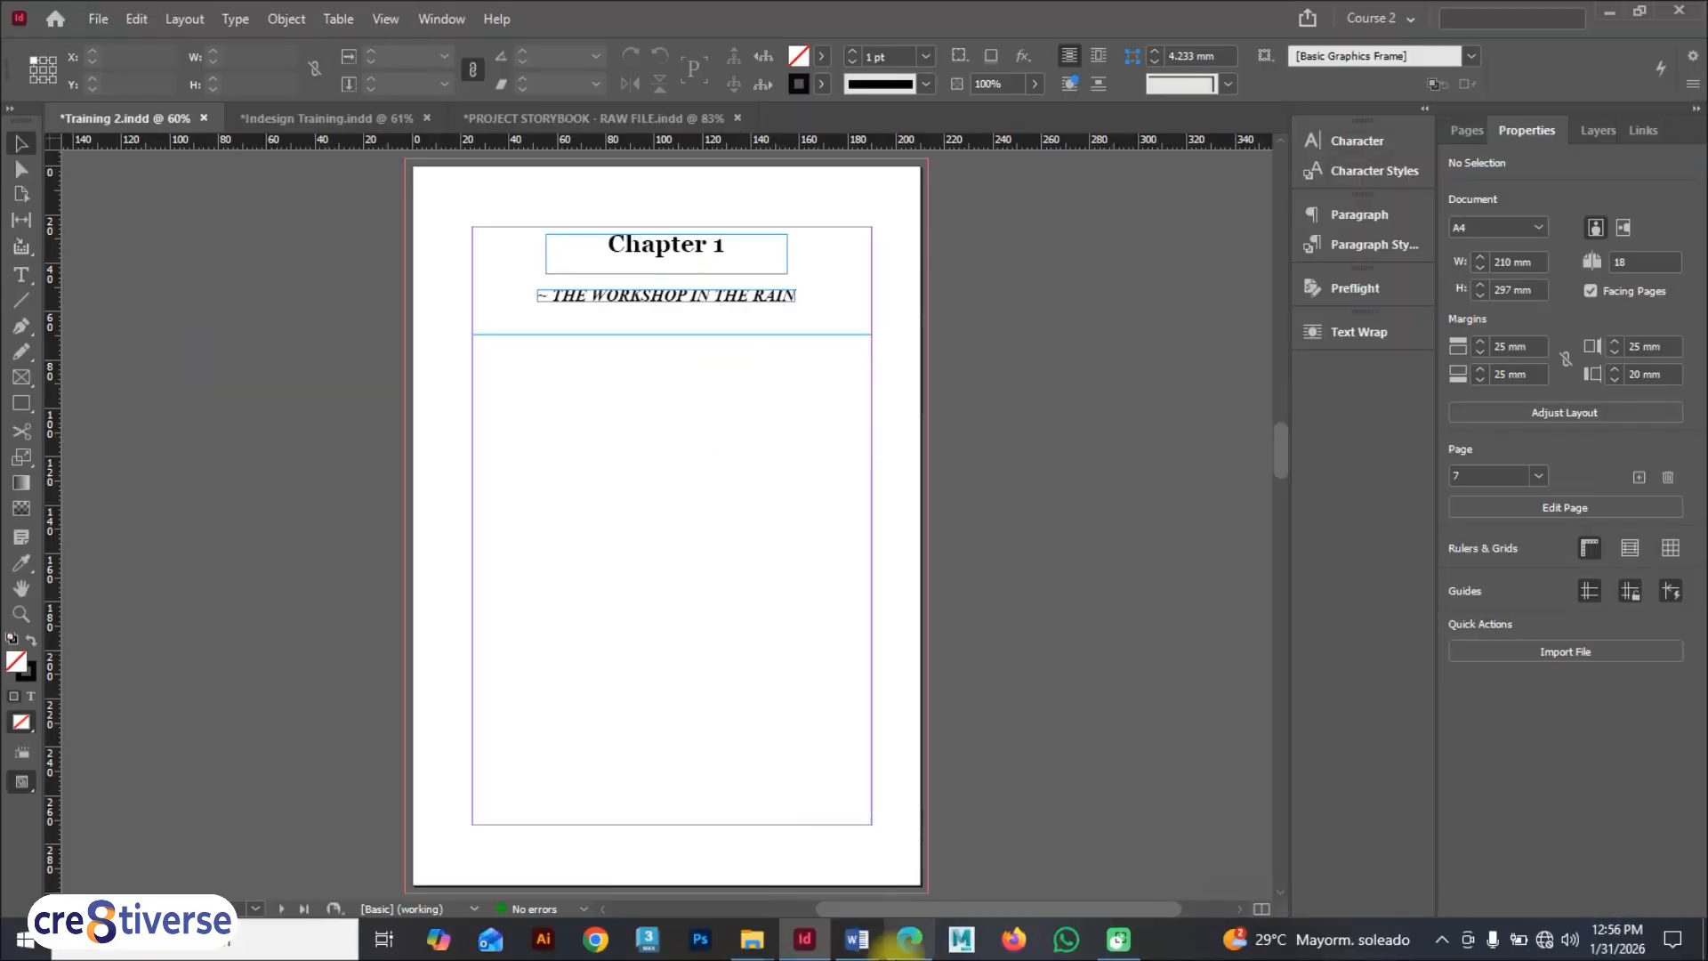
Step: Switch to the Clock Master Design Brief in Word and copy the chapter text from "The rain came in sideways" to "she would ever have."
left_click(867, 948)
scroll(355, 618, "down", 10)
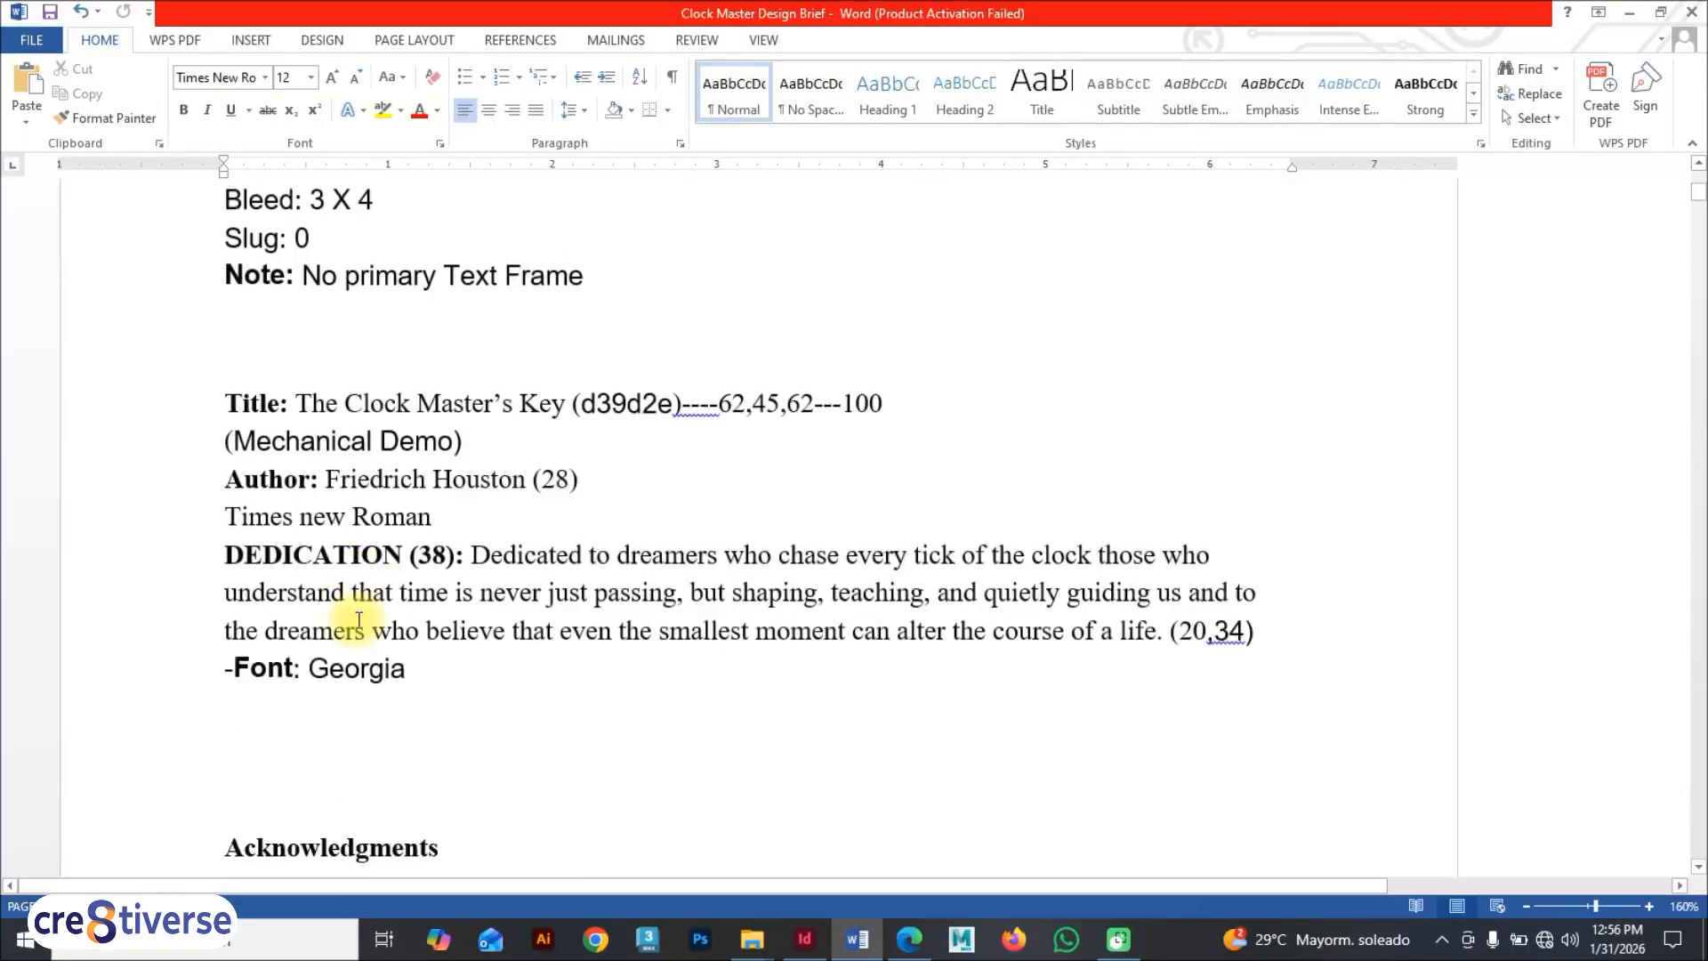
scroll(359, 619, "down", 15)
scroll(359, 618, "up", 3)
scroll(359, 615, "down", 3)
scroll(358, 615, "down", 12)
scroll(359, 613, "up", 1)
scroll(359, 614, "up", 14)
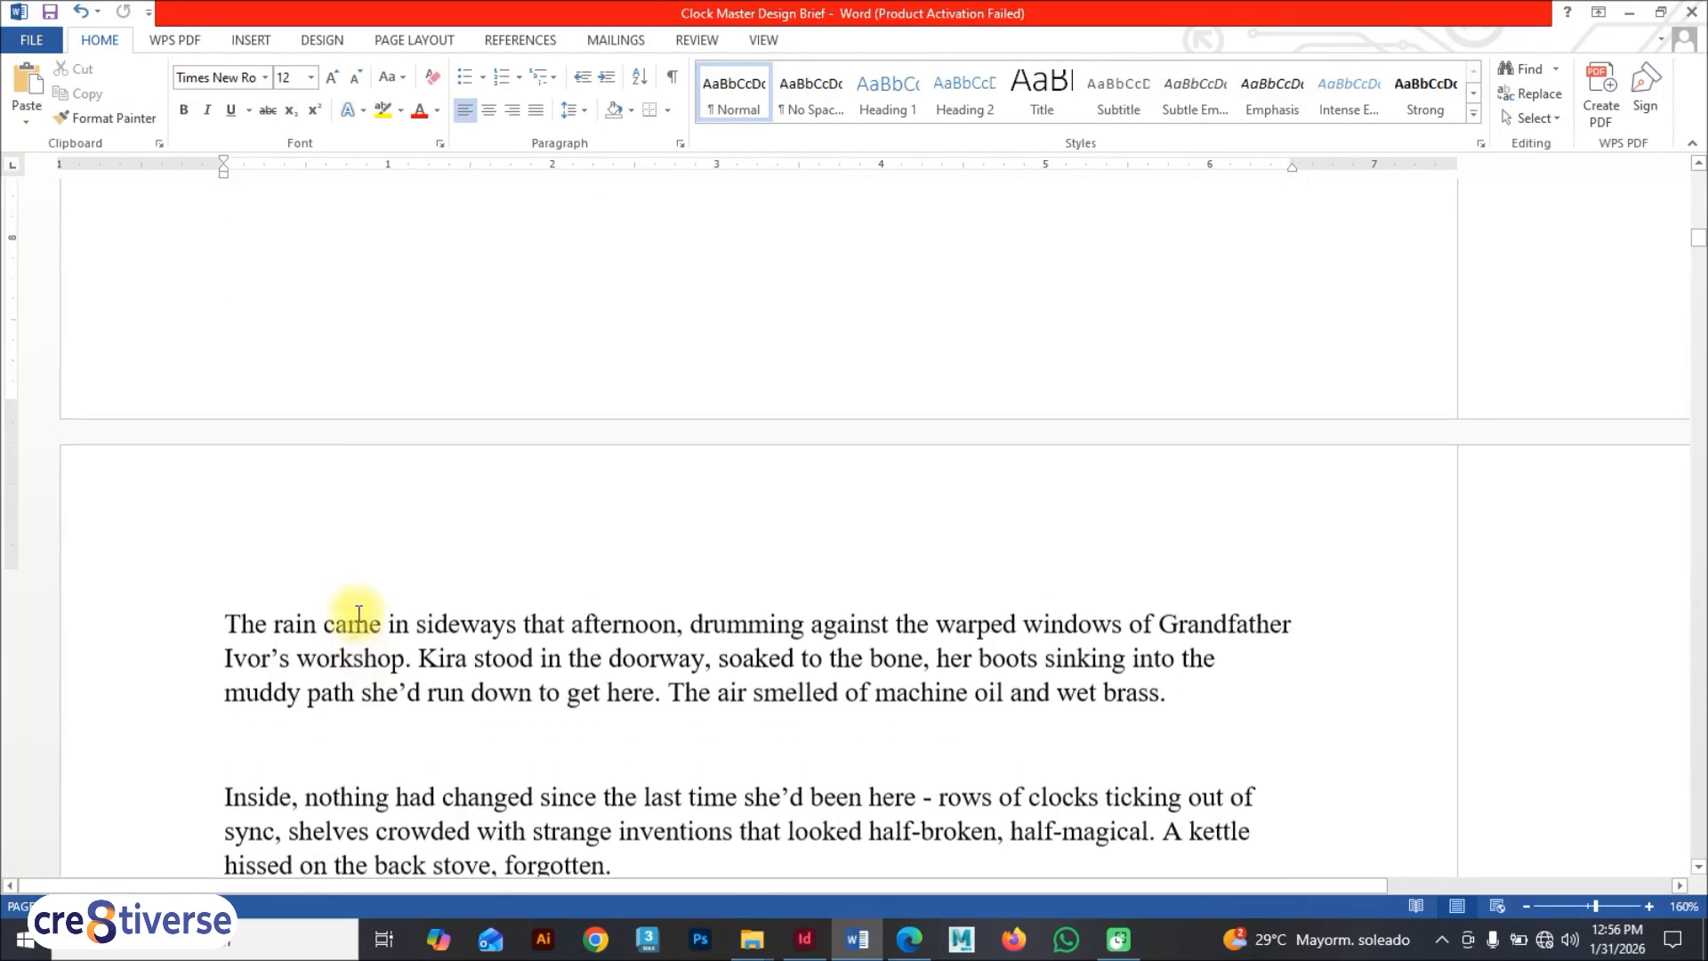
scroll(358, 614, "down", 10)
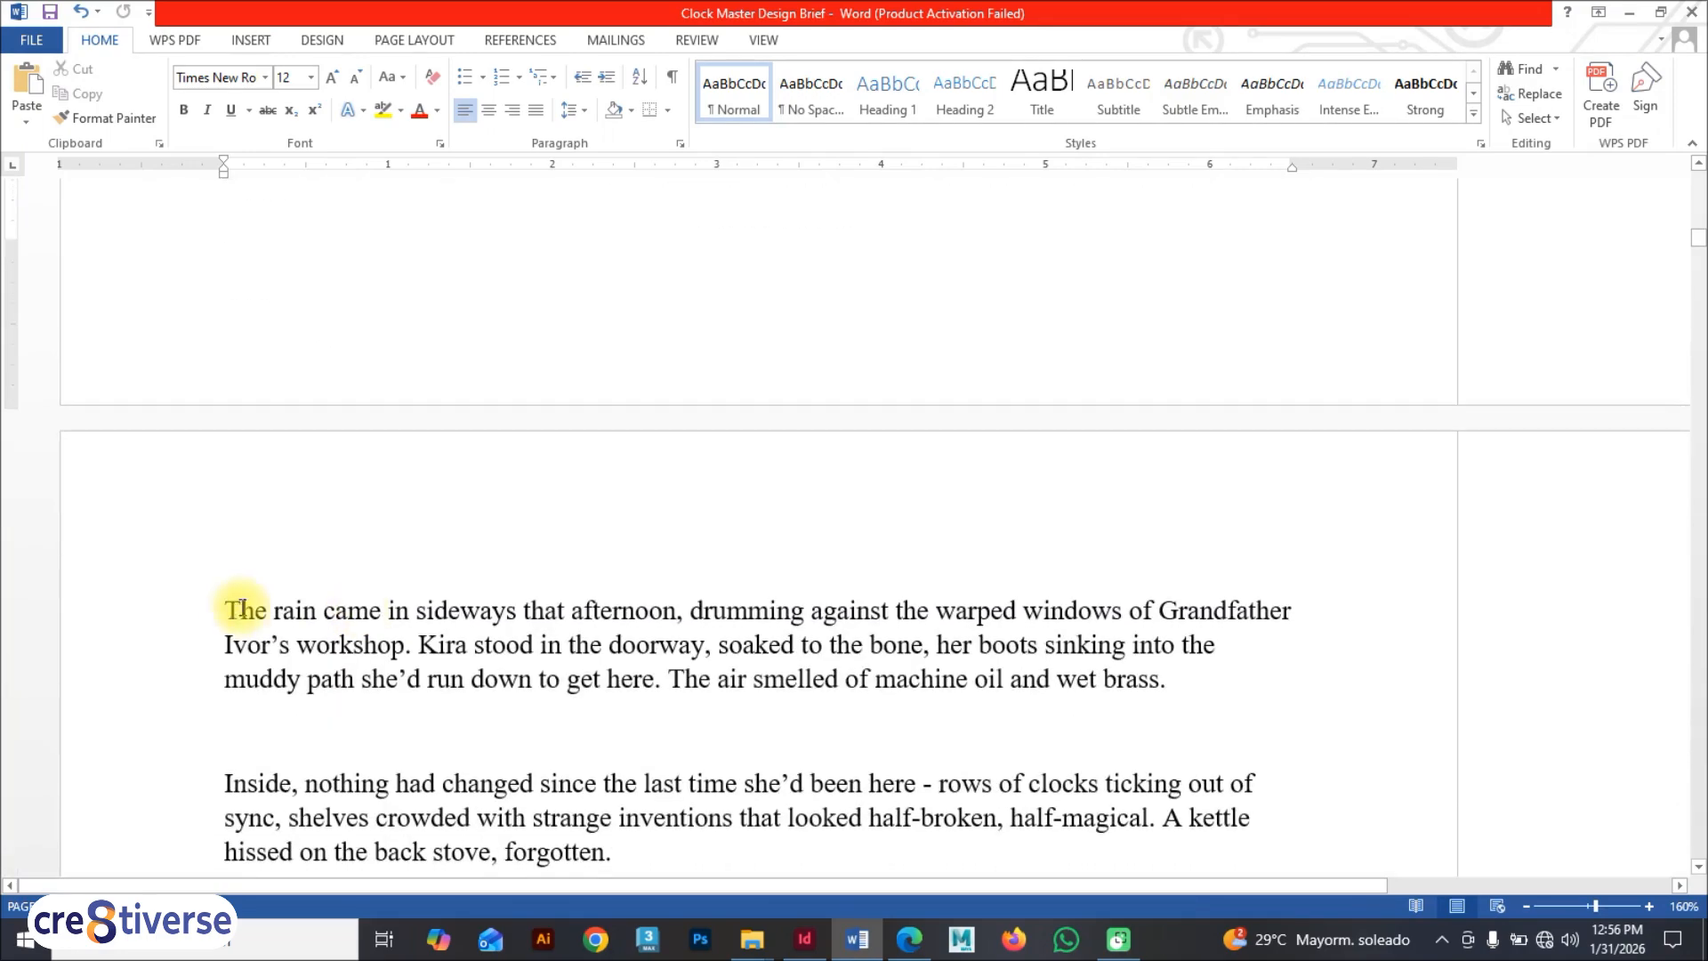
left_click_drag(227, 610, 1177, 843)
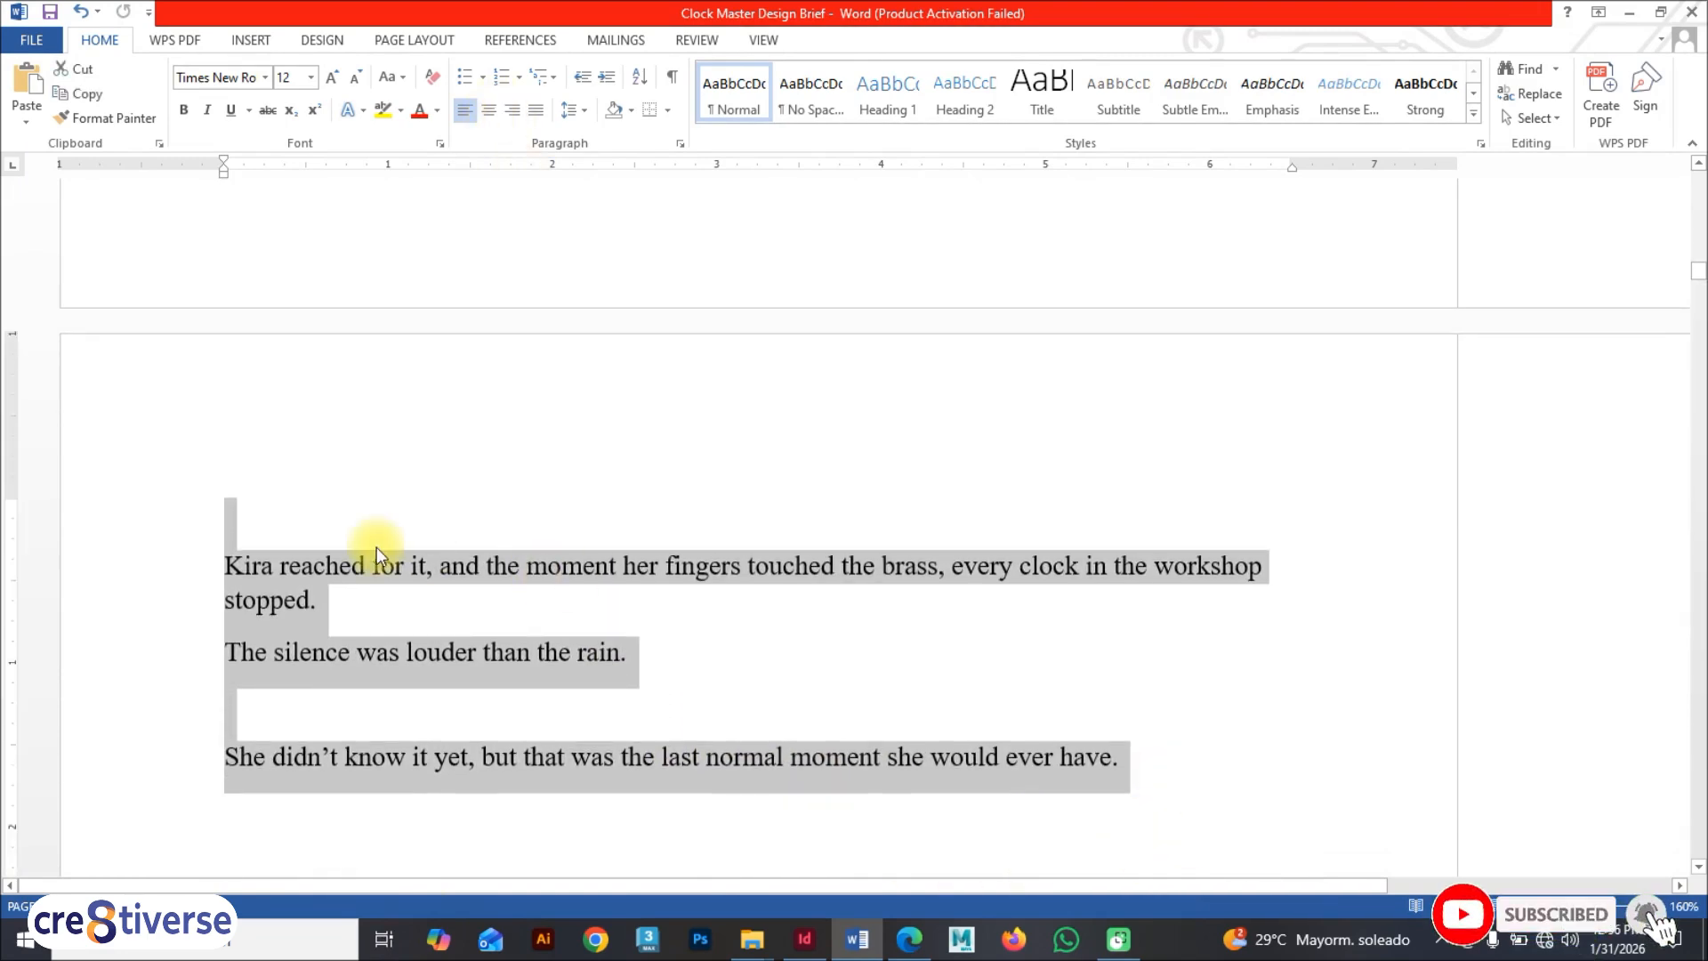
right_click(244, 613)
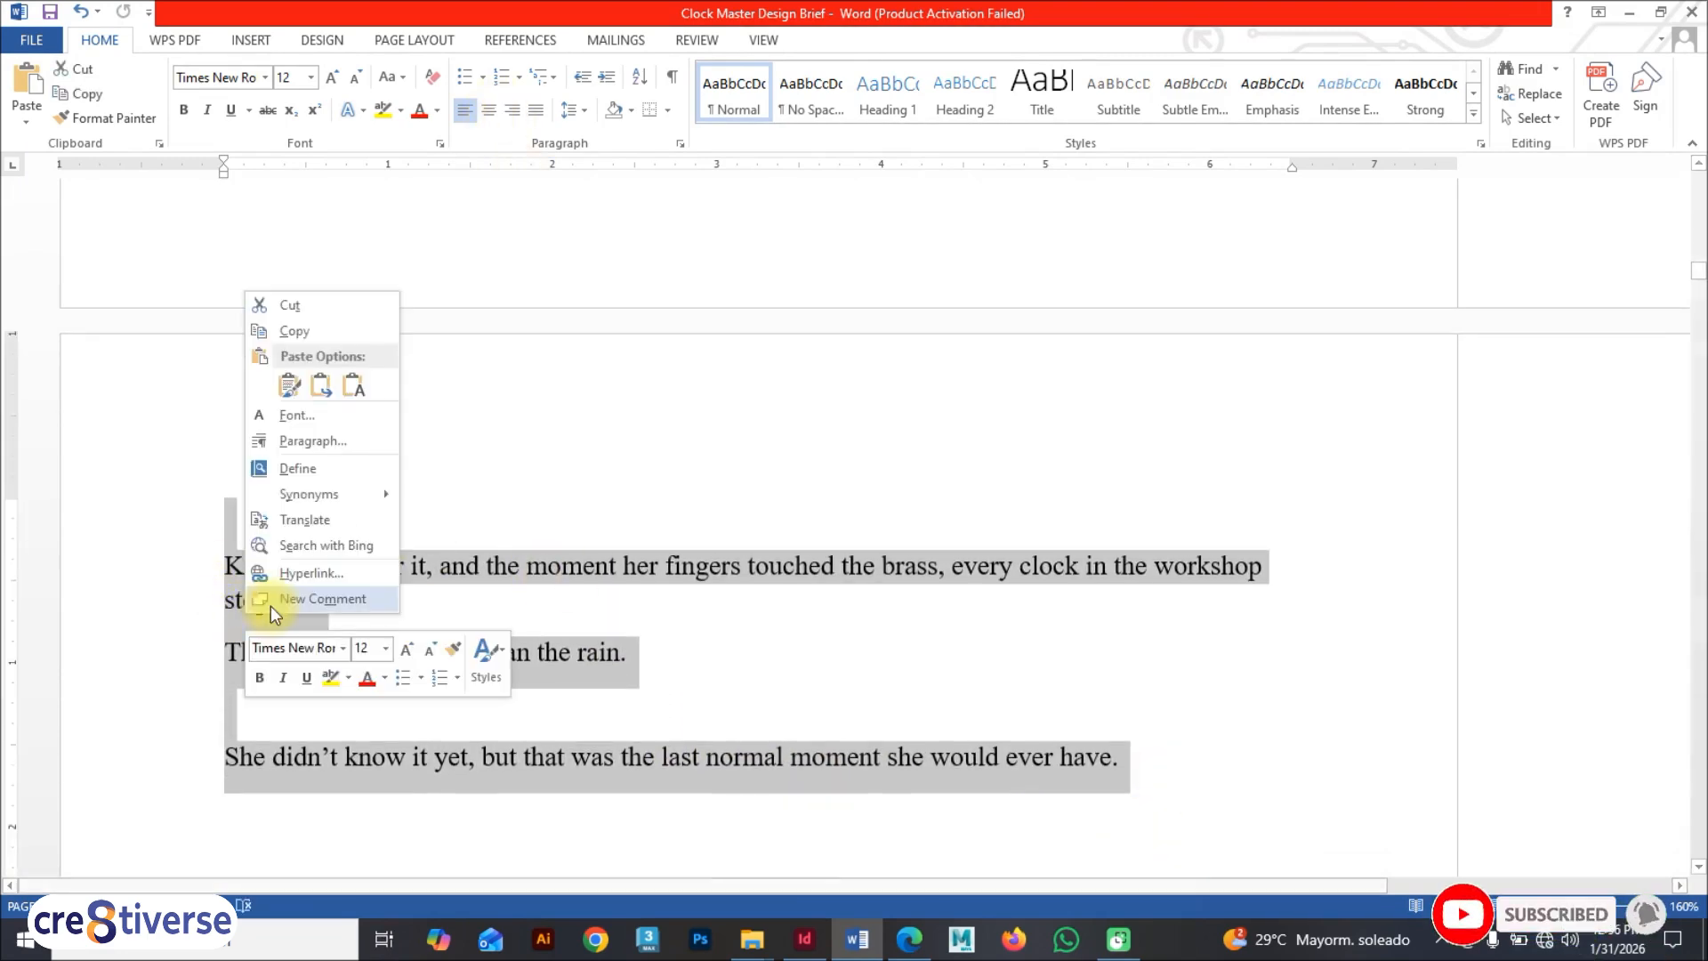
left_click(288, 332)
Step: Switch back to InDesign and paste the copied chapter text into the body frame below the subtitle
left_click(804, 939)
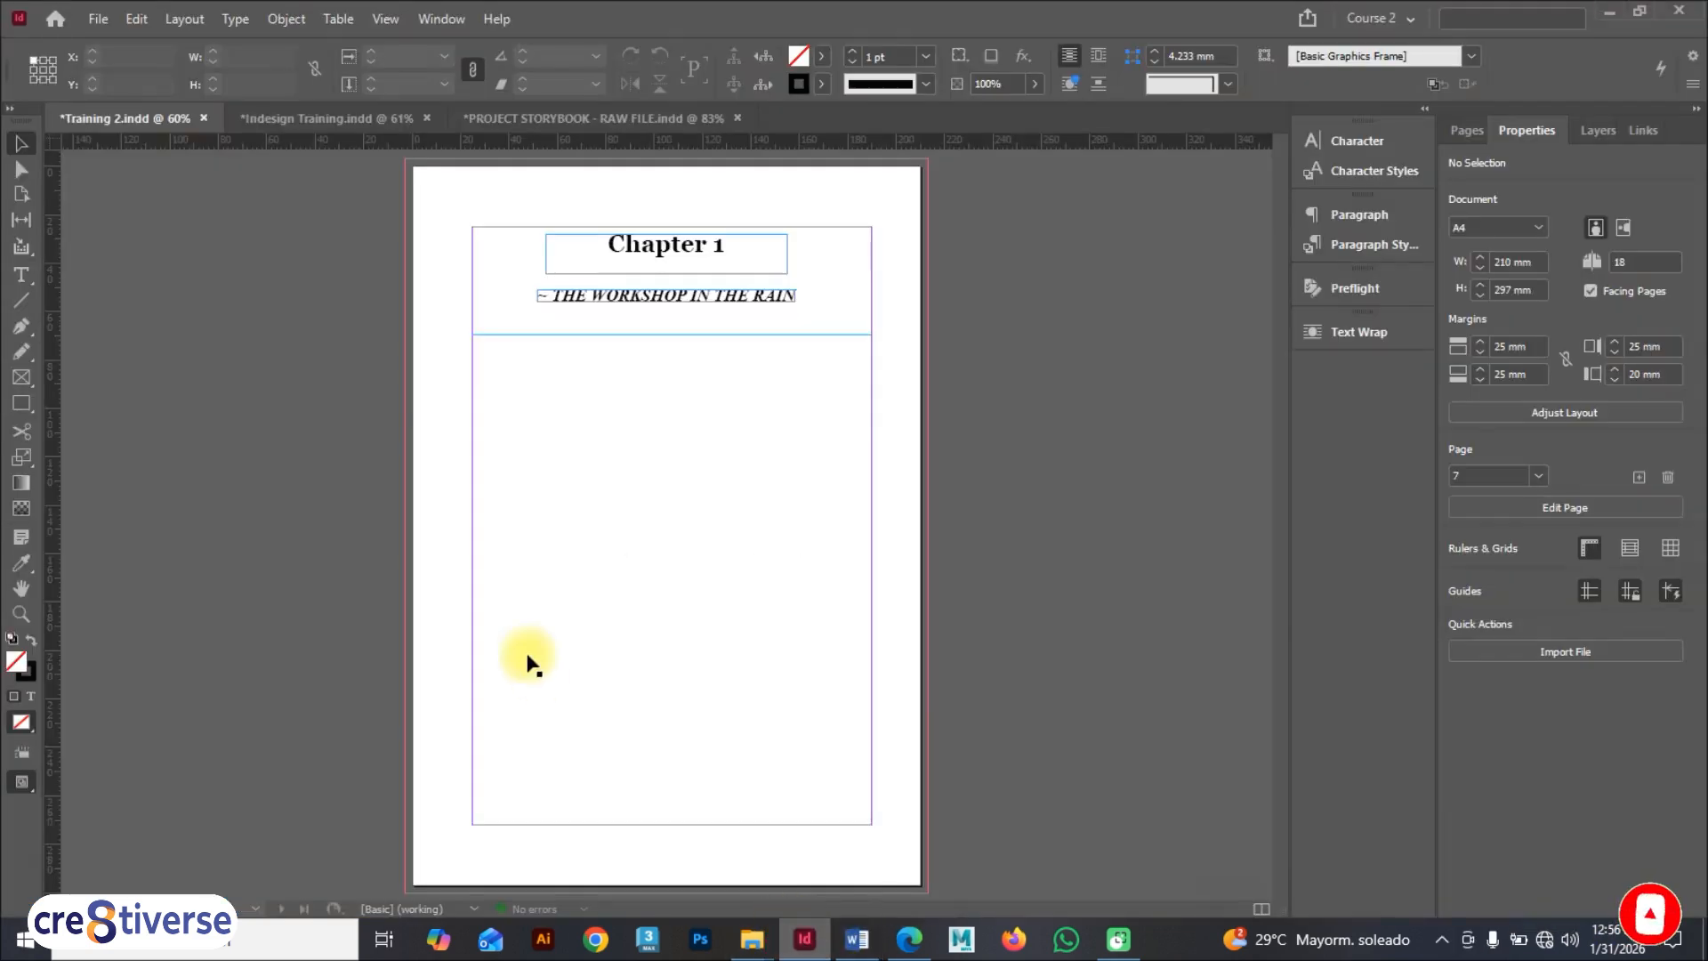
left_click(22, 275)
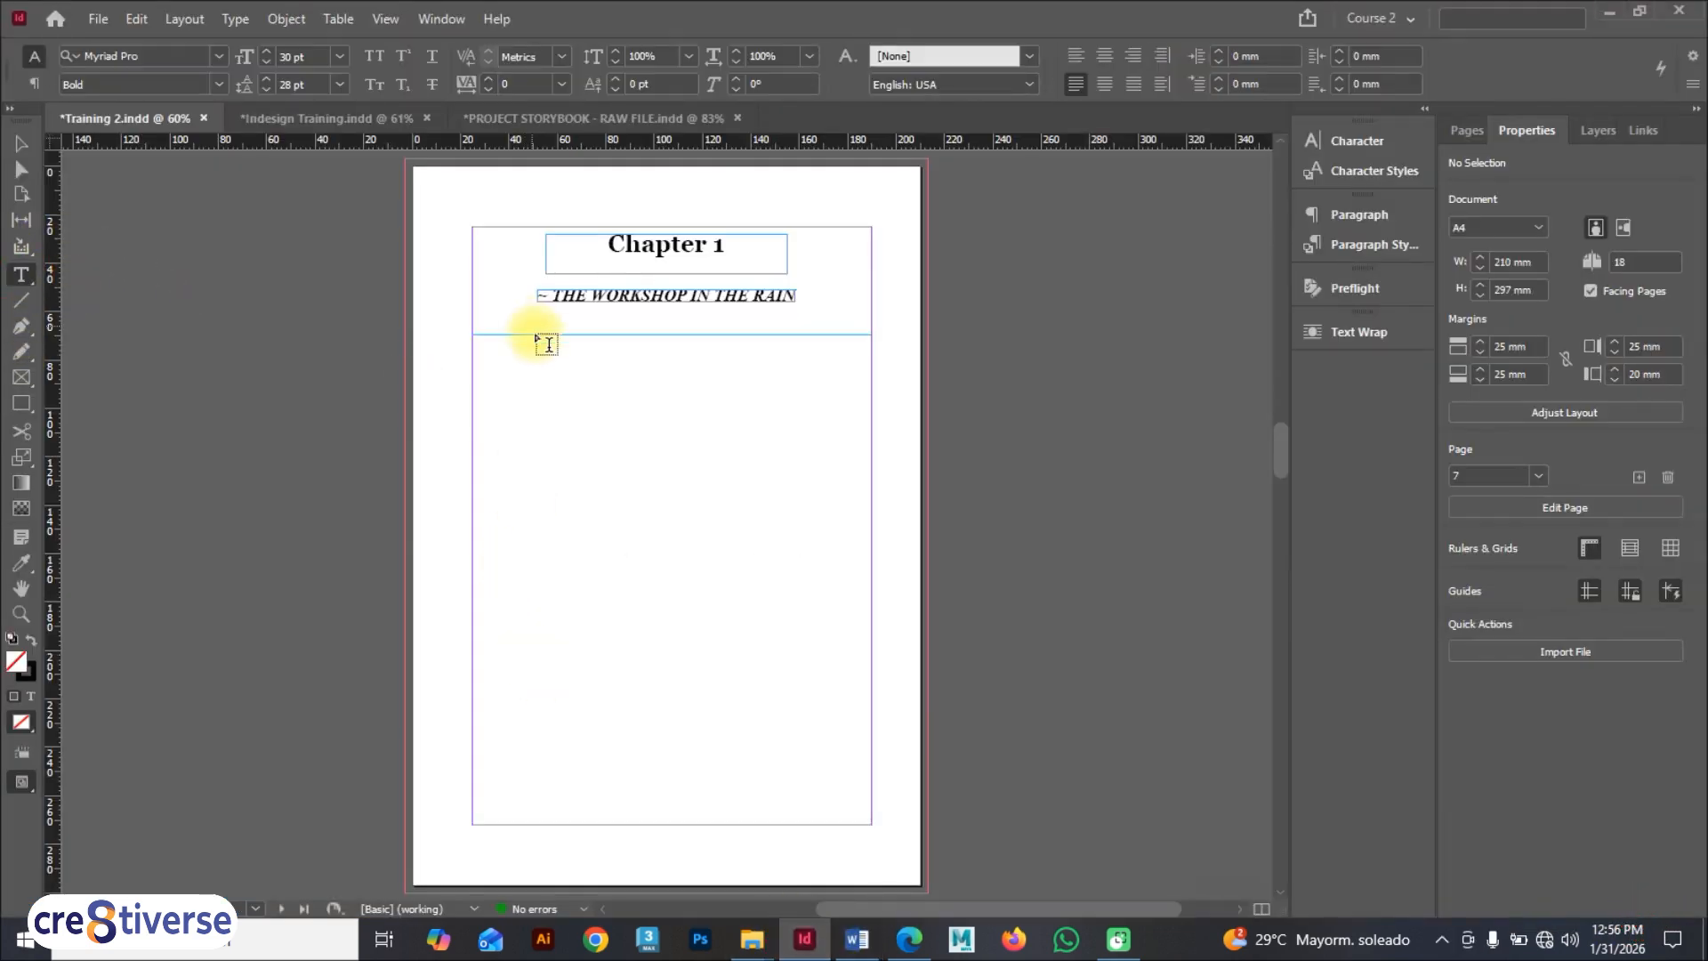
left_click(516, 360)
key("ctrl+v")
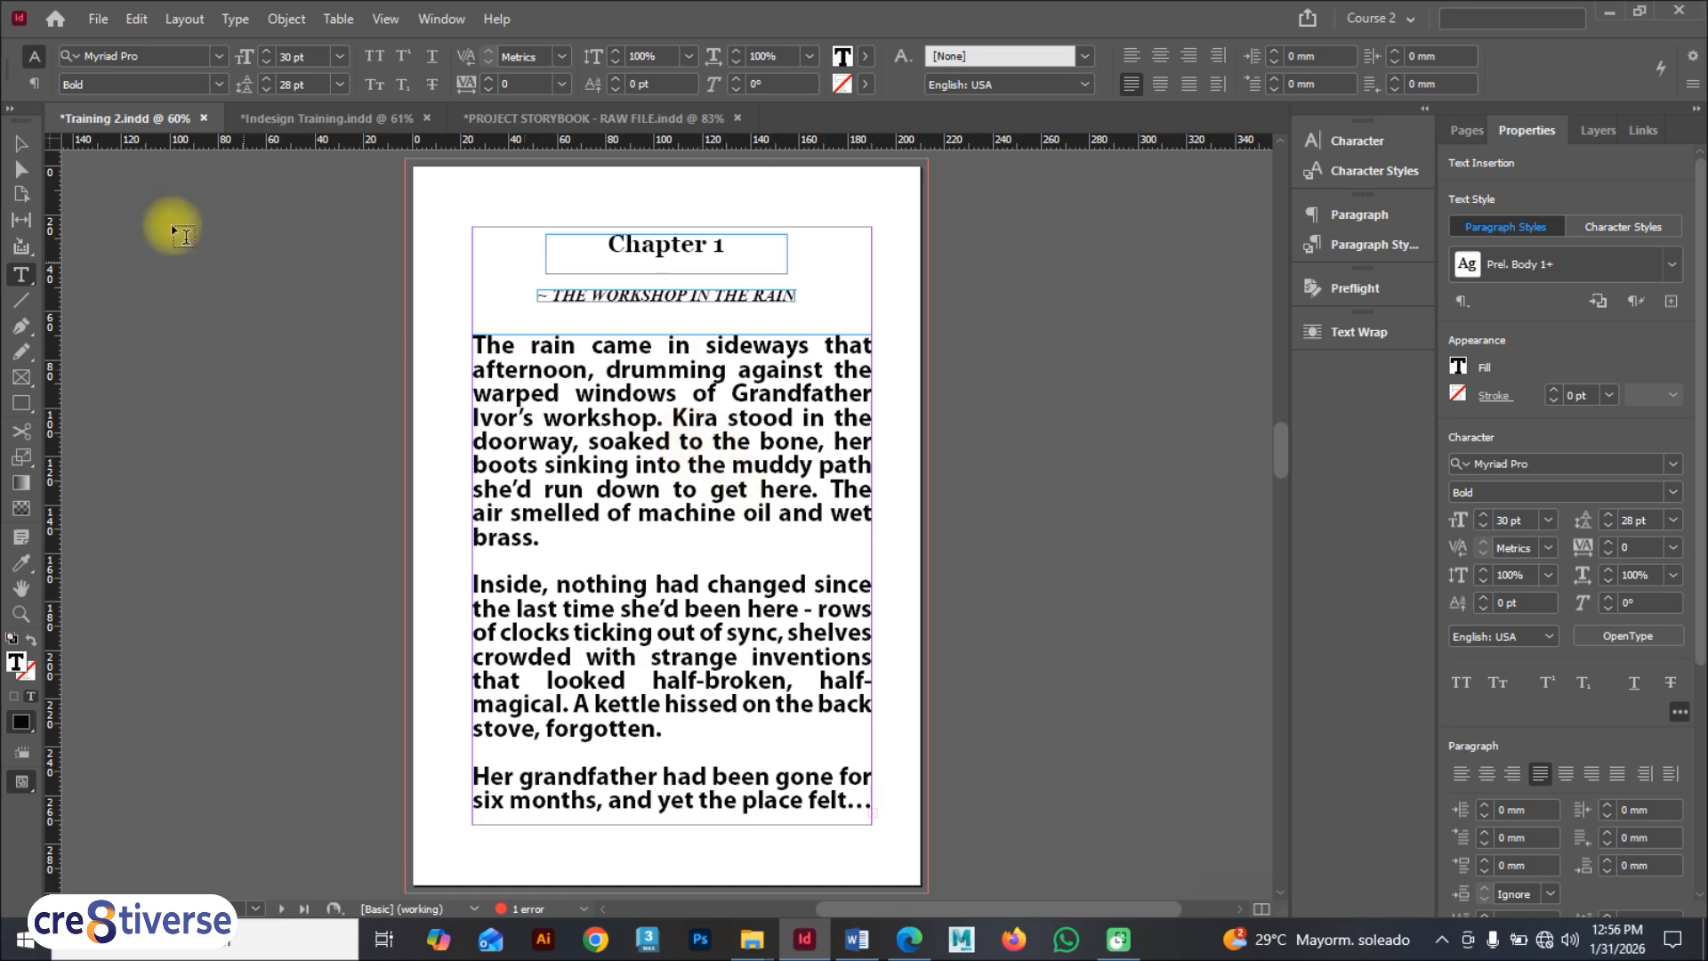
Step: Create a new paragraph style from the pasted text and name it Body Text
left_click(1370, 247)
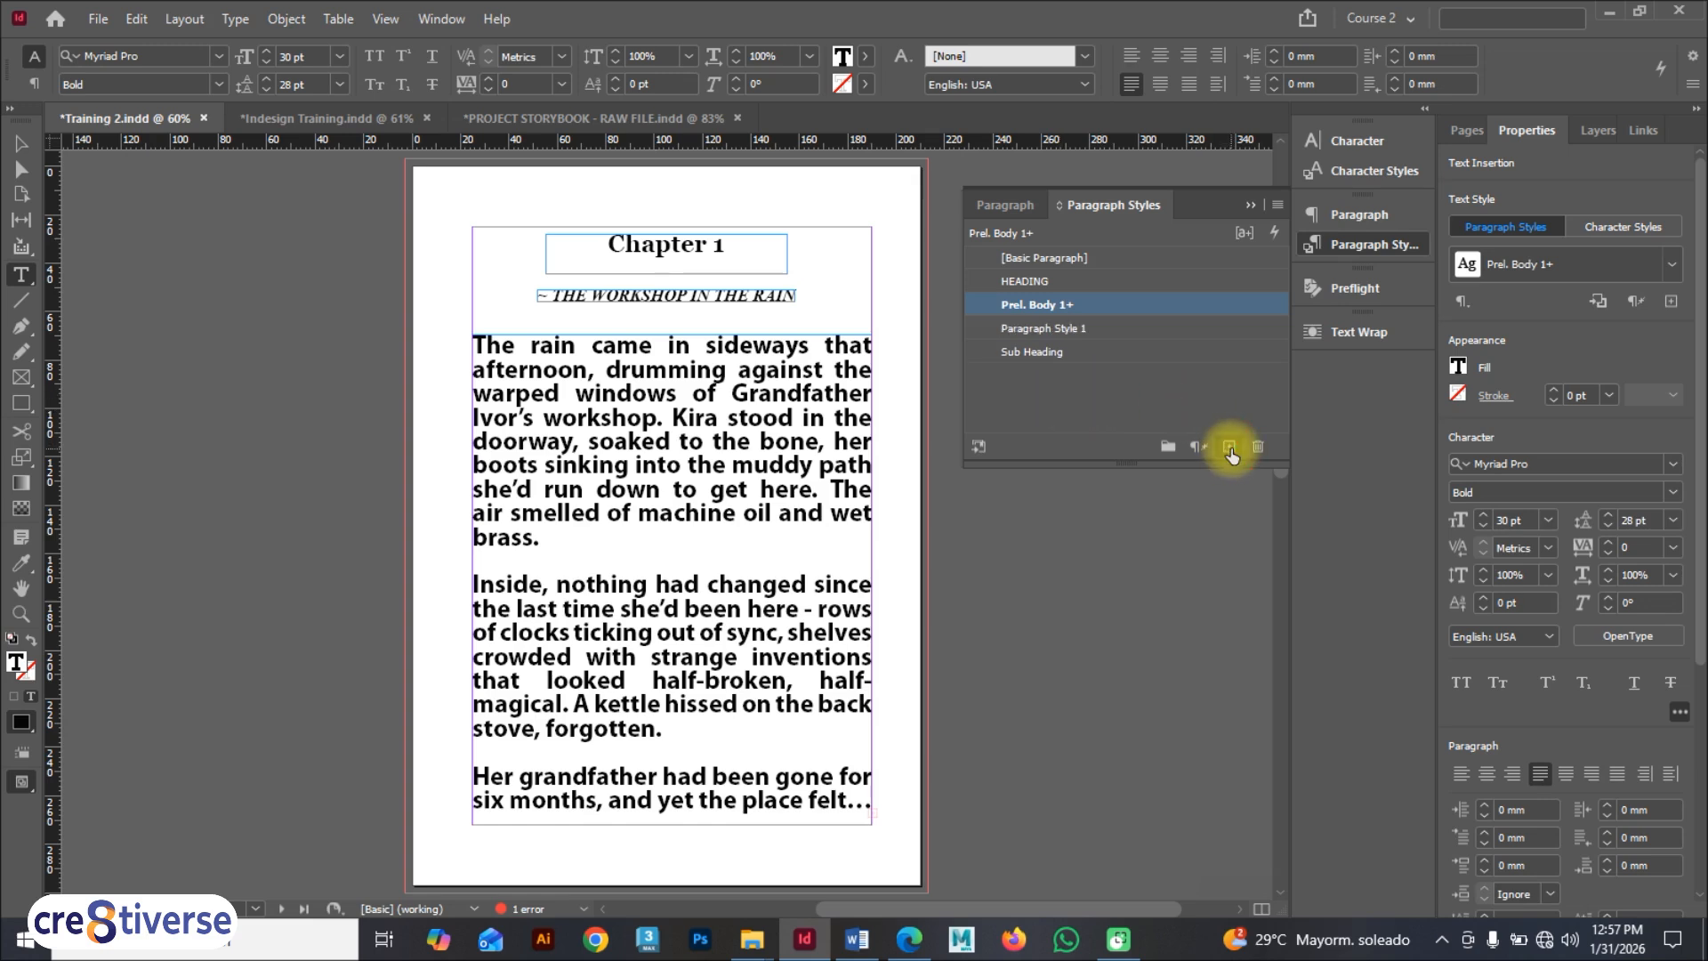
left_click(1084, 328)
double_click(1087, 331)
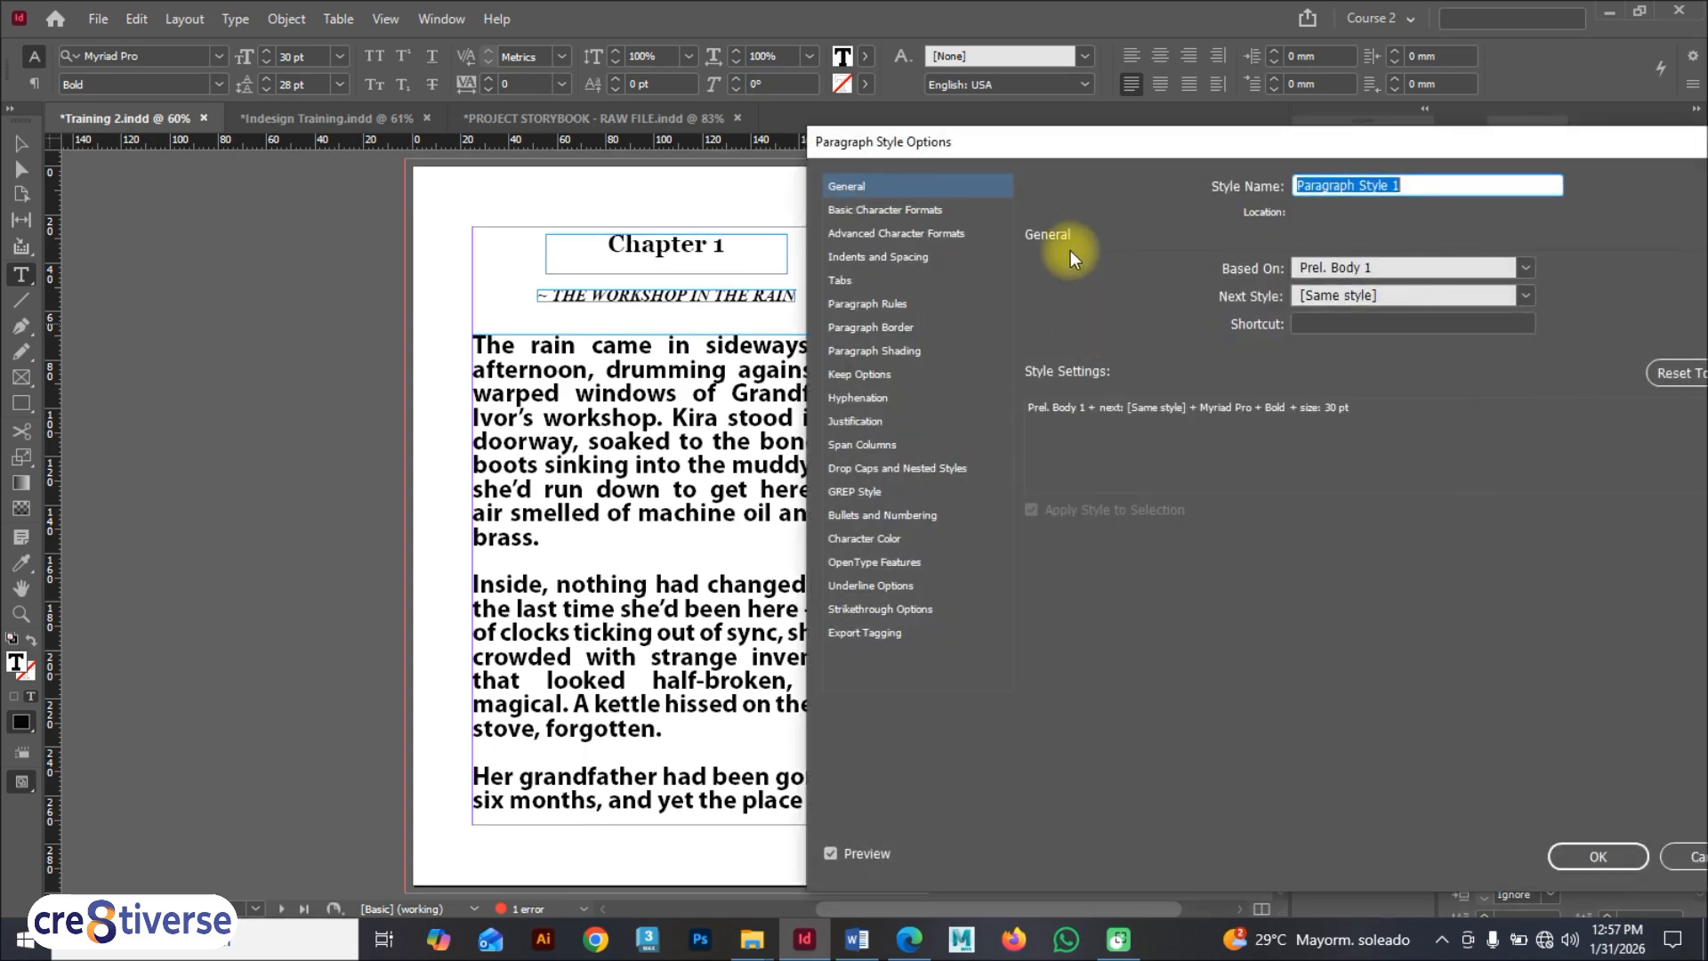
type("Bod")
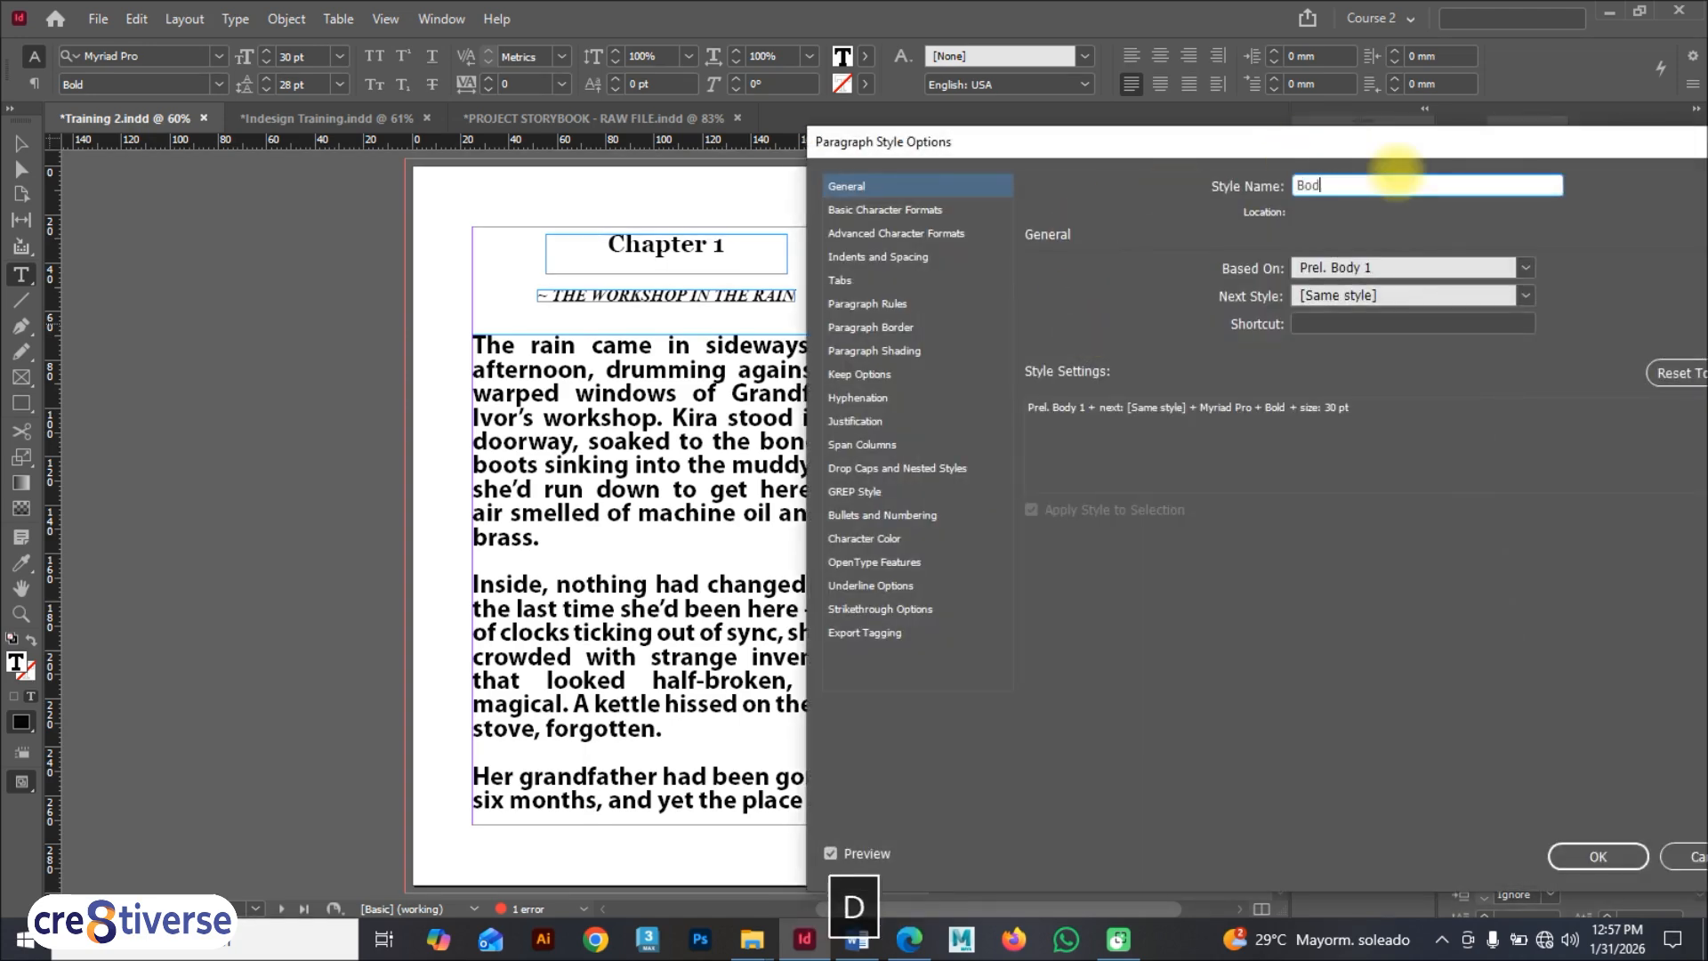
type("y Text")
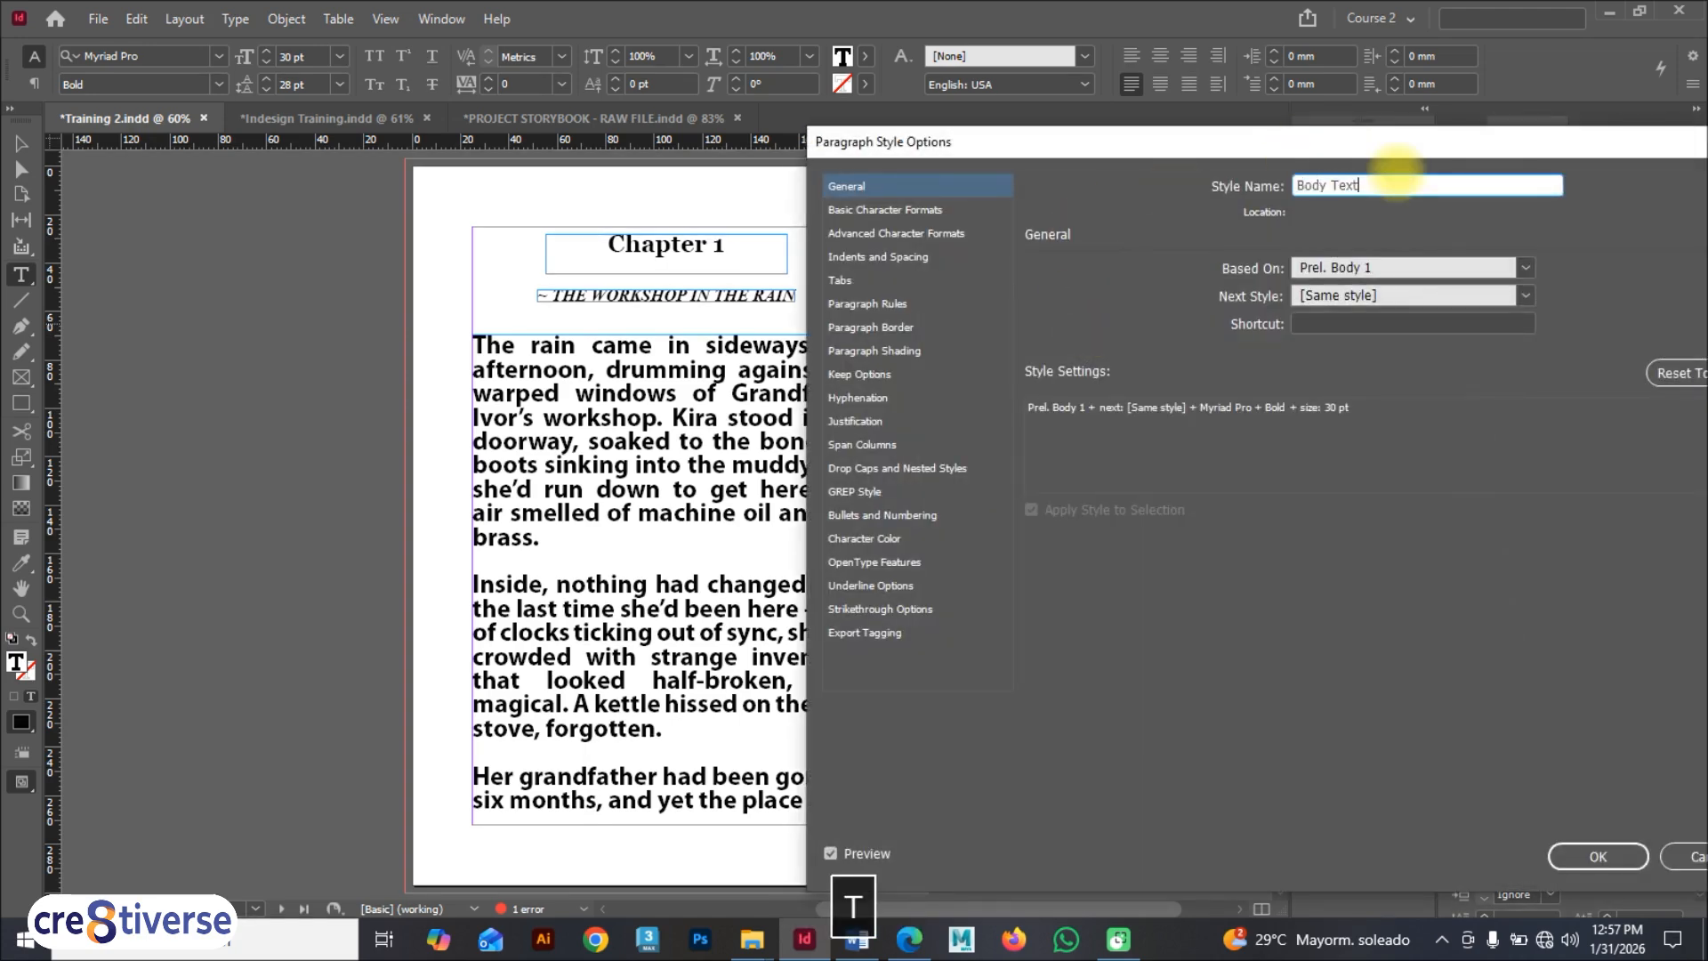
left_click(1628, 856)
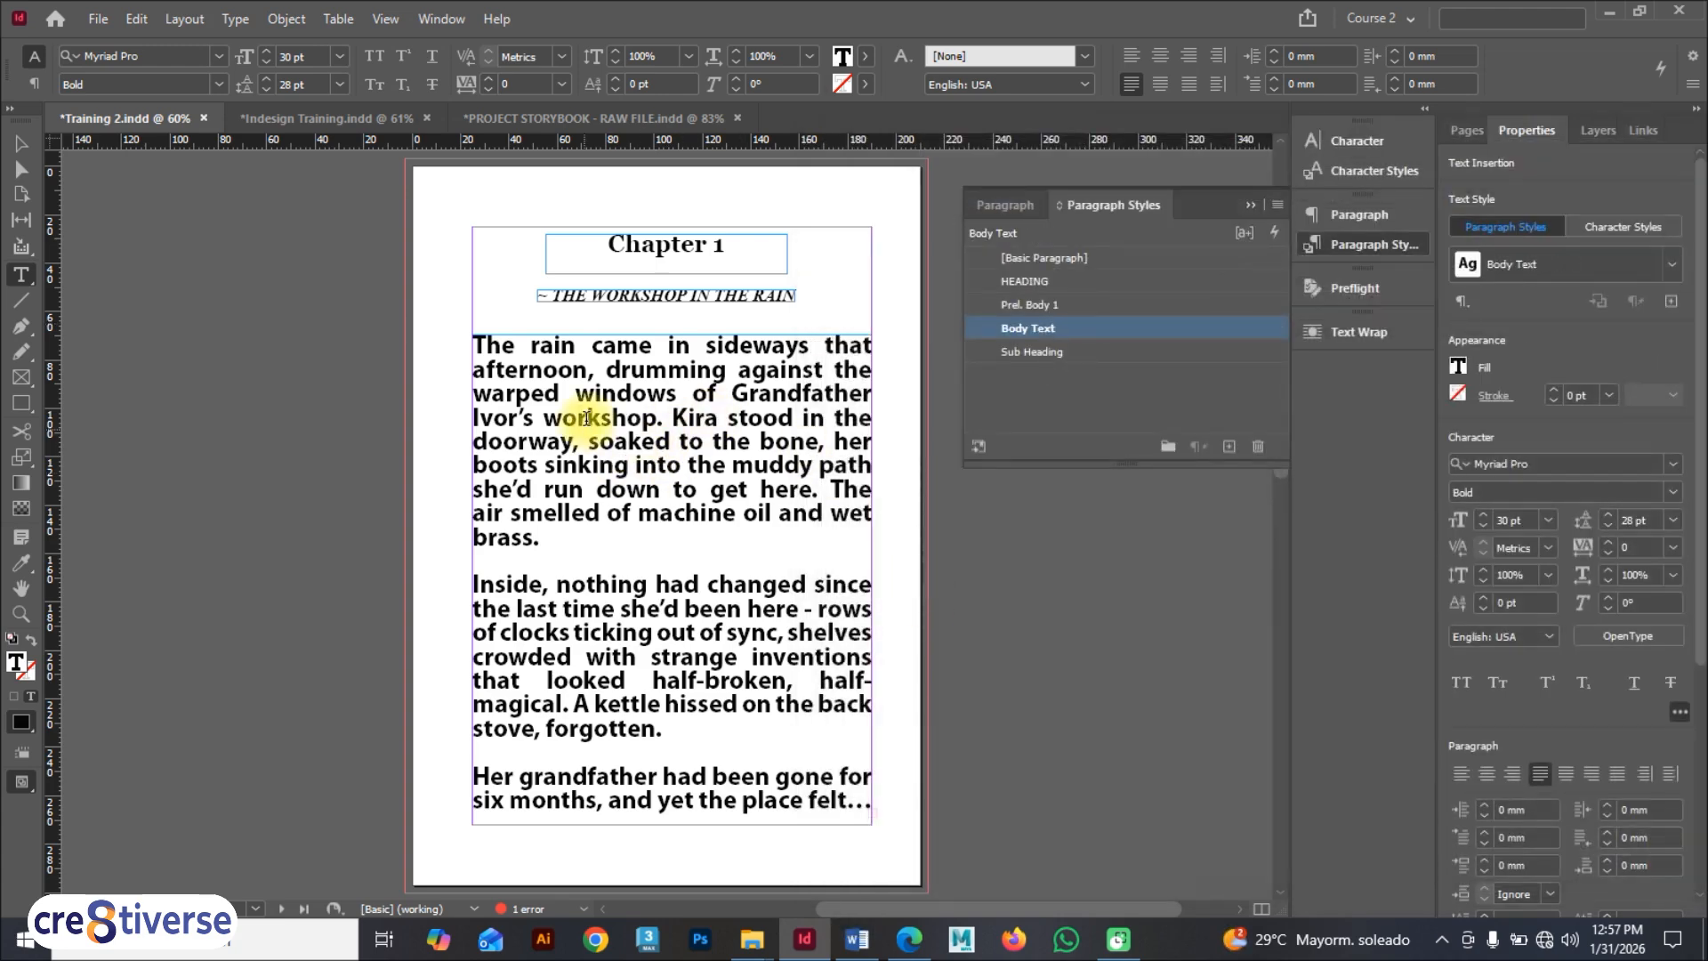
Step: With the body frame selected, set the Body Text paragraph style's font to Garamond Regular
key("Escape")
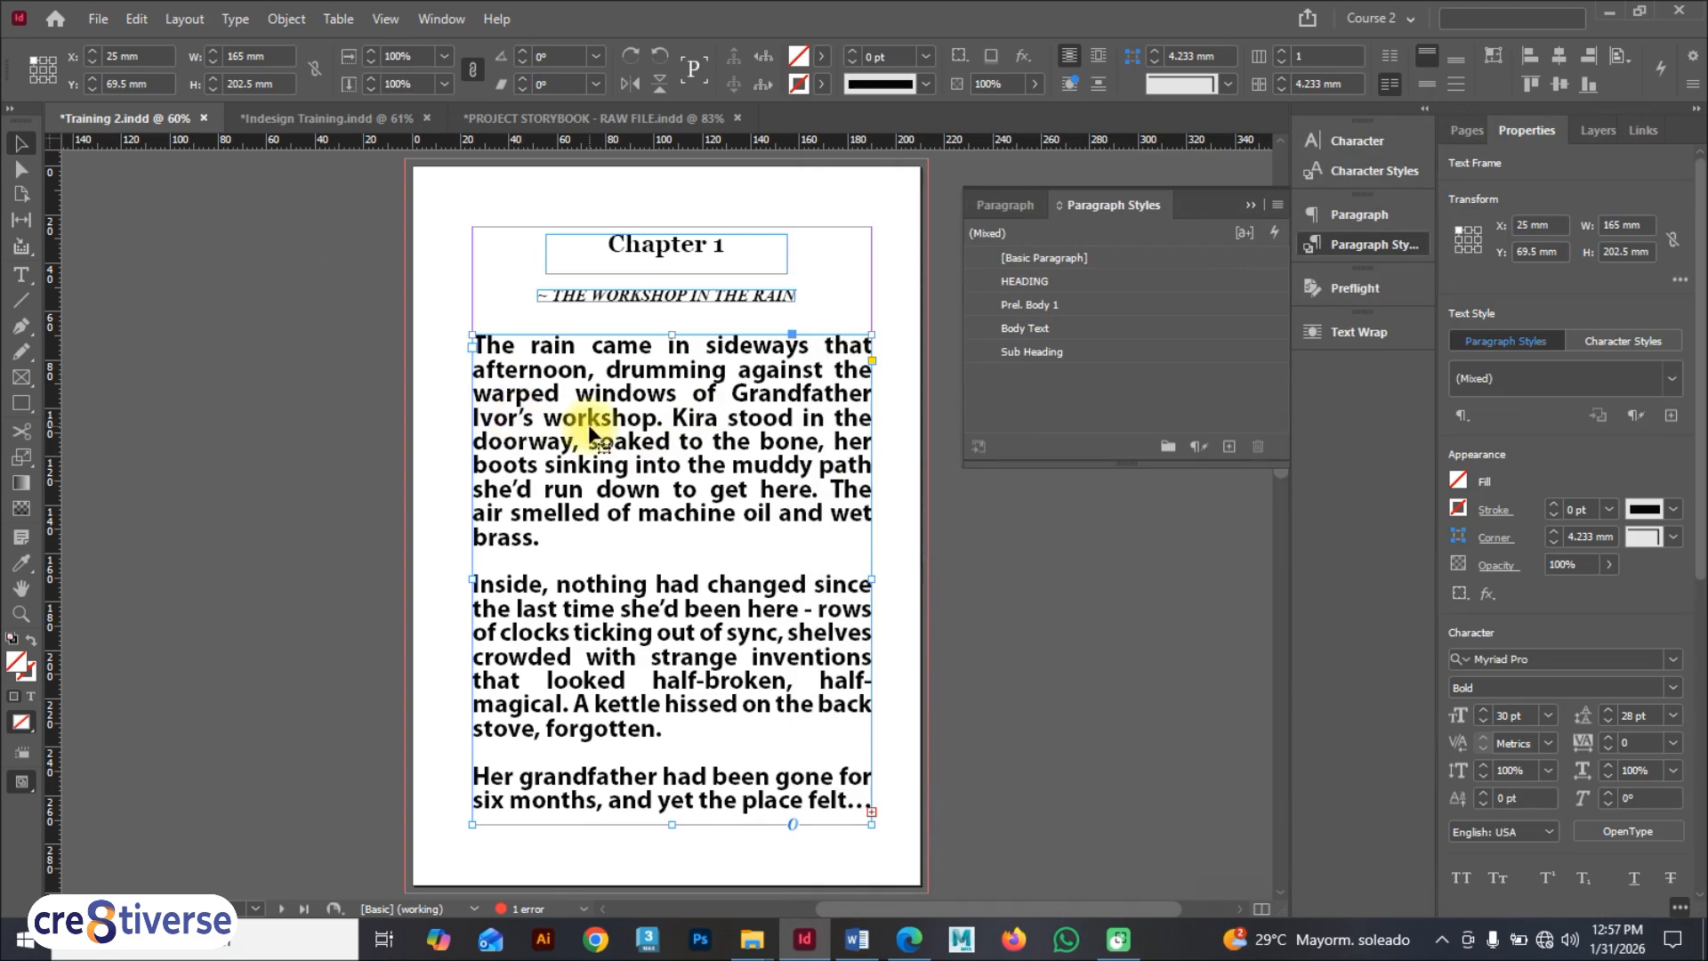
key("F9")
double_click(1112, 327)
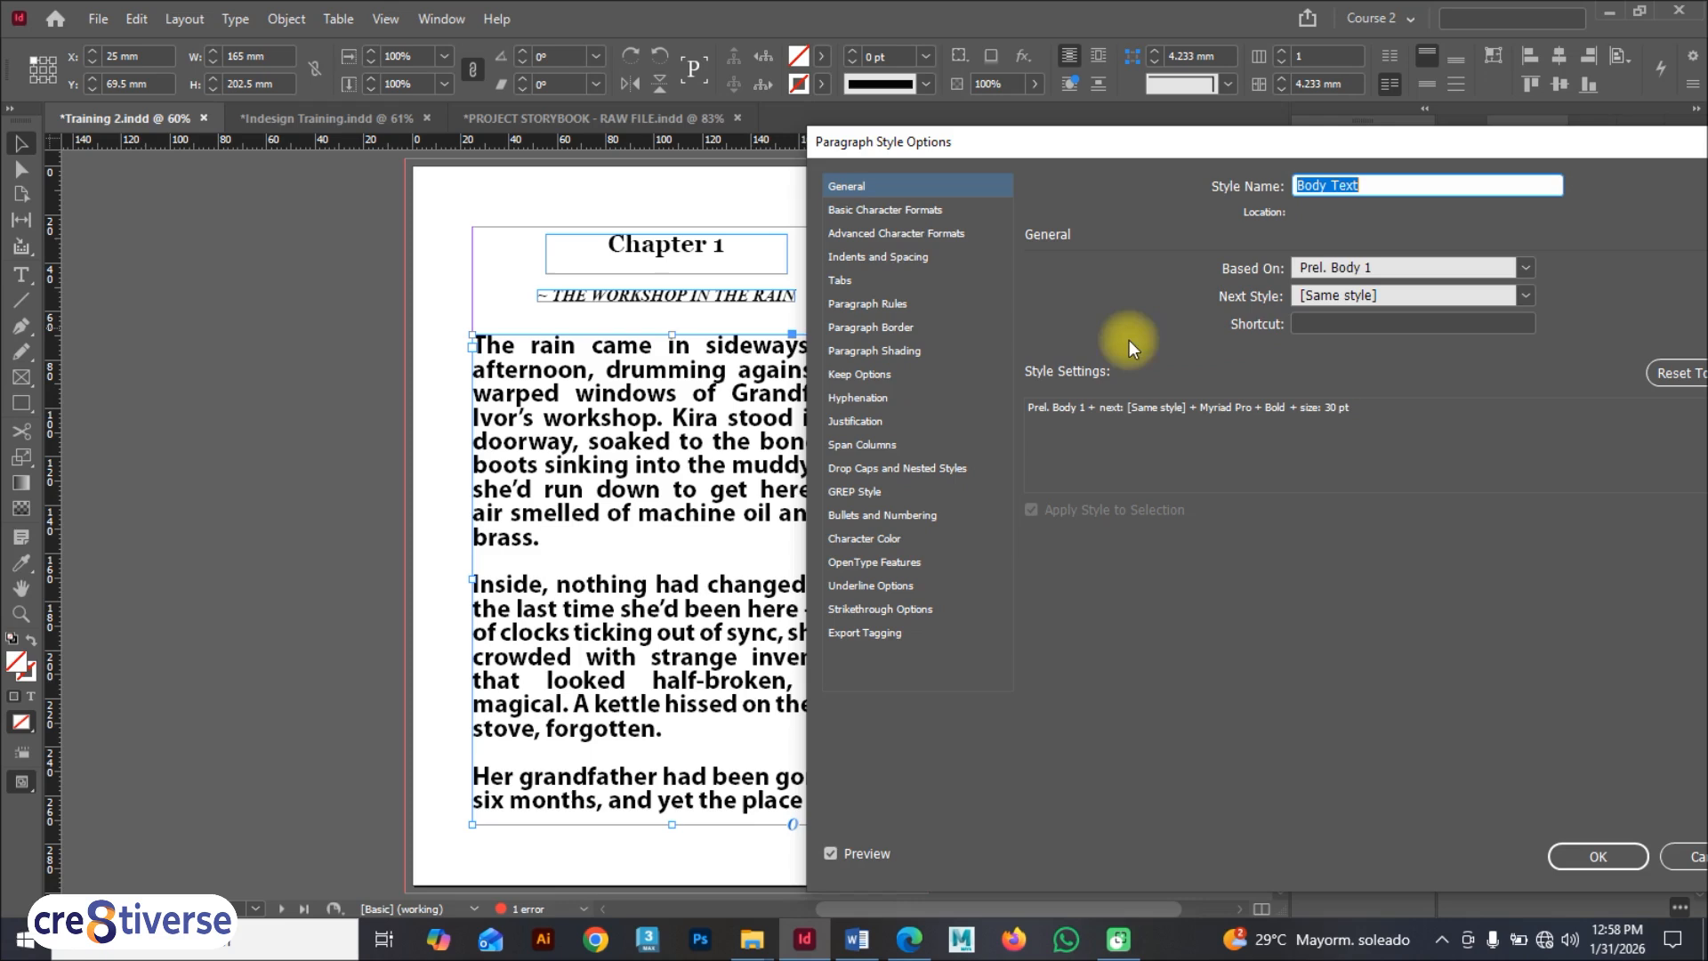
left_click(885, 210)
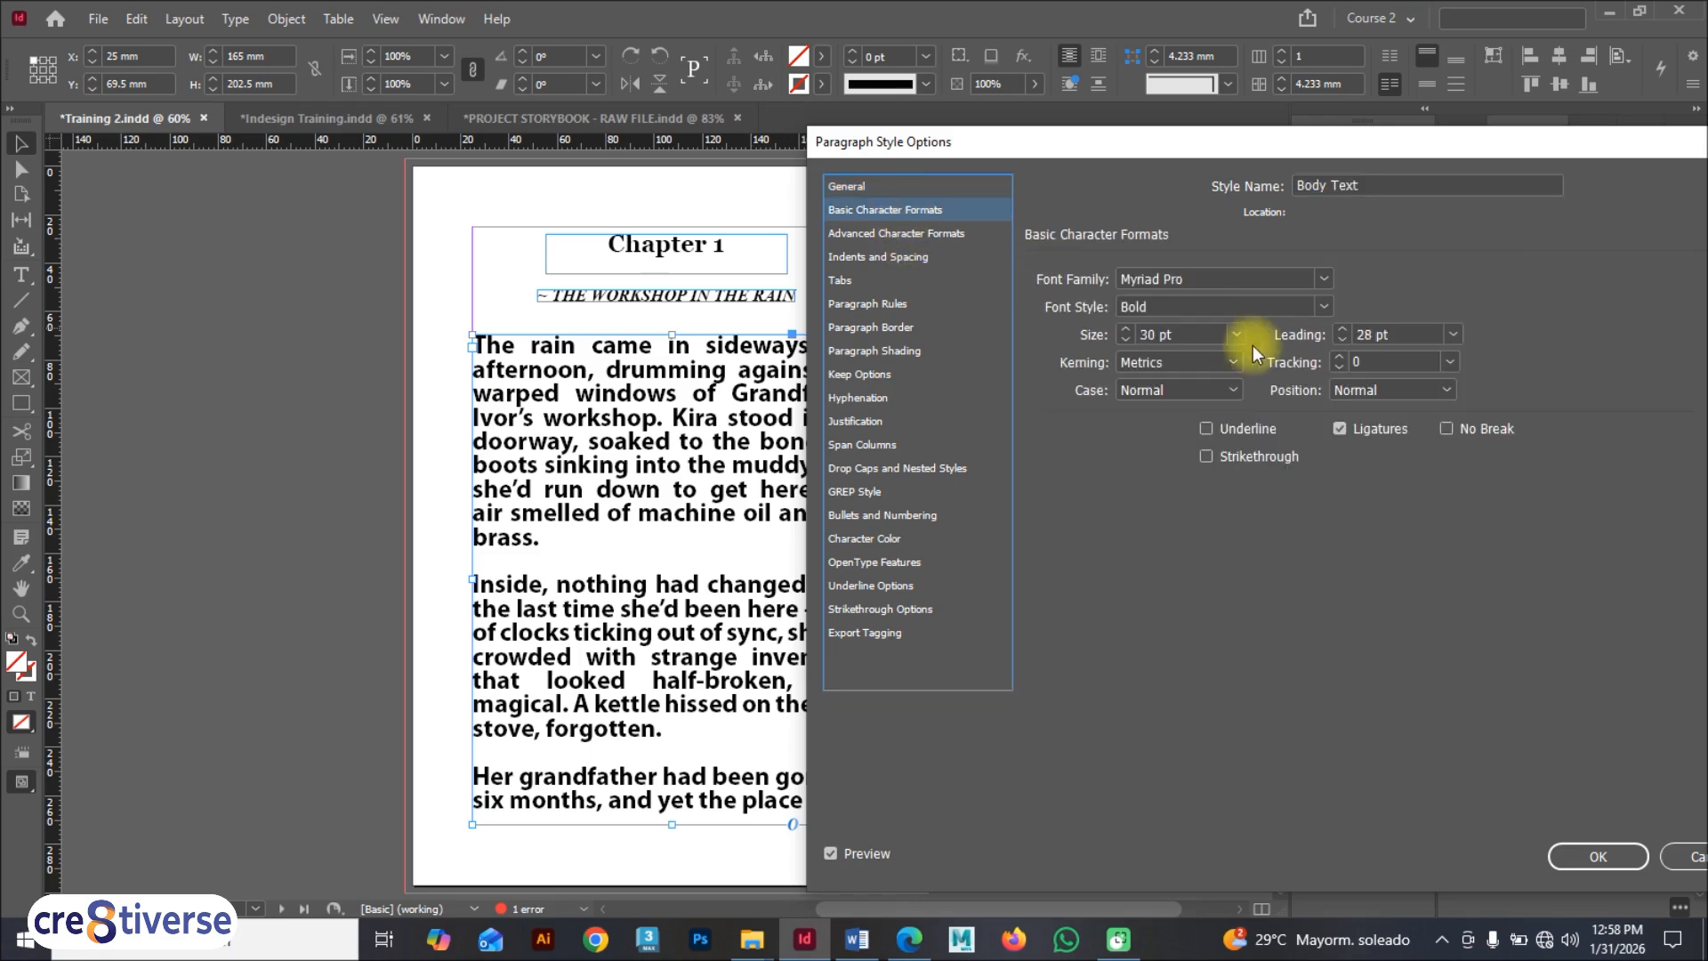
left_click(1232, 278)
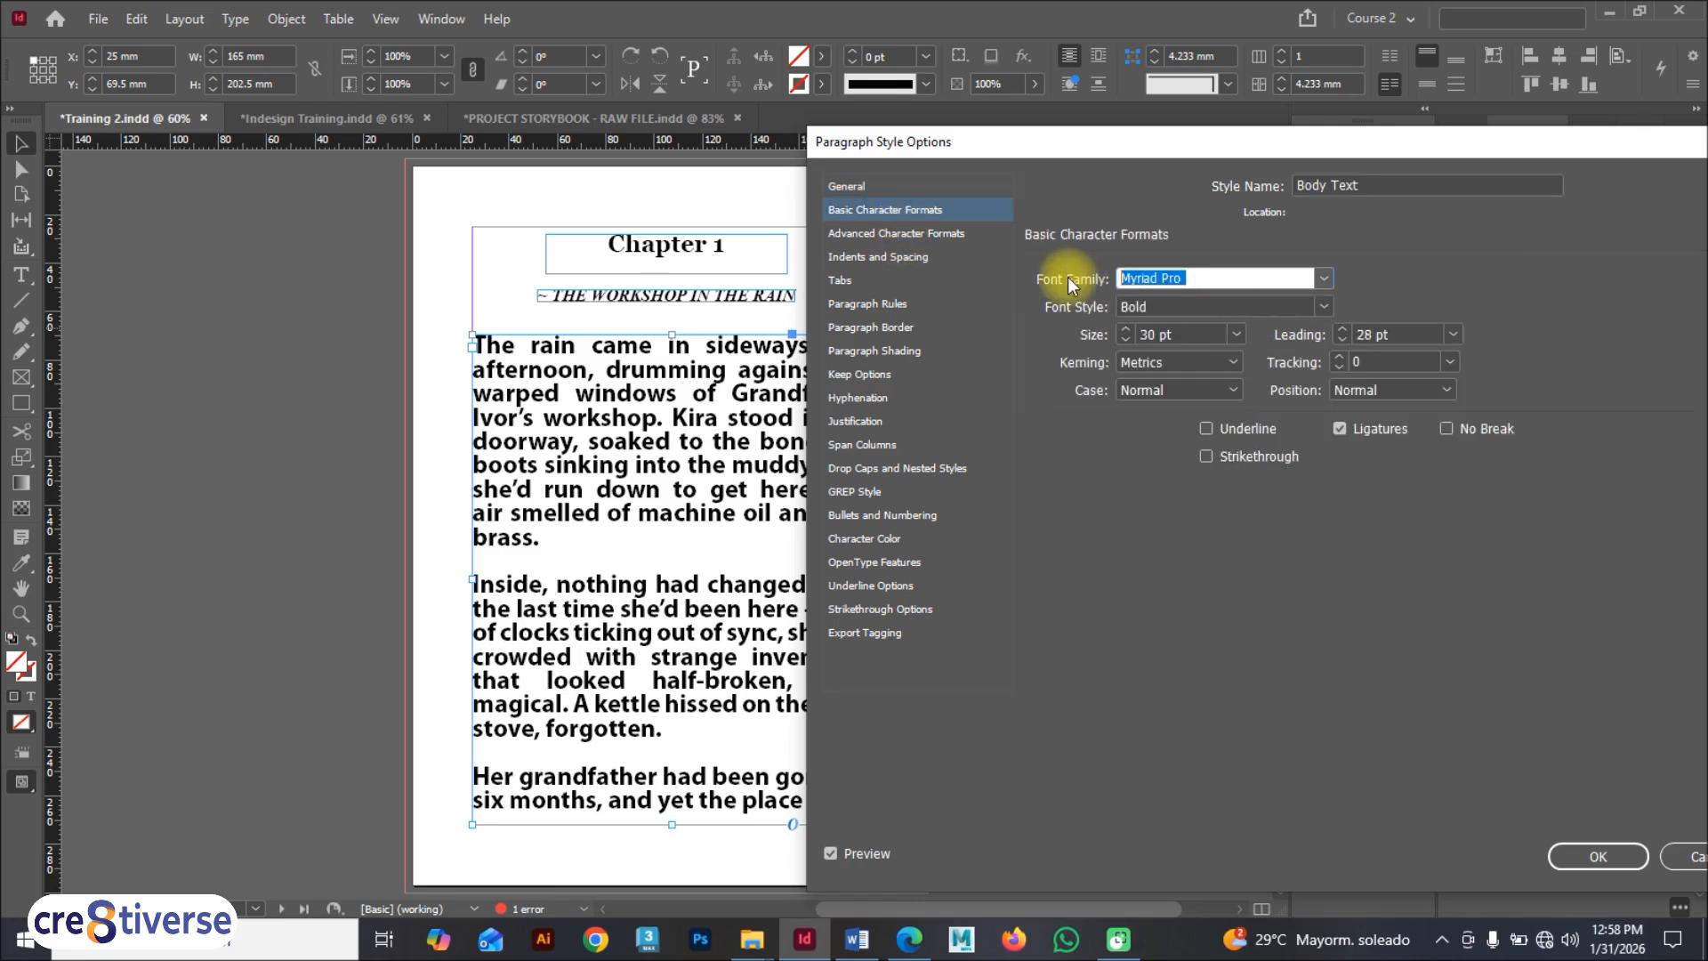
type("Gr")
key("BackSpace")
key("BackSpace")
type("Ar")
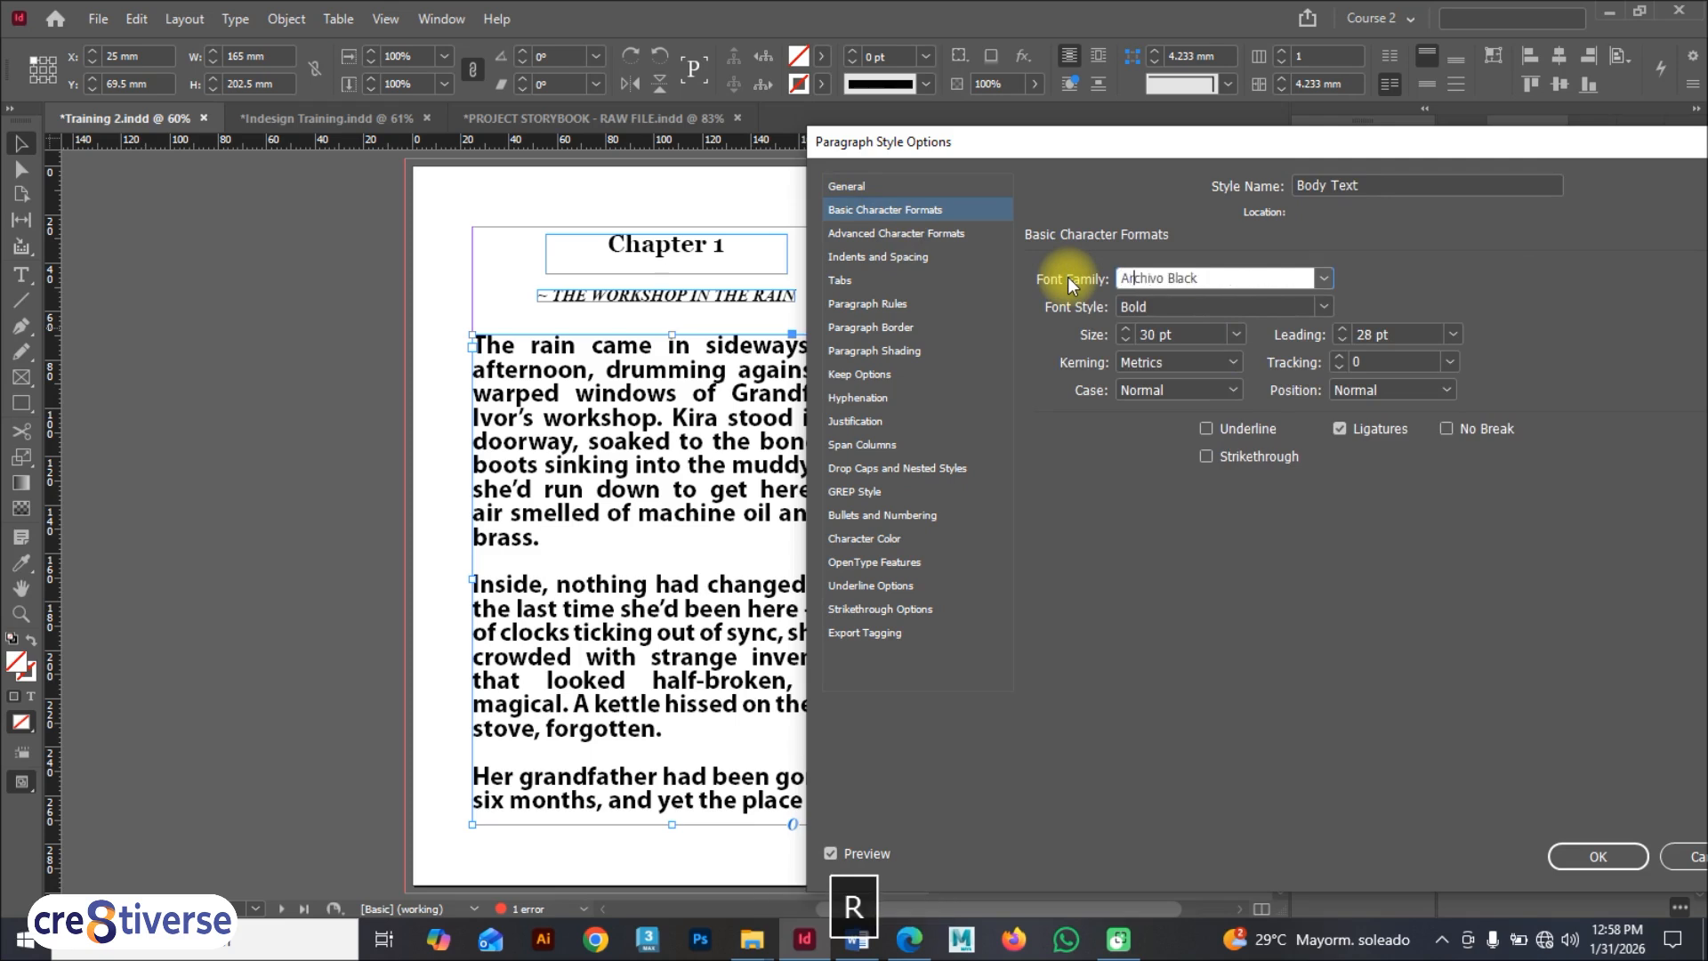
key("BackSpace")
key("BackSpace")
key("Delete")
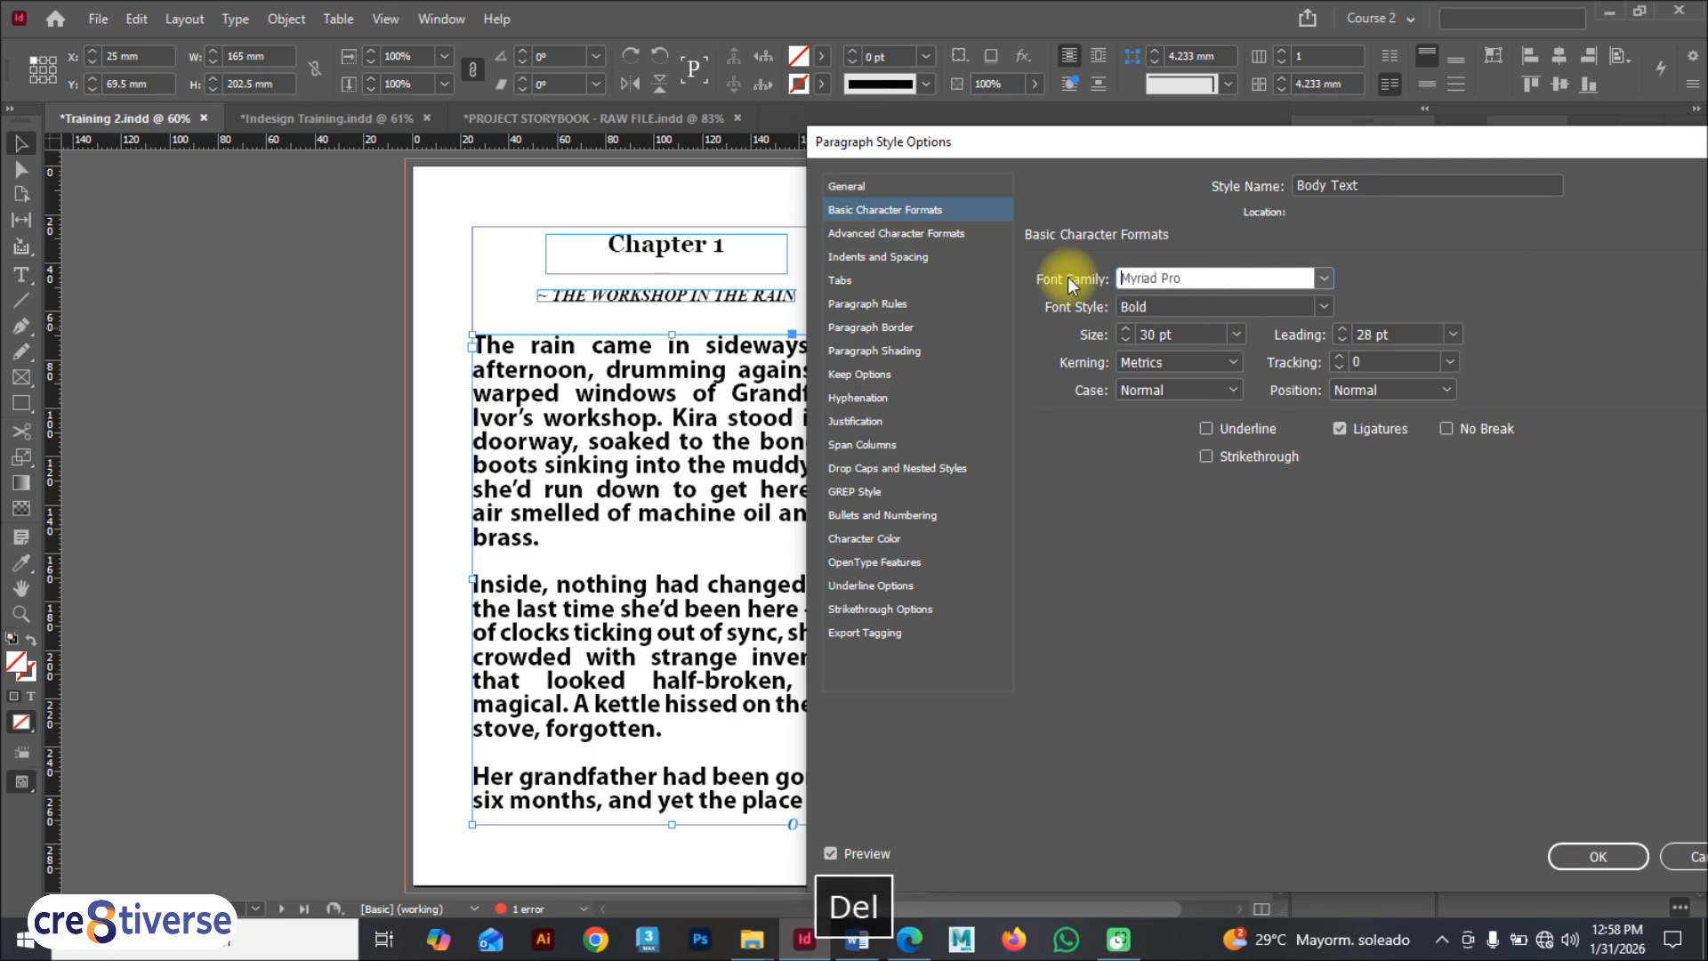
type("Garamond")
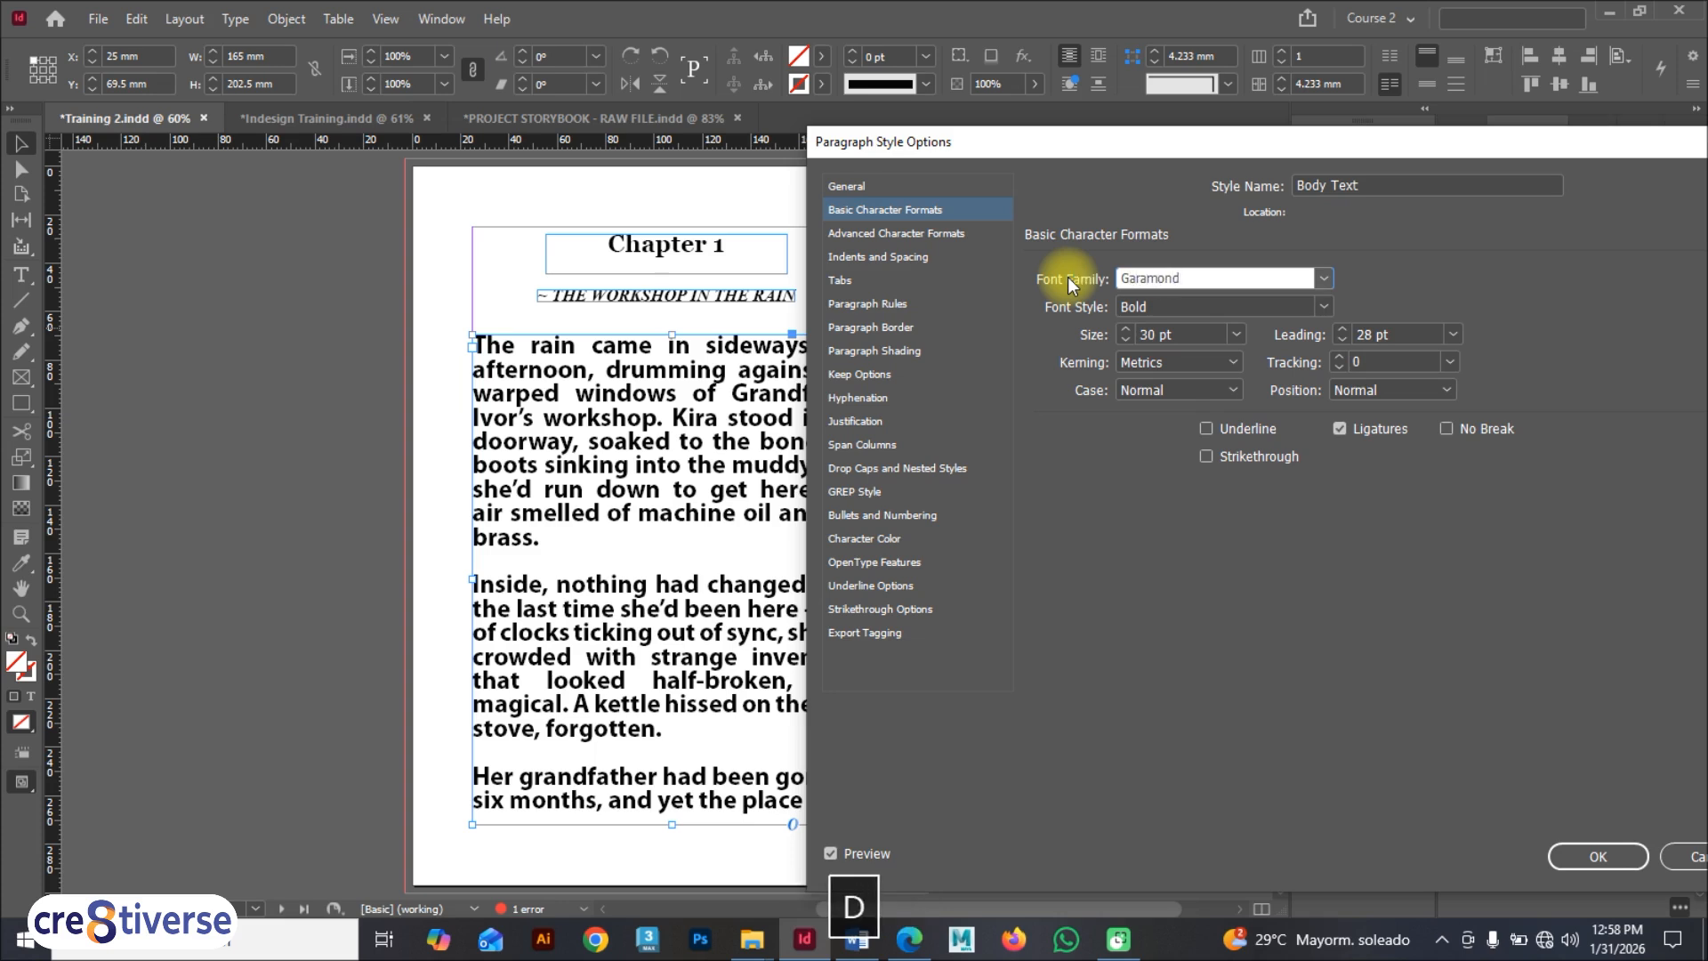
left_click(1327, 309)
left_click(1195, 329)
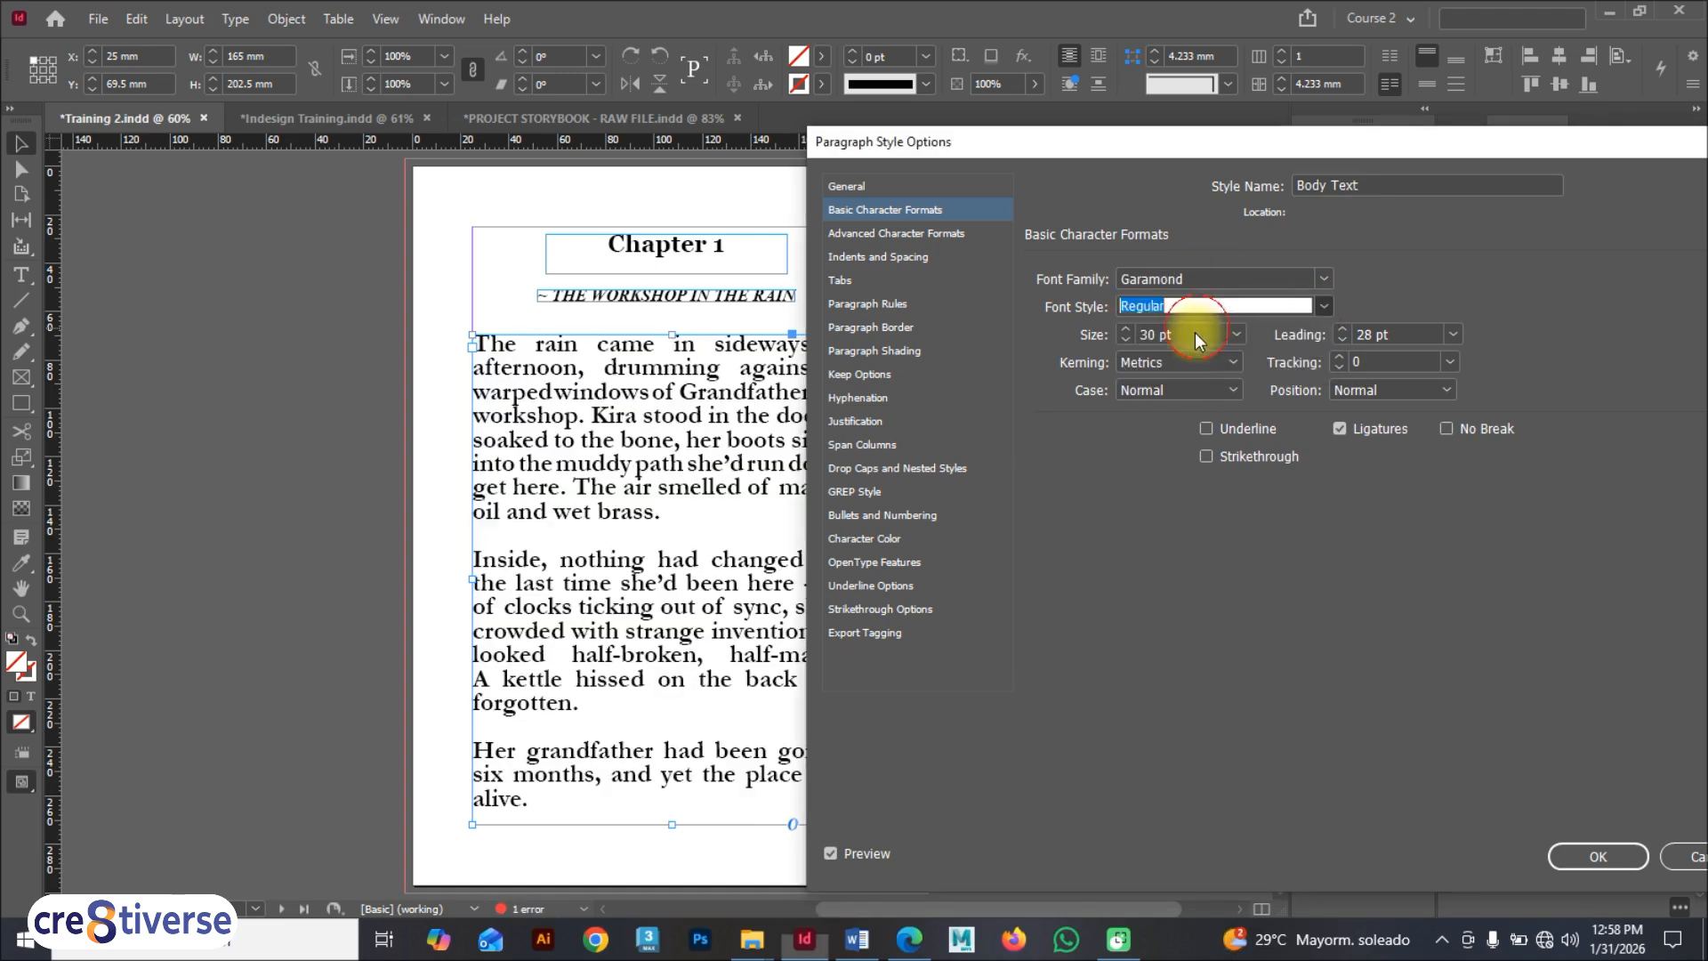
Step: Set the Body Text style's size to 15 pt and leading to 20 pt, and accept the changes
left_click(1185, 332)
left_click_drag(1185, 332, 1100, 331)
type("15")
left_click(1402, 333)
left_click(1403, 333)
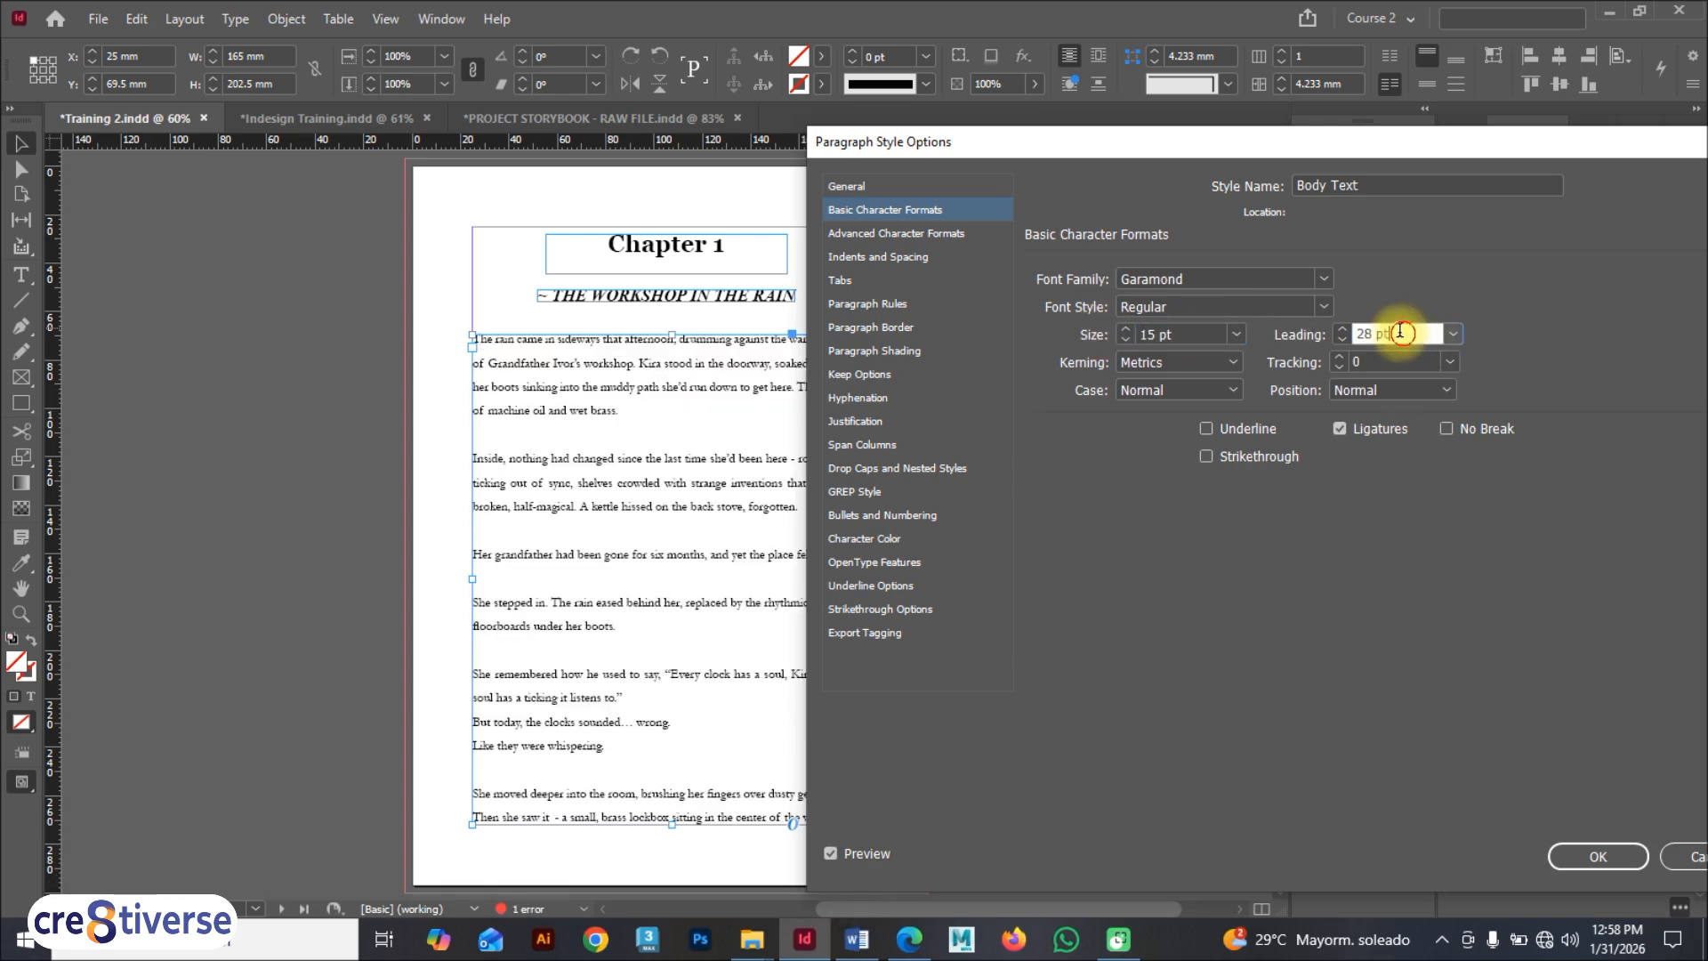
left_click_drag(1403, 333, 1317, 331)
type("2")
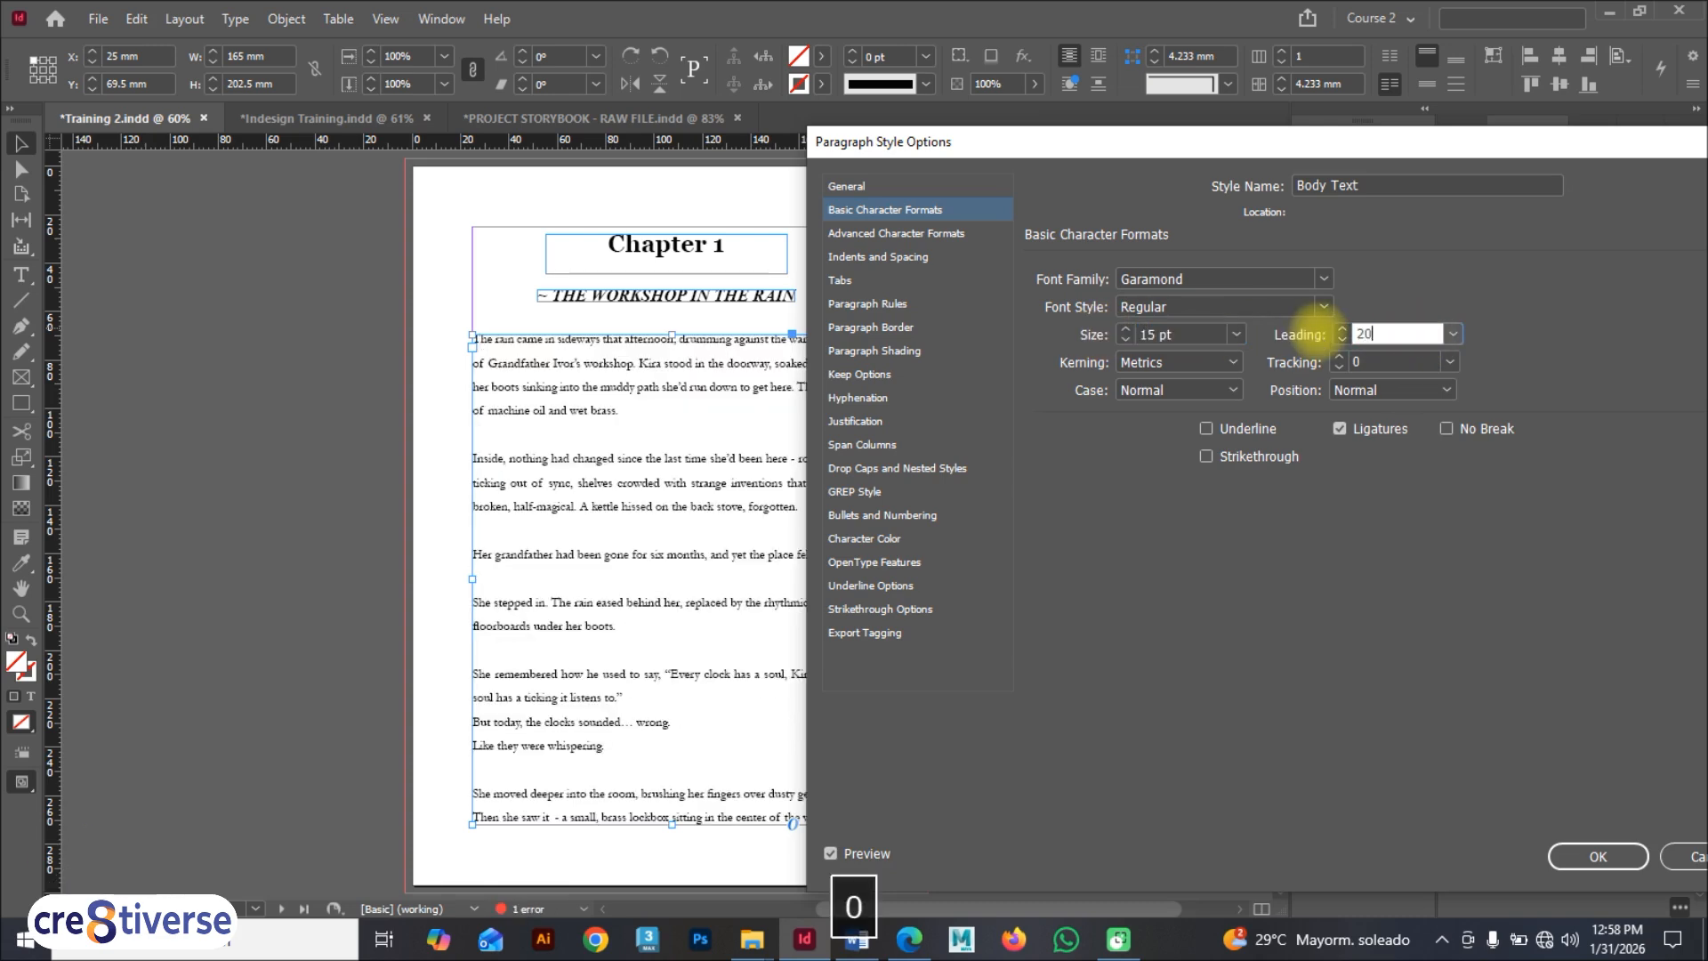
type("0")
key("Tab")
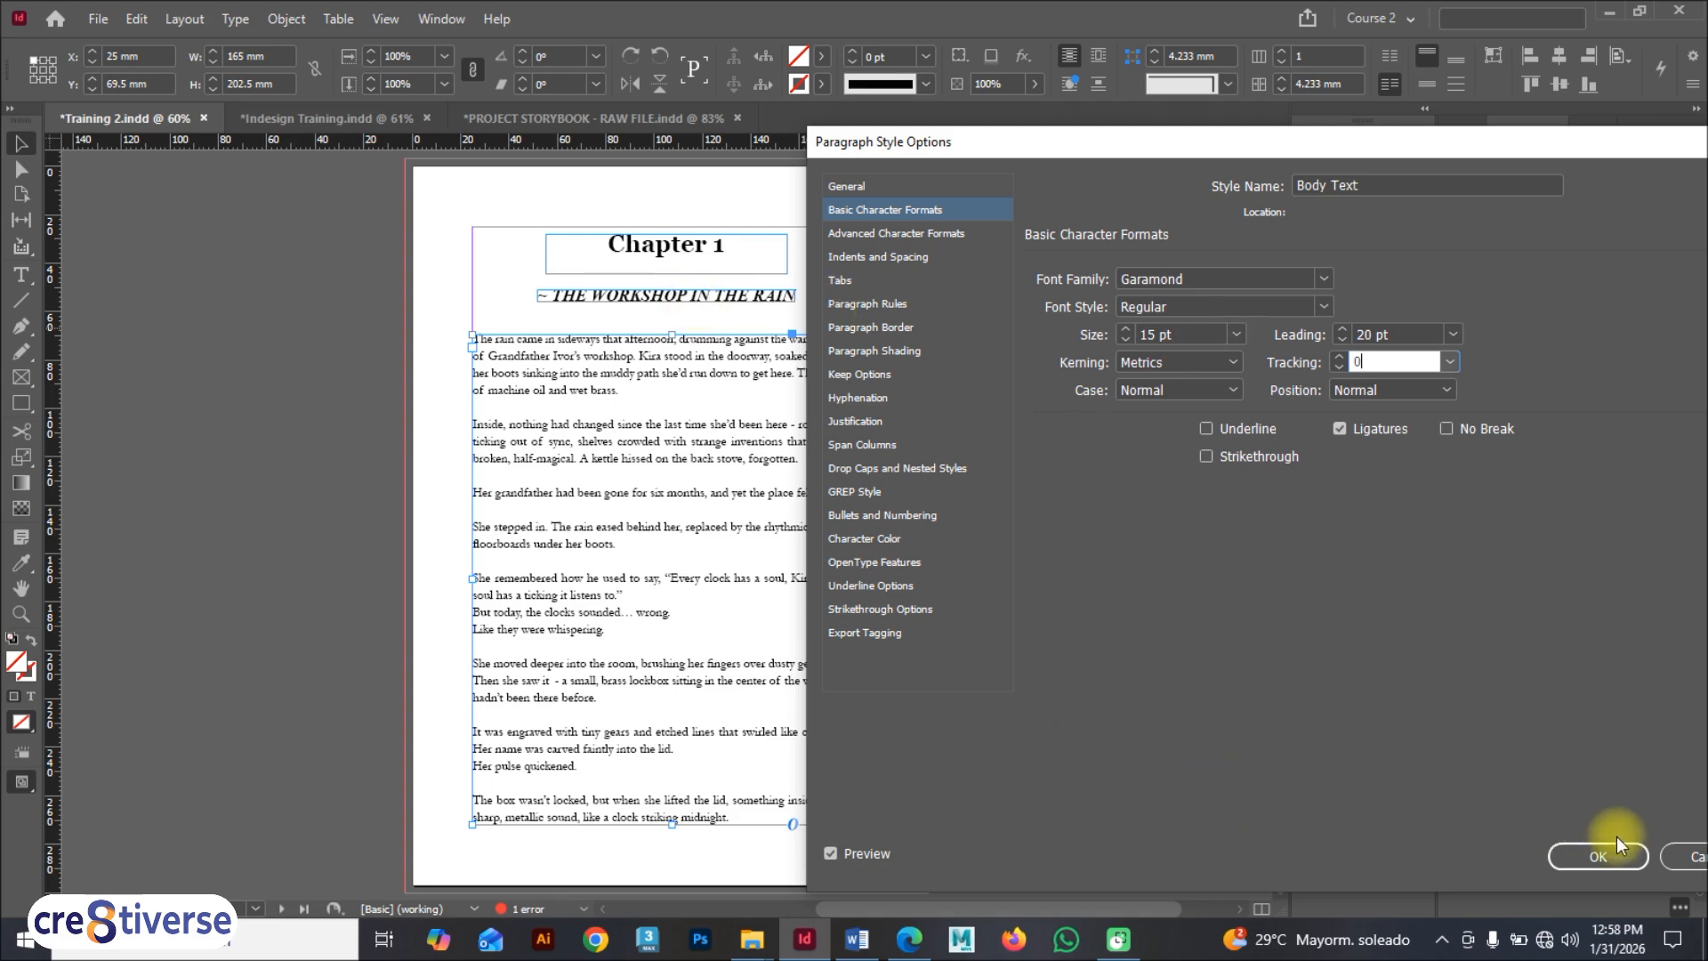
left_click(1599, 855)
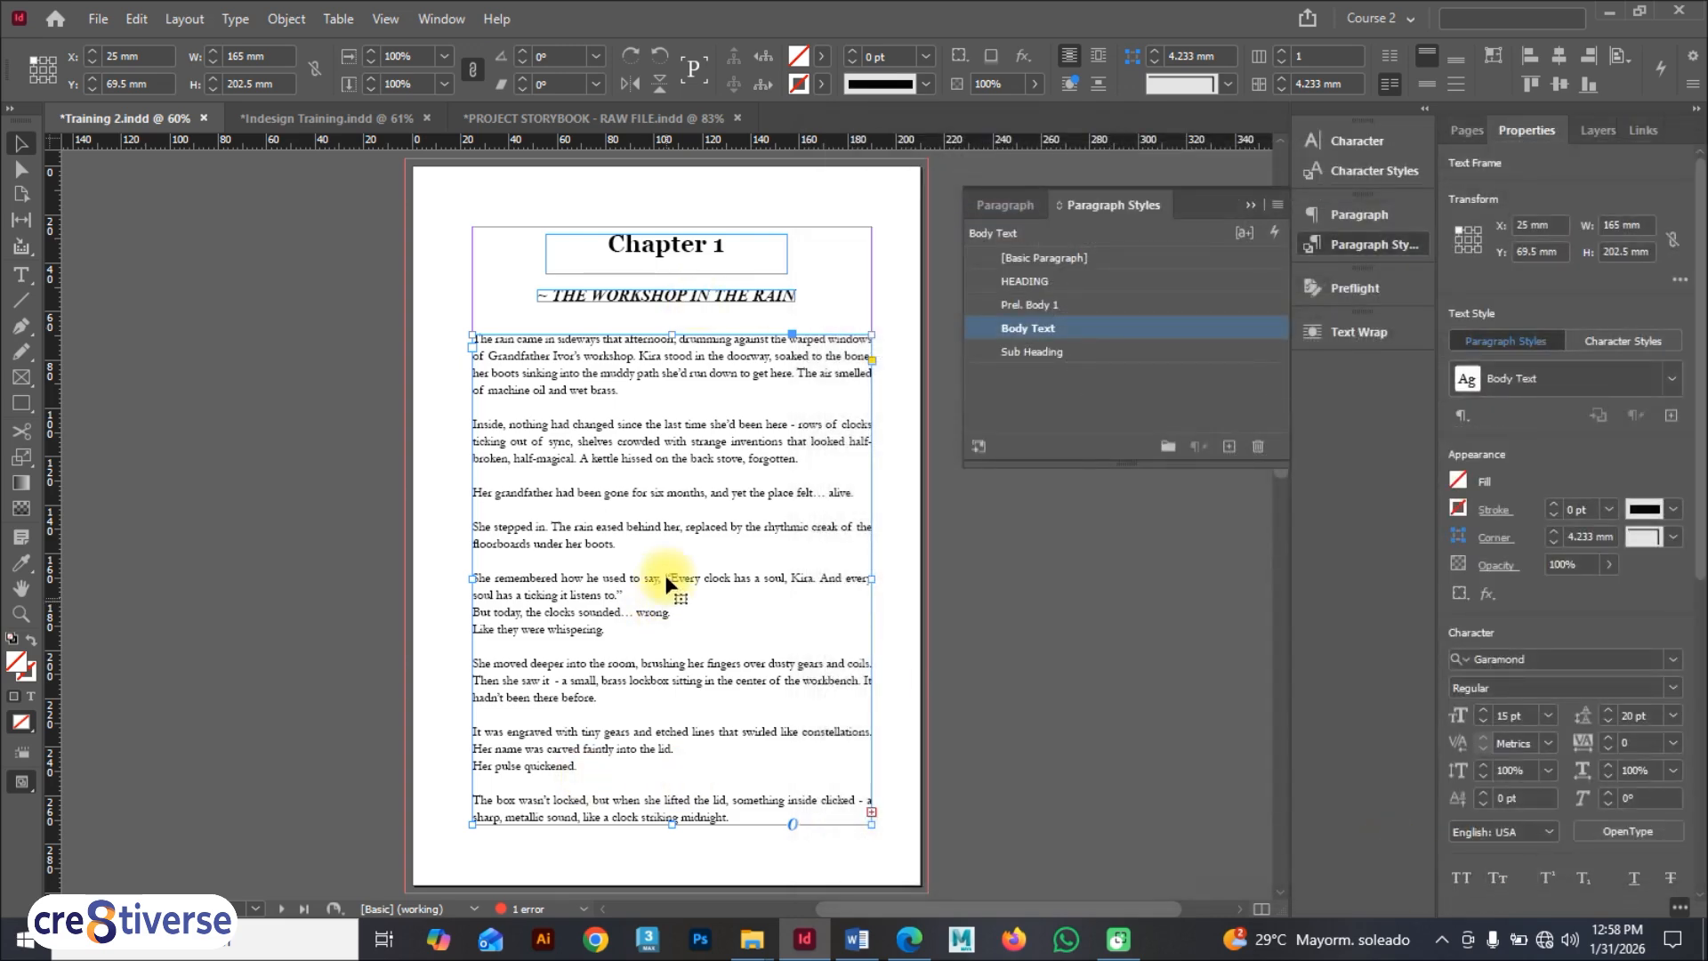
Step: Deselect the body frame and preview the styled chapter page in presentation mode
left_click(419, 302)
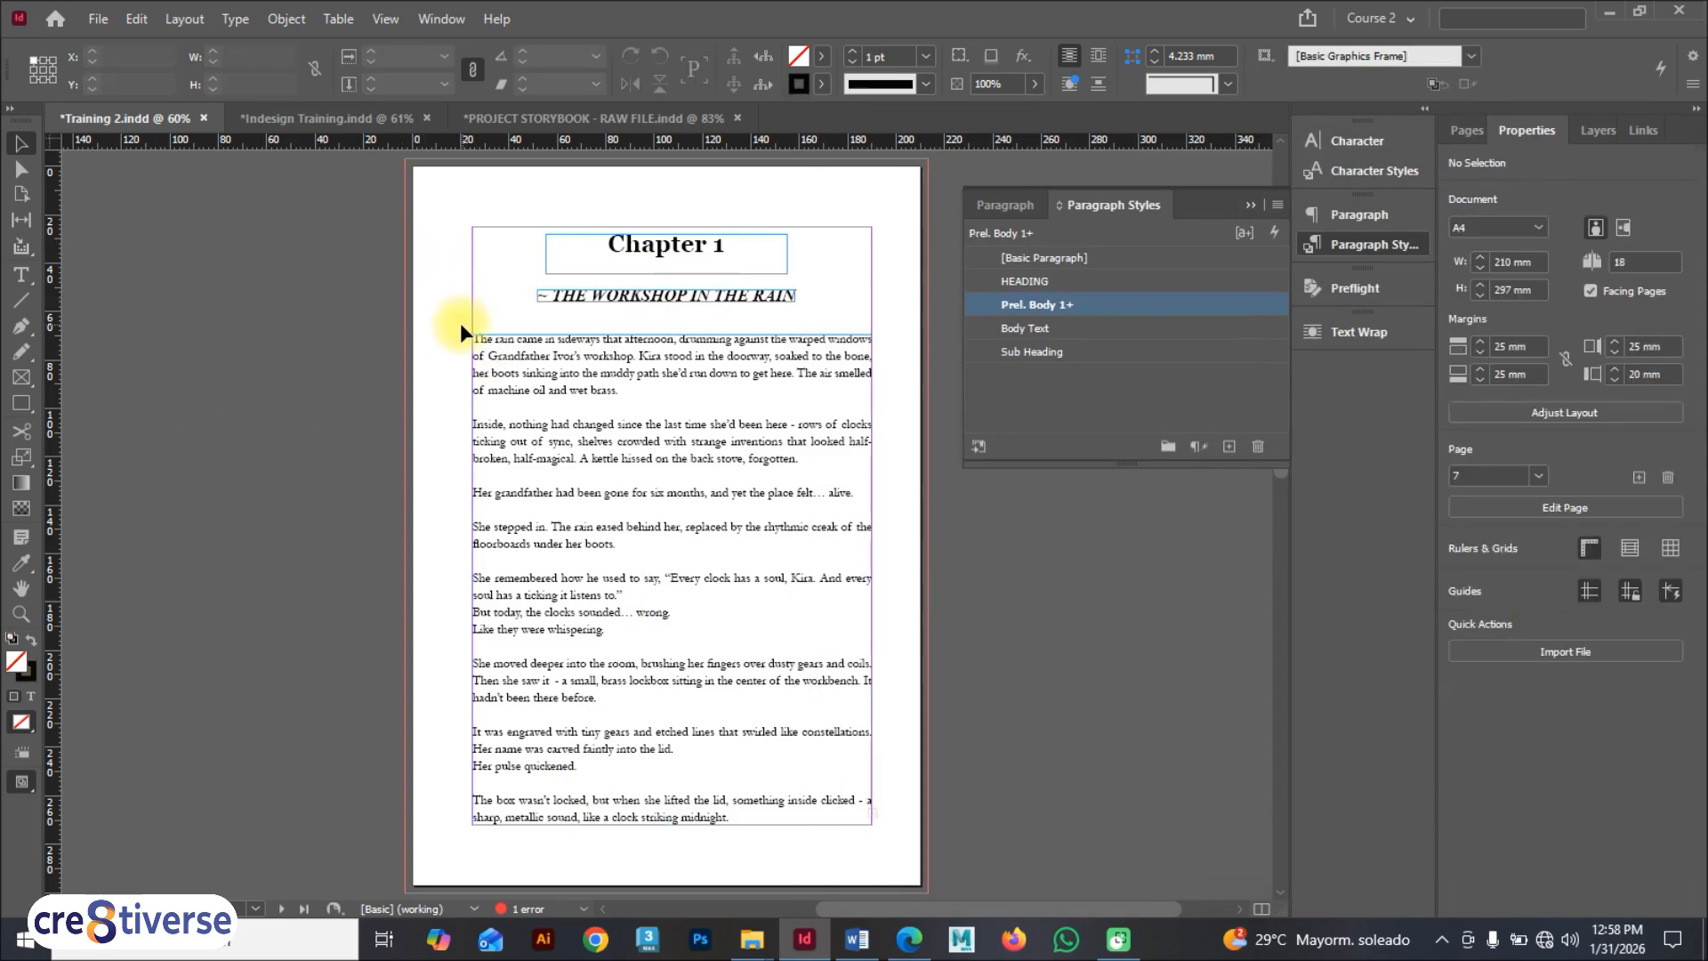
key("shift+w")
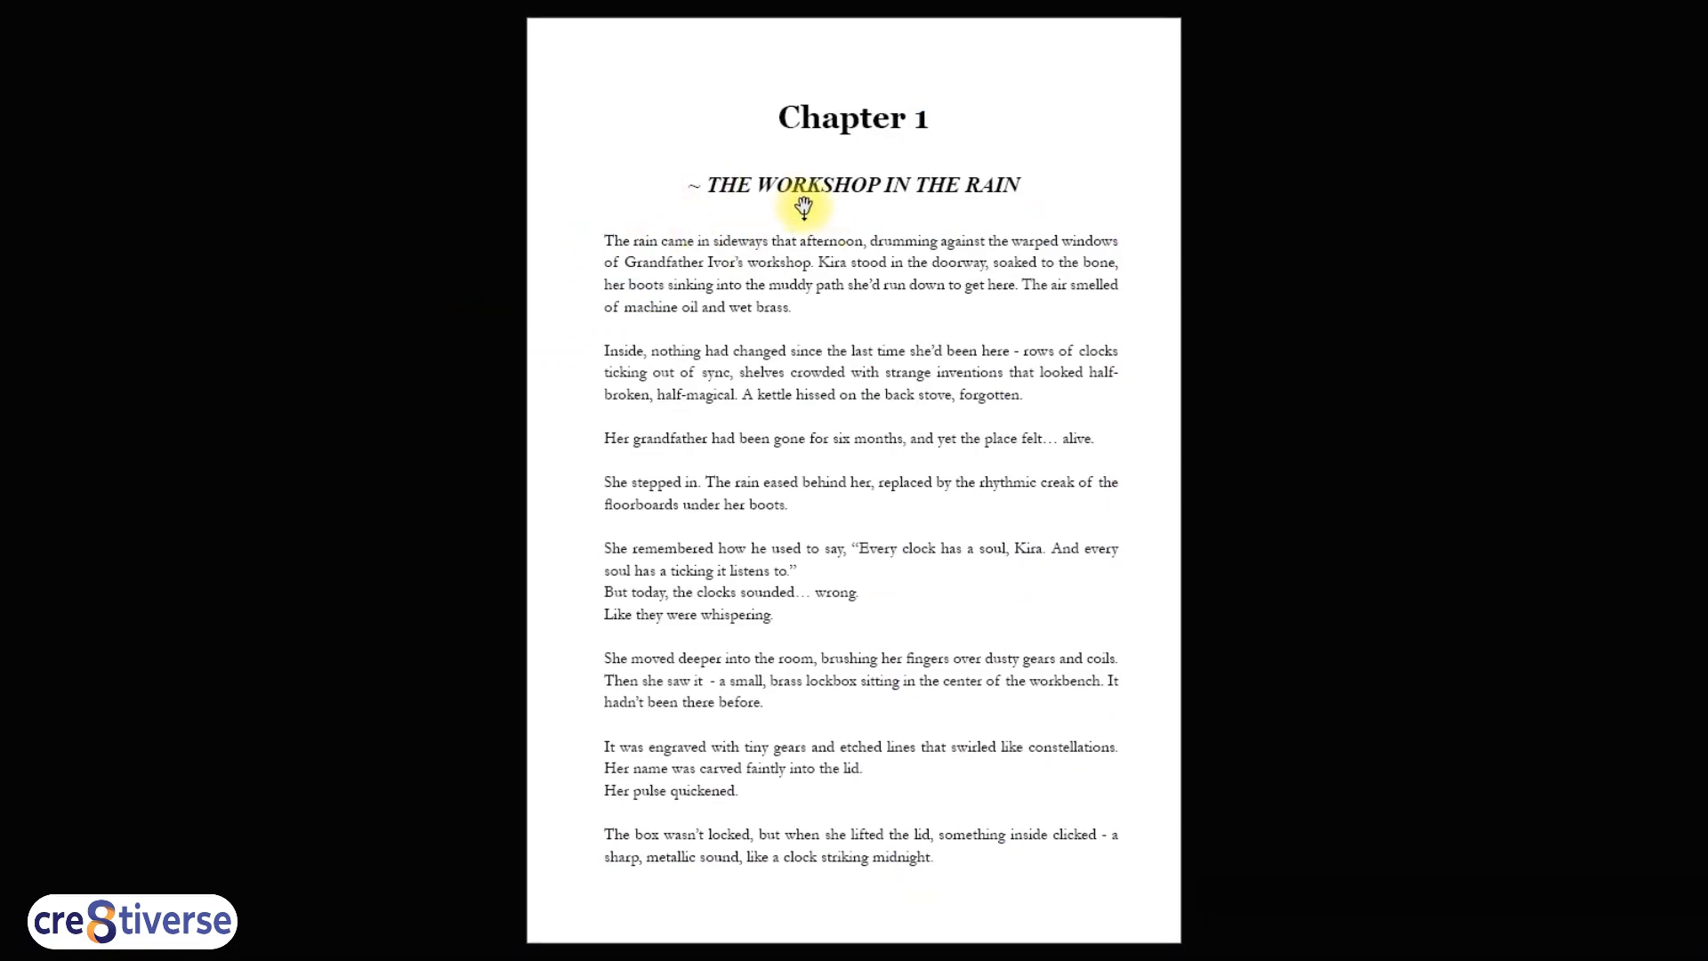
Step: Thread the chapter's overset body text into a new 165 mm wide frame on page 8, and fit the frame's height to its text
key("shift+w")
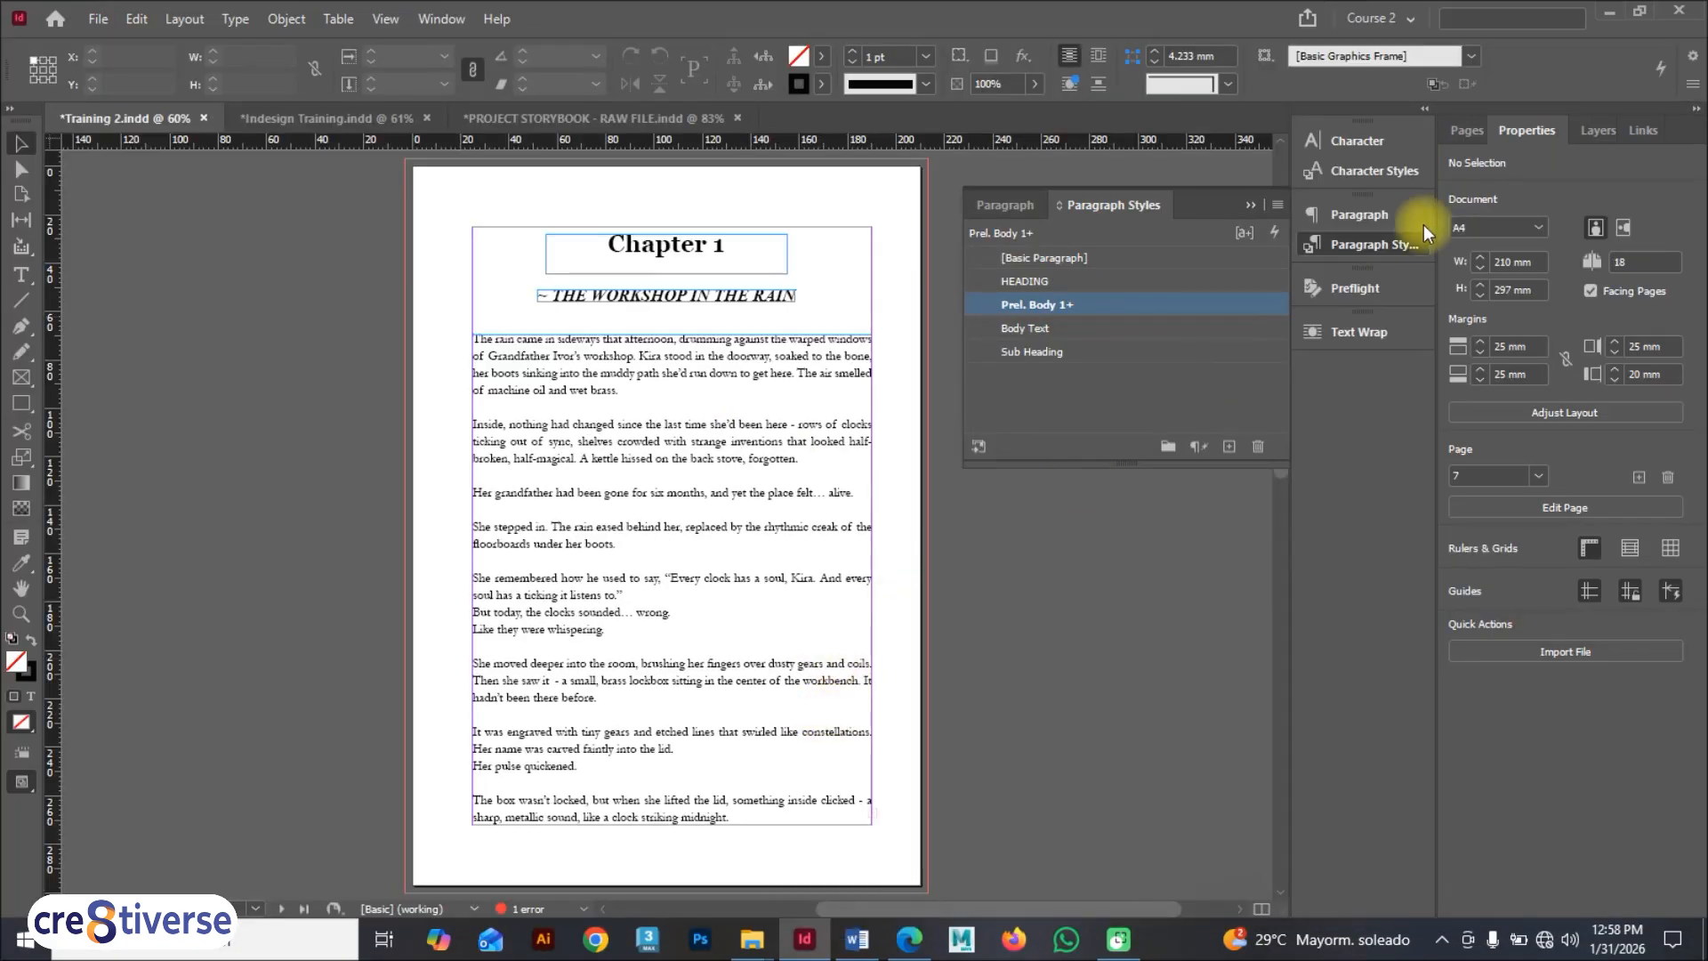
left_click(1251, 205)
left_click(676, 623)
scroll(512, 389, "down", 3)
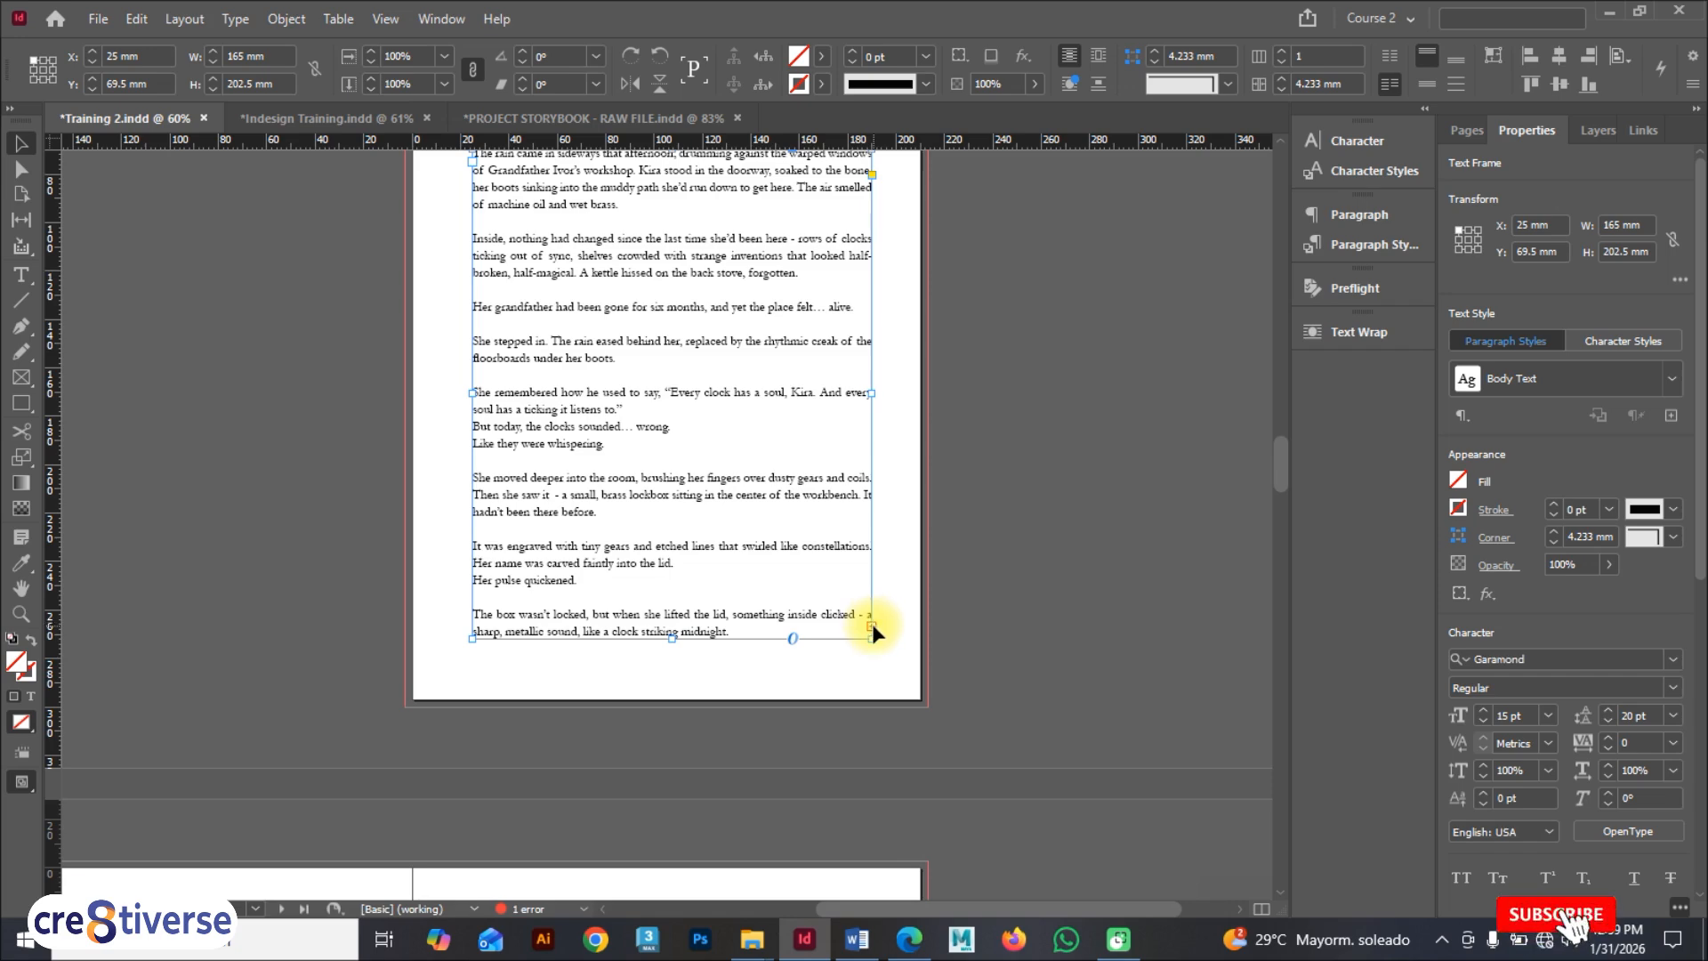
left_click(872, 626)
scroll(855, 905, "left", 8)
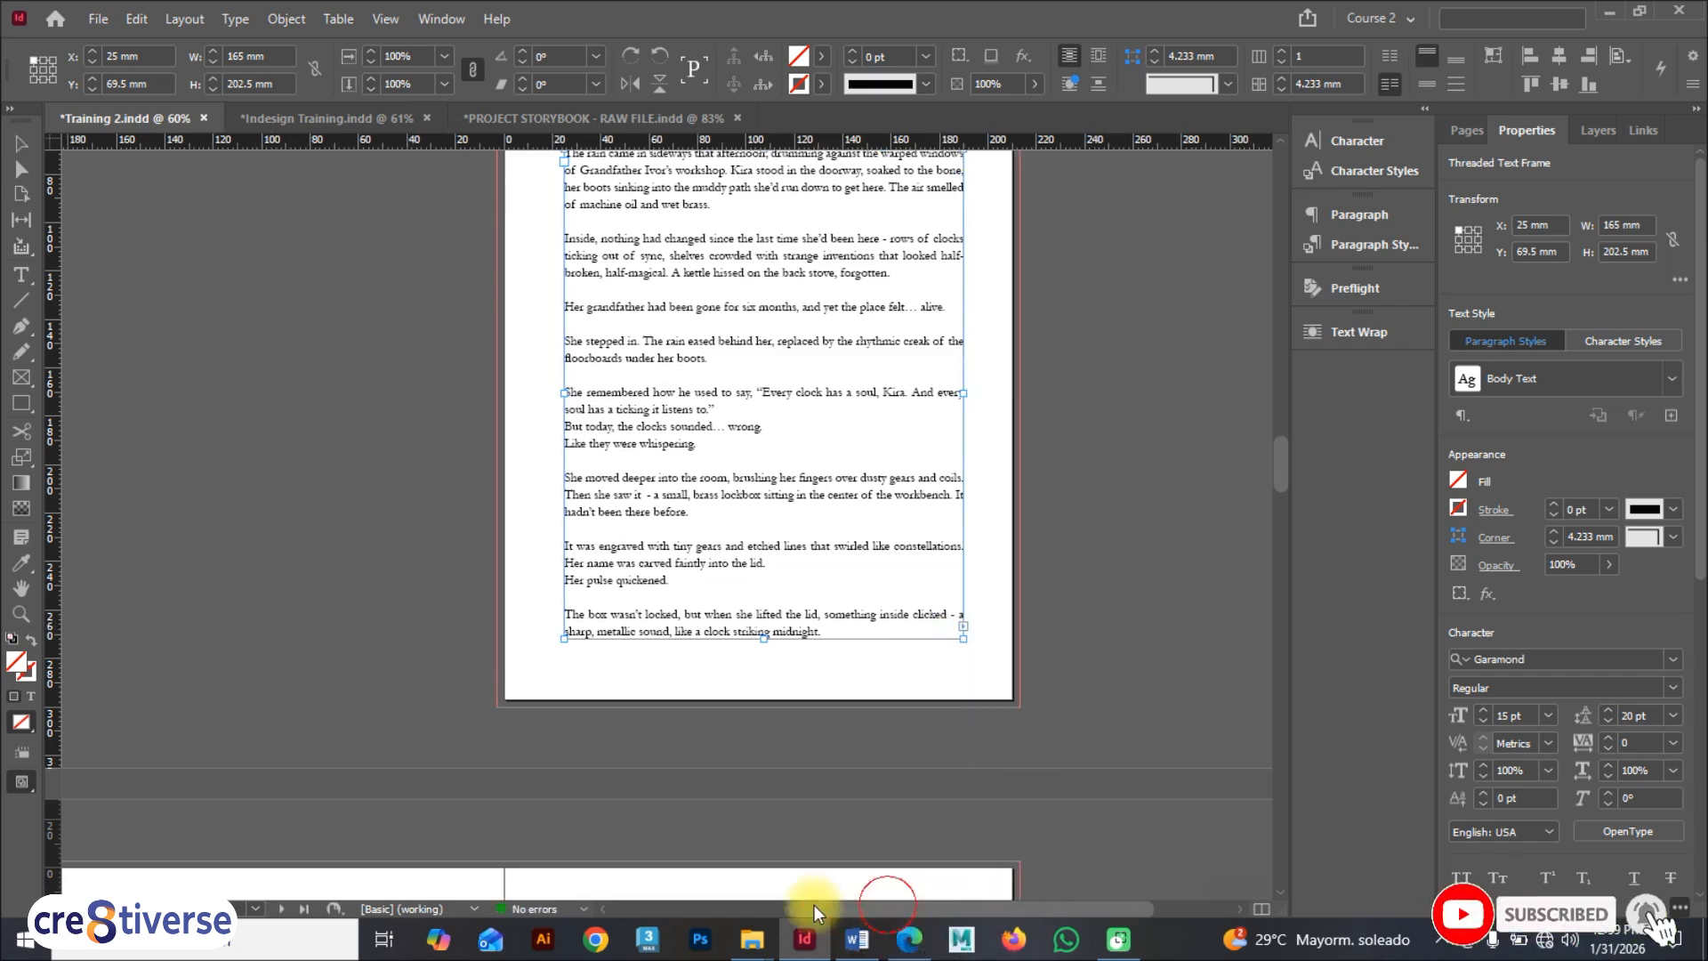
scroll(747, 765, "down", 6)
scroll(742, 714, "down", 5)
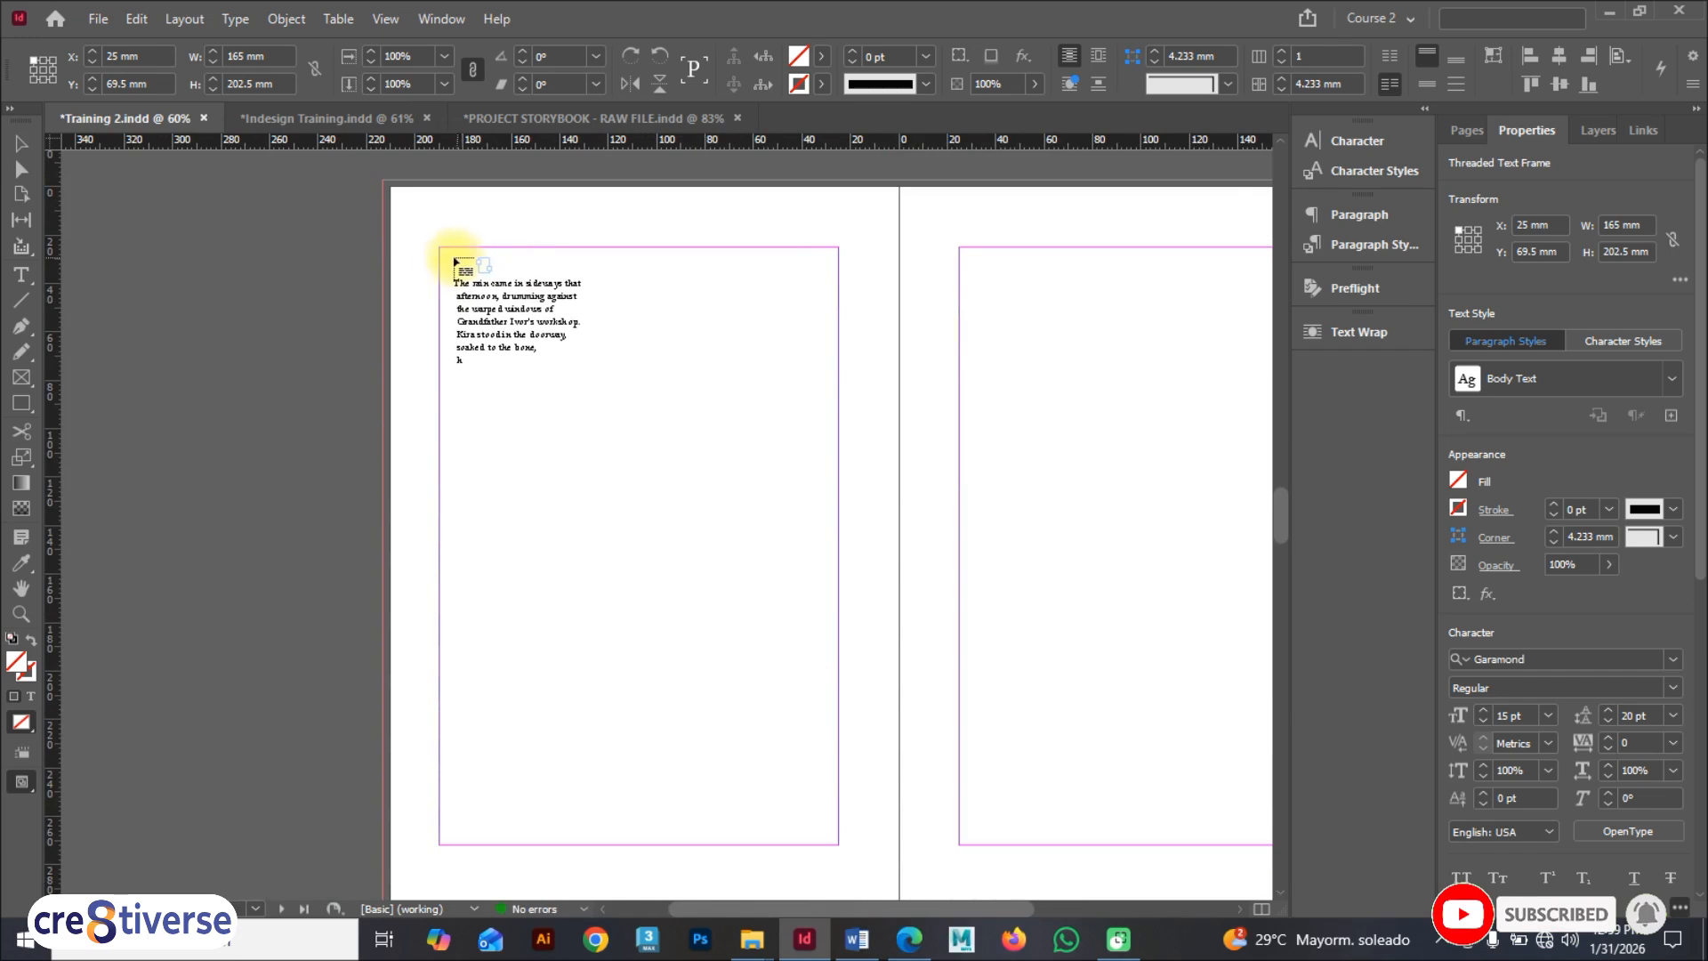
left_click_drag(442, 252, 838, 606)
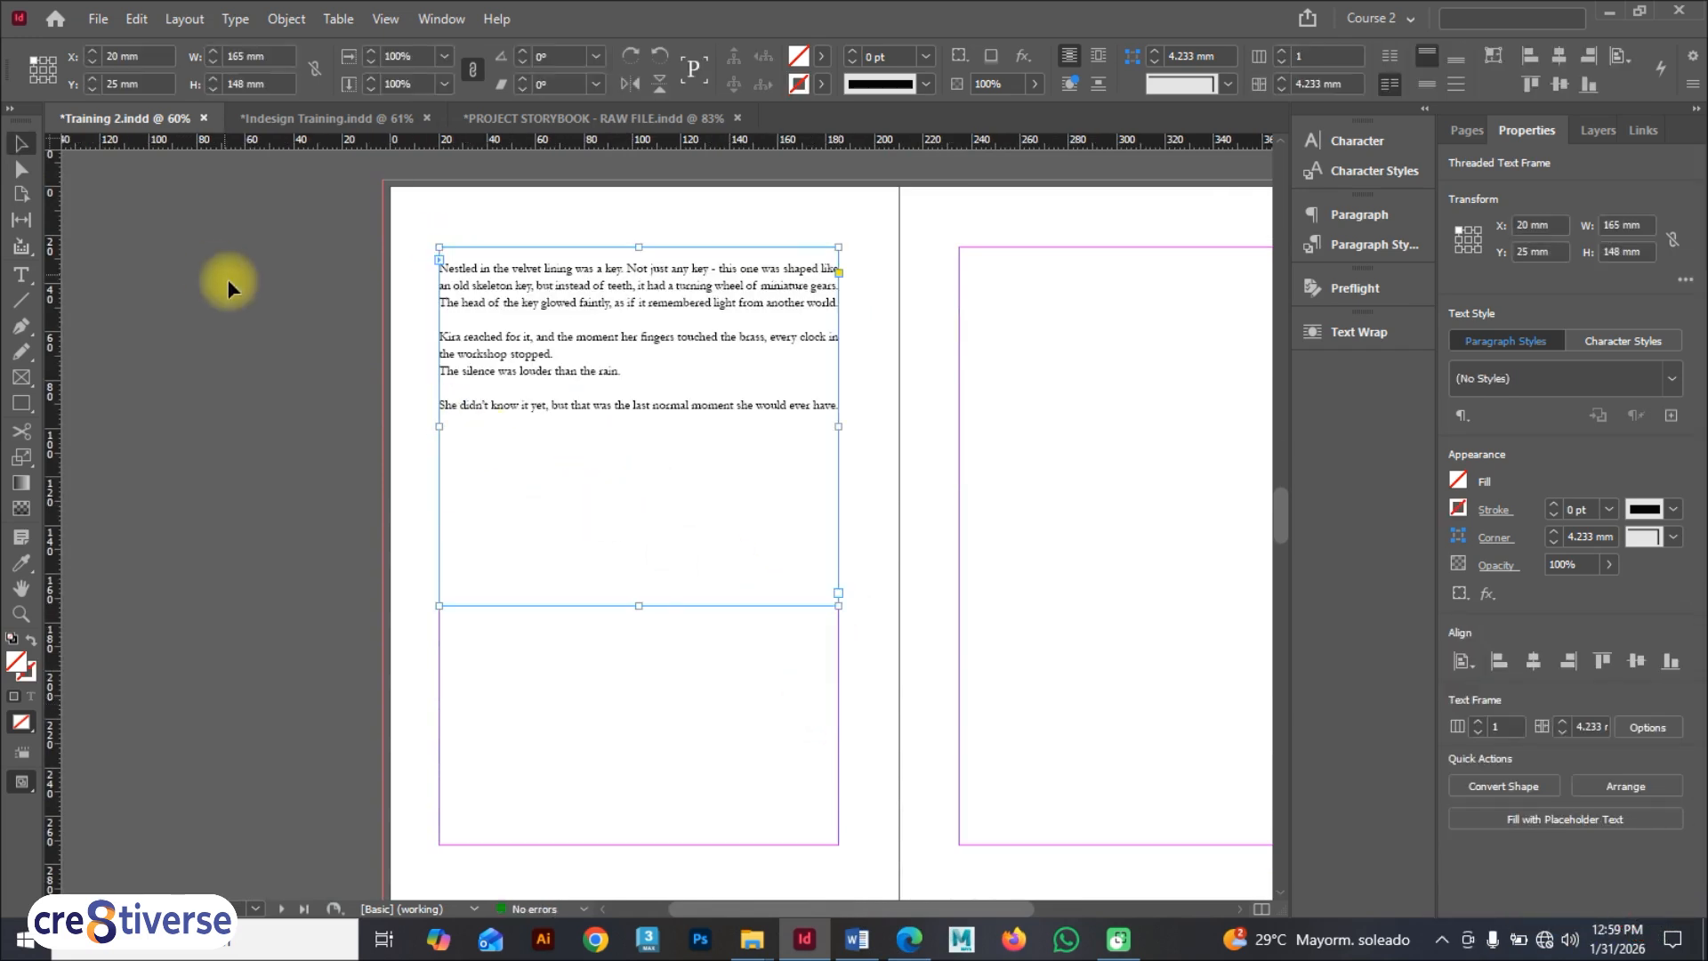
double_click(640, 606)
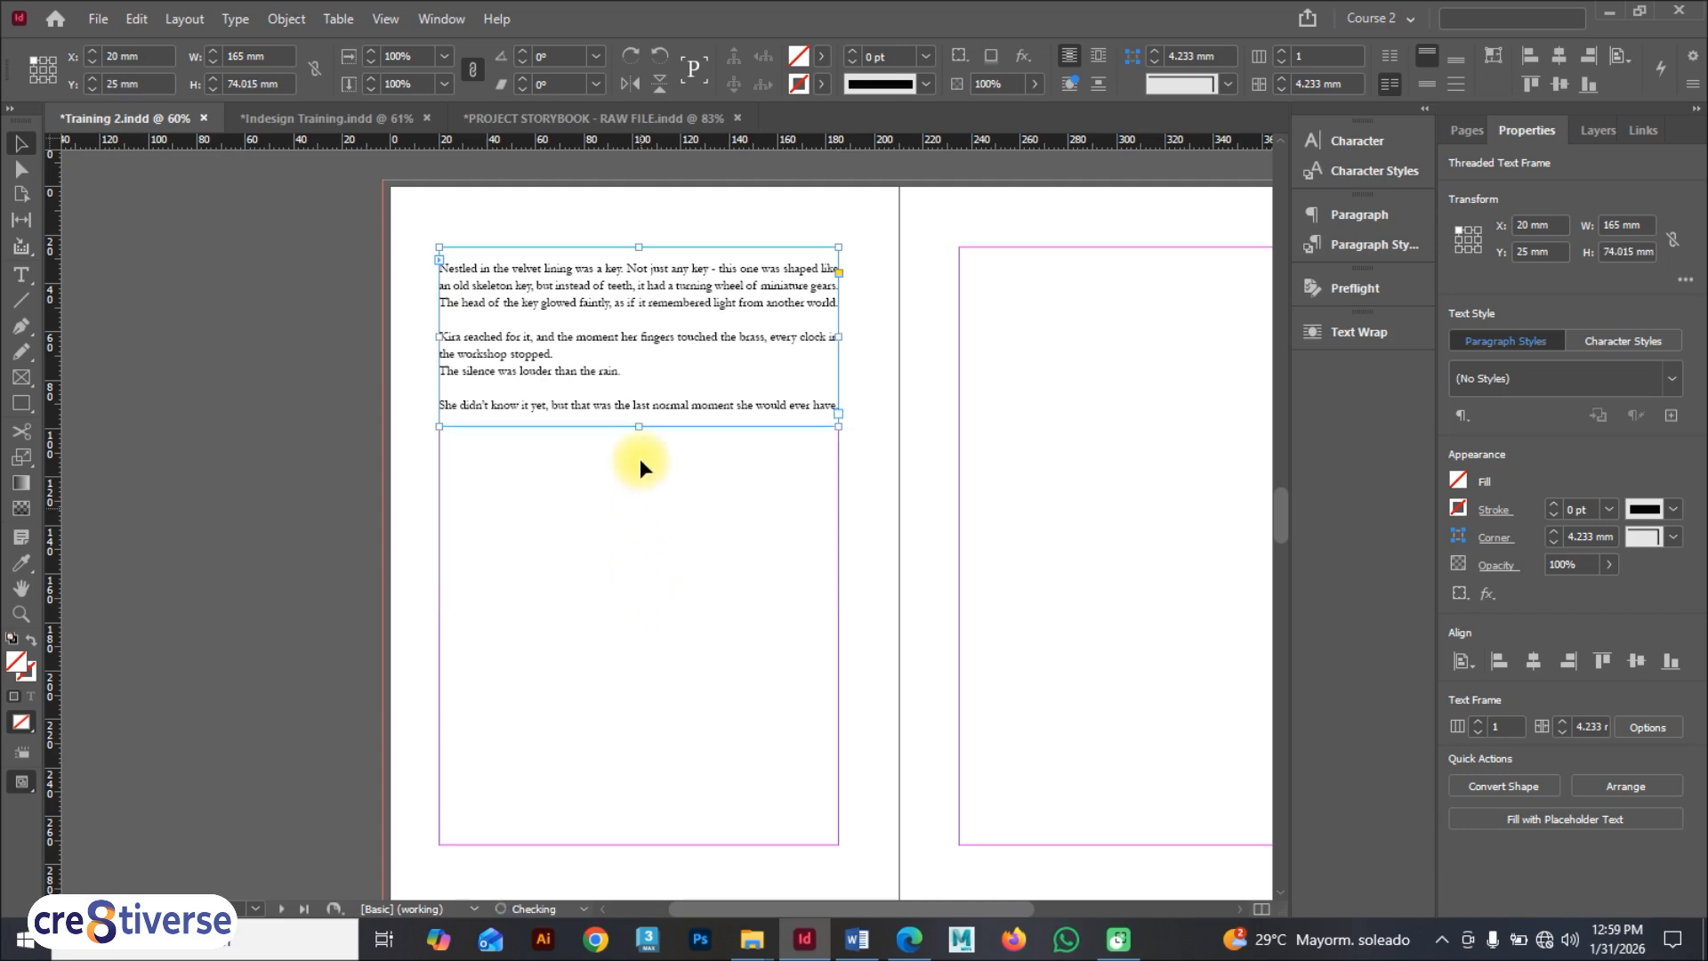
Step: Try deleting the page 7 paragraphs from "Inside, nothing had changed" to "Like they were whispering" to check the threaded reflow, and undo the deletion
scroll(712, 457, "up", 3)
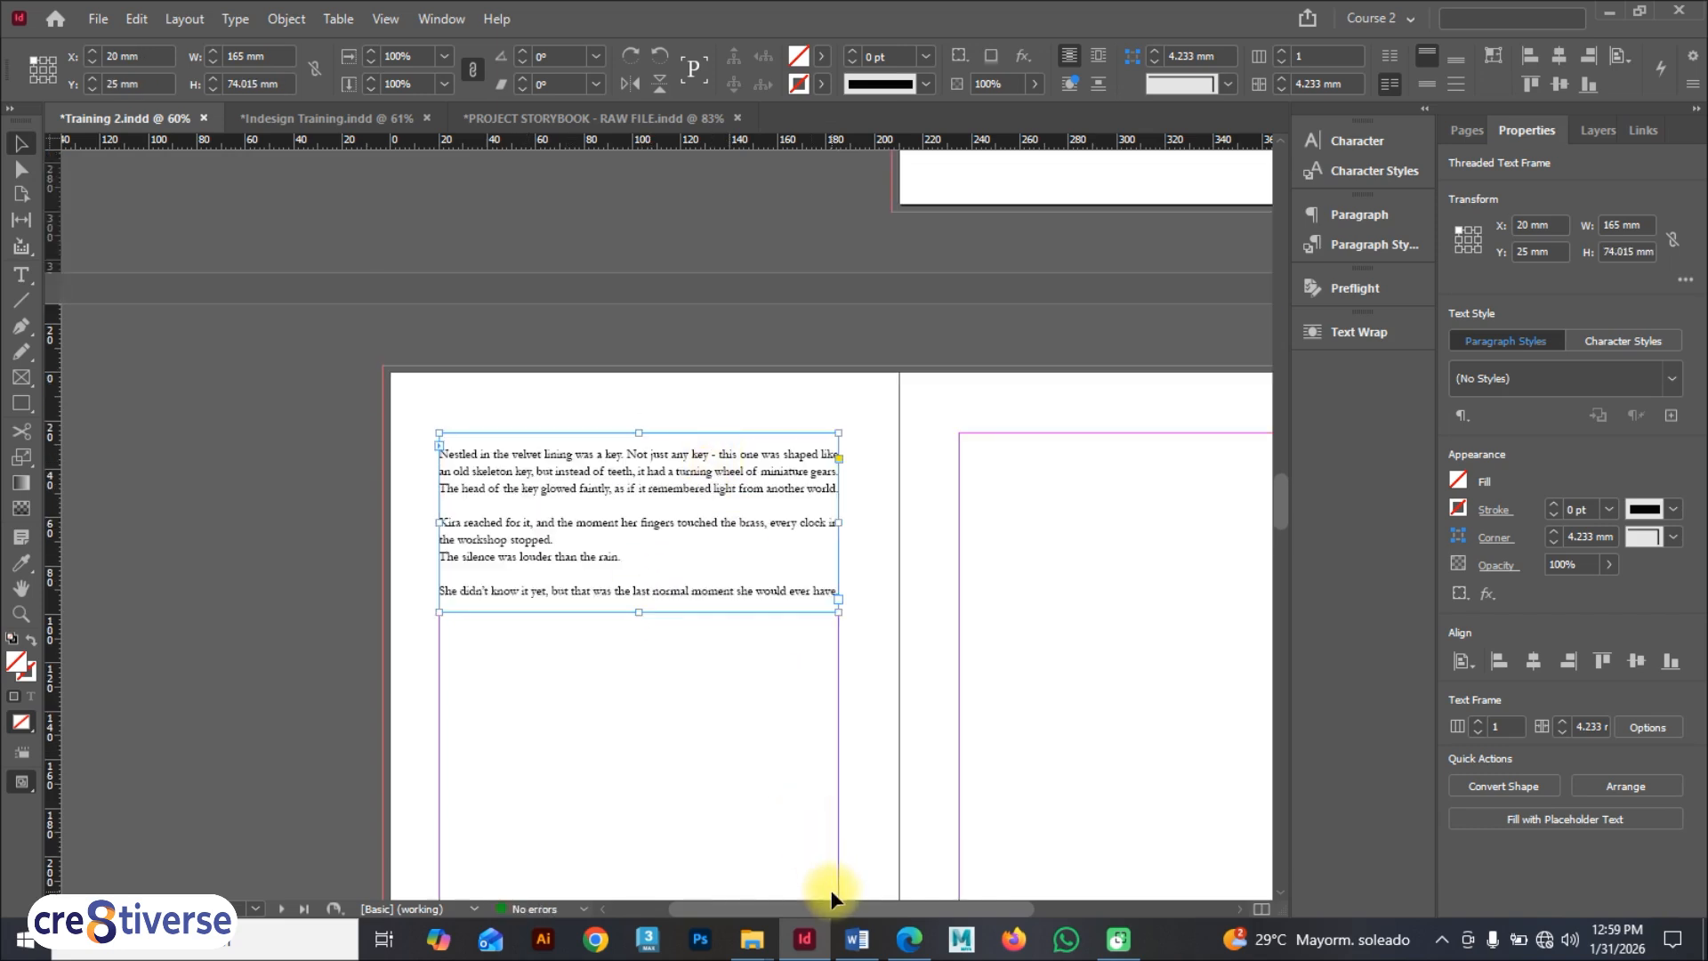
left_click_drag(831, 904, 943, 904)
scroll(809, 462, "up", 7)
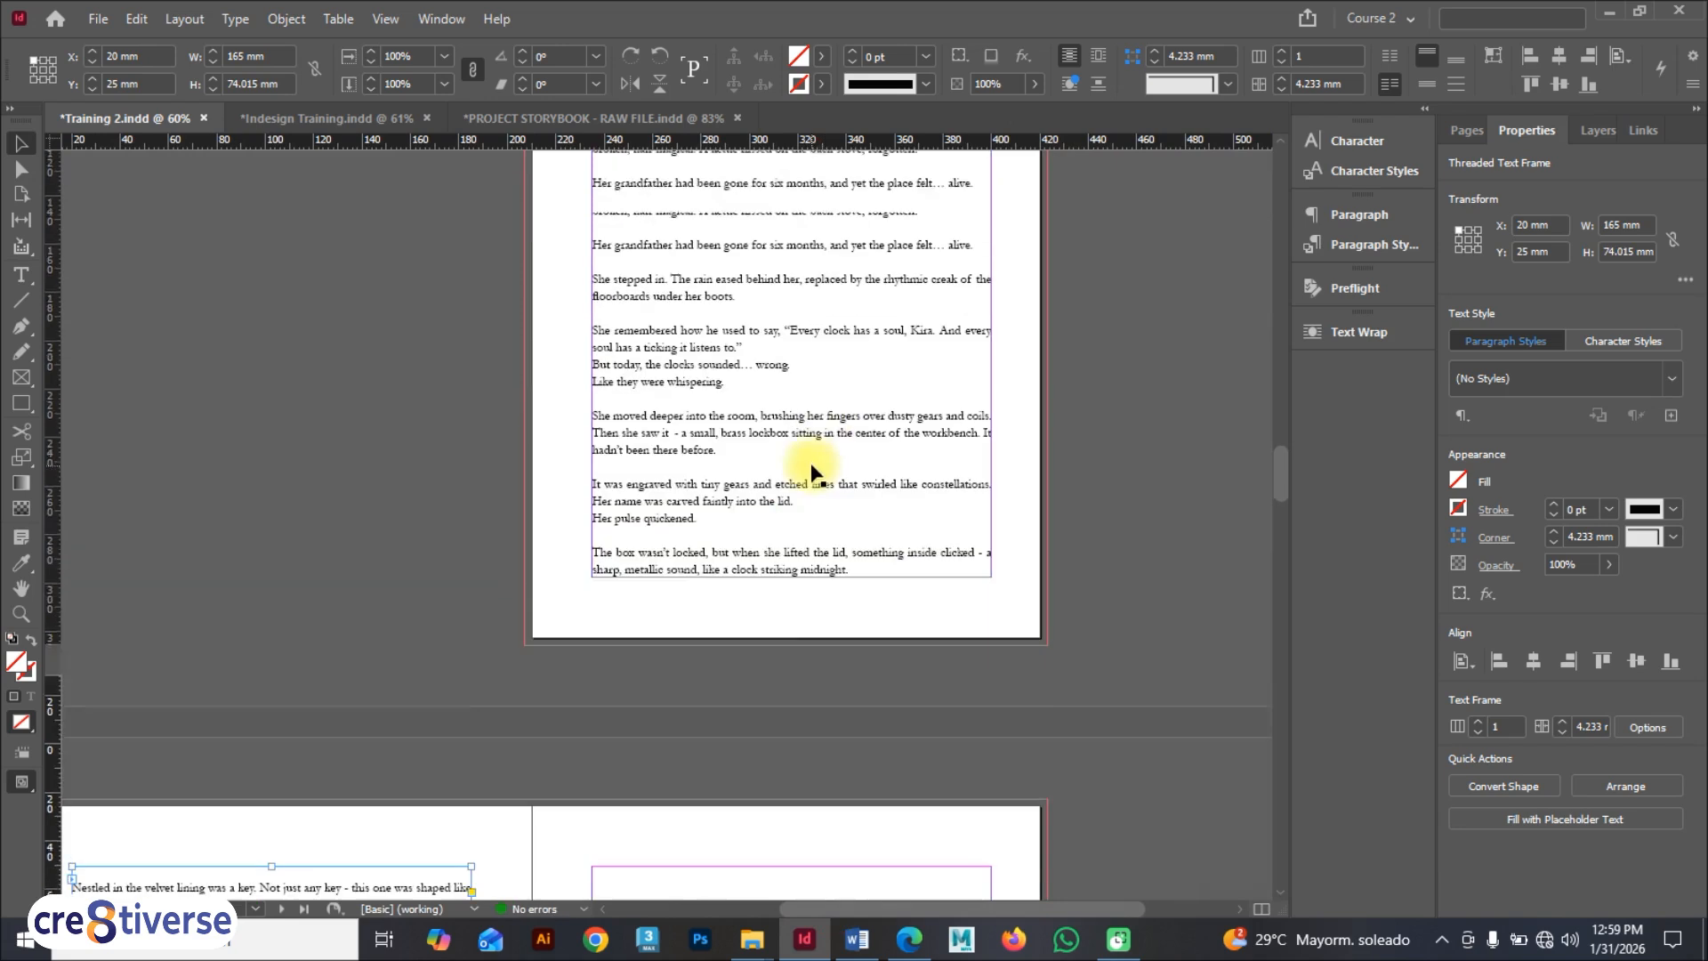
double_click(750, 384)
left_click_drag(751, 385, 572, 171)
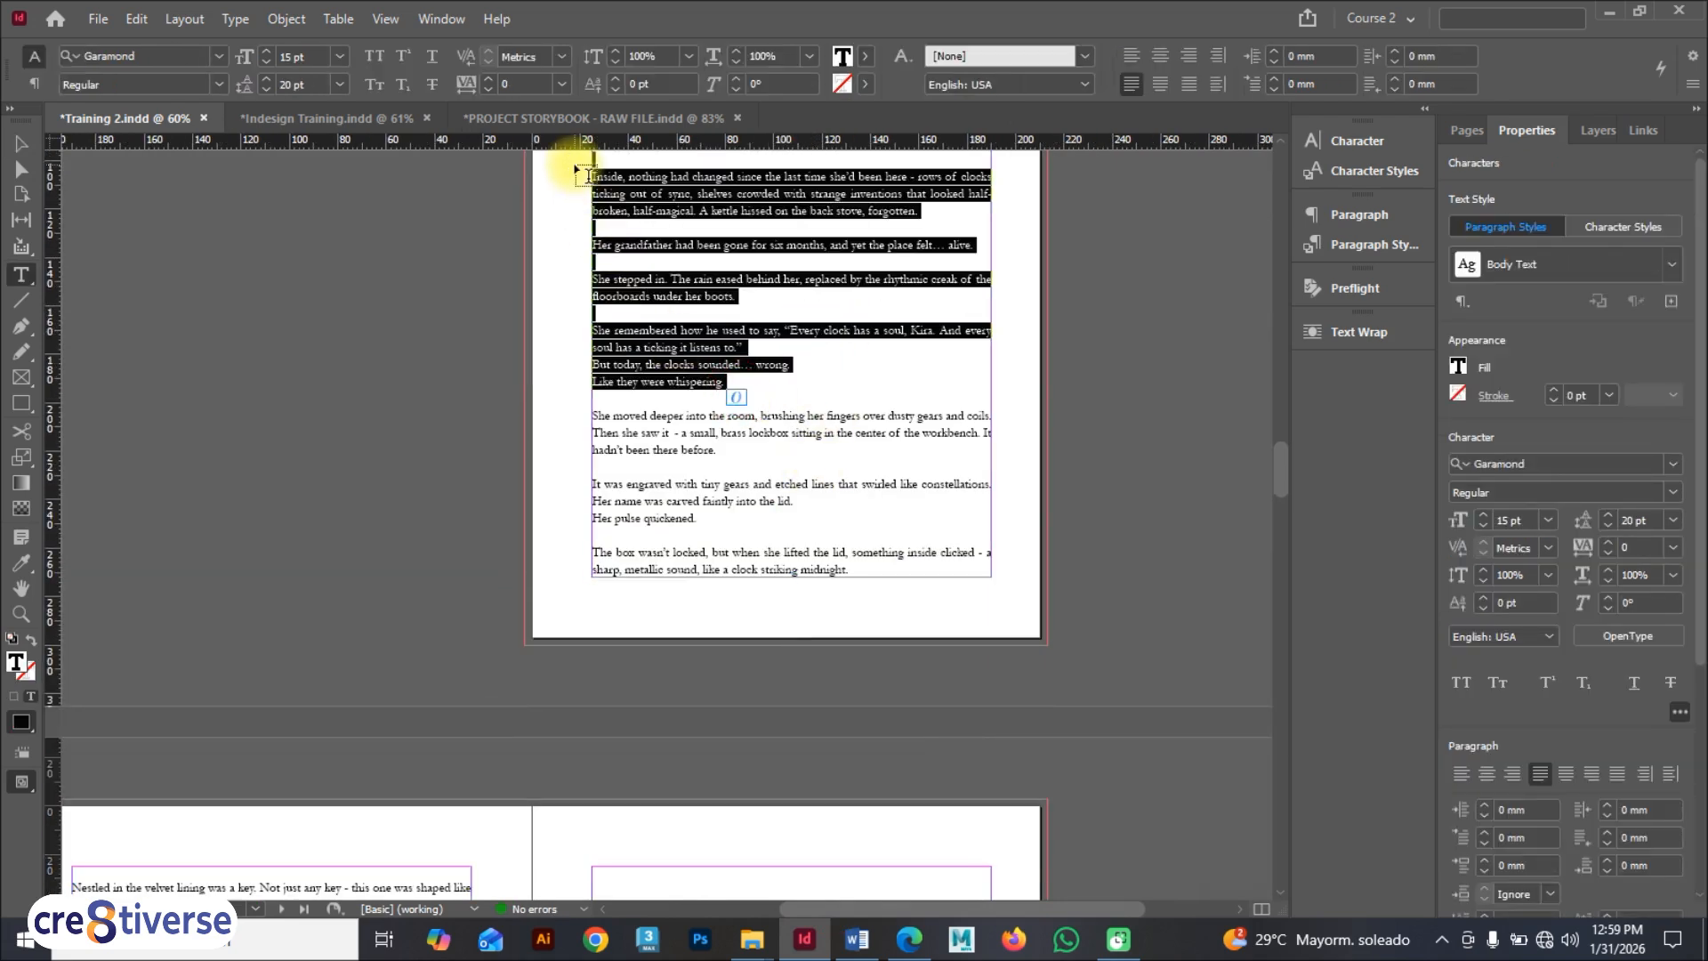
key("BackSpace")
scroll(267, 632, "down", 4)
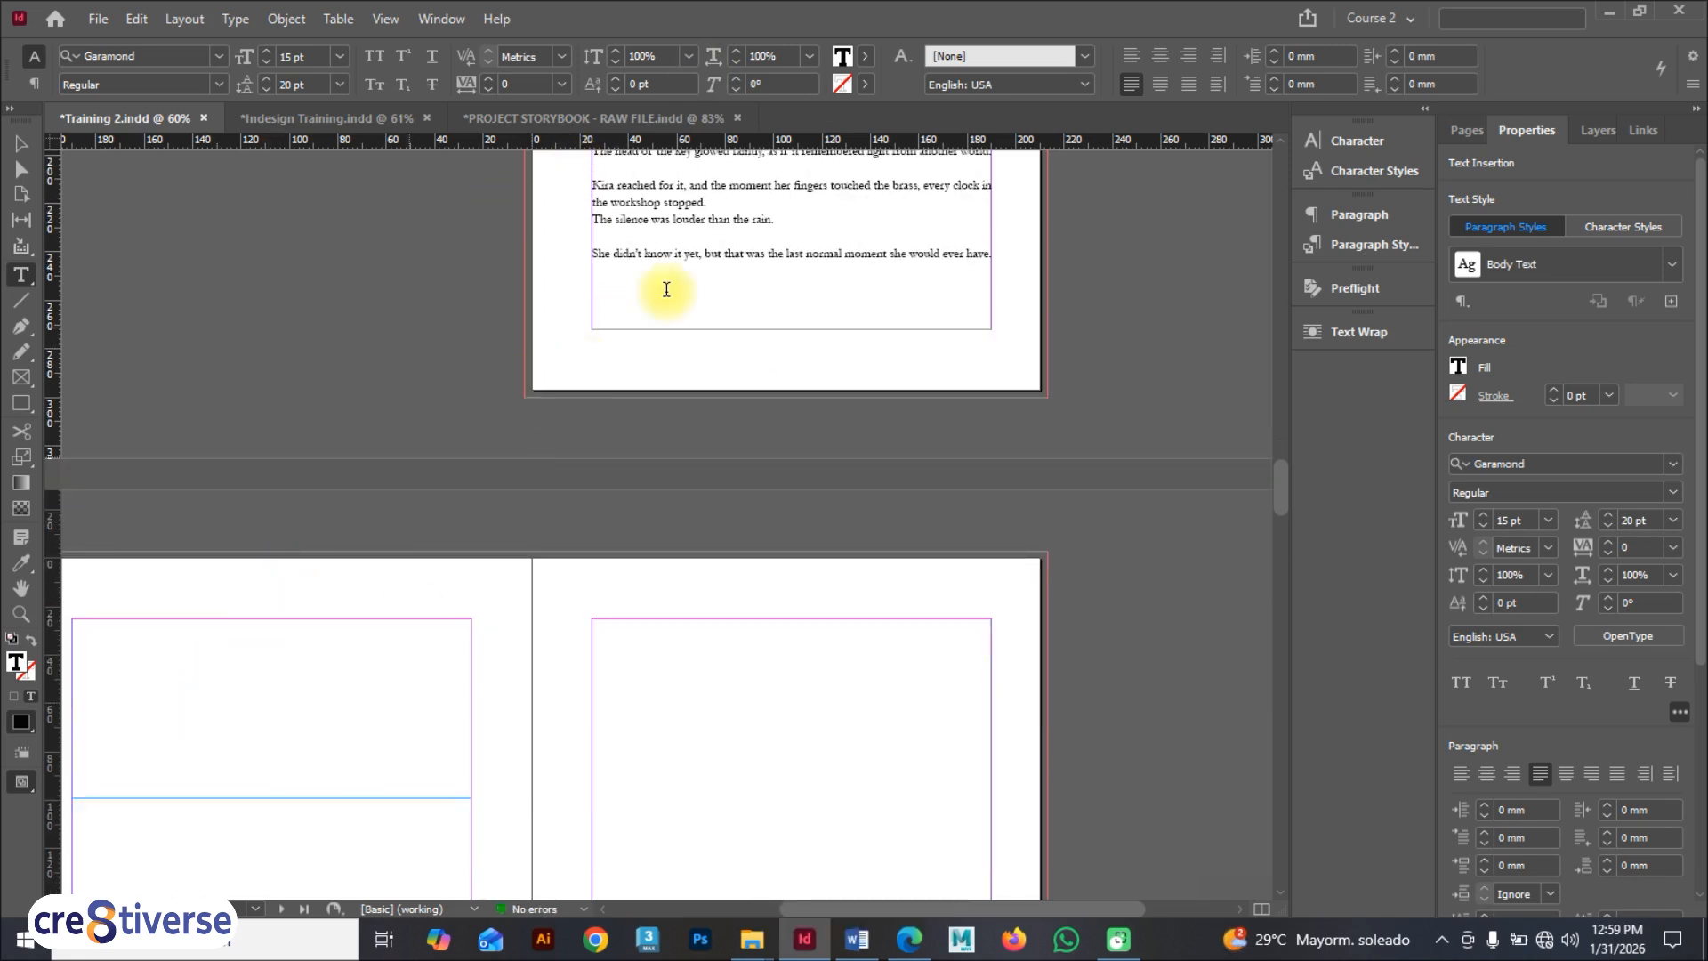
scroll(710, 229, "up", 1)
scroll(738, 321, "up", 2)
key("ctrl+z")
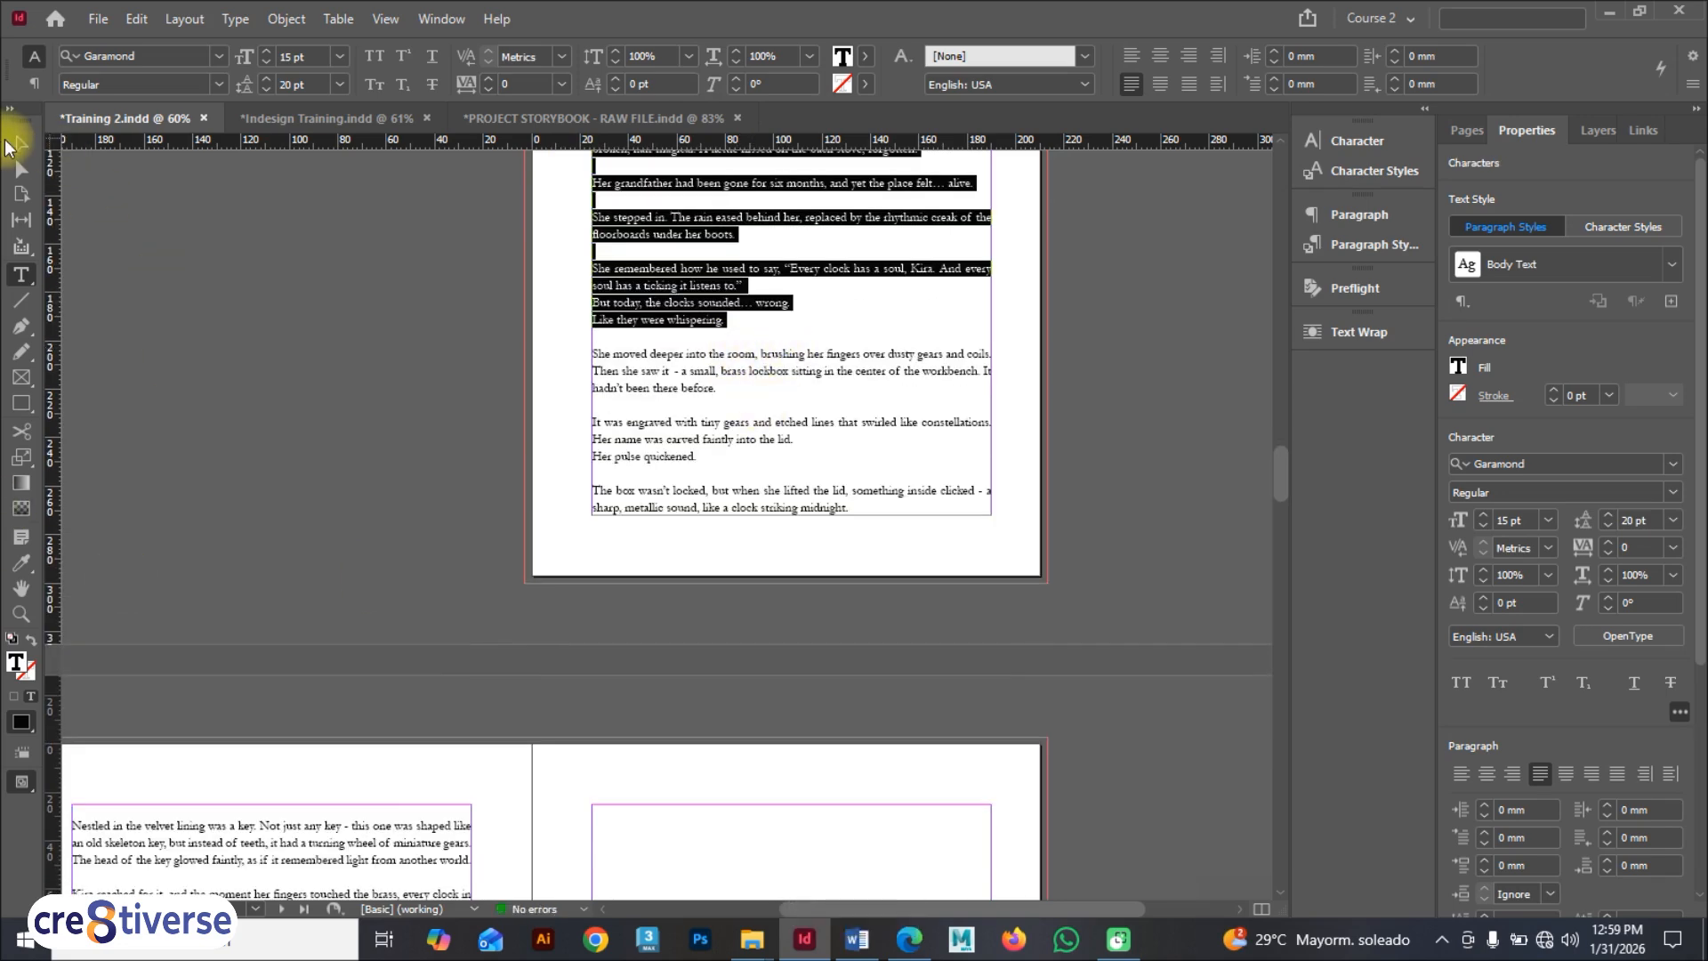
Step: Deselect everything and preview the chapter's opening page and its continuation page in presentation mode
left_click(18, 144)
scroll(492, 489, "down", 4)
scroll(488, 482, "up", 5)
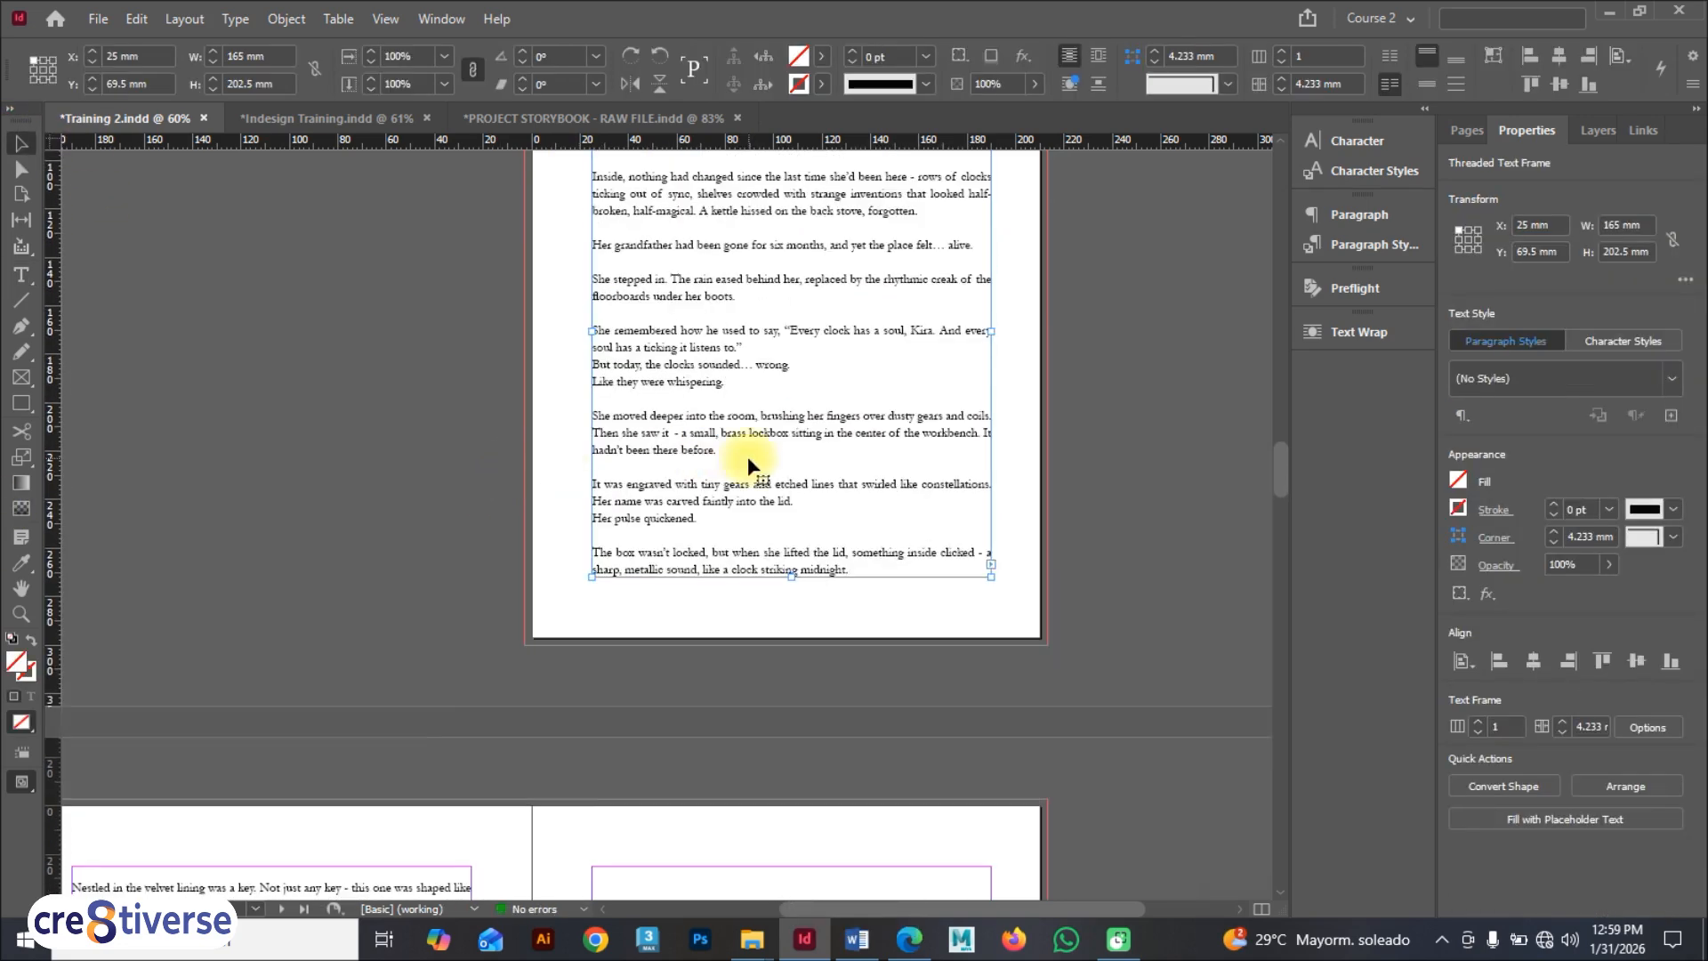
scroll(748, 457, "up", 6)
left_click(648, 331)
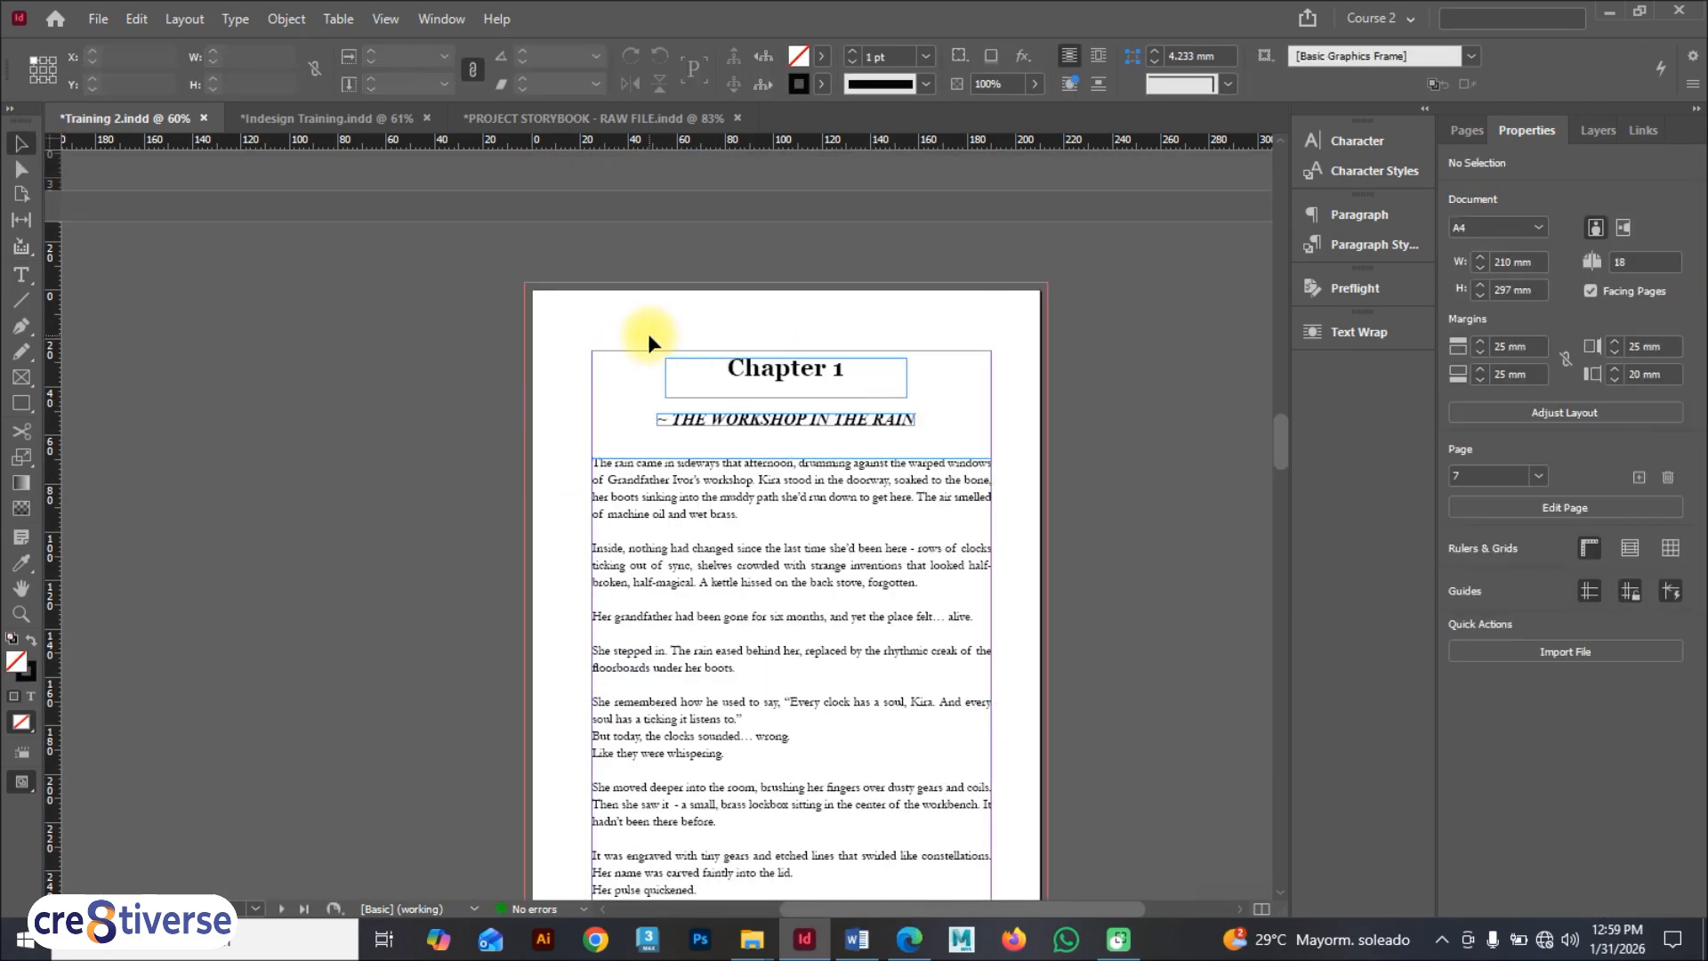
key("shift+w")
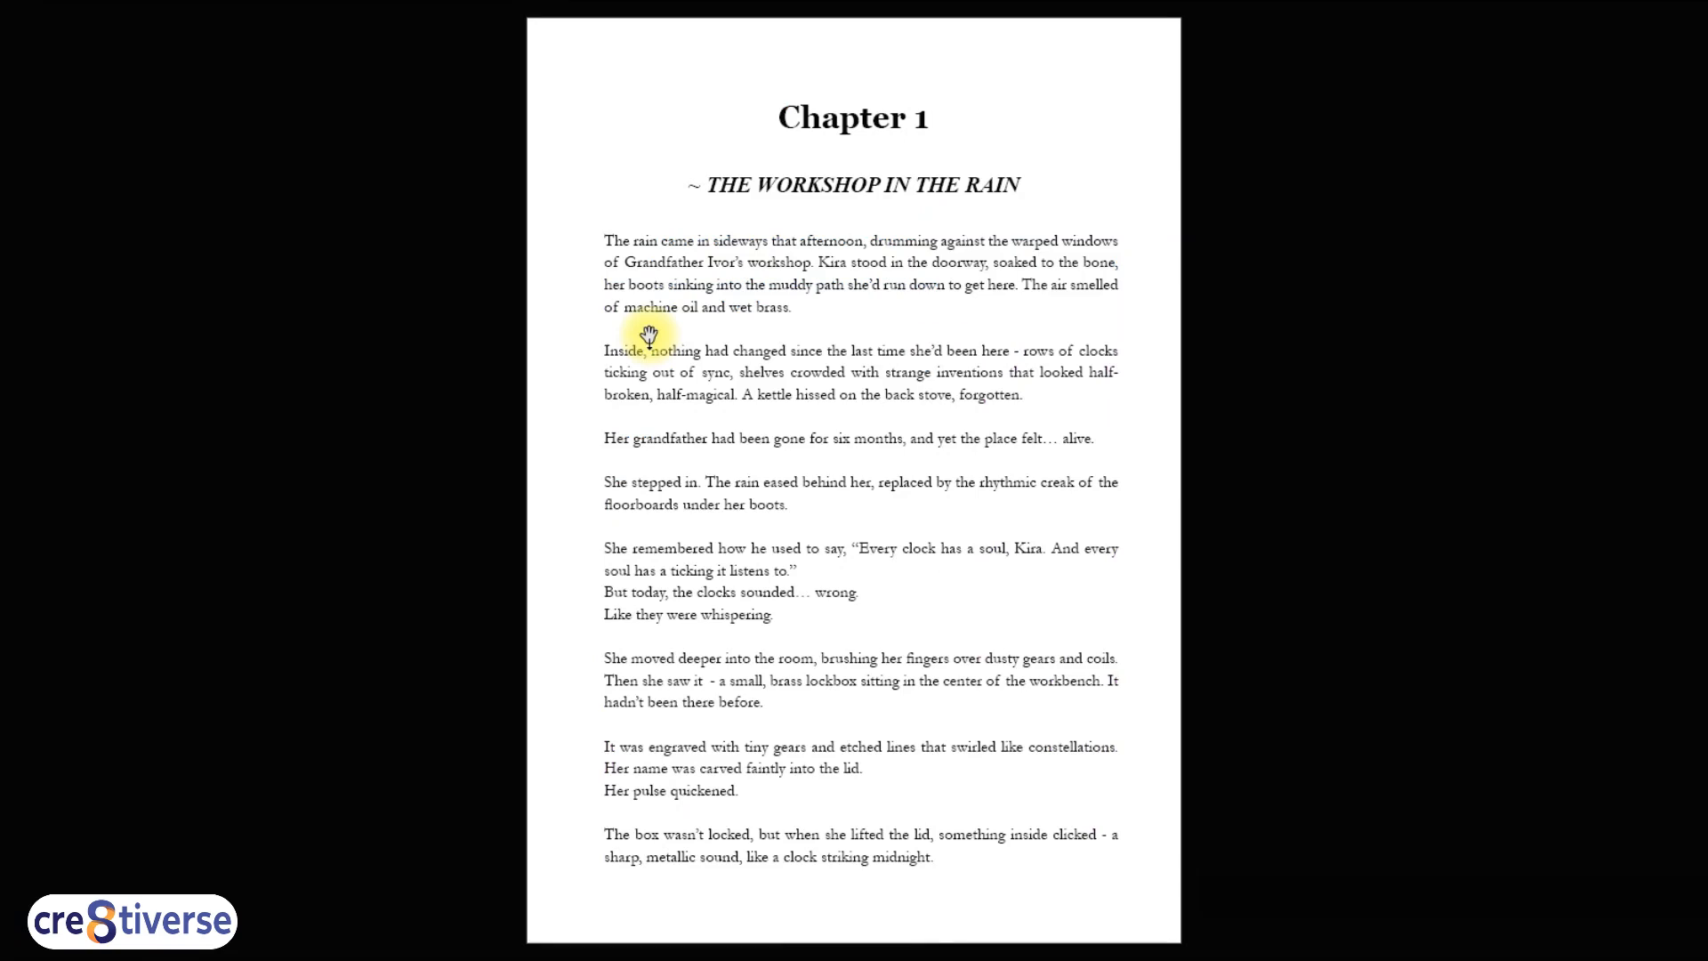
key("Page_Down")
key("shift+w")
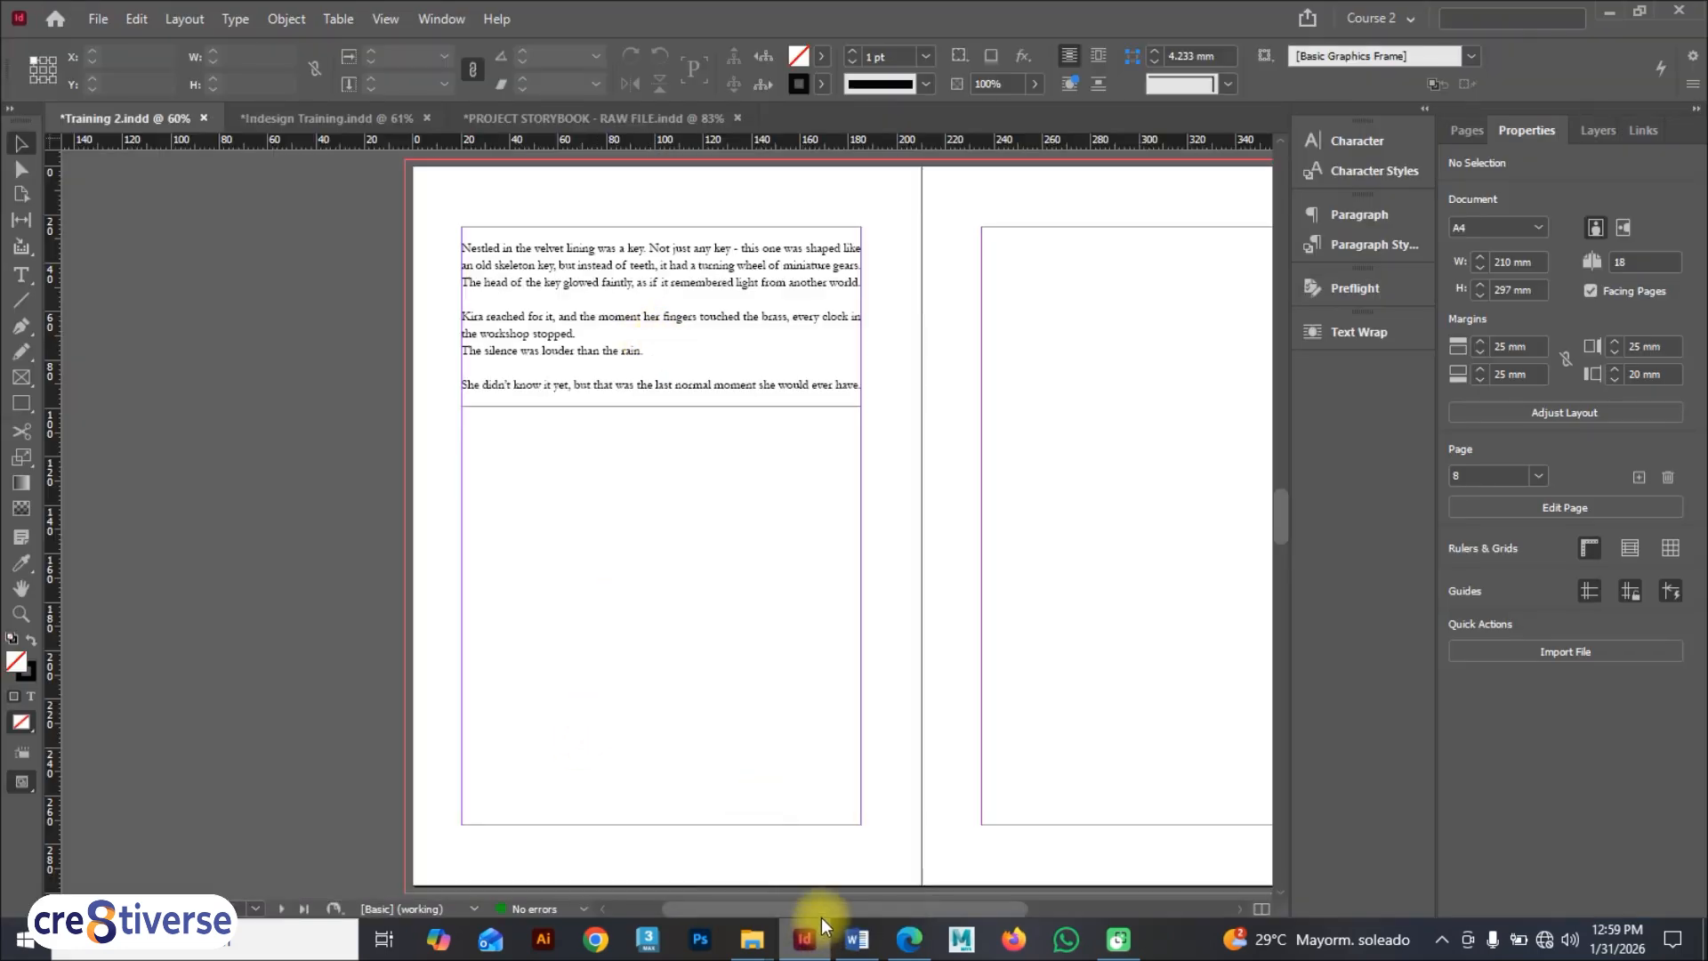
Step: Rename the paragraph style Prel. Body 1 as Prel. Body
left_click(1374, 244)
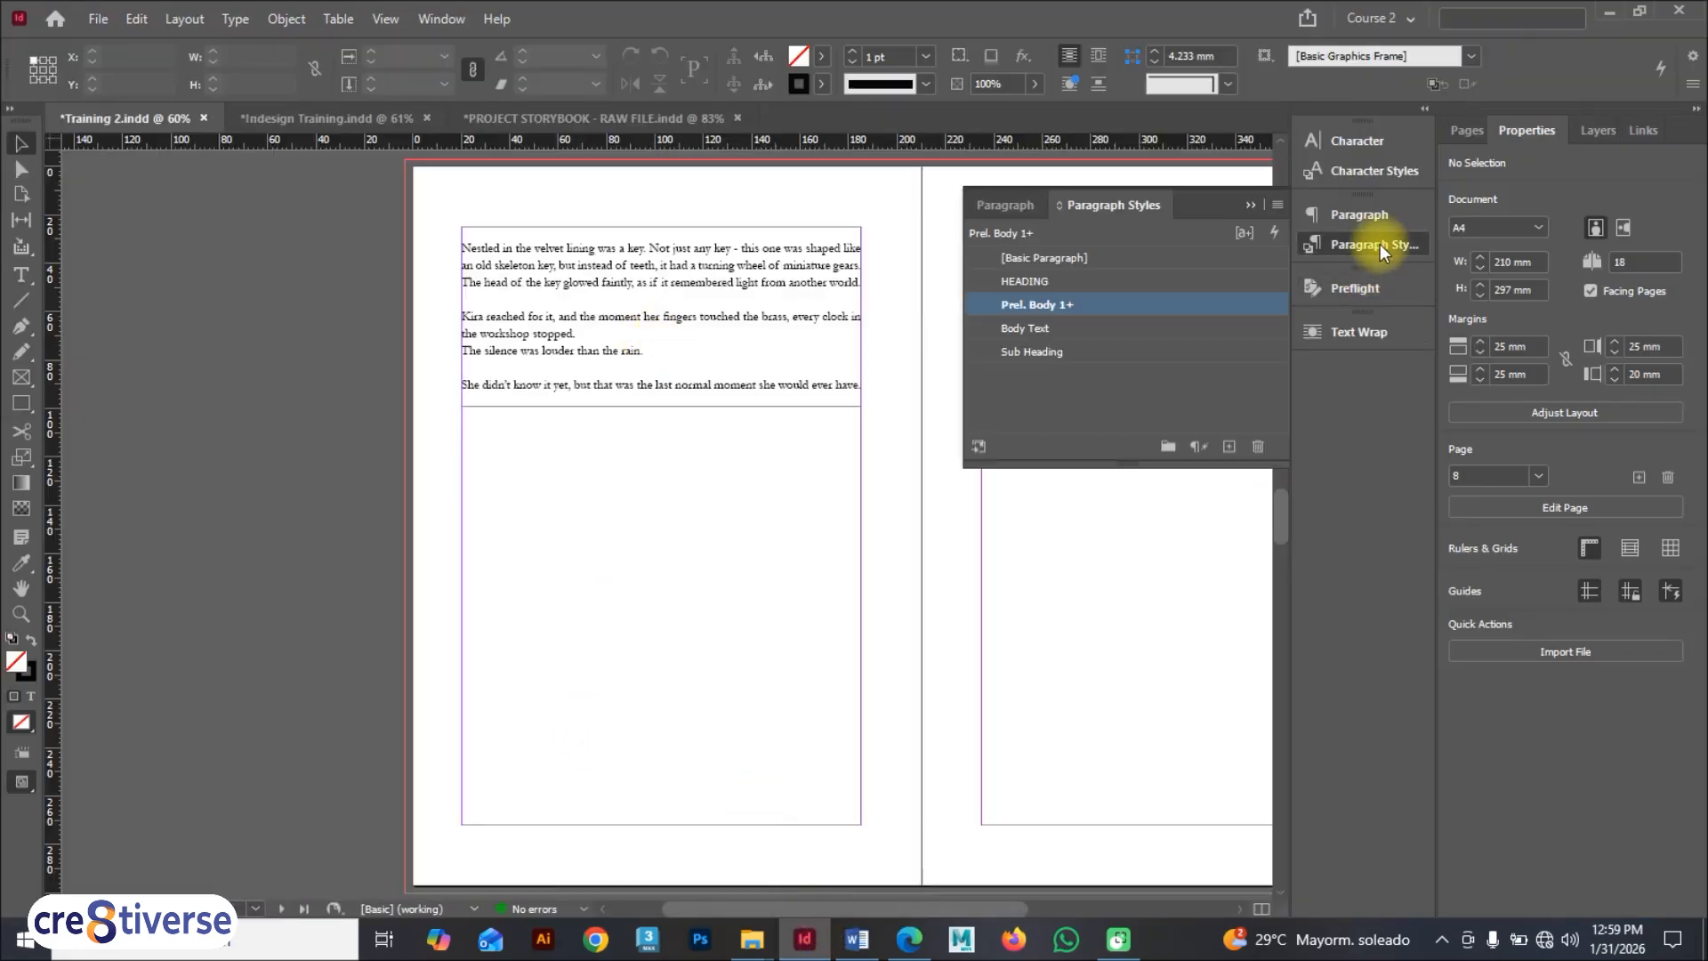
left_click(1087, 281)
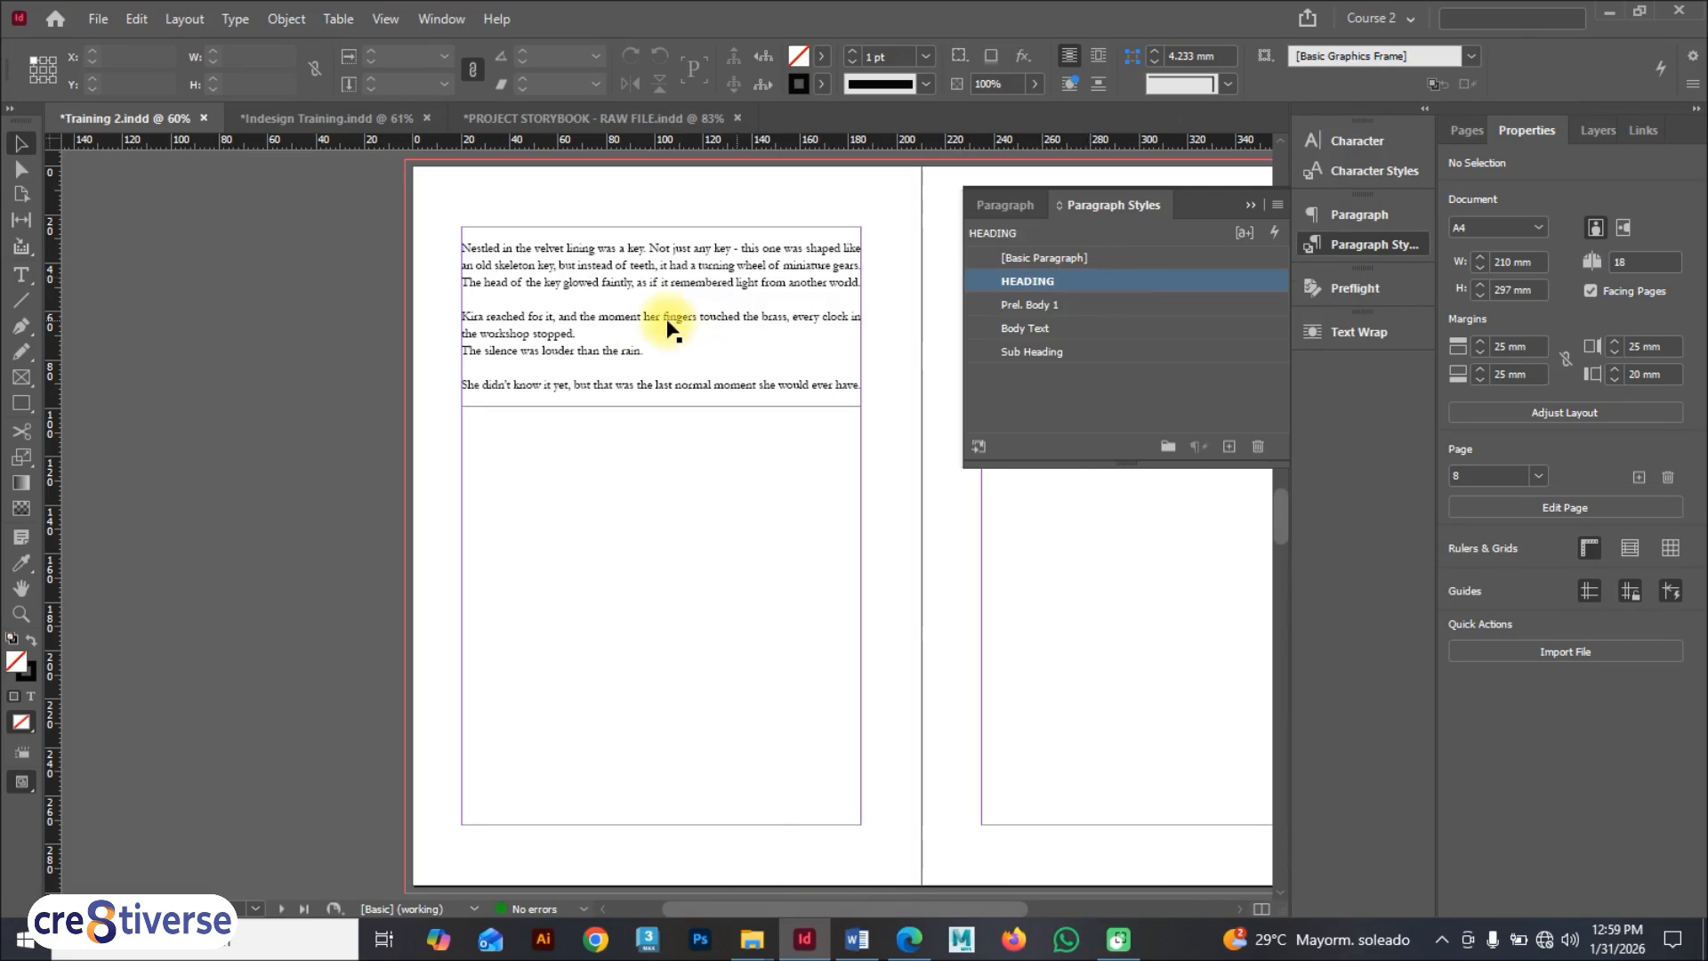
left_click(665, 318)
left_click(1103, 306)
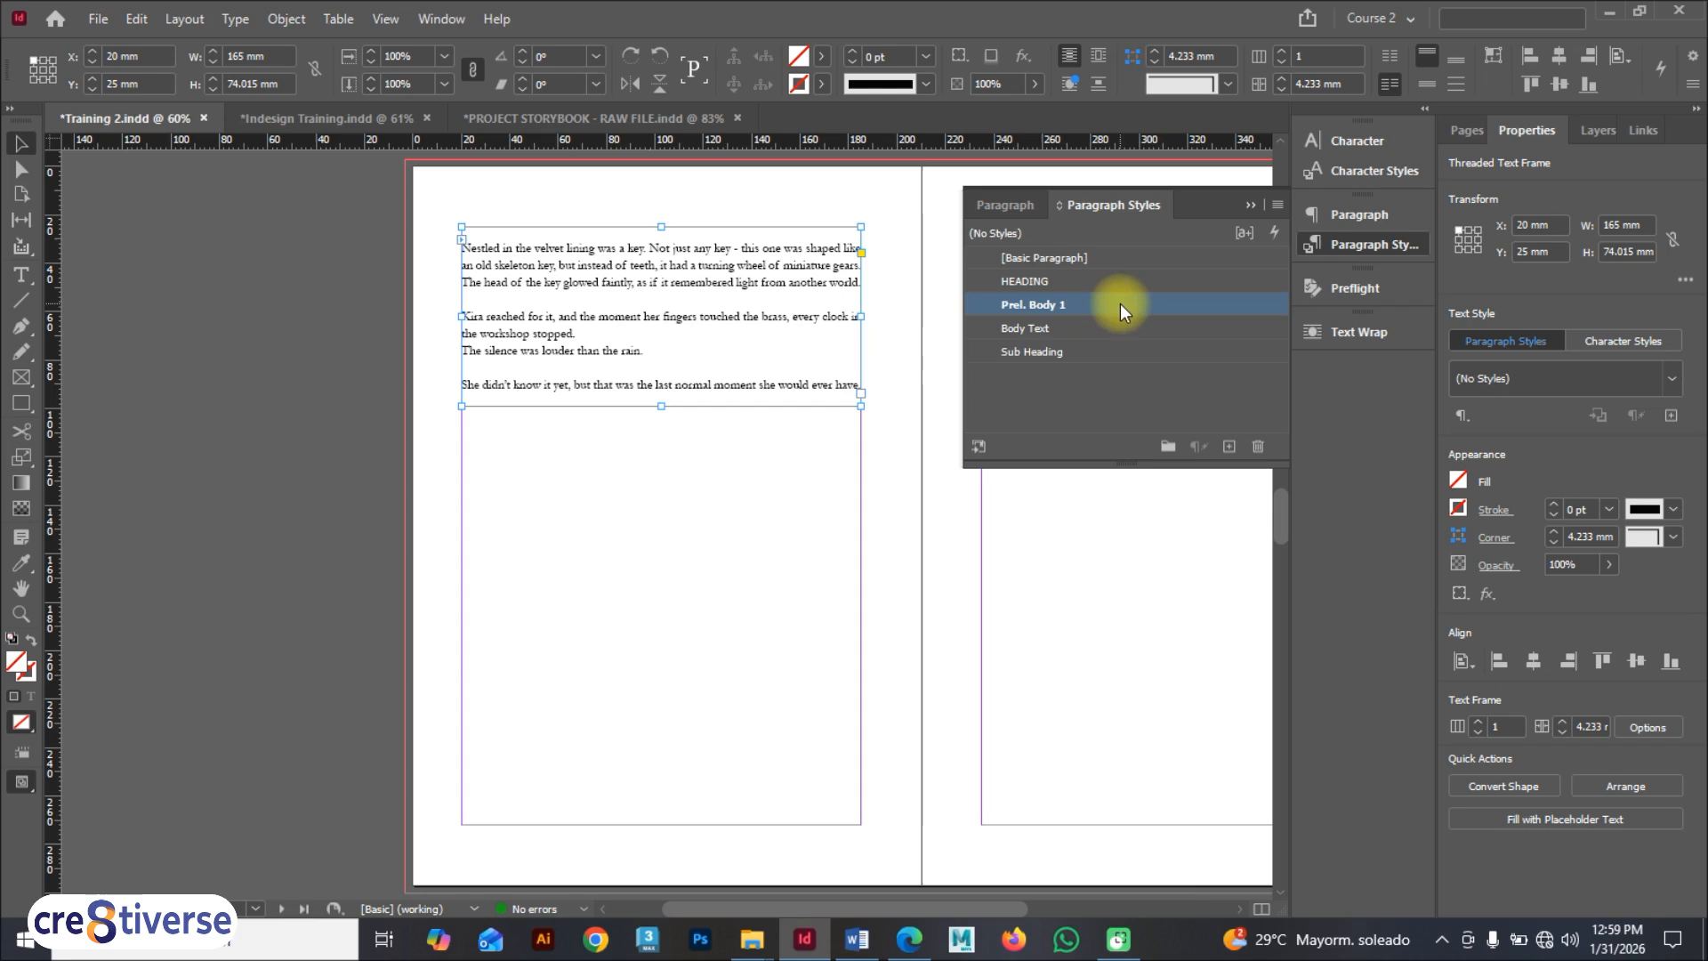
double_click(1181, 293)
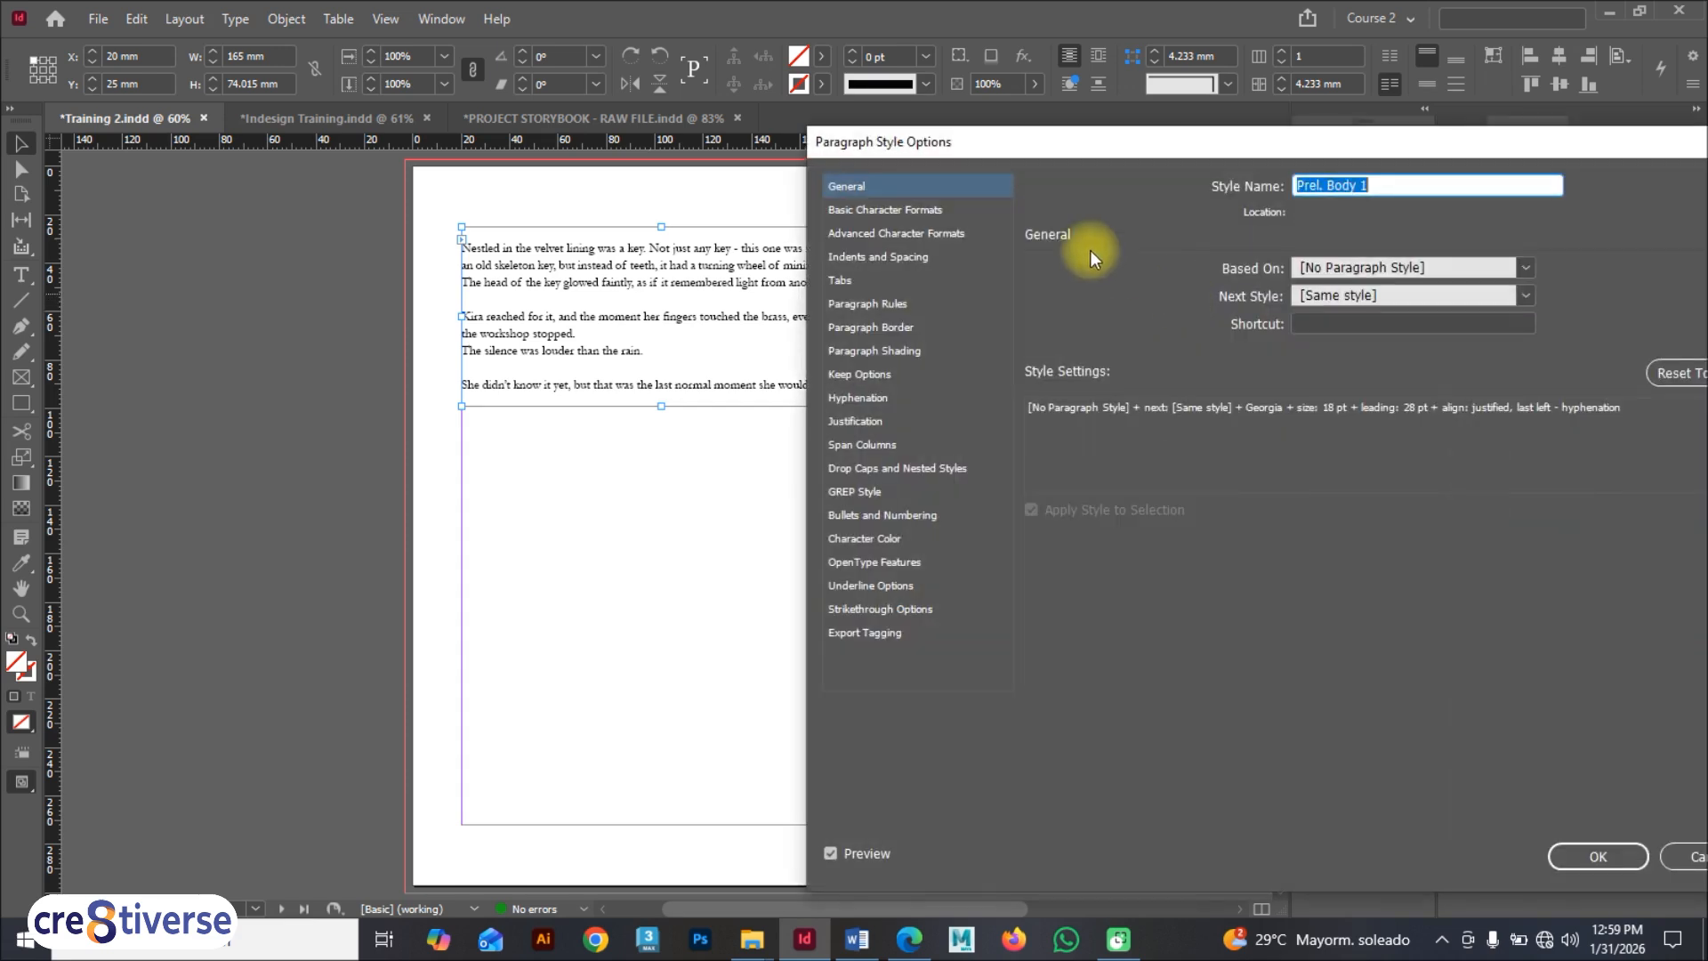
left_click(1395, 183)
key("BackSpace")
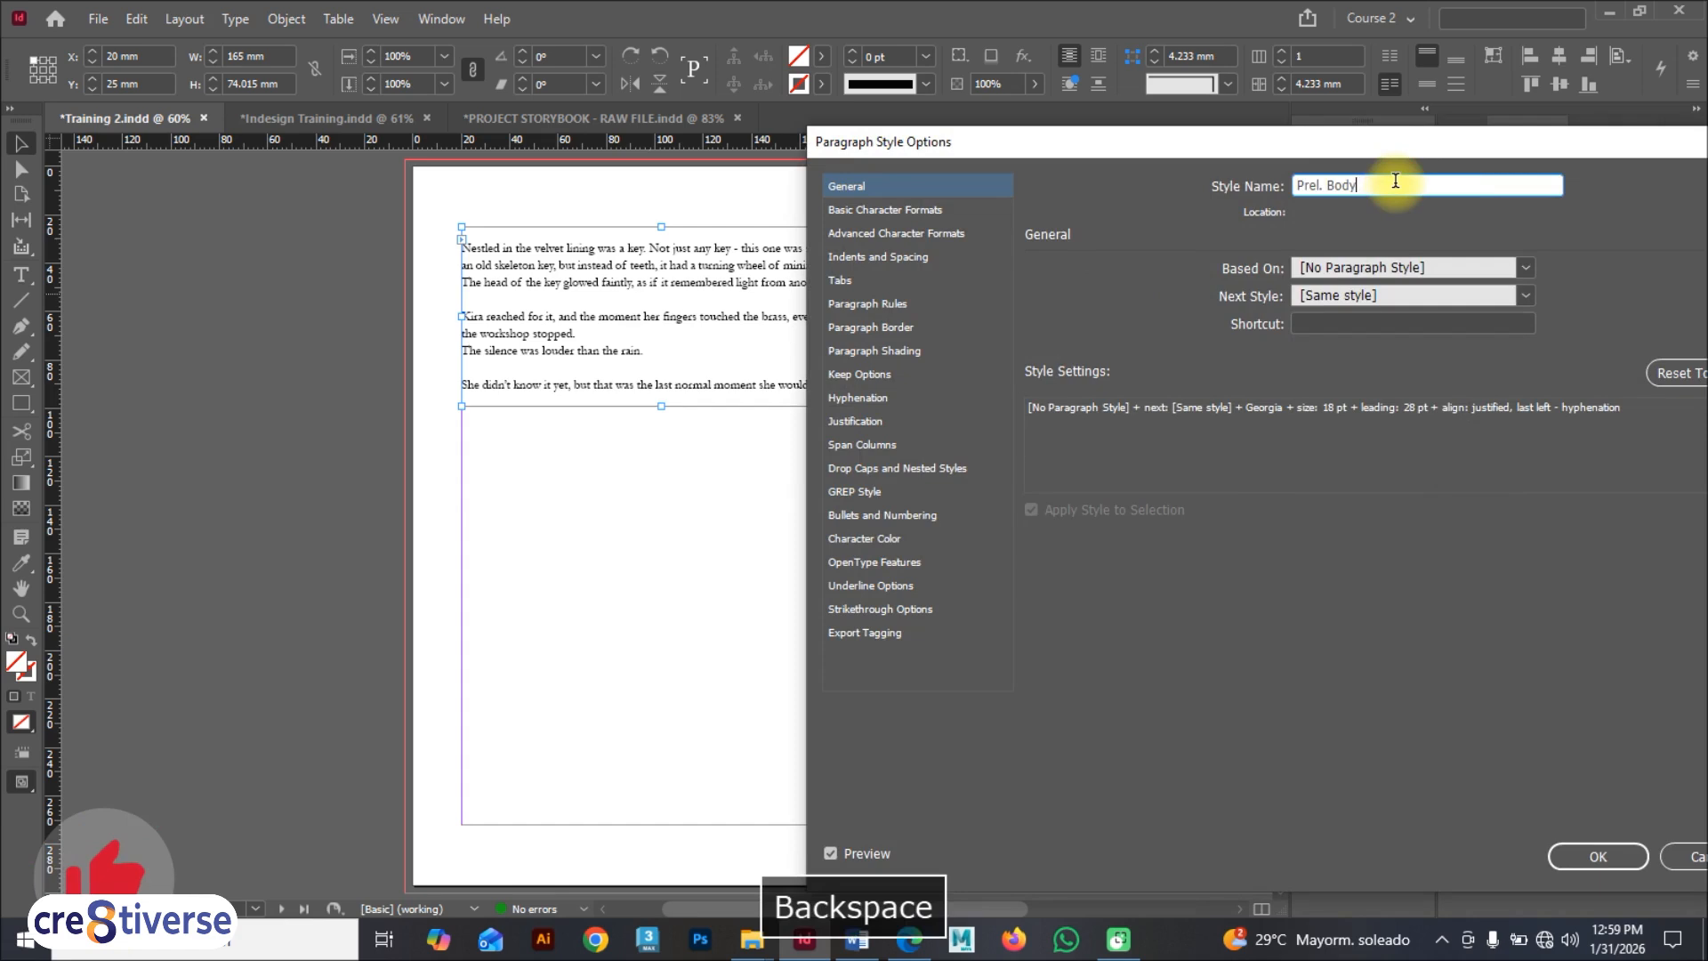
left_click(1585, 854)
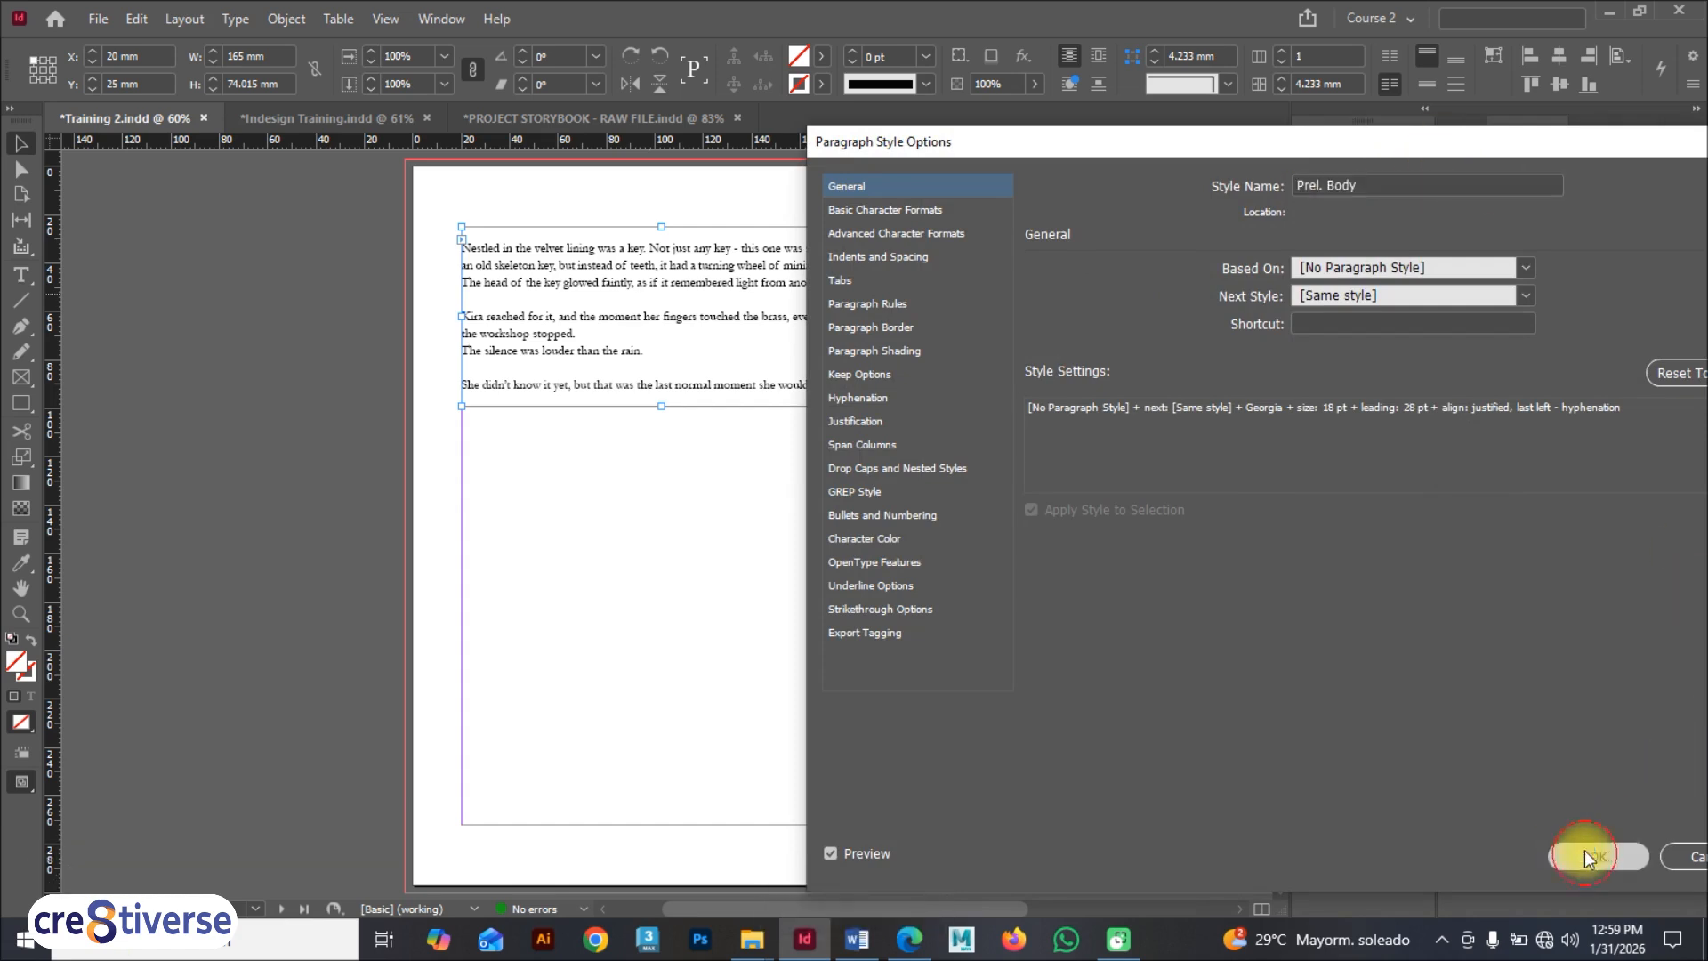
left_click(1041, 283)
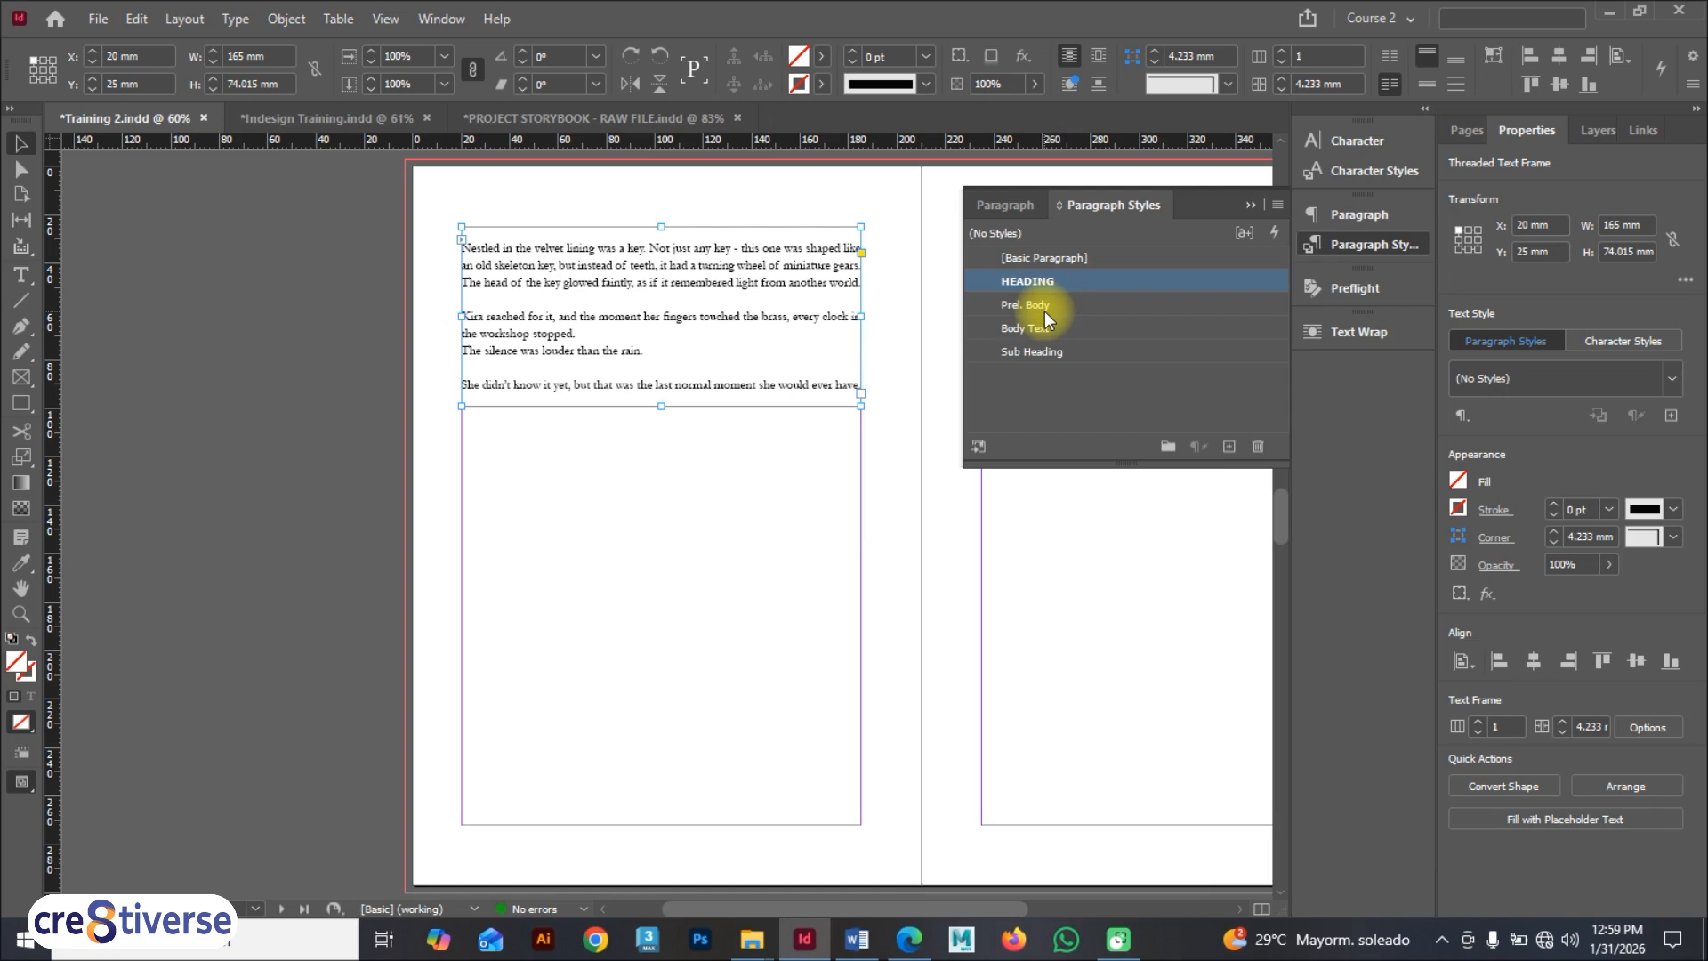
left_click(1046, 306)
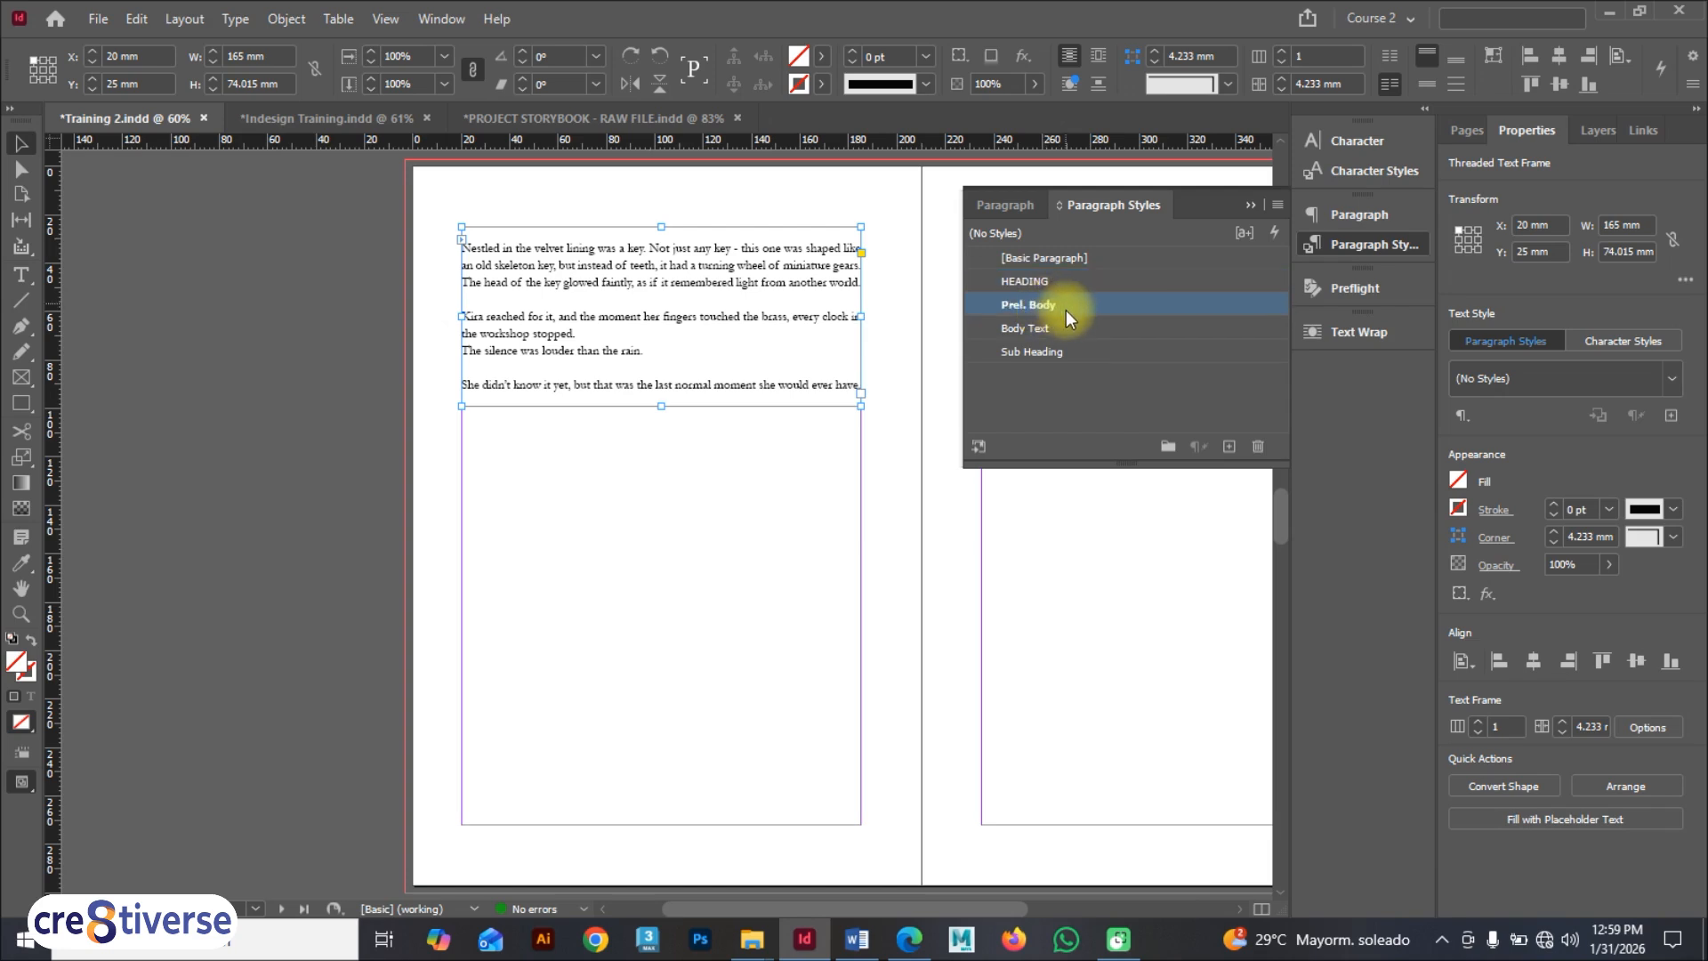
left_click(1063, 328)
left_click(1067, 352)
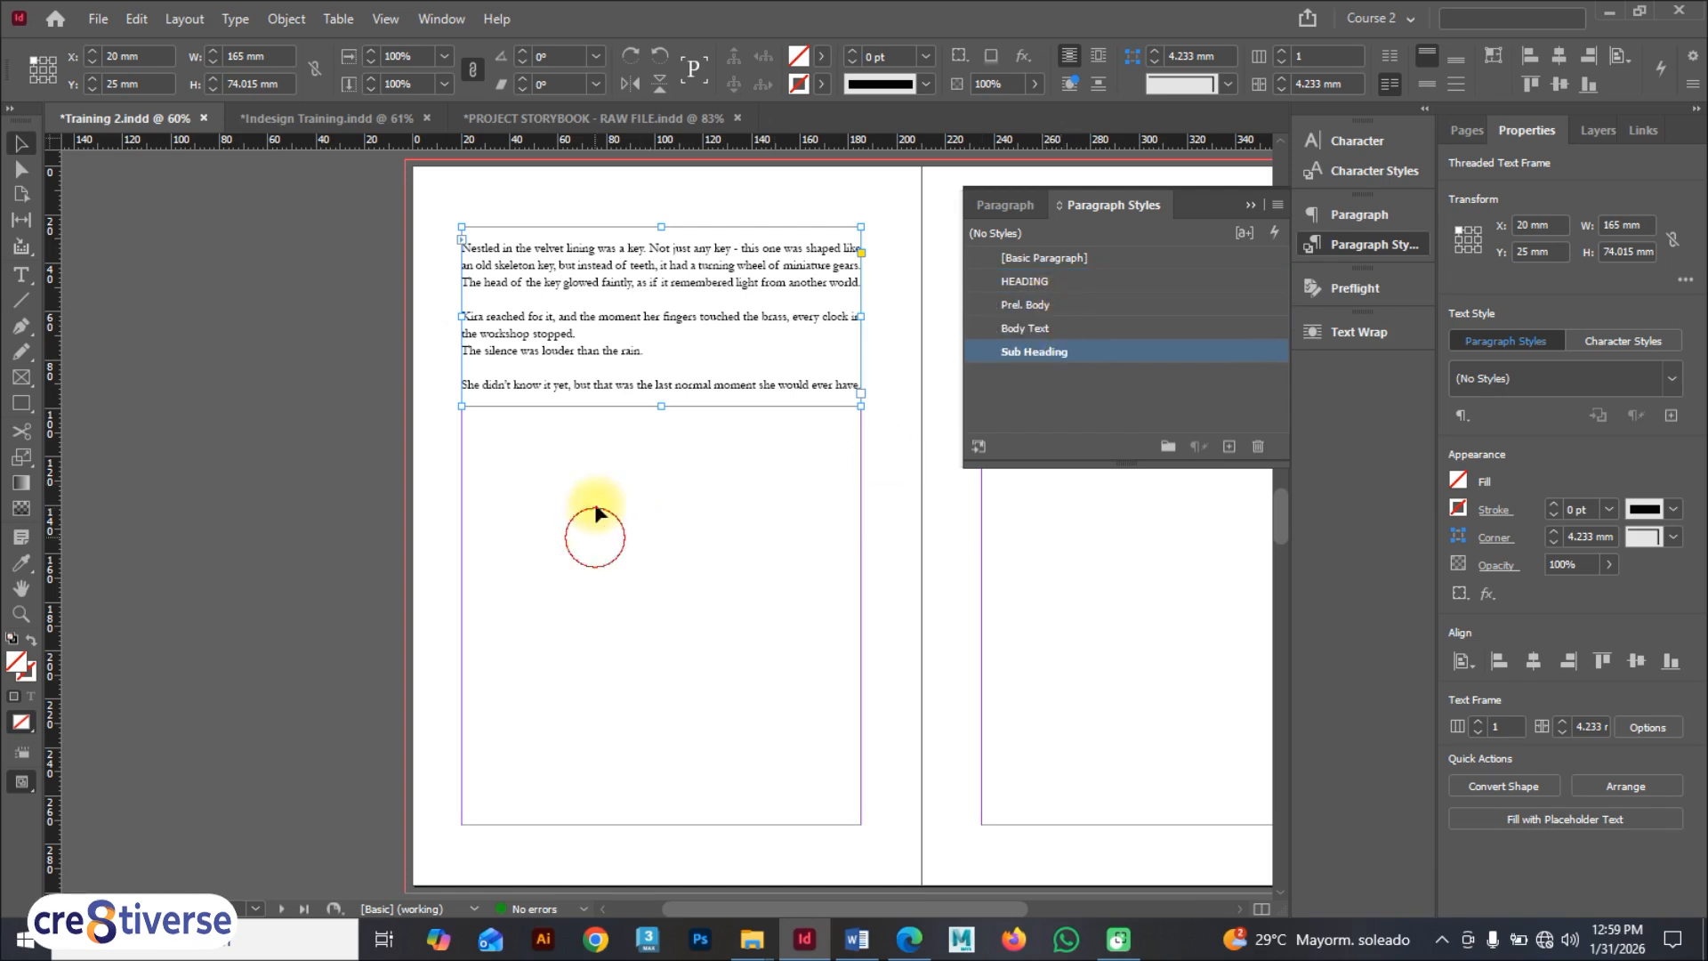
left_click(590, 537)
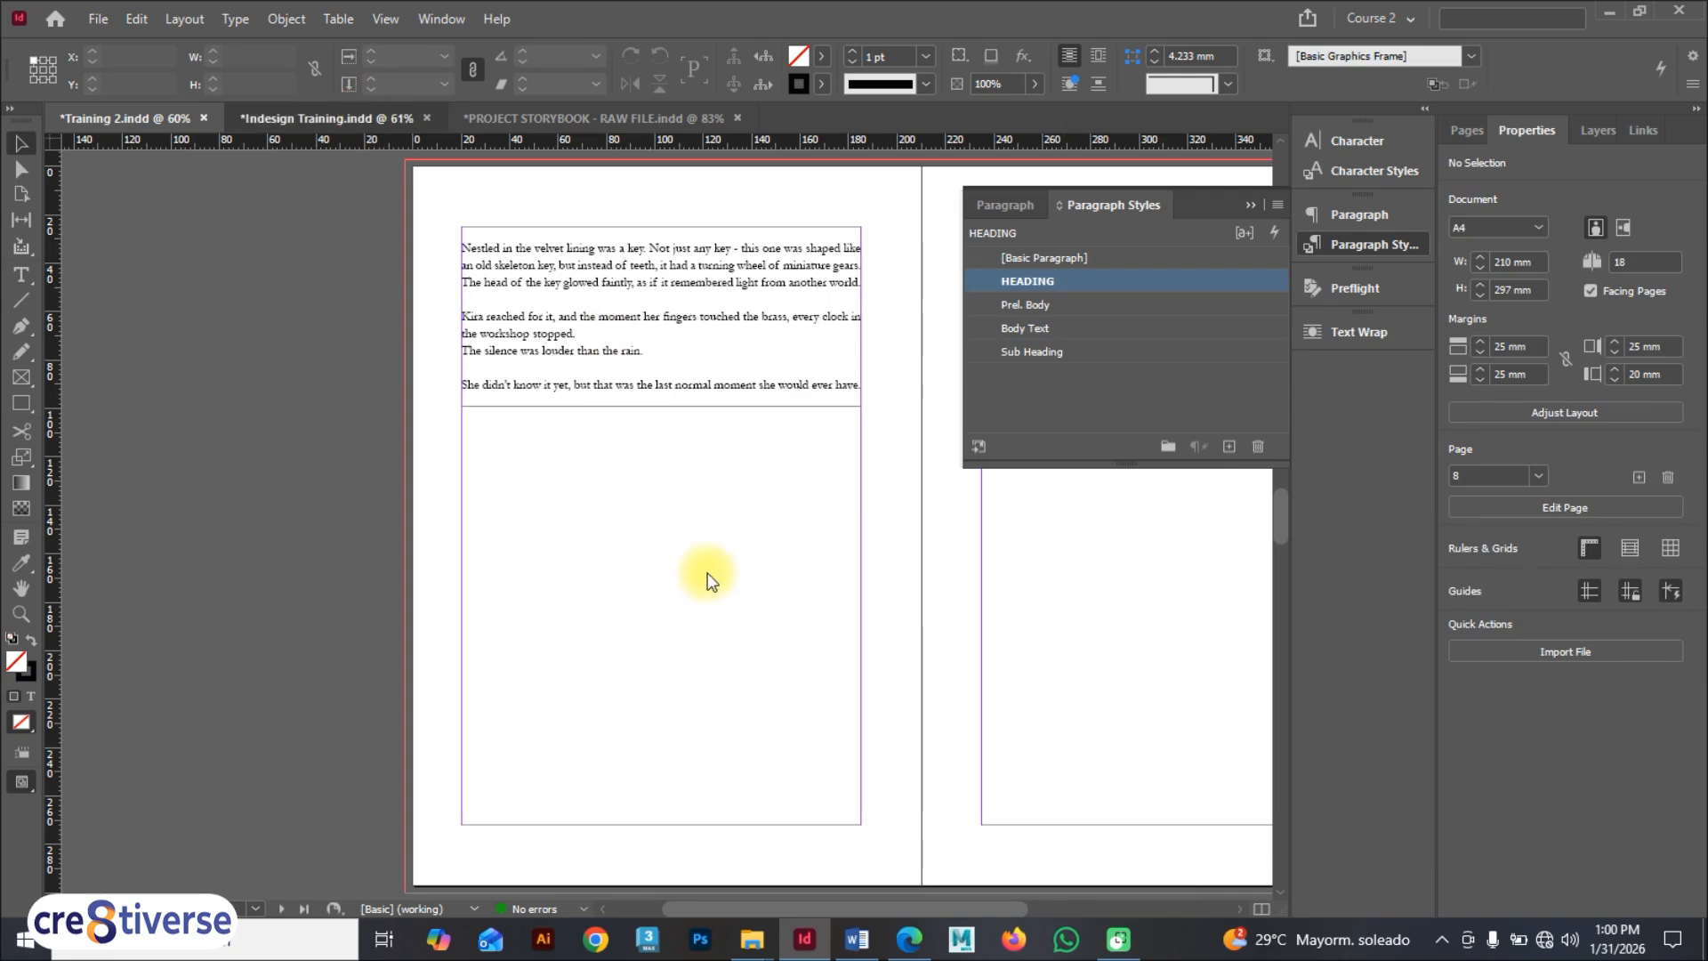
Step: Examine the image and caption layout on the illustrated page of Indesign Training.indd, and return to Training 2.indd
left_click(801, 409)
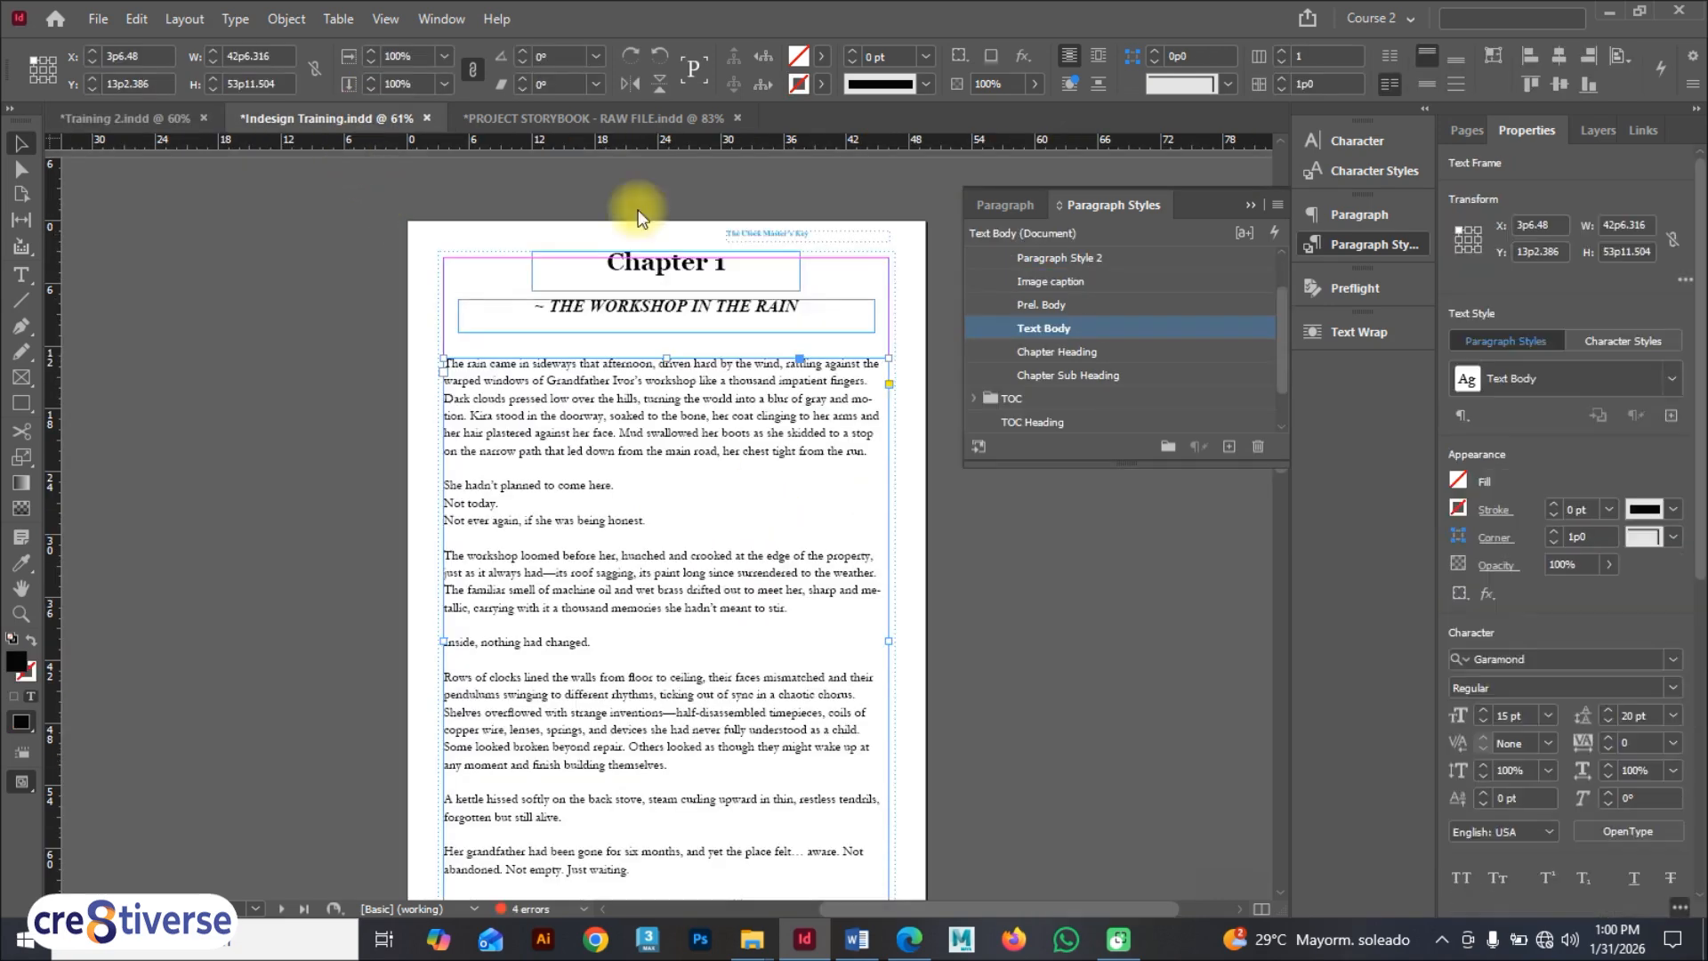
scroll(830, 495, "down", 5)
scroll(823, 488, "down", 5)
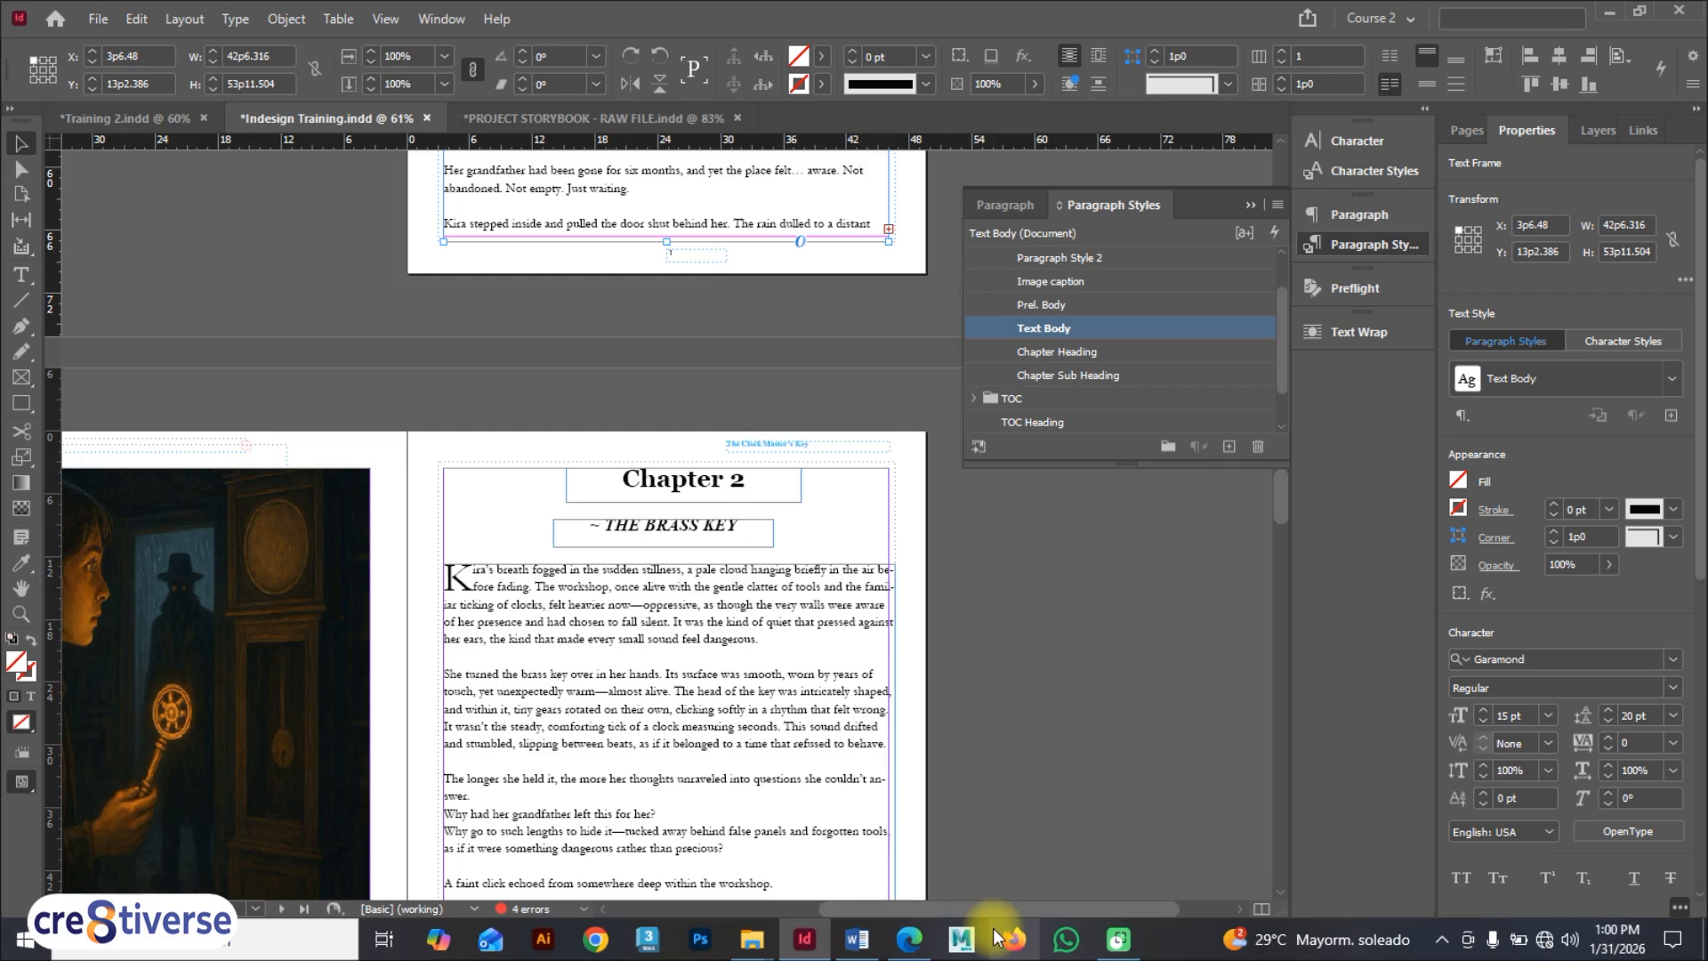
left_click_drag(996, 910, 895, 909)
scroll(480, 614, "down", 3)
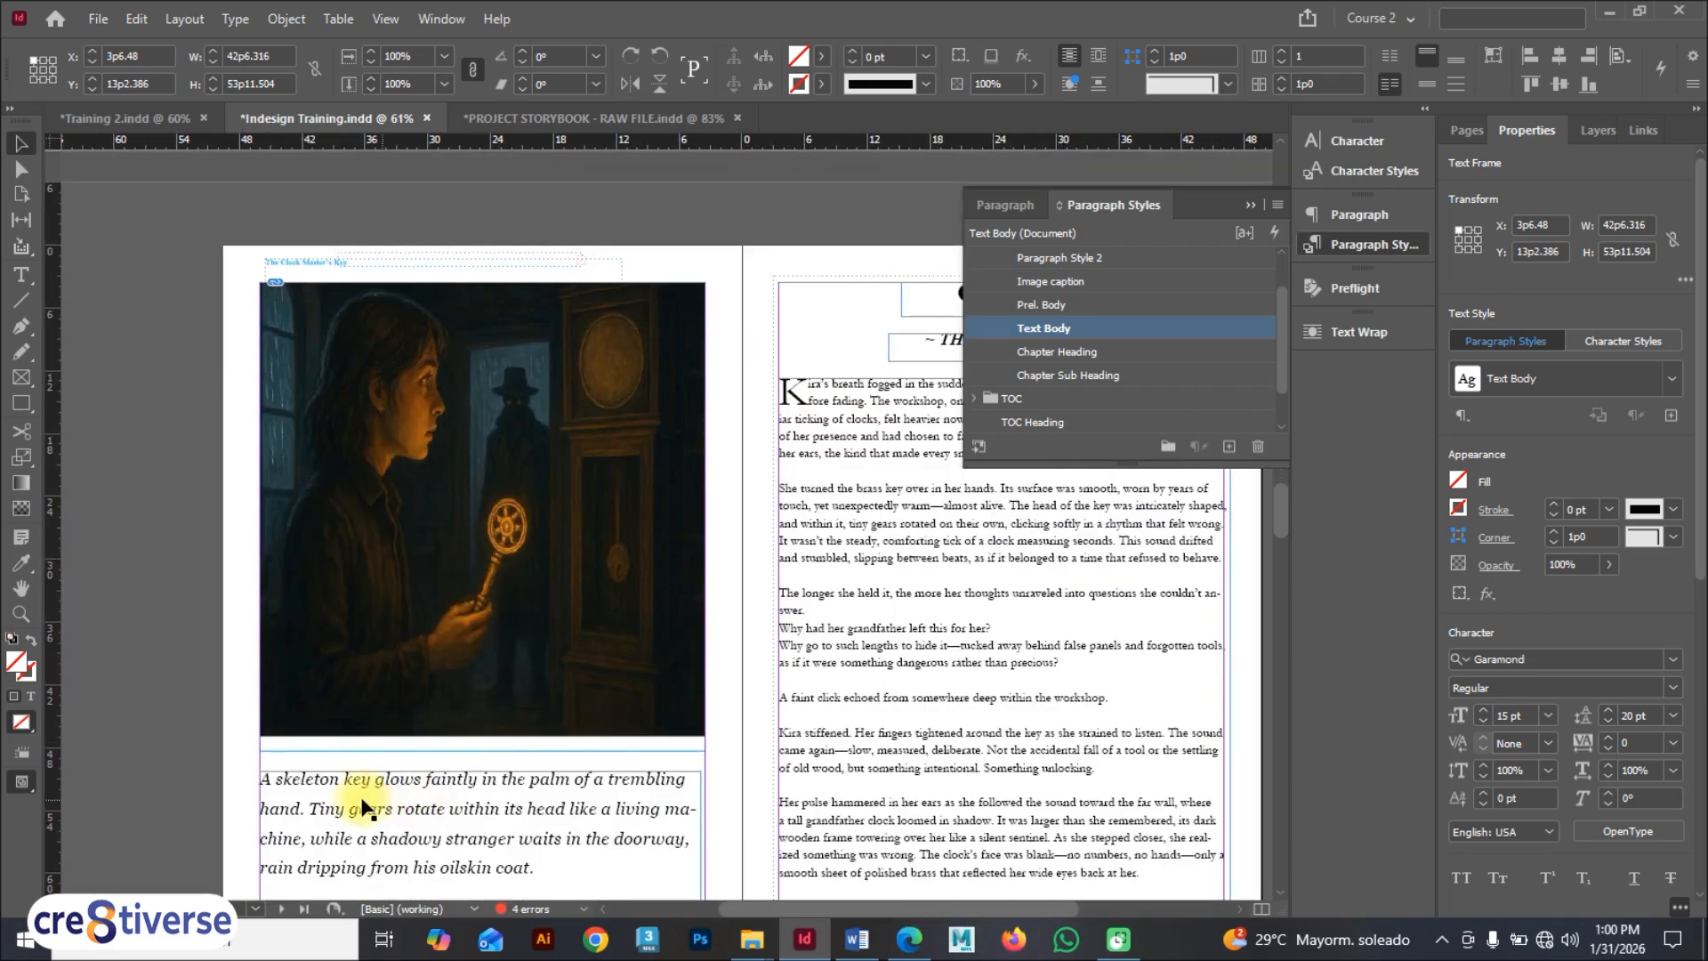
scroll(356, 748, "down", 3)
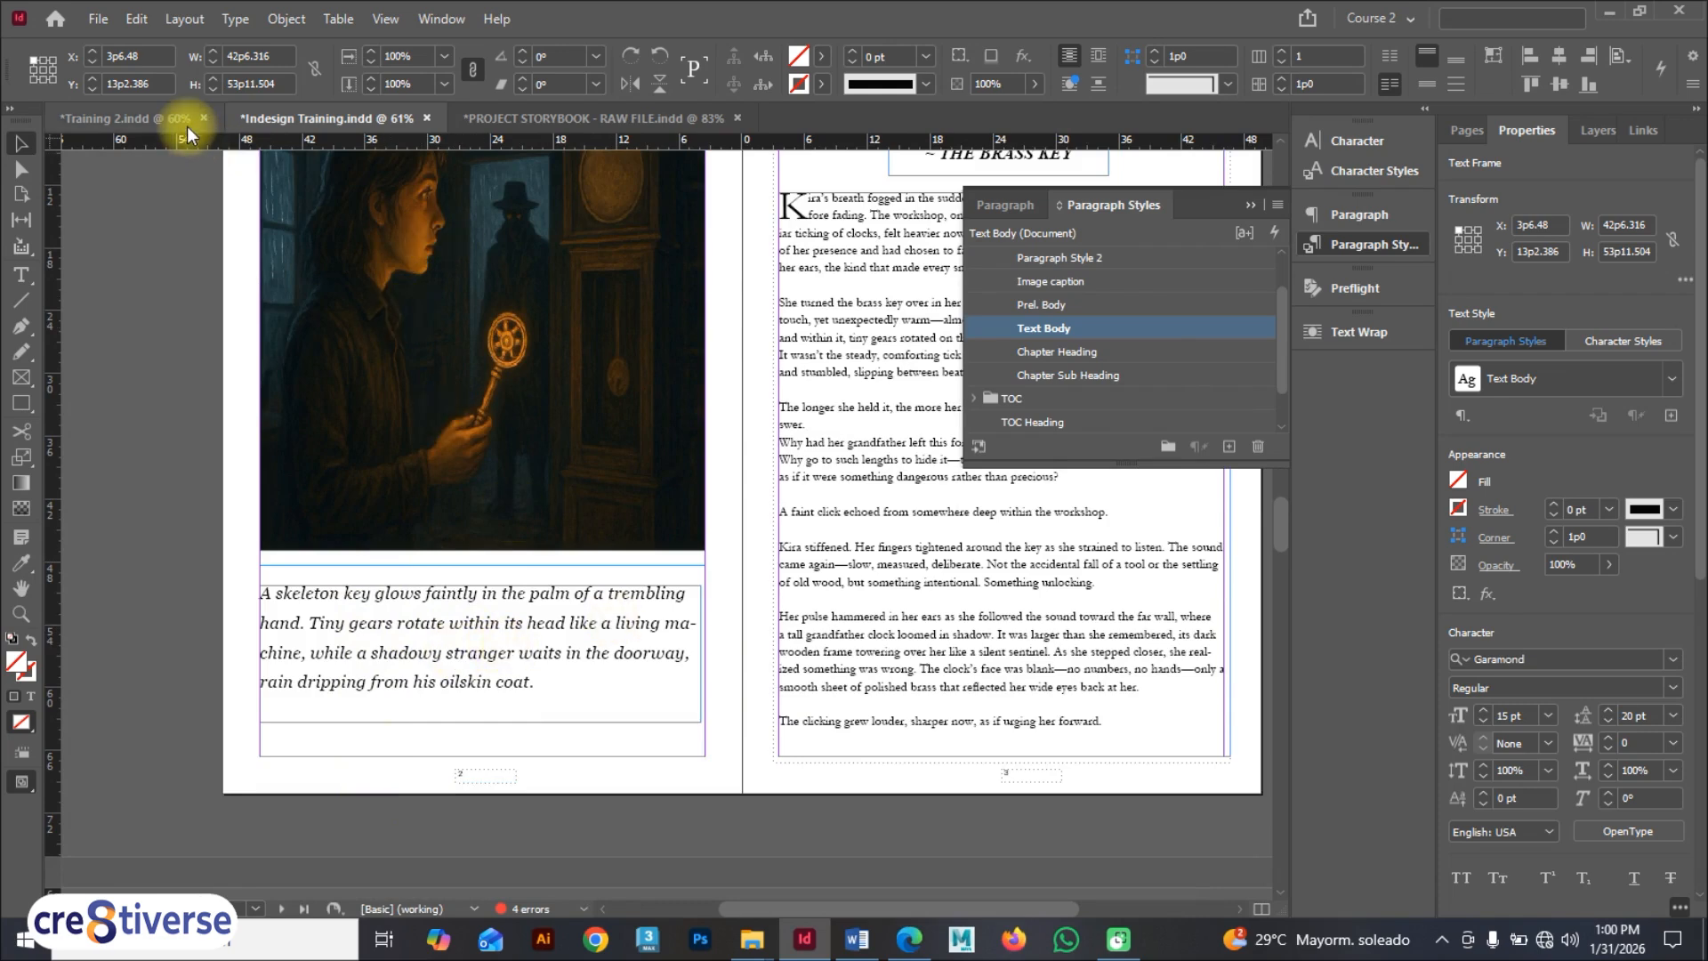
left_click(163, 124)
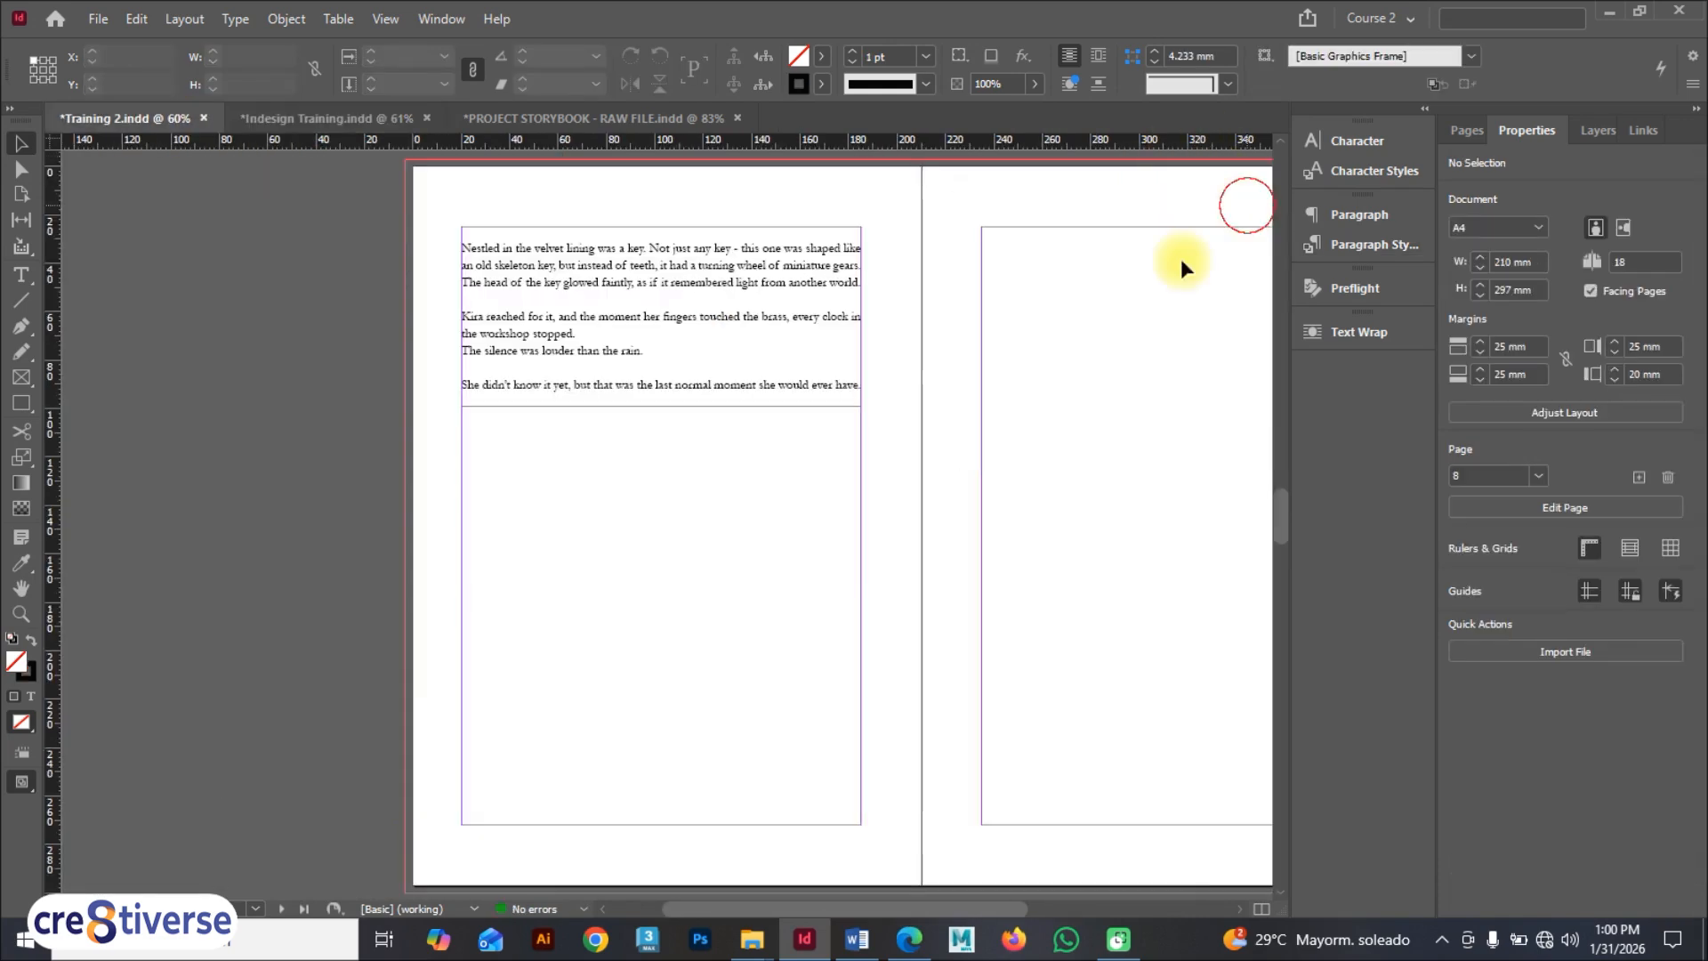
Step: Draw a 165 by 179 mm image frame from the top margin of page 9 and a 165 by 50.5 mm text frame below it
left_click_drag(858, 909, 956, 925)
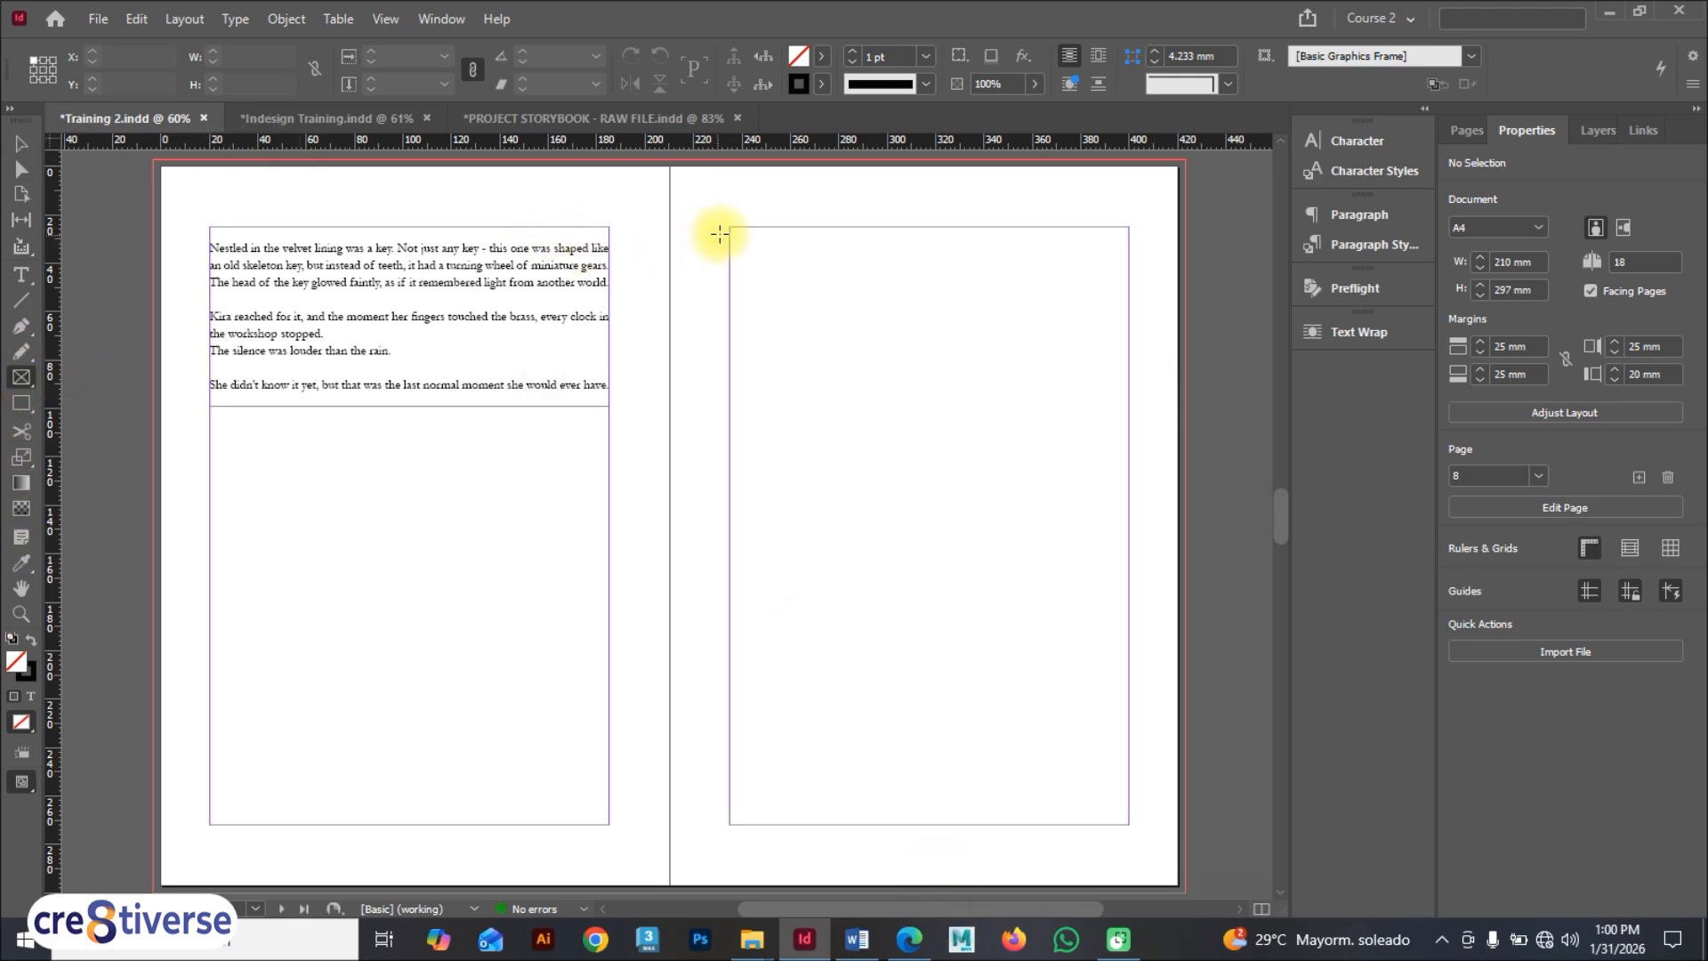
left_click_drag(729, 229, 1128, 661)
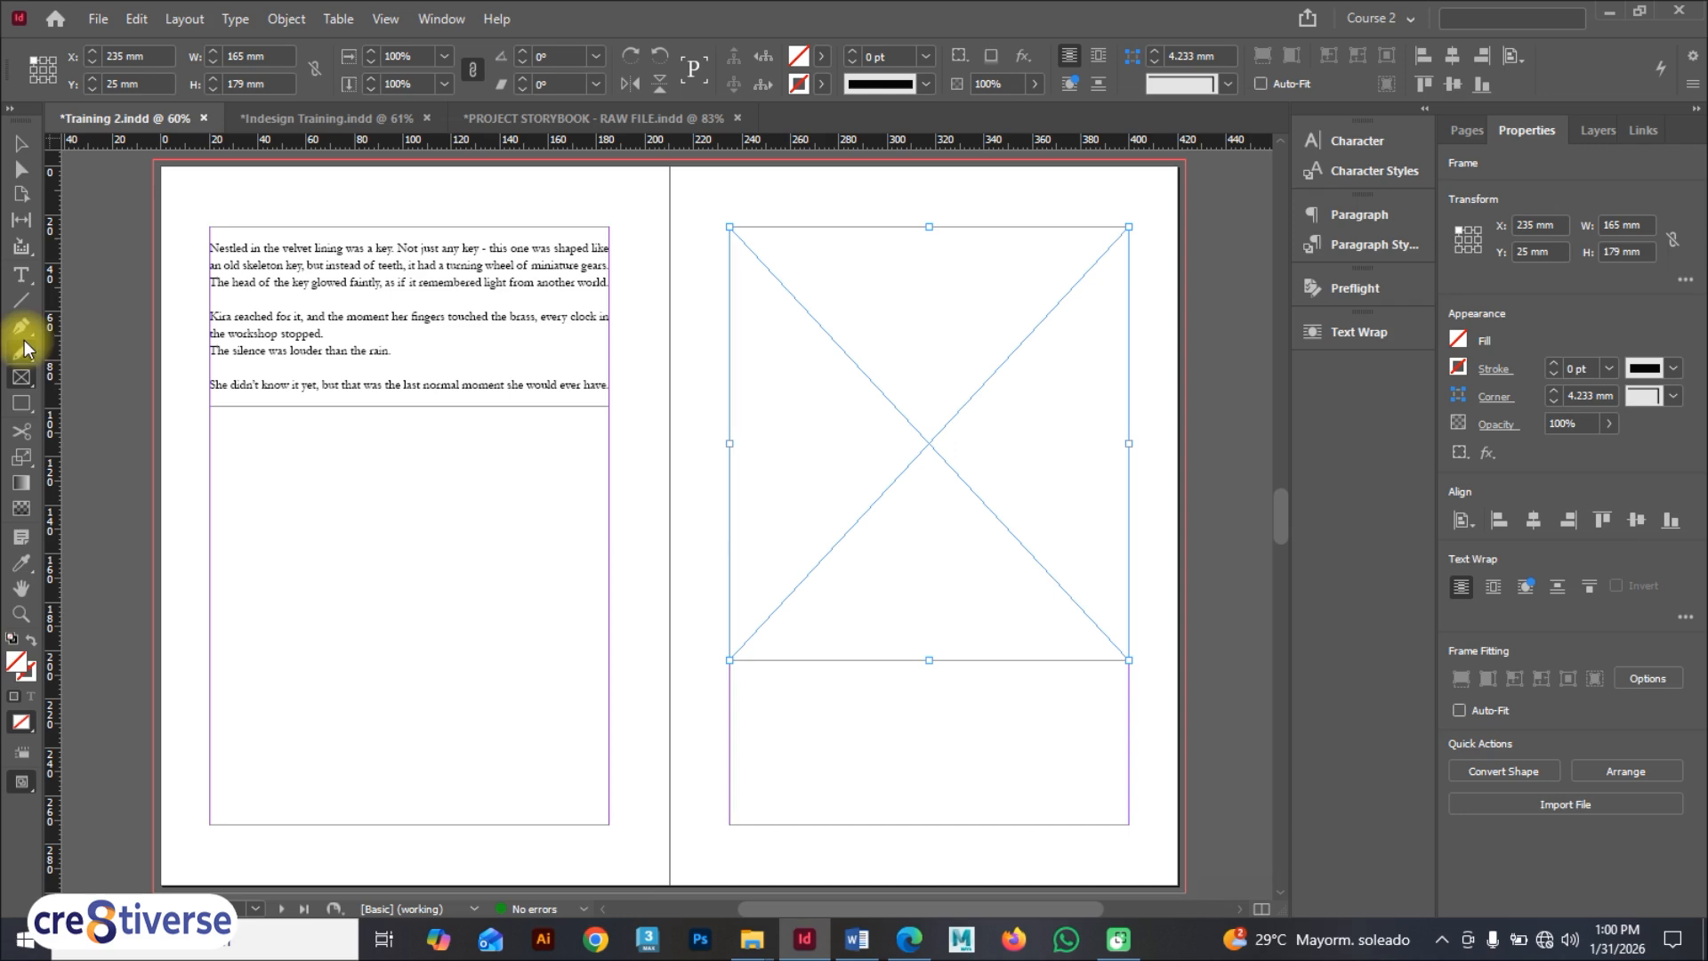
left_click(20, 276)
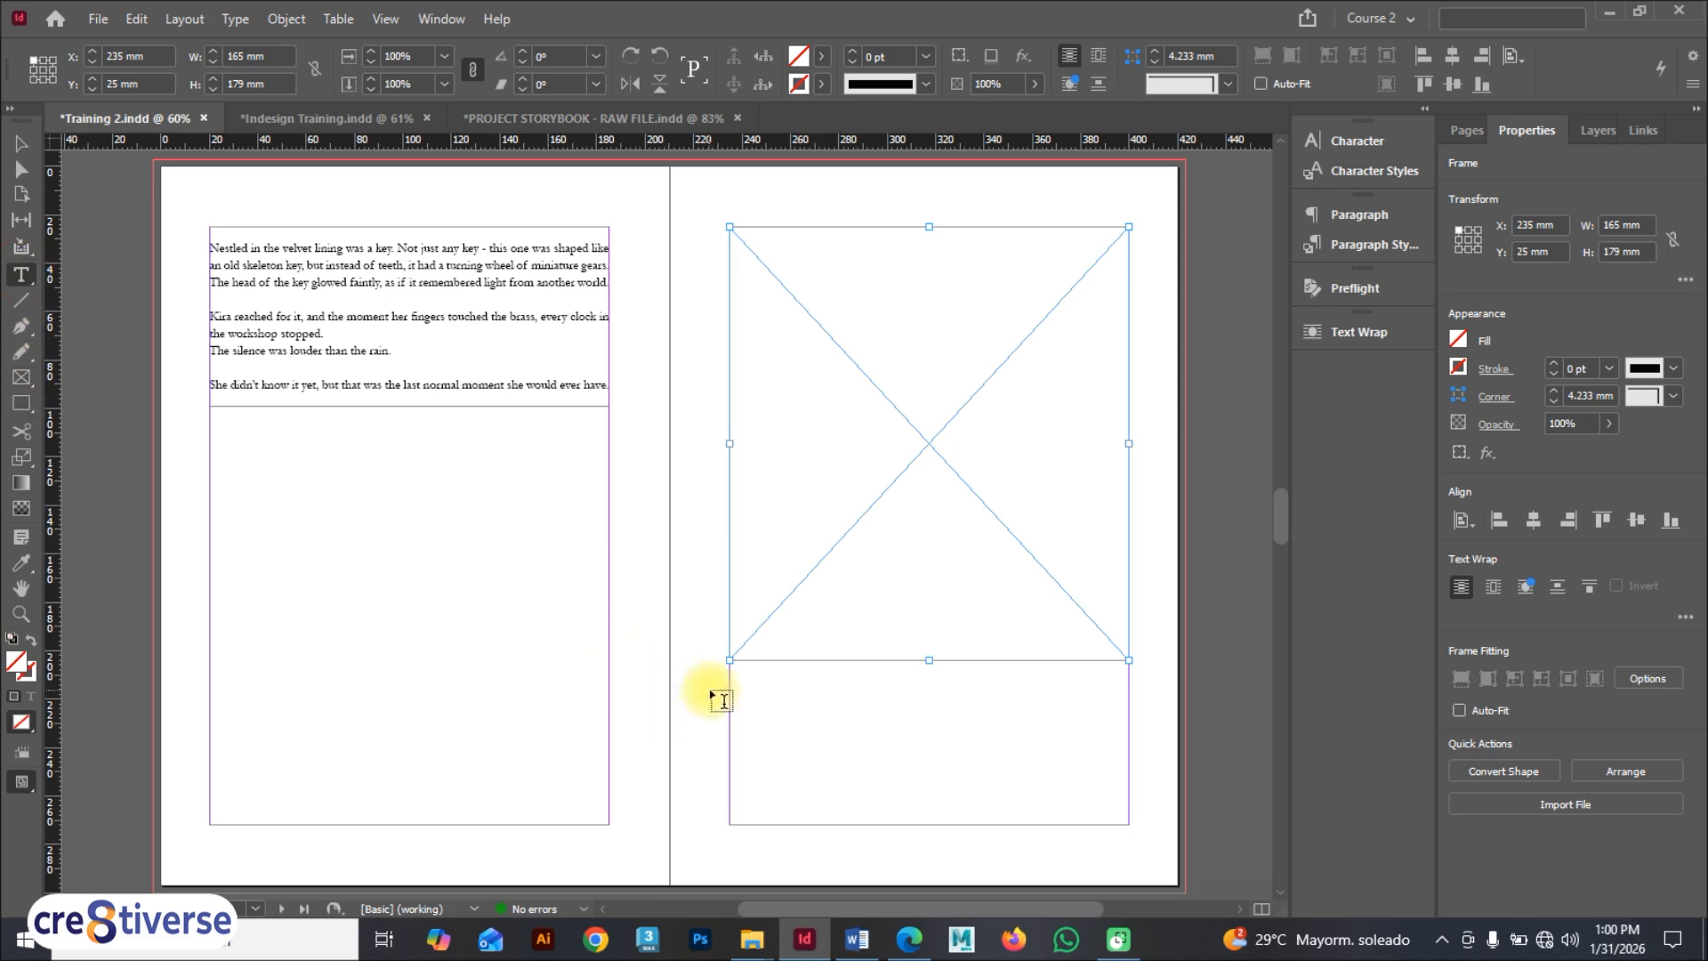
left_click_drag(730, 694, 1131, 816)
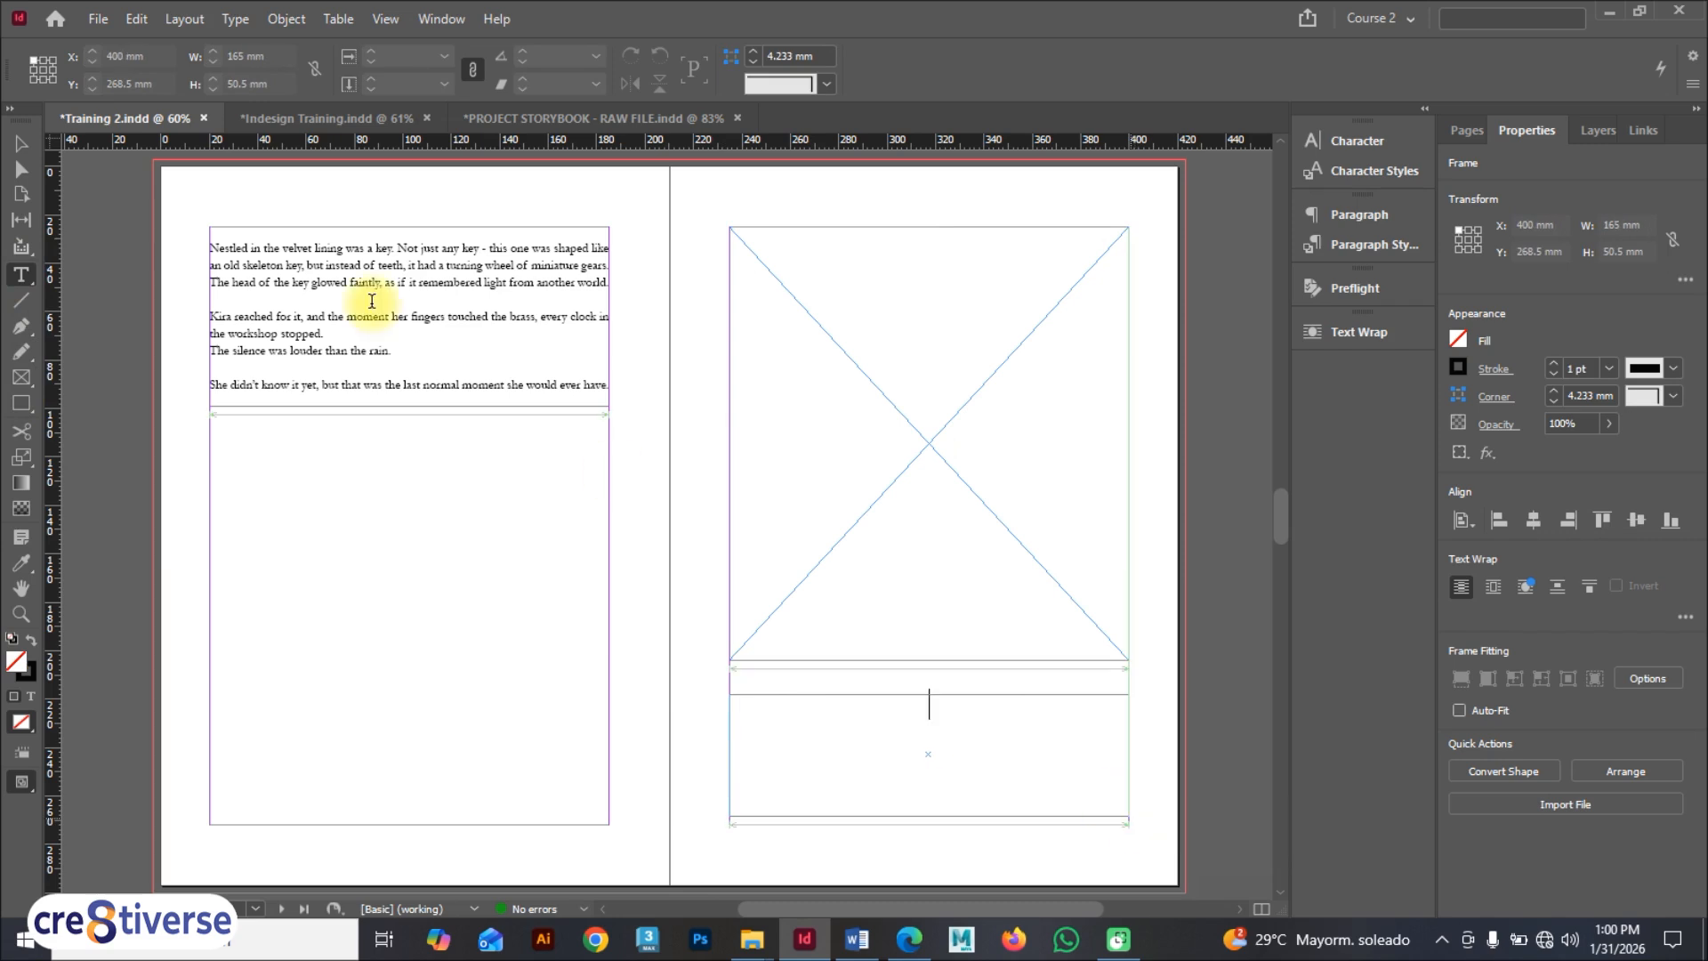
Step: Place the Chapter 1 image from the Project Images folder into the empty image frame on the facing page
left_click(20, 146)
left_click(973, 354)
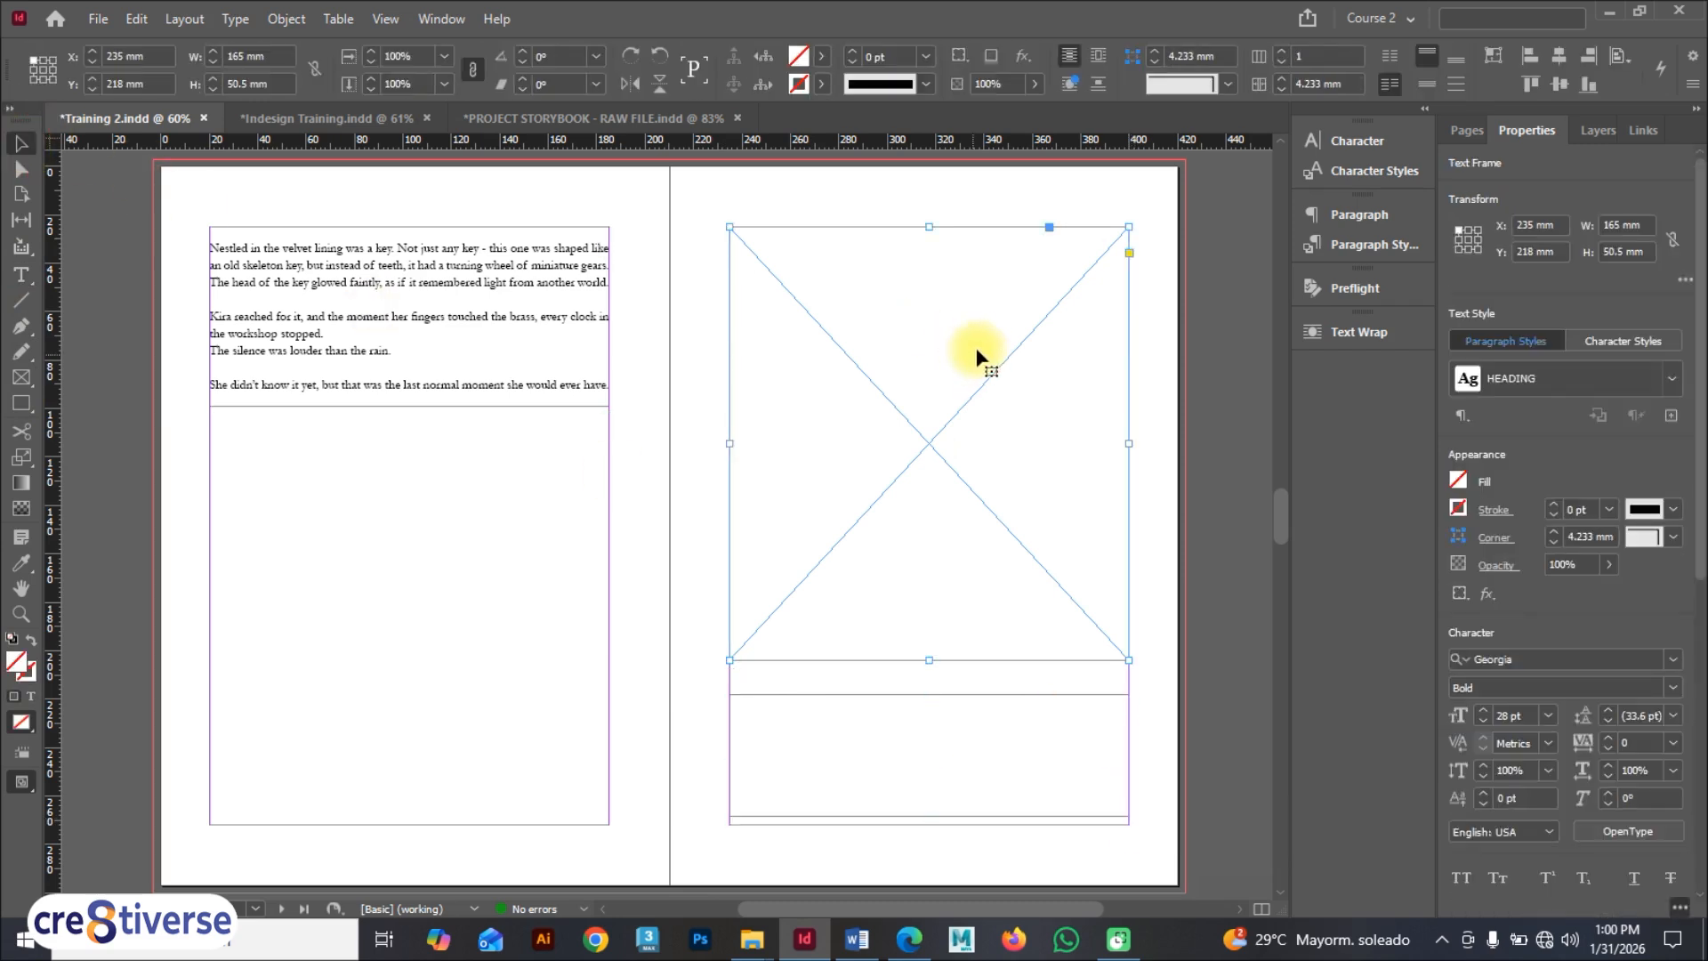
key("ctrl+d")
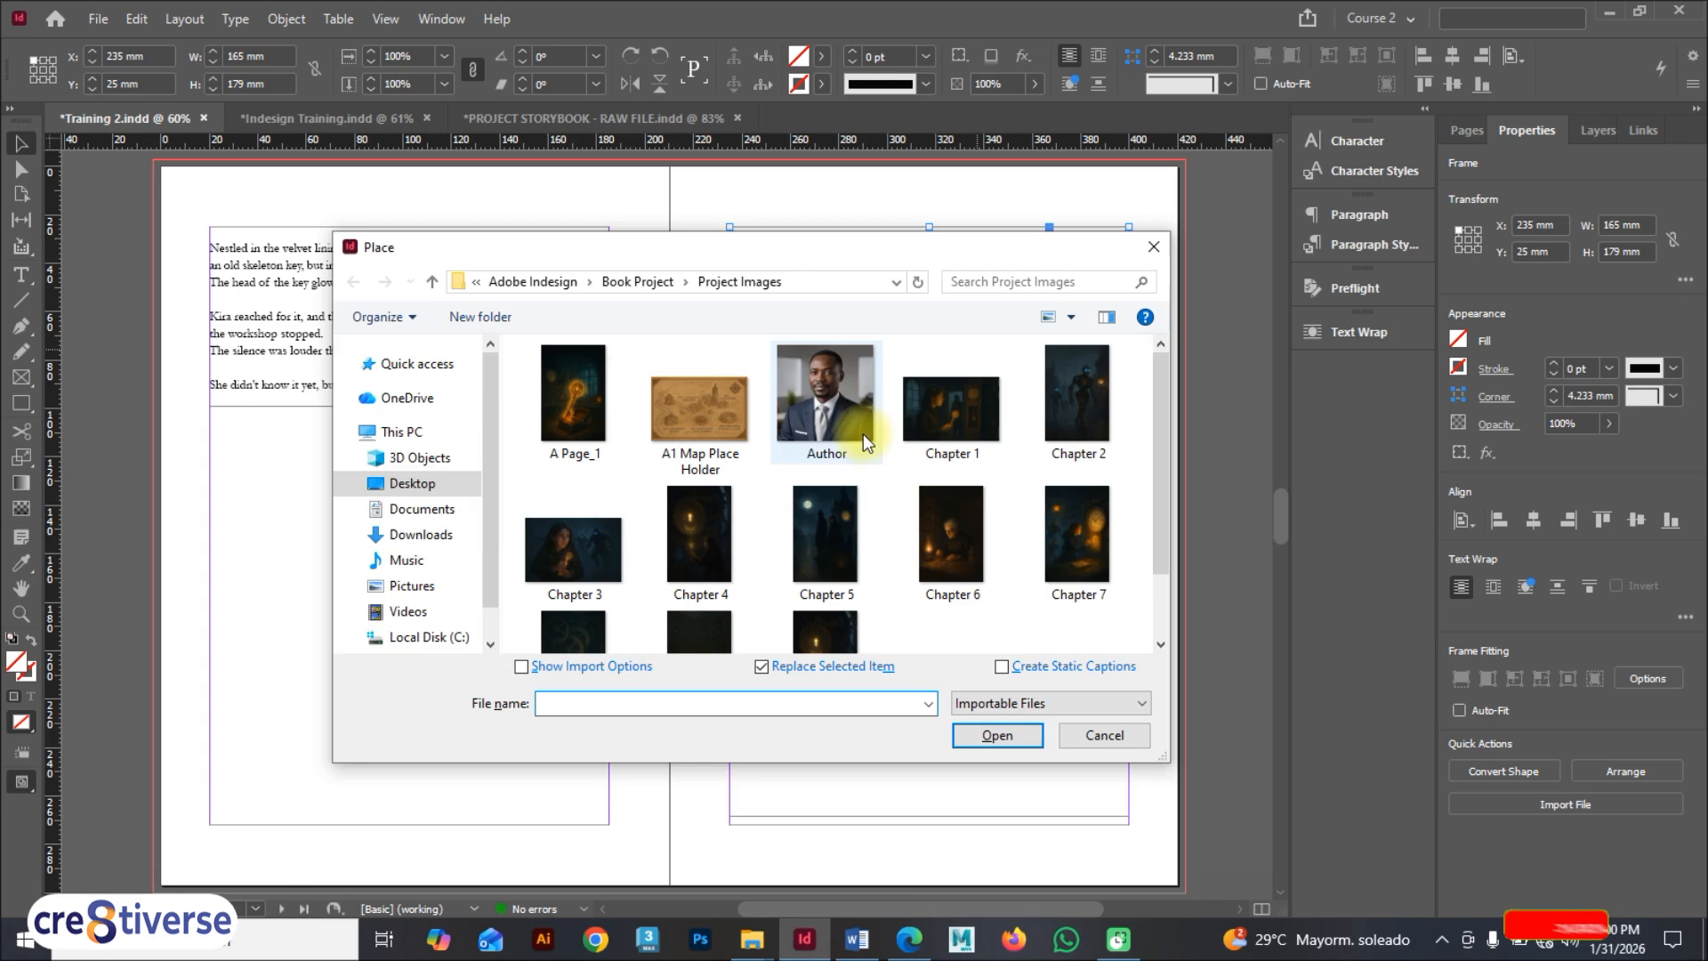
left_click(939, 451)
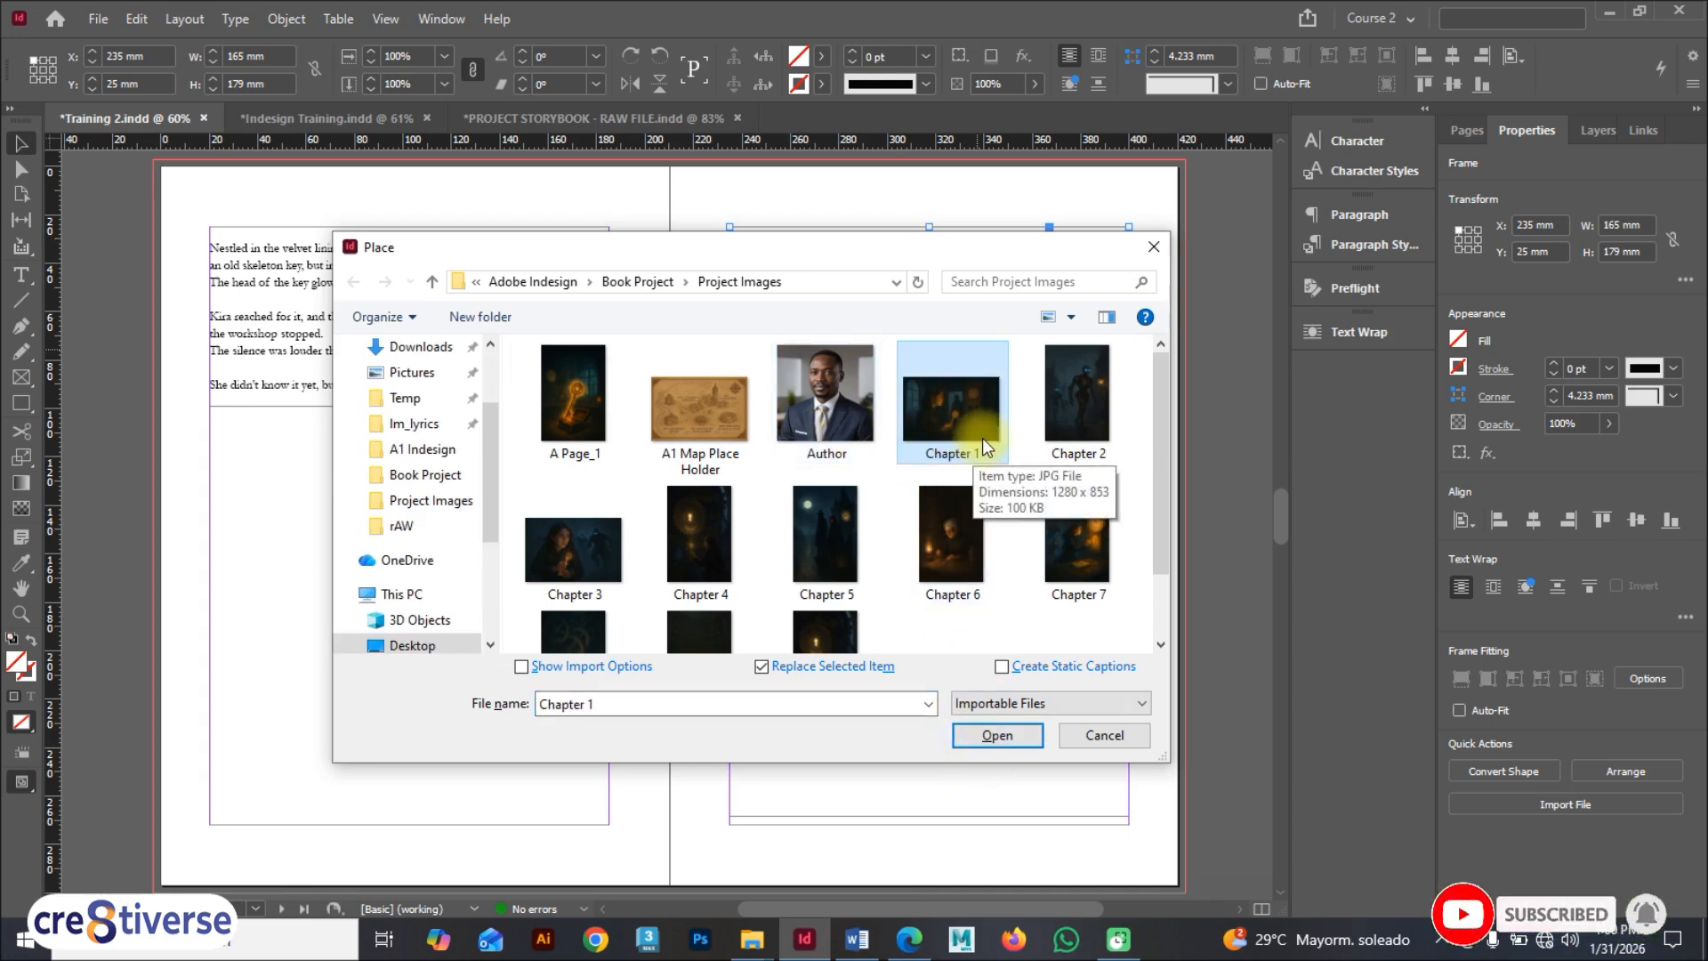
left_click(998, 735)
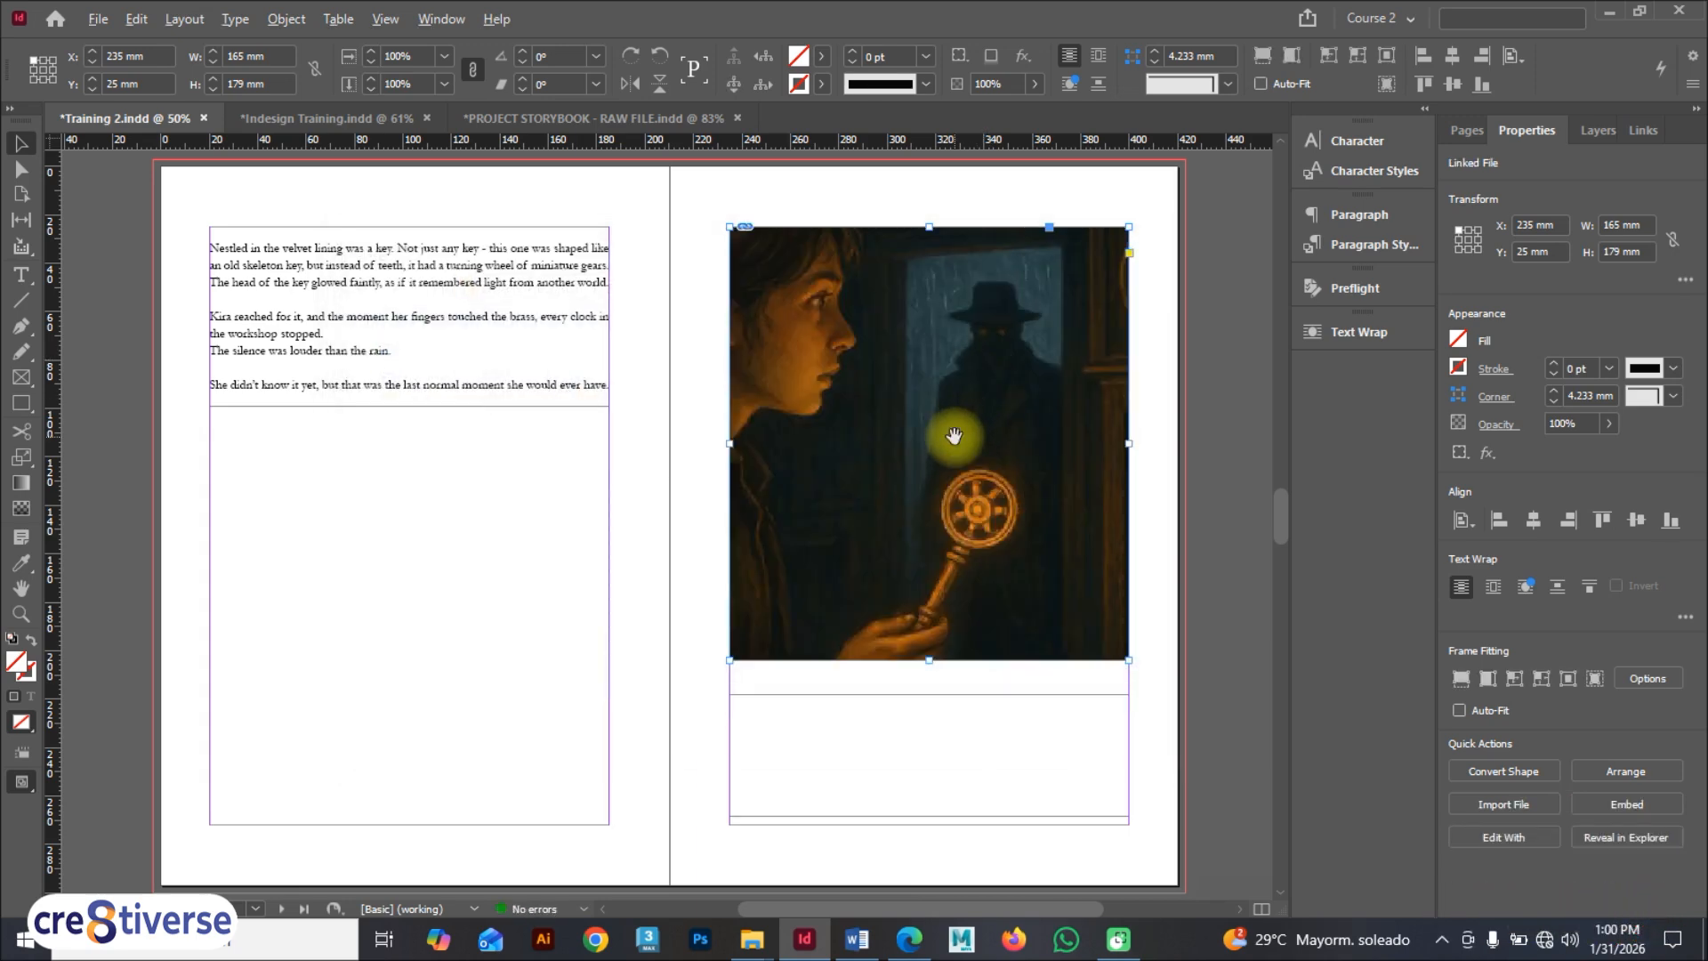
Step: Scale the placed illustration down inside its frame to about 273 by 182 mm, keeping it centred
scroll(953, 429, "down", 1)
double_click(948, 416)
scroll(864, 411, "down", 3)
scroll(865, 410, "up", 2)
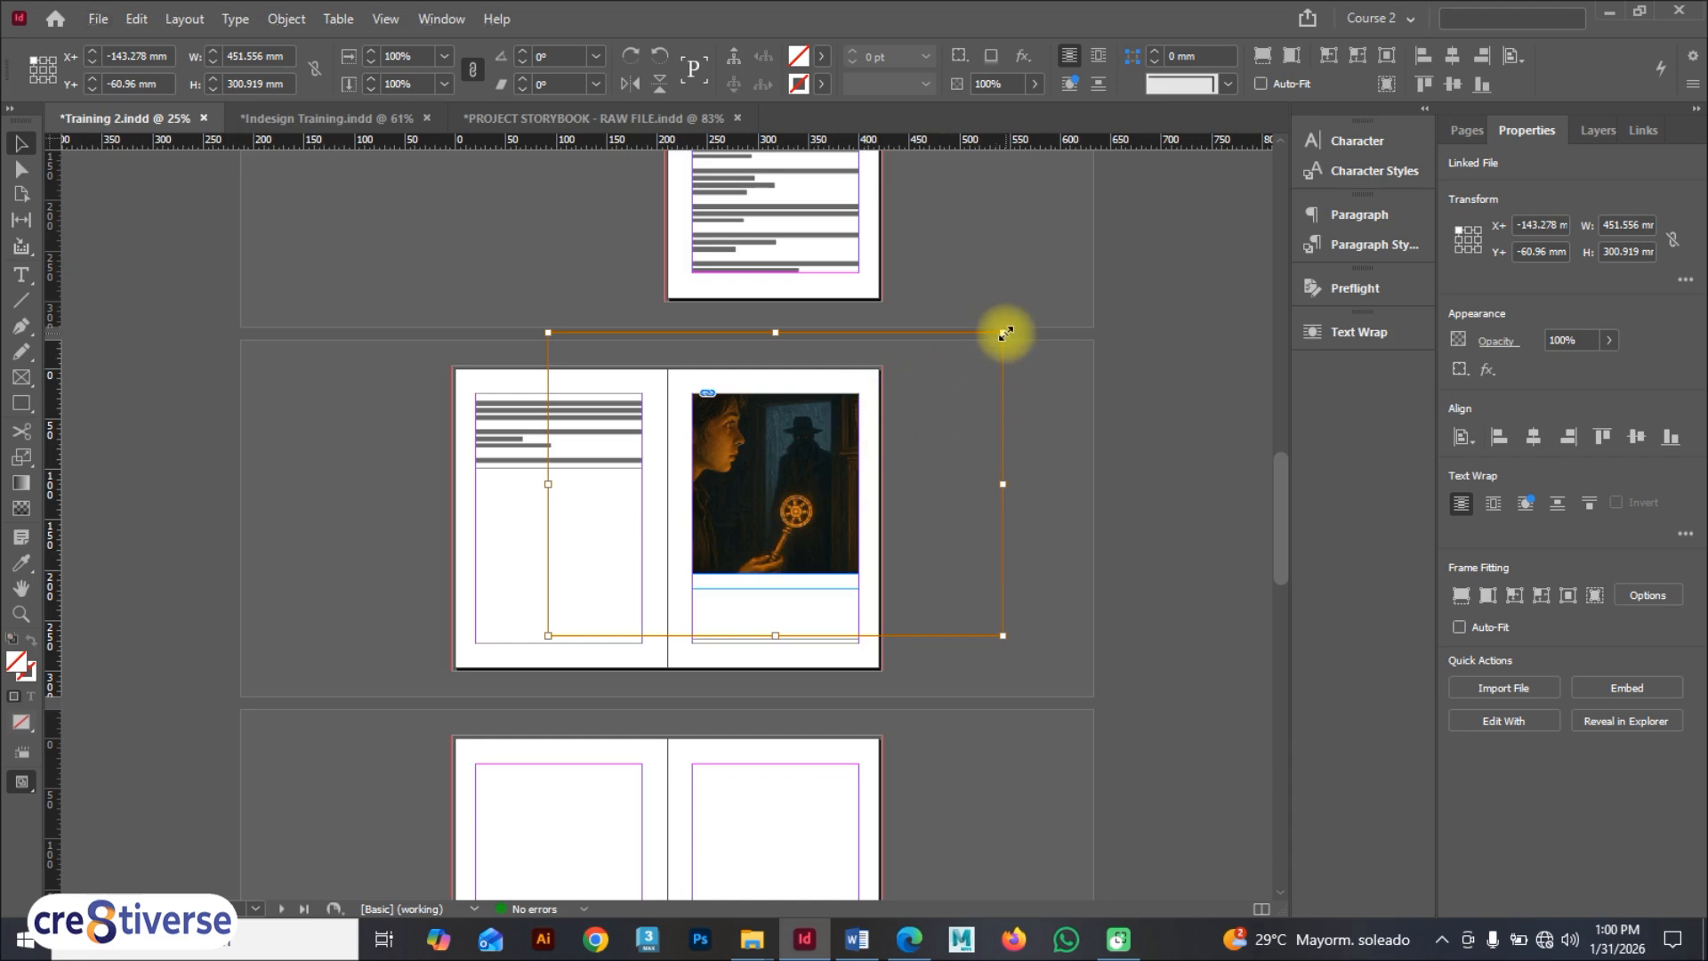
left_click_drag(1006, 332, 917, 422)
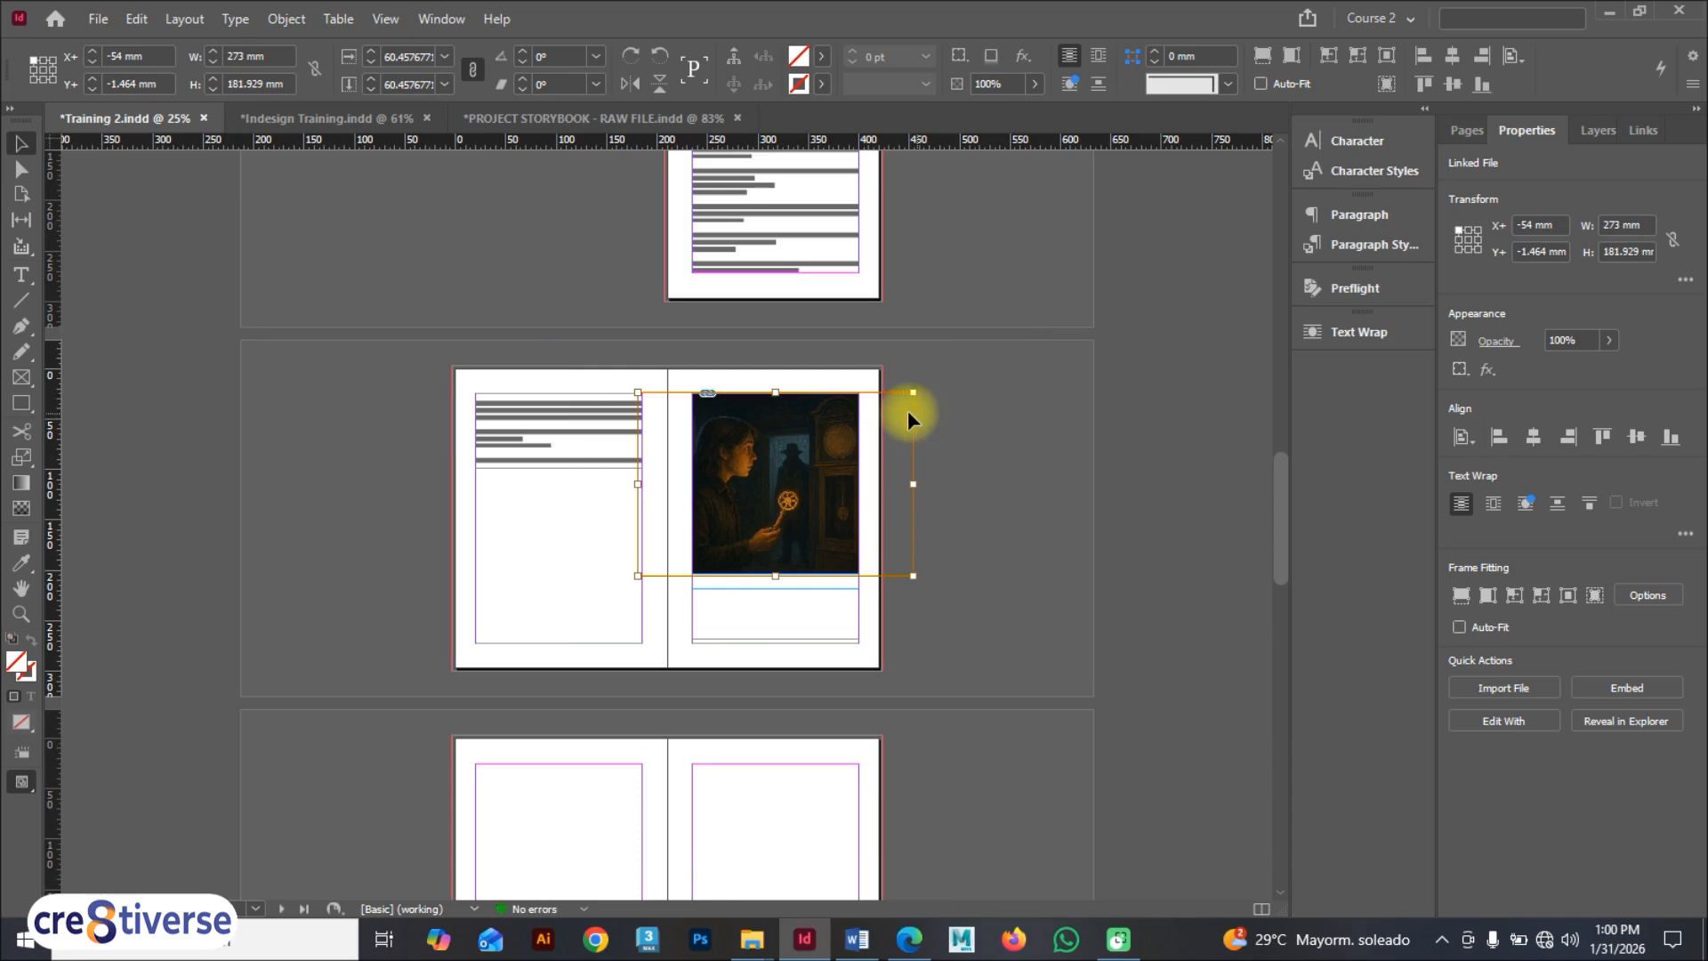
Step: Switch to the Clock Master Design Brief in Word and copy the Chapter 1 image caption about the skeleton key
left_click(857, 939)
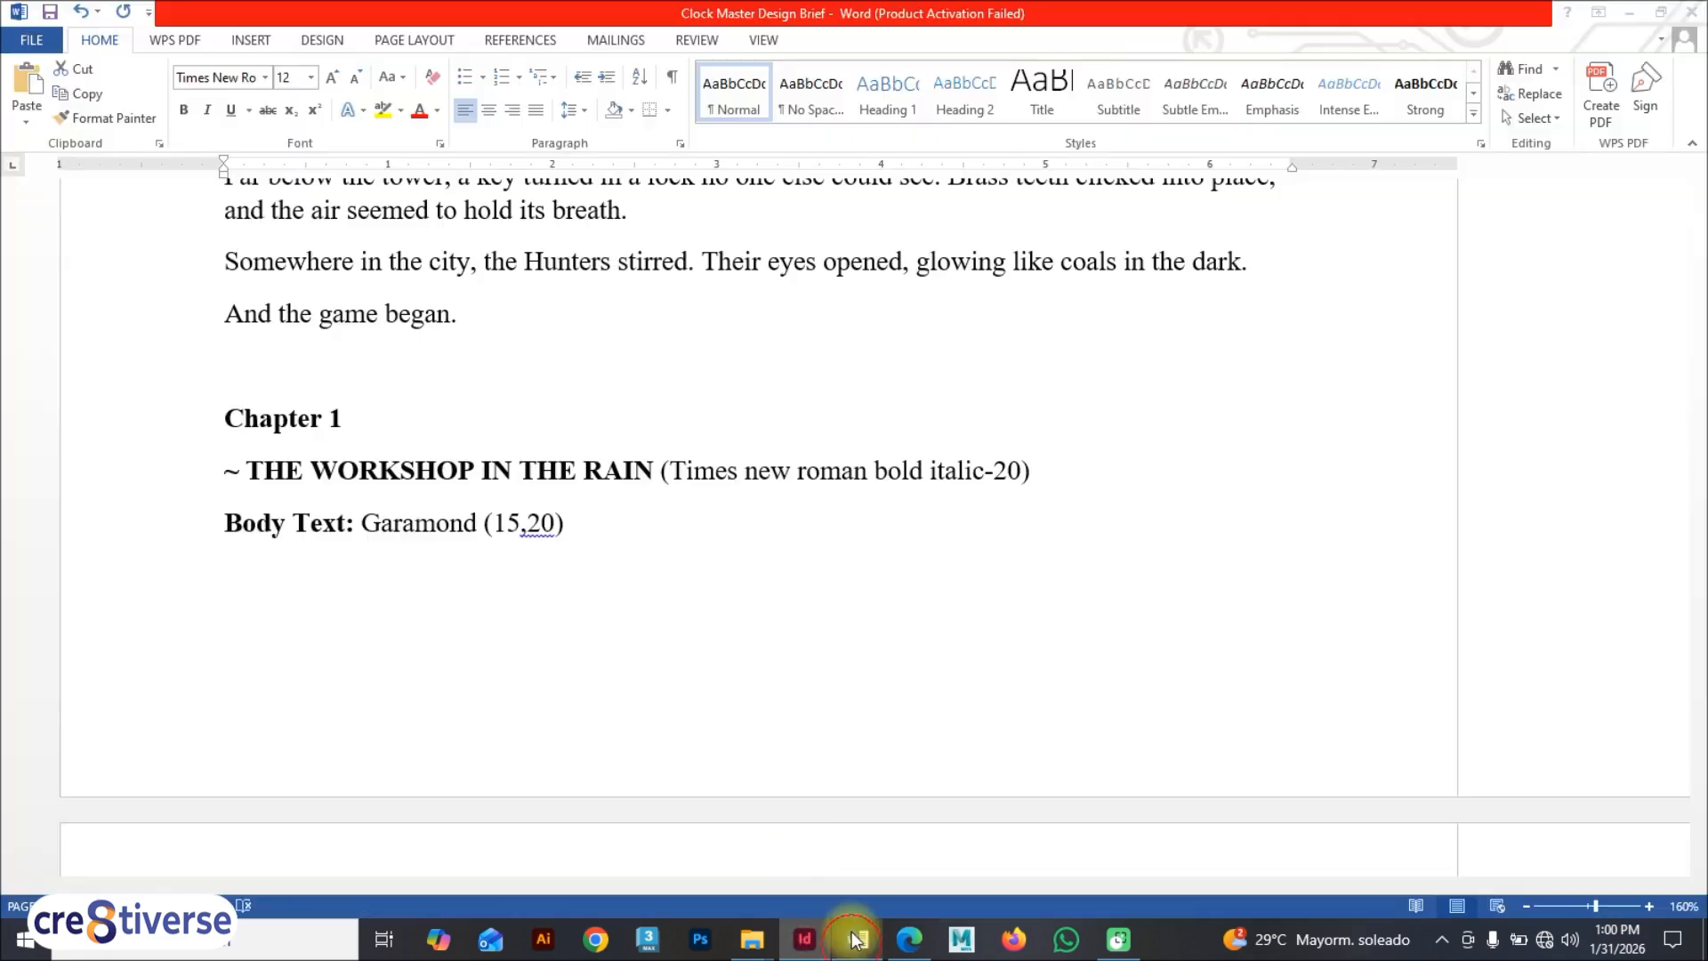
scroll(552, 534, "down", 6)
scroll(532, 557, "down", 20)
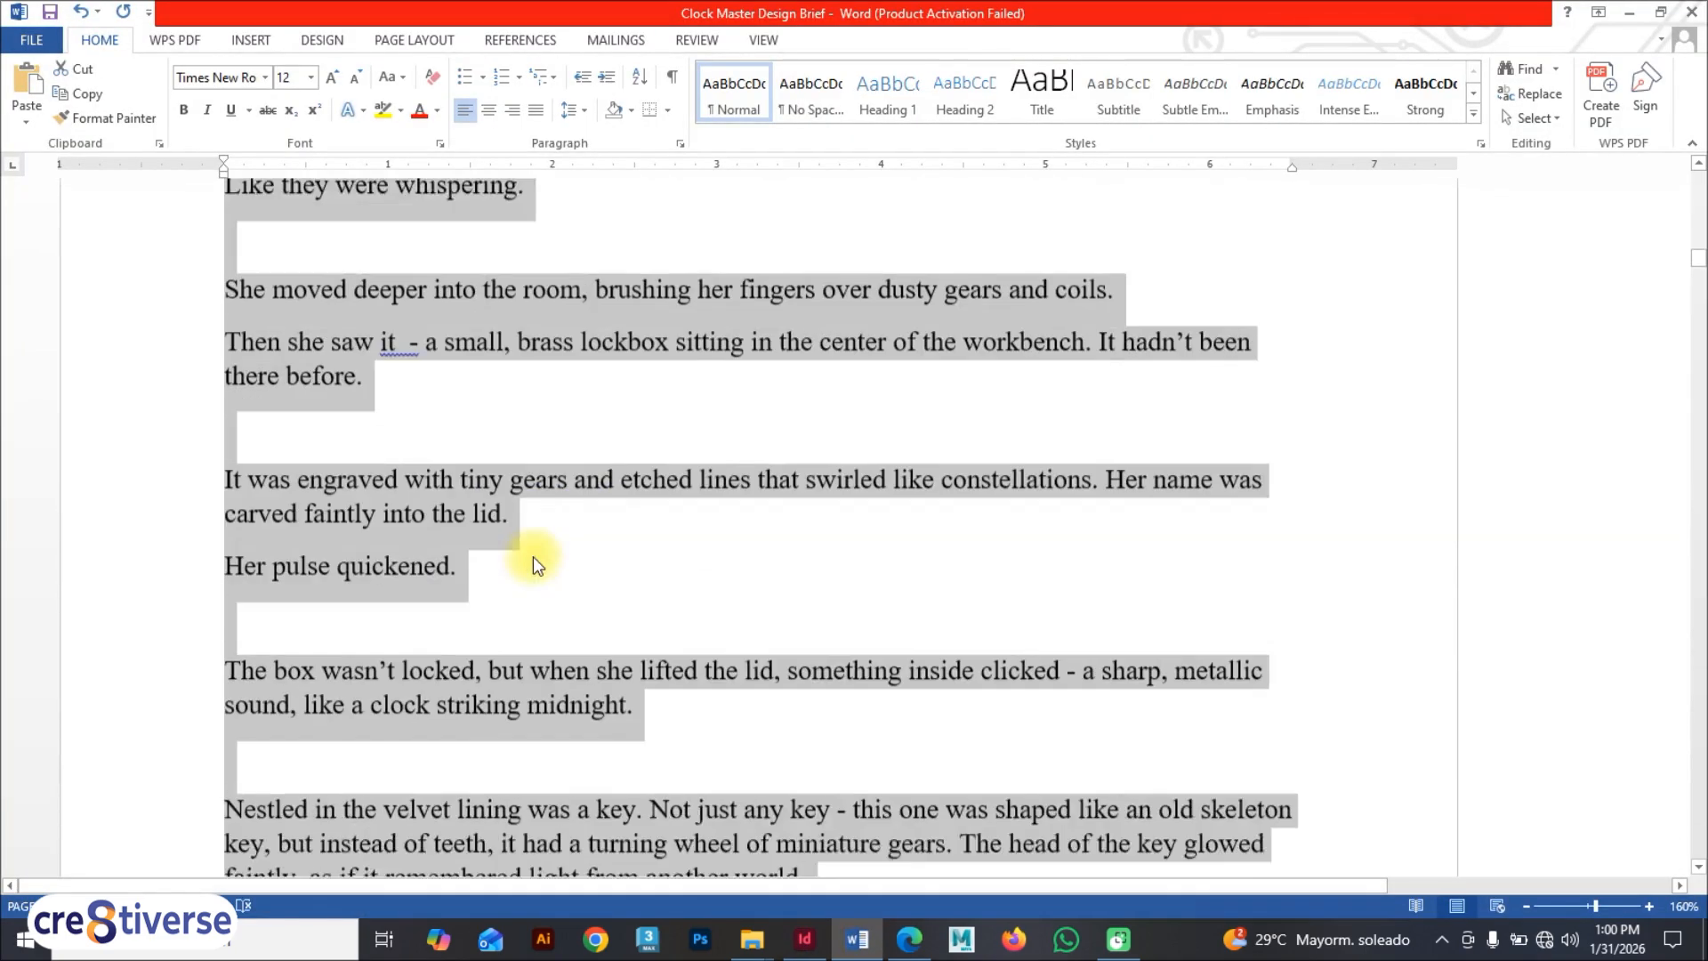
scroll(532, 557, "down", 4)
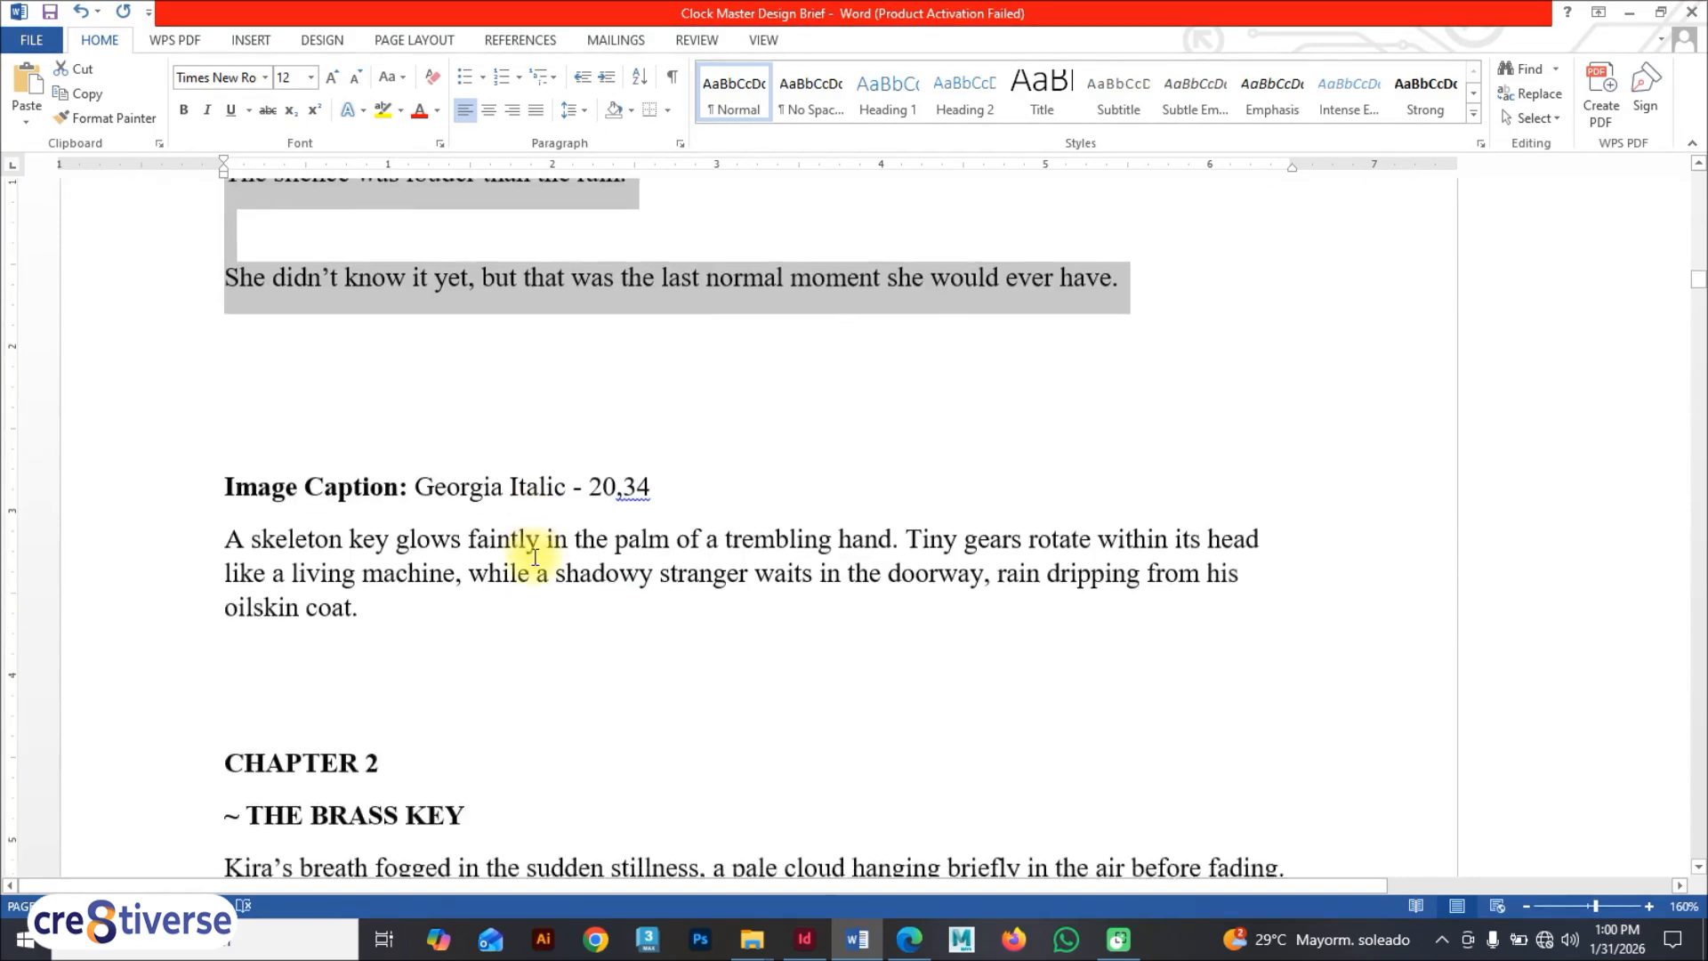
left_click_drag(372, 612, 229, 549)
key("ctrl+c")
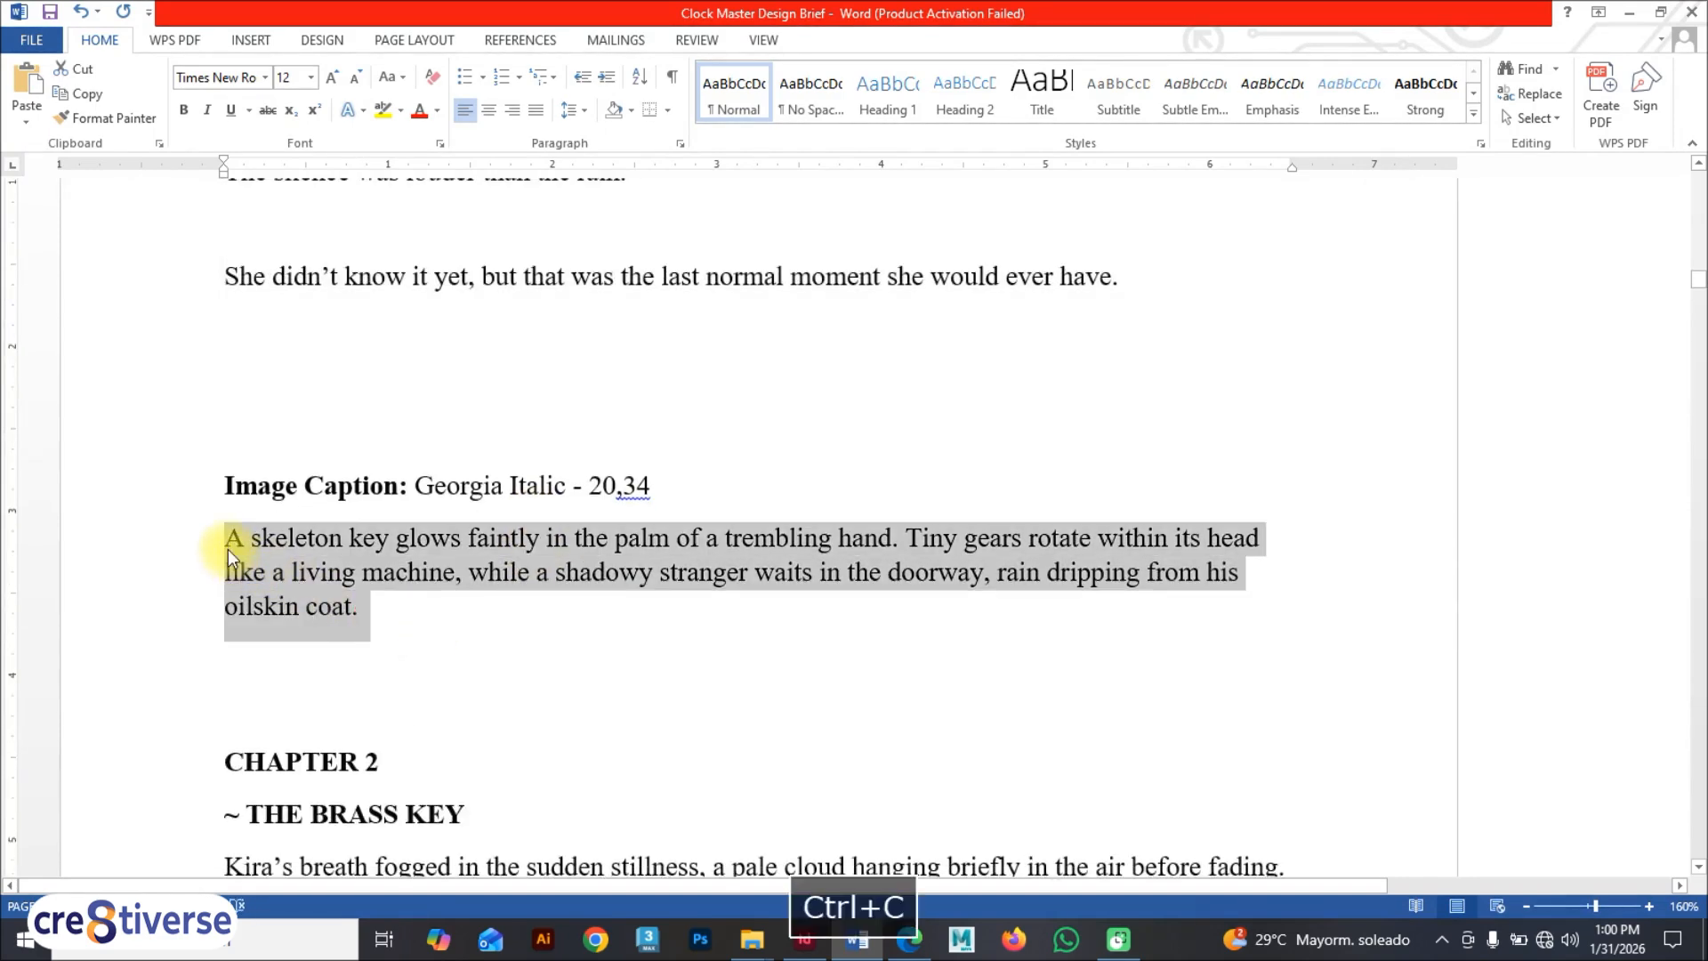
Step: Return to Training 2.indd in InDesign and paste the caption into the text frame below the illustration
key("alt+Tab")
left_click(731, 605)
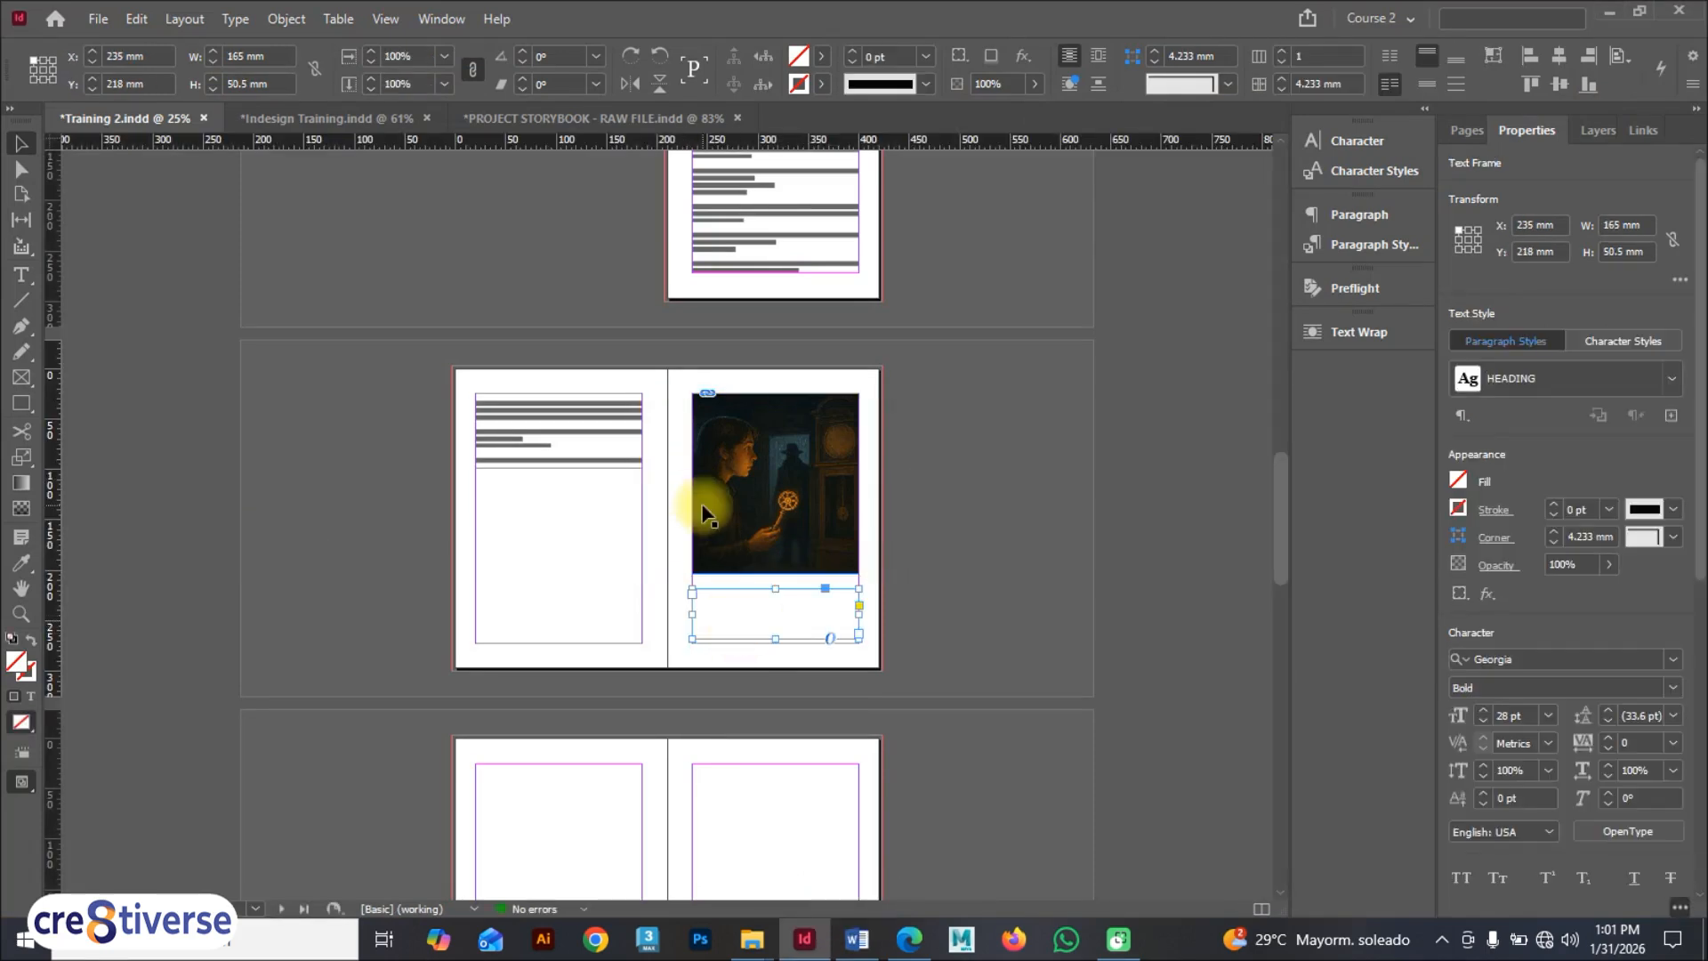
key("ctrl+0")
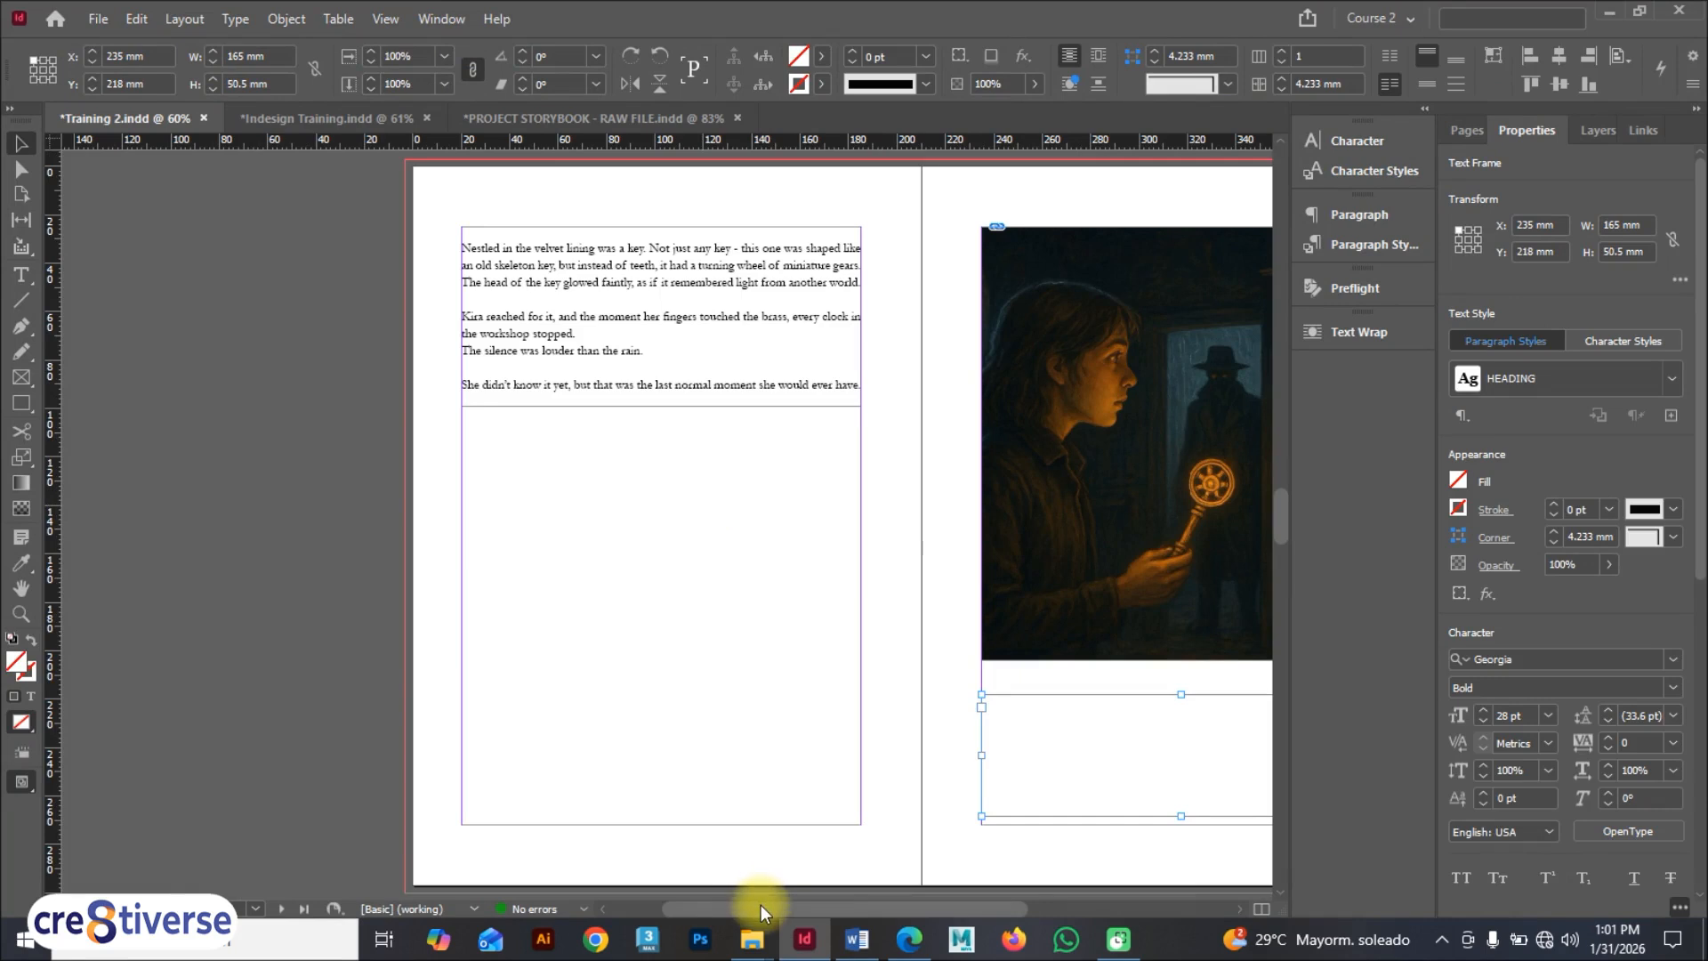
left_click_drag(760, 904, 840, 906)
double_click(817, 740)
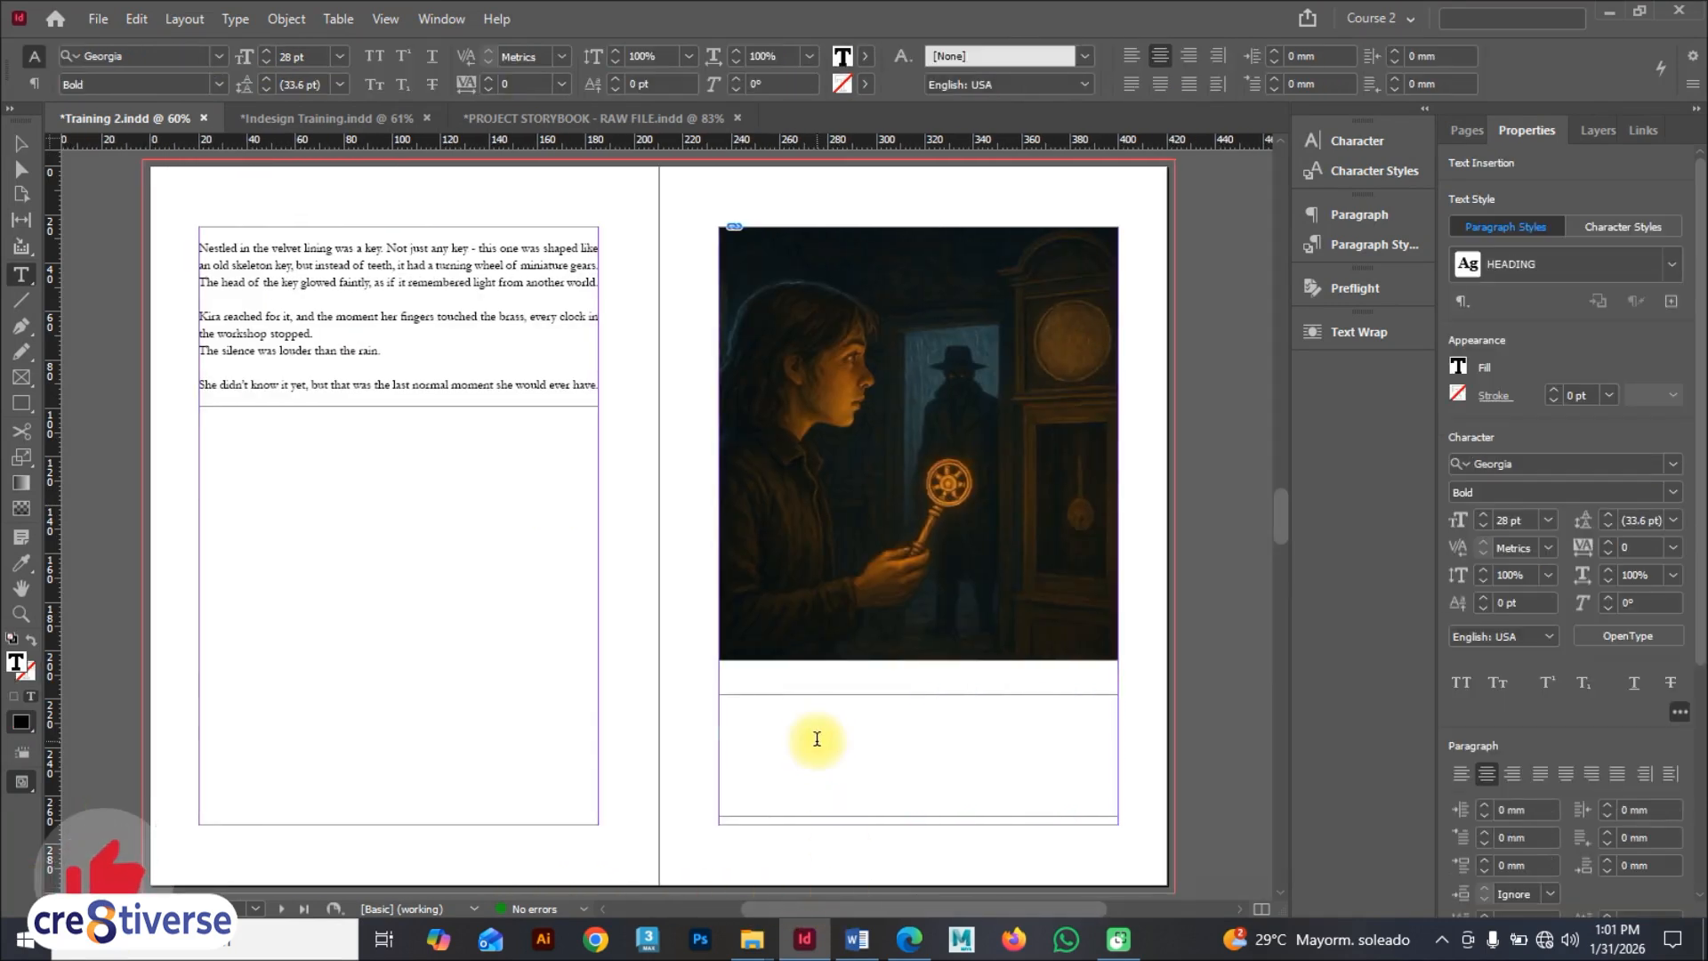
key("ctrl+v")
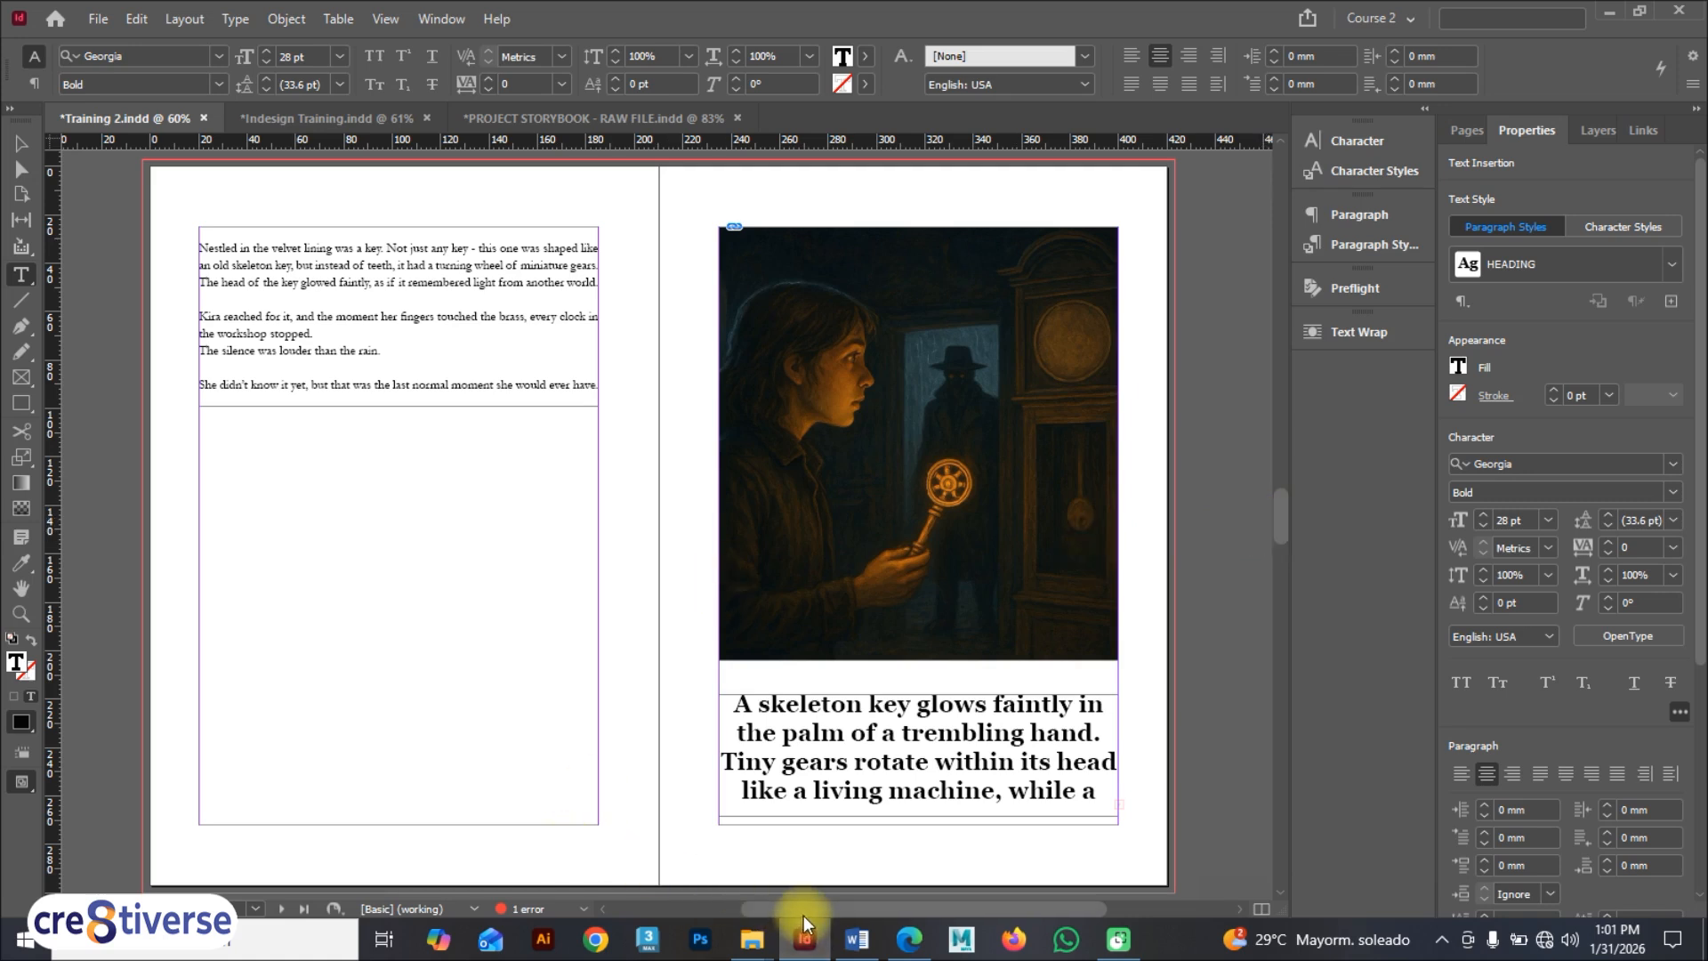
left_click_drag(809, 907, 840, 907)
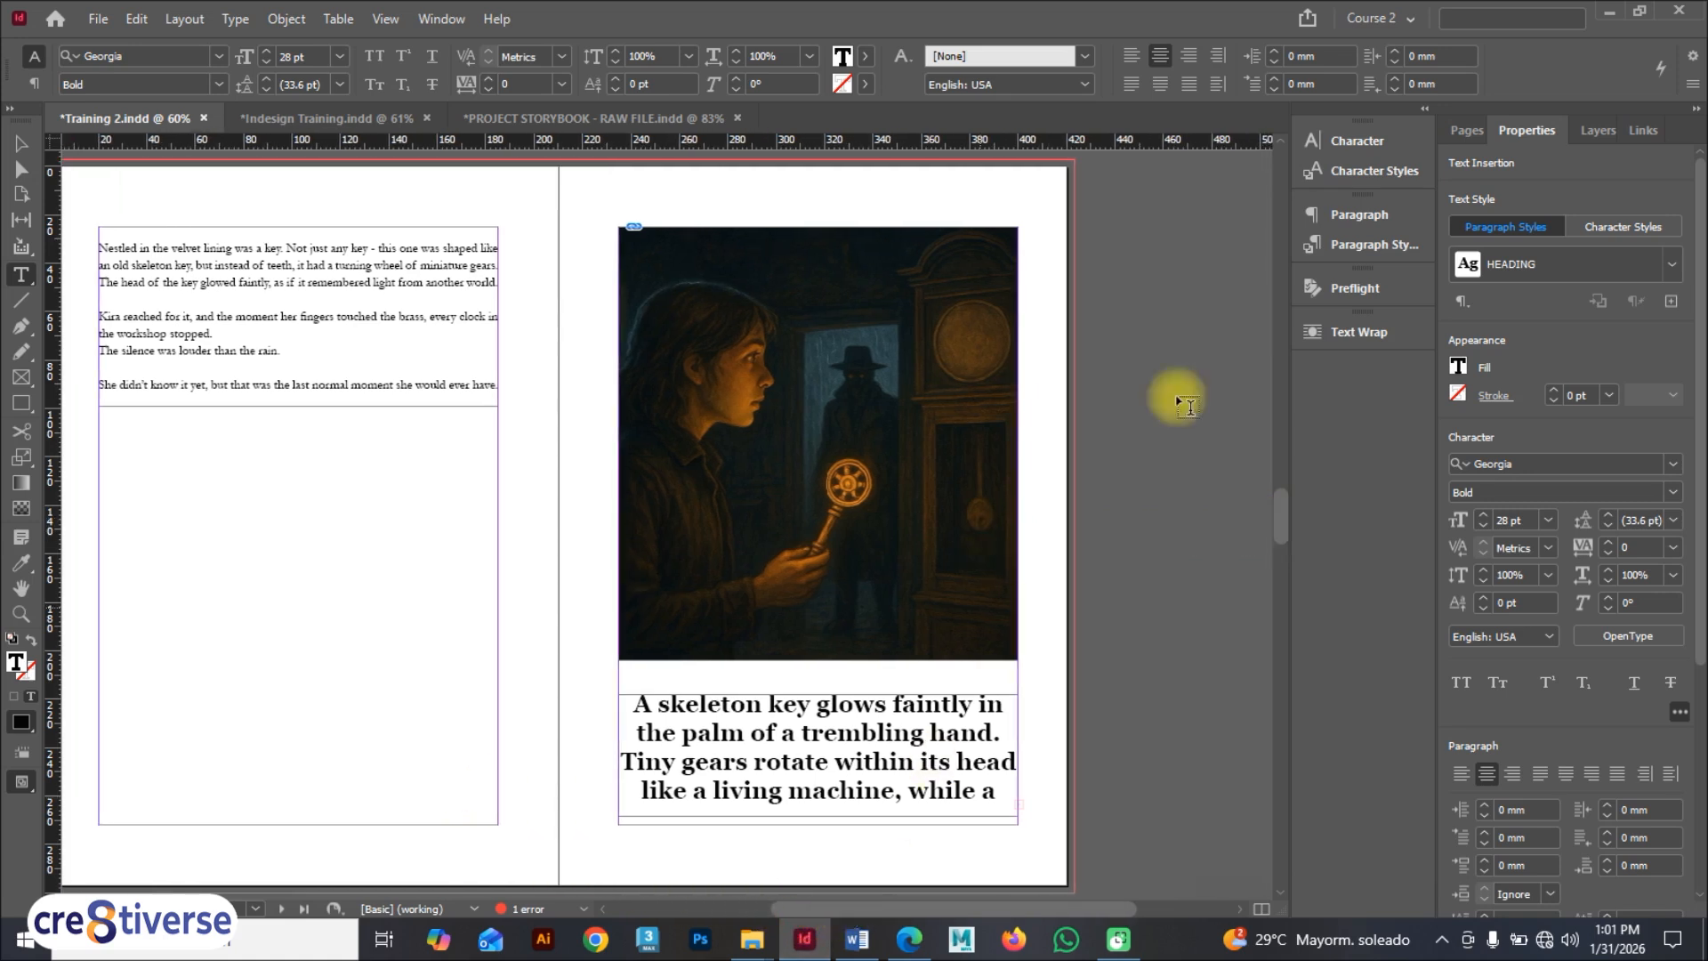
Step: Create a new paragraph style for the caption text, based on HEADING, and name it Image Caption
left_click(1370, 239)
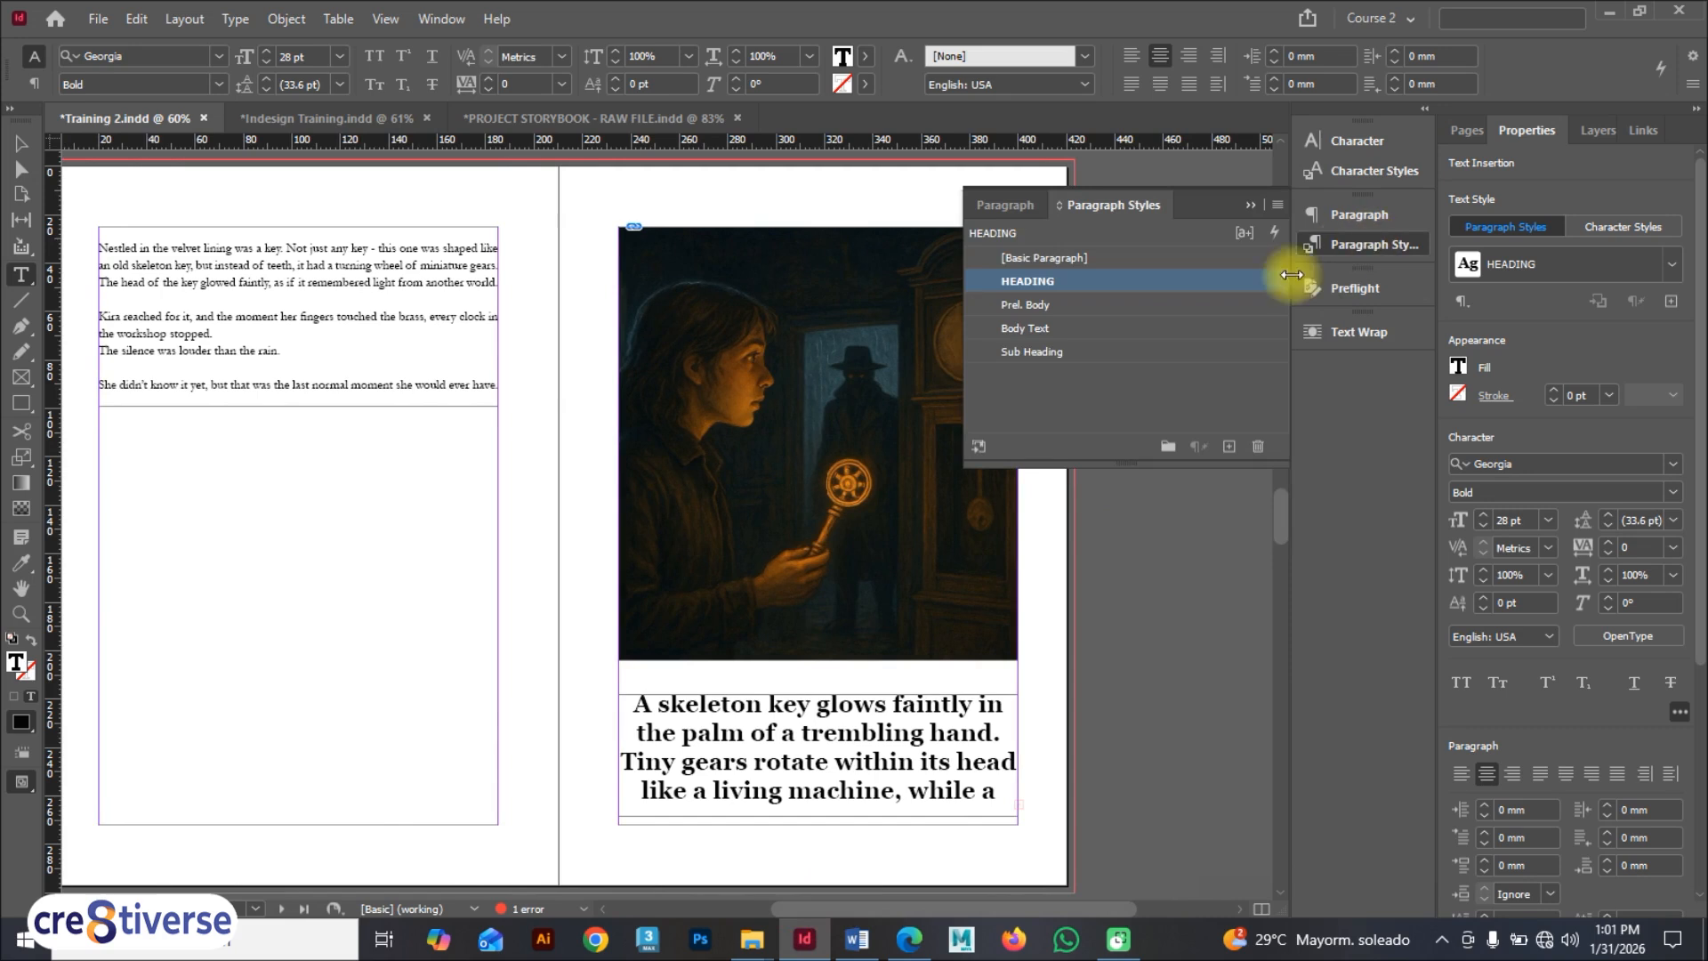
left_click(1373, 169)
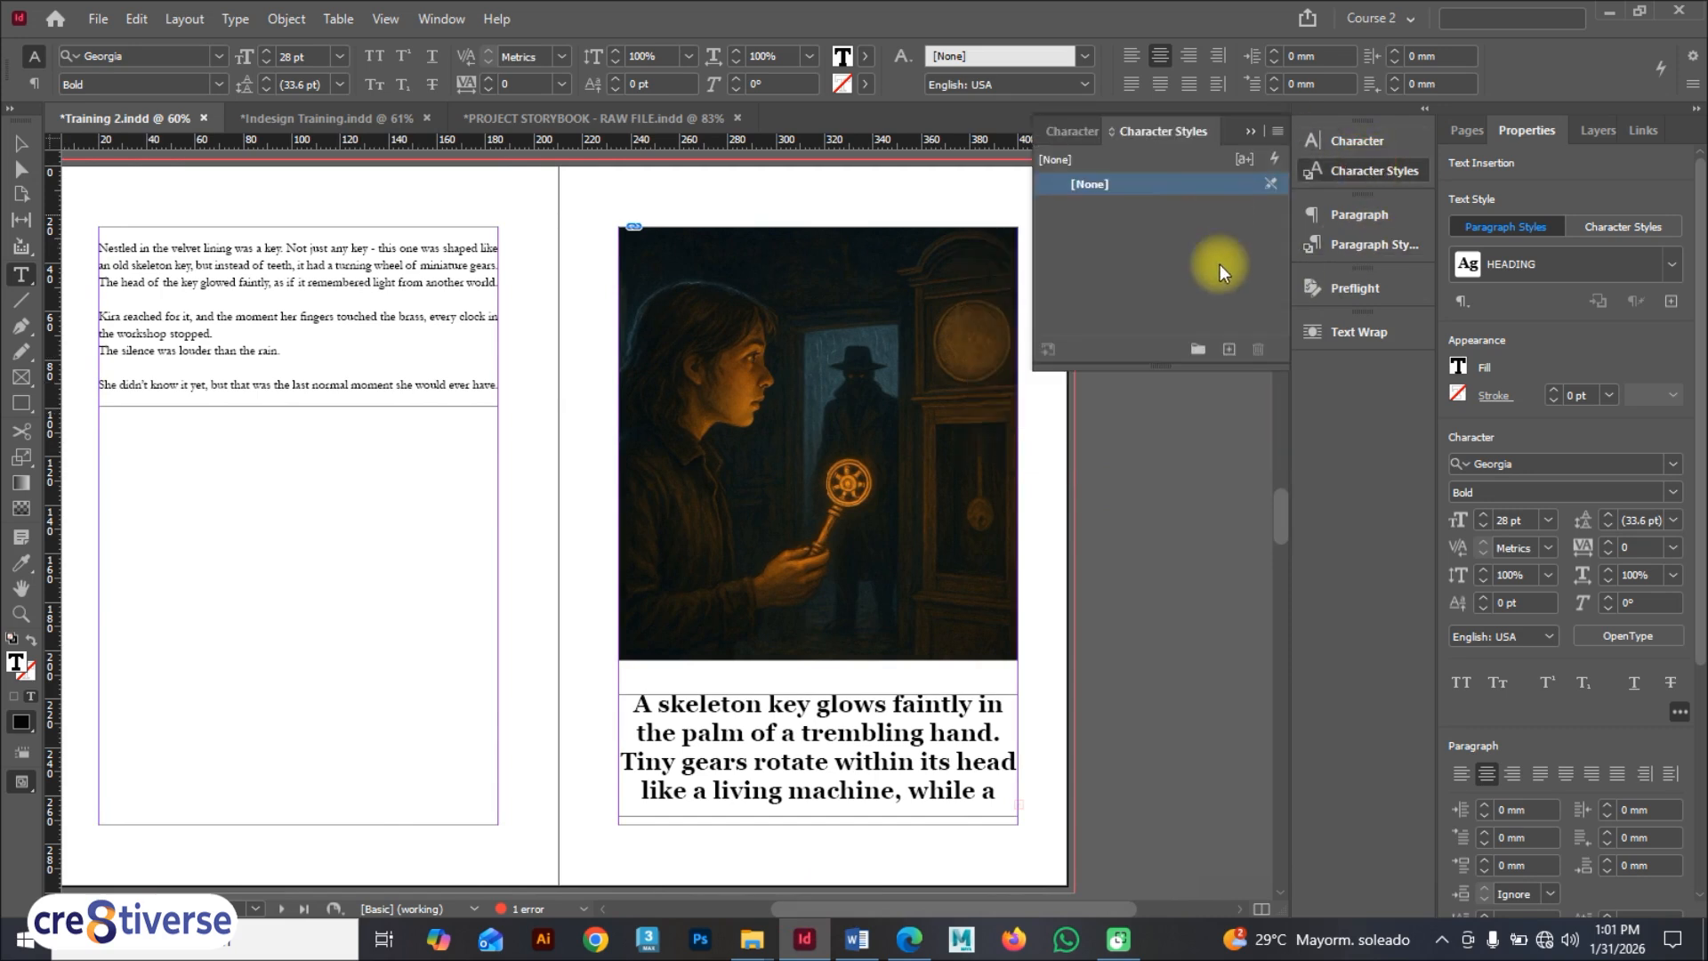
left_click(1334, 251)
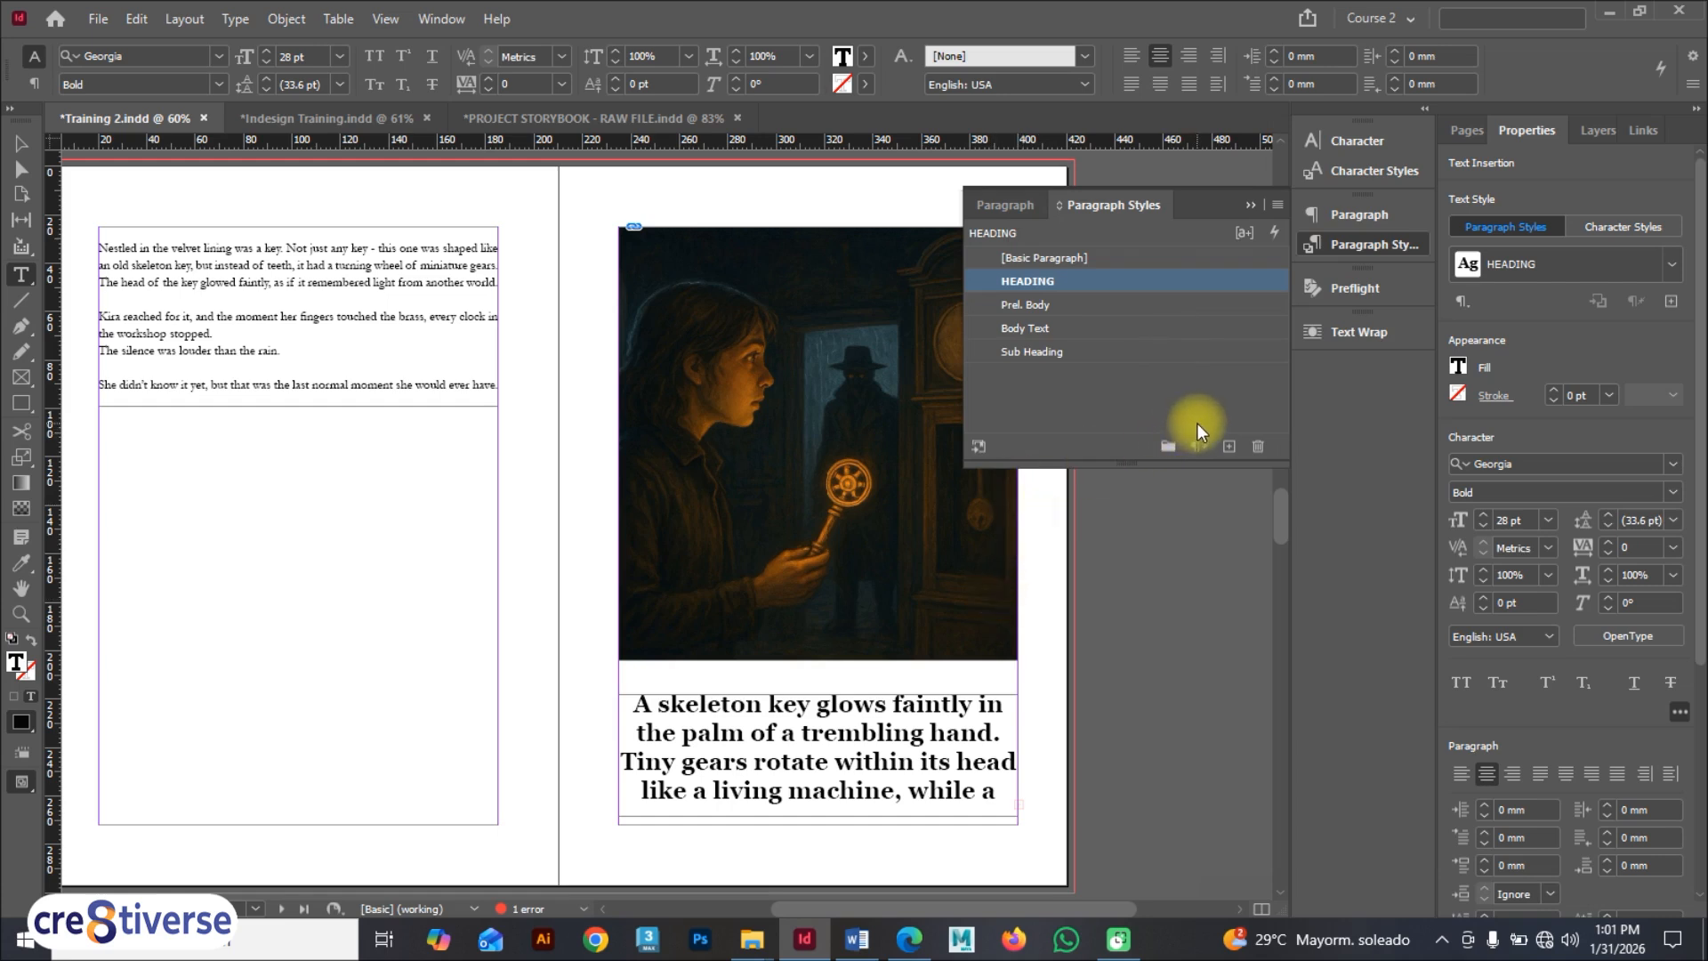
left_click(1229, 447)
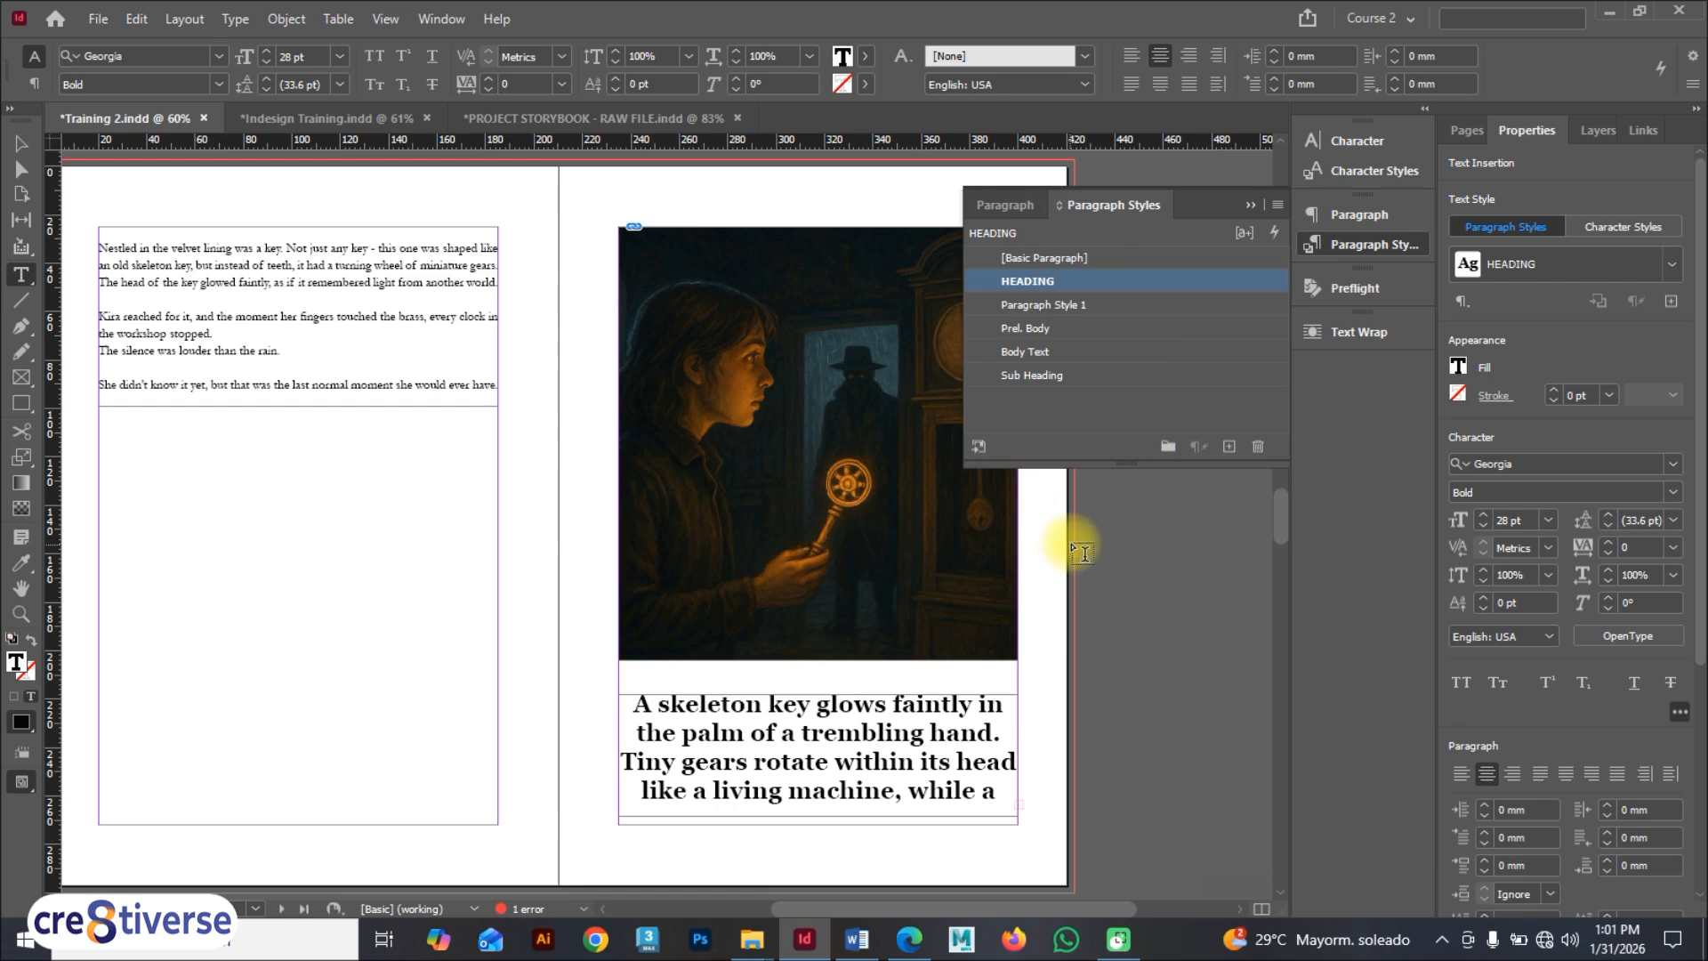
left_click(1230, 447)
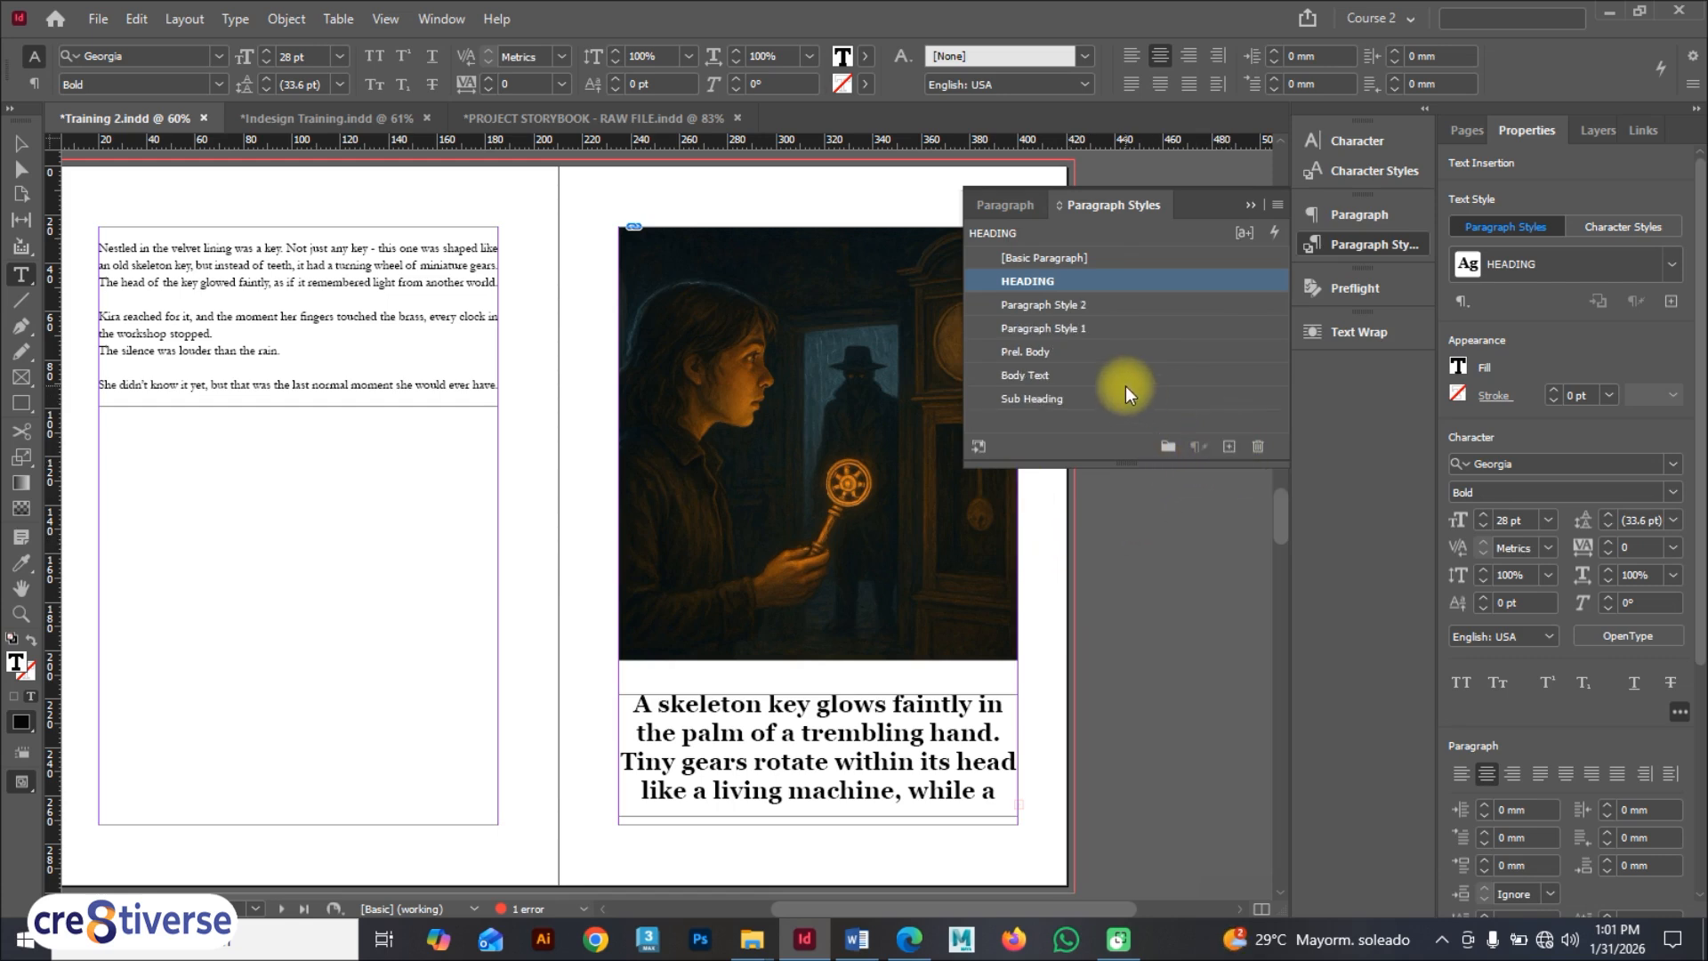
key("ctrl+z")
left_click(1121, 307)
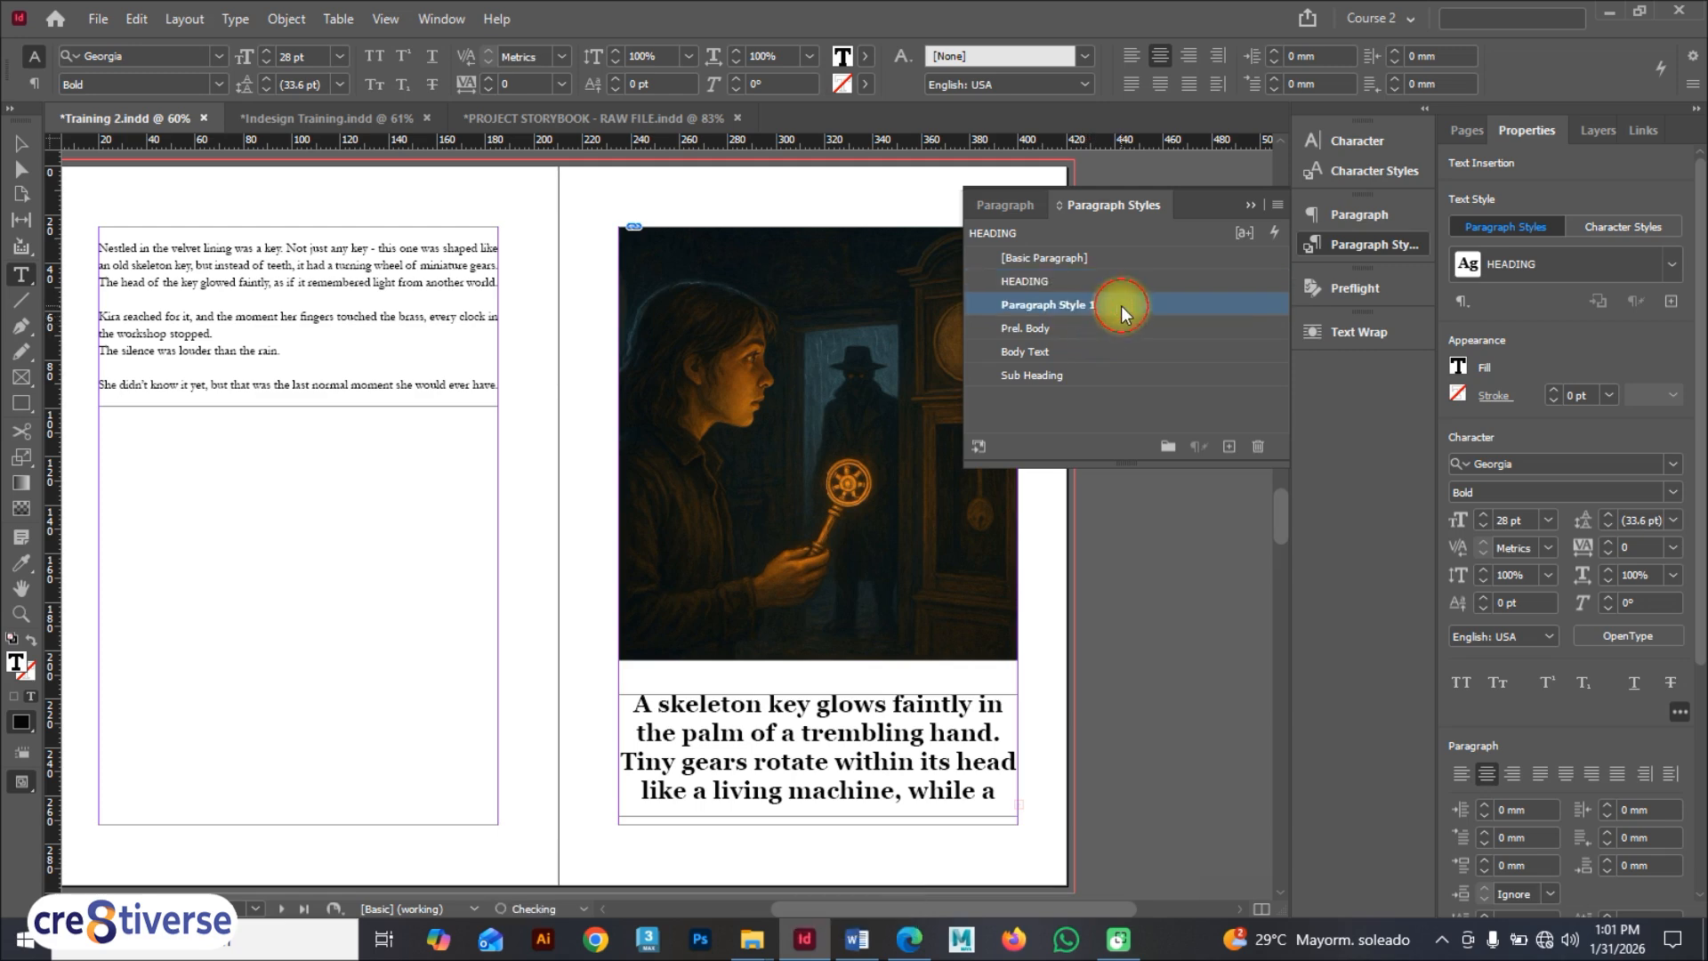
double_click(1122, 307)
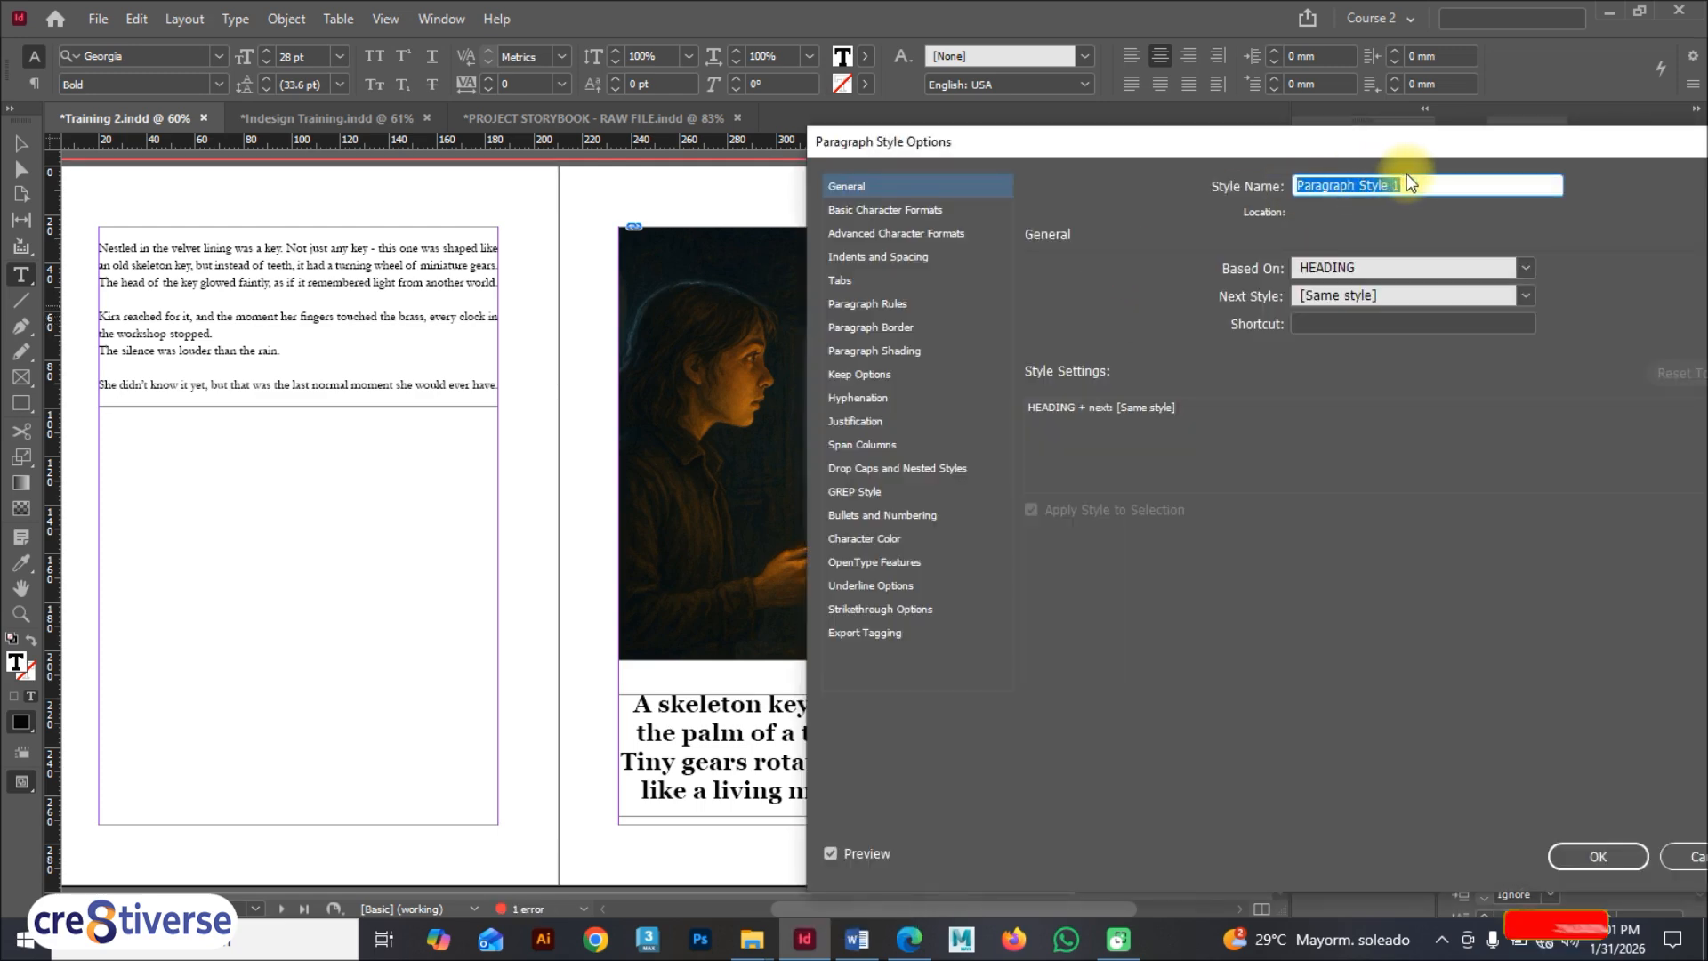
type("Image Caption")
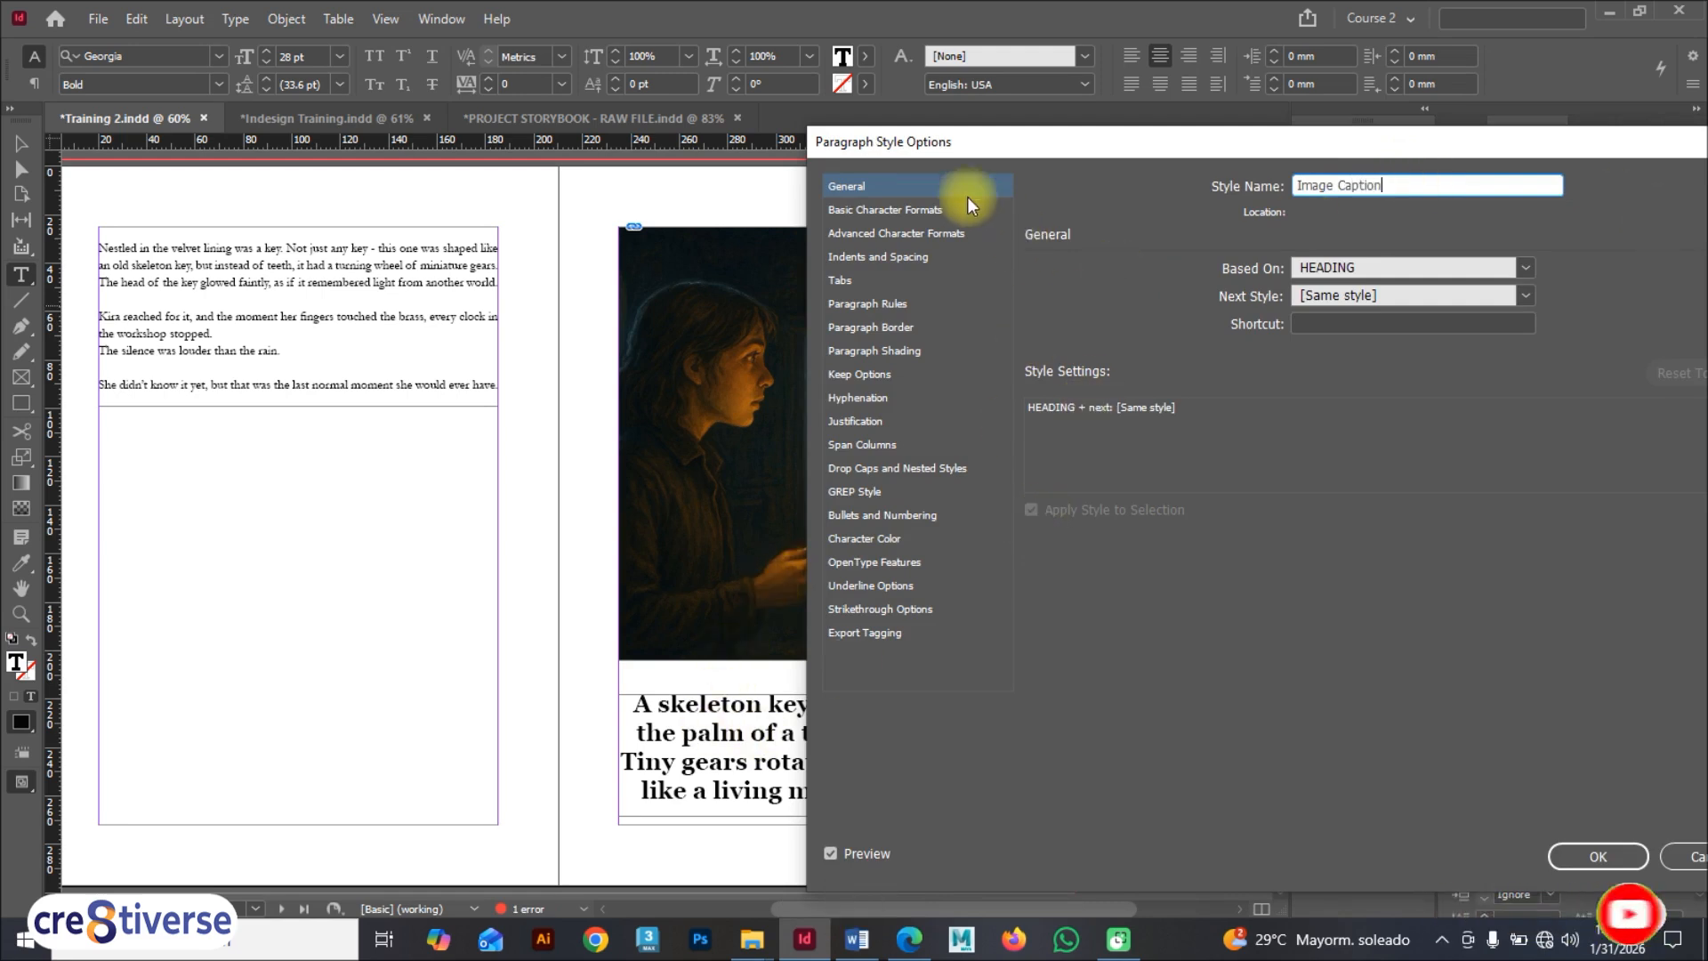
Step: Set the Image Caption style's font style to Italic, its size to 20 pt and its leading to 34 pt
left_click(916, 212)
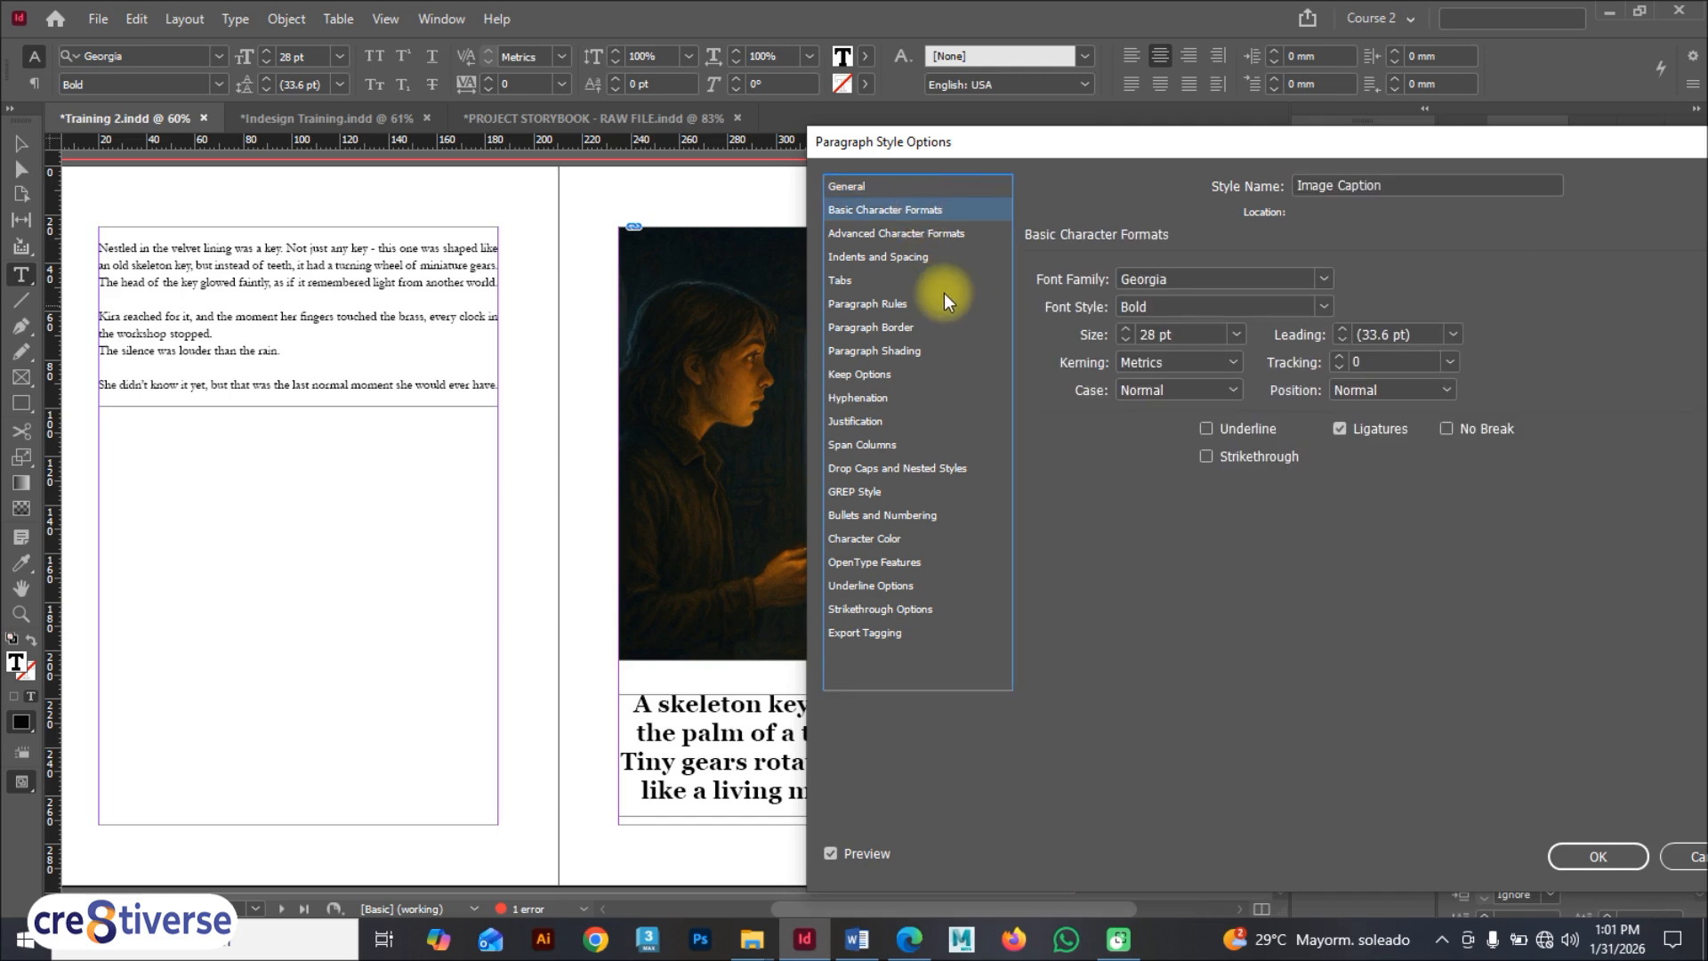
key("F9")
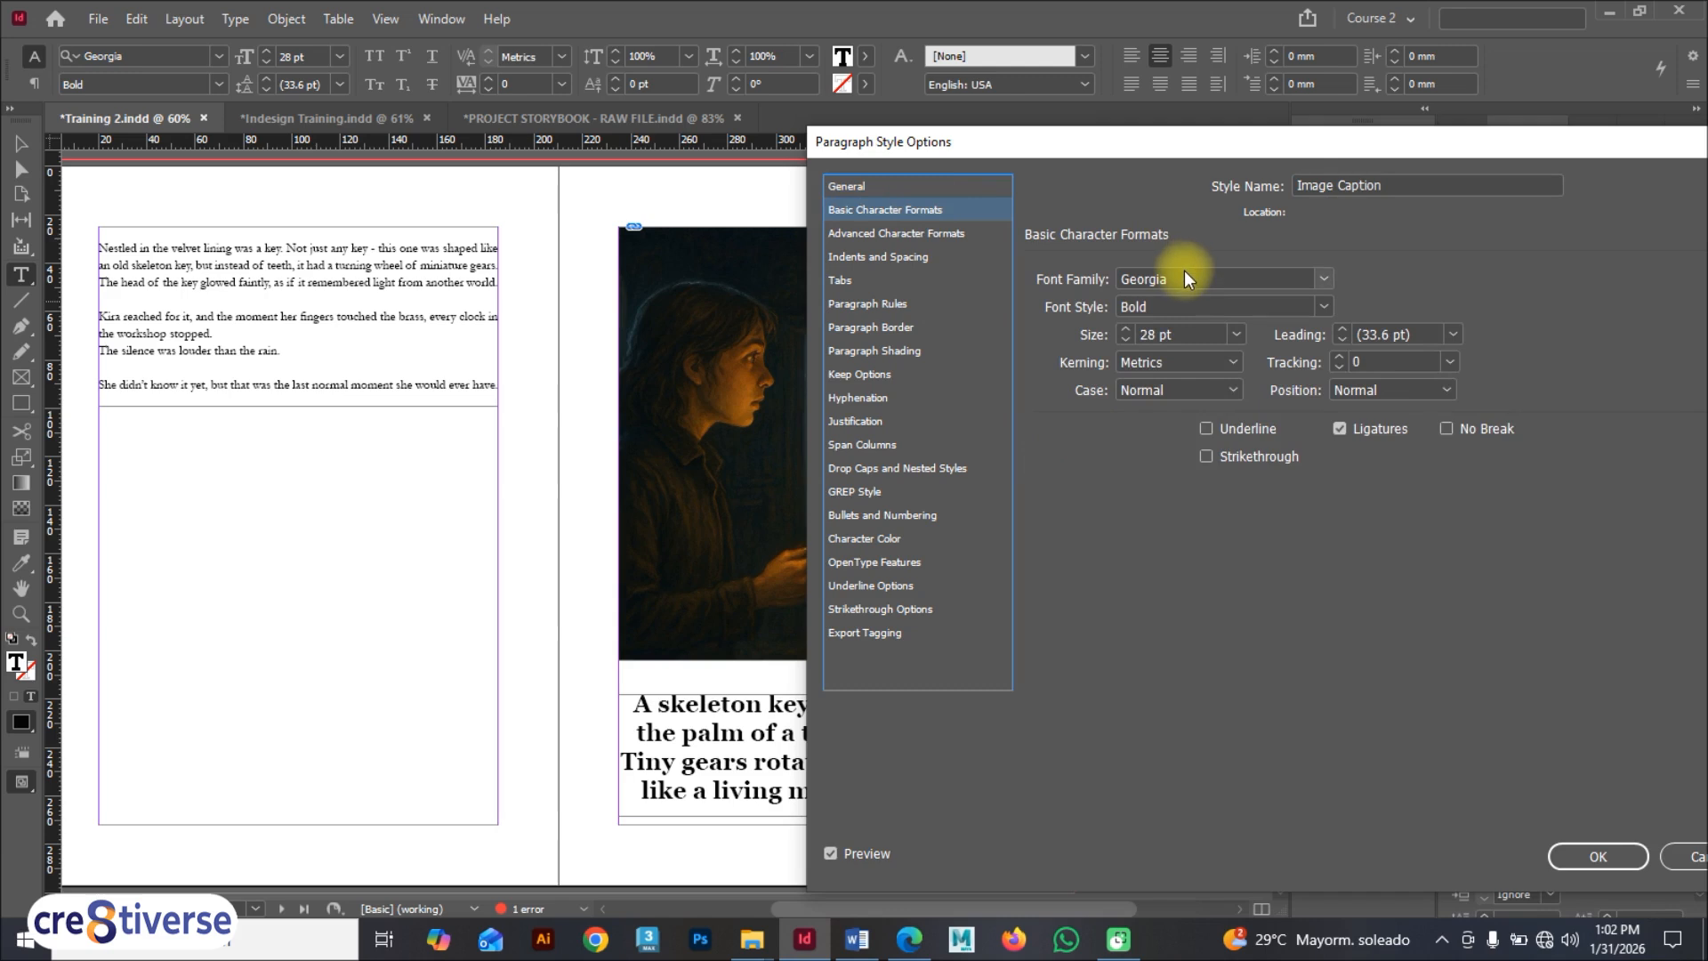
left_click(1323, 307)
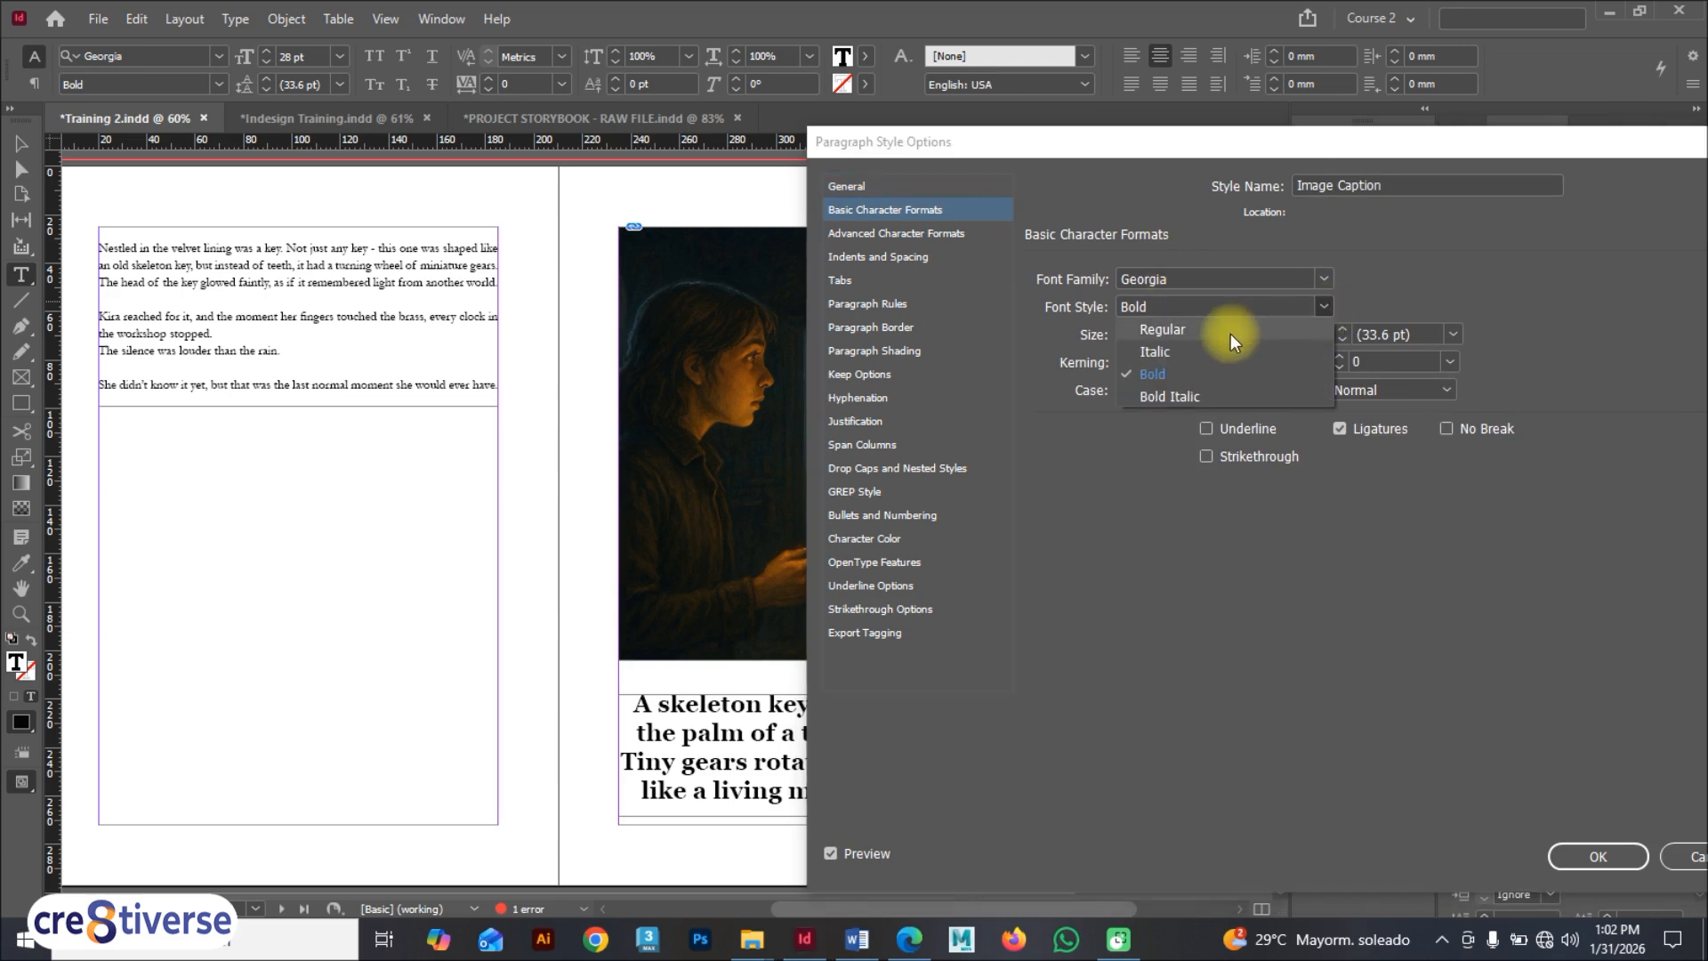
left_click(1192, 349)
key("Tab")
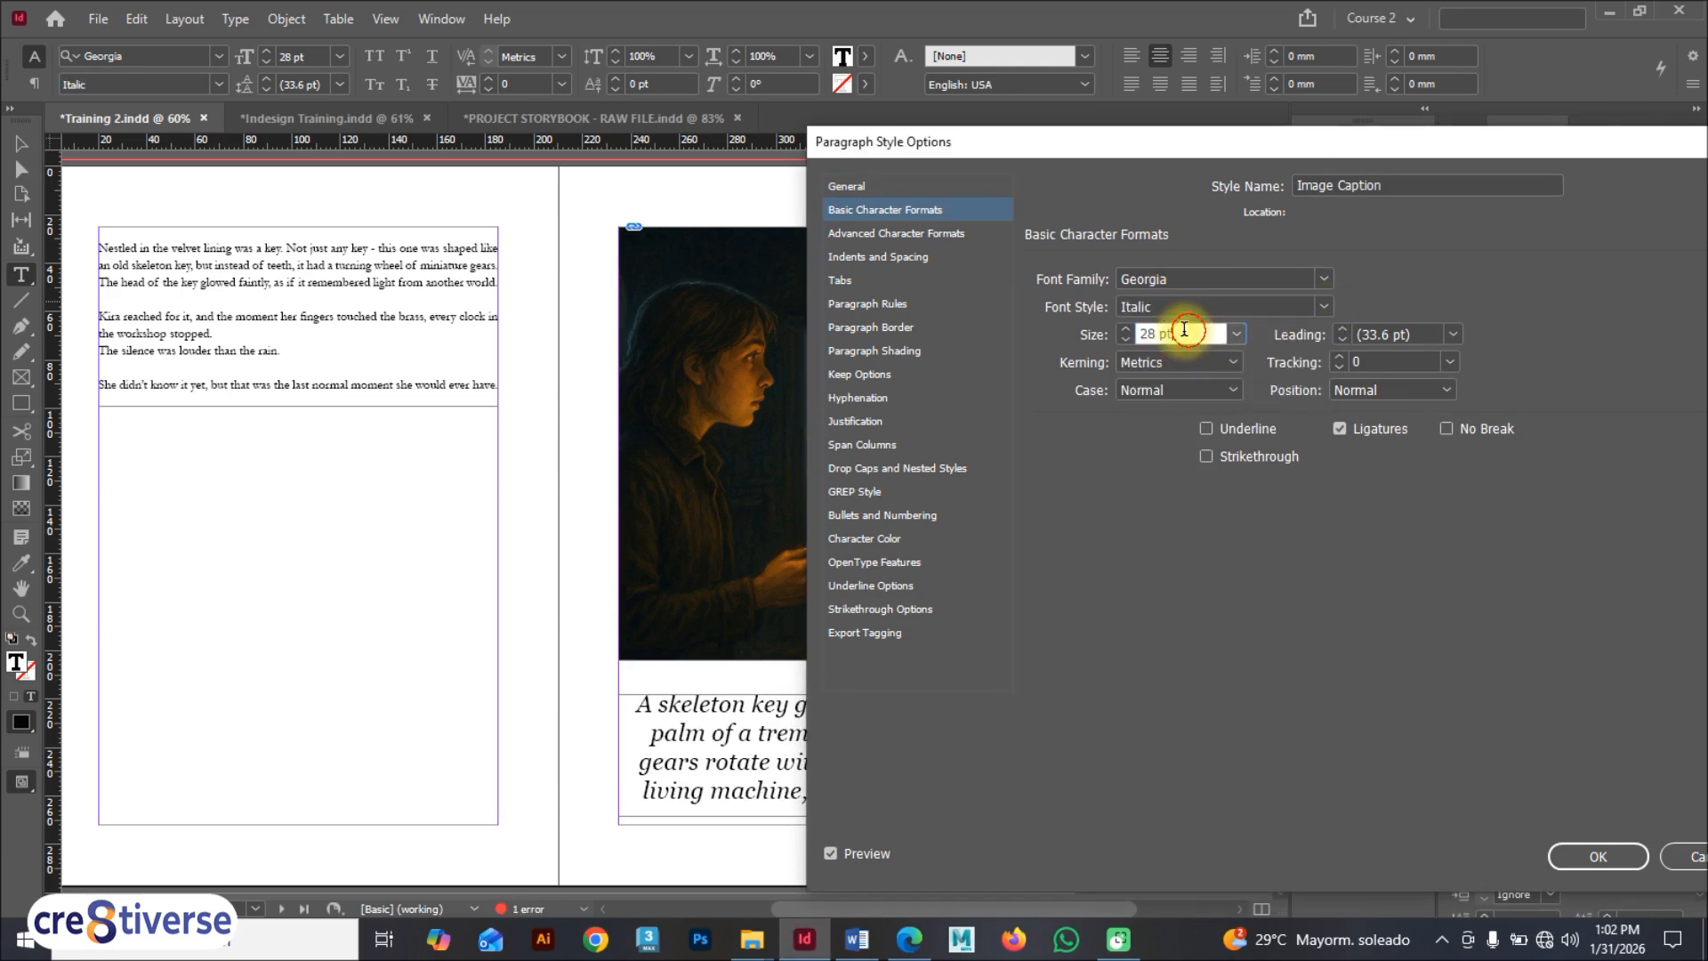
type("2")
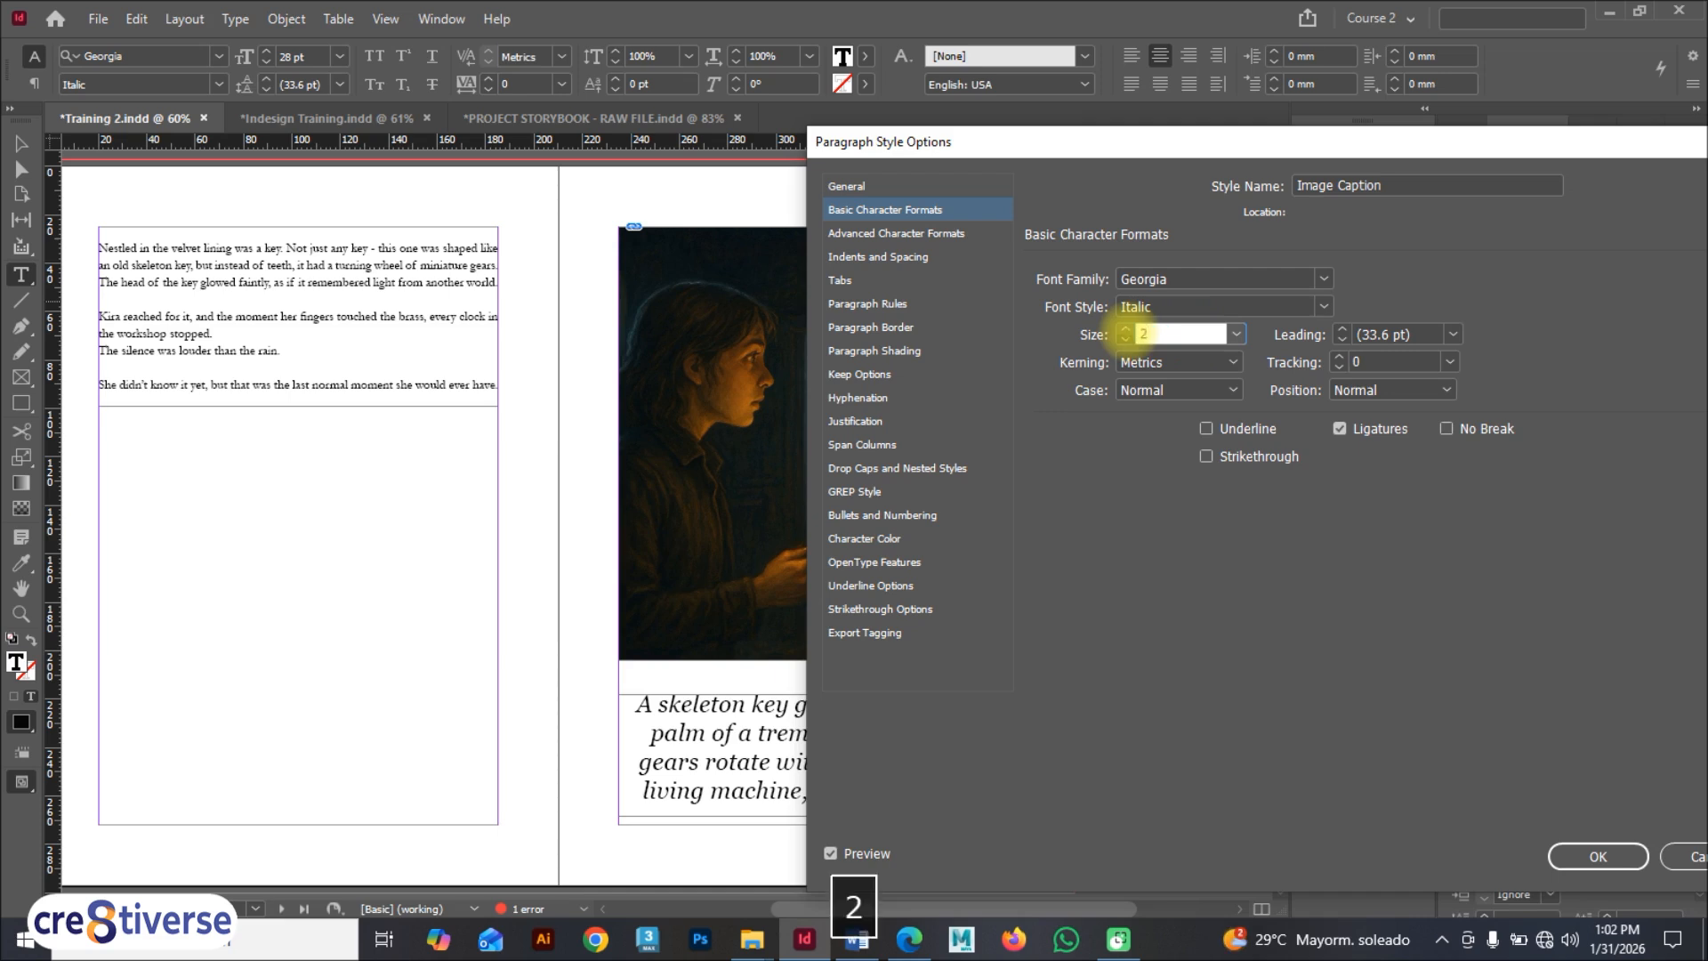
type("0")
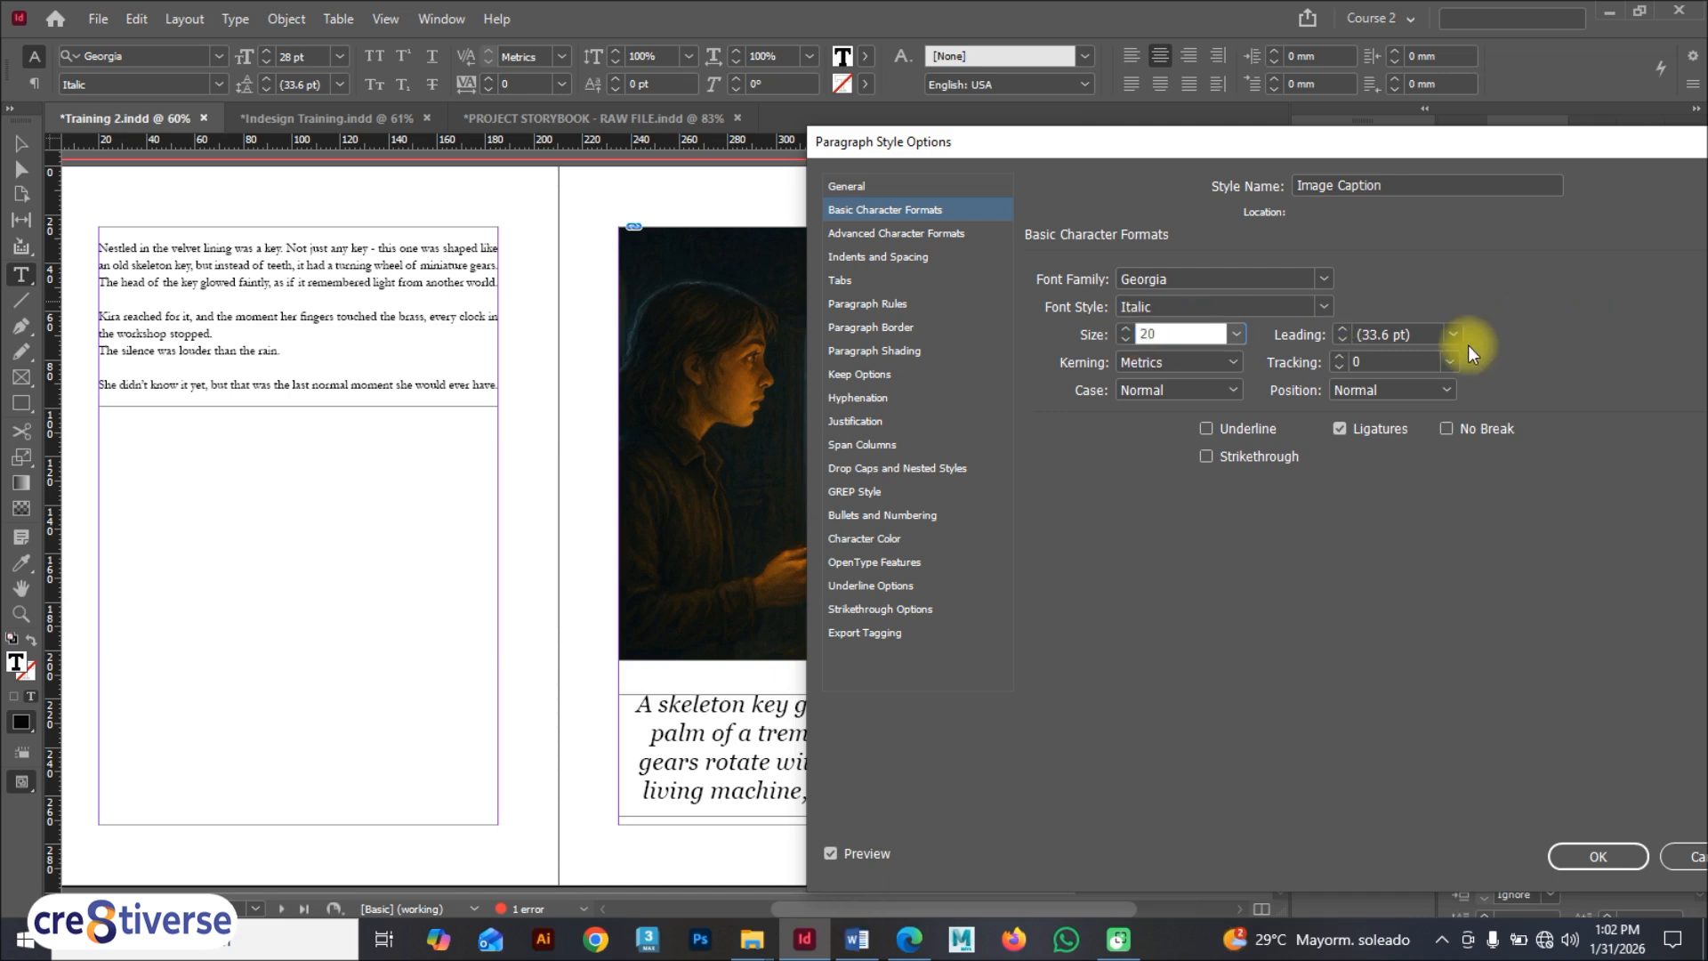
key("Tab")
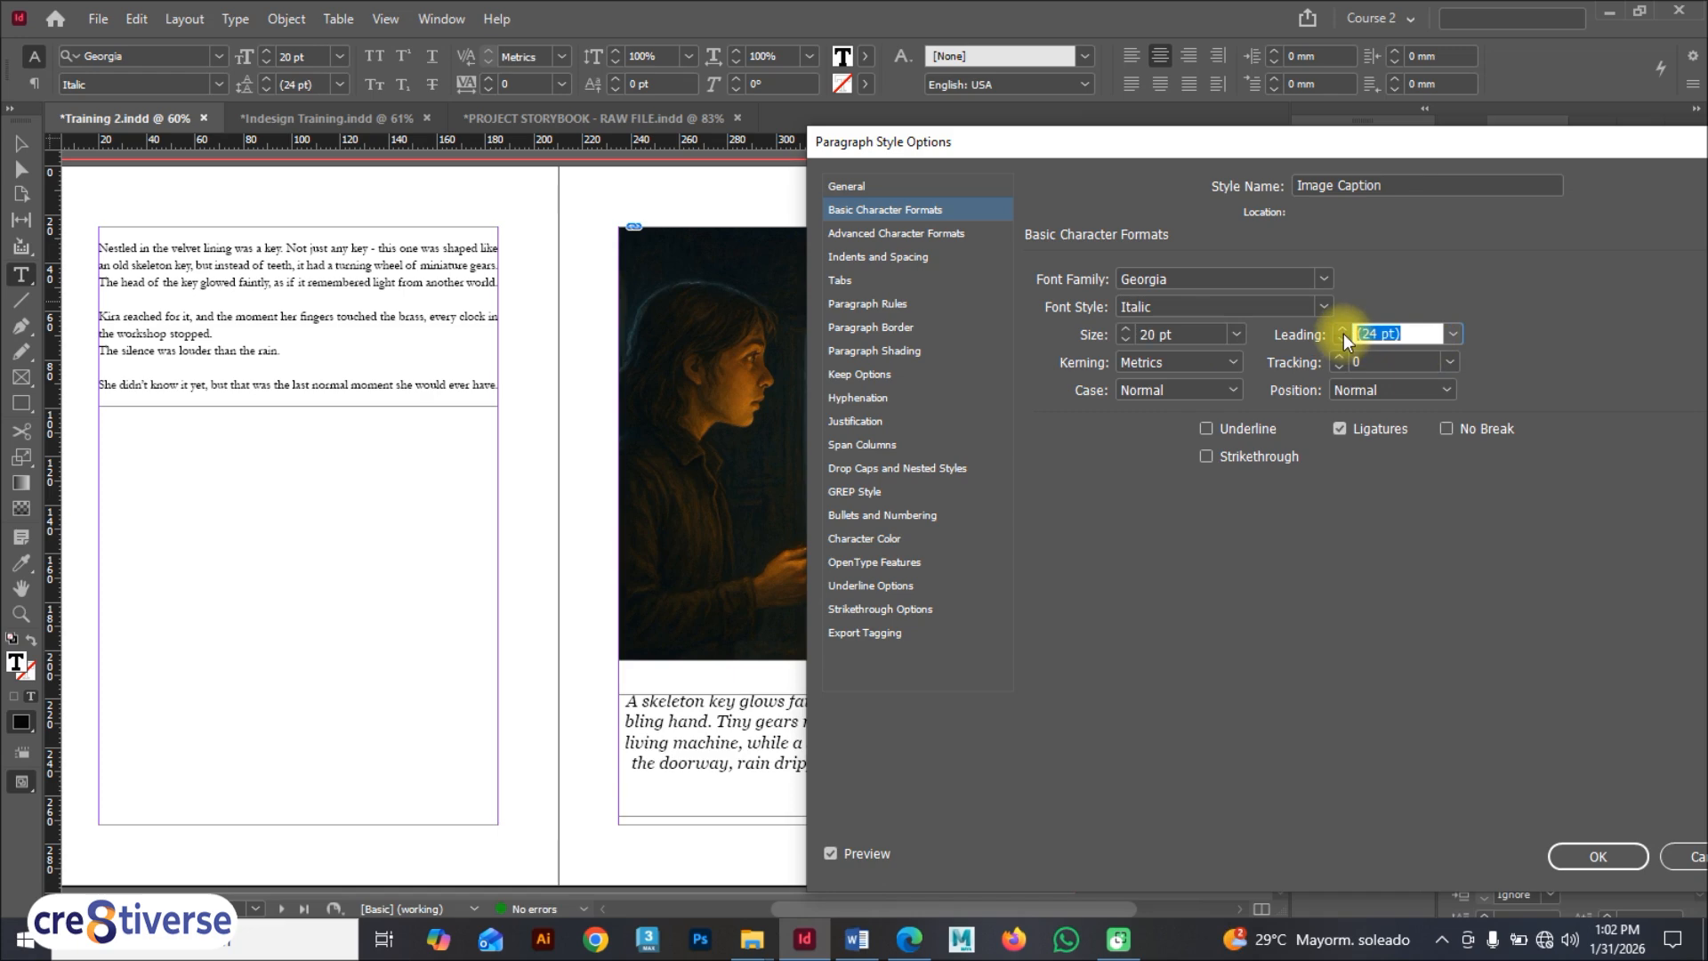
left_click_drag(1311, 132, 1417, 247)
type("3")
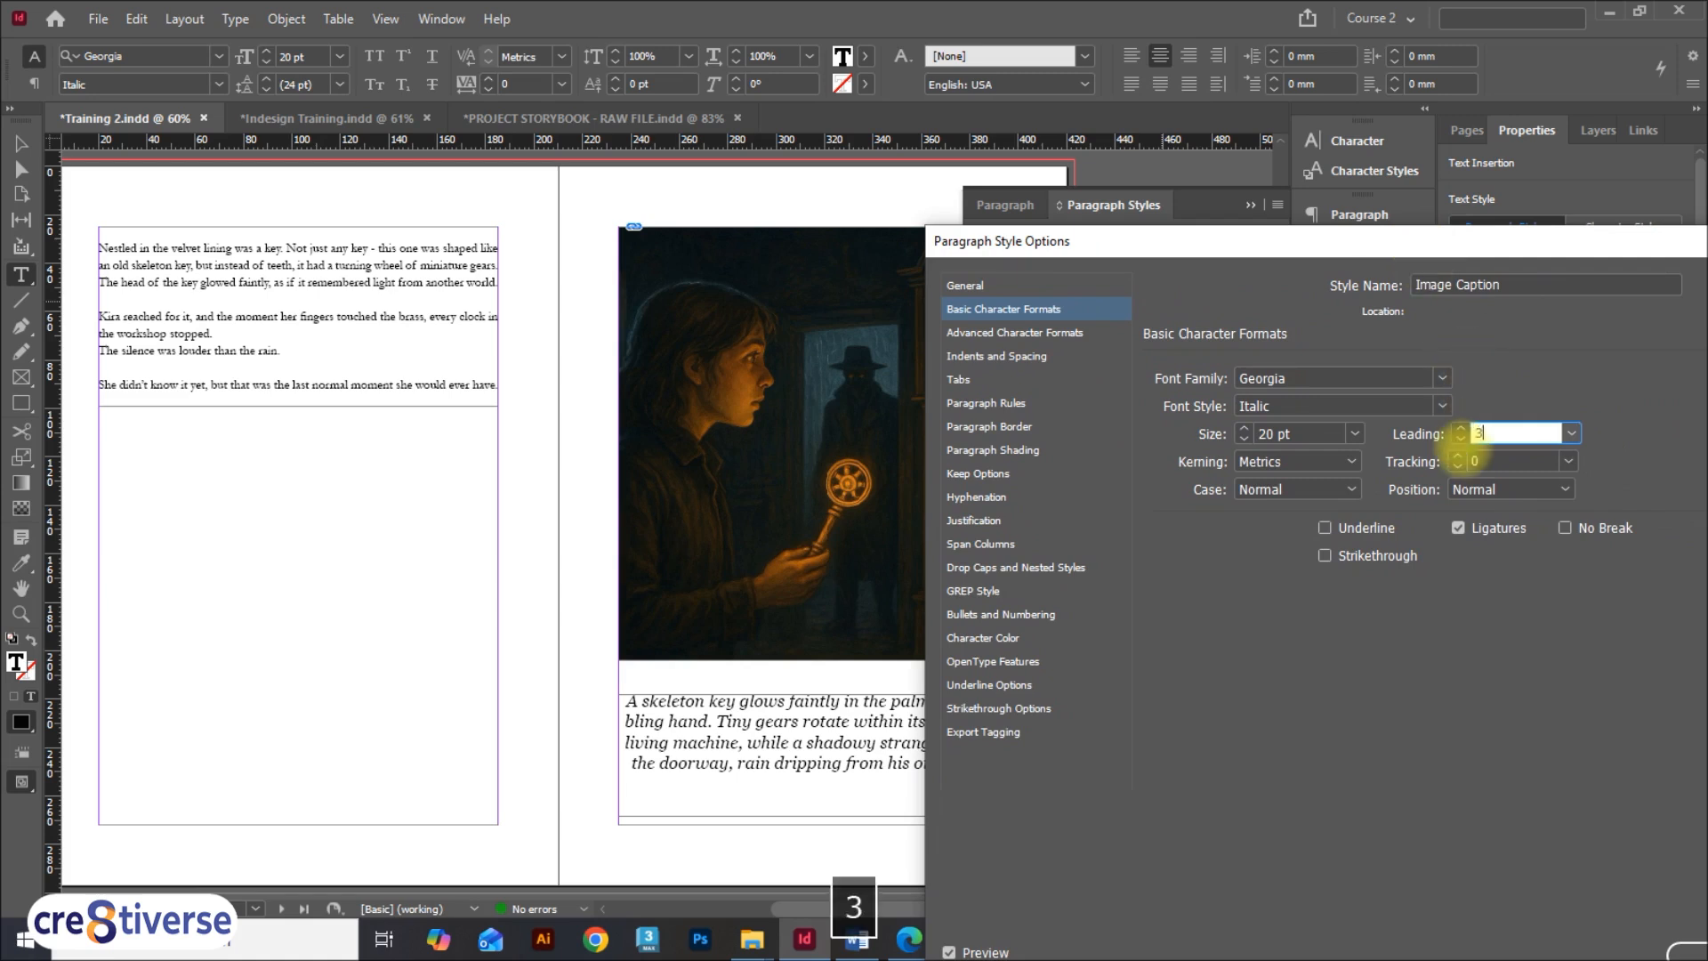
type("4")
left_click(1512, 459)
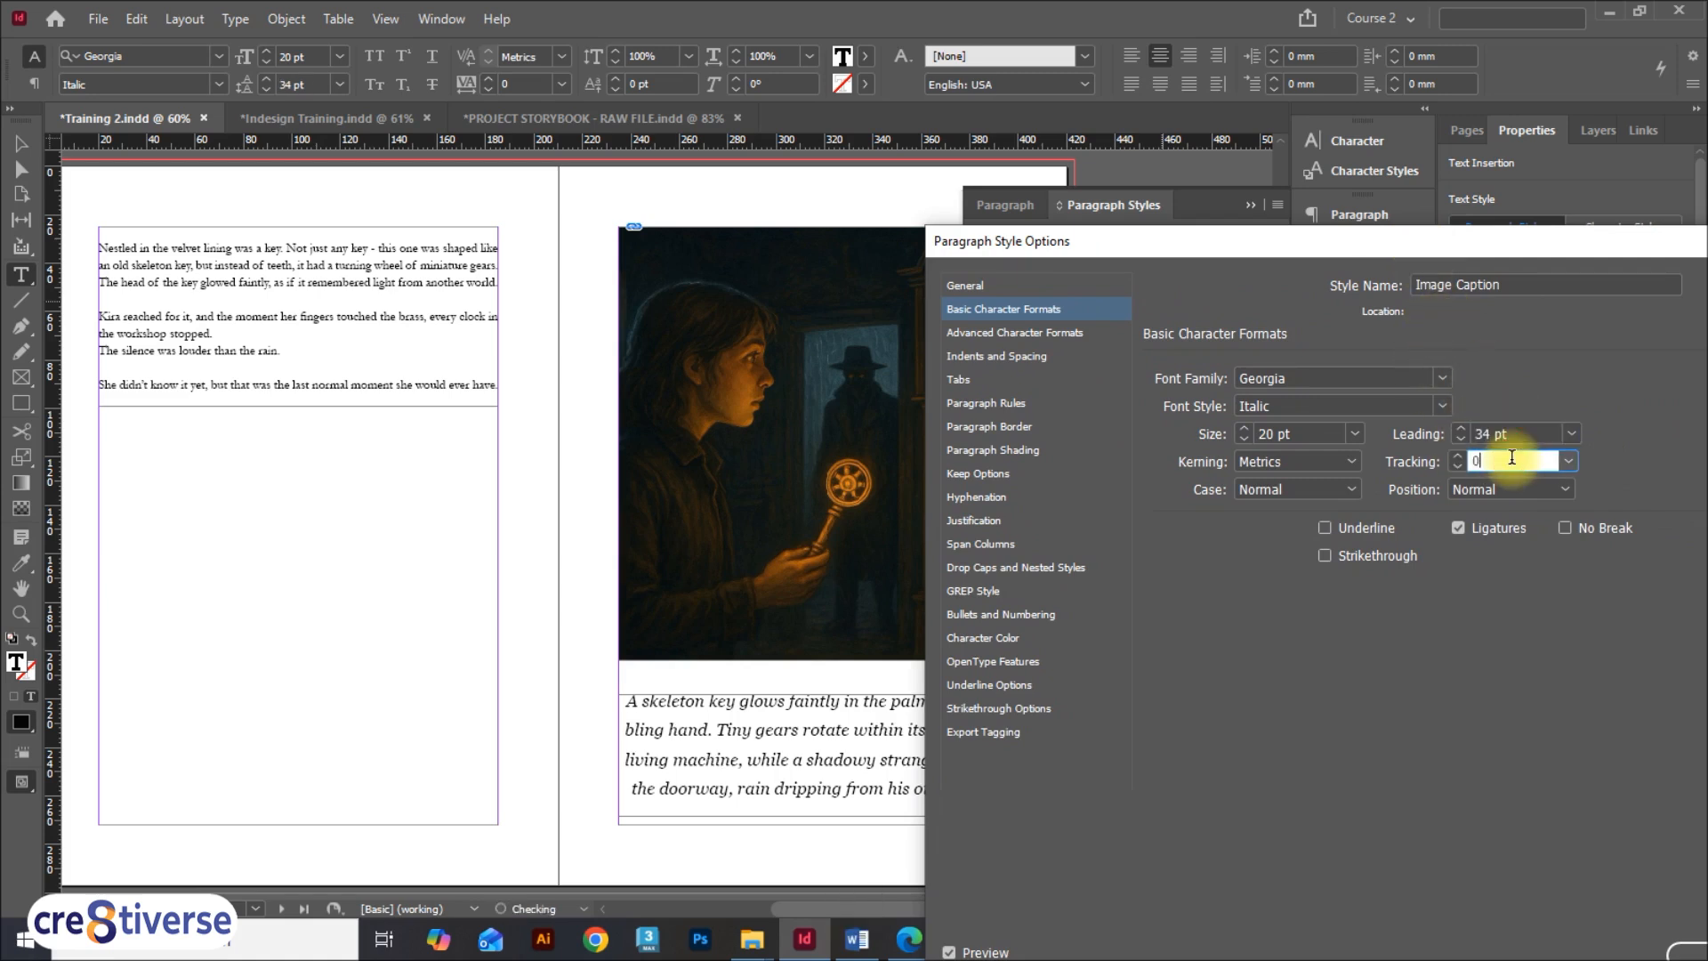
Step: Turn off hyphenation in the Image Caption paragraph style
left_click_drag(1423, 252, 1532, 226)
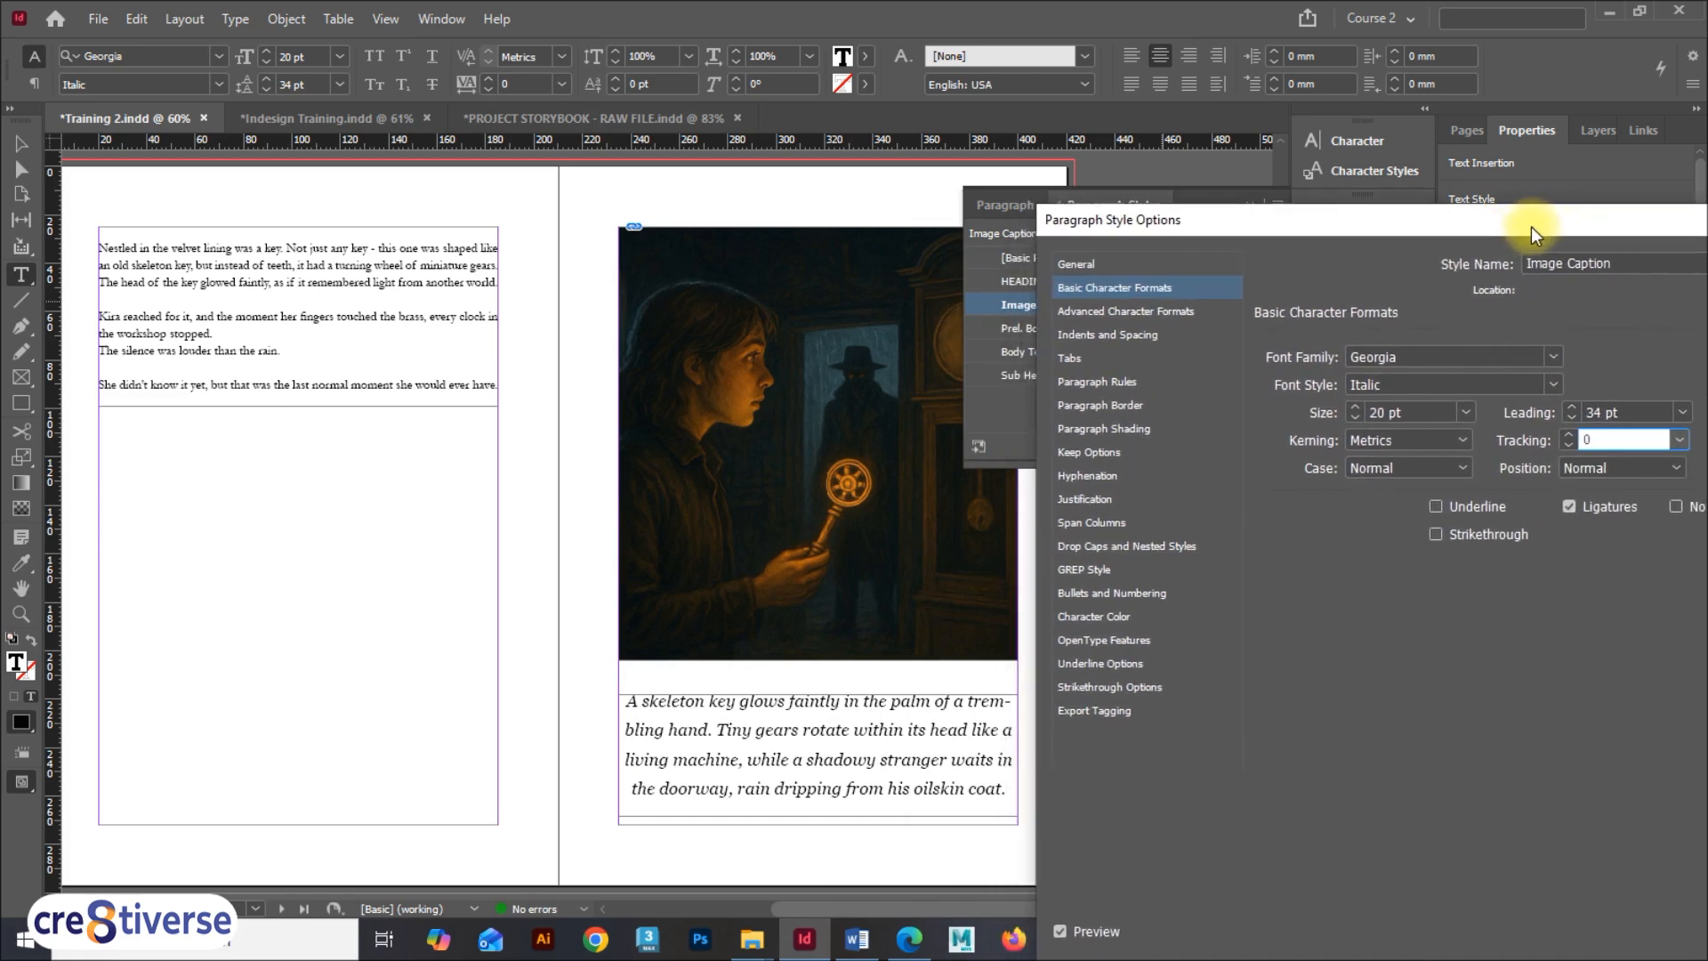
left_click_drag(1370, 229, 1461, 255)
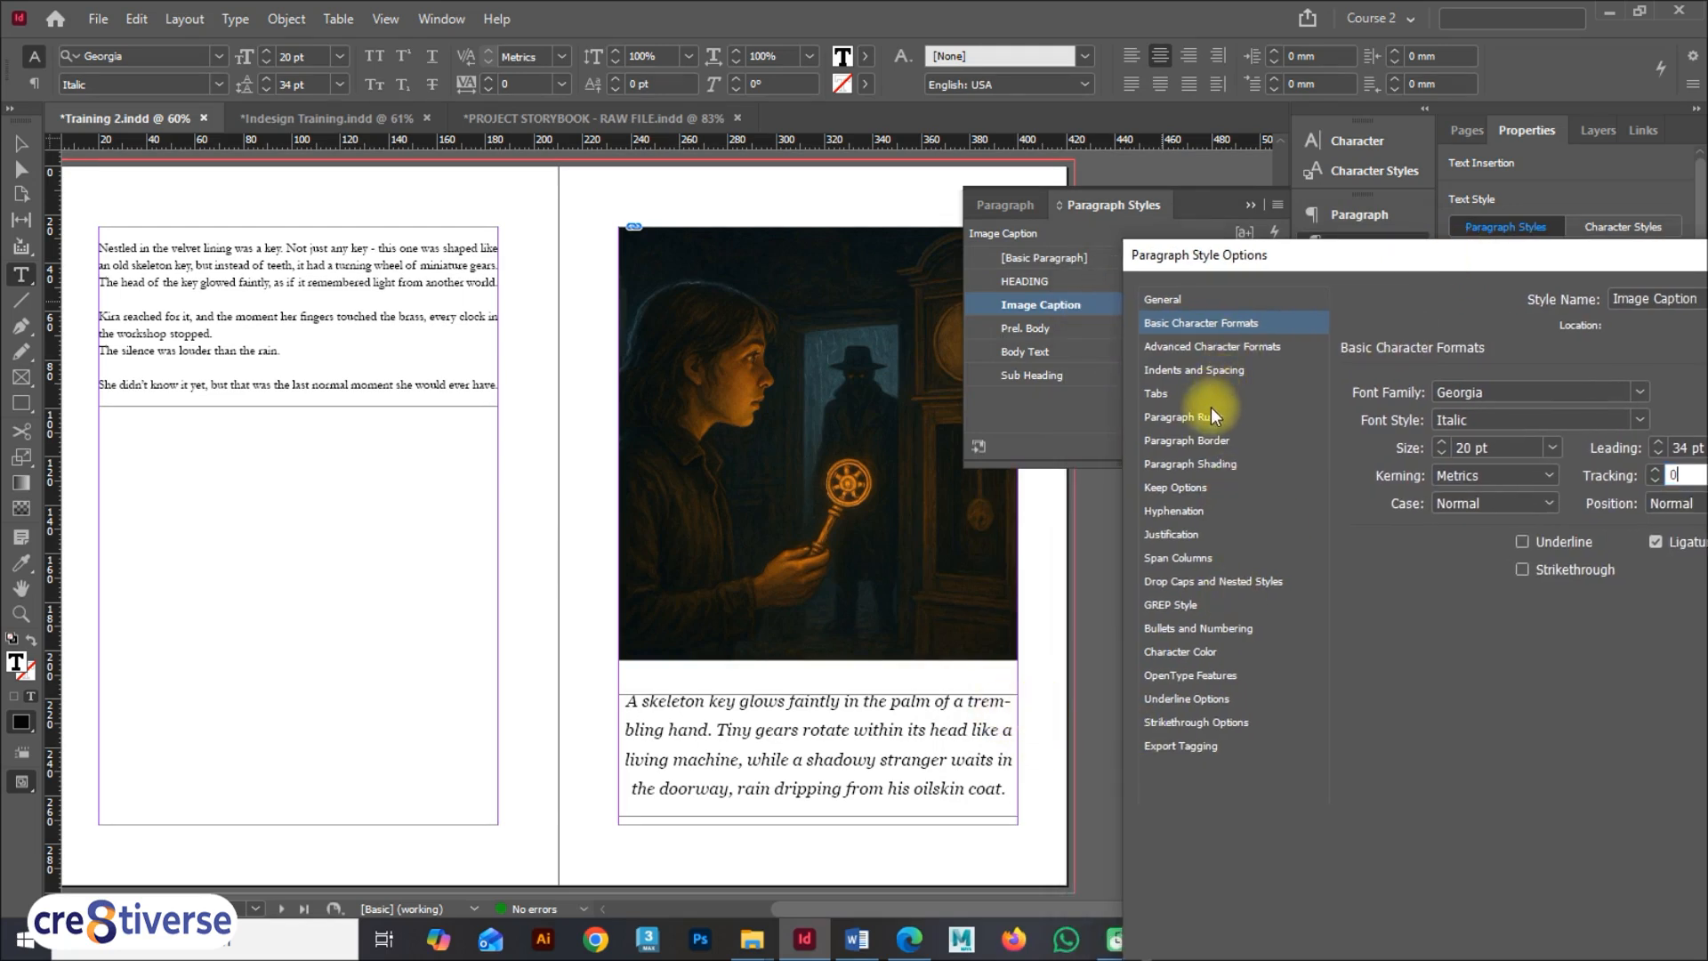
left_click(1196, 514)
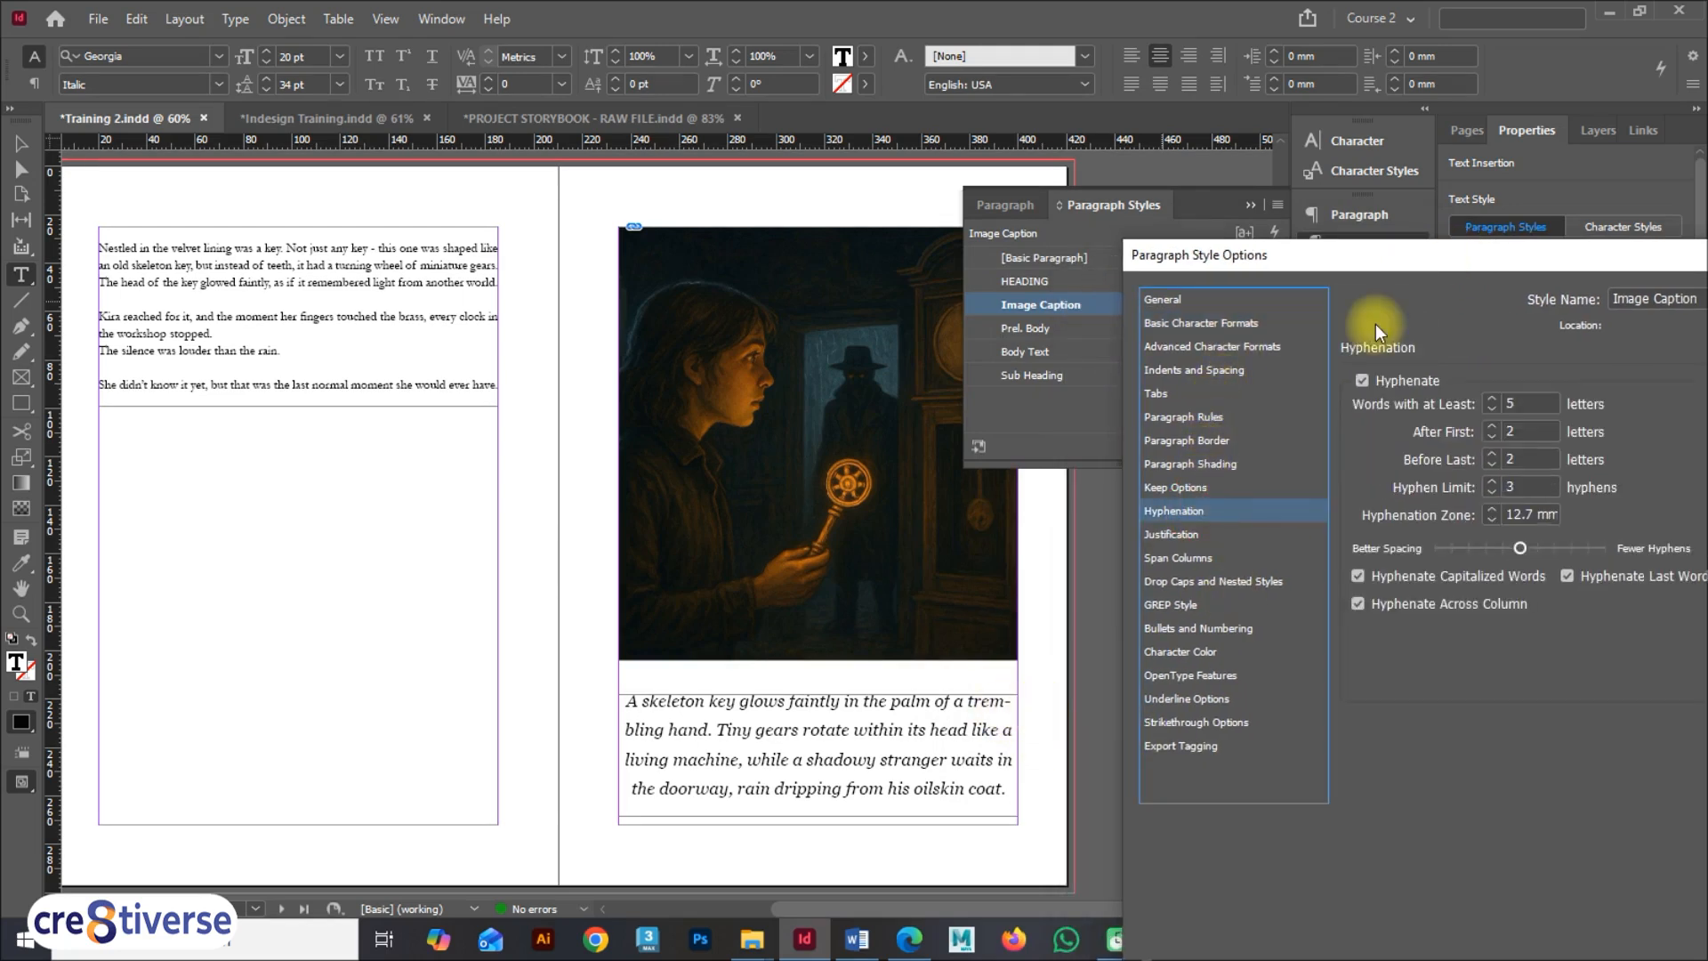
left_click(1363, 381)
left_click_drag(1388, 258, 1243, 249)
Step: Set the Image Caption style's leading to 30 pt, check its indents and spacing, and save the style
left_click(1071, 313)
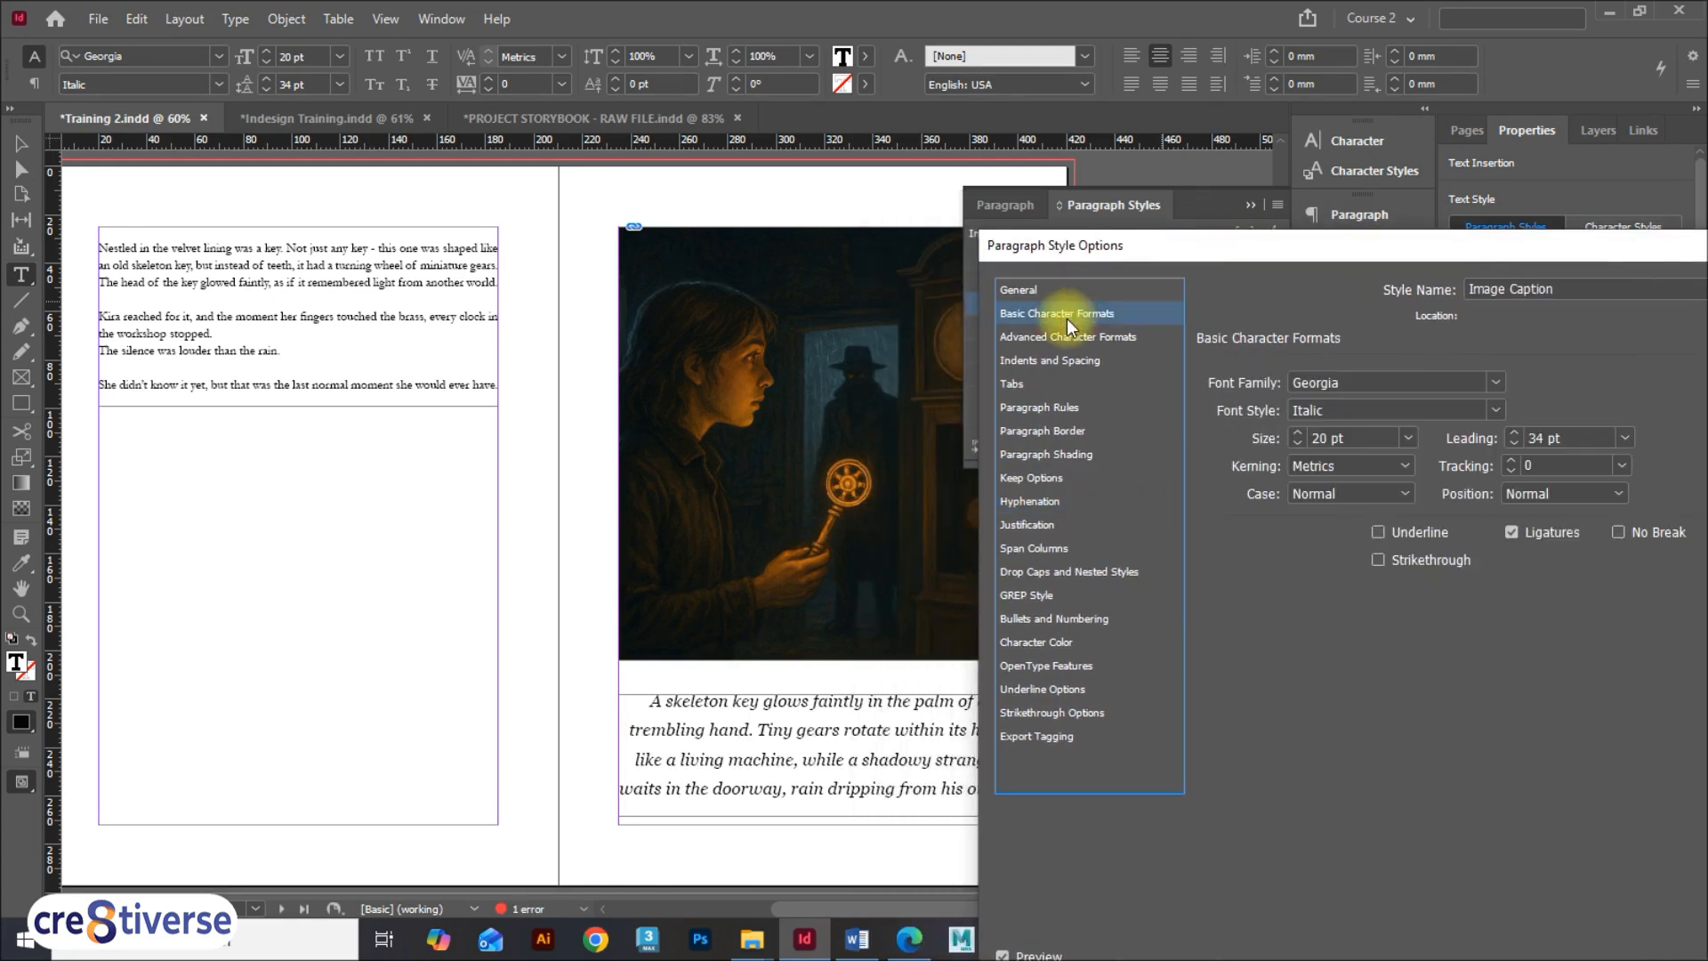
left_click_drag(1572, 438, 1494, 441)
type("30")
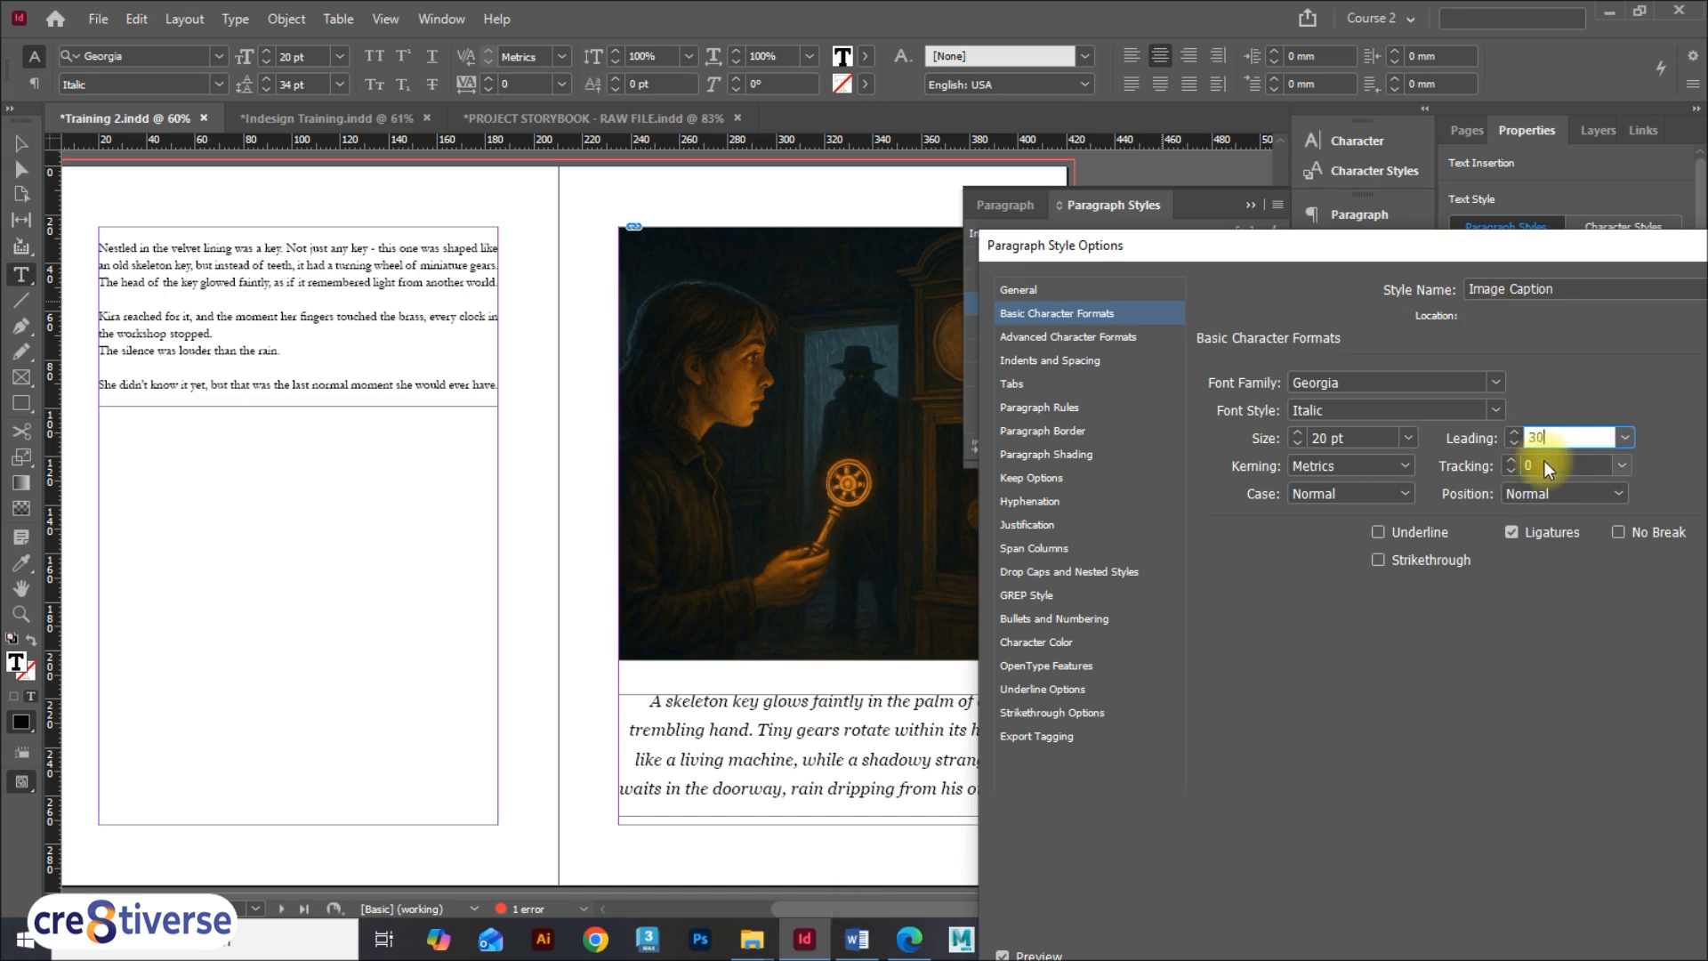
key("Tab")
left_click_drag(1337, 258, 1499, 259)
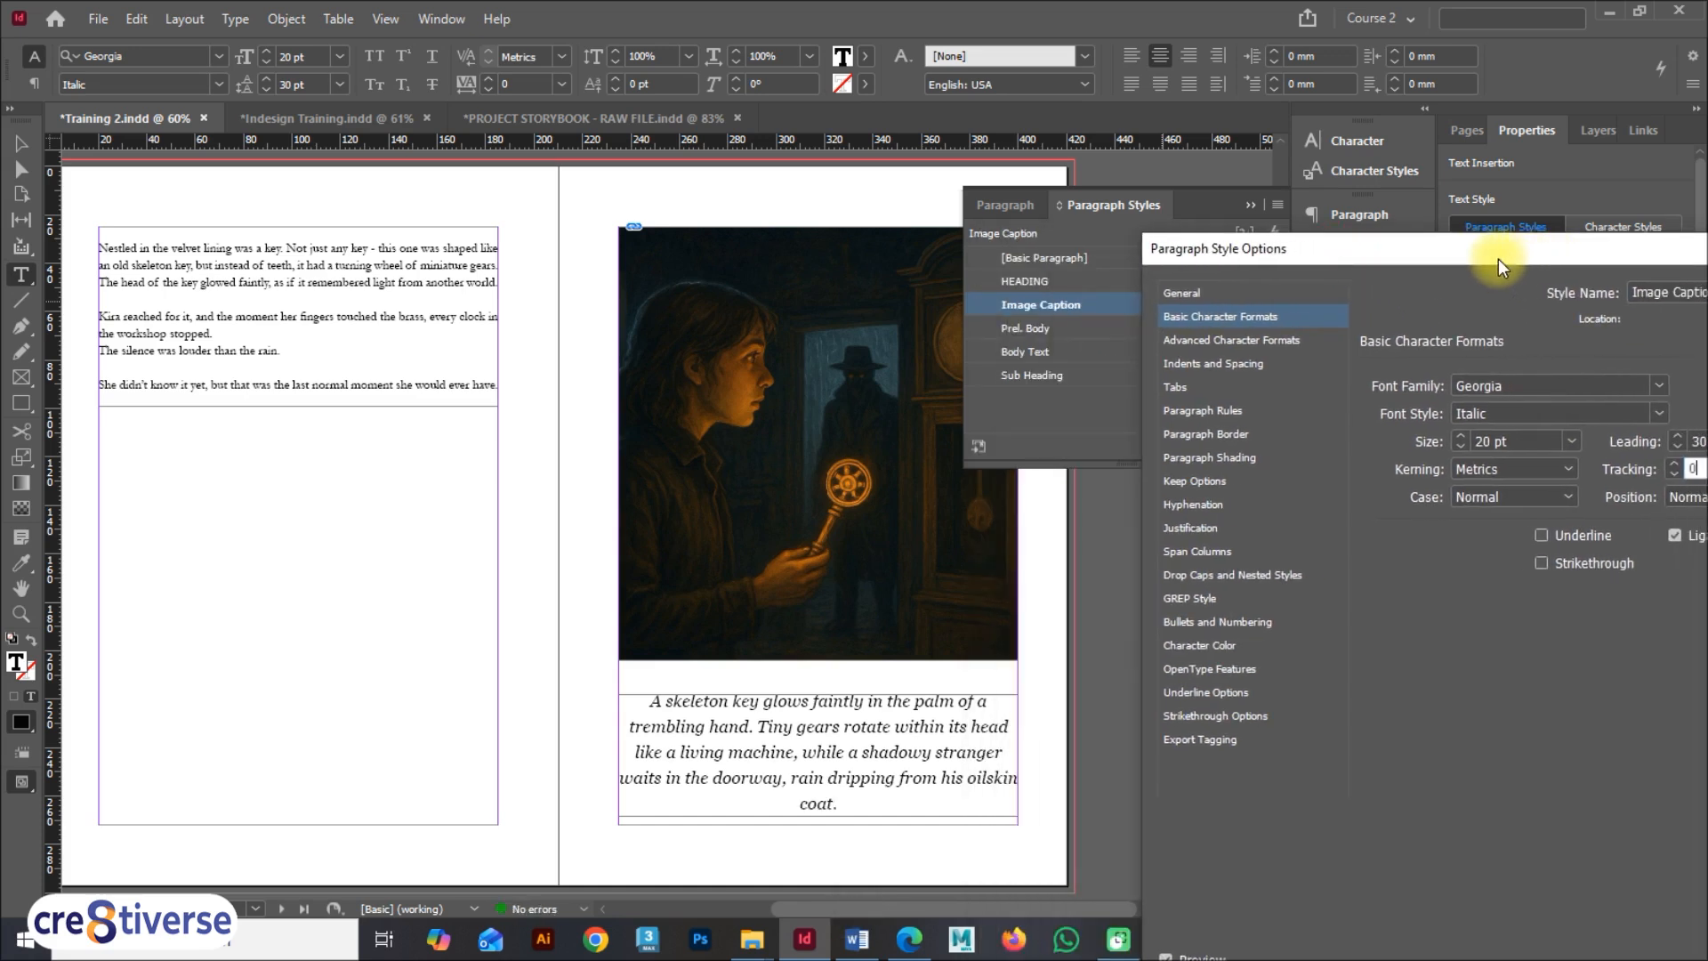
left_click(1234, 364)
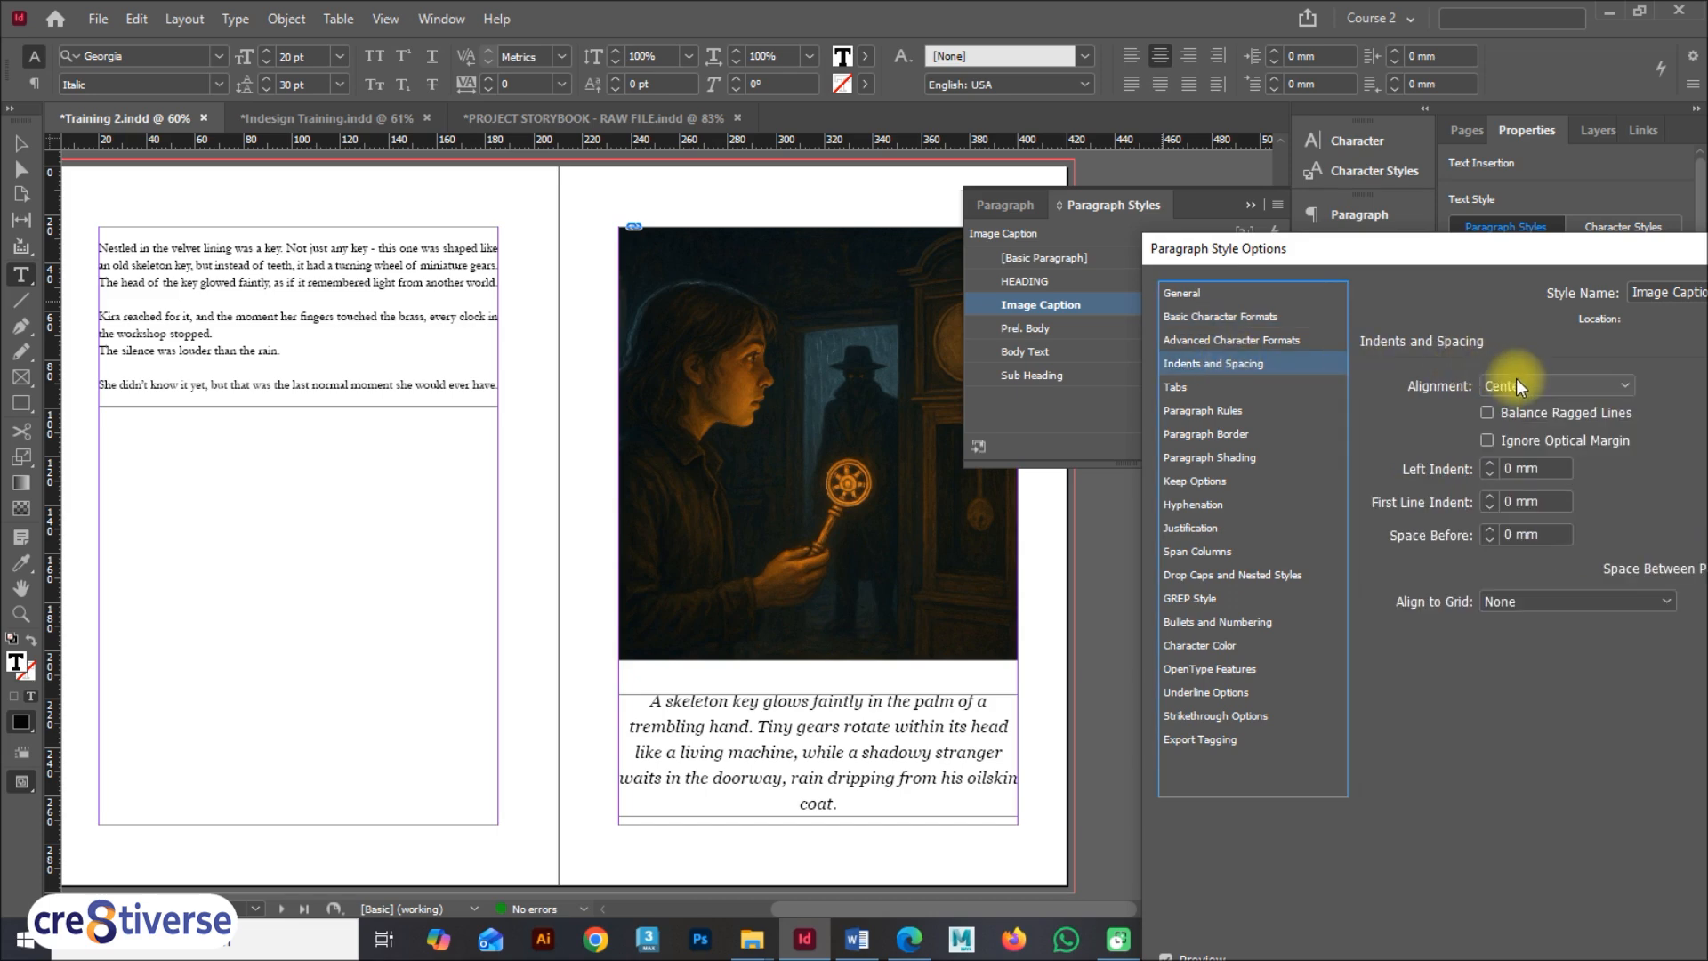
left_click_drag(1475, 251, 789, 115)
left_click(1246, 827)
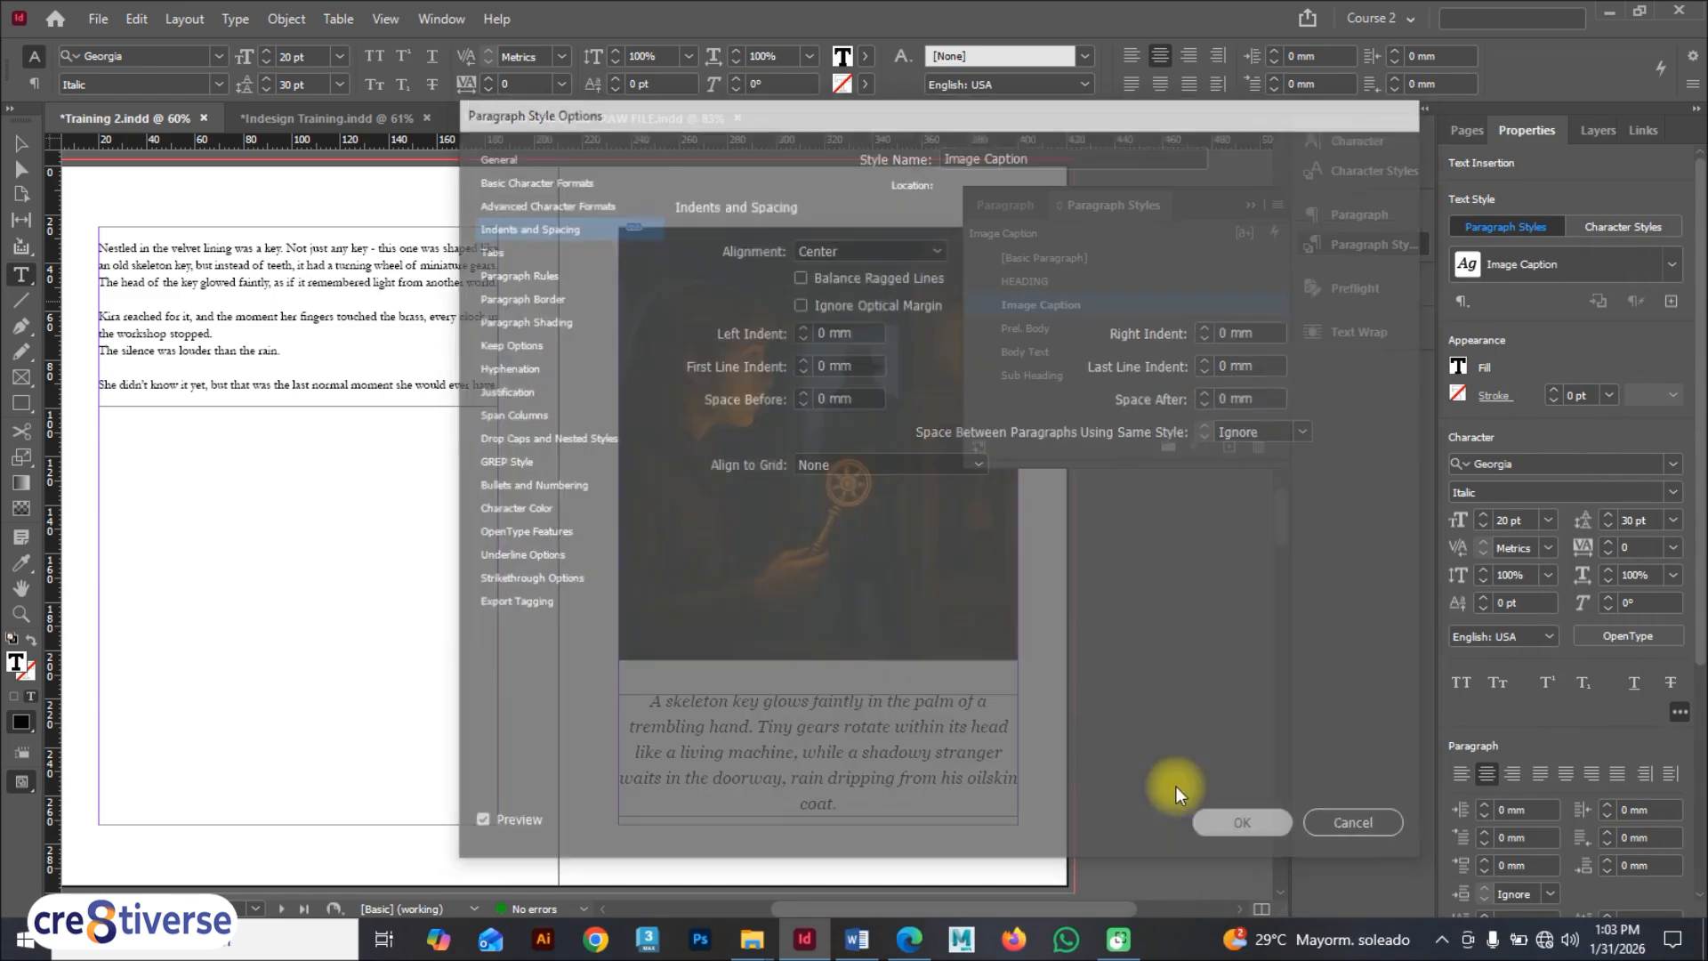
Step: Preview the Chapter 1 pages in presentation mode, then leave it on the blank spread that follows
left_click(21, 173)
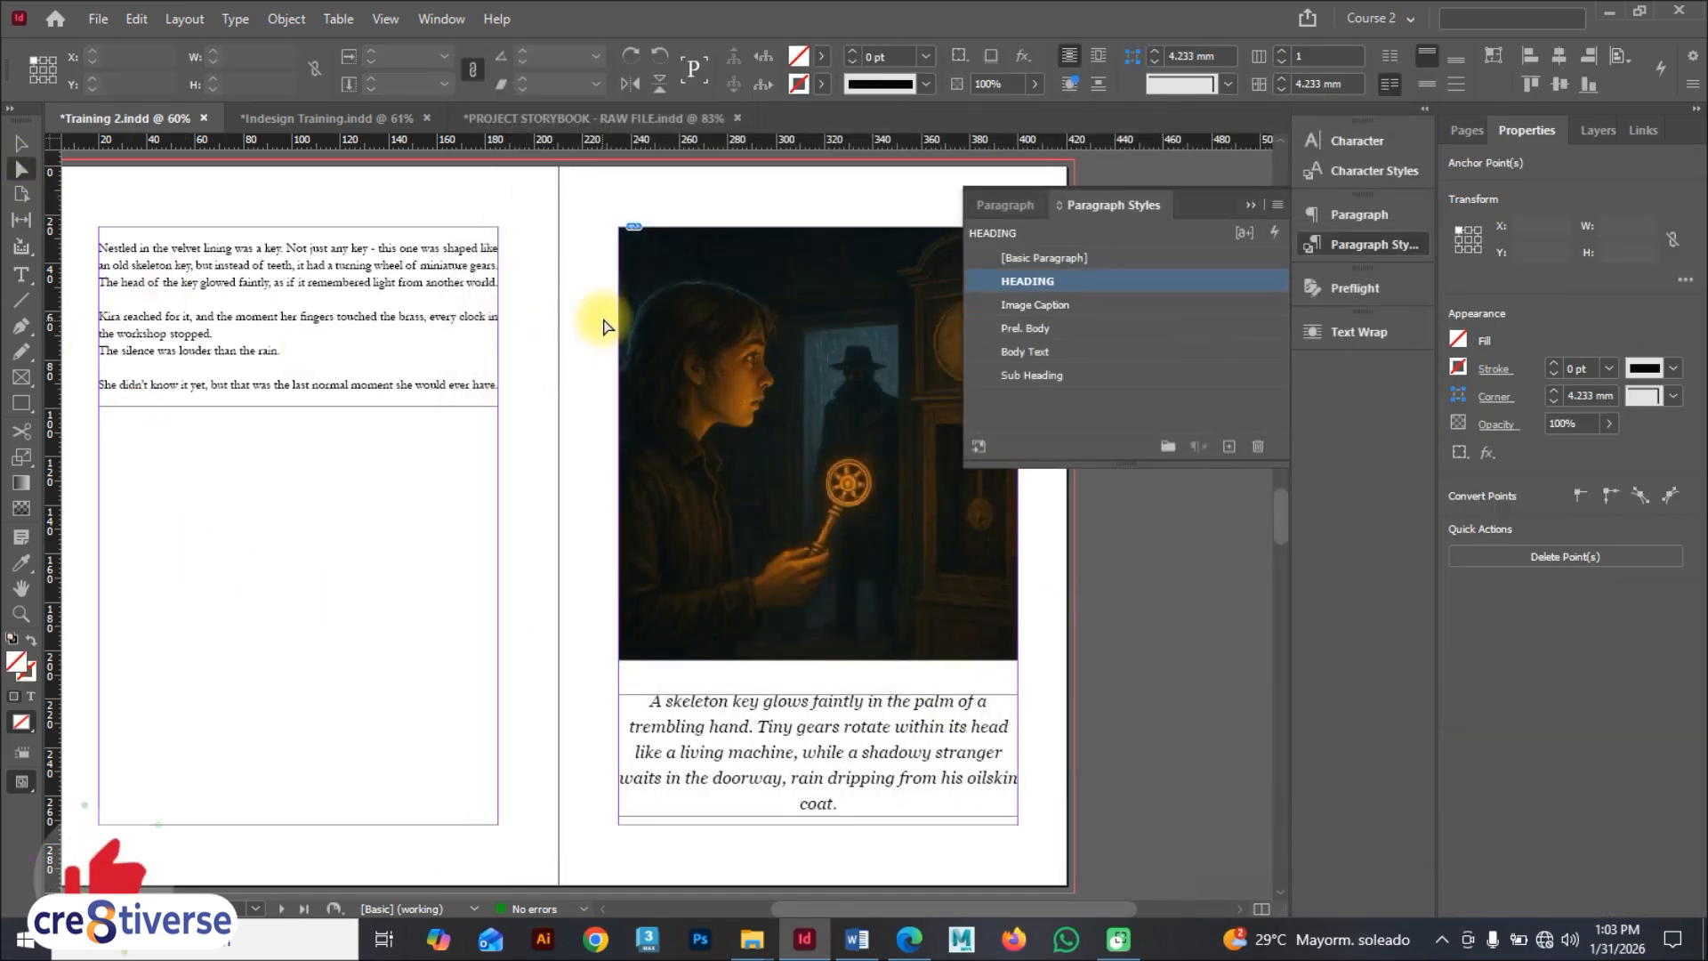
key("shift+w")
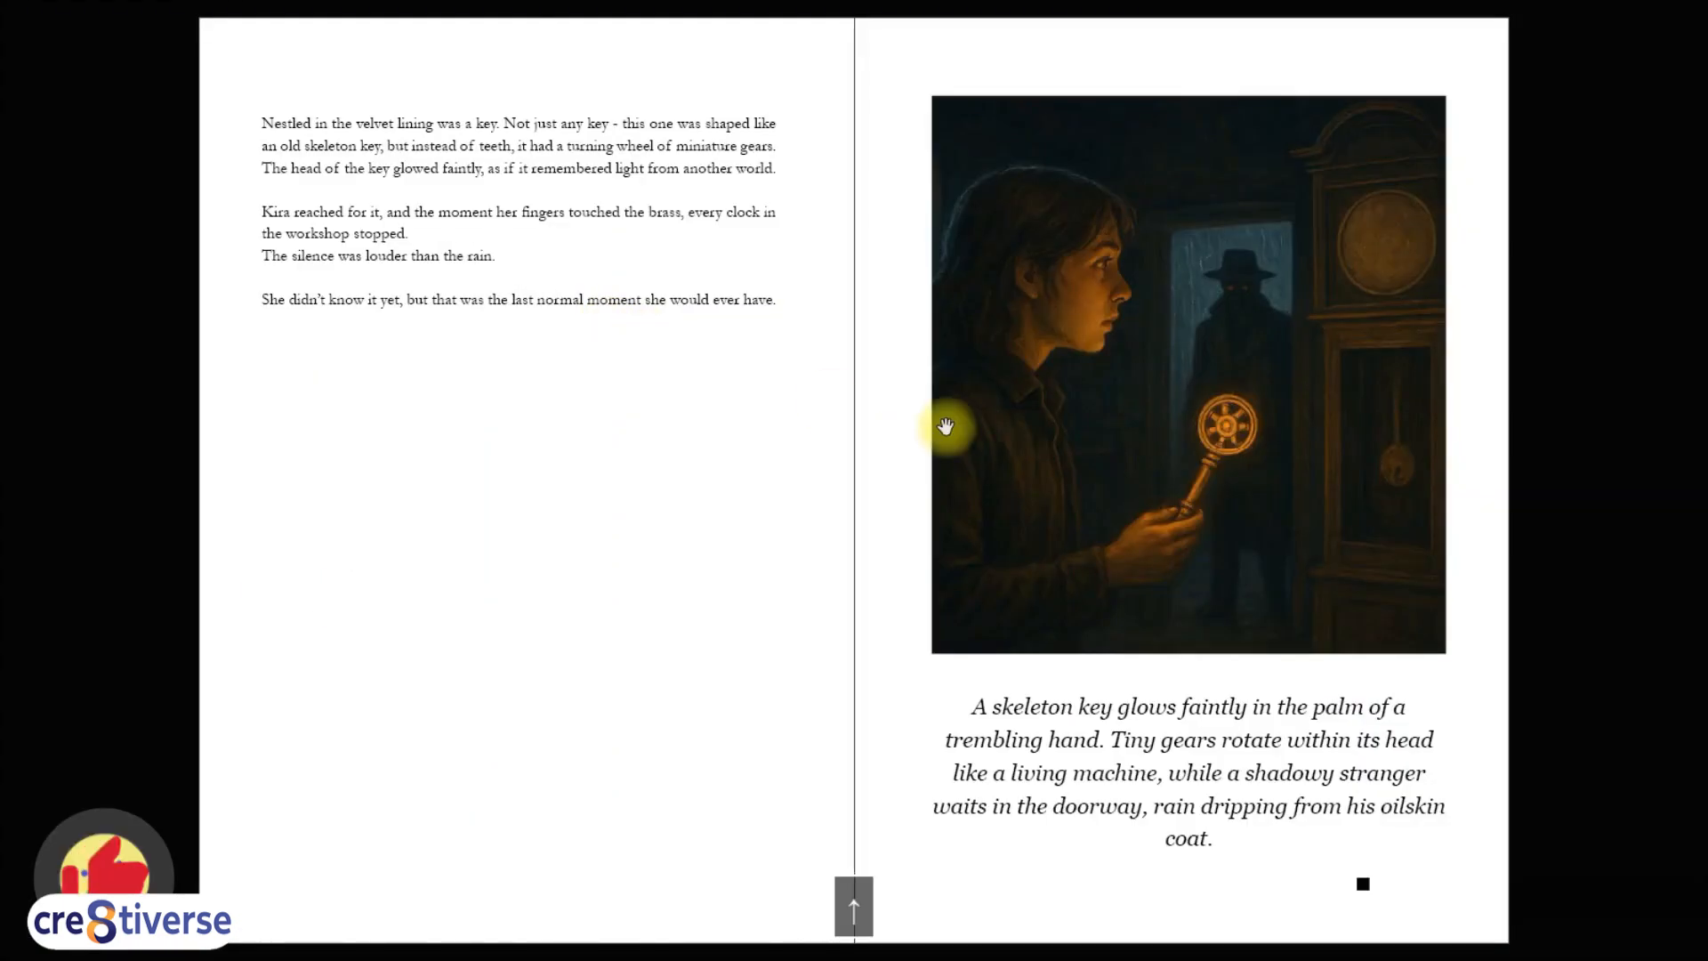
key("Up")
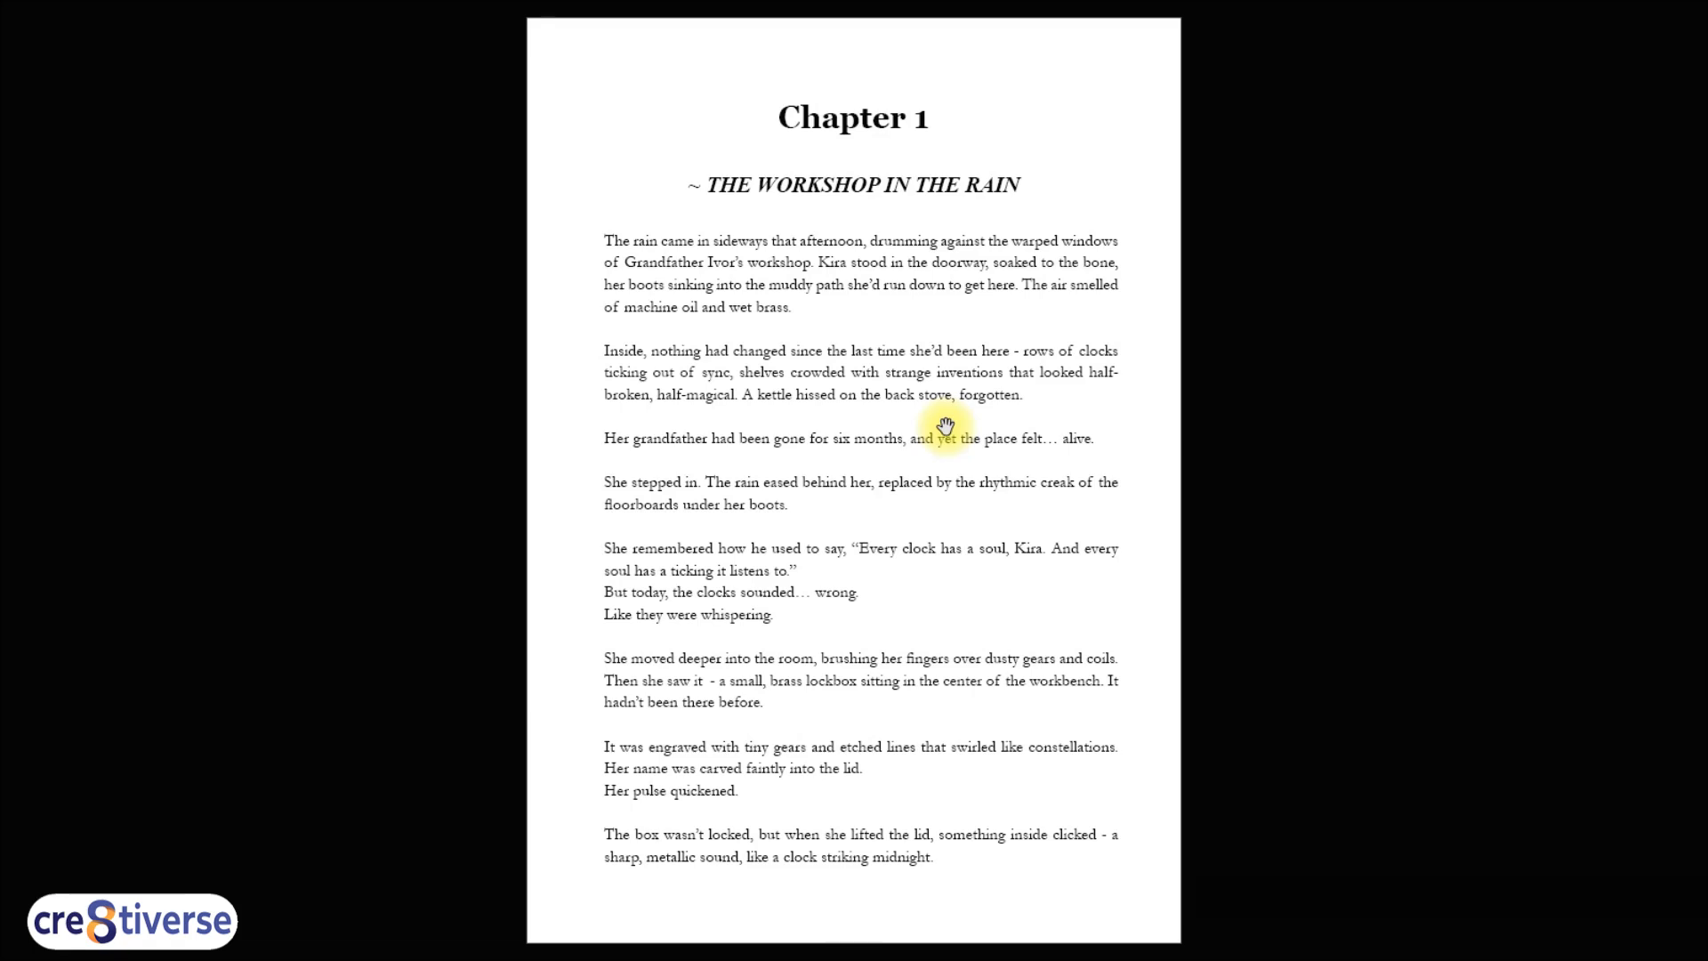
key("Down")
key("Down")
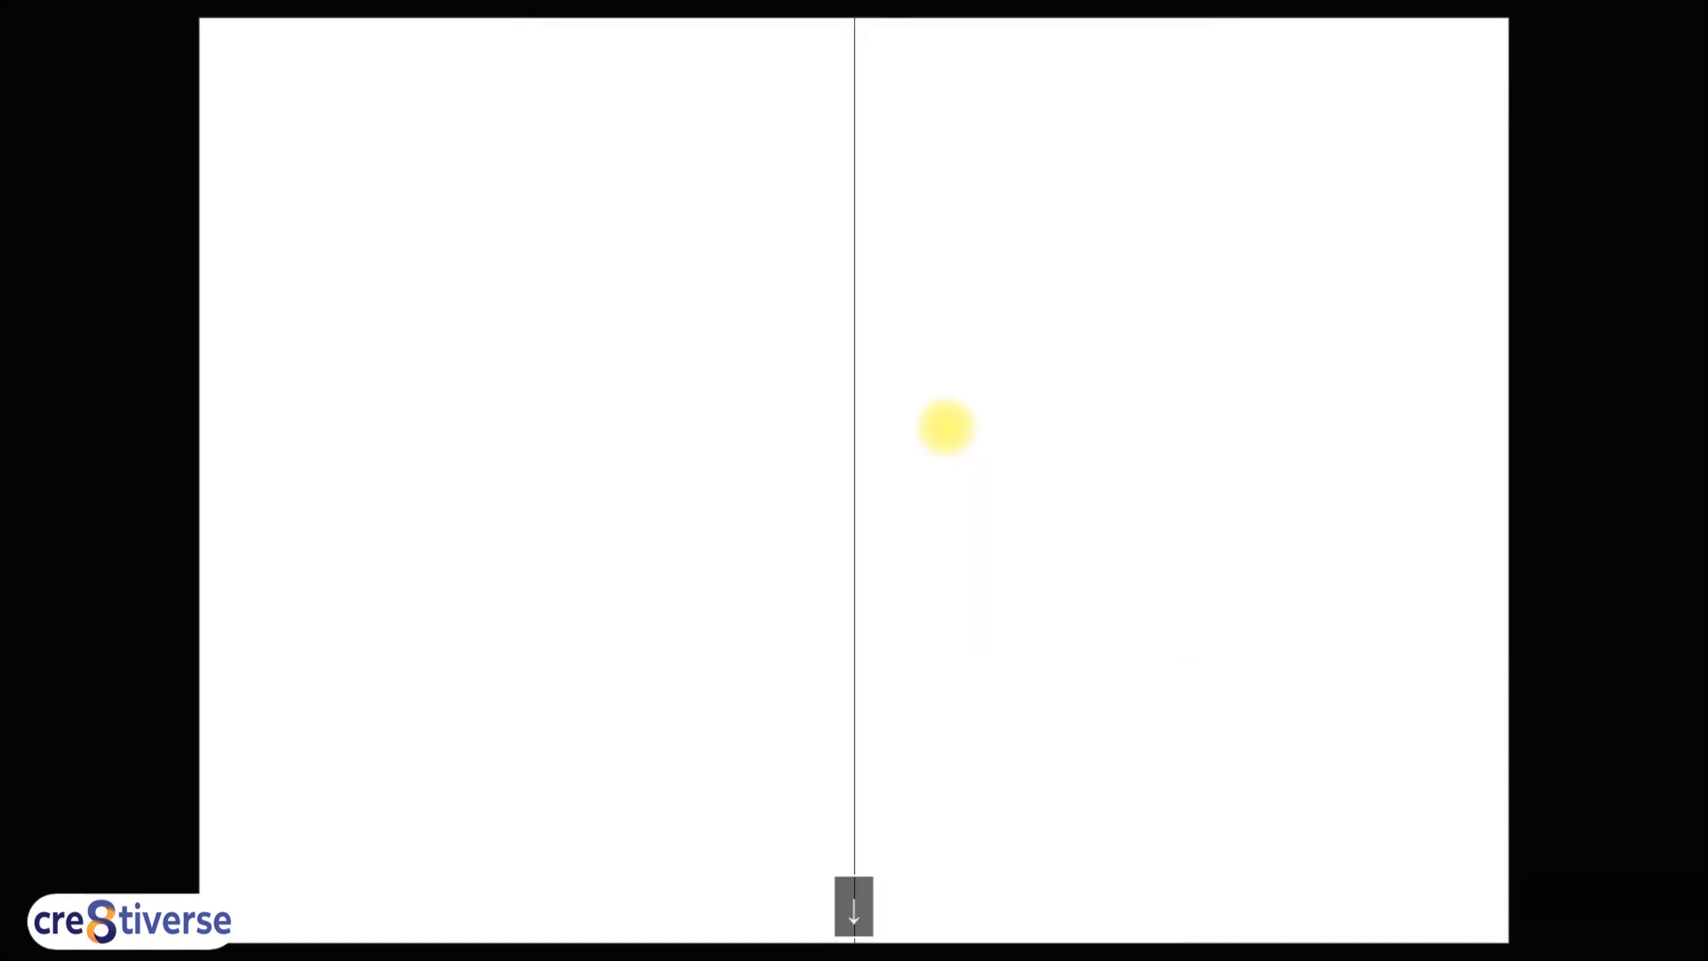
key("shift+w")
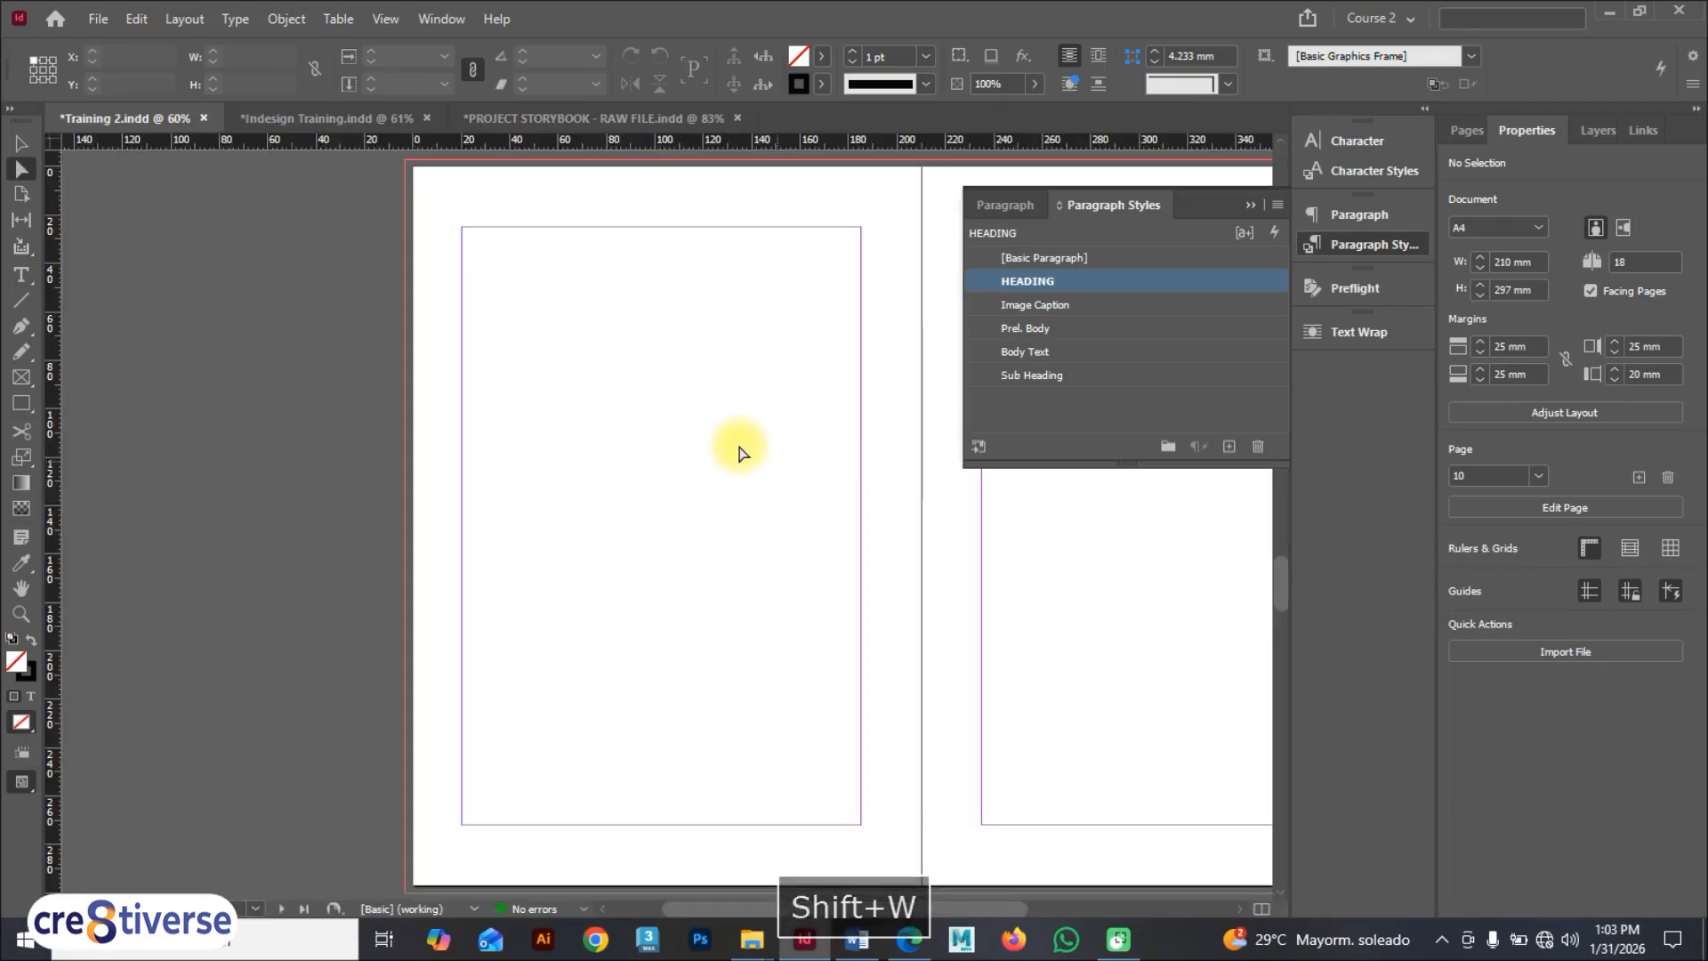
Step: Draw three stacked text frames on the blank left-hand page: about 89.5 × 17 mm, 89.5 × 14 mm, and 165 × 199 mm
scroll(747, 449, "down", 5)
scroll(742, 448, "up", 4)
scroll(742, 448, "down", 7)
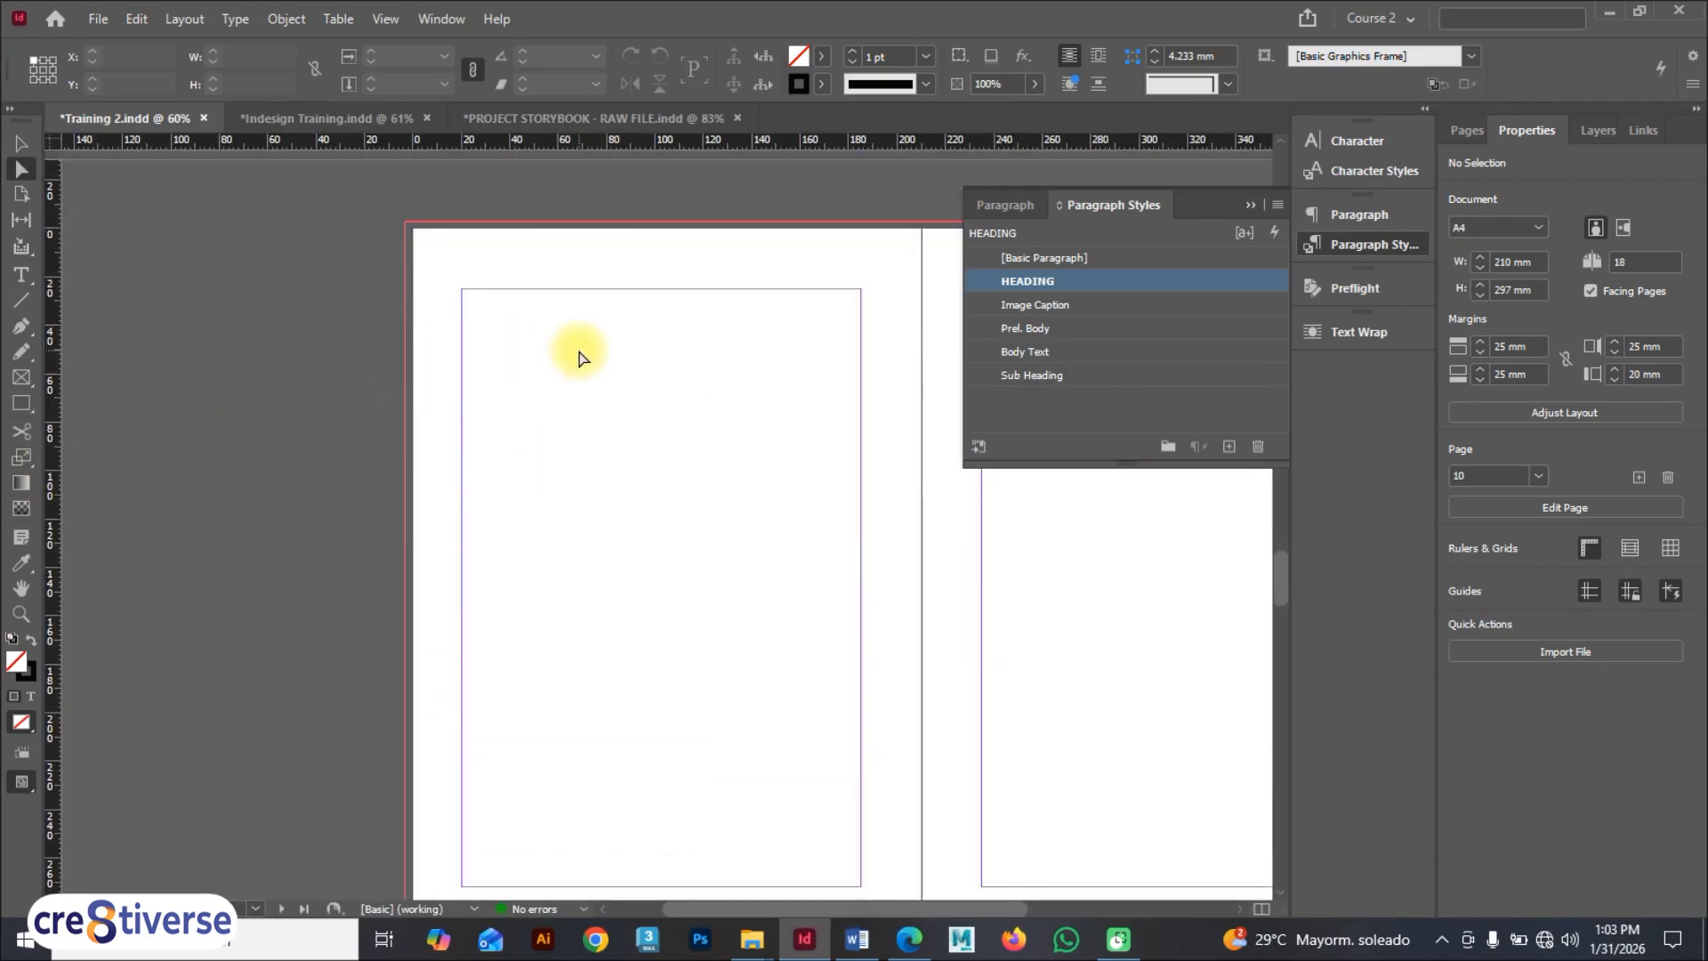
left_click(545, 345)
key("ctrl+0")
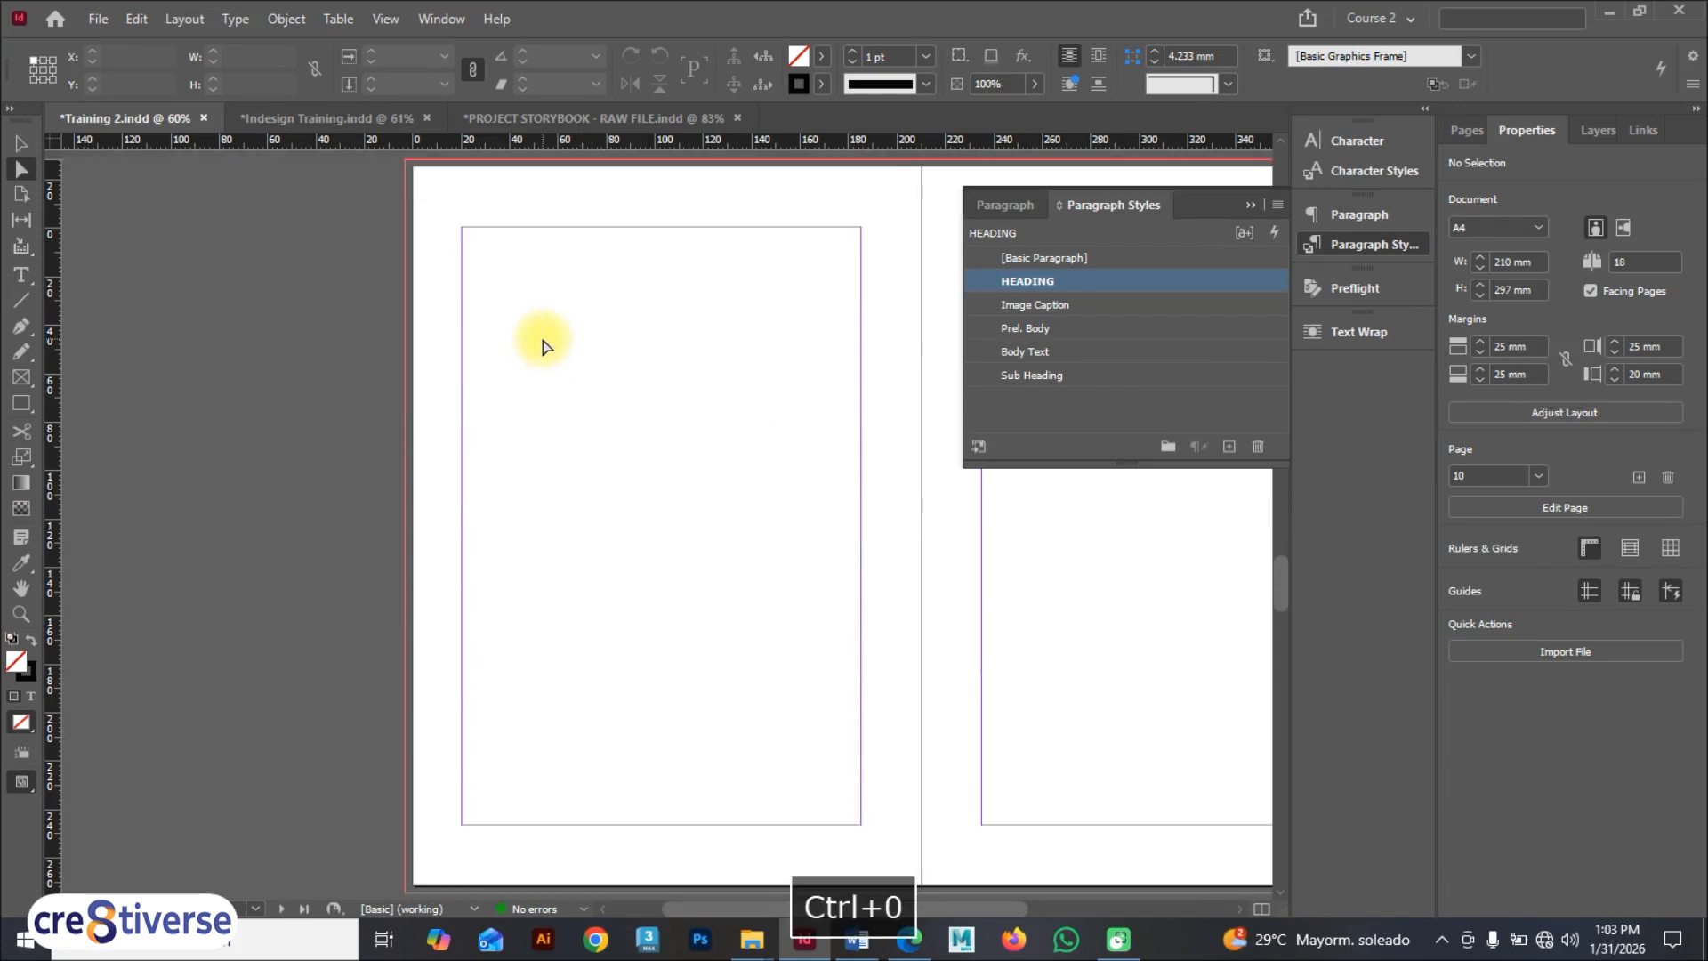
left_click(21, 274)
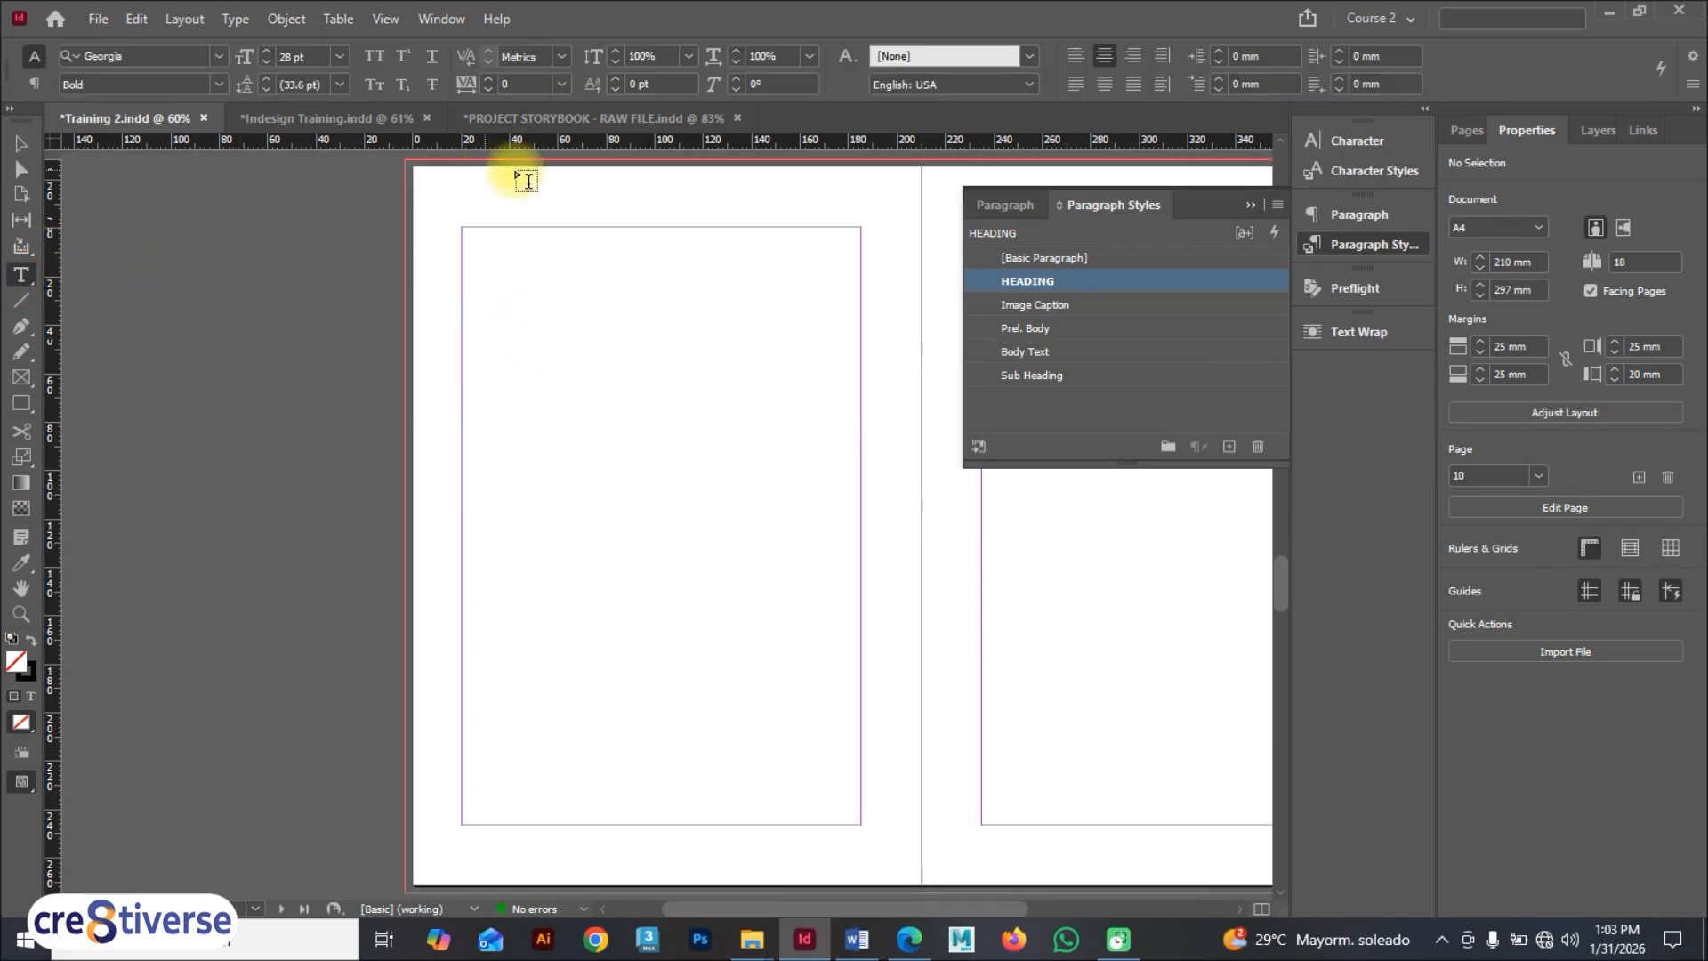
left_click_drag(545, 234, 762, 276)
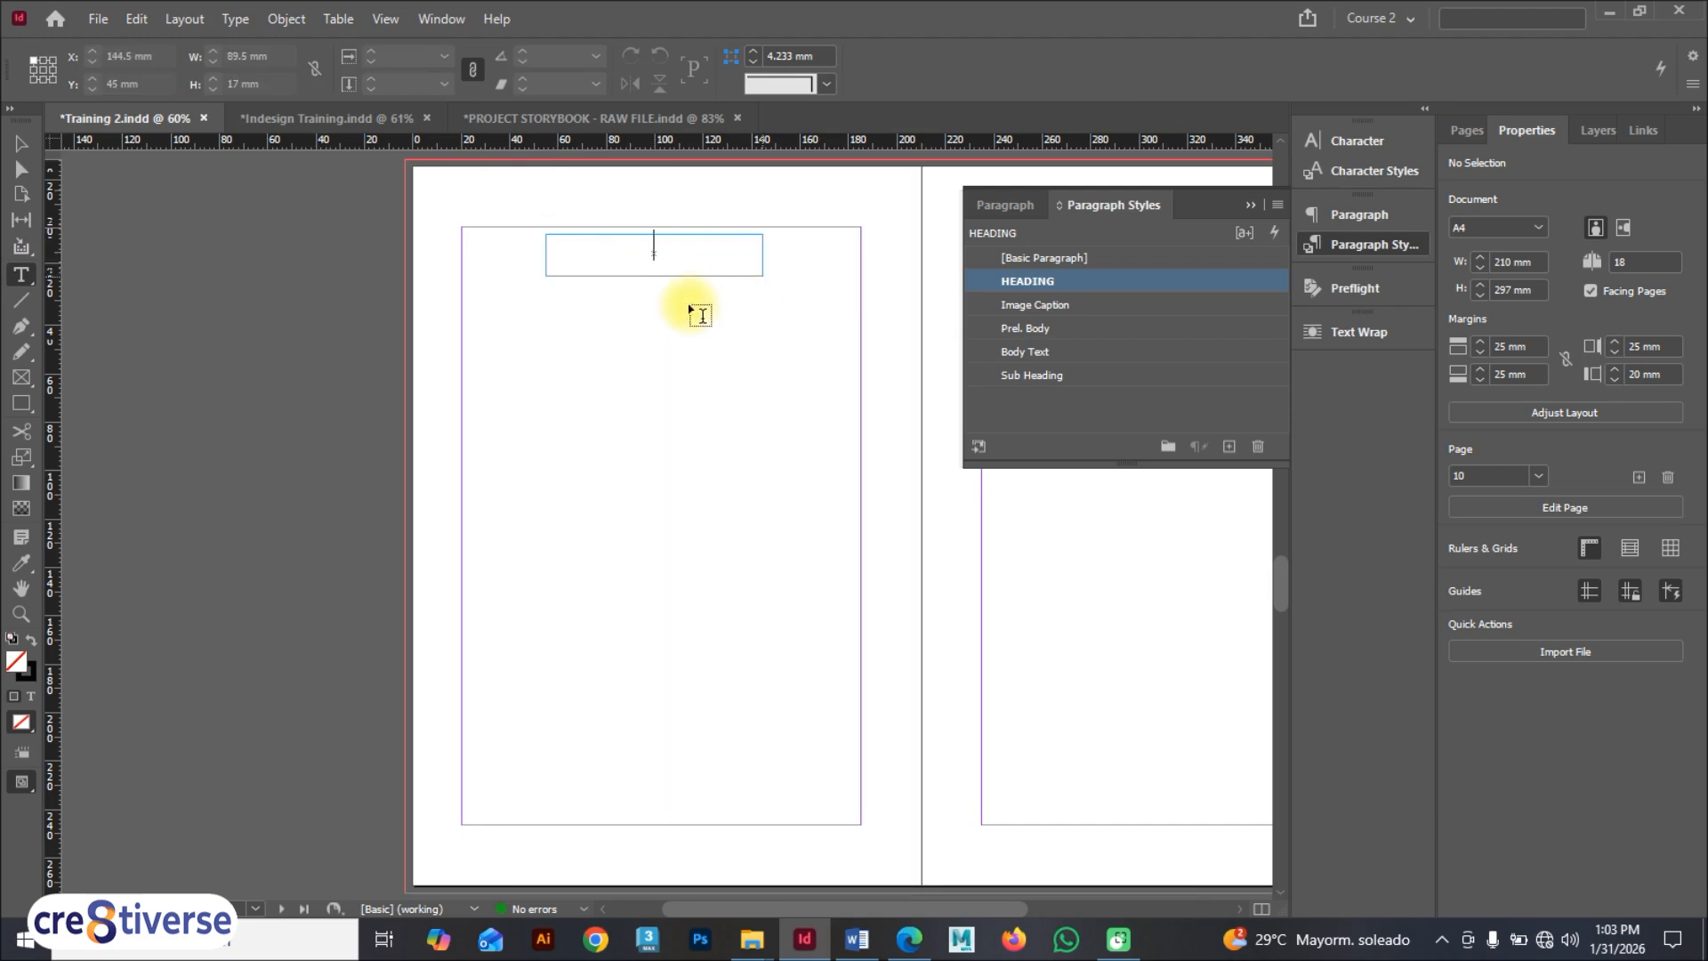
left_click_drag(545, 291, 764, 326)
left_click_drag(462, 344, 860, 825)
Step: Locate Chapter 2 in the Word design brief, then return to Training 2.indd and enter "Chapter 2" in the uppermost text frame
left_click(856, 938)
scroll(658, 690, "down", 6)
scroll(655, 690, "up", 2)
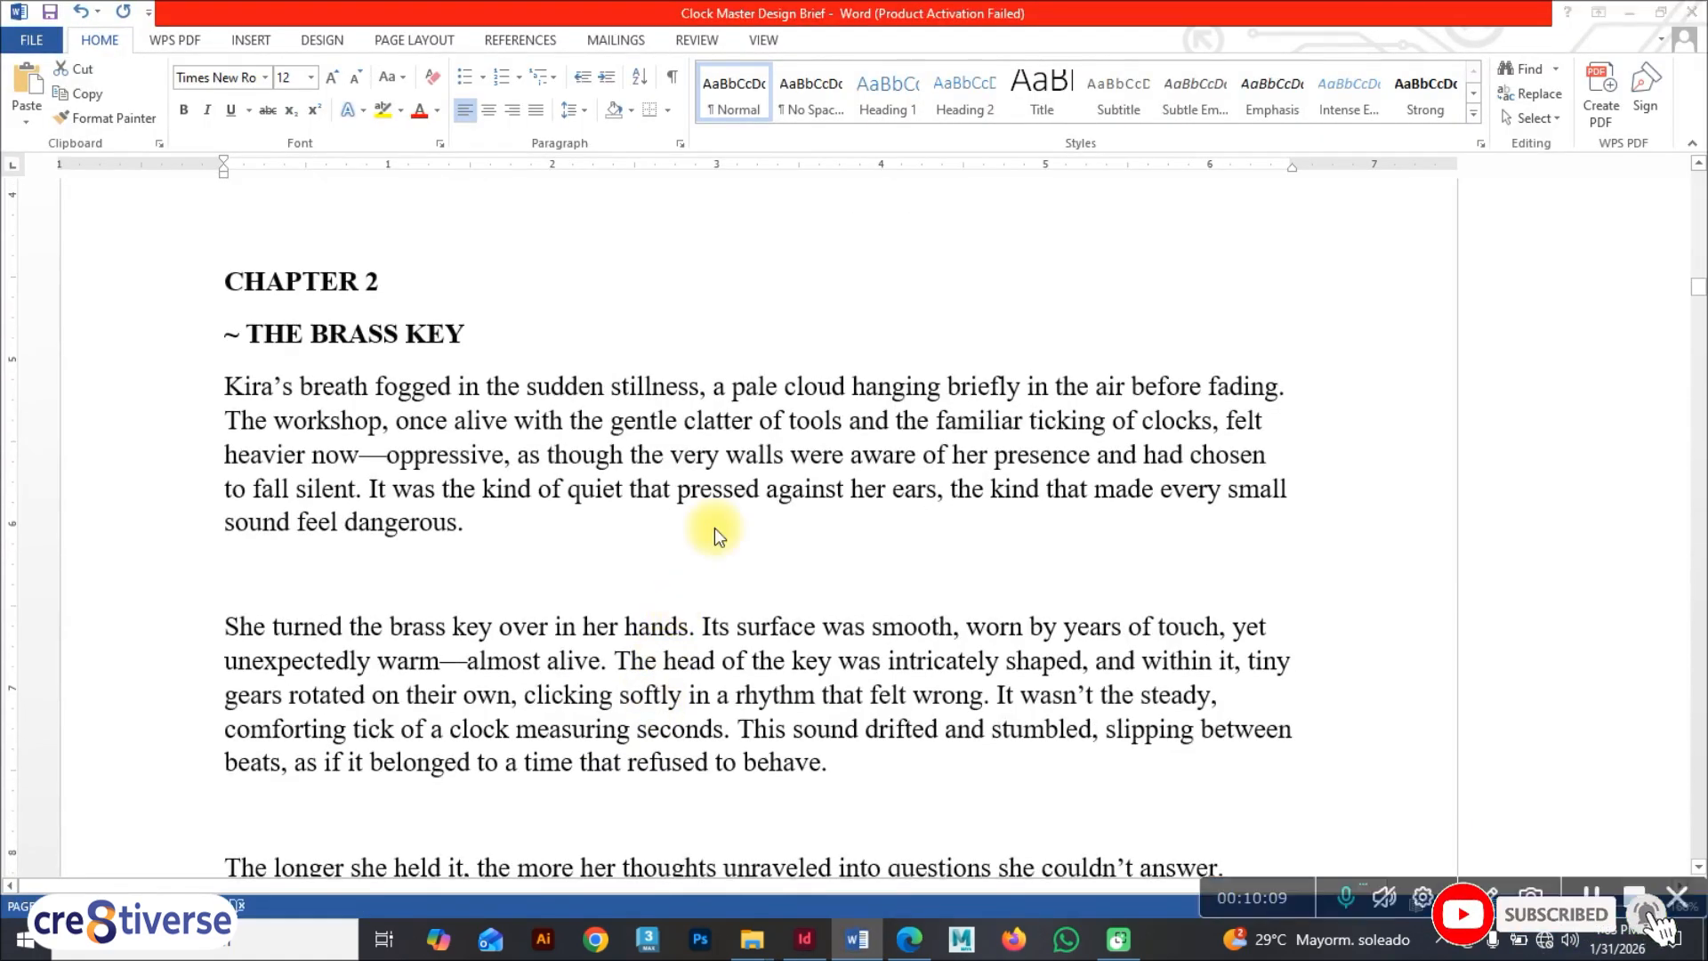
key("alt+Tab")
left_click(612, 256)
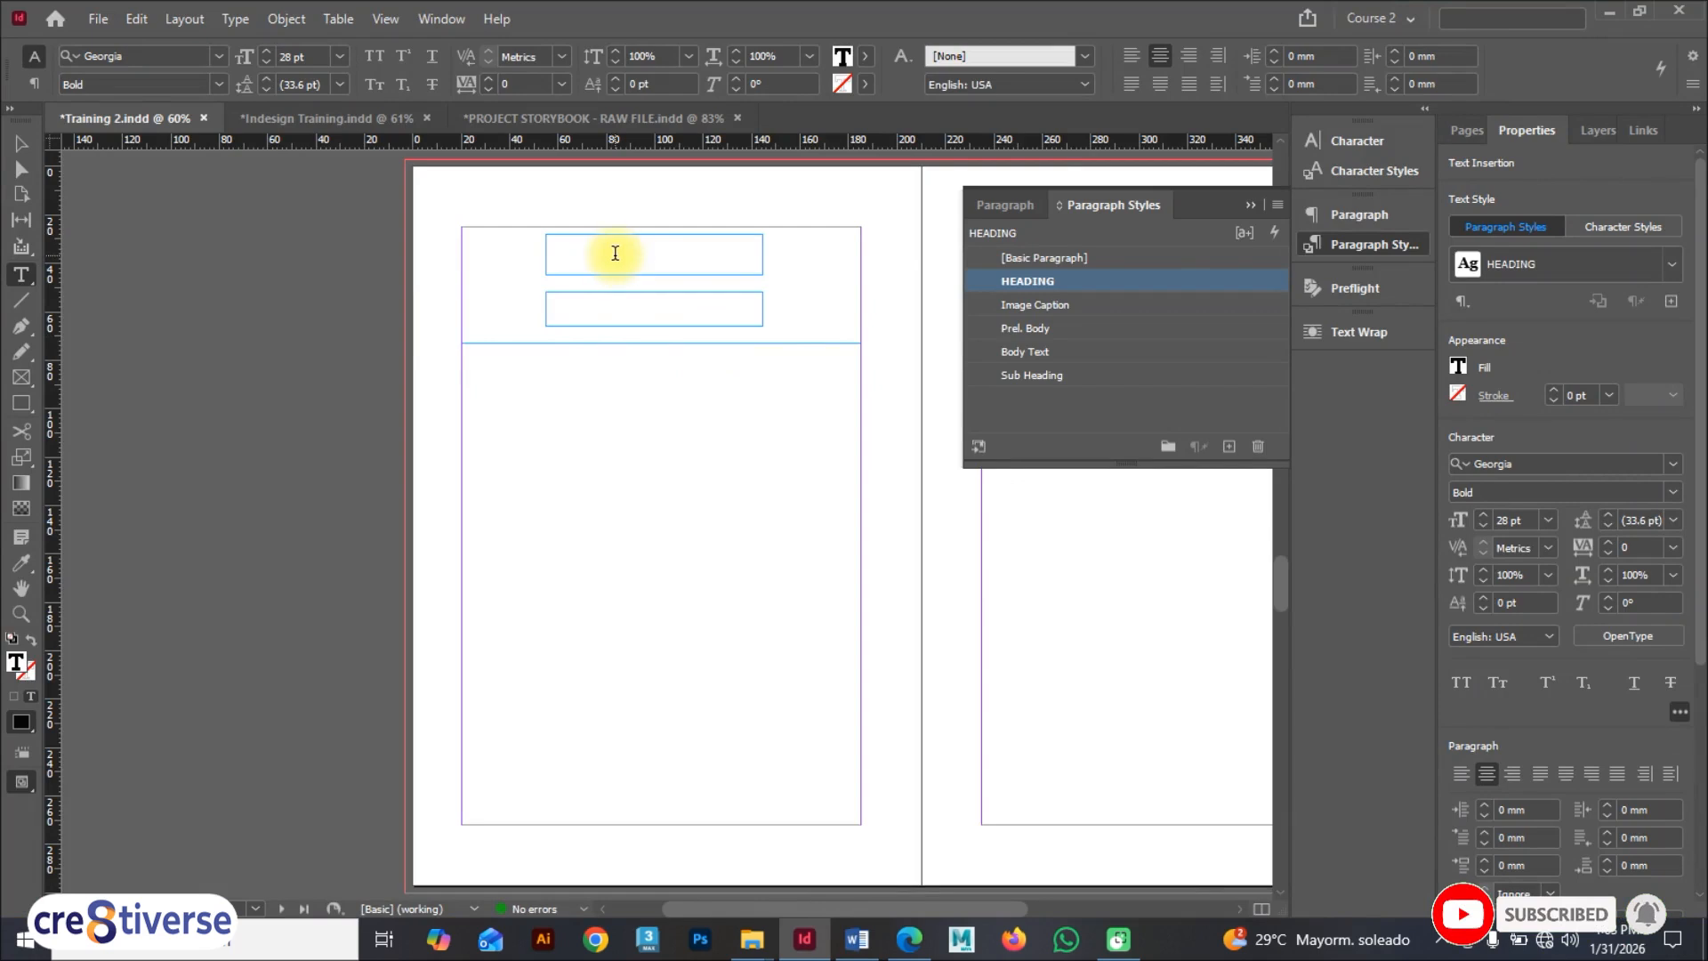
type("Chap")
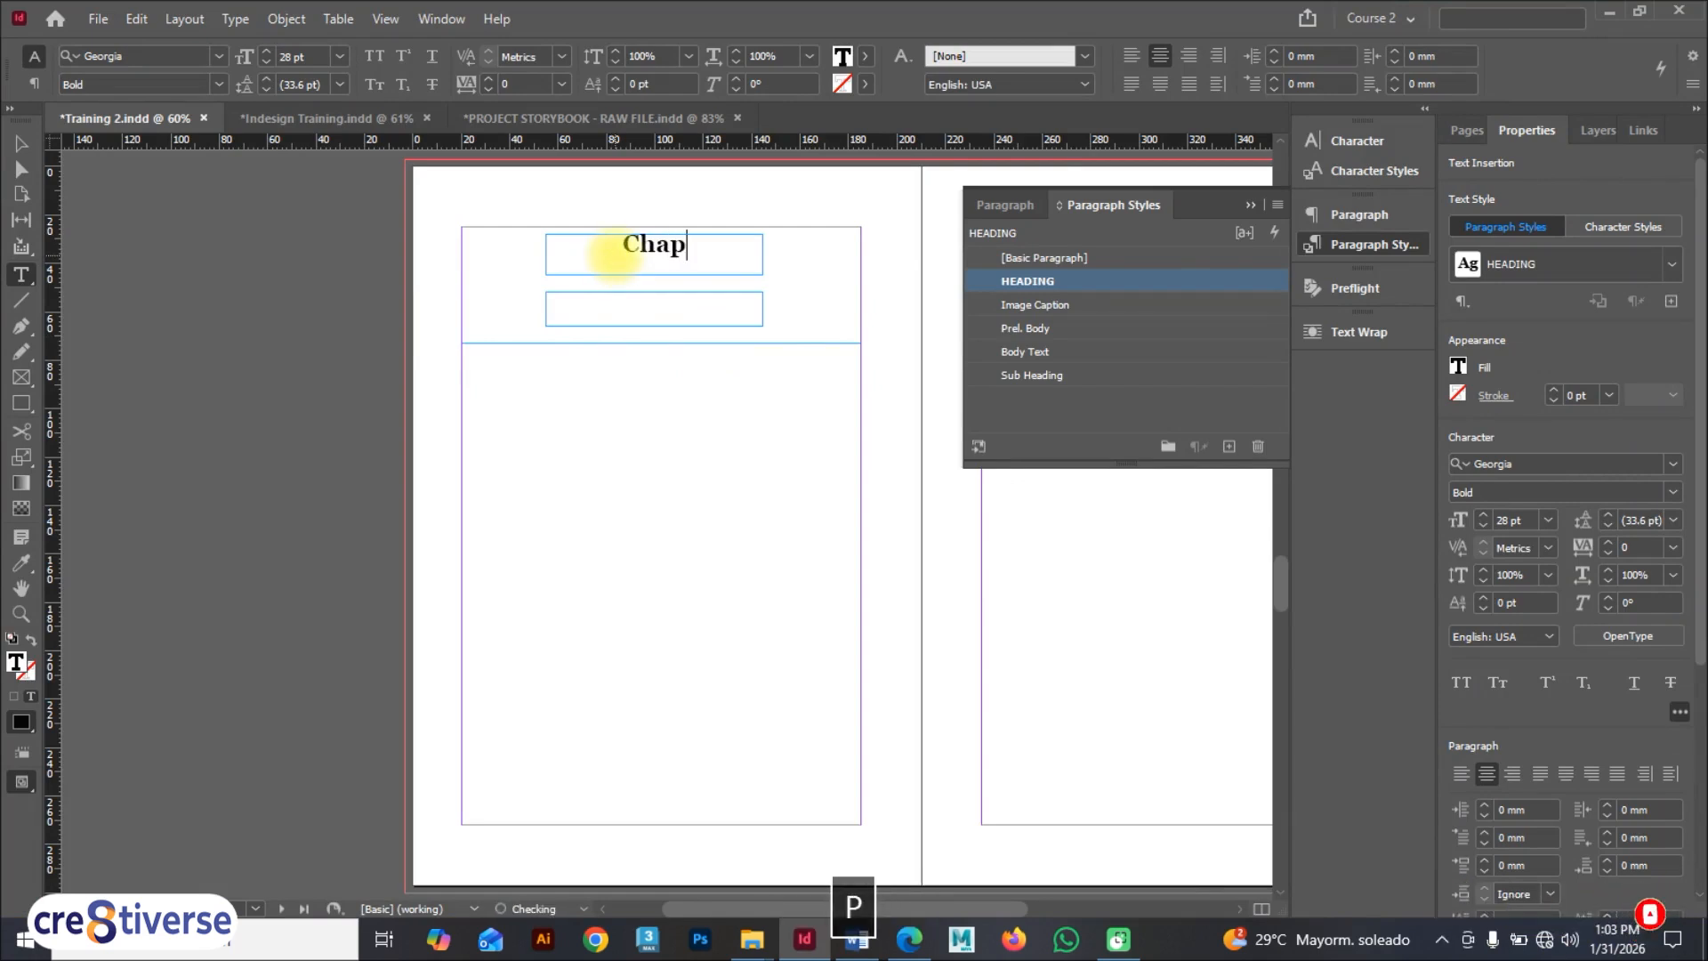
type("ter 2")
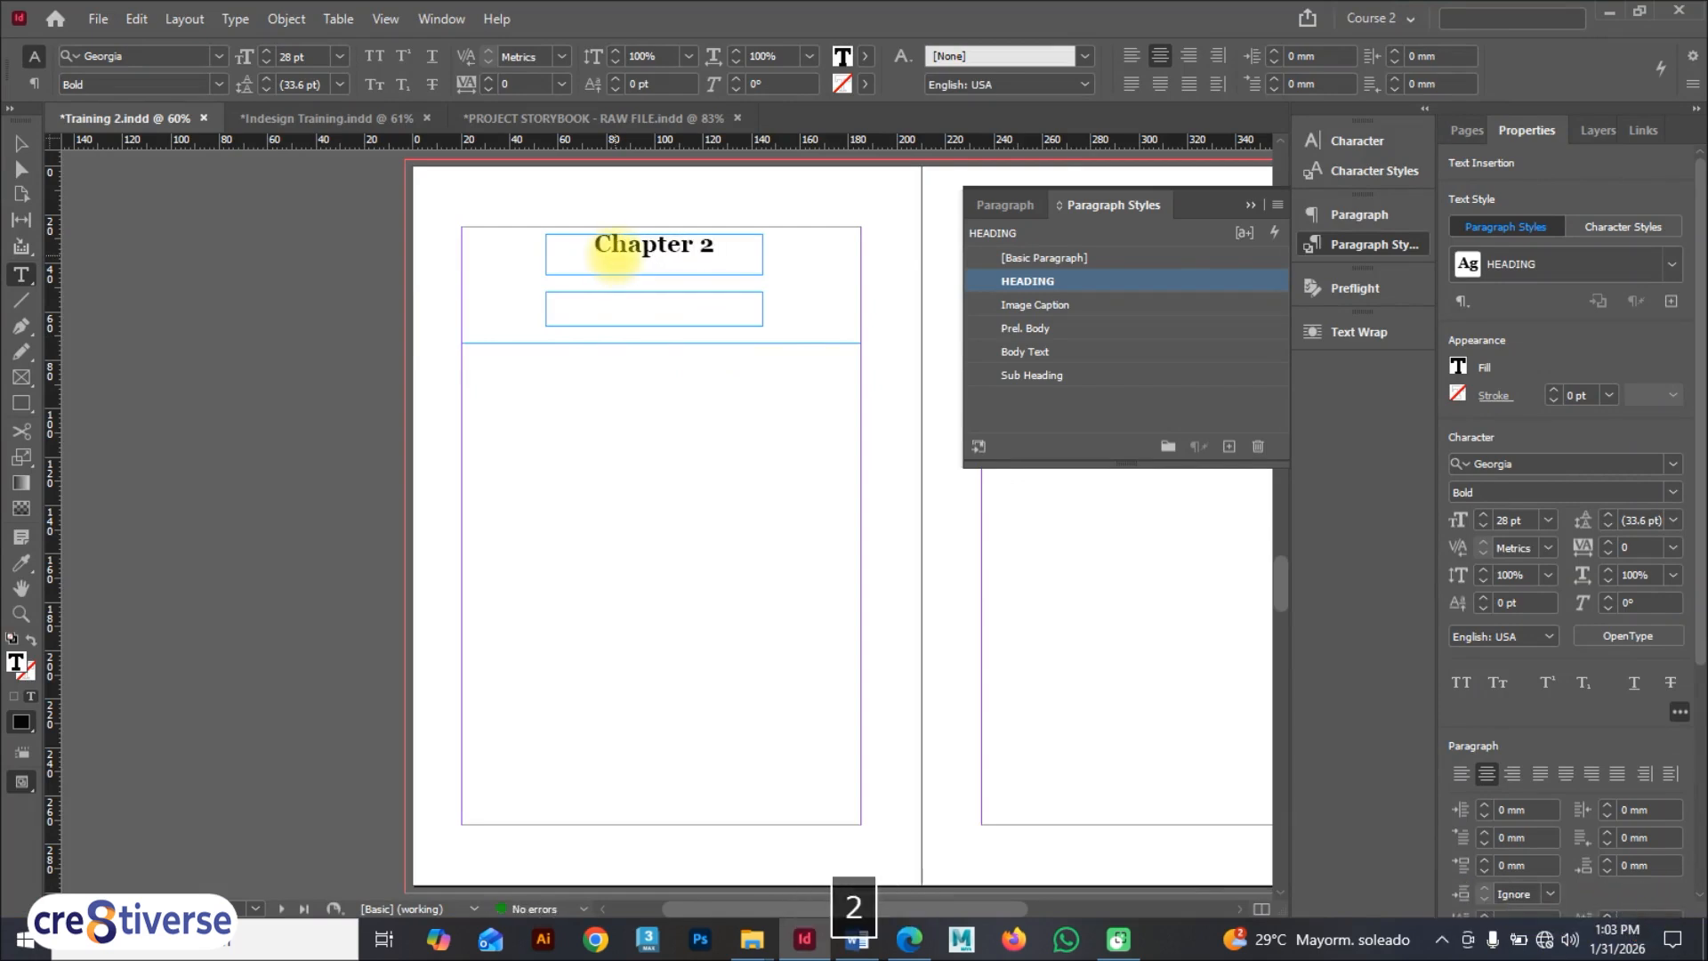
Step: Copy the subtitle "~ THE BRASS KEY" from the Word brief and paste it into the frame below the Chapter 2 heading in InDesign
key("alt+Tab")
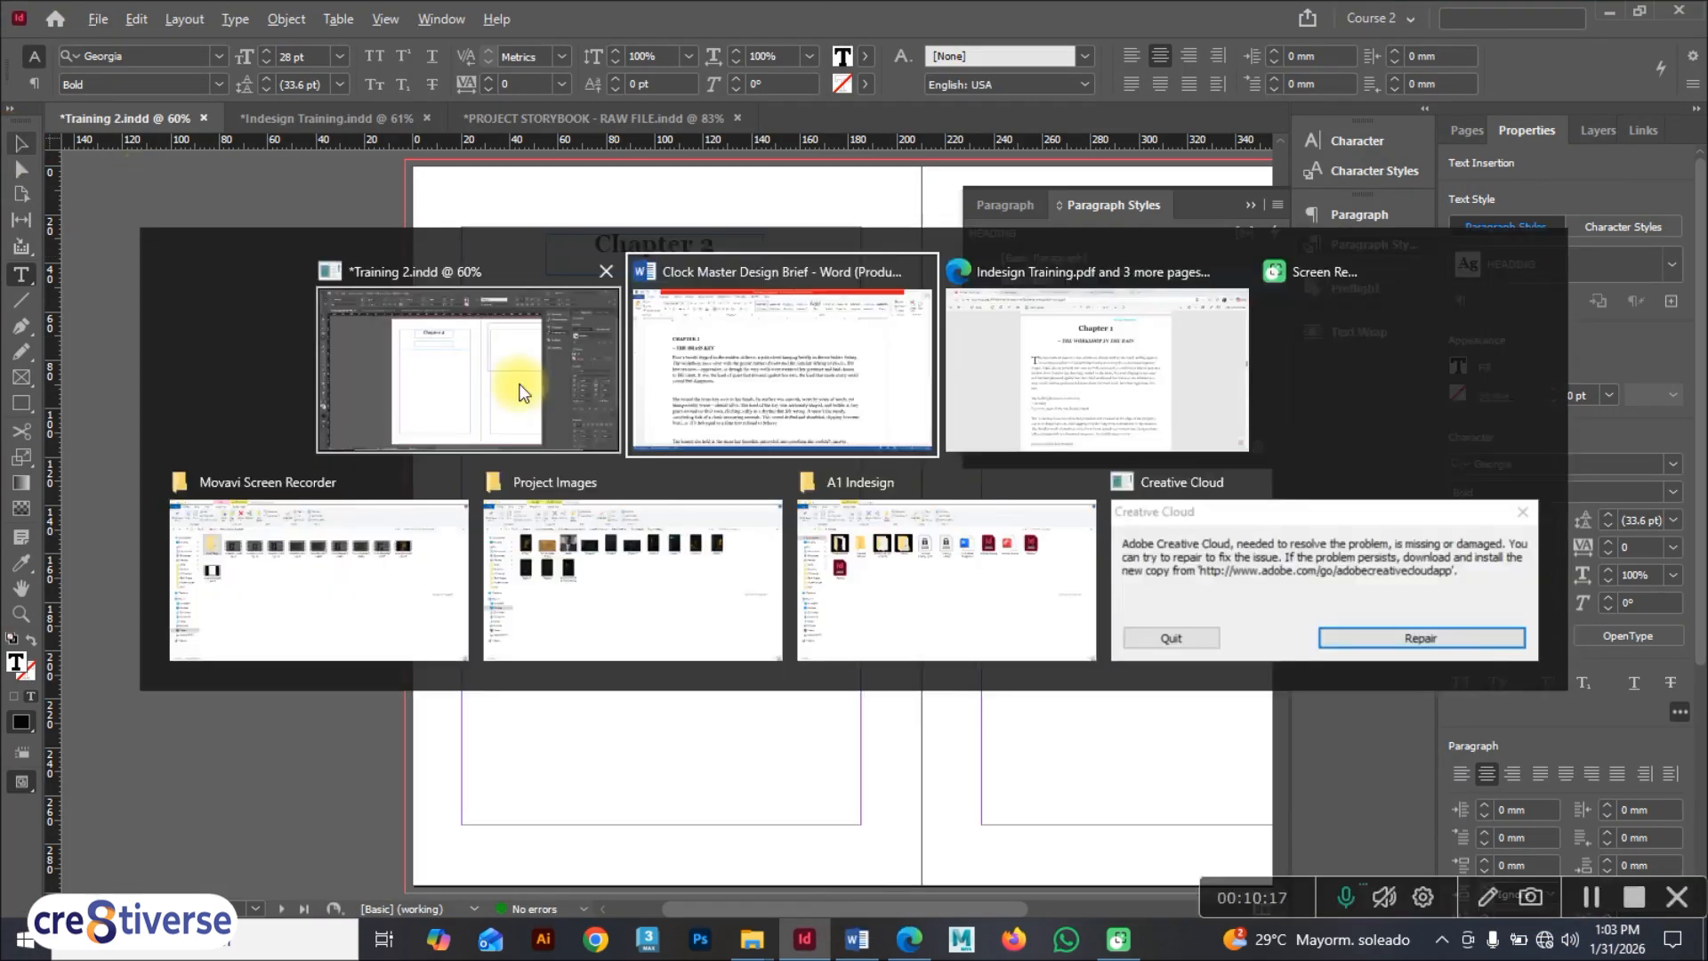
left_click_drag(464, 331, 196, 341)
key("ctrl+c")
key("alt+Tab")
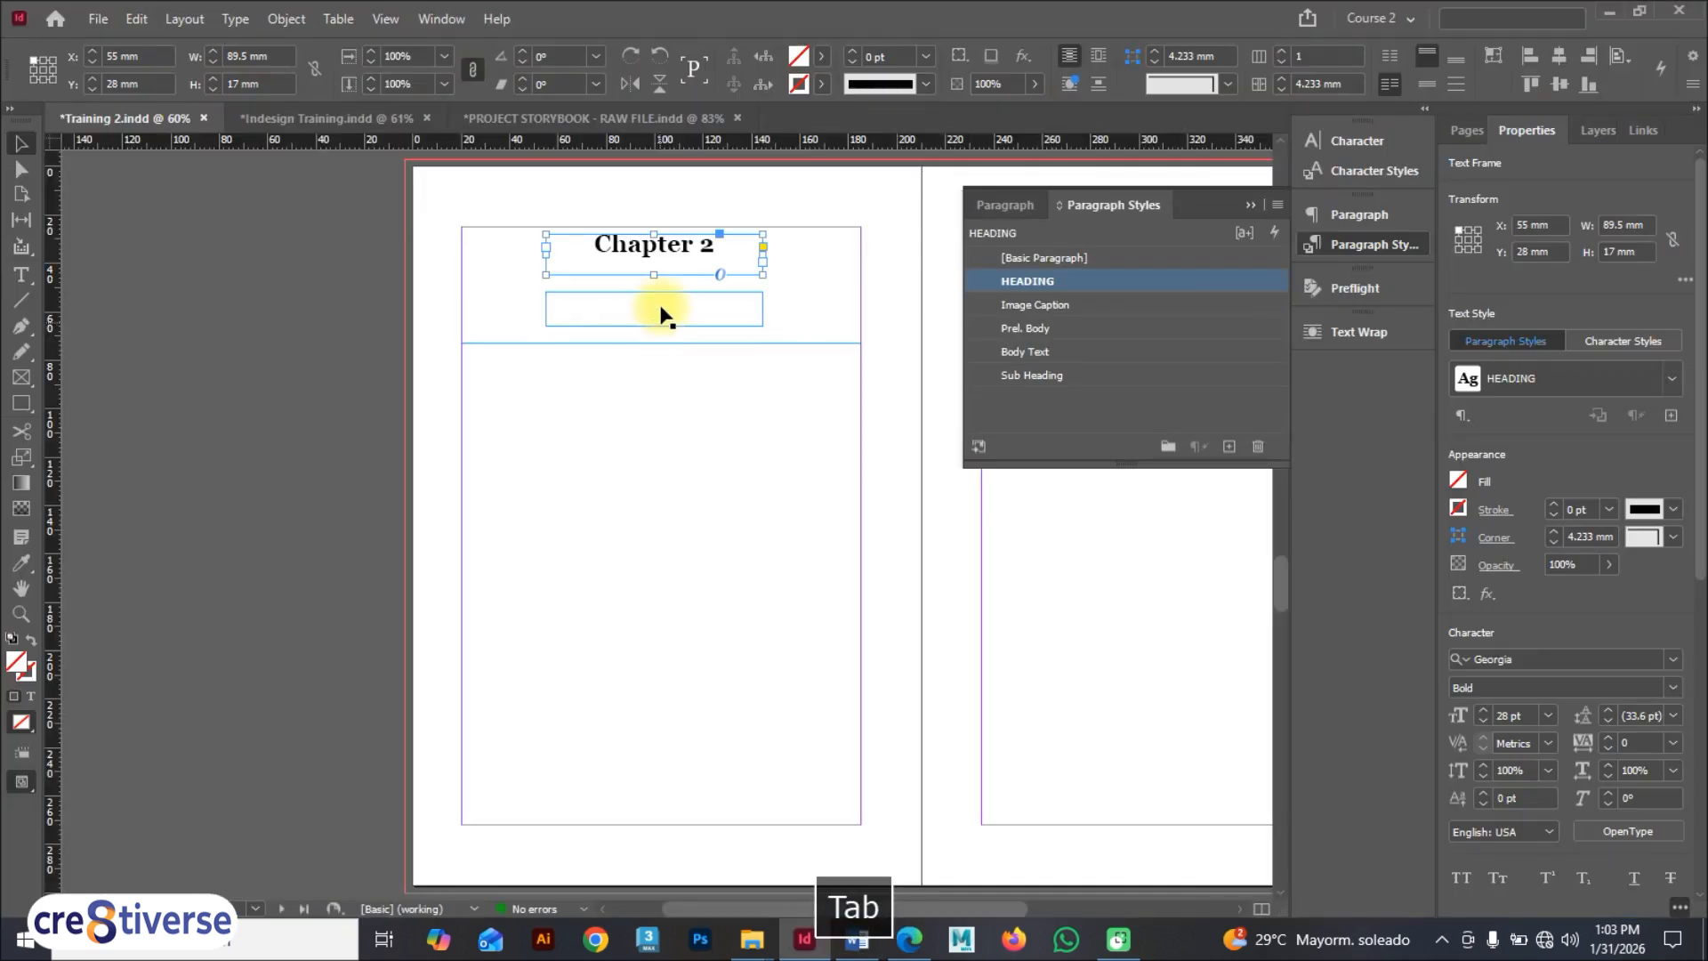
left_click(21, 275)
left_click(605, 306)
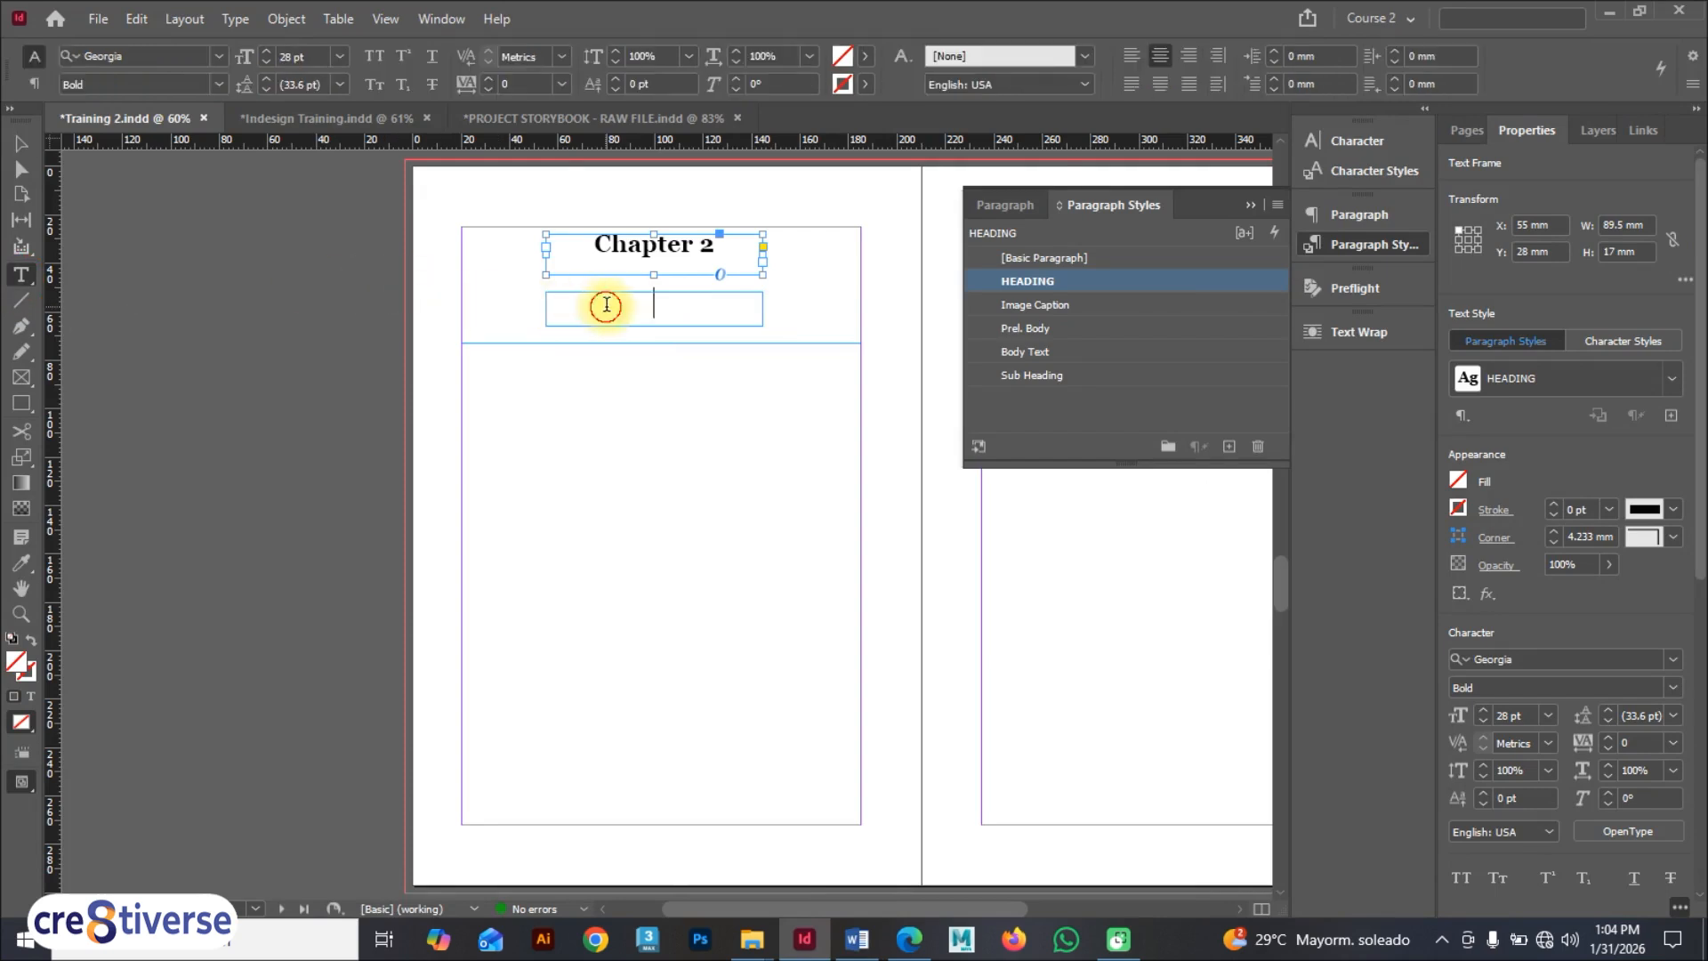
key("ctrl+v")
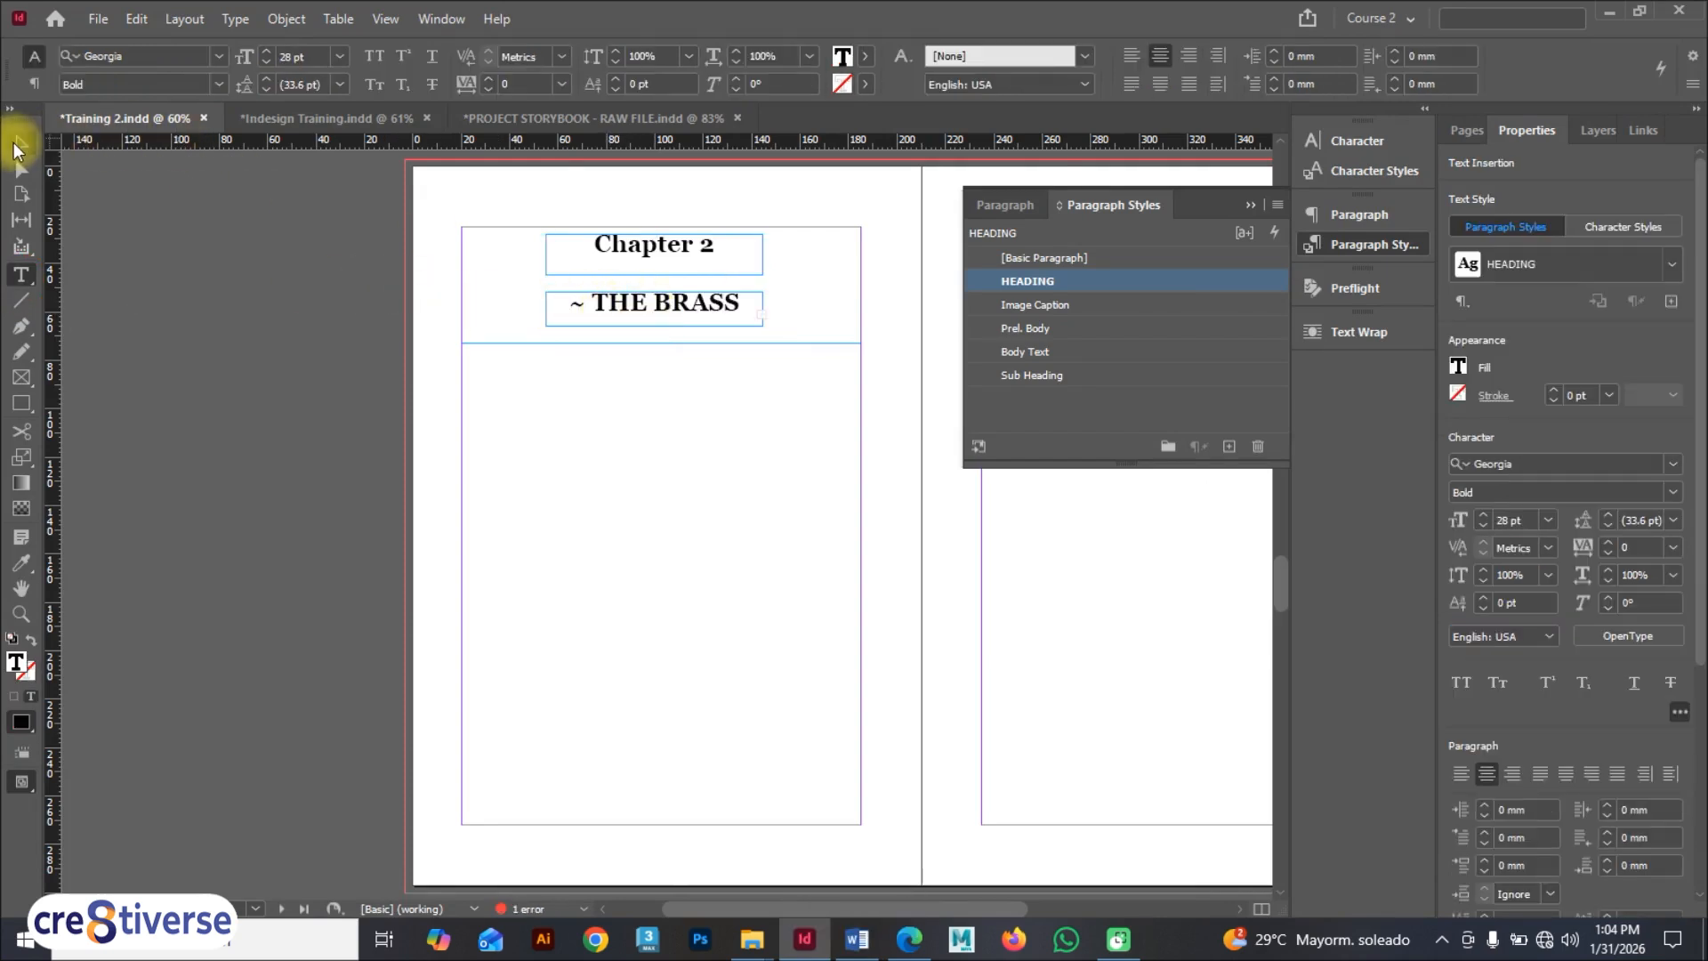
left_click(18, 148)
Step: Copy the full Chapter 2 body text from the Word brief and paste it into the large text frame in InDesign
key("alt+Tab")
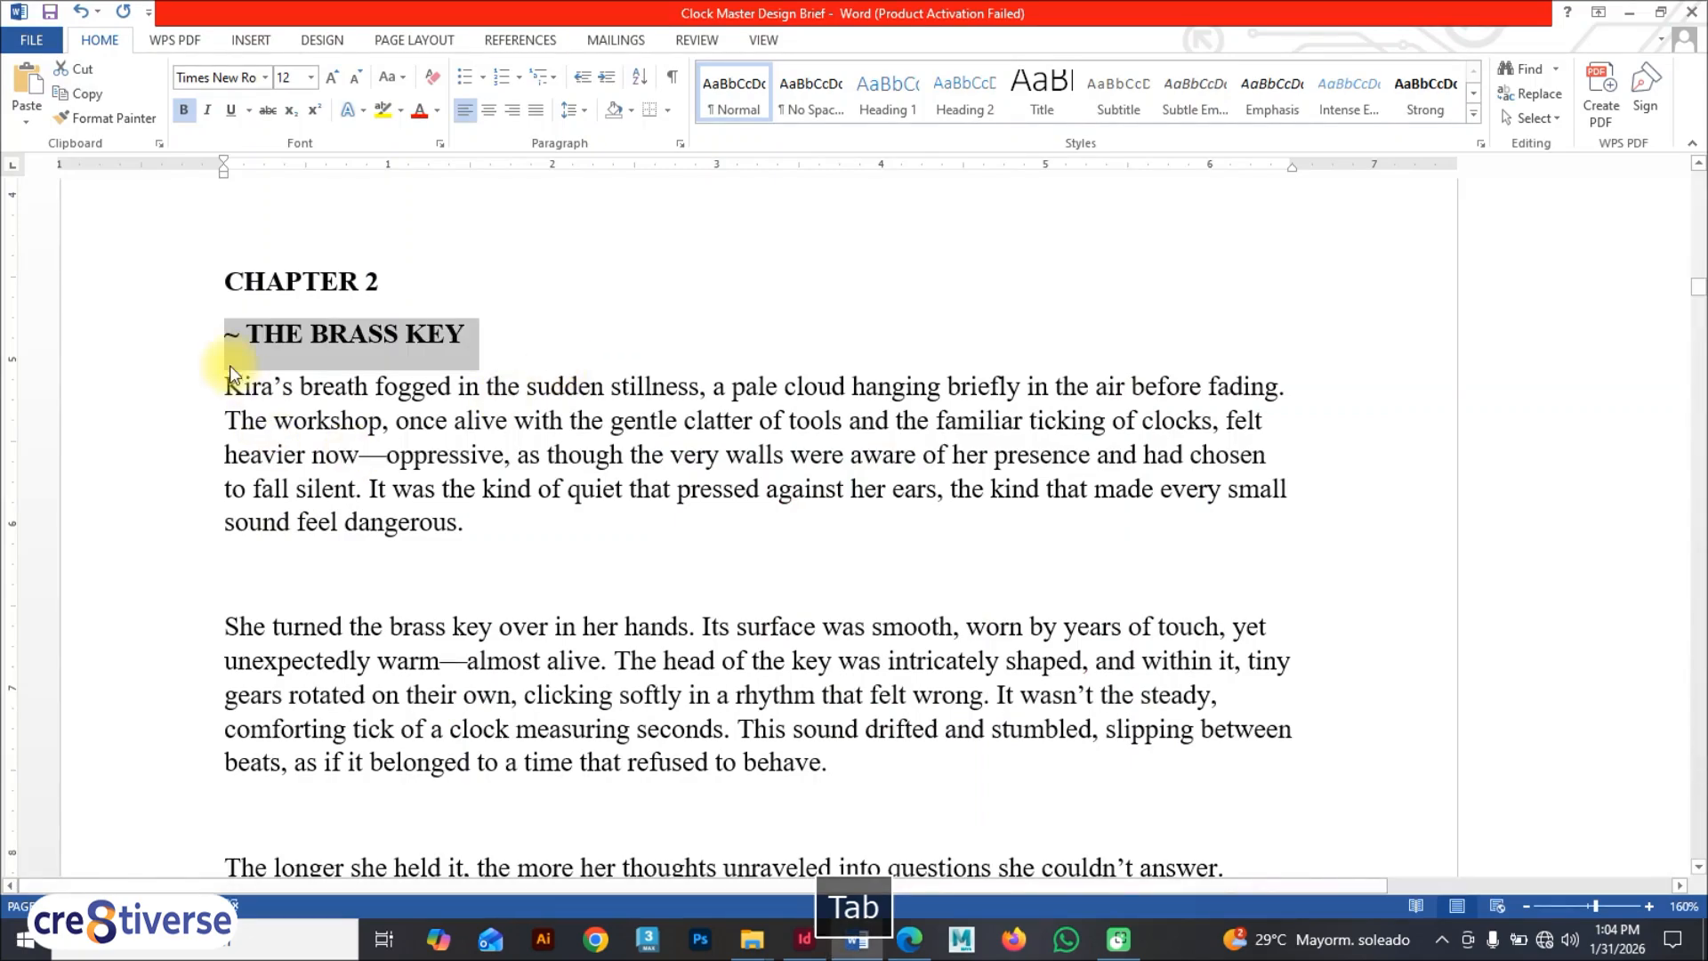
left_click_drag(230, 382, 1231, 454)
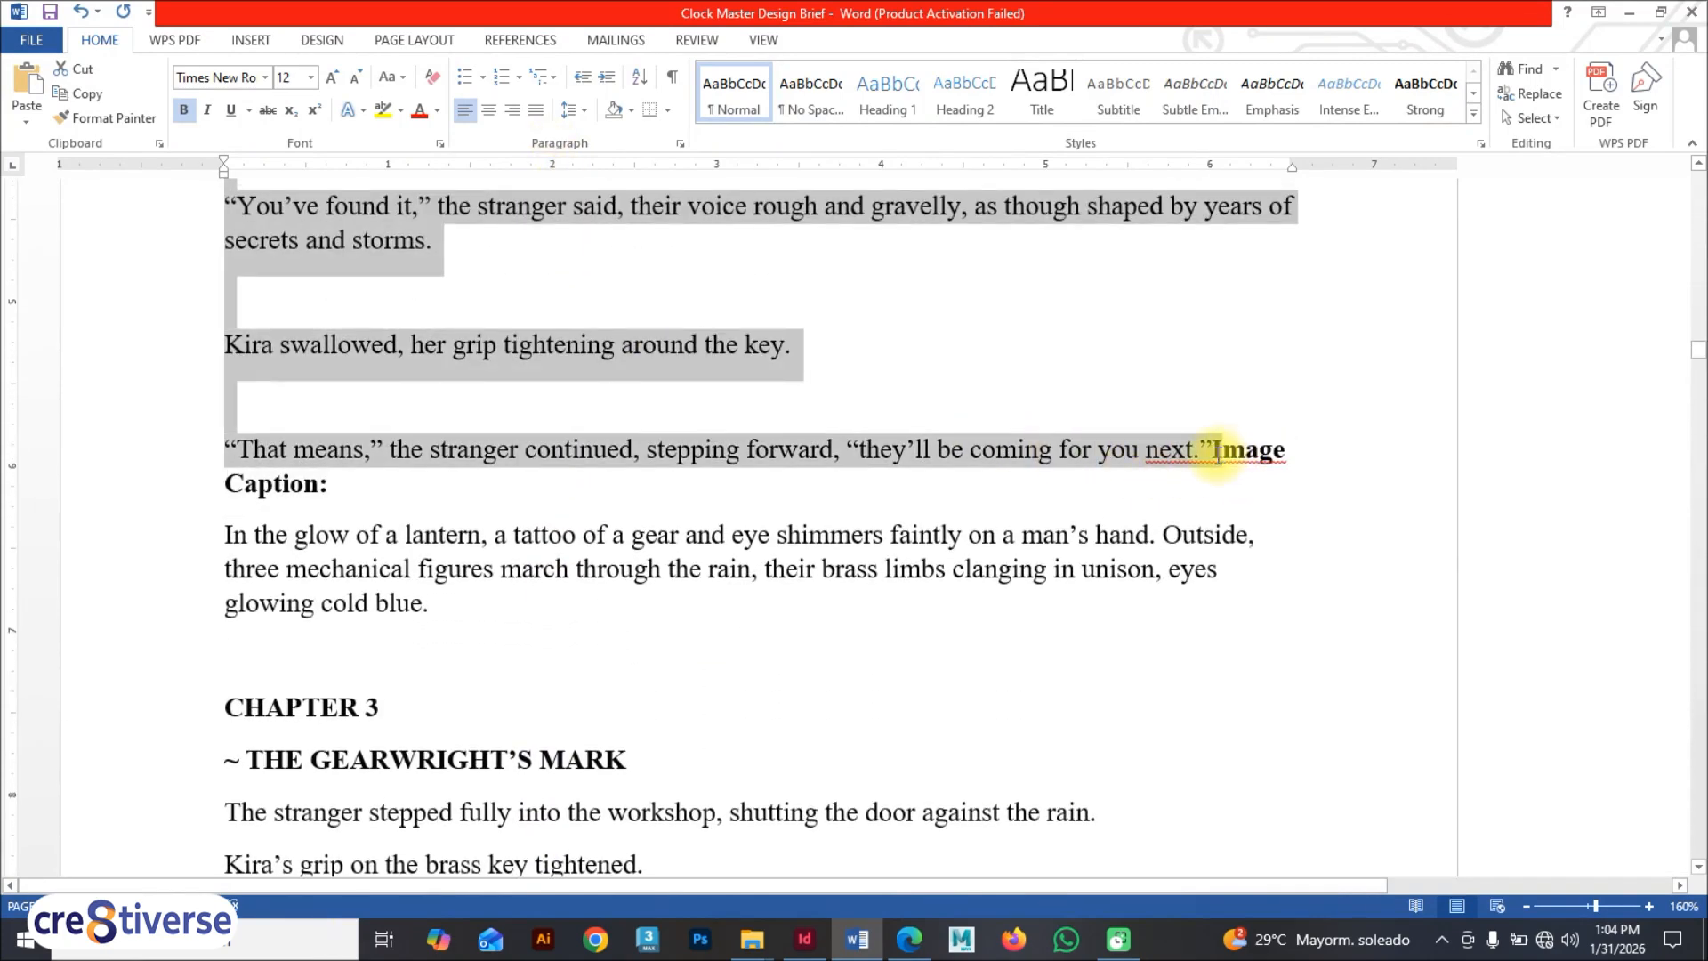
key("ctrl+c")
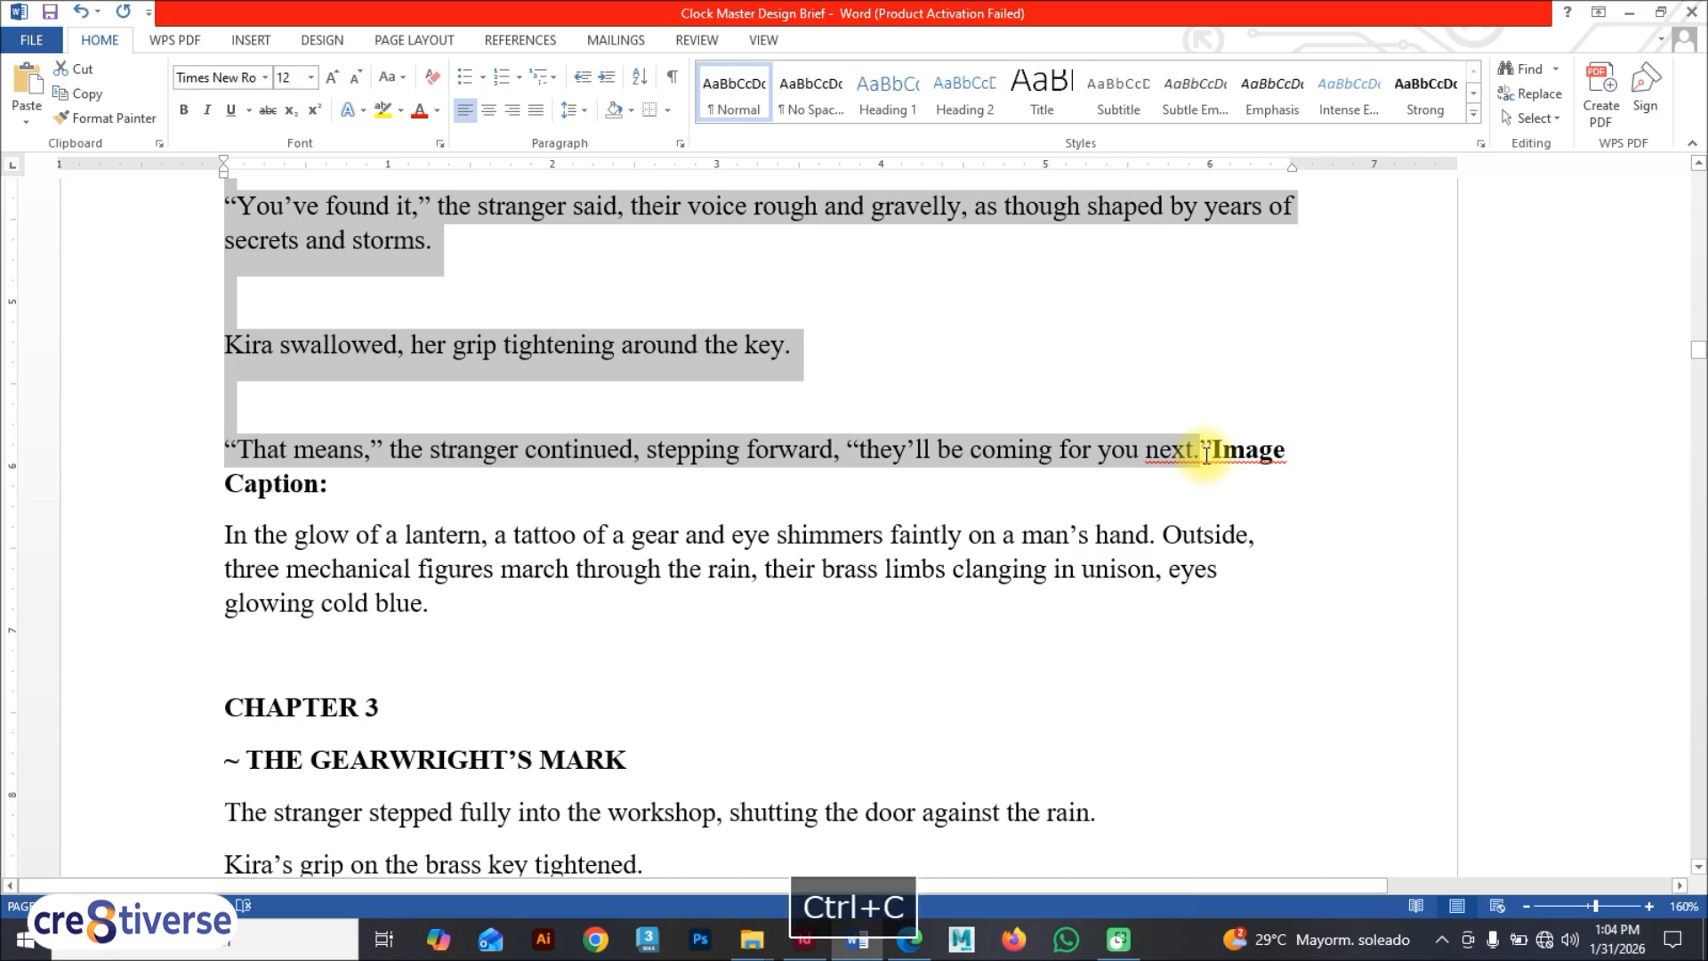
key("alt+Tab")
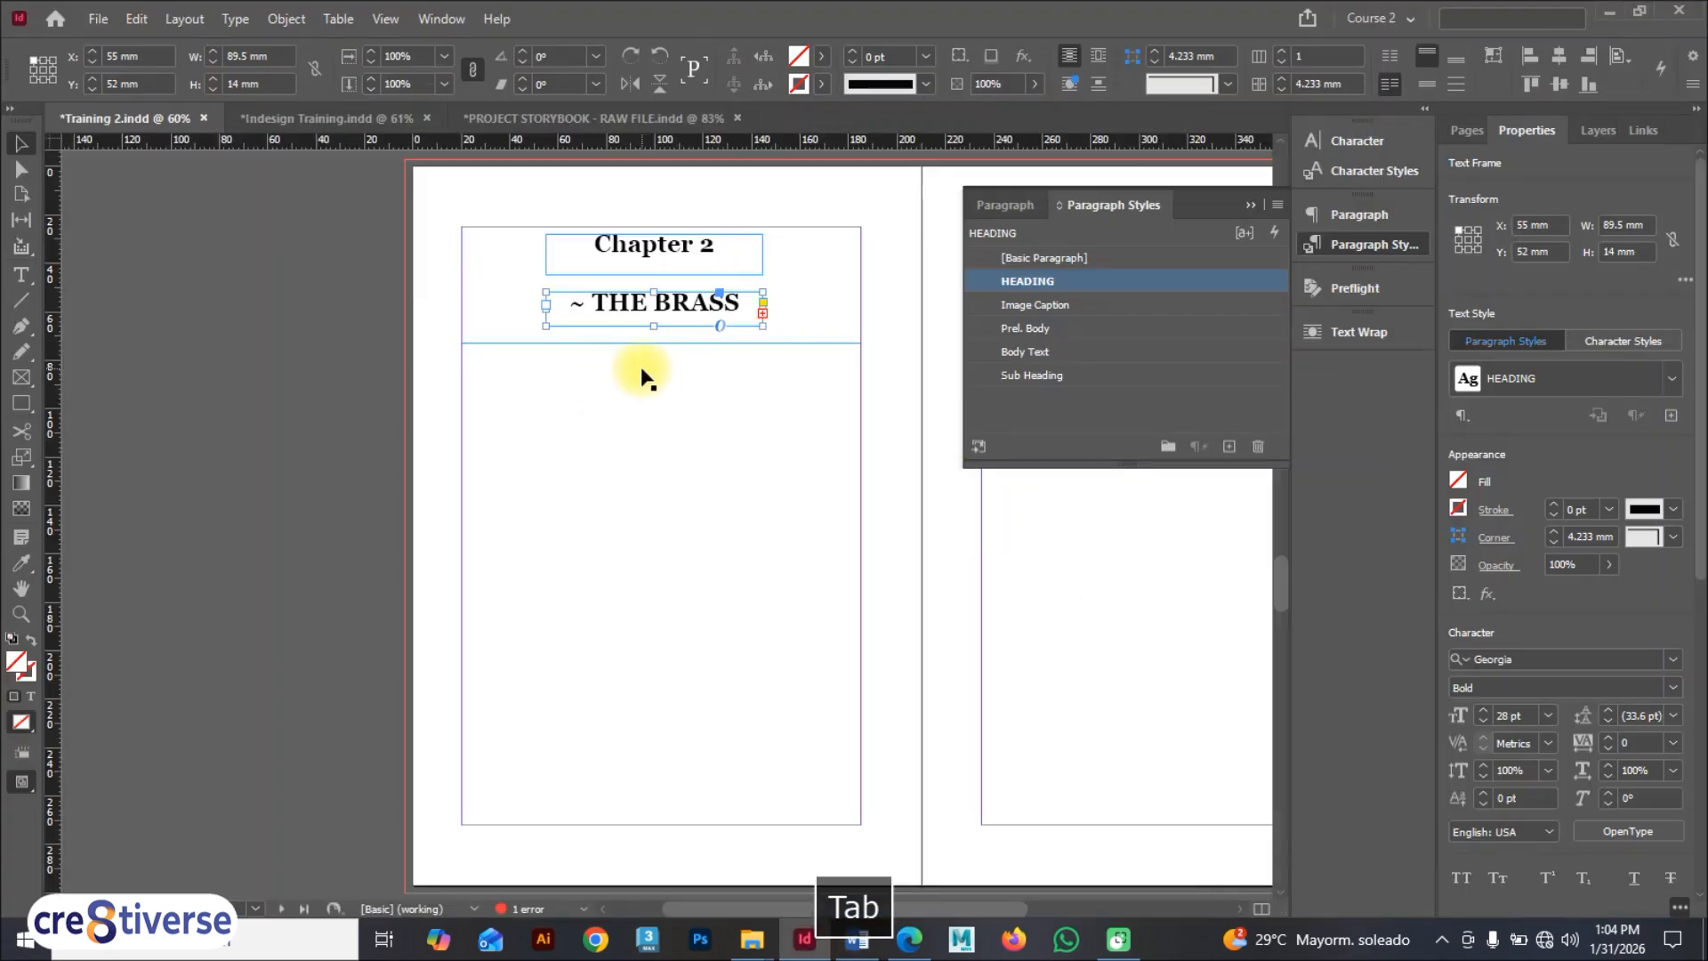
left_click(14, 277)
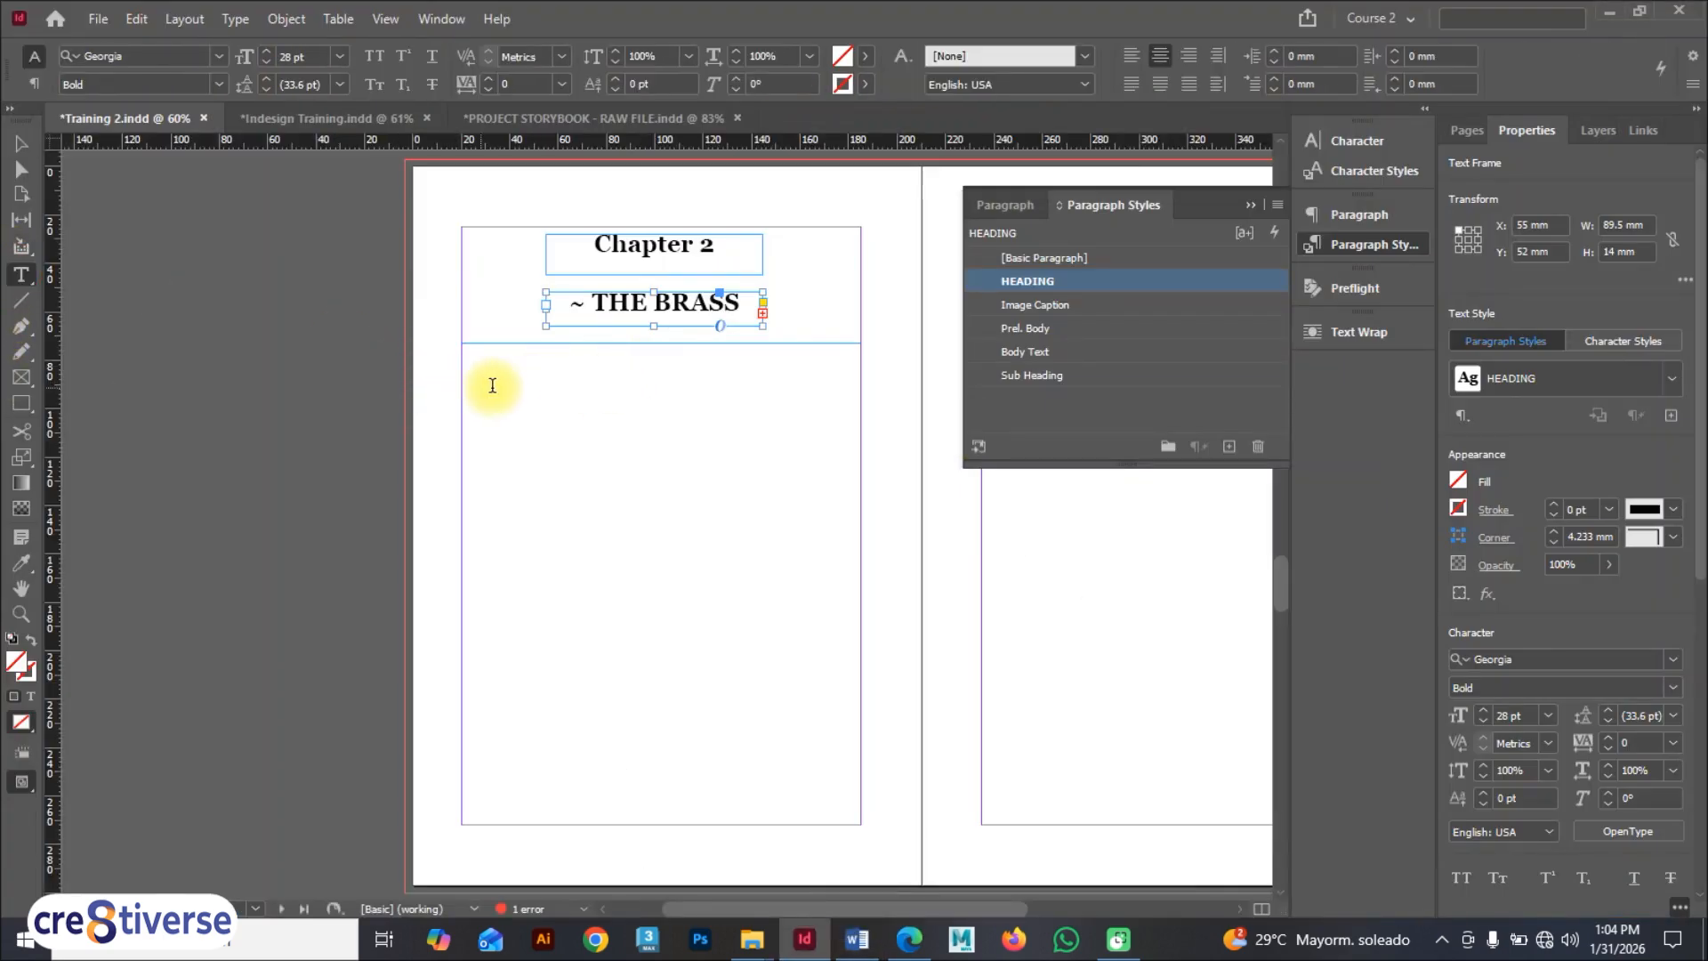
left_click(504, 380)
key("ctrl+v")
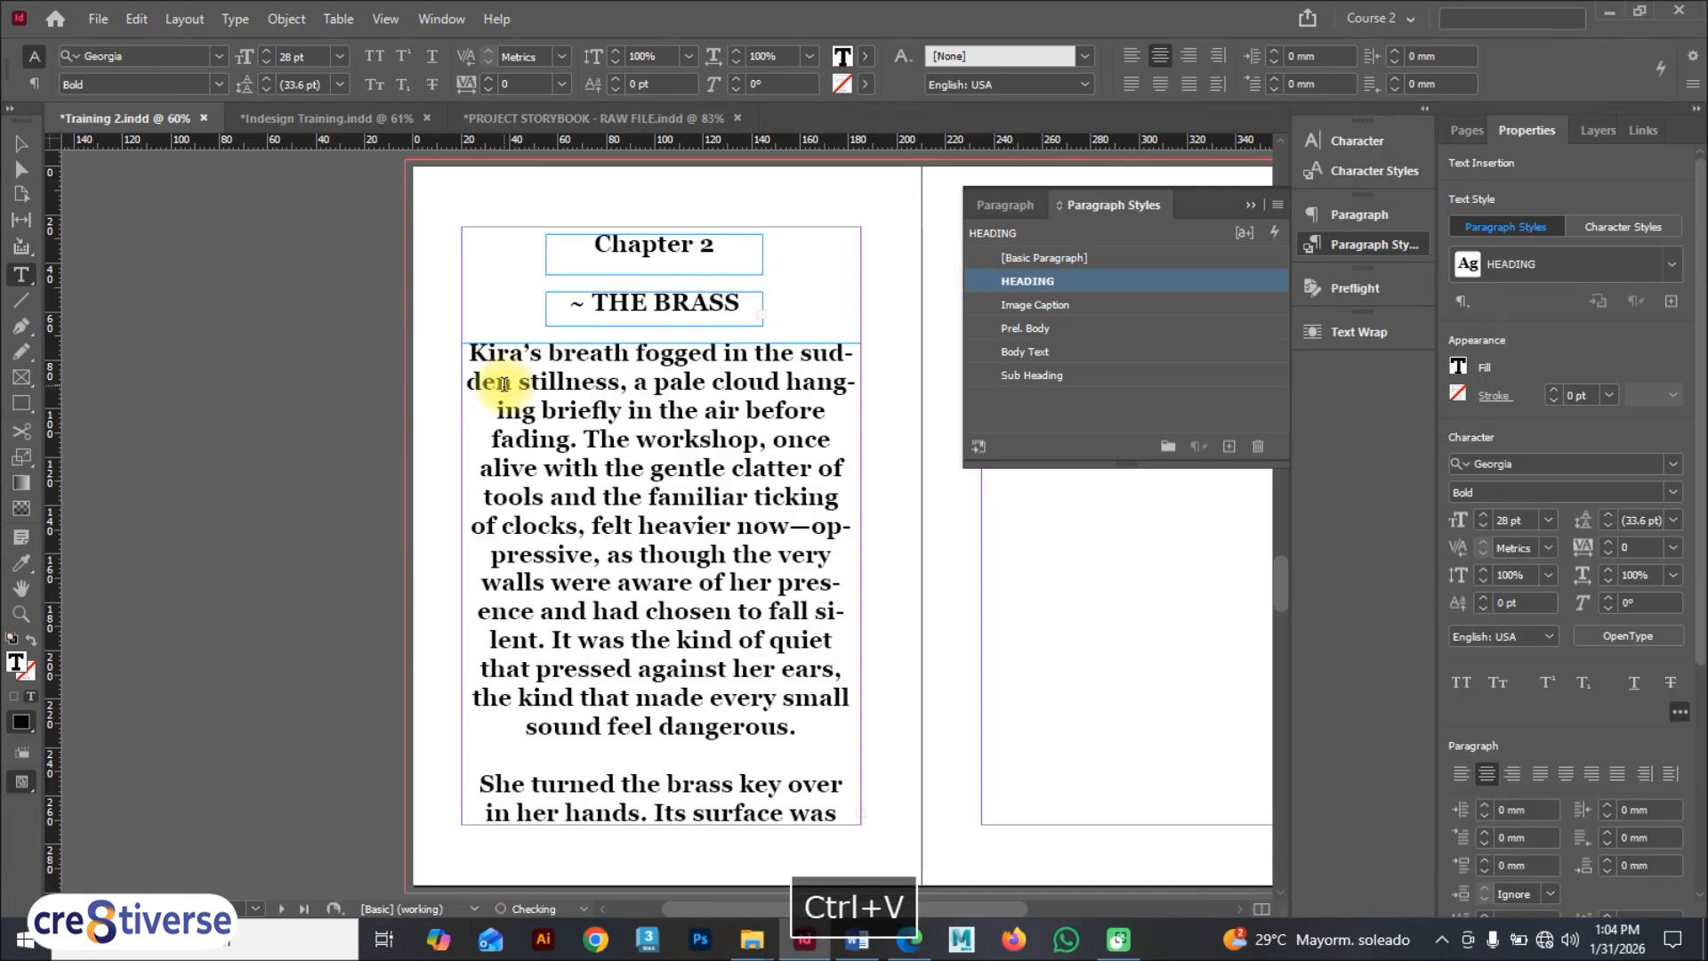
left_click(21, 145)
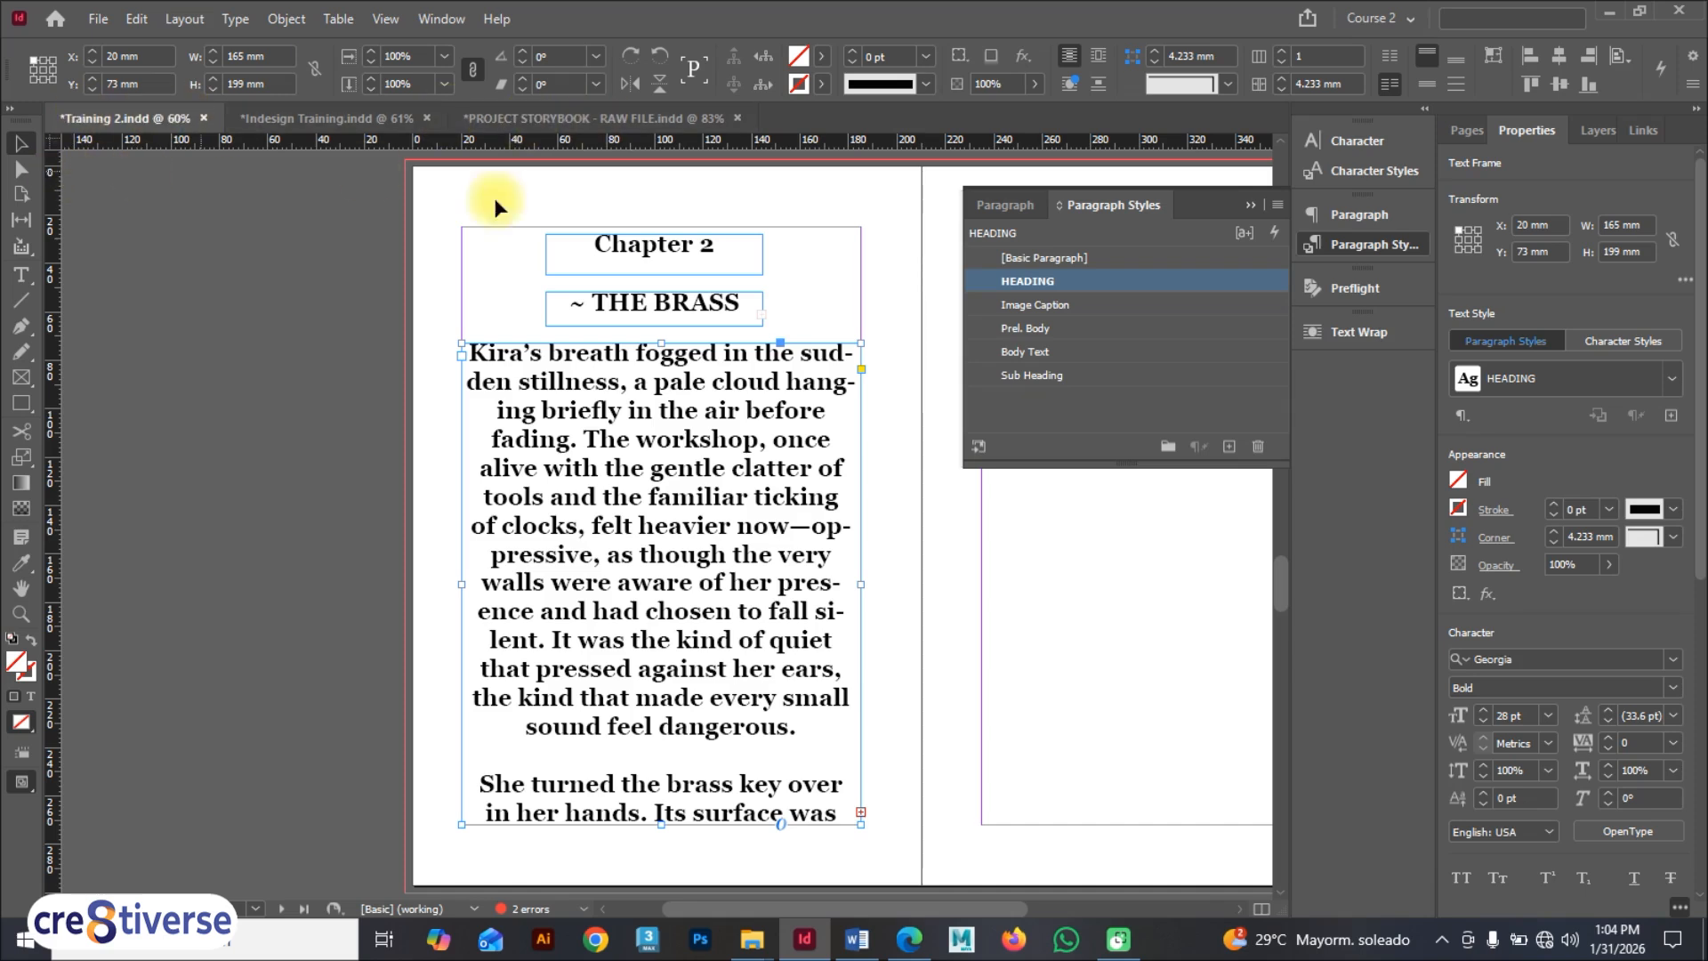
Step: Apply the Sub Heading paragraph style to the "~ THE BRASS KEY" subtitle and Body Text to the Chapter 2 body frame
left_click(623, 251)
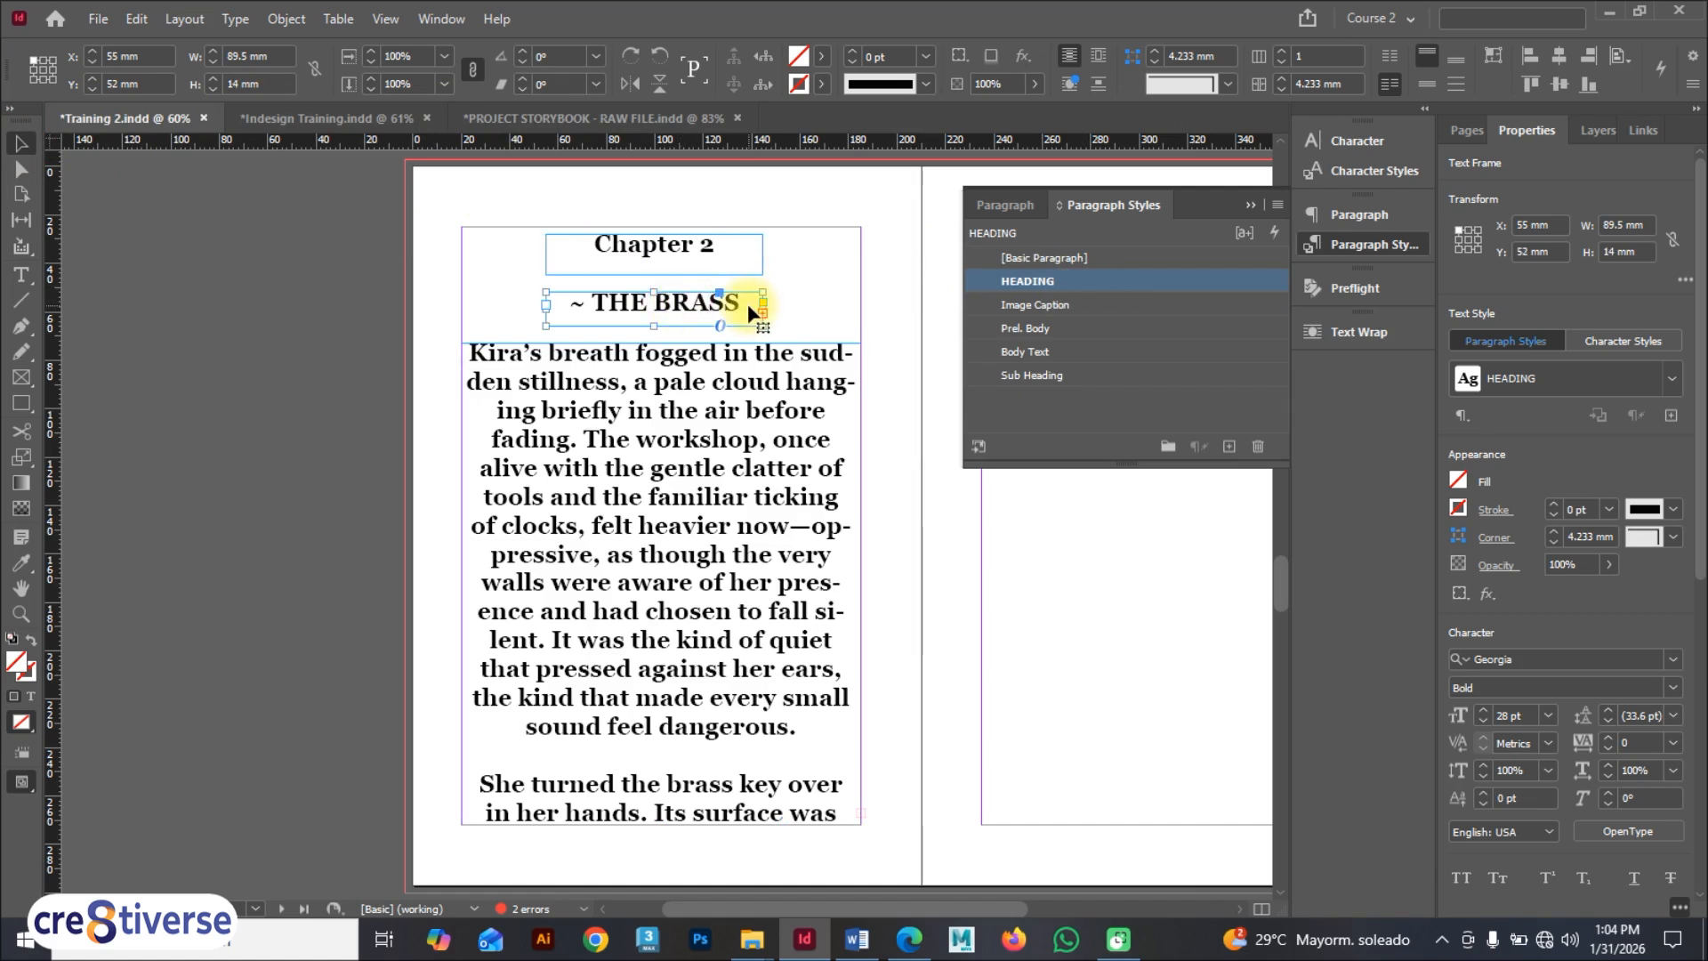
left_click(1064, 378)
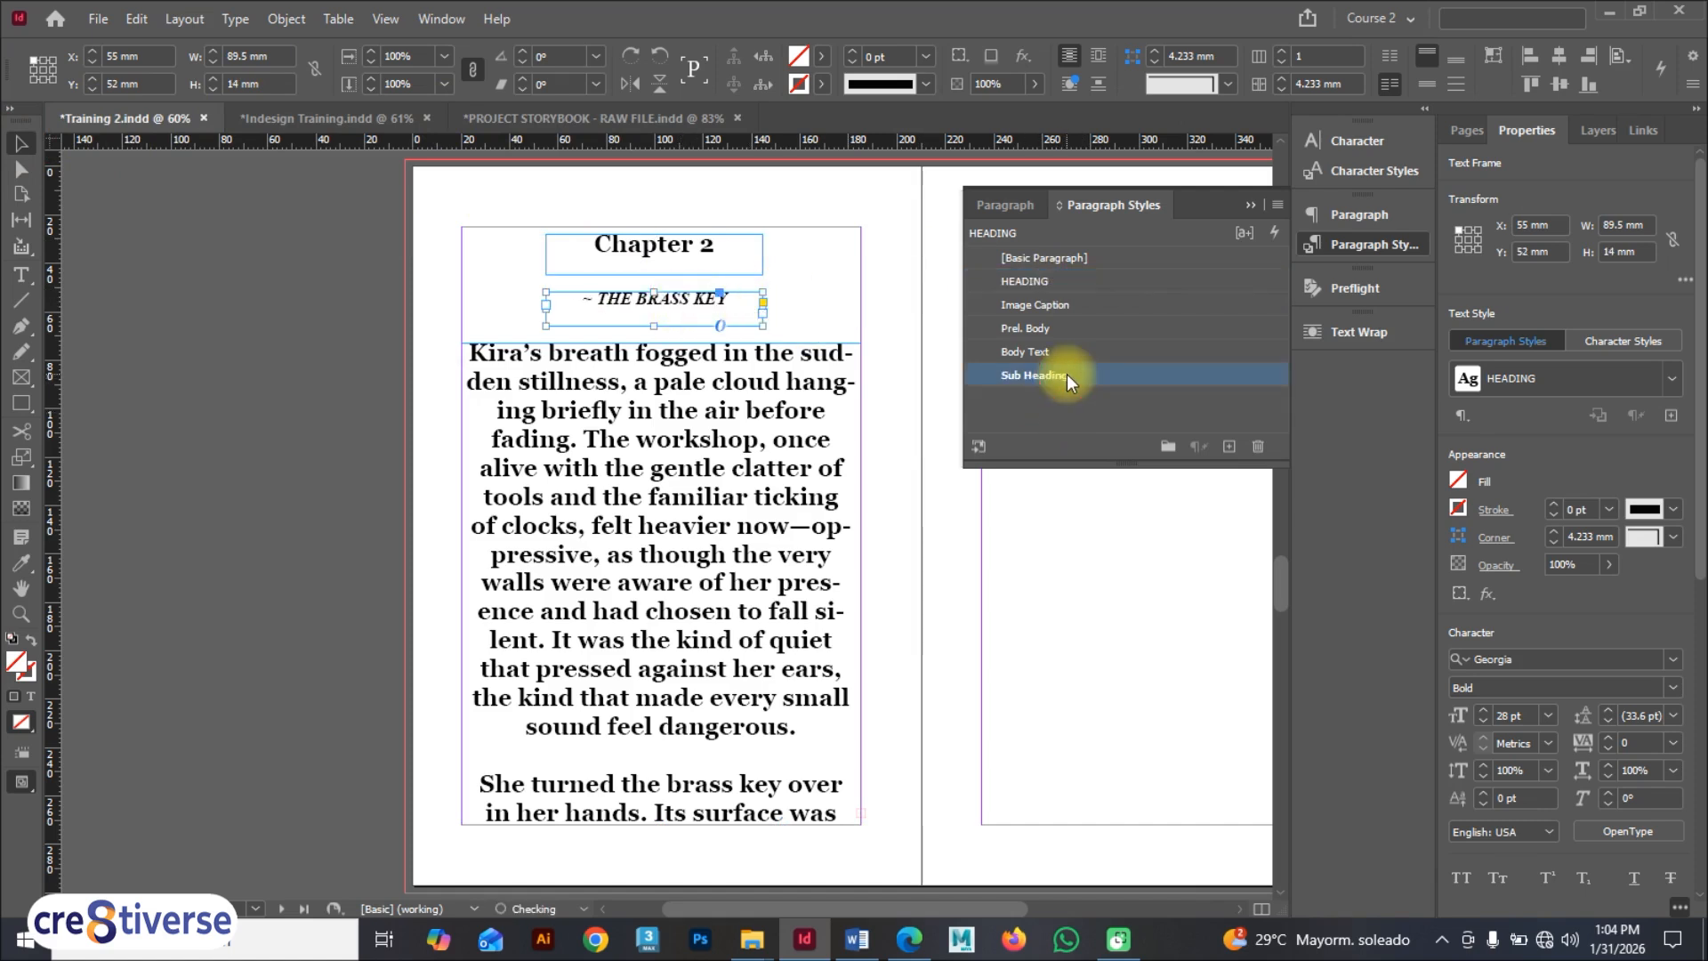
left_click(652, 401)
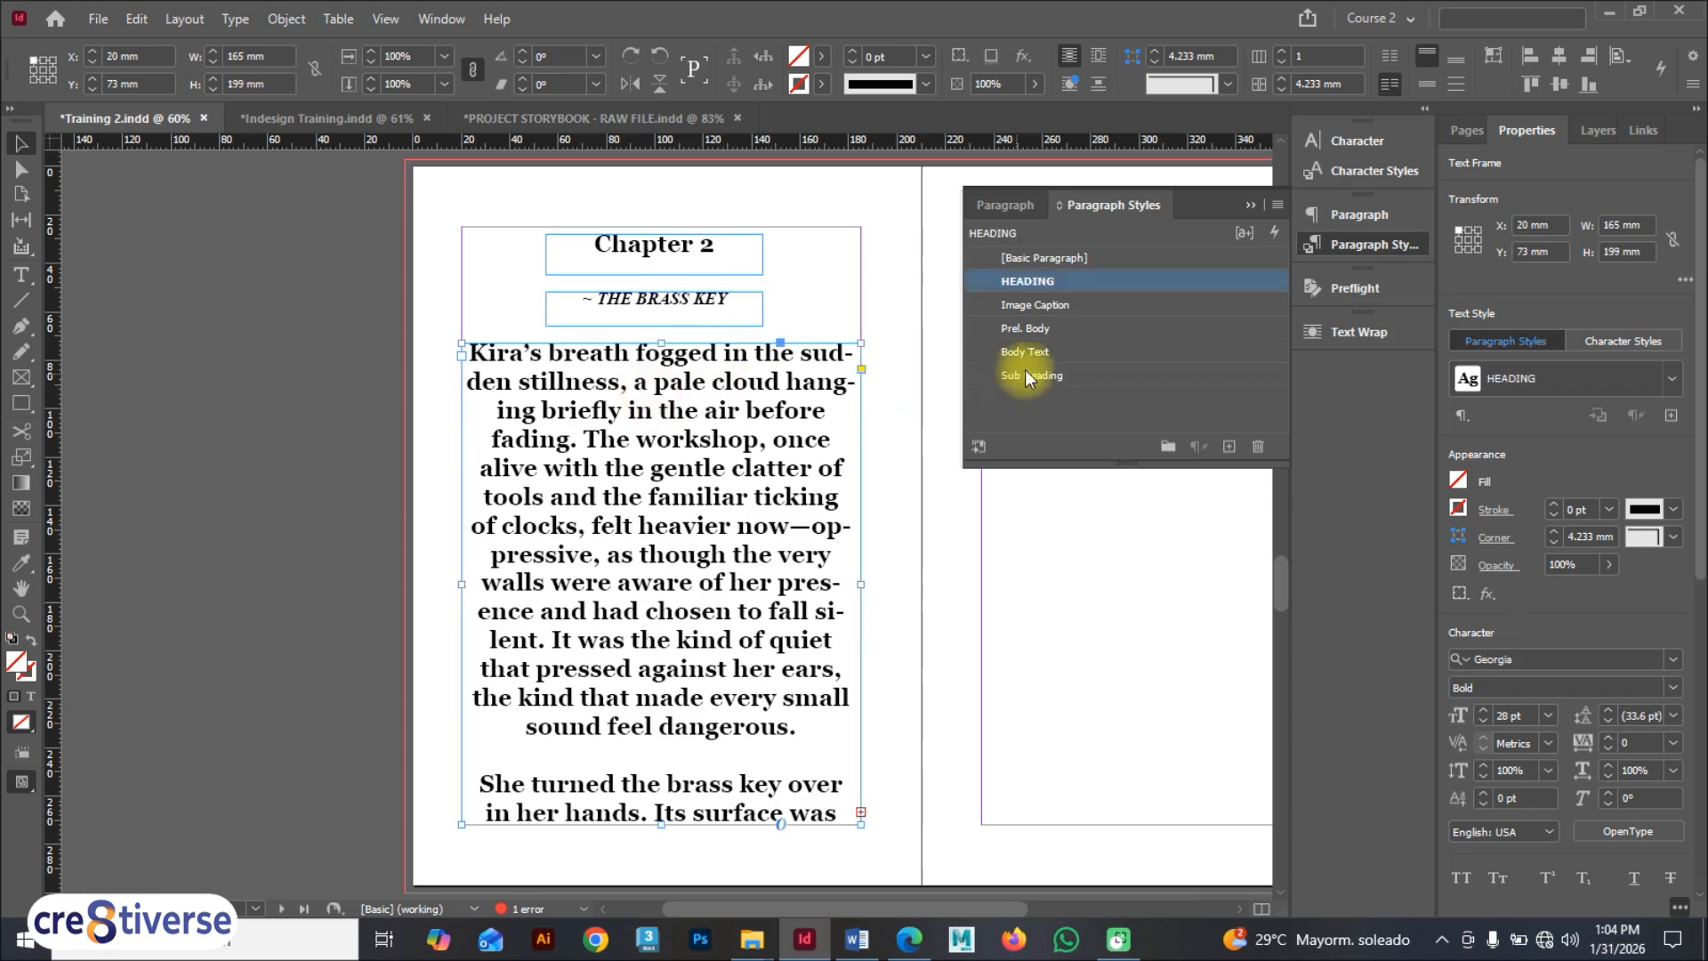
left_click(1045, 358)
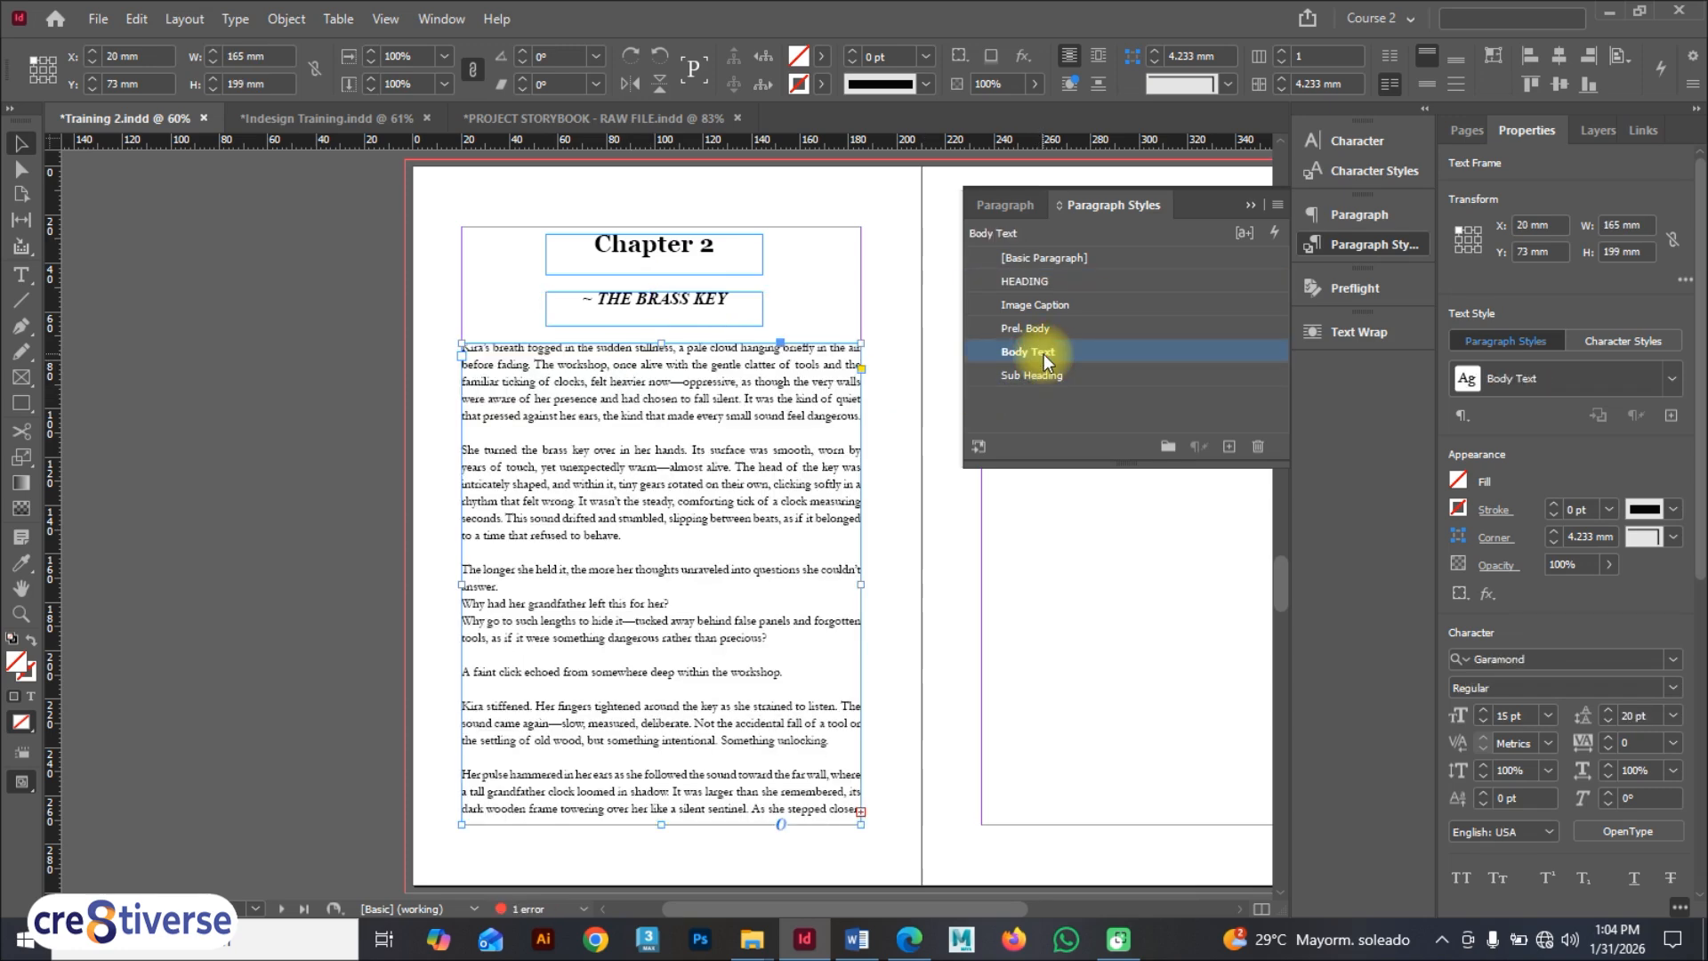
Step: Thread the overset Chapter 2 body text into a new frame of about 165 × 247 mm filling the facing page's margins
scroll(635, 612, "down", 5)
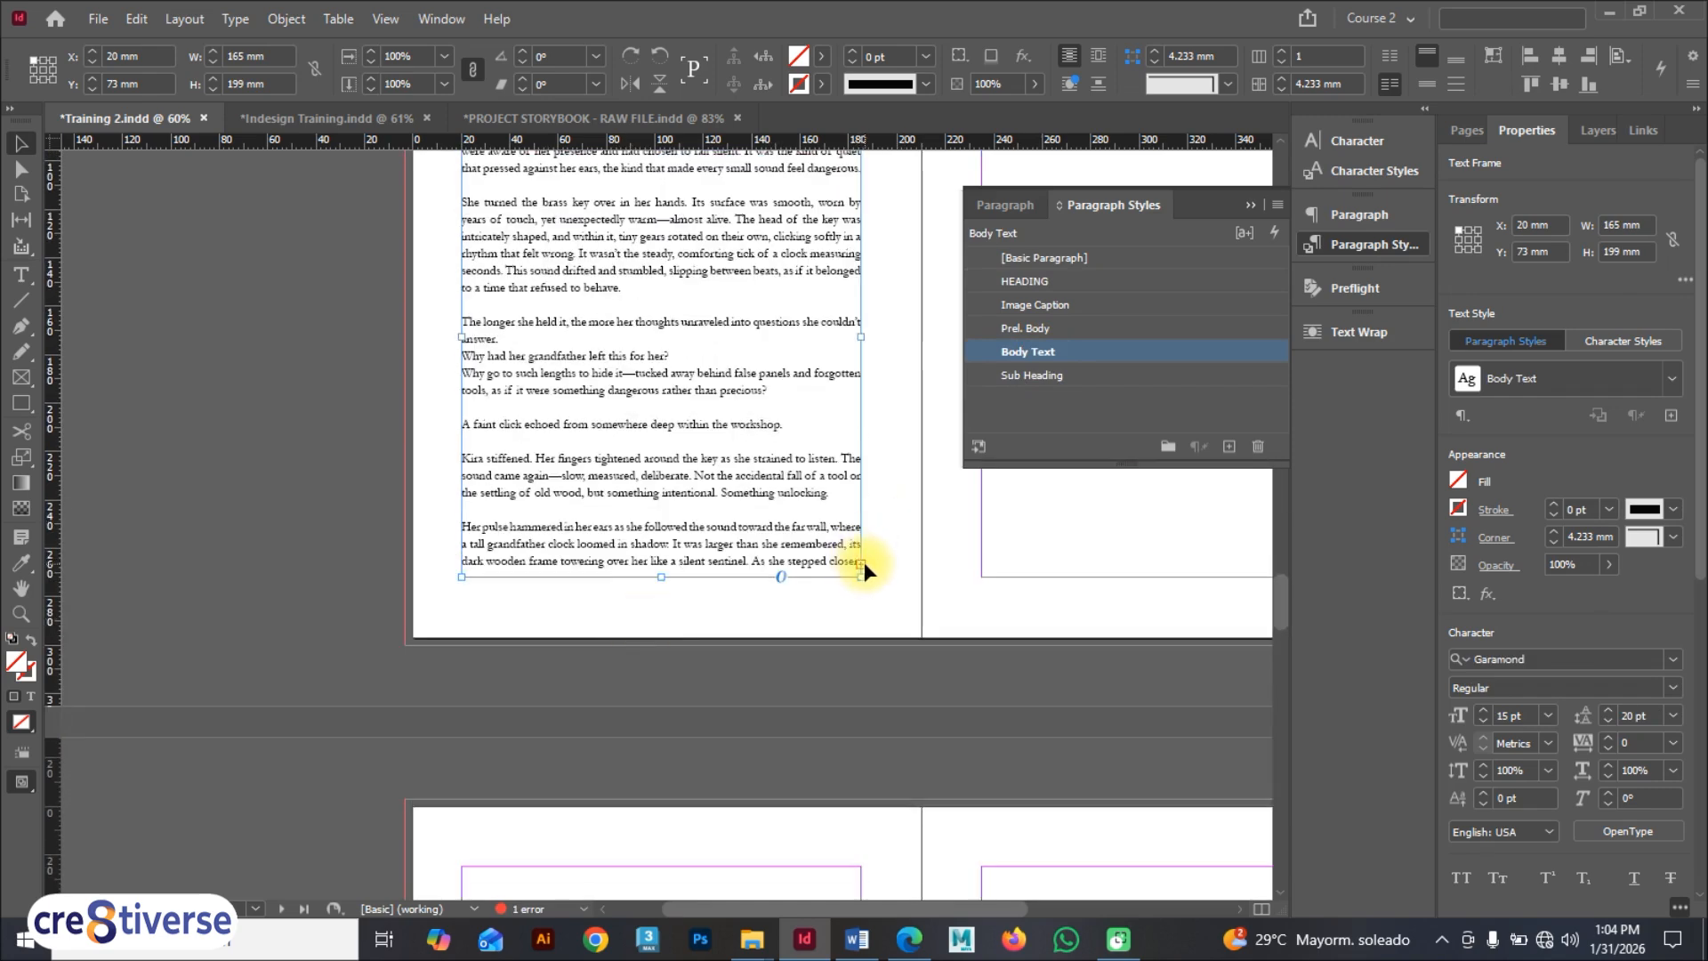
left_click(861, 563)
left_click_drag(837, 911, 944, 911)
left_click(1249, 205)
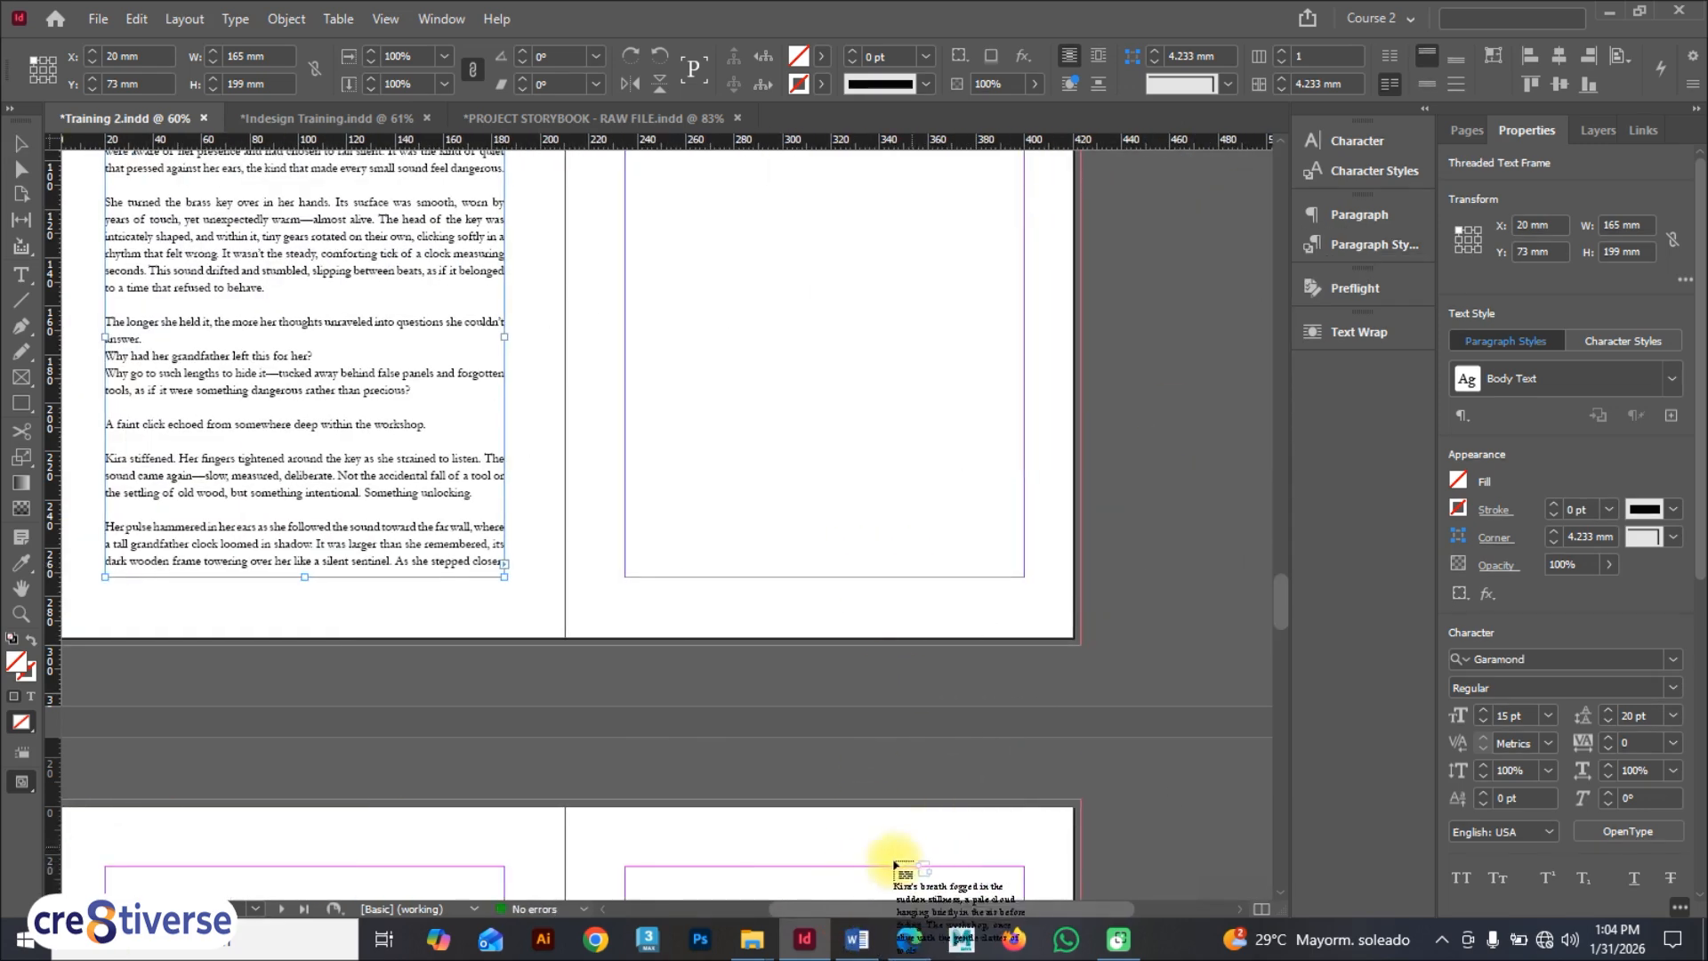
scroll(846, 712, "up", 5)
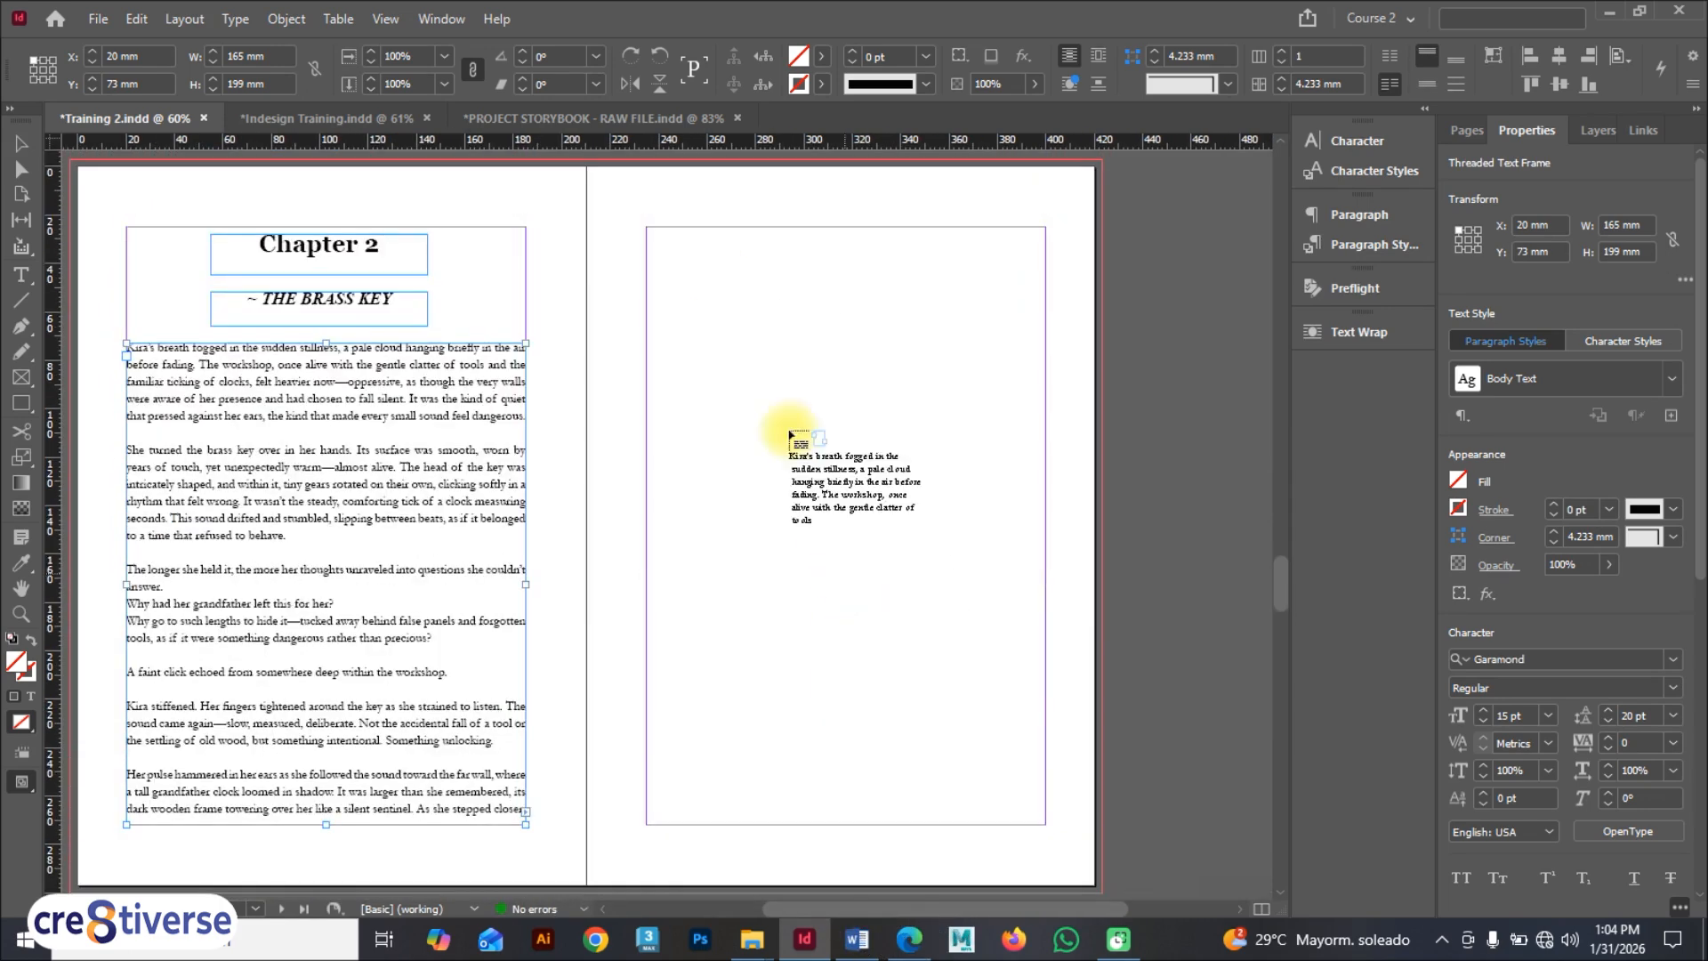
left_click_drag(647, 227, 1020, 801)
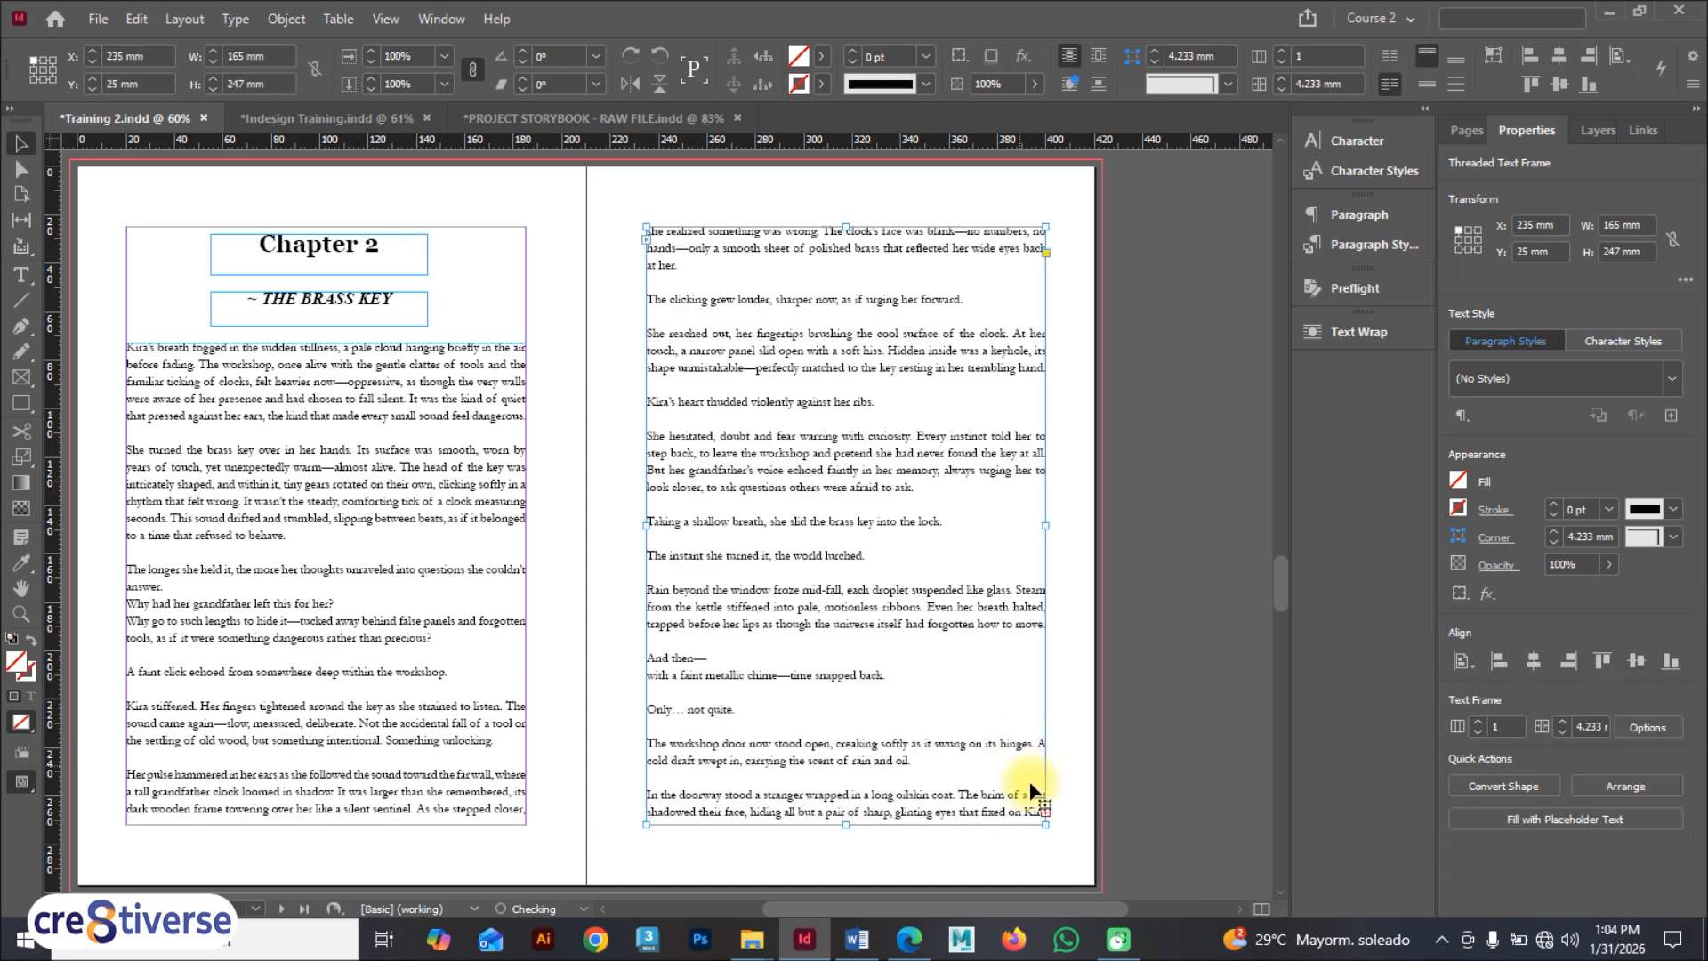
Step: Thread the remaining Chapter 2 text into a new 165 mm wide frame on the next spread's left-hand page and fit its height to the text
left_click(1047, 811)
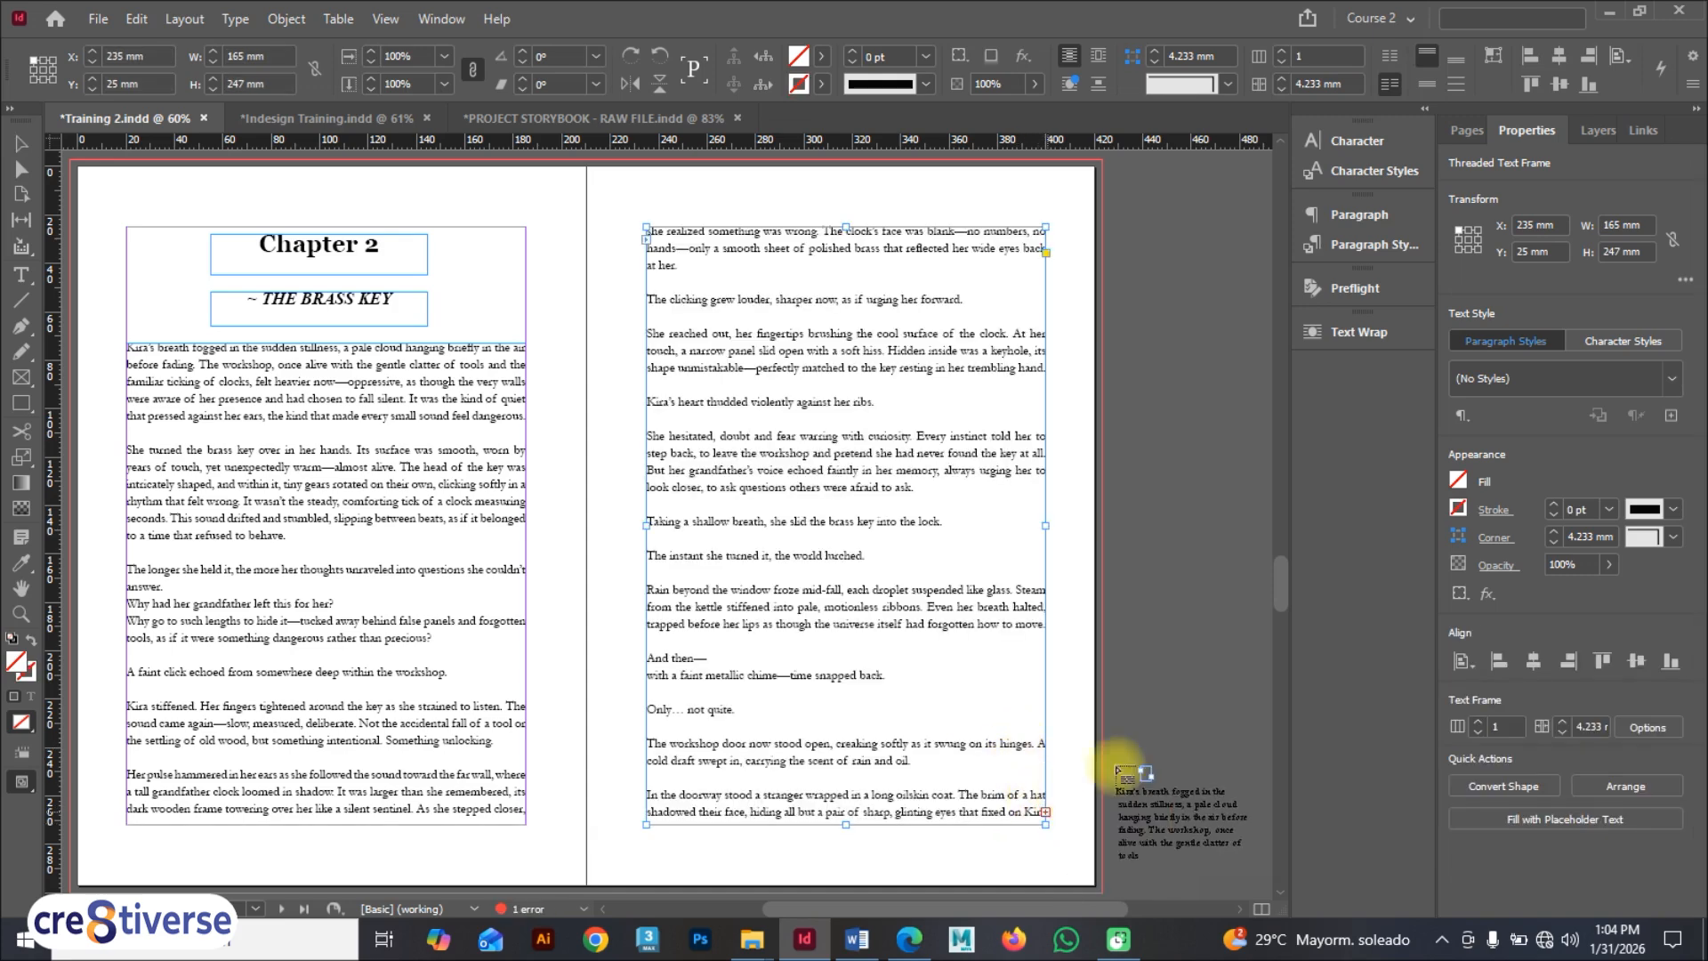
left_click_drag(1282, 581, 1280, 643)
left_click_drag(1043, 916, 987, 913)
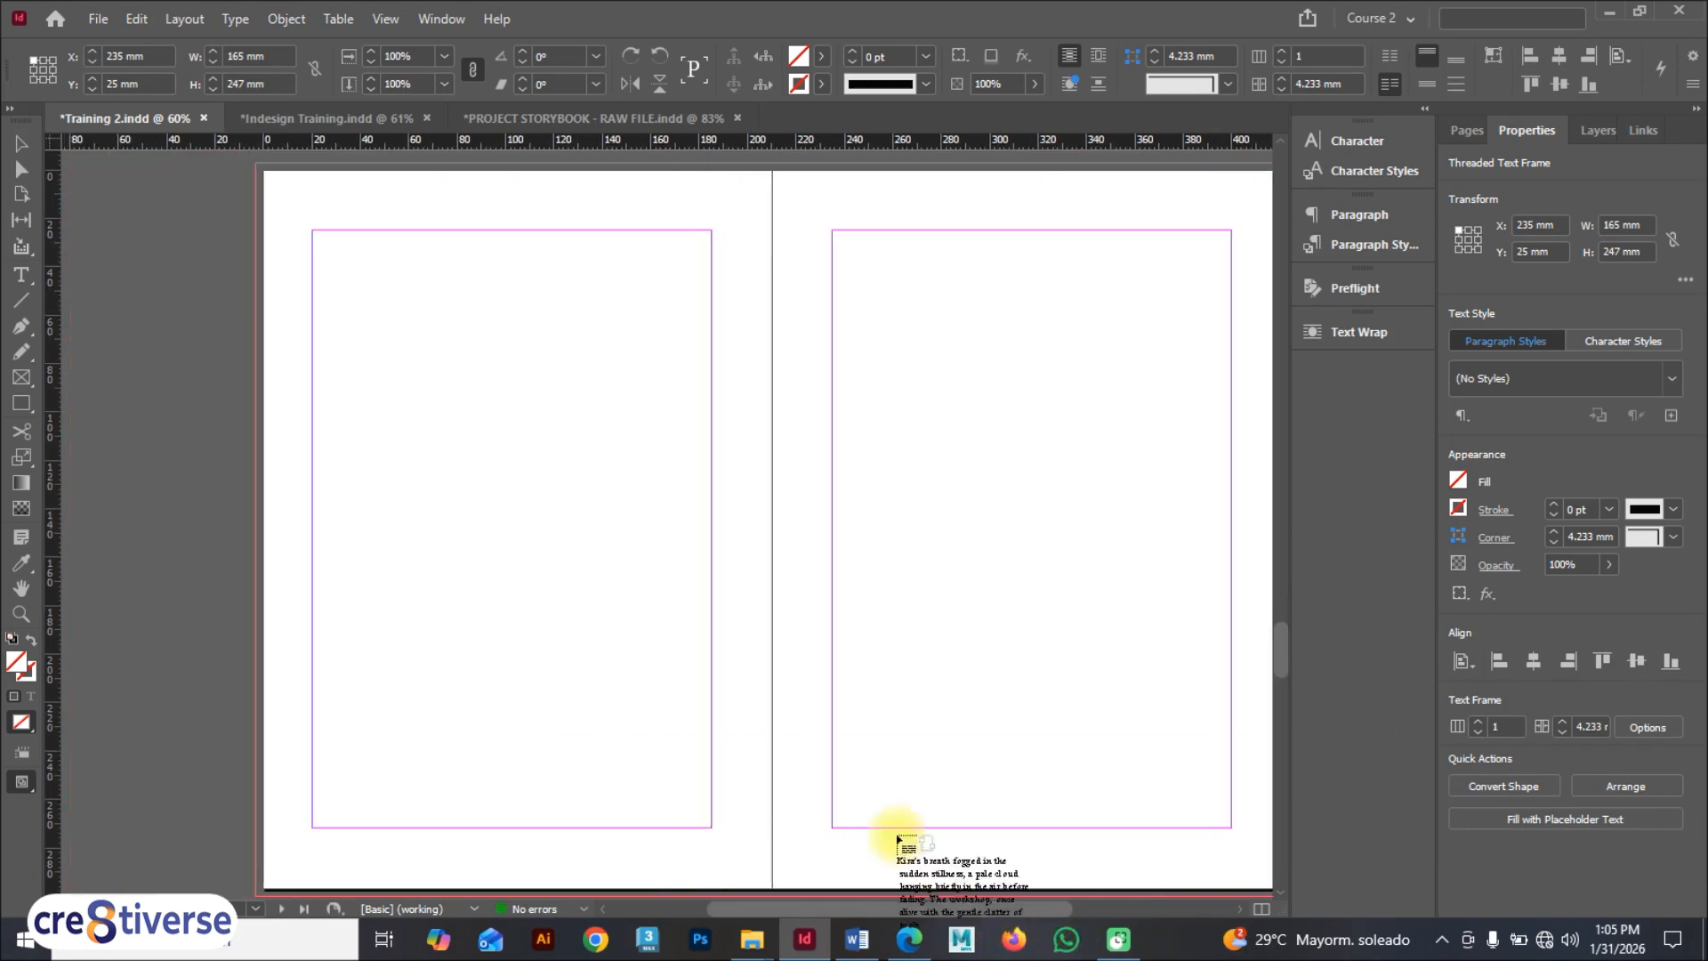
left_click_drag(311, 230, 714, 831)
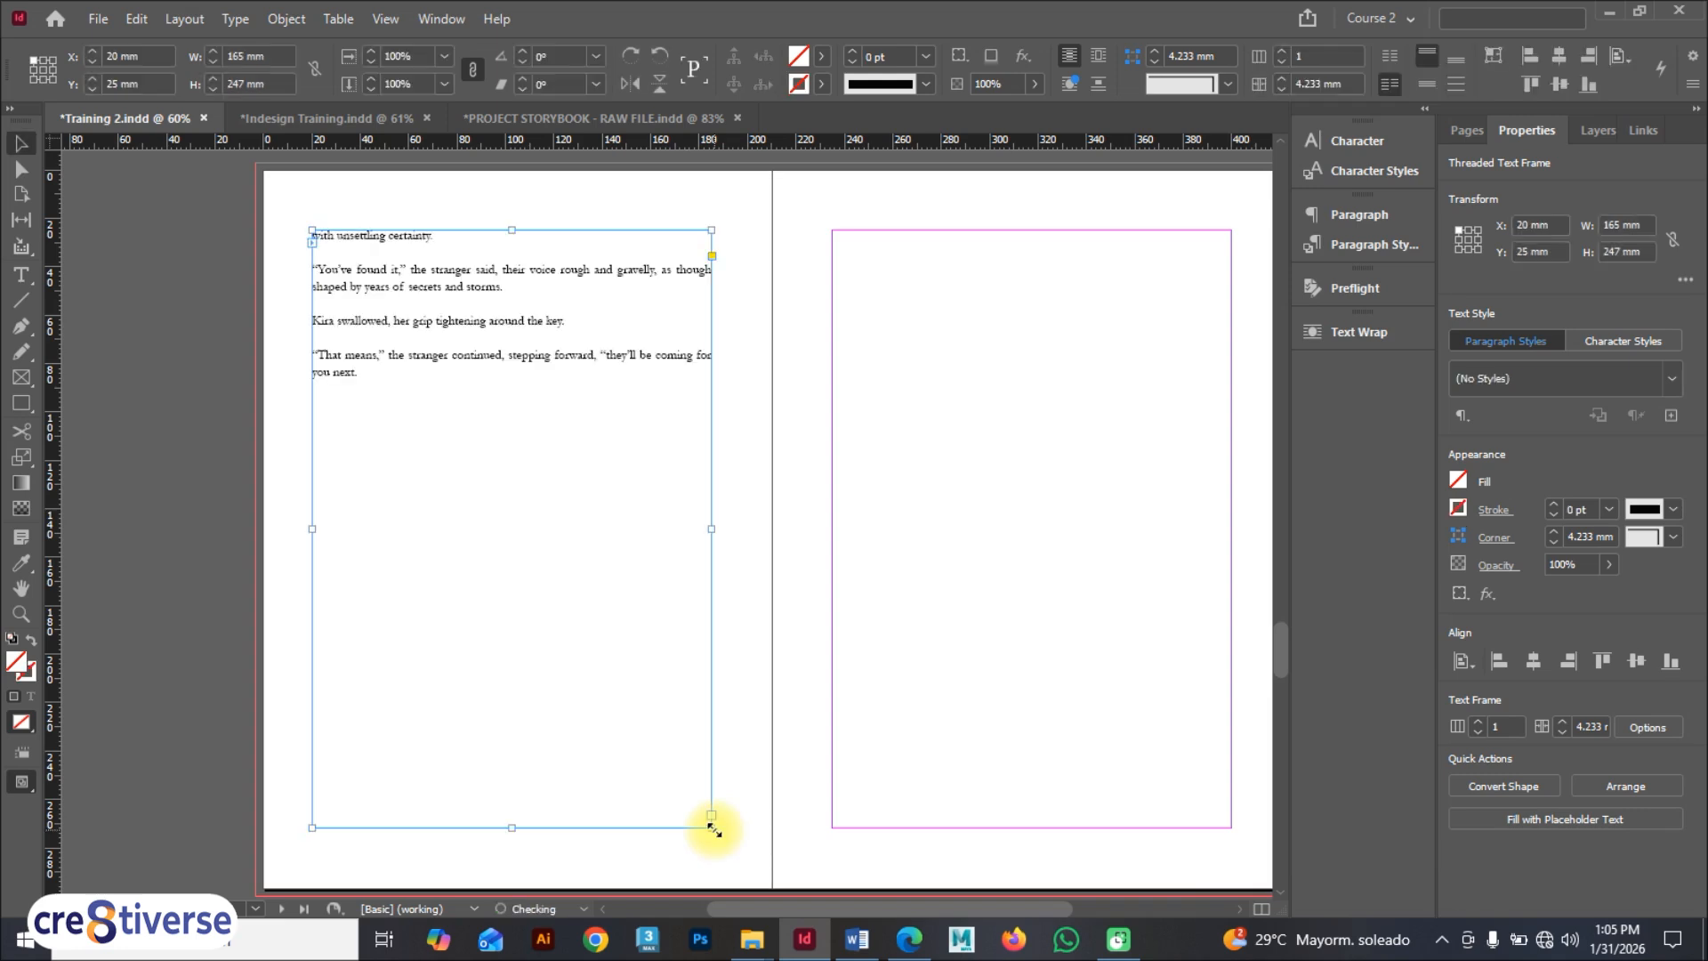
double_click(513, 827)
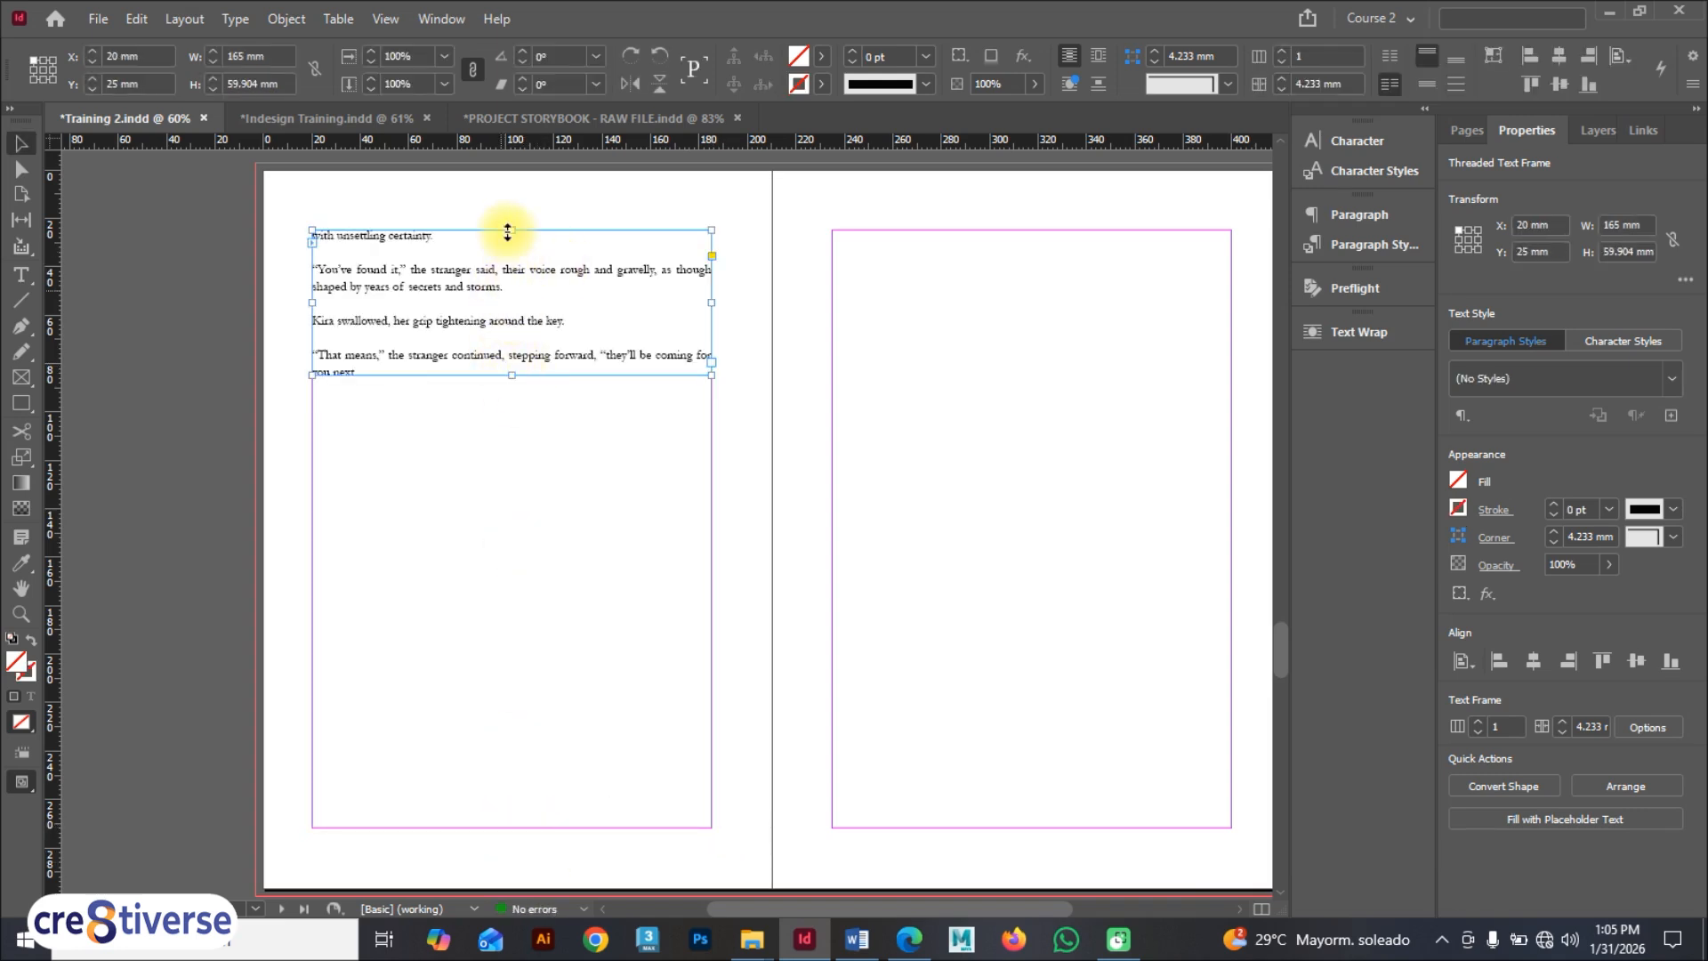
Step: Review the threaded Chapter 2 pages, then examine the Chapter 2 illustration and caption layout in the Indesign Training.pdf reference
scroll(1150, 392, "up", 10)
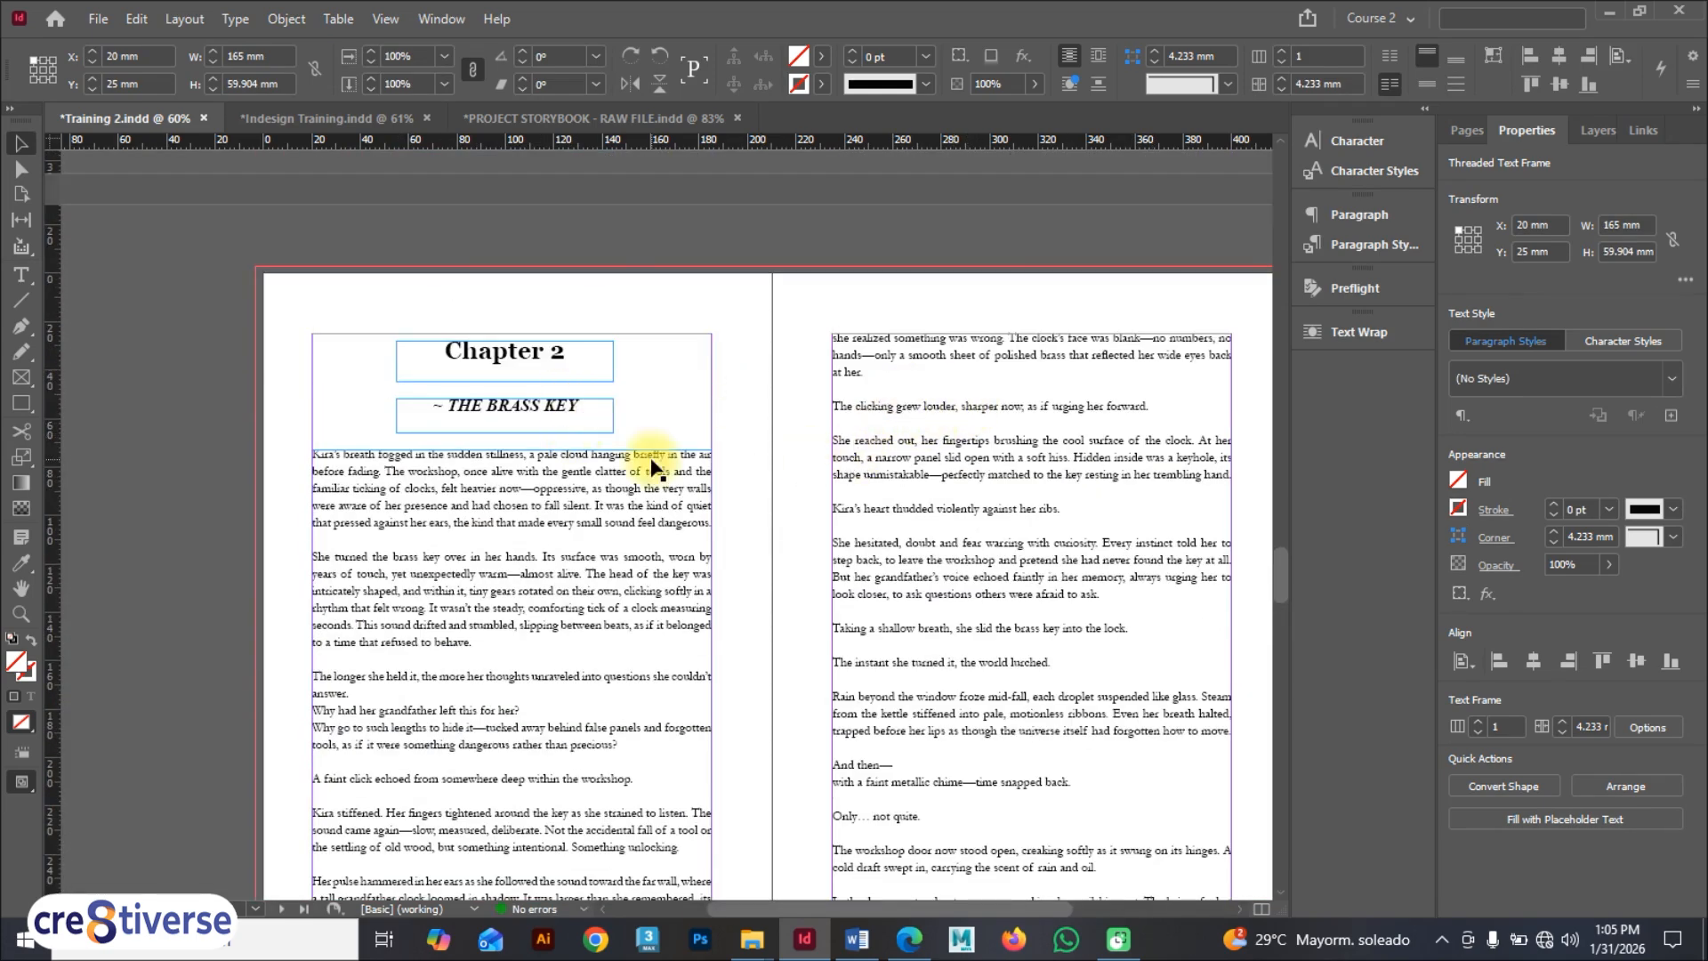
scroll(508, 383, "down", 10)
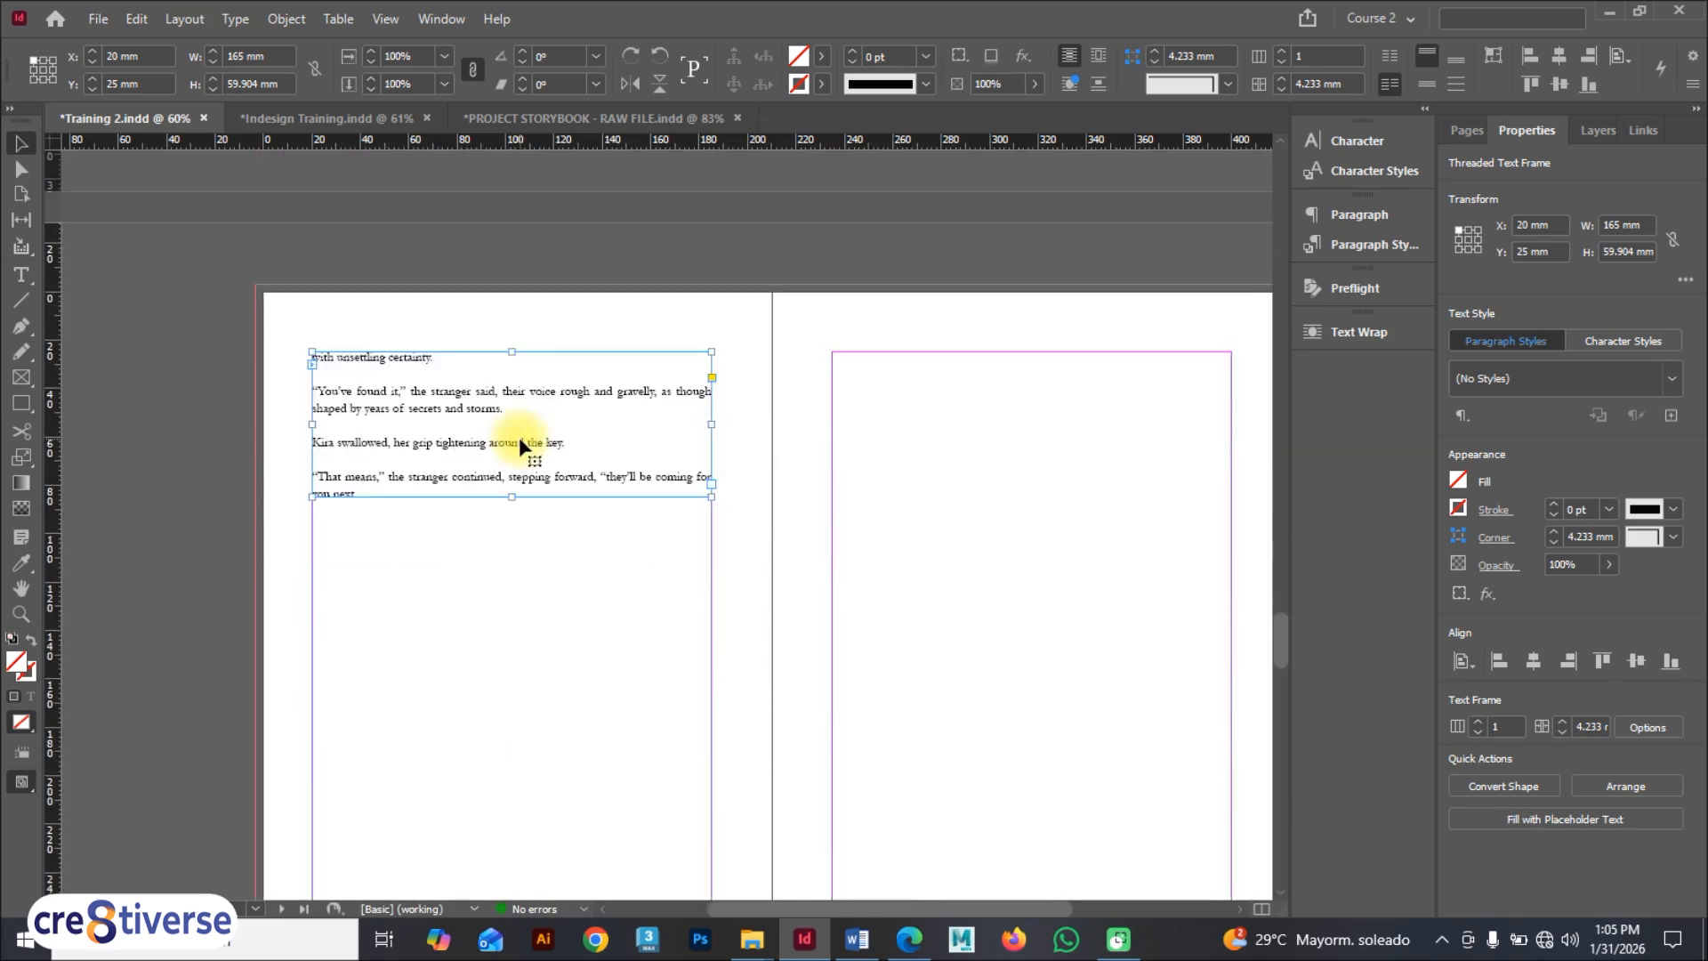
scroll(519, 436, "down", 2)
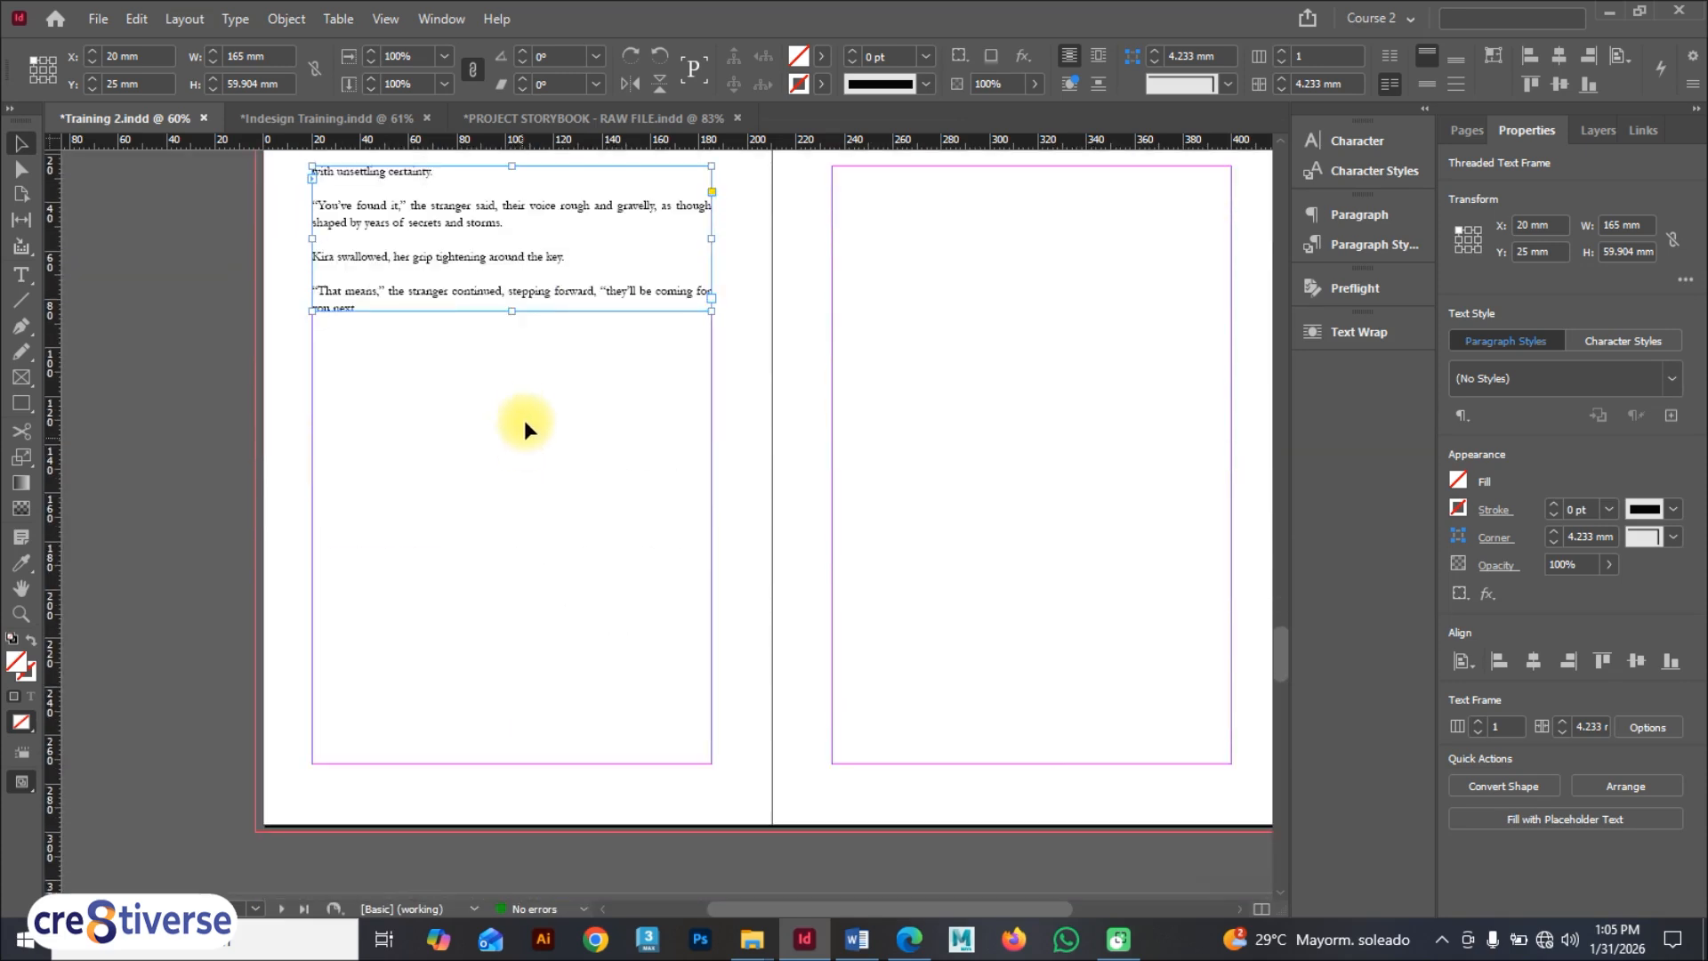
left_click(858, 939)
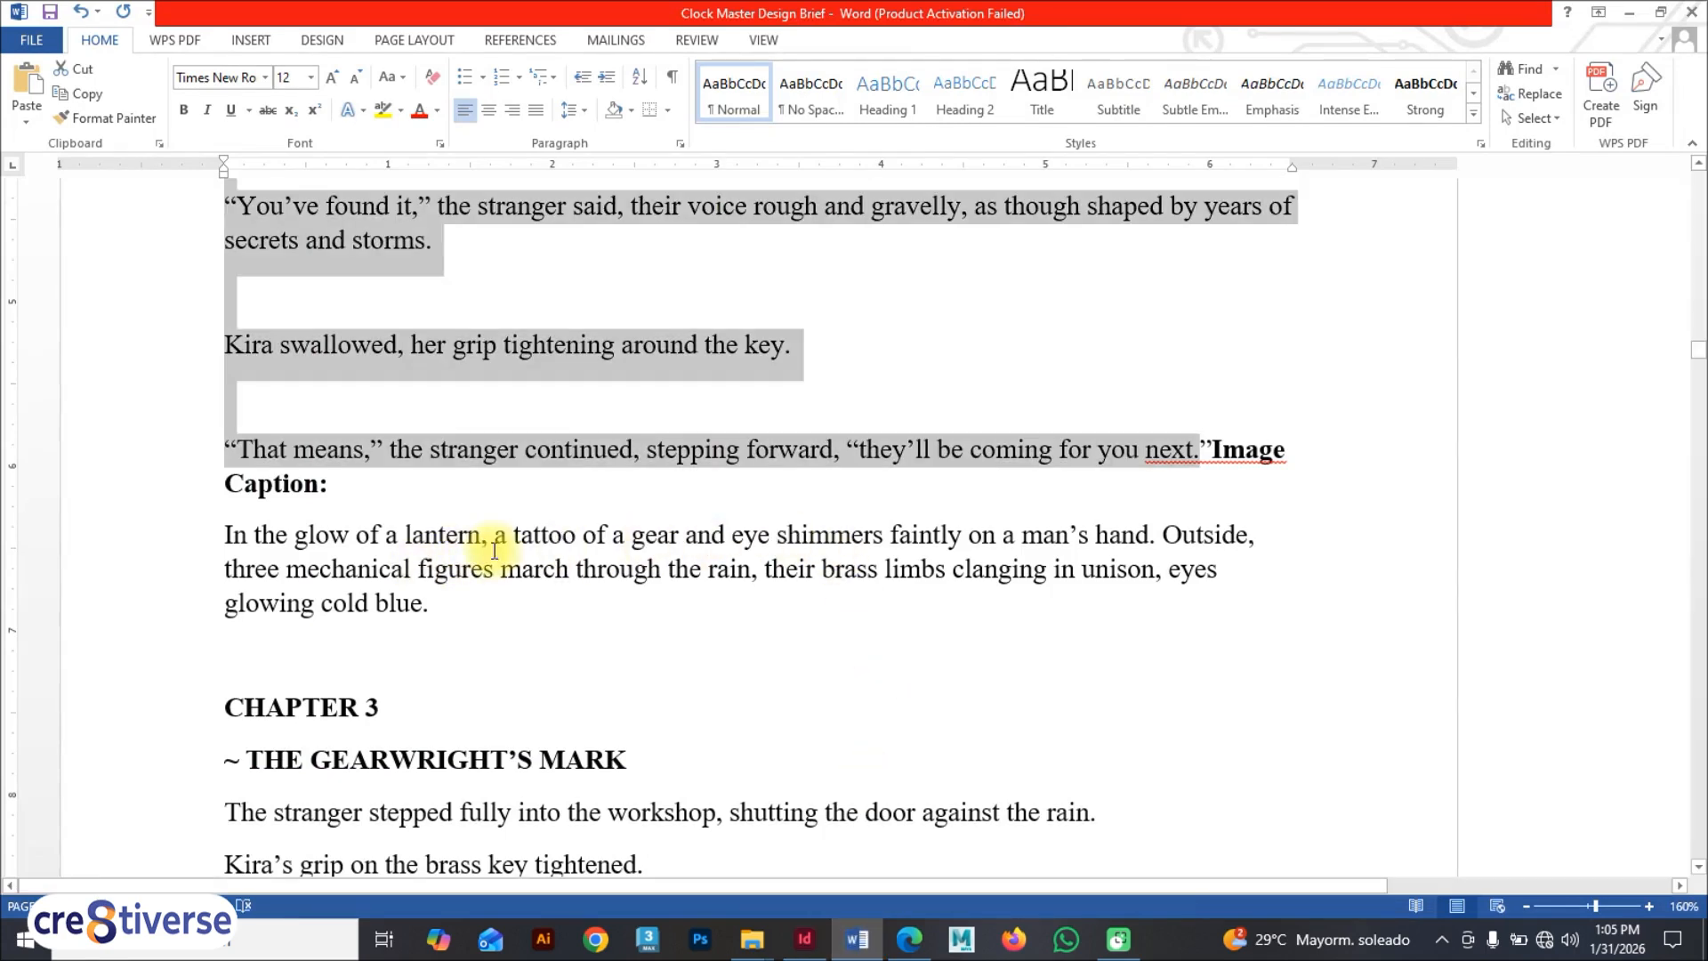
left_click(909, 940)
scroll(806, 727, "down", 20)
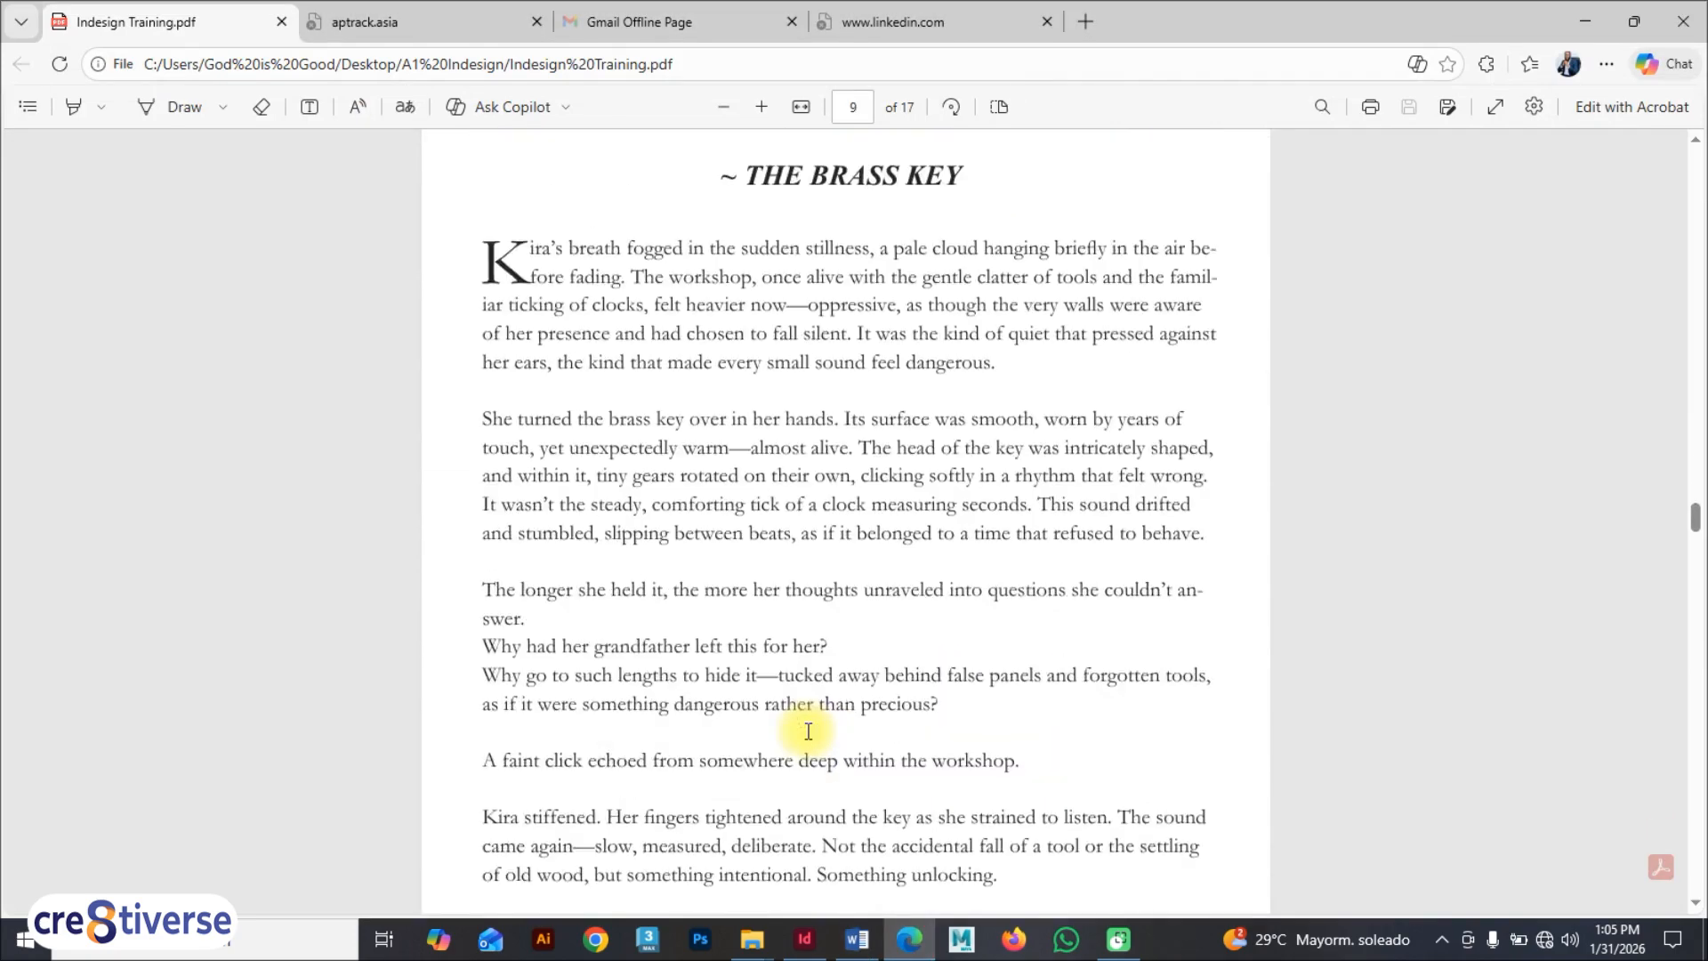
scroll(807, 732, "down", 15)
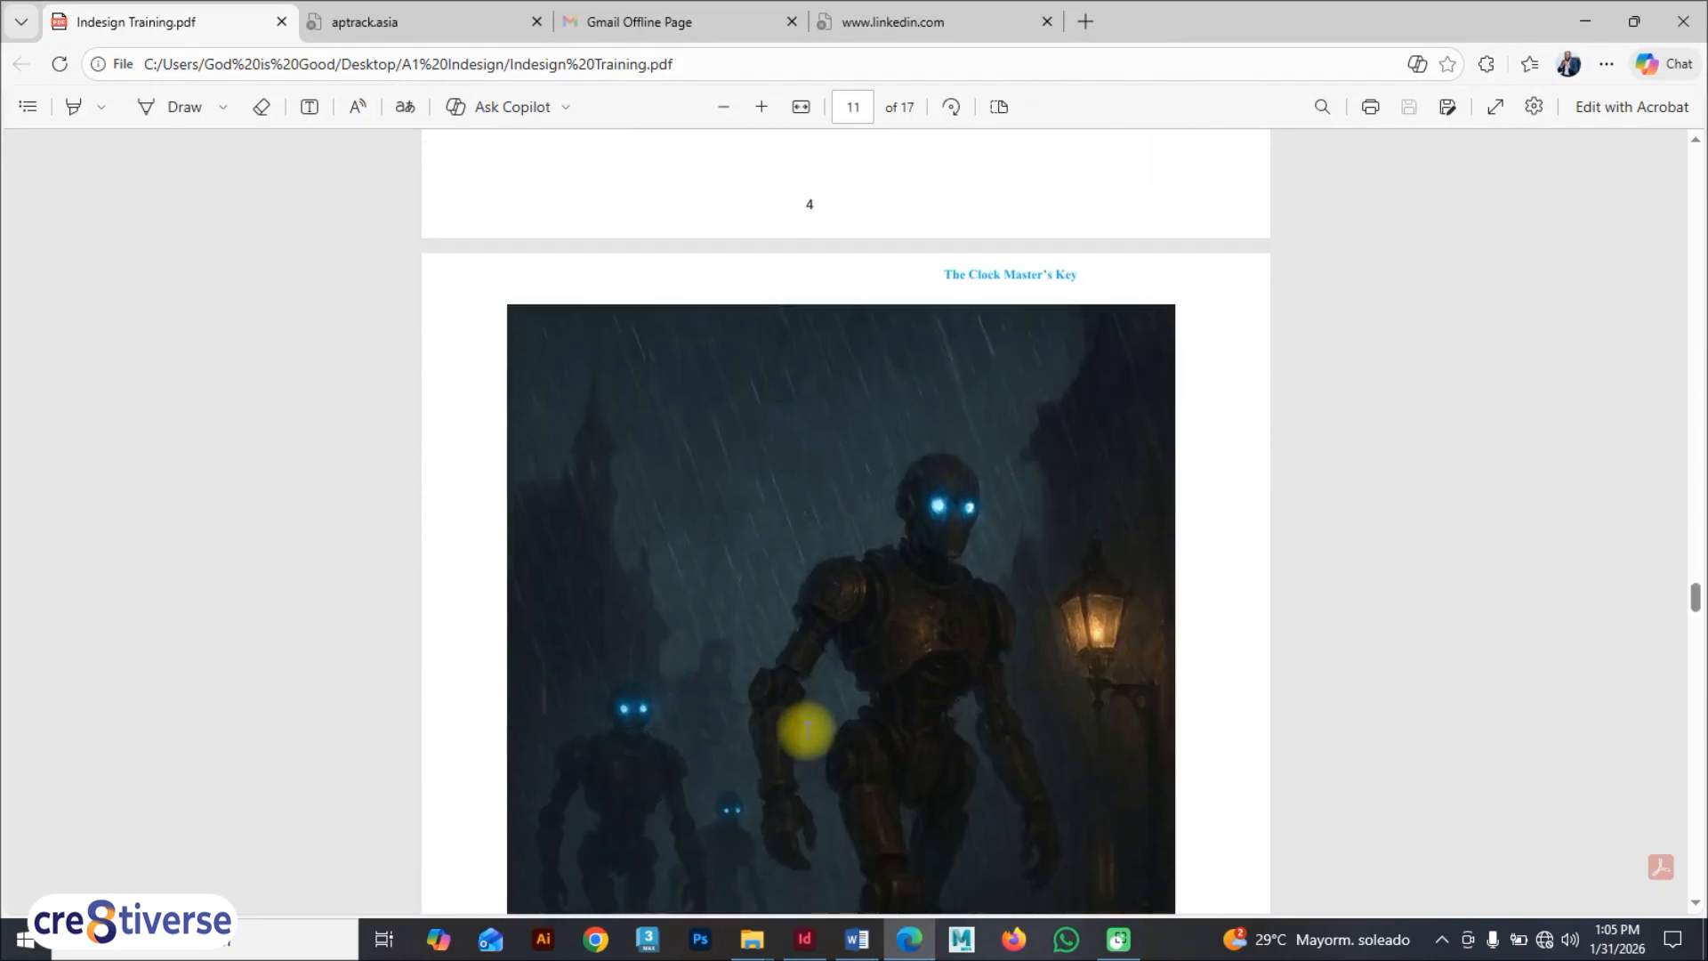
scroll(806, 729, "up", 2)
scroll(807, 729, "down", 3)
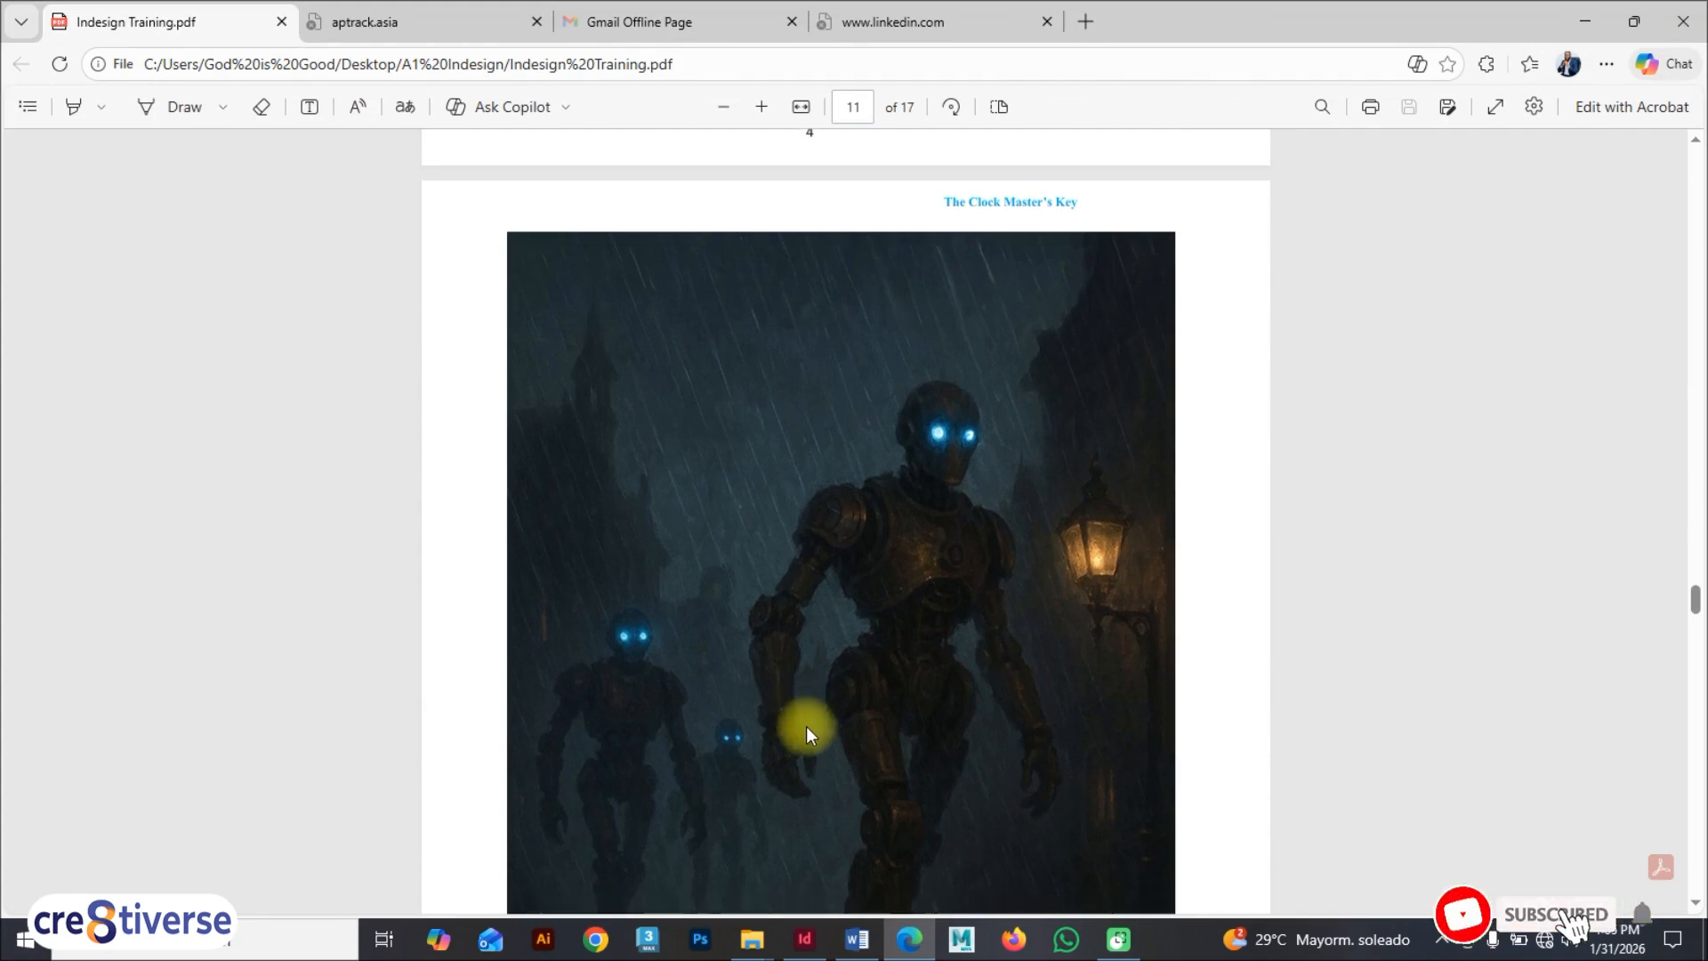
scroll(806, 726, "down", 4)
scroll(806, 726, "up", 5)
scroll(806, 726, "down", 1)
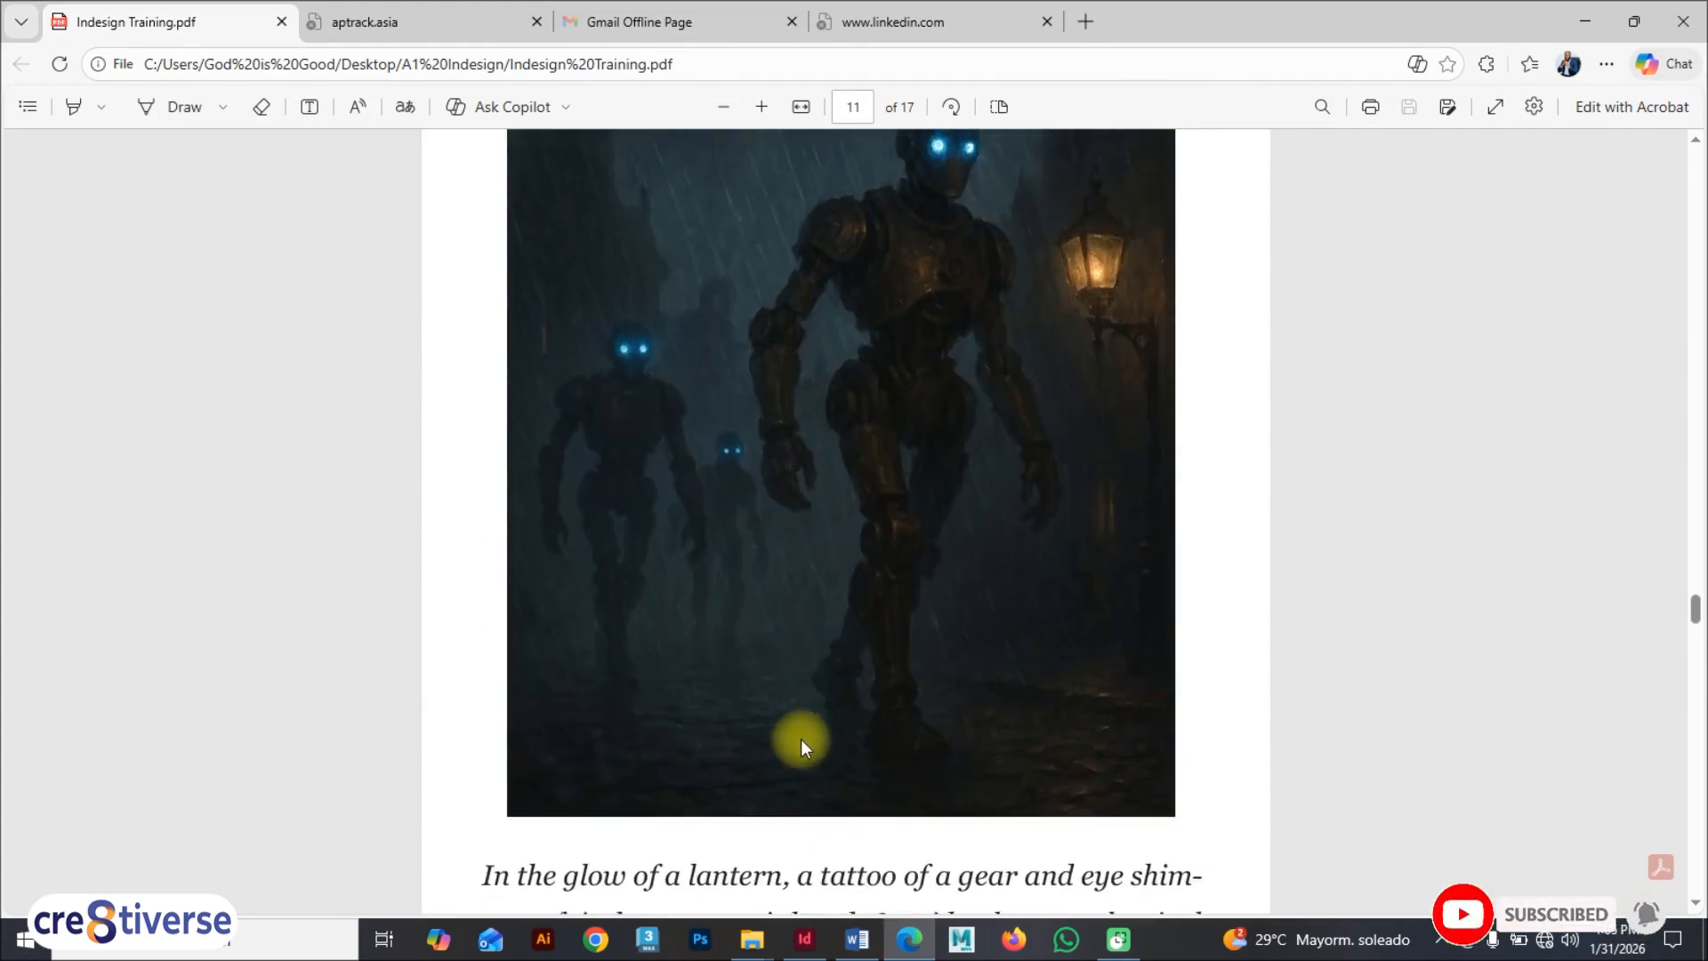
scroll(801, 739, "up", 1)
Step: Back in Training 2.indd, draw a 165 × 197 mm image frame on the blank right-hand page and a 165 × 41.5 mm text frame below it
key("alt+Tab")
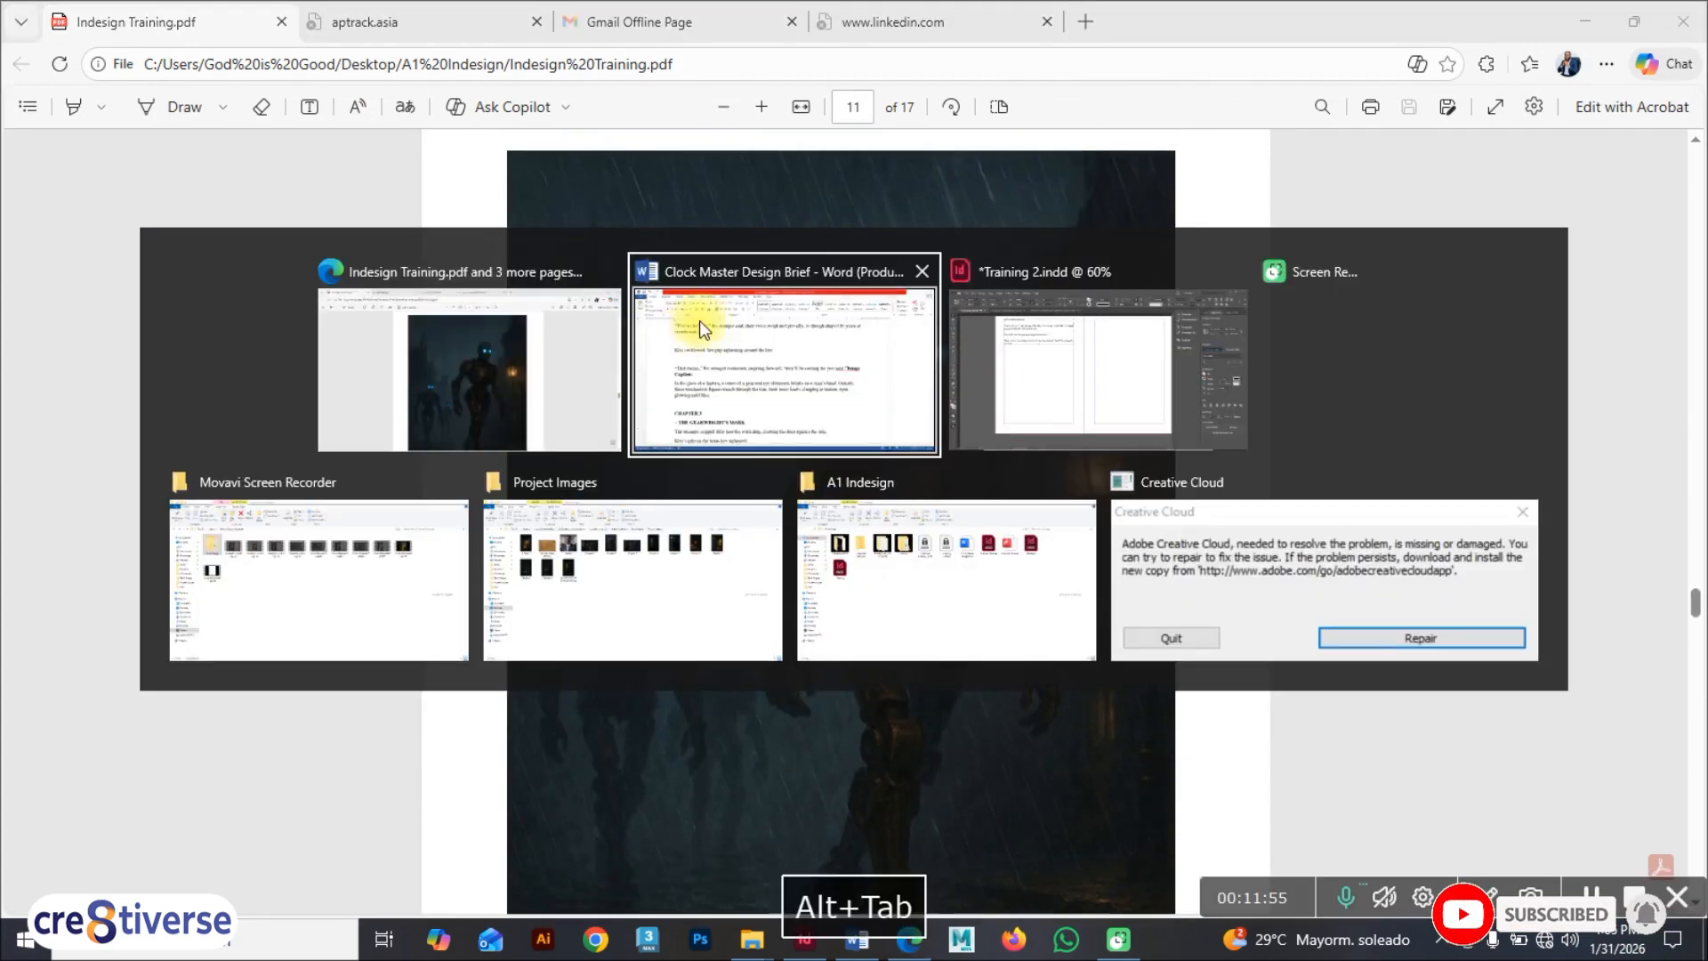
left_click(1061, 367)
left_click_drag(772, 911, 795, 911)
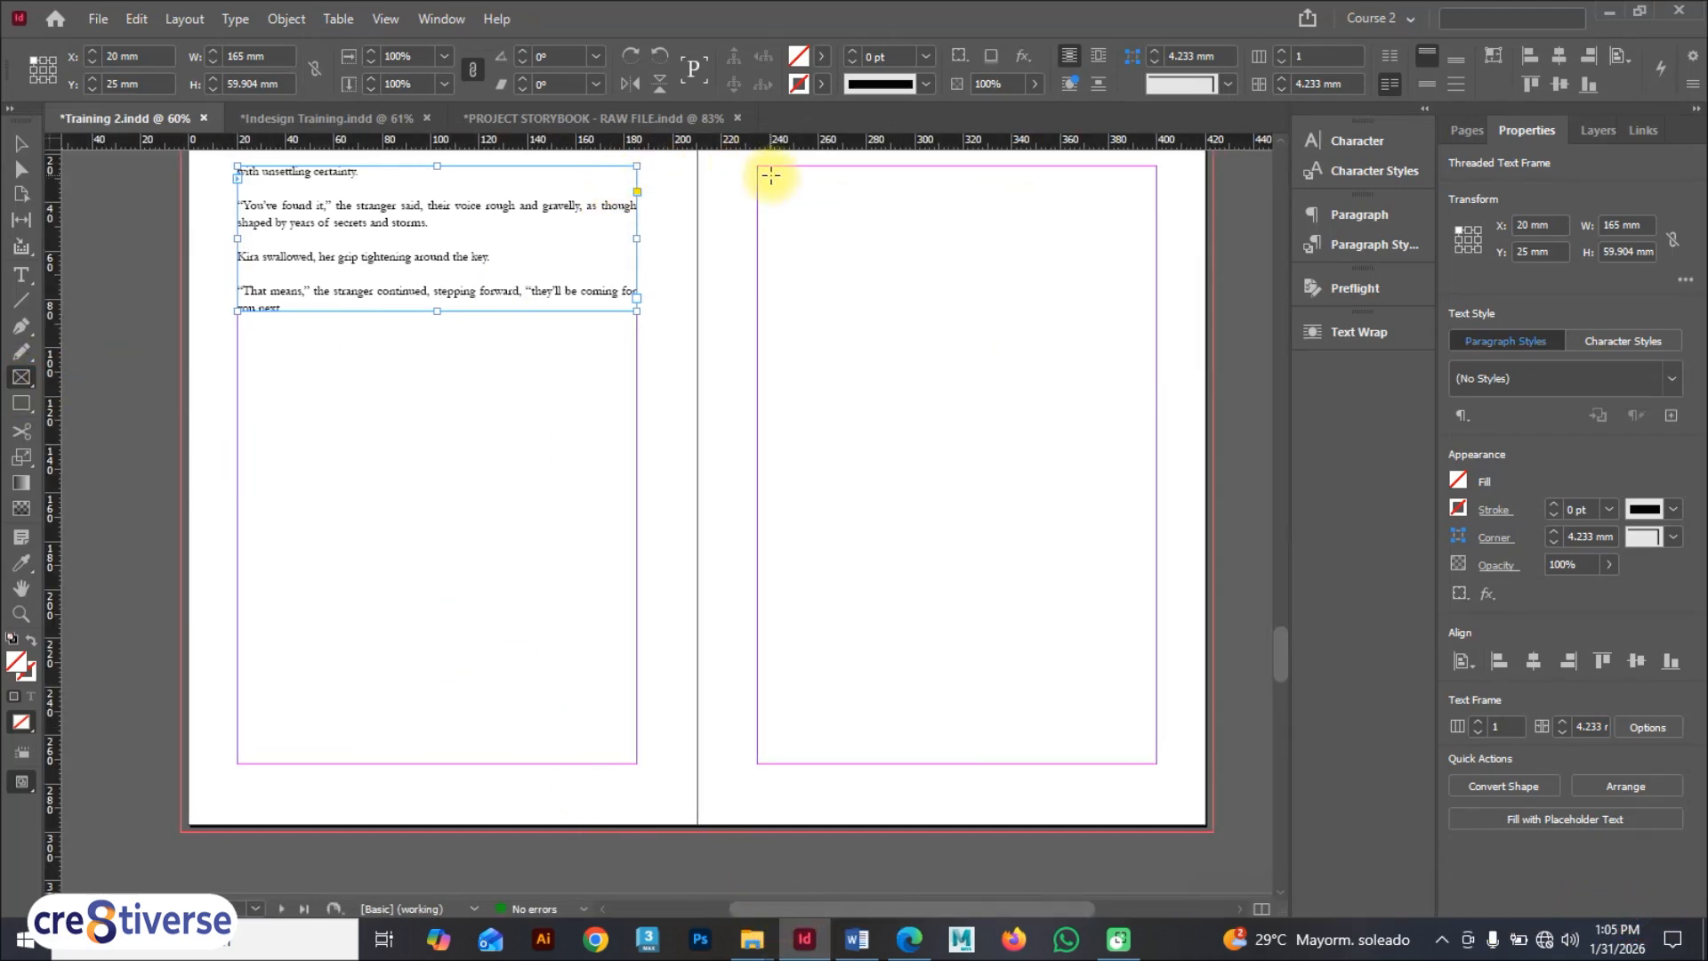
left_click_drag(761, 168, 1157, 643)
left_click(20, 275)
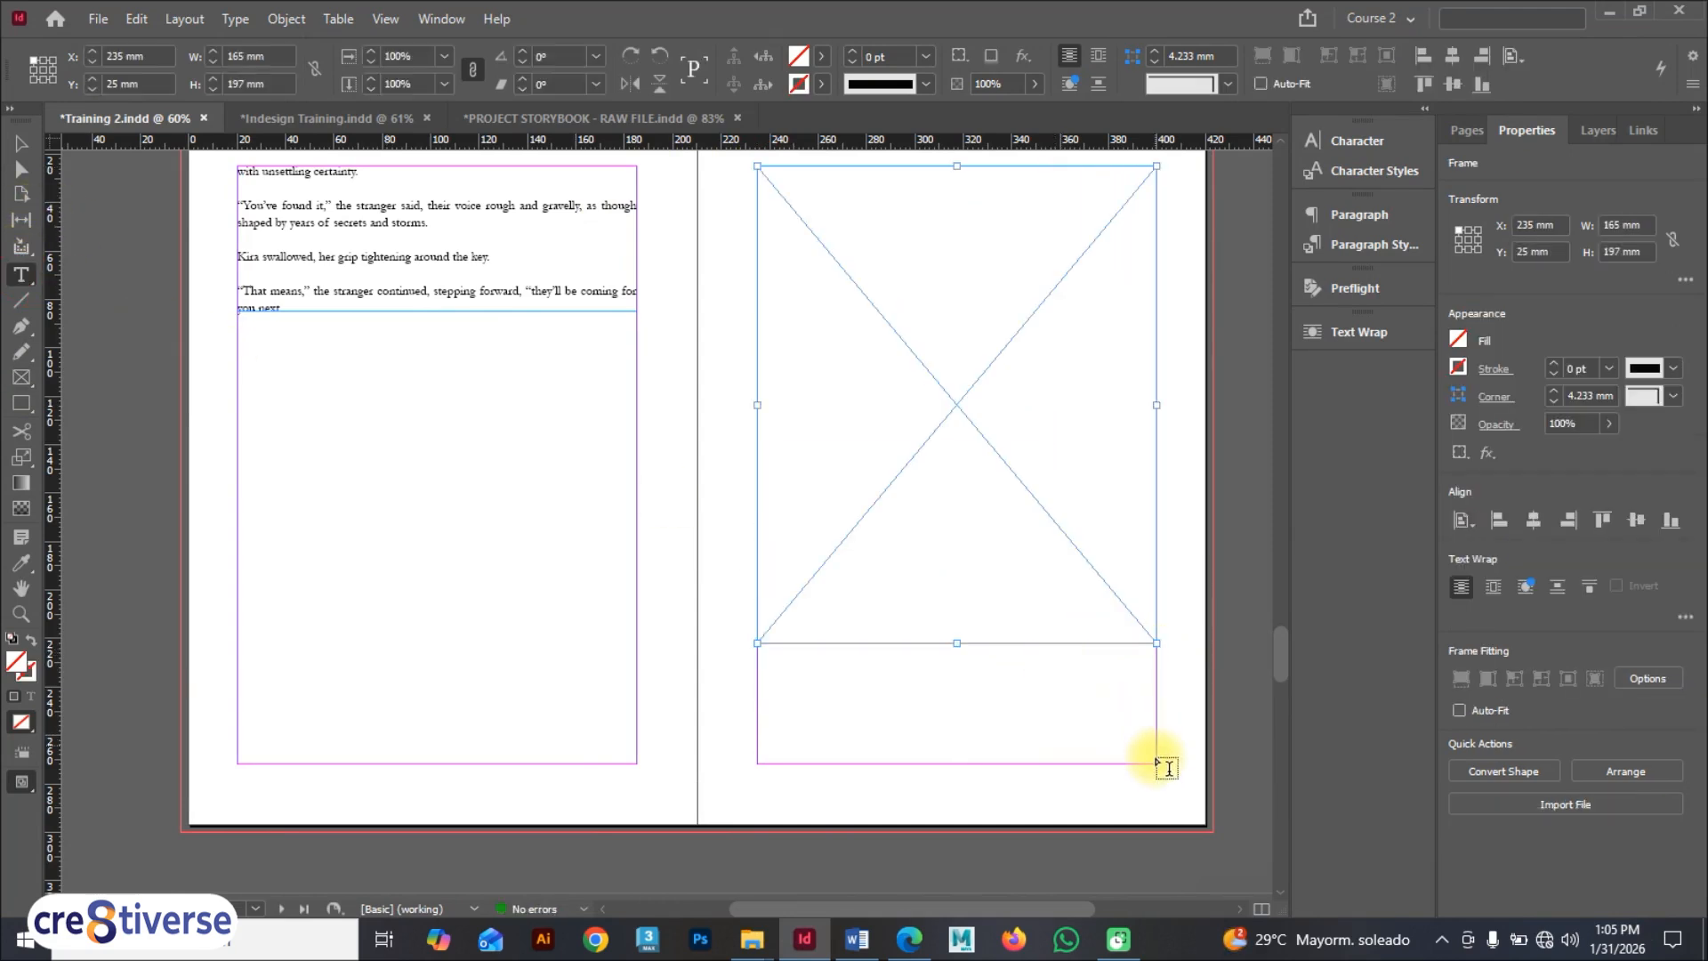
left_click_drag(1157, 766, 757, 663)
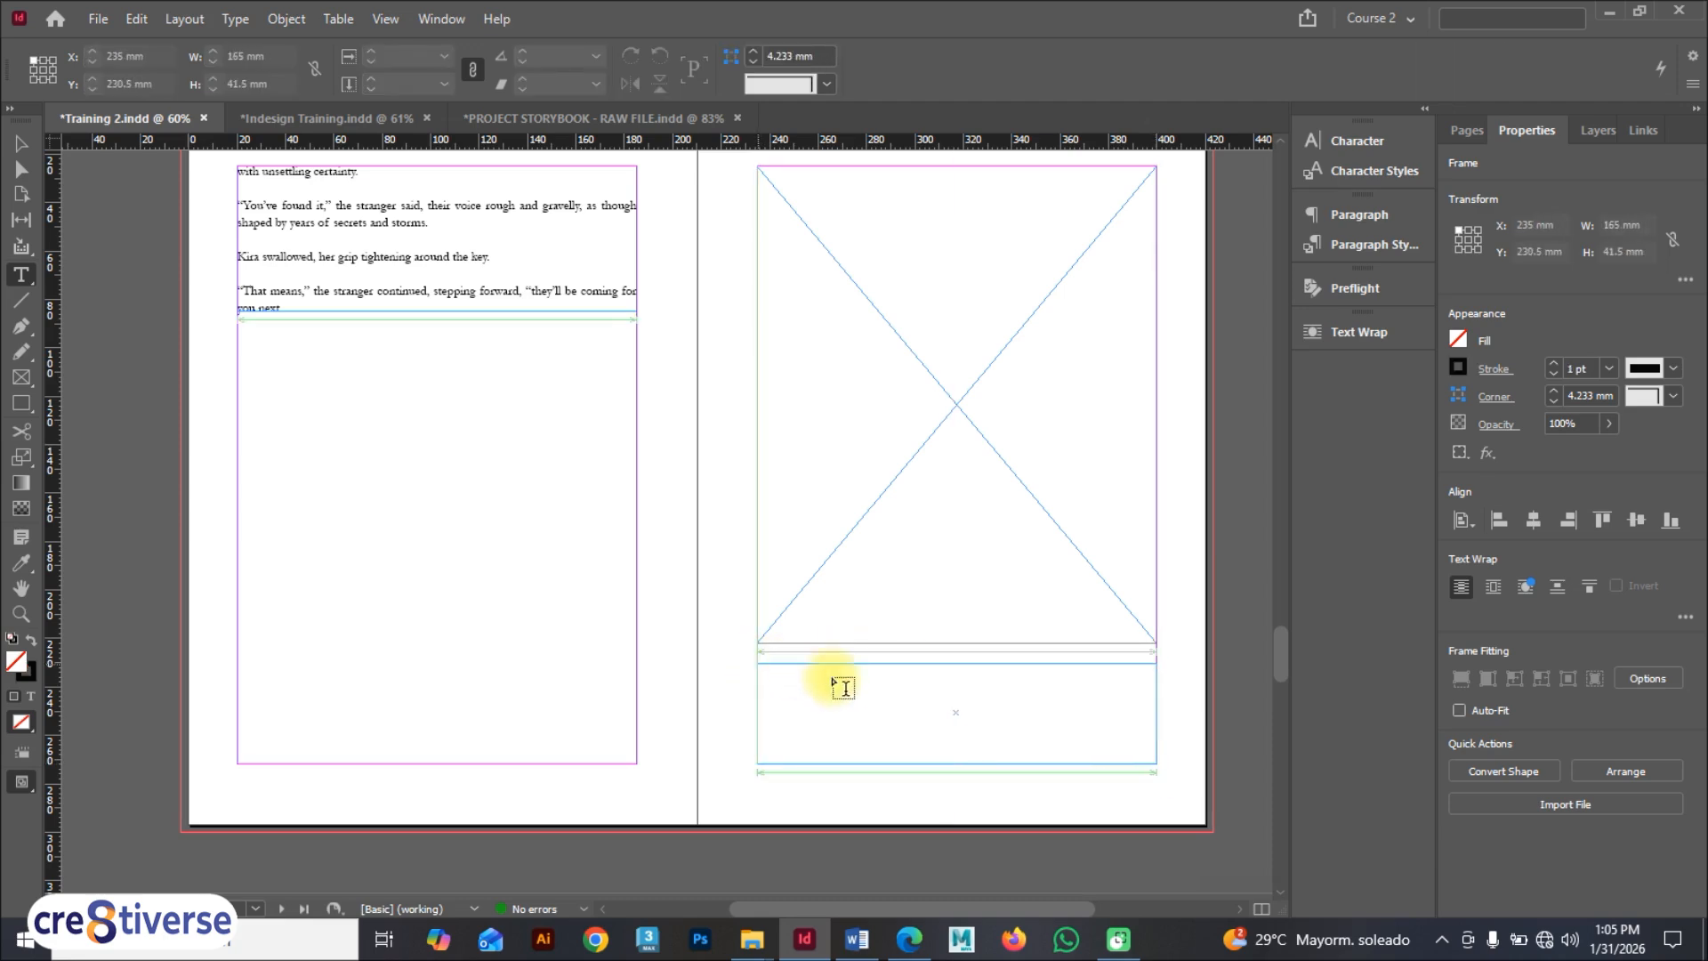
Step: Copy the Chapter 2 image caption beginning "In the glow of a lantern" from the Word design brief
key("alt+Tab")
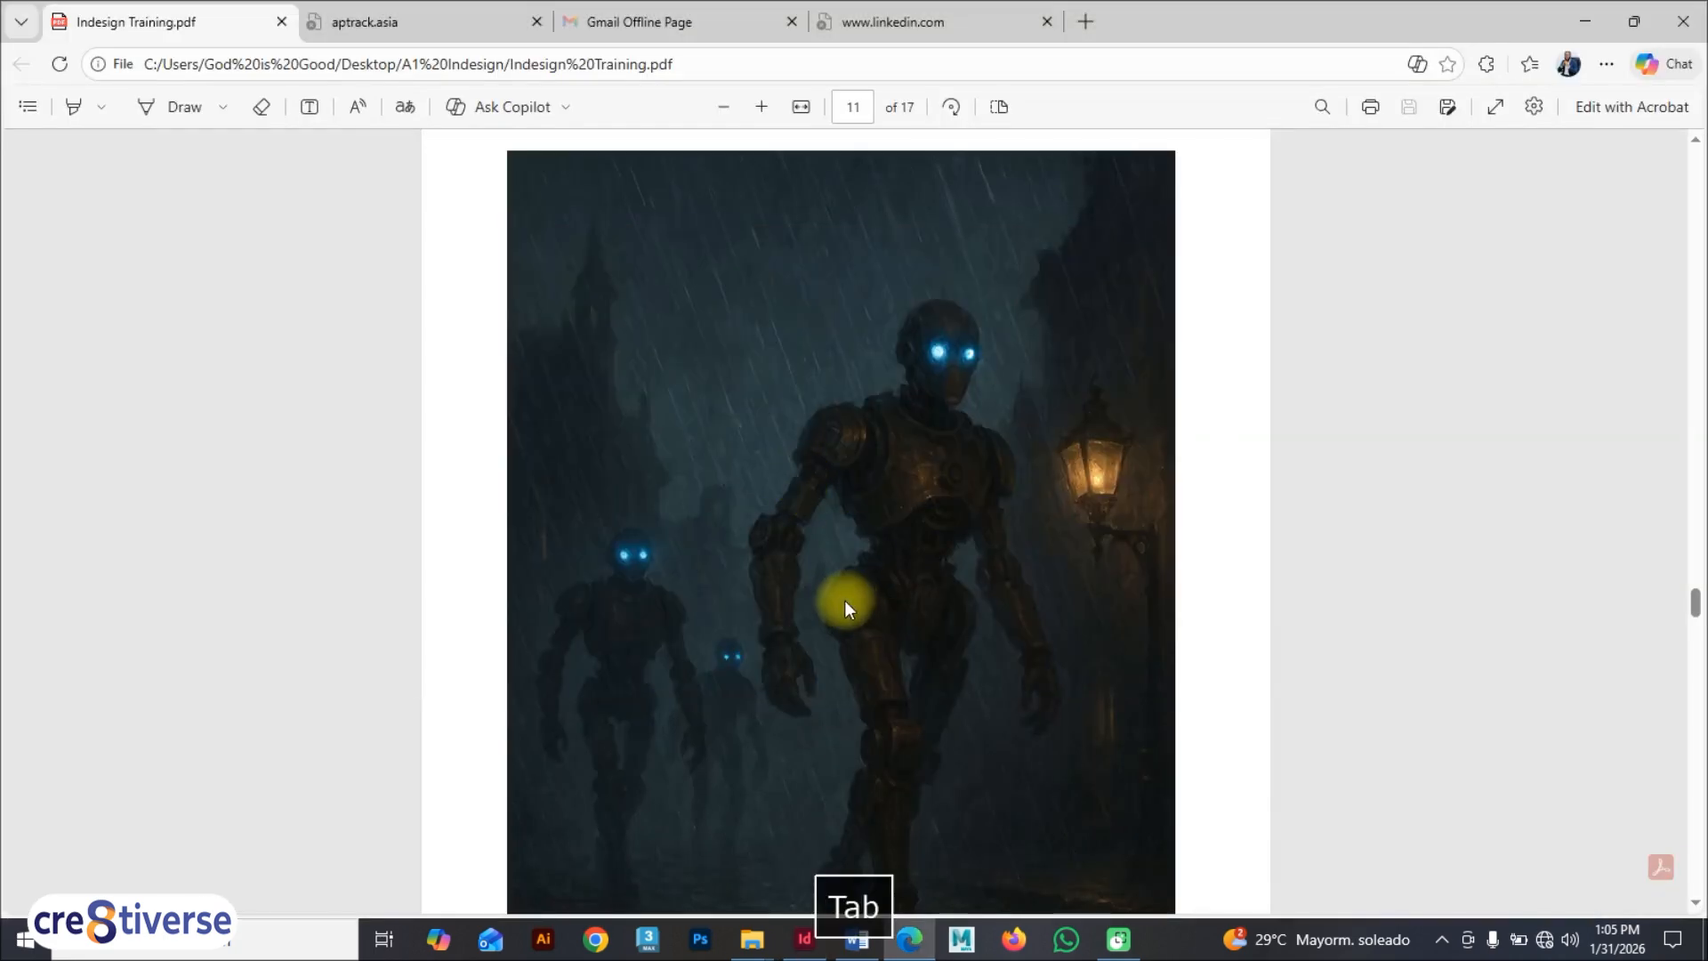
key("alt+Tab")
key("alt+Tab")
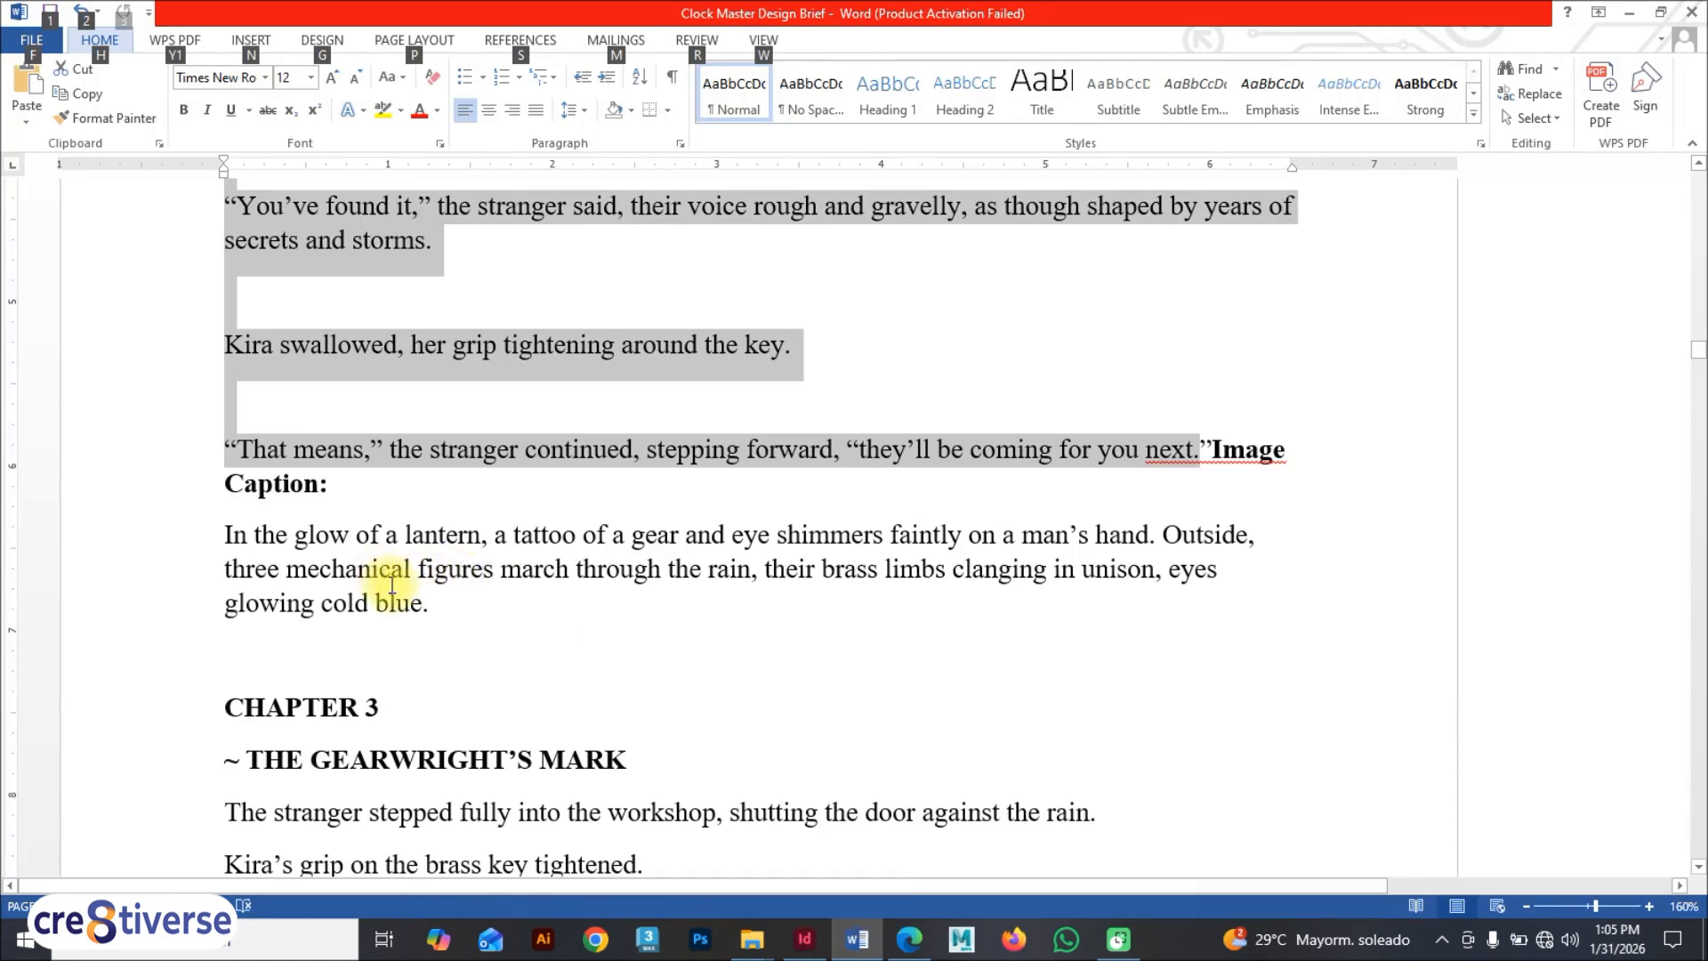
left_click_drag(427, 612, 179, 545)
key("ctrl+c")
Step: Move the "Image Caption:" label in the Word brief onto its own line after Chapter 2's final sentence
key("alt+Tab")
key("alt+Tab")
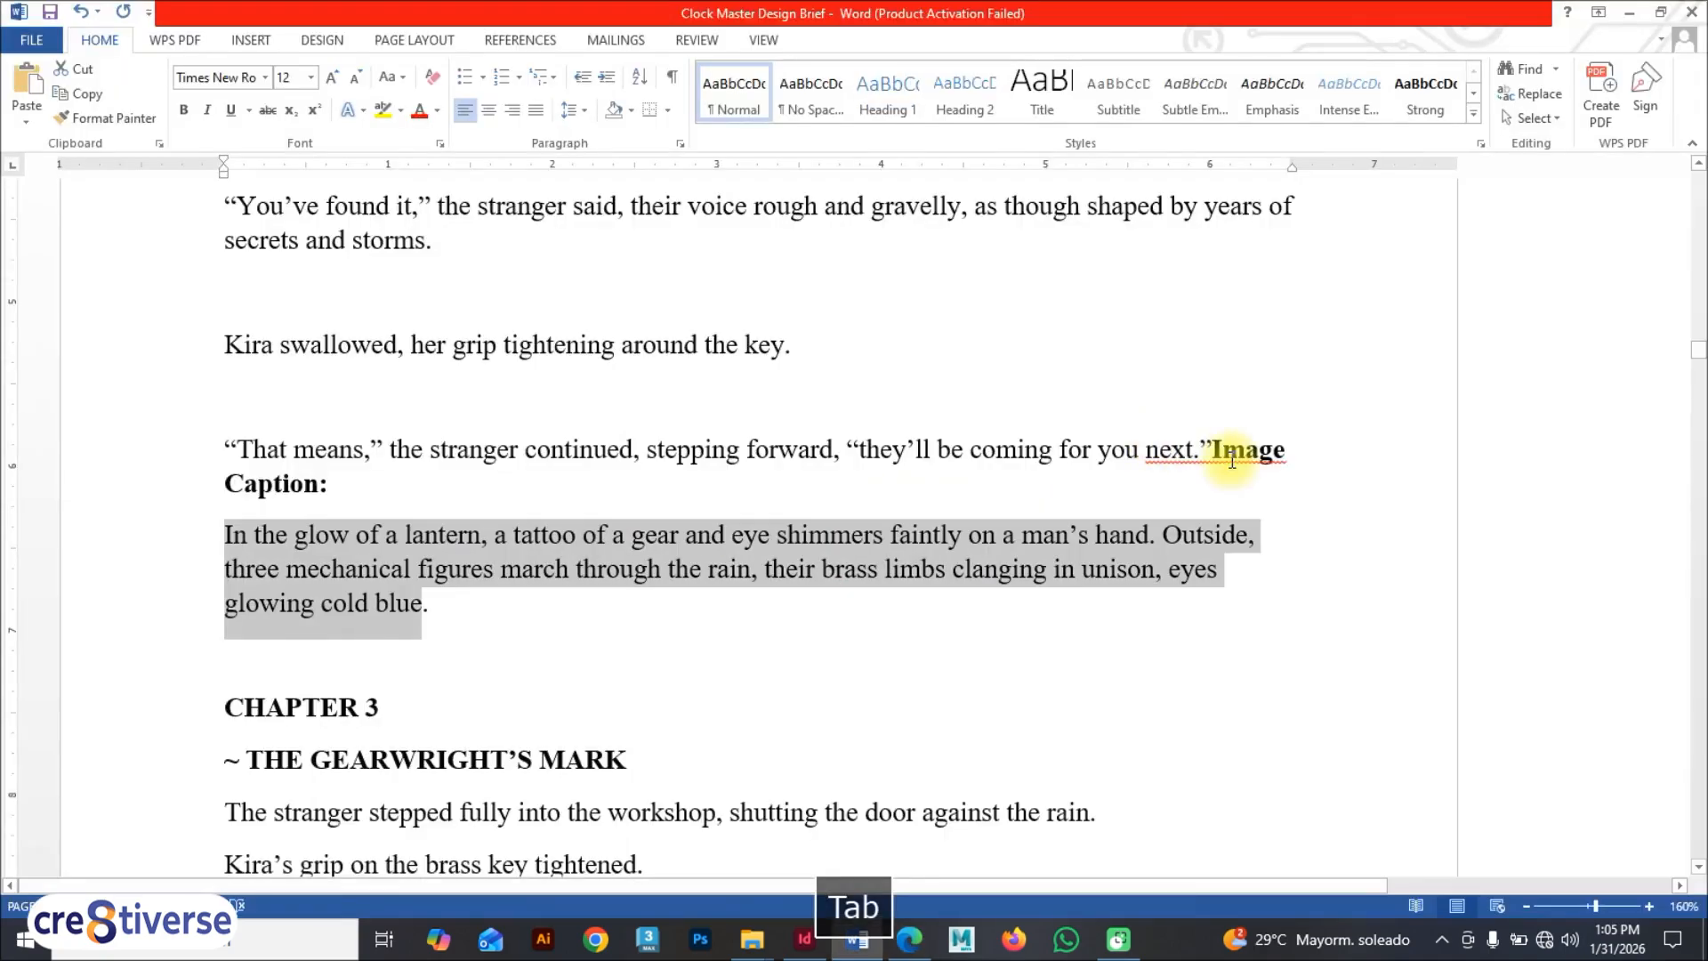
left_click(1214, 450)
key("Return")
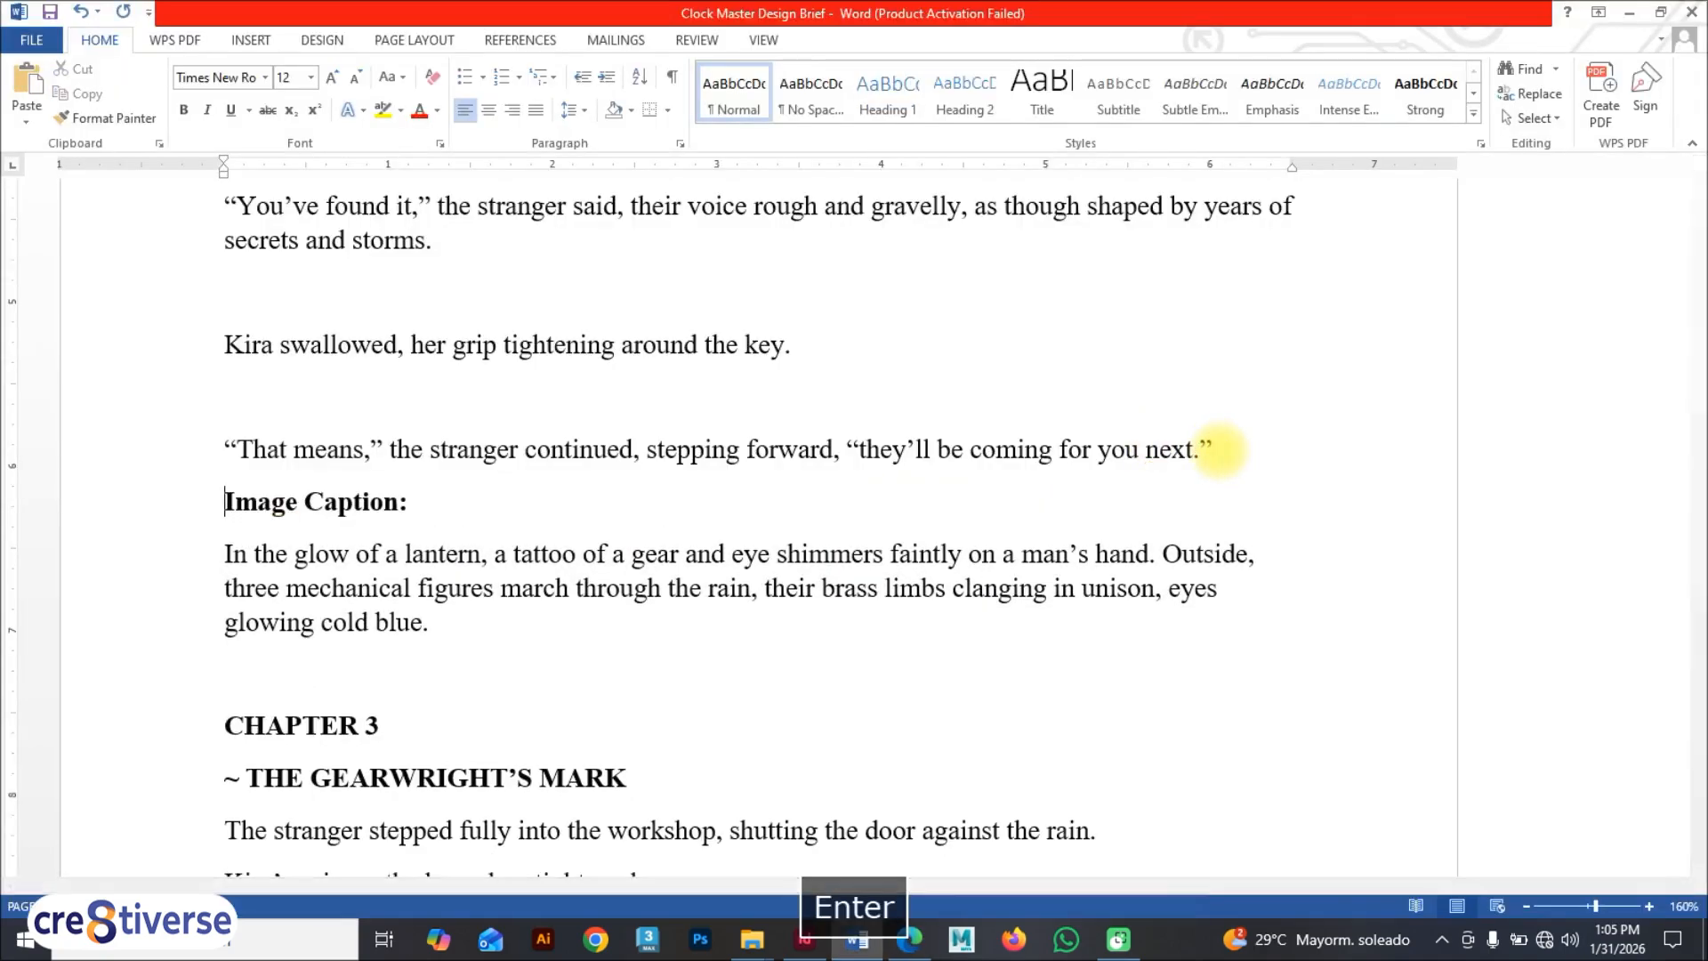
Step: Return to Training 2.indd and paste the copied caption into the text frame below the empty image frame
key("alt+Tab")
key("alt+Tab")
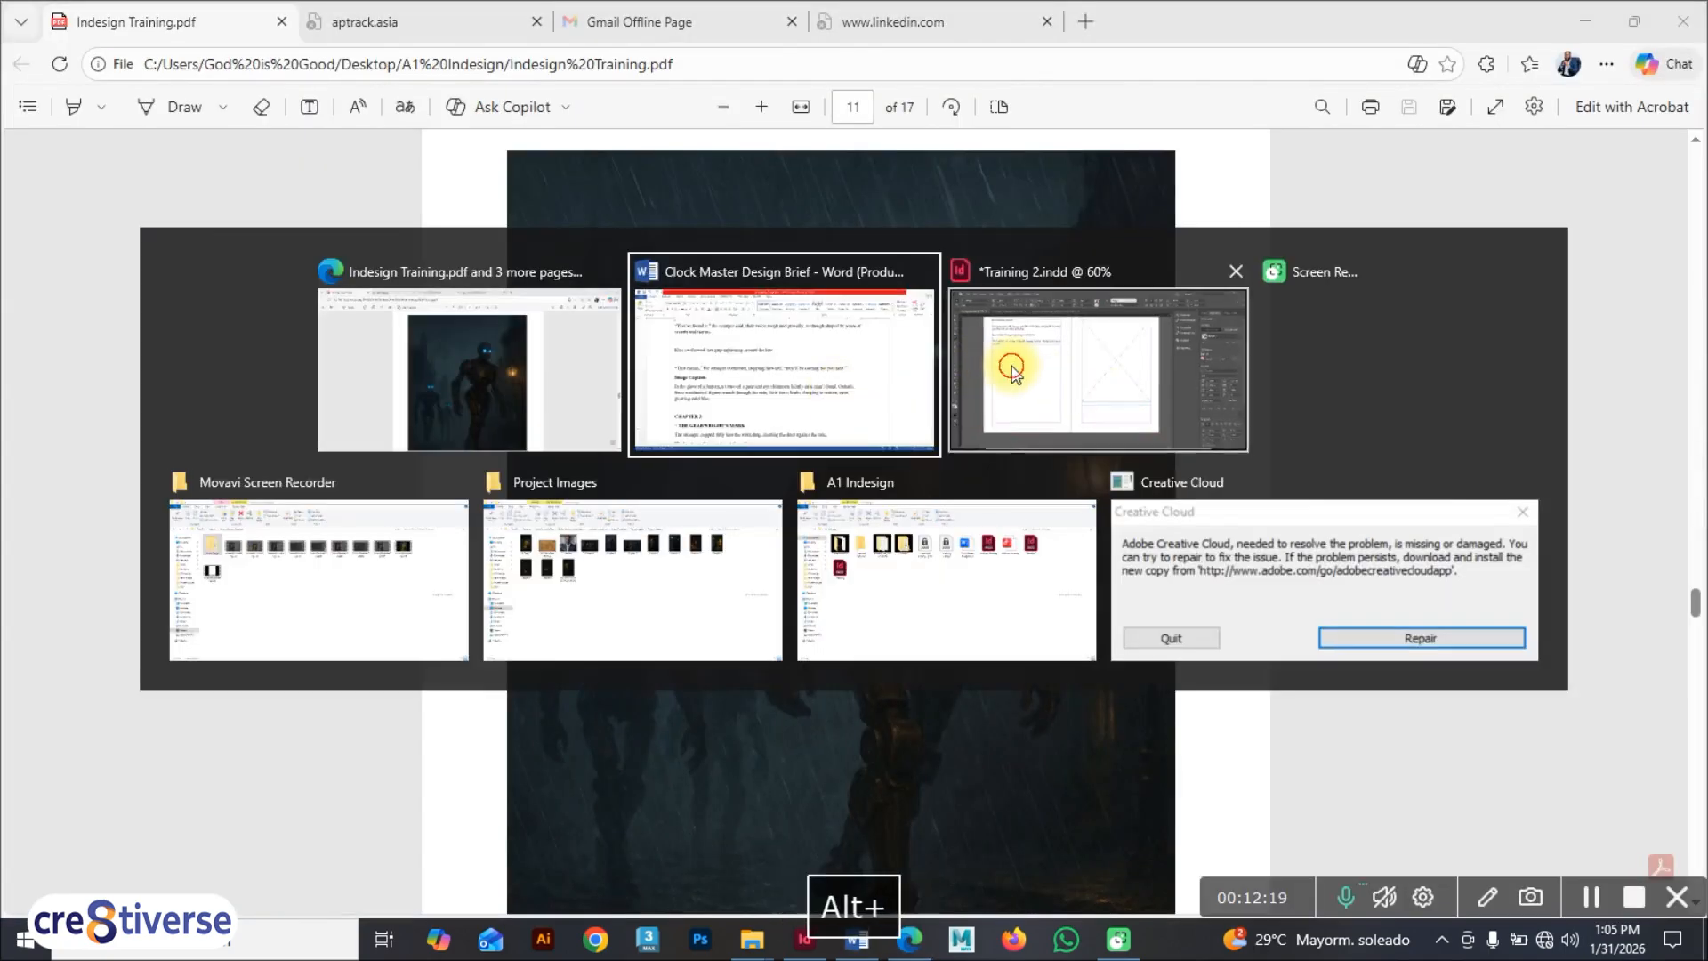
left_click(1015, 366)
left_click(869, 750)
key("ctrl+v")
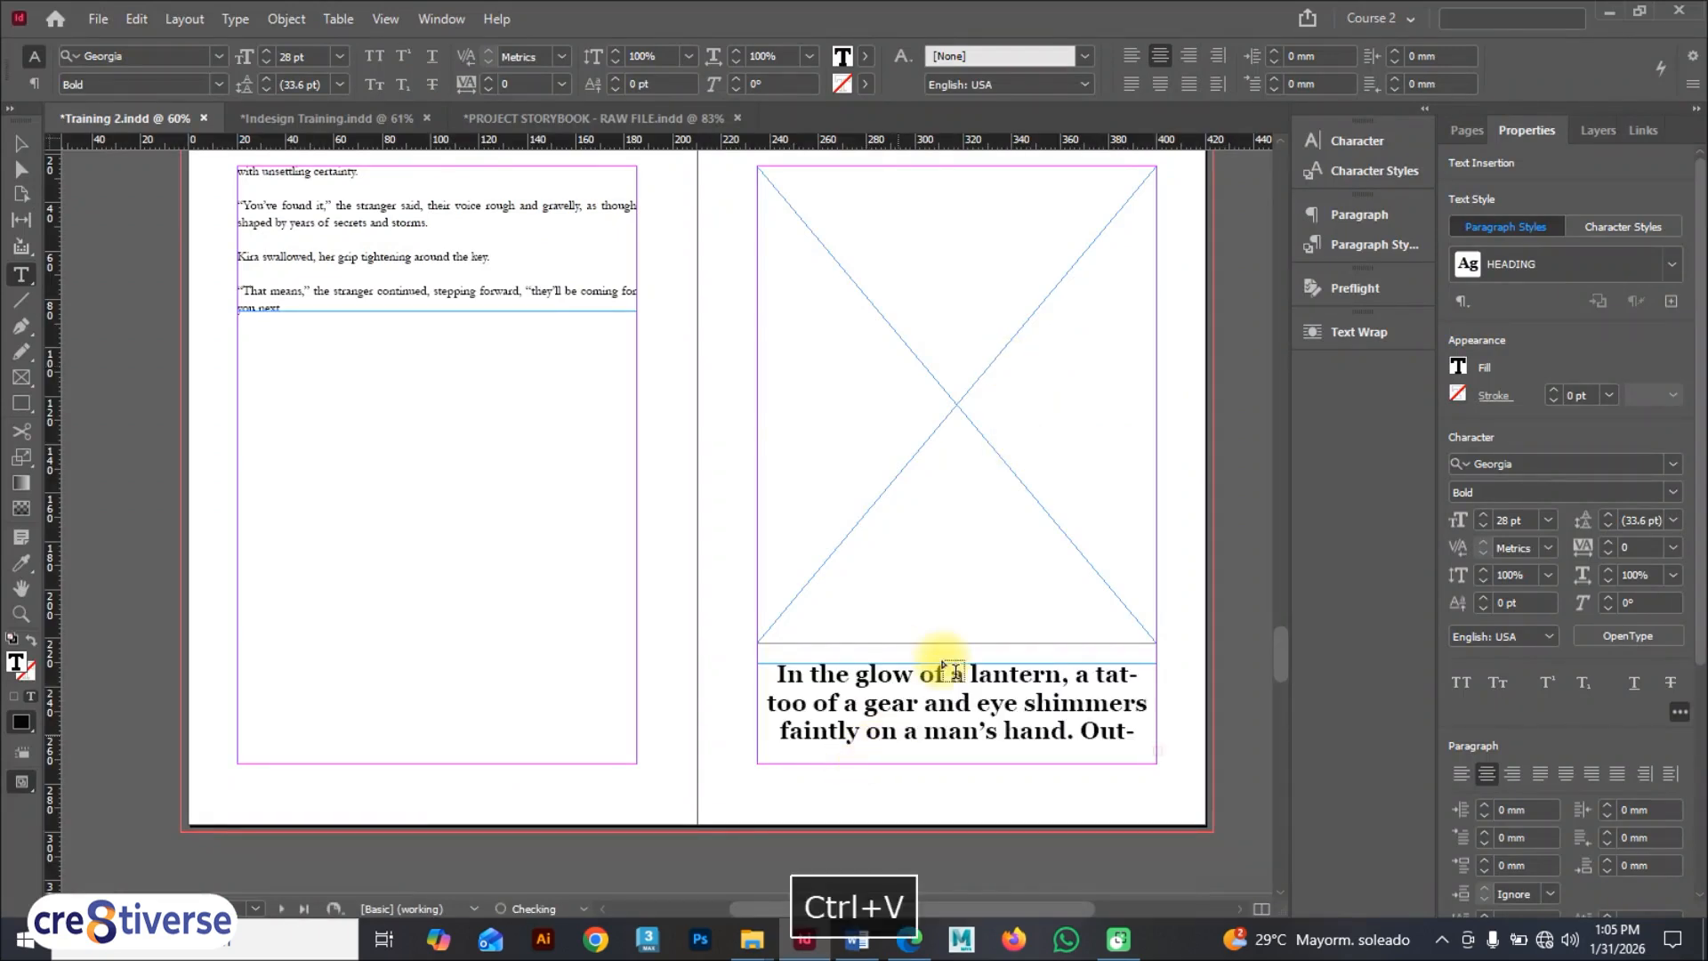
Step: Apply the Image Caption paragraph style to the "In the glow of a lantern" caption frame
left_click(19, 151)
left_click(956, 703)
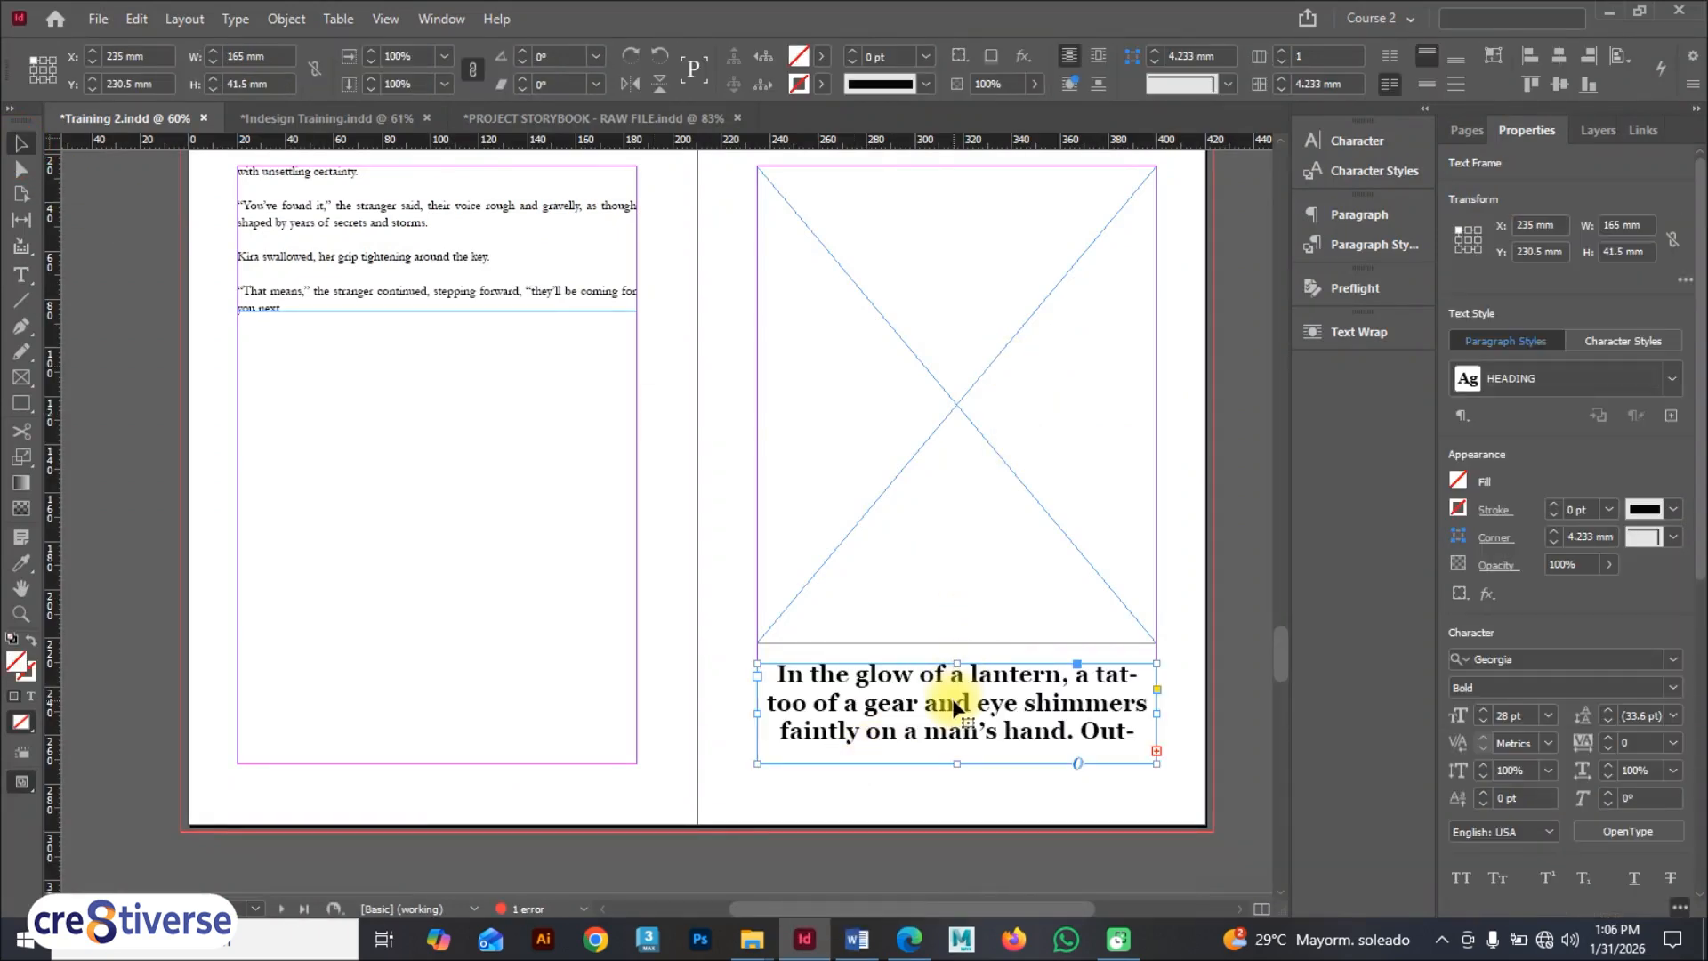
left_click(1375, 248)
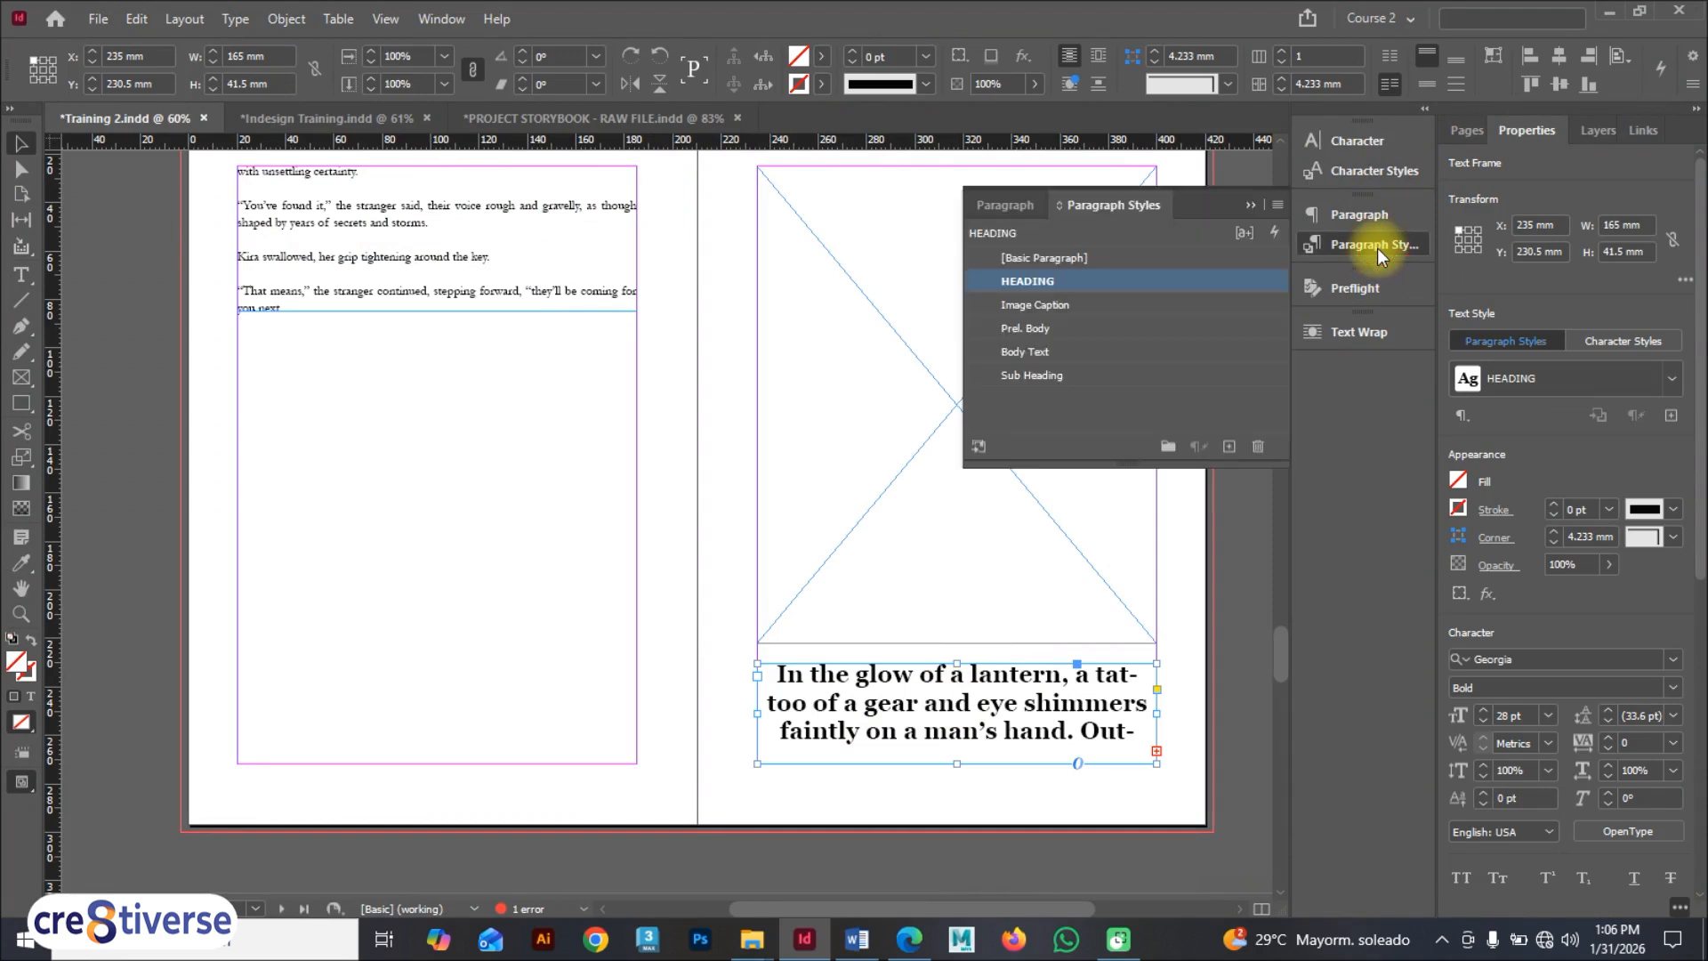
left_click(1075, 305)
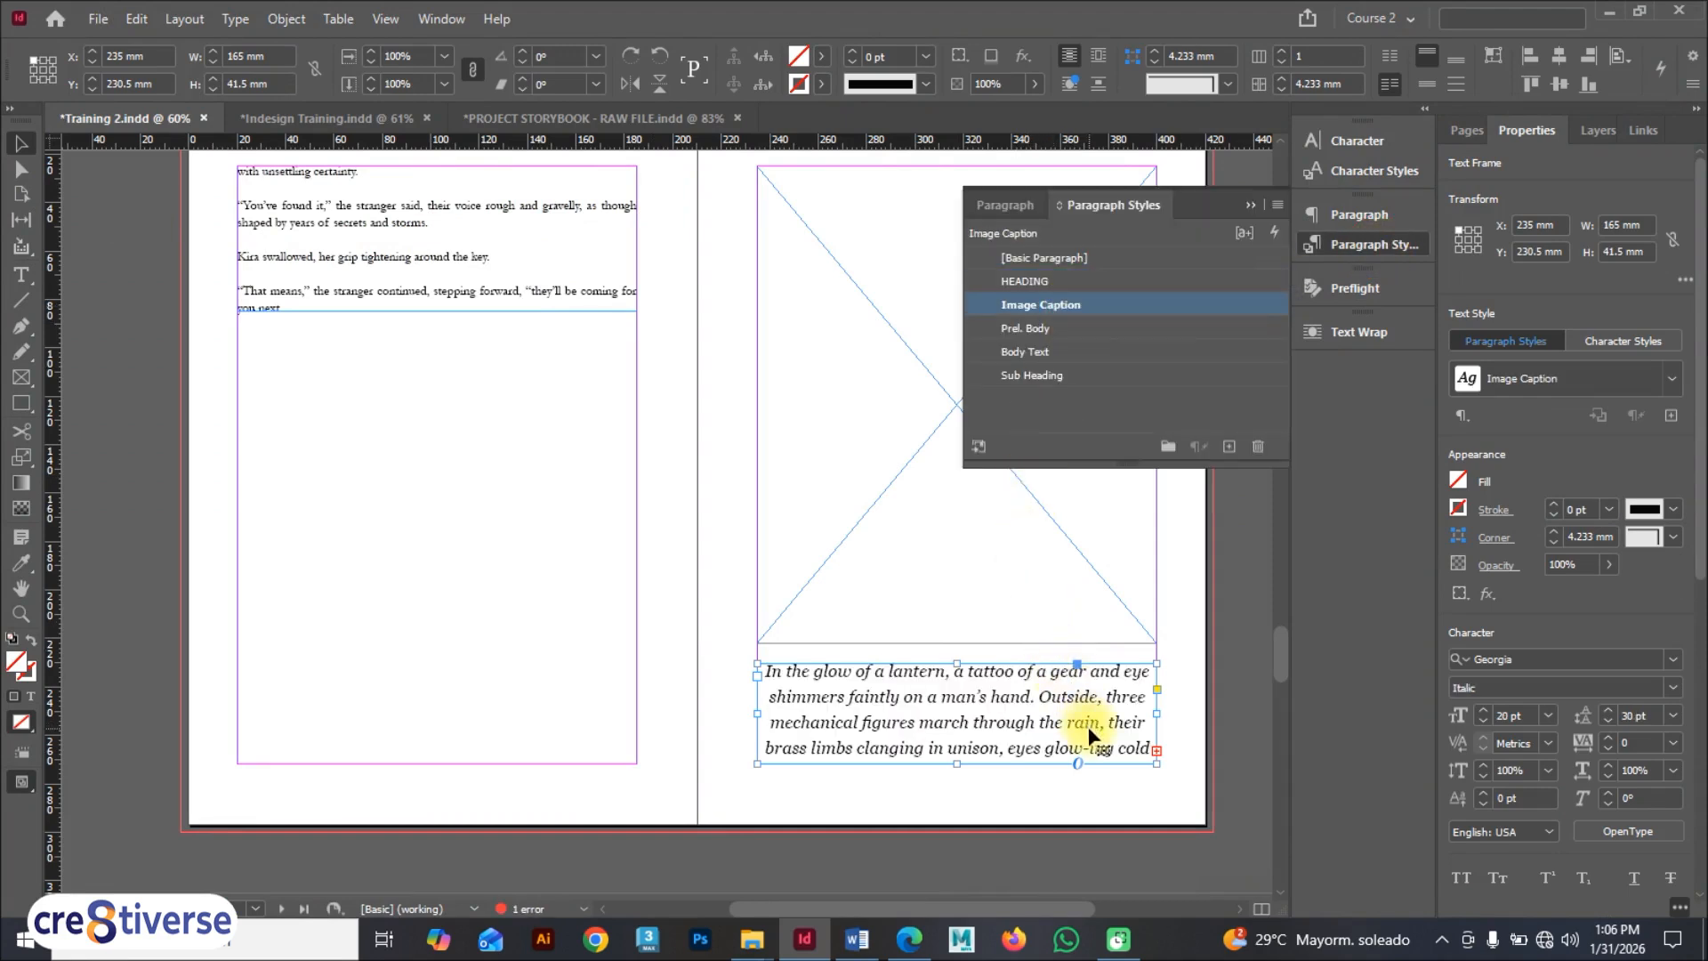
Step: Edit the Image Caption paragraph style, setting its font size to 18 pt and its leading to 25 pt
double_click(1223, 304)
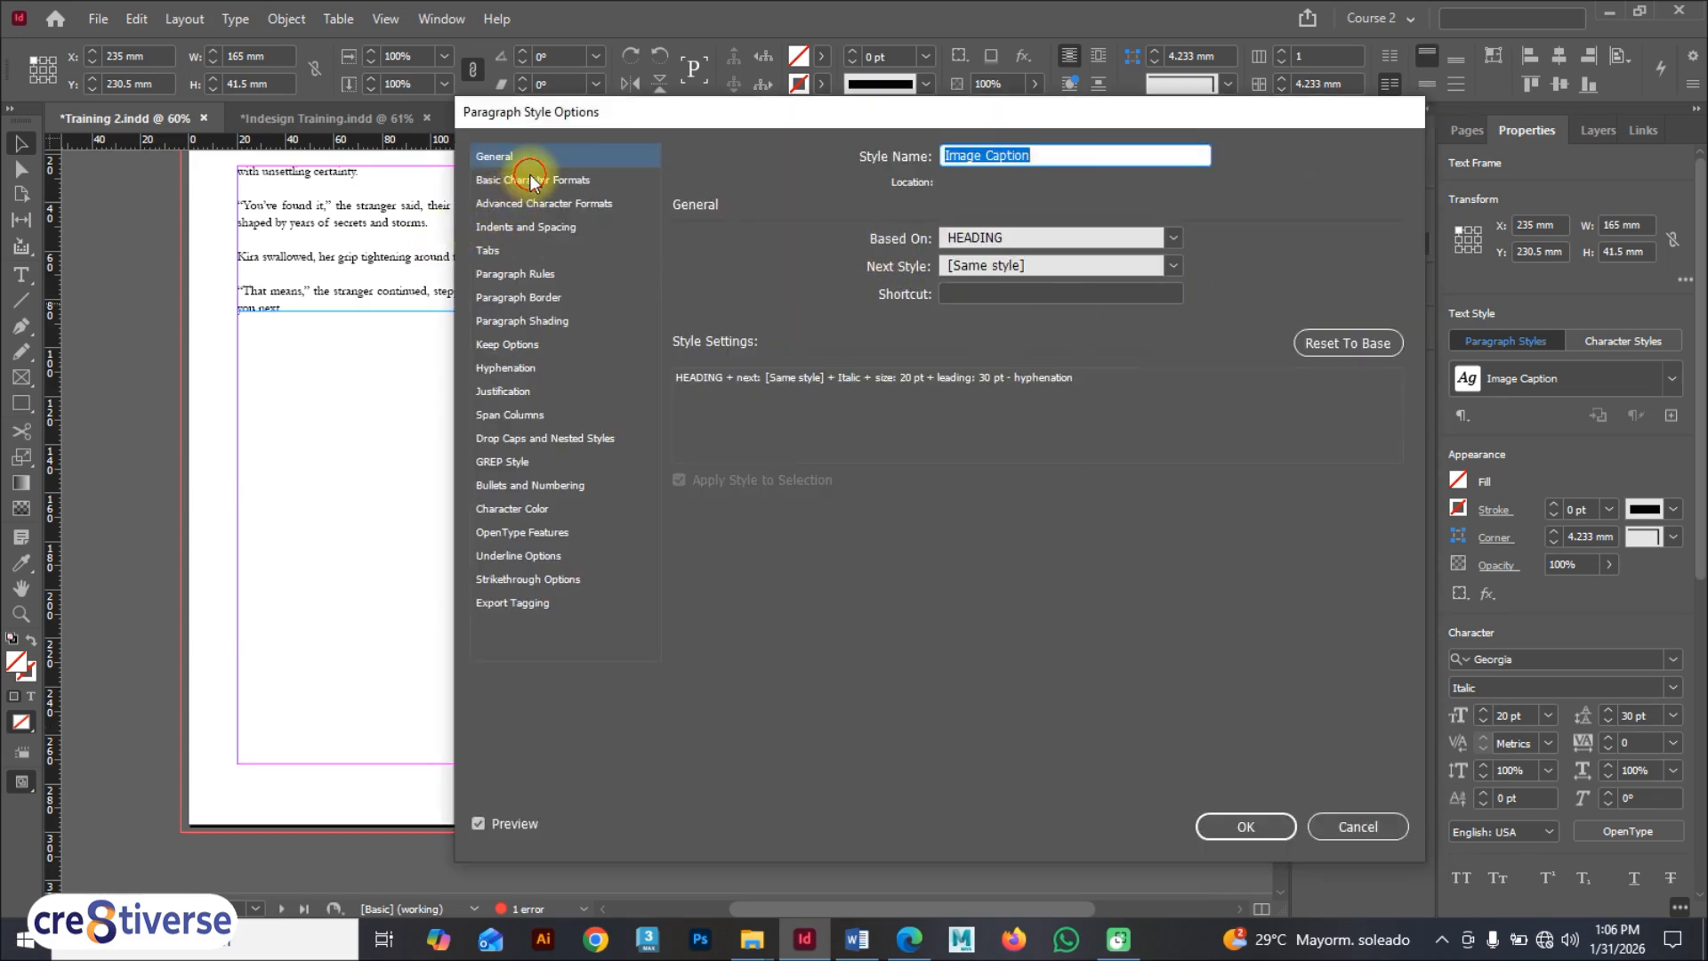
left_click(531, 180)
left_click_drag(831, 304, 781, 304)
type("1")
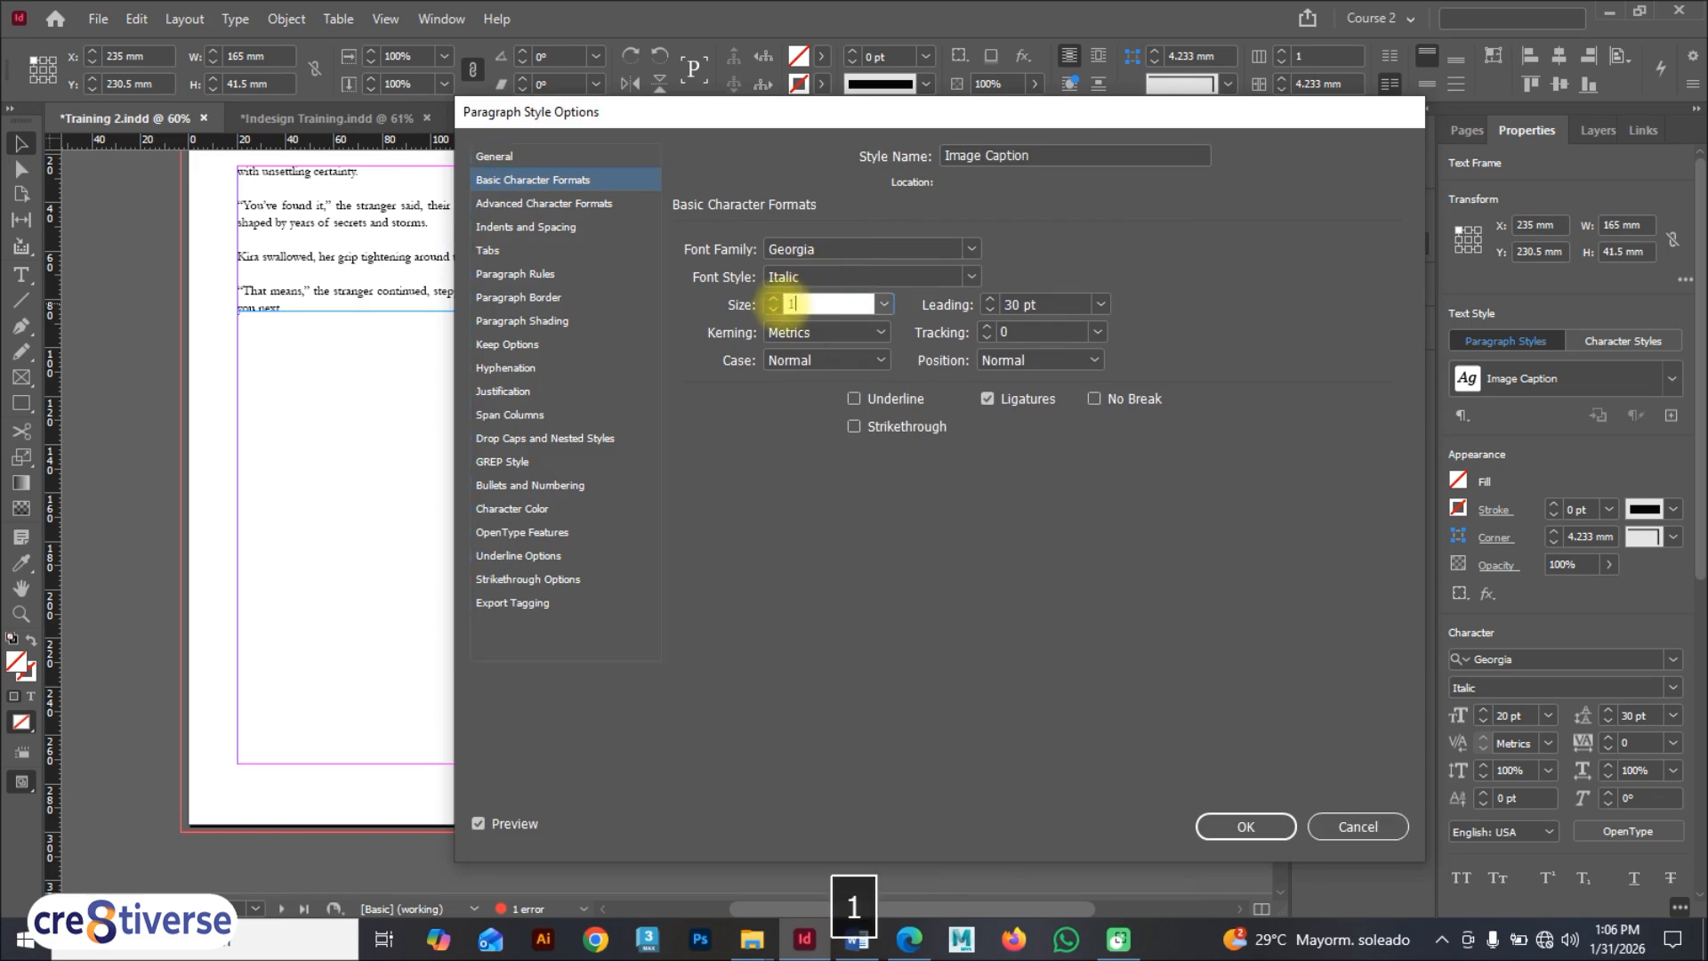
type("8")
left_click_drag(1068, 304, 994, 307)
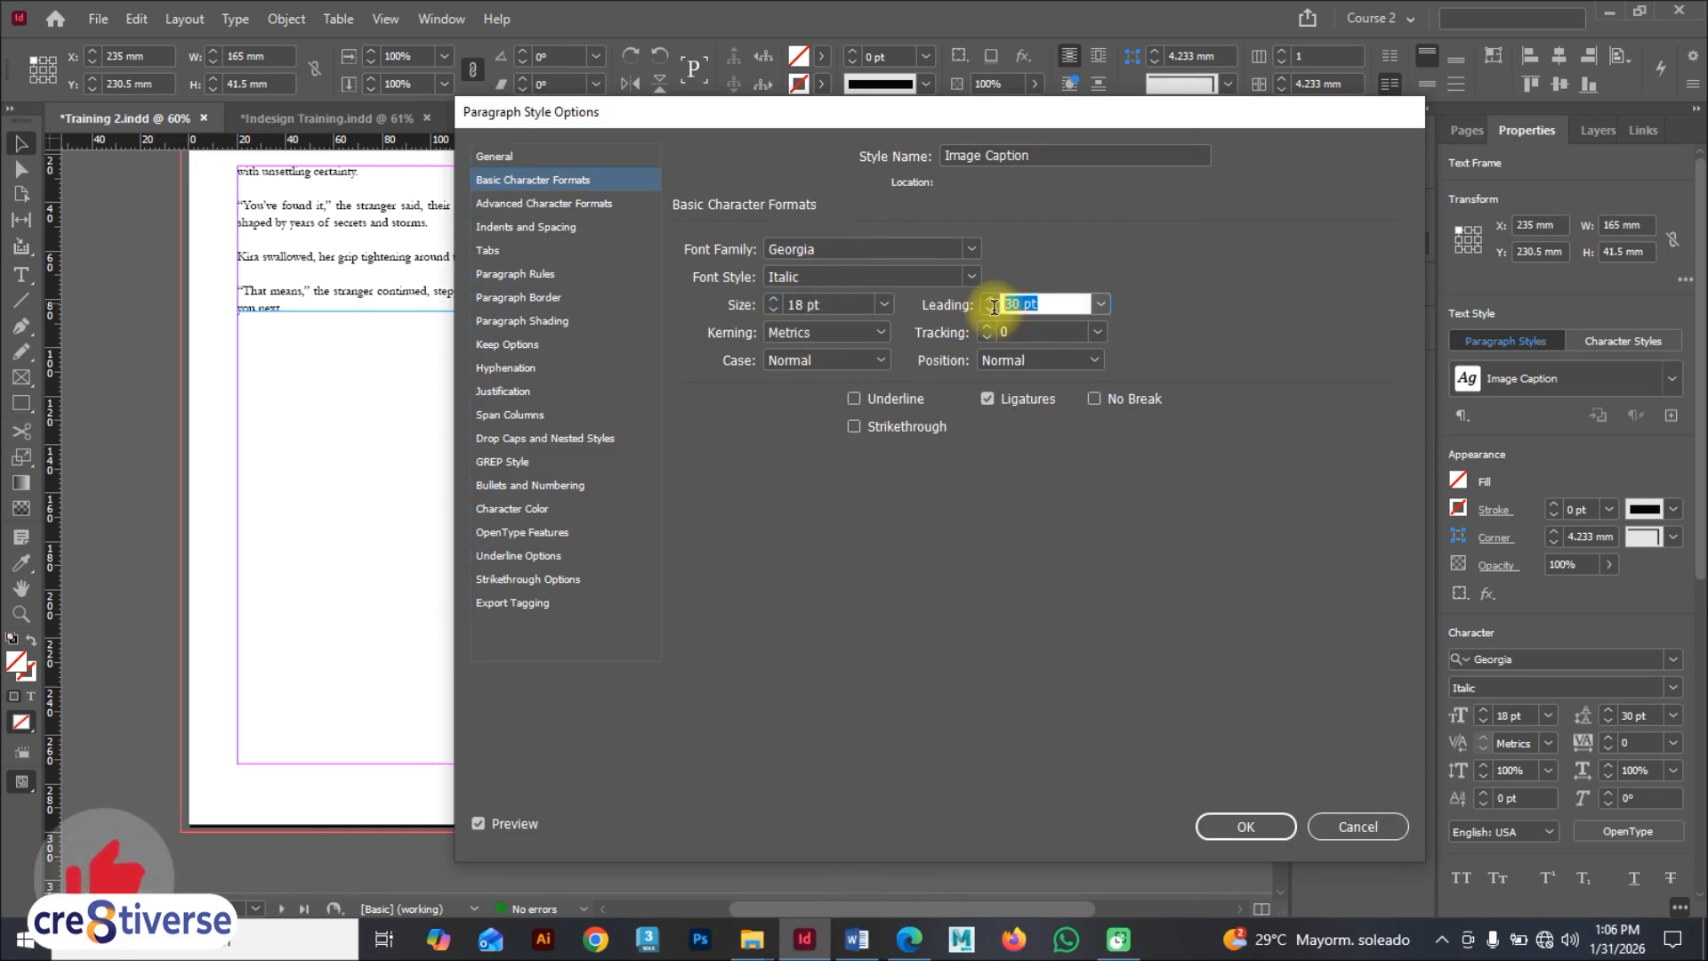
type("25")
left_click_drag(925, 112, 1045, 152)
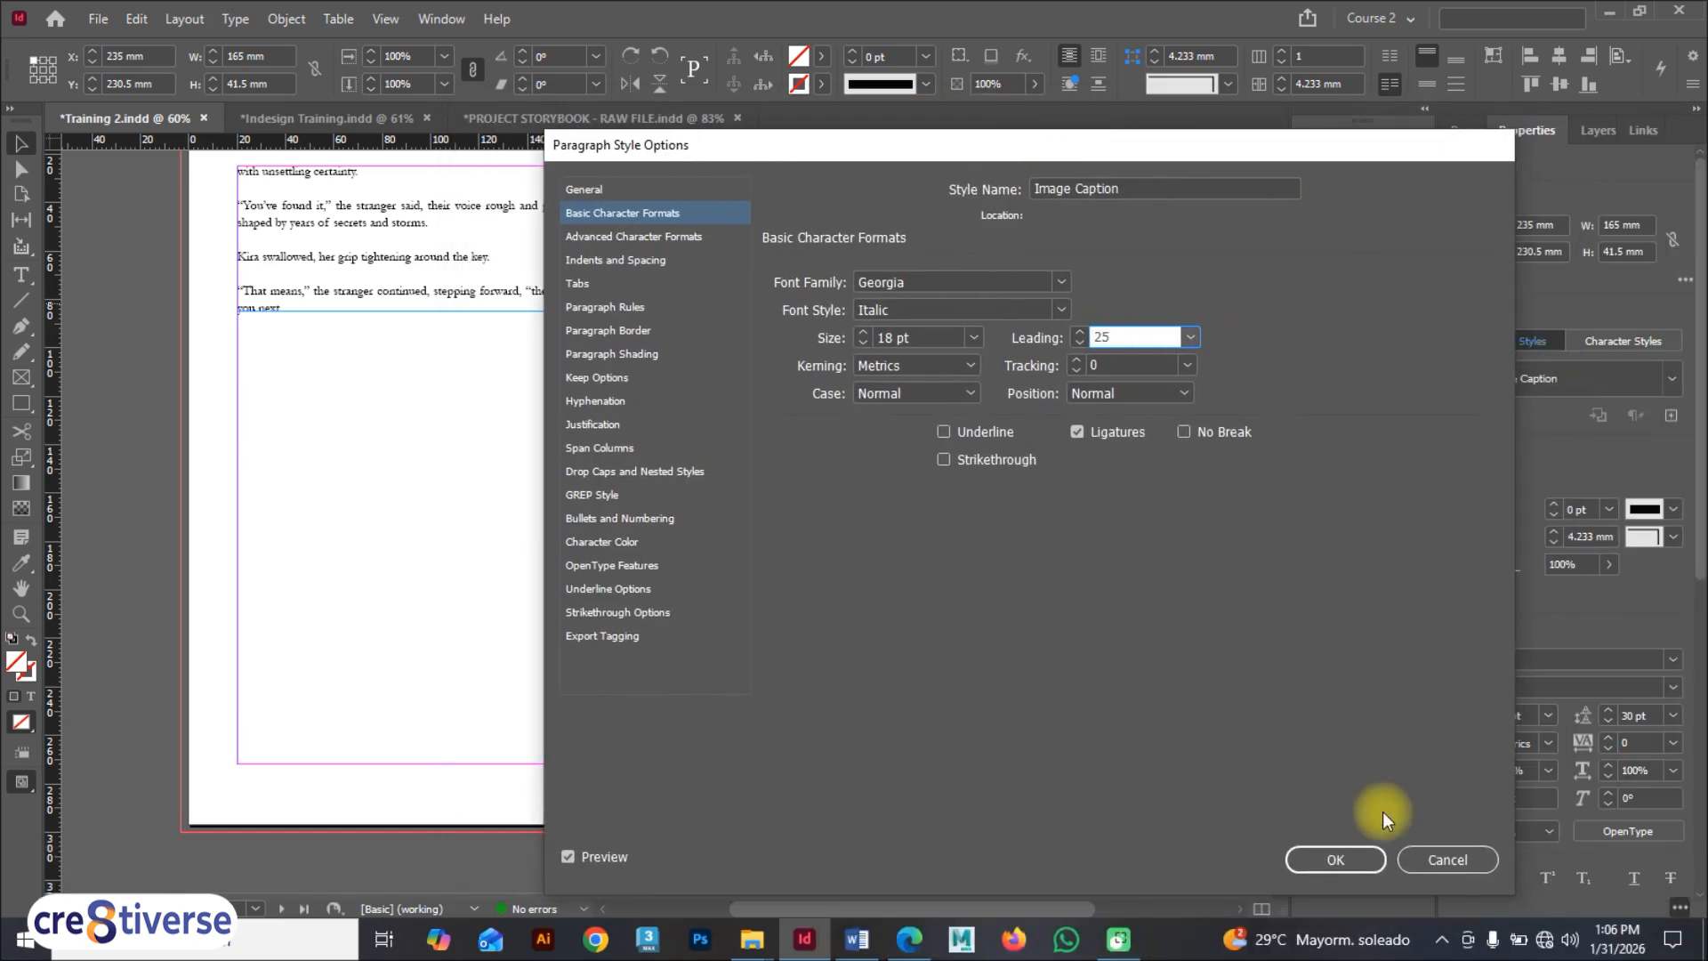
left_click(1368, 857)
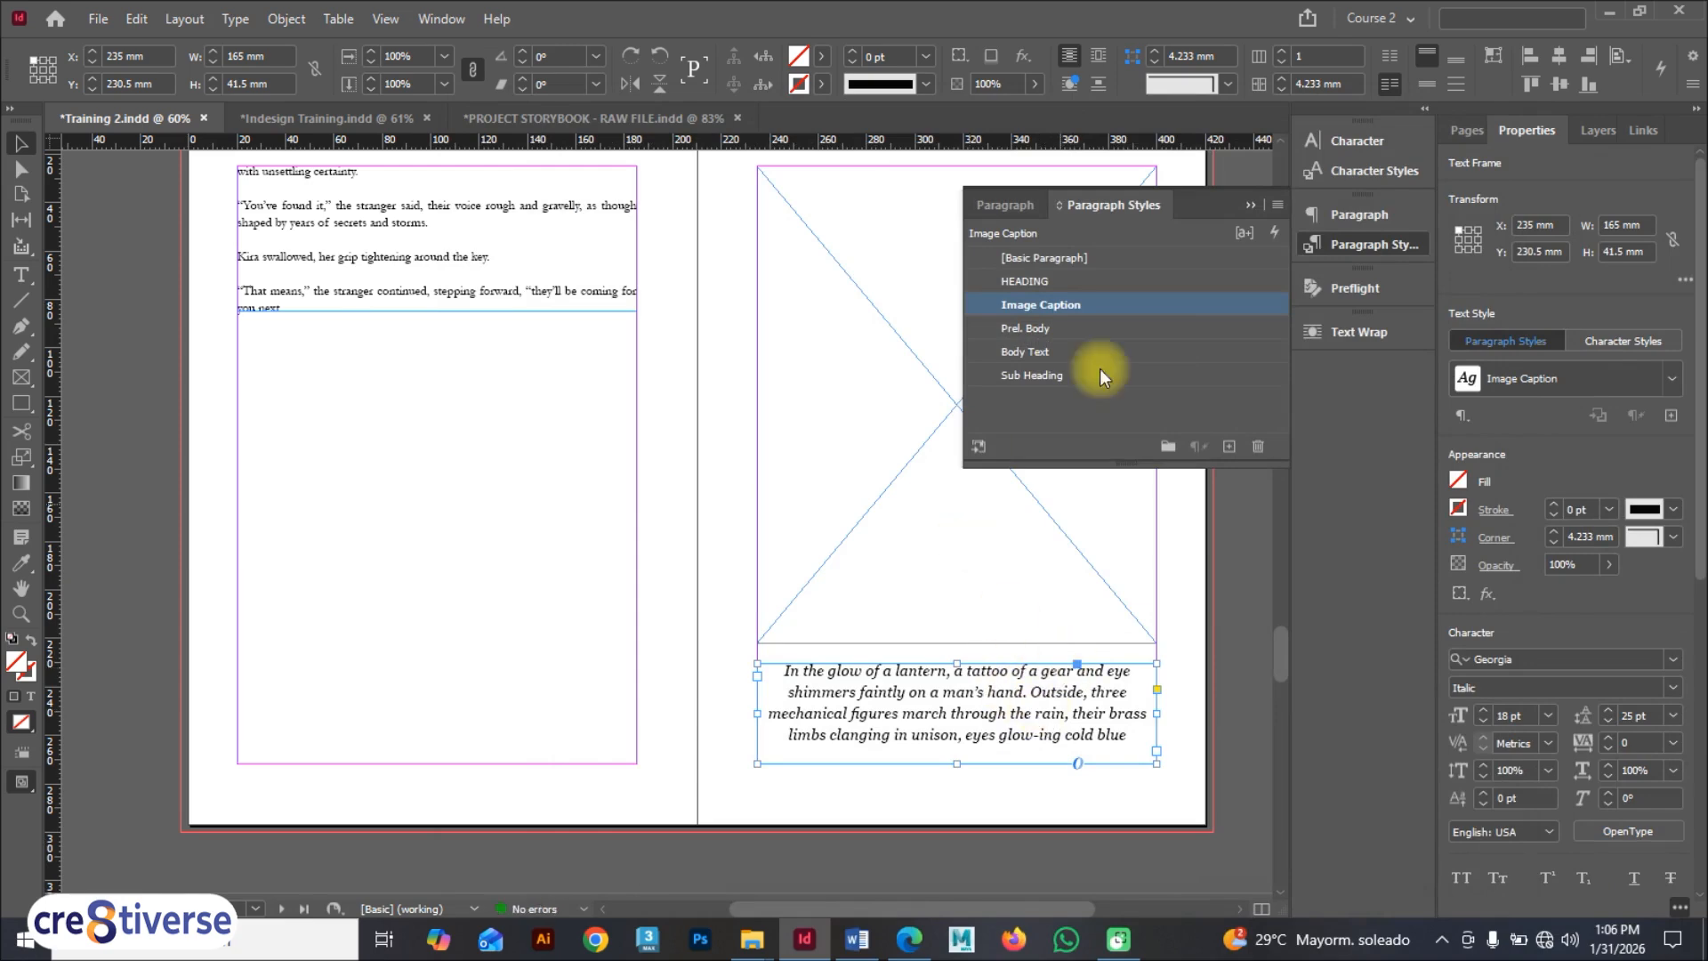
left_click(1250, 206)
Step: Place the Chapter 2 image from the Project Images folder into the empty frame above the "In the glow of a lantern" caption
scroll(926, 393, "up", 15)
scroll(925, 394, "up", 3)
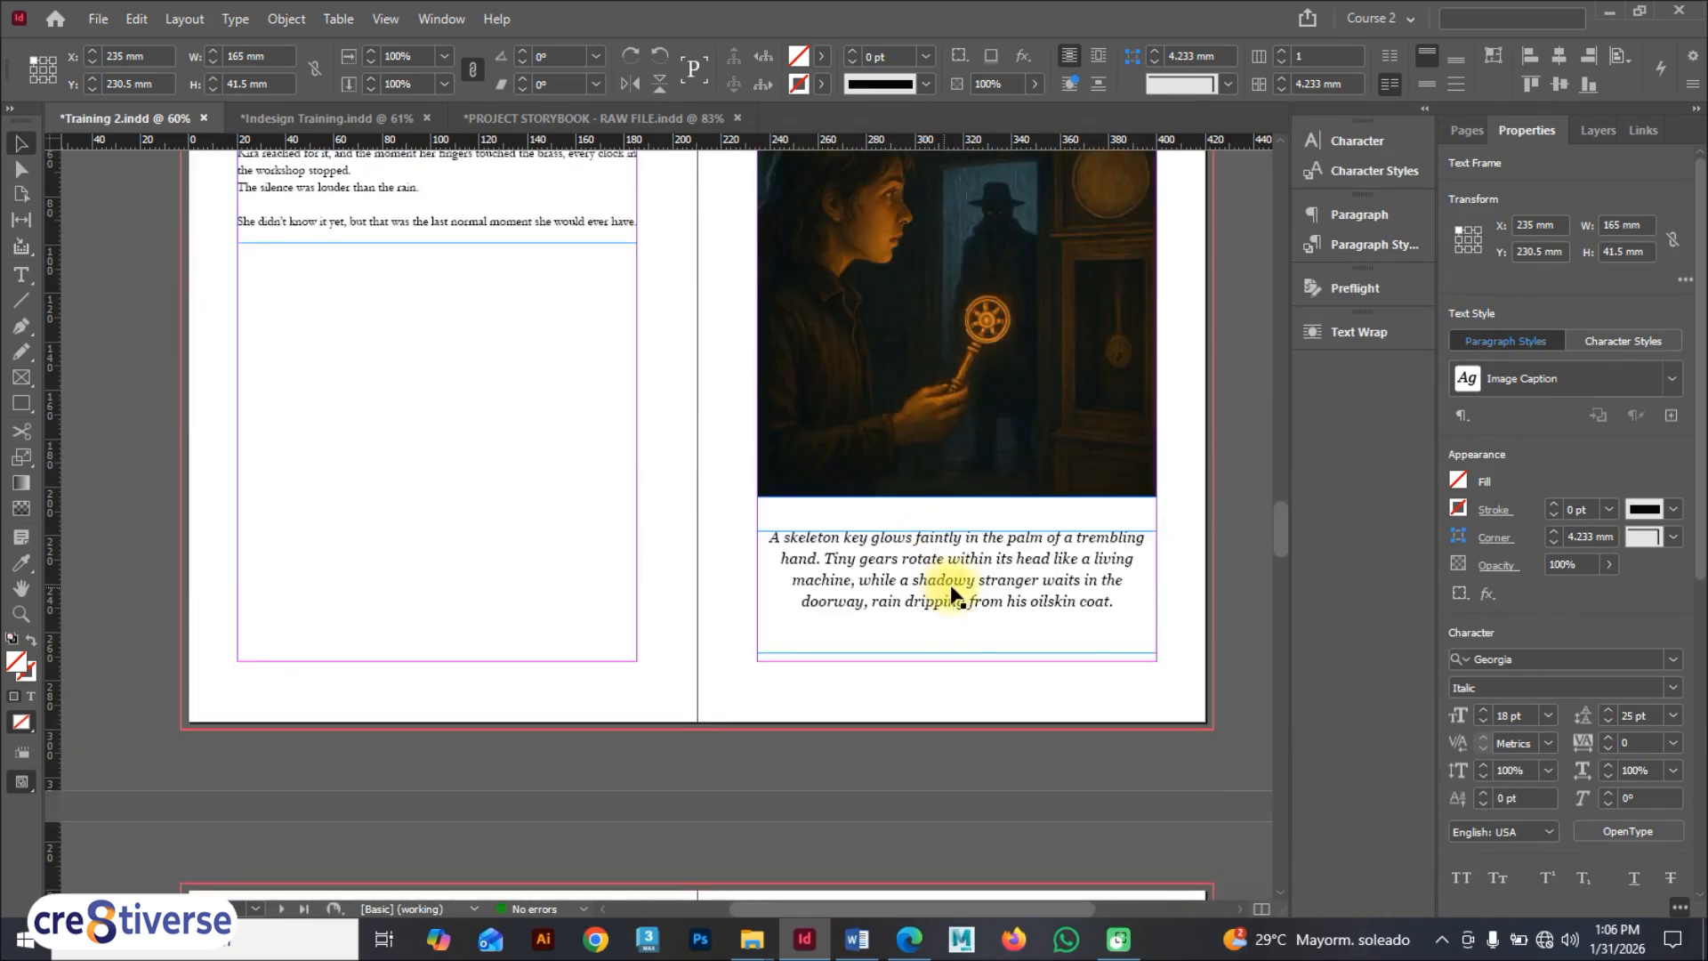
mouse_move(963, 587)
left_mouse_down()
mouse_move(953, 603)
mouse_move(969, 589)
left_mouse_up()
scroll(968, 597, "down", 20)
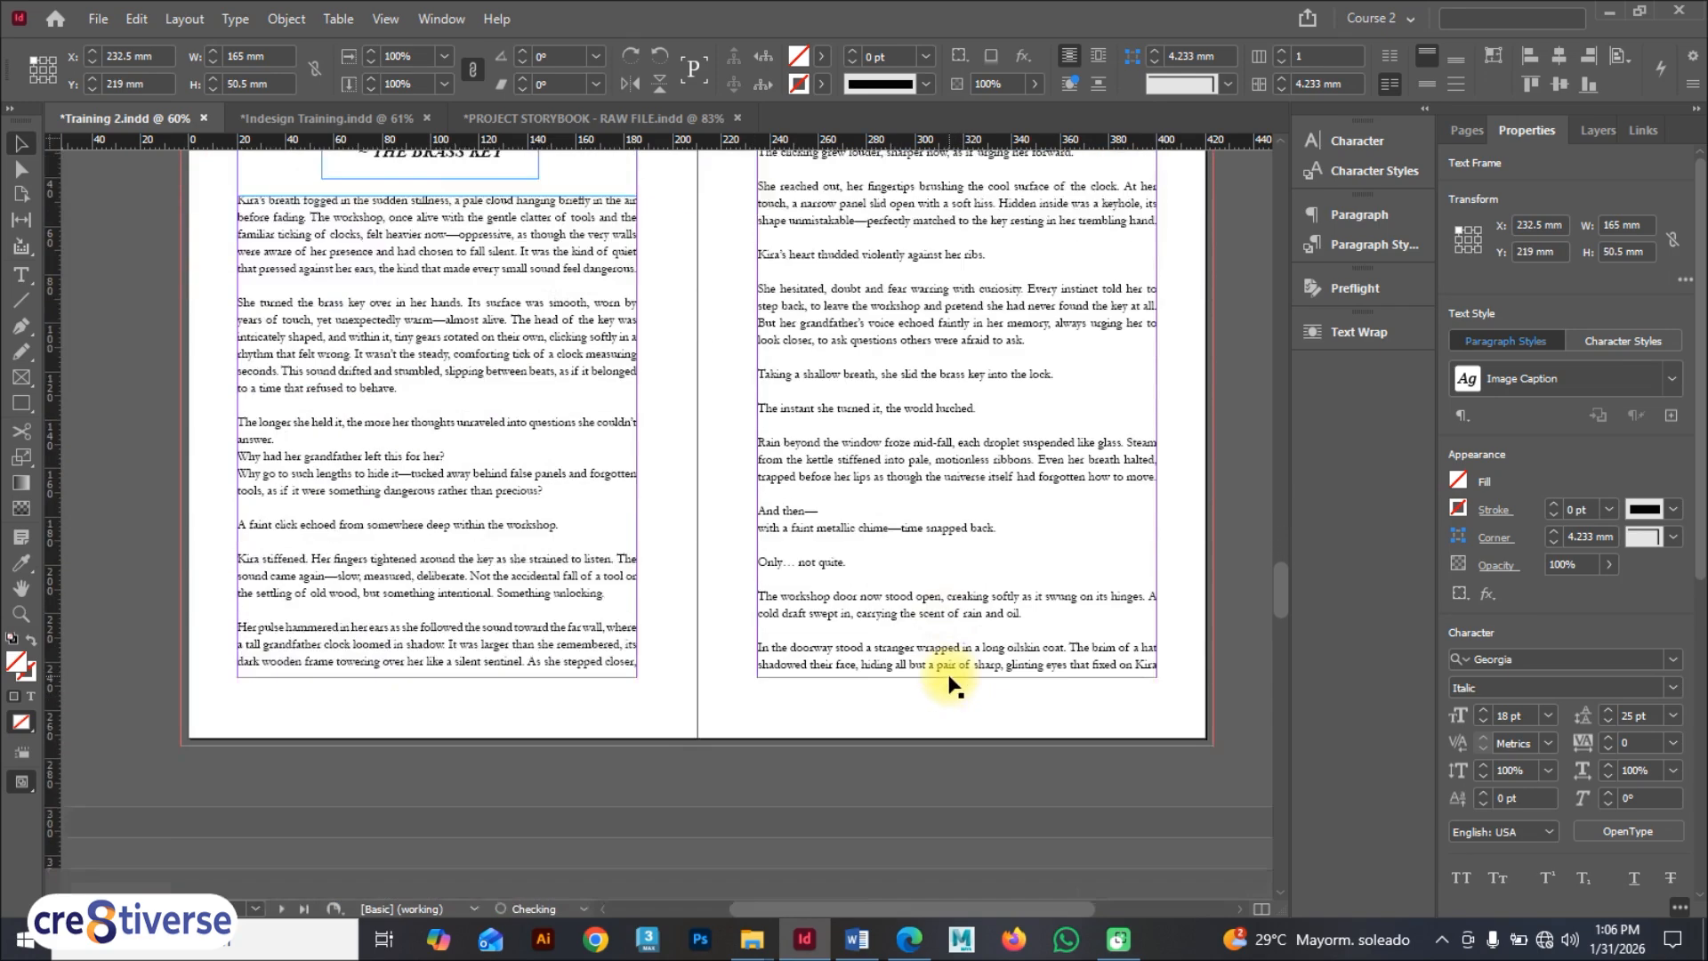
left_click(958, 560)
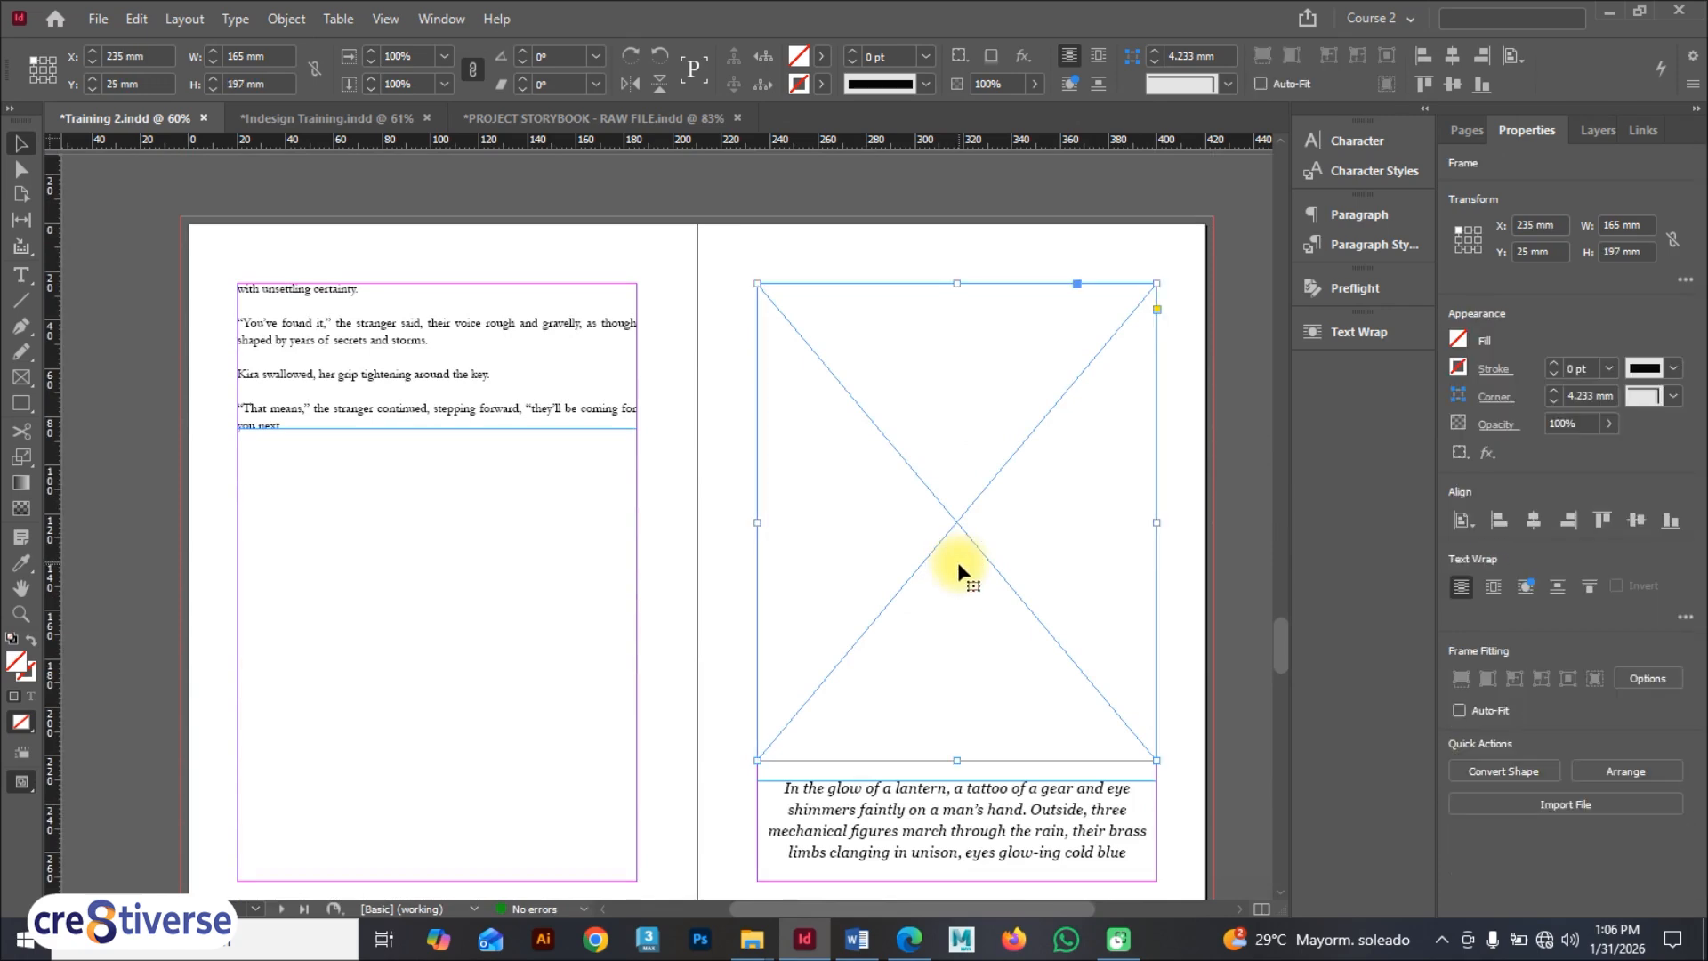
key("ctrl+d")
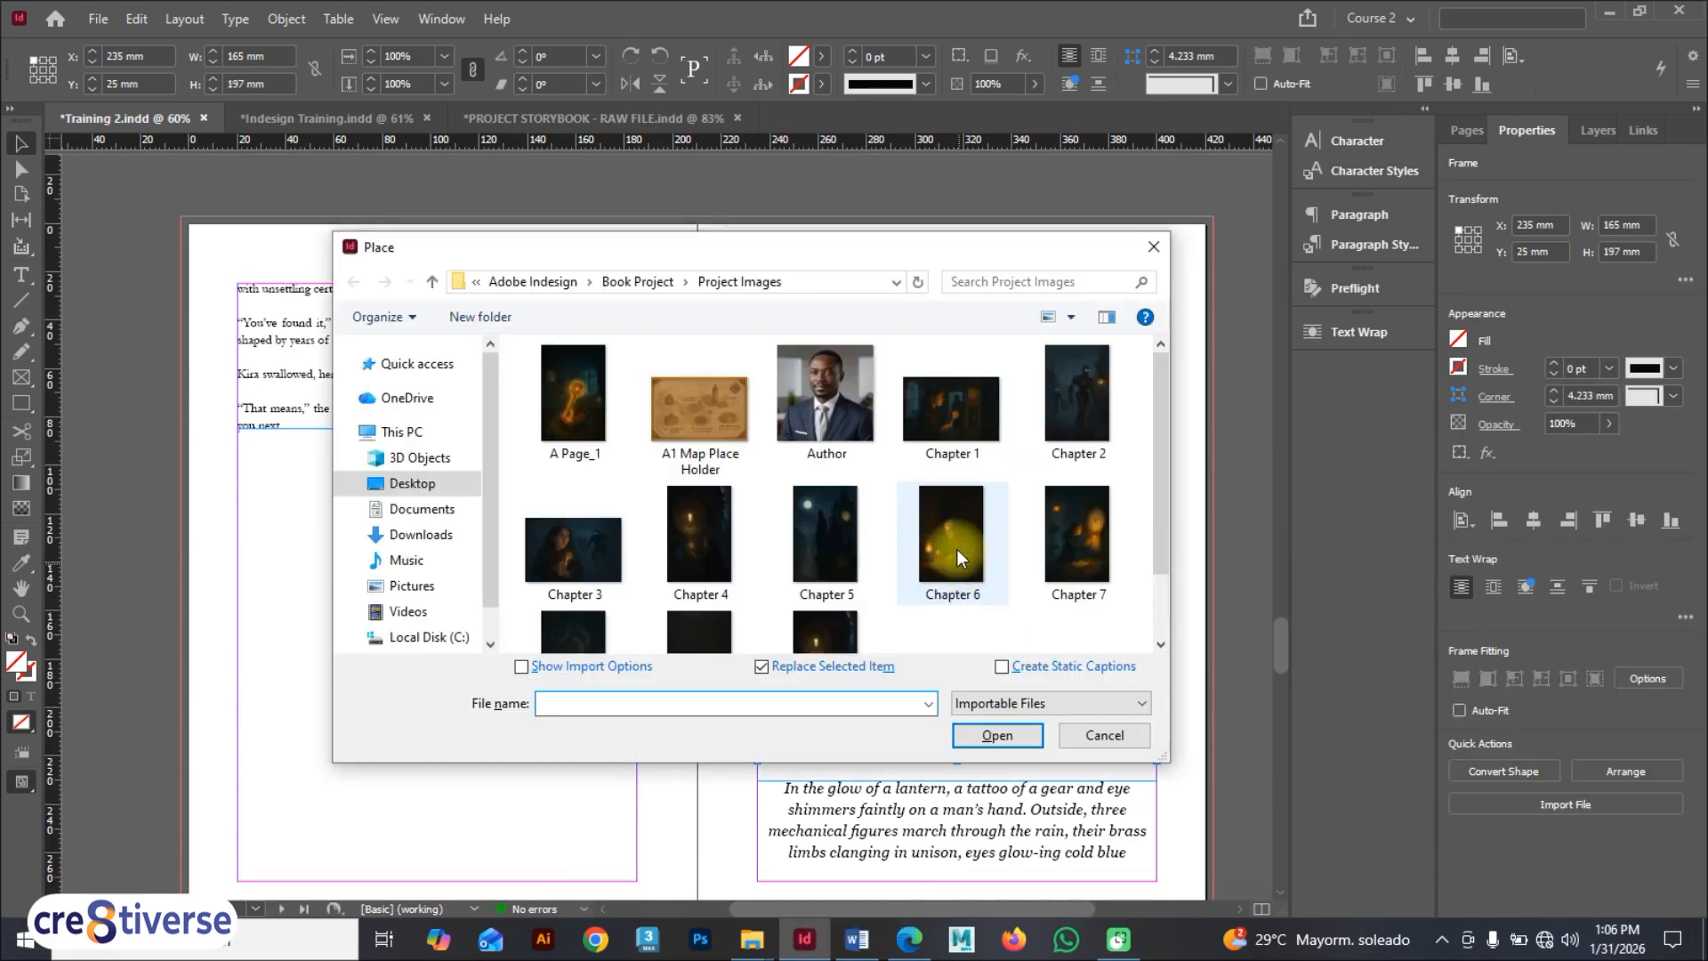
left_click(1092, 393)
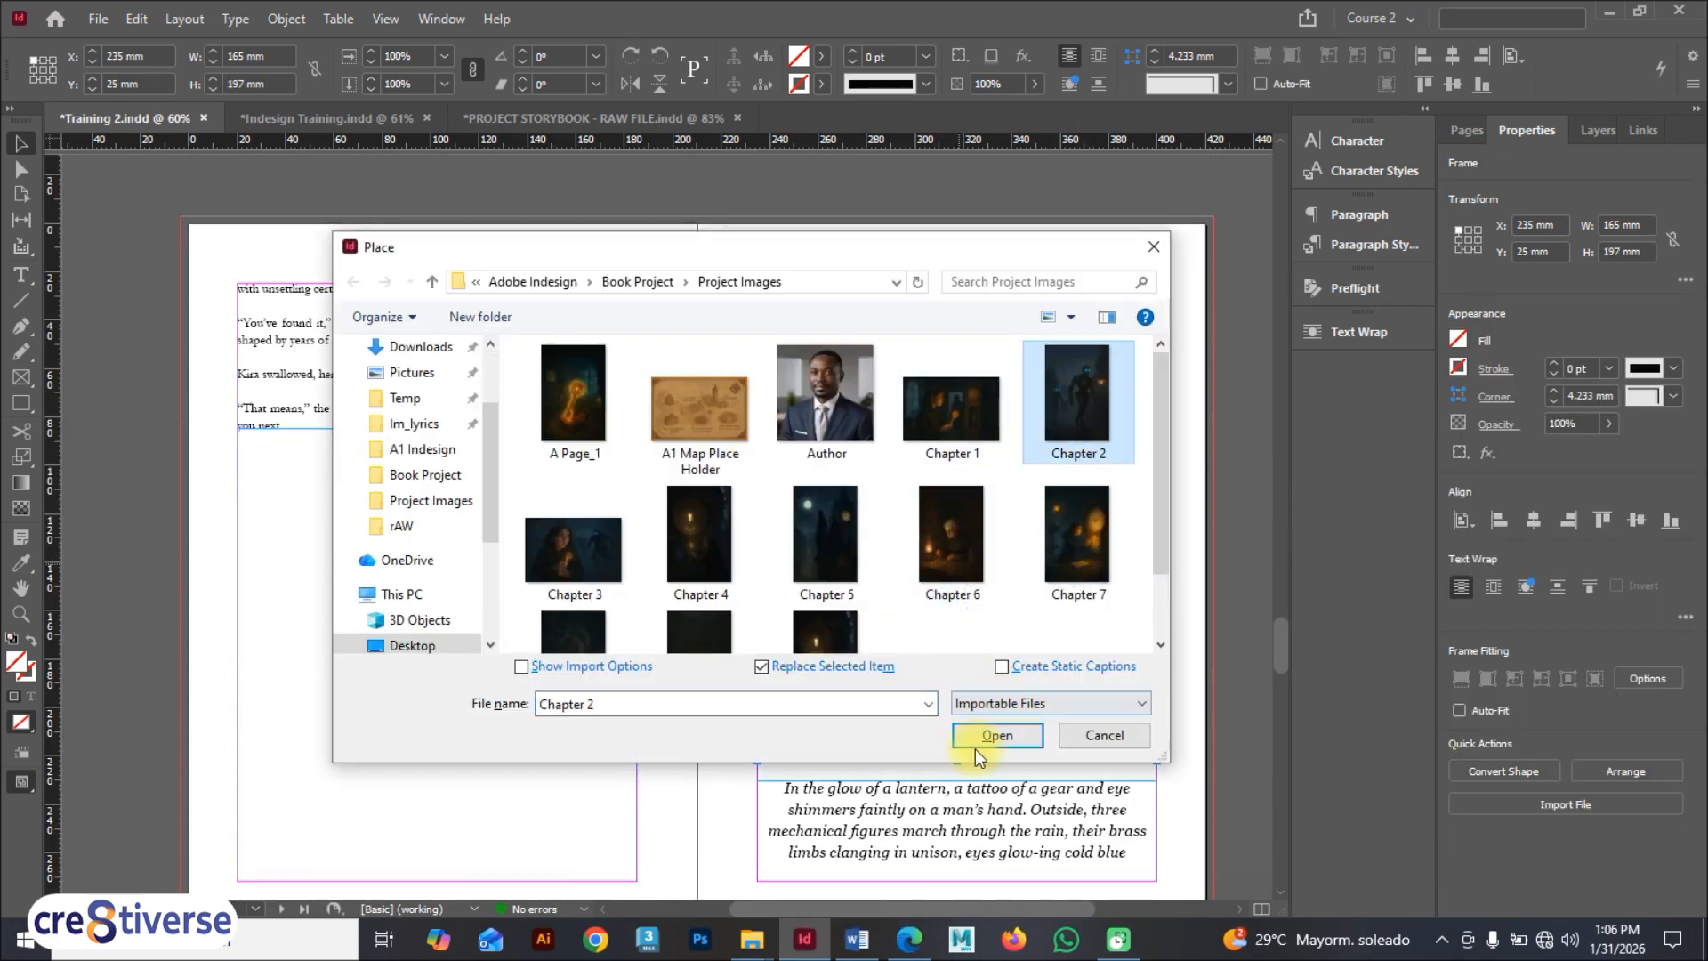
left_click(997, 735)
left_click(934, 735)
Step: Scale the placed Chapter 2 image proportionally inside its frame to about 167 mm wide and 251 mm high
left_click(976, 498)
scroll(921, 558, "down", 5)
scroll(921, 561, "up", 3)
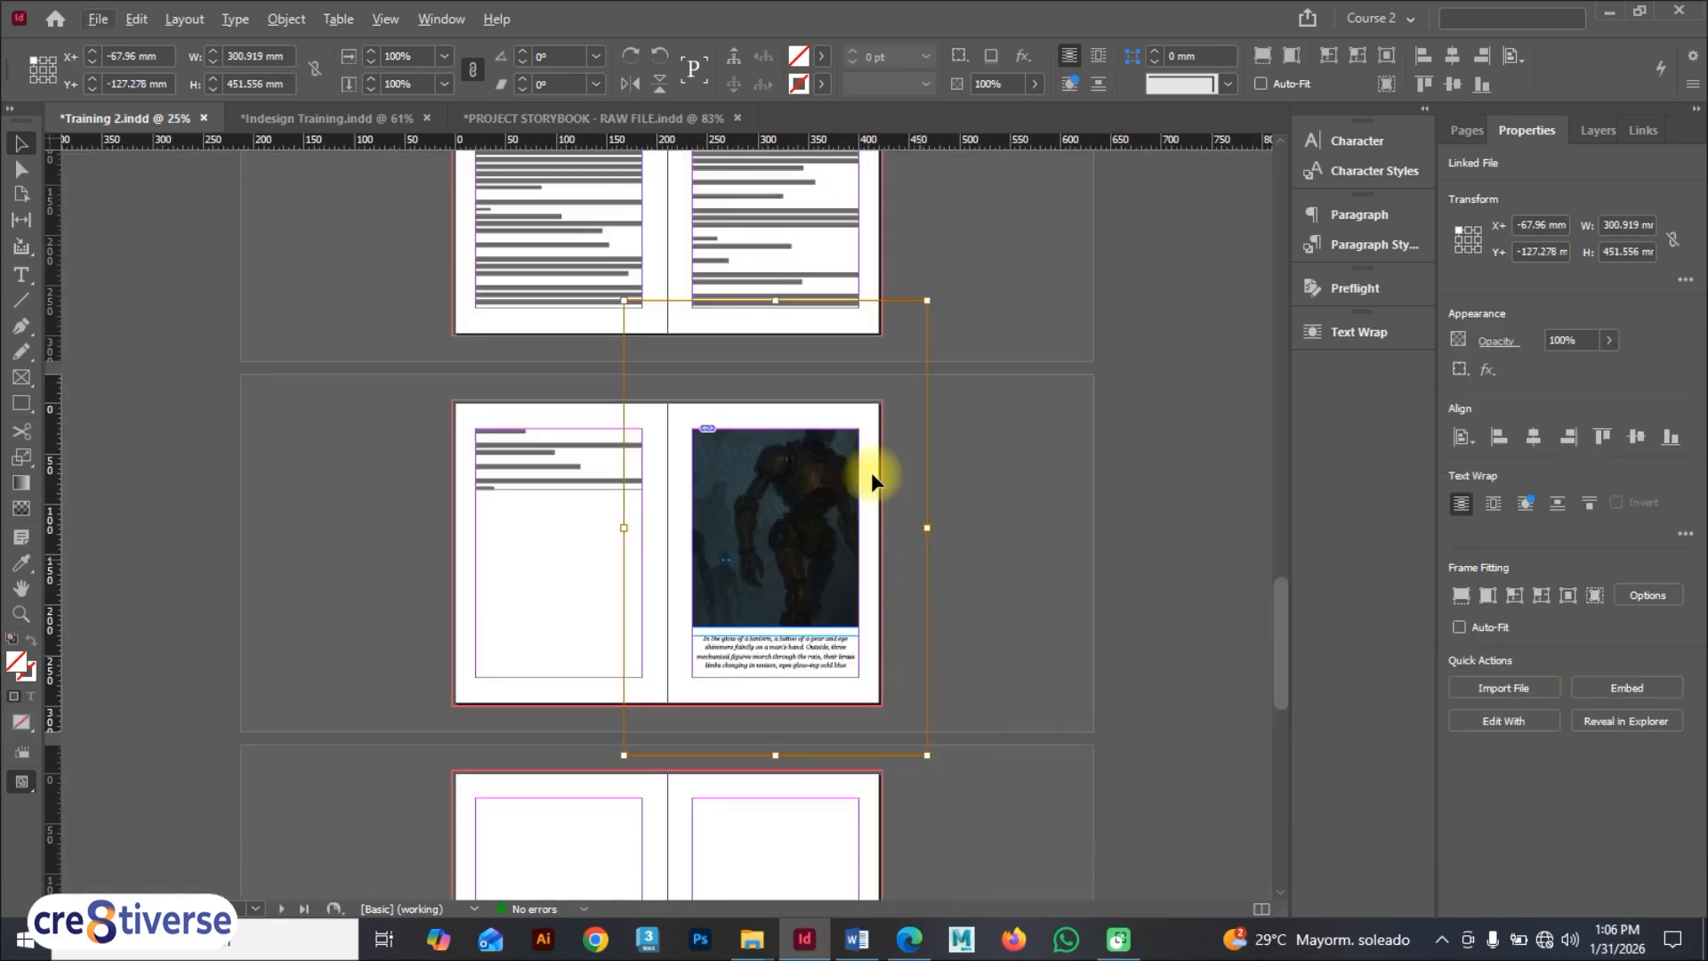
left_click_drag(620, 301, 687, 439)
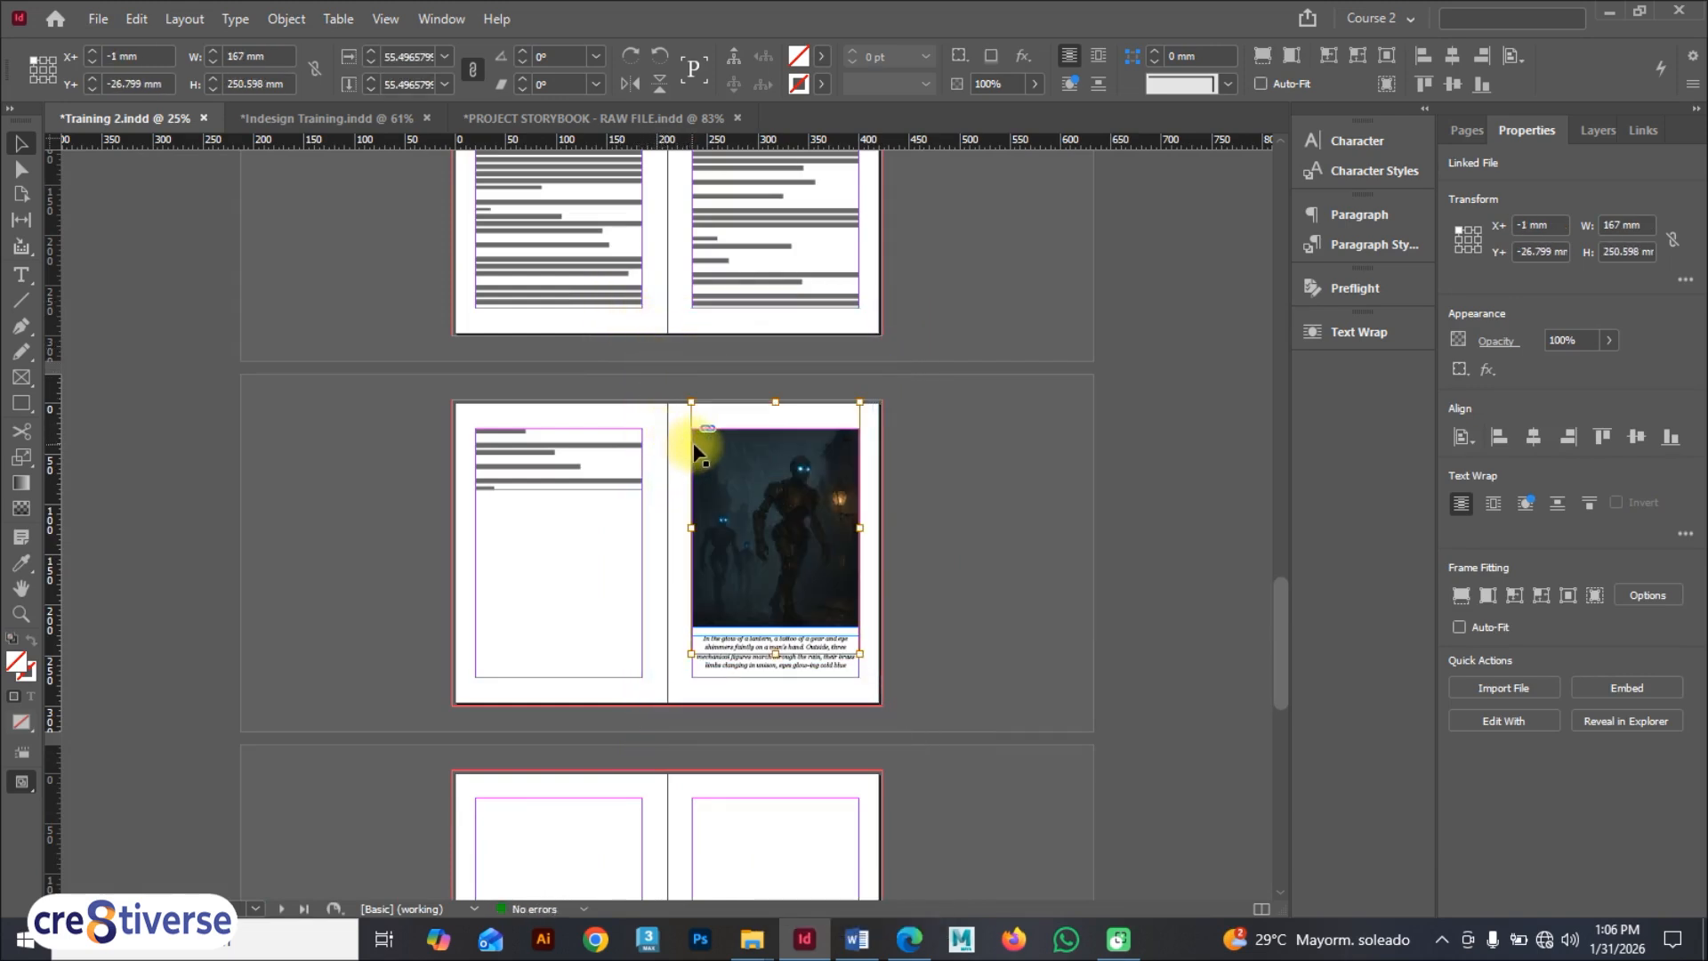
Step: Deselect the image and preview the Chapter 2 image spread in presentation mode, returning to the layout
left_click(756, 692)
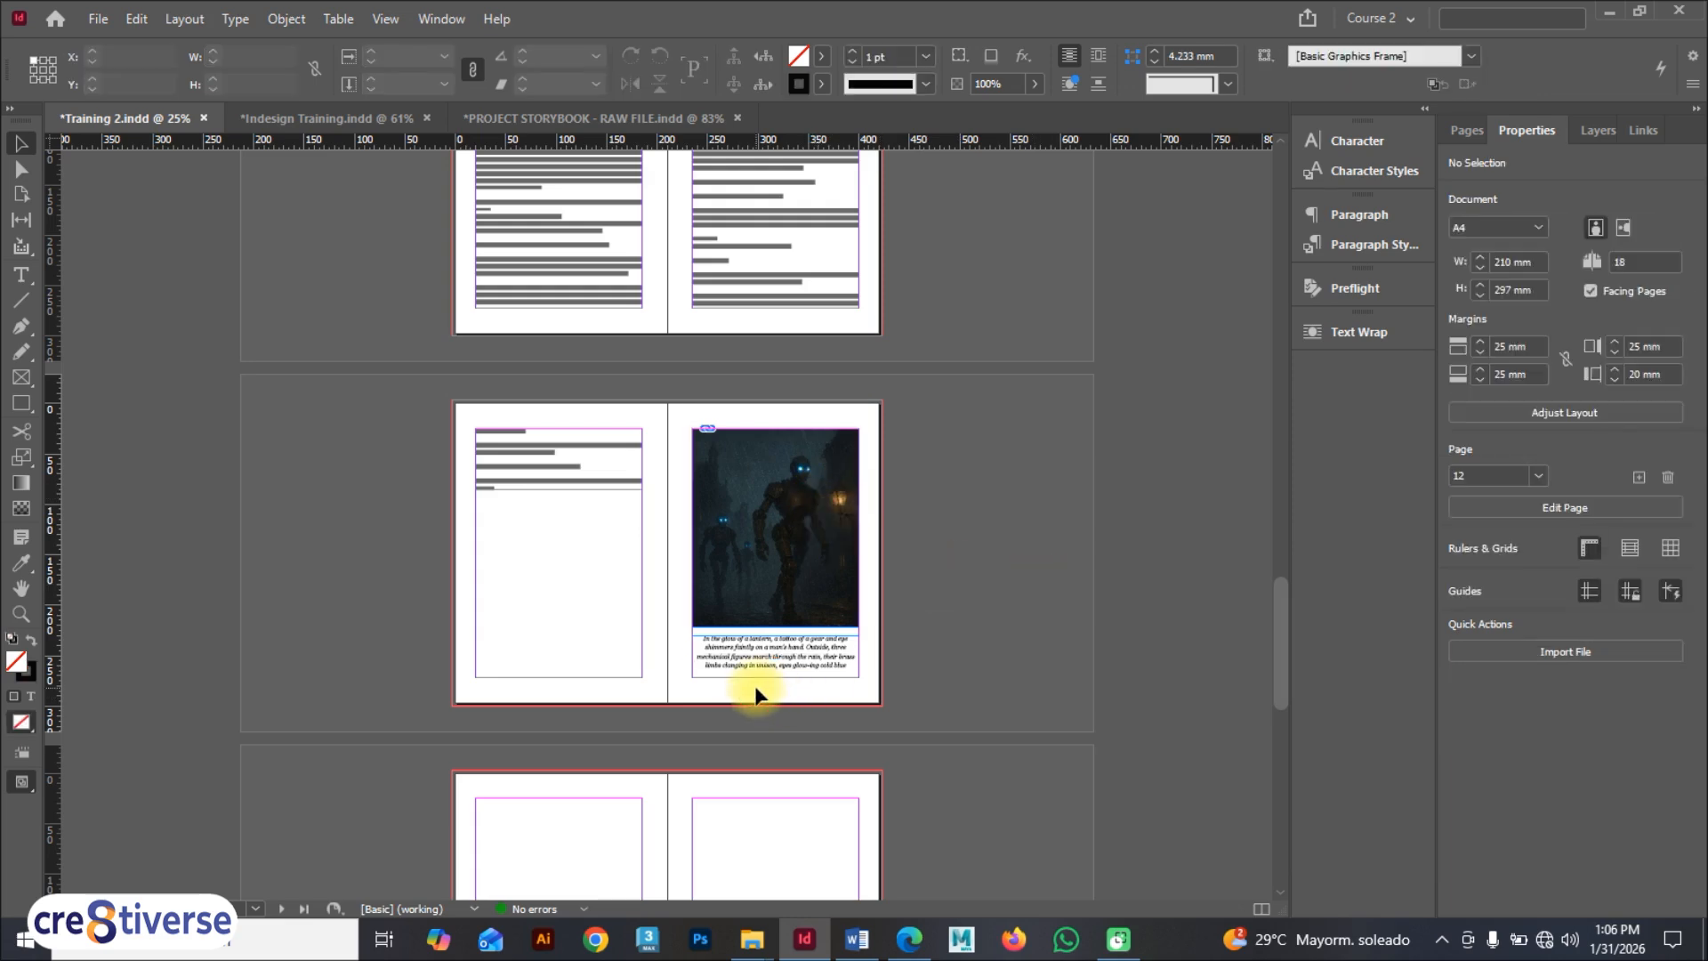
key("shift+w")
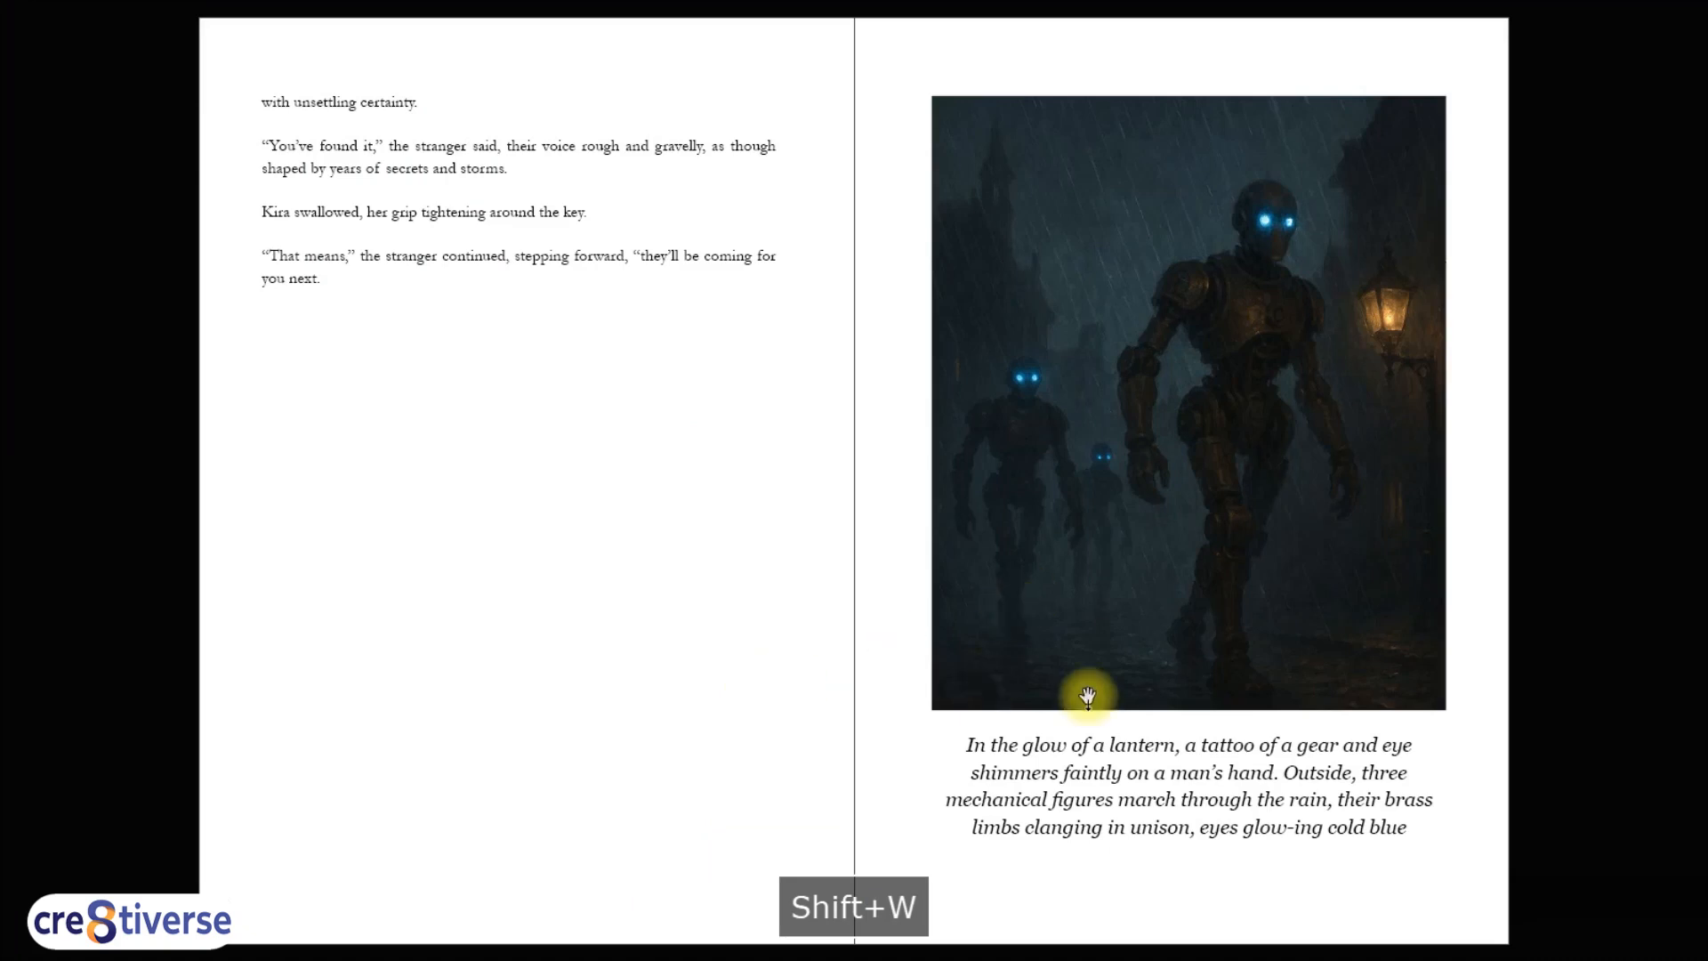
key("shift+w")
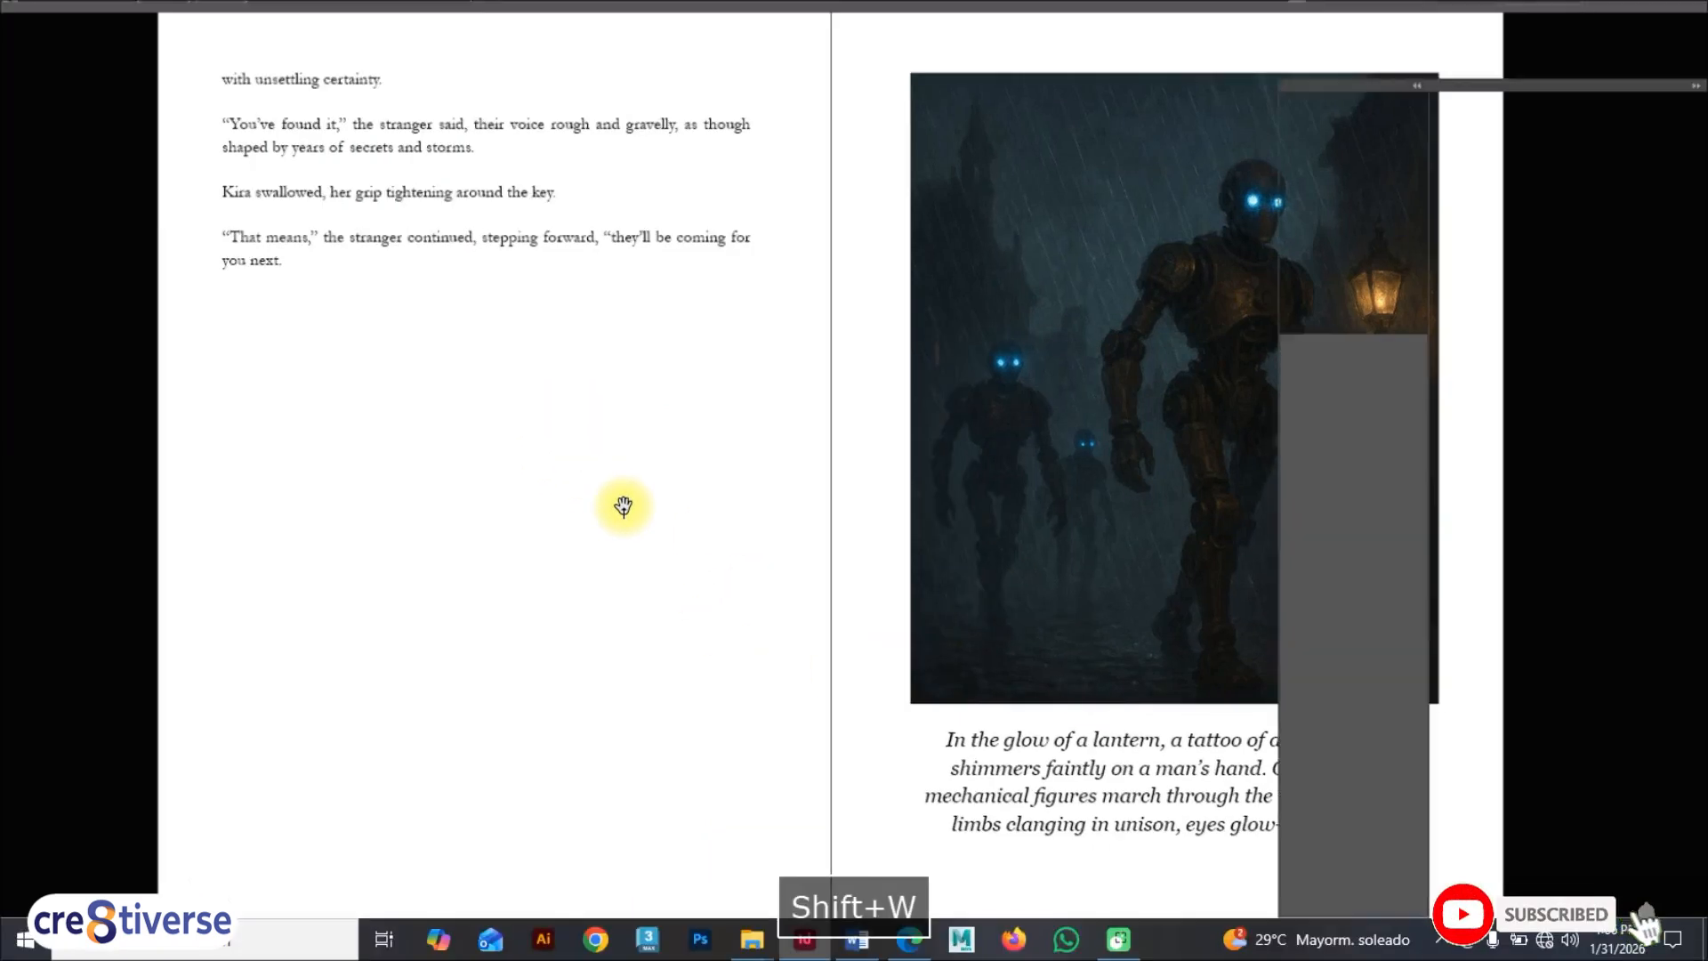
Step: Go to page 1 and review the book in presentation mode from the cover through the map and Prologue spread
scroll(1124, 478, "up", 5)
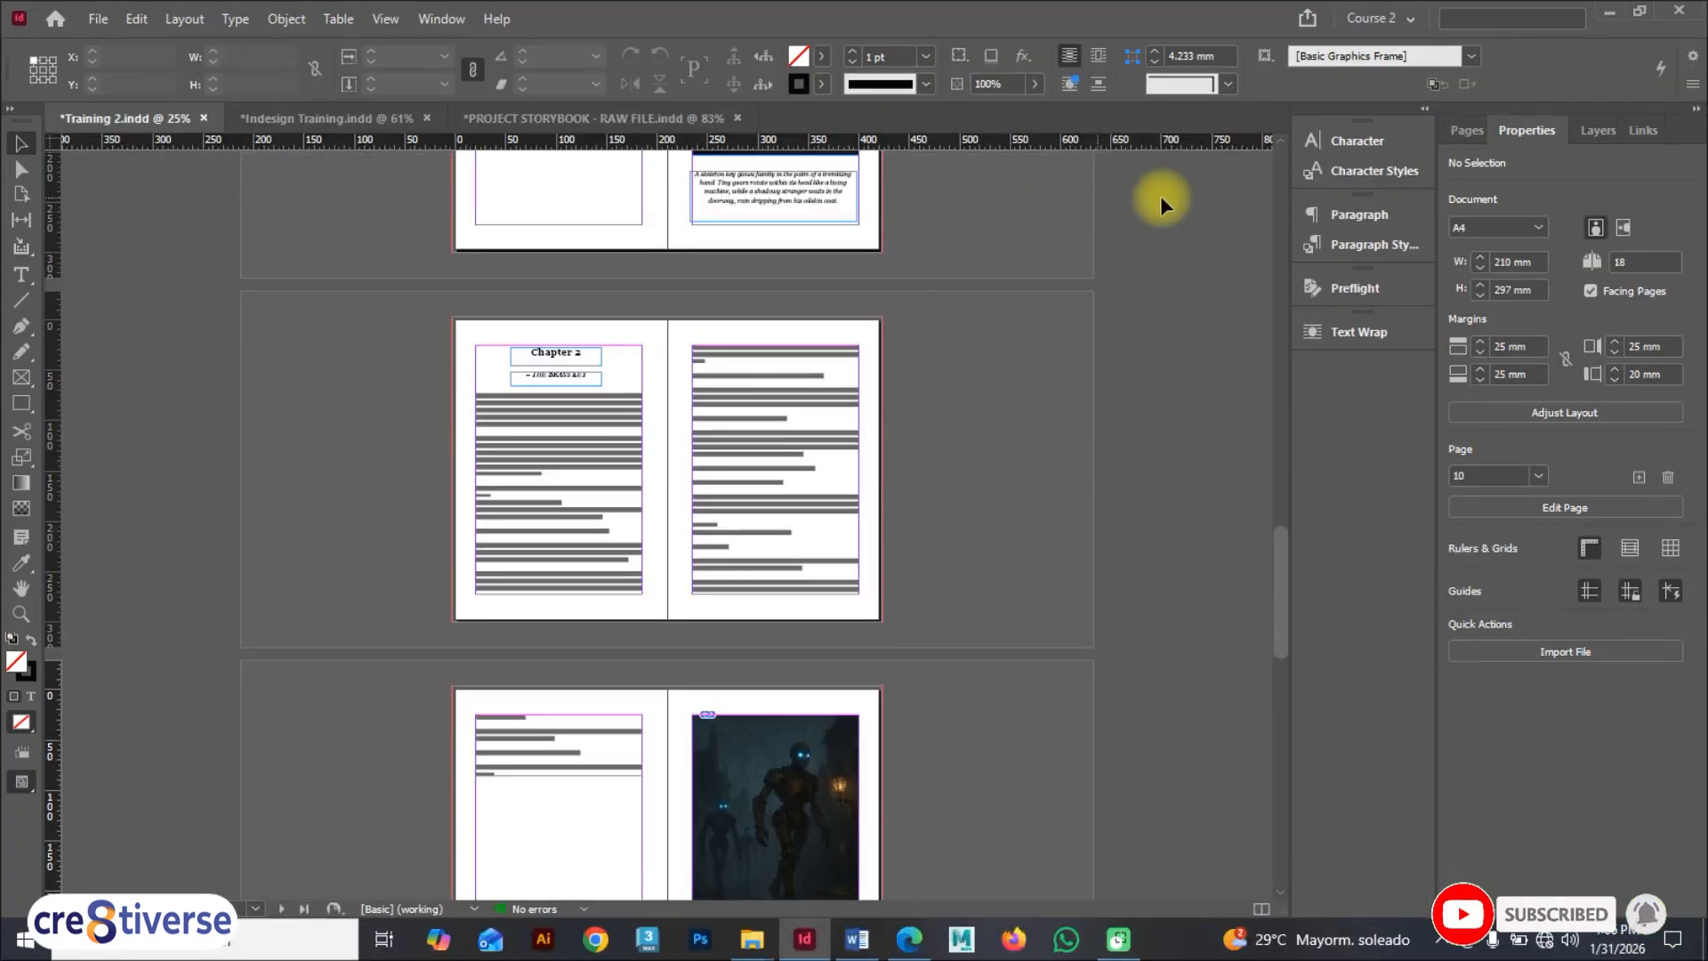
scroll(731, 421, "up", 12)
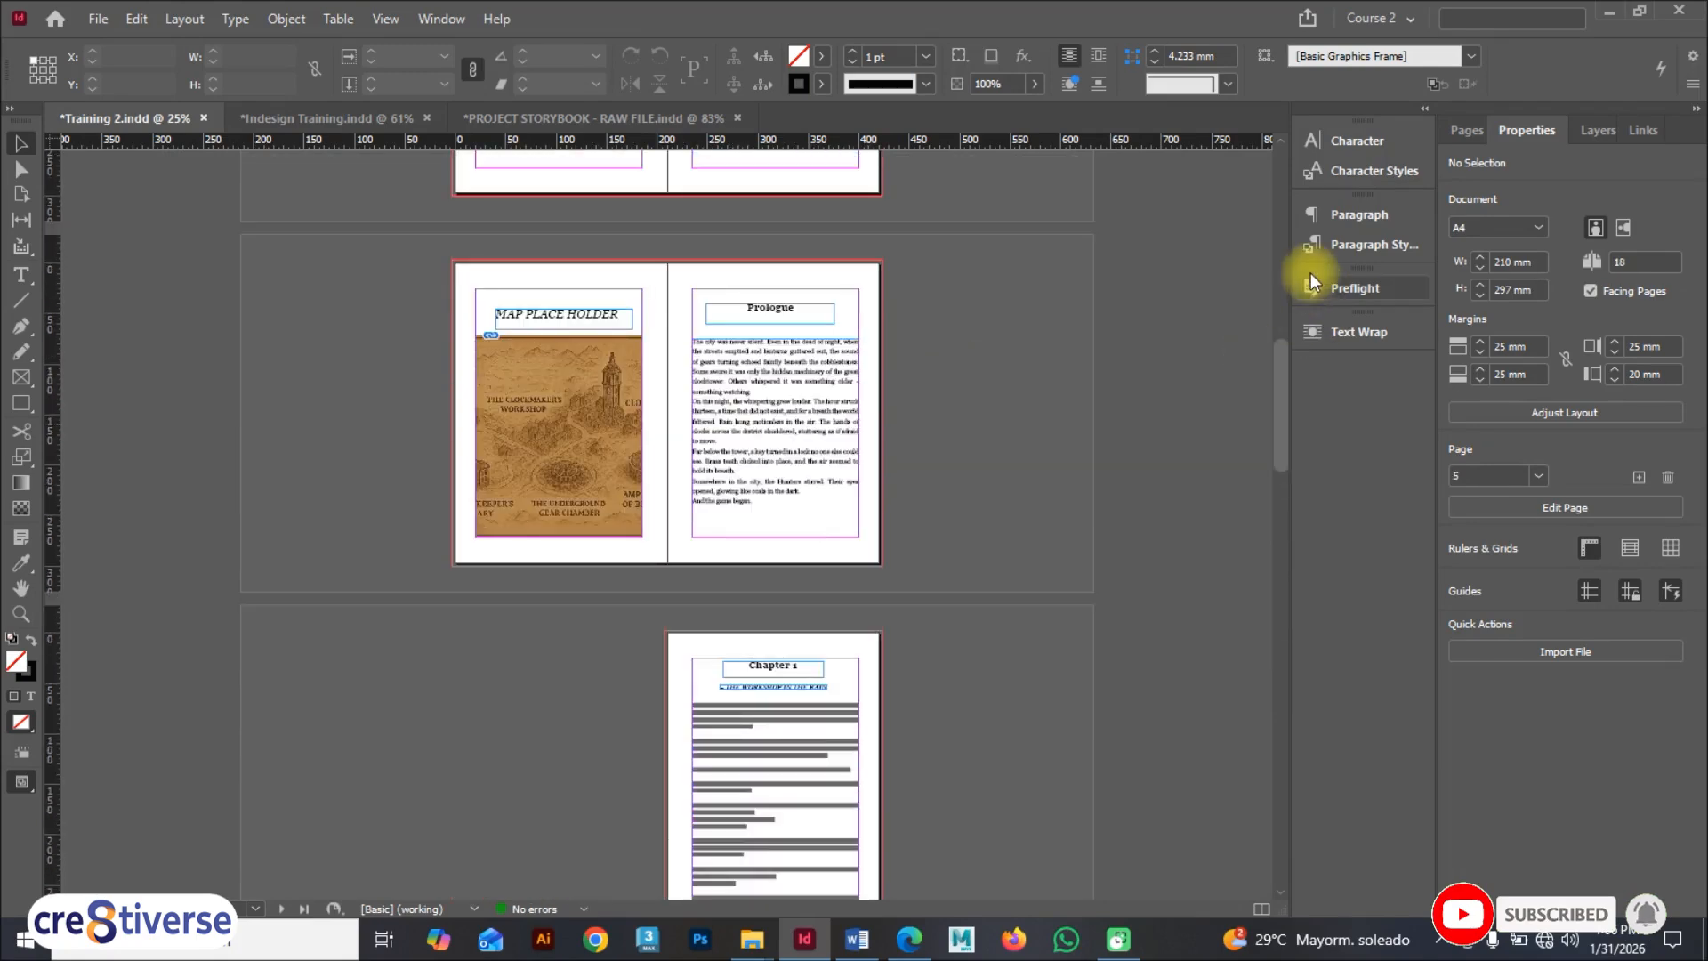
left_click(1455, 133)
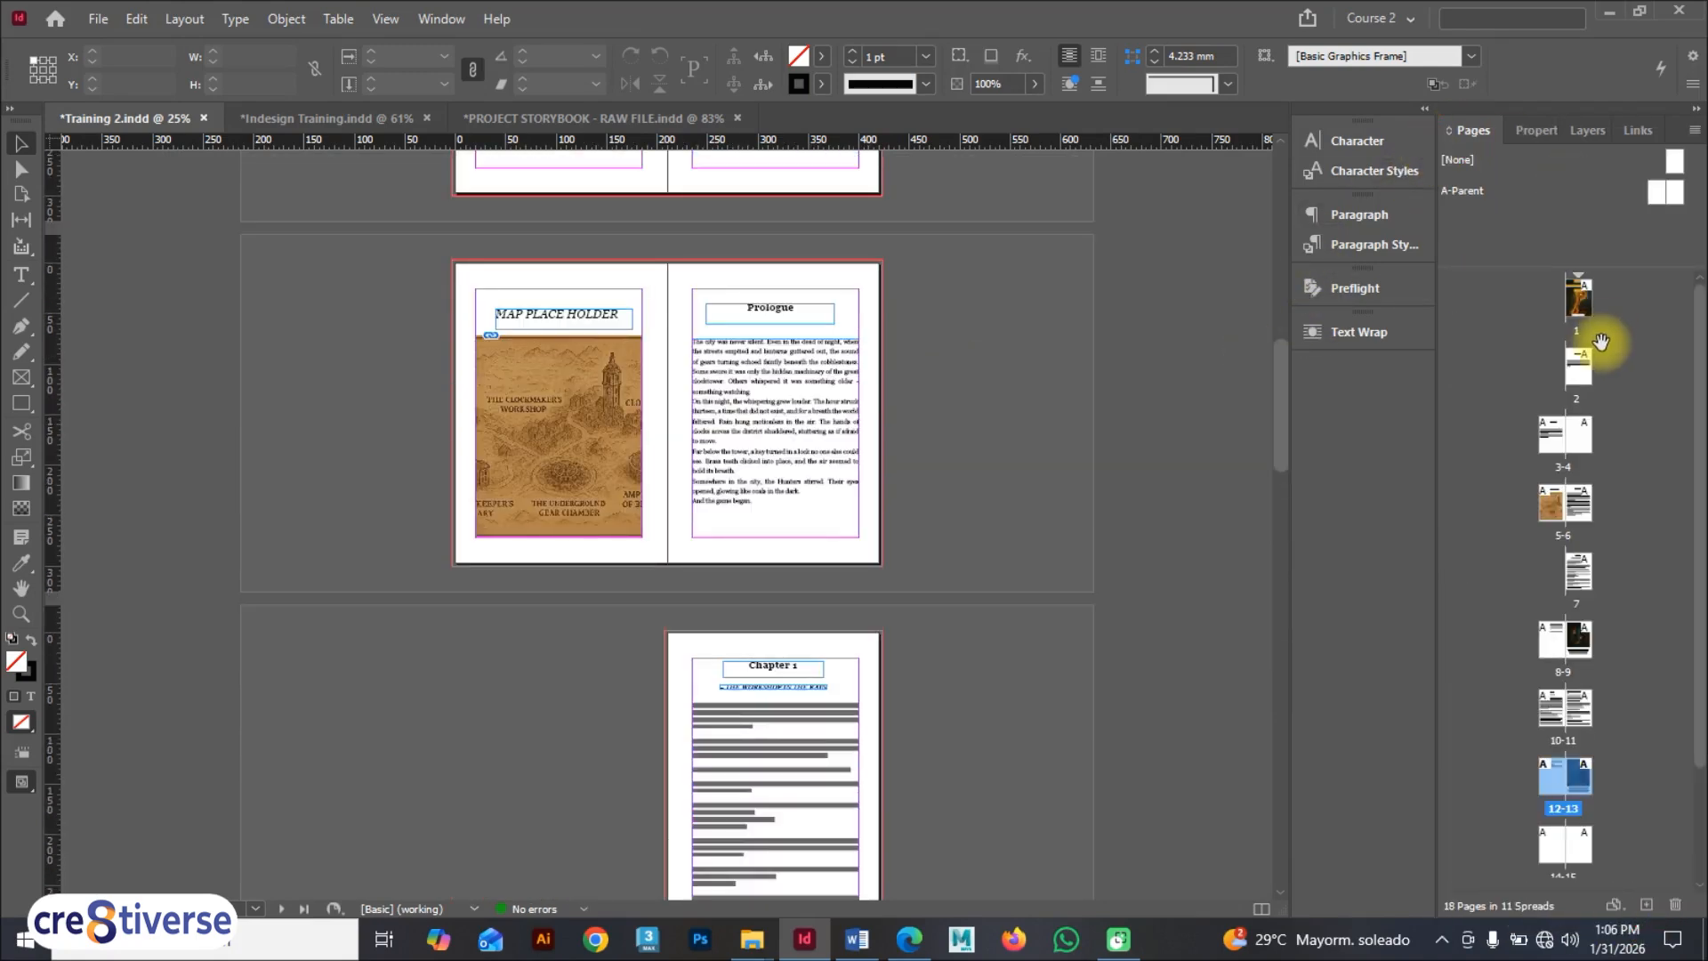
double_click(1582, 302)
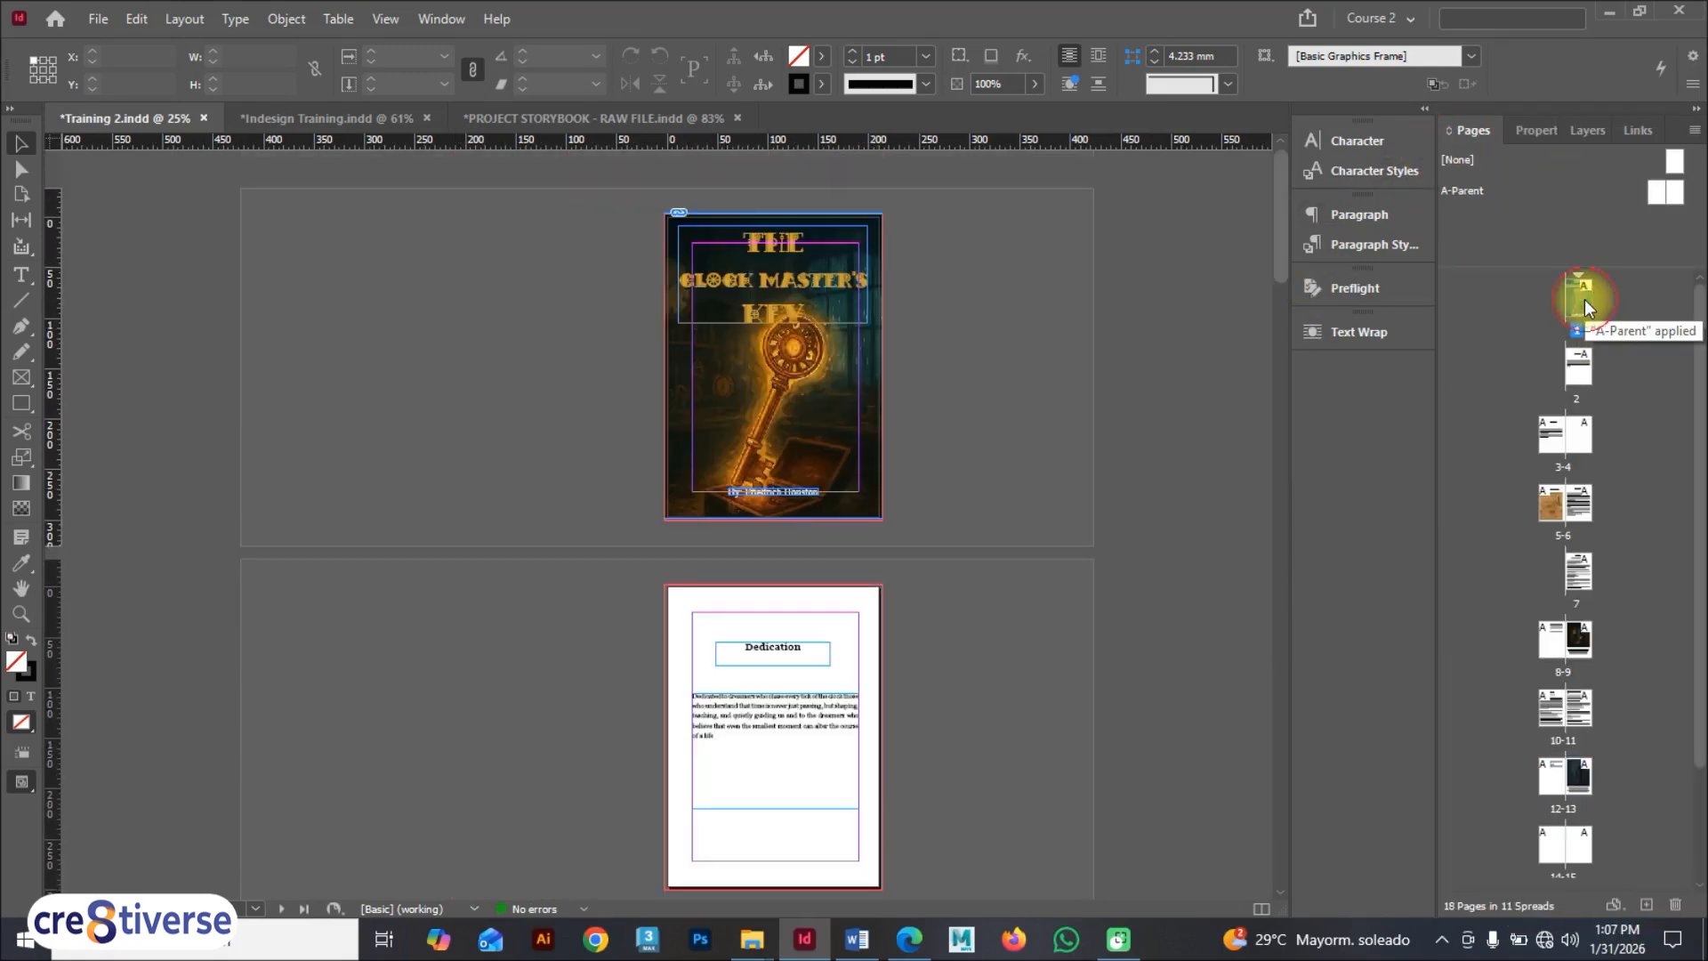
left_click(740, 447)
key("shift+w")
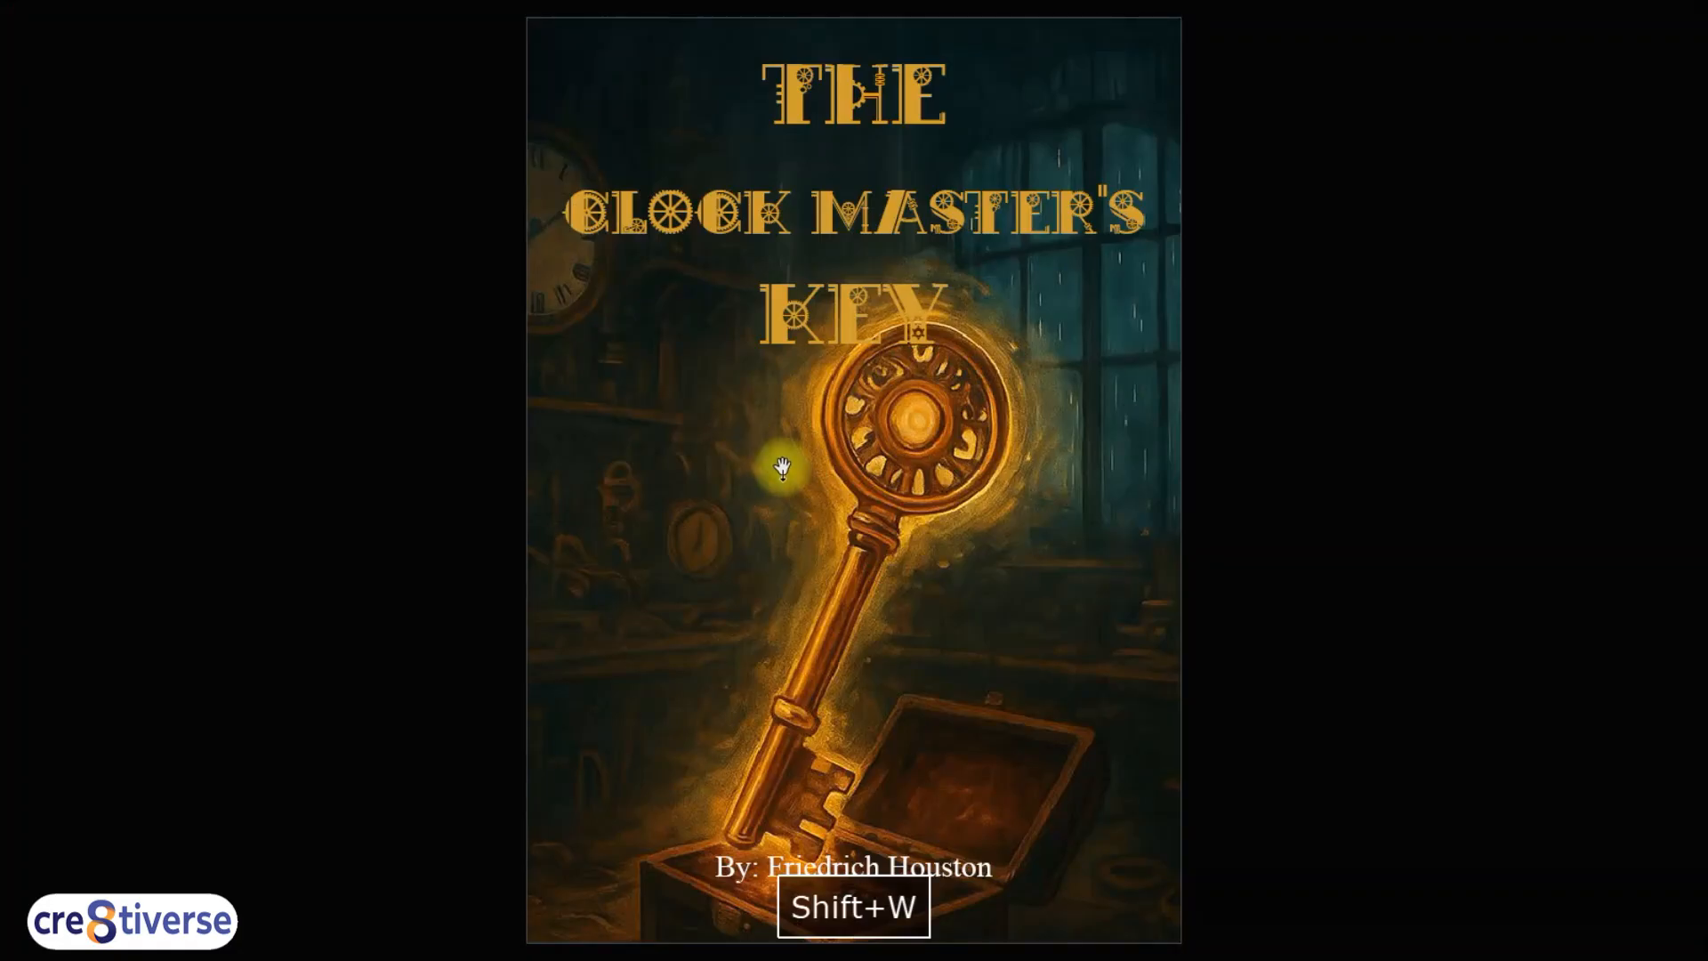
key("Page_Down")
key("Page_Down")
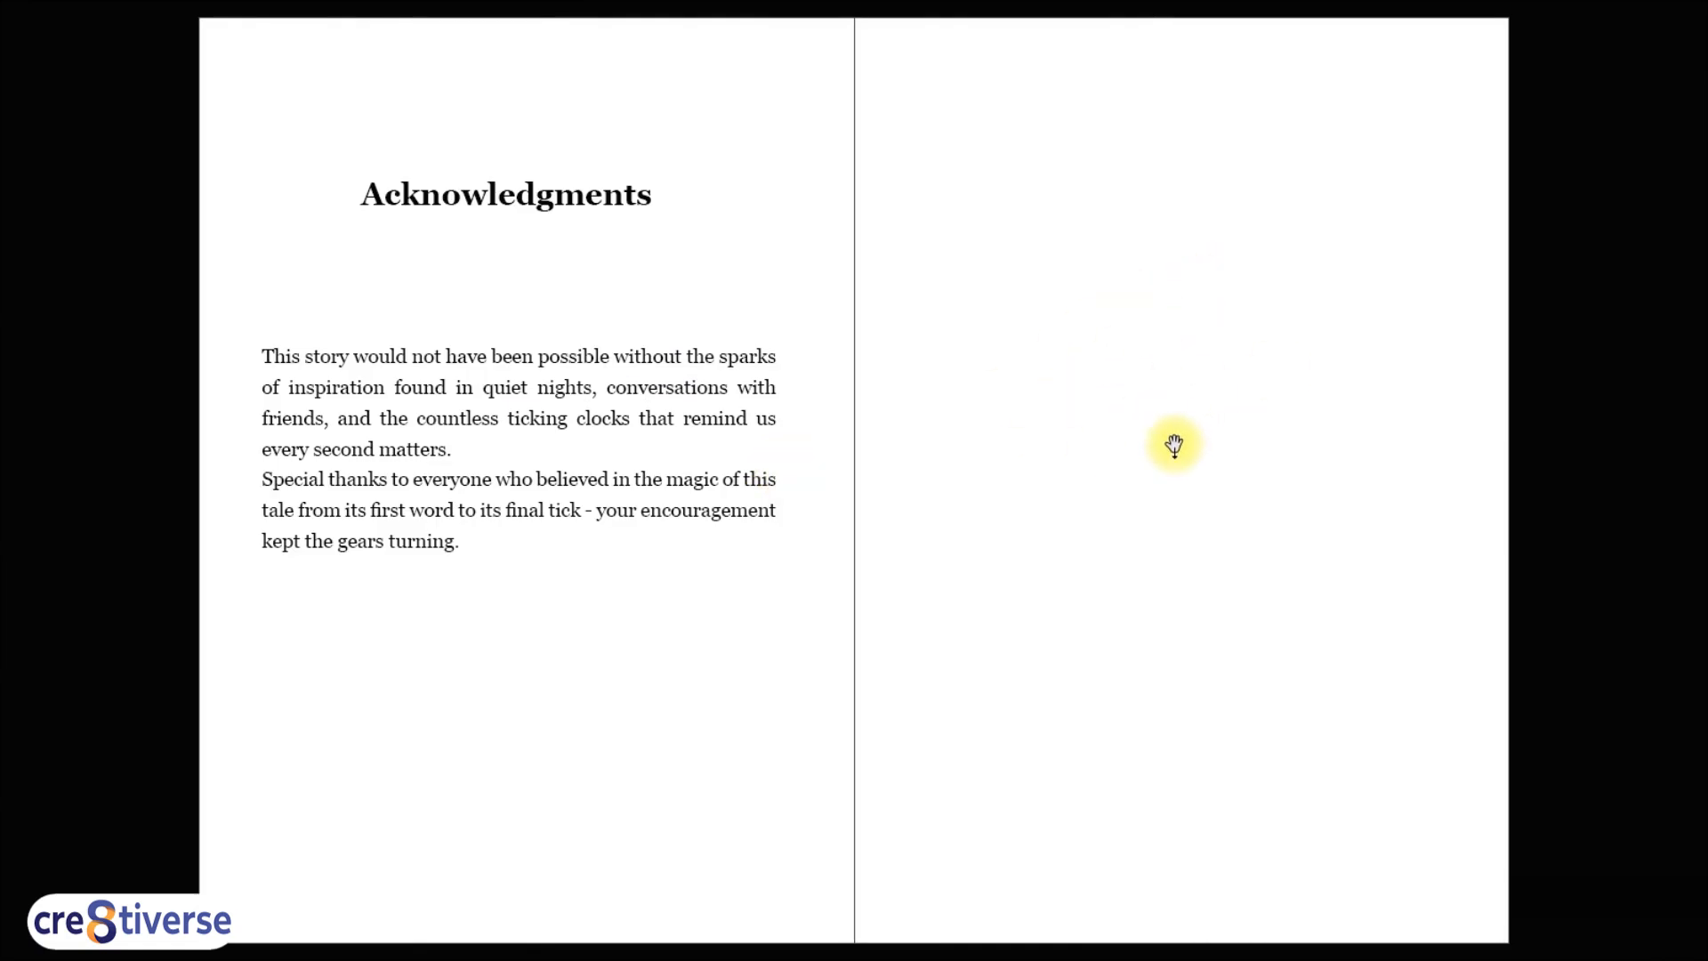
key("Page_Down")
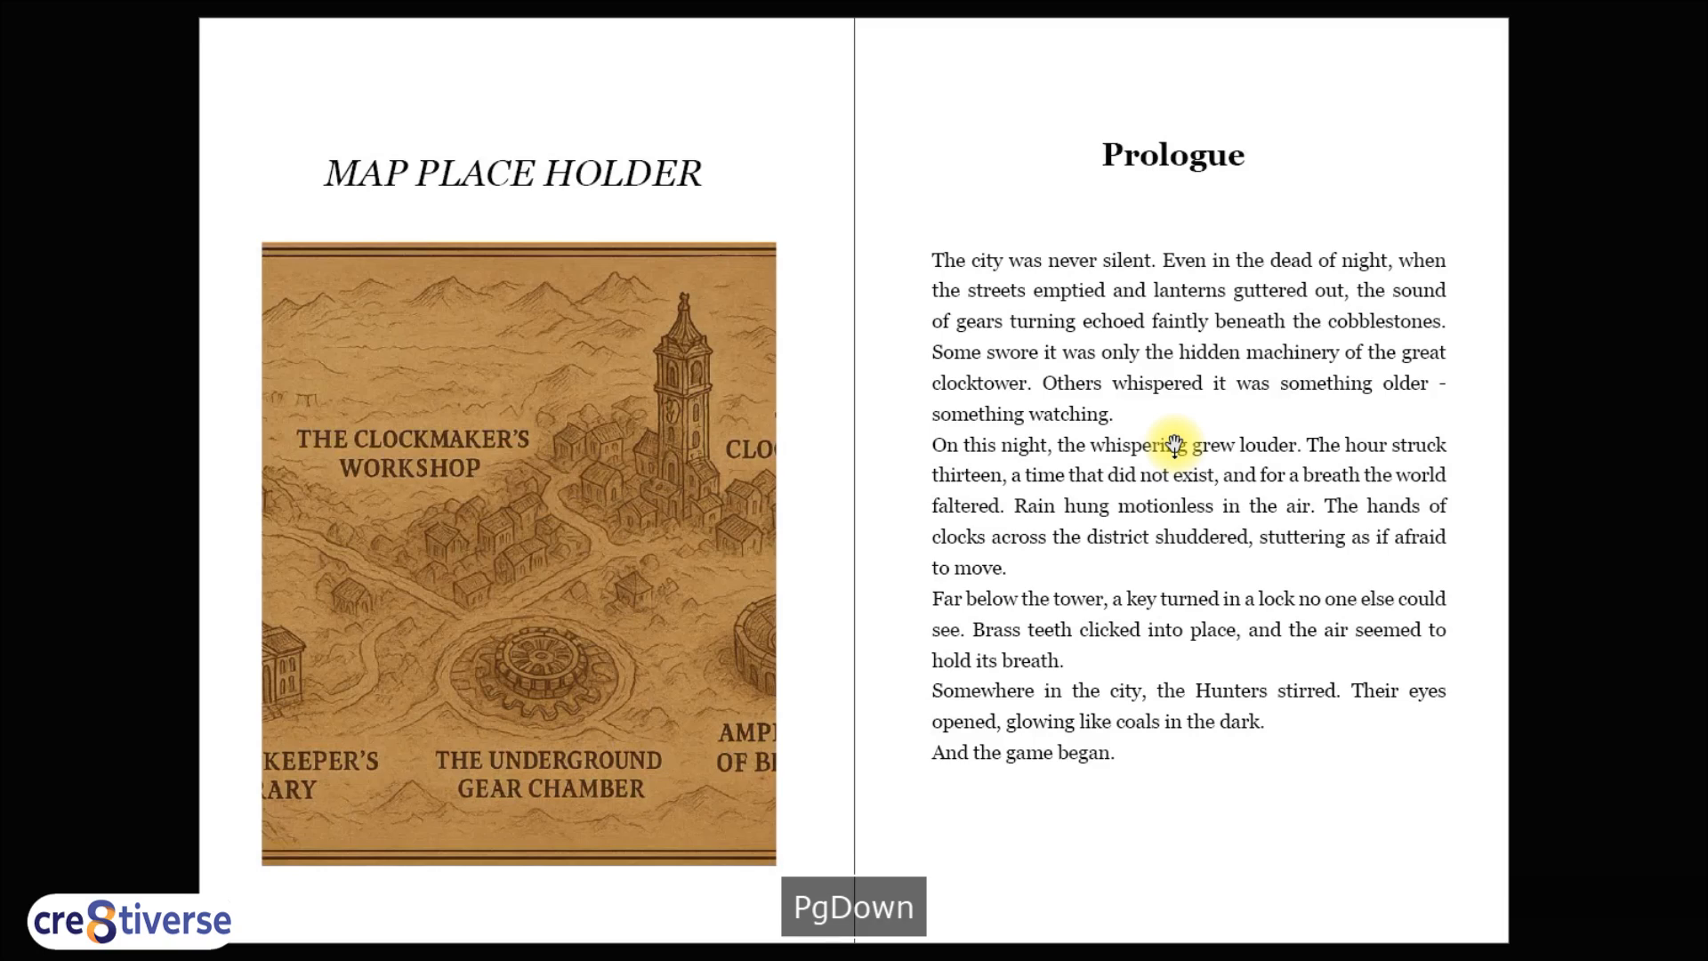
Step: Review the full-screen preview from the Prologue through the Chapter 2 illustration to the blank spread after it
key("Page_Down")
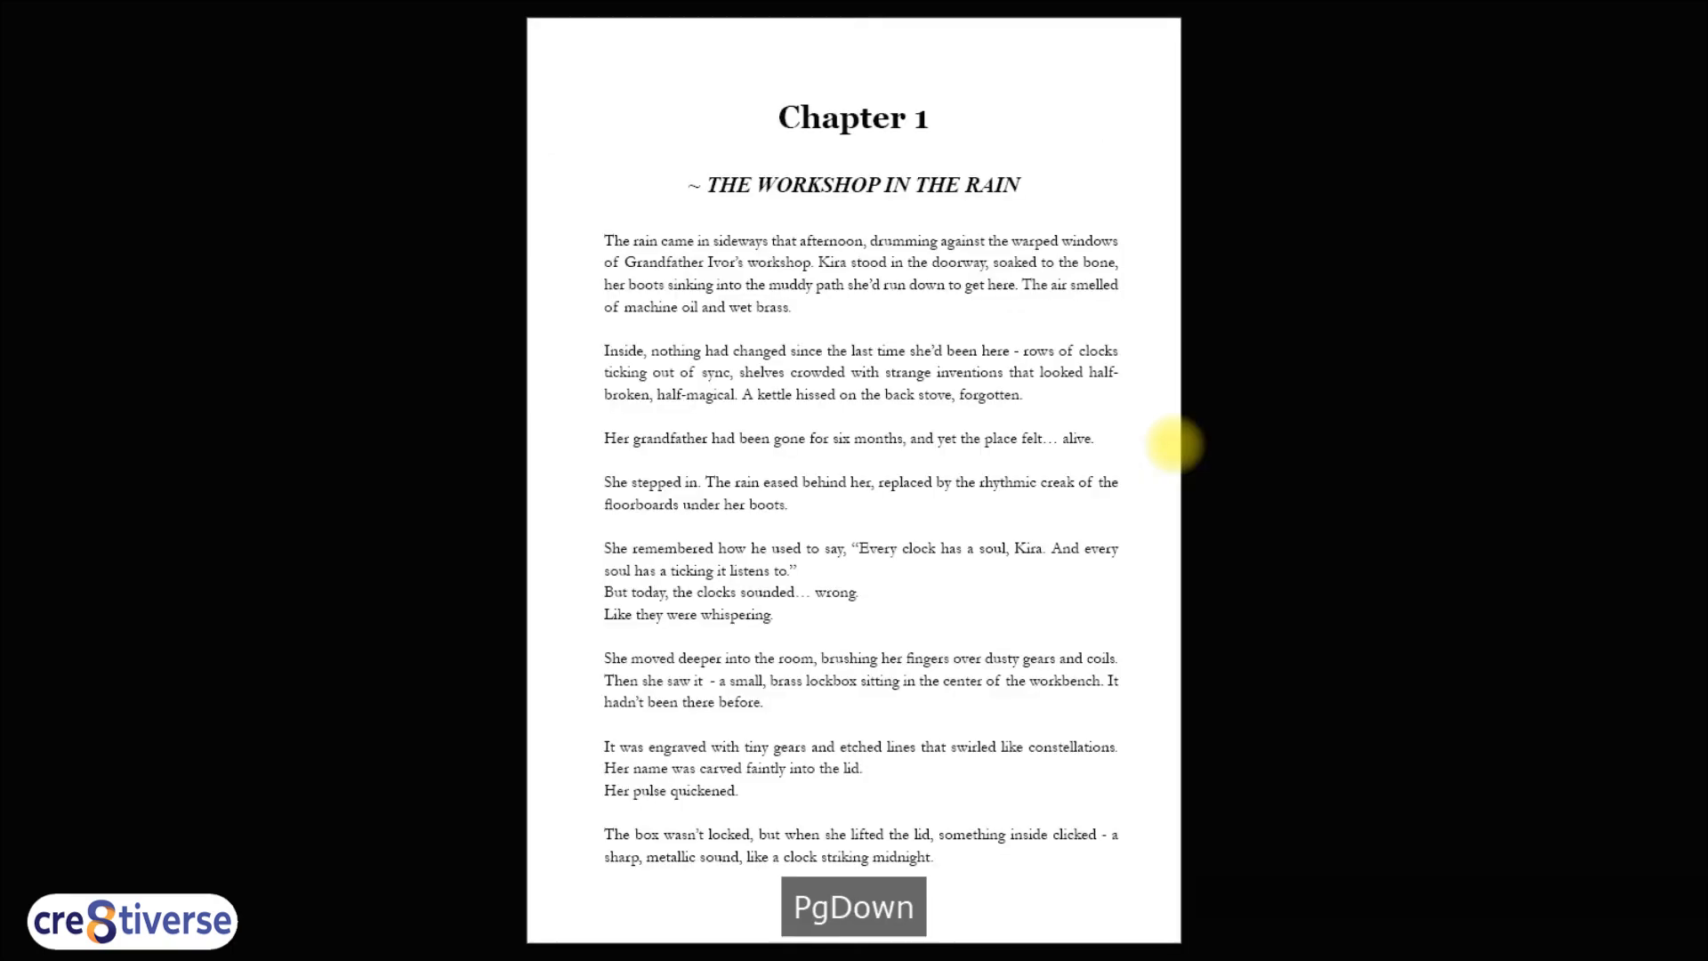
key("Page_Down")
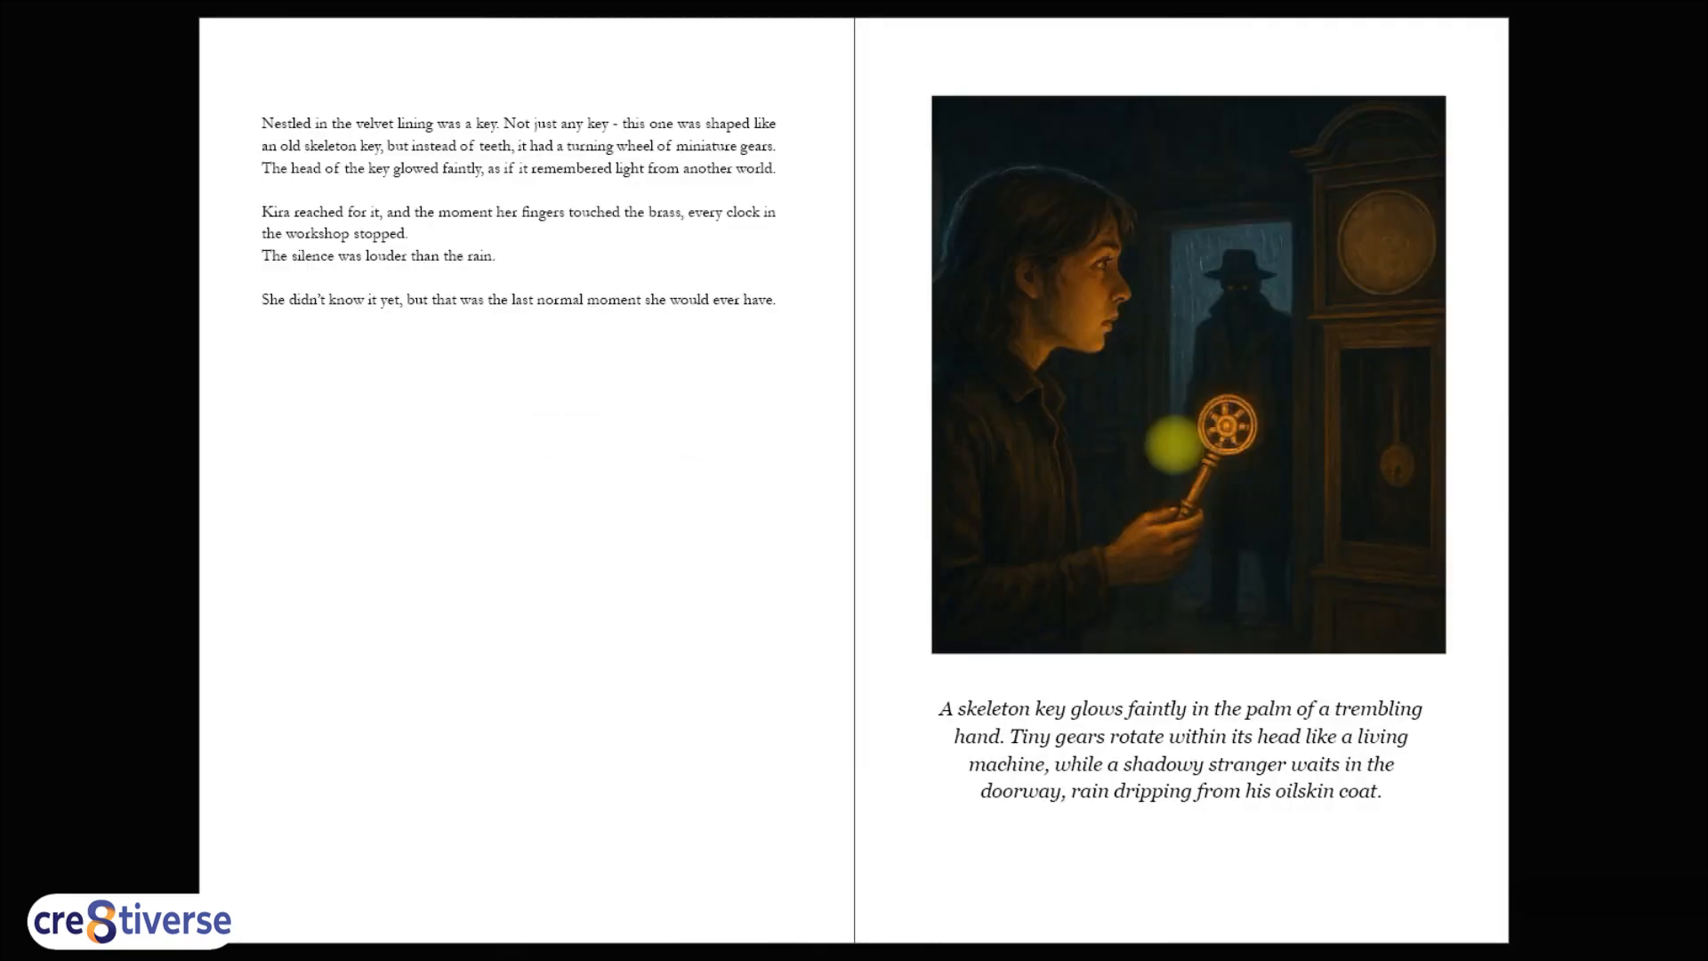
key("Page_Down")
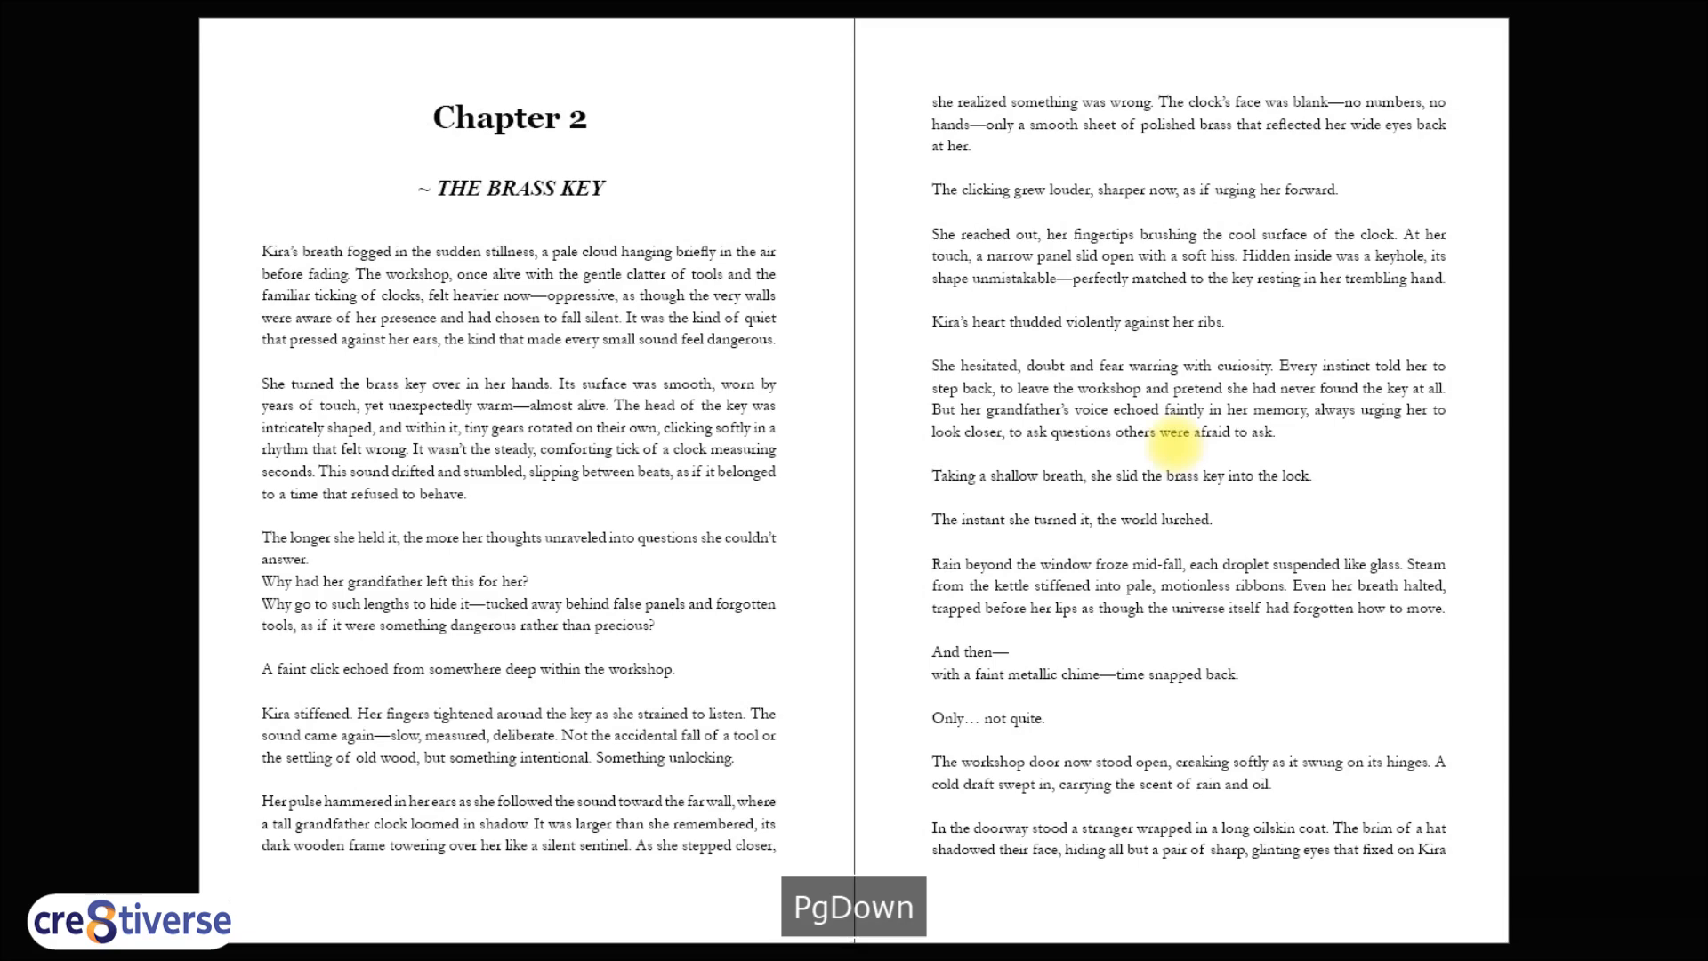
key("Page_Down")
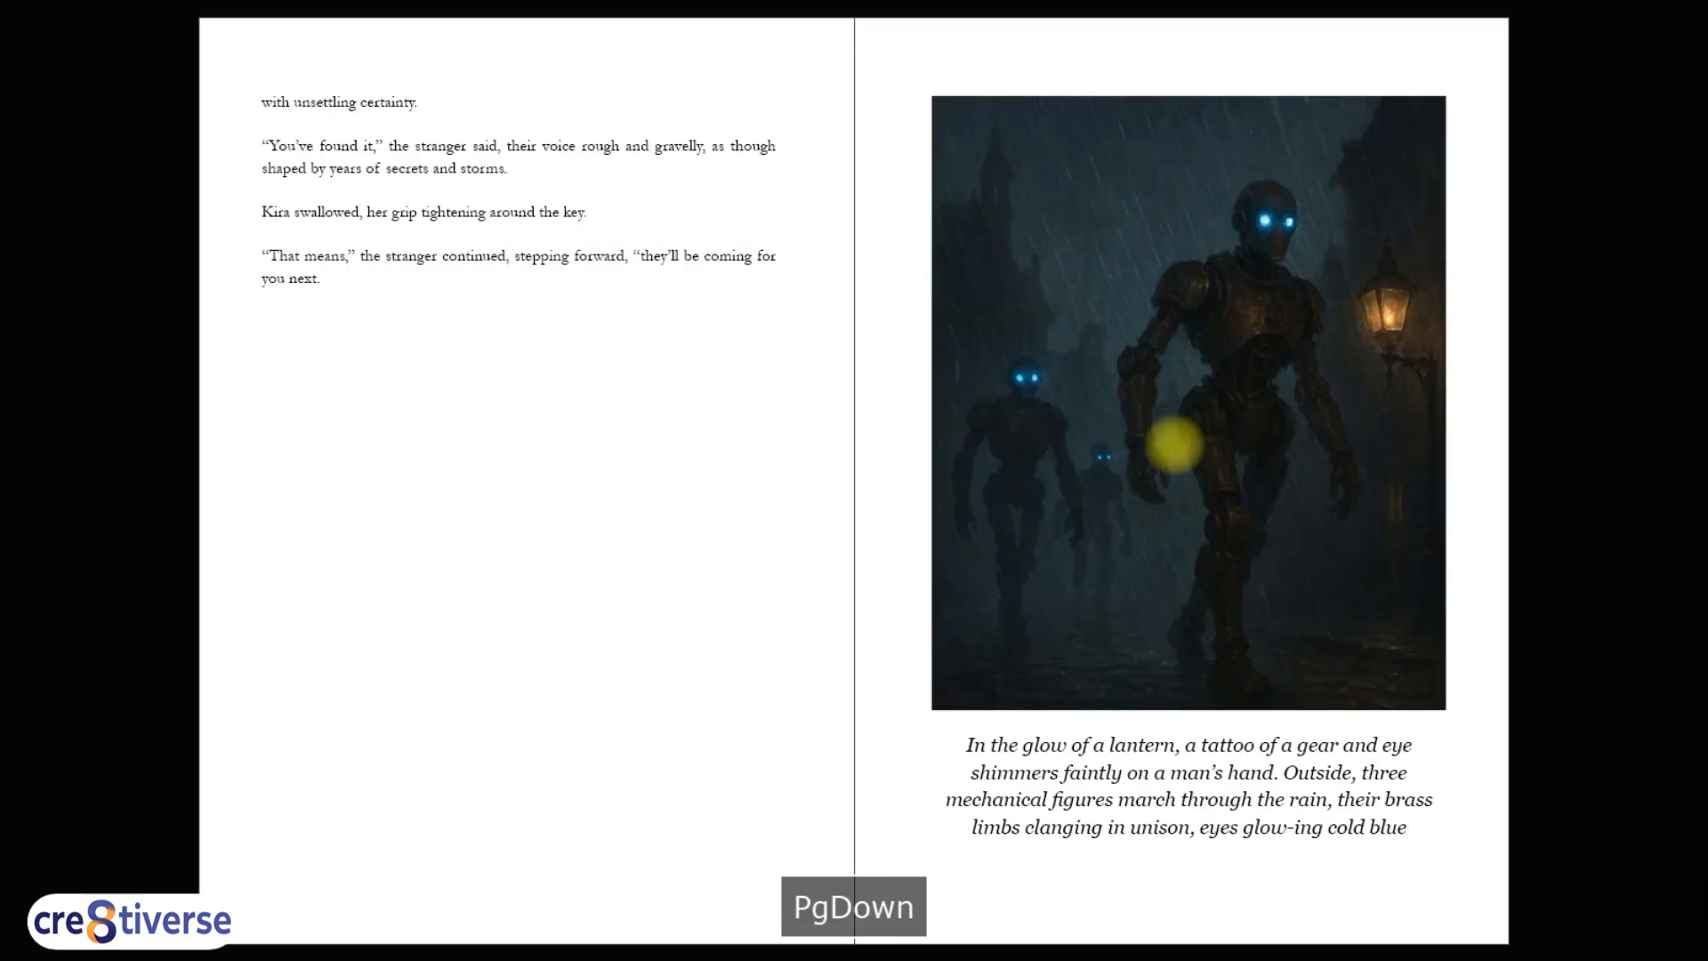
key("Page_Down")
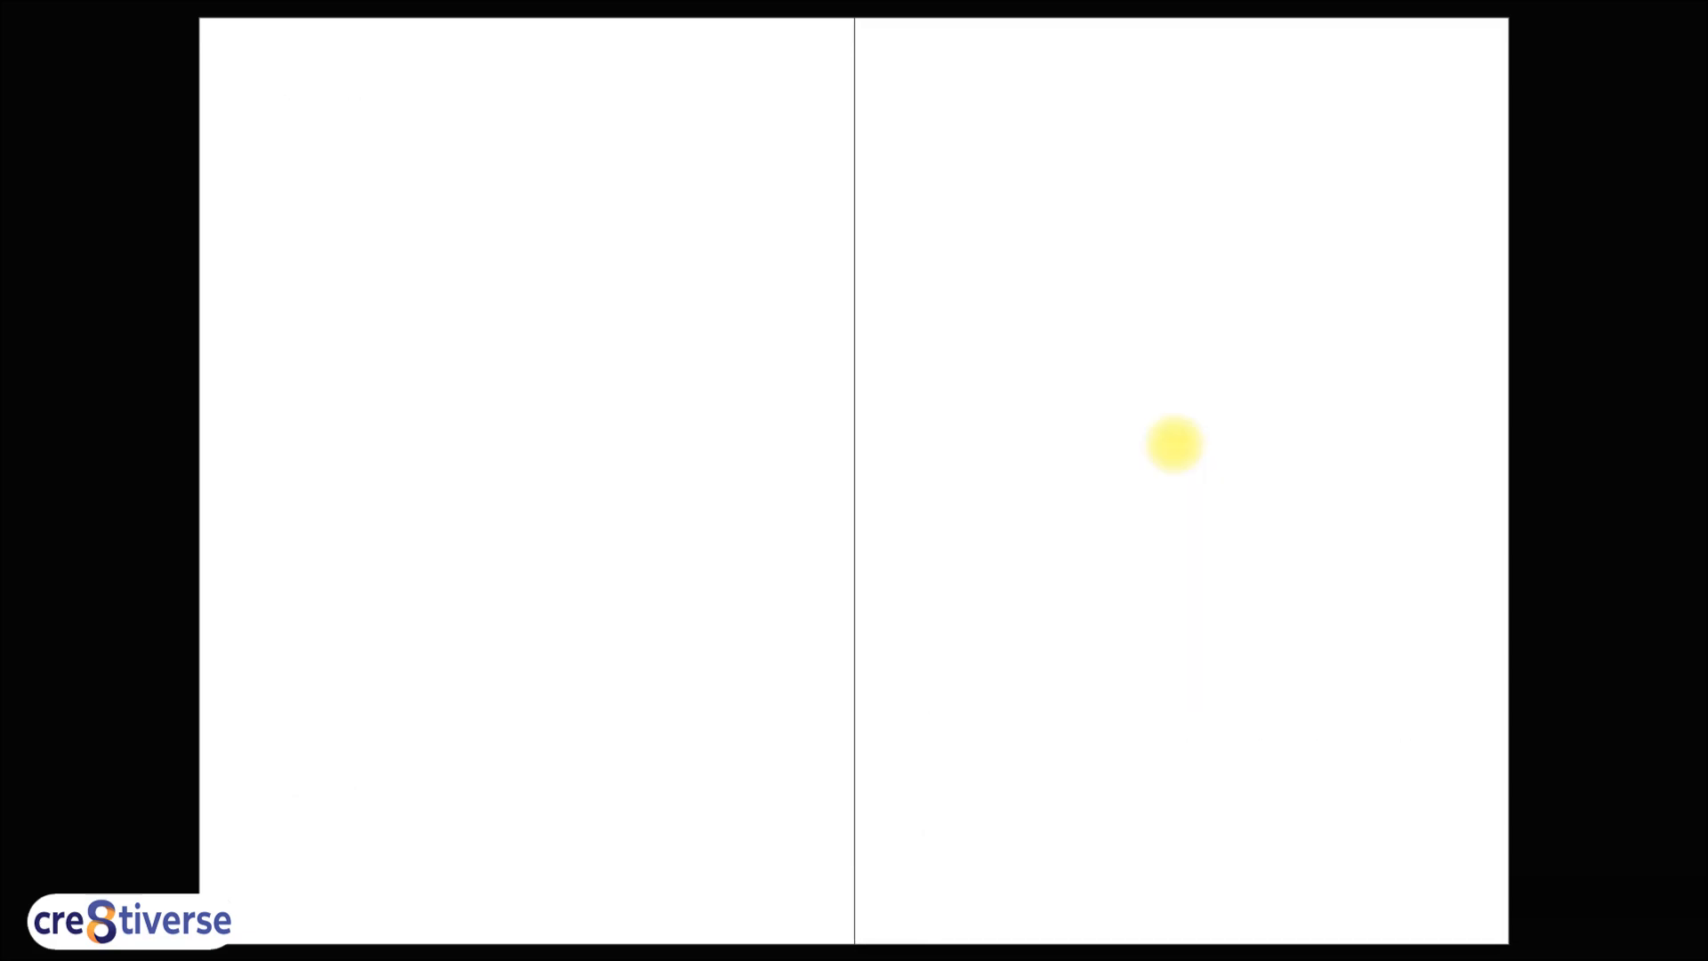
key("shift+w")
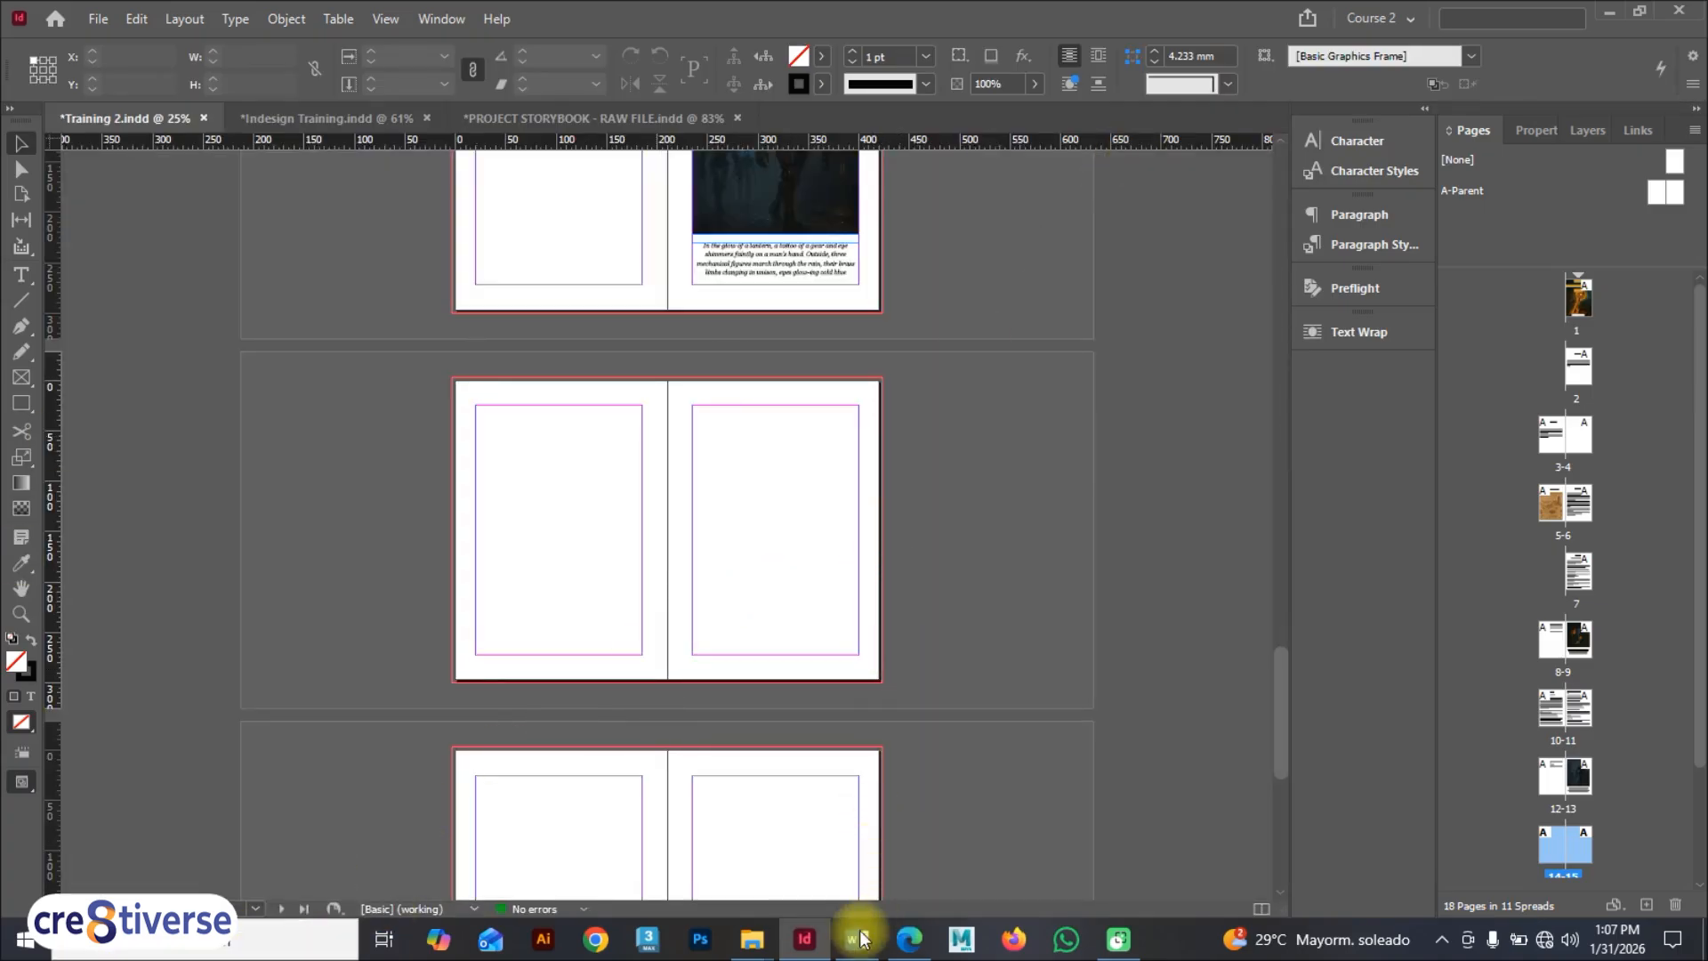
Step: Switch to Indesign Training.pdf in Edge and review the reference pages from Chapter 3 through the Epilogue
left_click(910, 940)
scroll(879, 589, "down", 10)
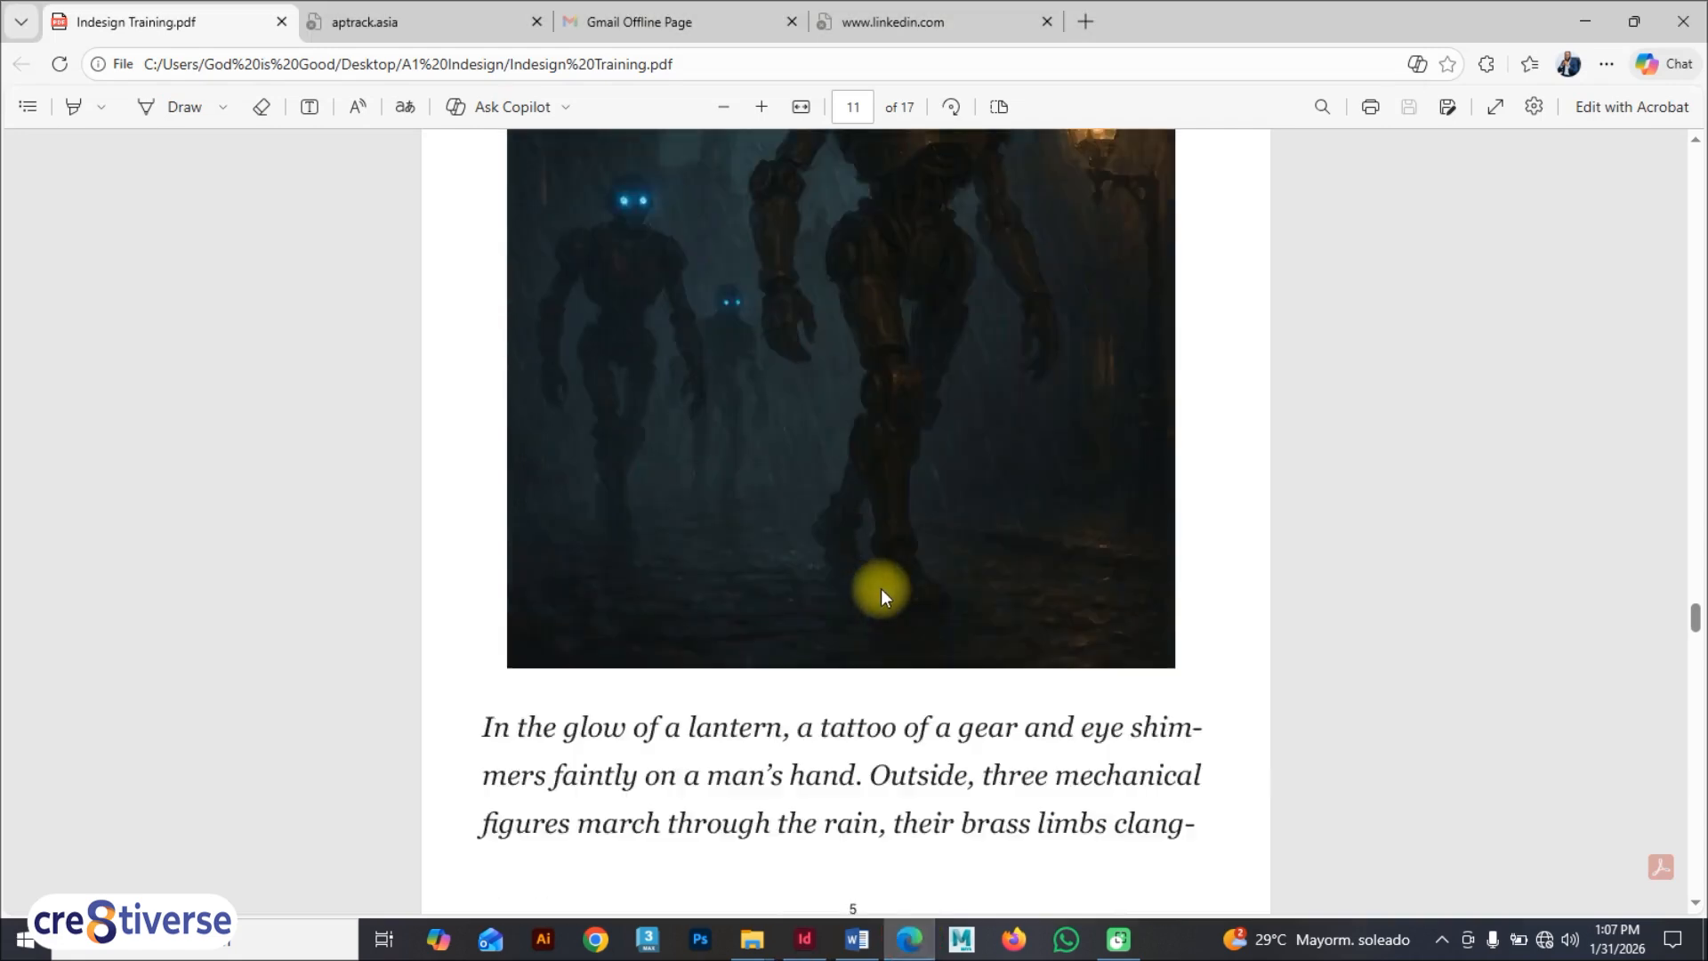
scroll(872, 463, "up", 1)
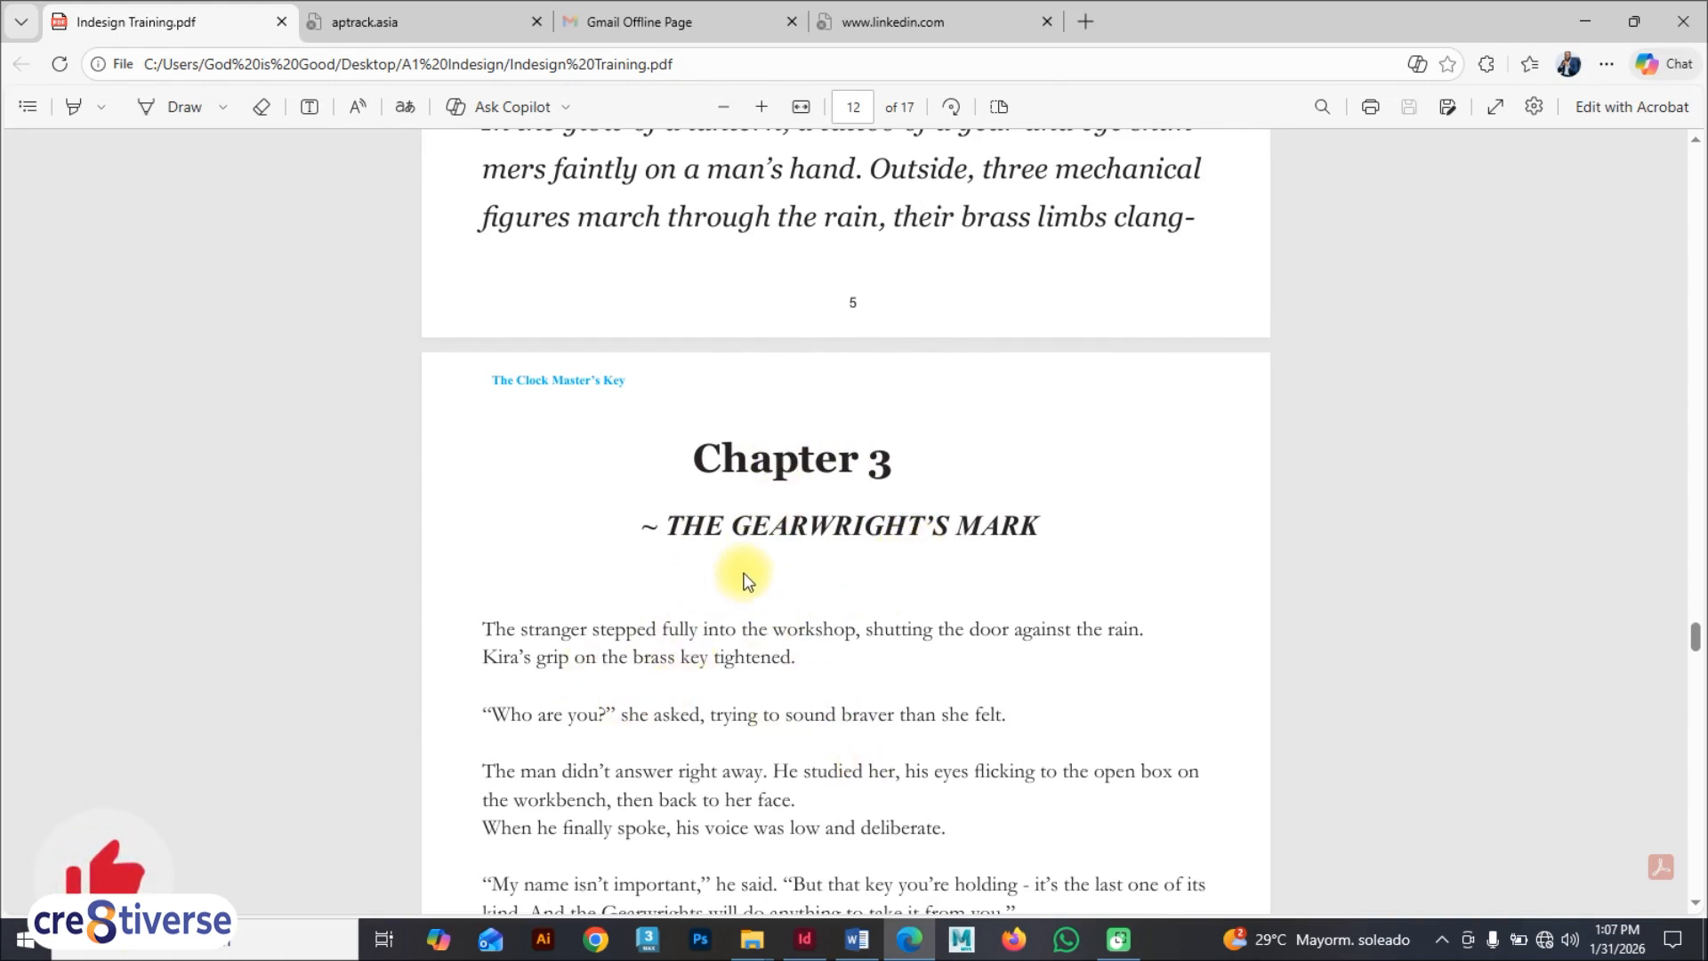
scroll(888, 472, "down", 20)
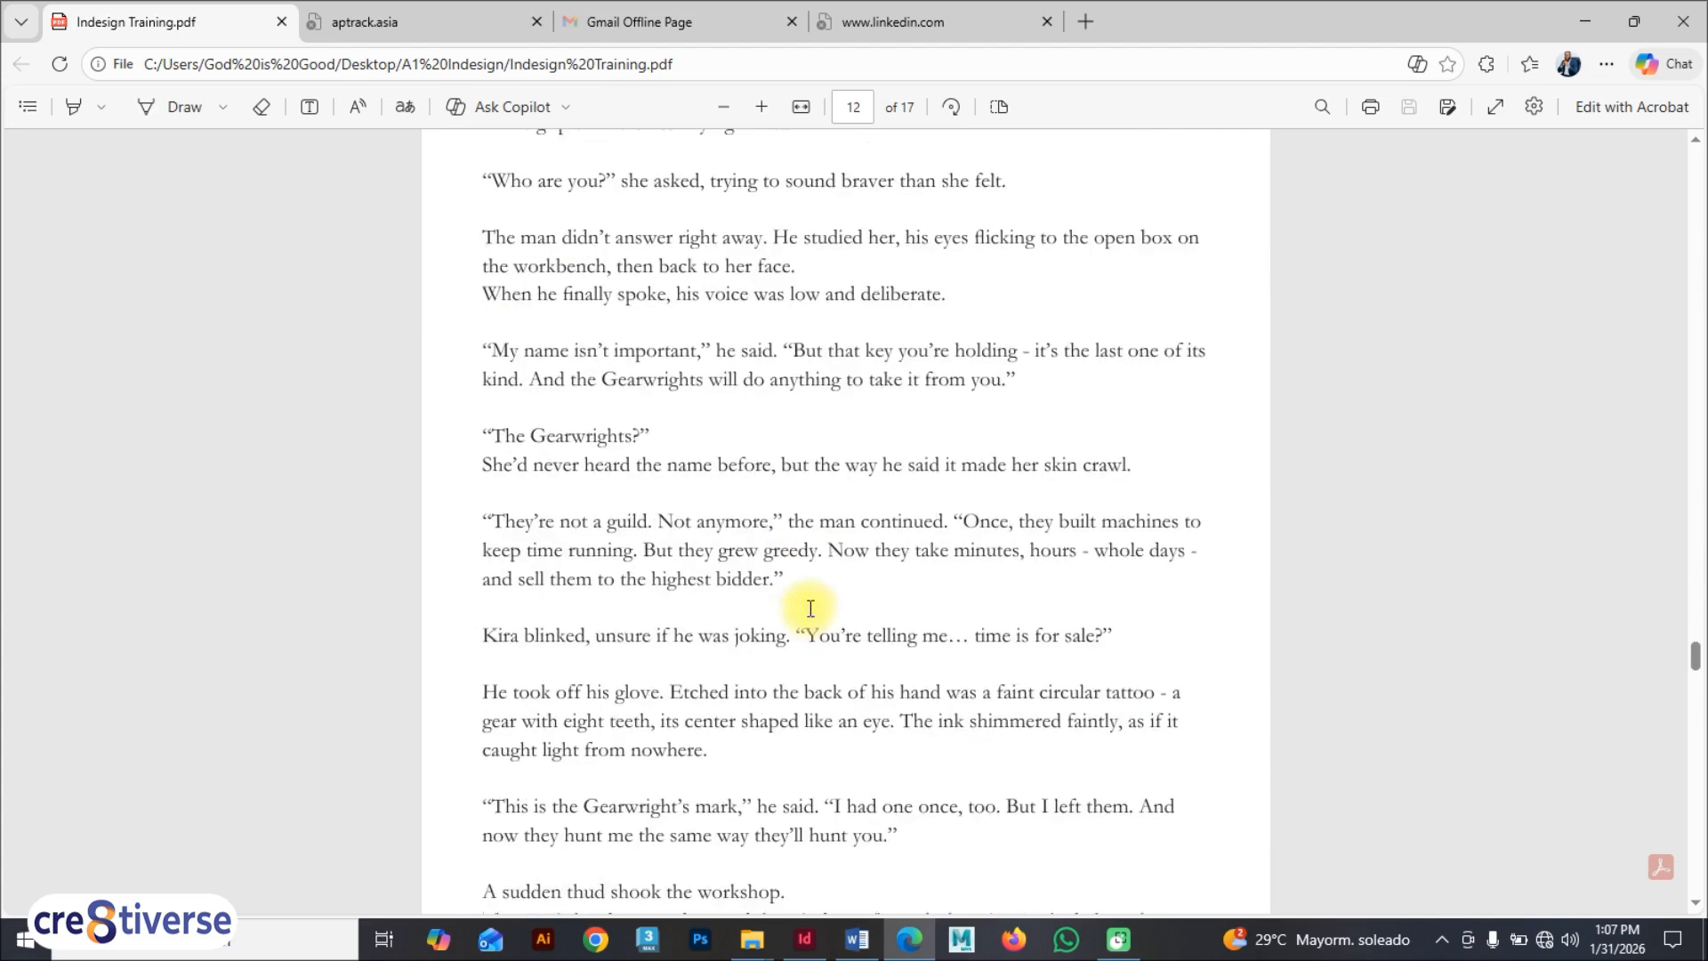
scroll(828, 406, "up", 5)
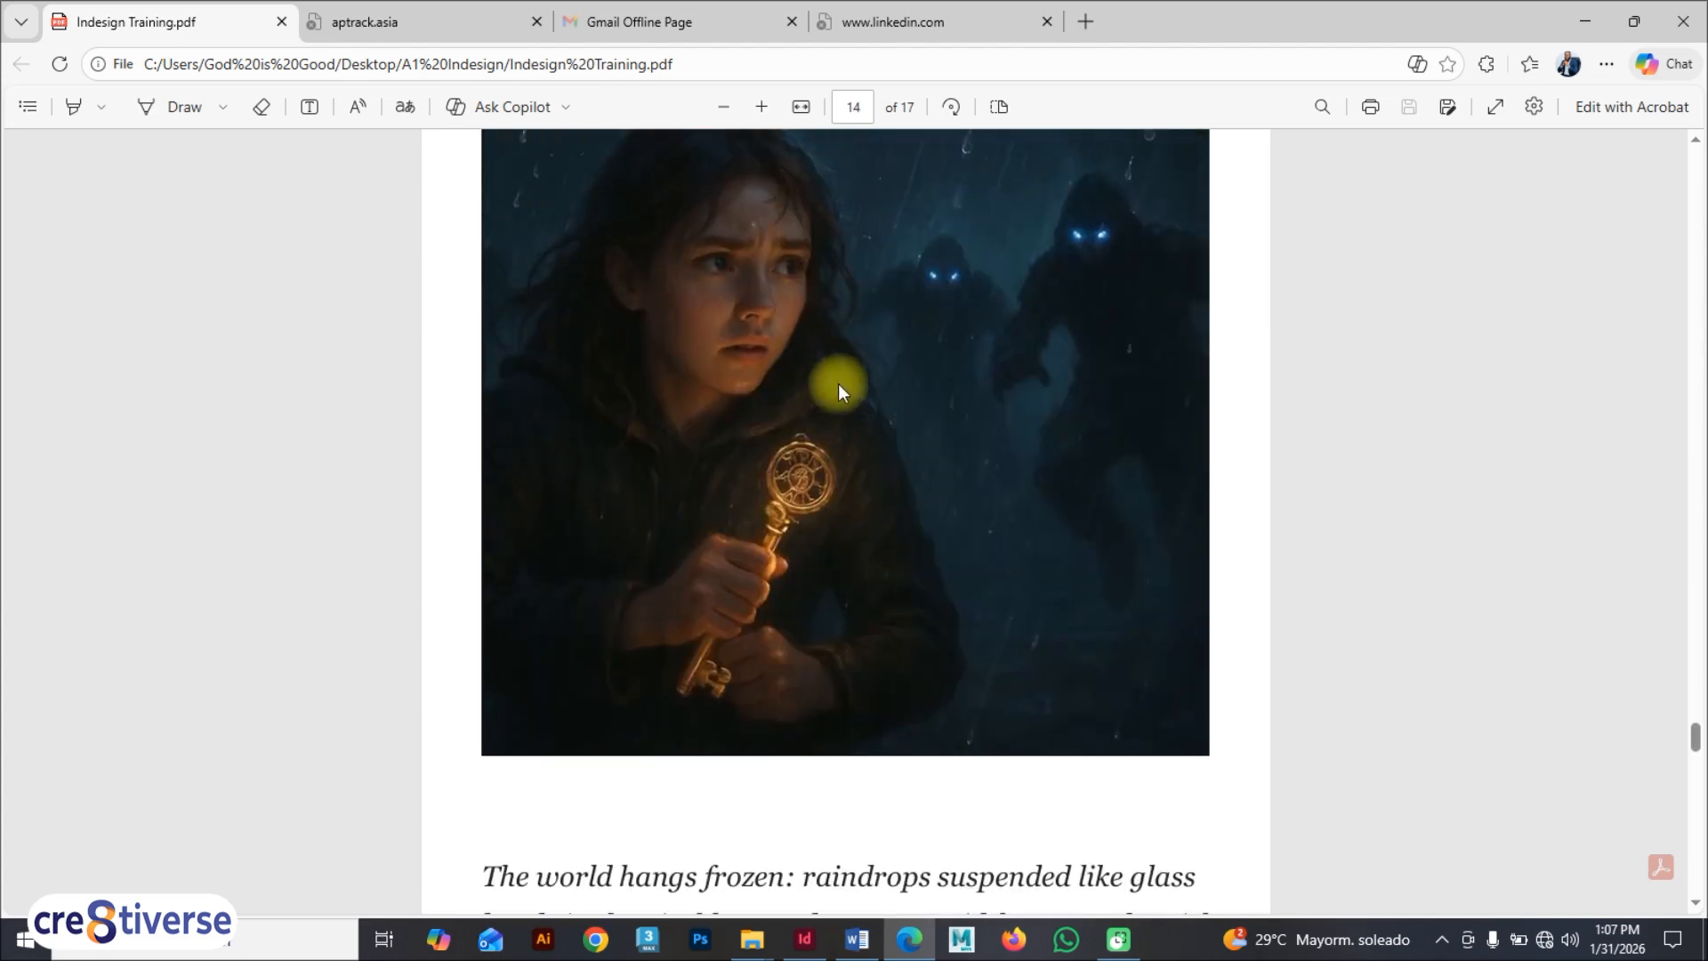
scroll(752, 703, "down", 20)
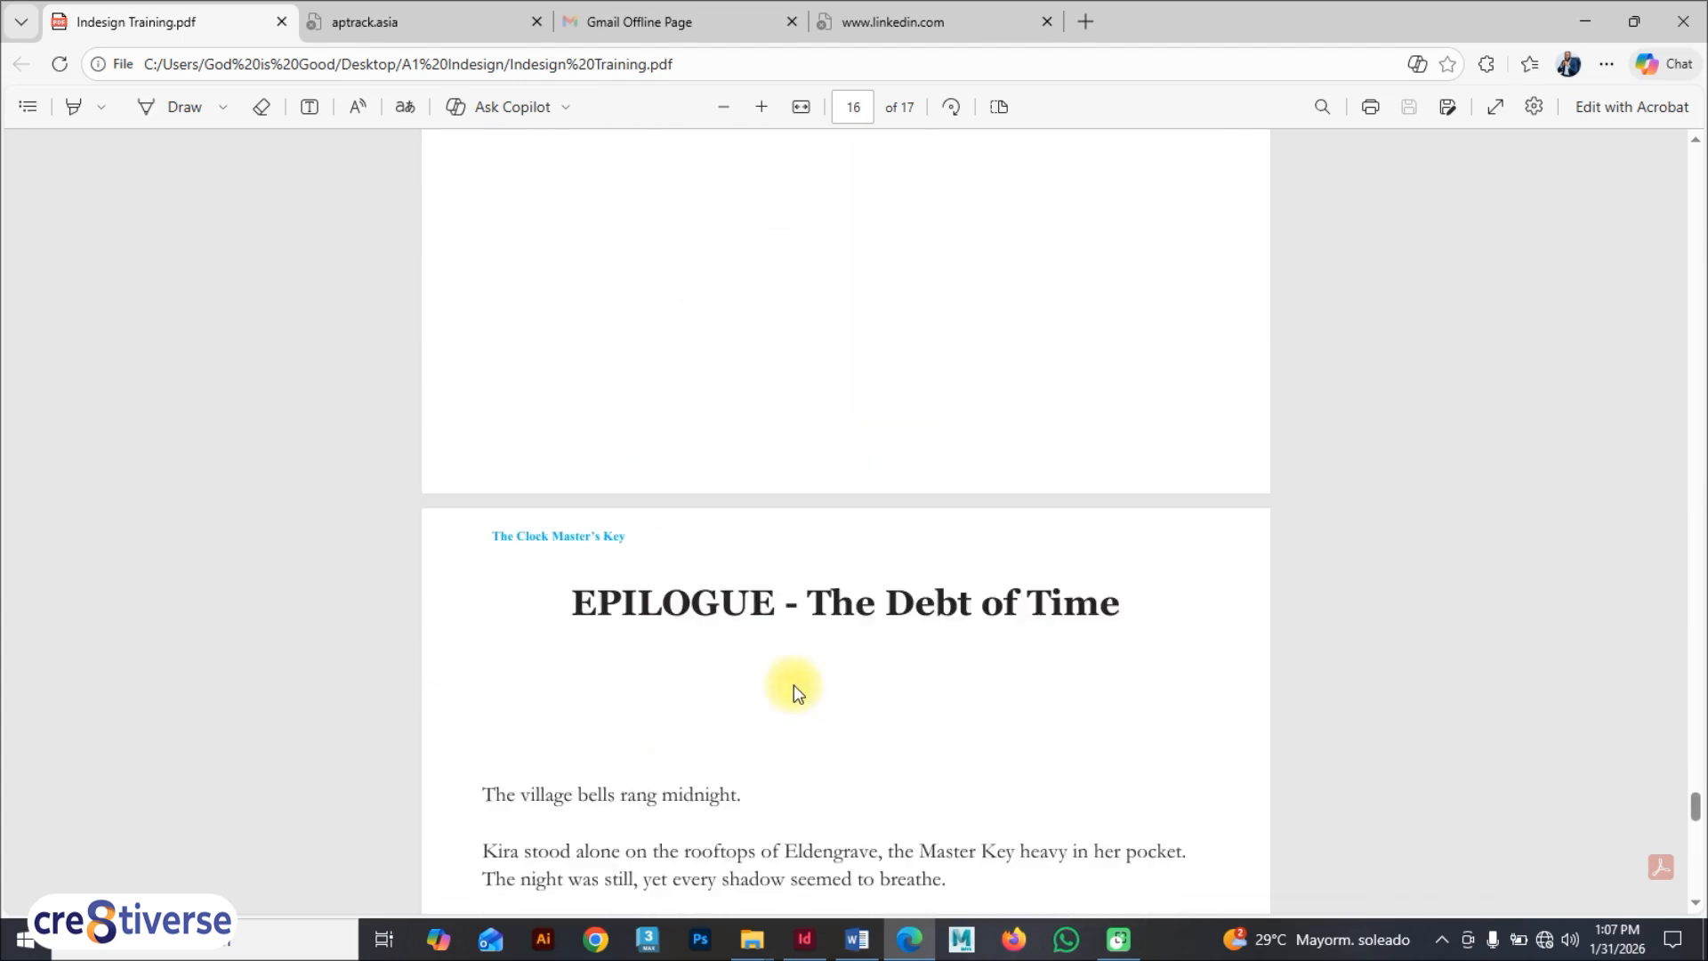
scroll(794, 685, "down", 3)
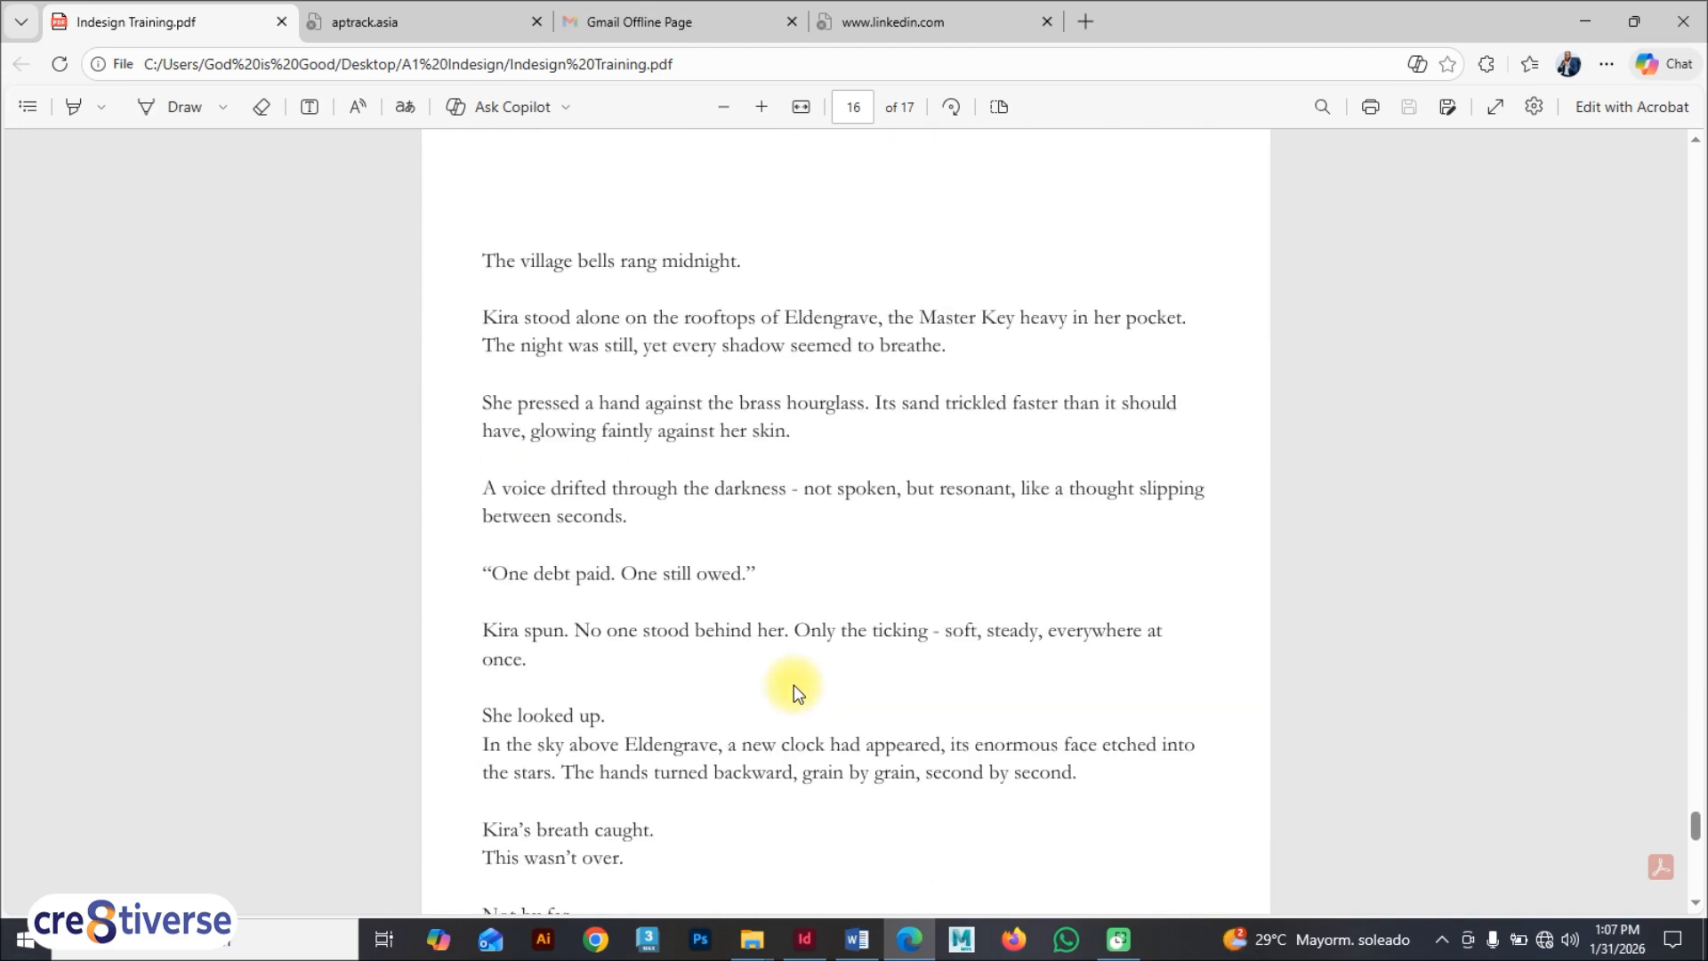
scroll(799, 674, "down", 6)
scroll(799, 674, "up", 2)
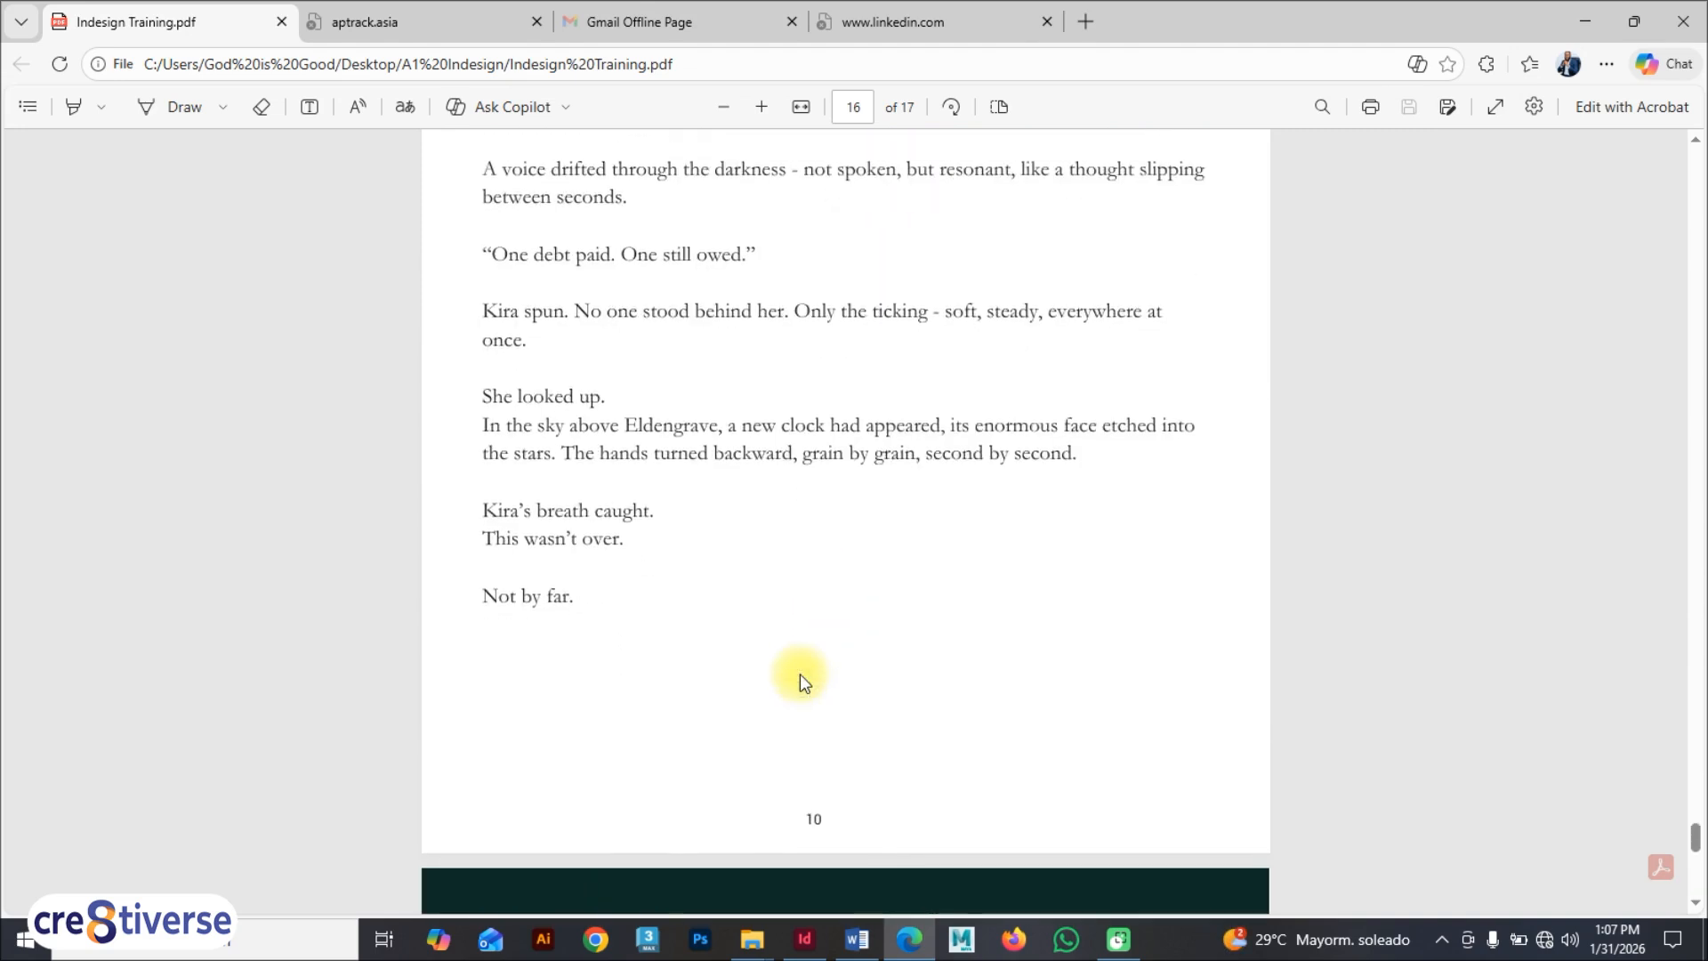
scroll(799, 674, "up", 1)
Step: Switch back to InDesign and inspect the illustration and text frames on spread 12-13 of Training 2
left_click(798, 945)
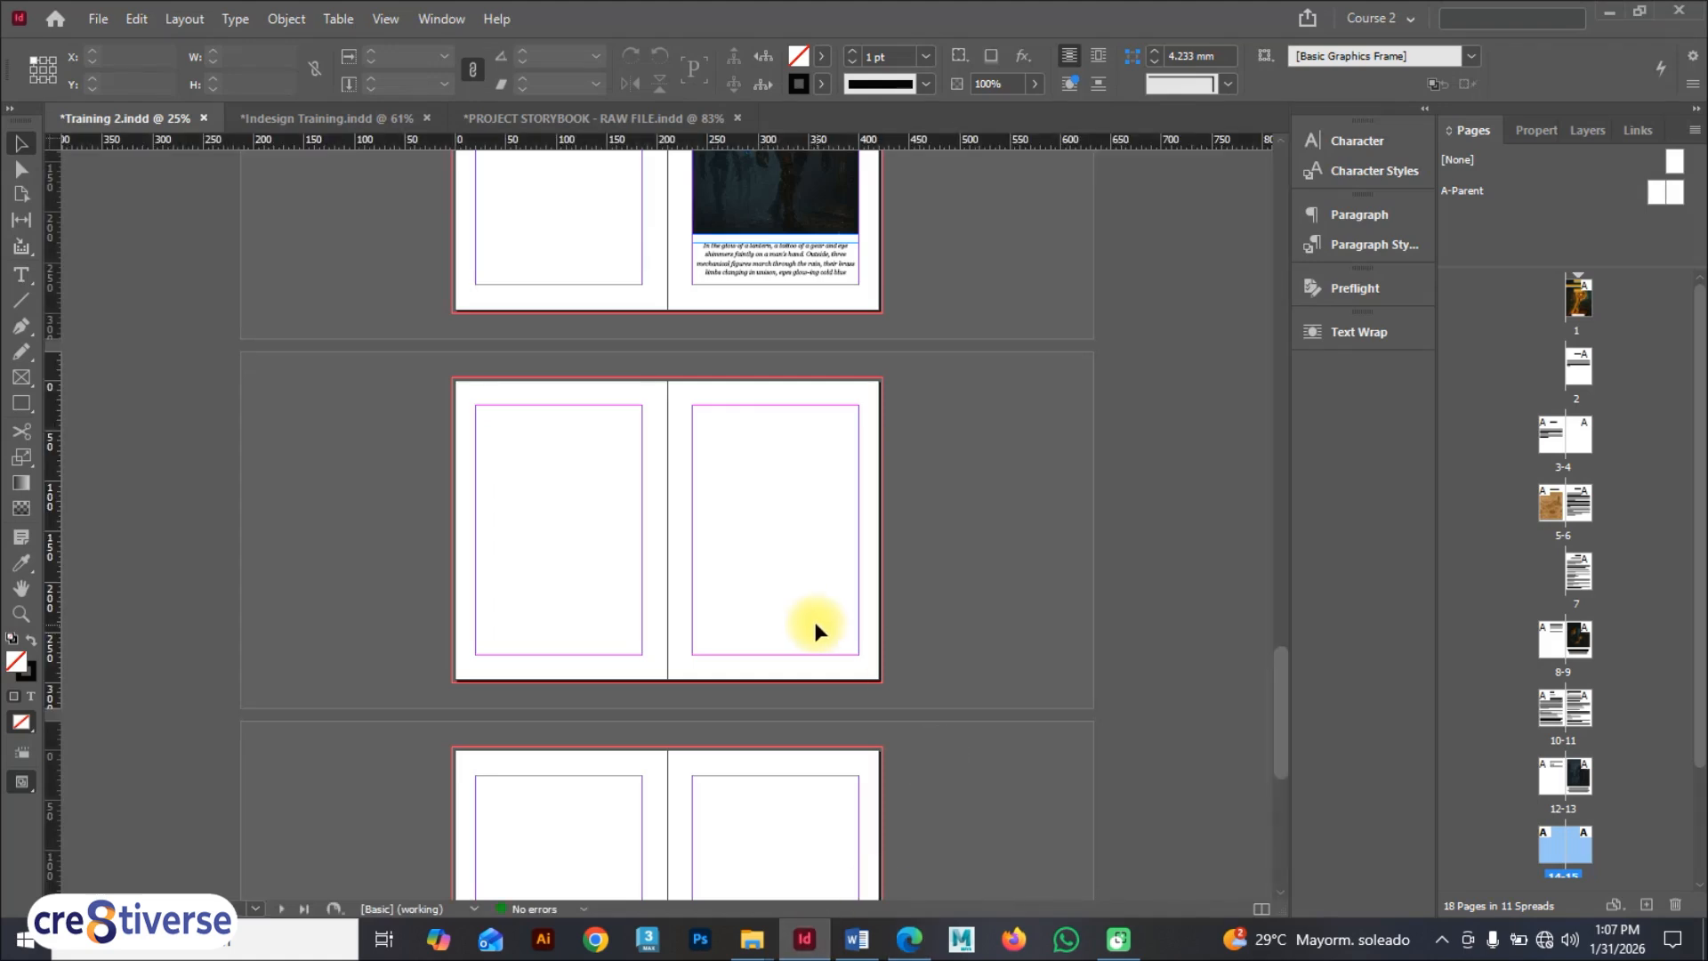
scroll(815, 622, "up", 5)
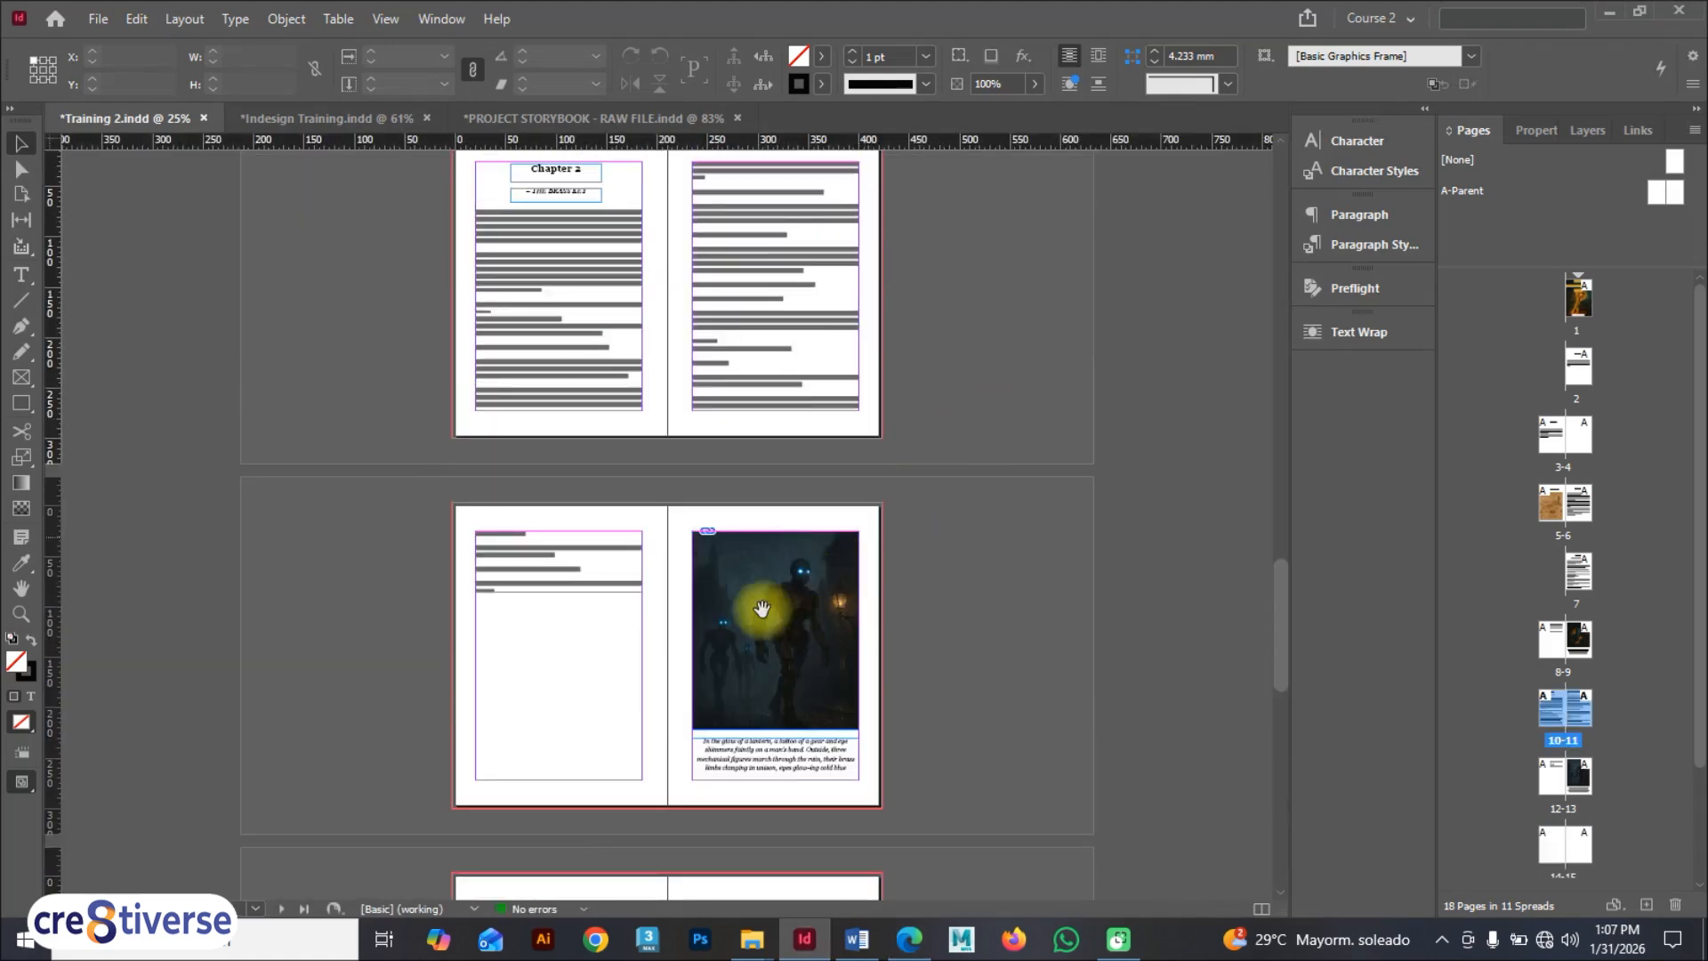
left_click(982, 603)
left_click(763, 649)
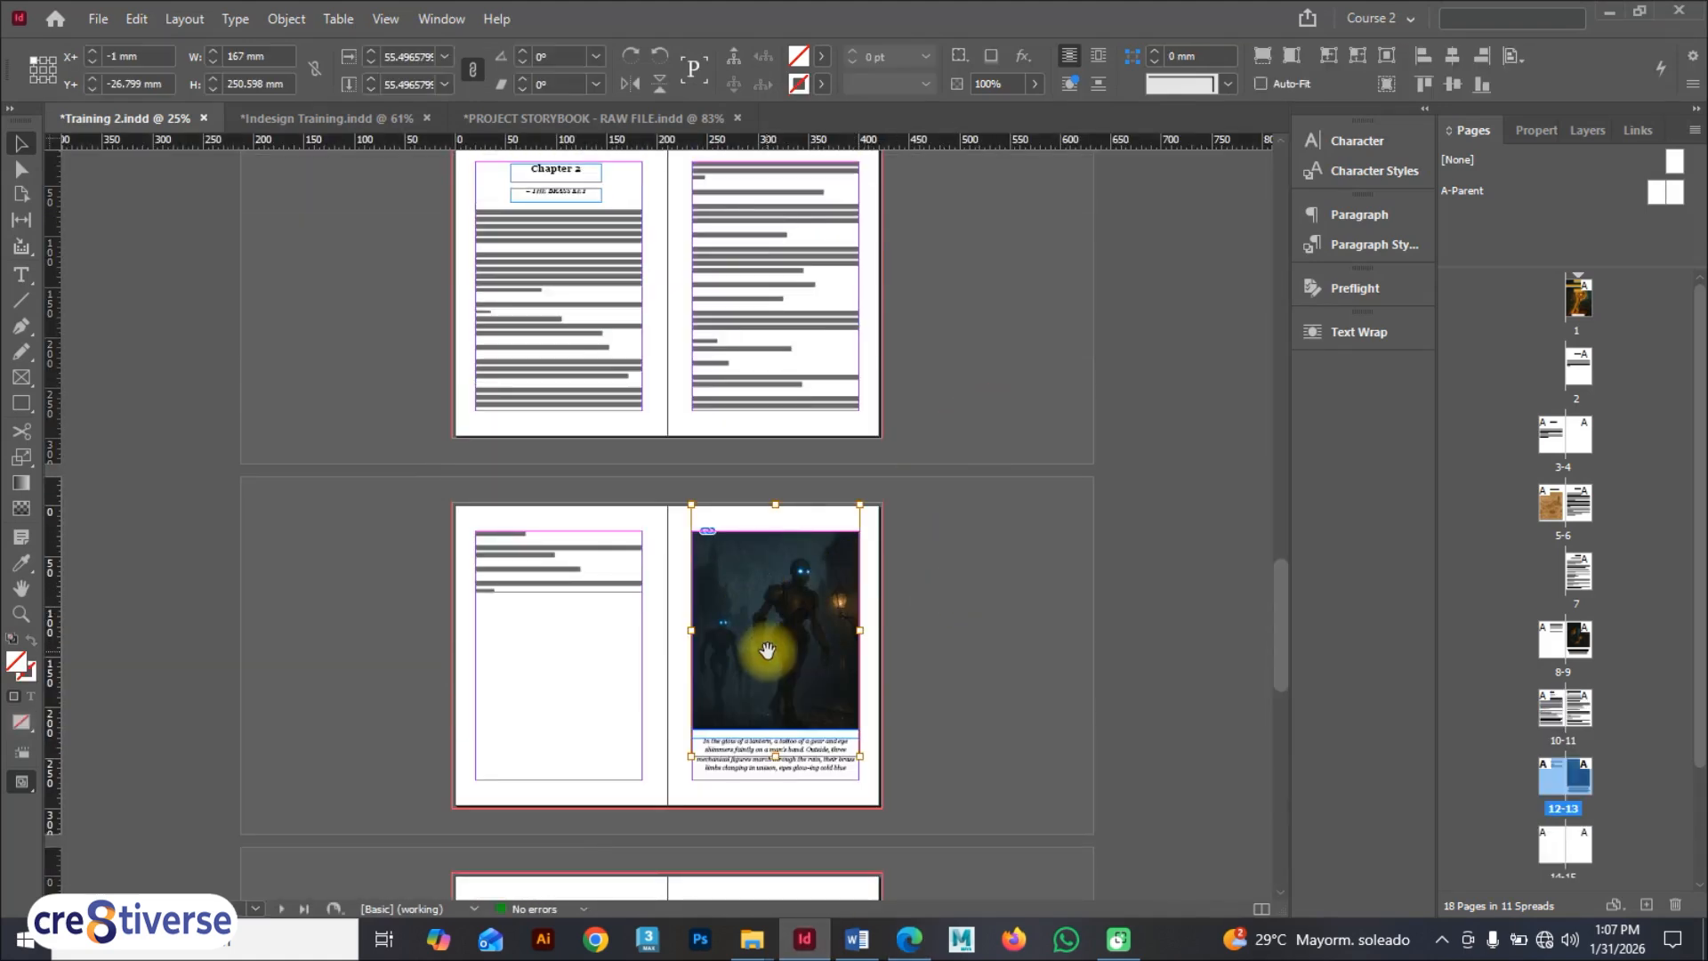
left_click(530, 570)
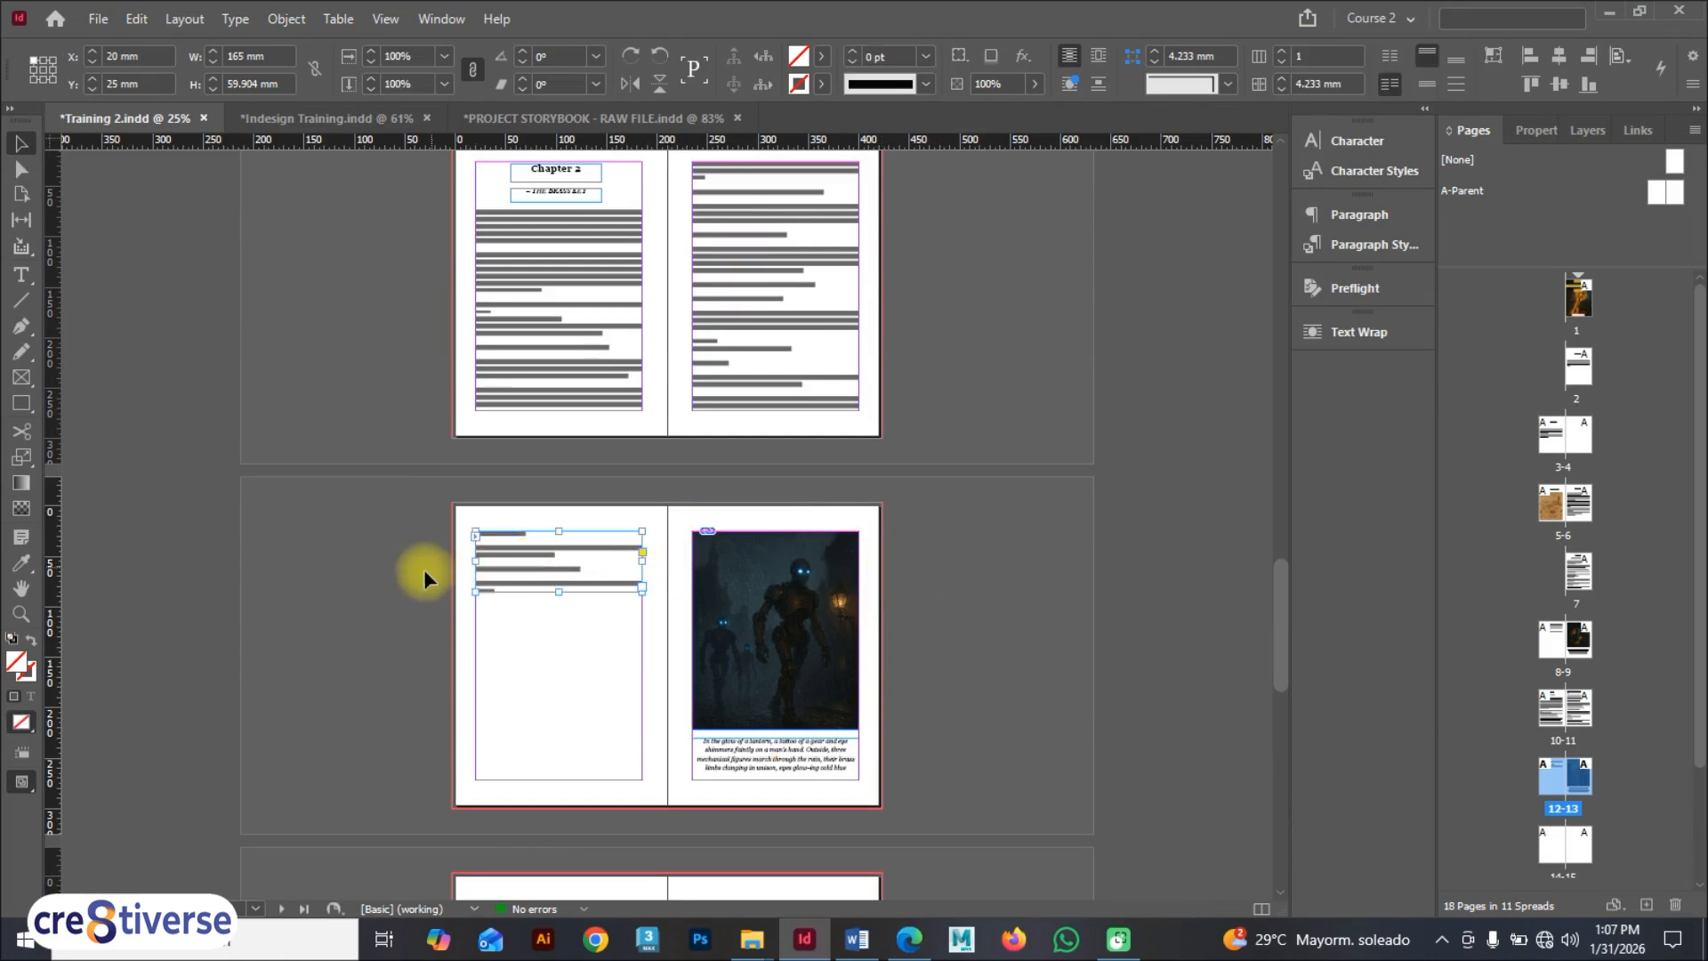
scroll(650, 591, "down", 3)
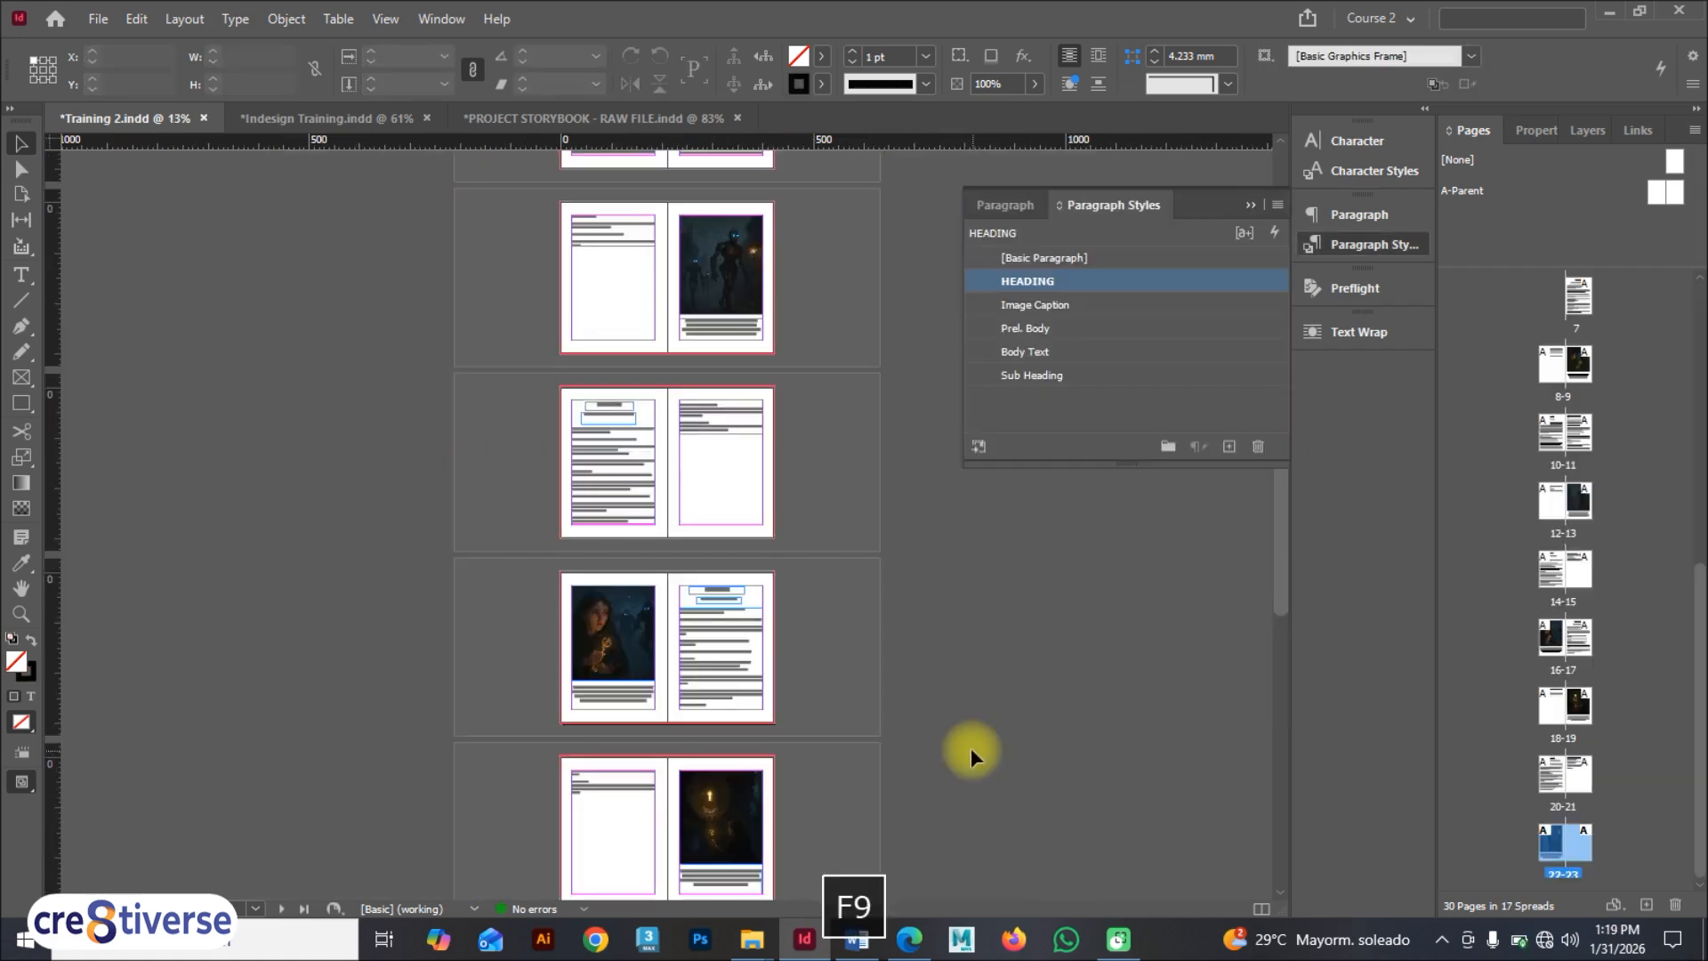
Step: Go to page 1 of Training 2 and preview the book full screen from the cover to the Chapter 1 opening
scroll(732, 667, "up", 5)
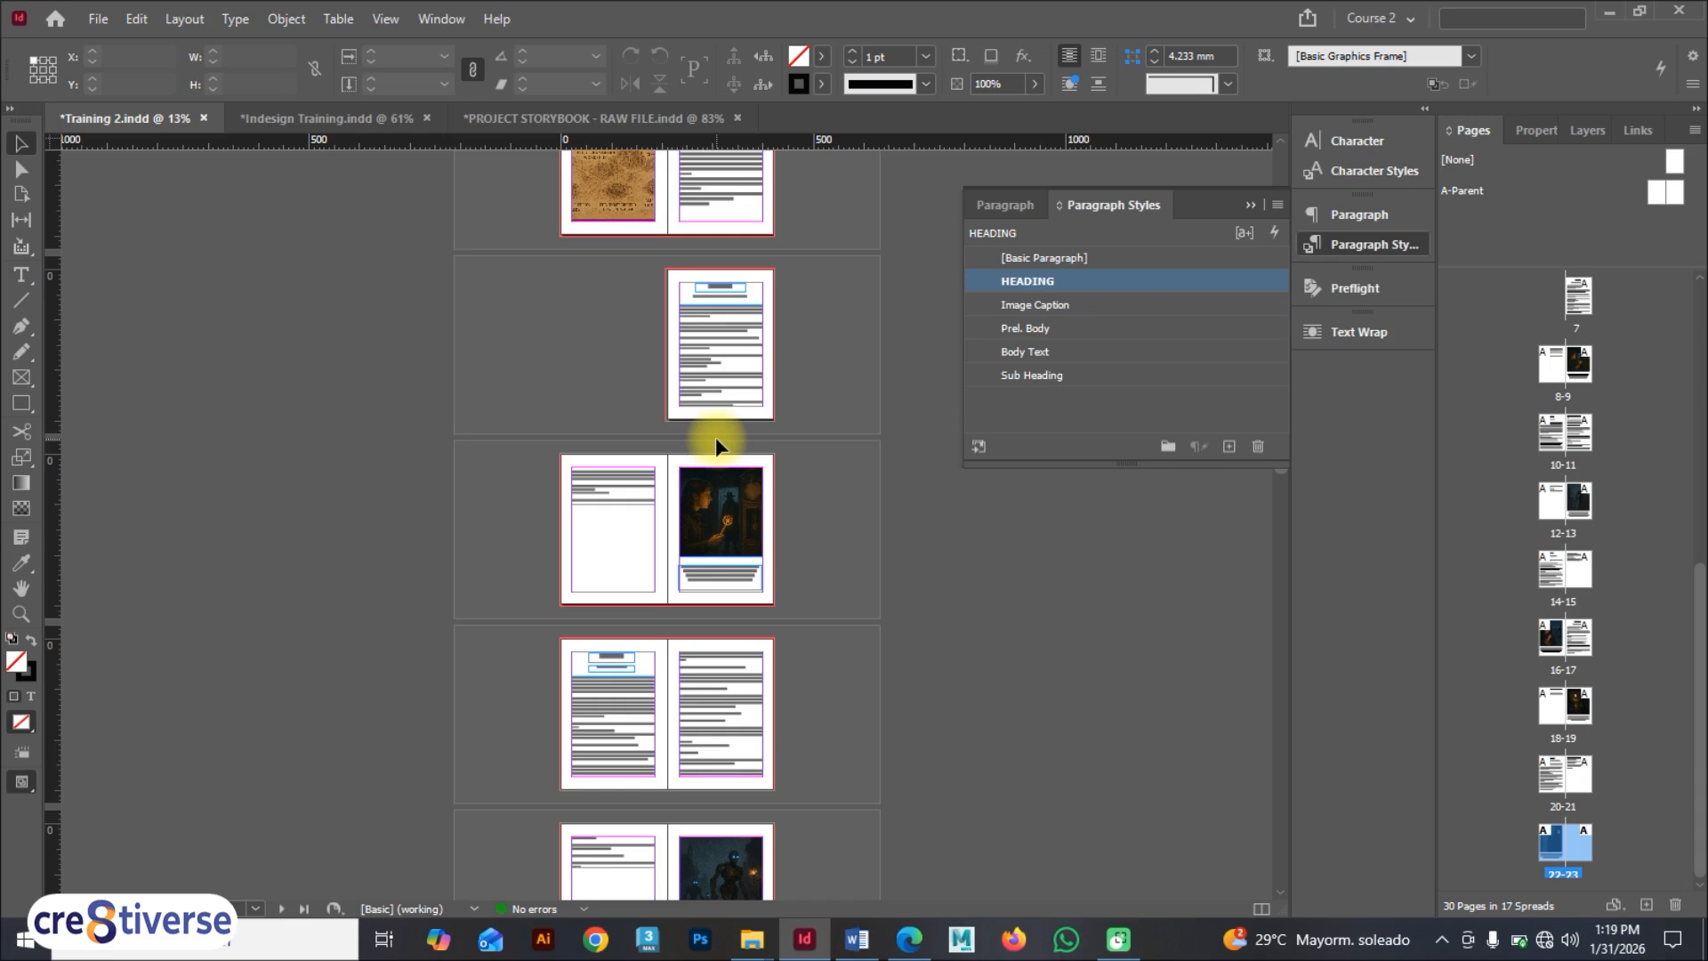
scroll(715, 436, "up", 5)
scroll(1696, 587, "up", 2)
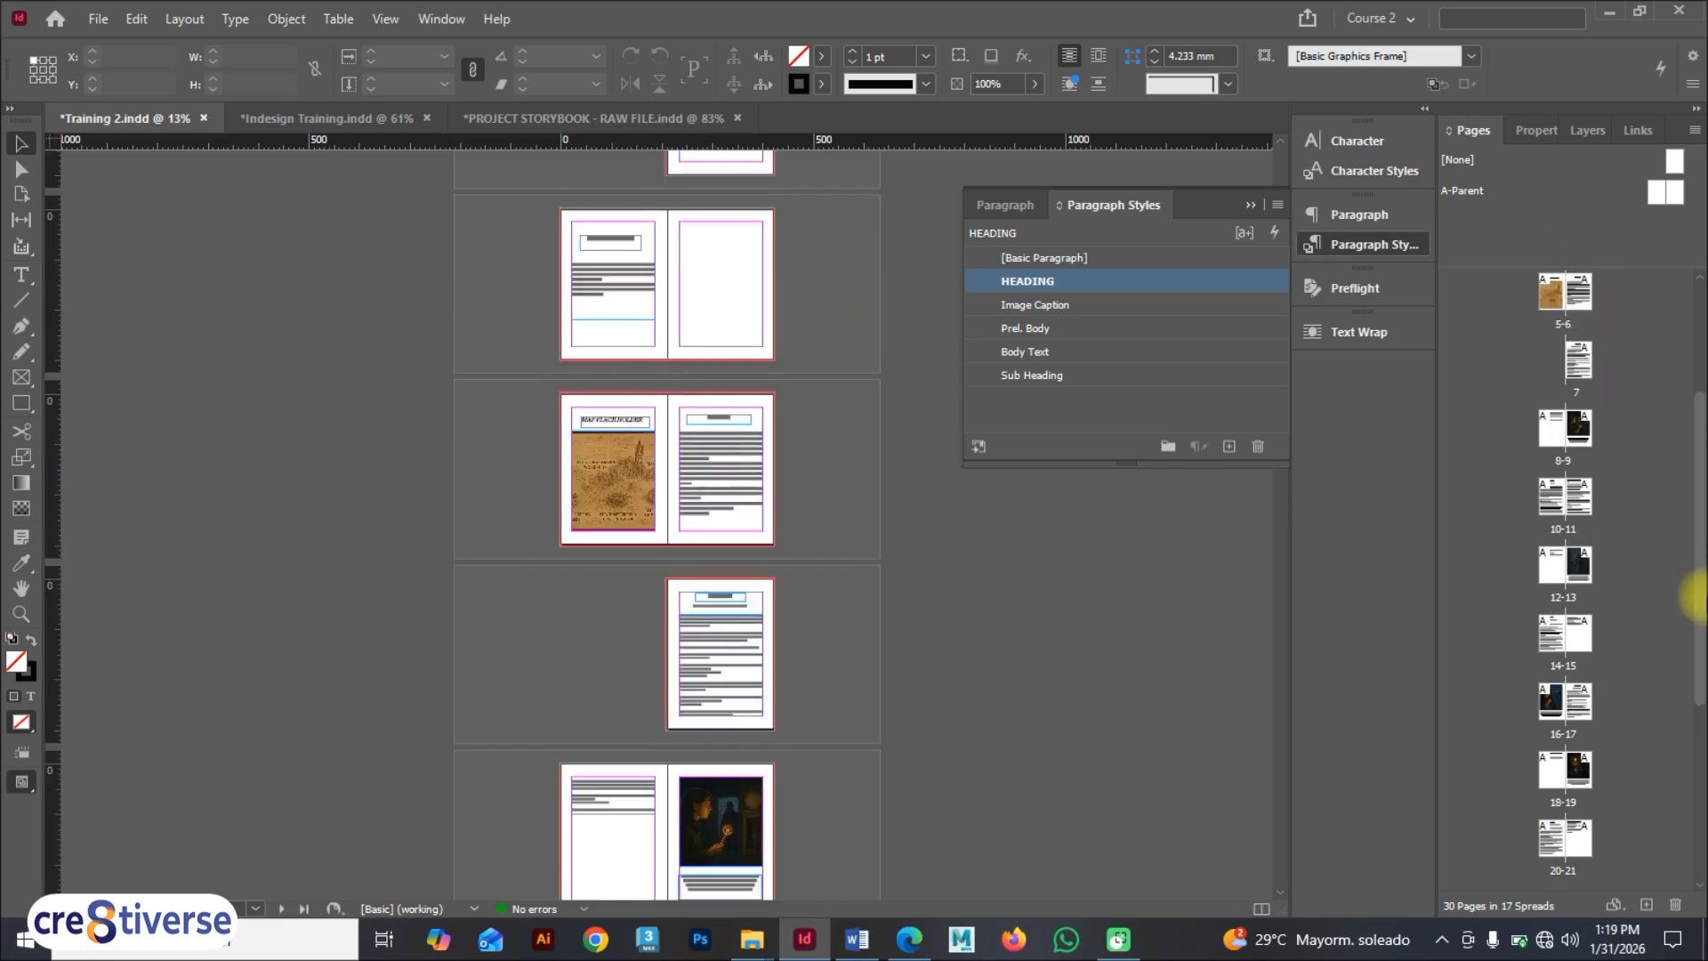
scroll(1696, 605, "up", 3)
double_click(1578, 296)
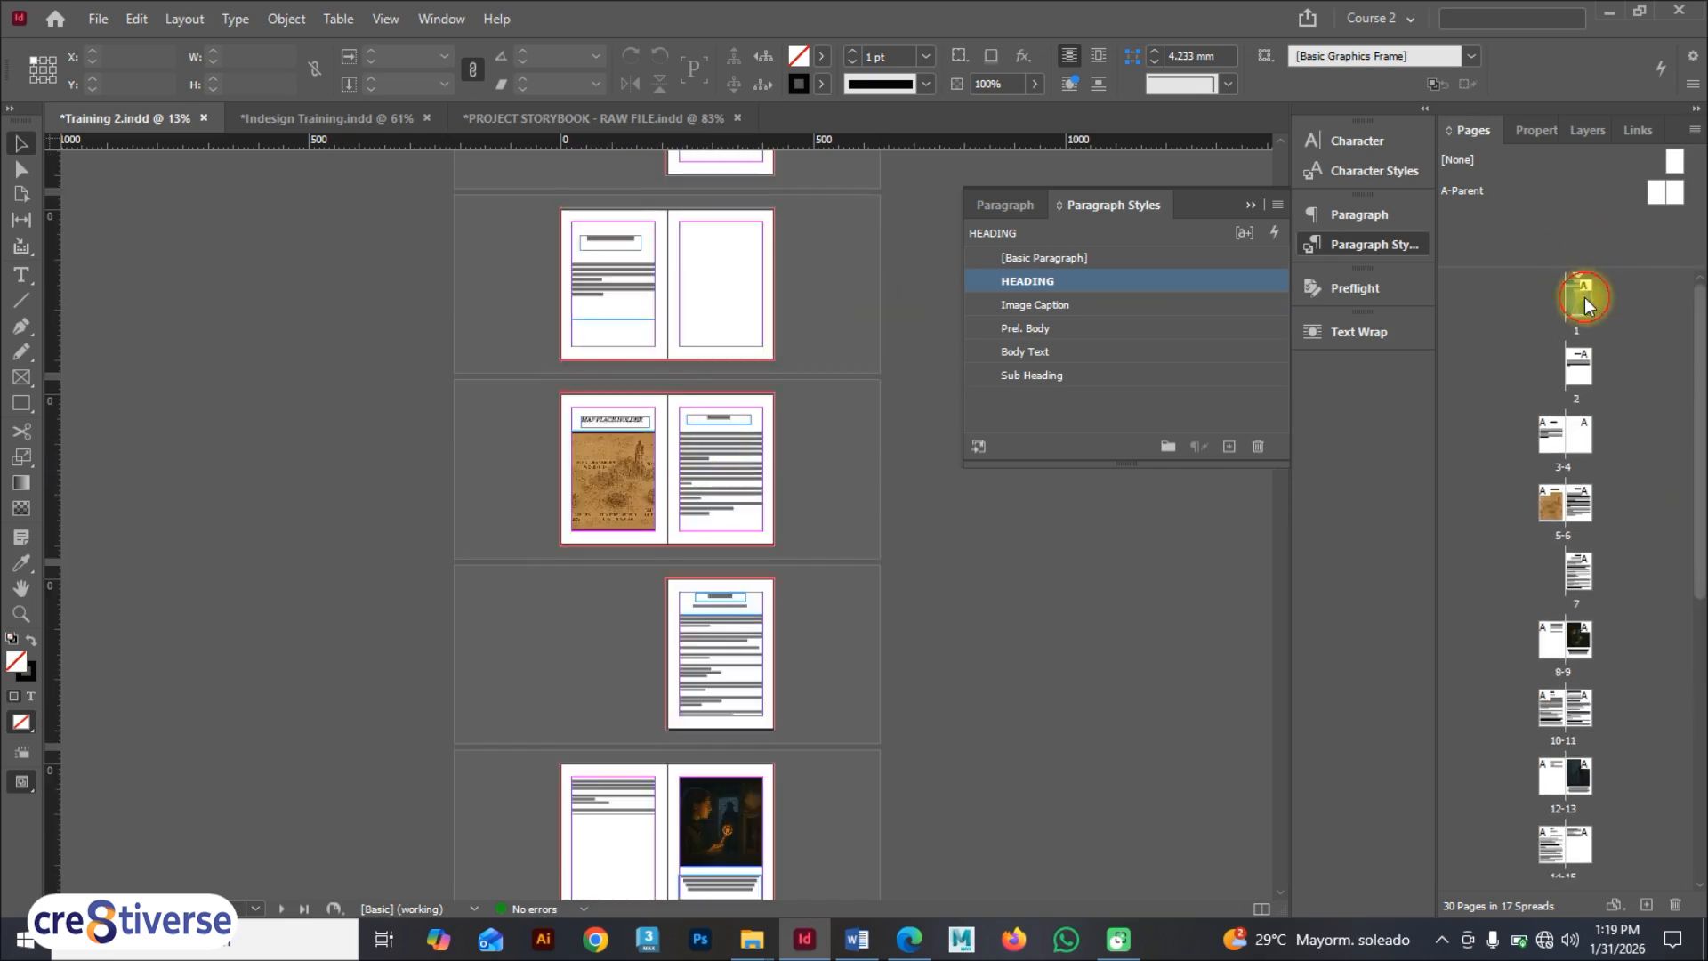
key("shift+w")
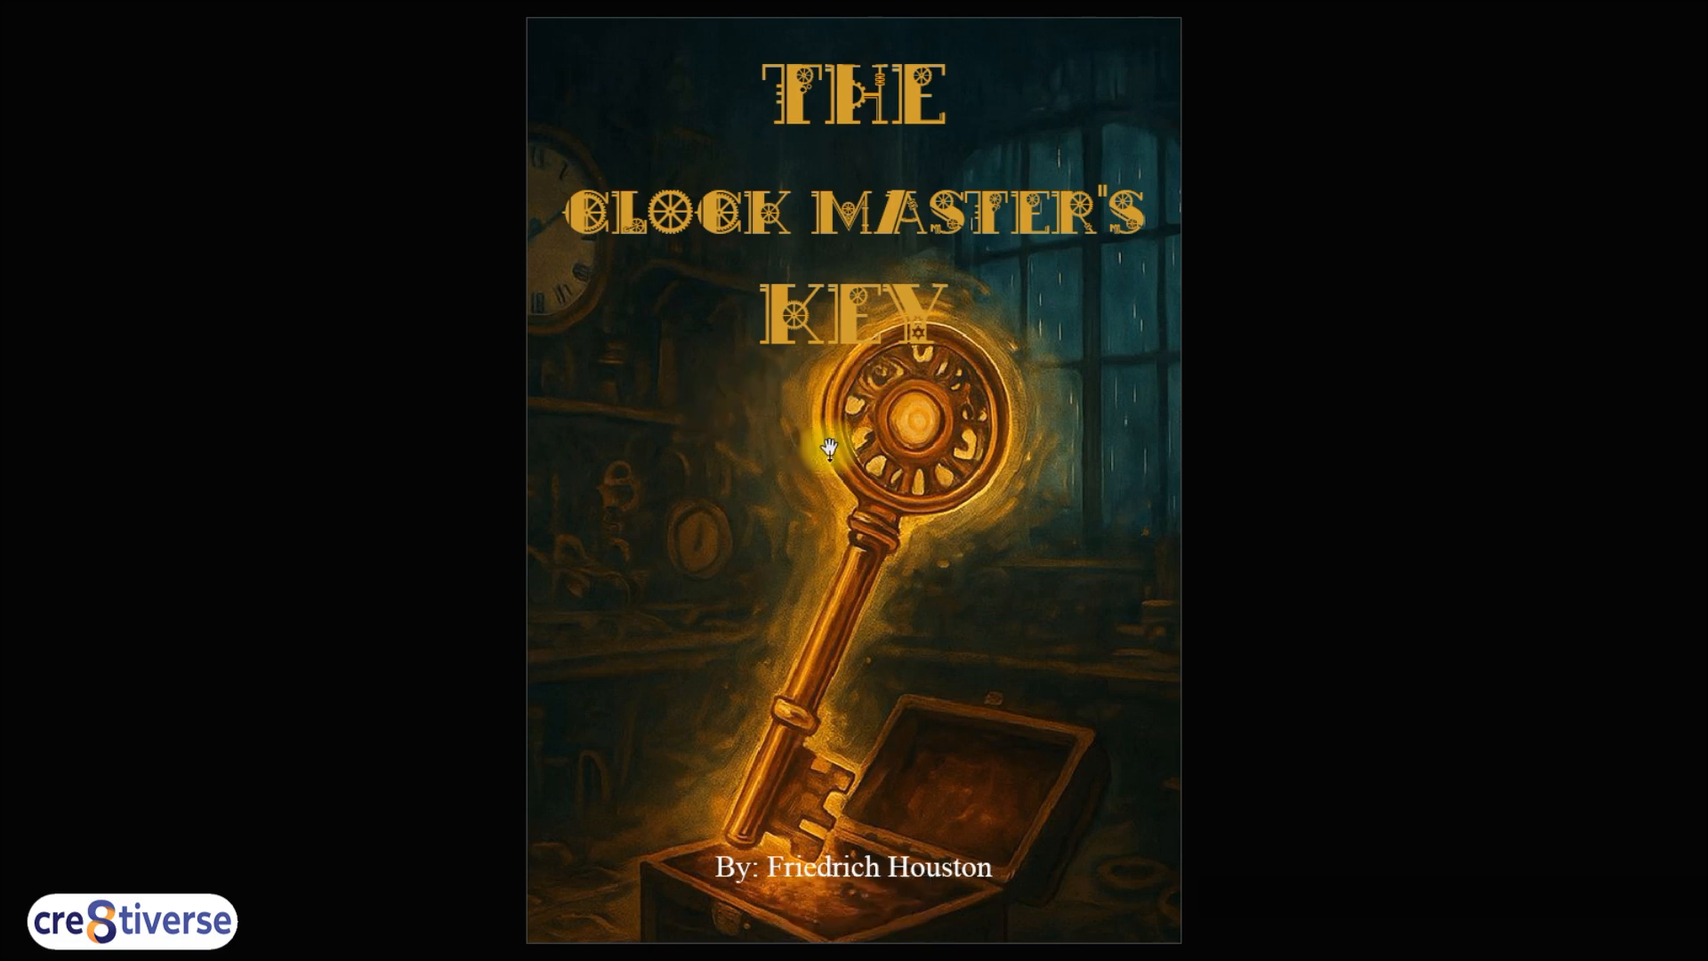
key("Page_Down")
key("Page_Up")
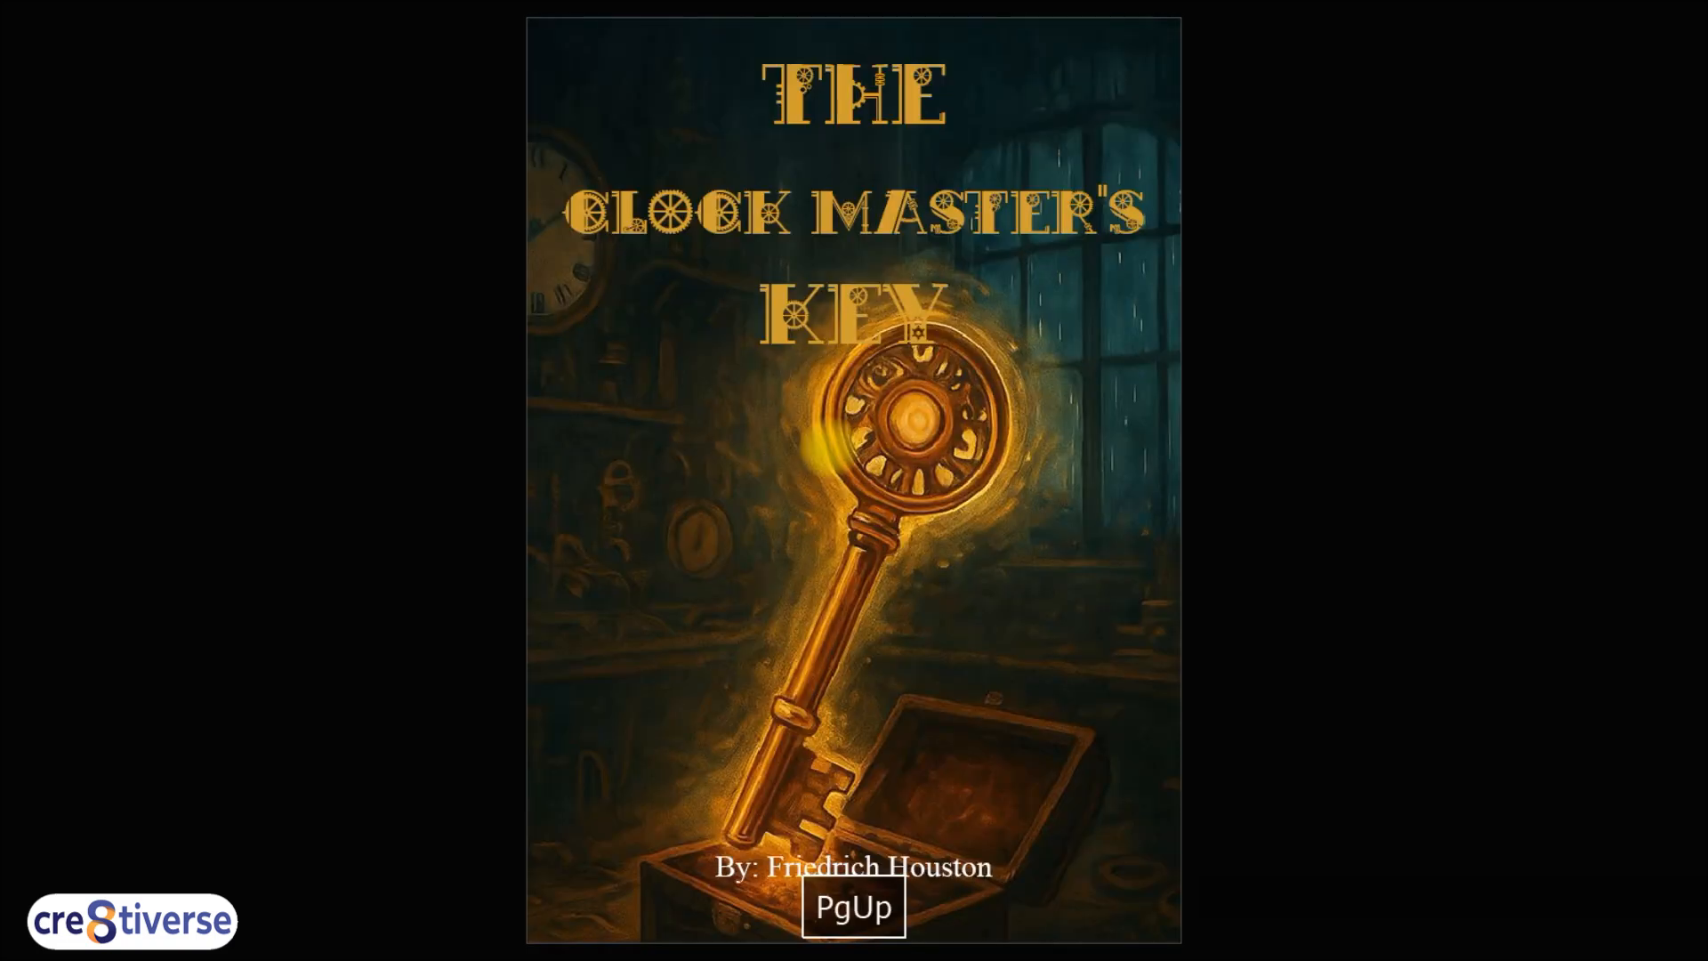
key("Page_Down")
key("Page_Down")
key("Page_Down")
key("Page_Up")
key("Page_Down")
key("Page_Down")
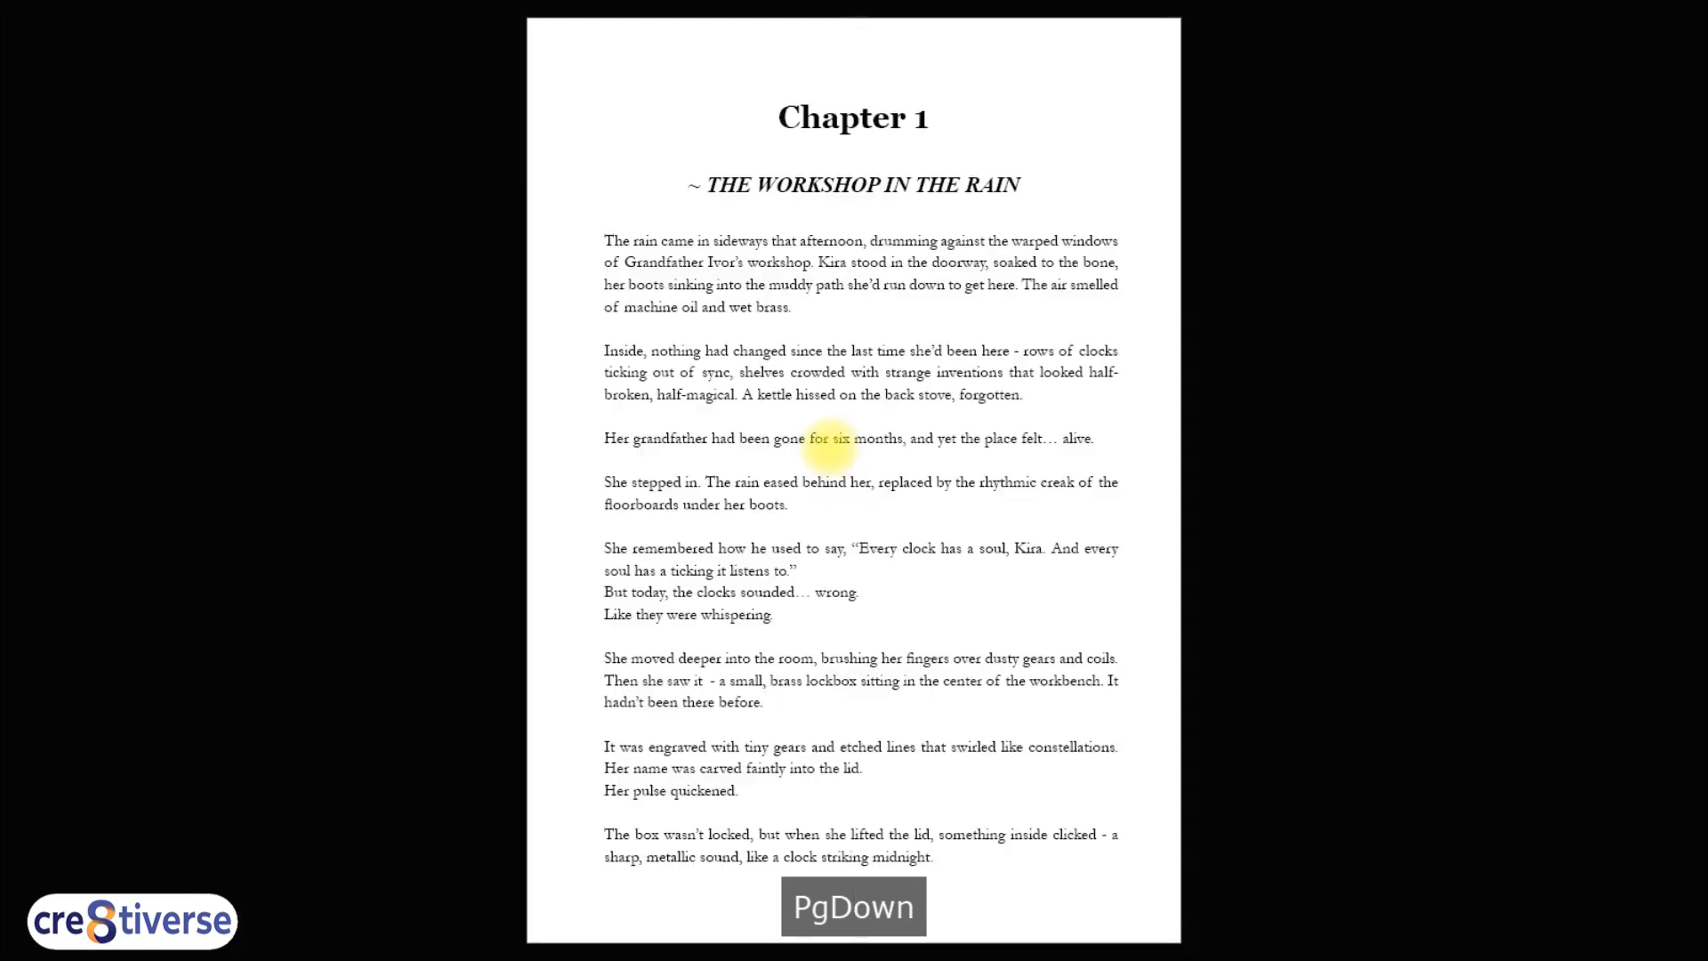
Step: Review the remaining laid-out chapters up to the moonlit clocktower illustration on spread 22-23, and leave the full-screen preview
key("Page_Down")
key("Page_Down")
key("Page_Down")
key("Page_Down")
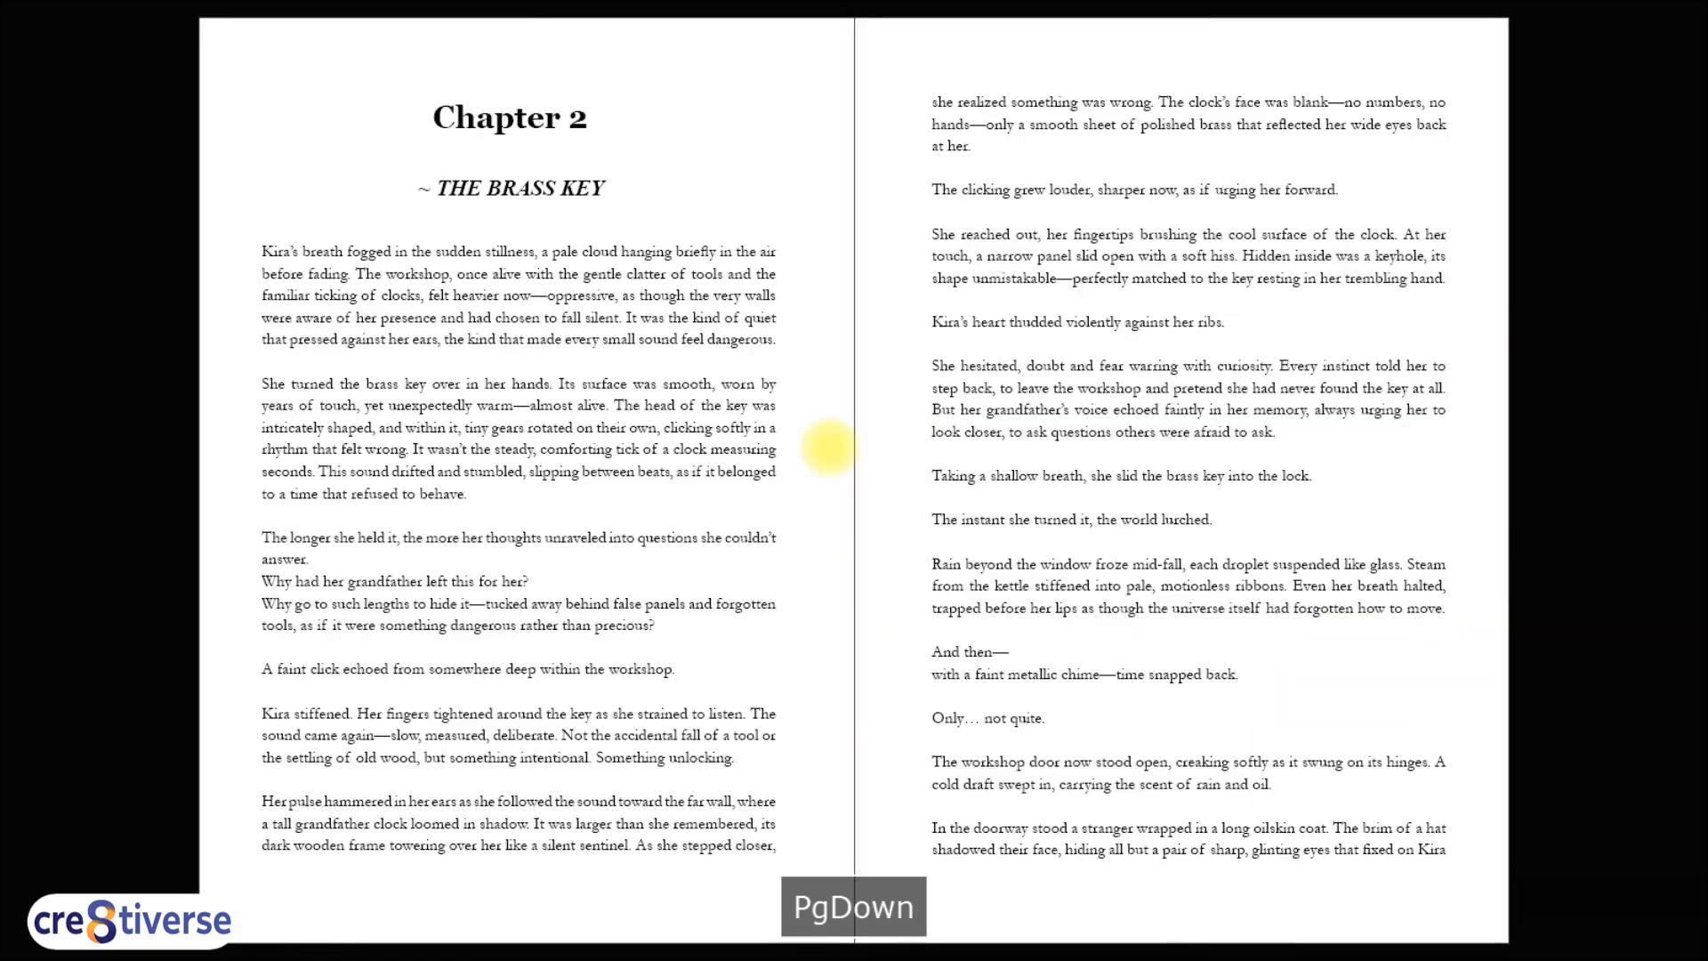
key("Page_Down")
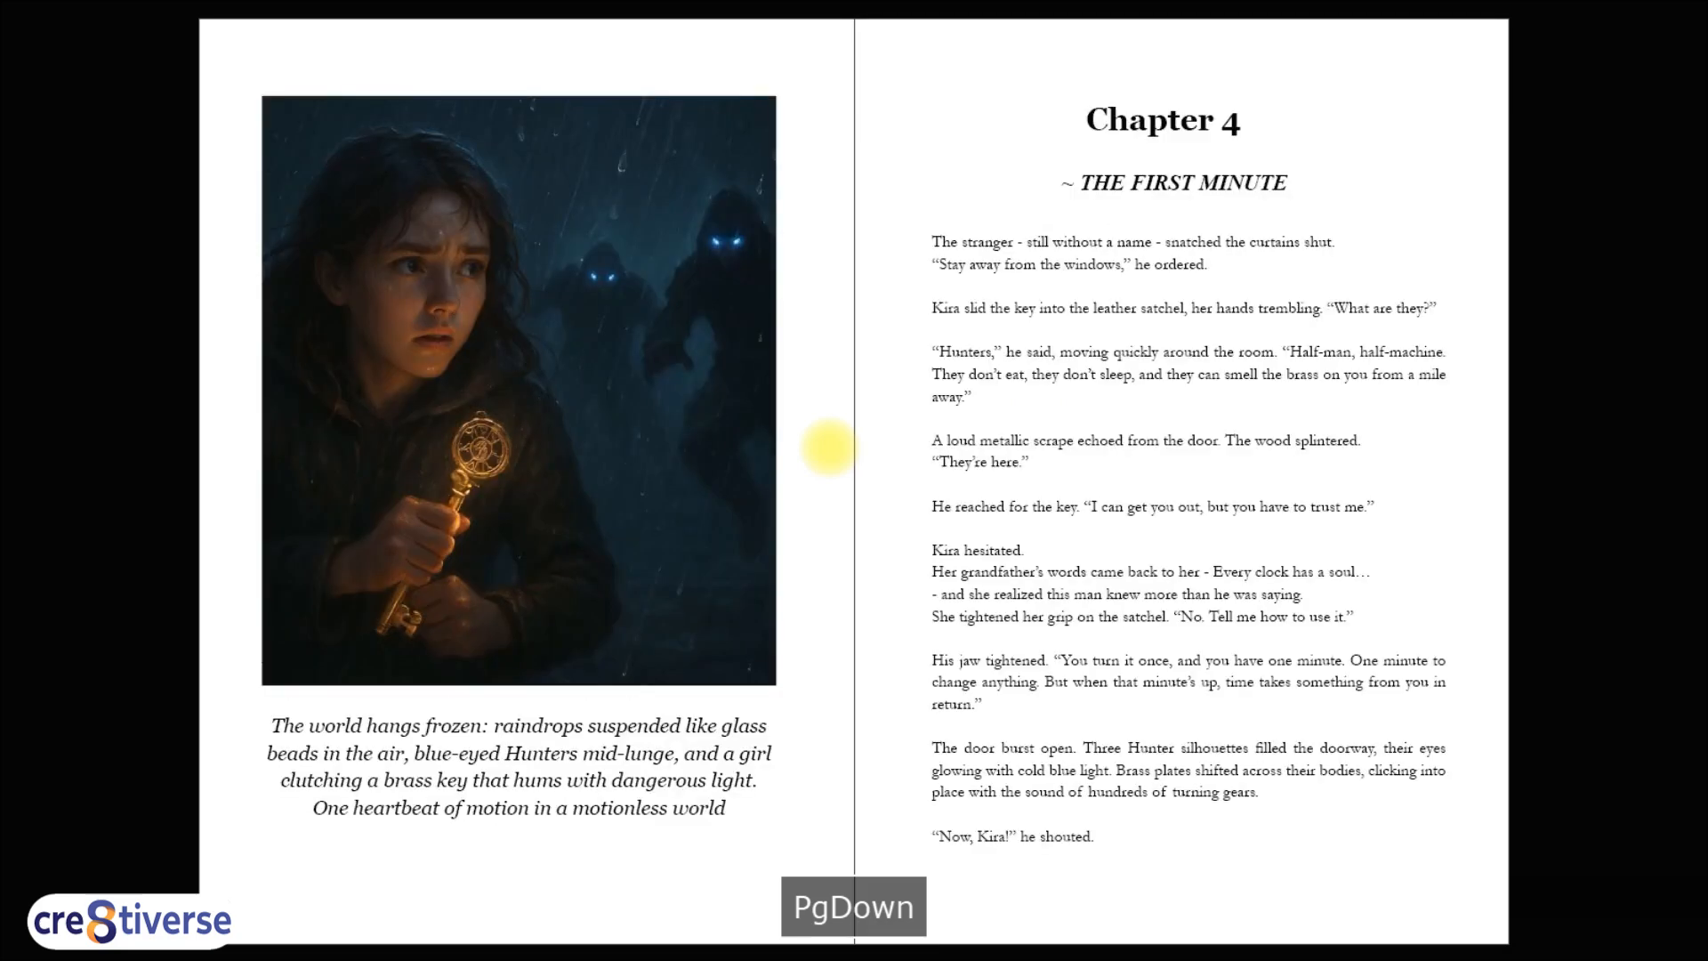
key("Page_Down")
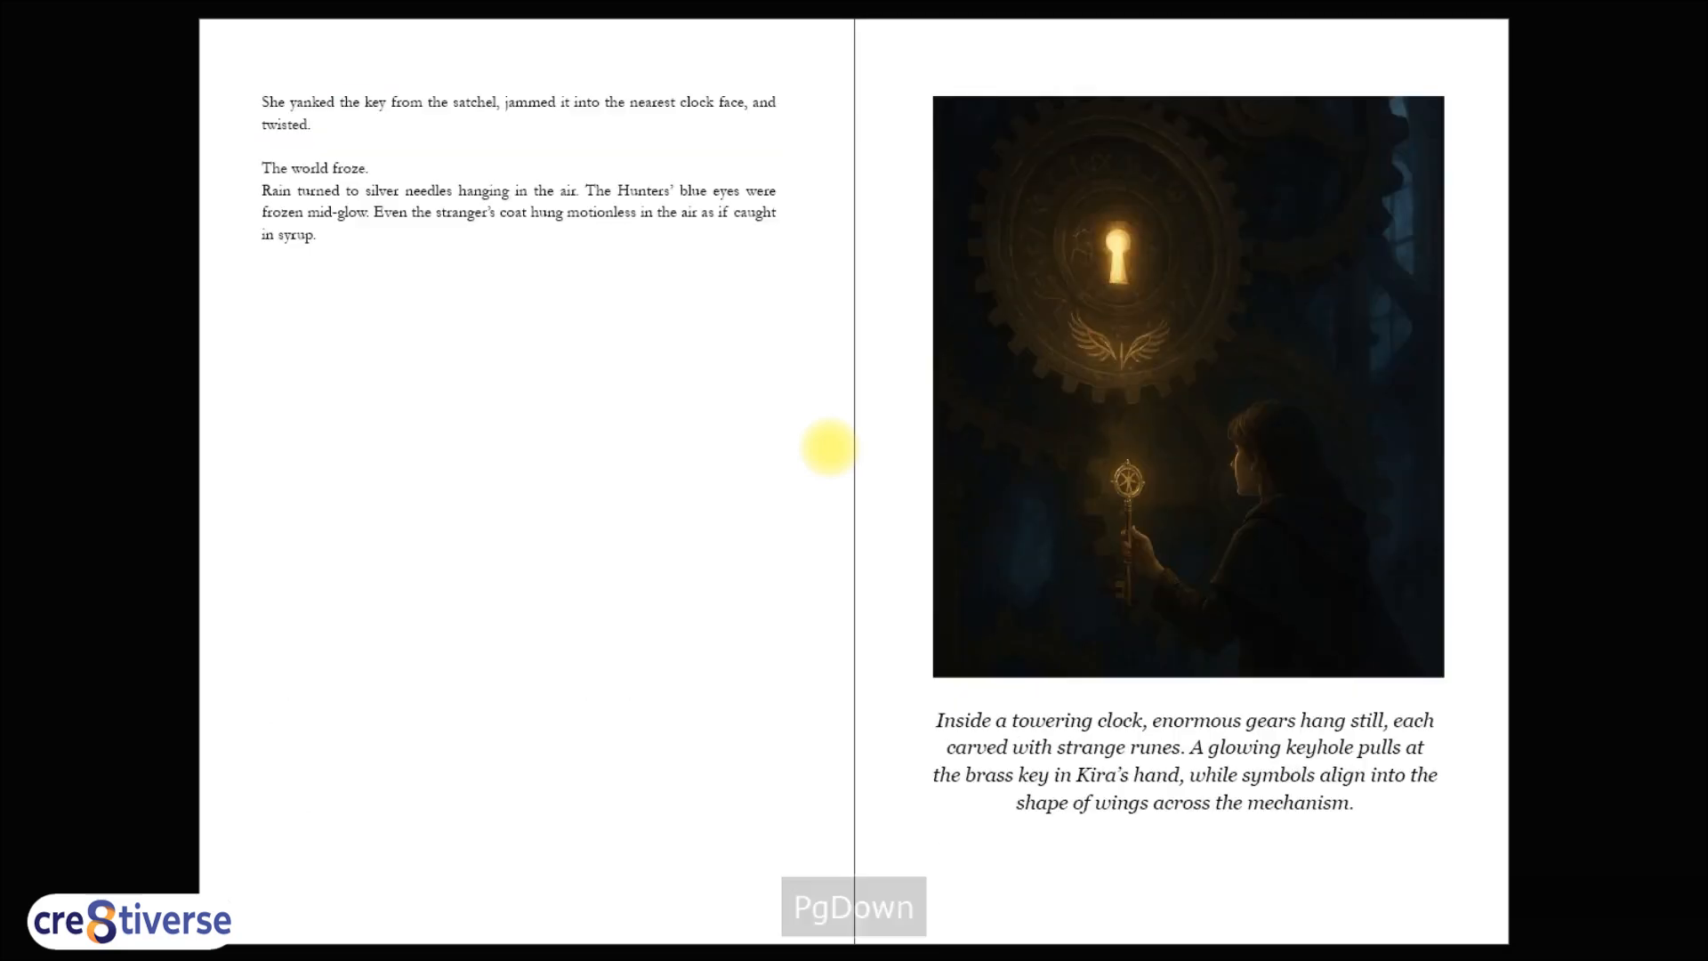
key("Page_Down")
key("Page_Down")
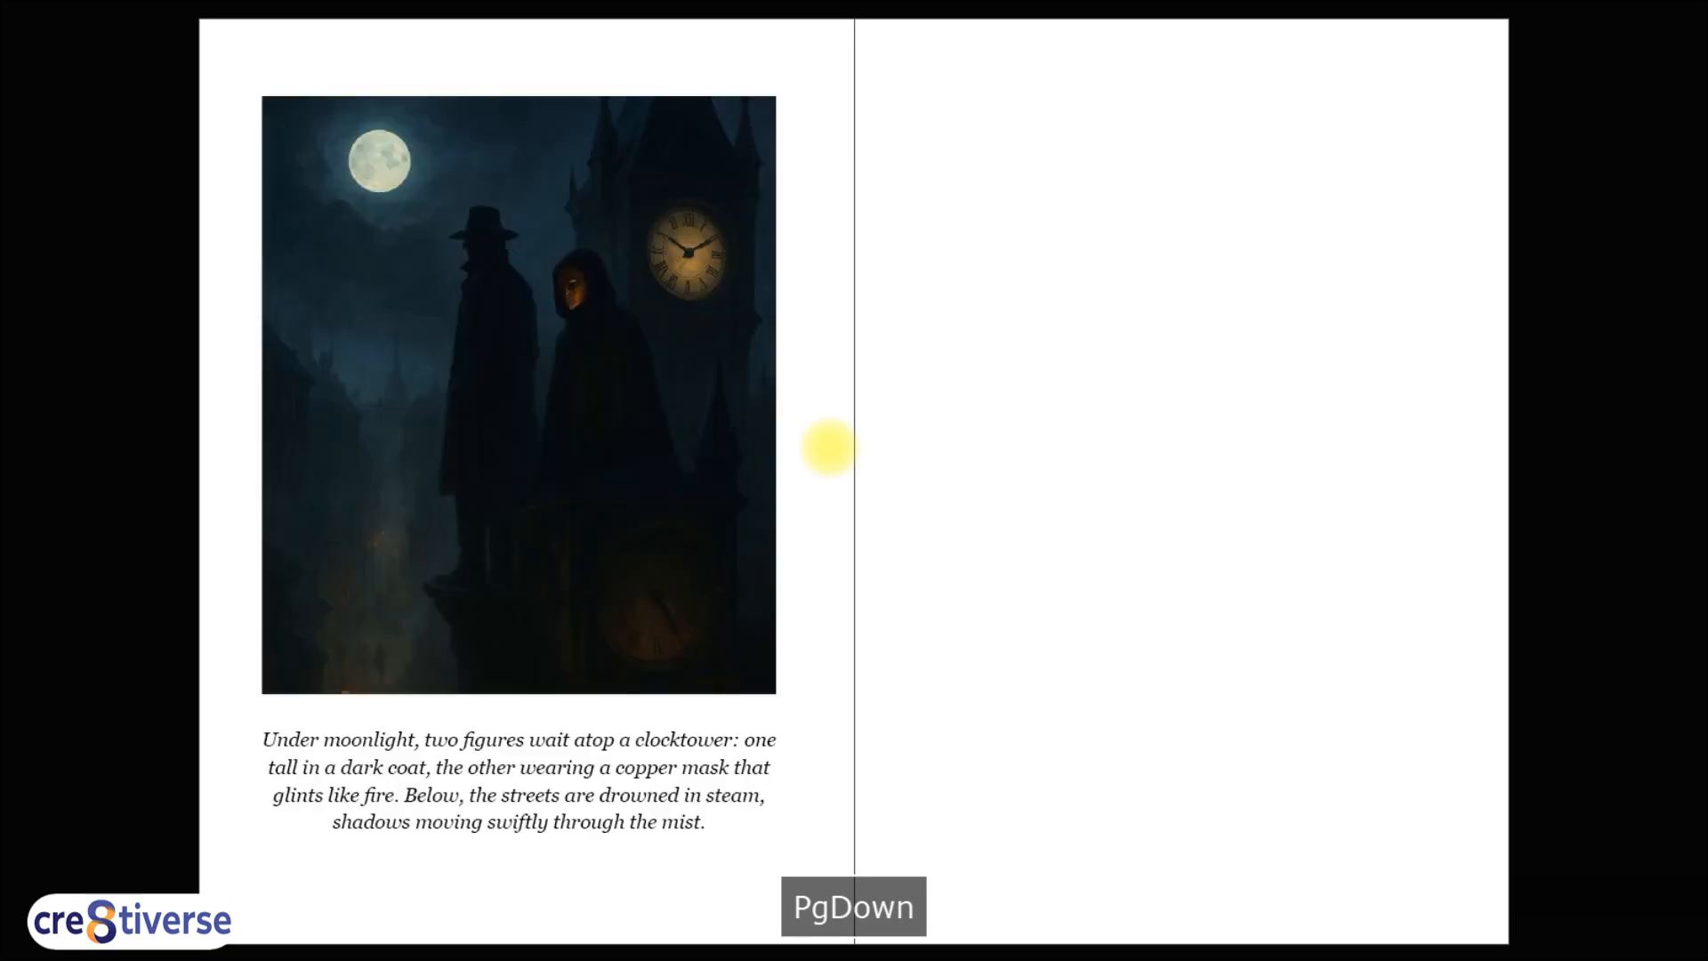
key("shift+w")
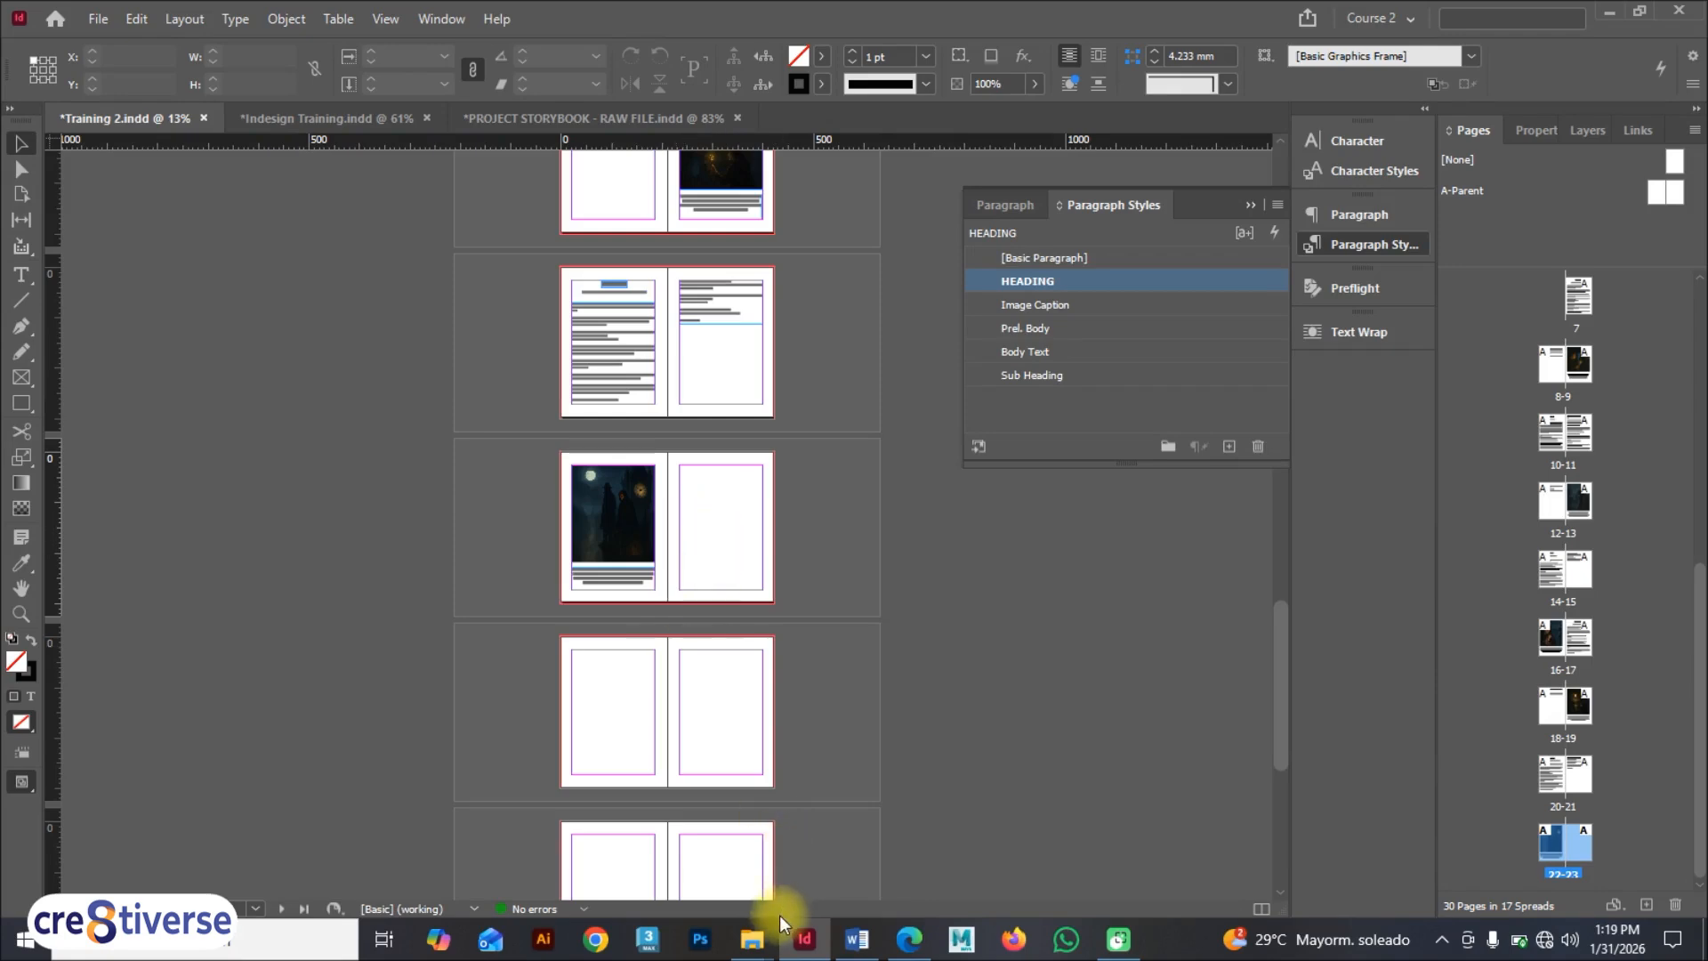
Step: Look over the chapter illustrations in the Project Images folder in File Explorer, and return to InDesign
mouse_move(760, 934)
left_click(747, 843)
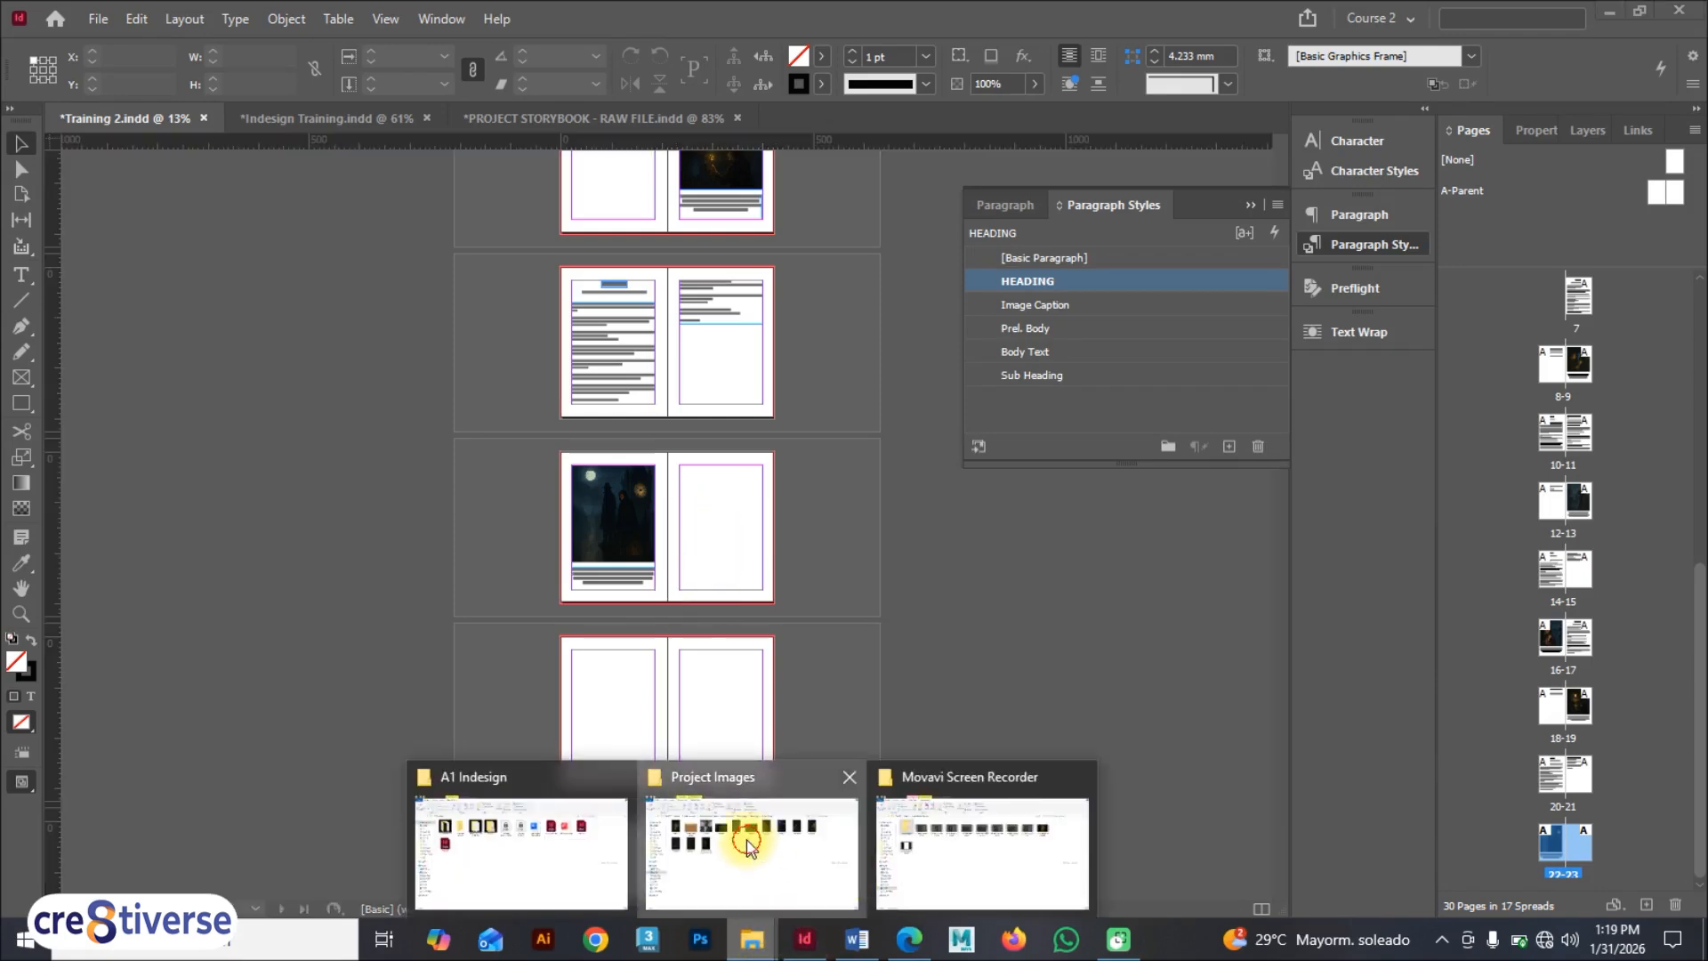
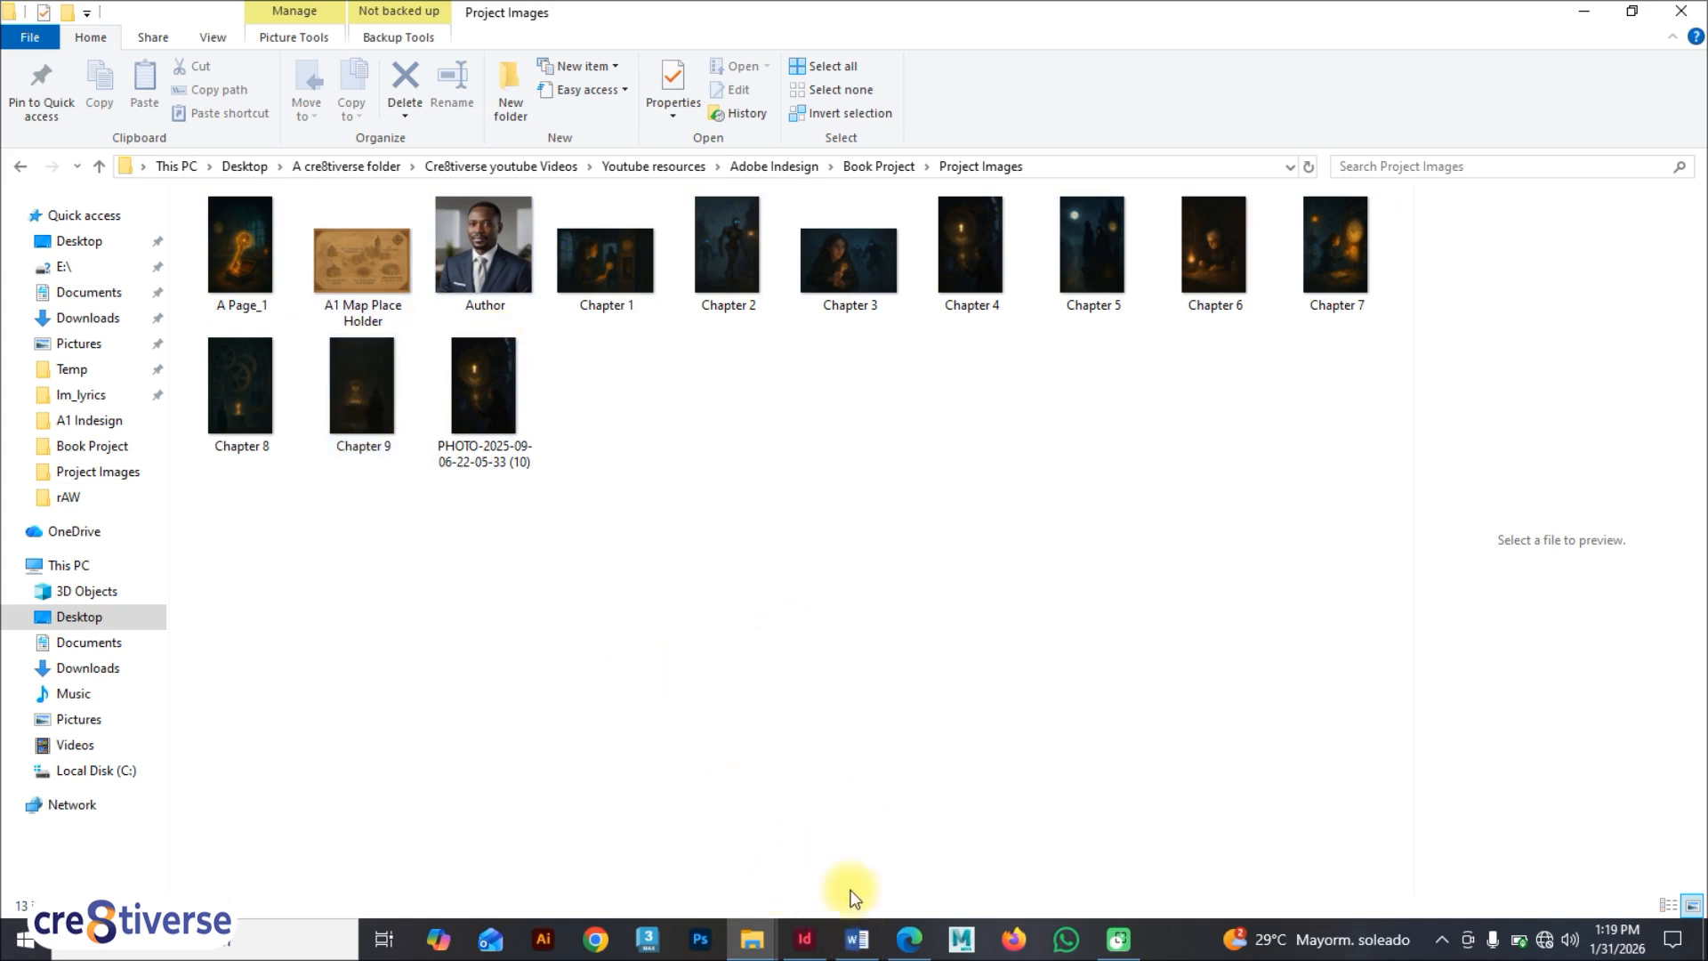
left_click(805, 939)
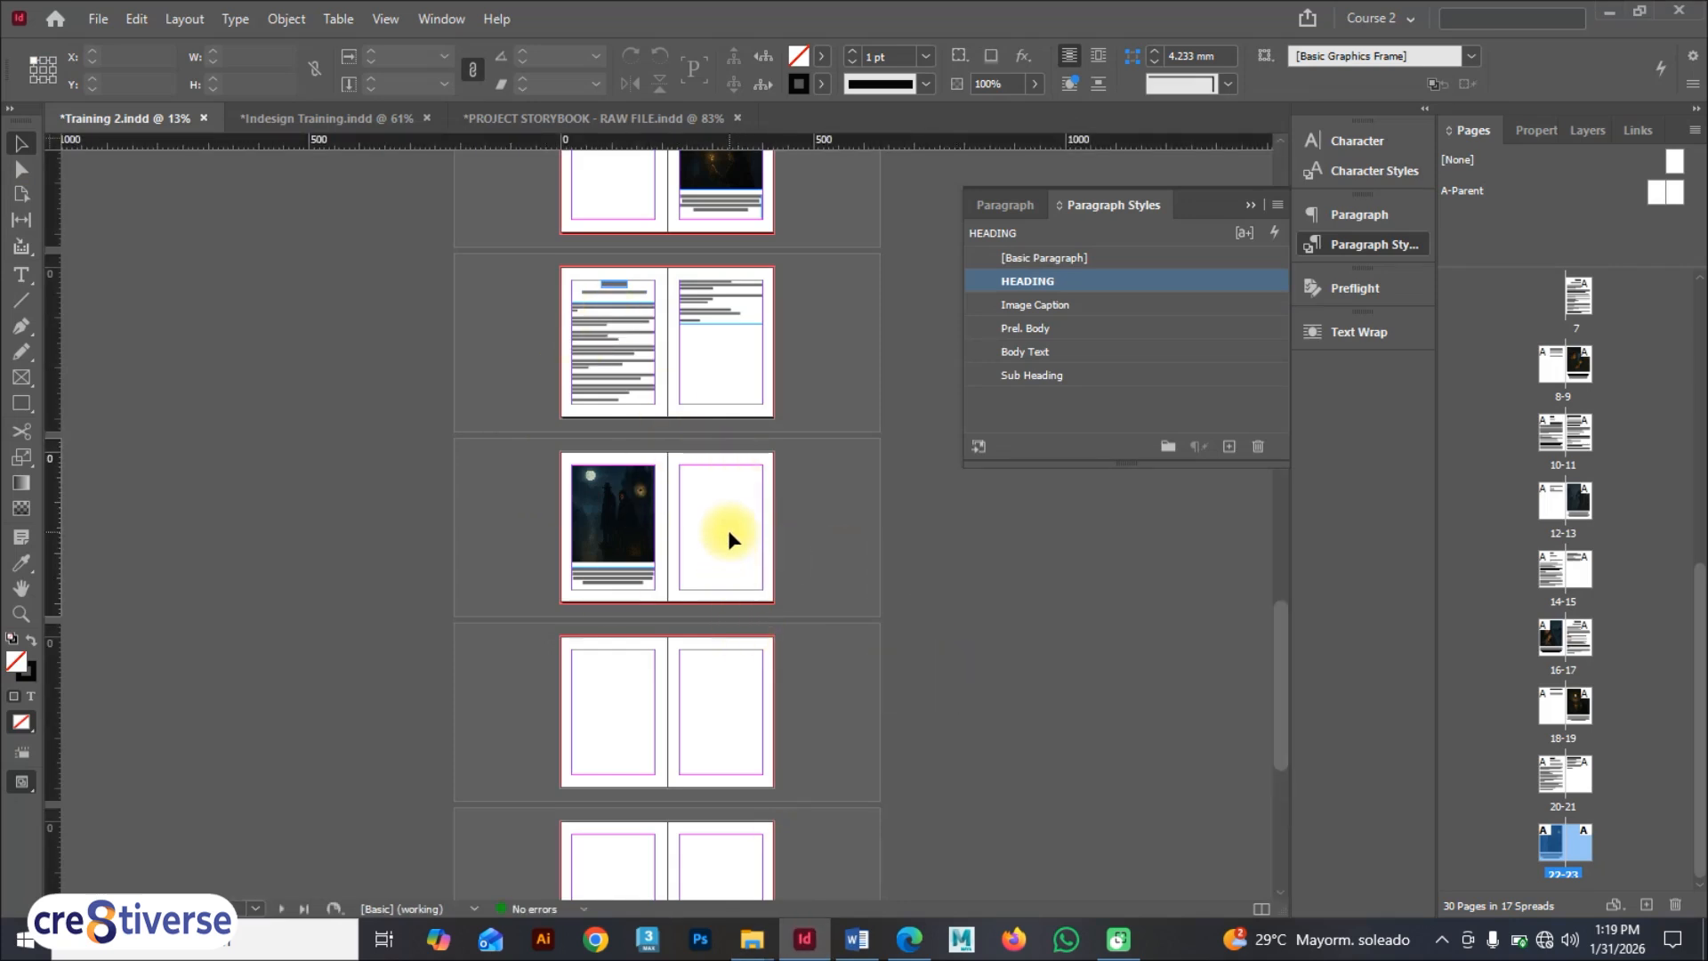
Step: Look over the Training 2 spreads up close and bring up the Indesign Training.indd document
scroll(728, 530, "up", 4)
scroll(728, 531, "down", 2)
key("space")
left_click_drag(817, 501, 604, 554)
left_click(310, 120)
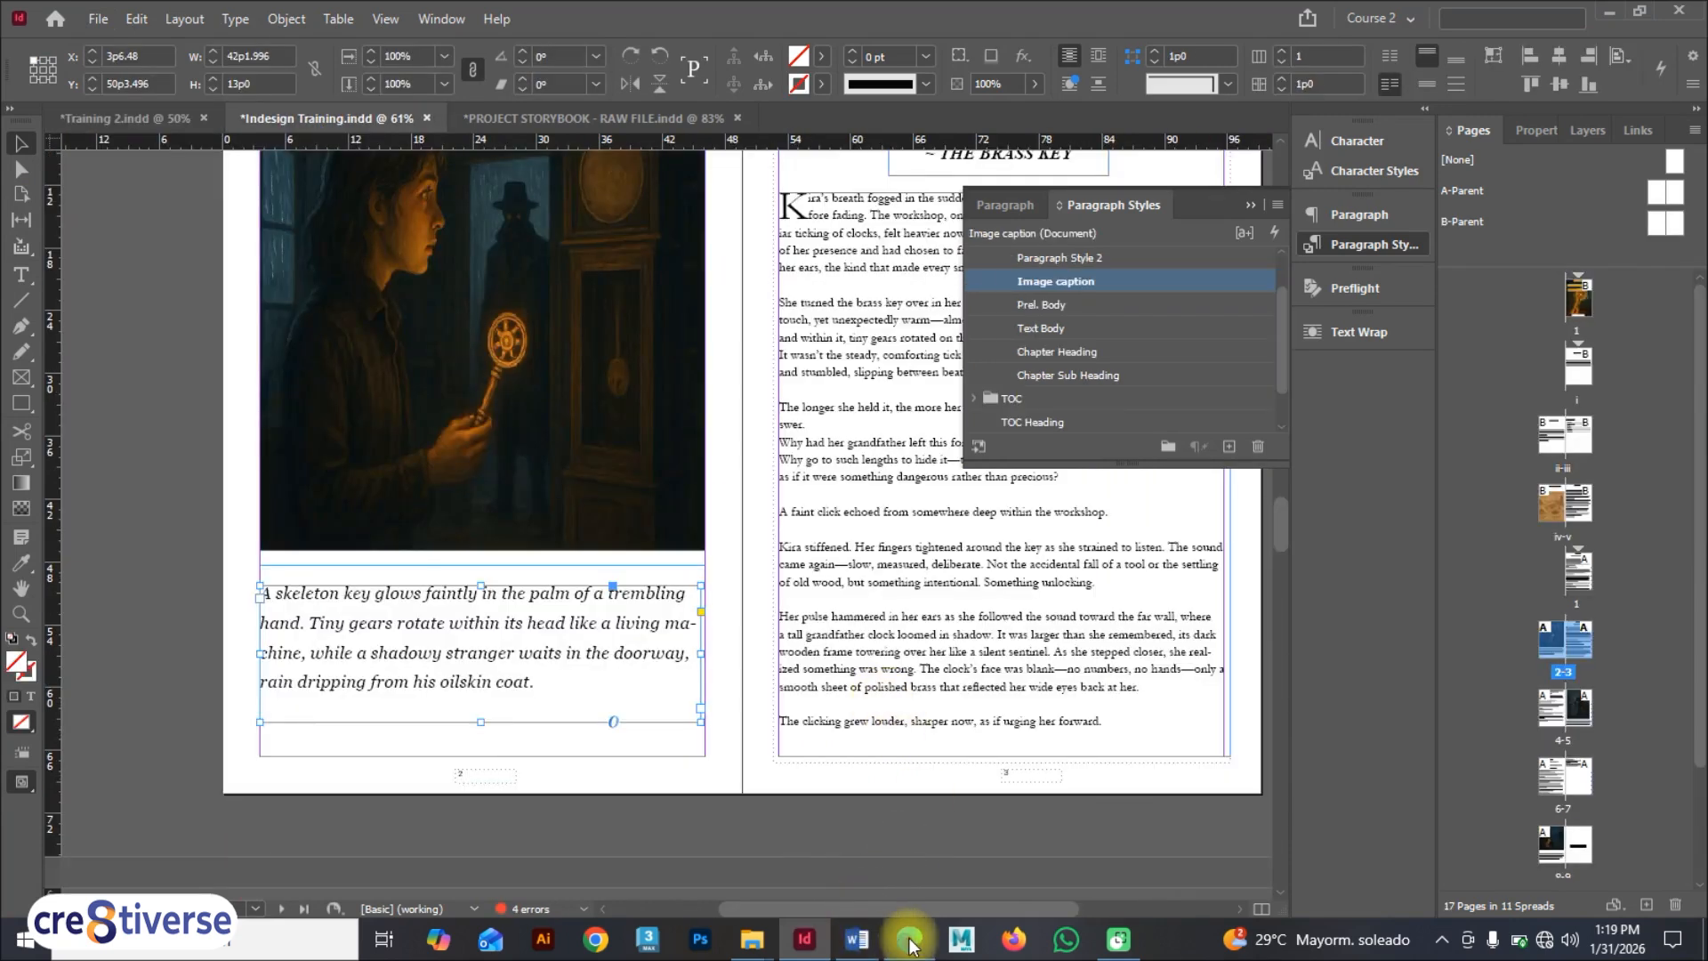
Step: Switch to the reference PDF in Edge and examine its closing pages, The End and the Epilogue
left_click(909, 938)
scroll(1097, 682, "down", 5)
scroll(880, 568, "up", 10)
scroll(771, 351, "down", 12)
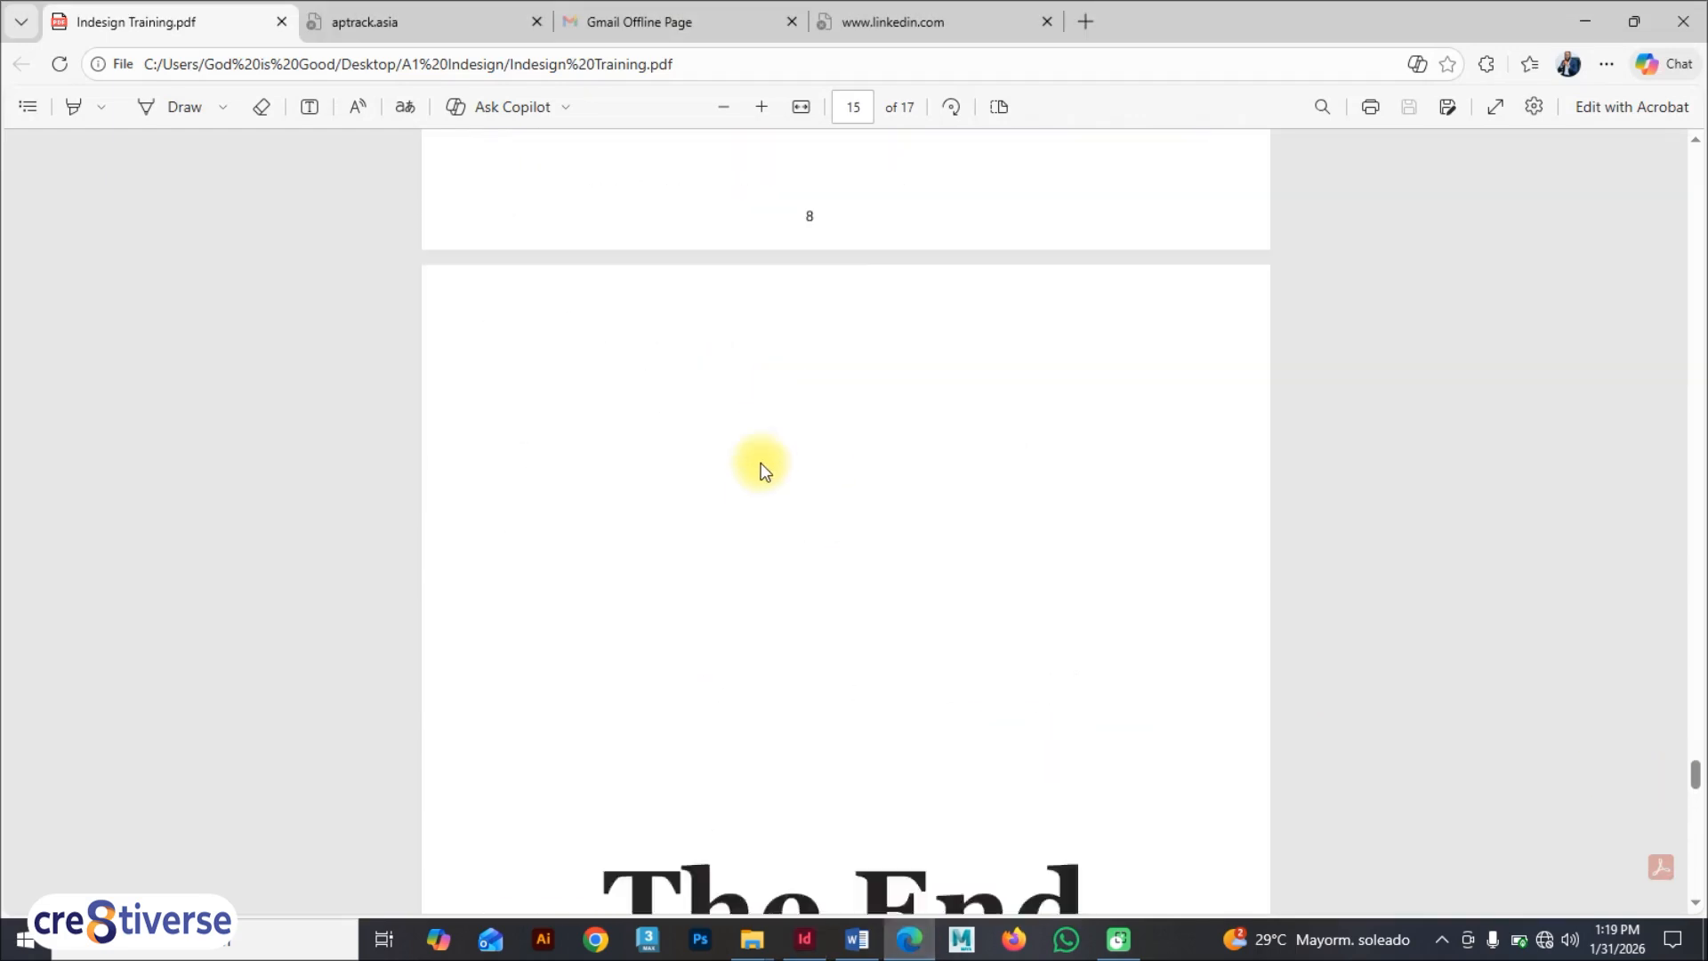
scroll(800, 507, "down", 6)
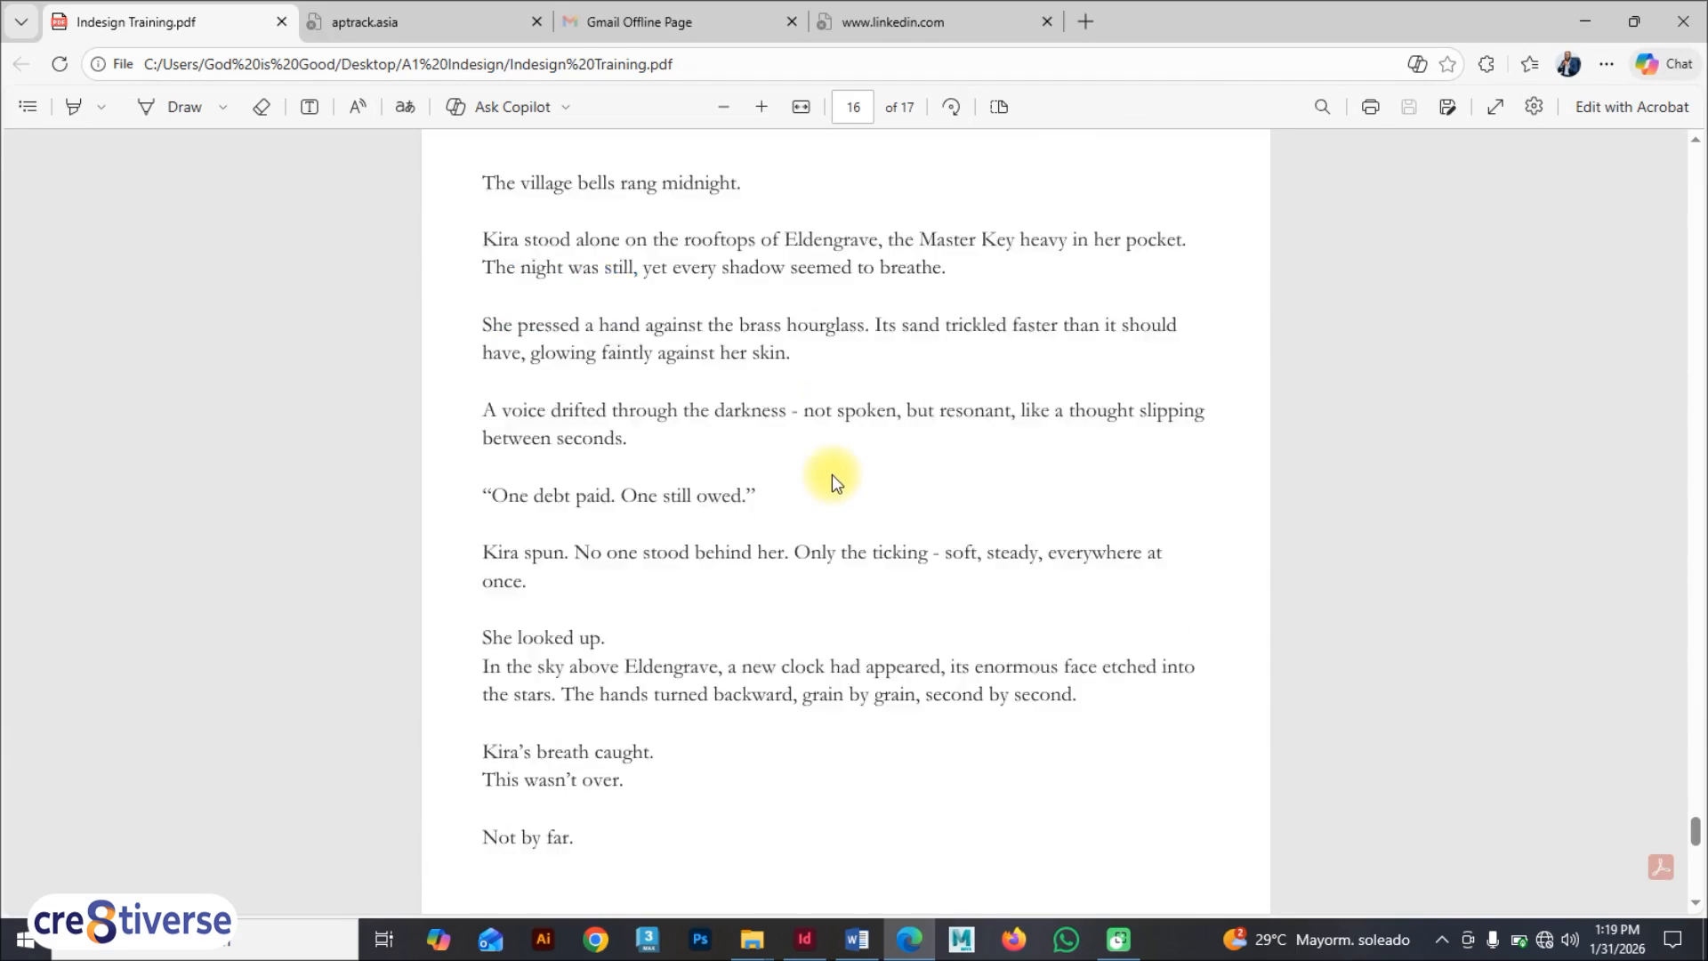
Step: Reread the Epilogue and the pages around it in the reference PDF, and return to the Indesign Training document in InDesign
scroll(778, 491, "up", 4)
scroll(778, 487, "up", 5)
scroll(778, 484, "down", 12)
scroll(779, 489, "down", 3)
scroll(779, 471, "up", 10)
key("alt+Tab")
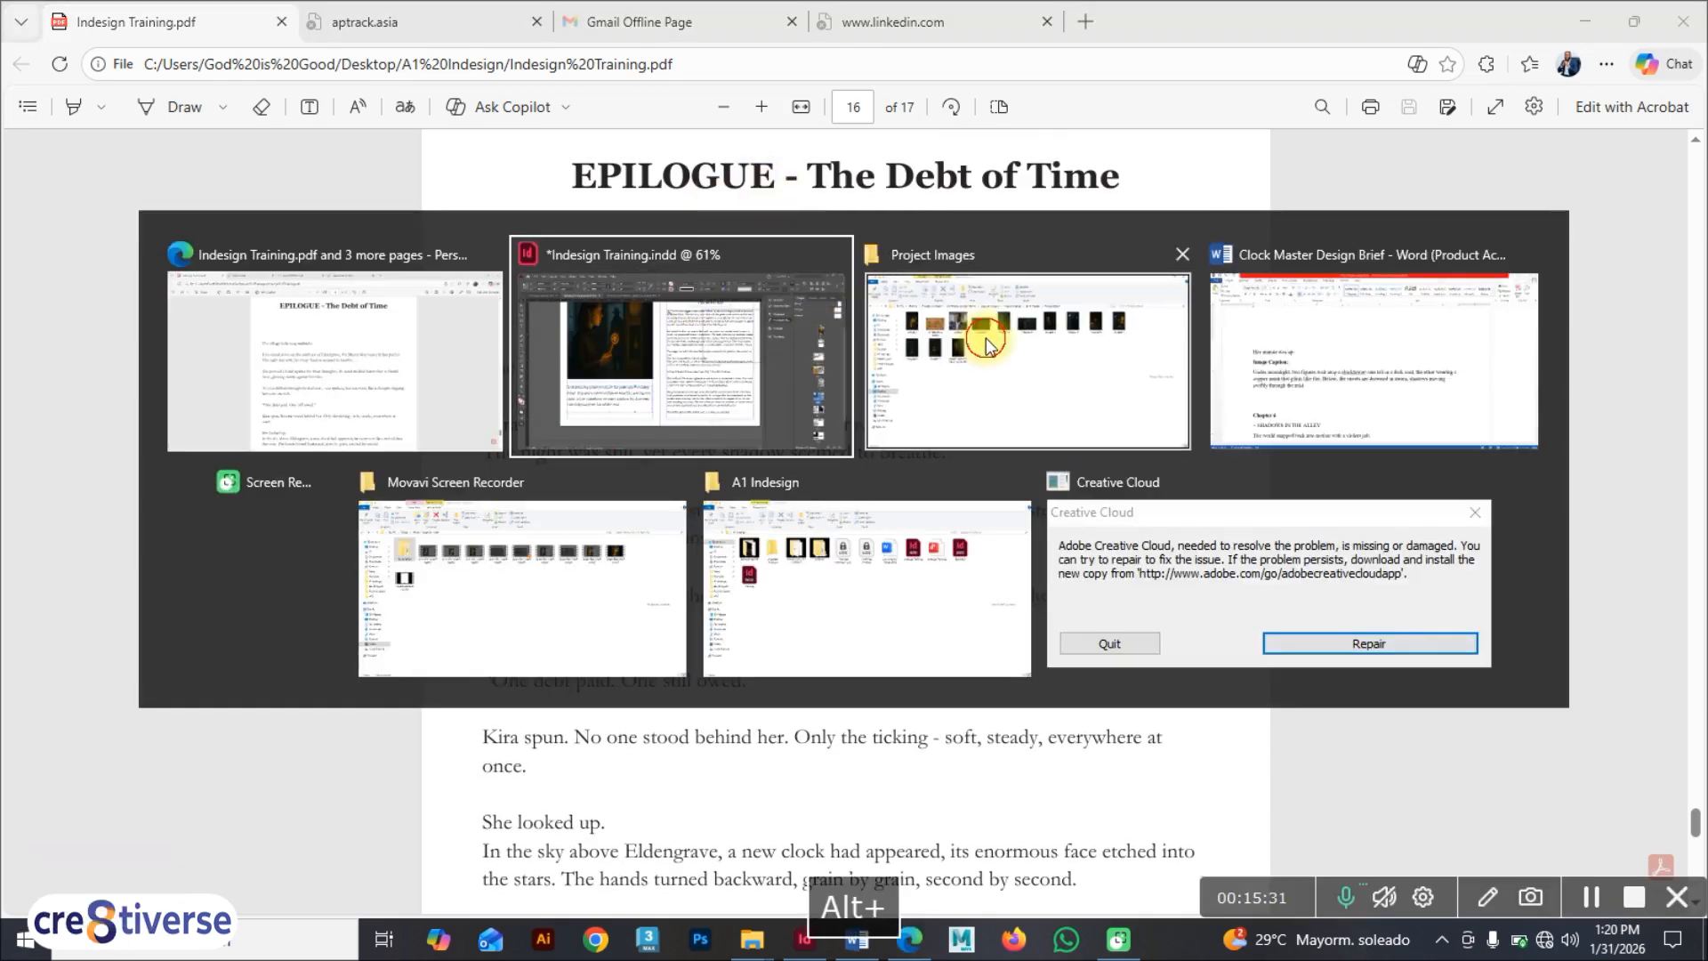
left_click(970, 335)
left_click(804, 939)
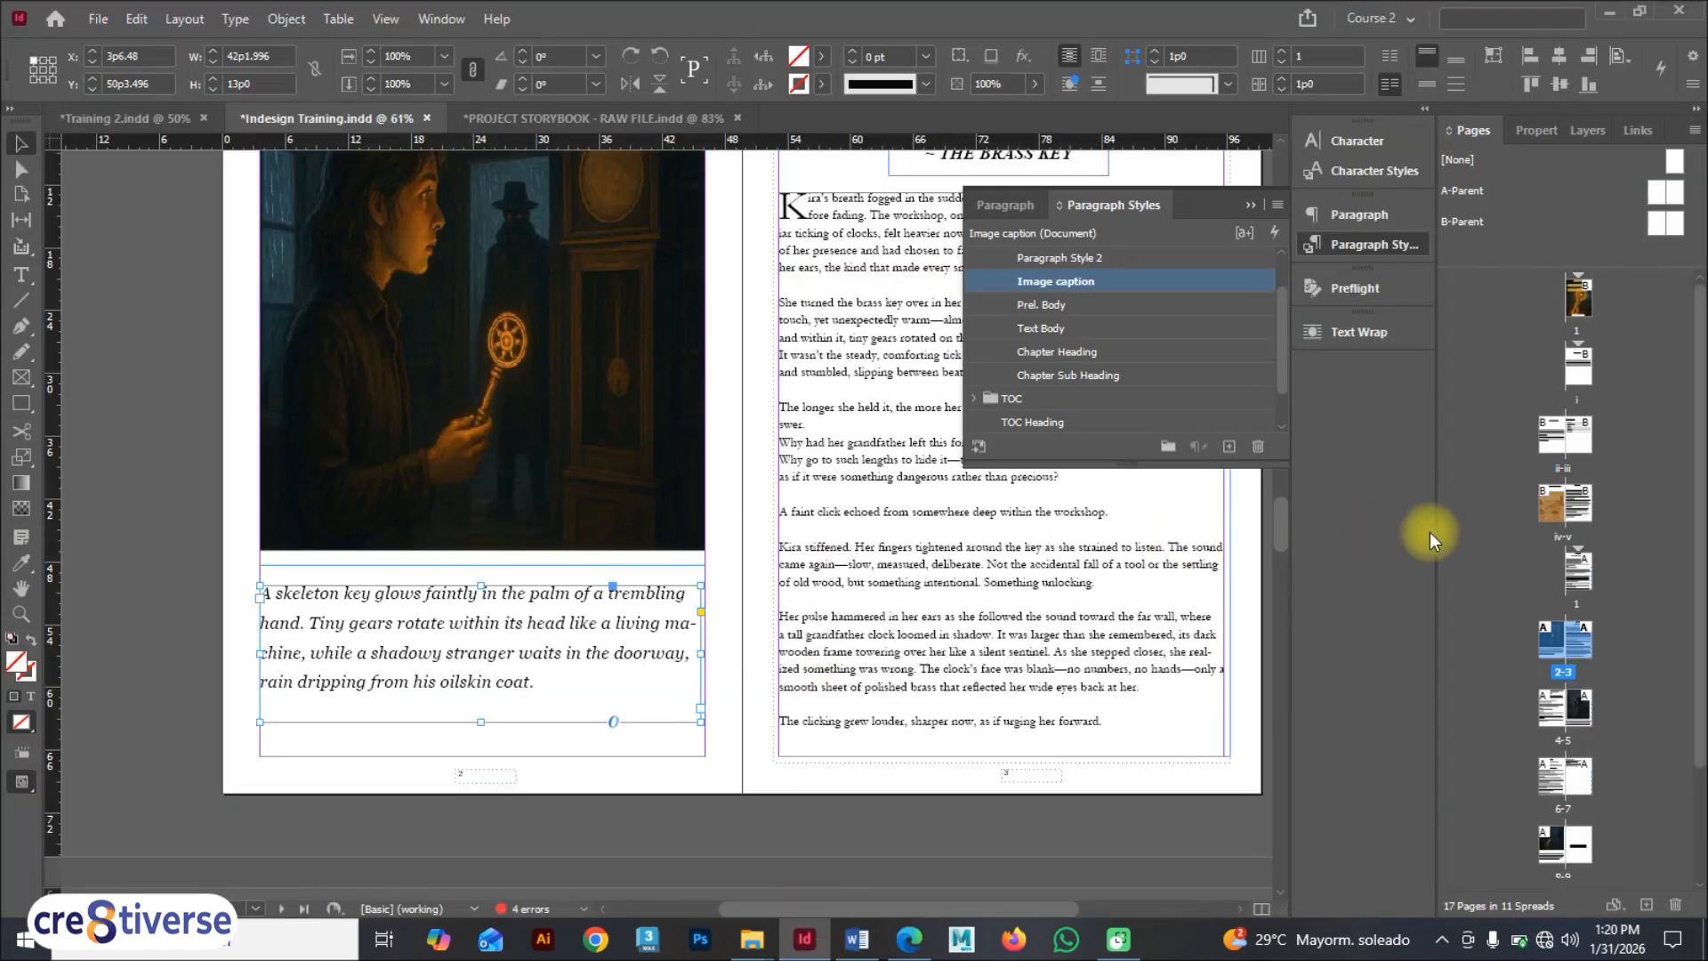
Step: Review the Document Setup settings of Indesign Training.indd and leave them without making changes
left_click(1249, 207)
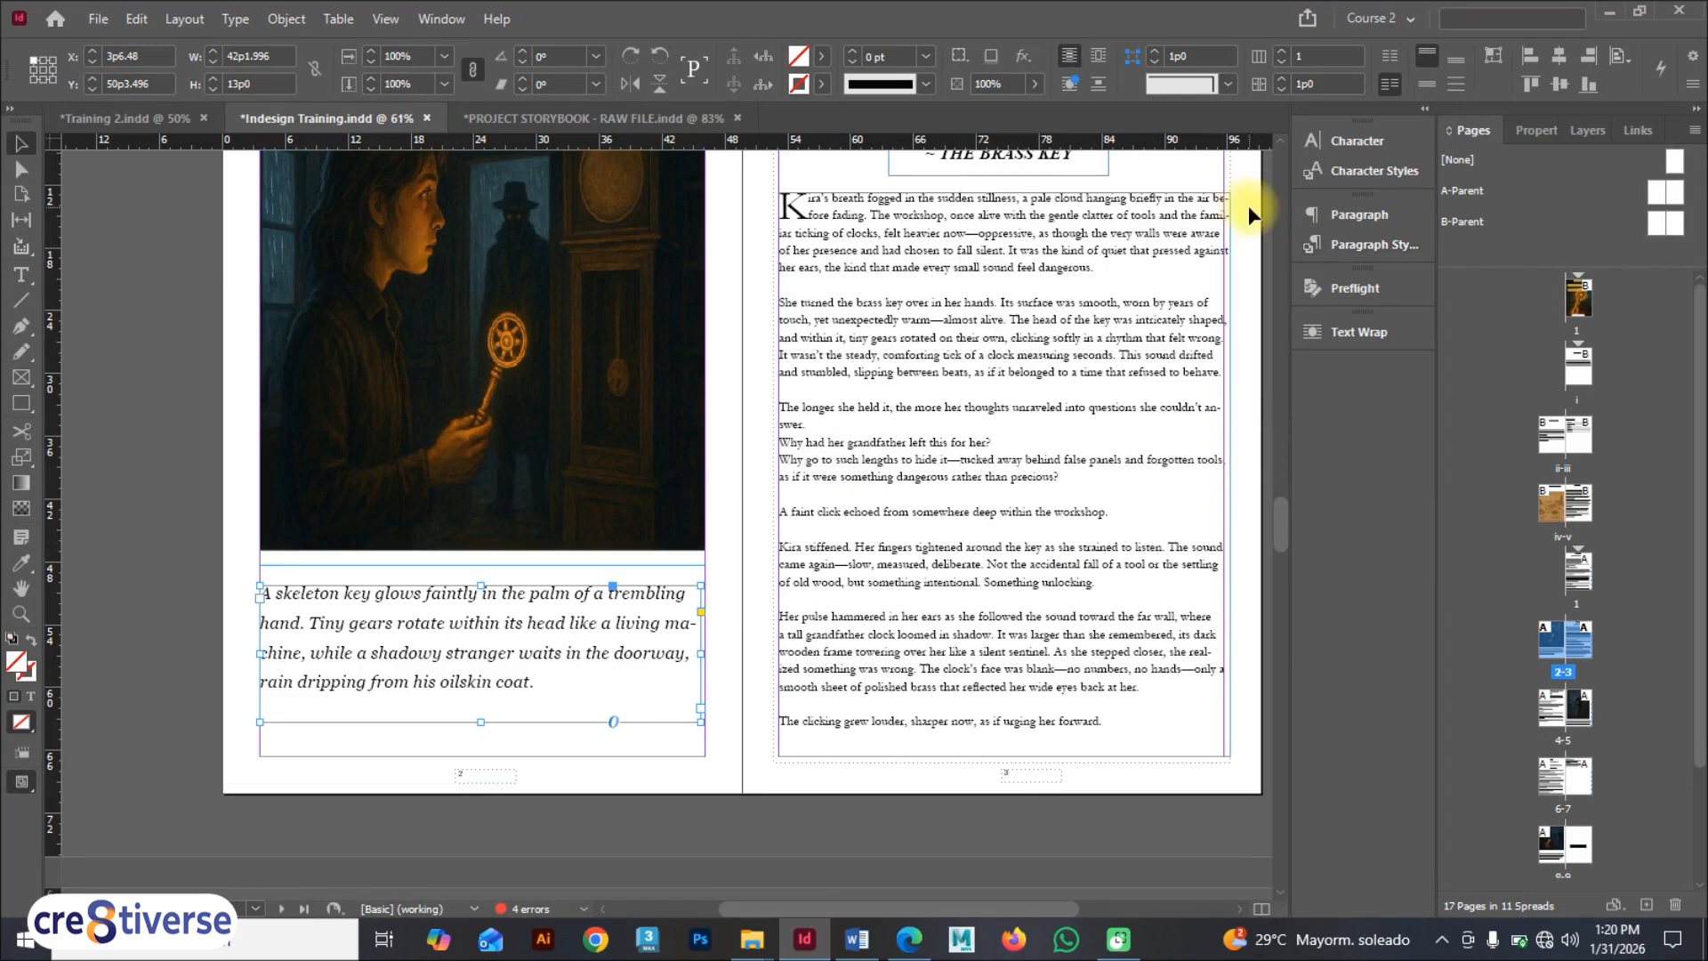
scroll(974, 335, "up", 1)
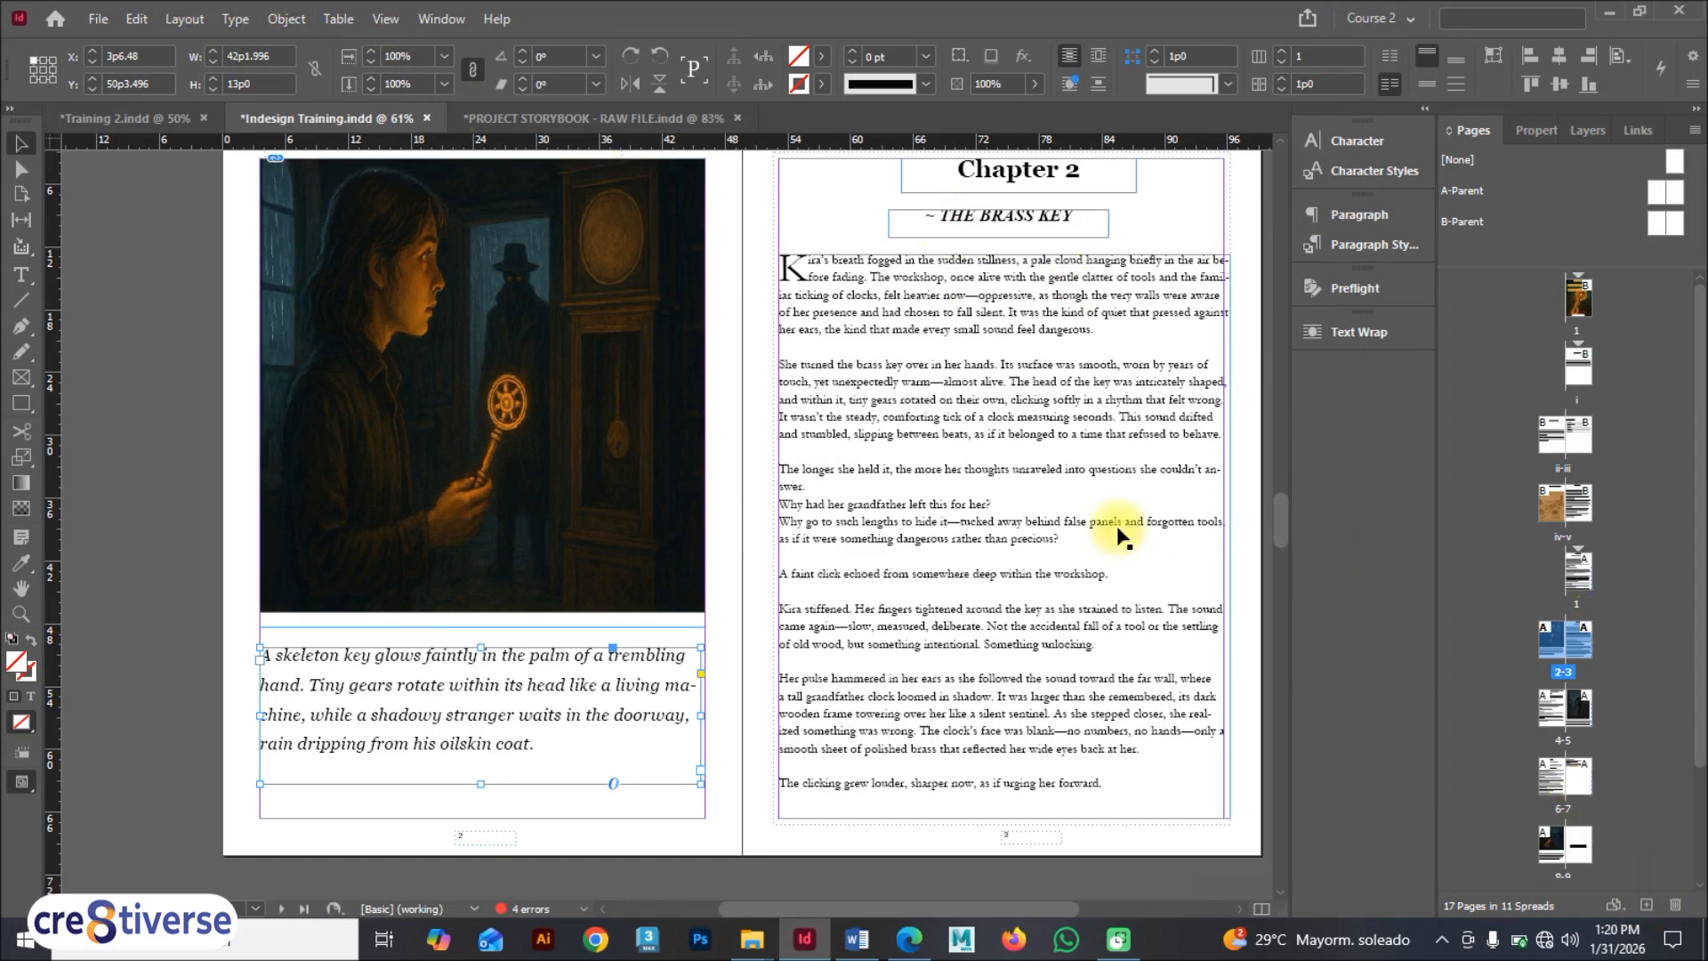
left_click(182, 18)
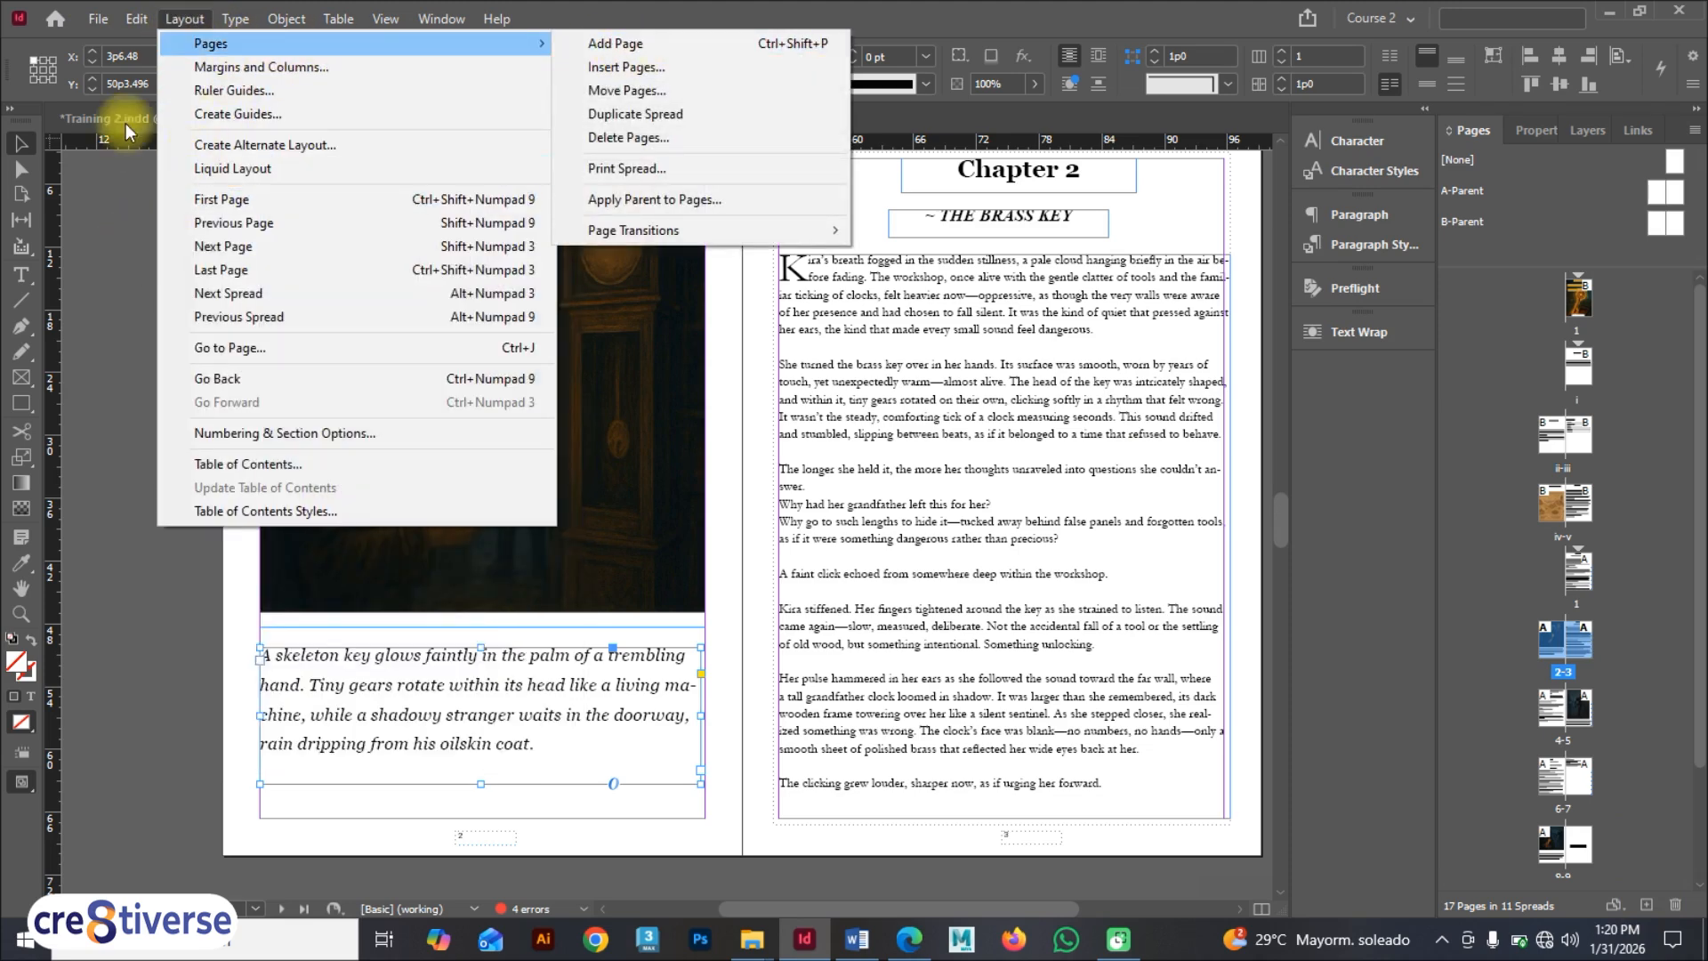
left_click(99, 25)
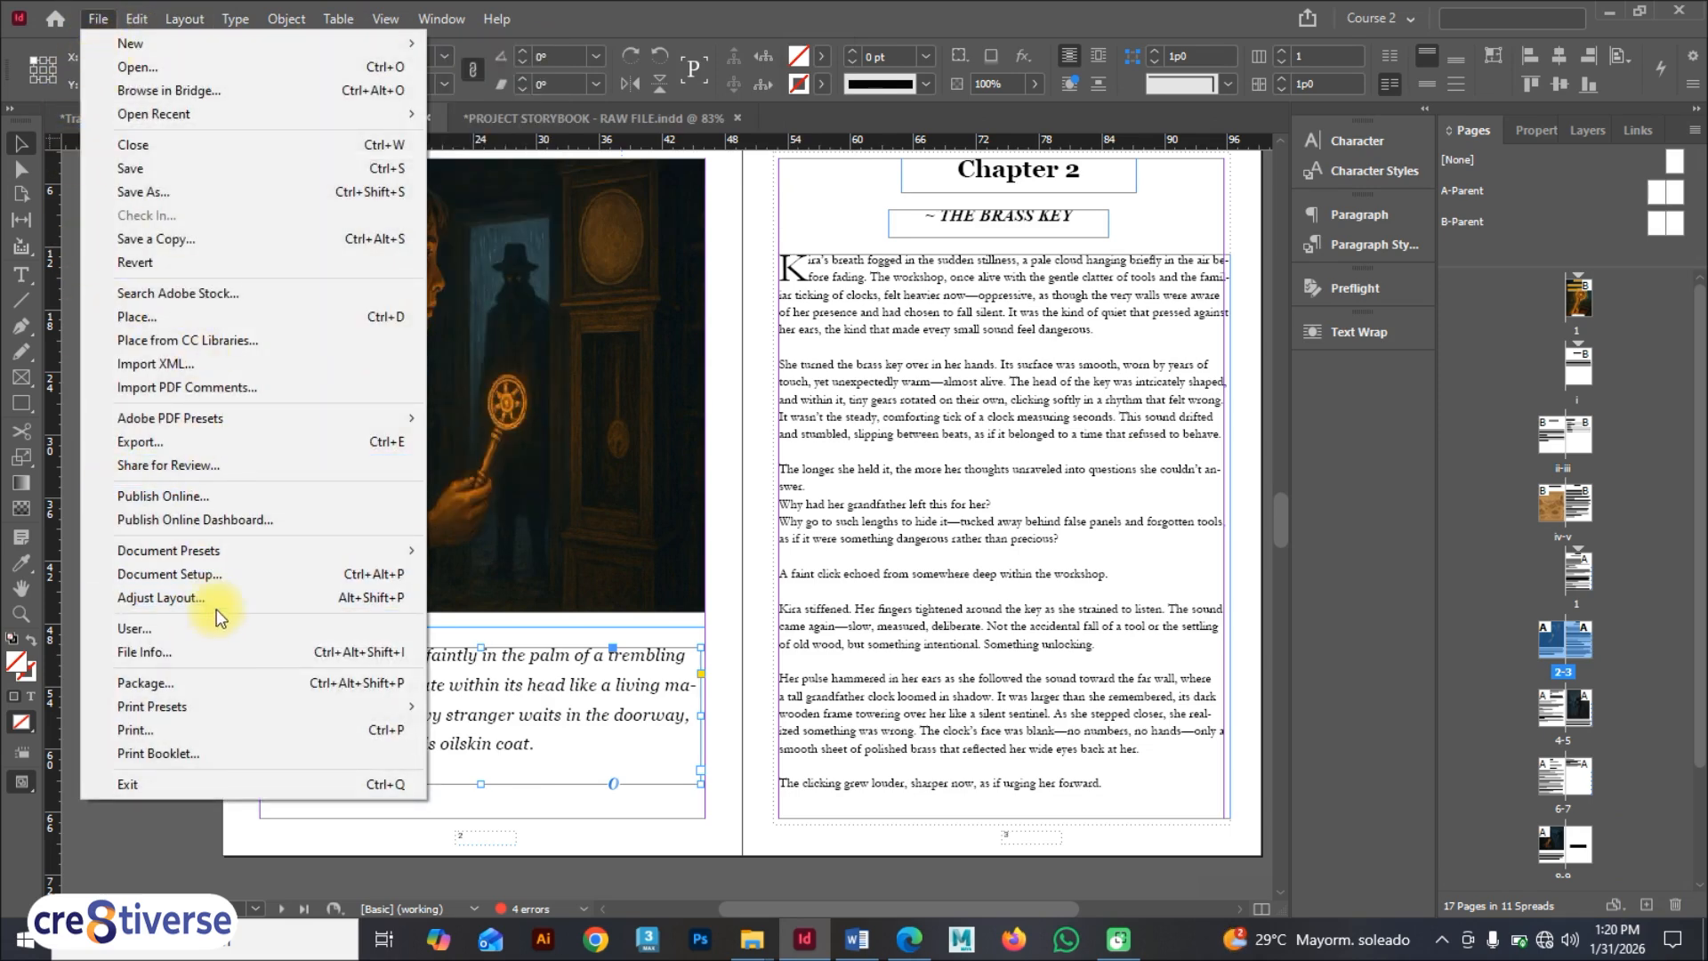
left_click(207, 577)
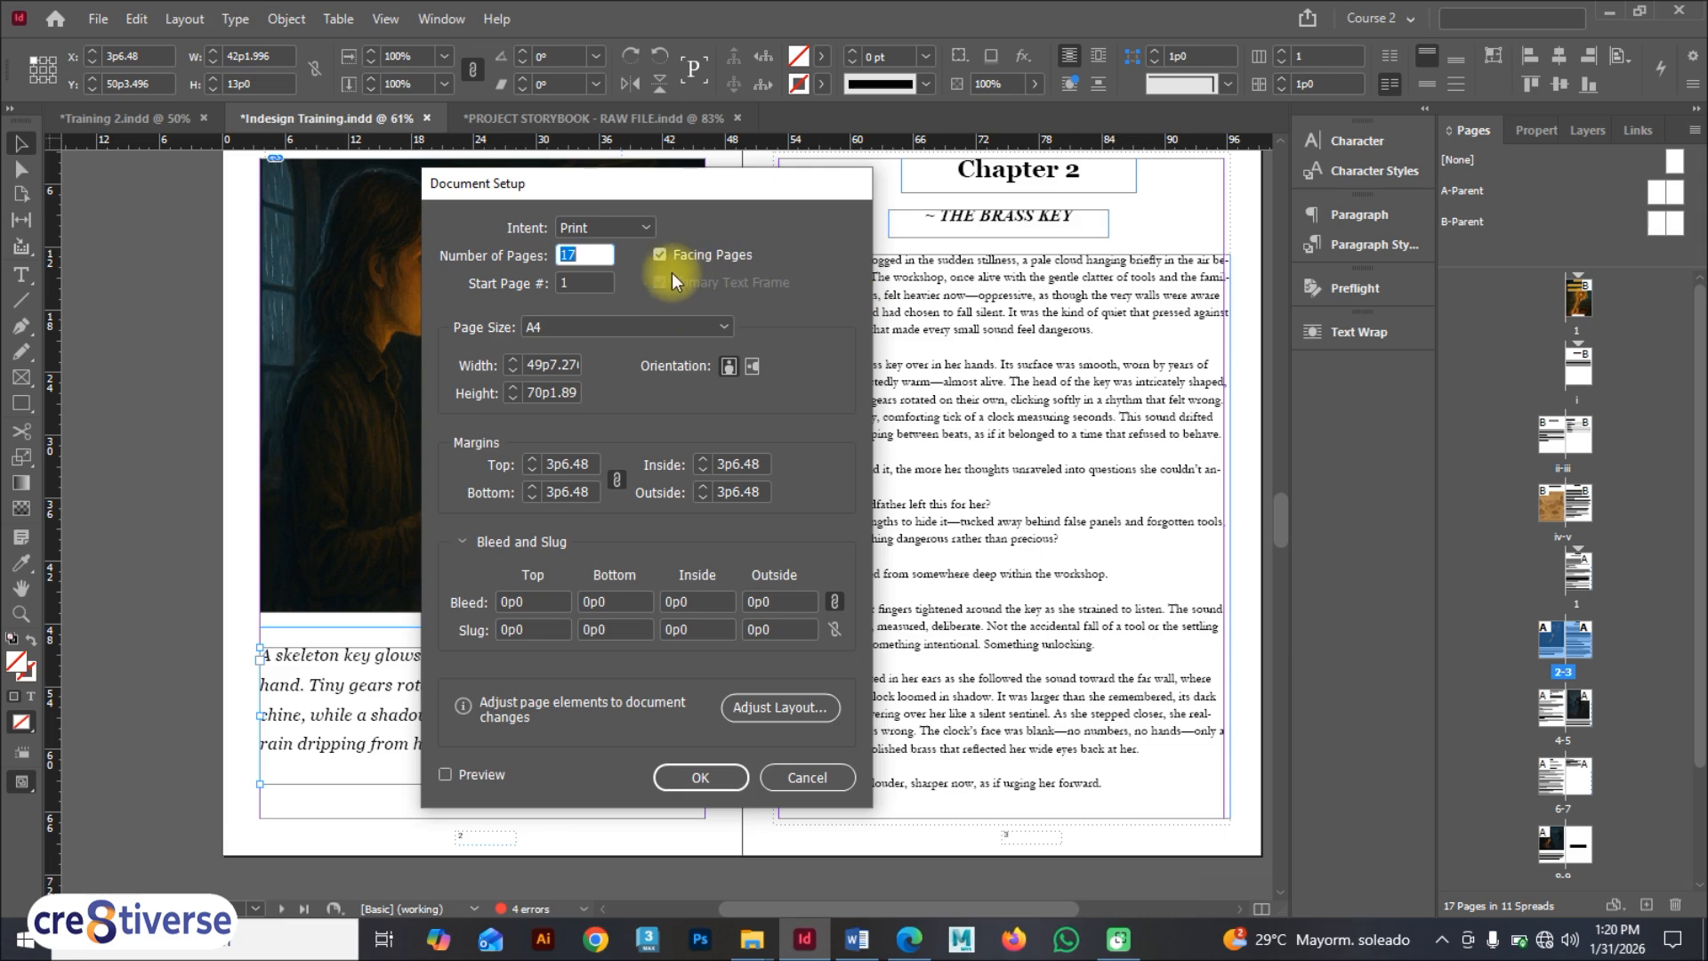
left_click(806, 778)
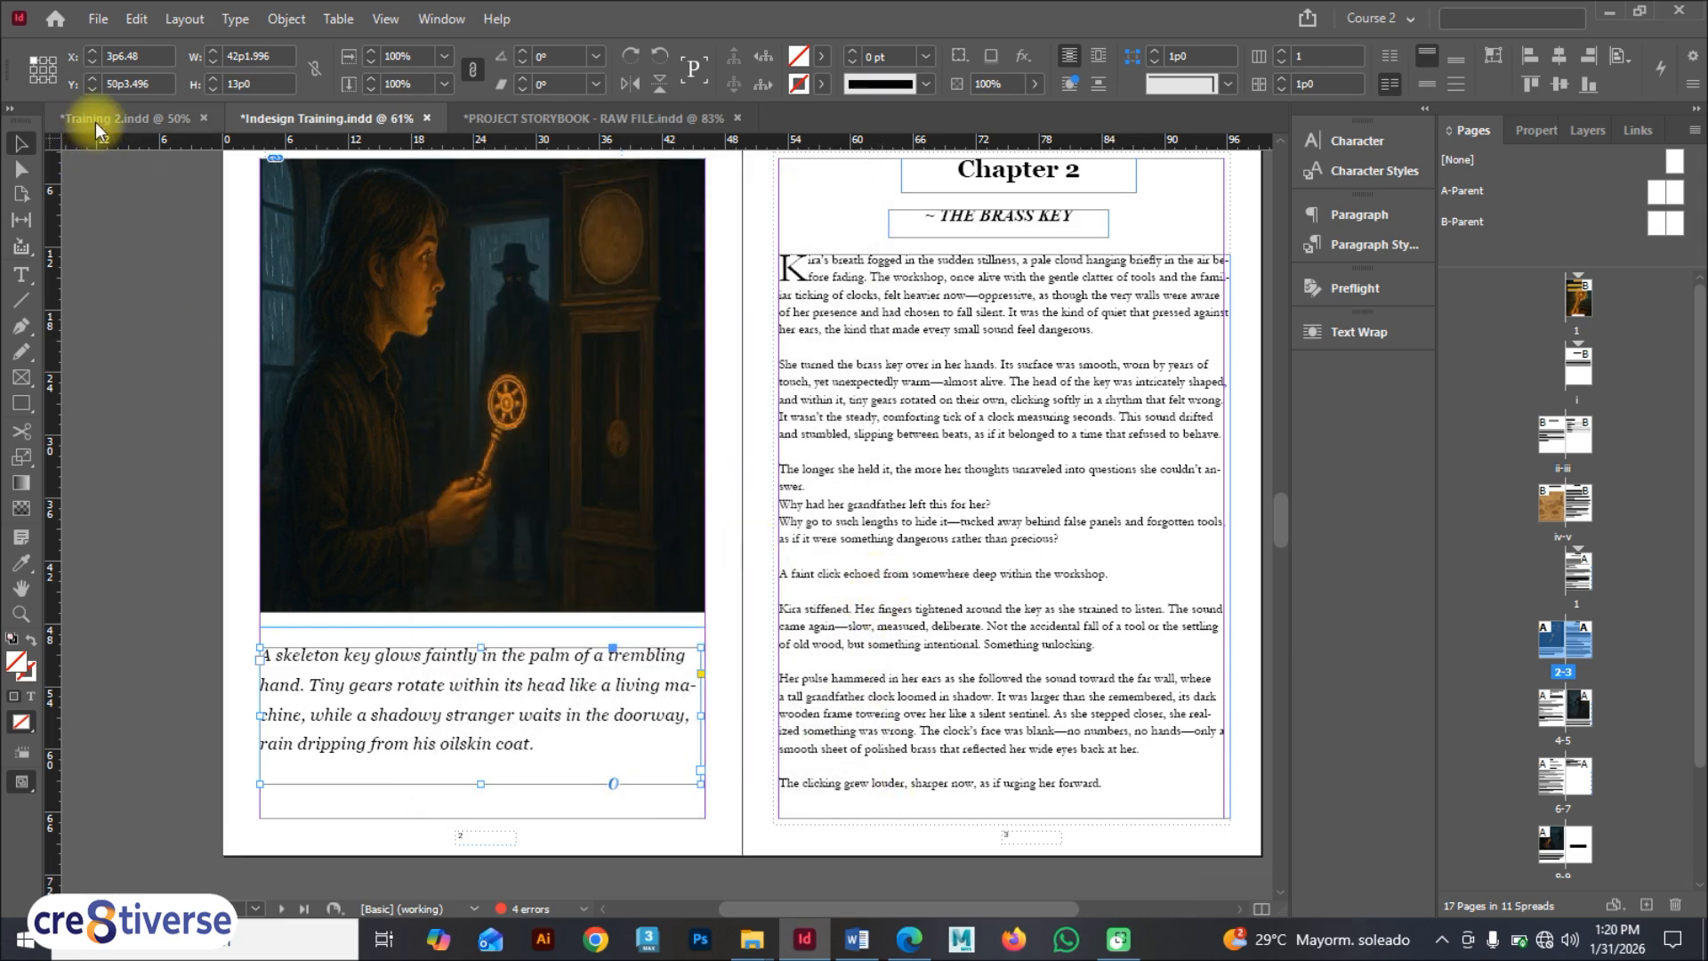
scroll(720, 575, "down", 5)
scroll(720, 575, "up", 3)
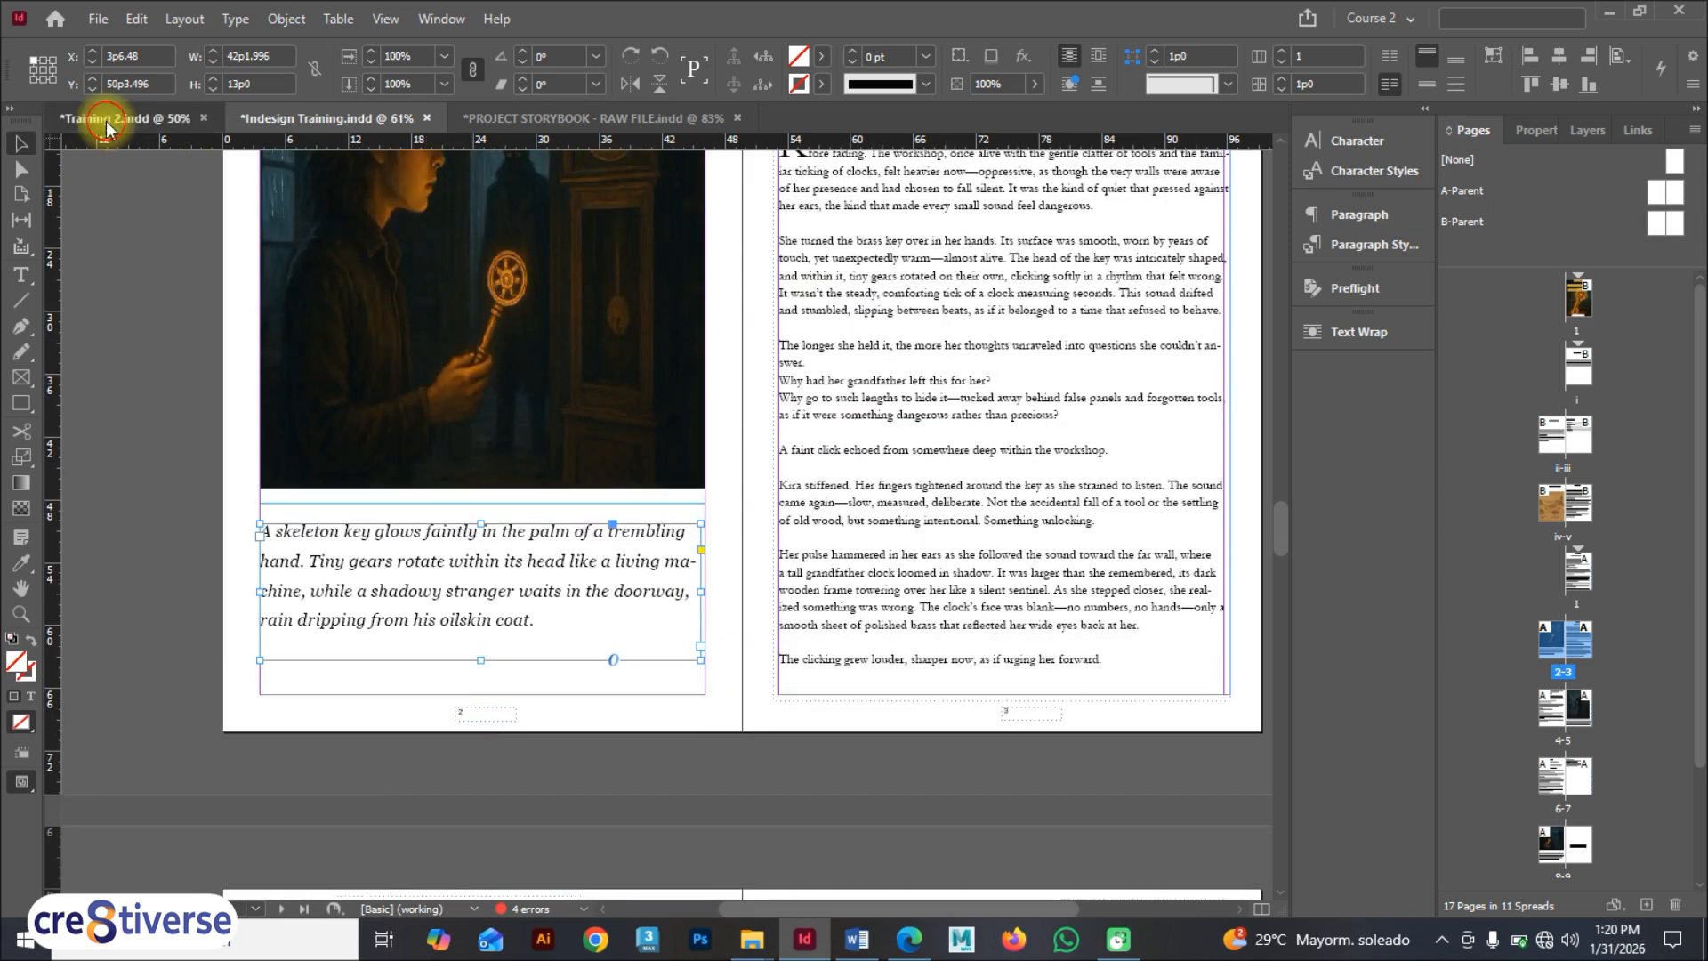
Step: In Training 2.indd, add a text frame about 122 by 61 mm on page 23 reading "THE END"
left_click(106, 121)
scroll(595, 359, "down", 5)
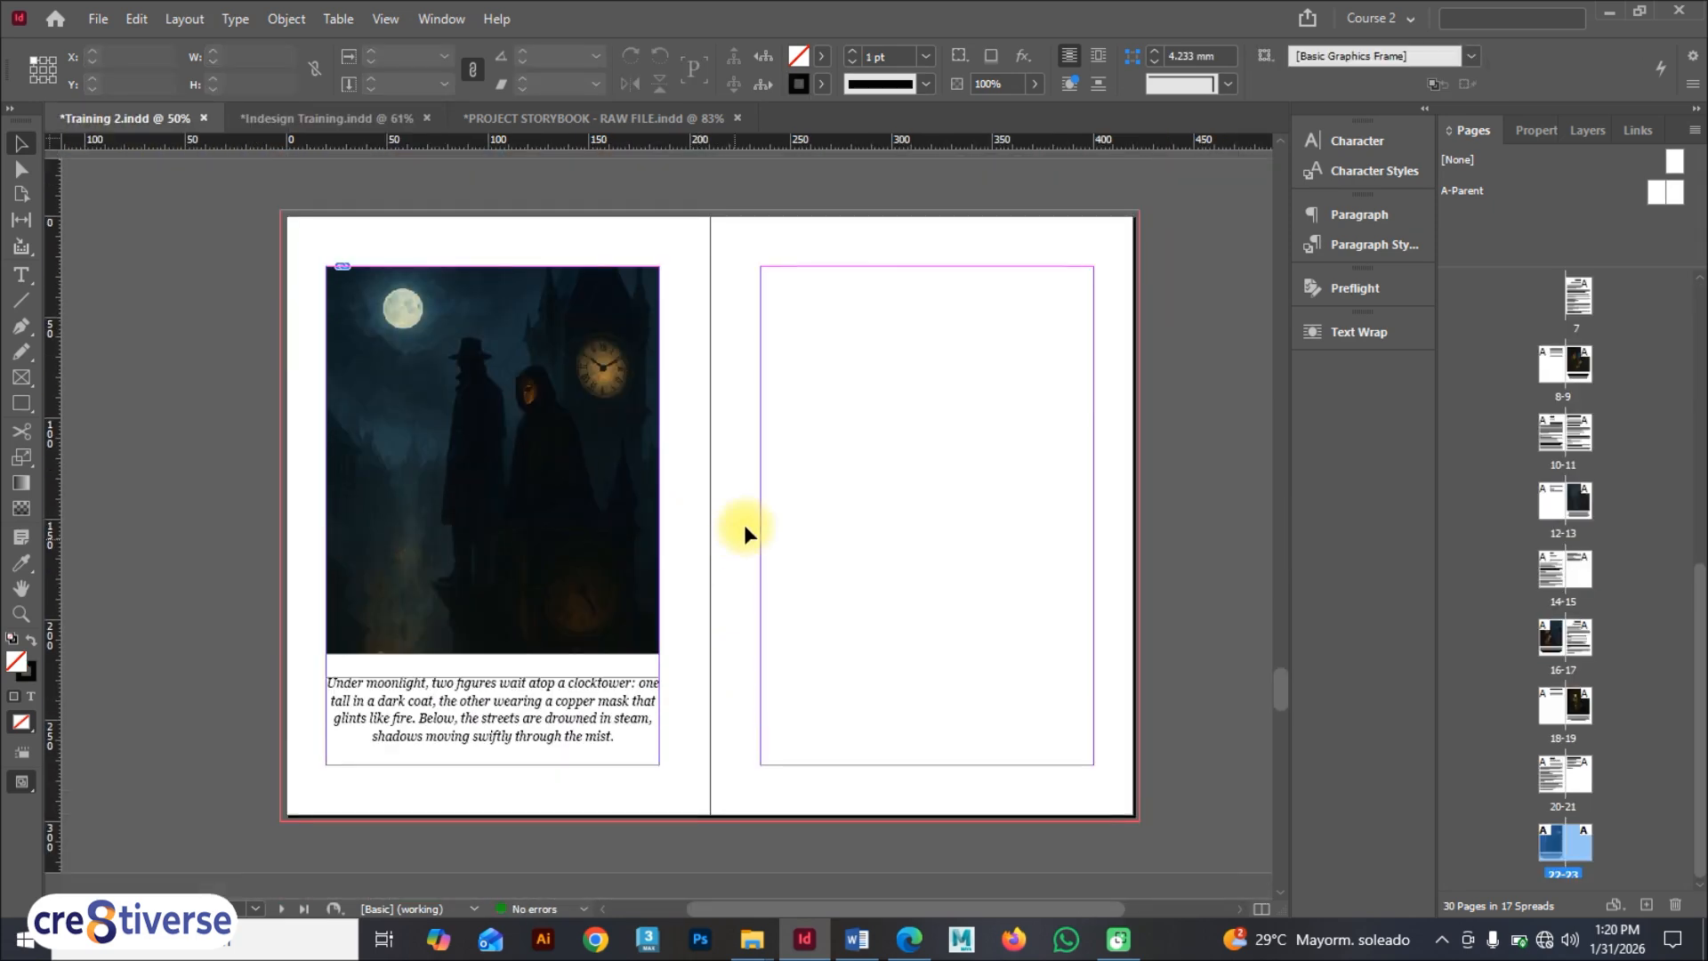
scroll(842, 466, "up", 2)
left_click(22, 276)
left_click_drag(795, 576, 1040, 697)
type("T")
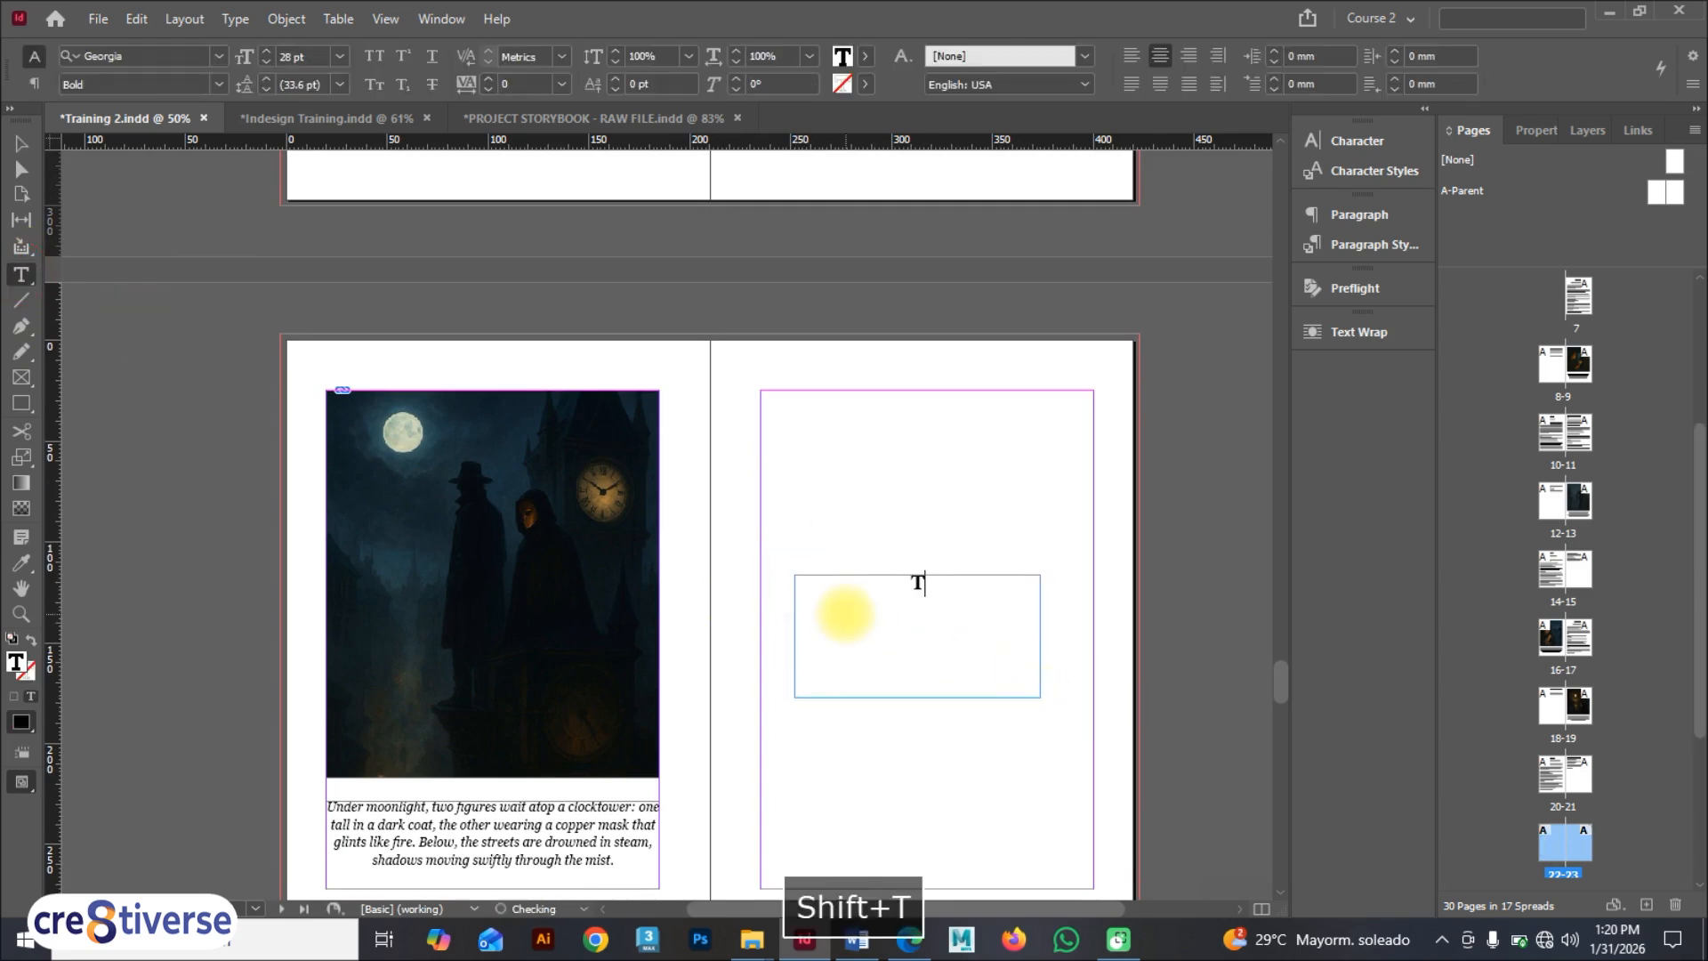
type("h")
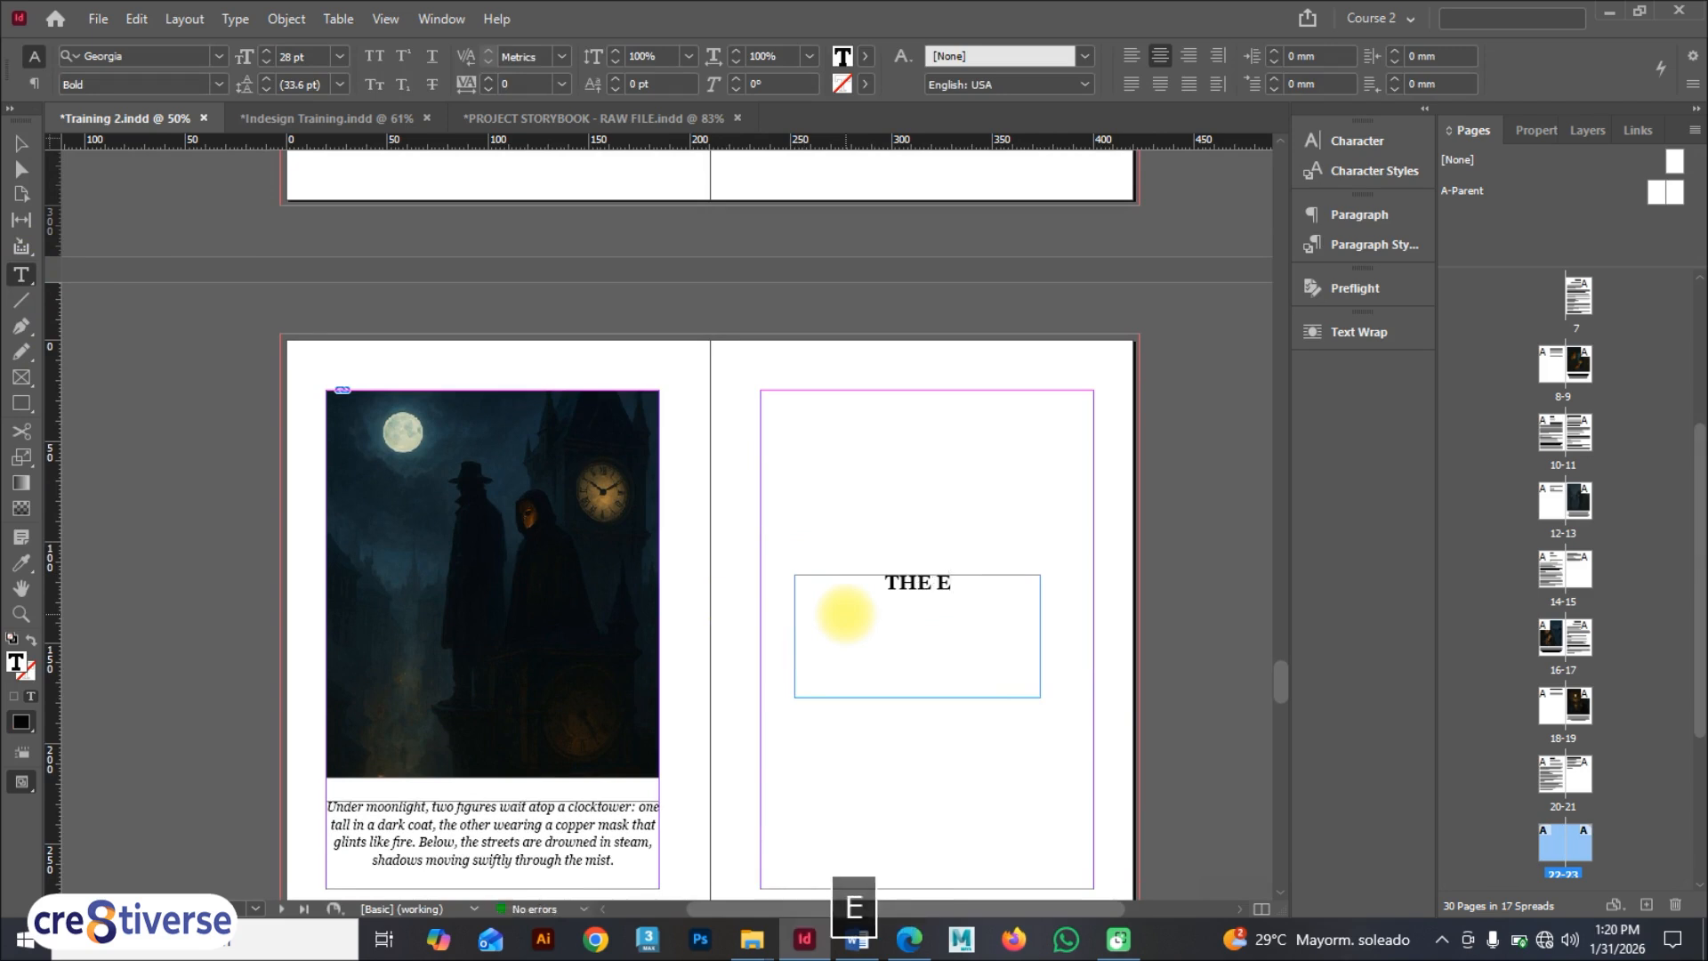
left_click(20, 143)
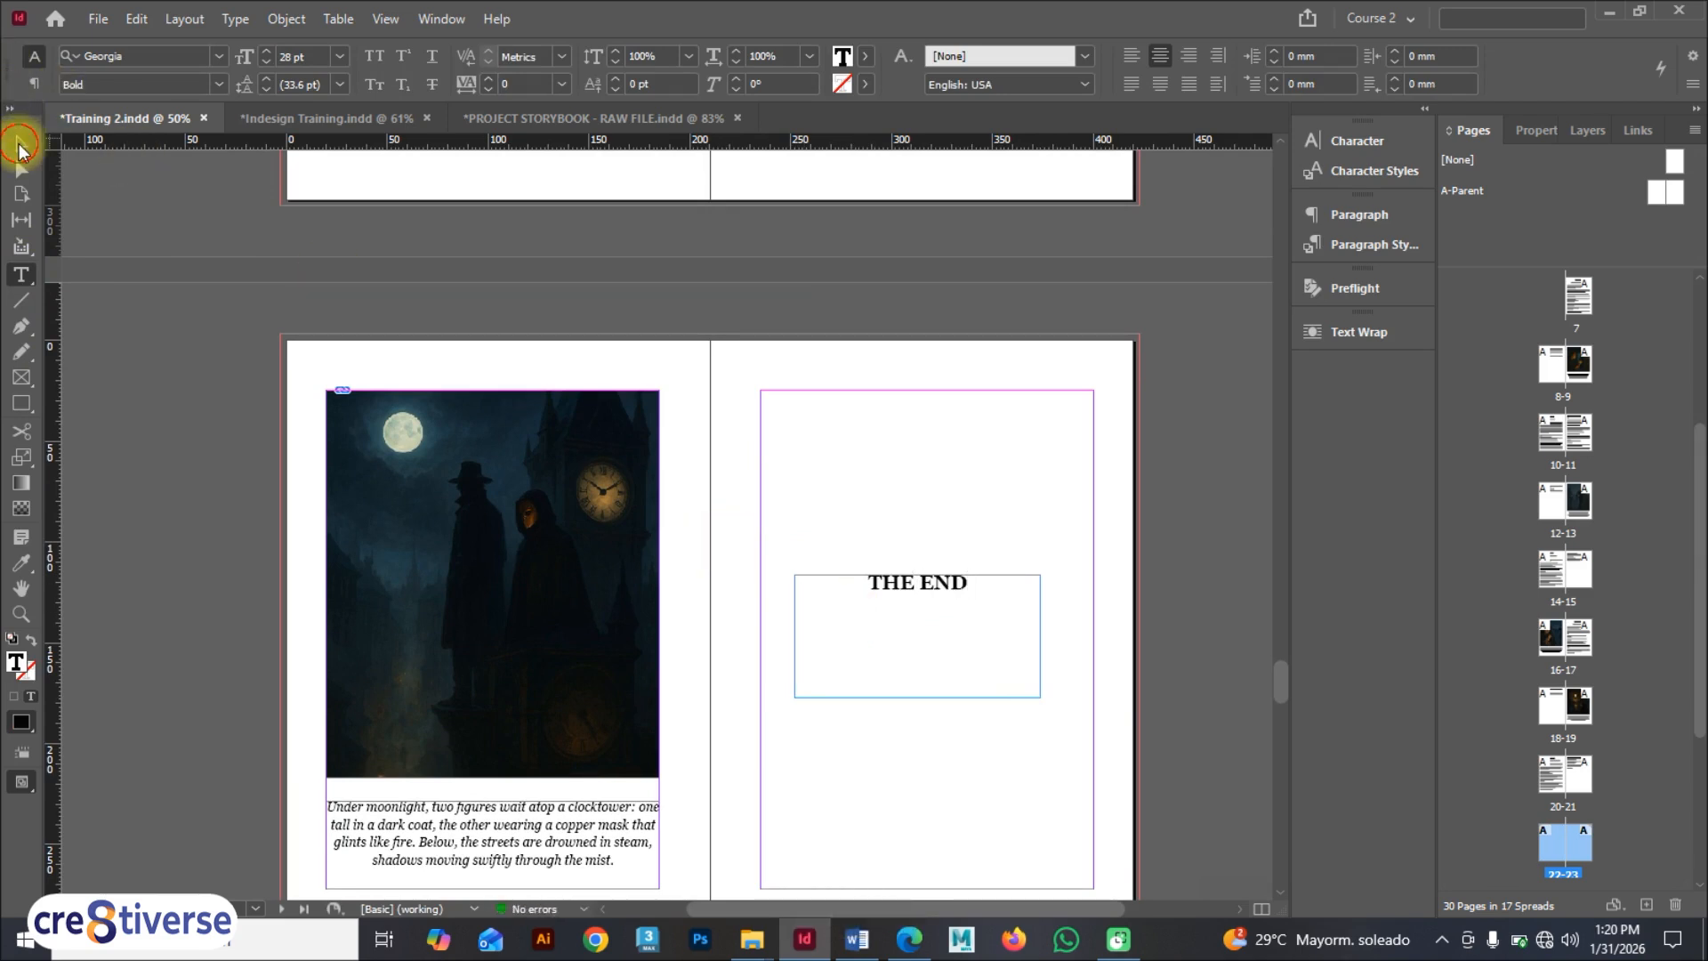
Step: Set the THE END text to 80 pt, and widen its frame to about 171 mm, repositioning it across the middle of page 23
left_click(1347, 144)
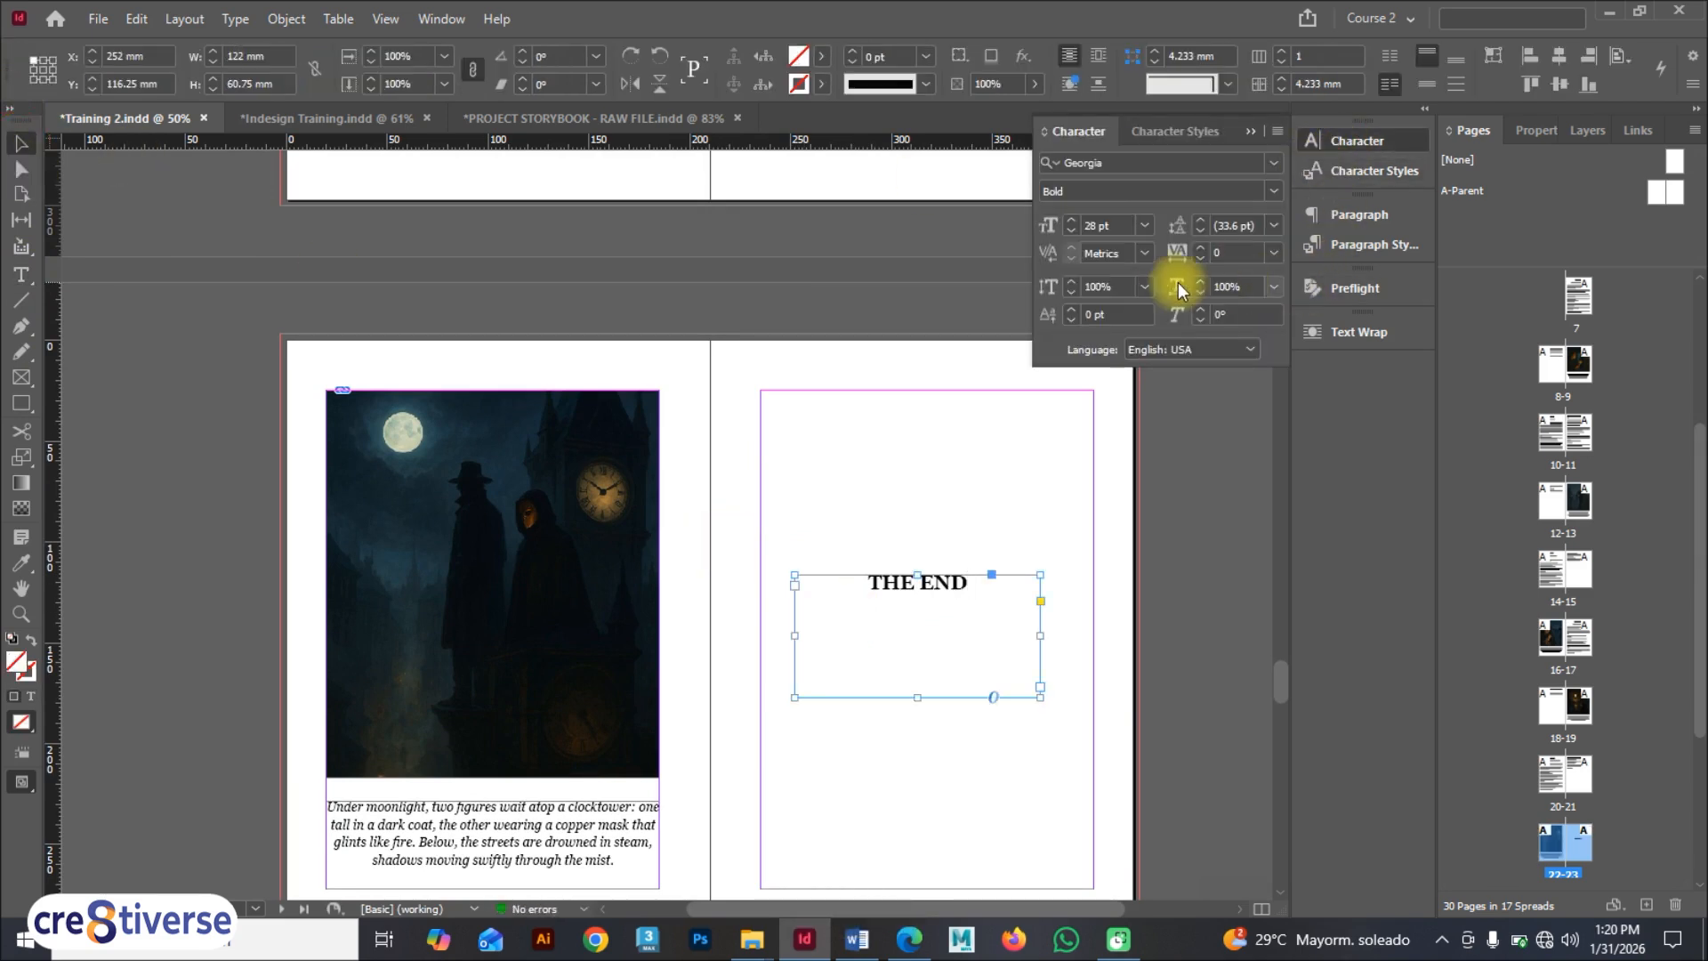
left_click_drag(1117, 222, 1078, 222)
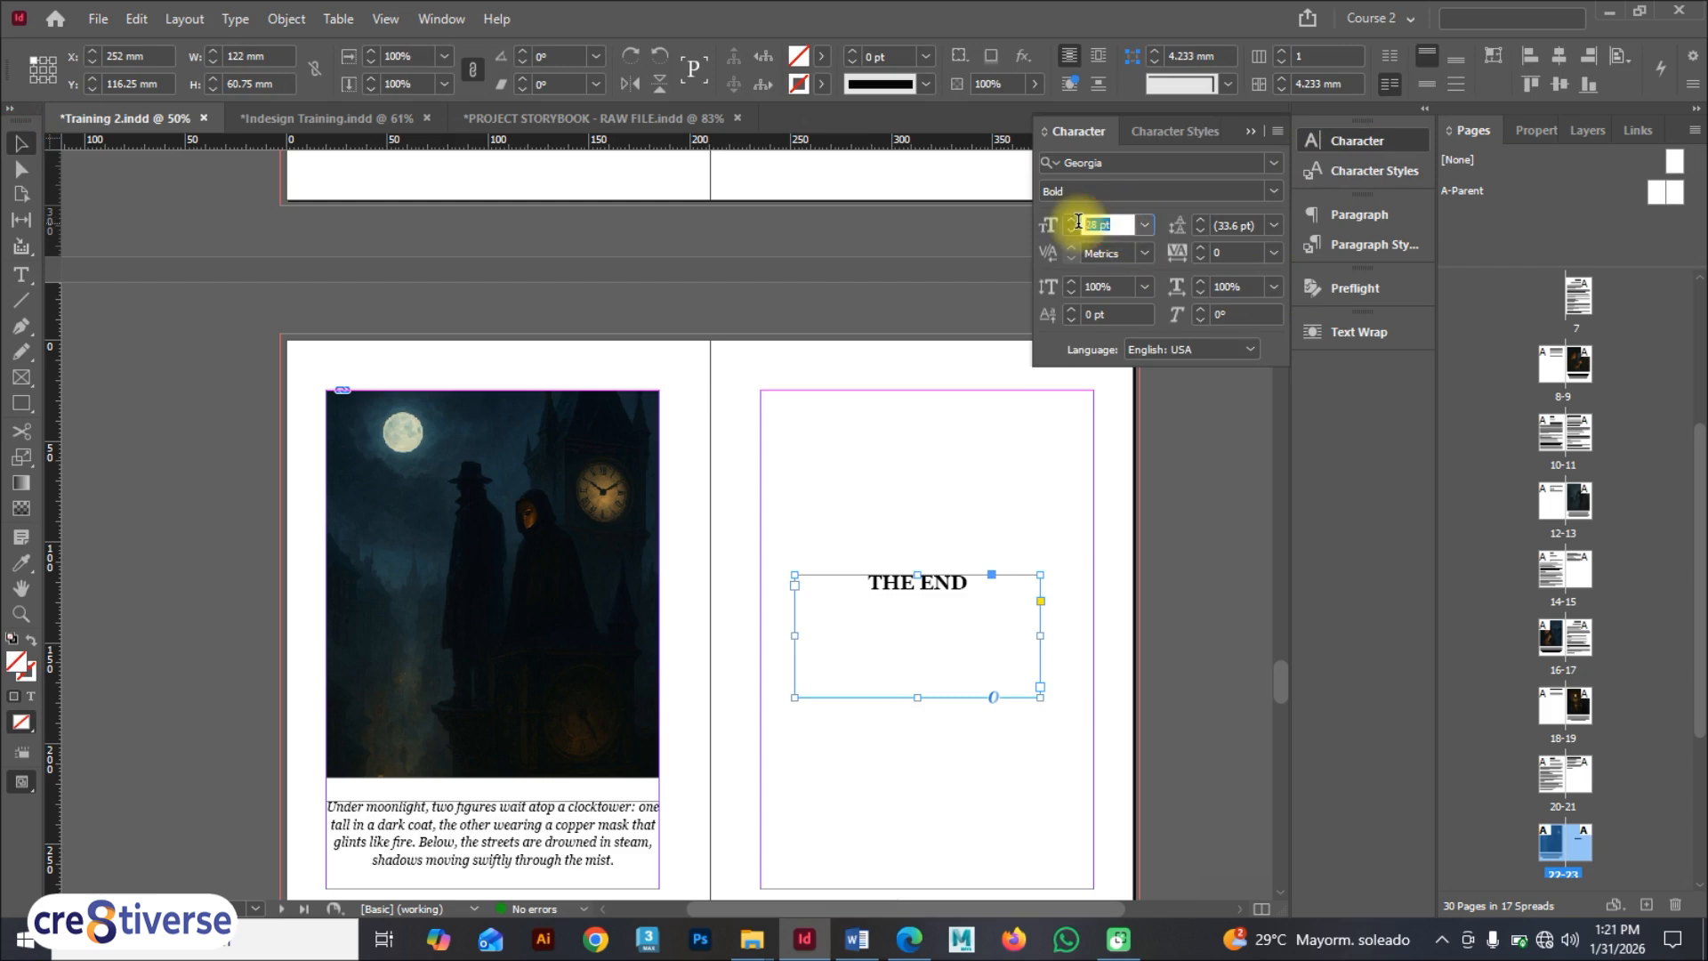
type("45")
key("Return")
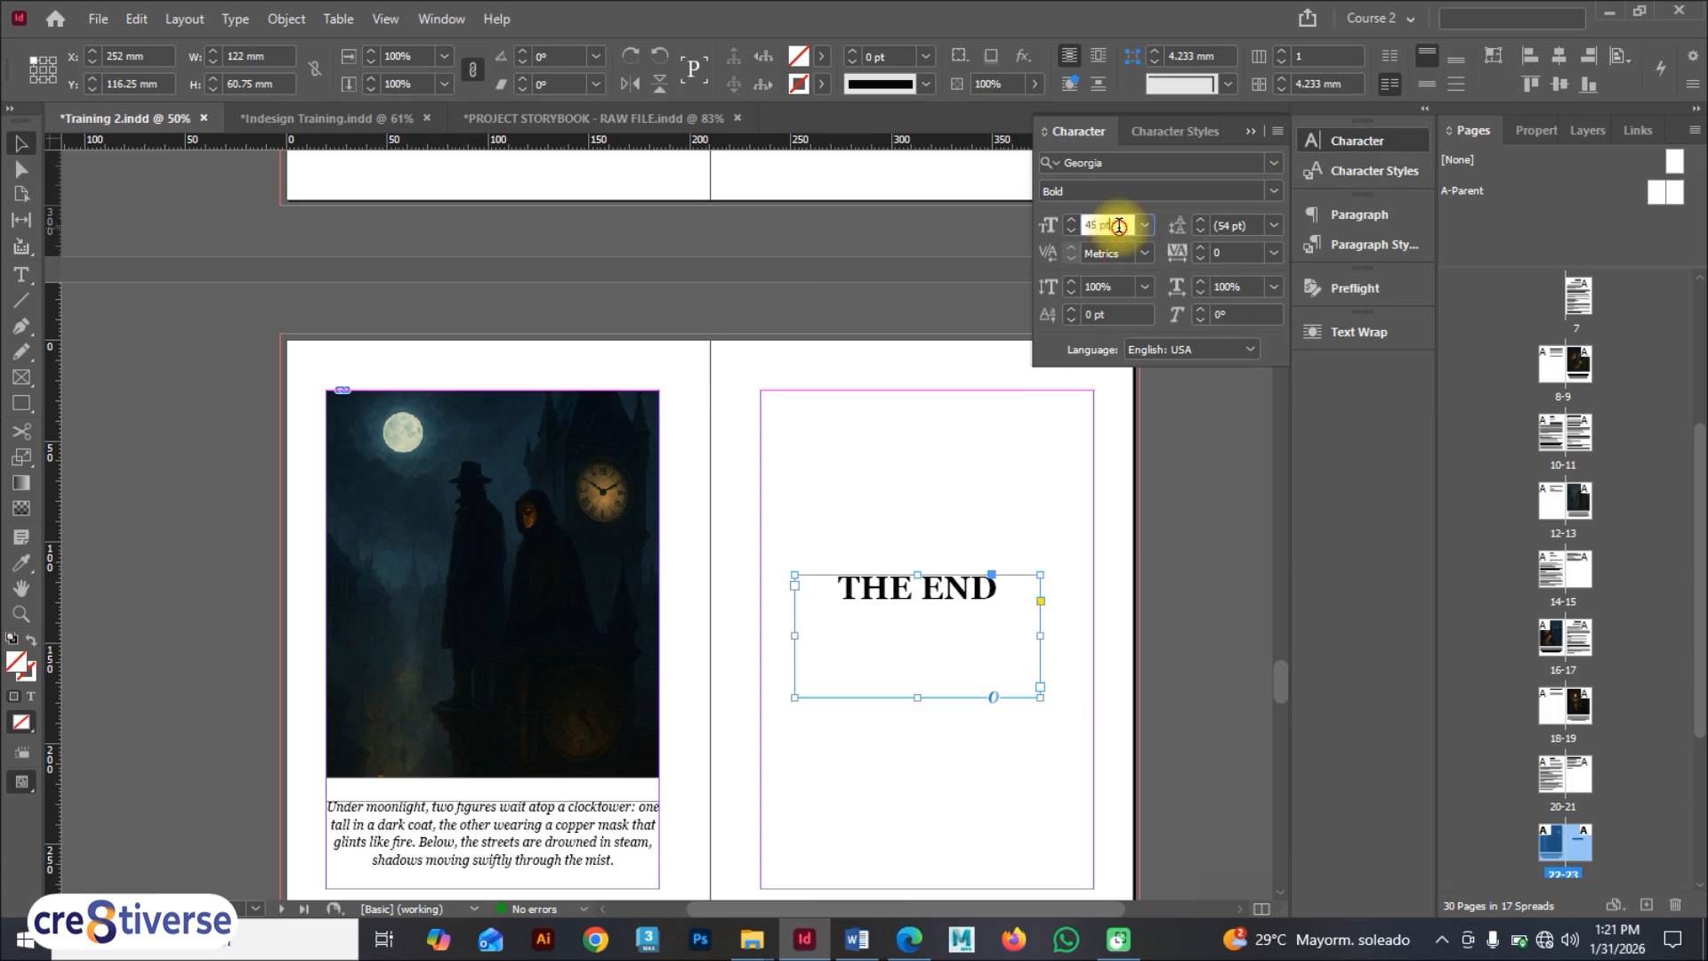
left_click_drag(1119, 225, 1049, 224)
type("80")
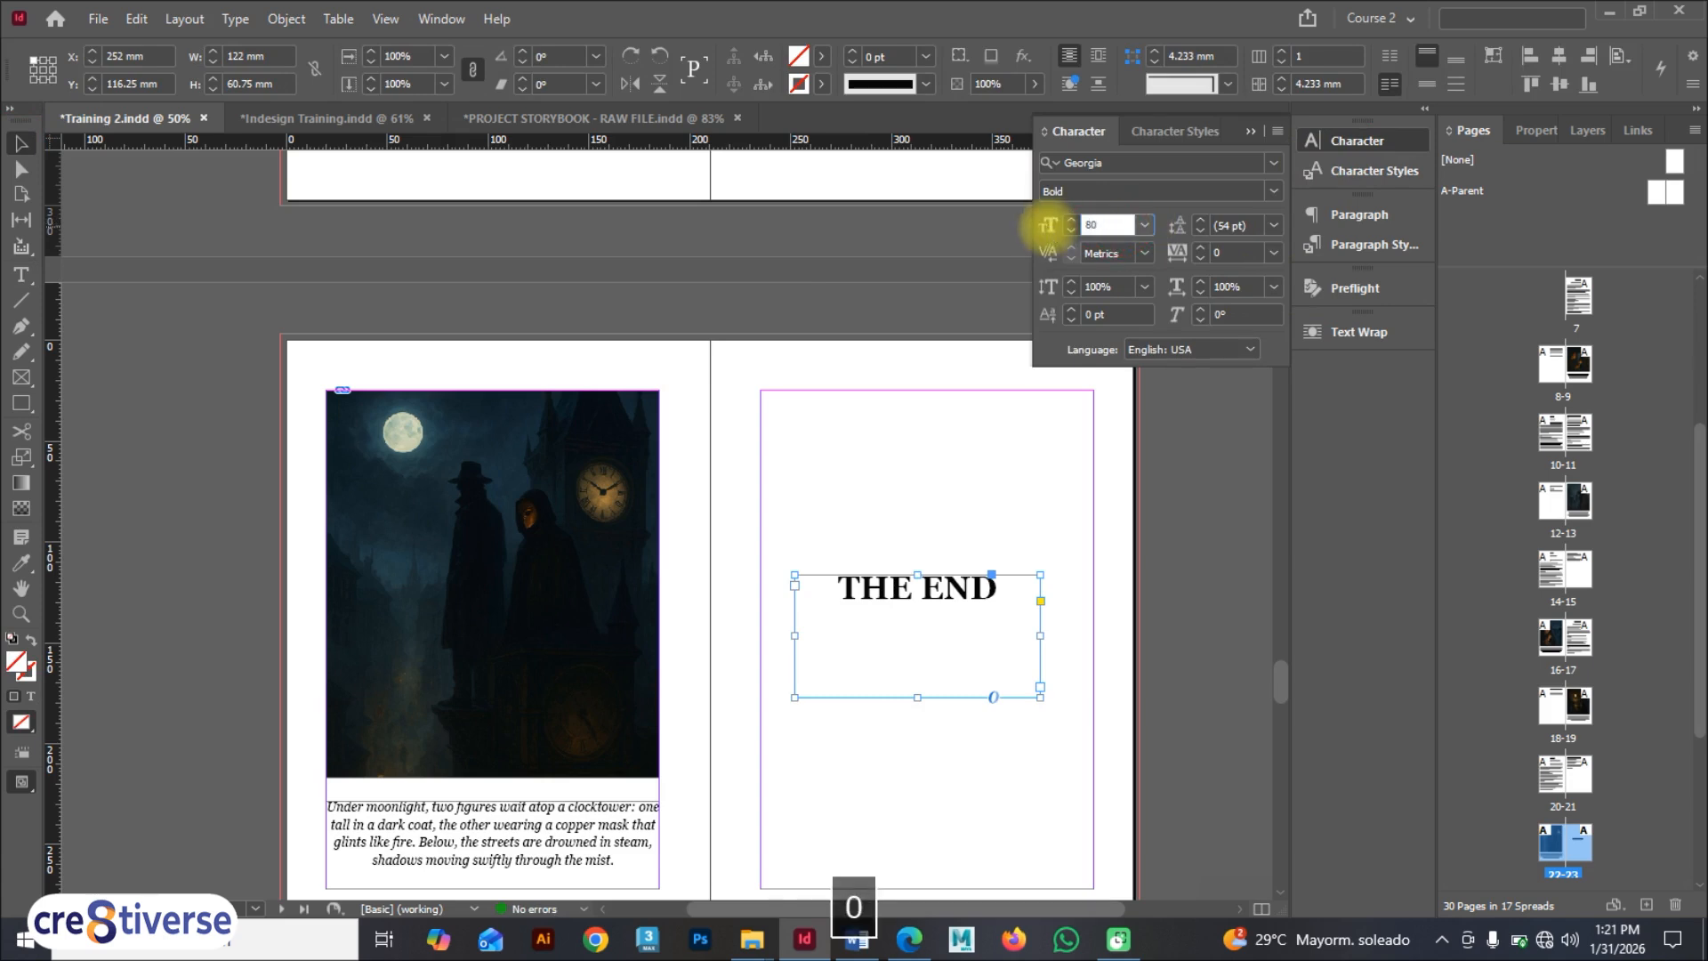
key("Return")
left_click_drag(1041, 634, 1140, 634)
left_click_drag(990, 605, 947, 623)
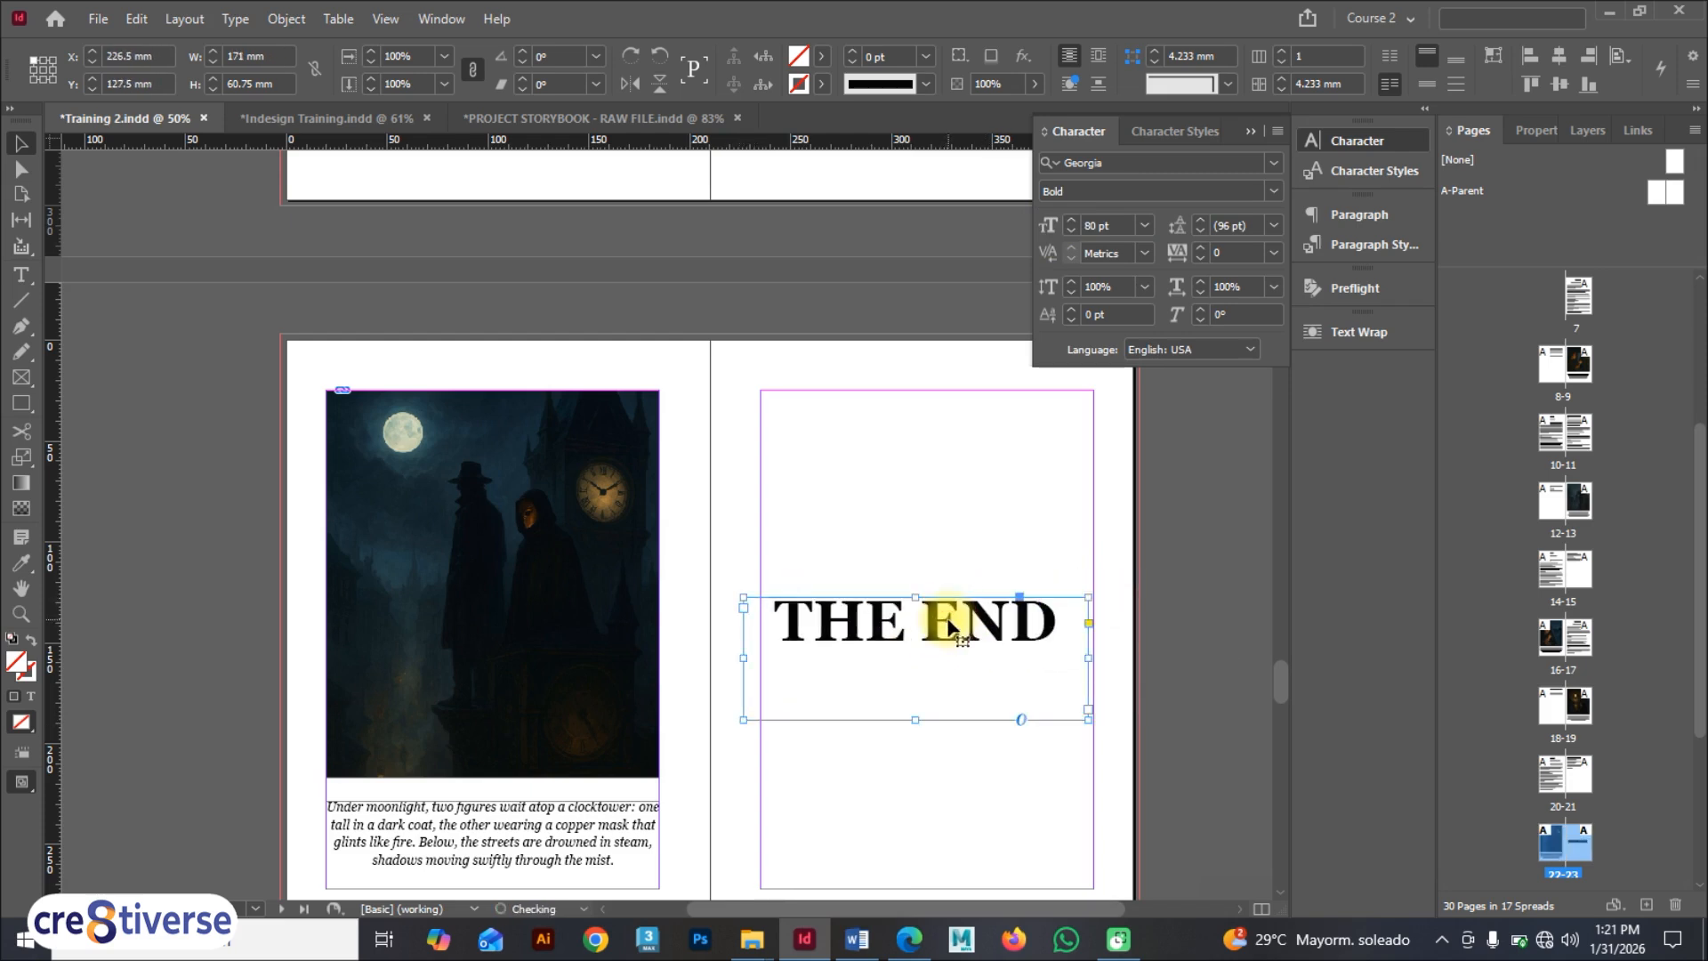
Step: Check the Epilogue page's heading and body layout in the reference PDF in Edge, and return to InDesign
left_click(939, 945)
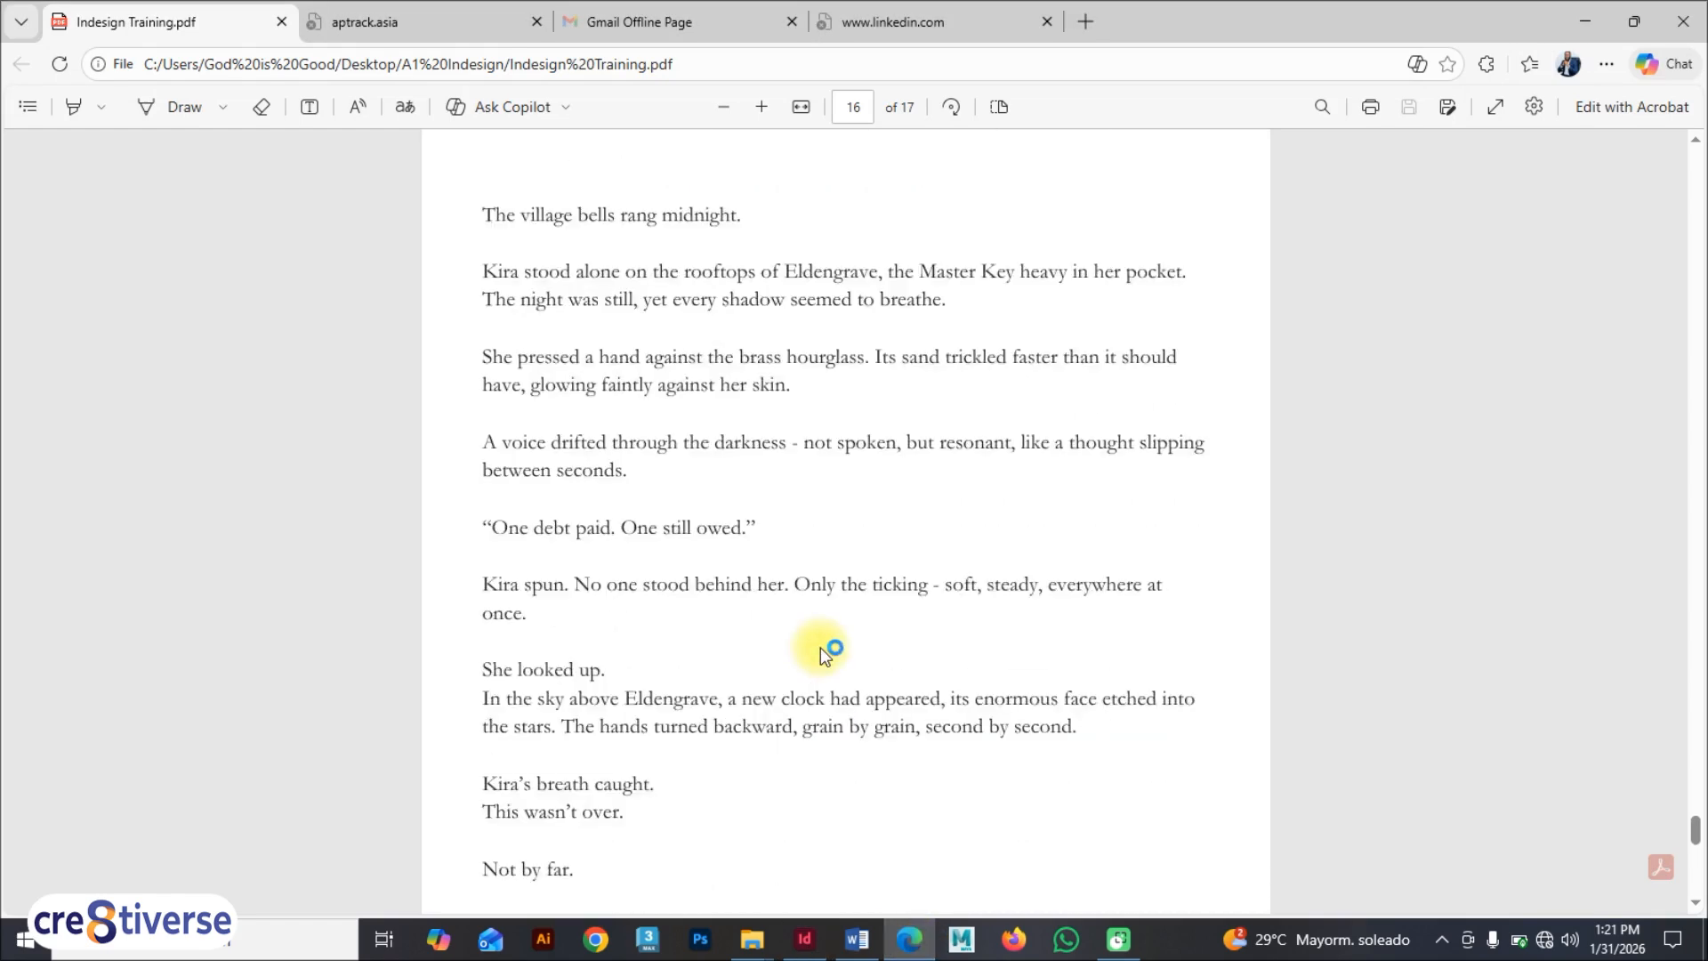
scroll(820, 647, "down", 15)
scroll(820, 647, "up", 12)
scroll(820, 648, "up", 5)
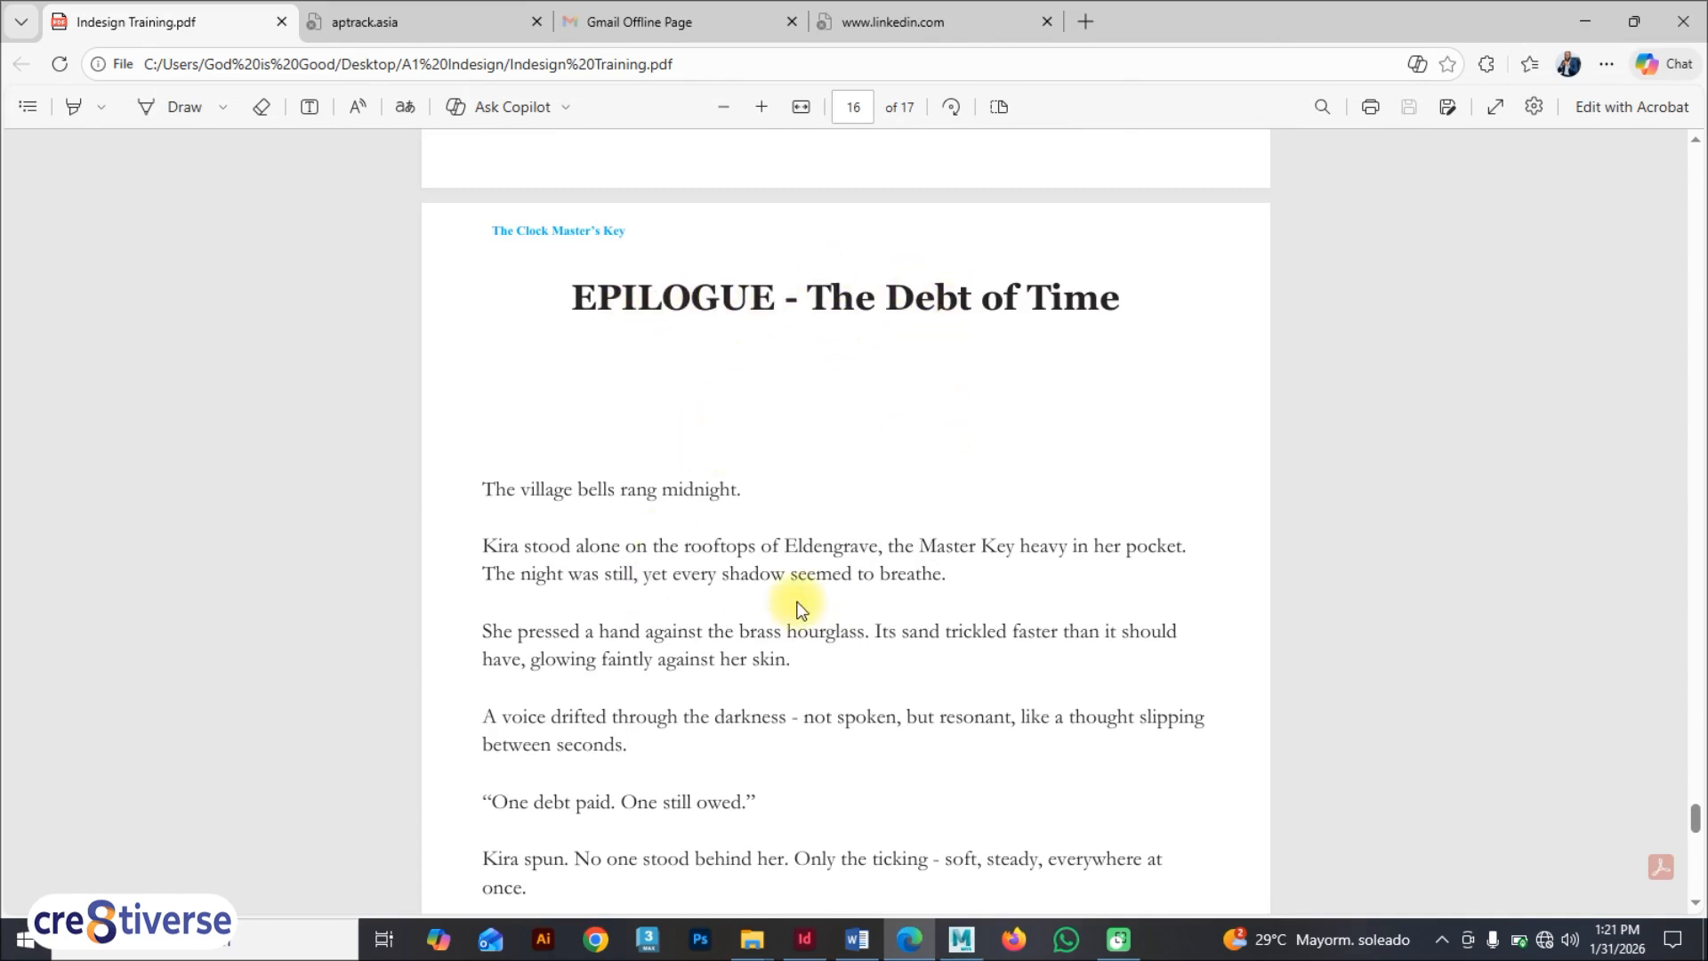
left_click(824, 940)
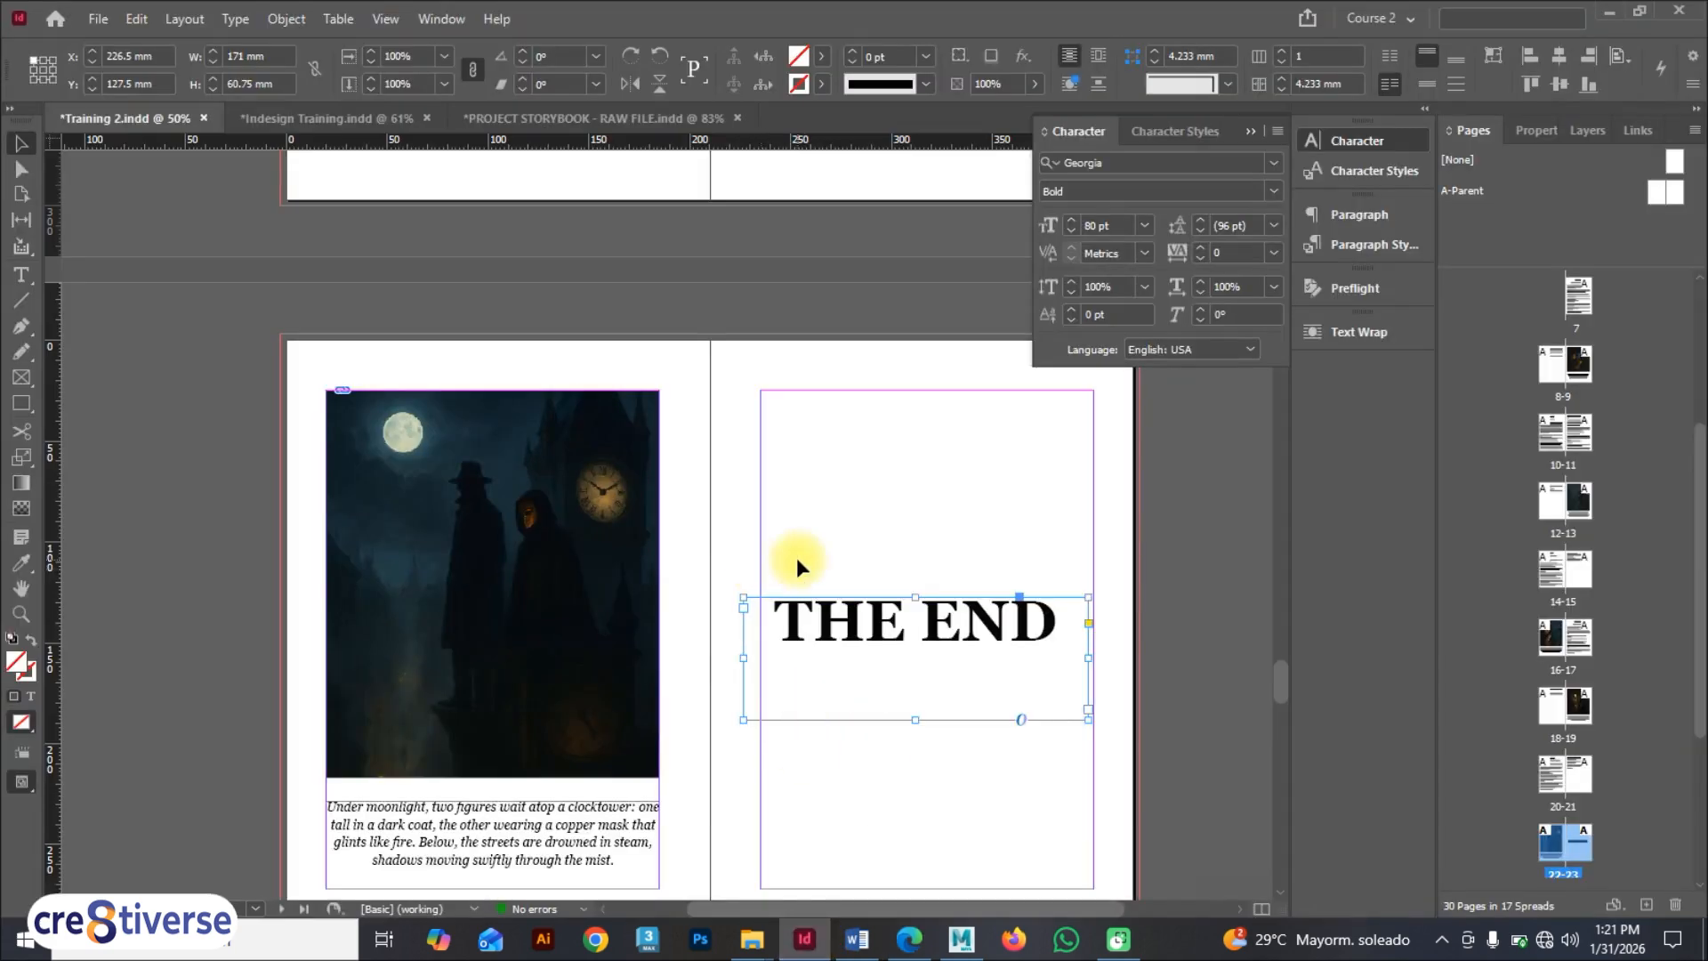
Step: On the left page of the blank spread after 22-23, draw a heading text frame about 127 by 24 mm and a large body text frame below it
scroll(760, 596, "down", 5)
scroll(760, 594, "down", 1)
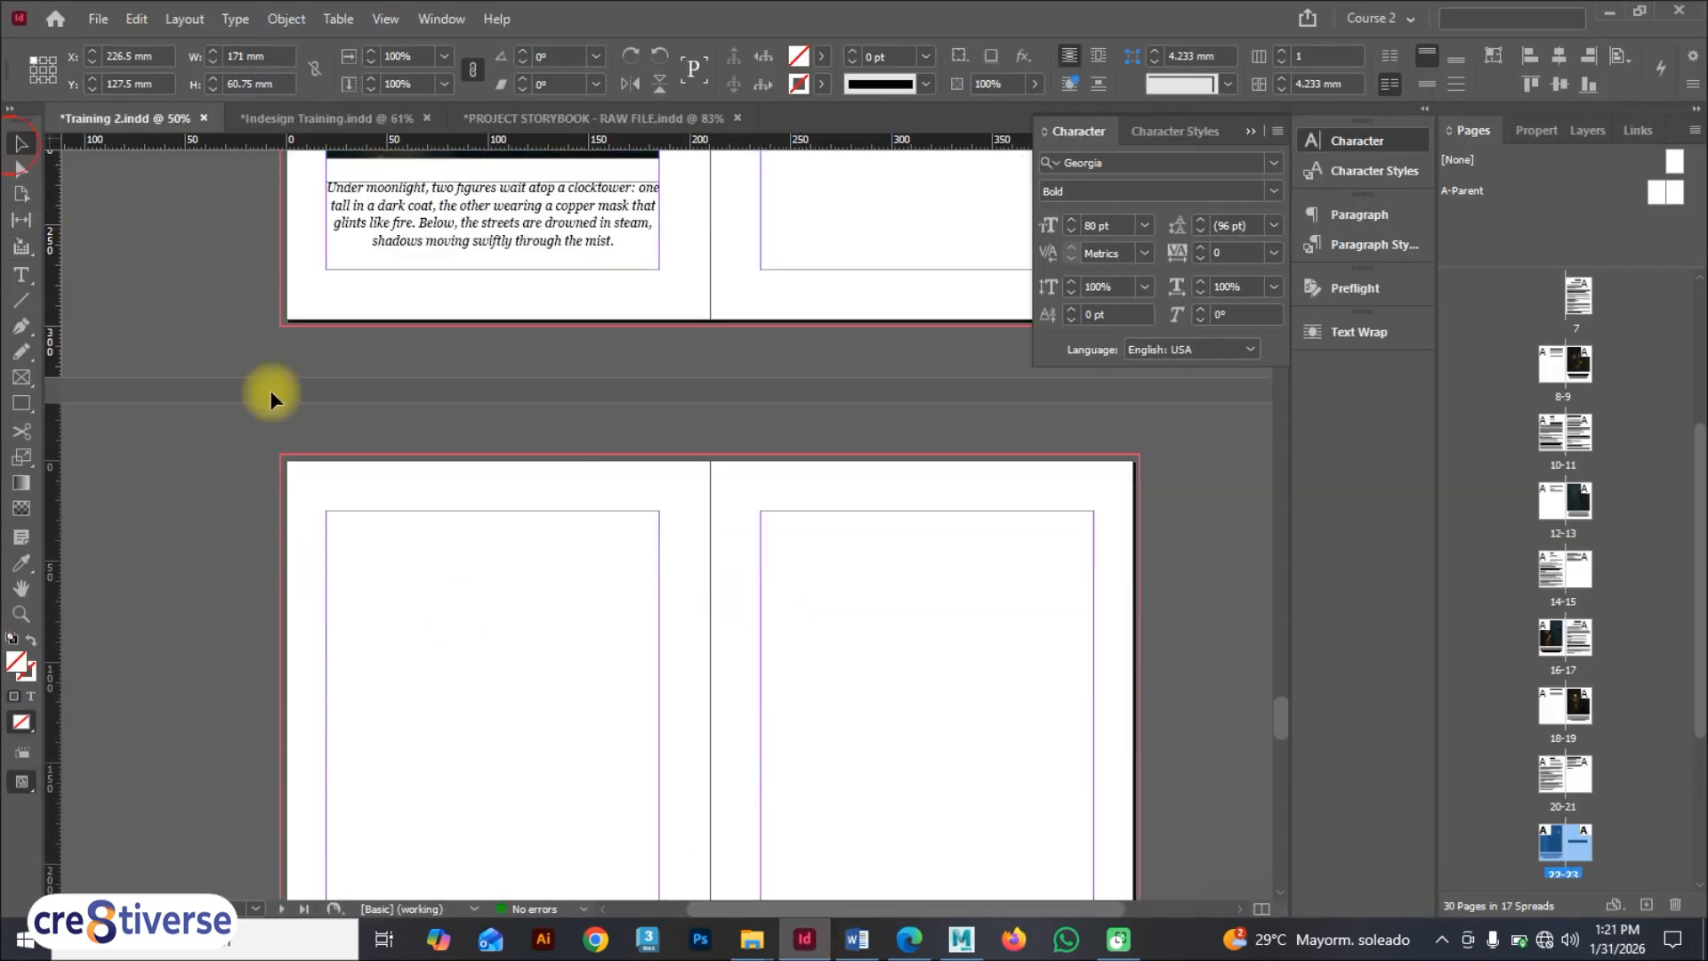
left_click(442, 618)
scroll(441, 619, "down", 2)
scroll(442, 618, "up", 1)
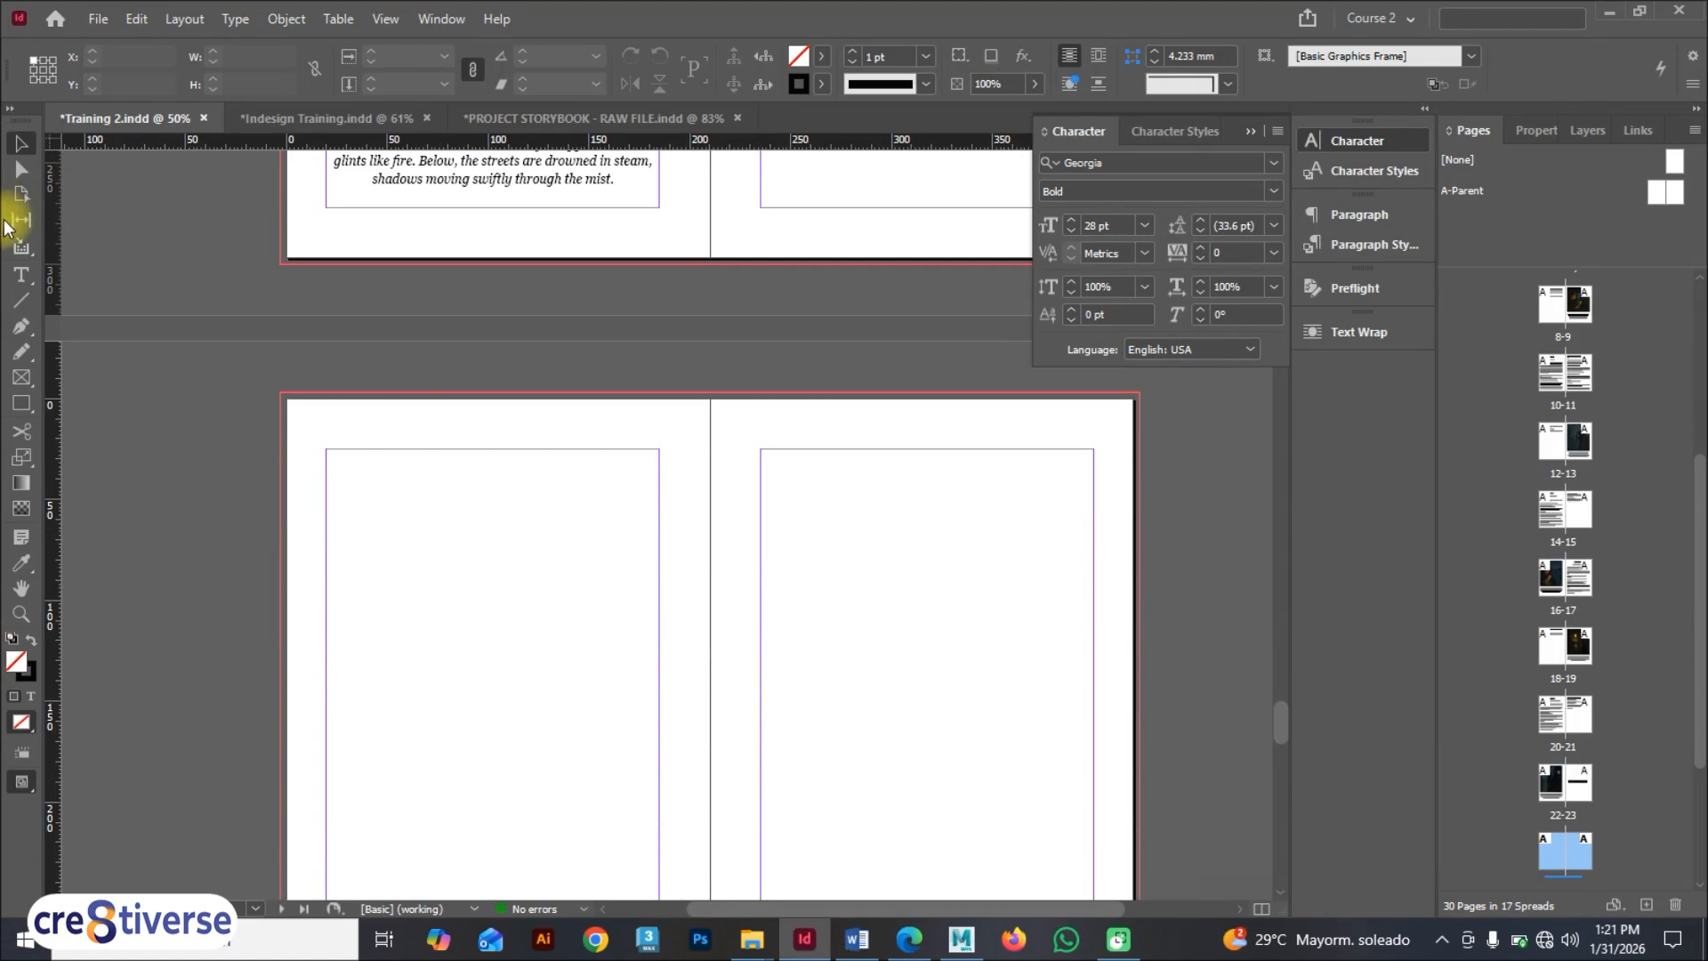
left_click(20, 275)
left_click(347, 481)
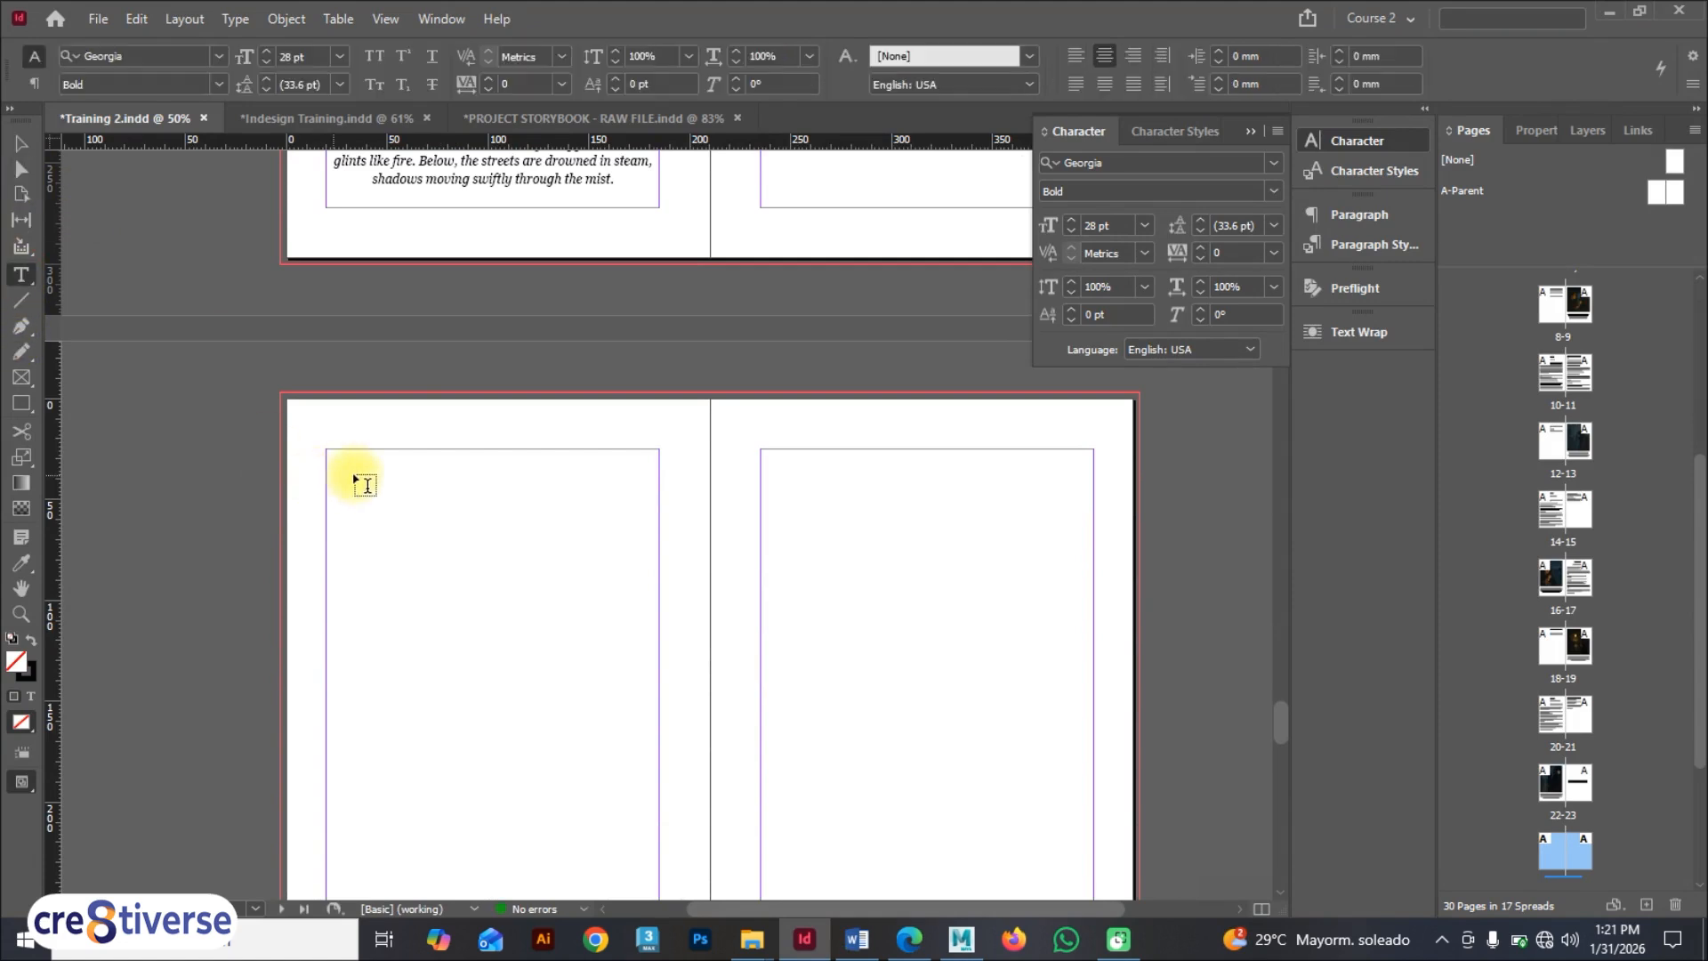
left_click_drag(361, 475, 616, 522)
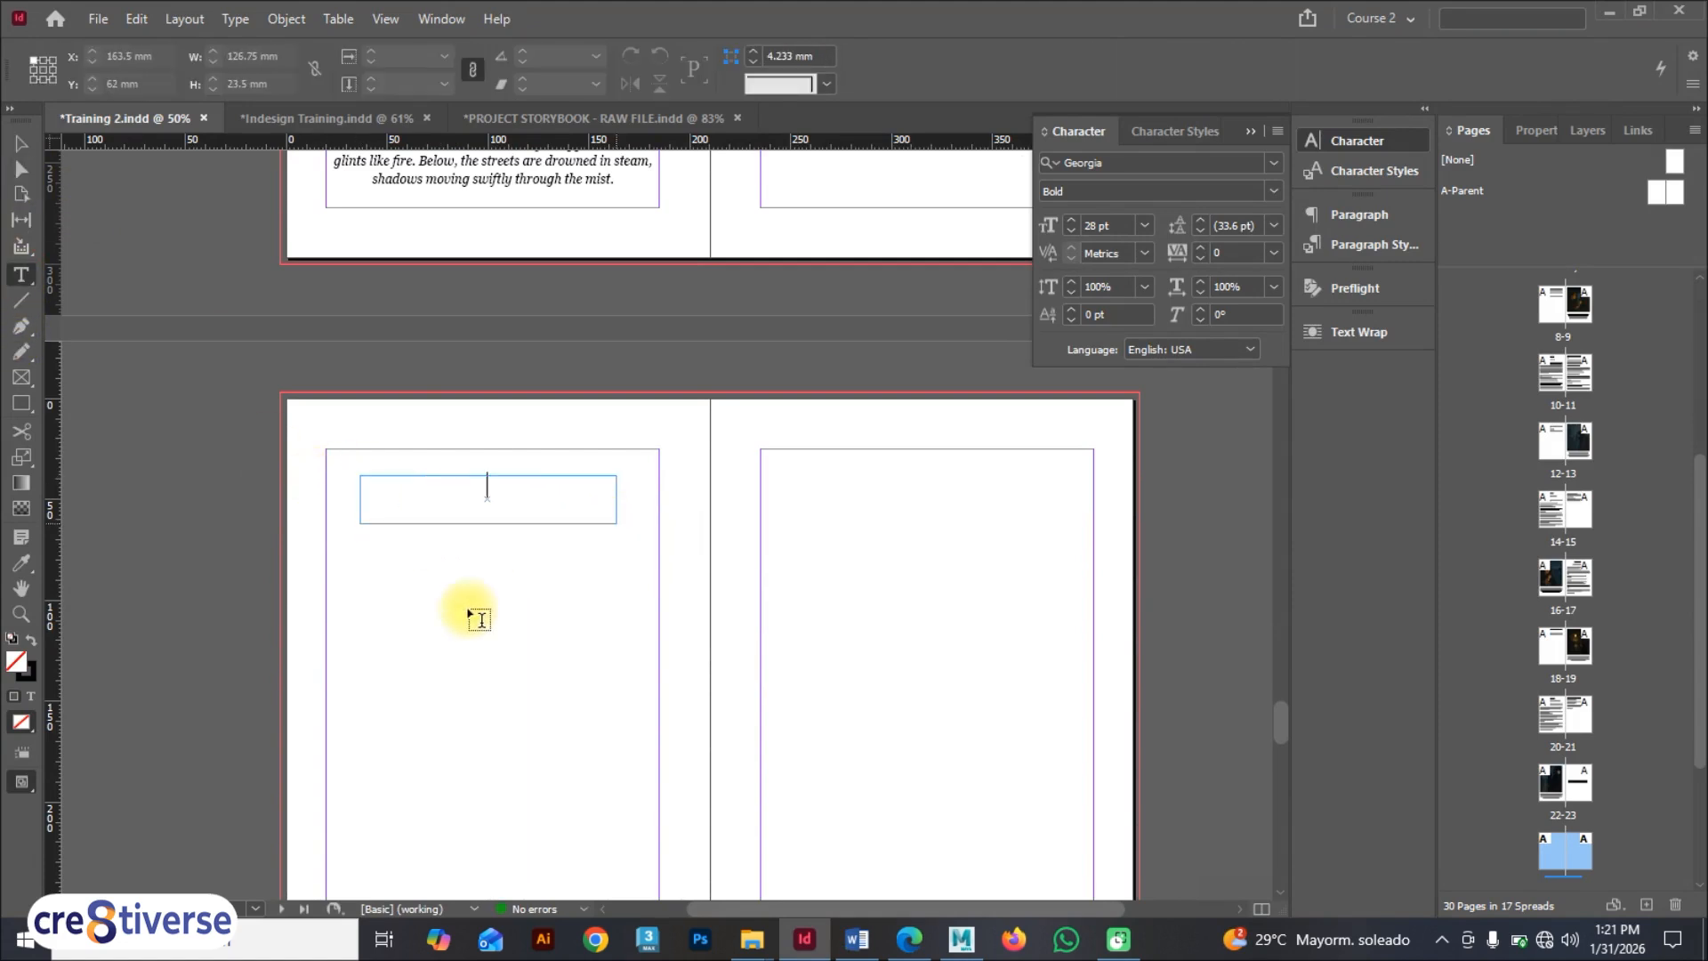
scroll(385, 460, "down", 2)
left_click_drag(339, 435, 659, 815)
left_click(21, 142)
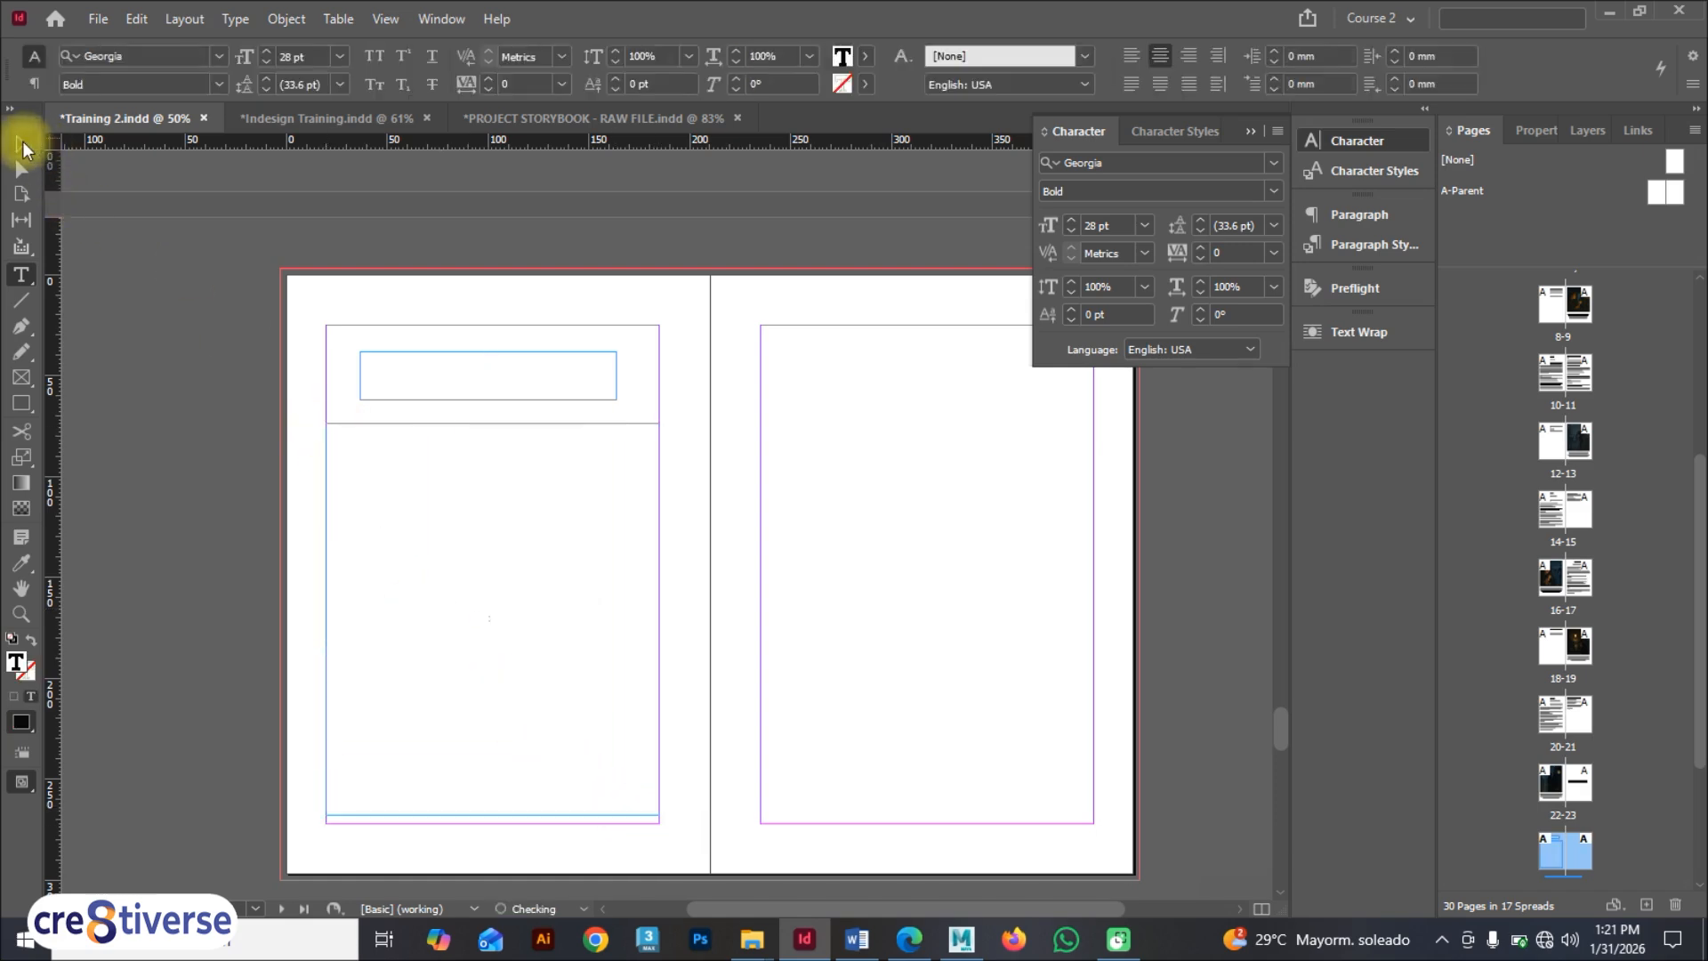
Step: Enter the heading "Epilogue" in the upper text frame, with only the first letter capitalised
left_click(21, 276)
left_click(391, 363)
type("EP")
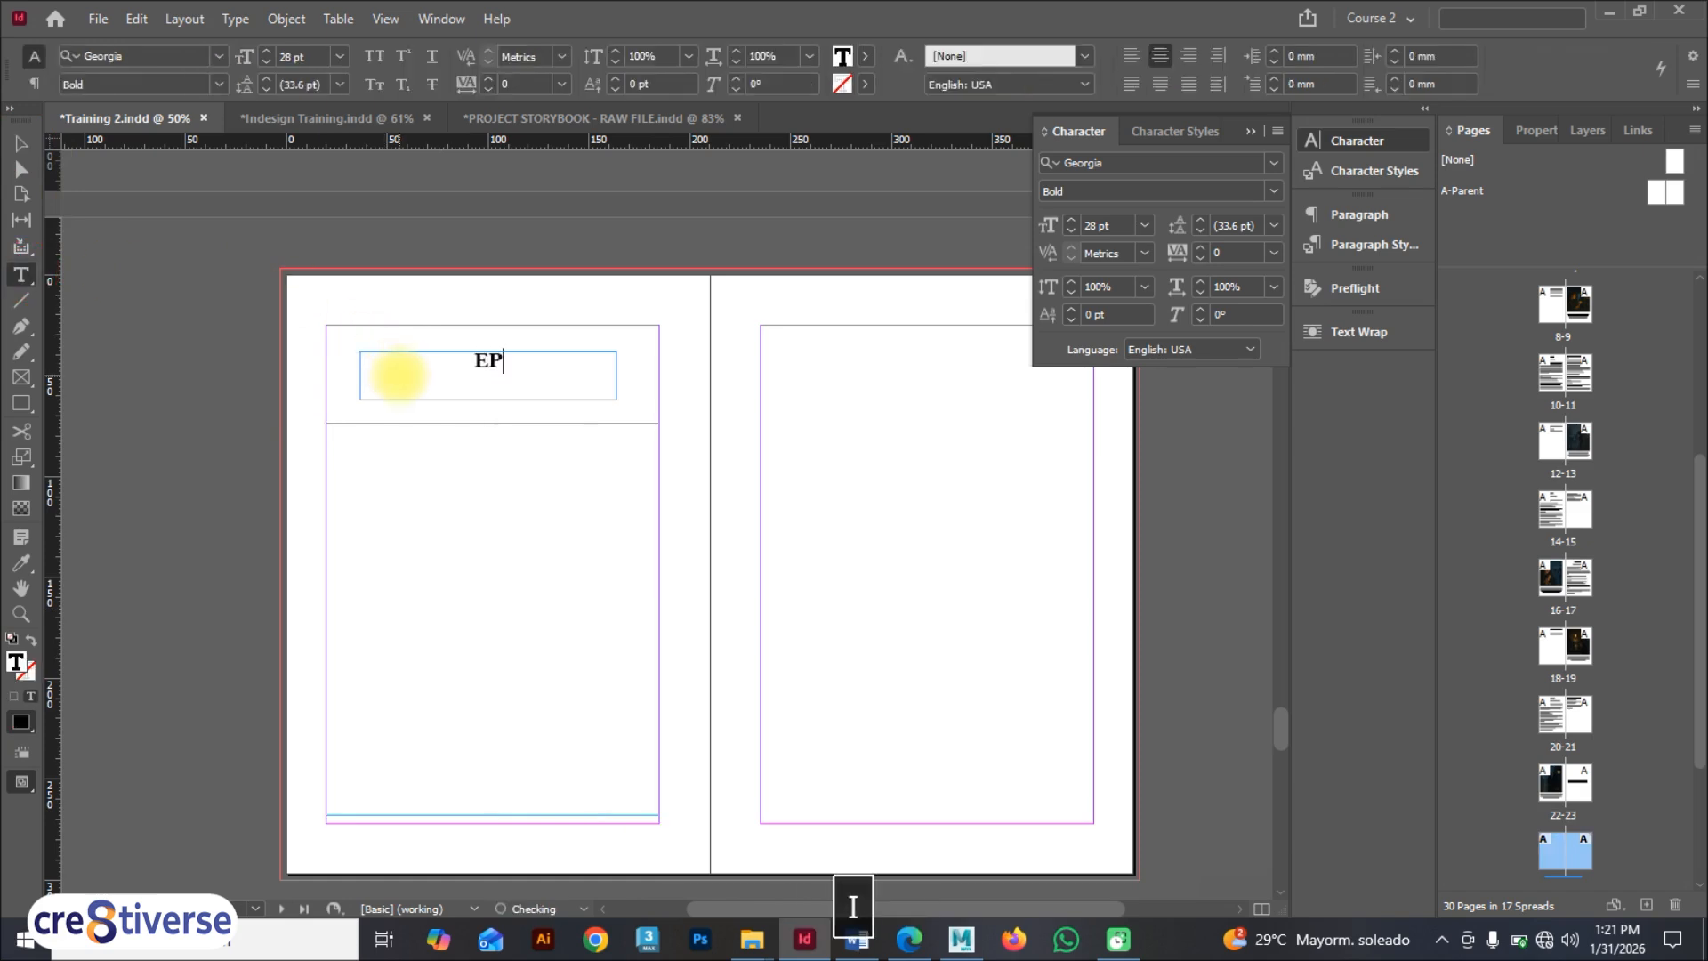
type("ILOGUE")
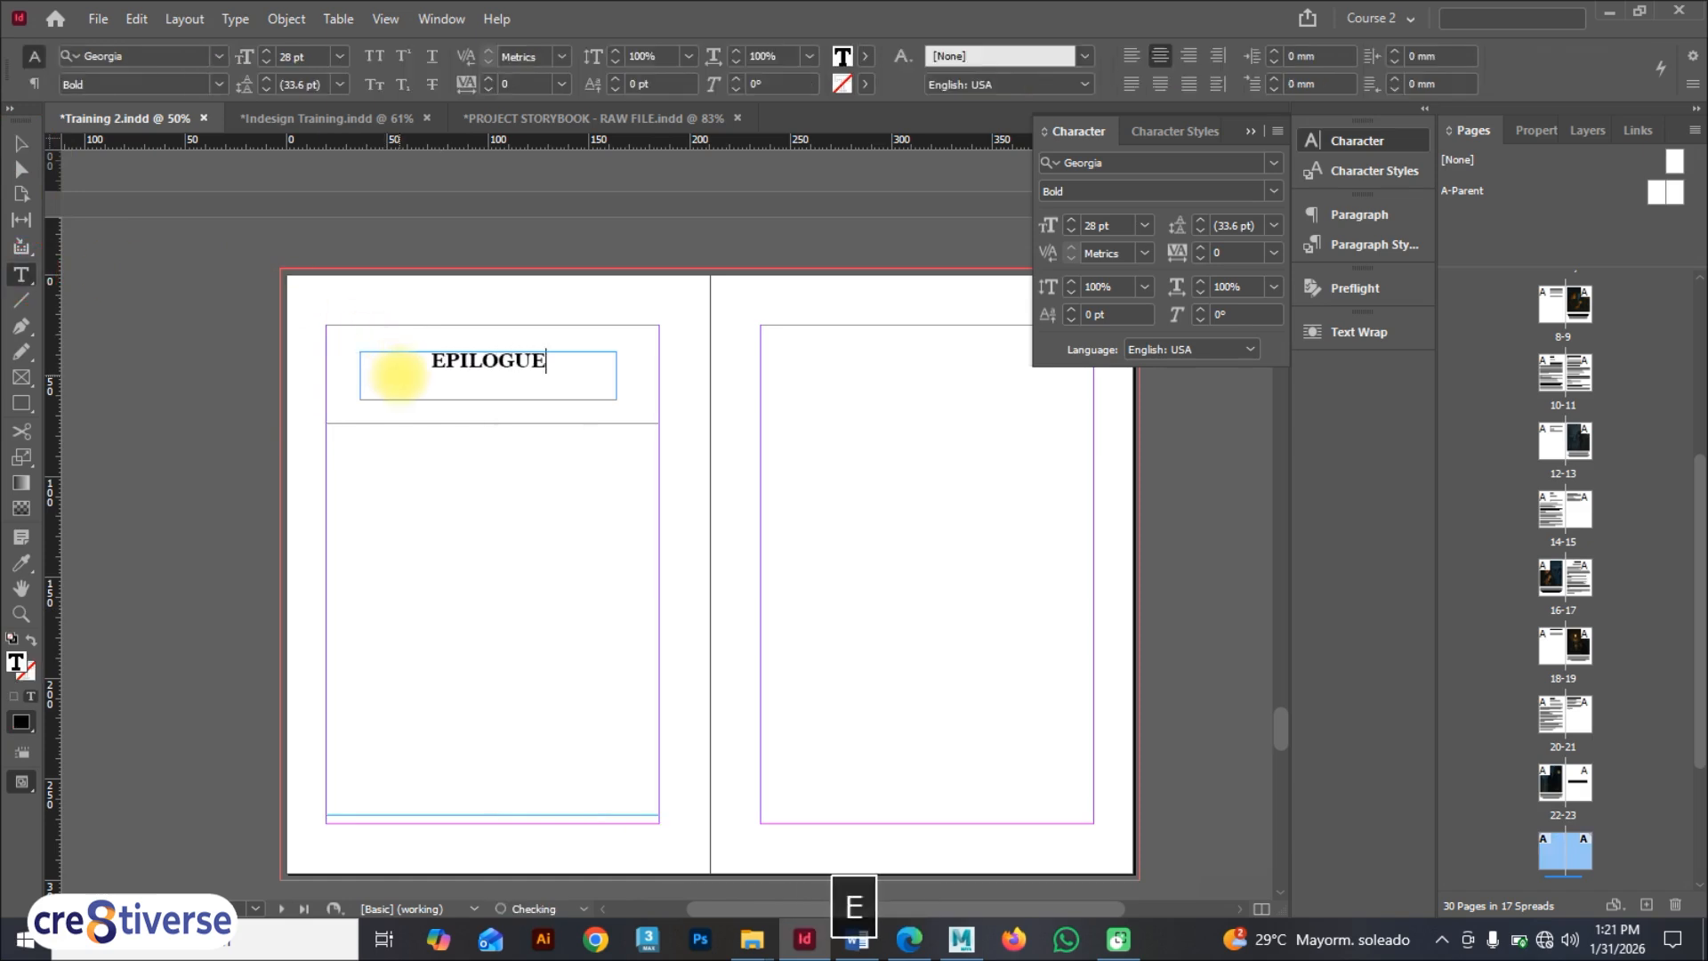
key("BackSpace")
key("BackSpace")
key("BackSpace")
key("BackSpace")
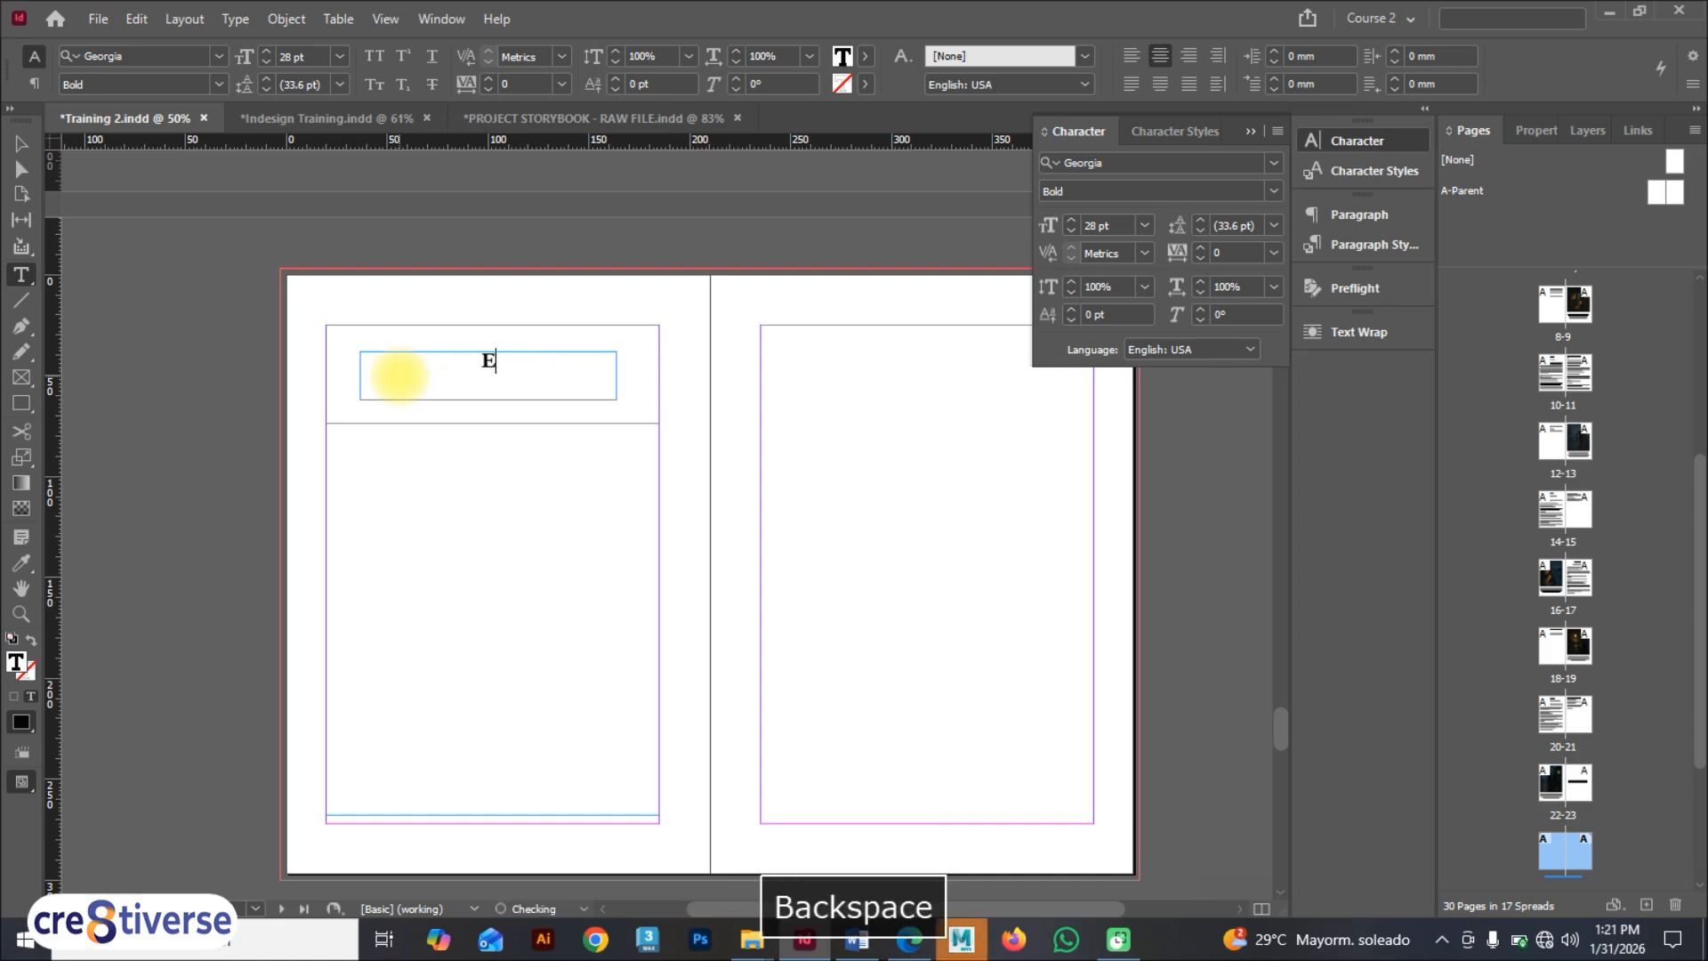
type("P")
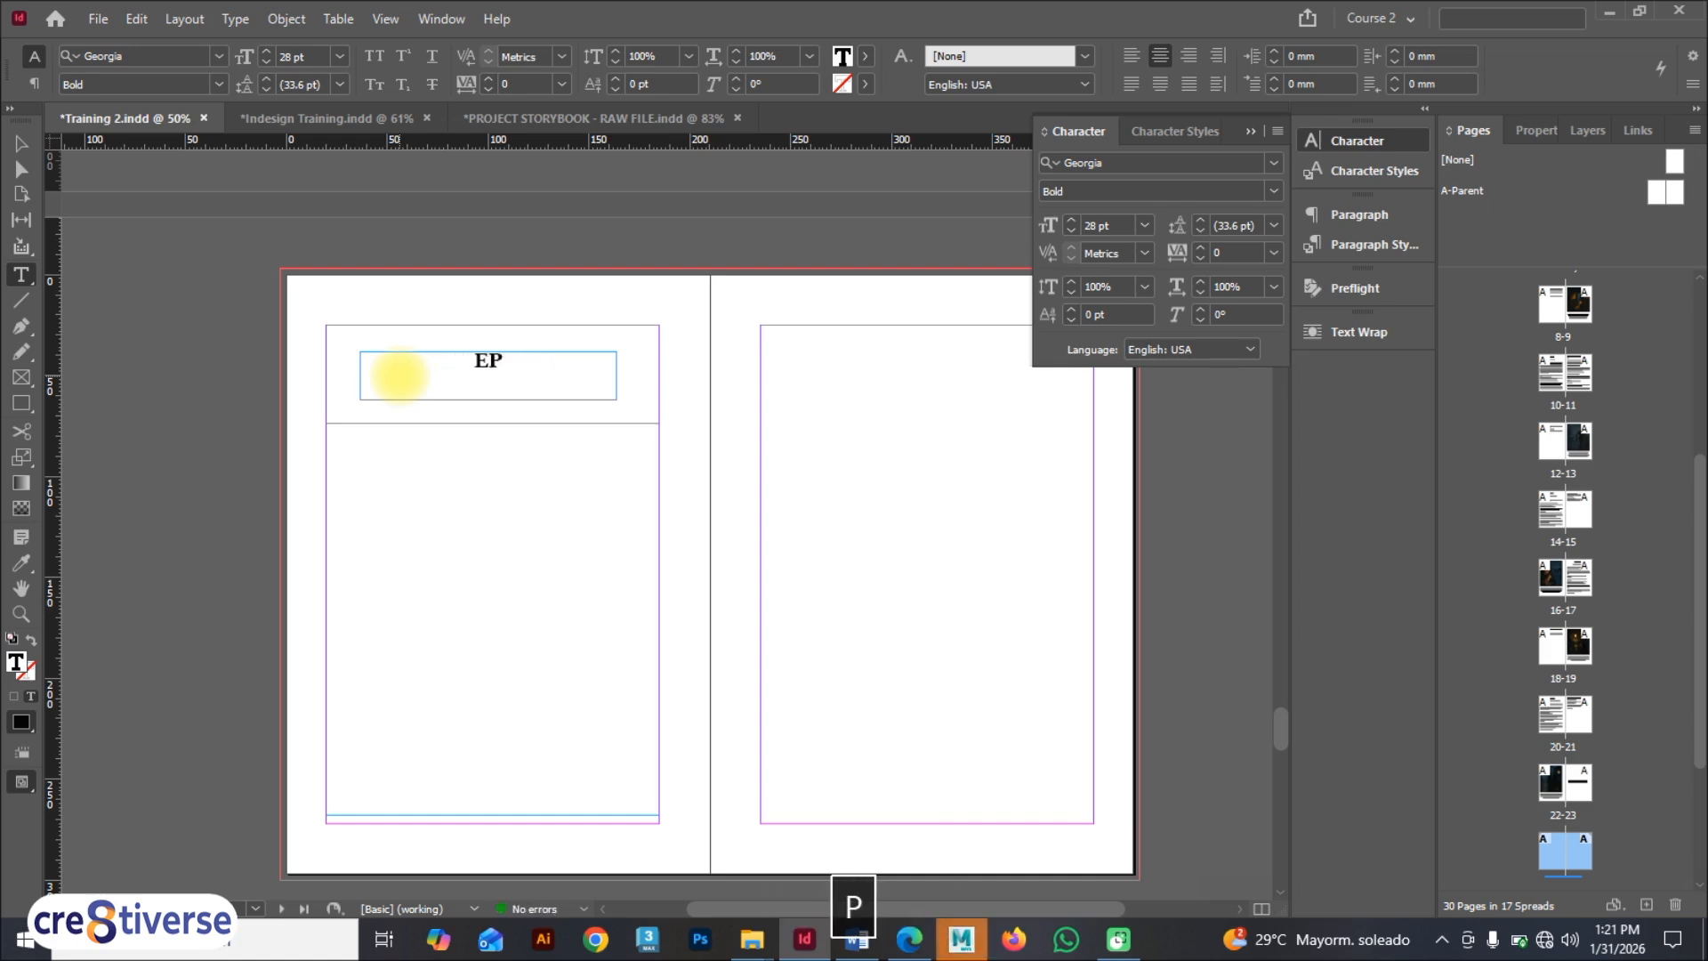
key("BackSpace")
key("Caps_Lock")
type("pi")
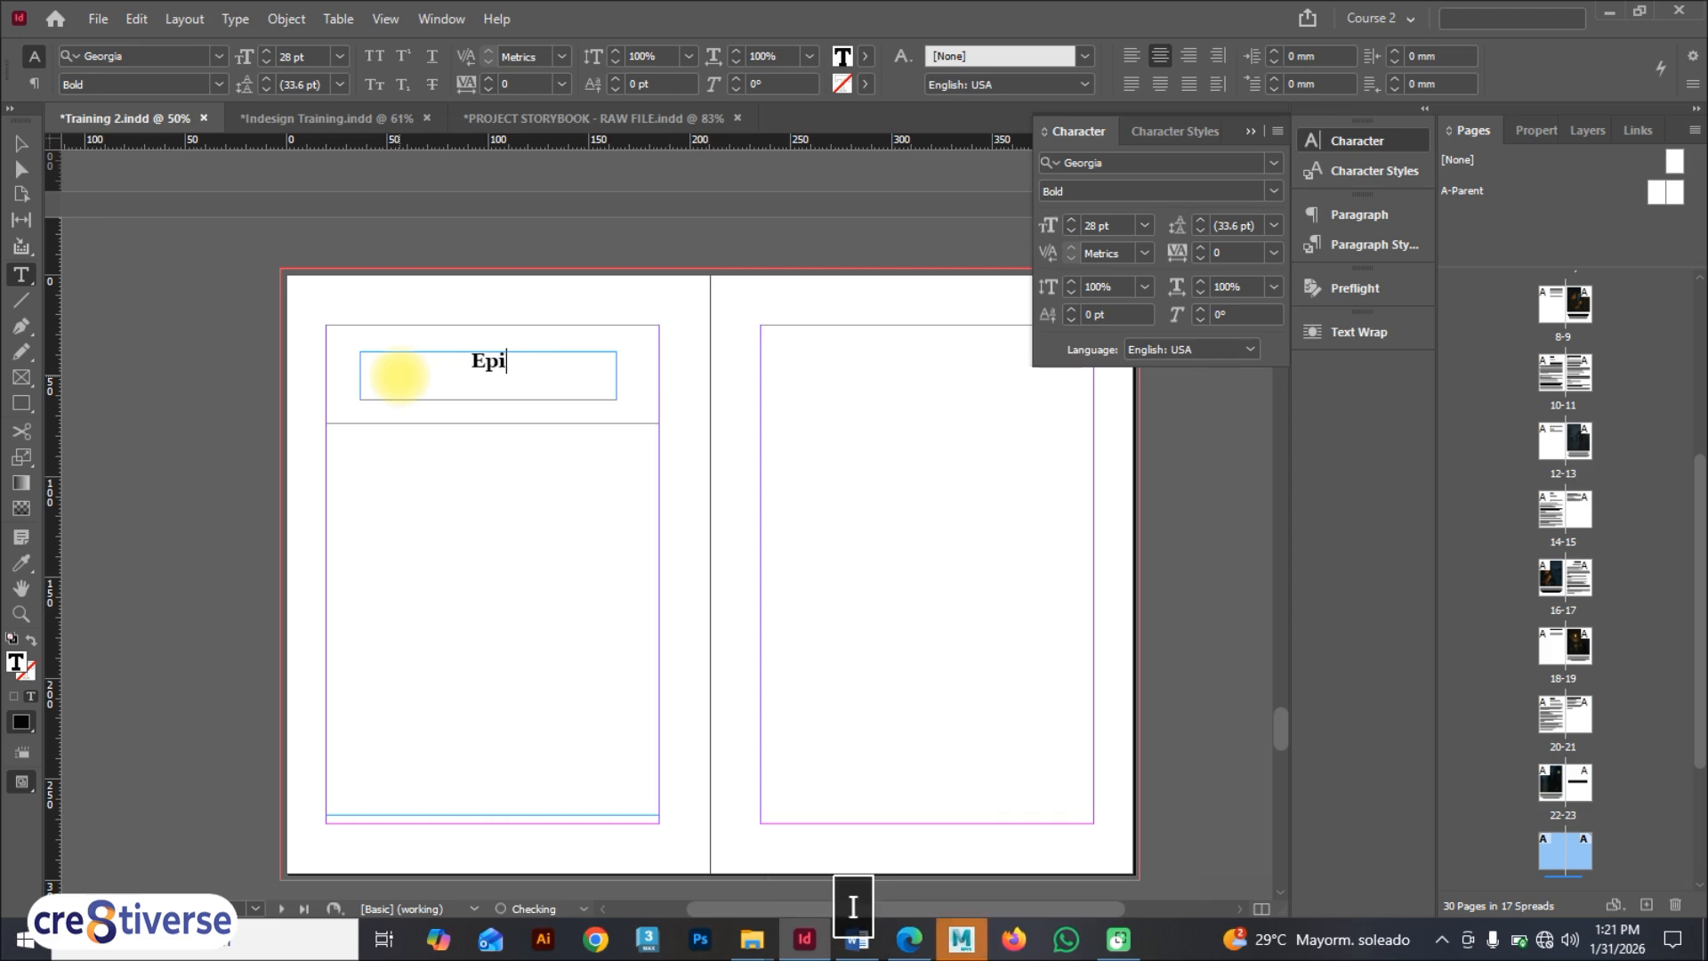
type("logue")
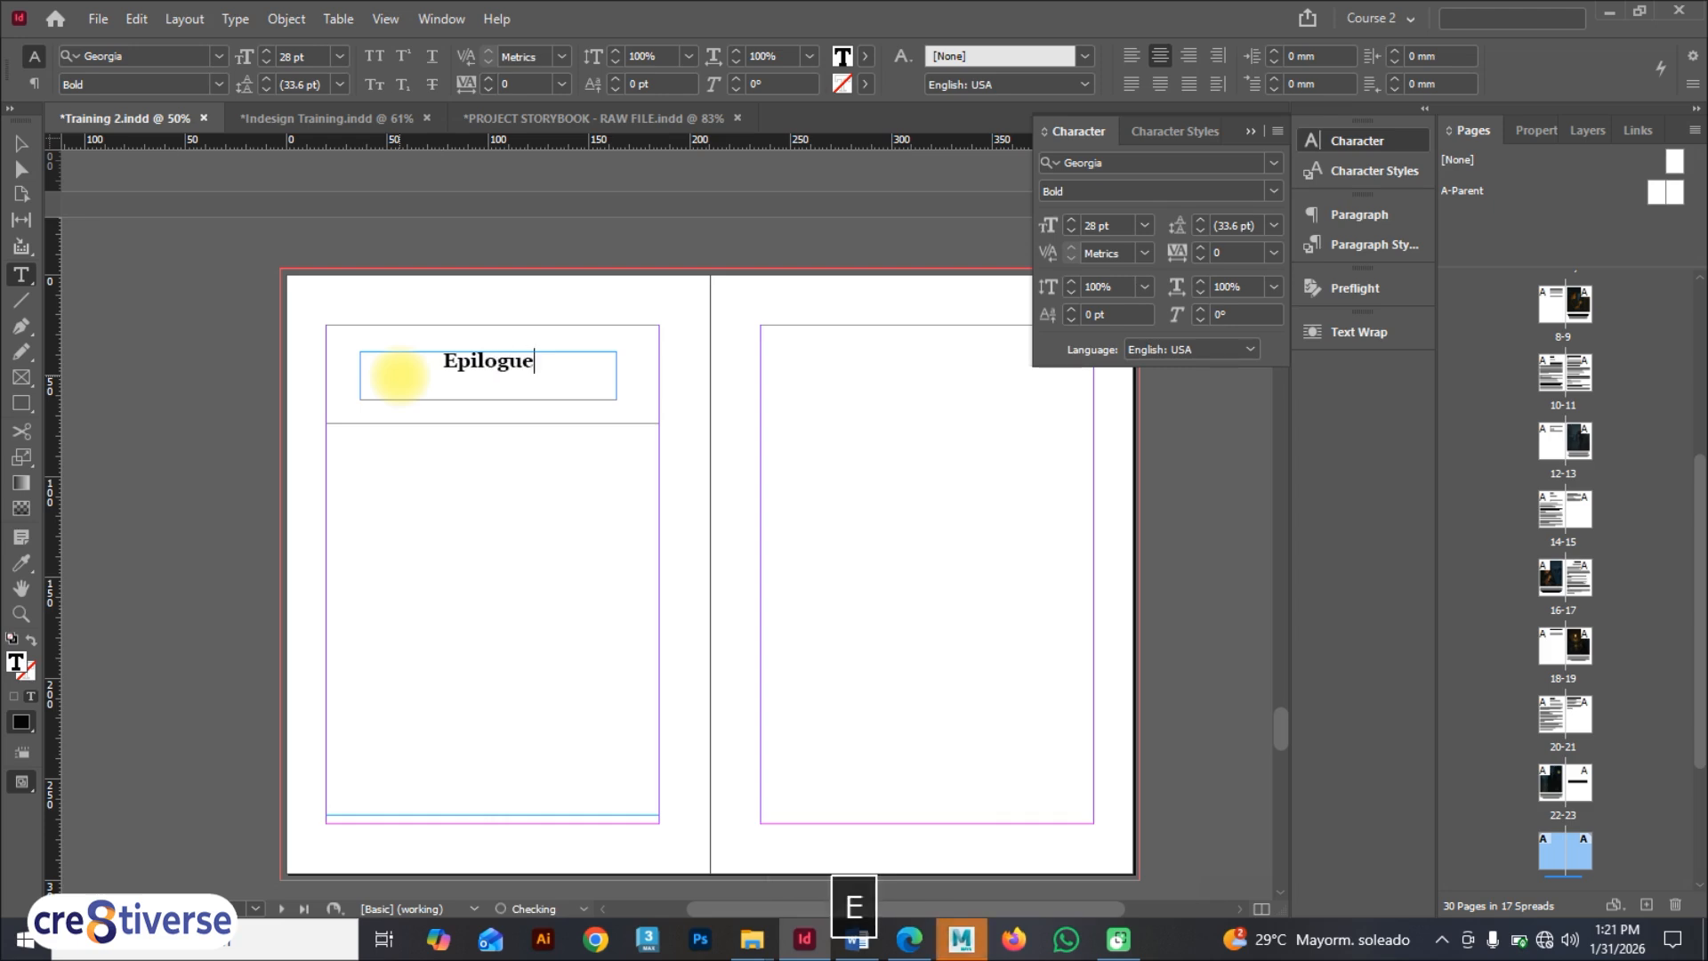
Step: Switch to the Clock Master Design Brief in Word, locate the epilogue section, and make its heading "EPILOGUE - The Debt of Time" bold
left_click(856, 938)
scroll(801, 667, "down", 10)
scroll(1010, 572, "down", 20)
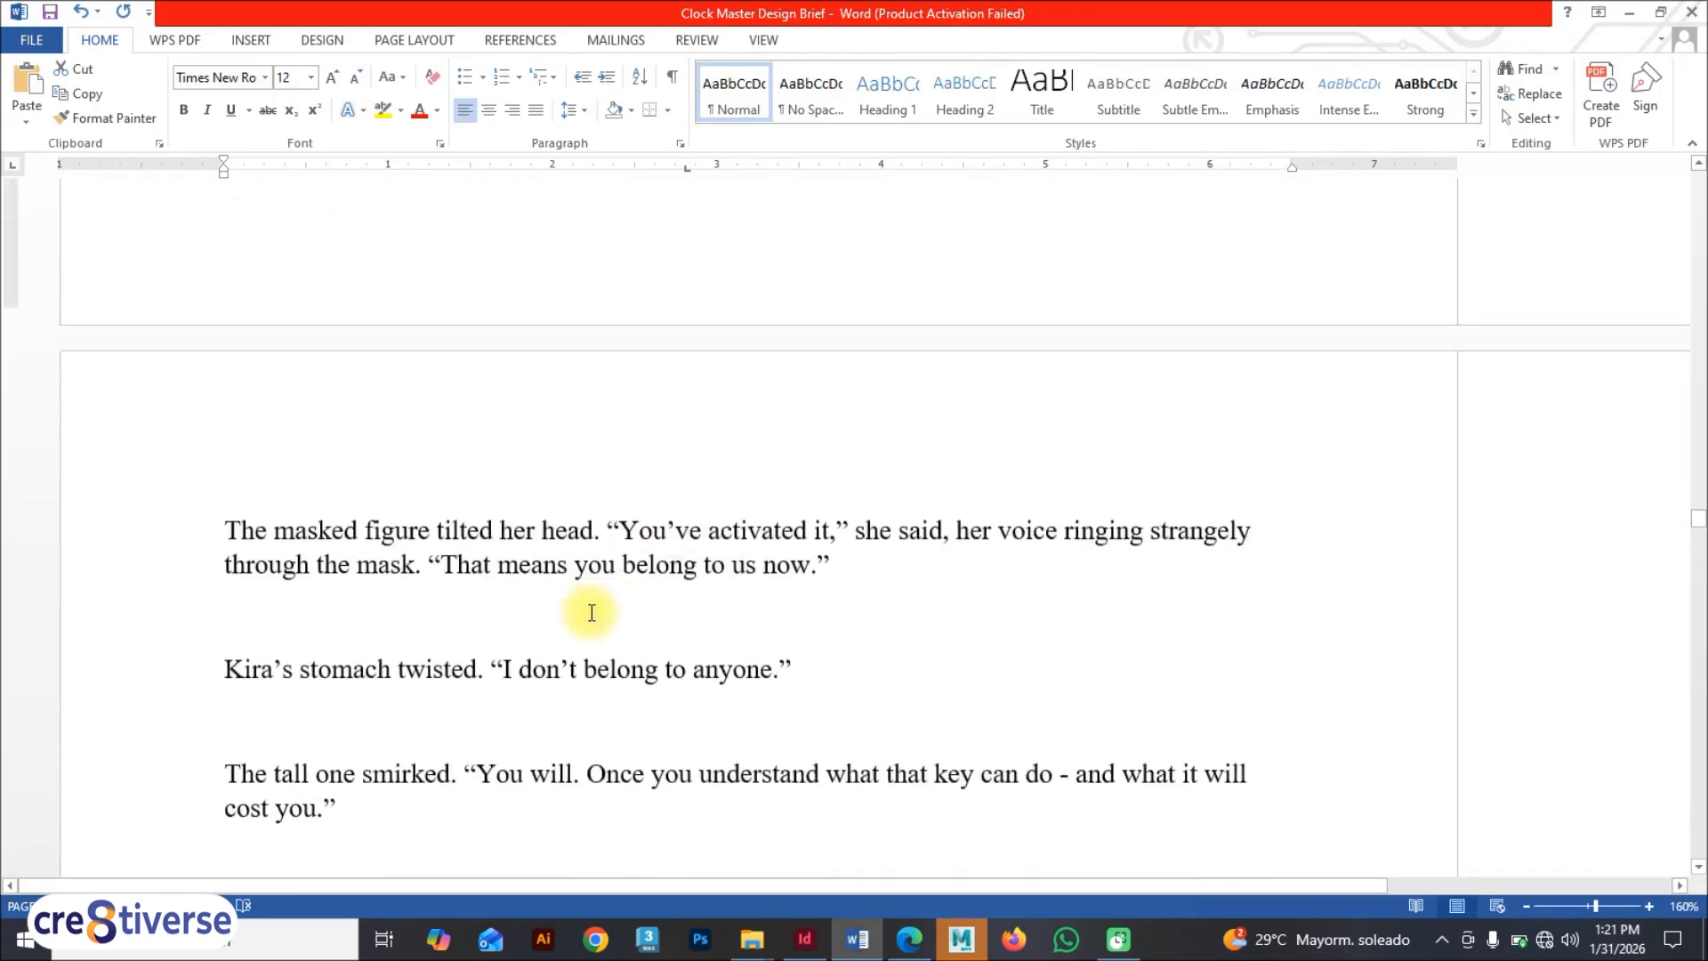
scroll(700, 644, "down", 20)
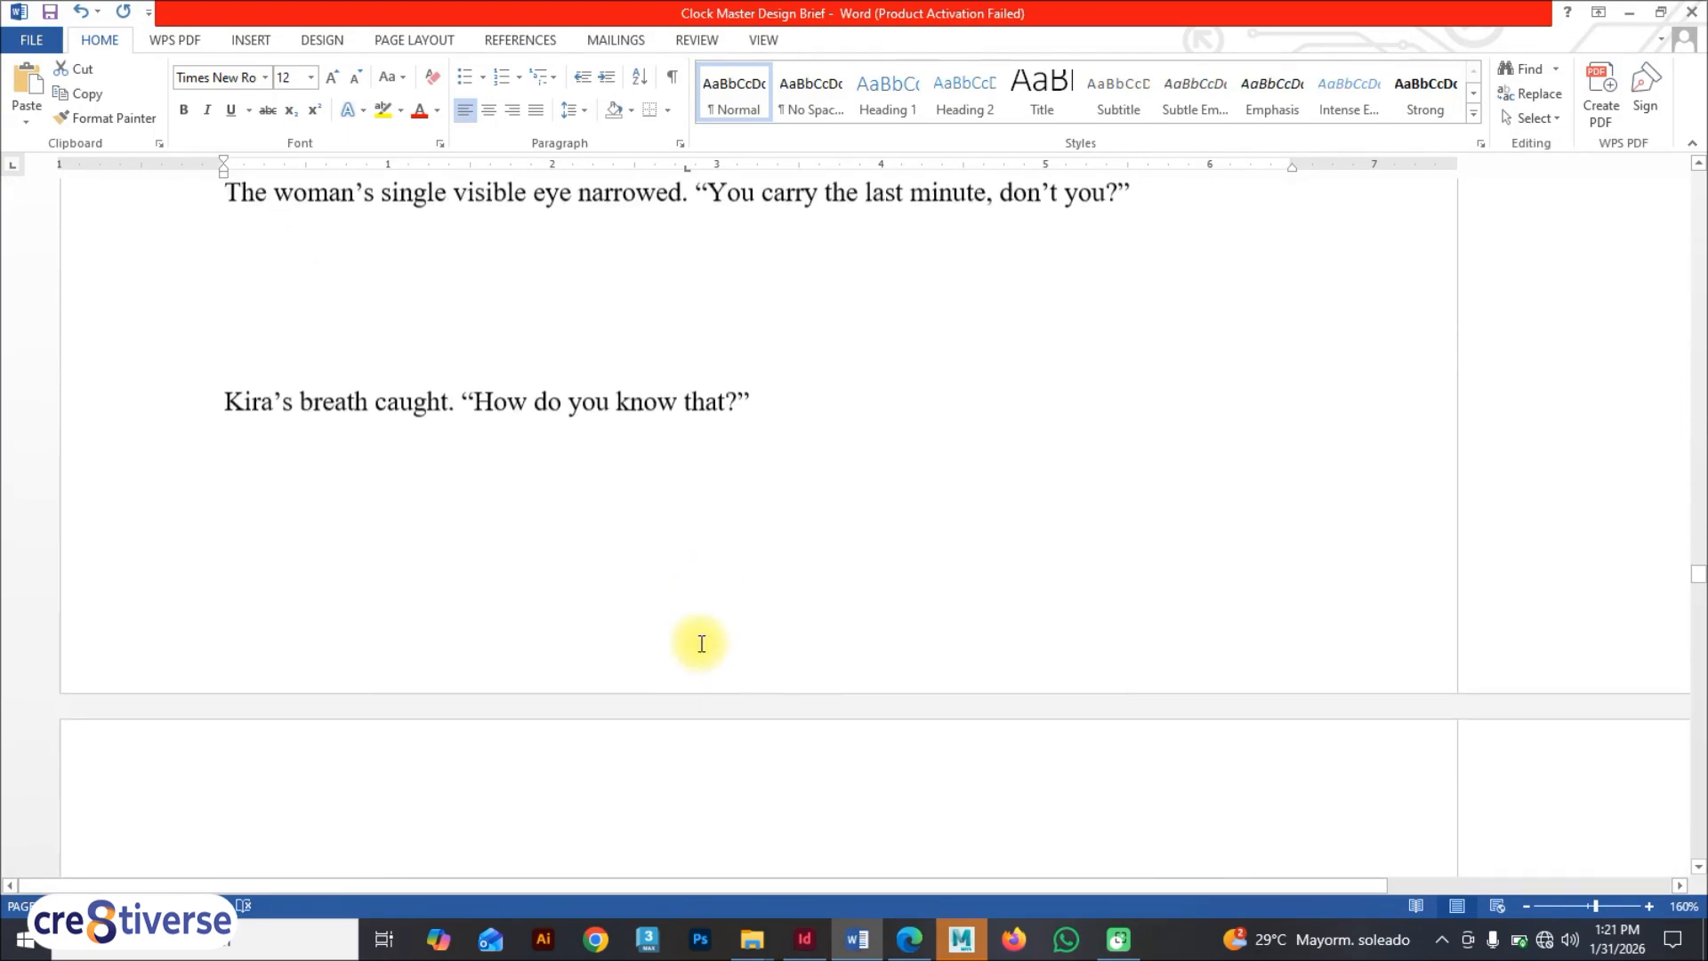
scroll(726, 638, "down", 5)
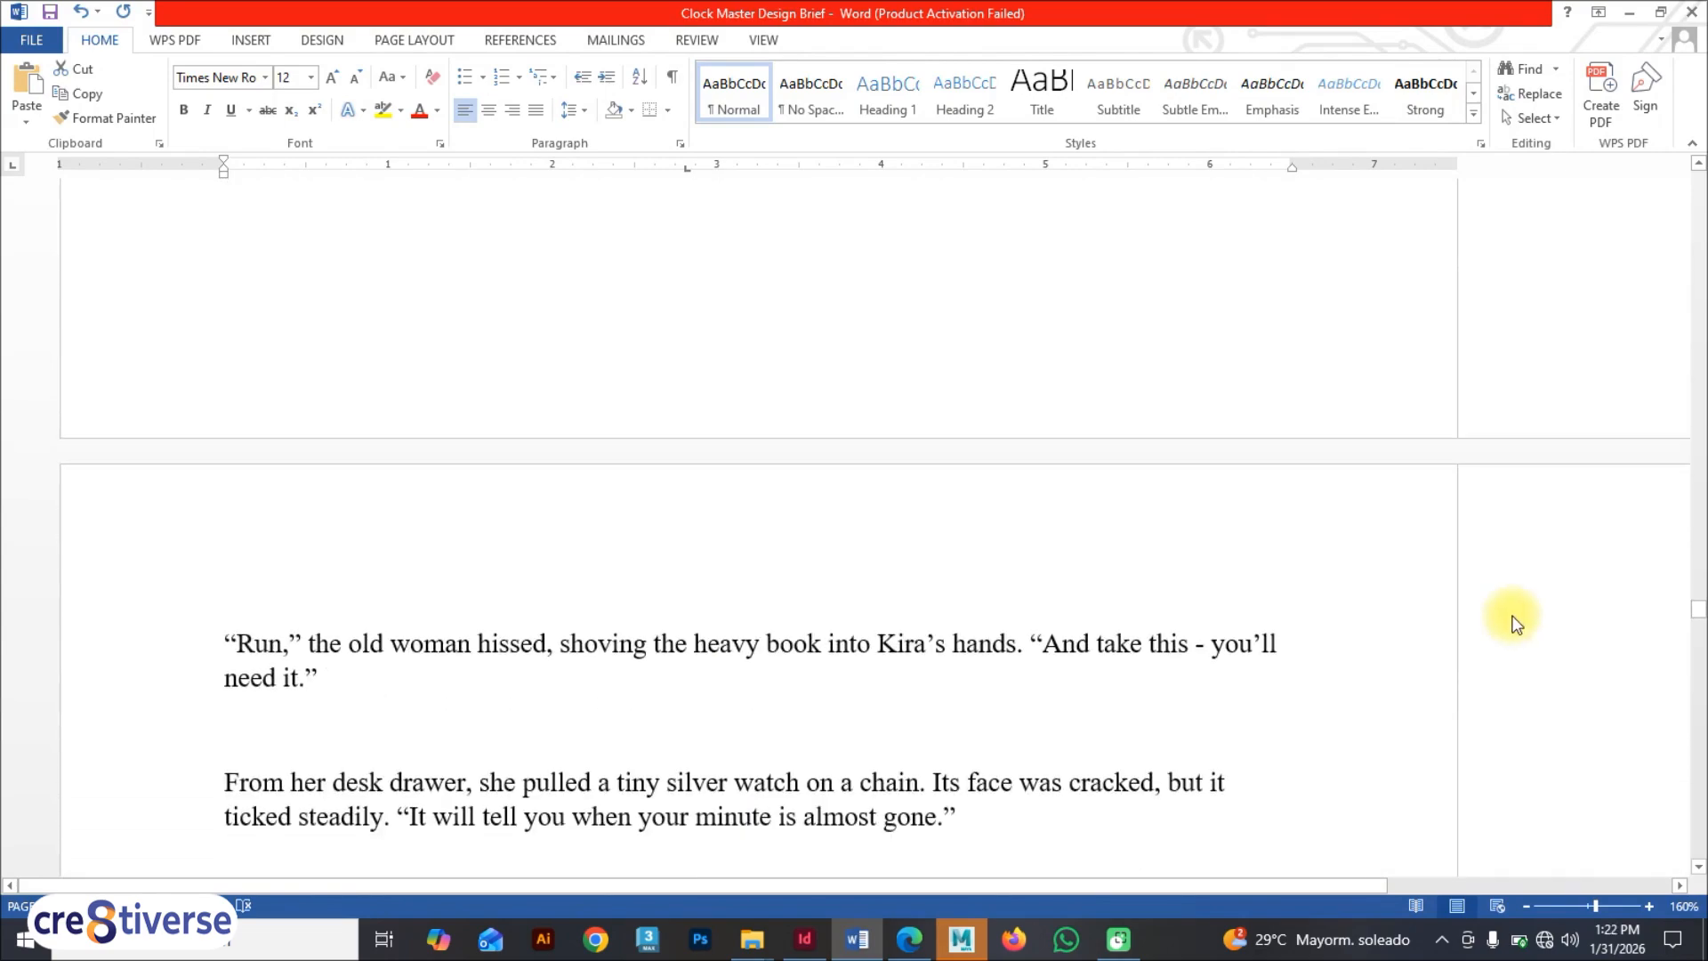
left_click_drag(1695, 614, 1699, 771)
left_click_drag(607, 248, 224, 231)
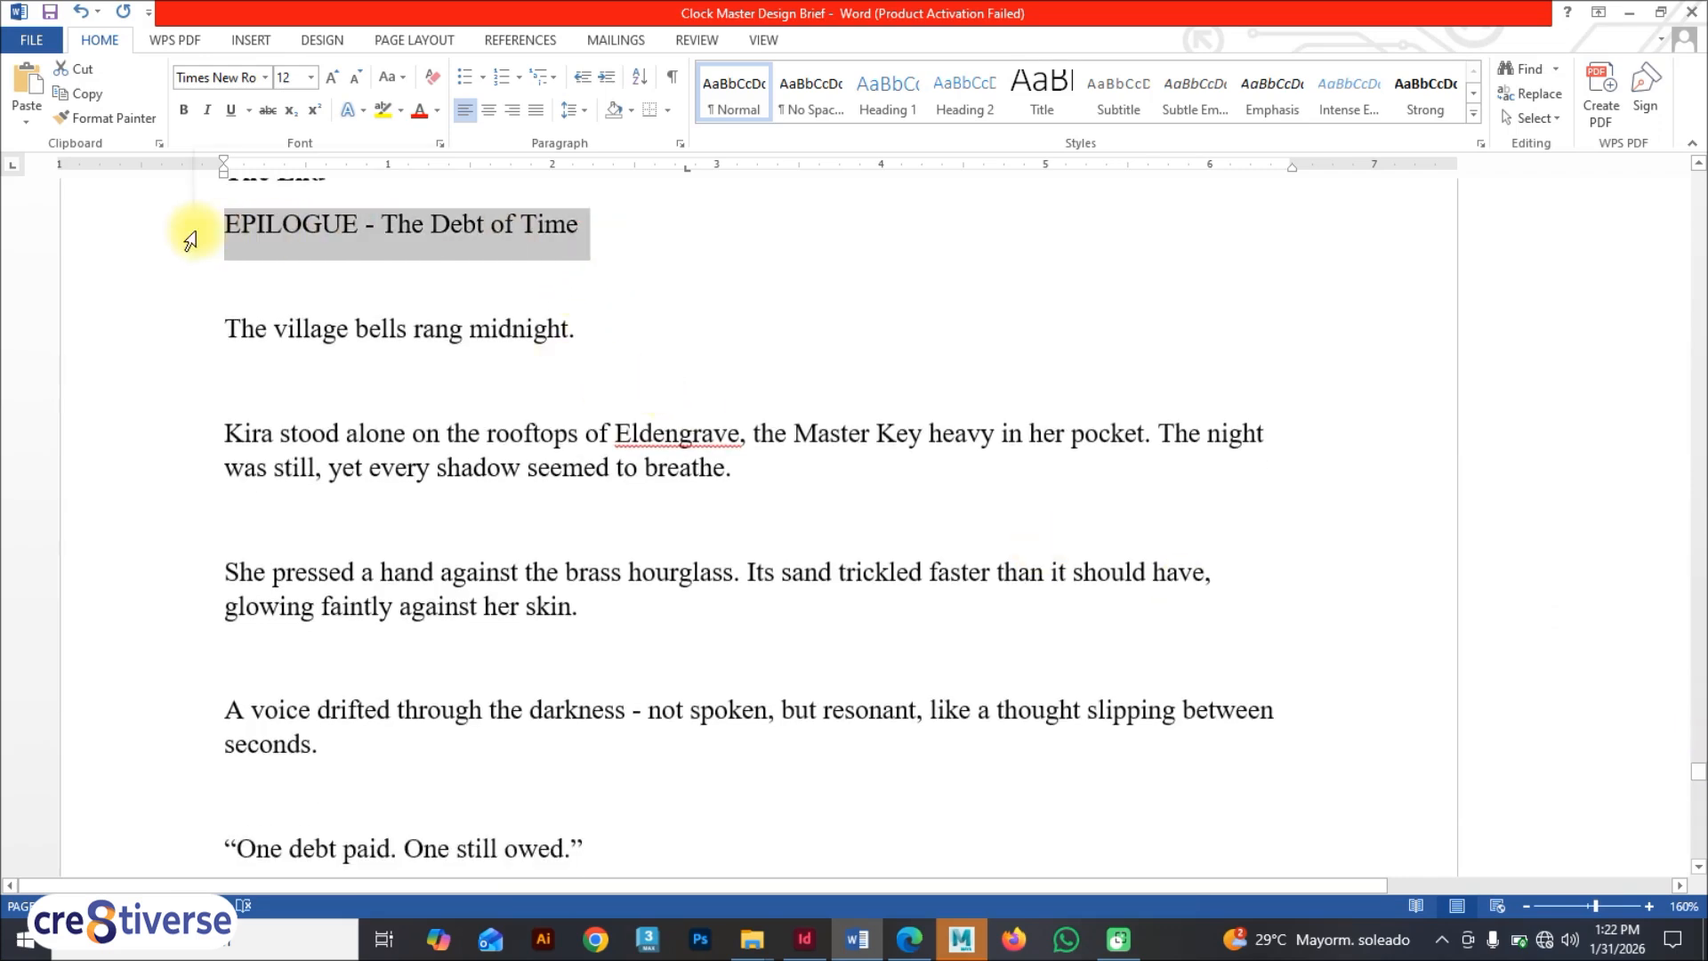
key("ctrl+b")
Step: Copy the epilogue text from "The village bells rang midnight." to "Not by far." and paste it into the body frame in InDesign
scroll(397, 450, "down", 1)
left_click_drag(225, 246, 487, 643)
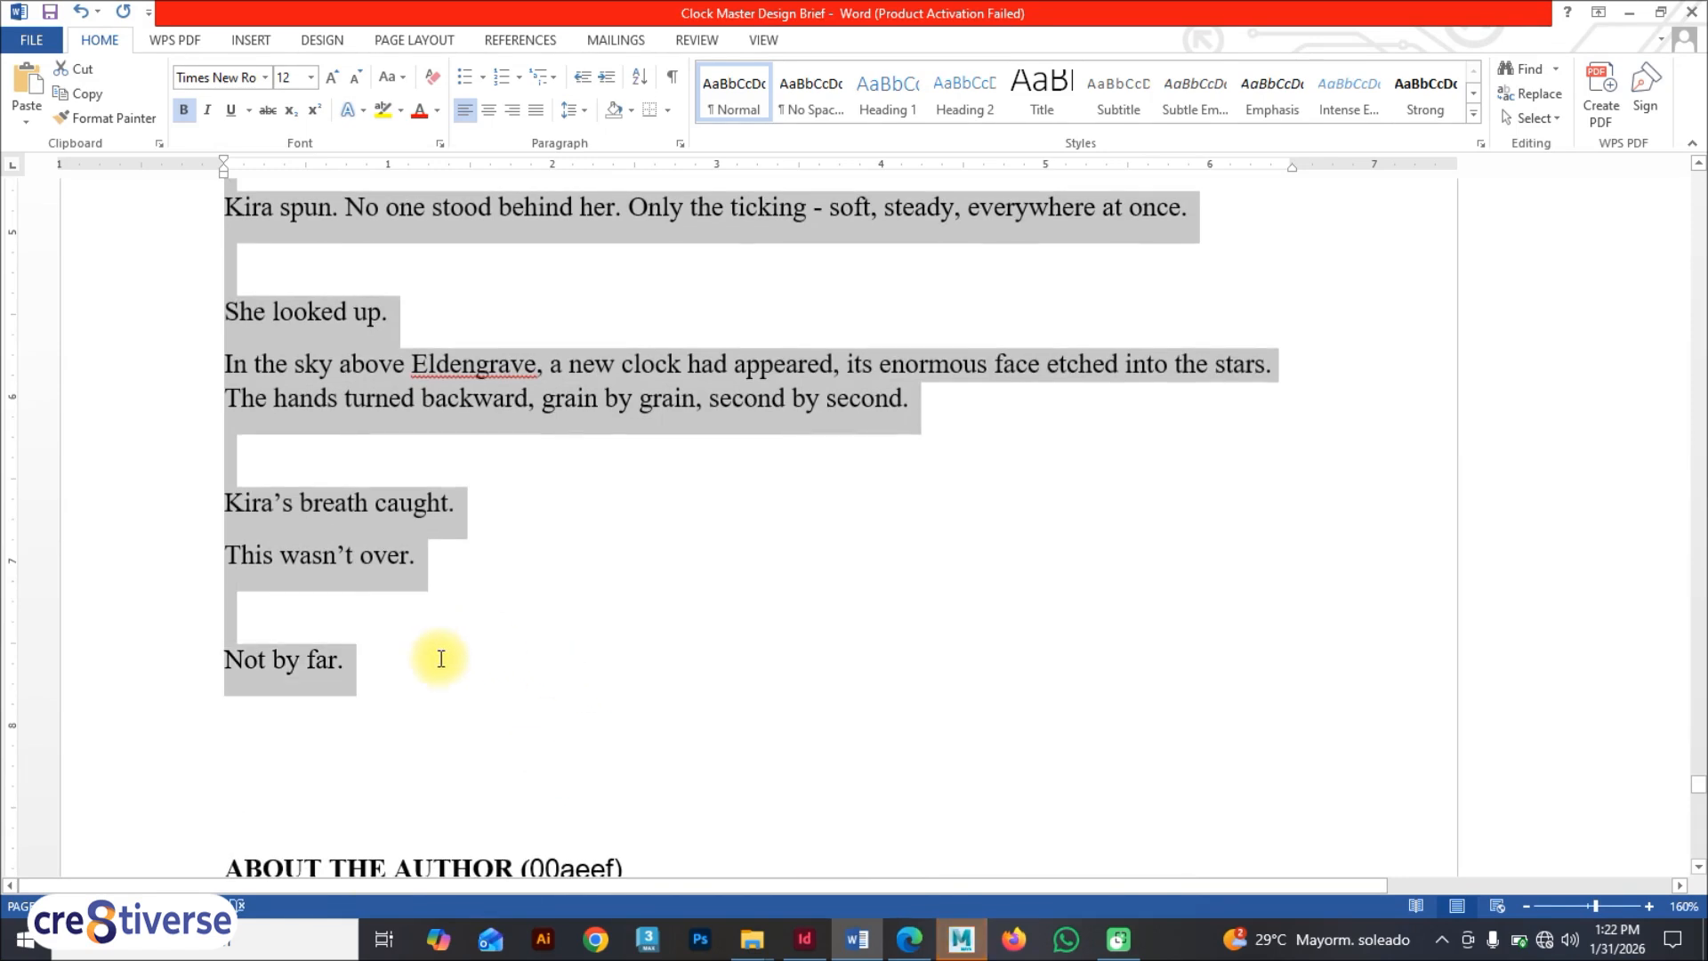
right_click(361, 394)
left_click(455, 432)
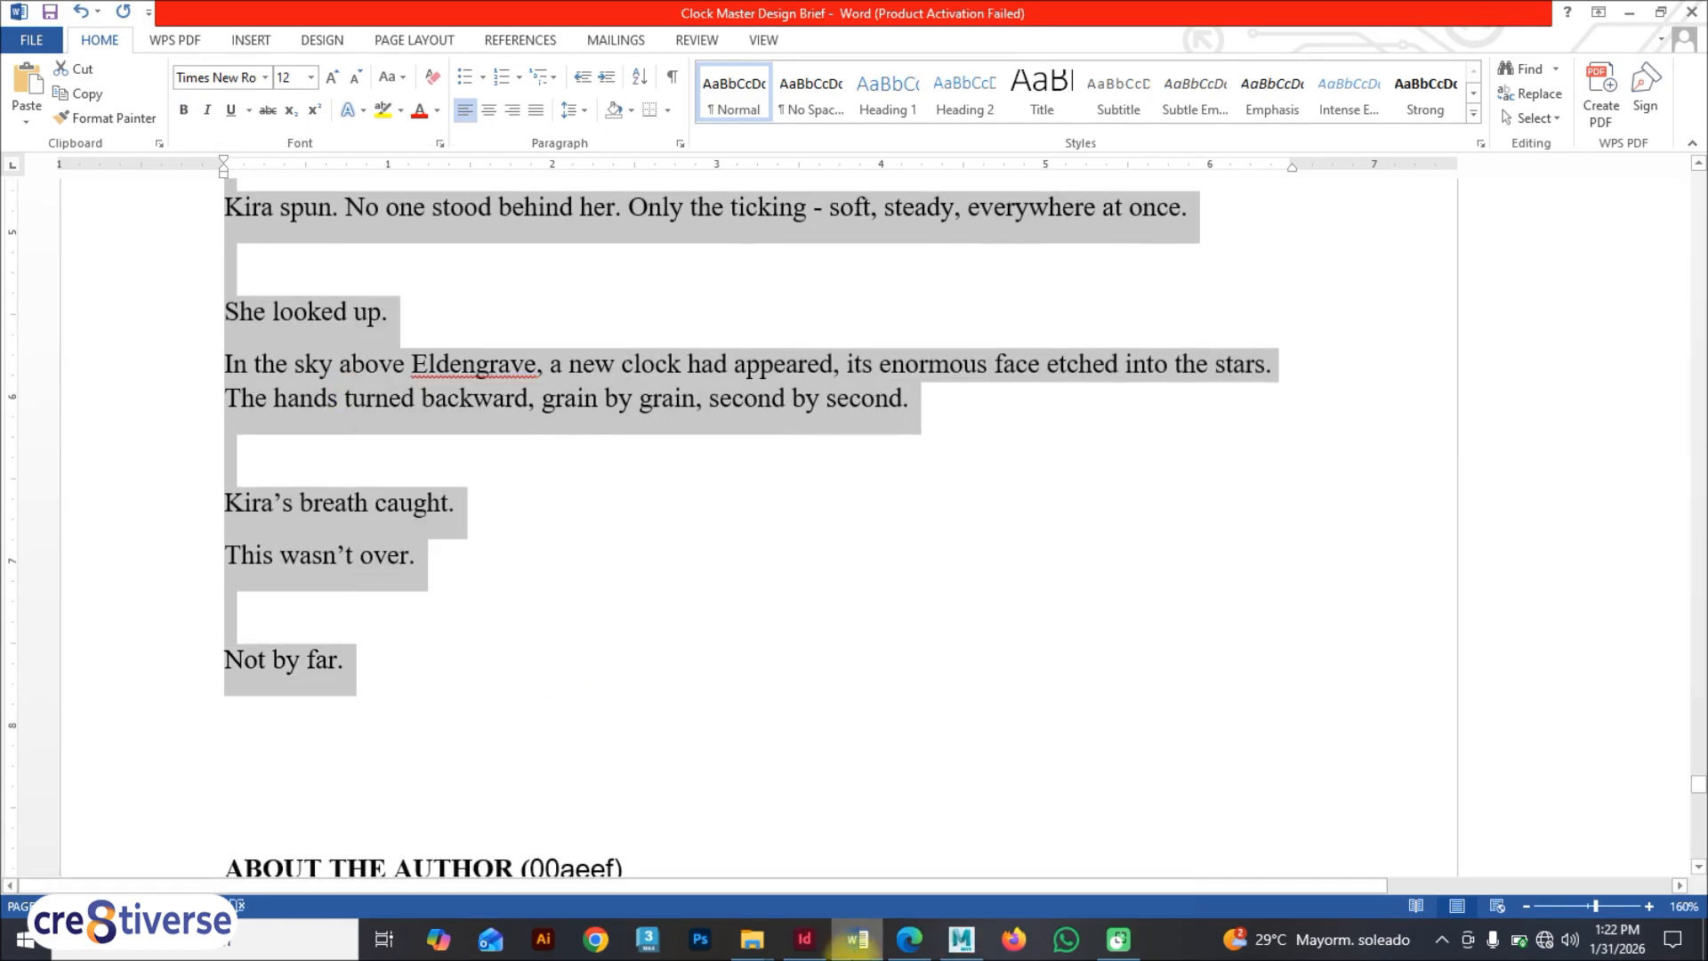
left_click(804, 938)
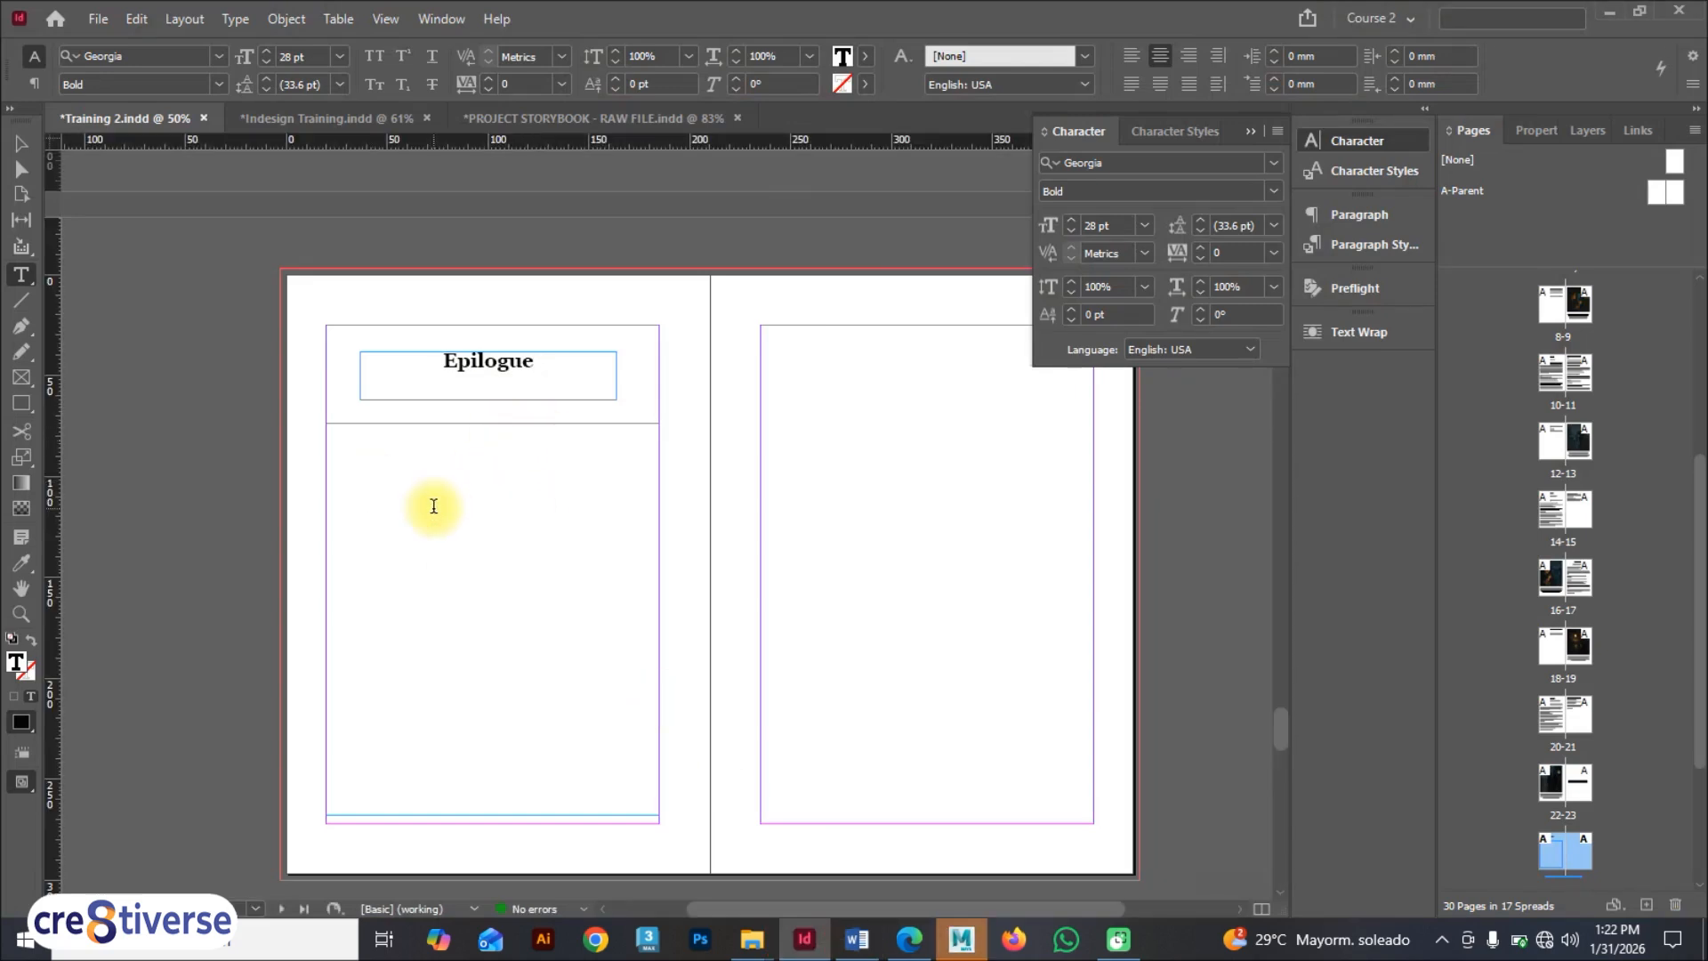
key("ctrl+v")
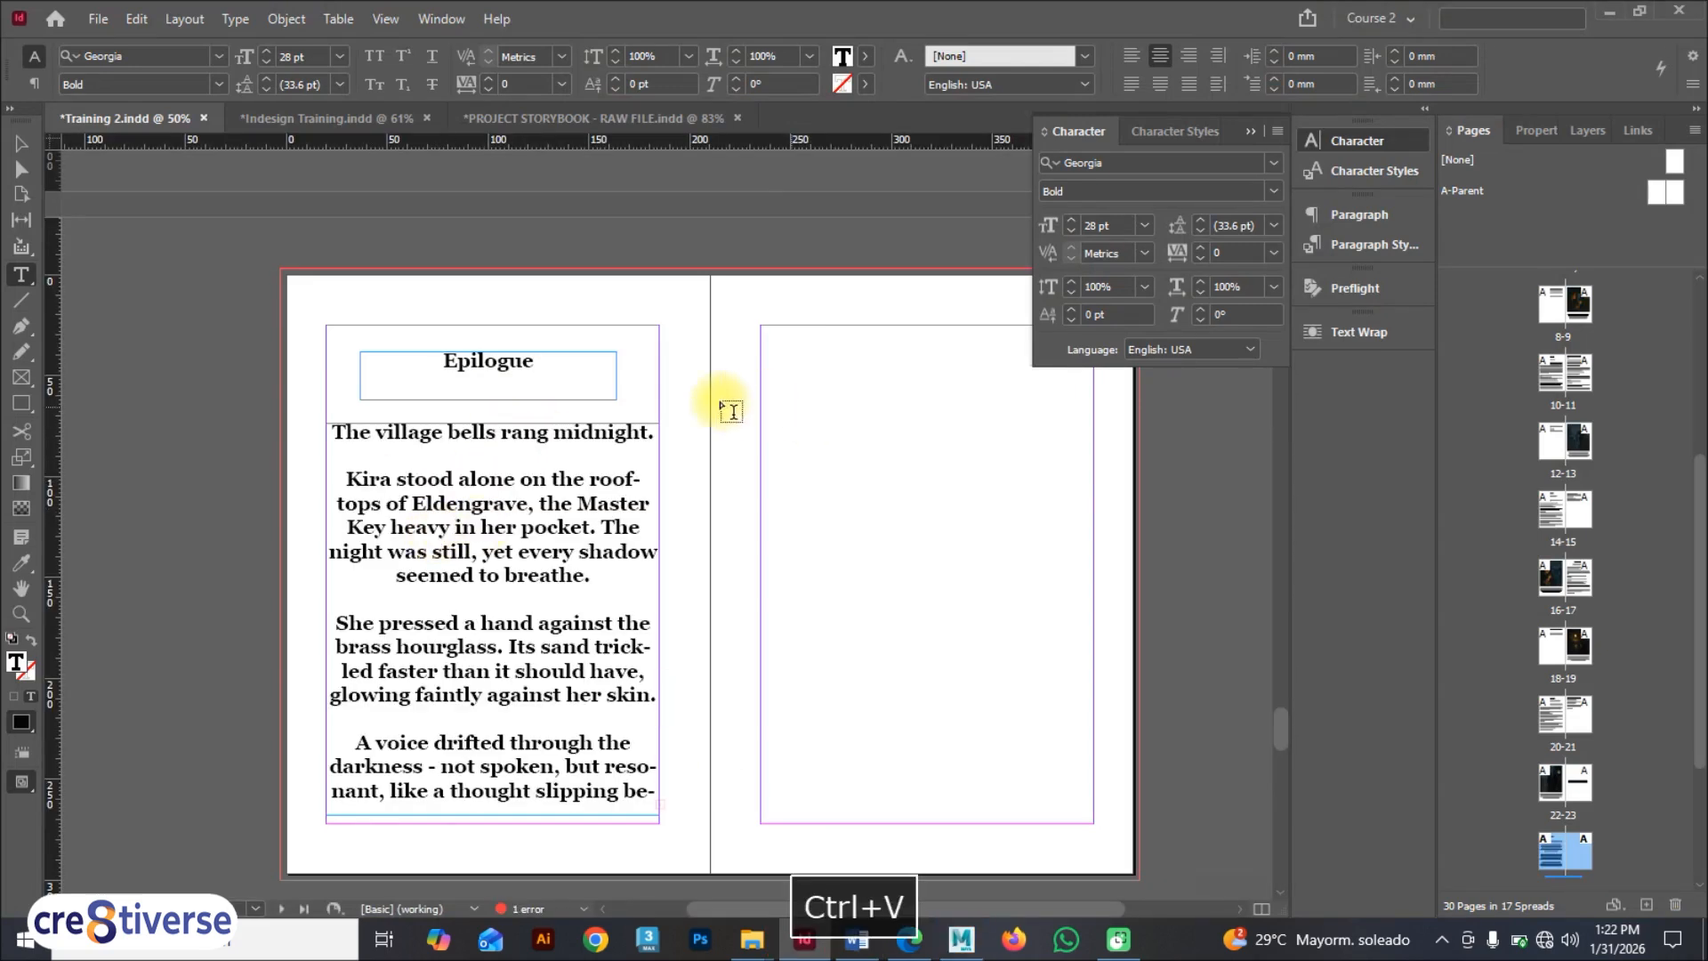
Step: Apply the Body Text paragraph style to the epilogue body frame, keep HEADING on its title, and preview the spread full screen
left_click(21, 142)
left_click(482, 375)
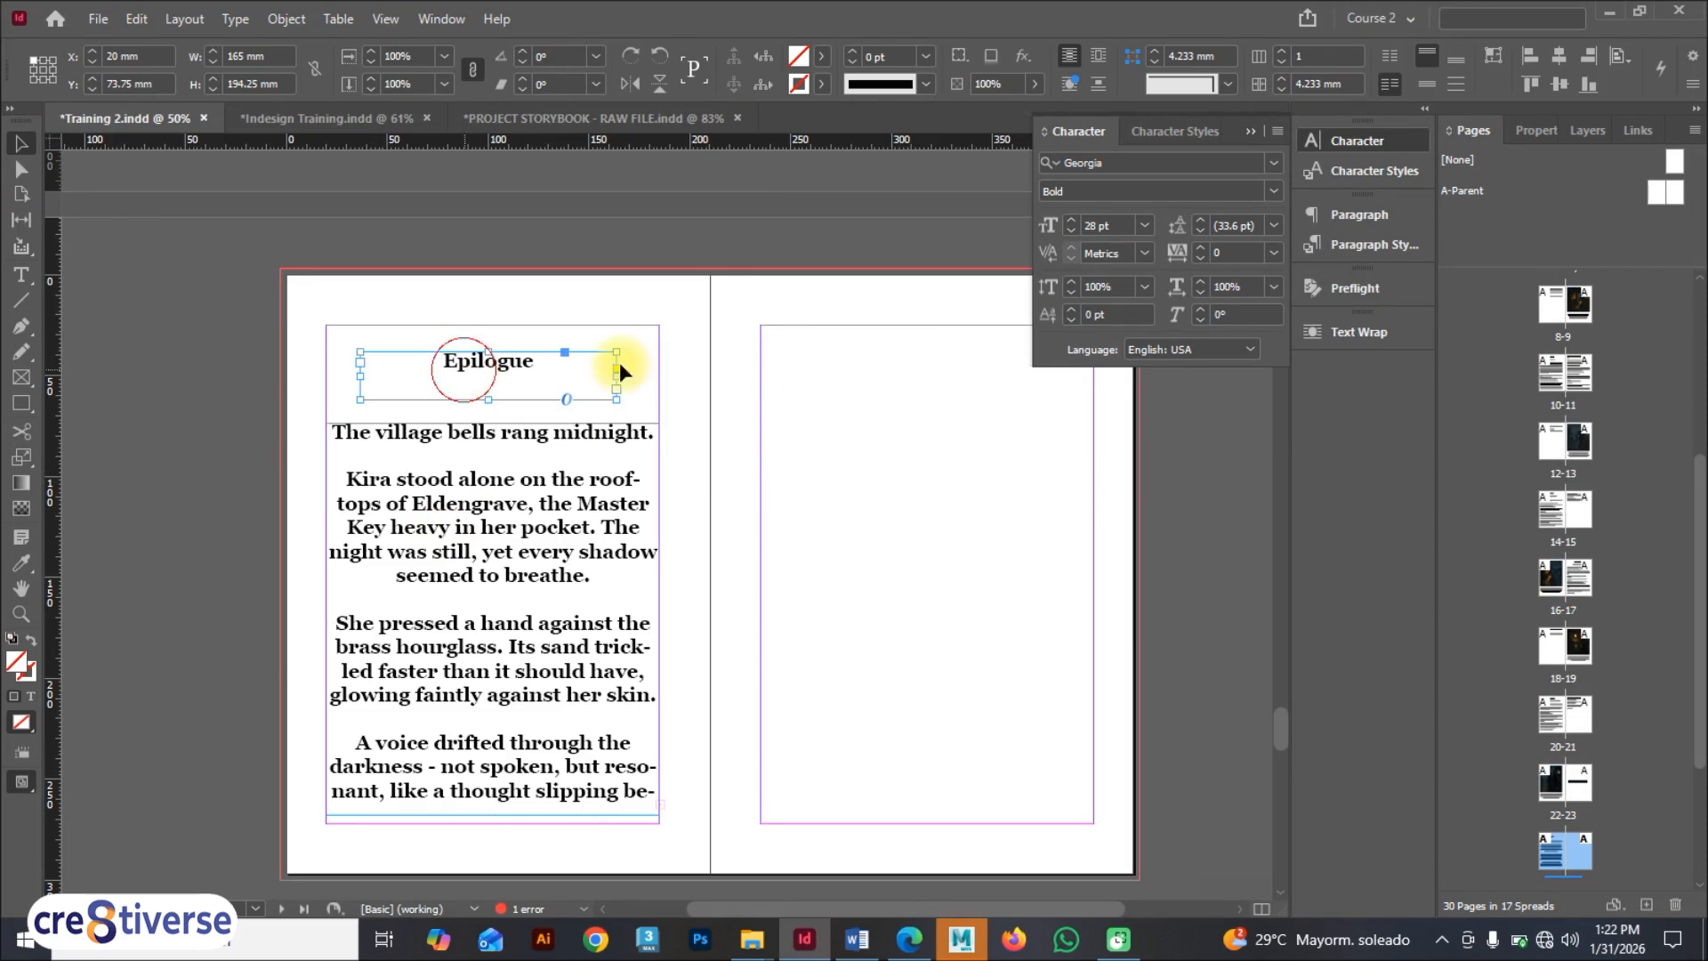
left_click(1373, 246)
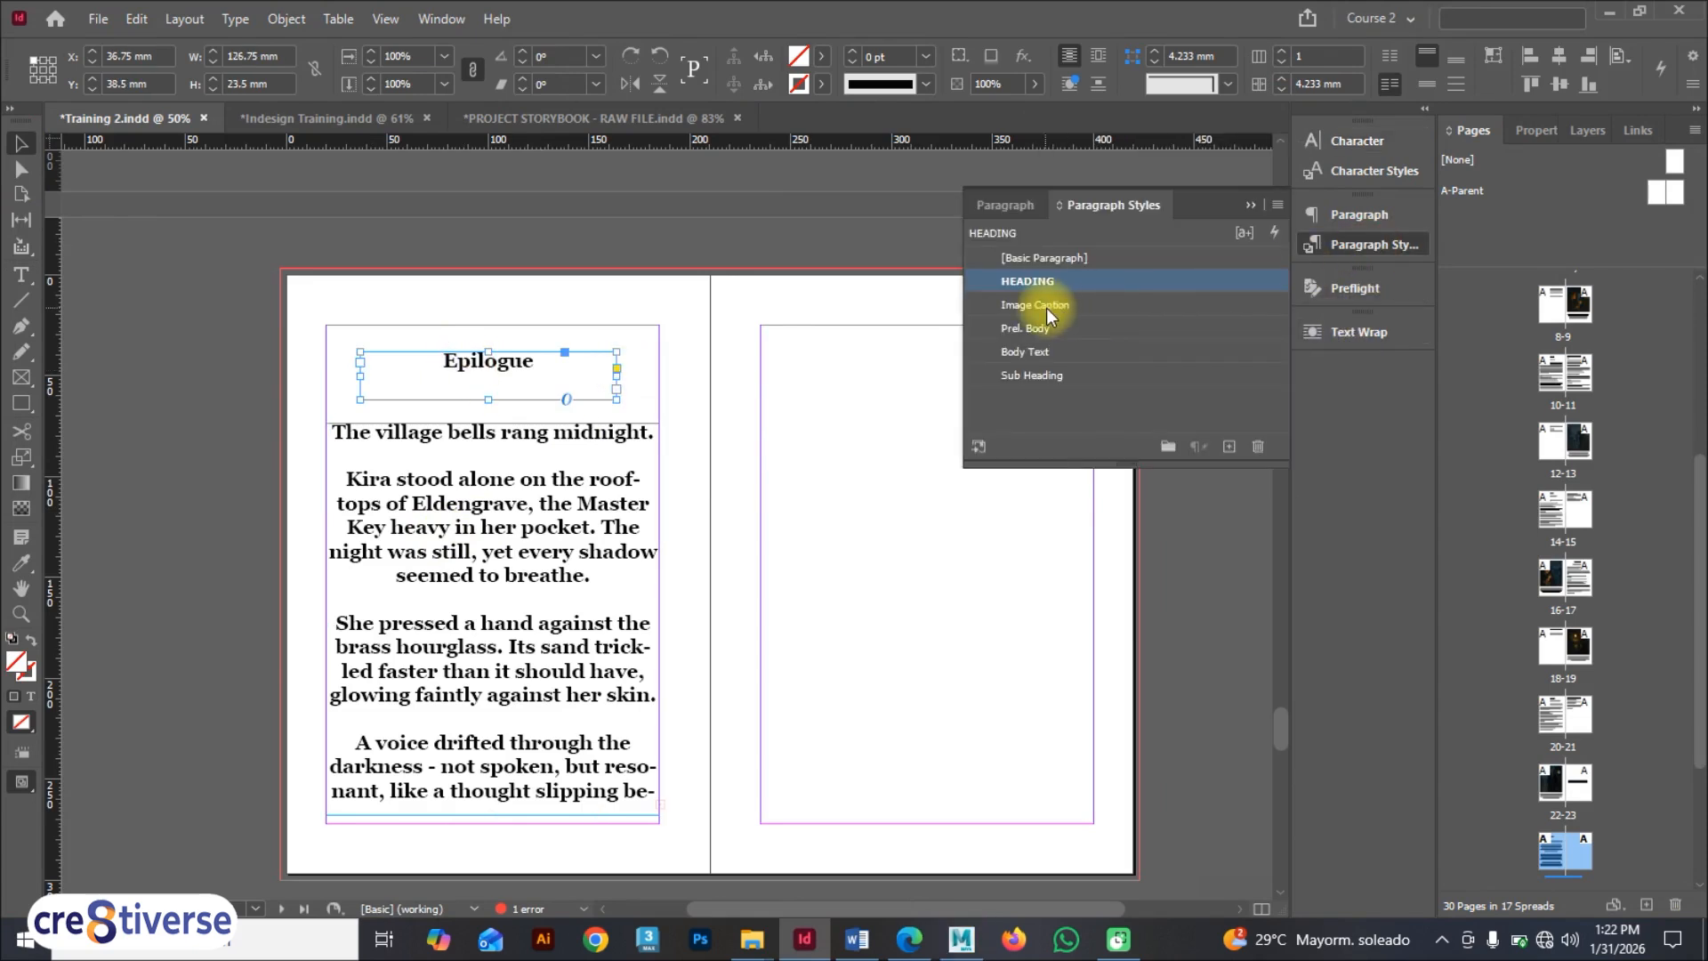
left_click(585, 560)
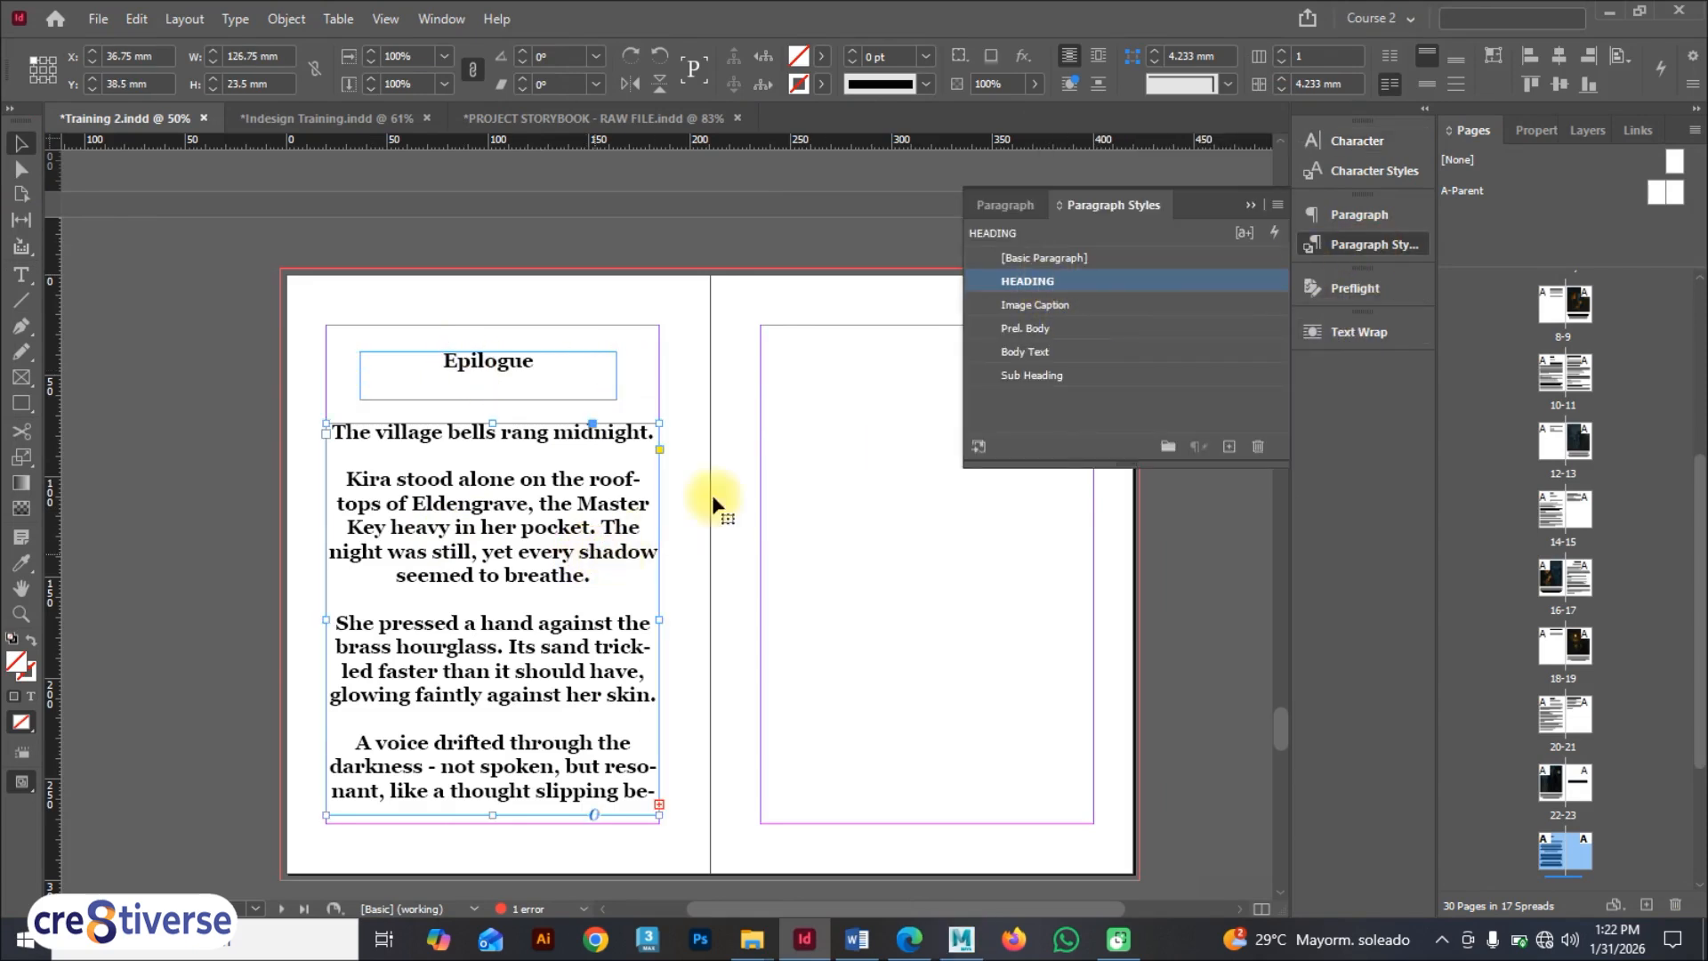
left_click(1075, 352)
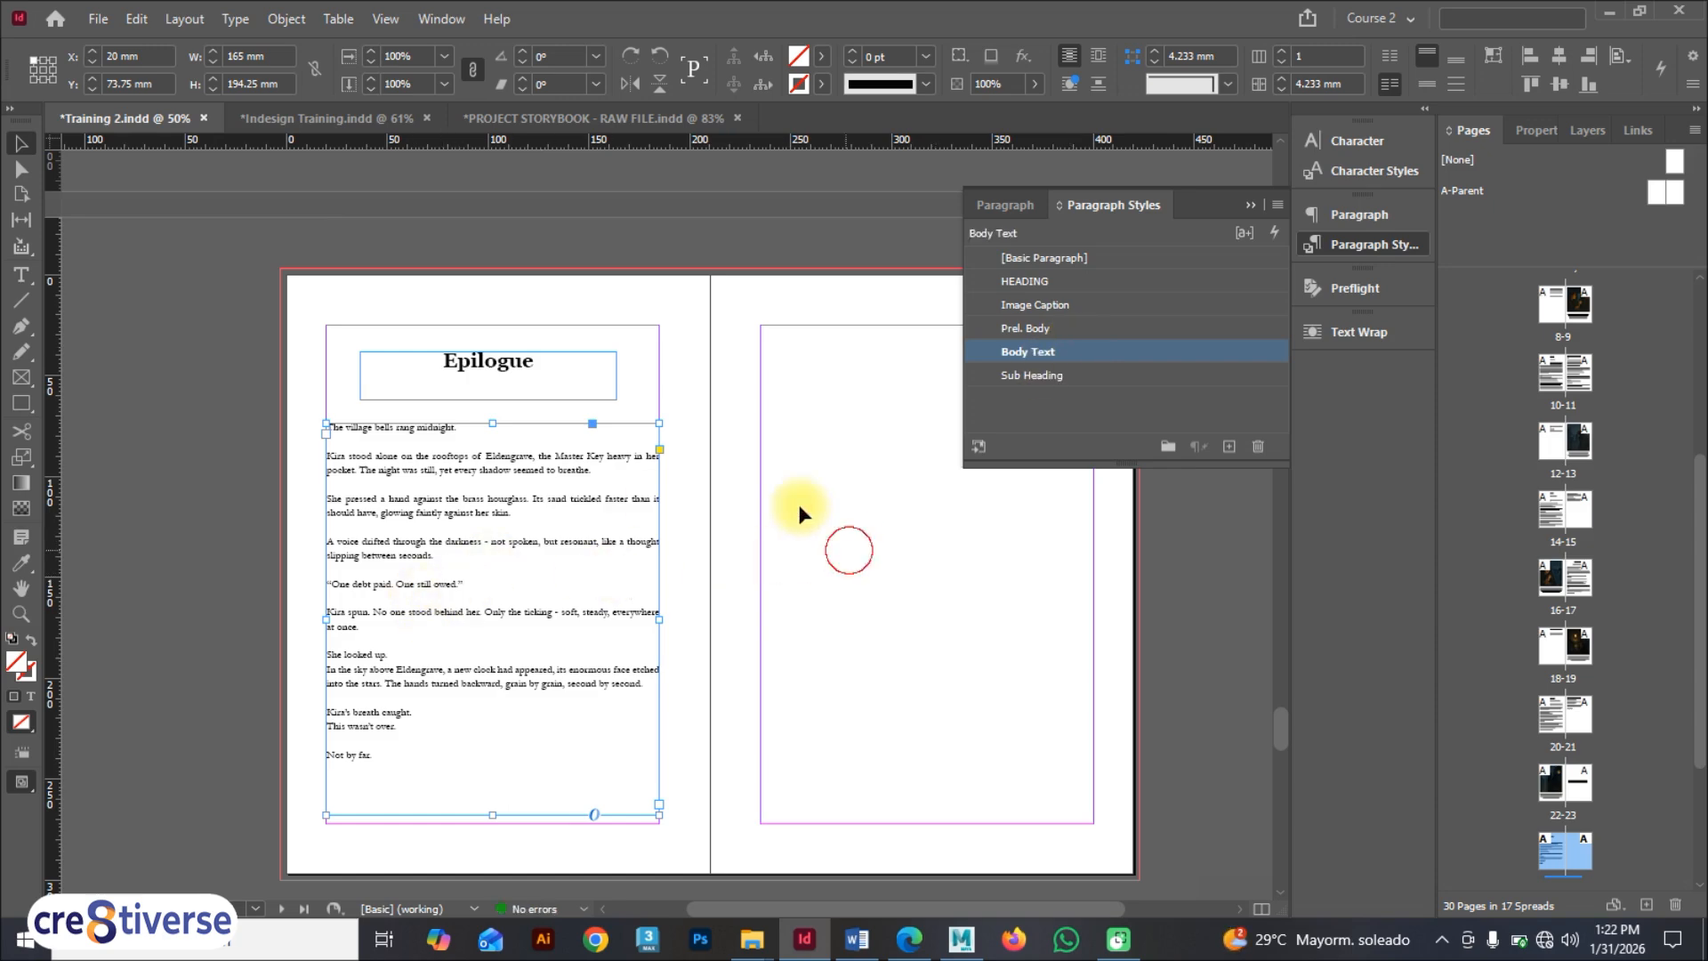
left_click(629, 338)
key("shift+w")
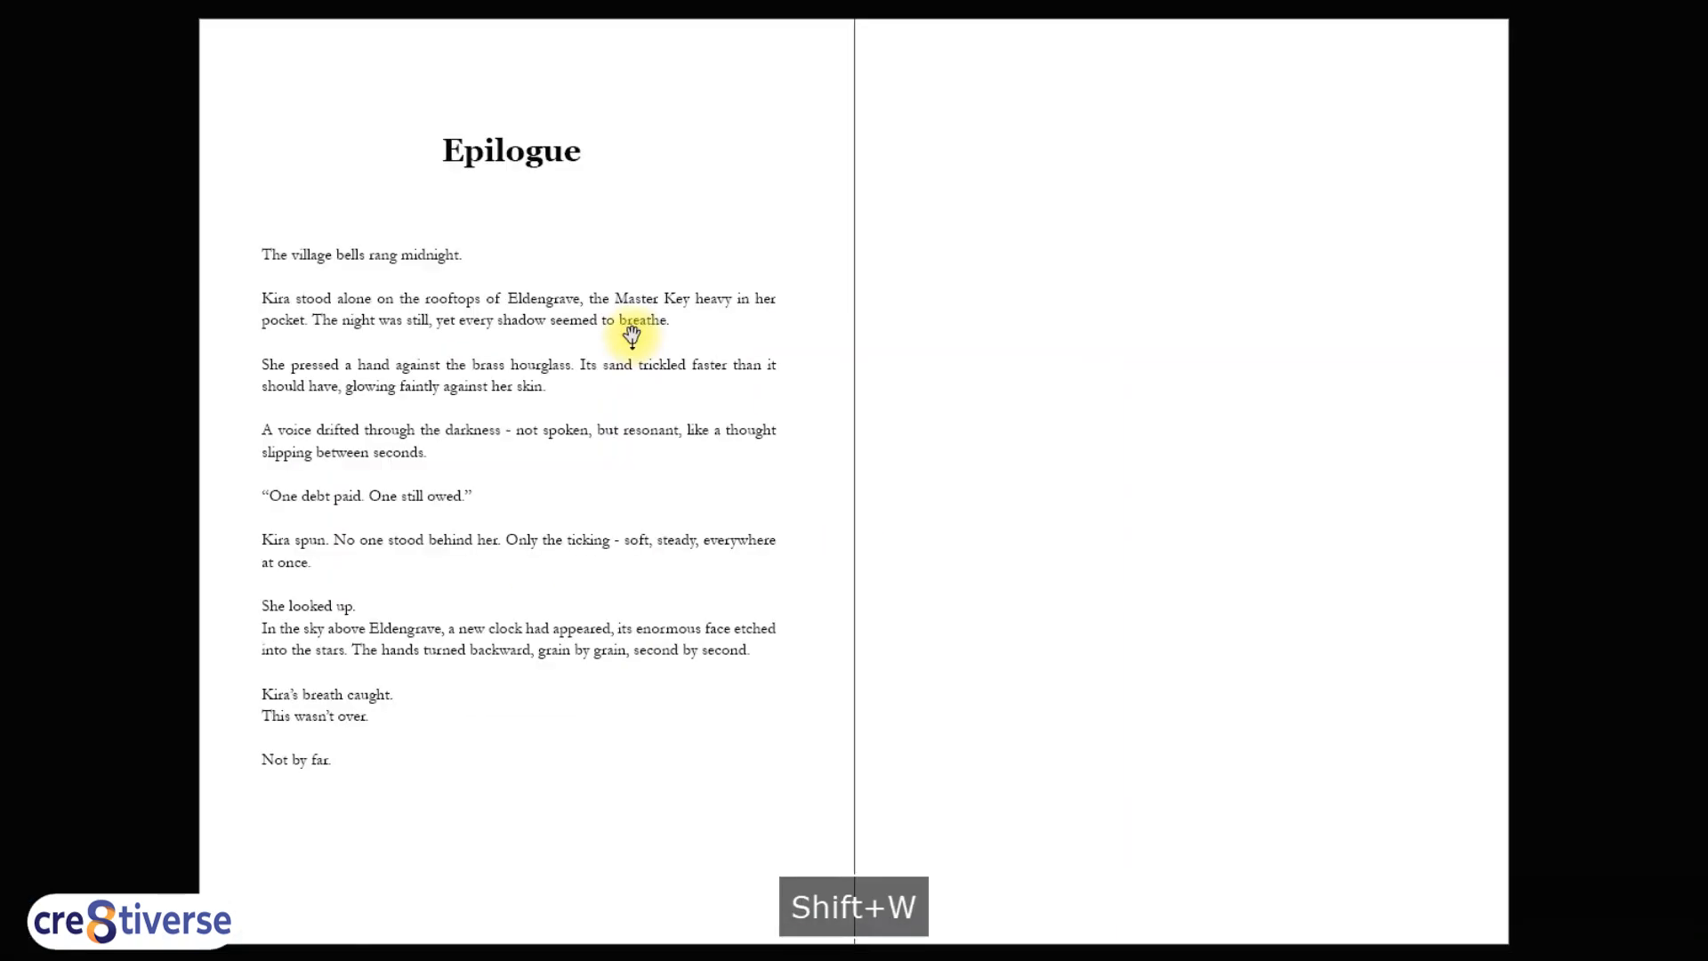
key("shift+w")
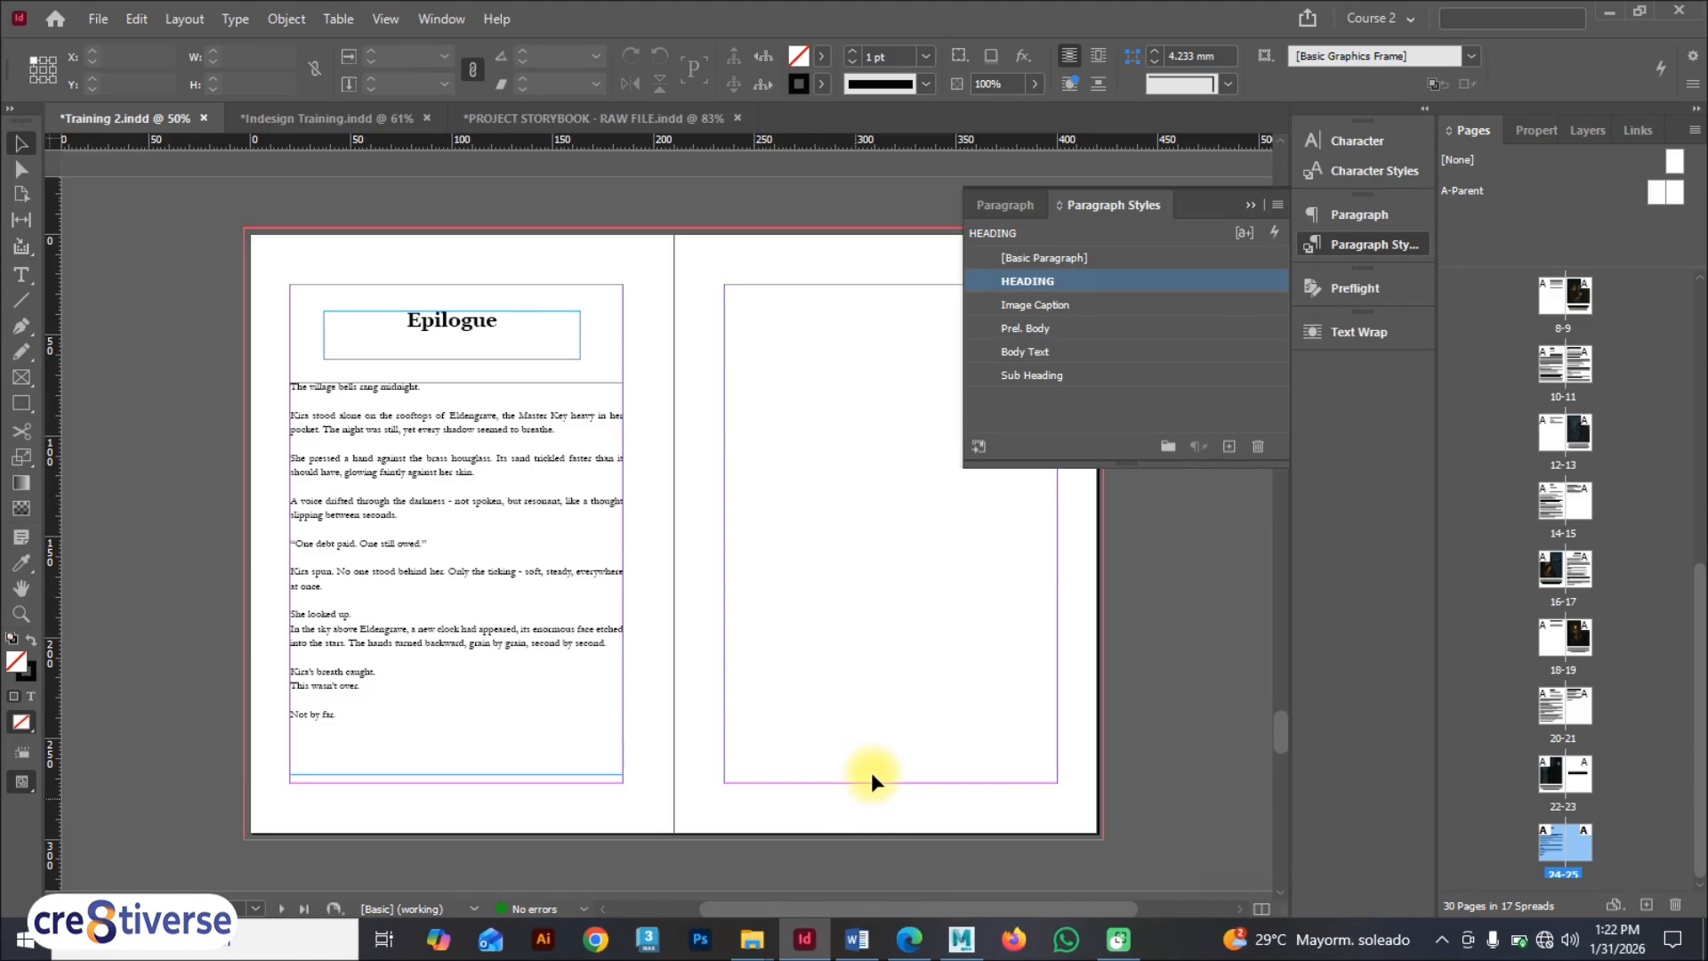
Step: Examine the About the Author and About the Book layout on the reference PDF's last page in Edge, and return to InDesign
left_click(910, 938)
scroll(894, 672, "down", 12)
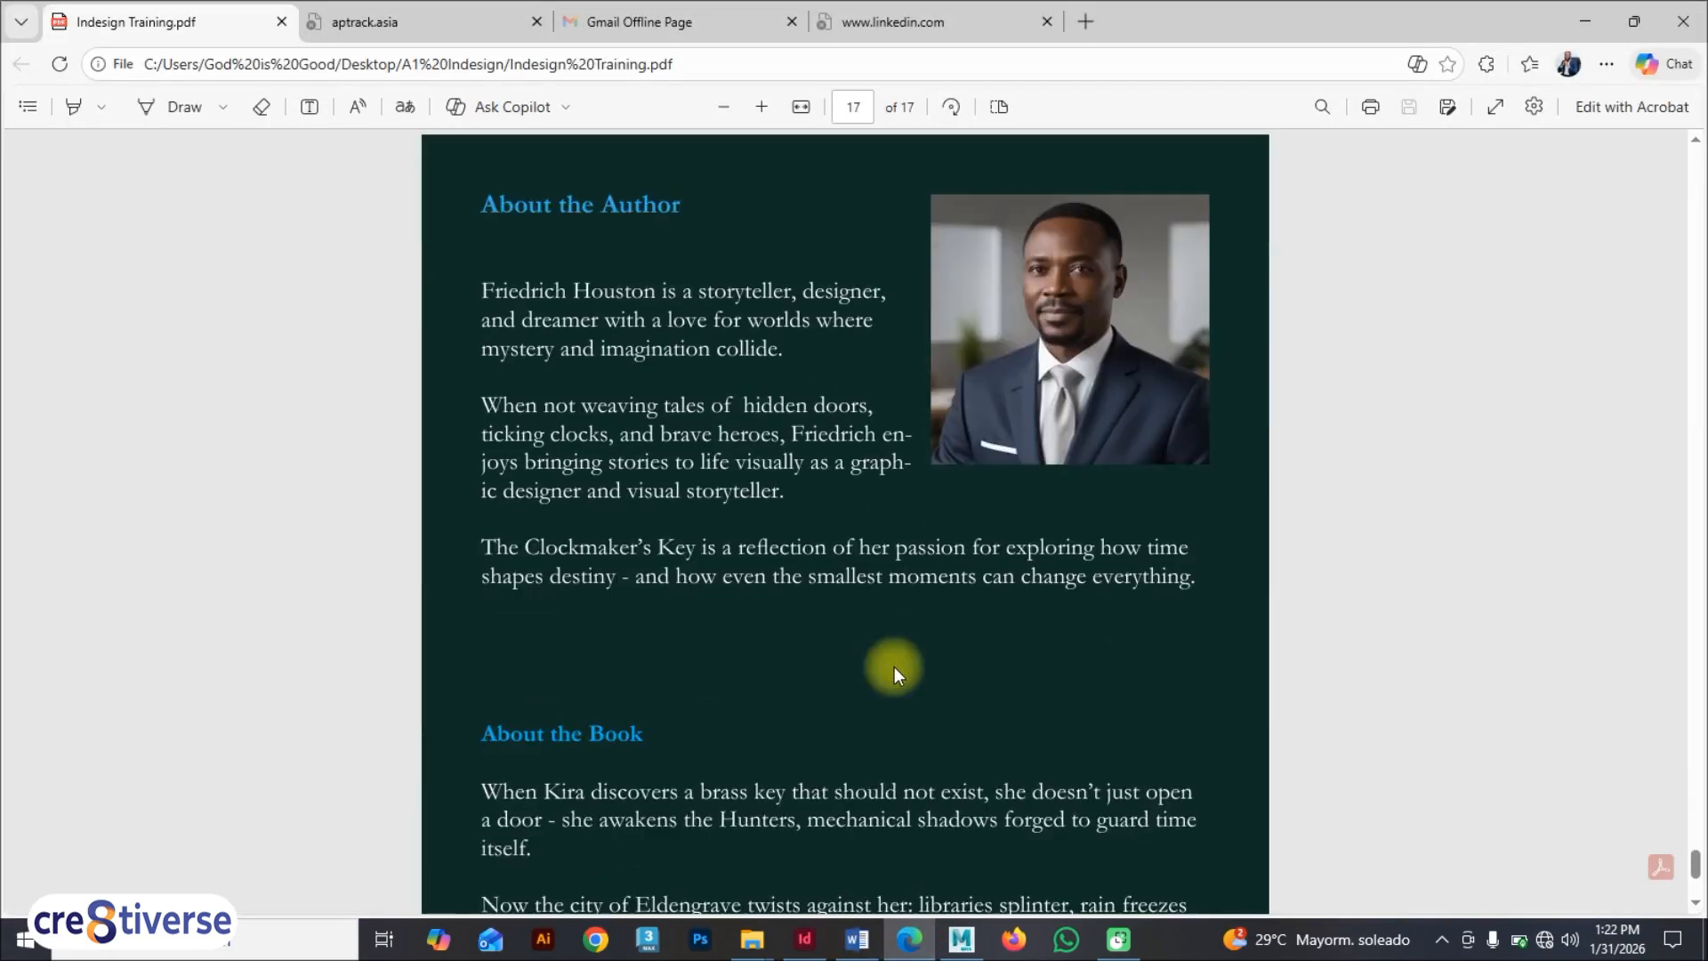
scroll(895, 666, "up", 4)
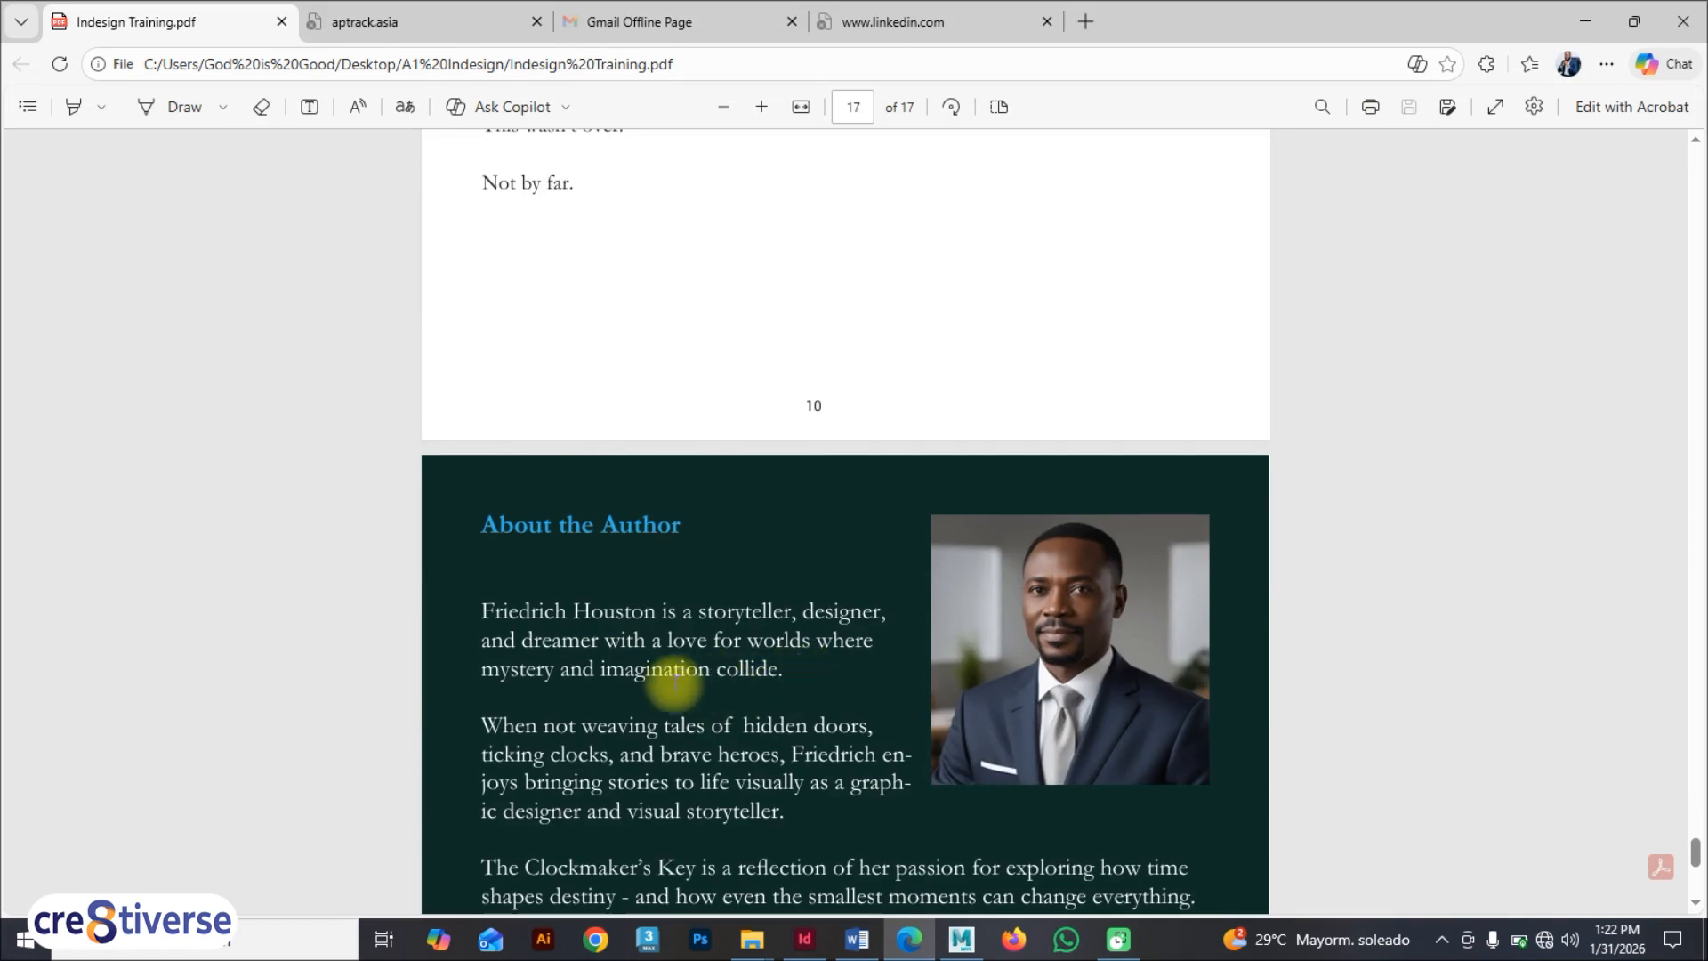
scroll(703, 680, "down", 4)
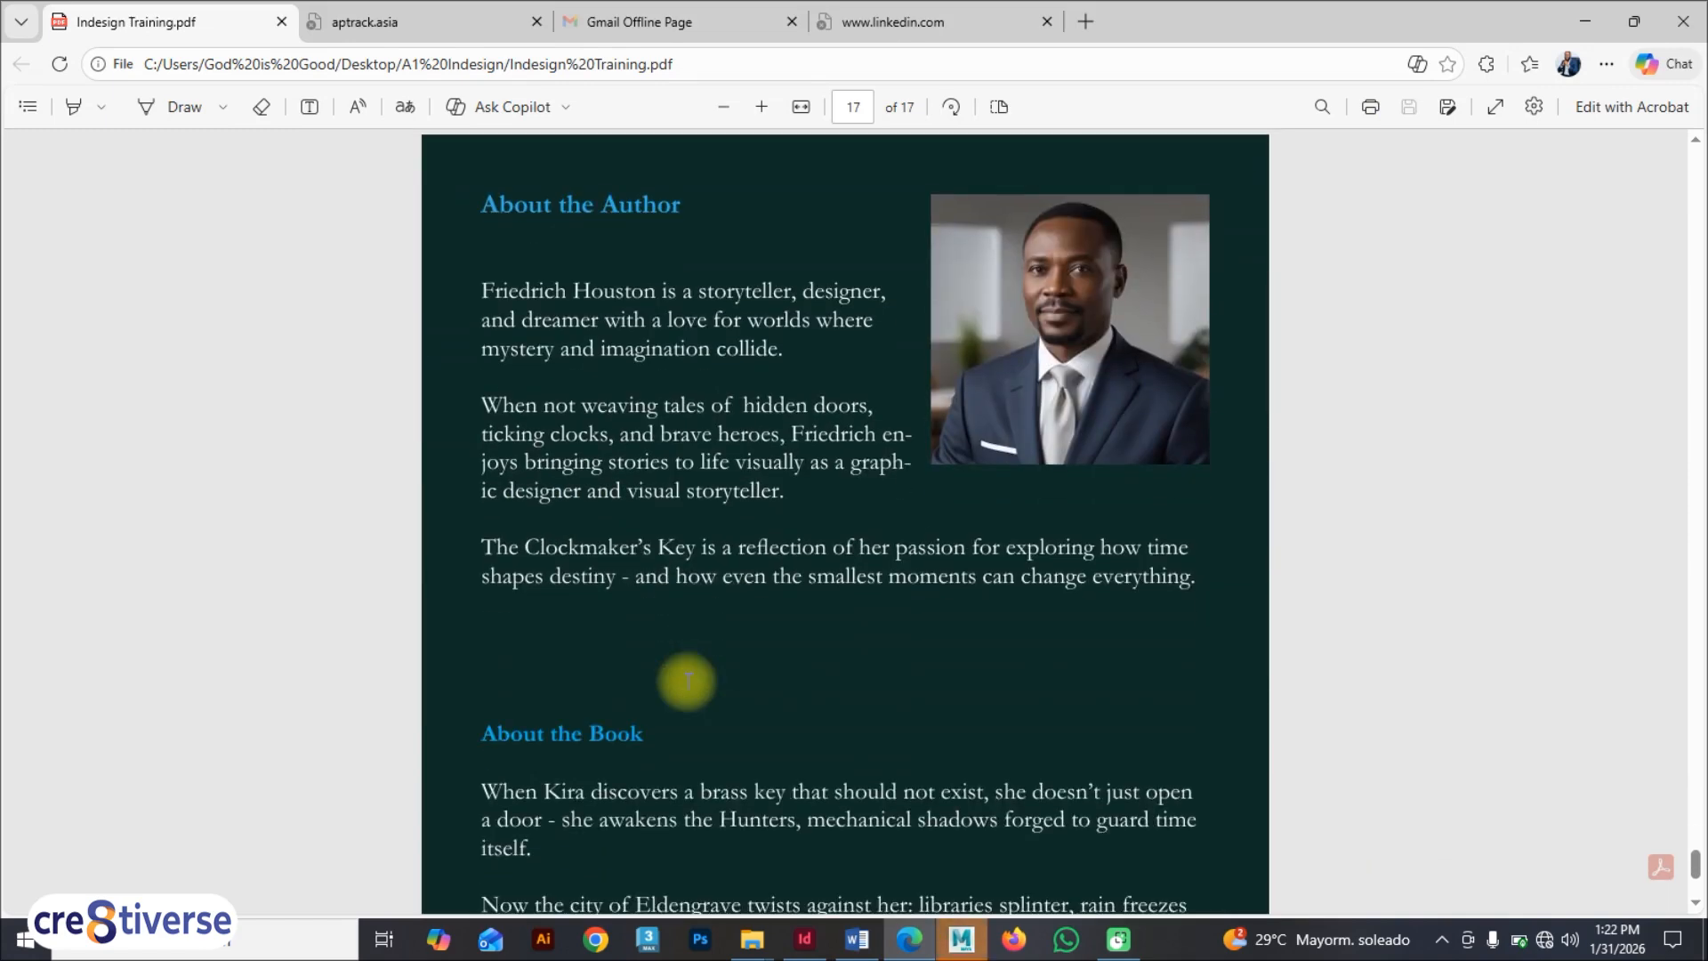
scroll(710, 511, "down", 4)
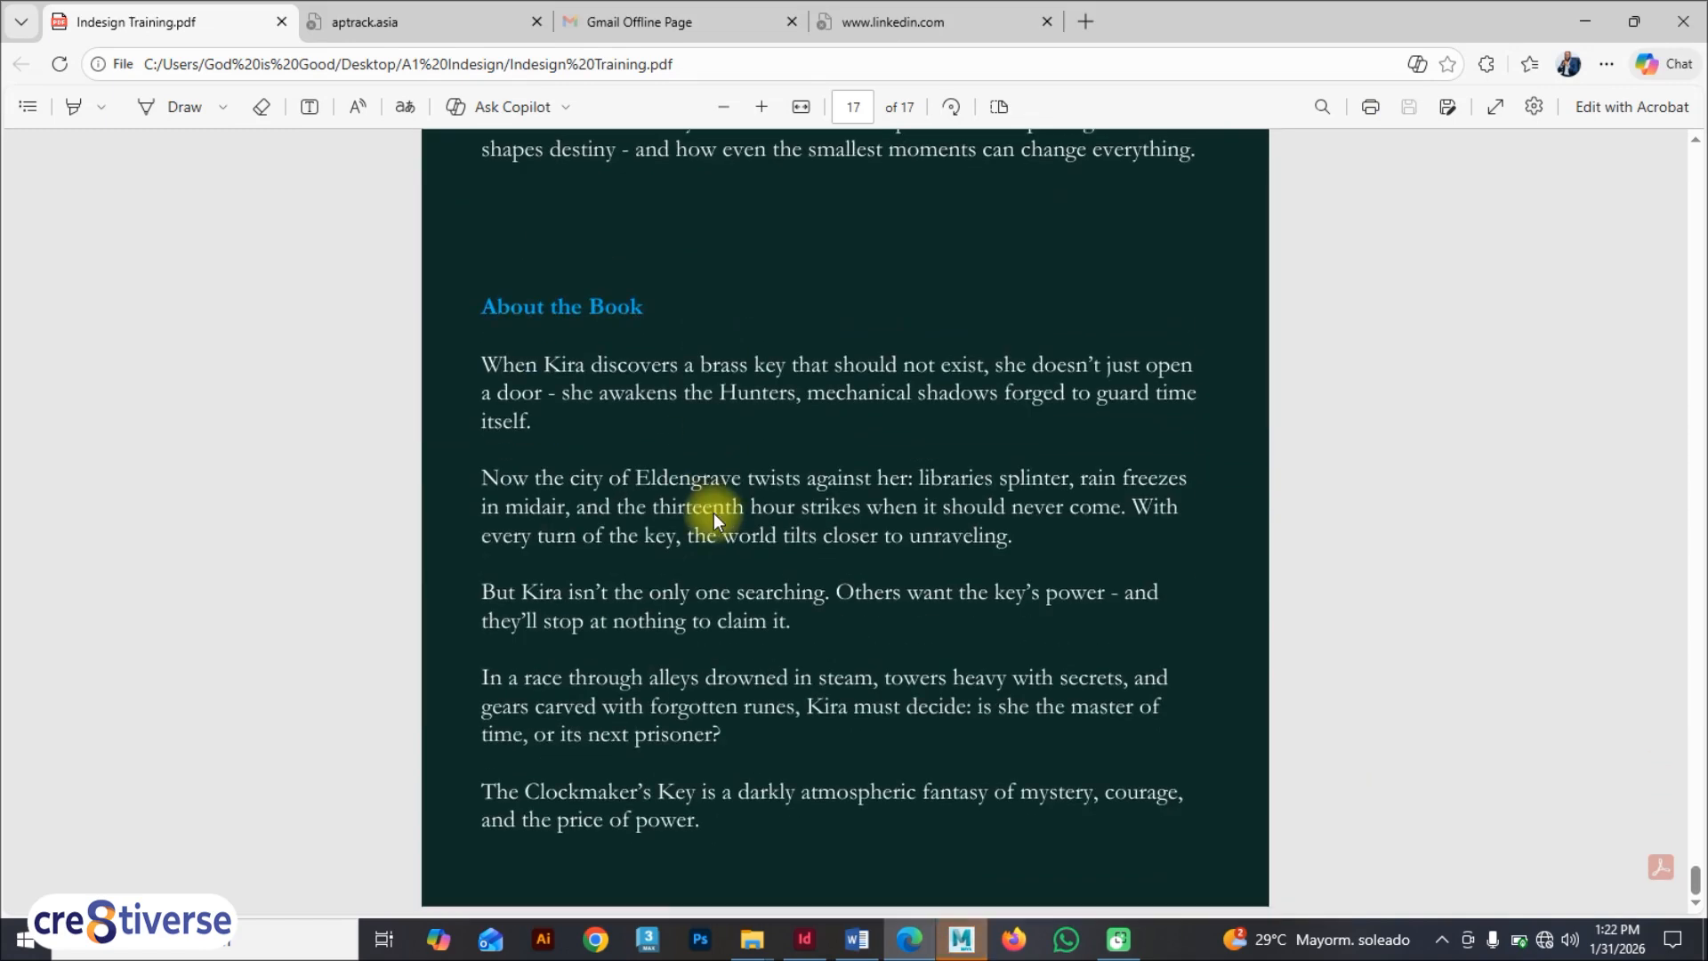
scroll(716, 521, "up", 7)
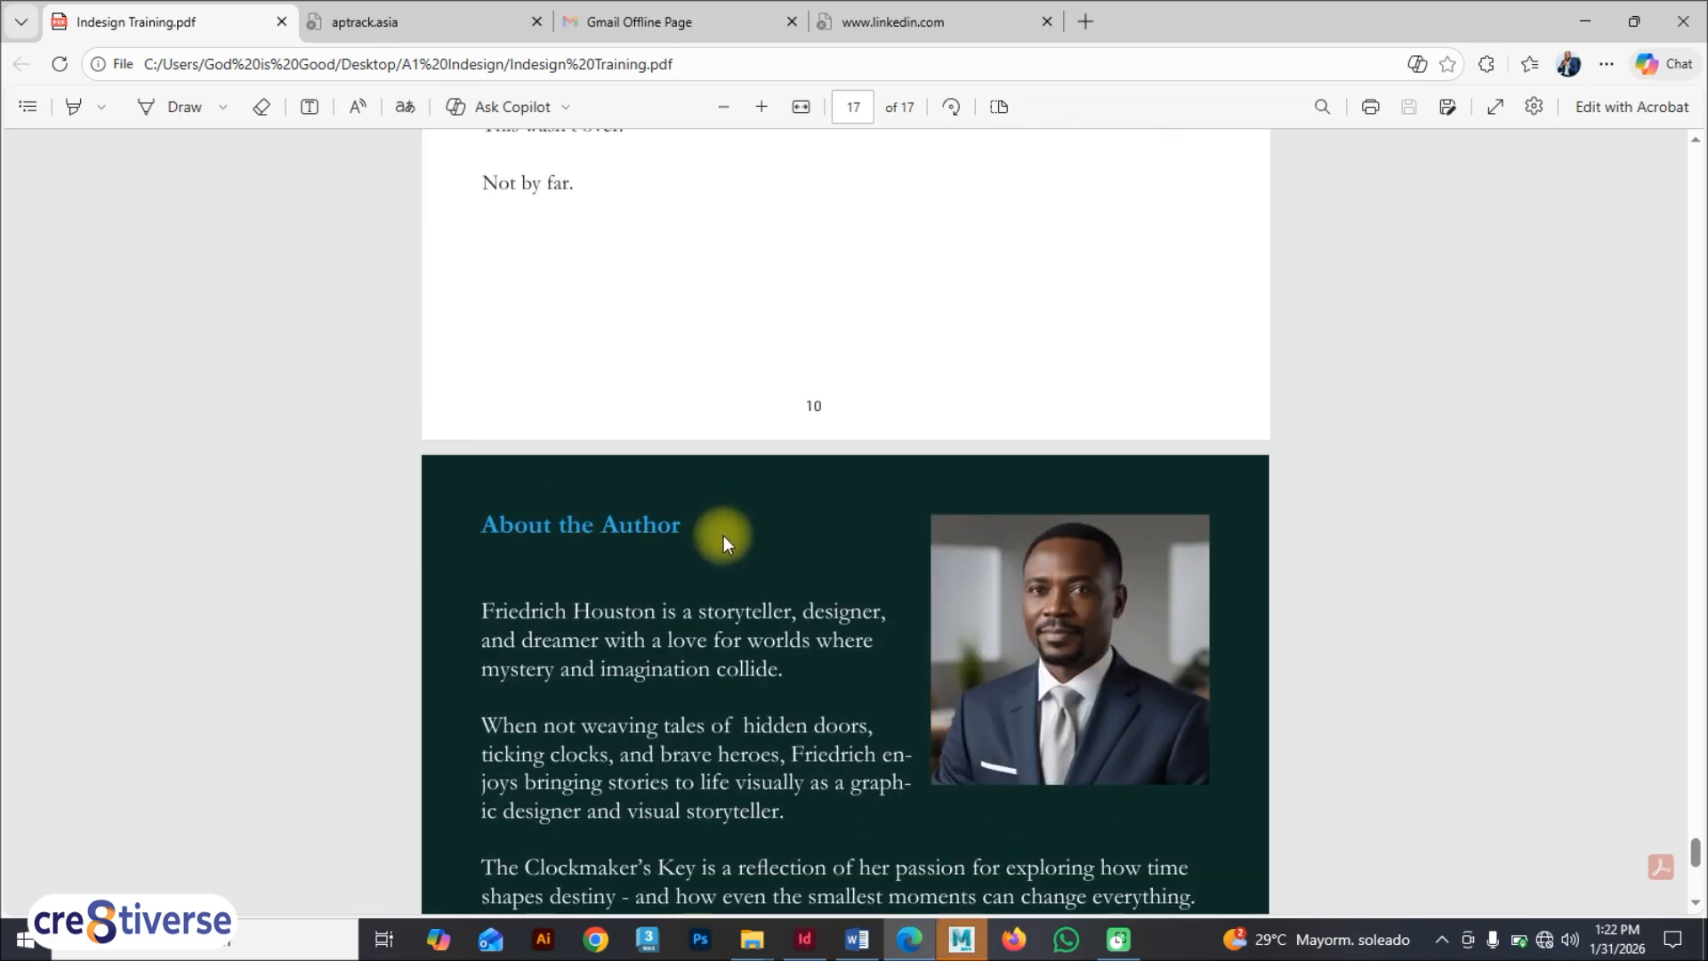
key("F9")
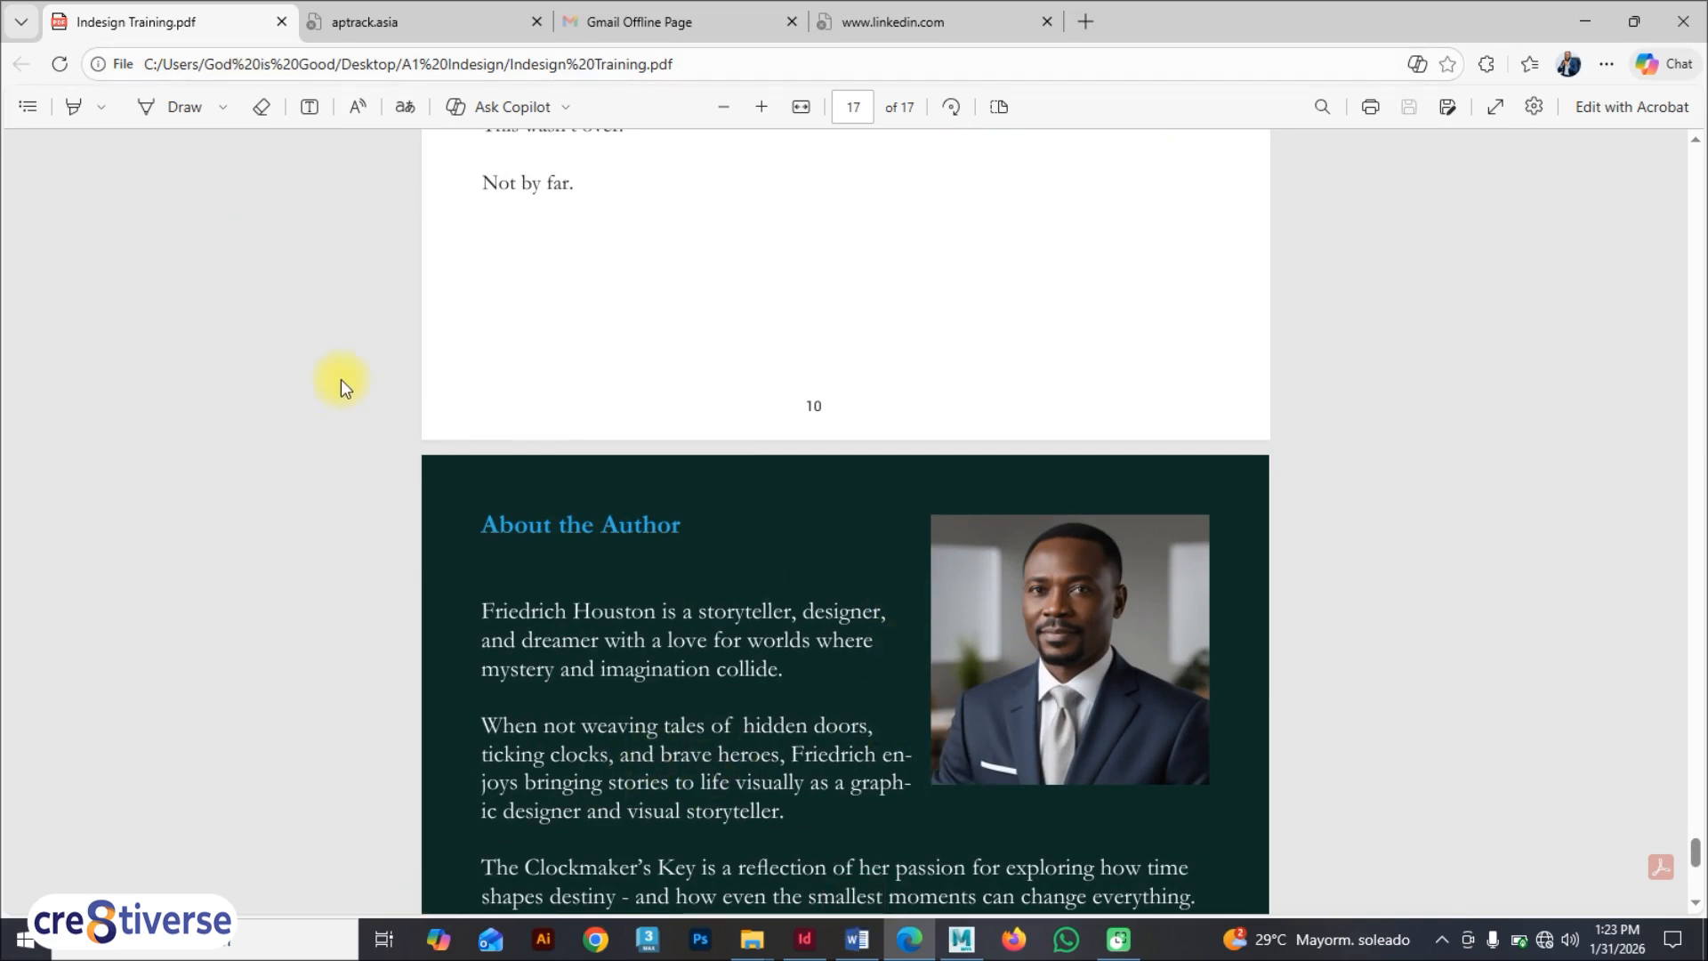
left_click(804, 939)
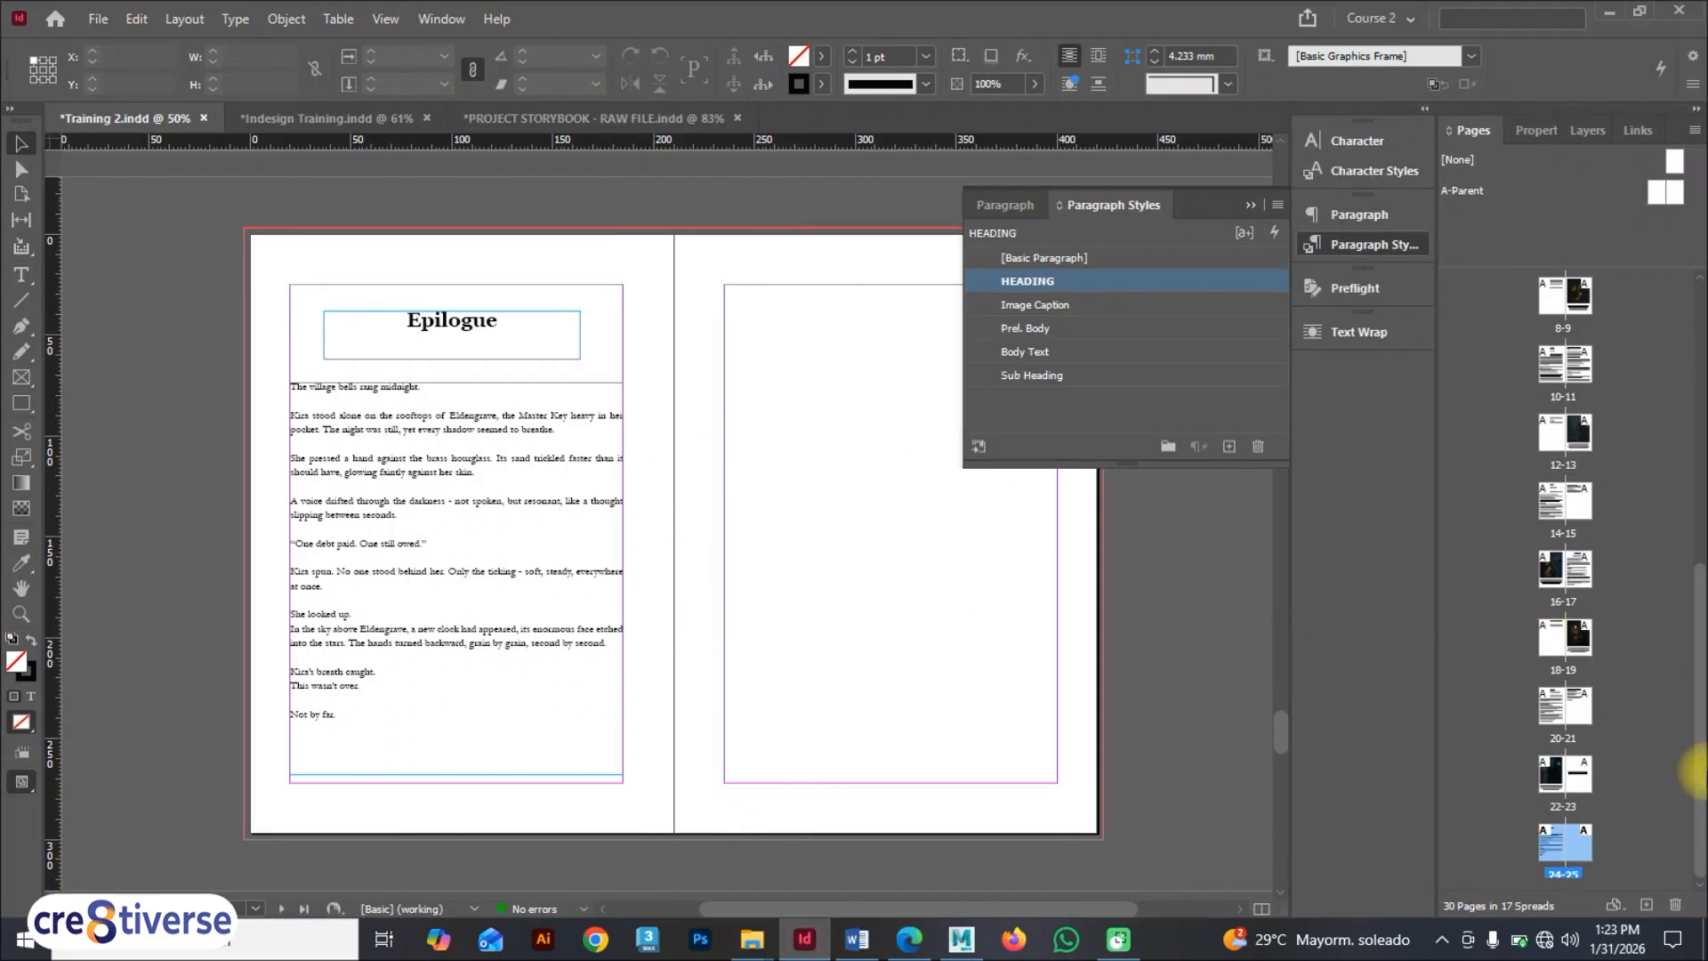
Step: Look over the blank pages following the Epilogue, bring up page 25, and recheck the closing page in the reference PDF
scroll(1704, 776, "down", 3)
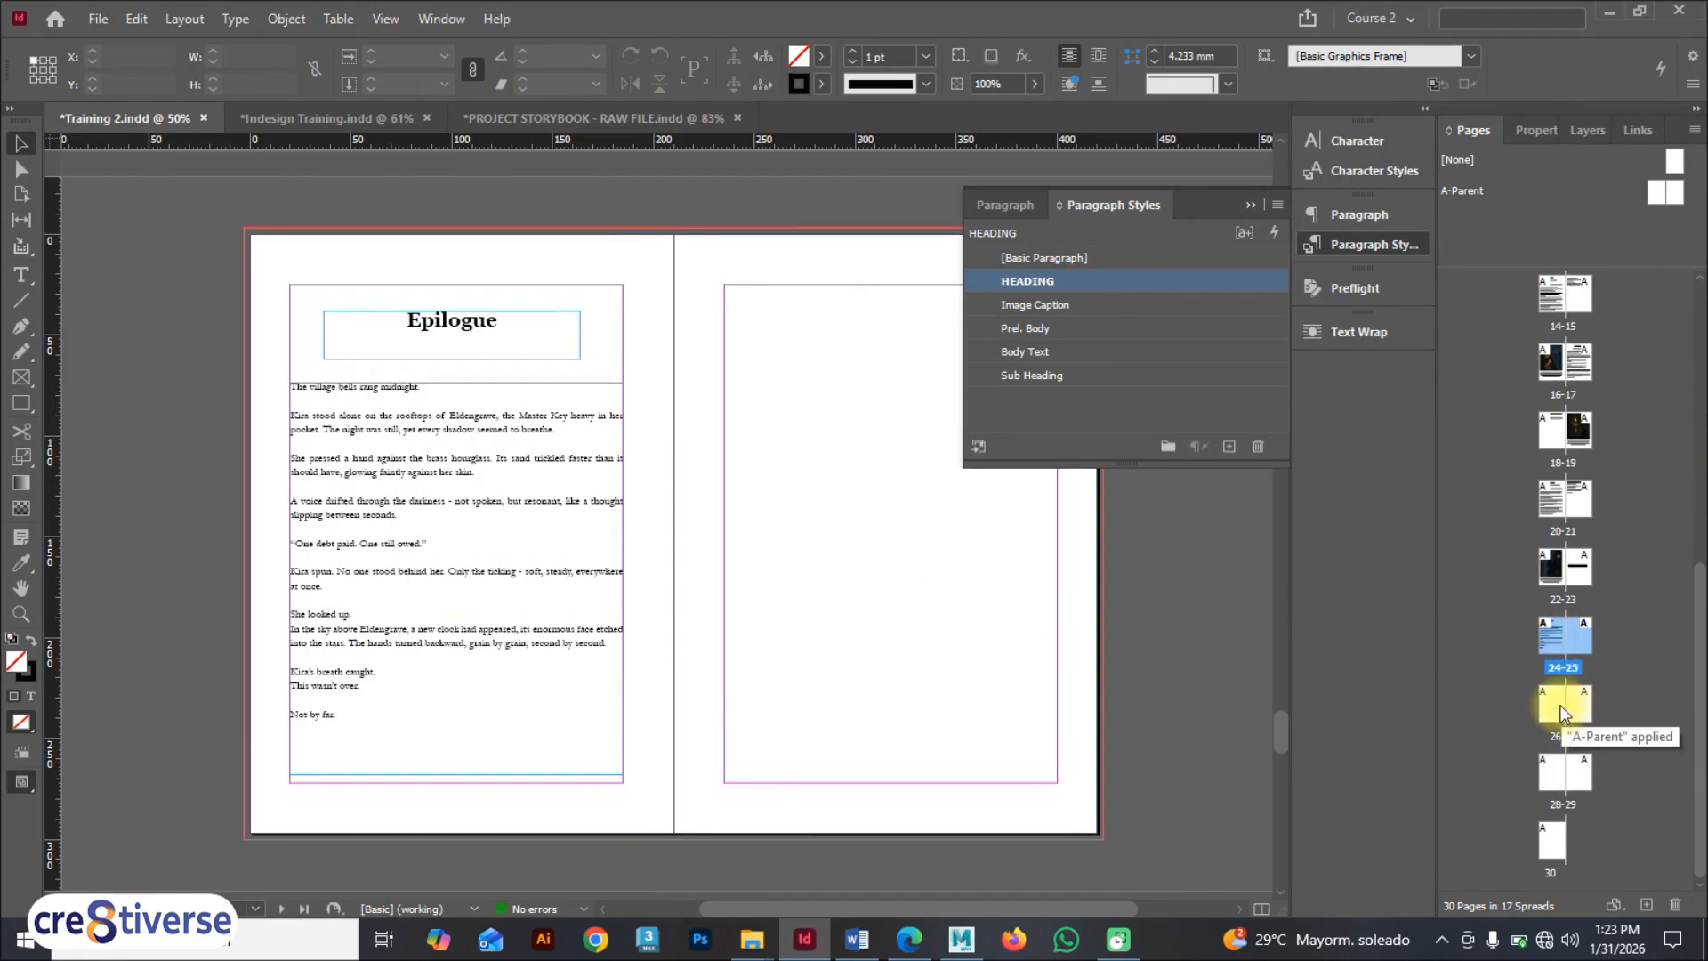
left_click(1555, 703)
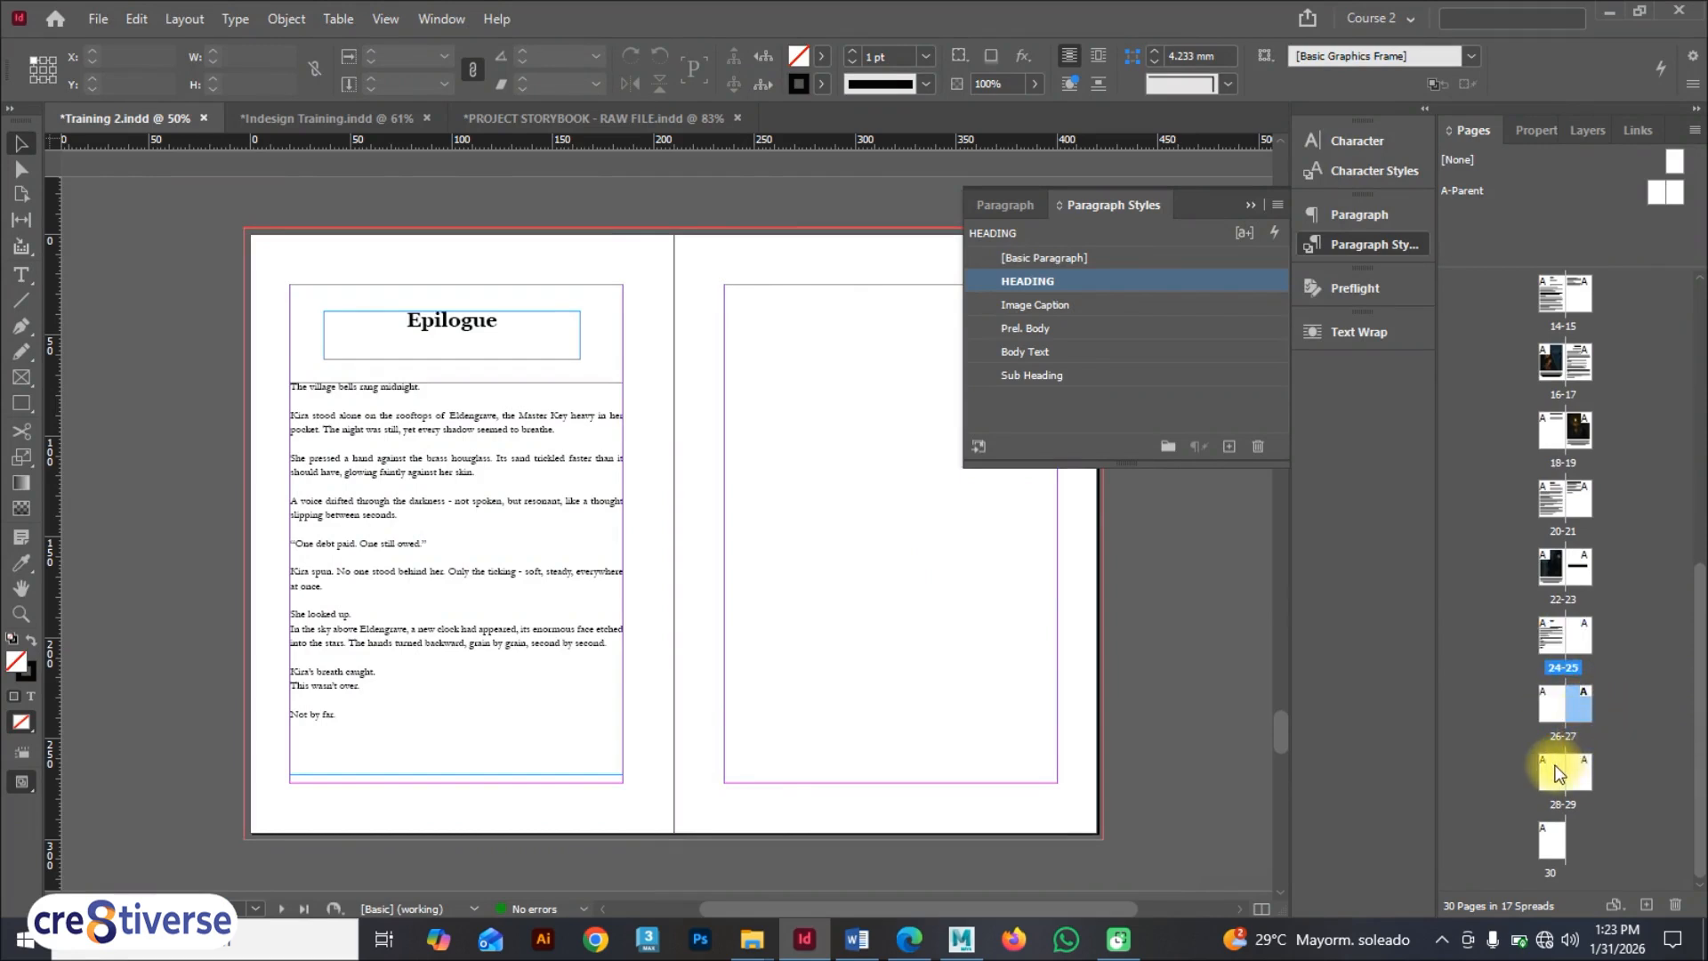
double_click(1579, 641)
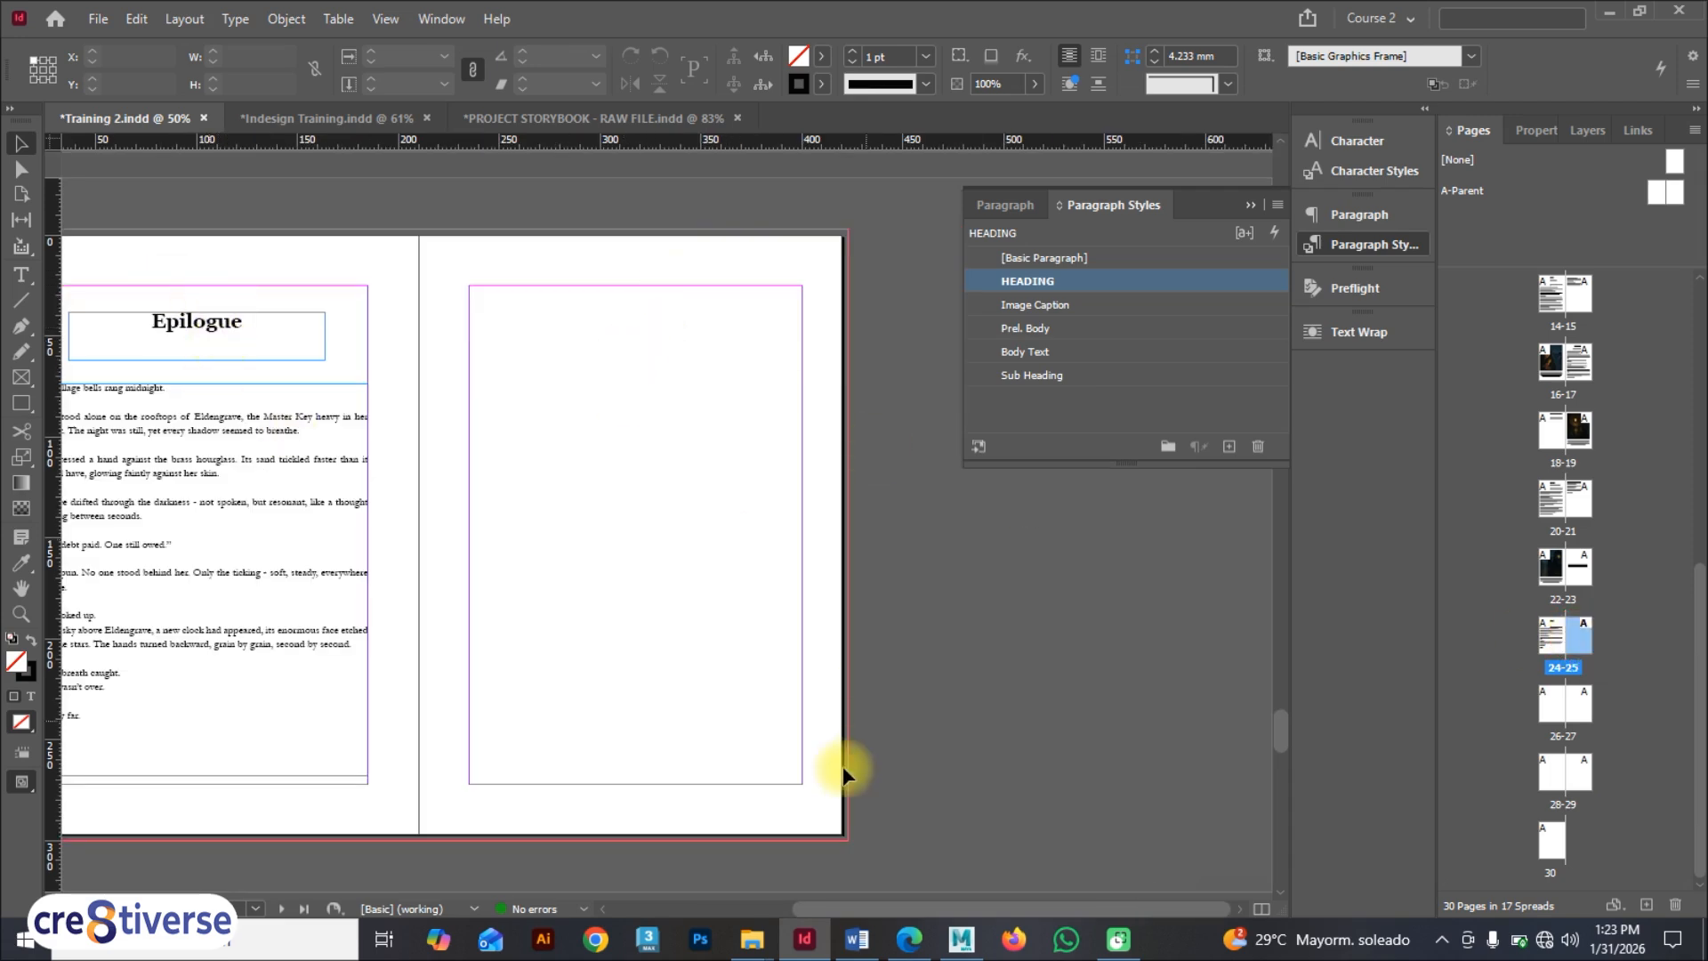
left_click(910, 939)
scroll(841, 489, "up", 10)
scroll(841, 488, "down", 15)
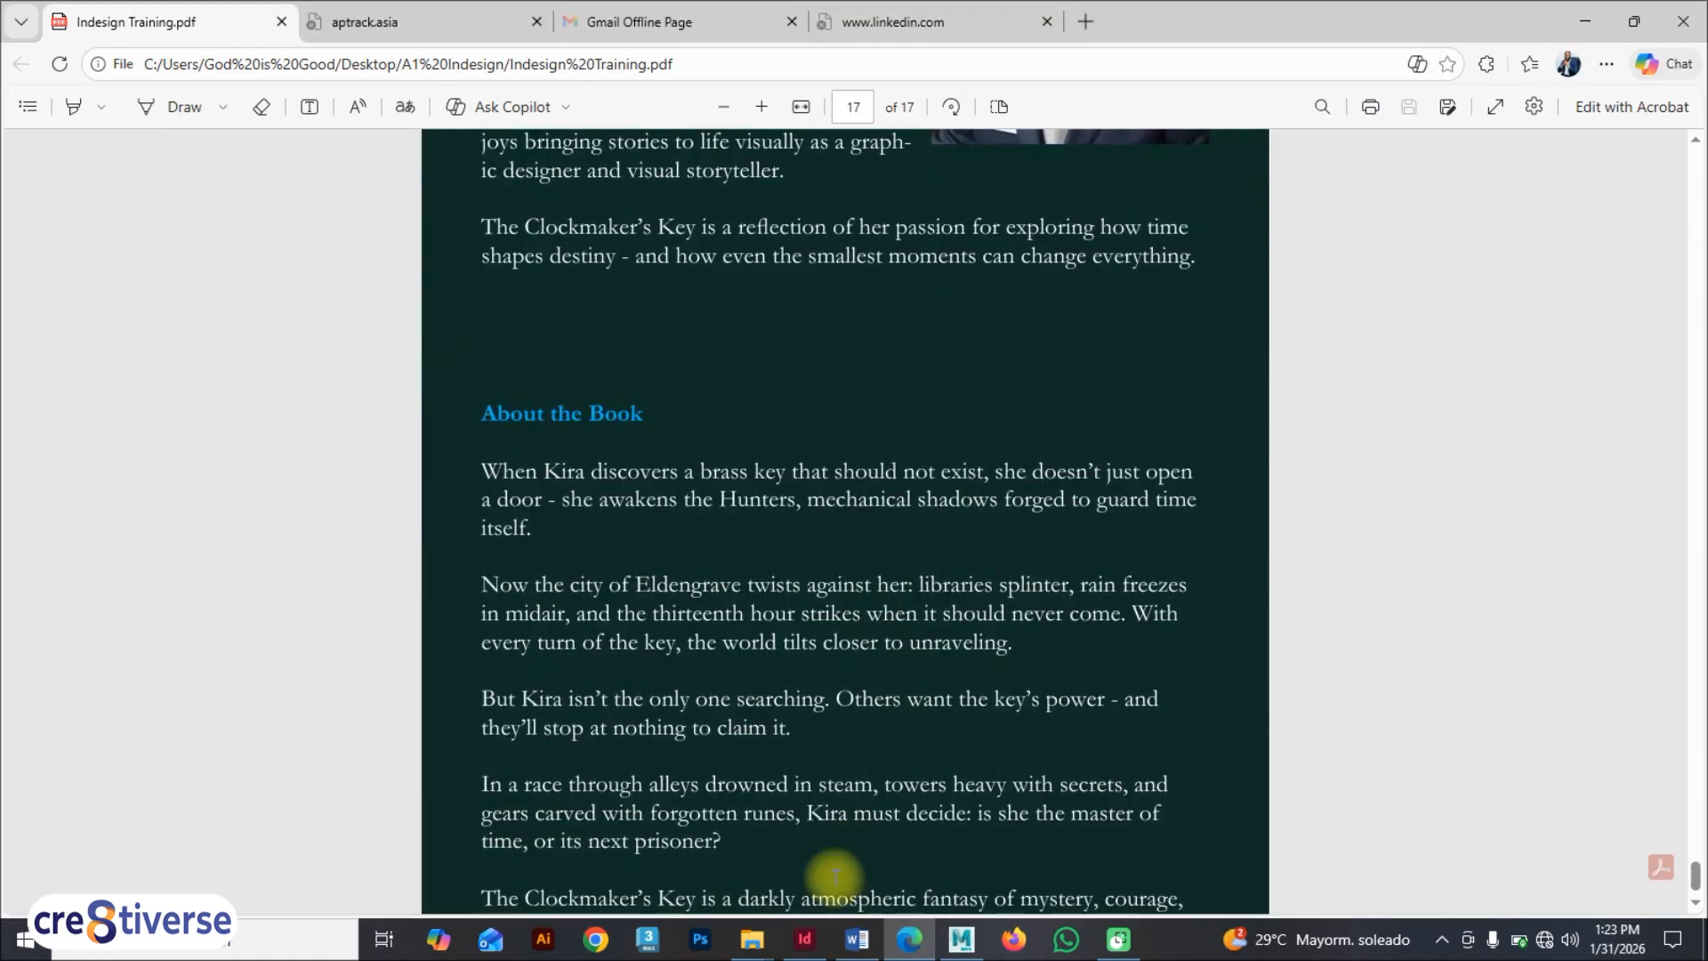
Step: Back in InDesign, delete the blank pages 25 through 29, and open the single blank page left after the Epilogue page
left_click(805, 939)
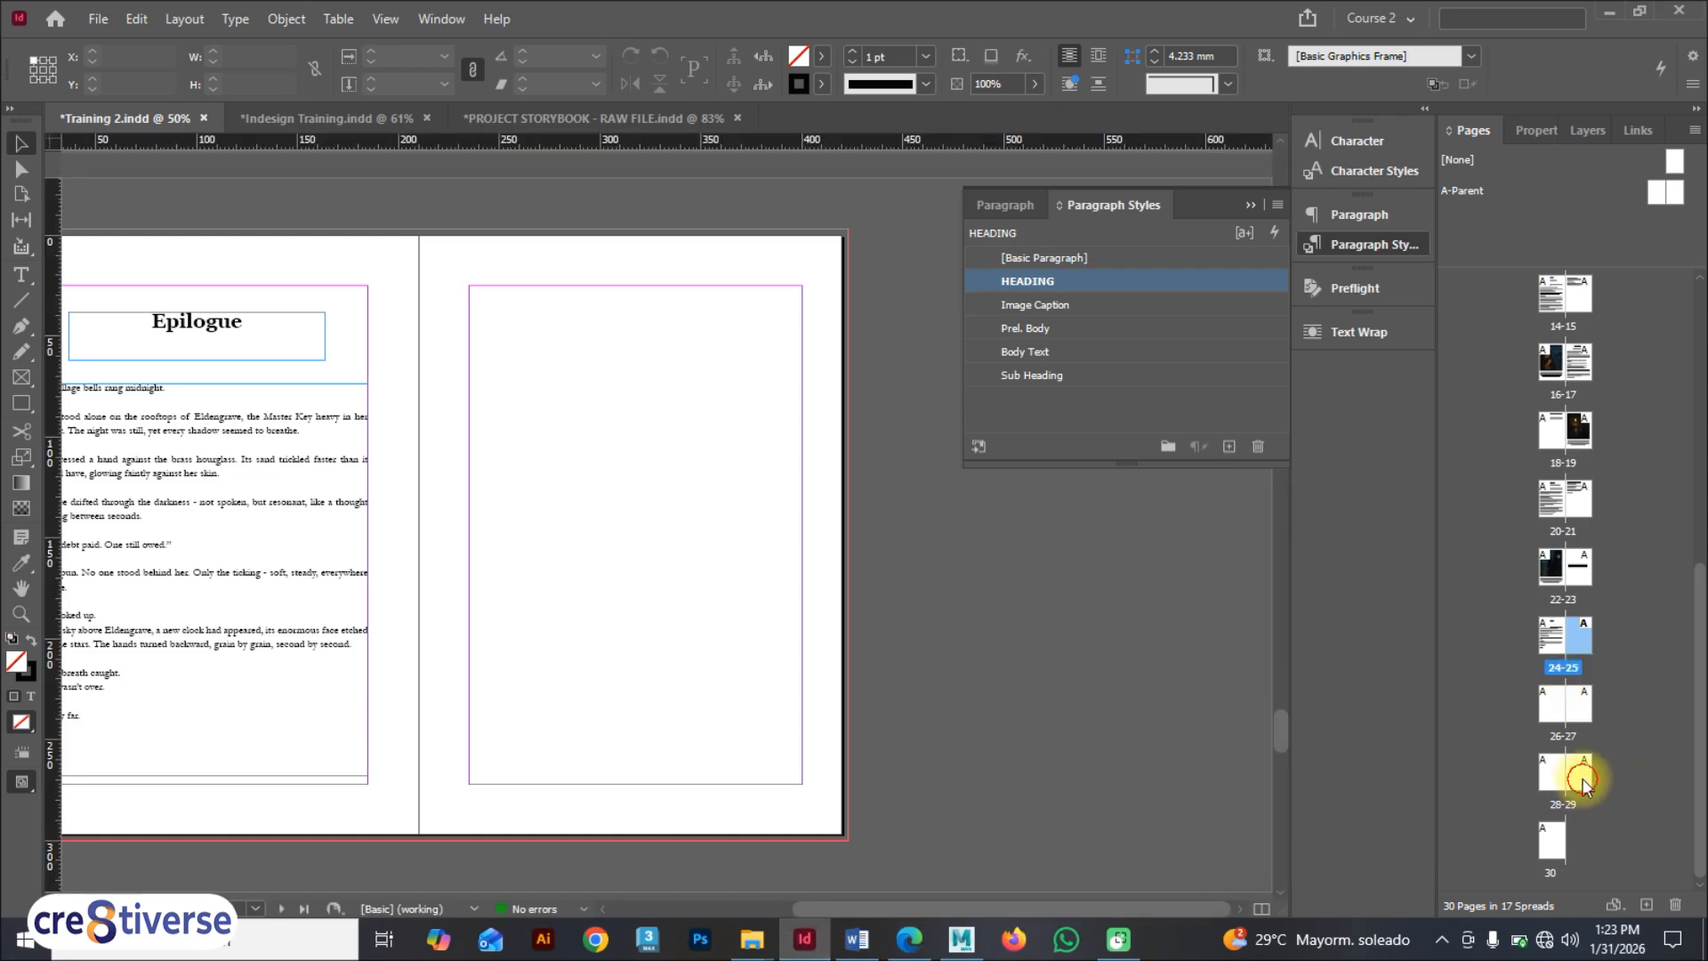
left_click_drag(1584, 780, 1584, 781)
left_click(1554, 772)
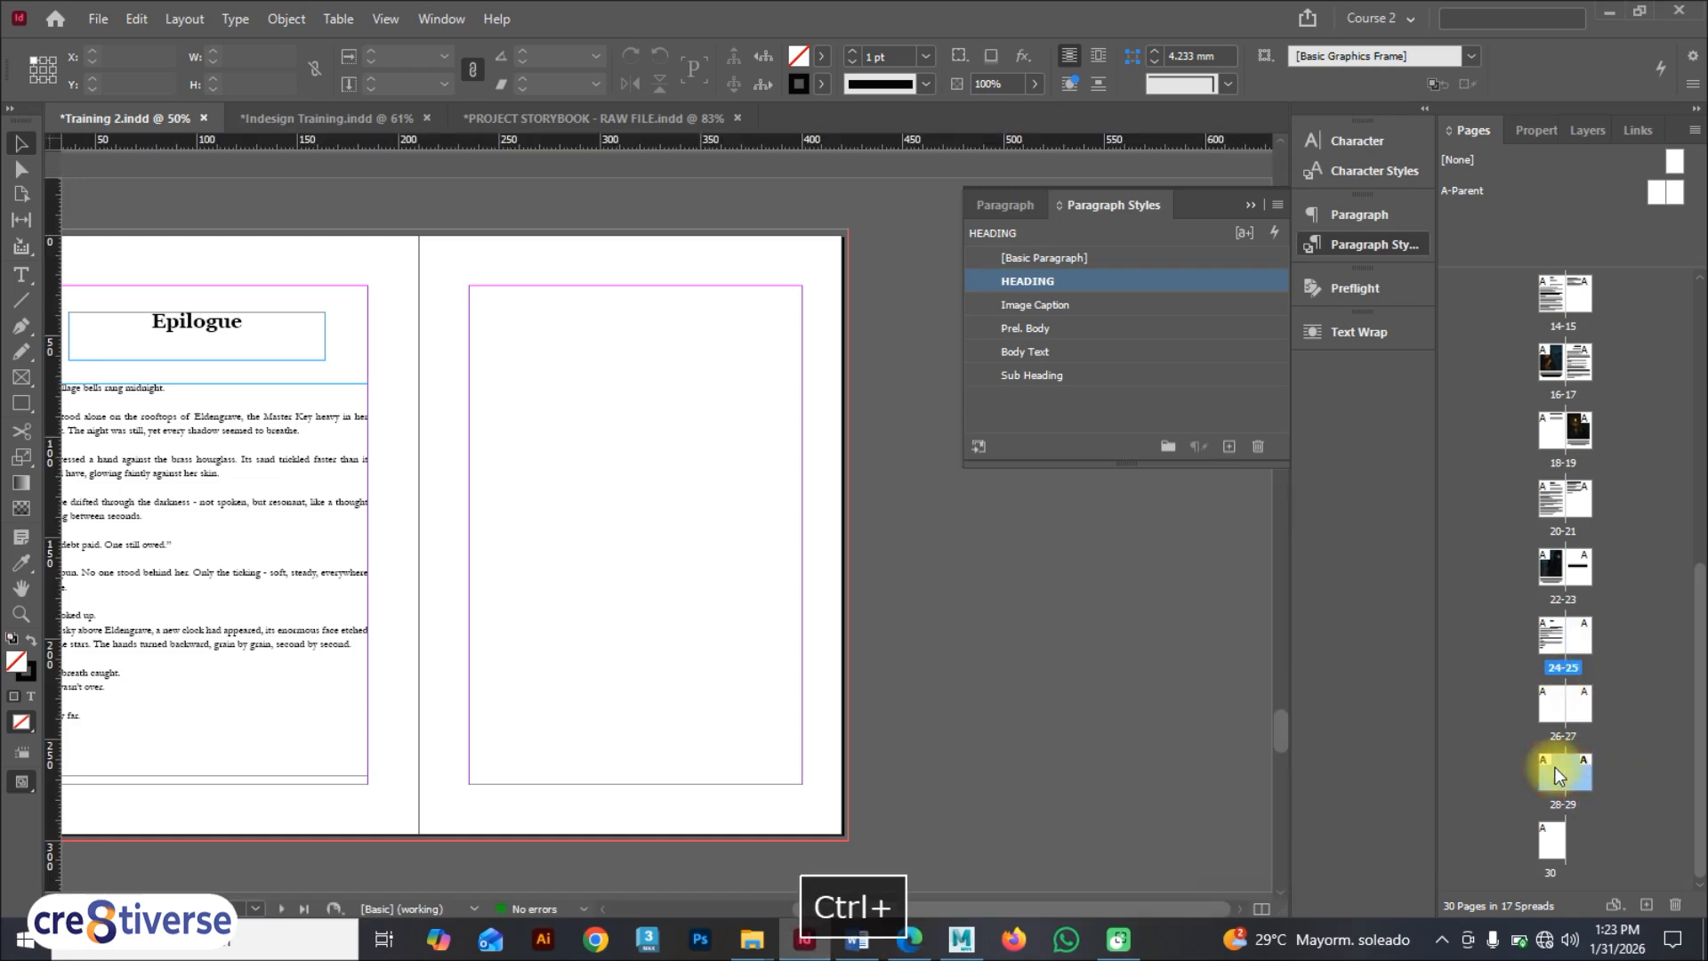
left_click(1547, 712, "ctrl")
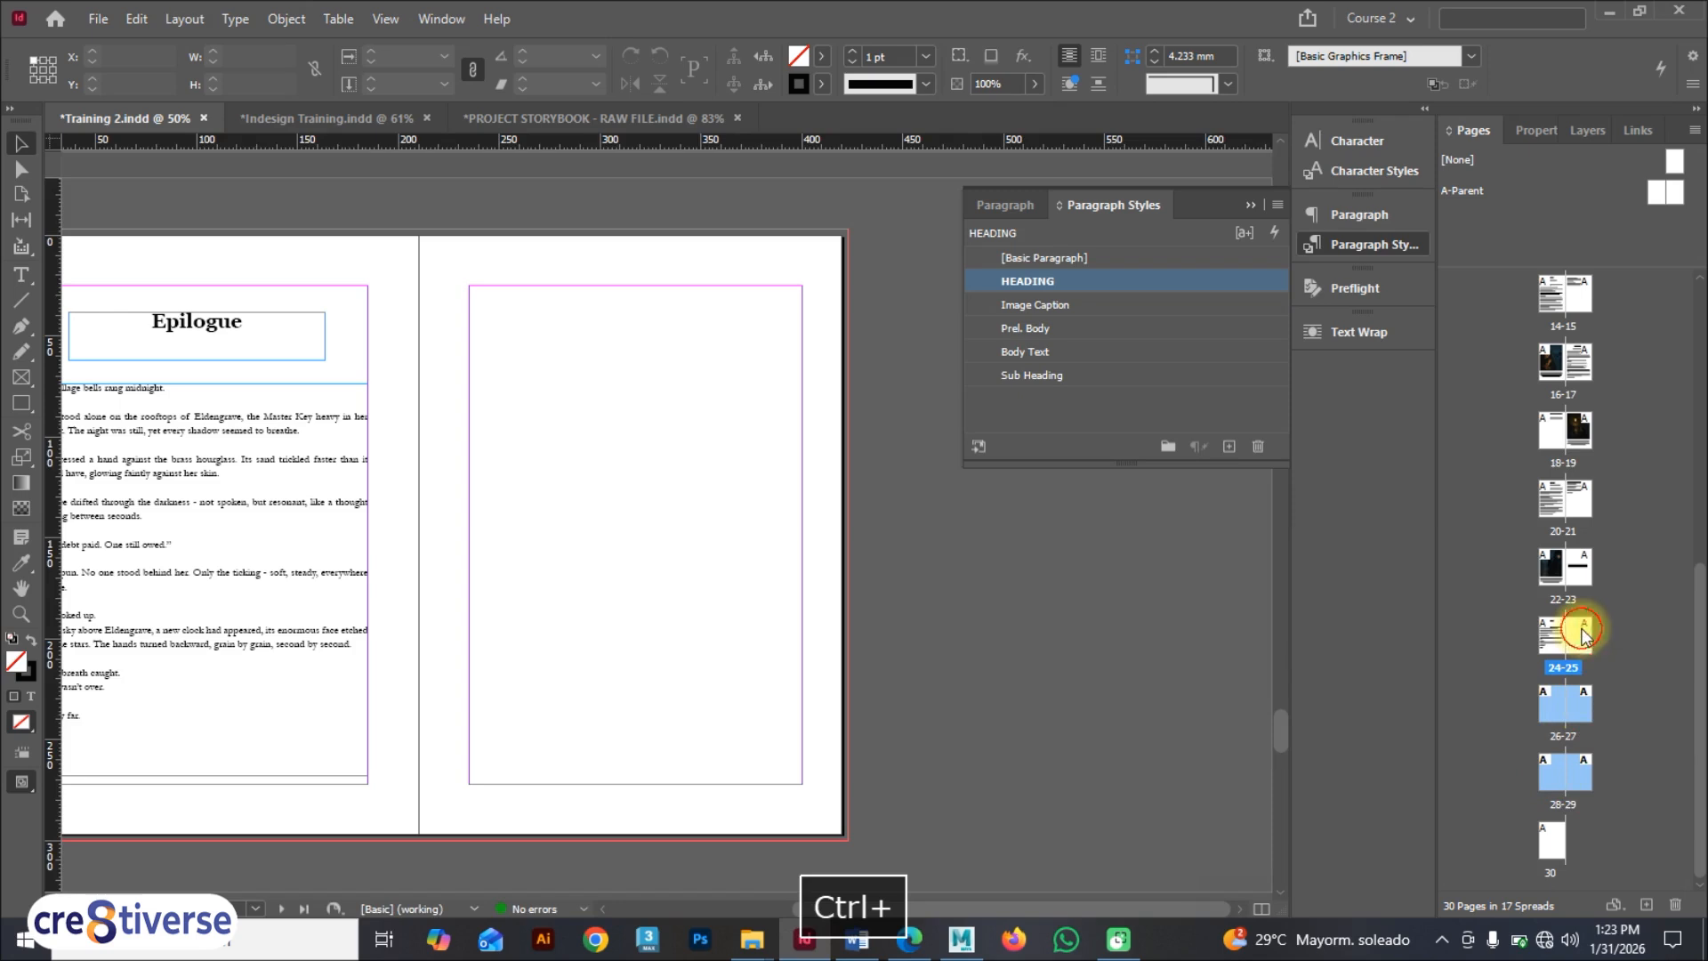
right_click(1584, 719)
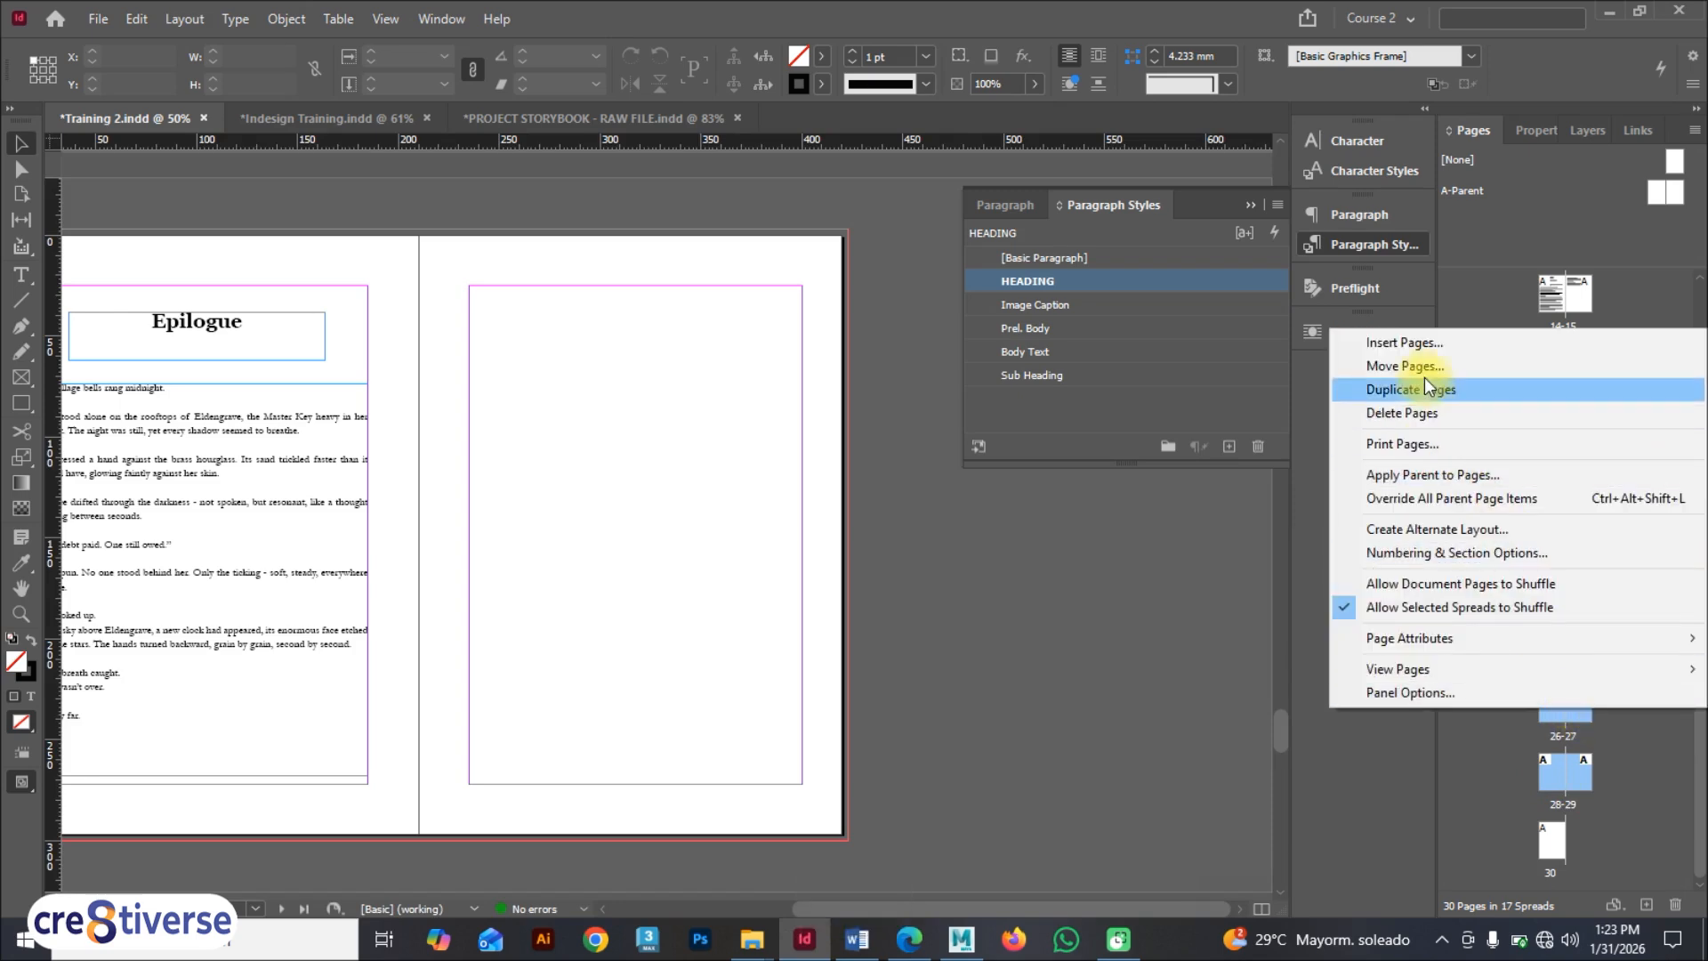
left_click(1403, 412)
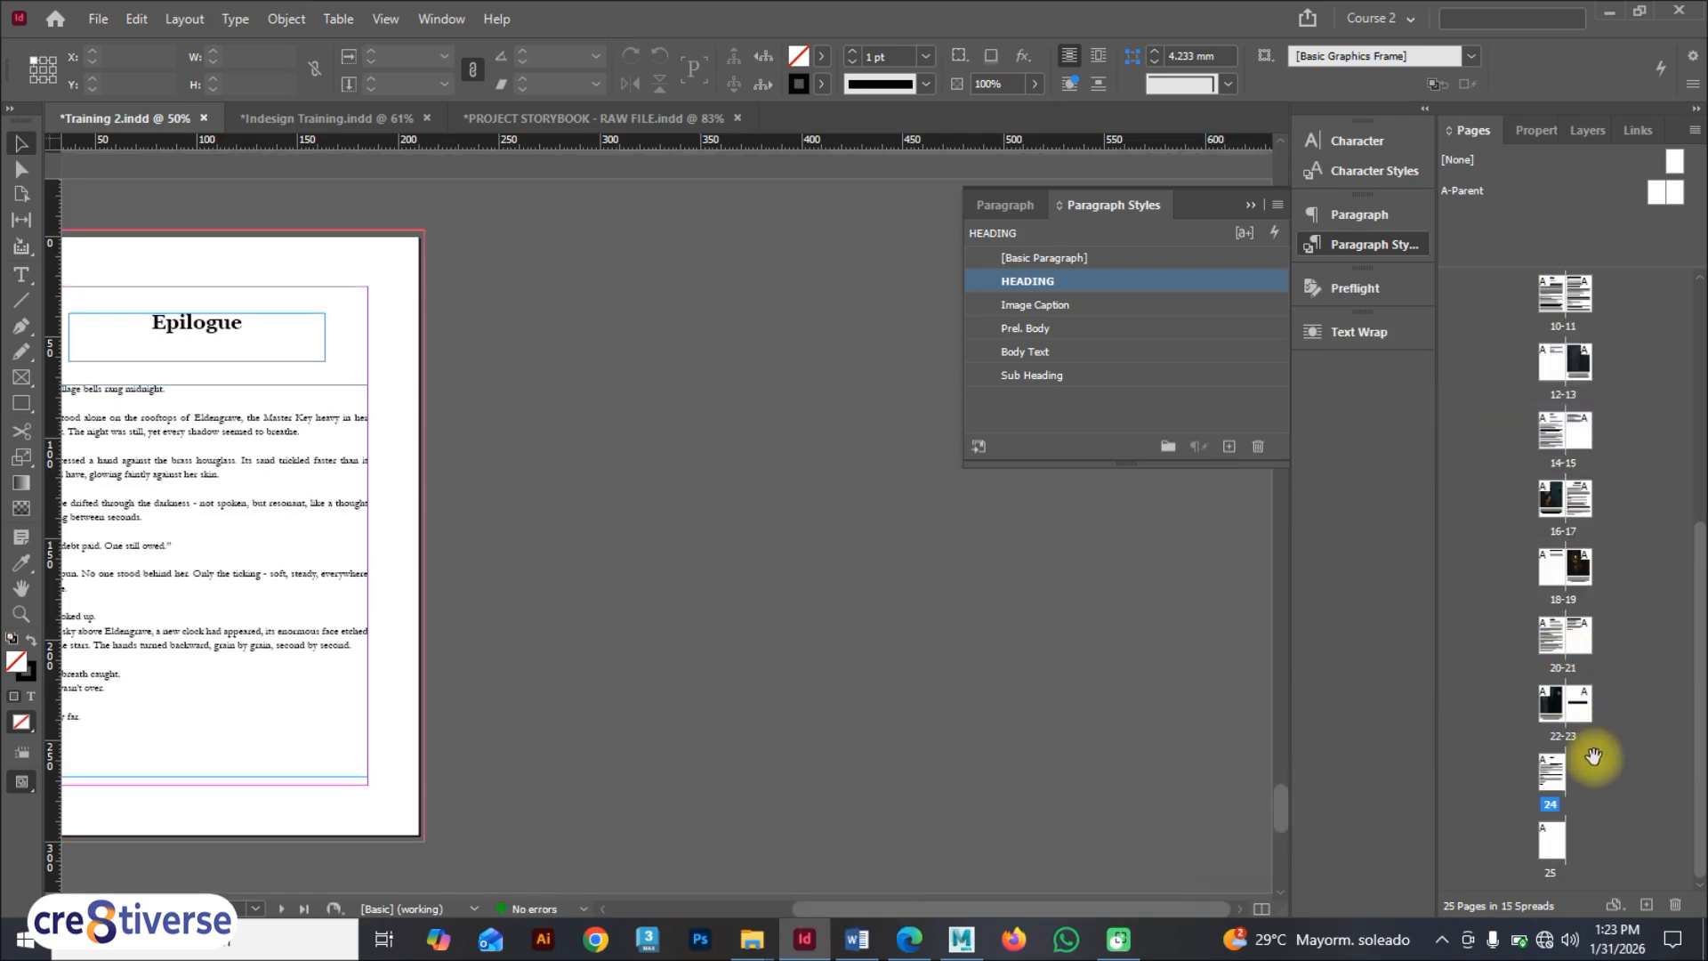
double_click(1552, 774)
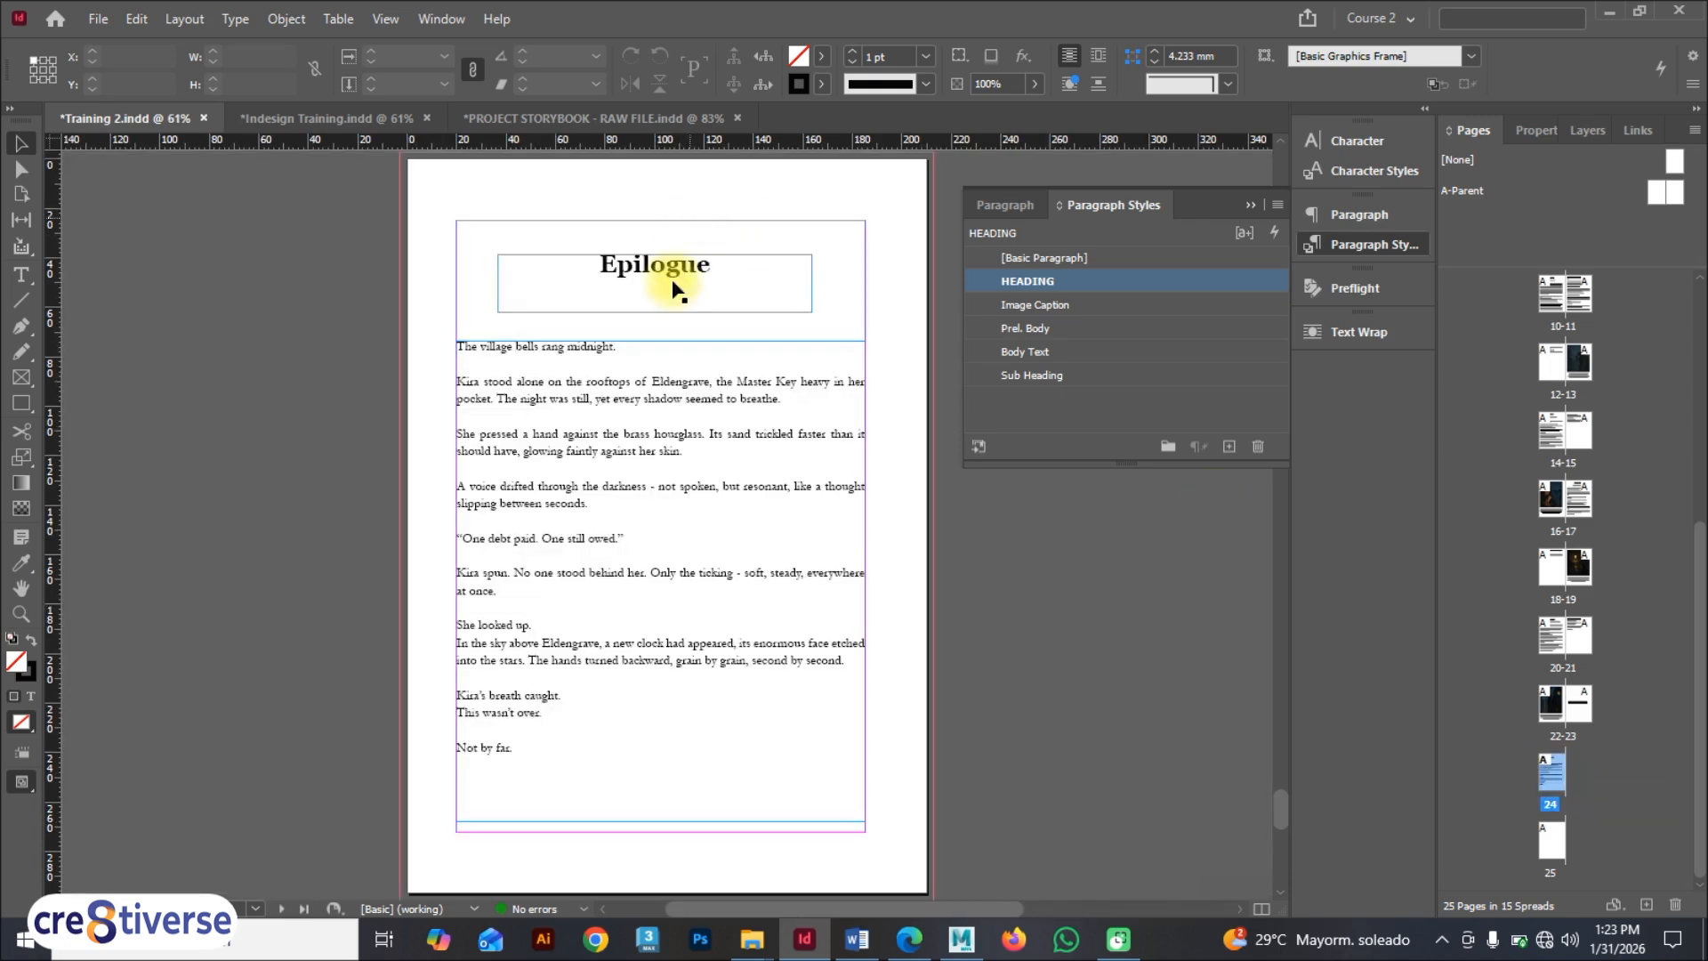
double_click(1549, 836)
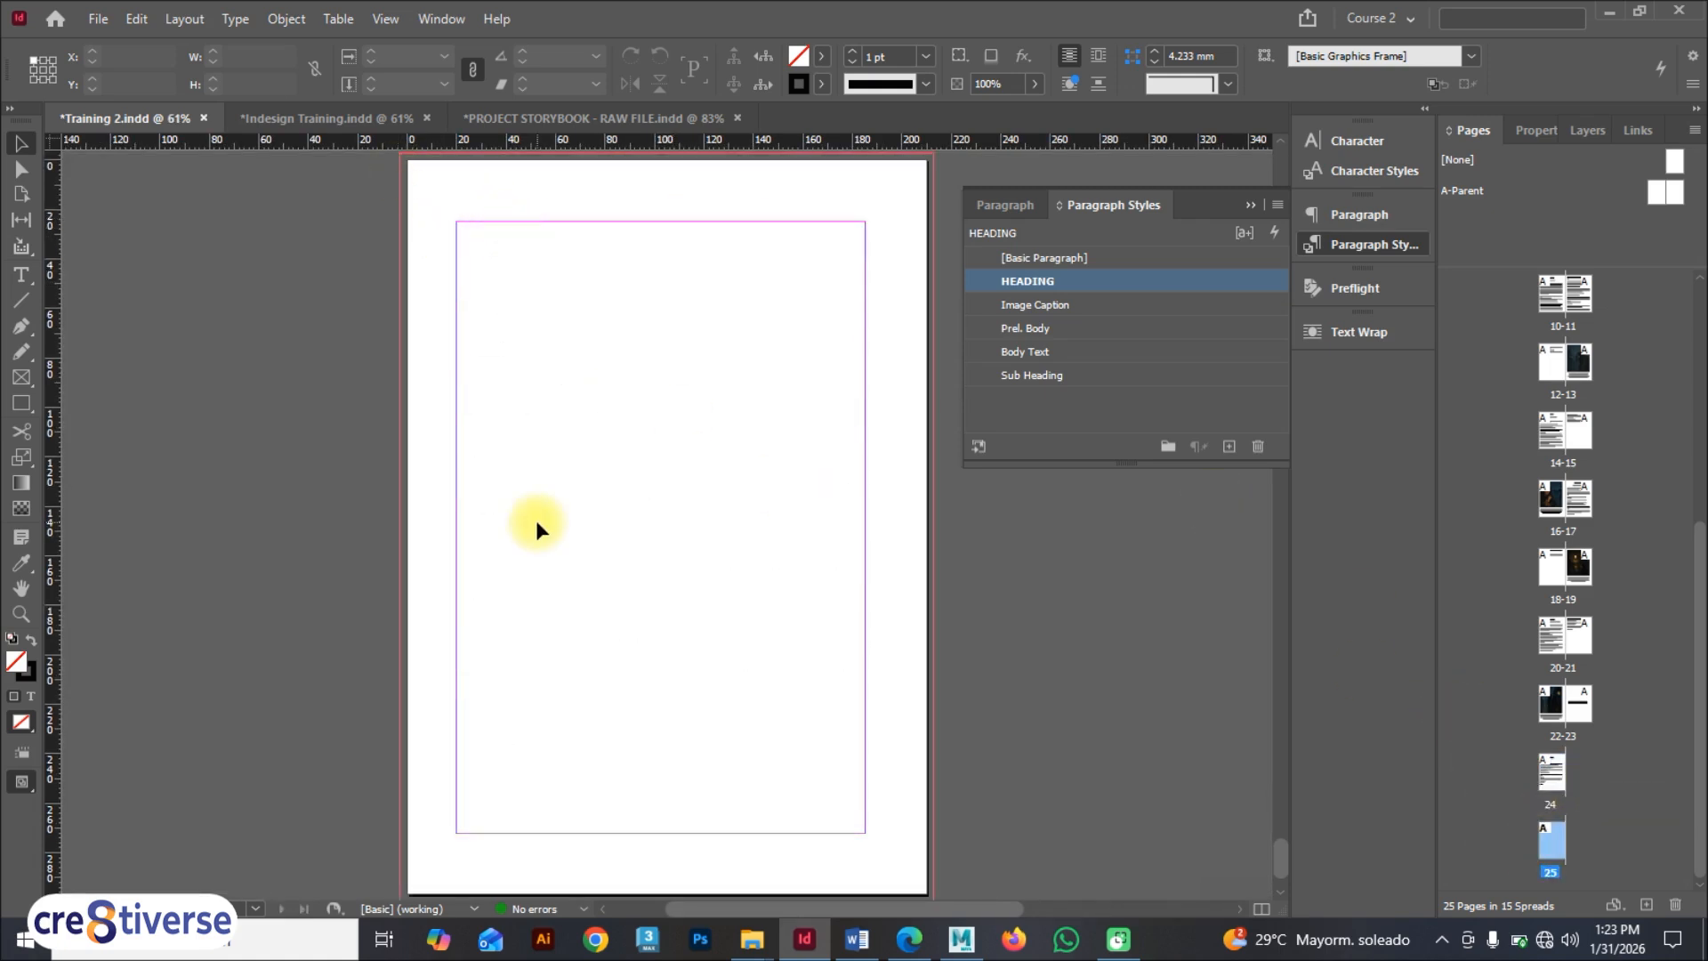
Step: In the Word design brief, move the ABOUT THE AUTHOR heading to the next page, directly above the Body of Text line
left_click(856, 937)
scroll(721, 590, "down", 8)
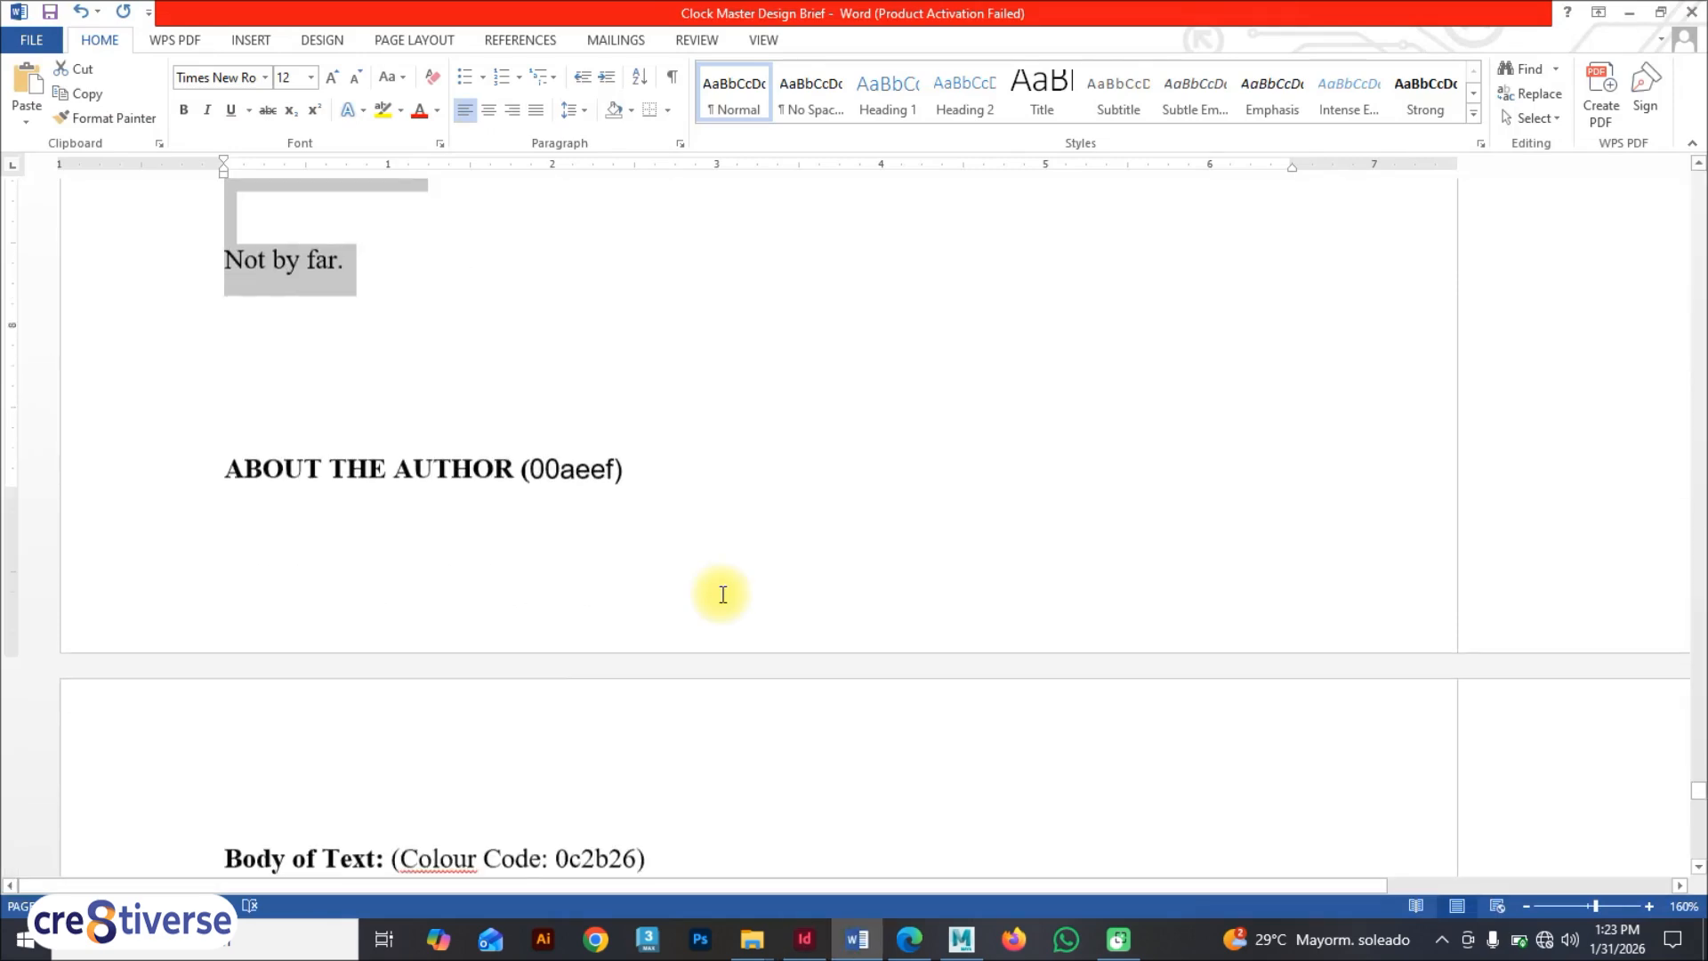
scroll(721, 593, "up", 5)
scroll(450, 450, "down", 2)
scroll(433, 467, "up", 9)
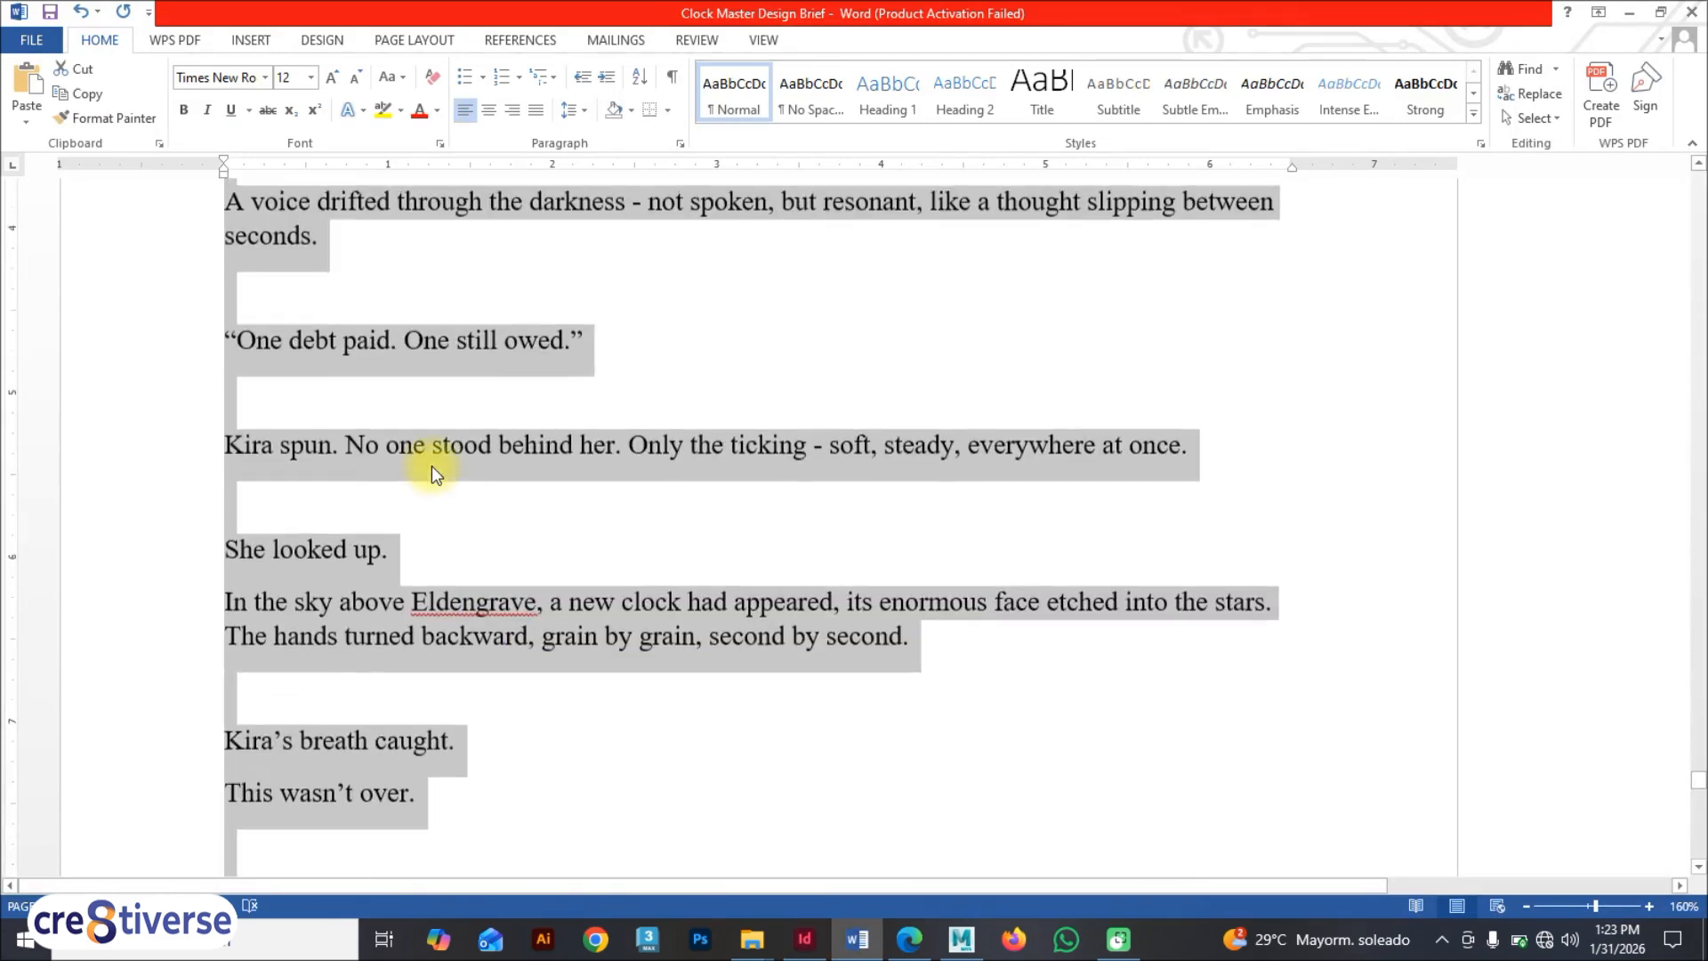
scroll(433, 468, "down", 7)
scroll(433, 468, "down", 3)
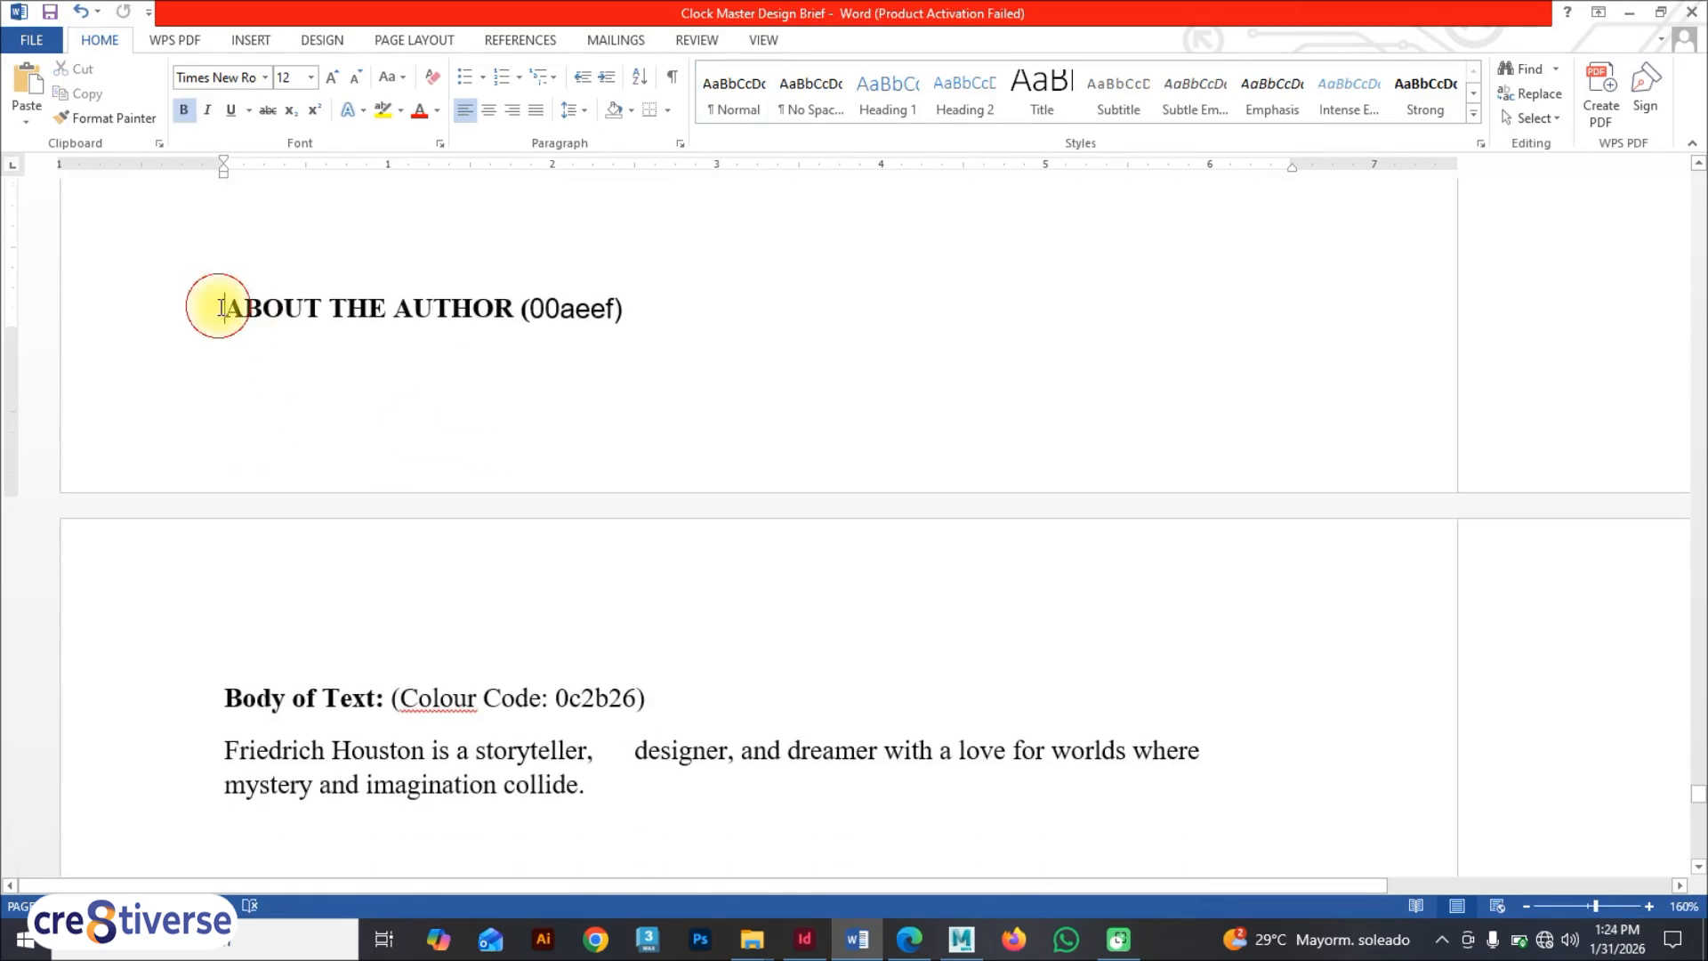
key("Return")
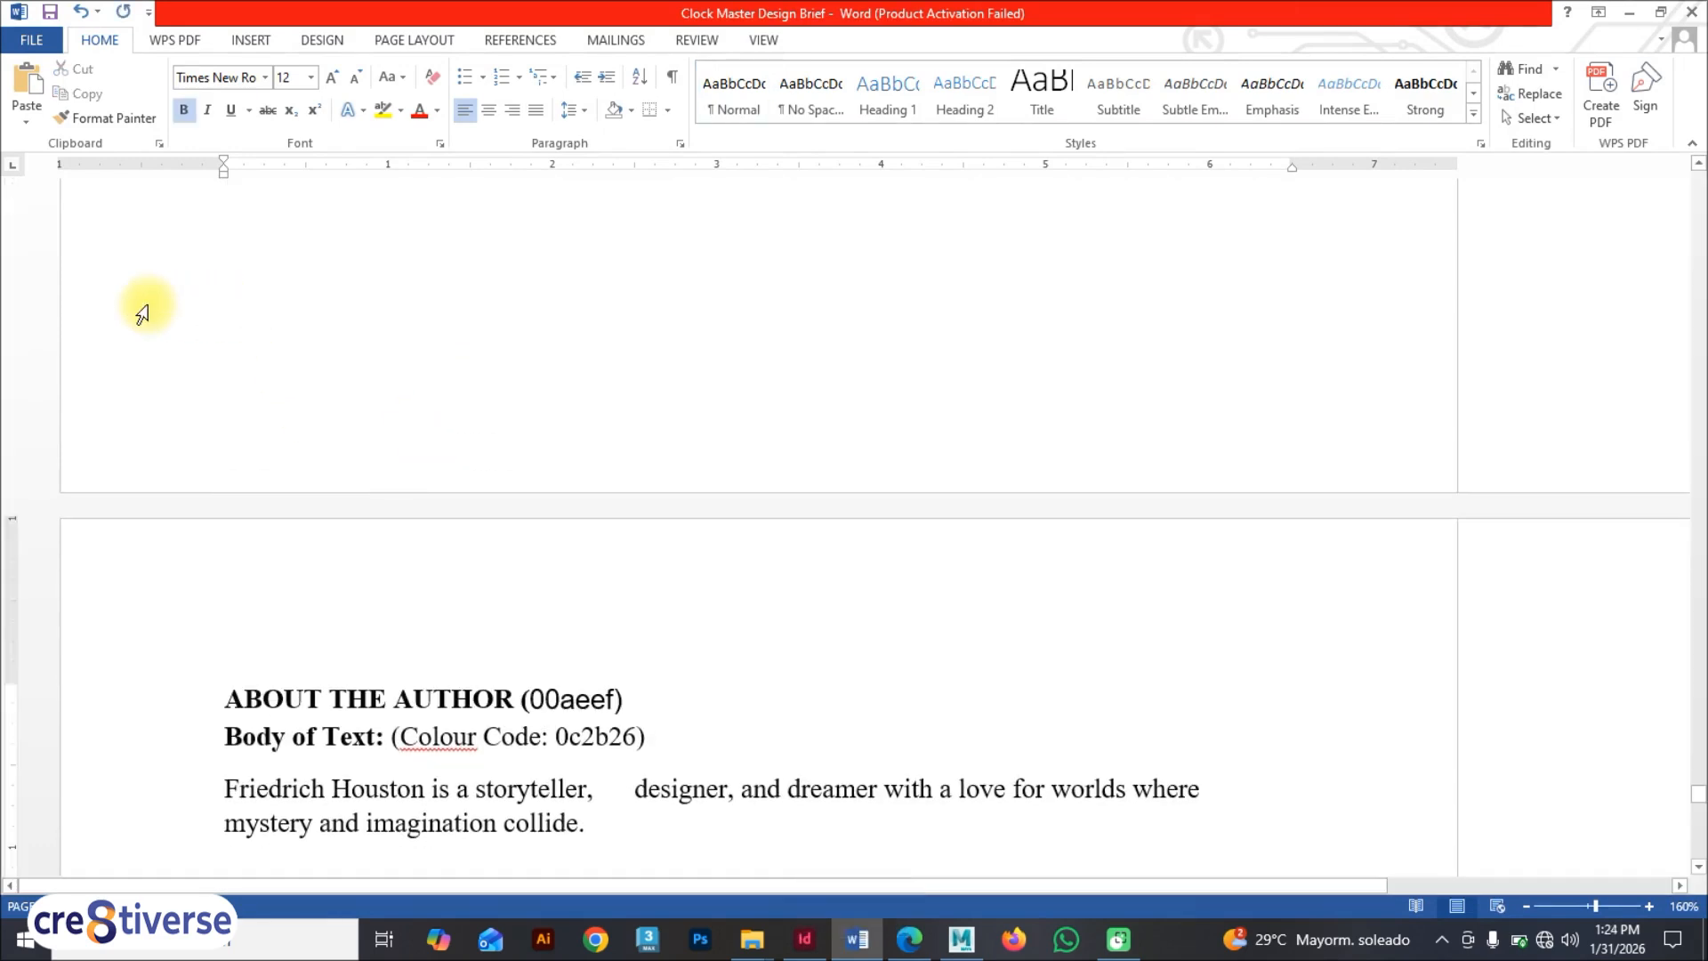
scroll(427, 574, "down", 10)
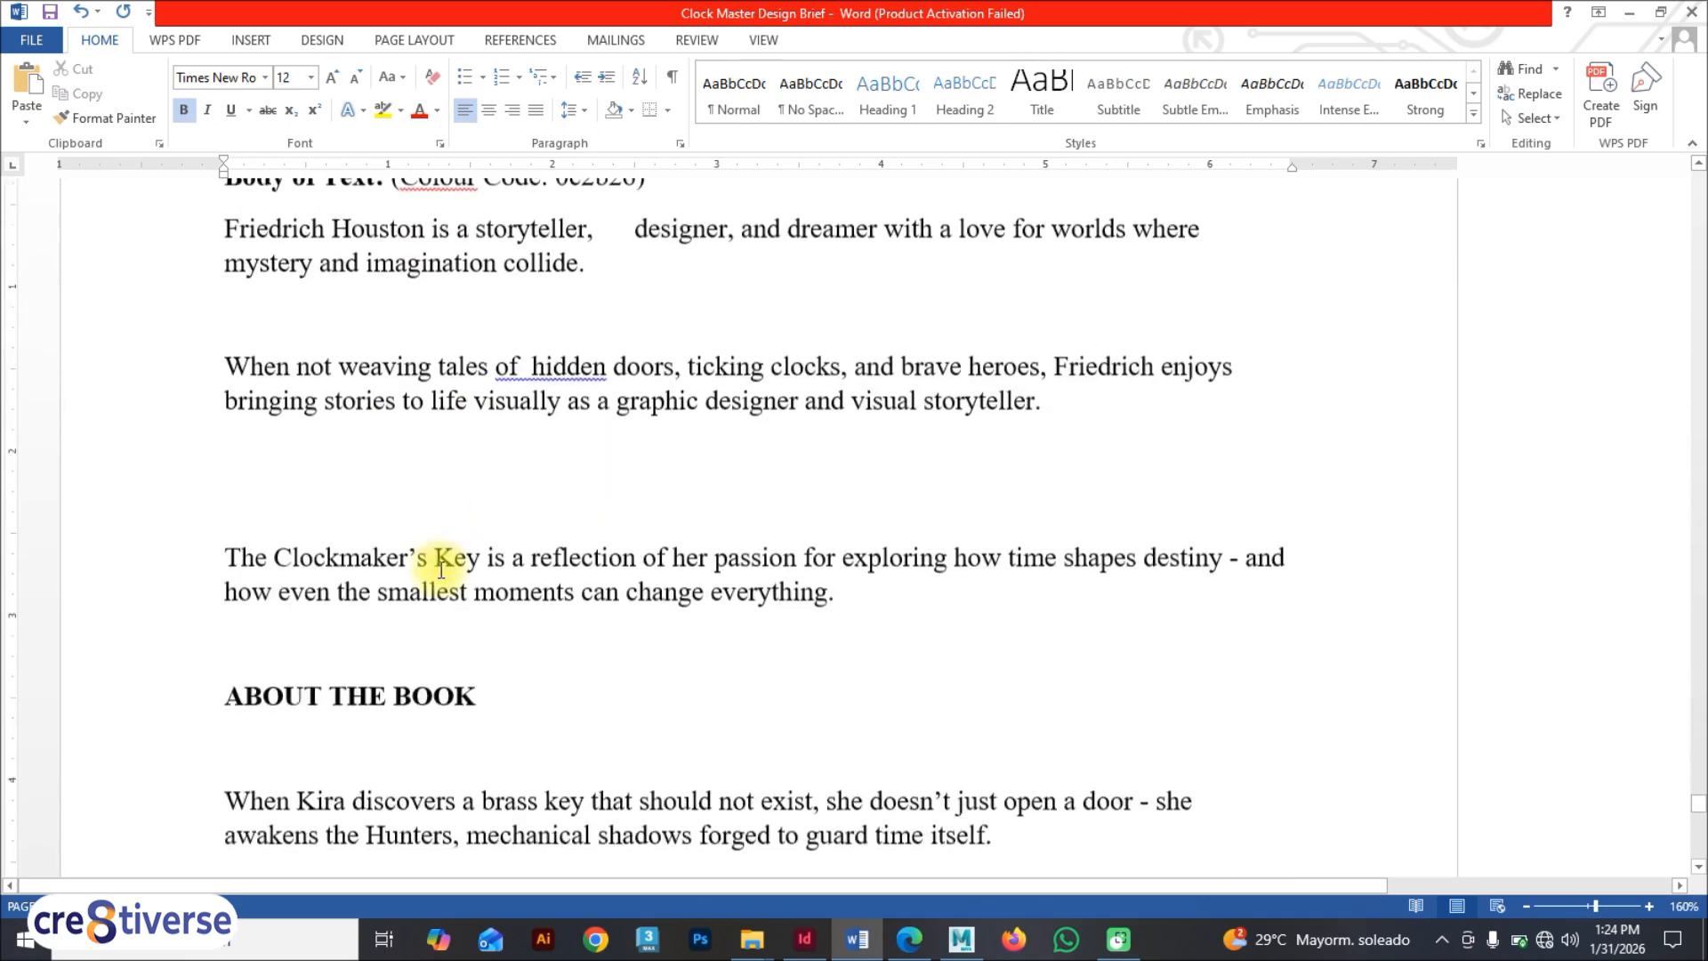
scroll(433, 588, "up", 3)
Step: Back in InDesign, draw a rectangle frame covering all of page 25, 210 × 297 mm
key("alt+Tab")
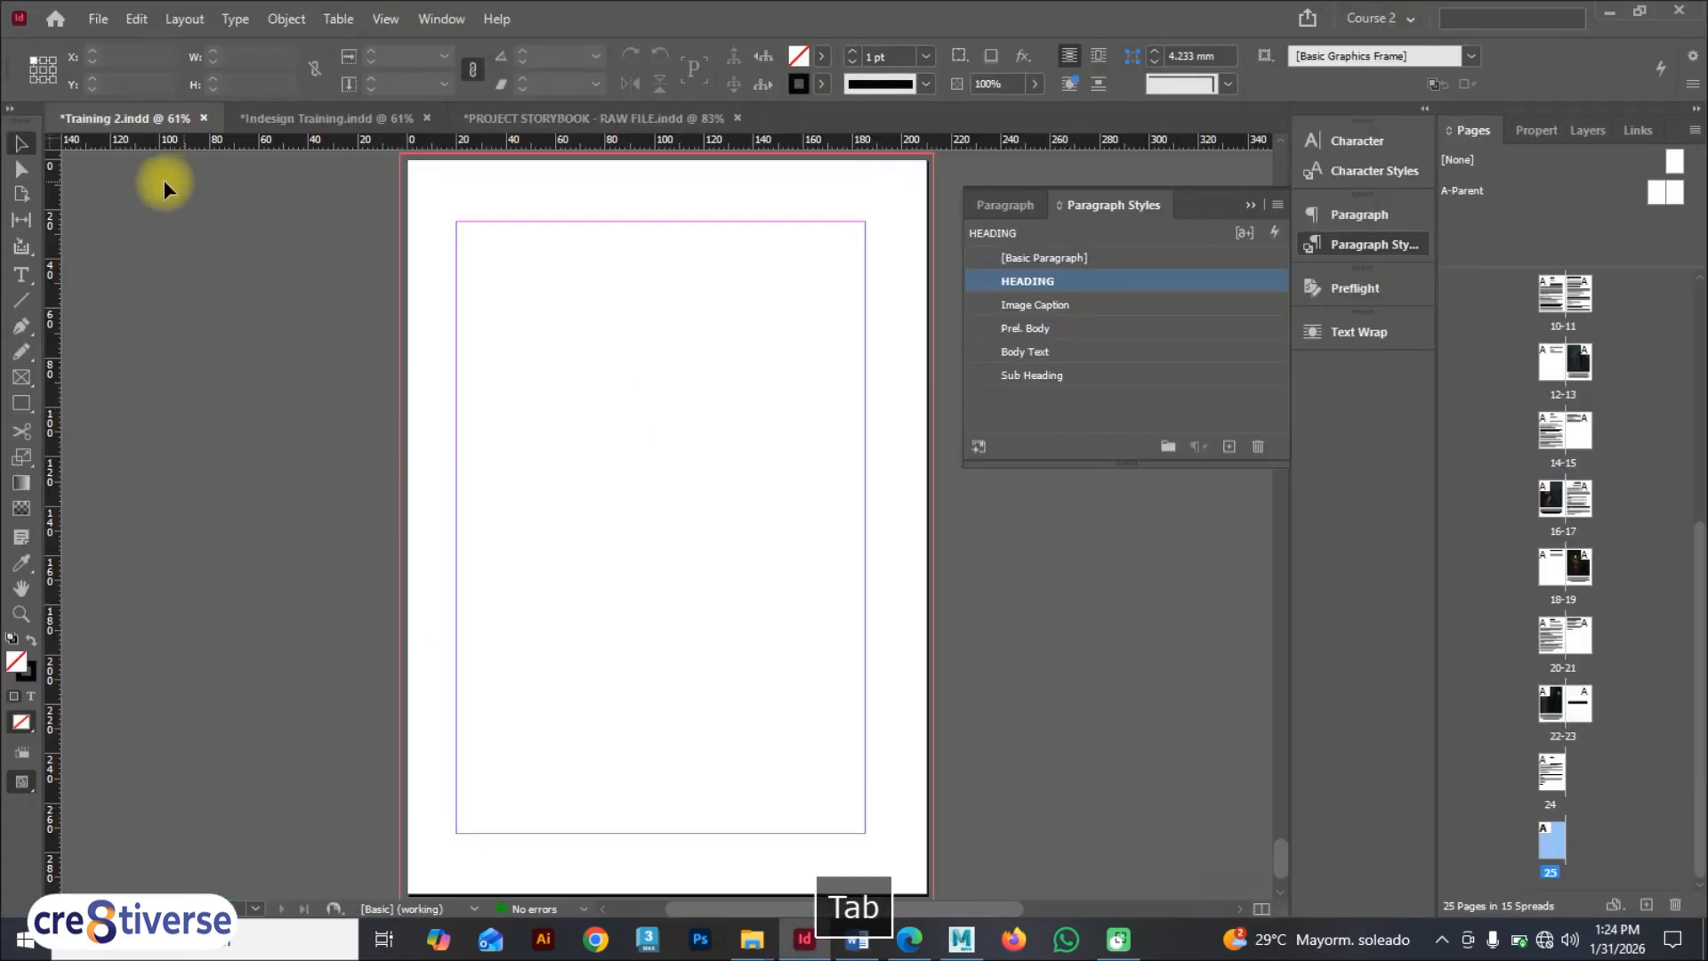
left_click(22, 380)
left_click_drag(407, 160, 928, 893)
Step: Check the closing page's colour information in the Word brief and the page background in the Indesign Training document and reference PDF
left_click(856, 940)
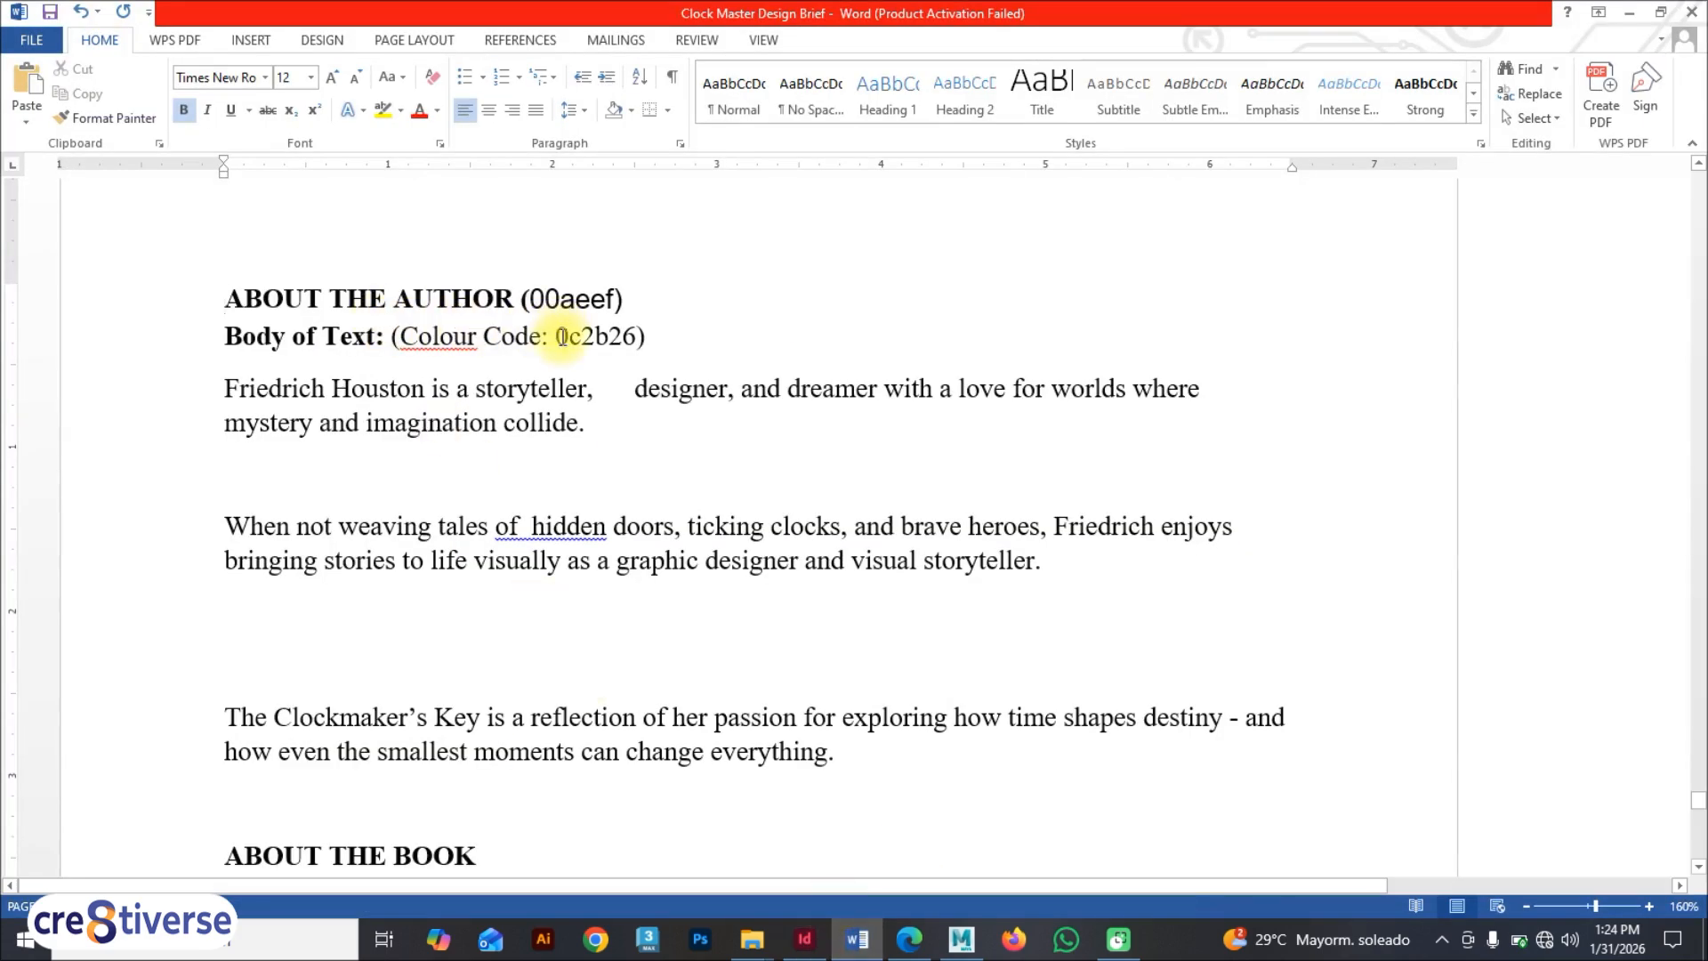
scroll(562, 338, "up", 10)
scroll(562, 338, "down", 8)
scroll(563, 338, "down", 4)
scroll(555, 355, "down", 3)
scroll(560, 360, "up", 3)
key("alt+Tab")
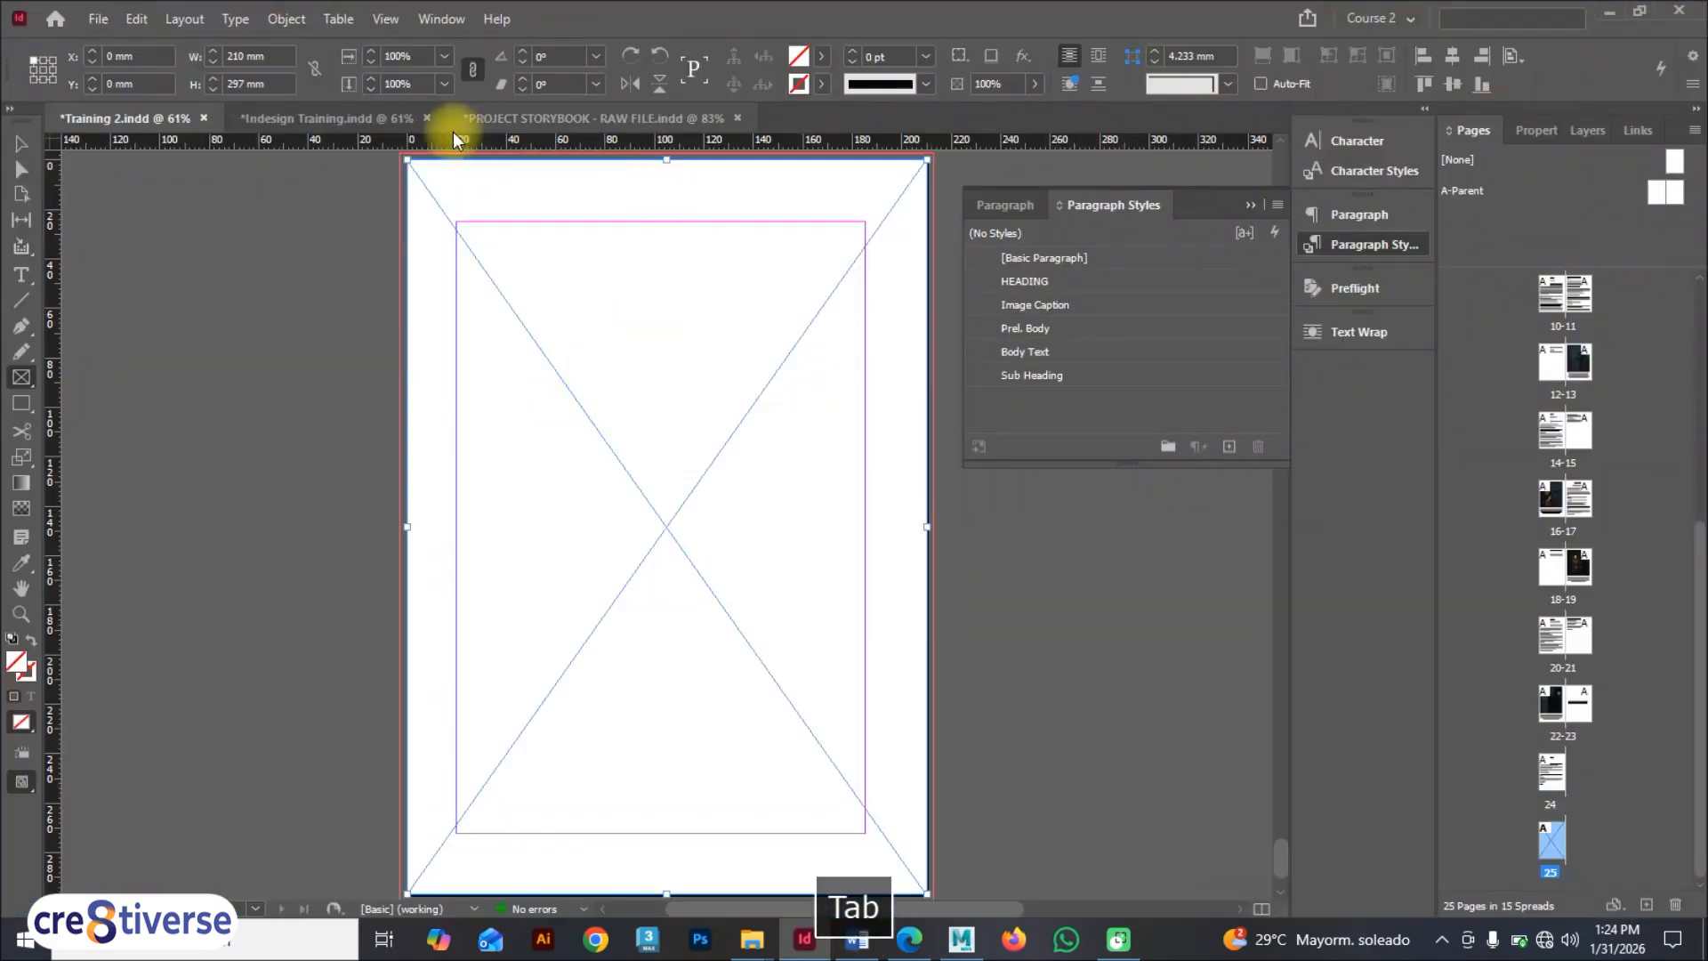
left_click(338, 115)
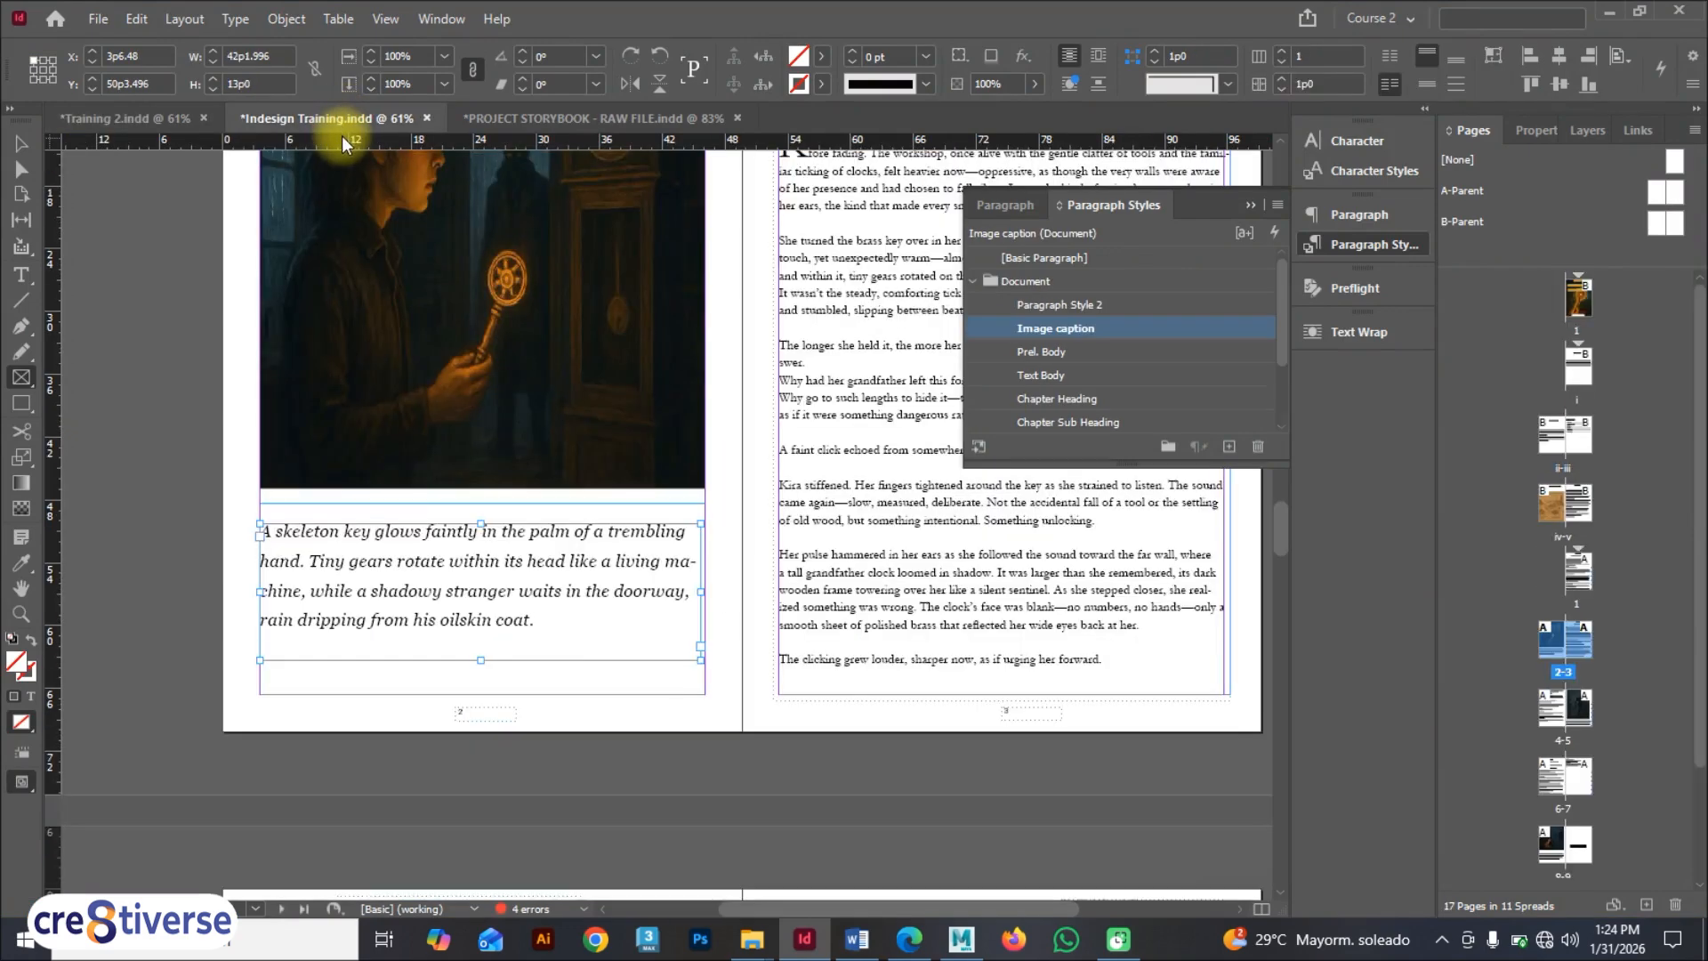
left_click(904, 941)
scroll(983, 734, "up", 2)
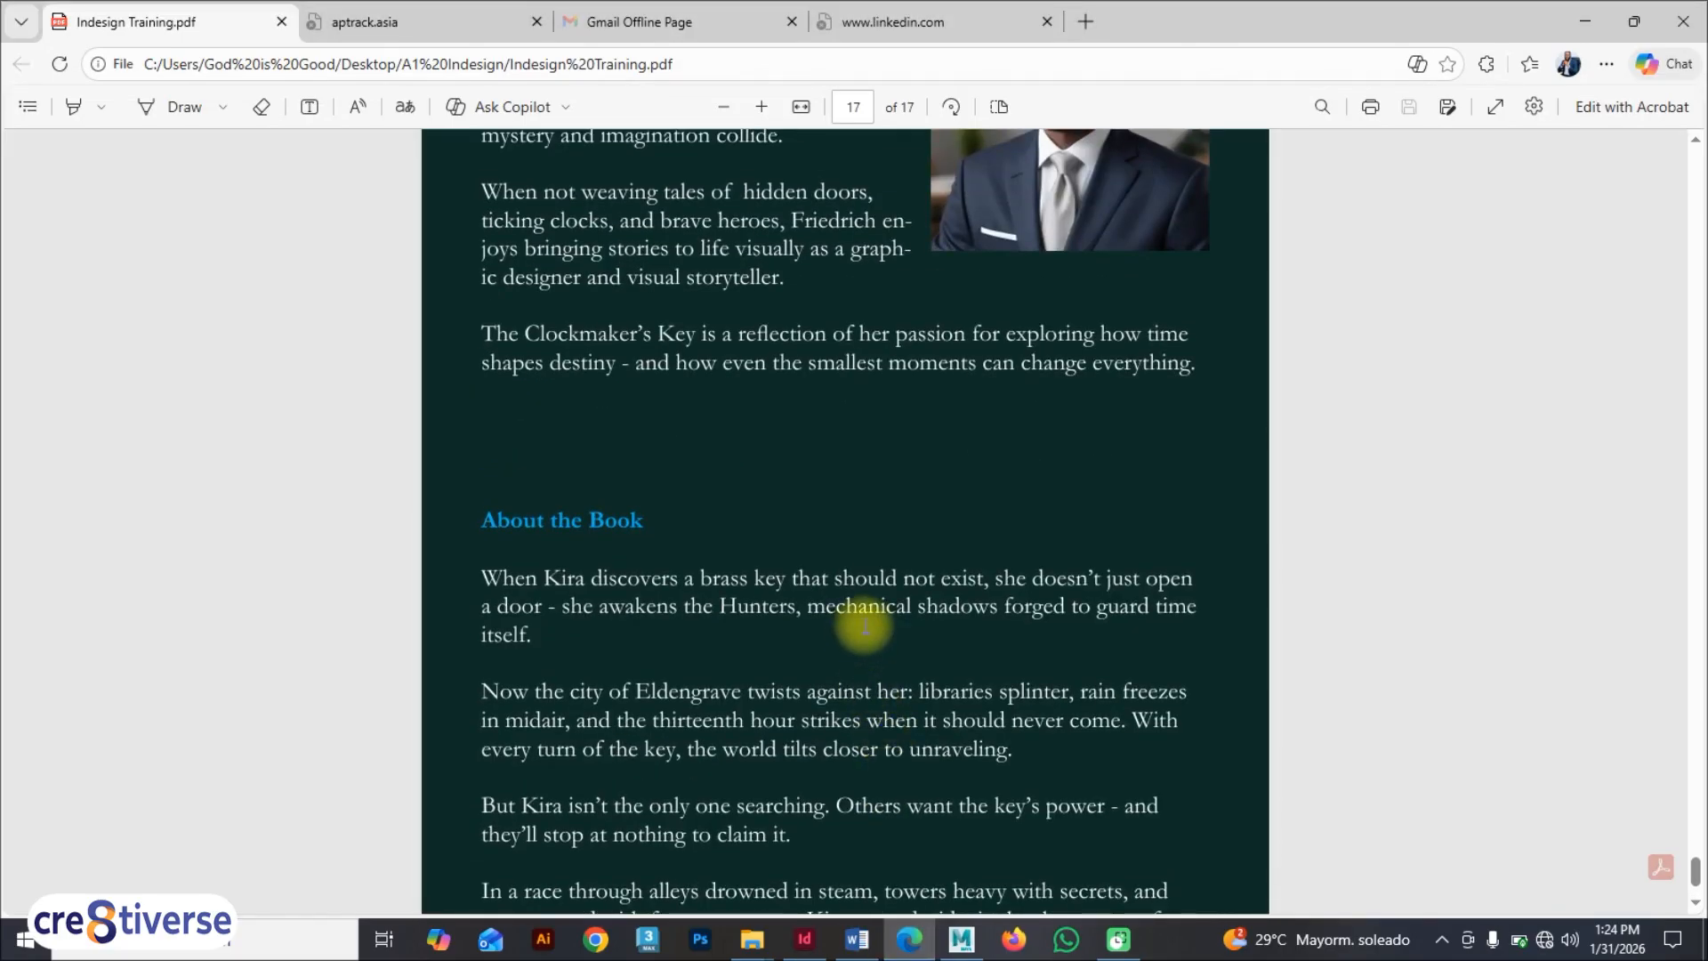
key("F9")
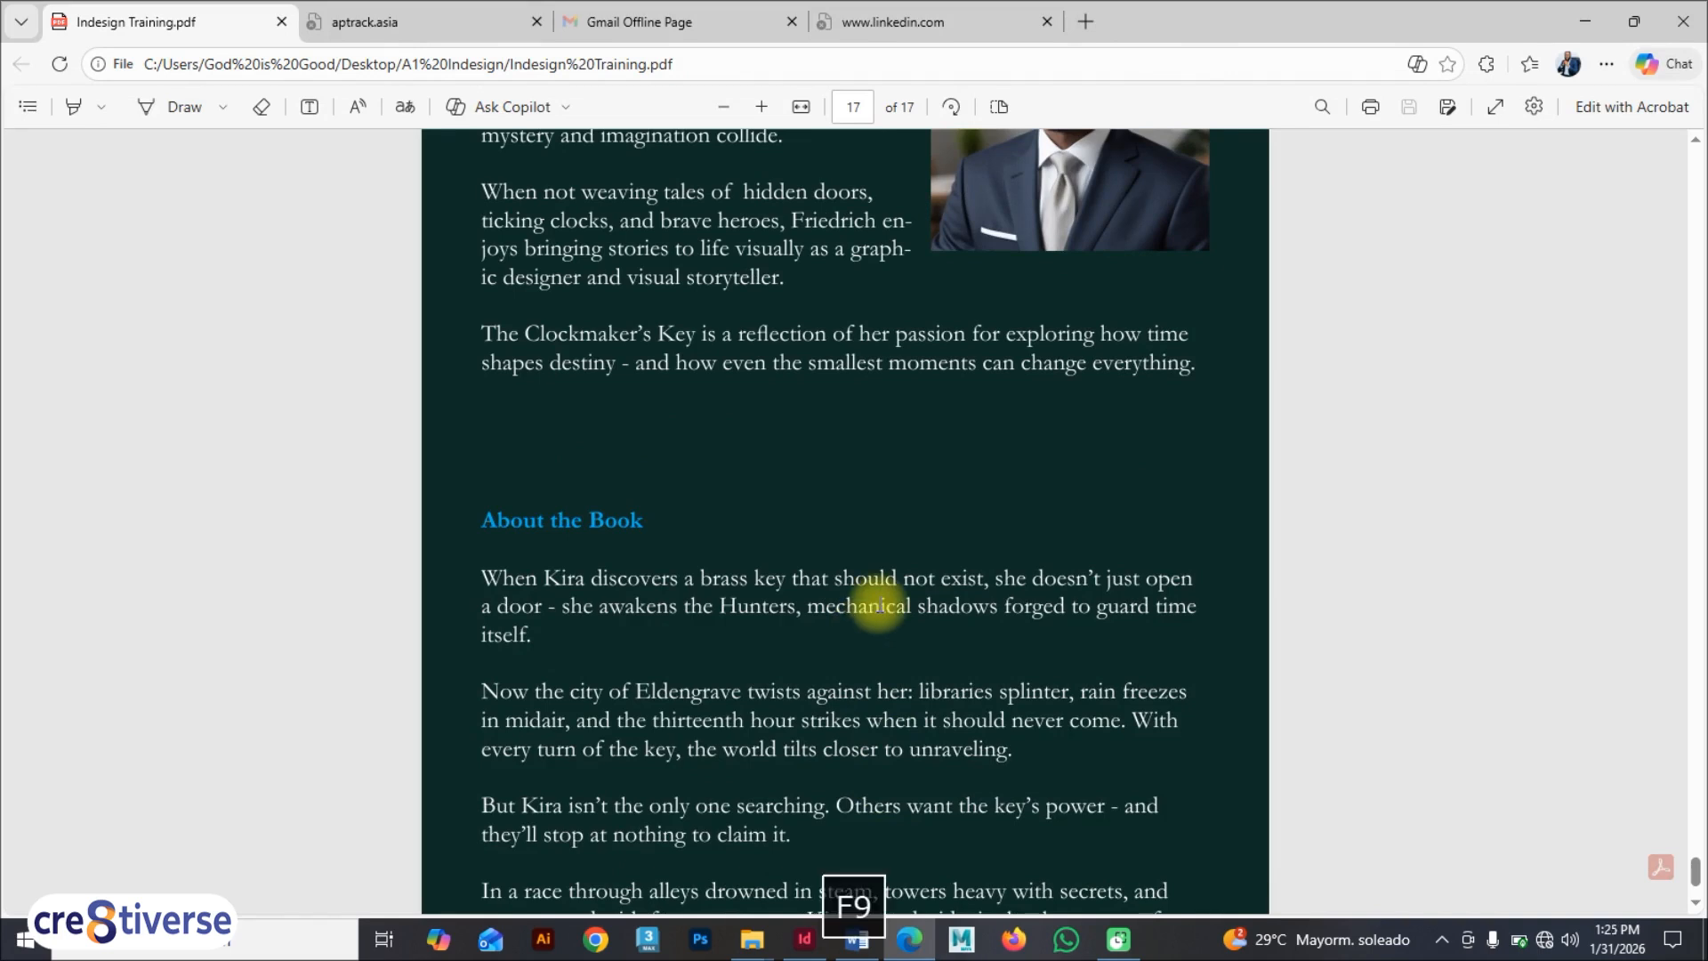
Step: Copy the frame colour code 0b2a26 from the Word brief and apply it as the fill of the full-page frame in Training 2
left_click(856, 941)
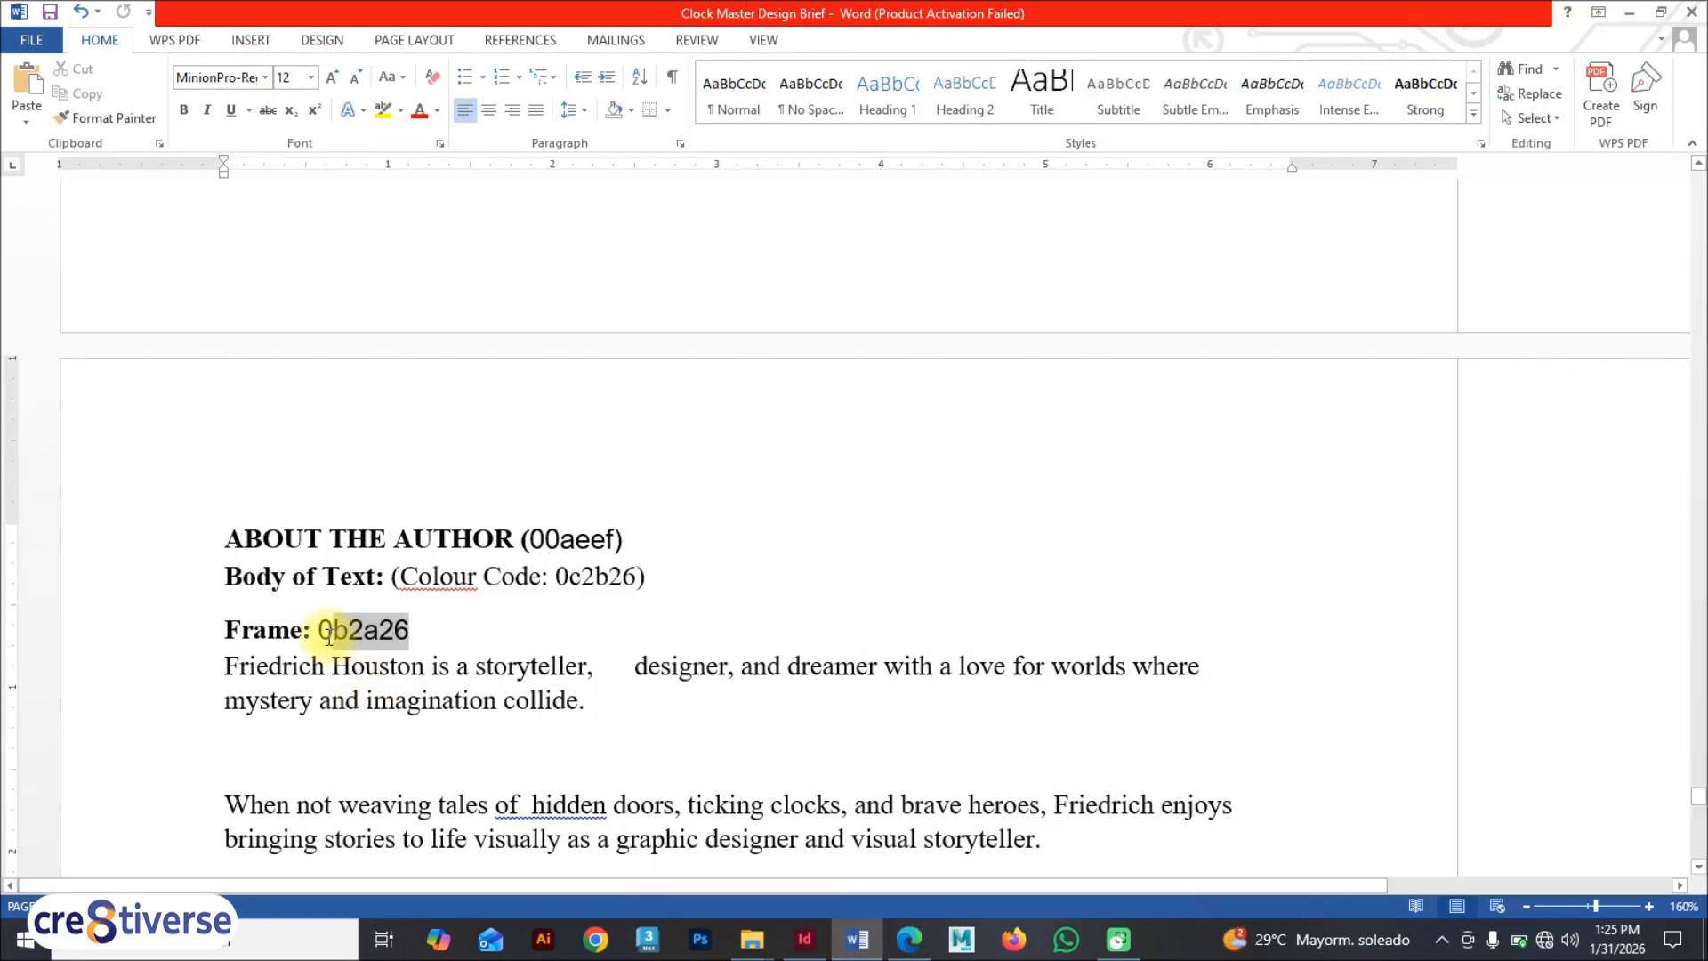
key("ctrl+c")
key("alt+Tab")
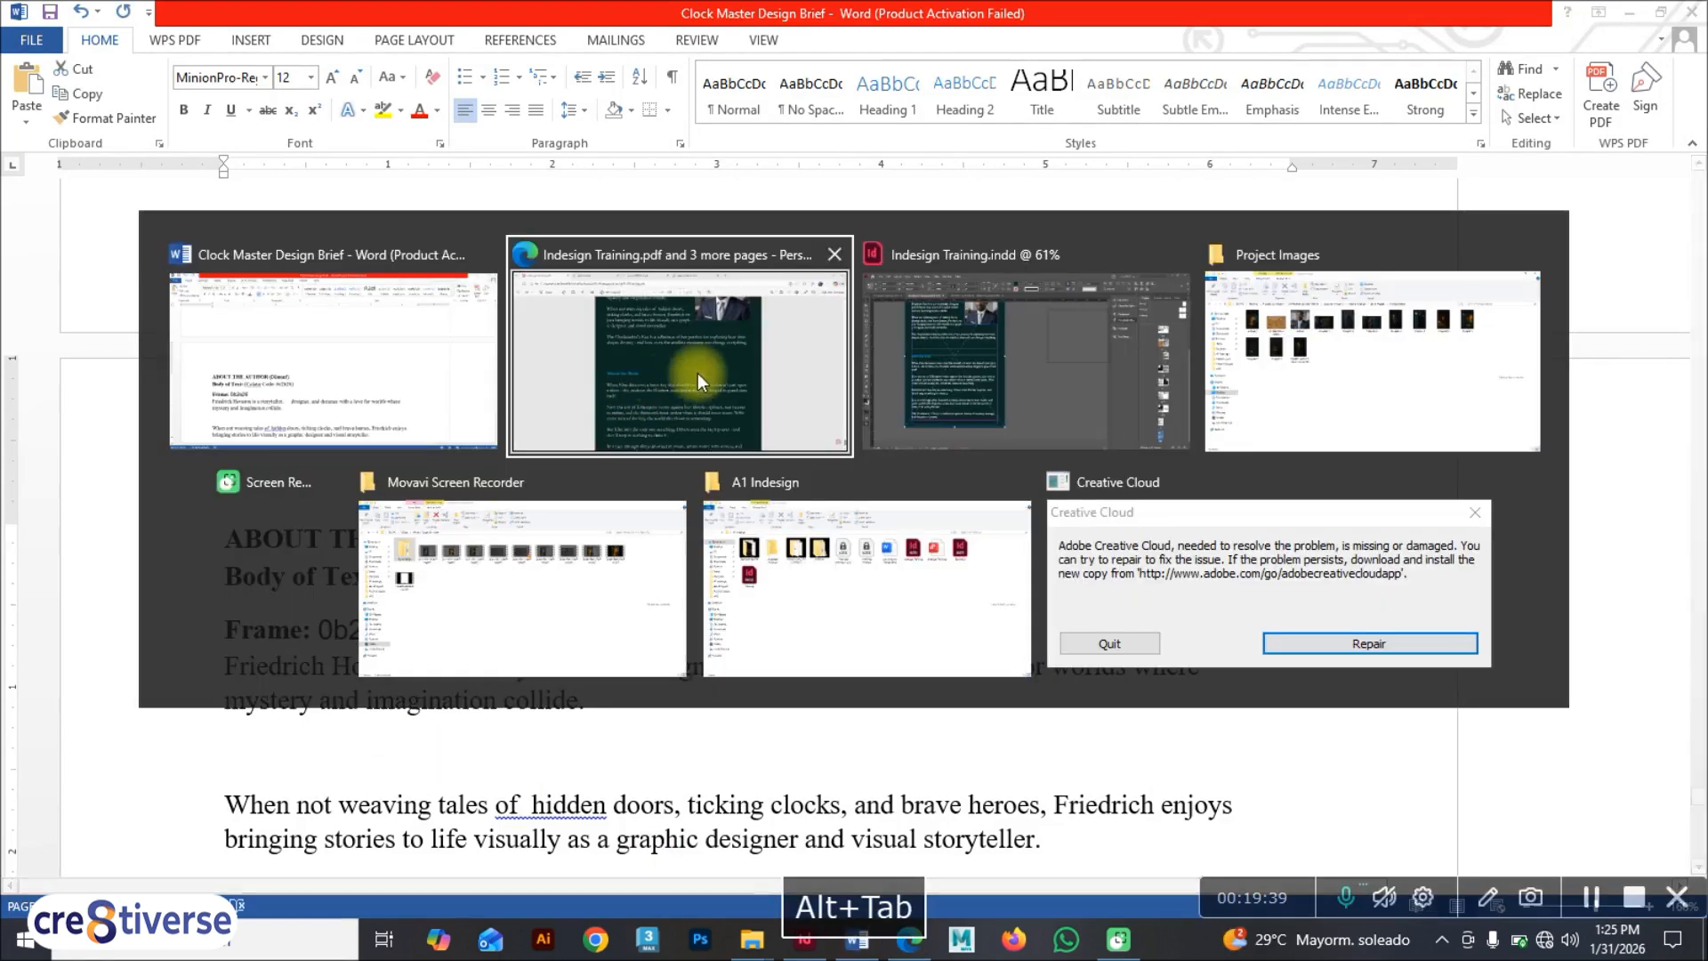
key("alt+Tab")
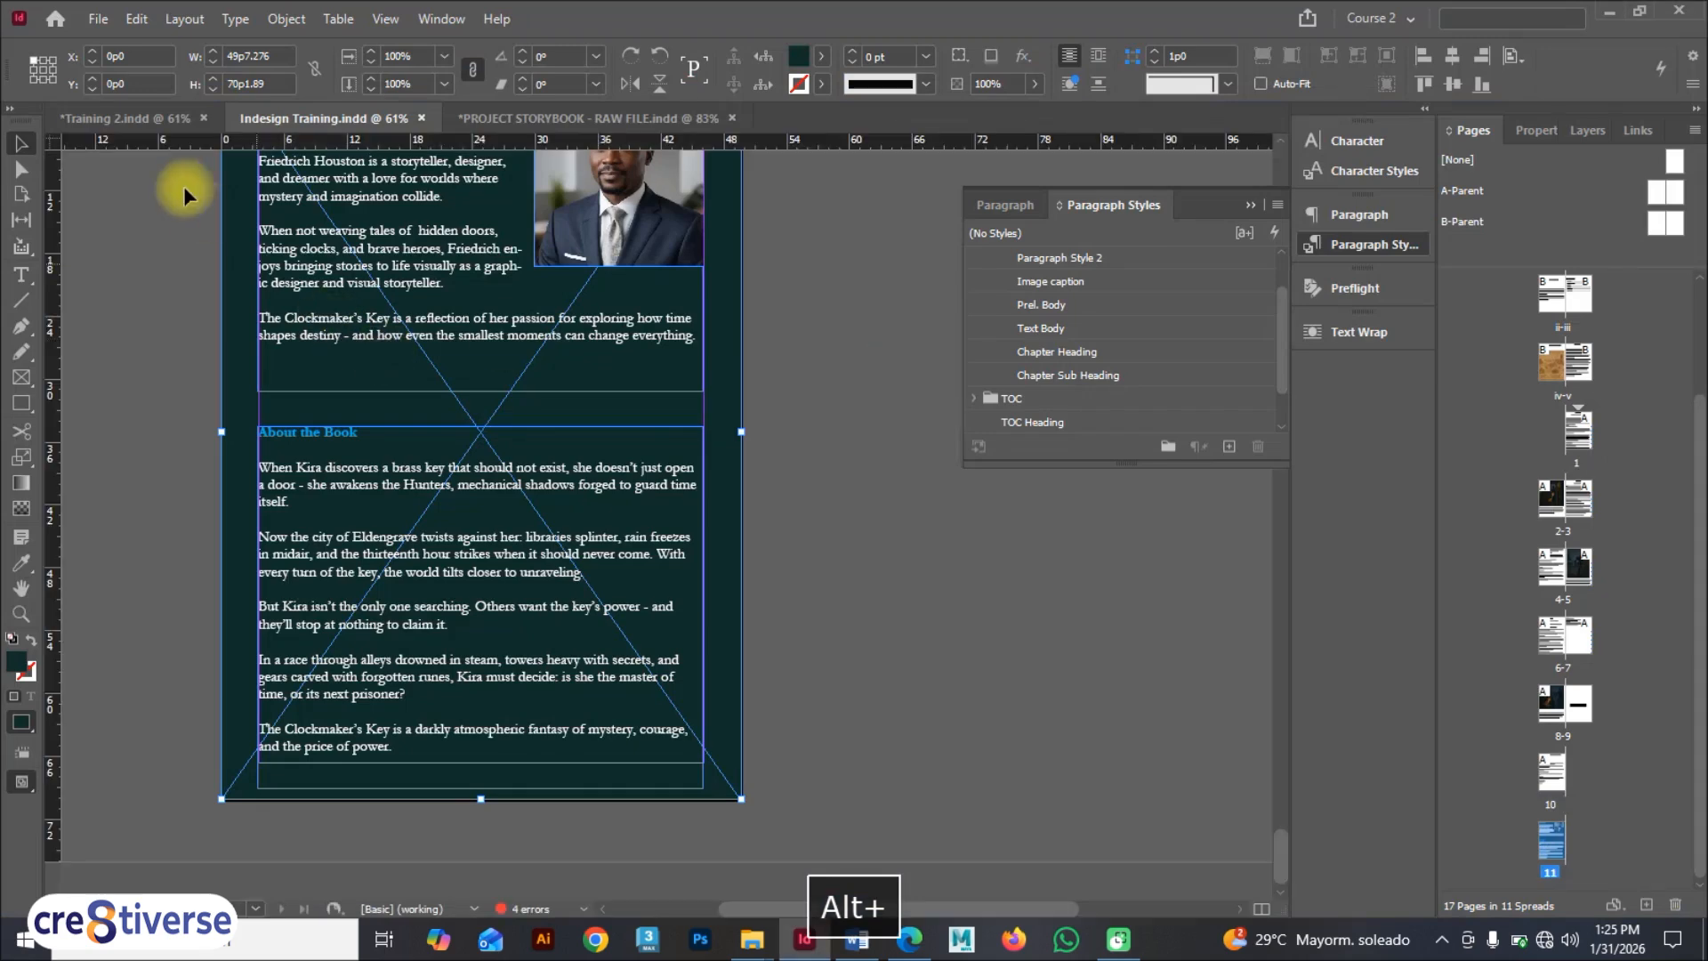
left_click(129, 118)
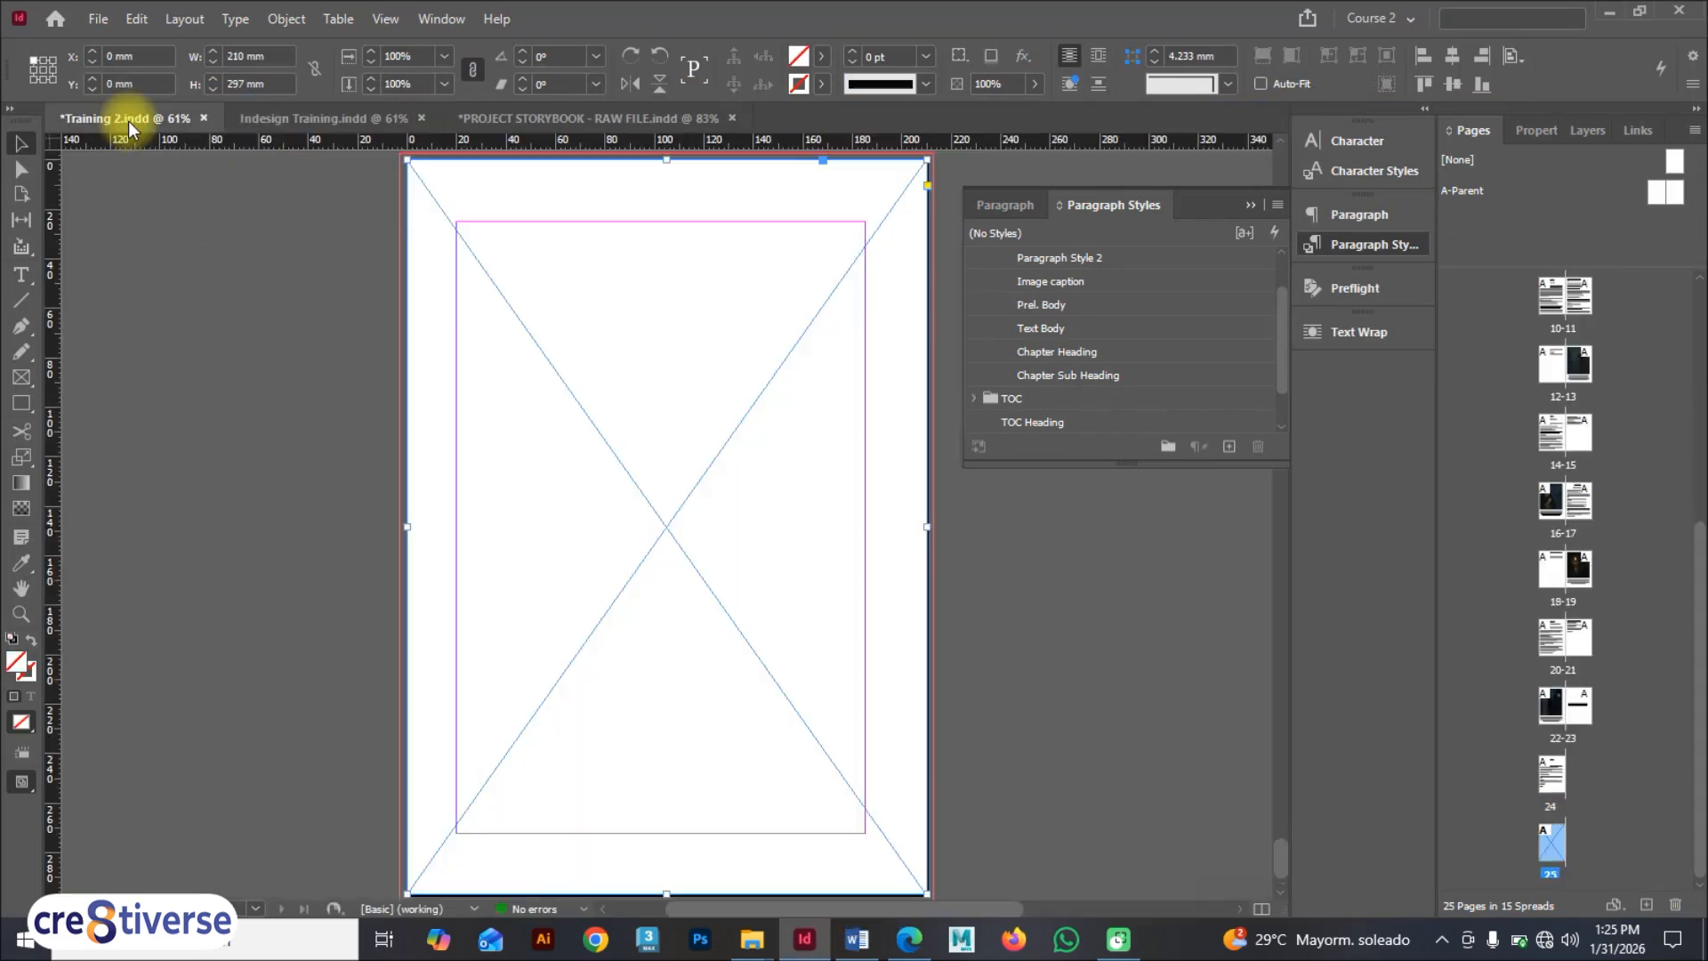
double_click(15, 665)
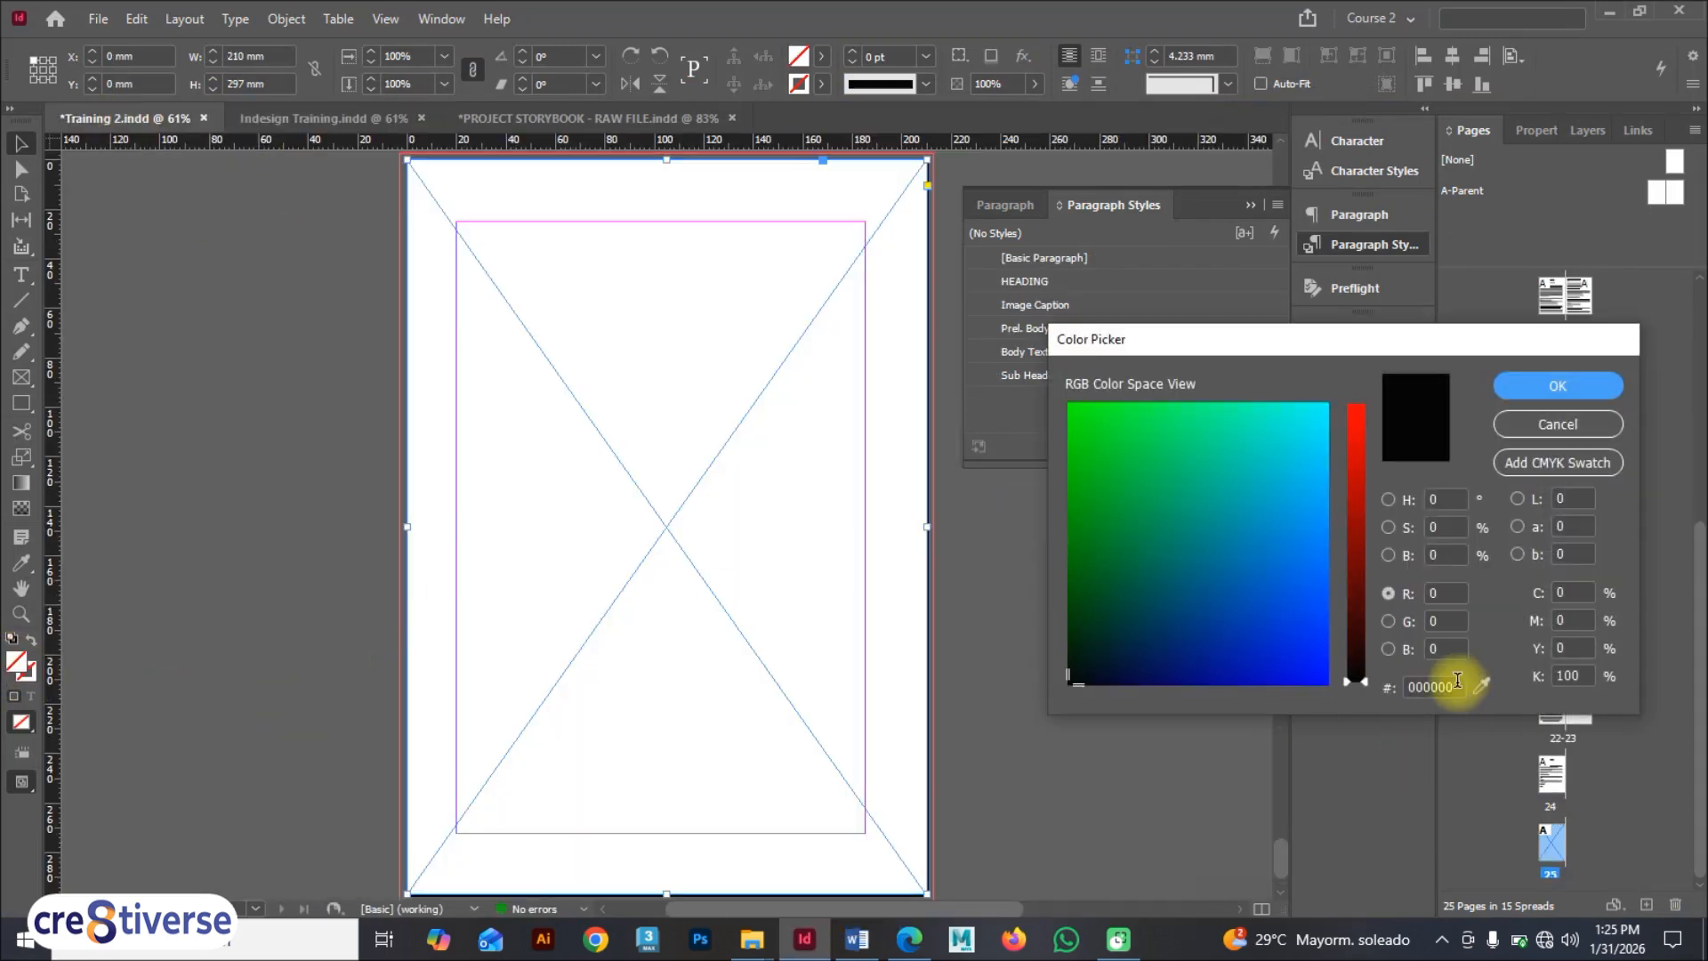
left_click_drag(1459, 683, 1400, 683)
key("ctrl+v")
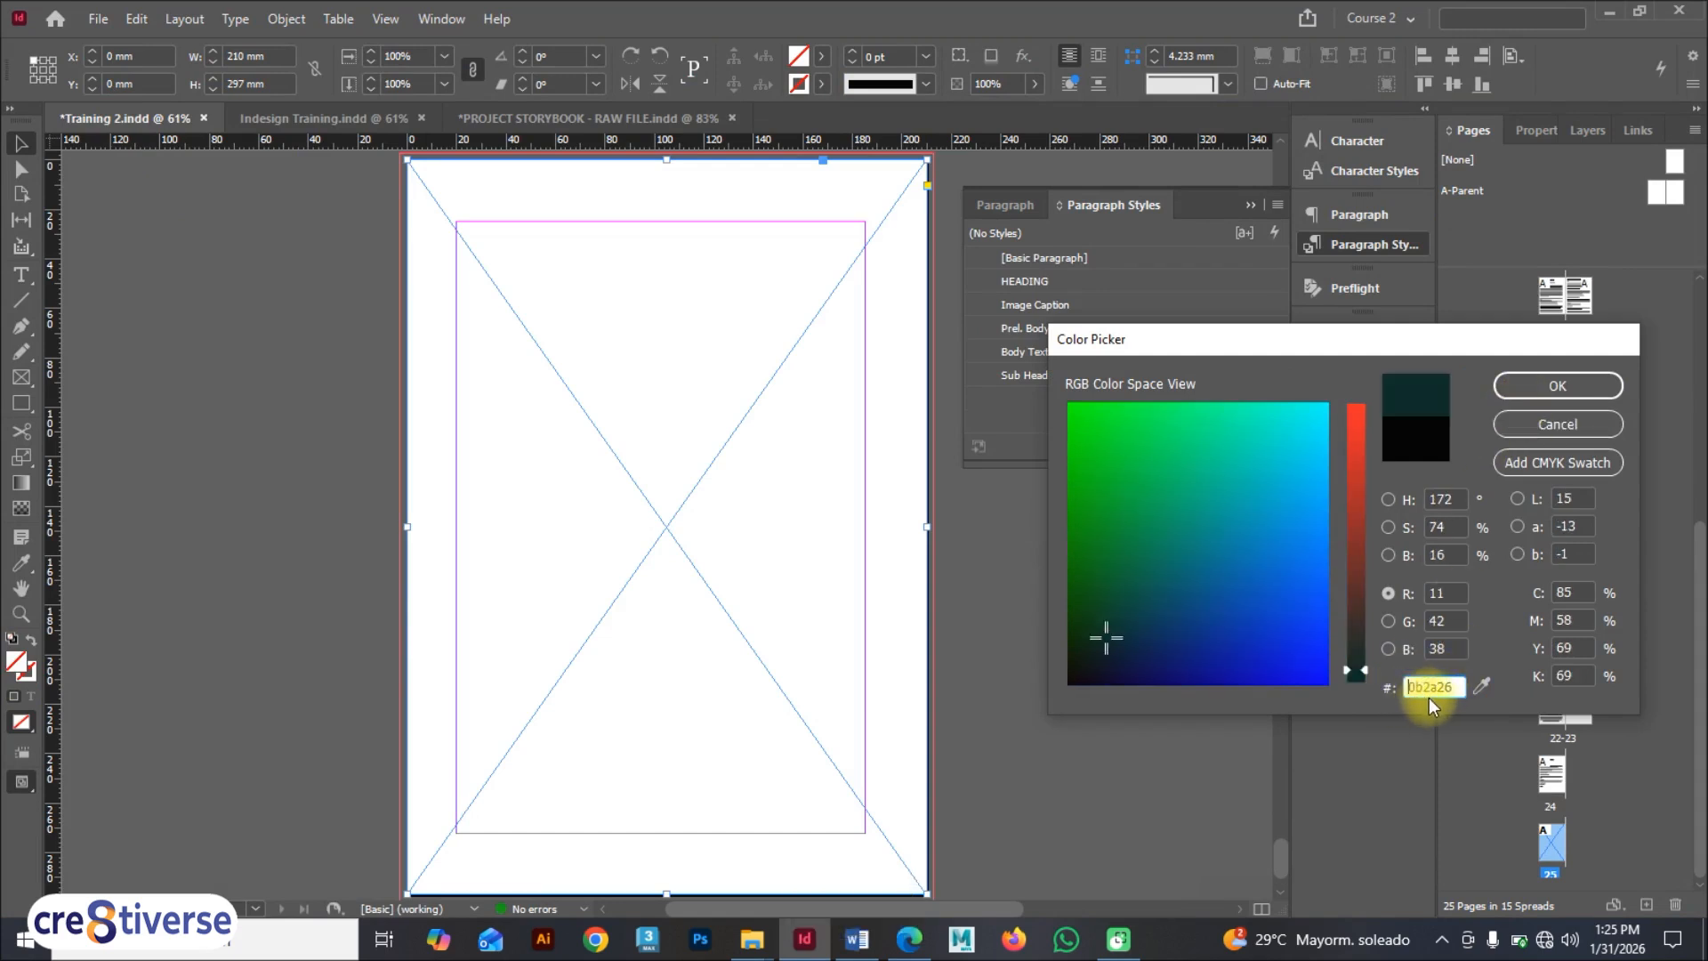
left_click(1518, 384)
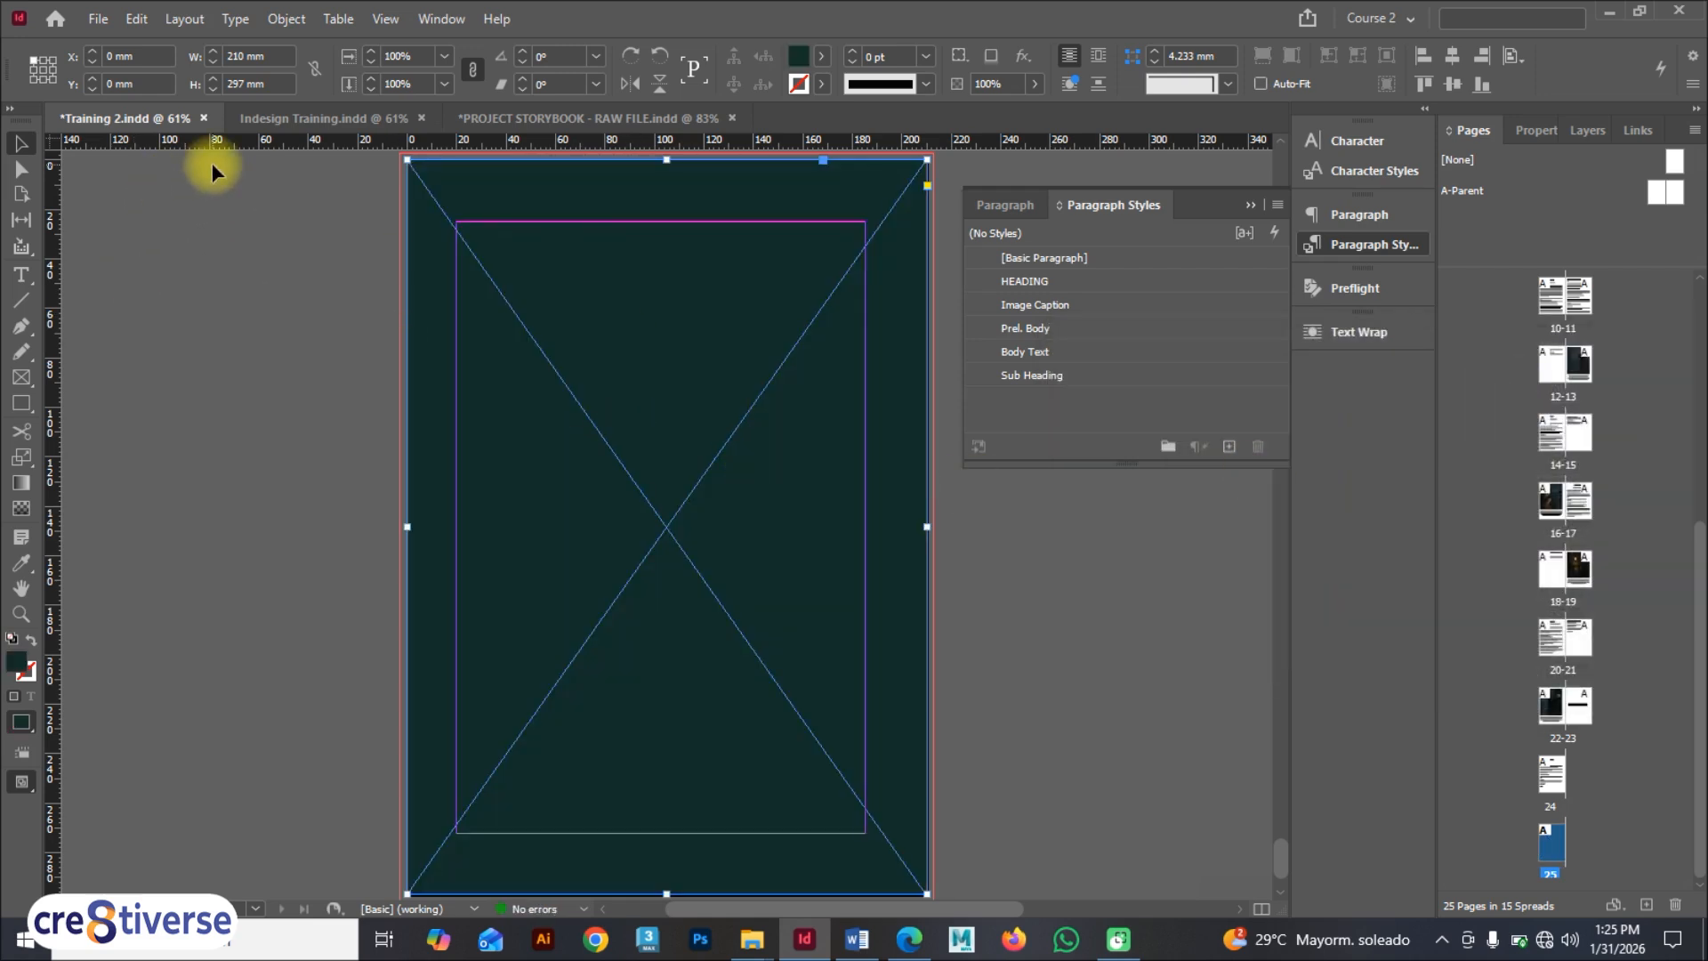
Step: Study the text and photo placement on the reference PDF's About the Author/Book page, and deselect the filled frame in InDesign
left_click(909, 939)
scroll(870, 664, "up", 3)
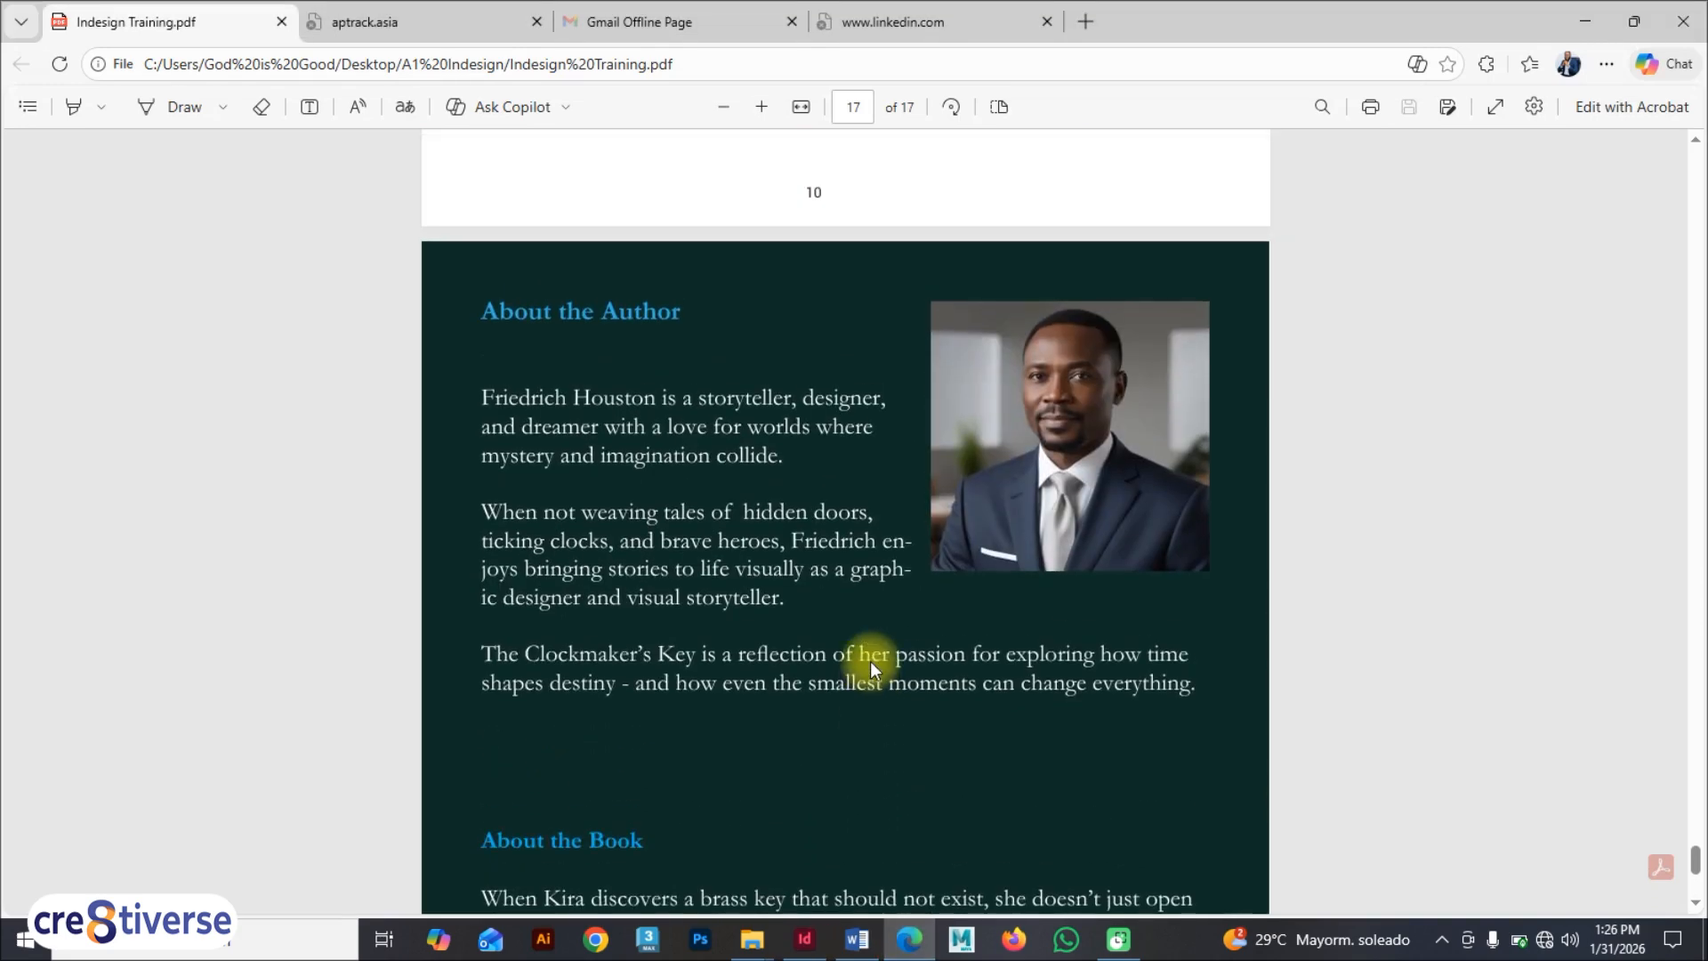
scroll(590, 698, "down", 4)
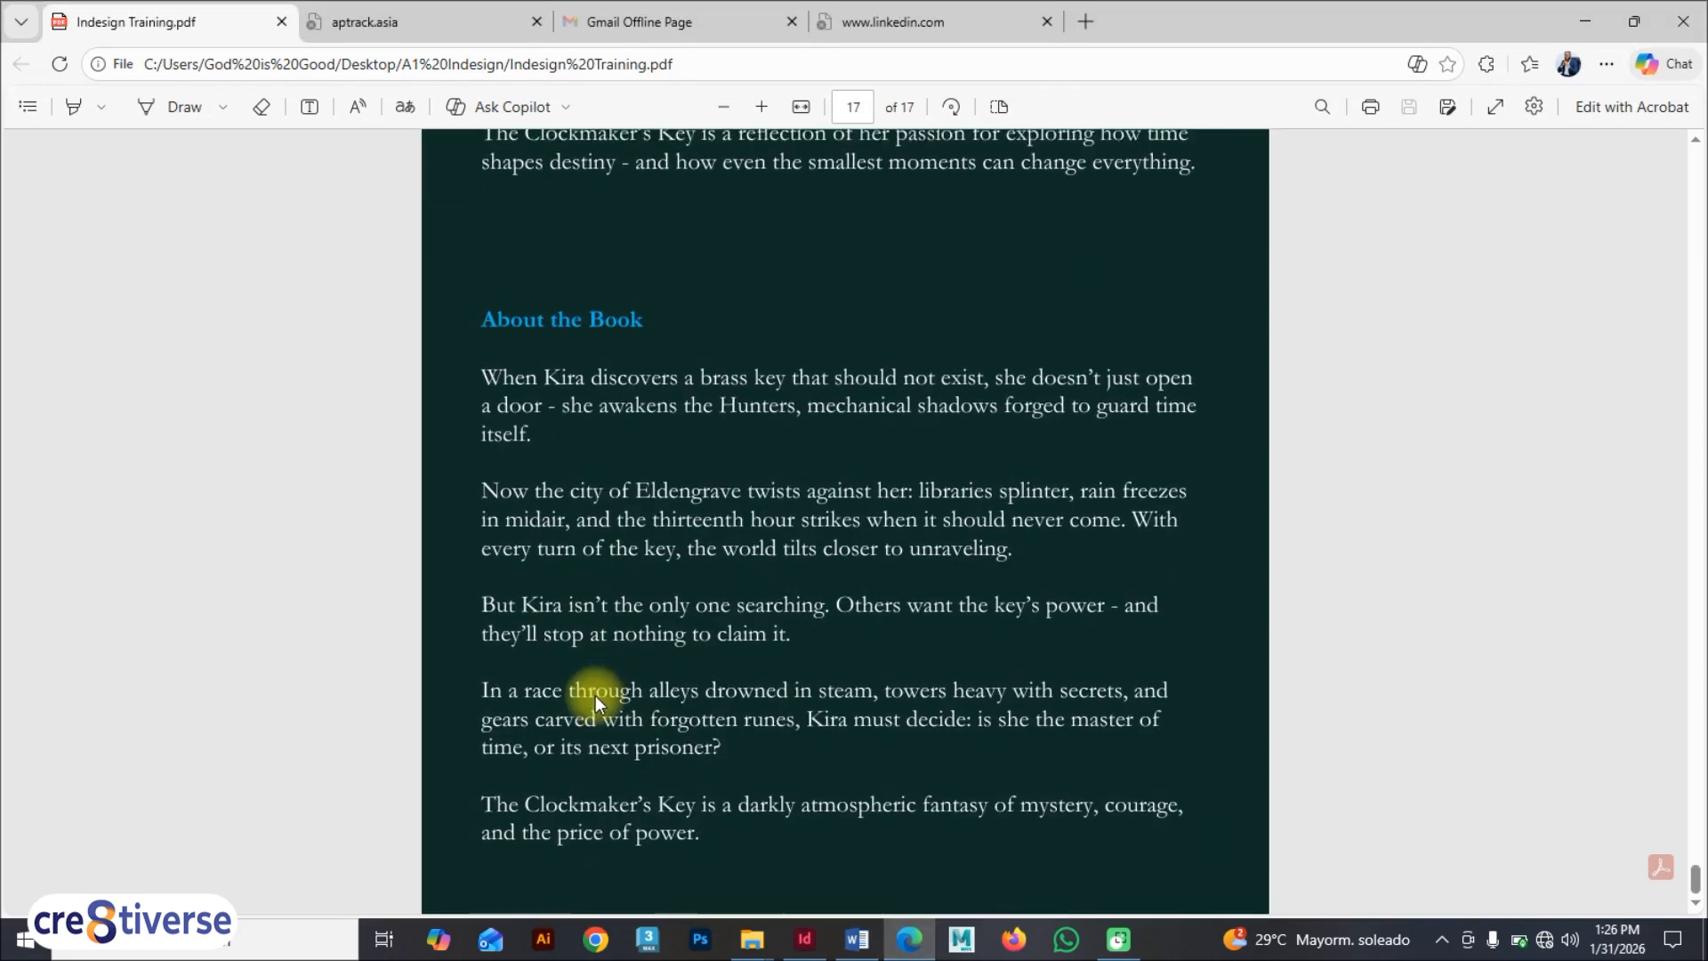
scroll(587, 623, "up", 3)
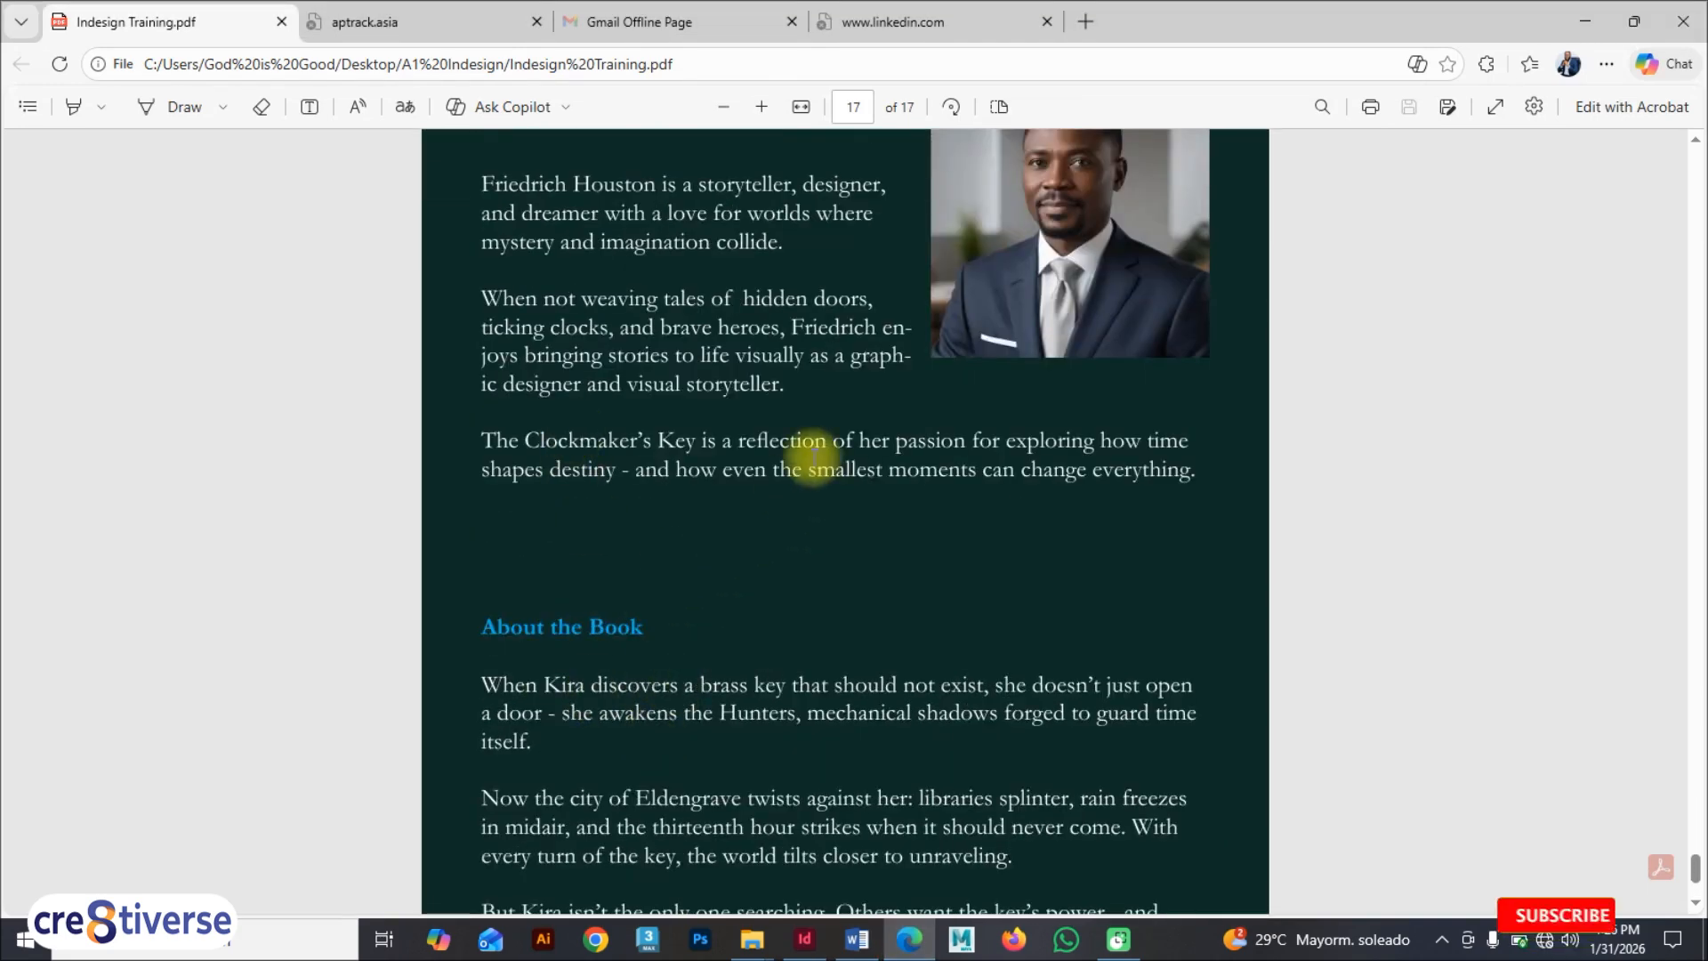
key("alt+Tab")
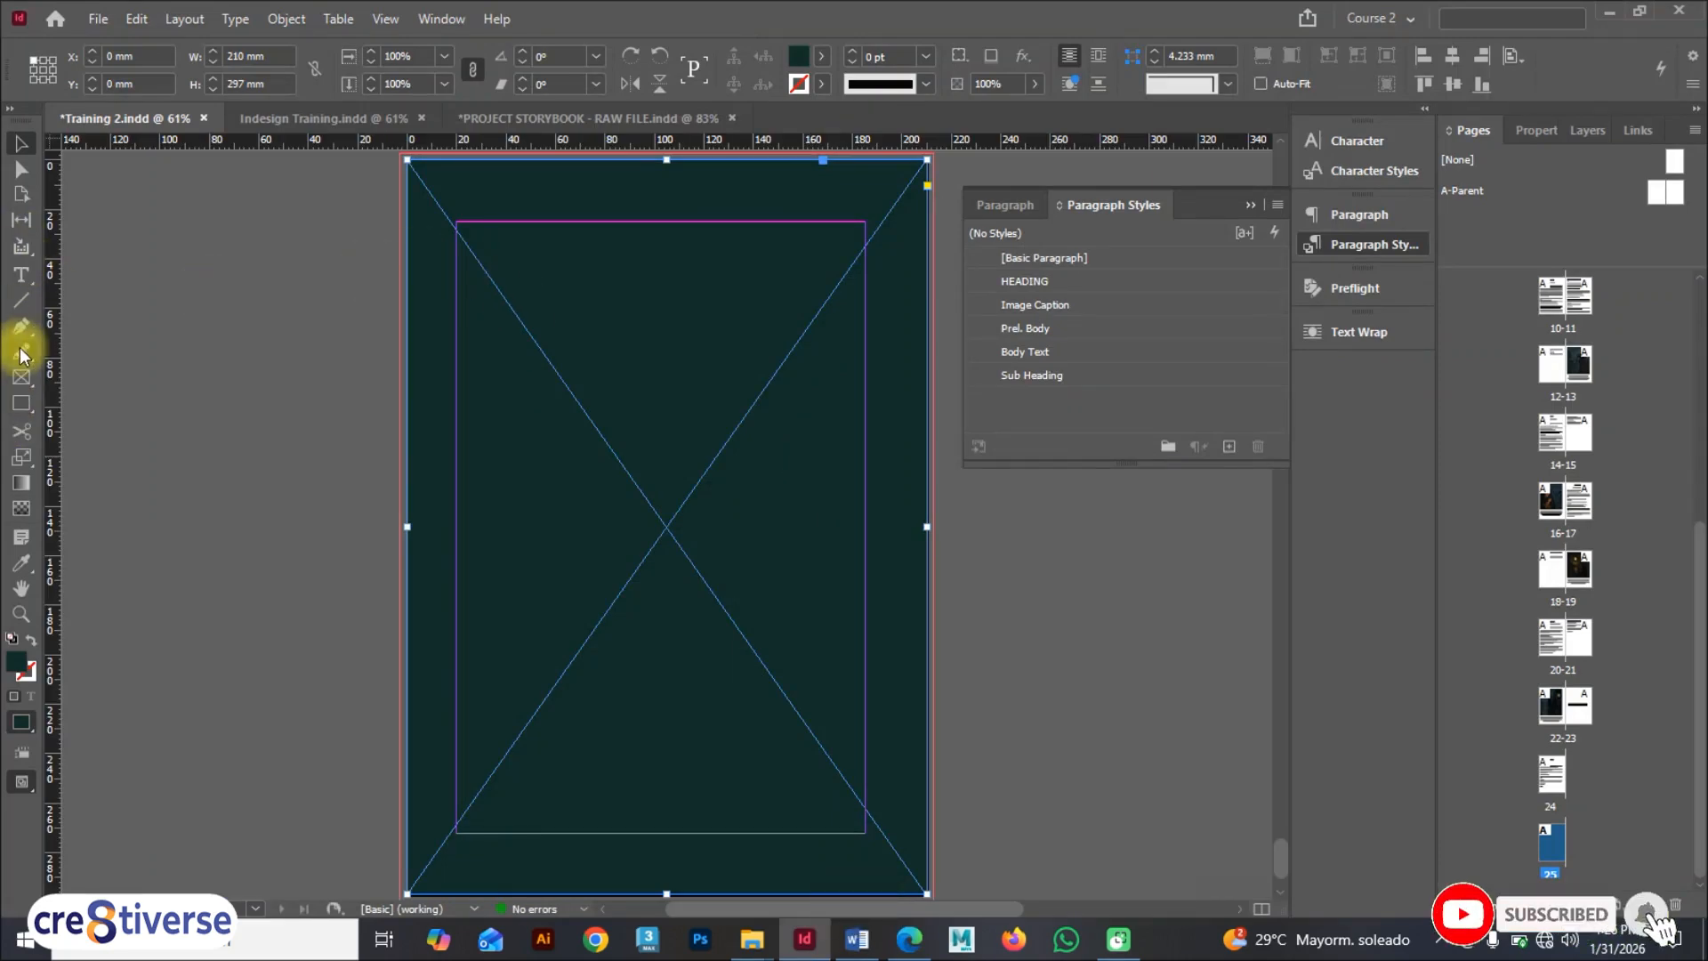
left_click(21, 274)
left_click(21, 144)
left_click(171, 294)
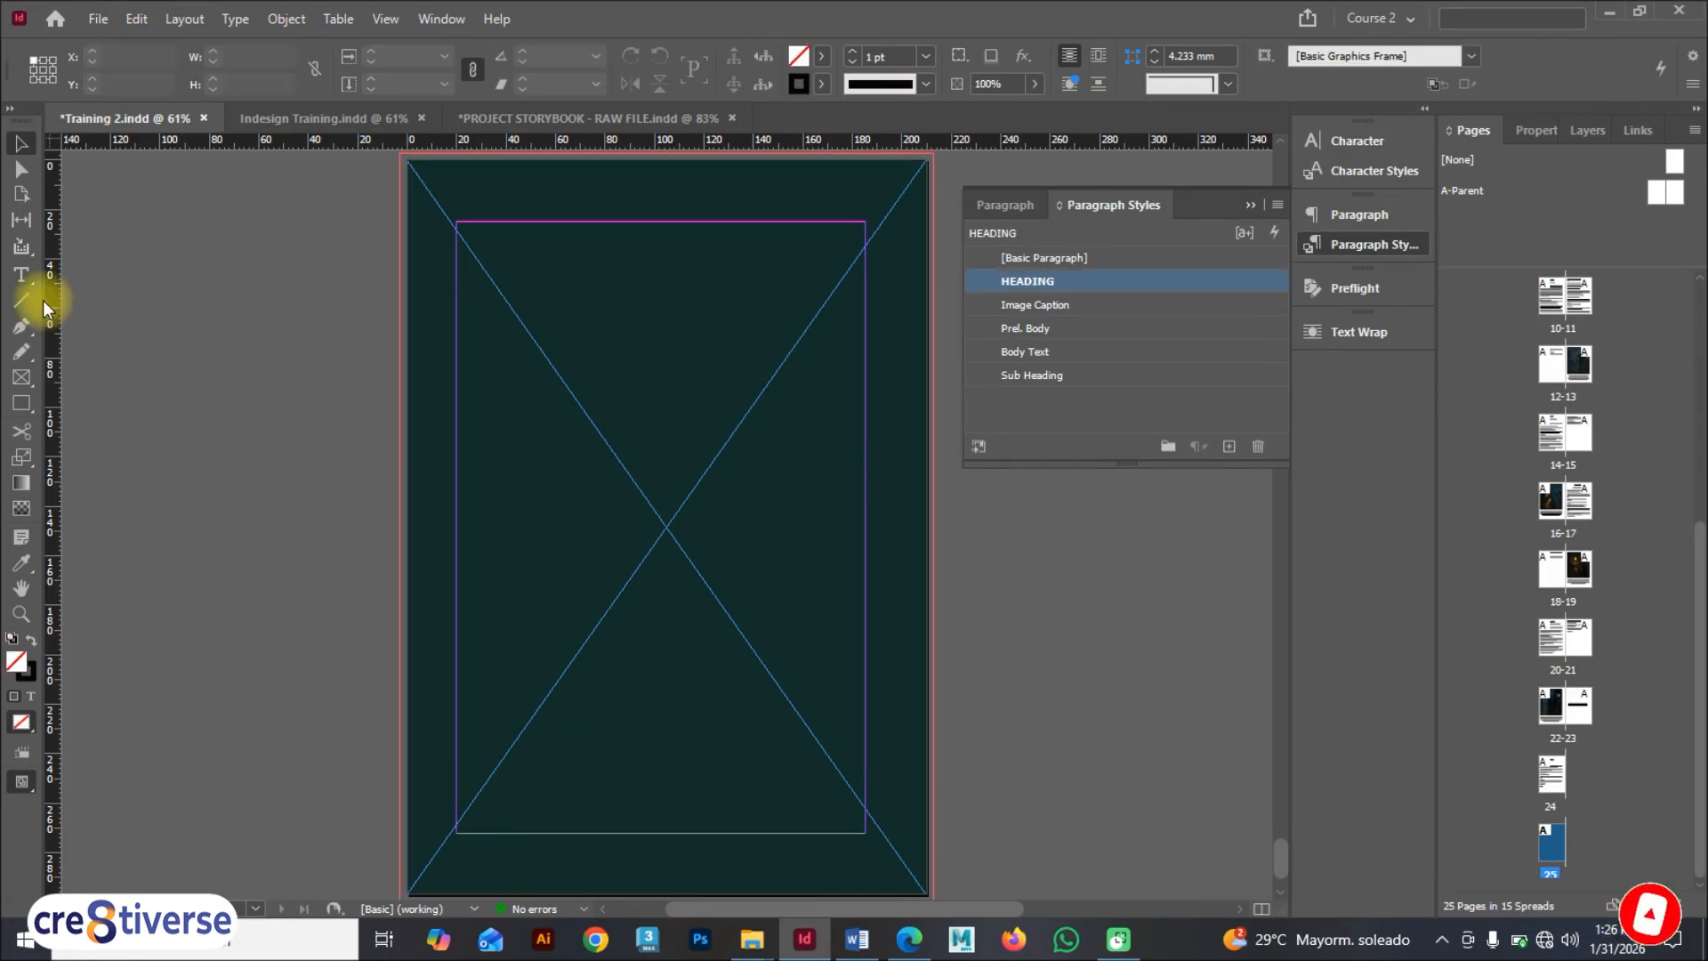
left_click(22, 274)
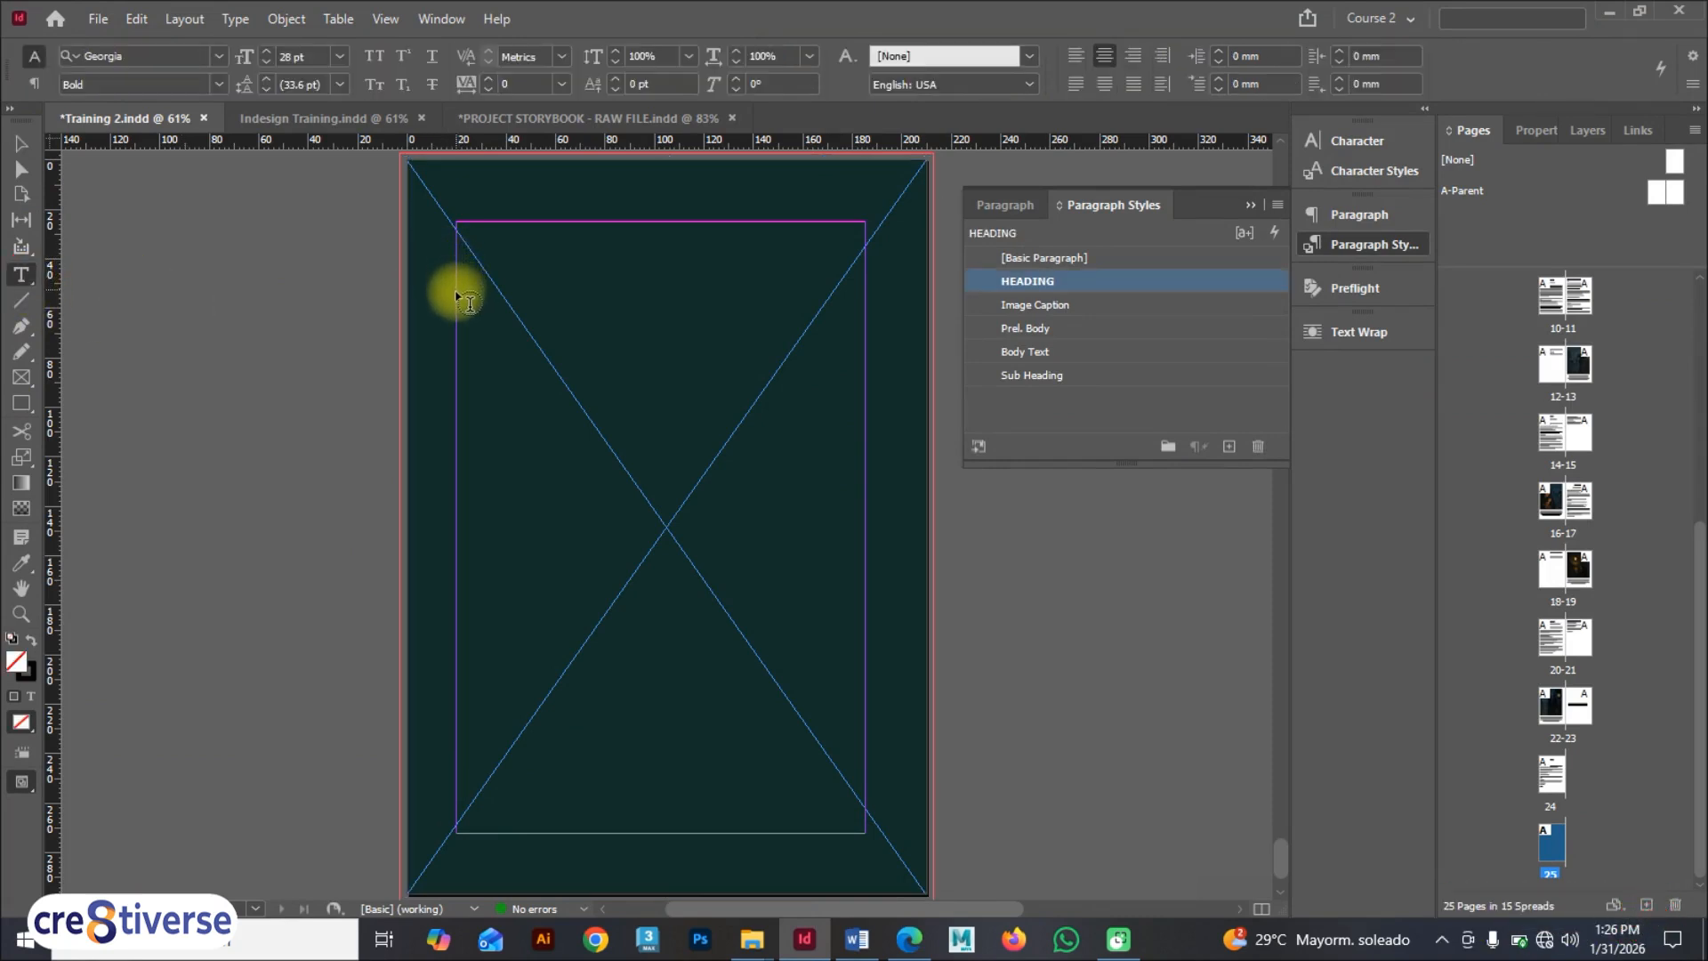
left_click(909, 942)
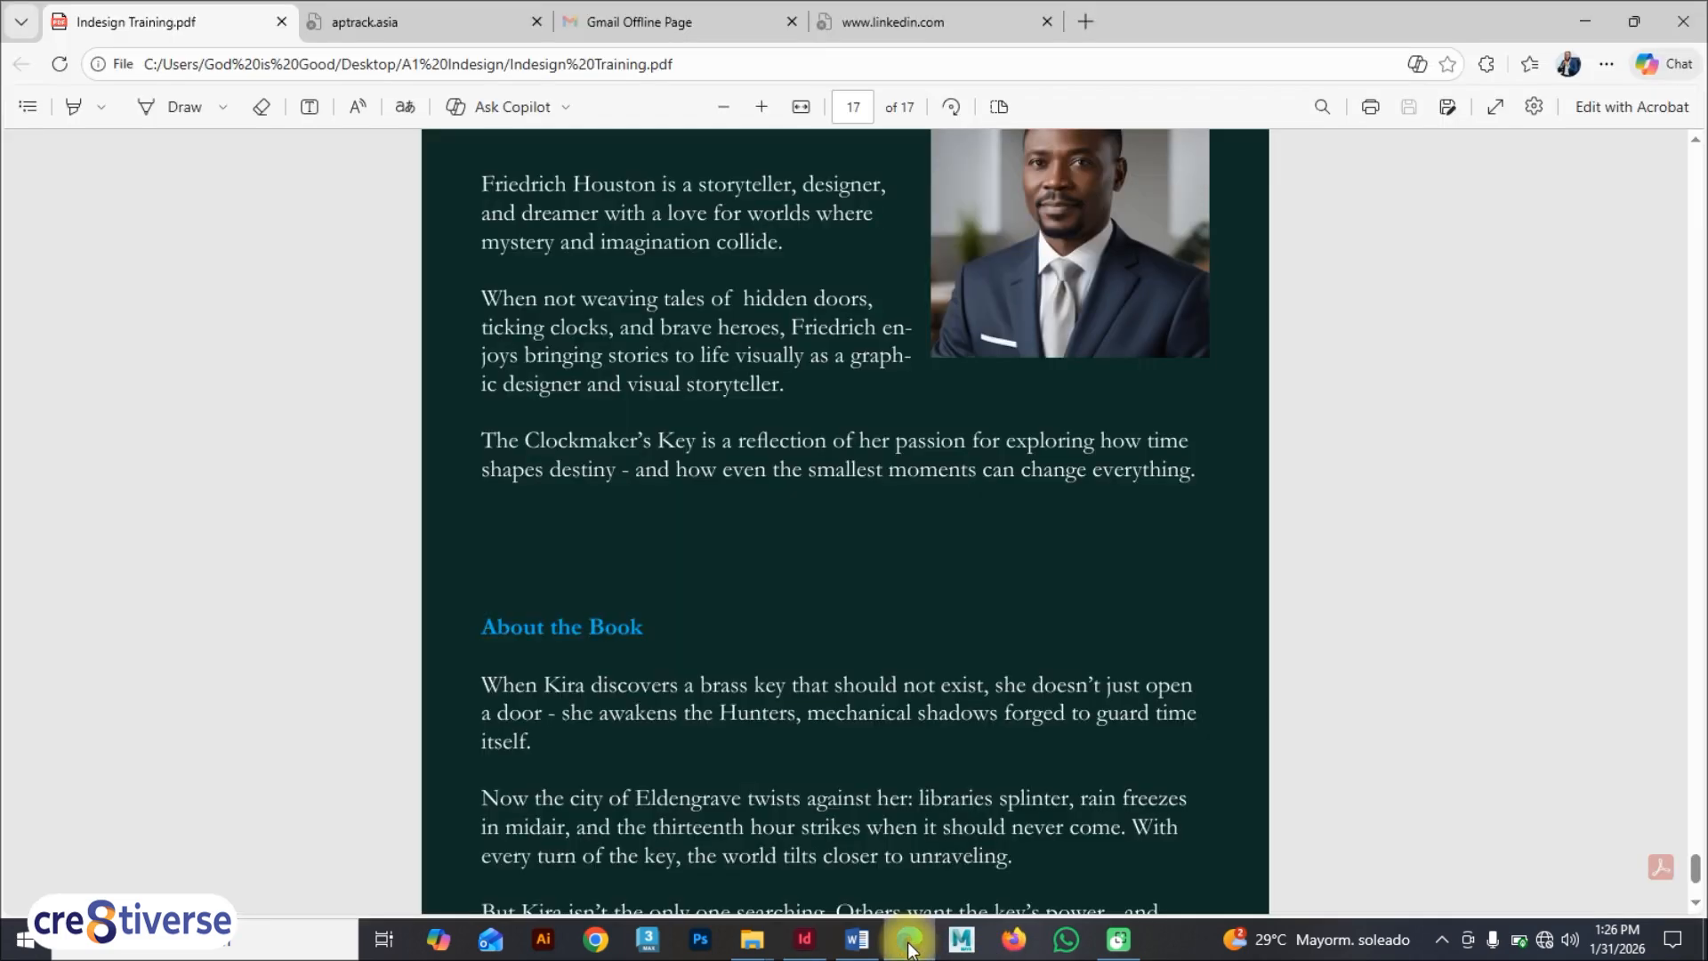
left_click(805, 941)
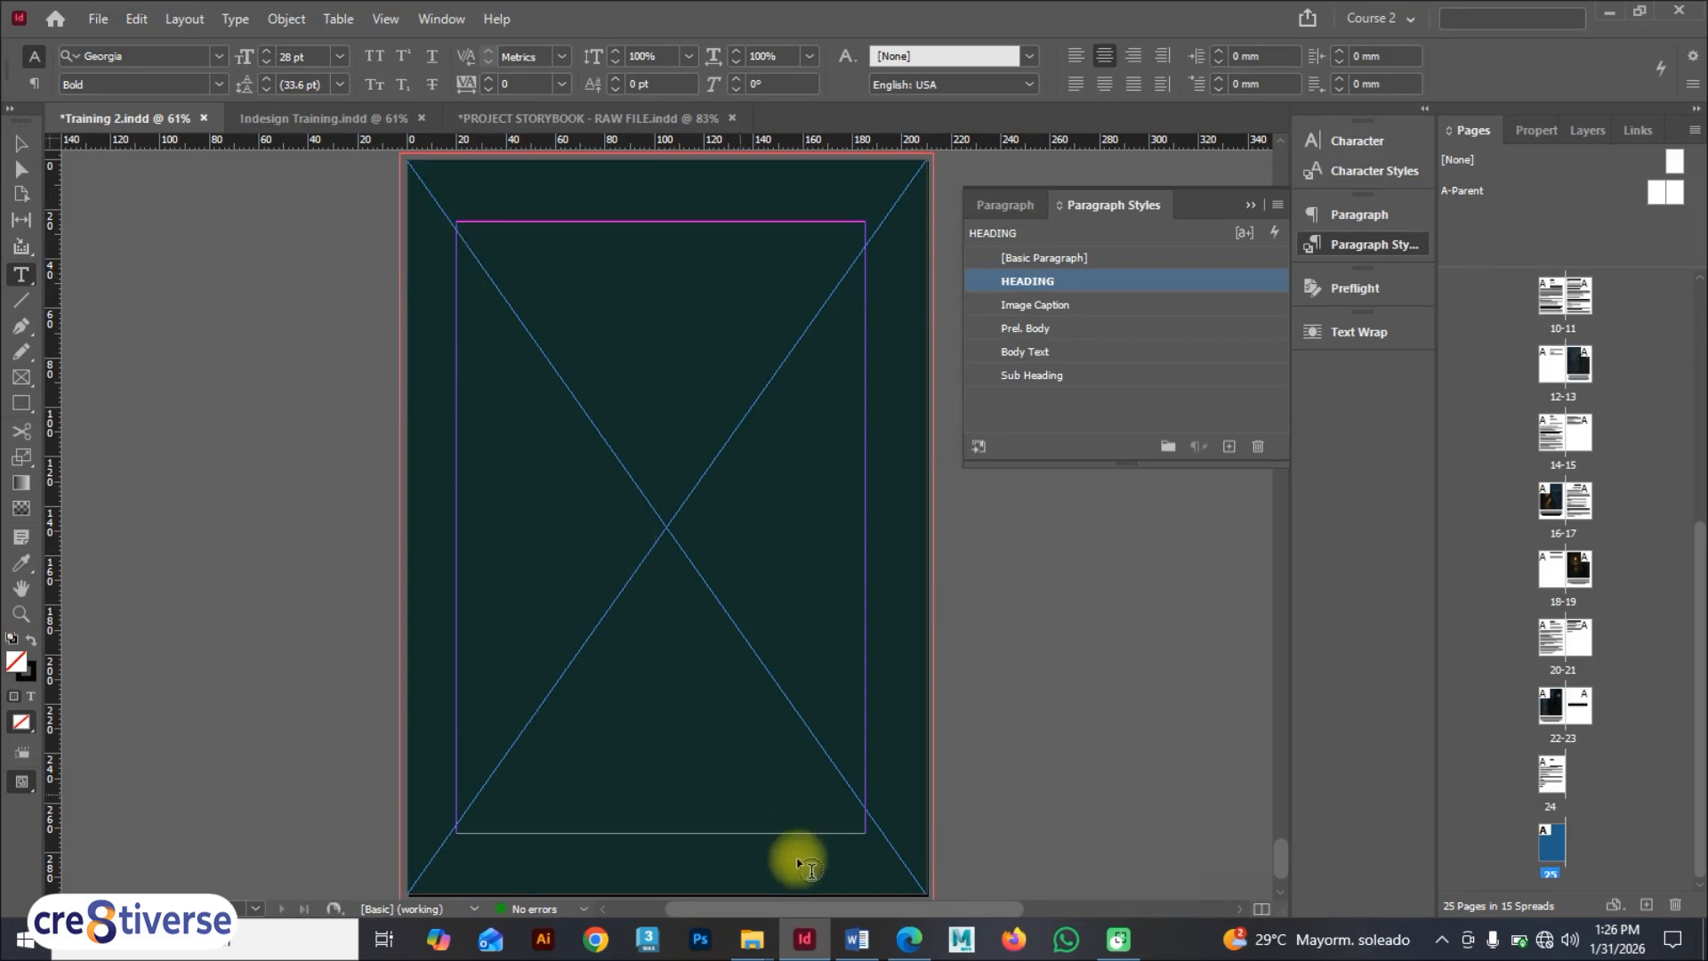
left_click(908, 940)
scroll(803, 632, "up", 3)
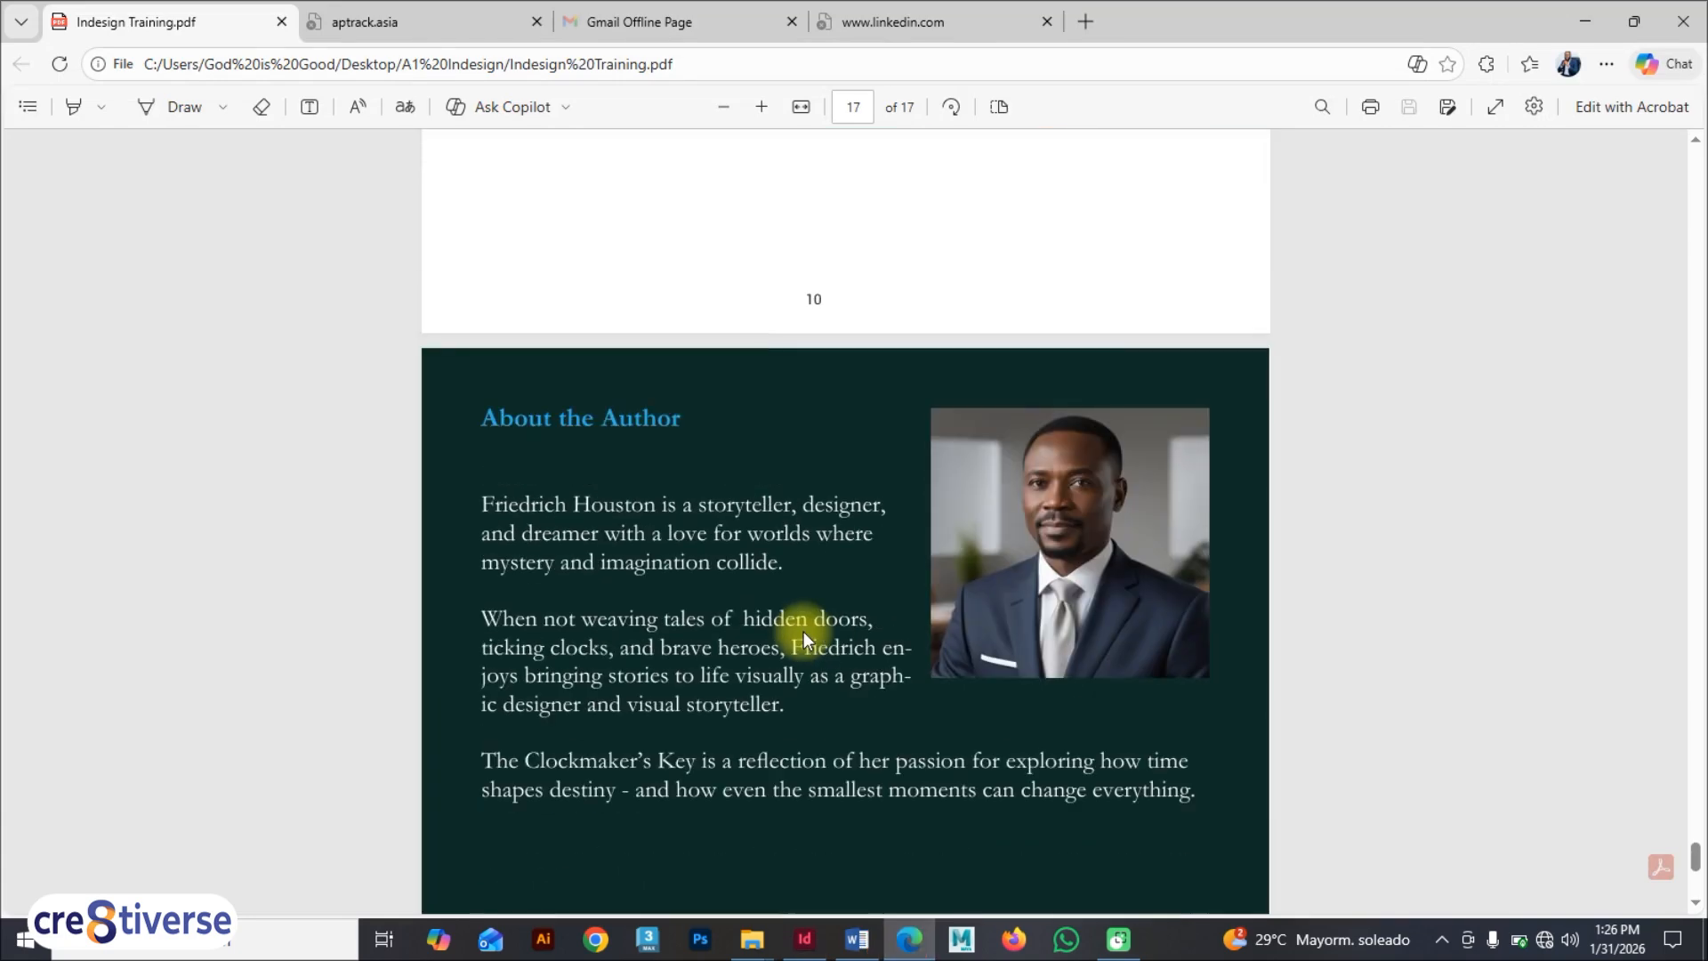
scroll(804, 632, "down", 1)
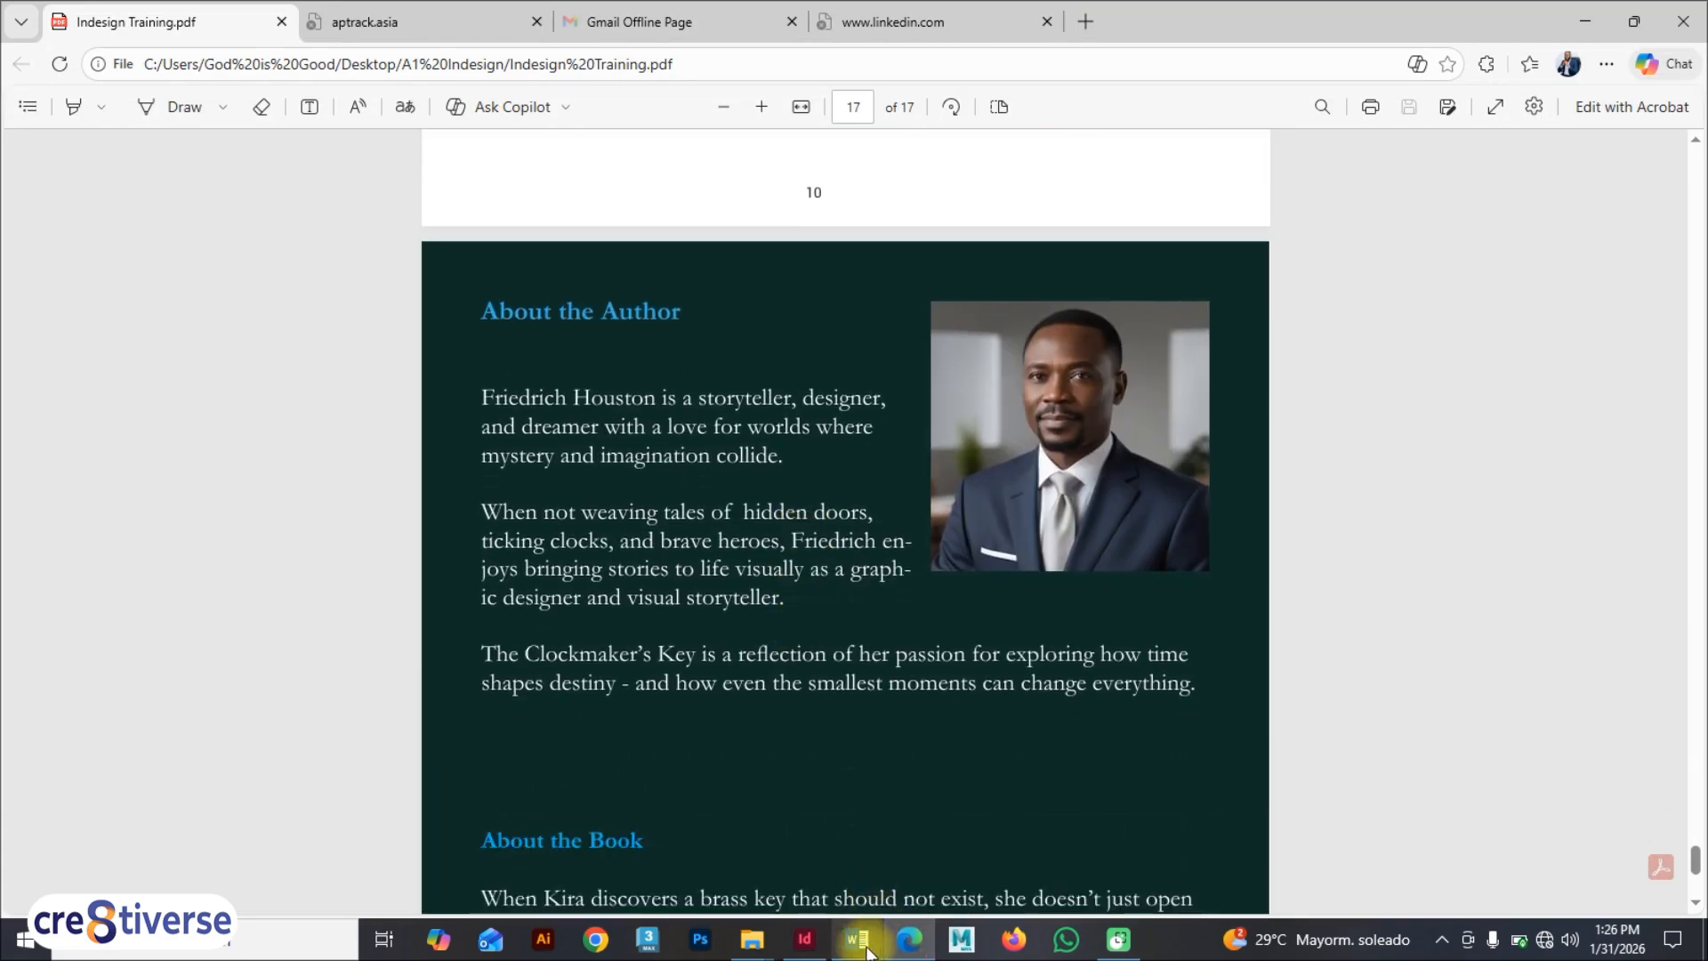
left_click(804, 938)
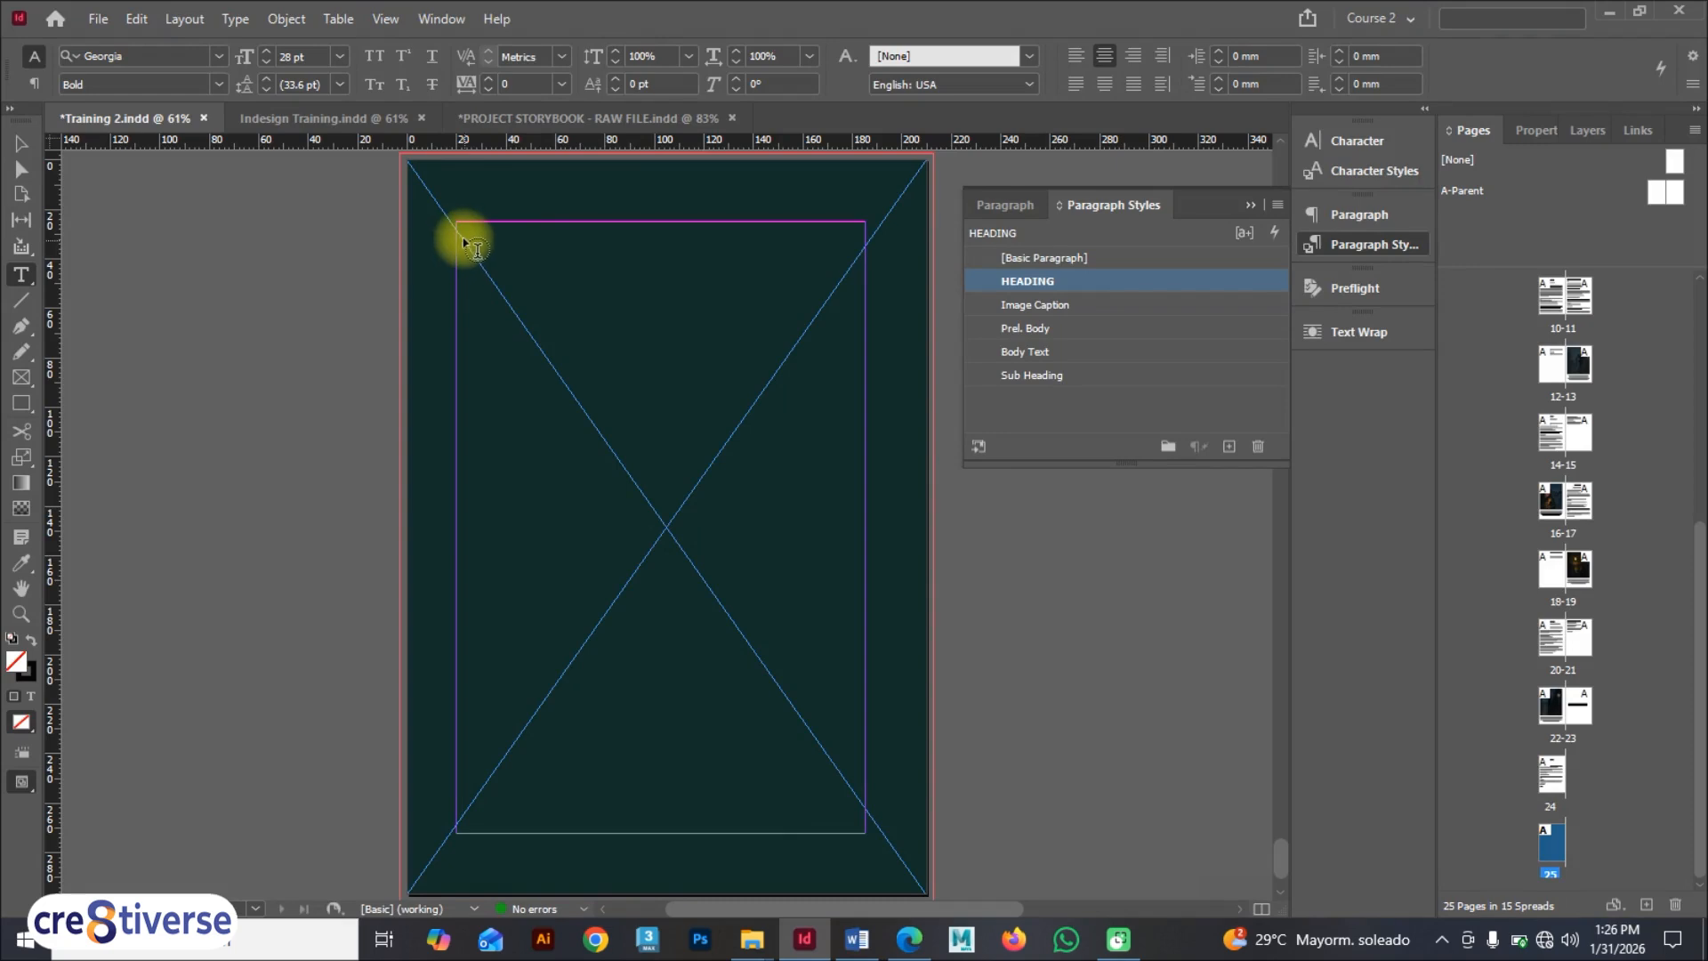
Step: Draw two stacked text frames between page 25's margins, the lower one about 165 × 110 mm, starting at Y 160 mm
left_click_drag(456, 222, 864, 548)
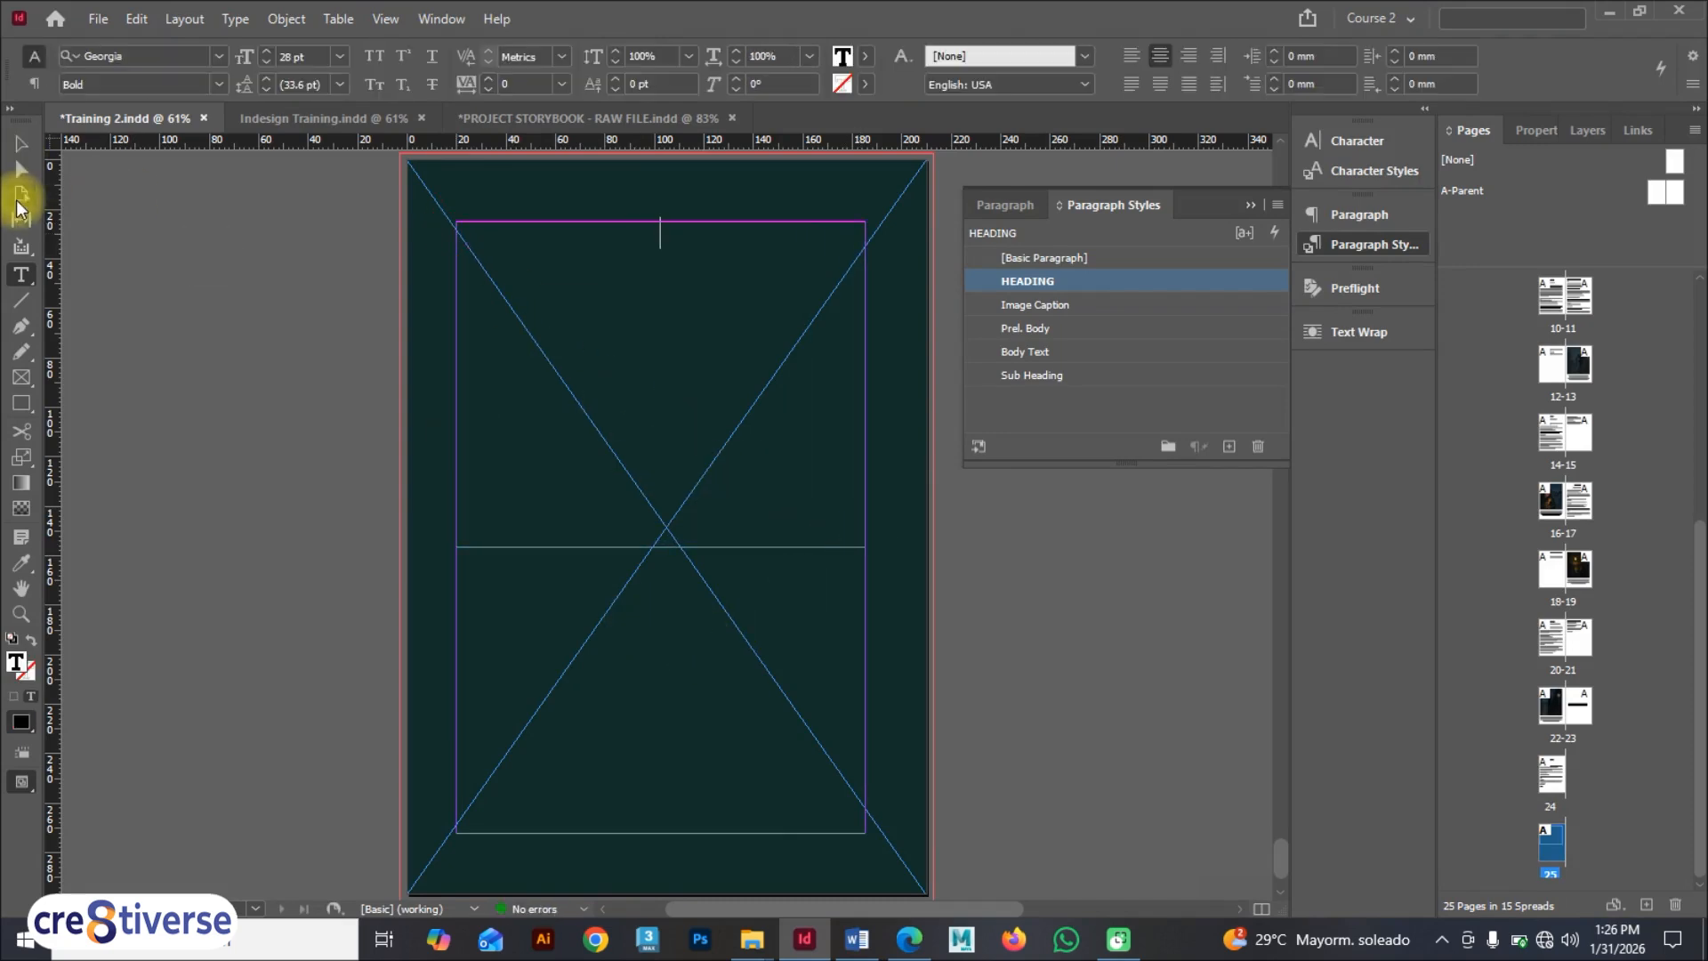
left_click(27, 146)
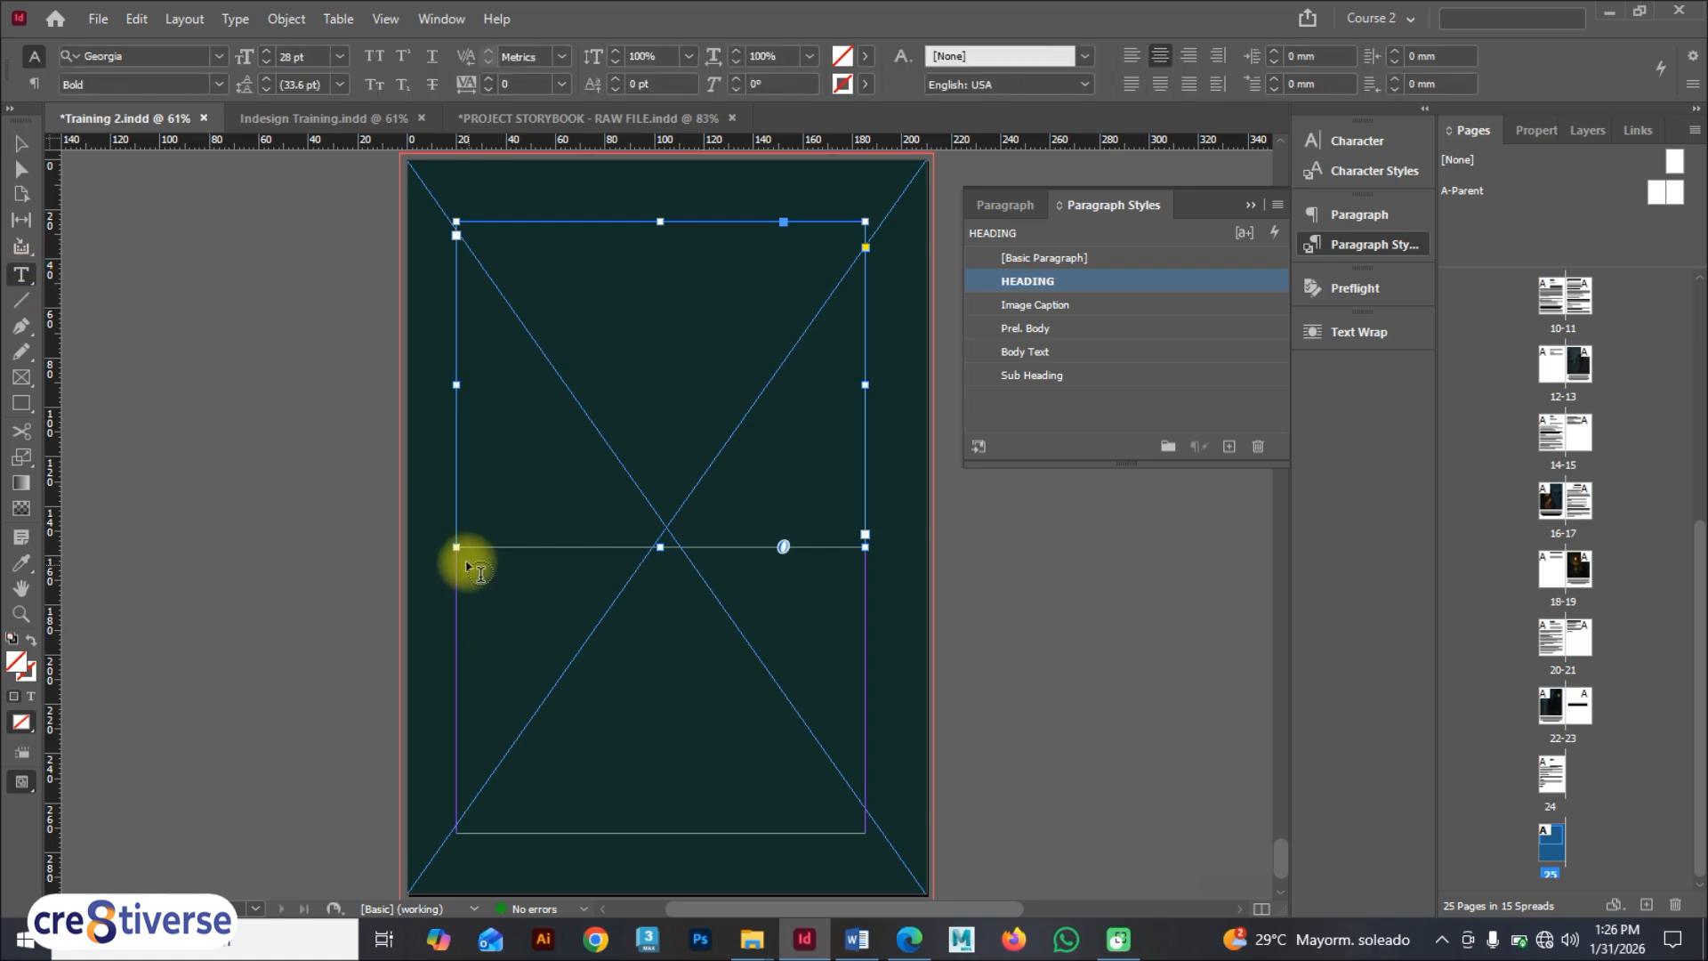
left_click_drag(458, 555, 865, 830)
left_click(21, 143)
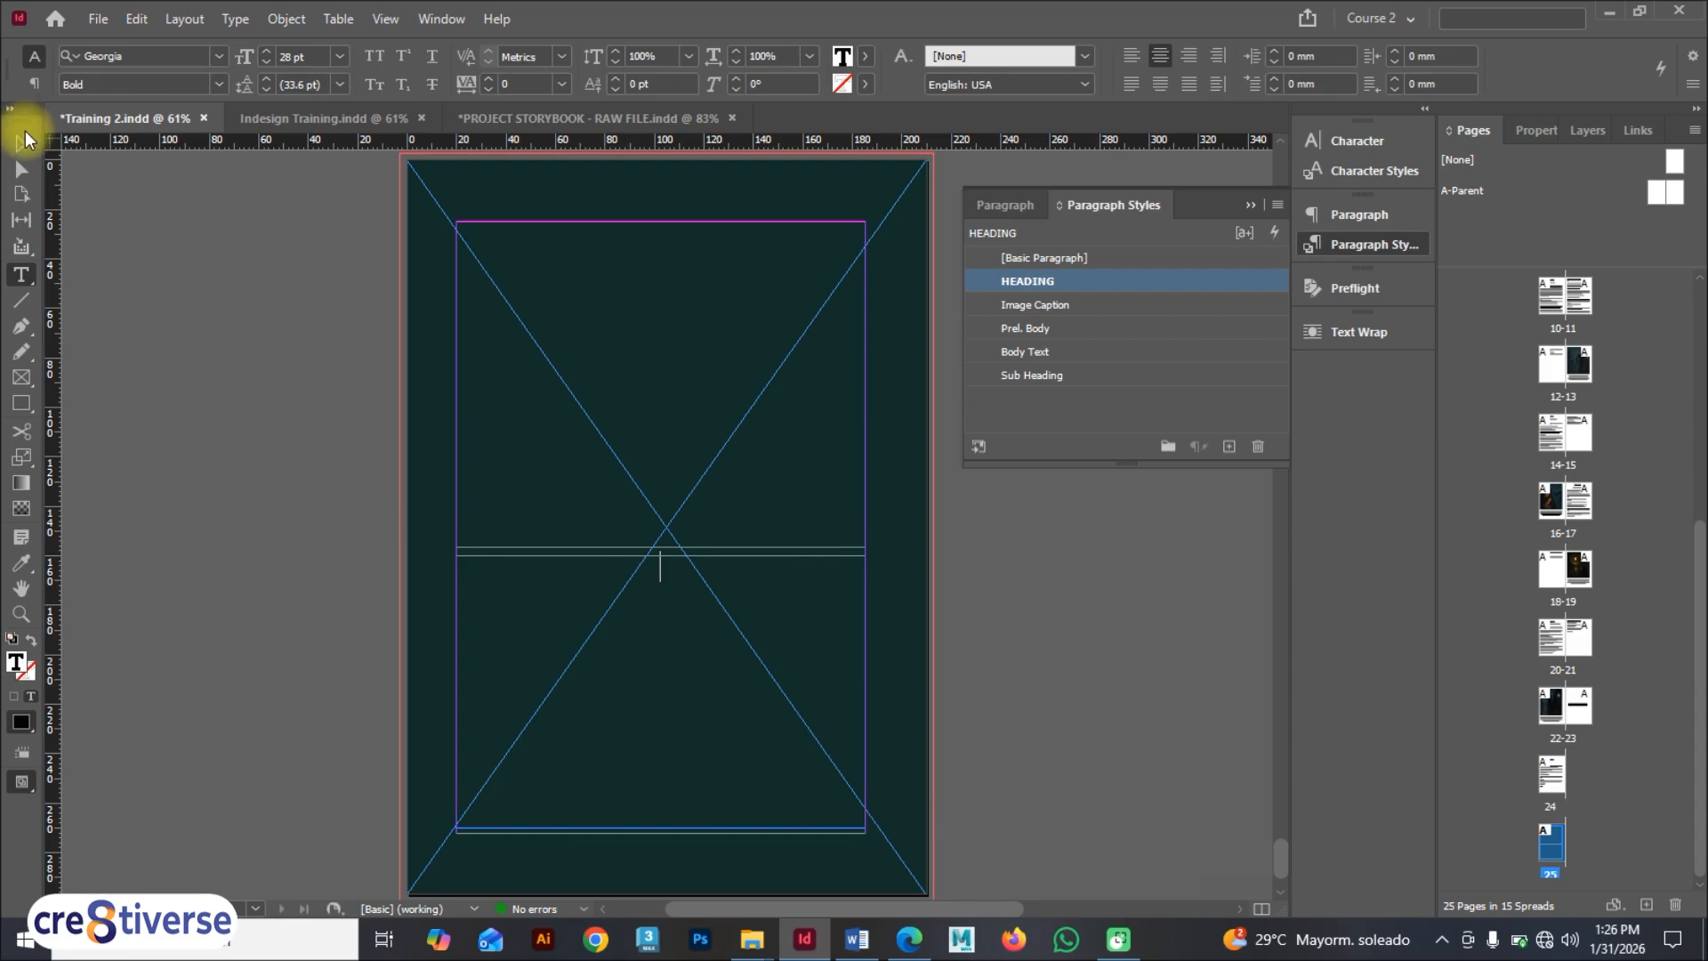
left_click(655, 564)
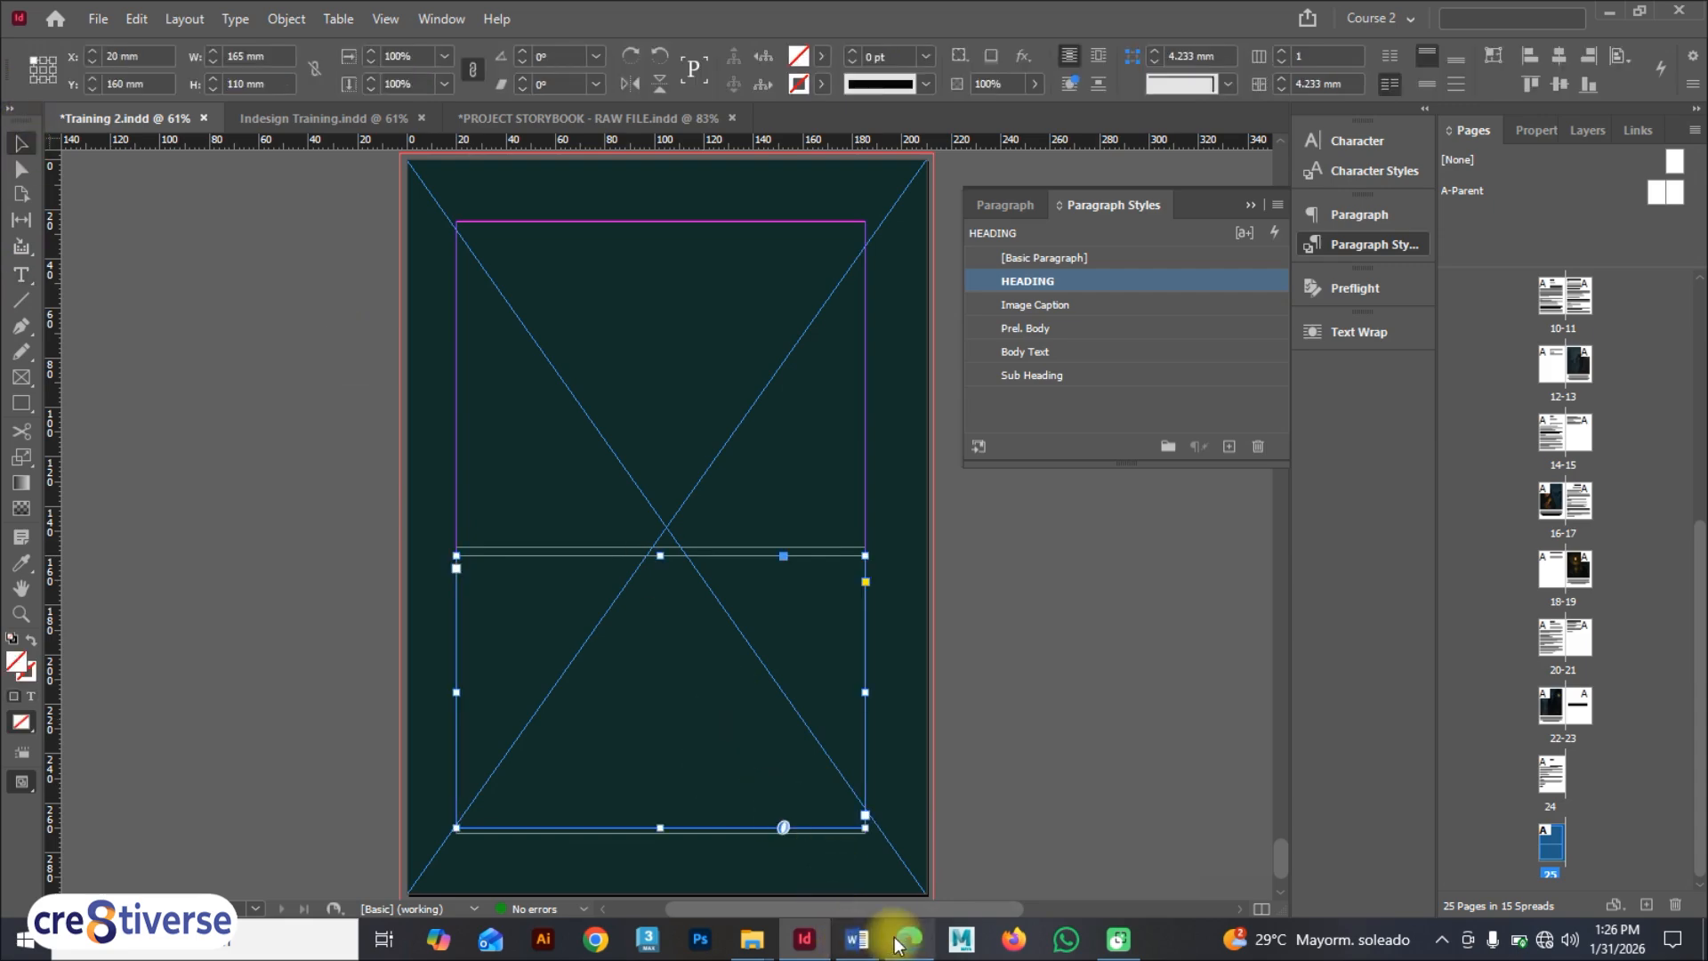
Step: Copy the three author biography paragraphs under ABOUT THE AUTHOR from the Word design brief
left_click(858, 940)
scroll(460, 523, "down", 3)
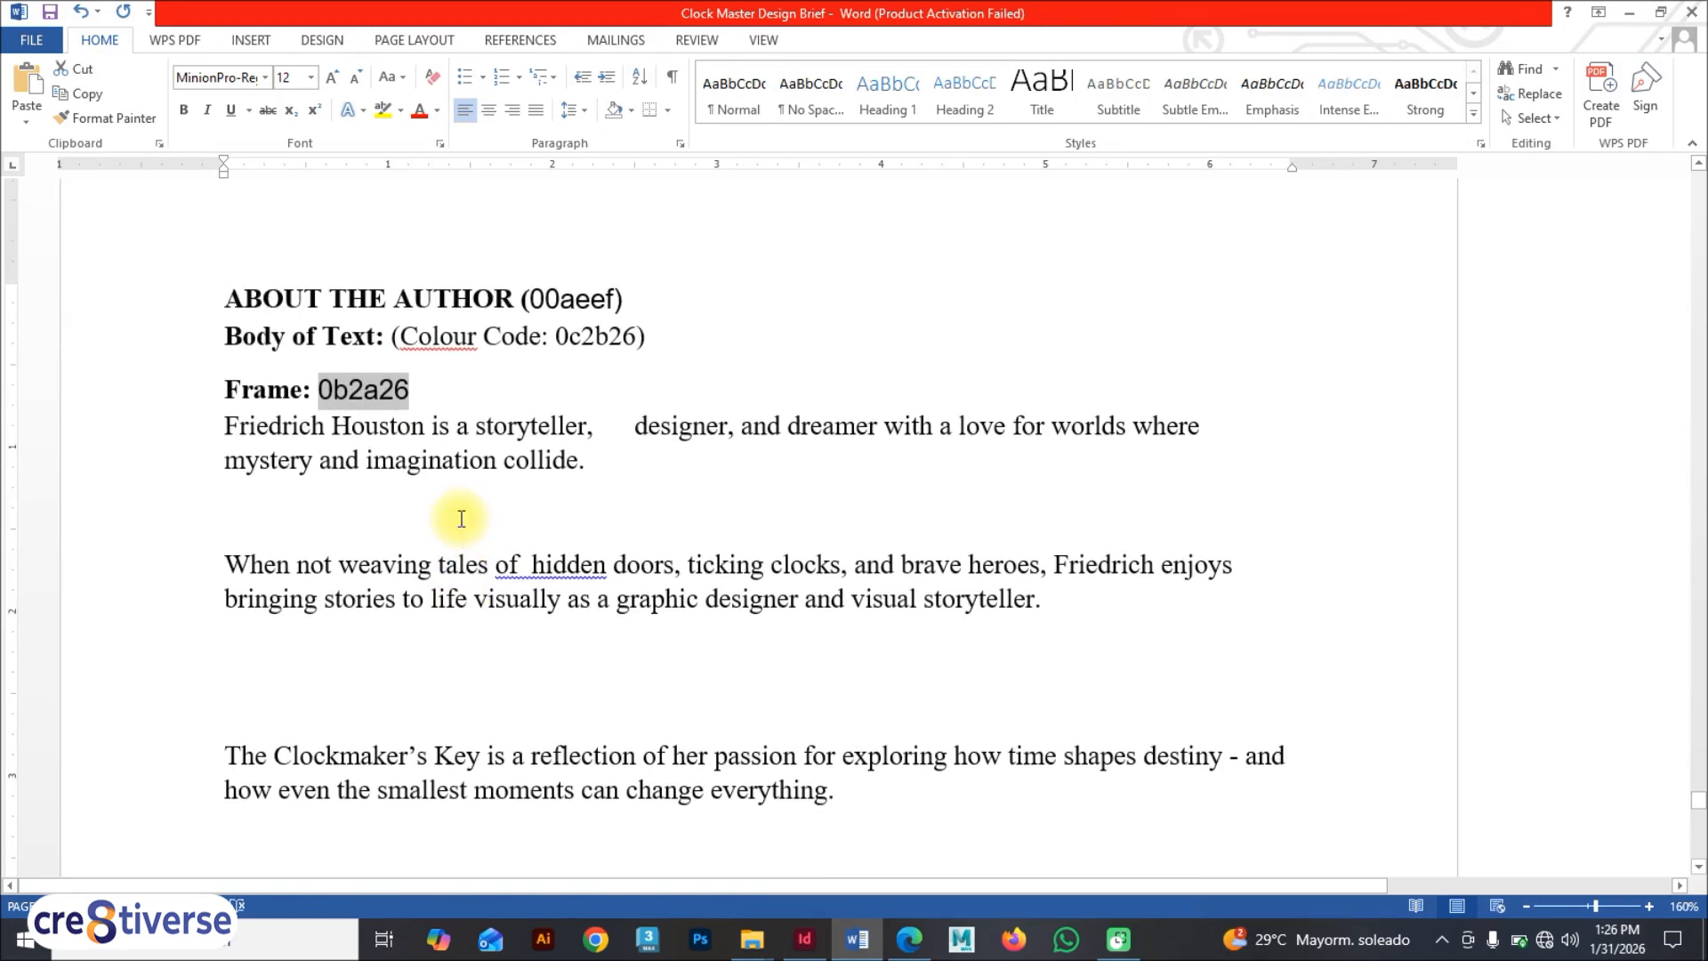
left_click_drag(520, 292, 227, 296)
left_click_drag(230, 423, 884, 670)
key("ctrl+c")
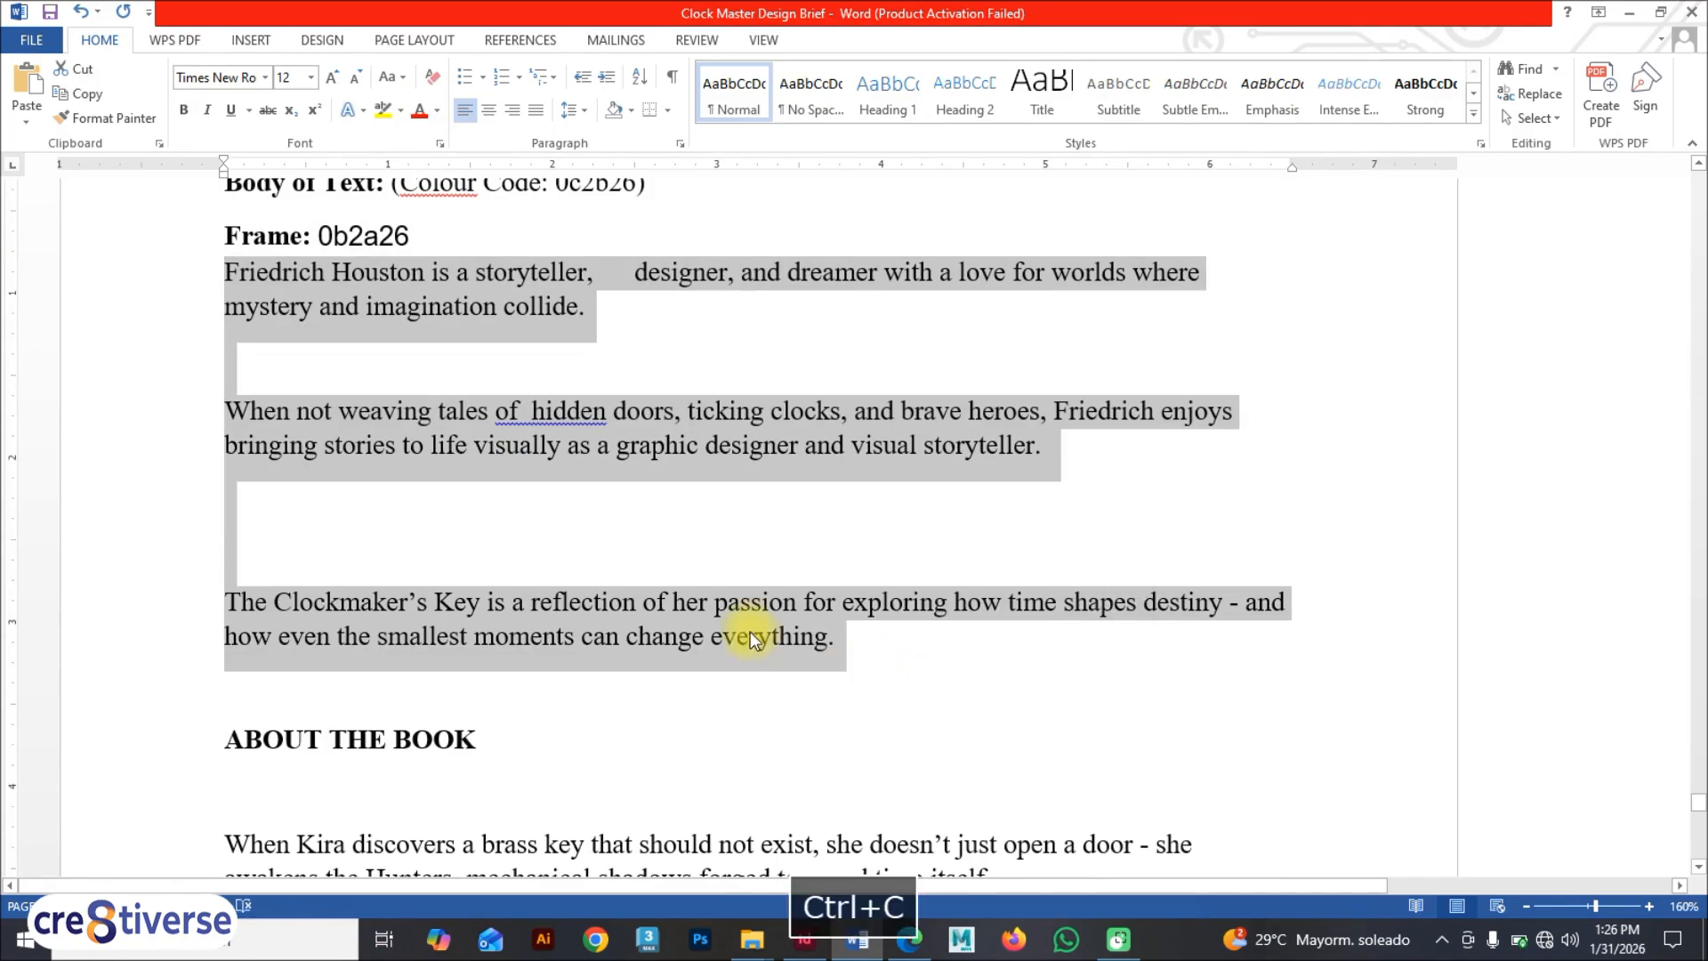
Step: Paste the copied author biography into page 25's upper text frame in InDesign and apply the Body Text paragraph style to it
key("alt+Tab")
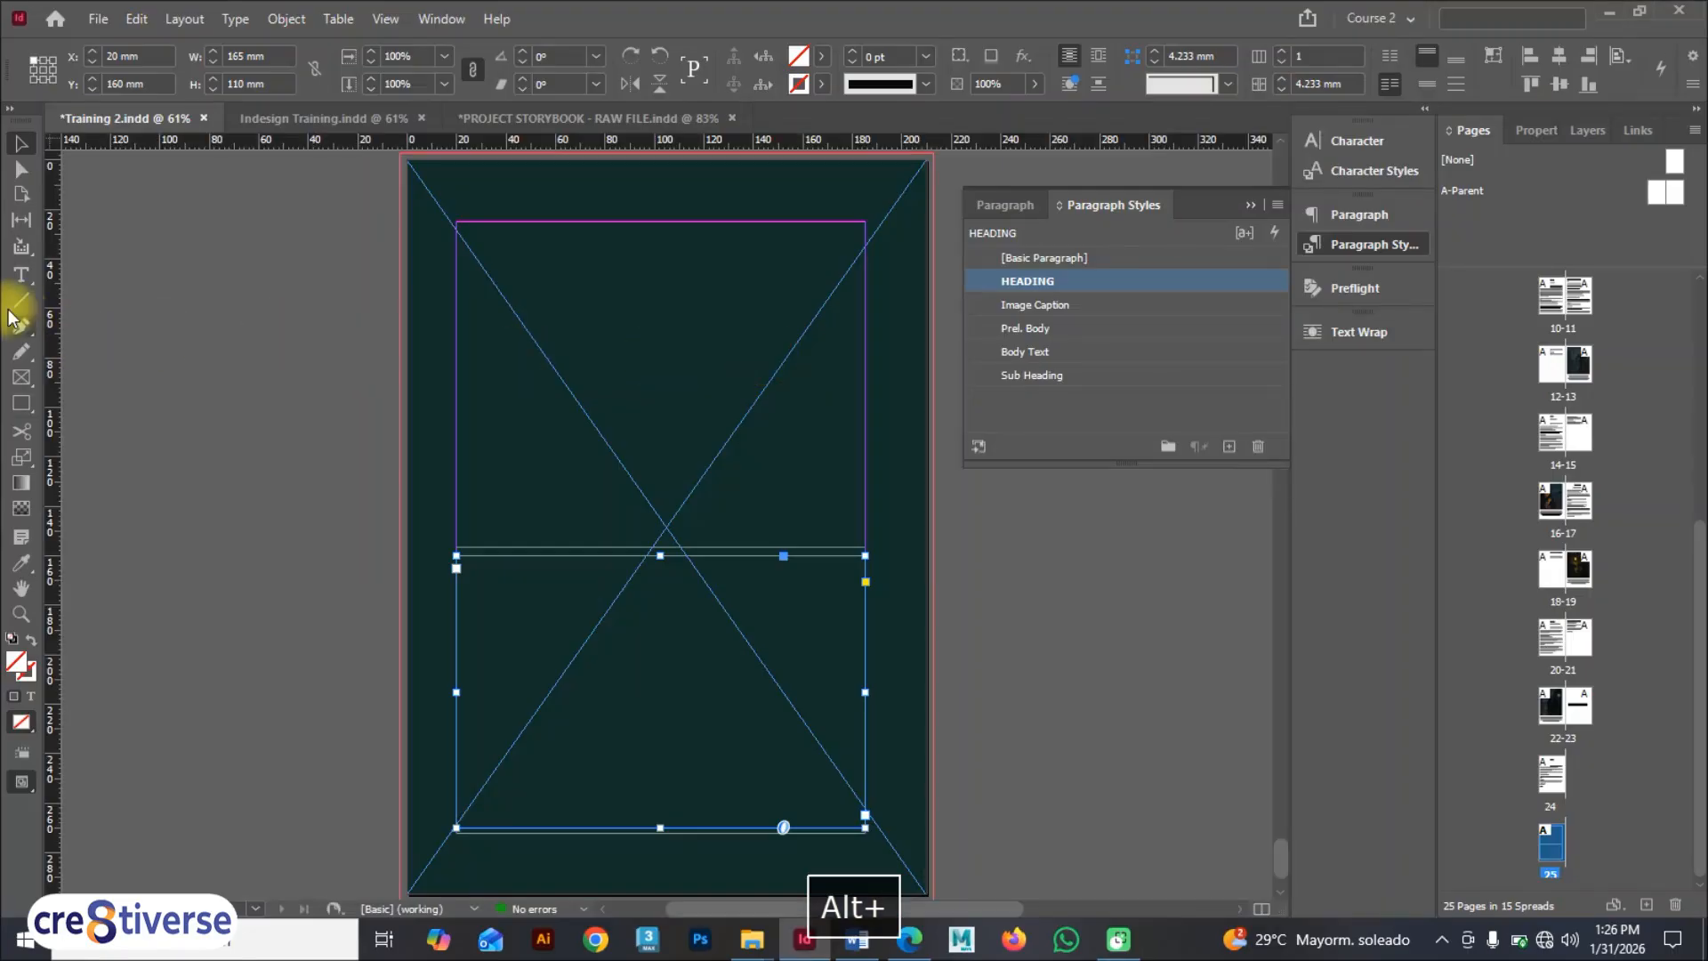
left_click(21, 275)
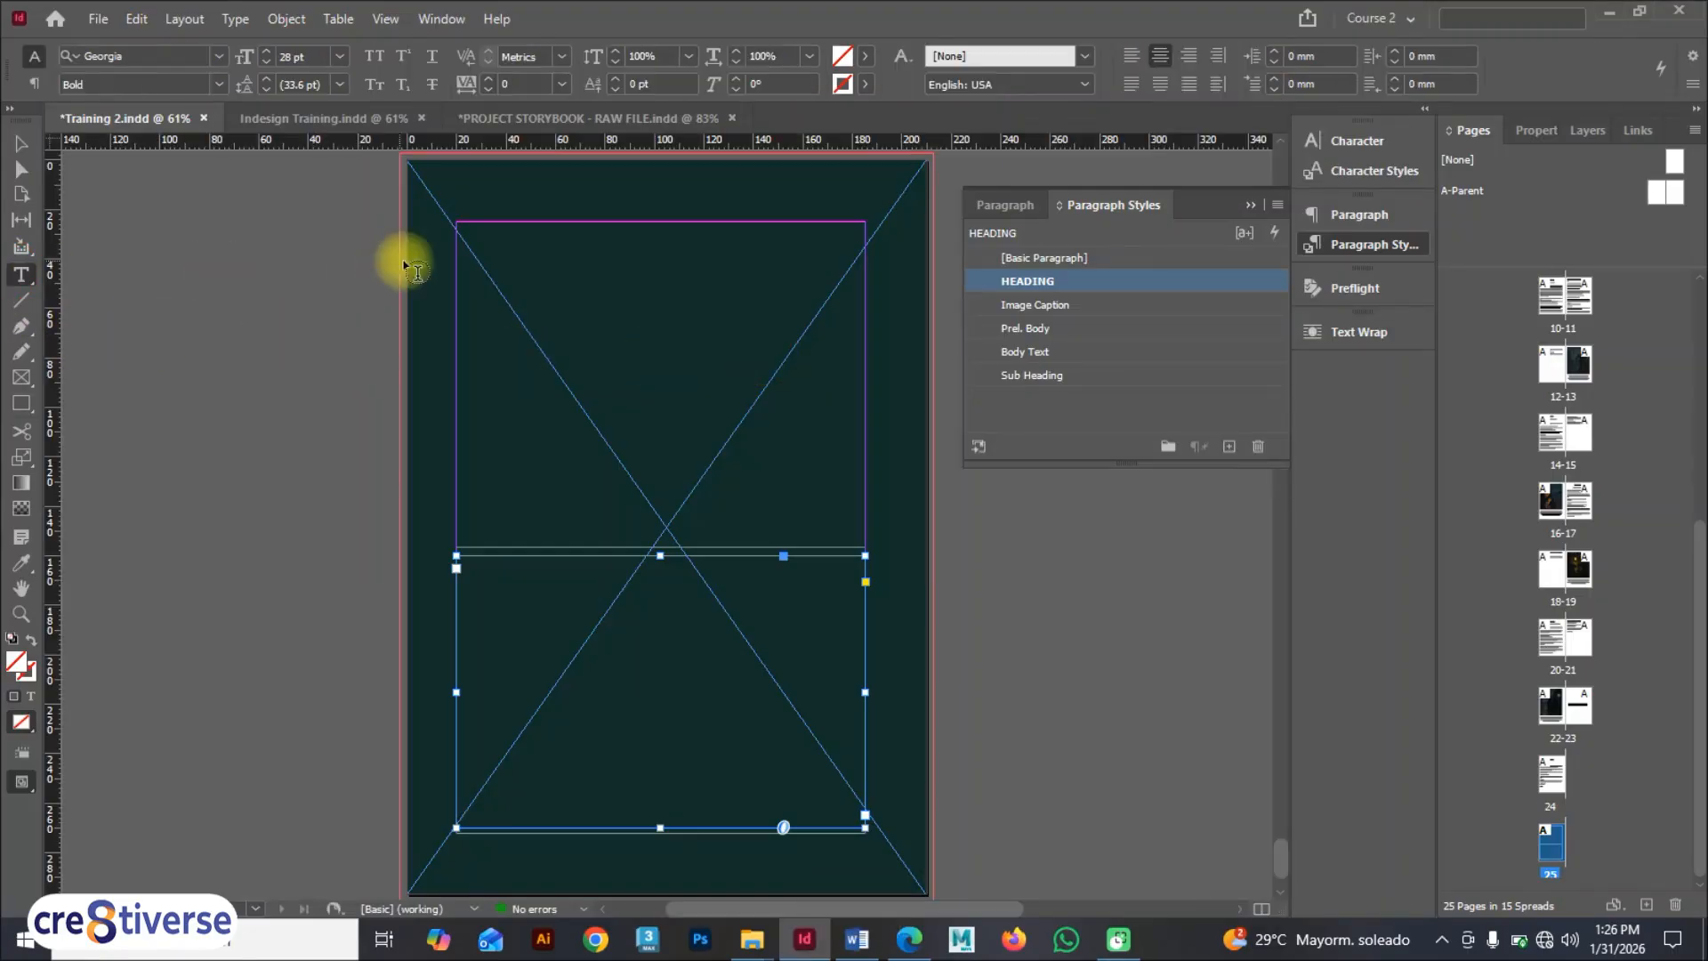
left_click(491, 281)
key("ctrl+v")
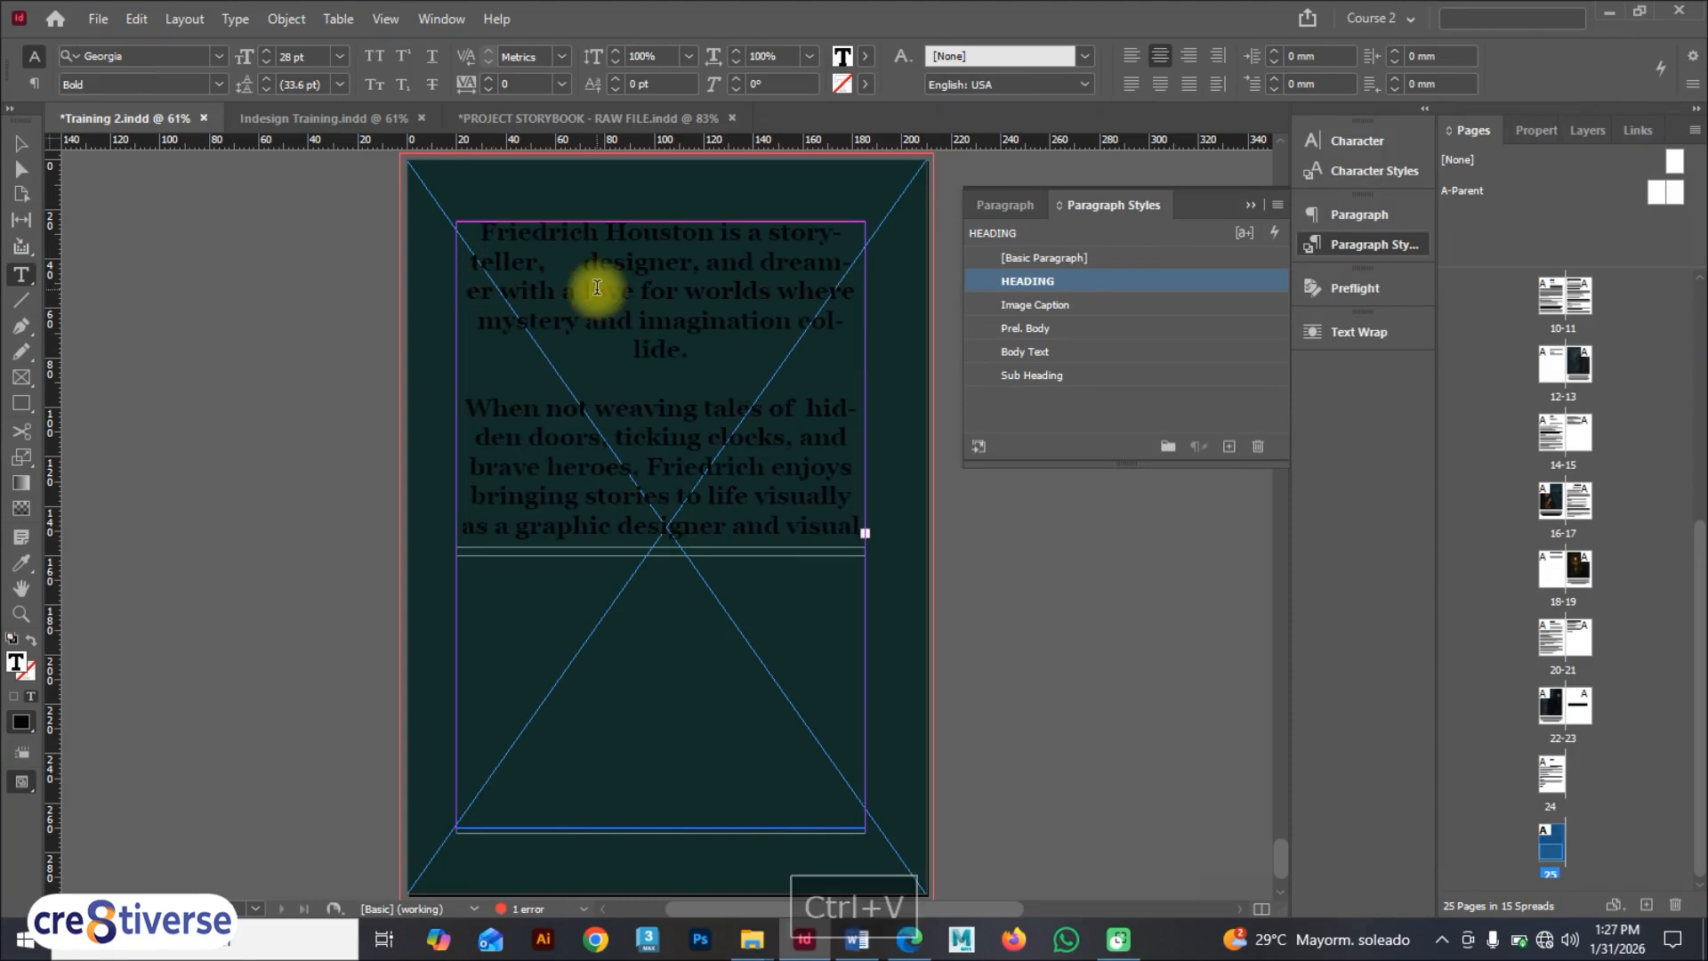
key("ctrl+a")
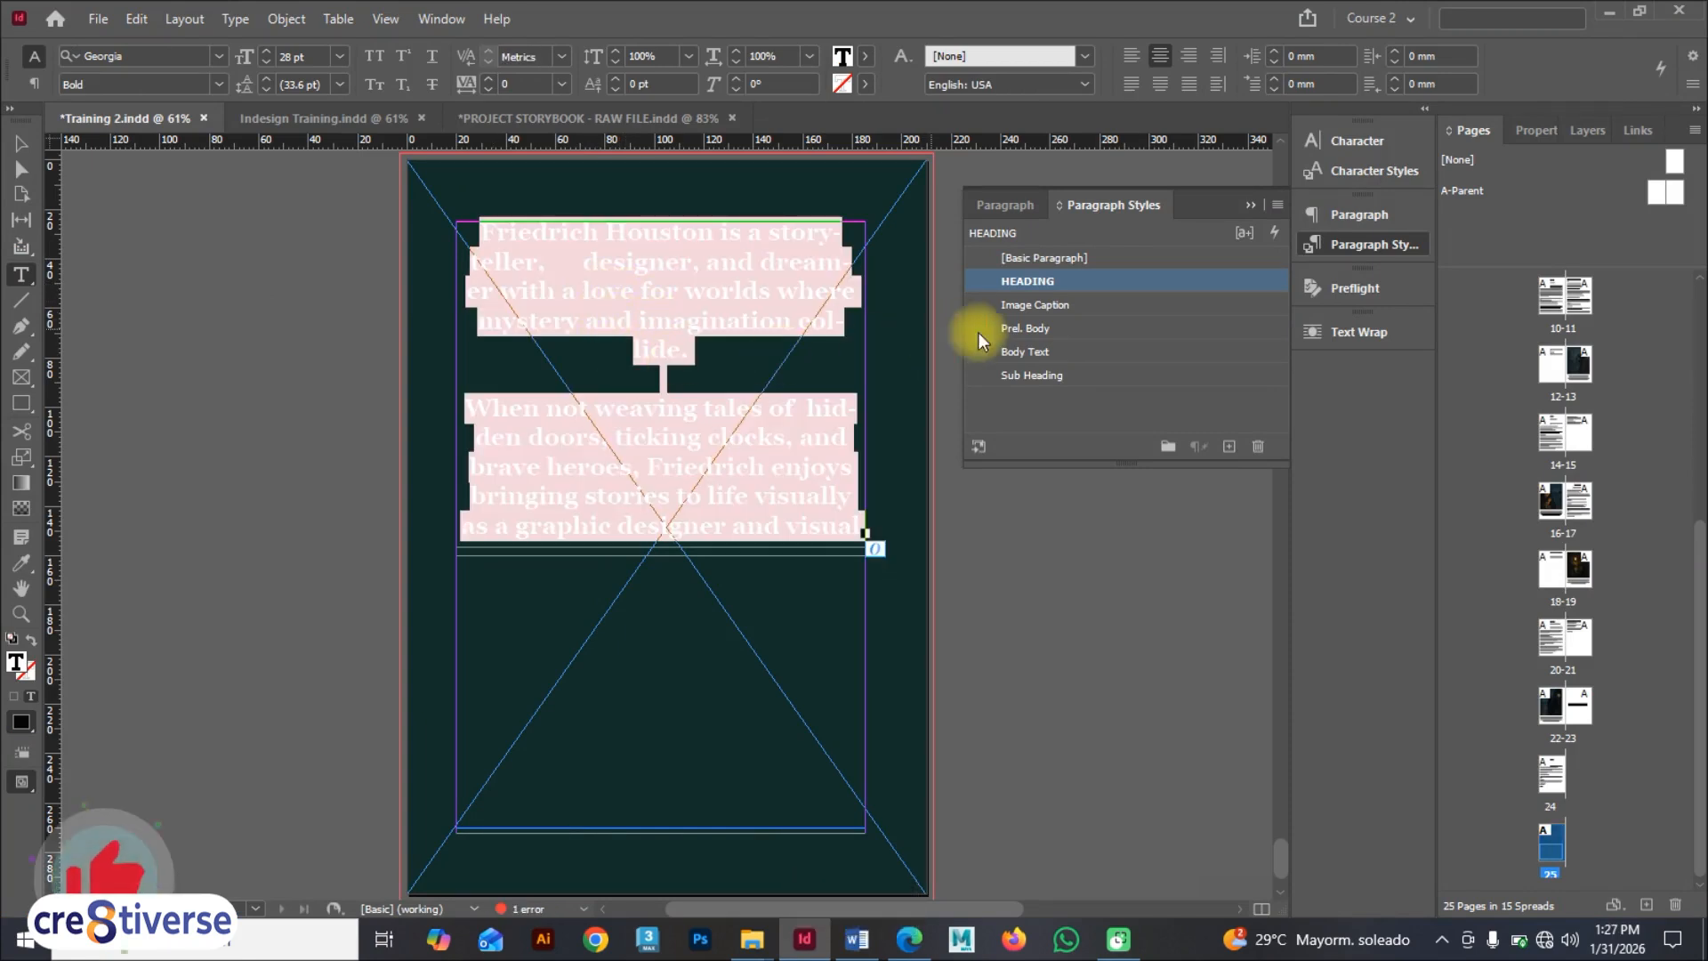
left_click(1050, 353)
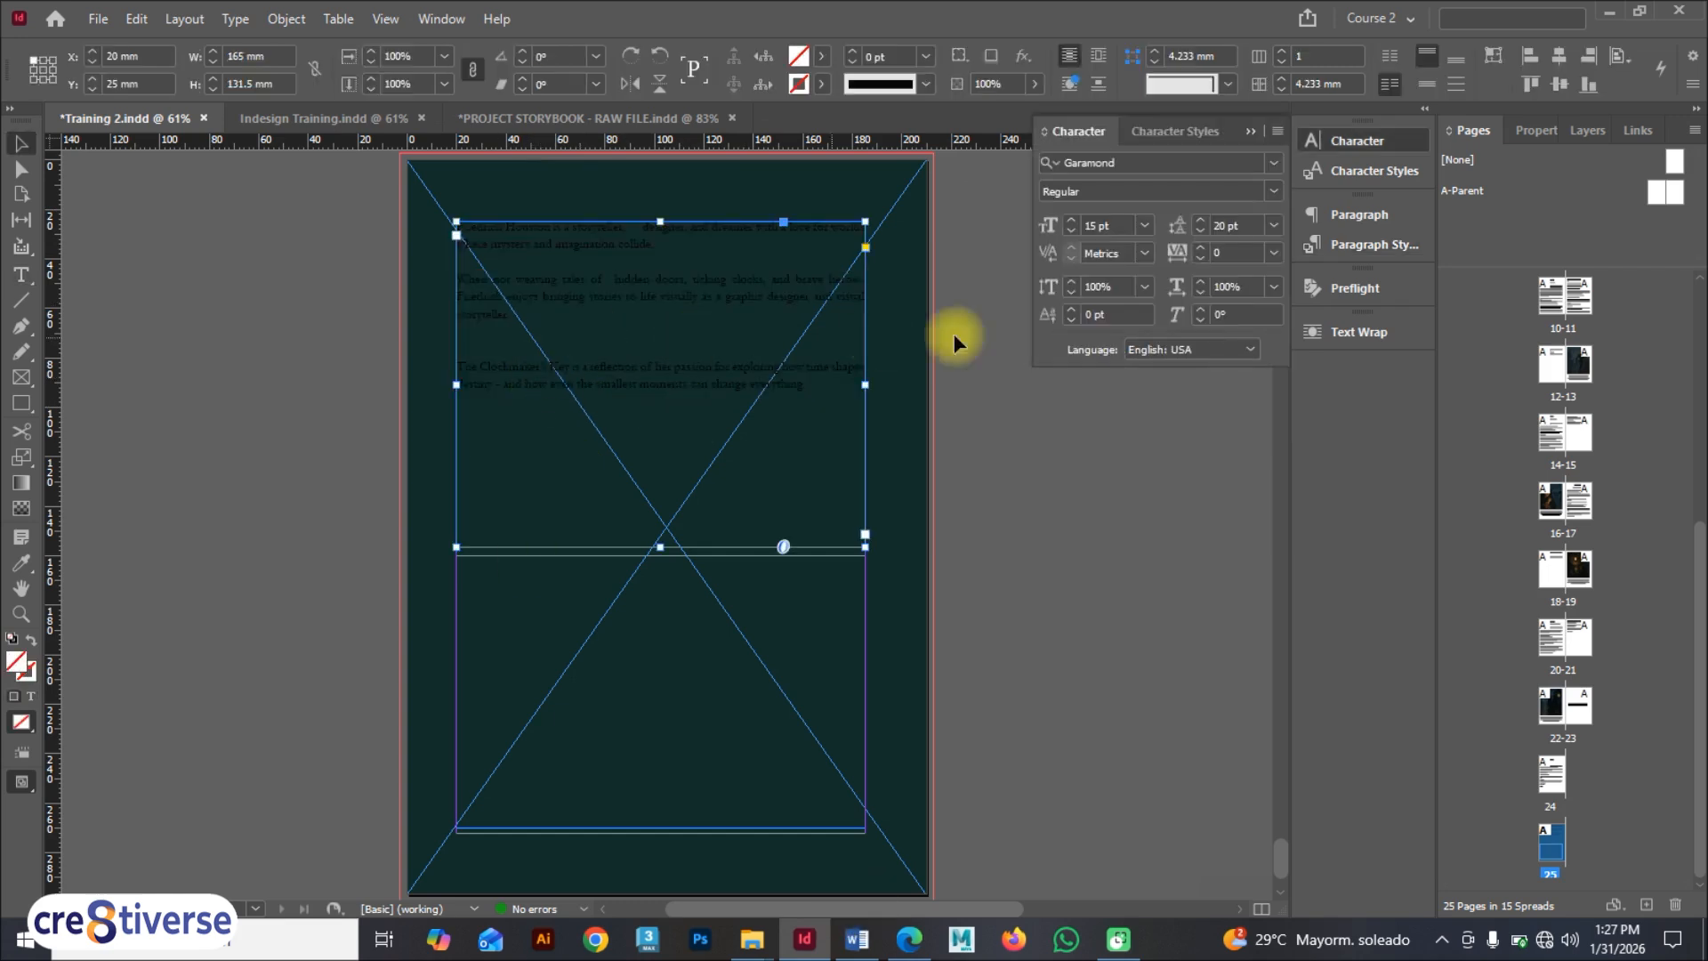
Step: Create a new paragraph style based on Body Text for the biography and name it Back Page
left_click(1374, 245)
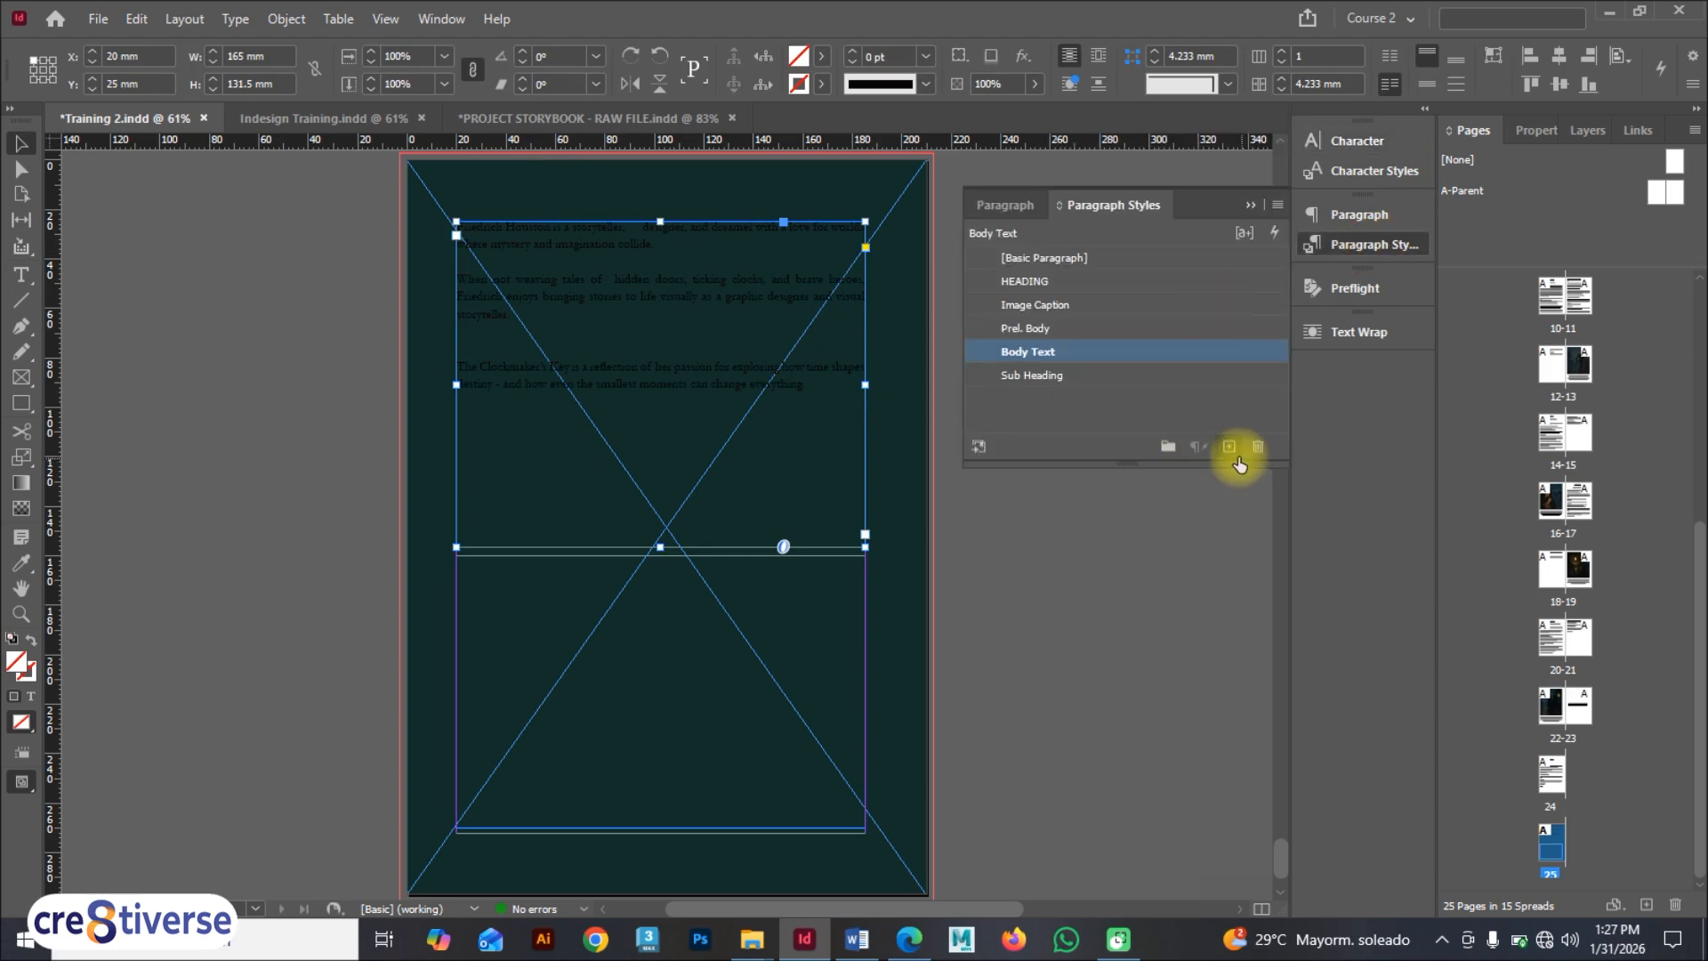
left_click(1231, 447)
left_click(1096, 375)
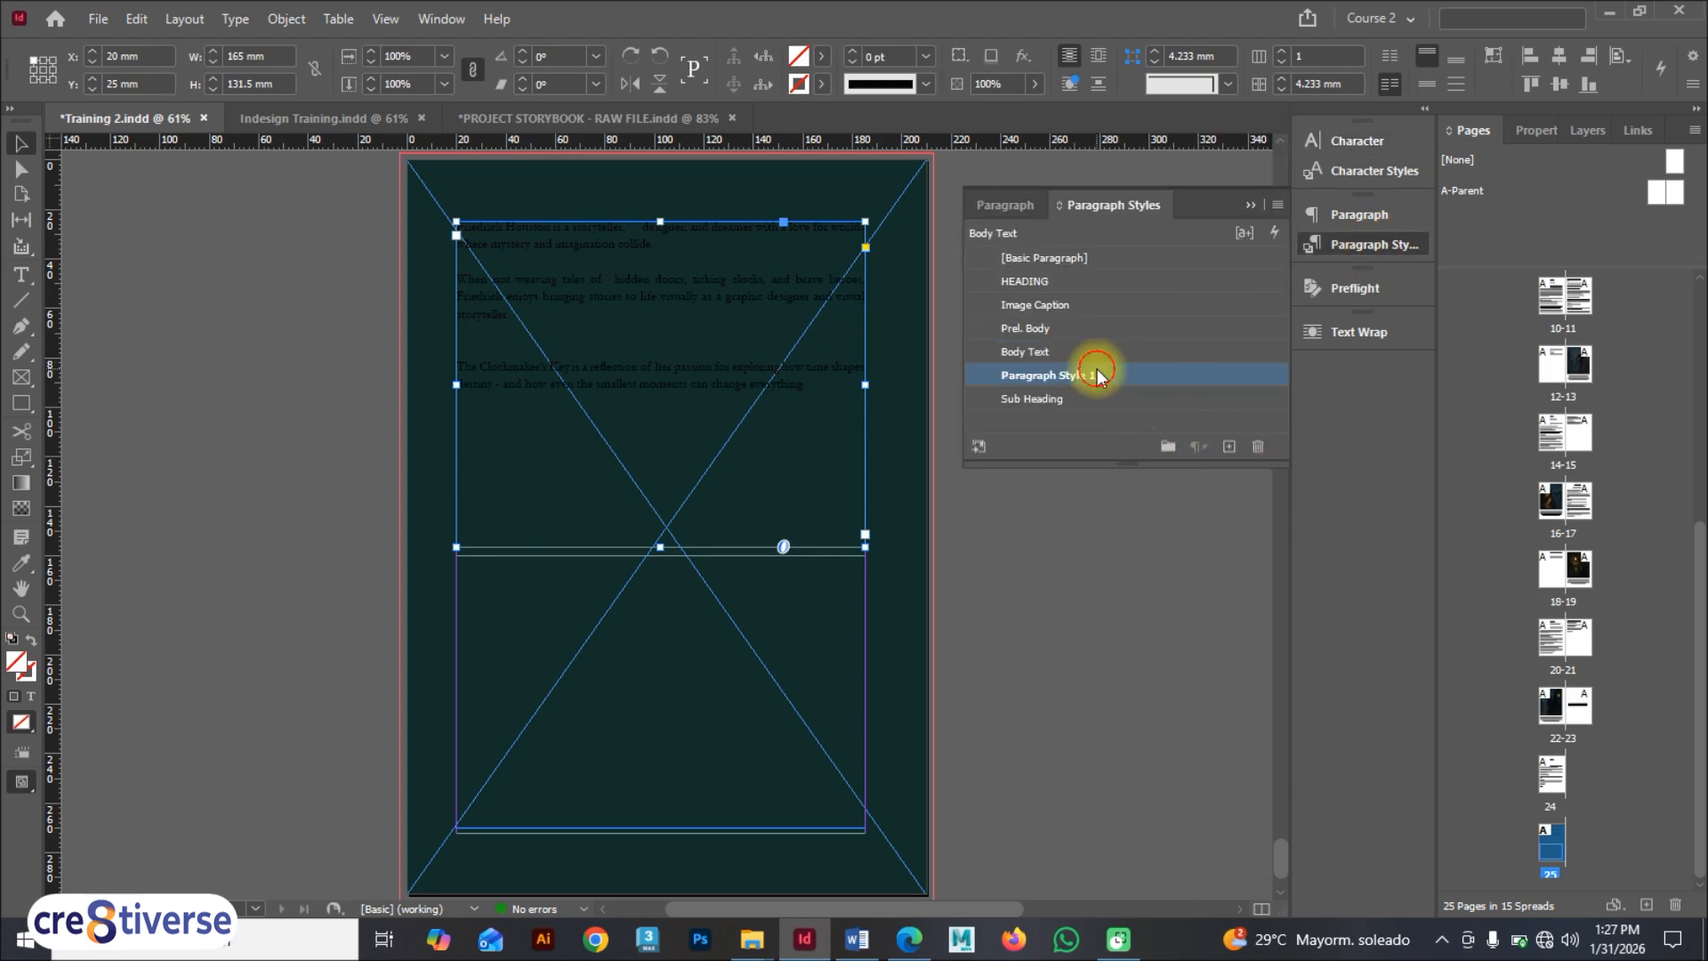
double_click(1100, 375)
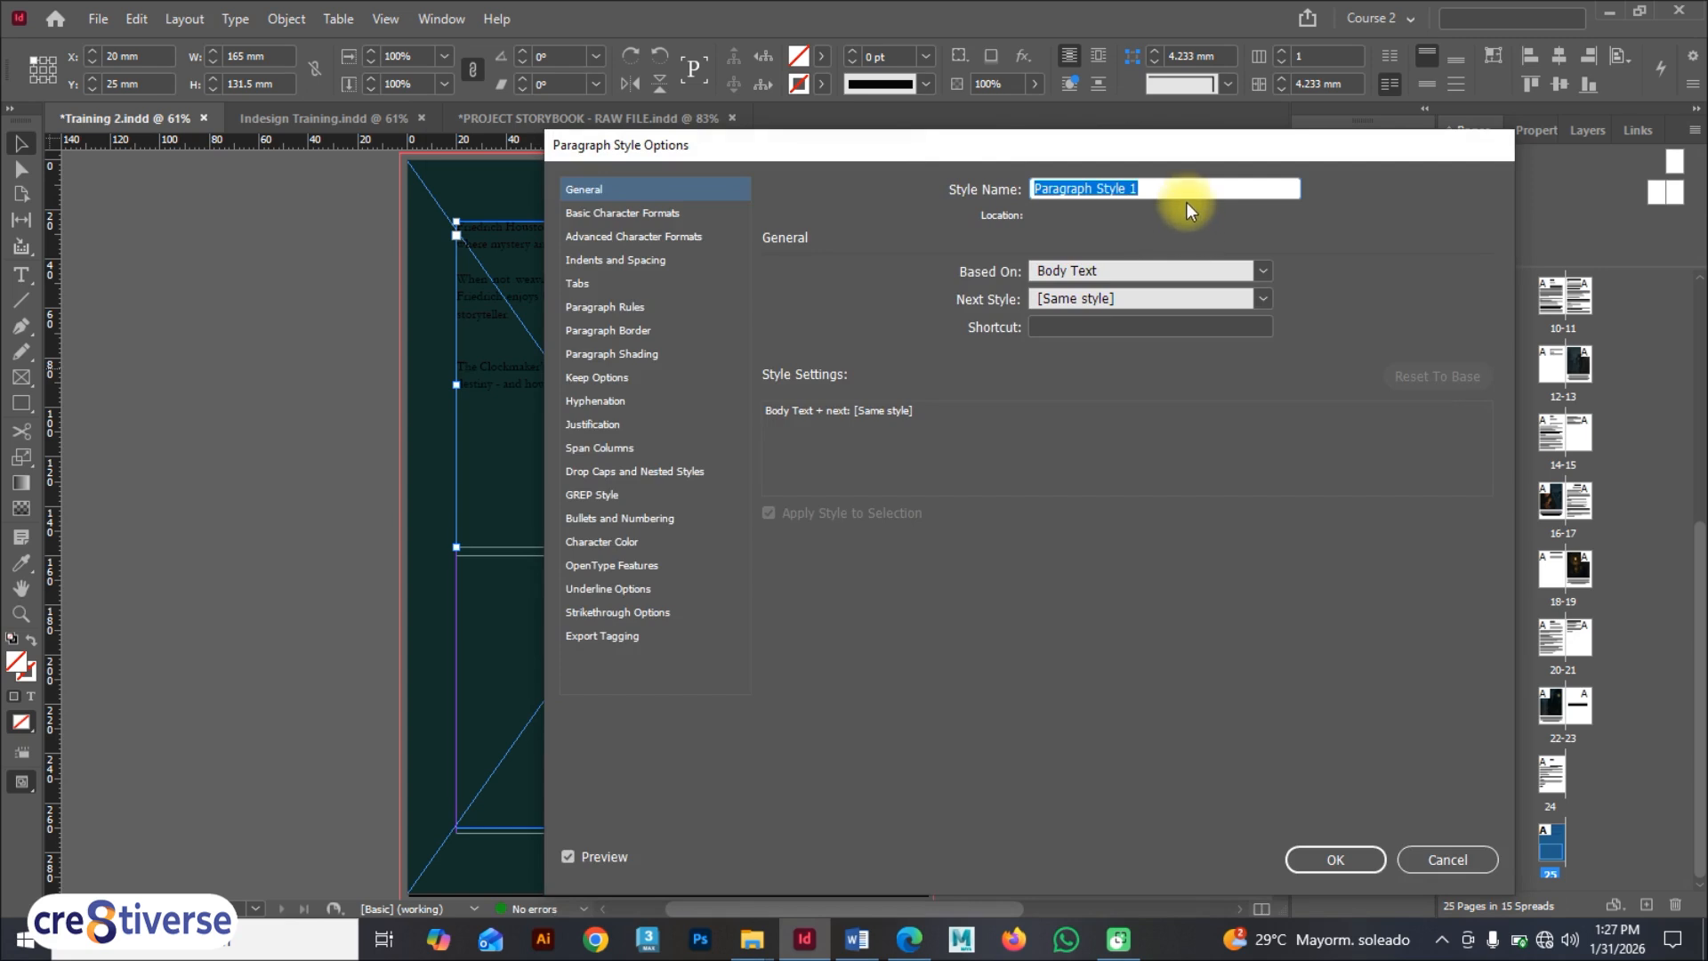
type("Back Page")
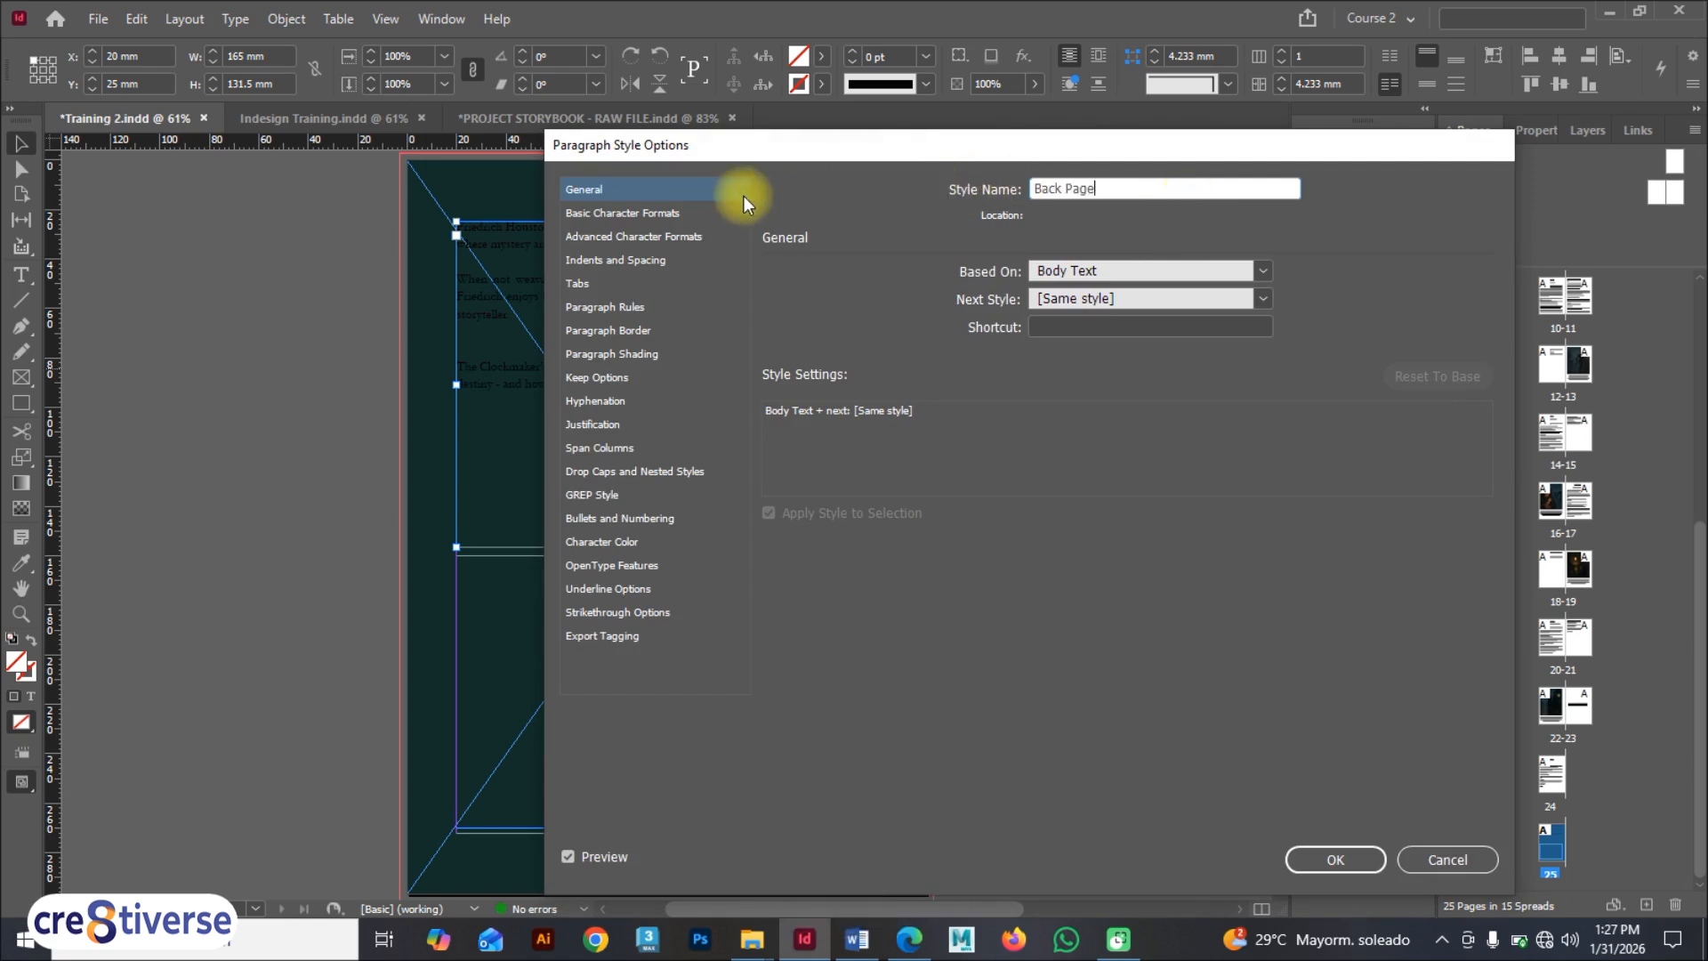
Step: Set the Back Page style's font size to 17 pt and save the style
left_click(637, 213)
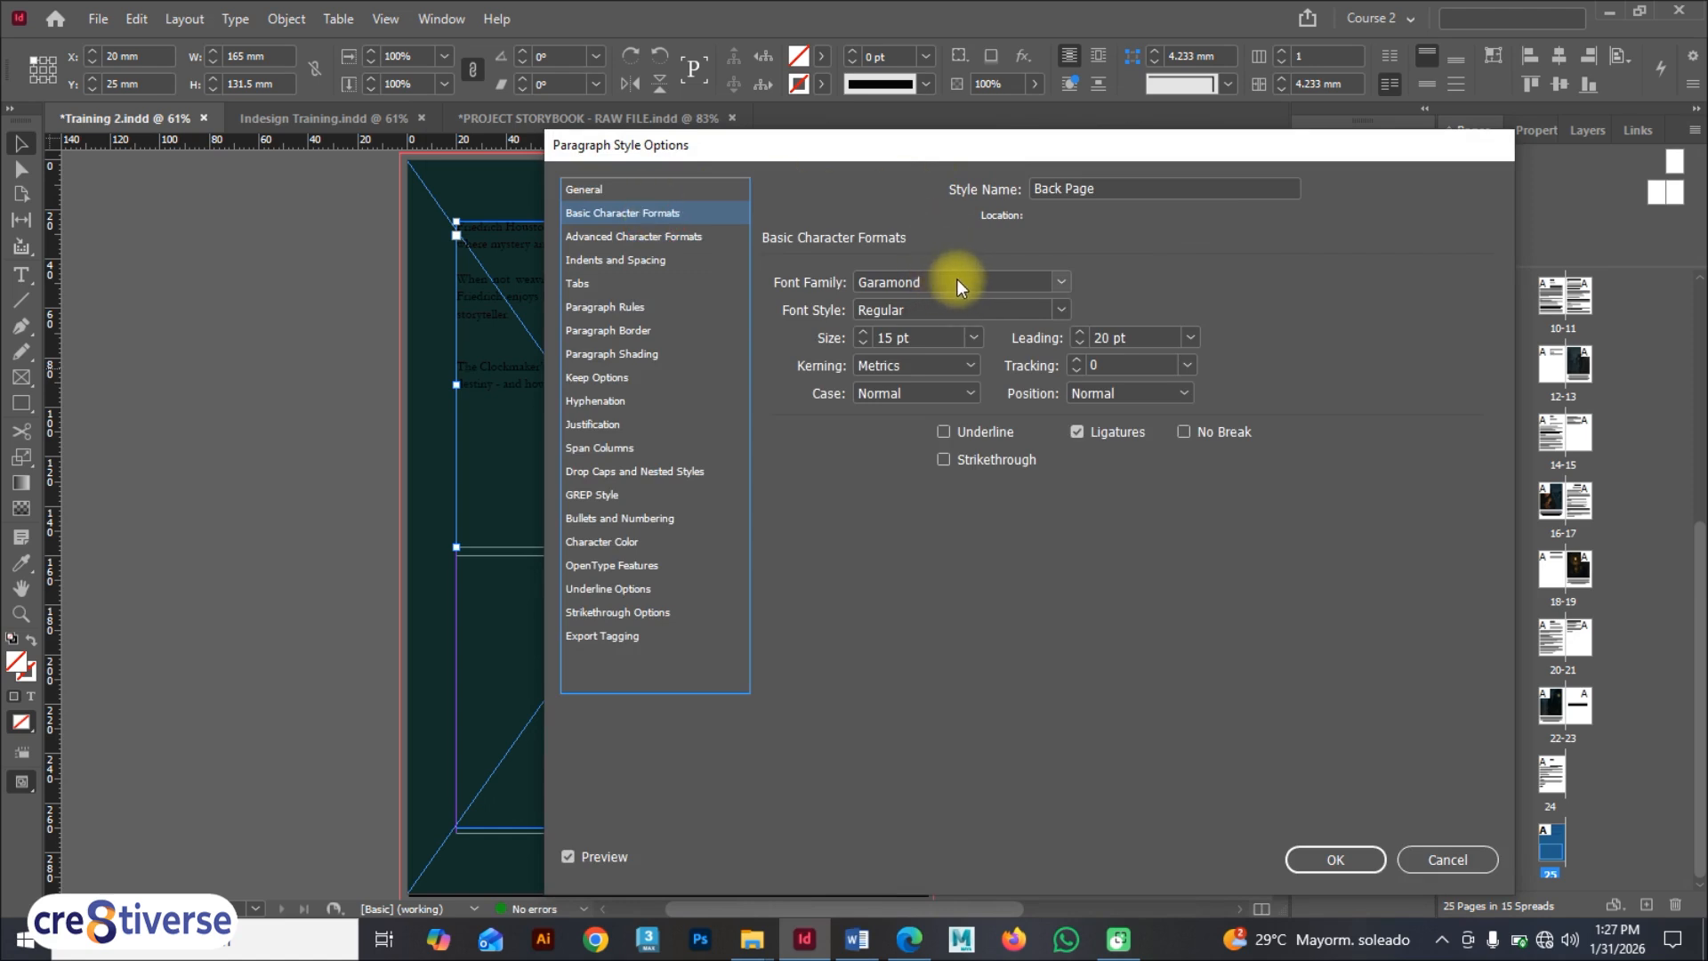
left_click_drag(935, 337, 868, 337)
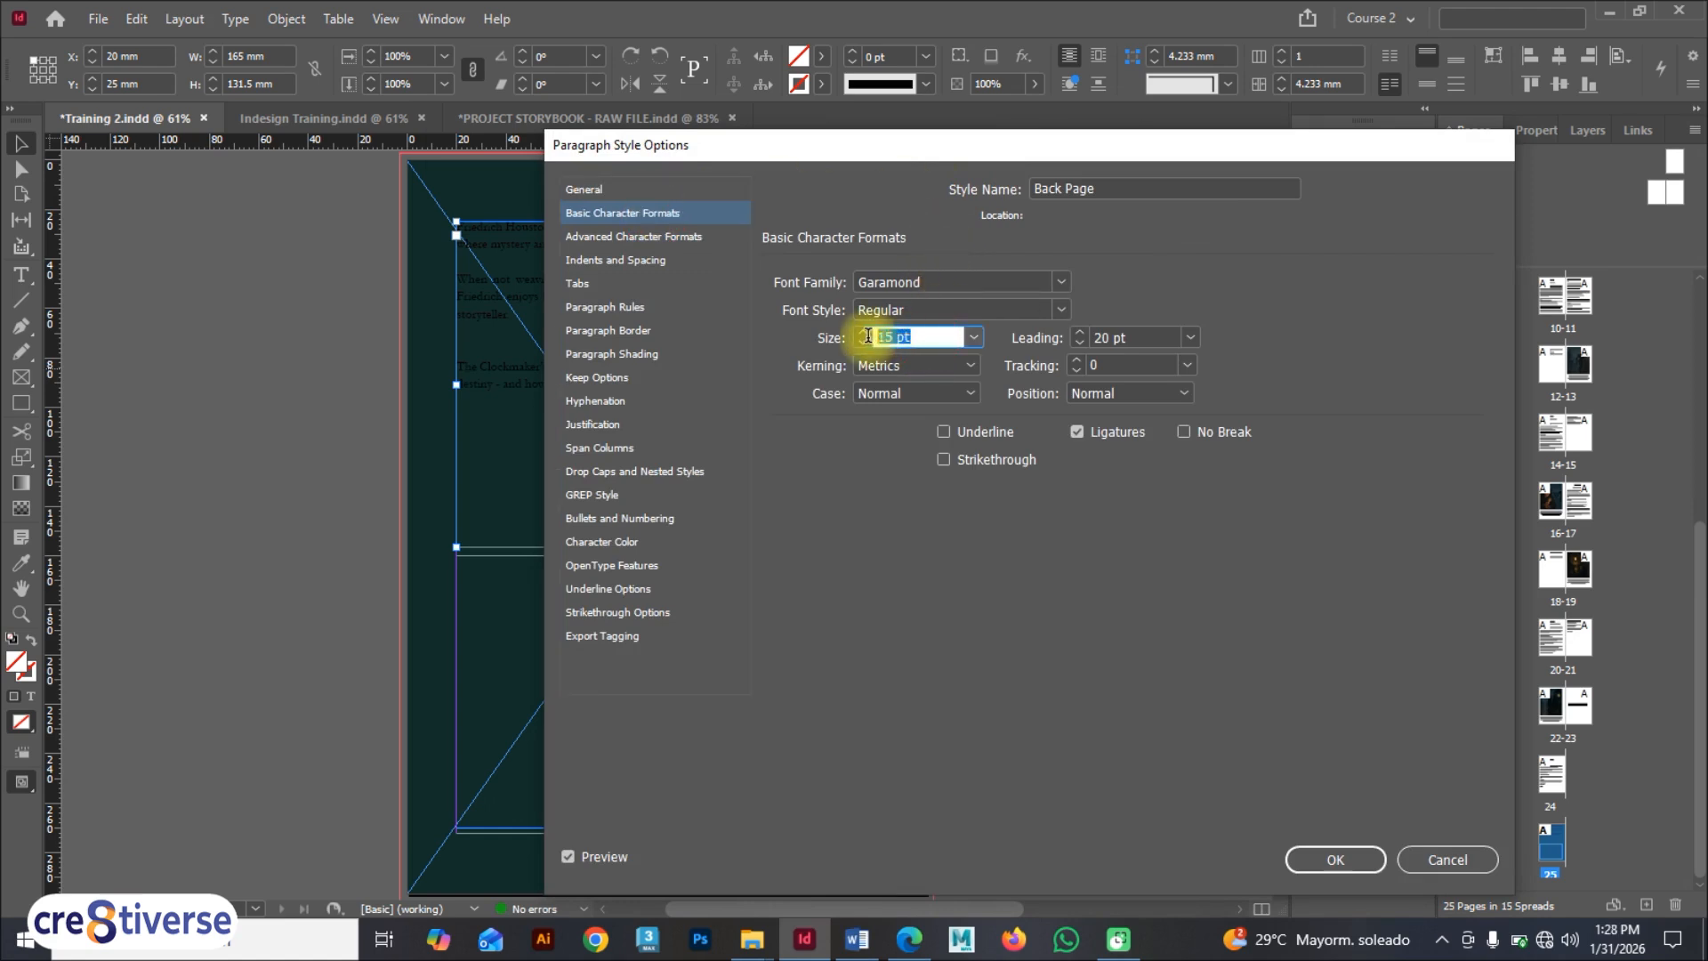
type("17")
left_click(1155, 338)
left_click_drag(1087, 142, 1057, 126)
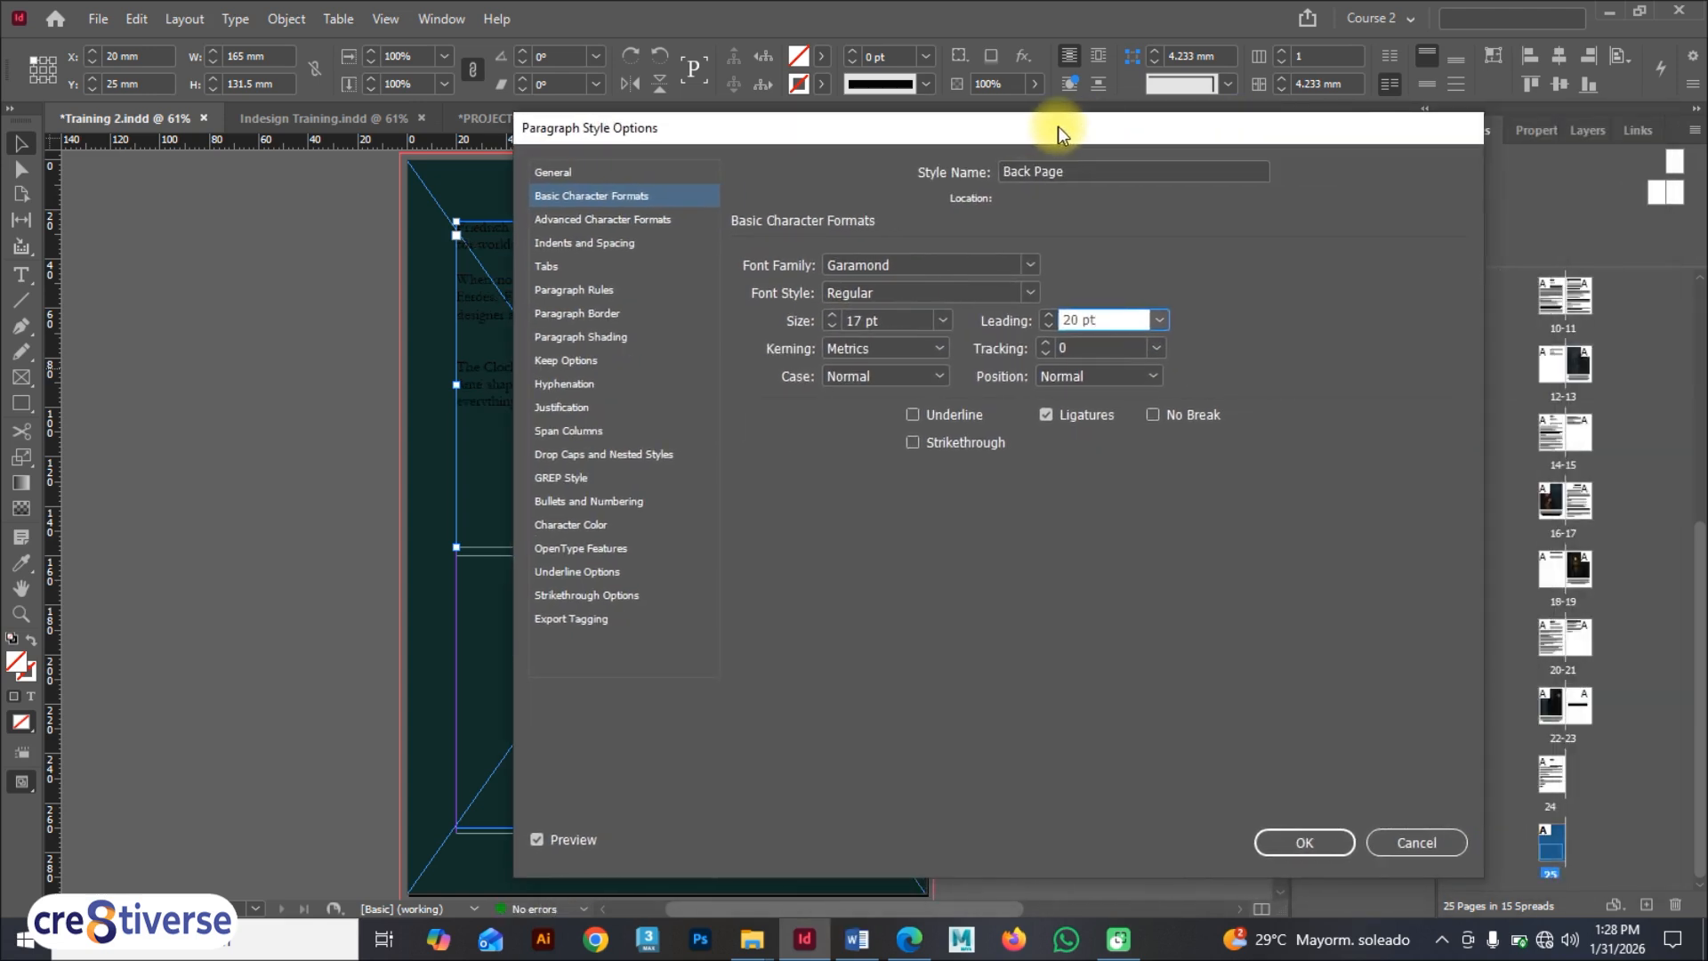
left_click(1290, 843)
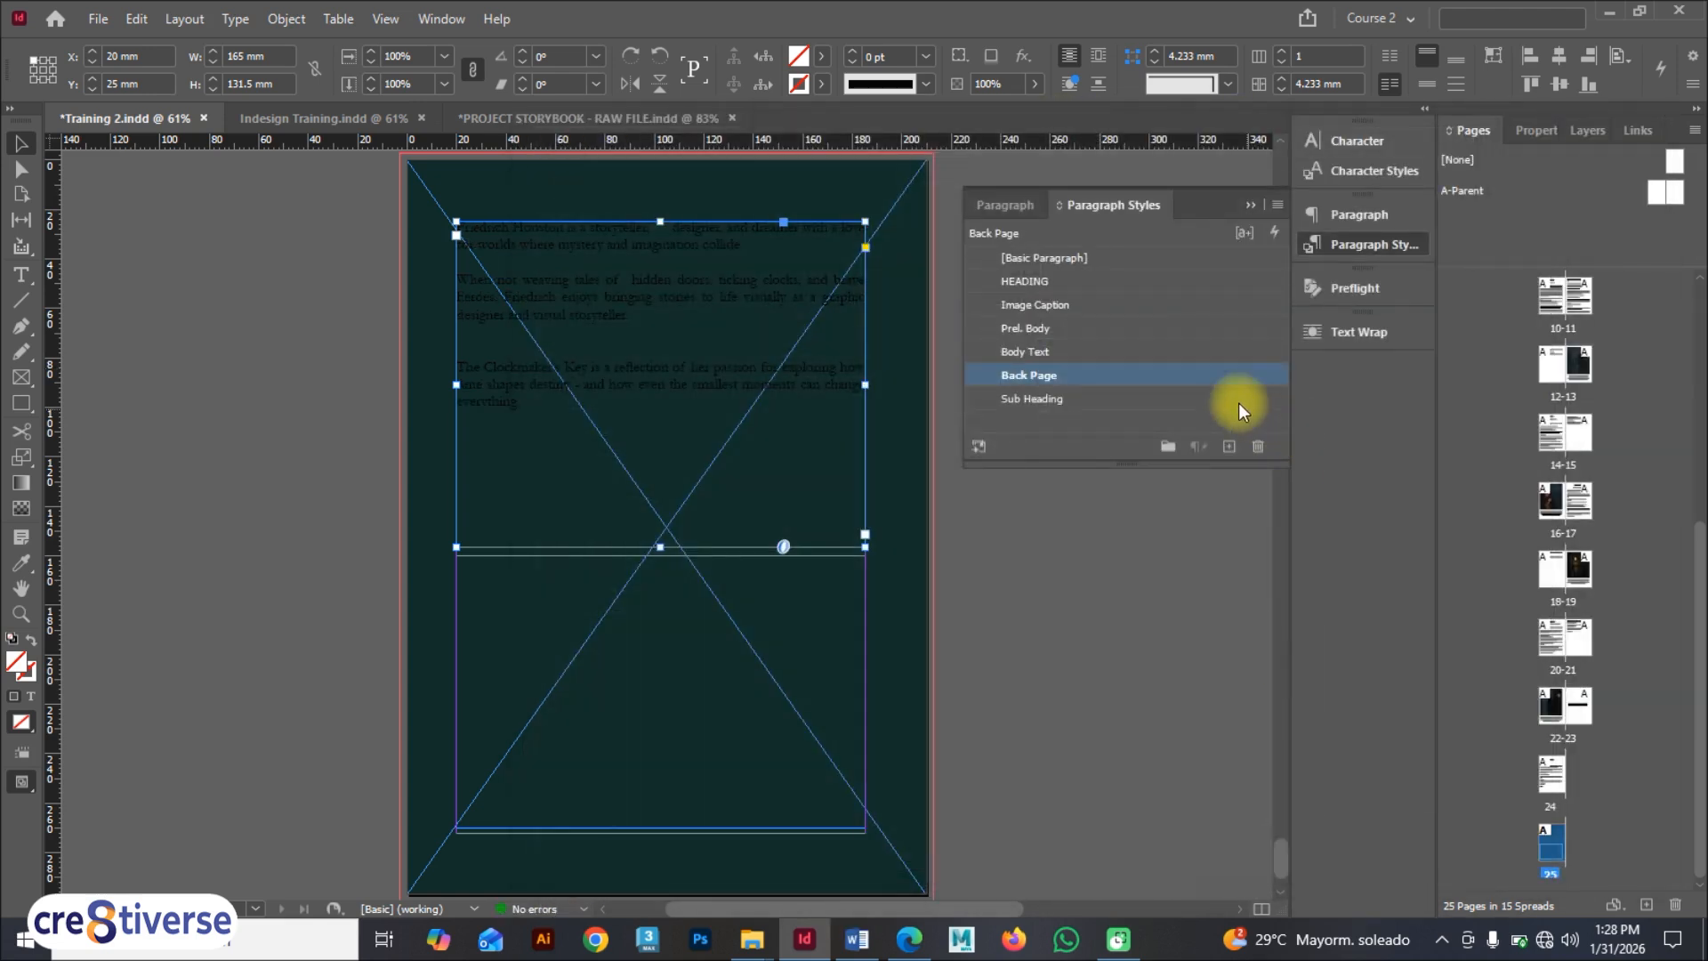
Step: Change the Back Page style's character colour to [Paper]
double_click(1226, 372)
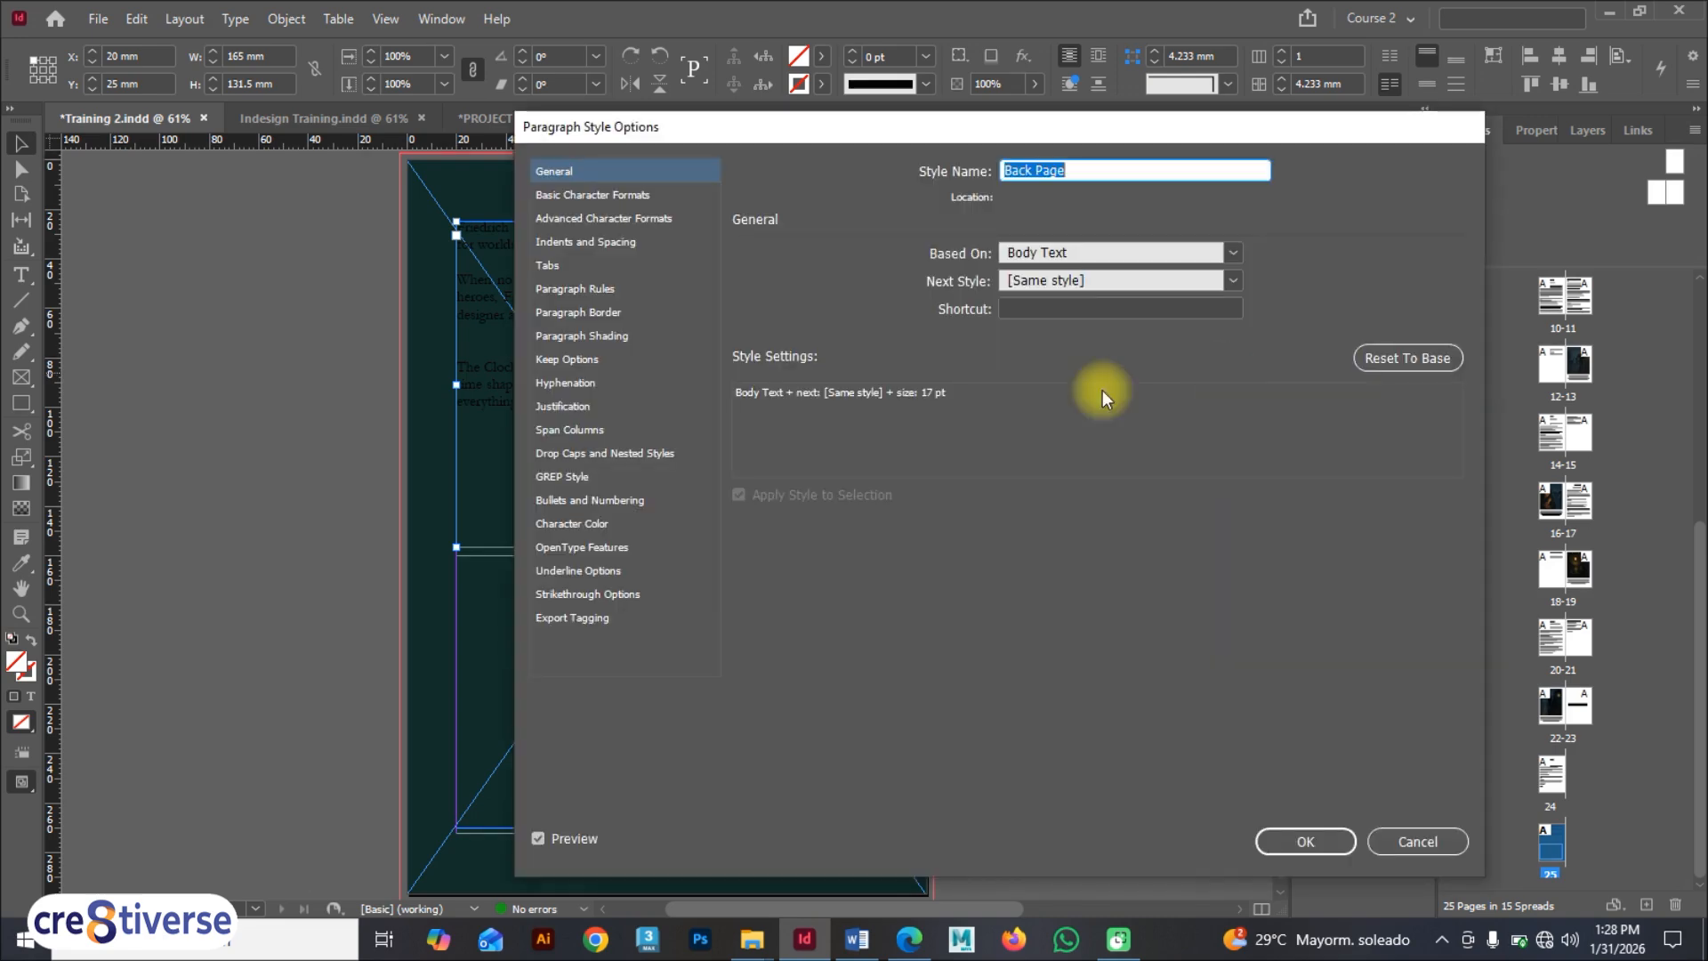
left_click(591, 525)
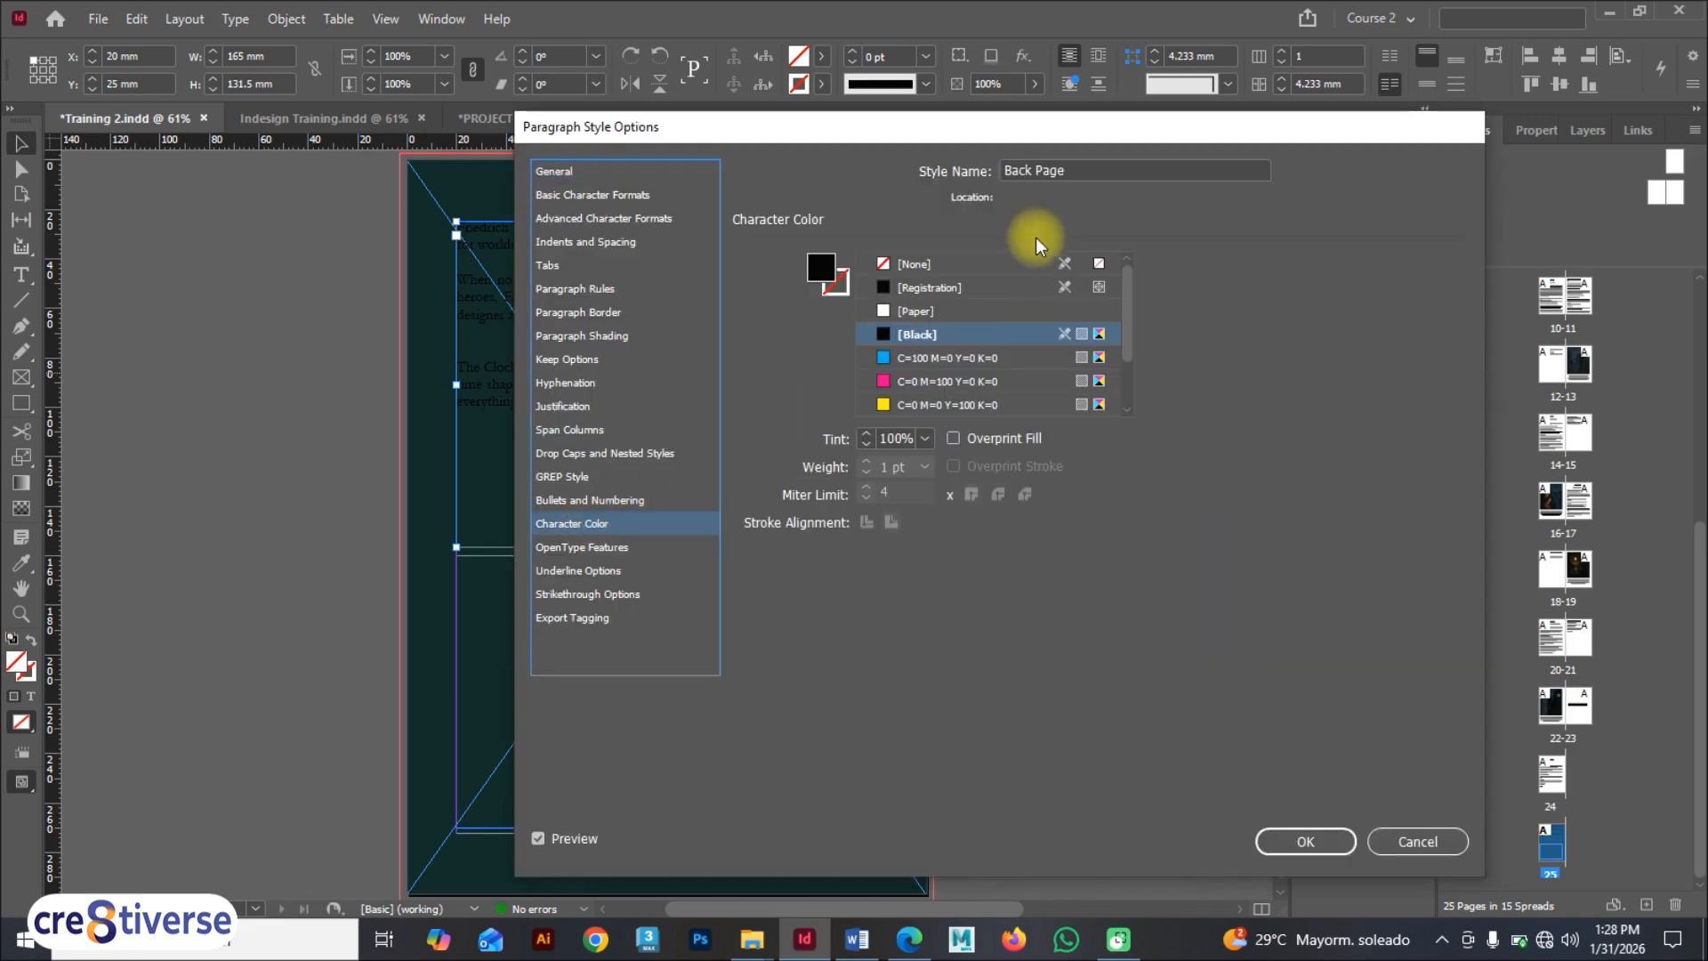
left_click(974, 310)
mouse_move(920, 132)
left_mouse_down()
mouse_move(1253, 136)
mouse_move(1265, 318)
mouse_move(1192, 420)
mouse_move(1169, 365)
mouse_move(1125, 334)
mouse_move(900, 238)
mouse_move(905, 146)
left_mouse_up()
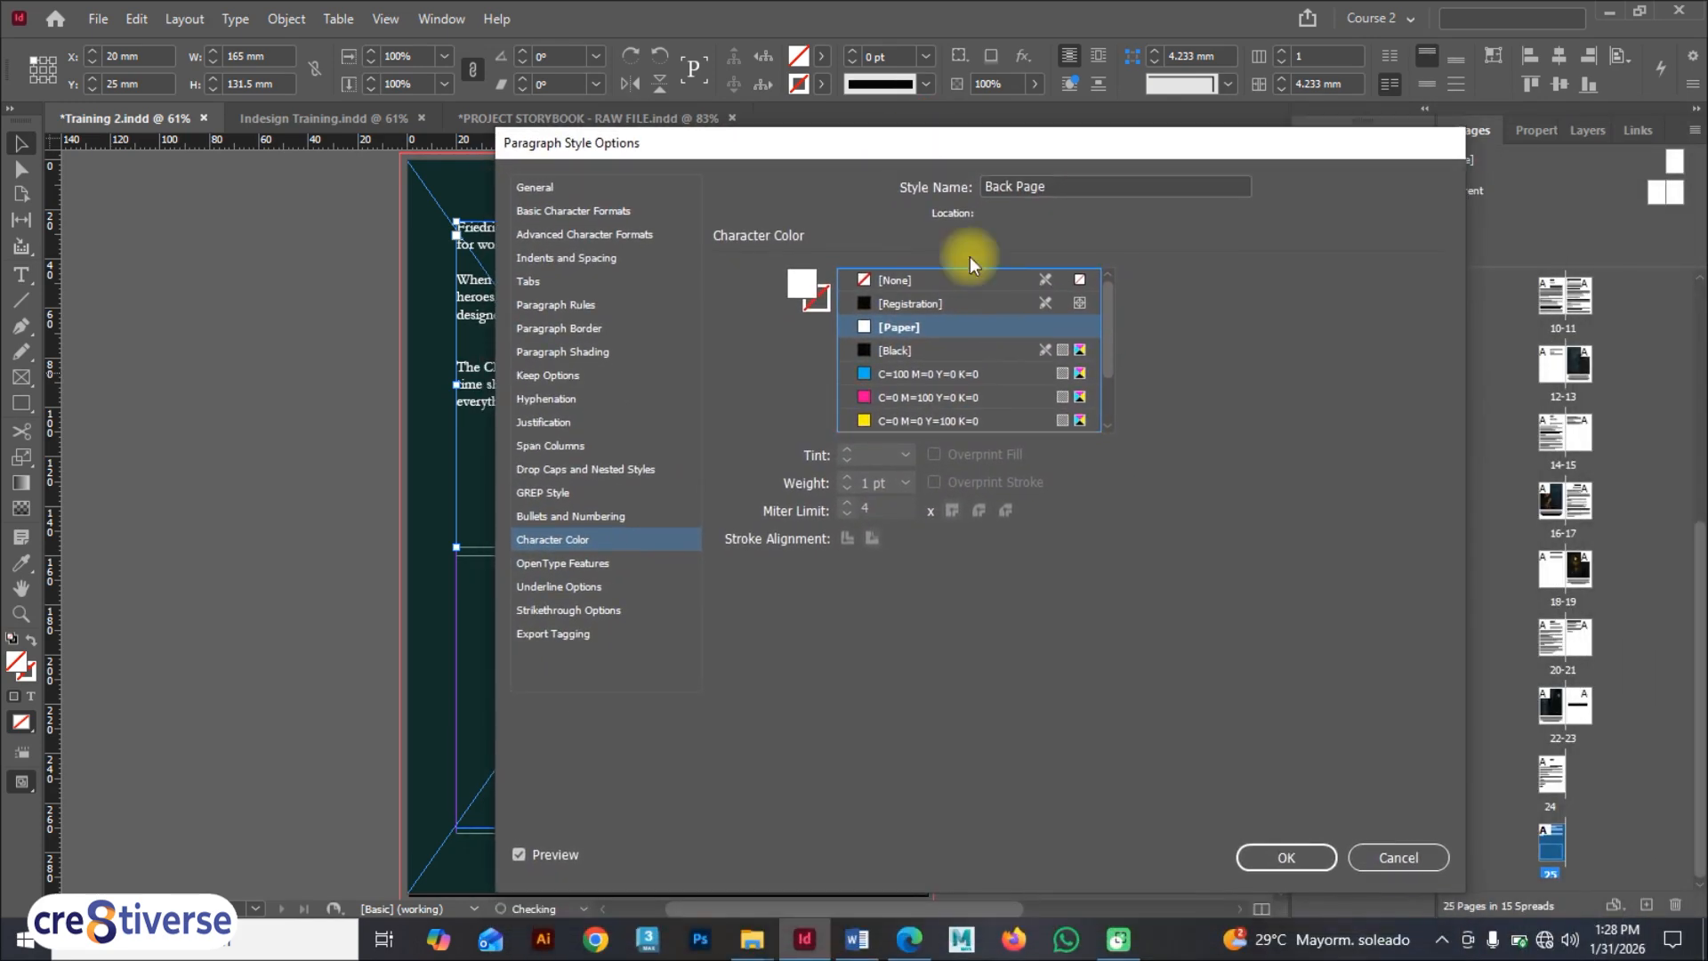
left_click(1285, 852)
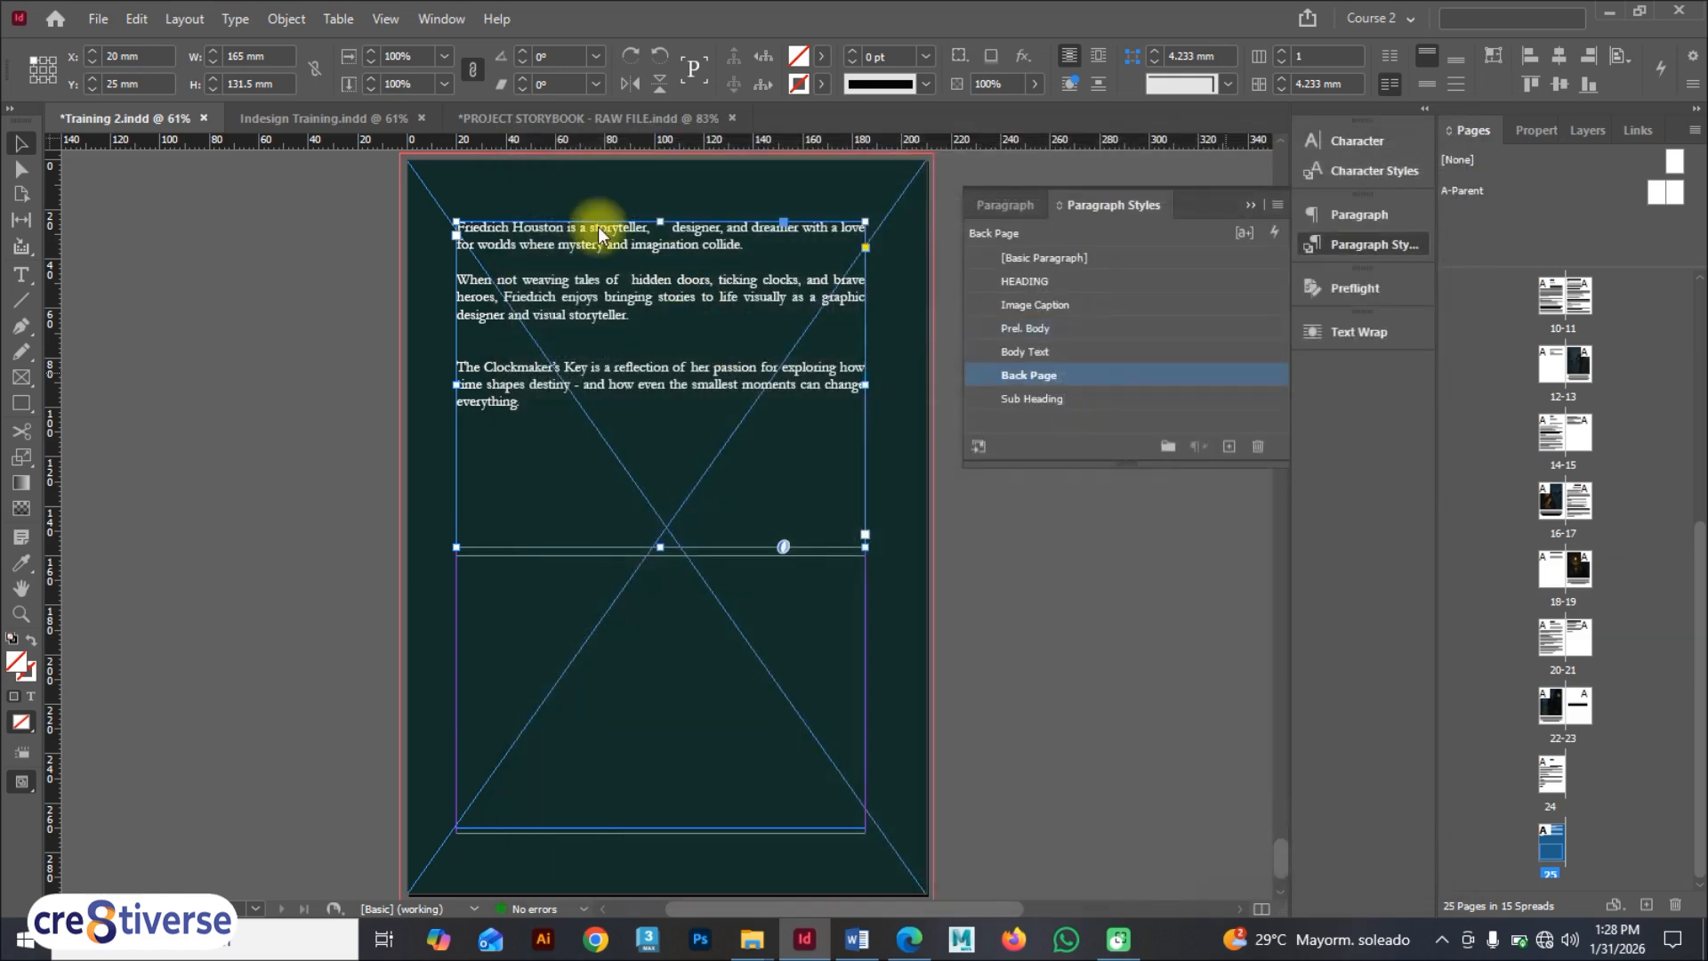
Step: Add the heading line "About the Author" above the first biography paragraph, leaving an empty line between them
triple_click(488, 225)
left_click(489, 225)
left_click(489, 226)
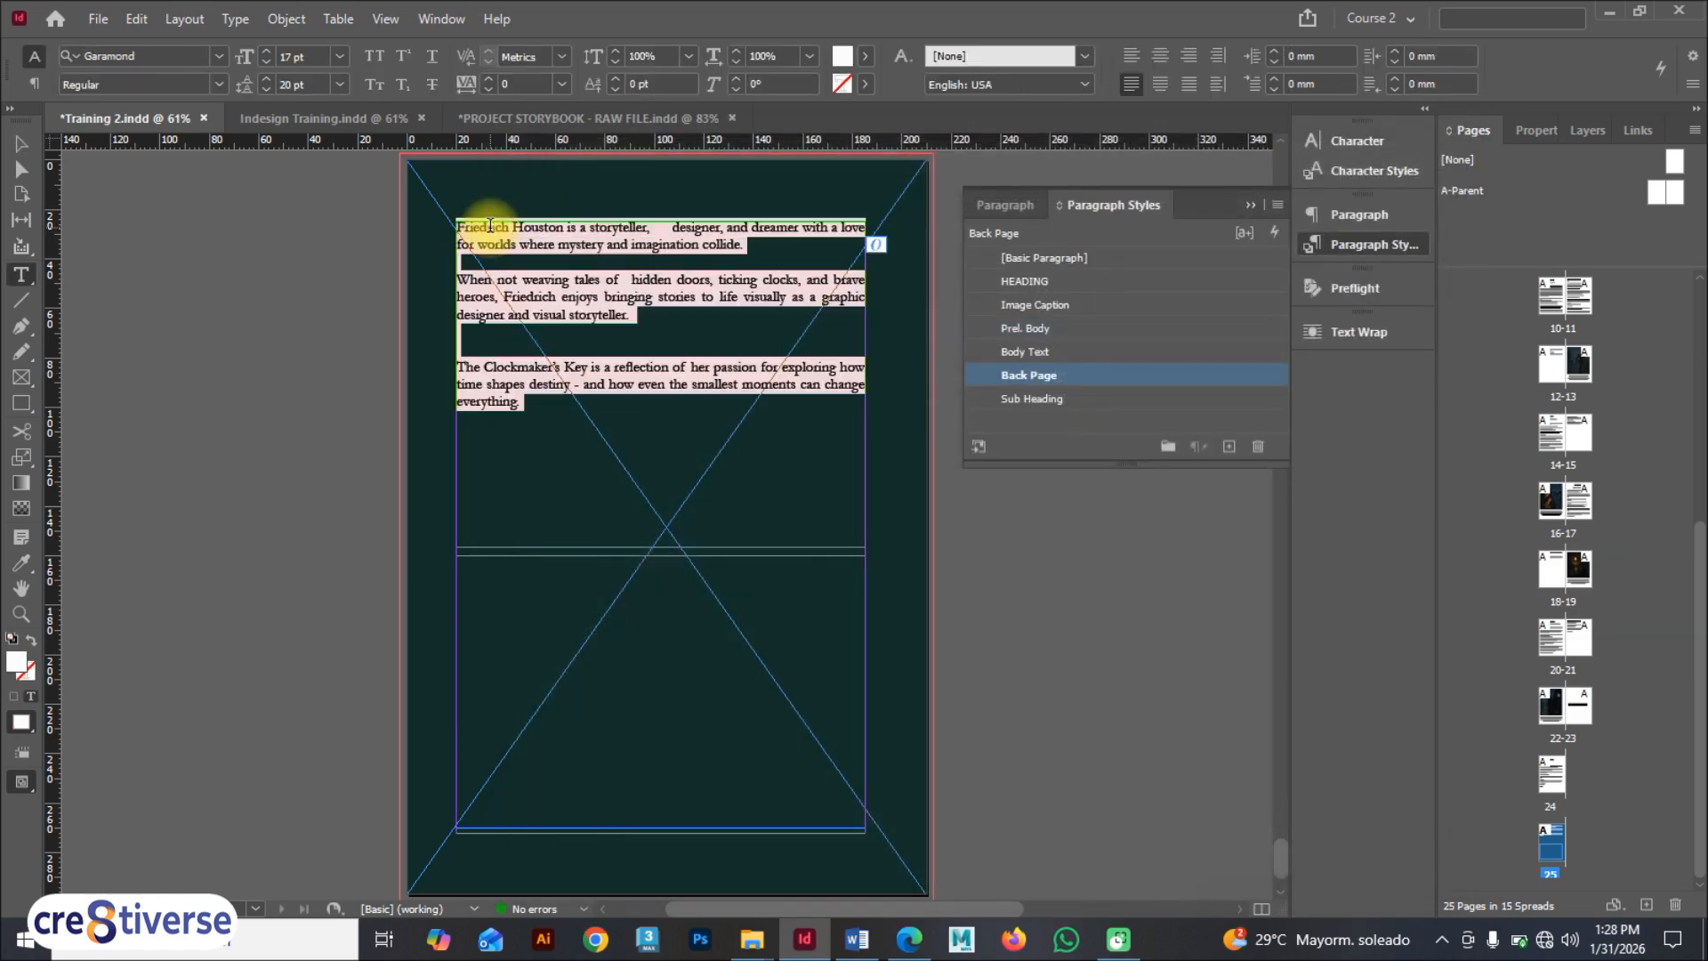
left_click(491, 227)
key("Left")
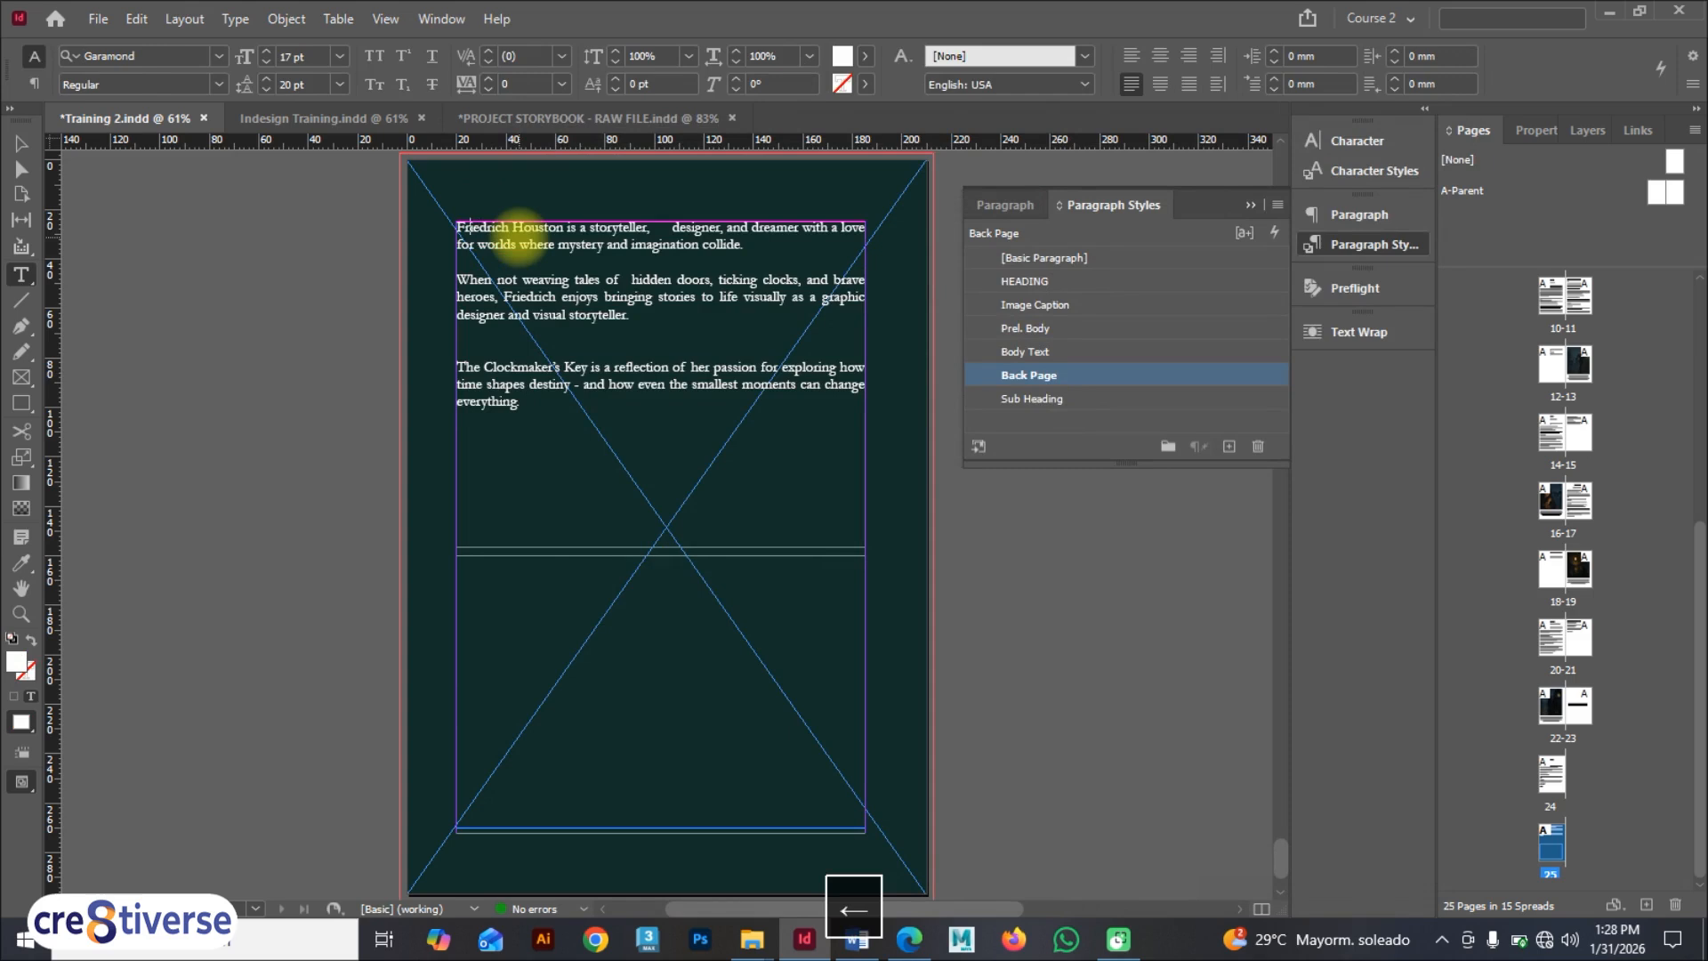
key("Return")
key("Up")
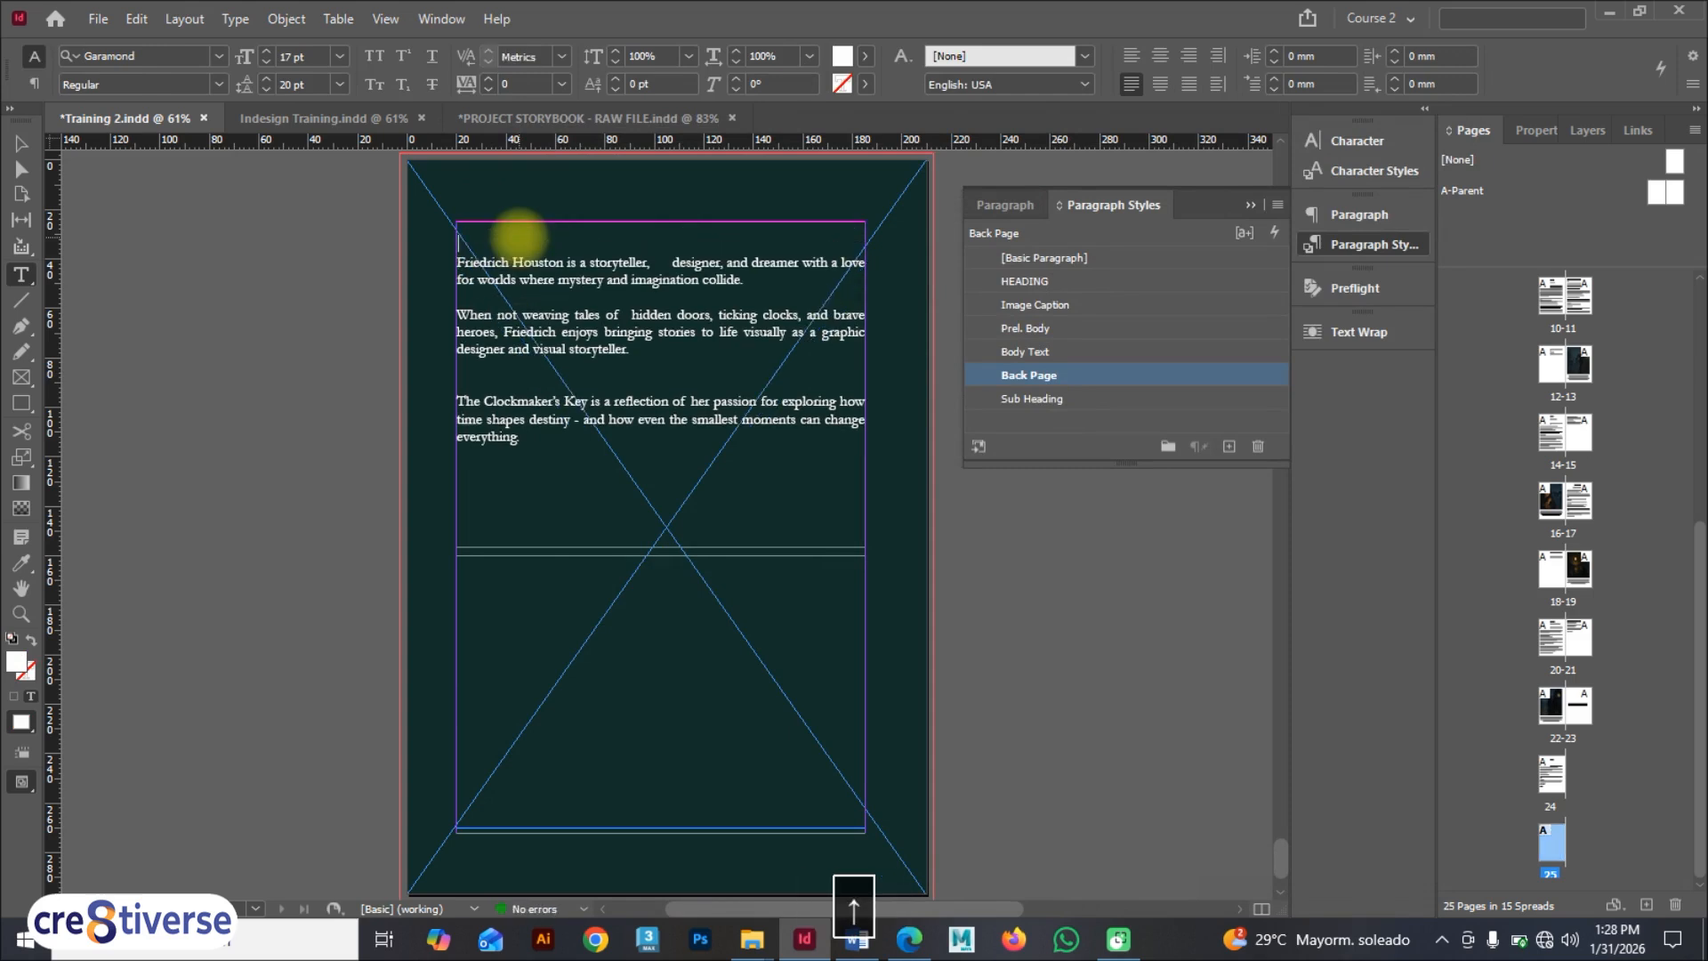
type("AB")
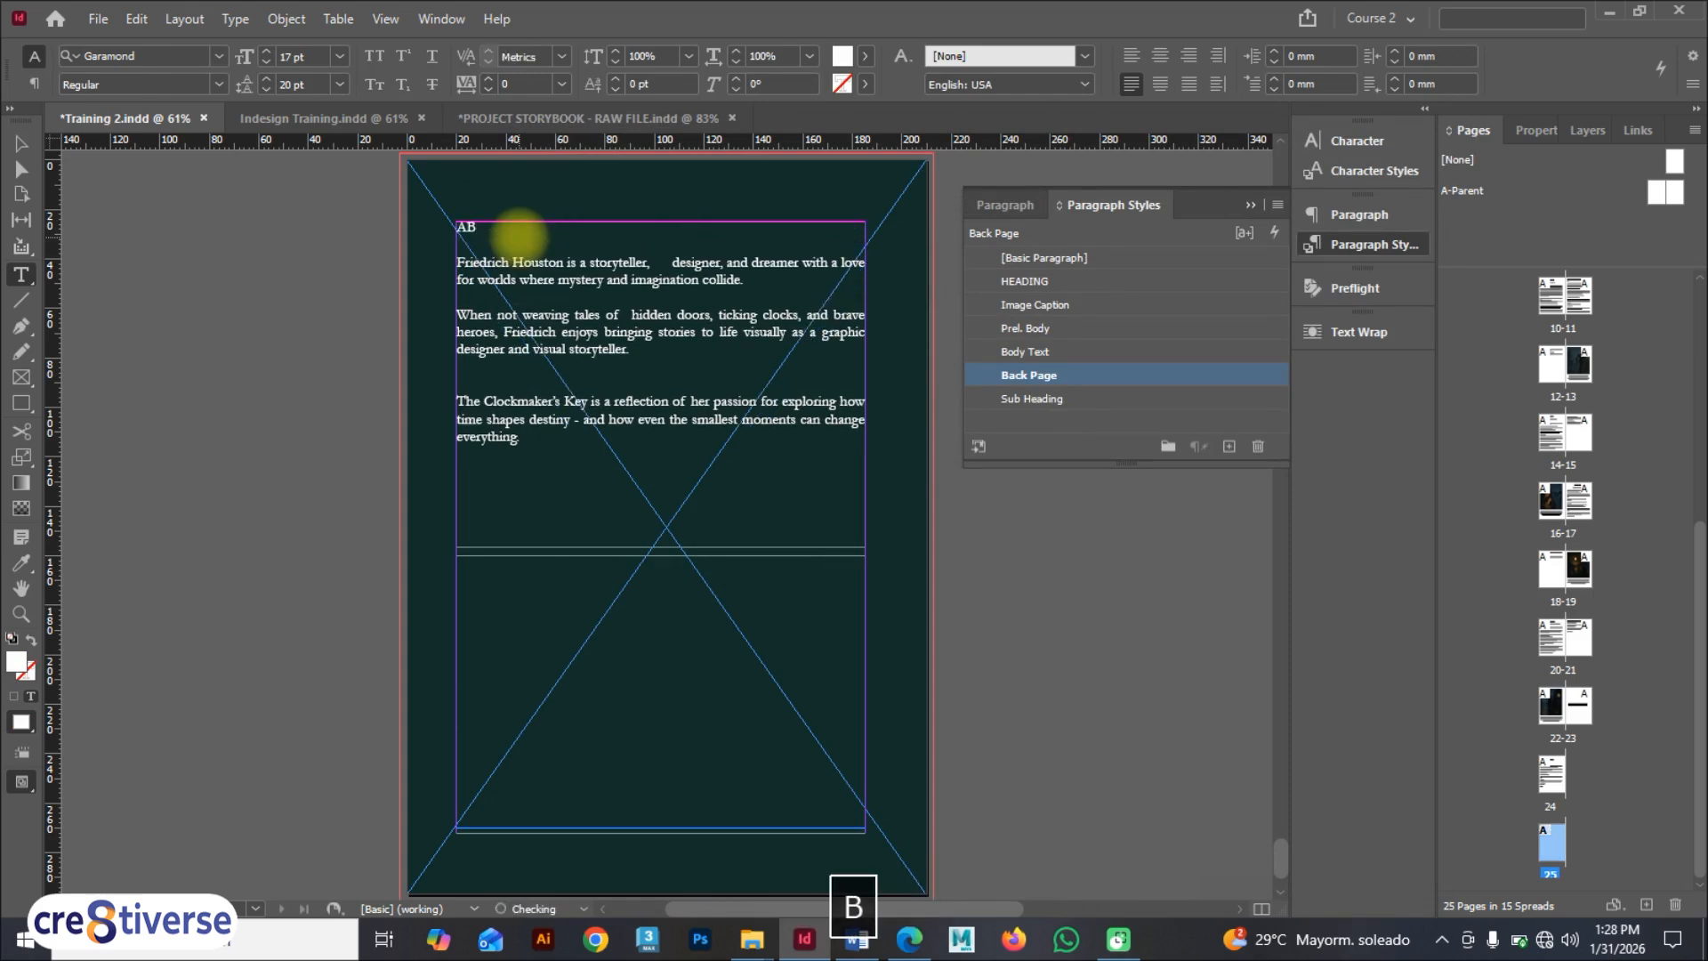
key("Caps_Lock")
key("BackSpace")
type("B")
key("BackSpace")
key("BackSpace")
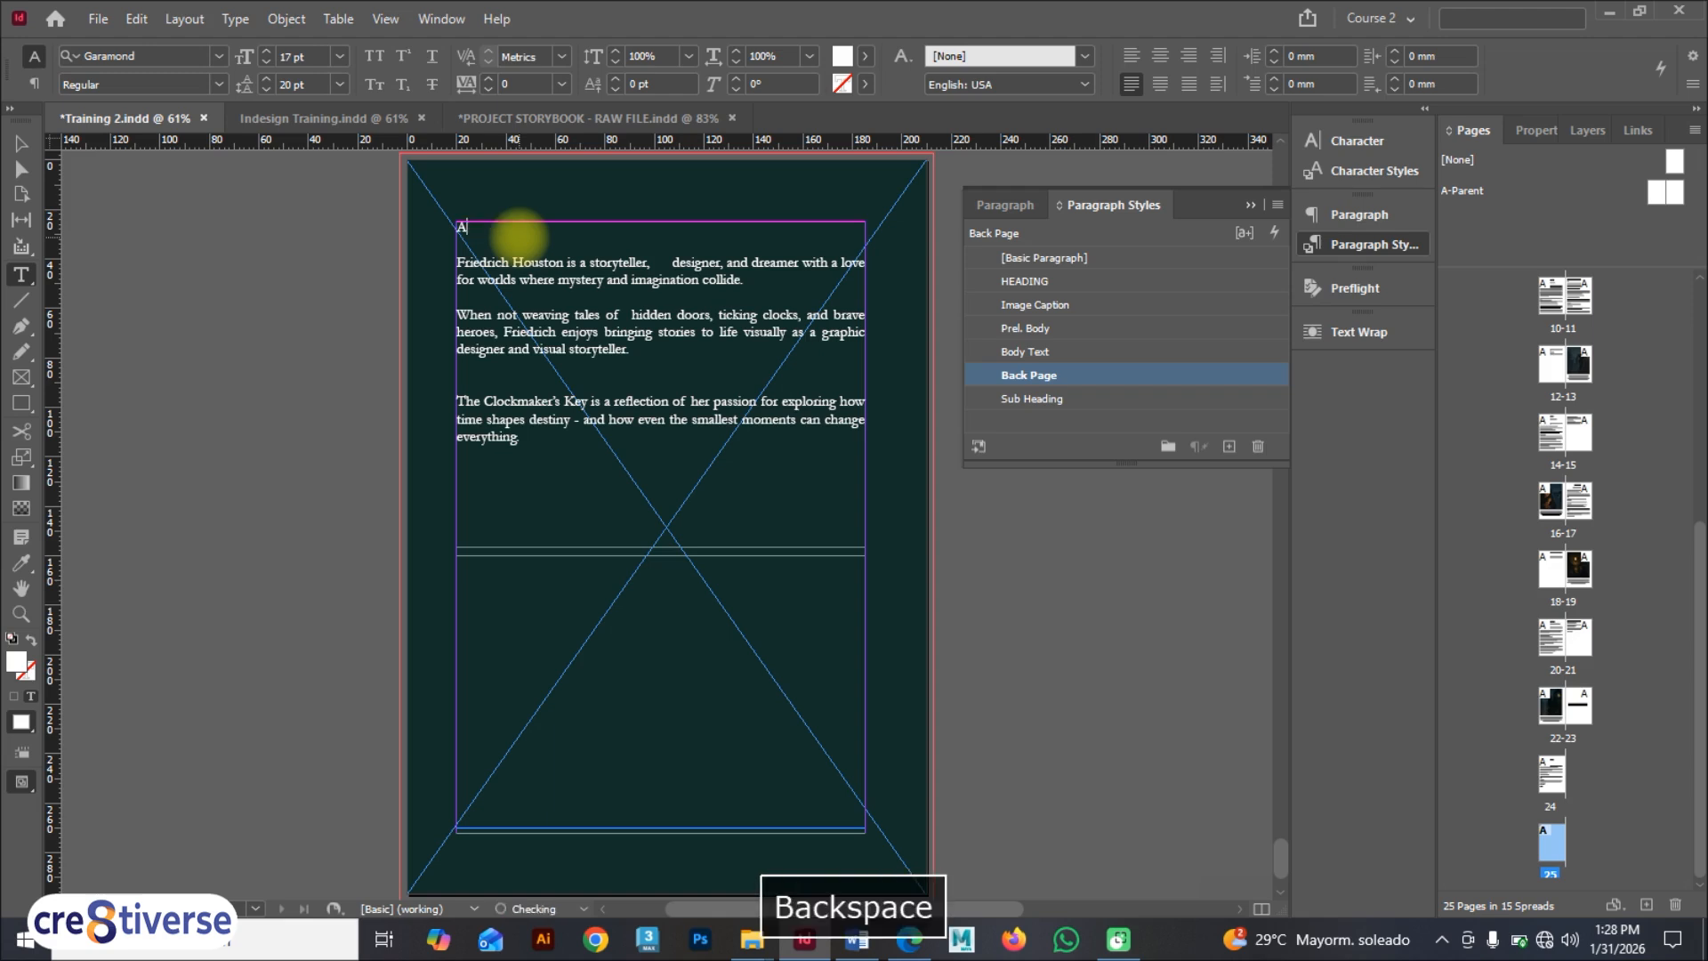
type("bout ")
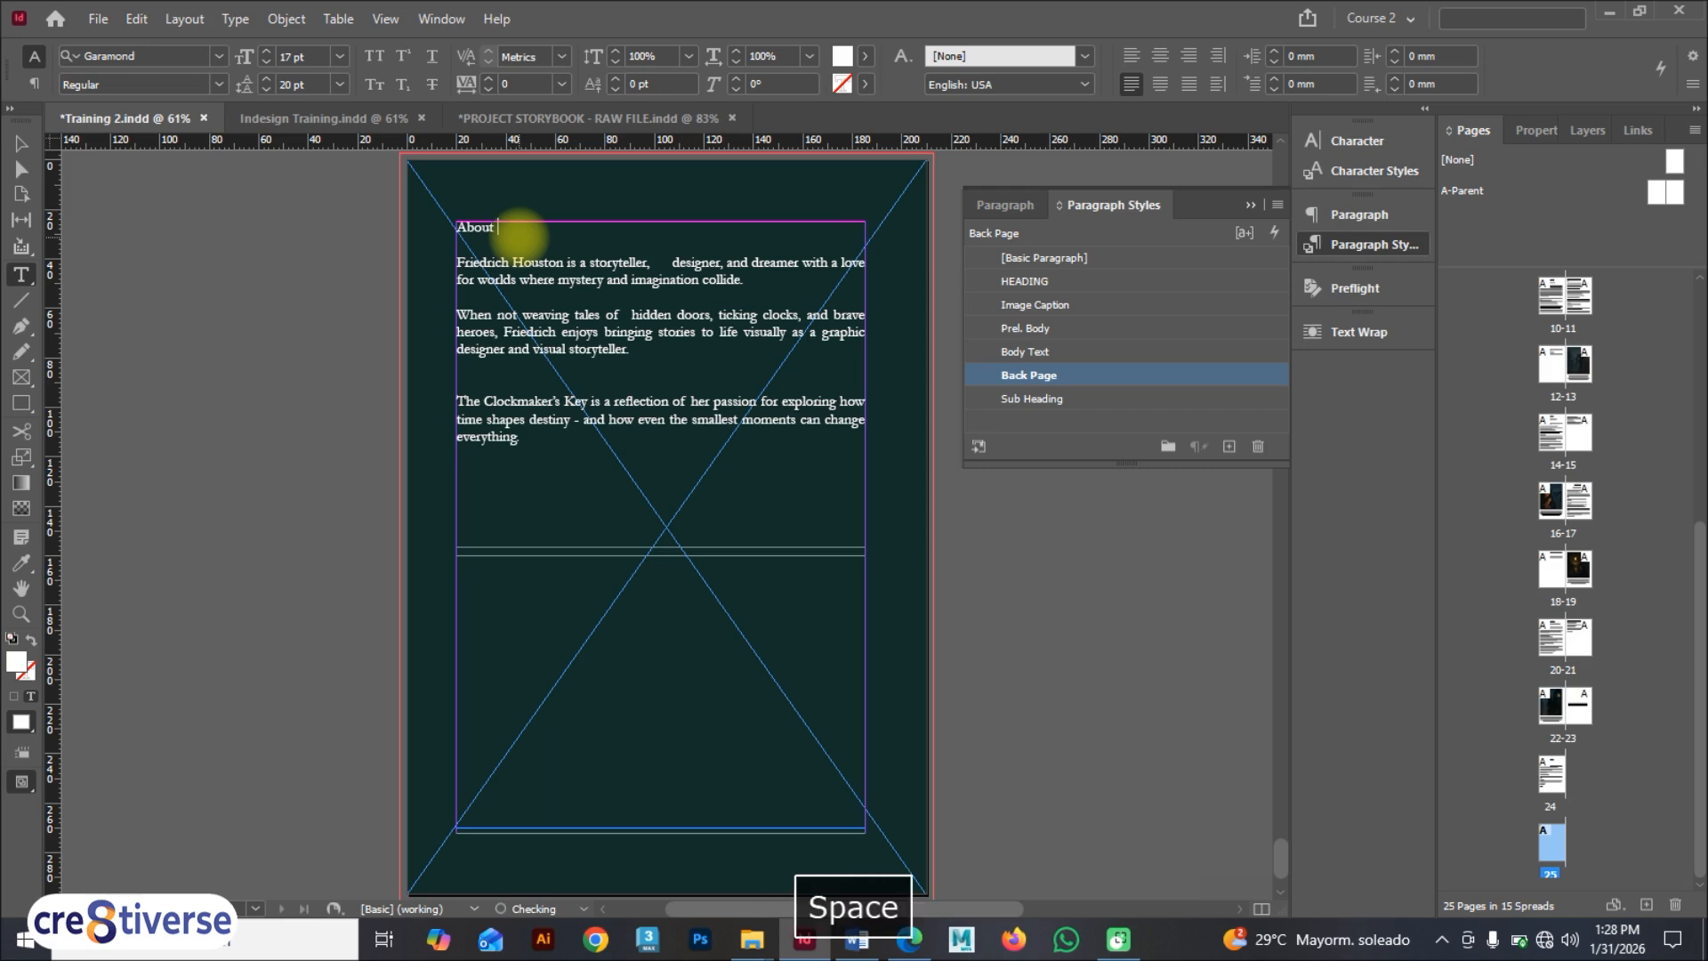
type("the Author")
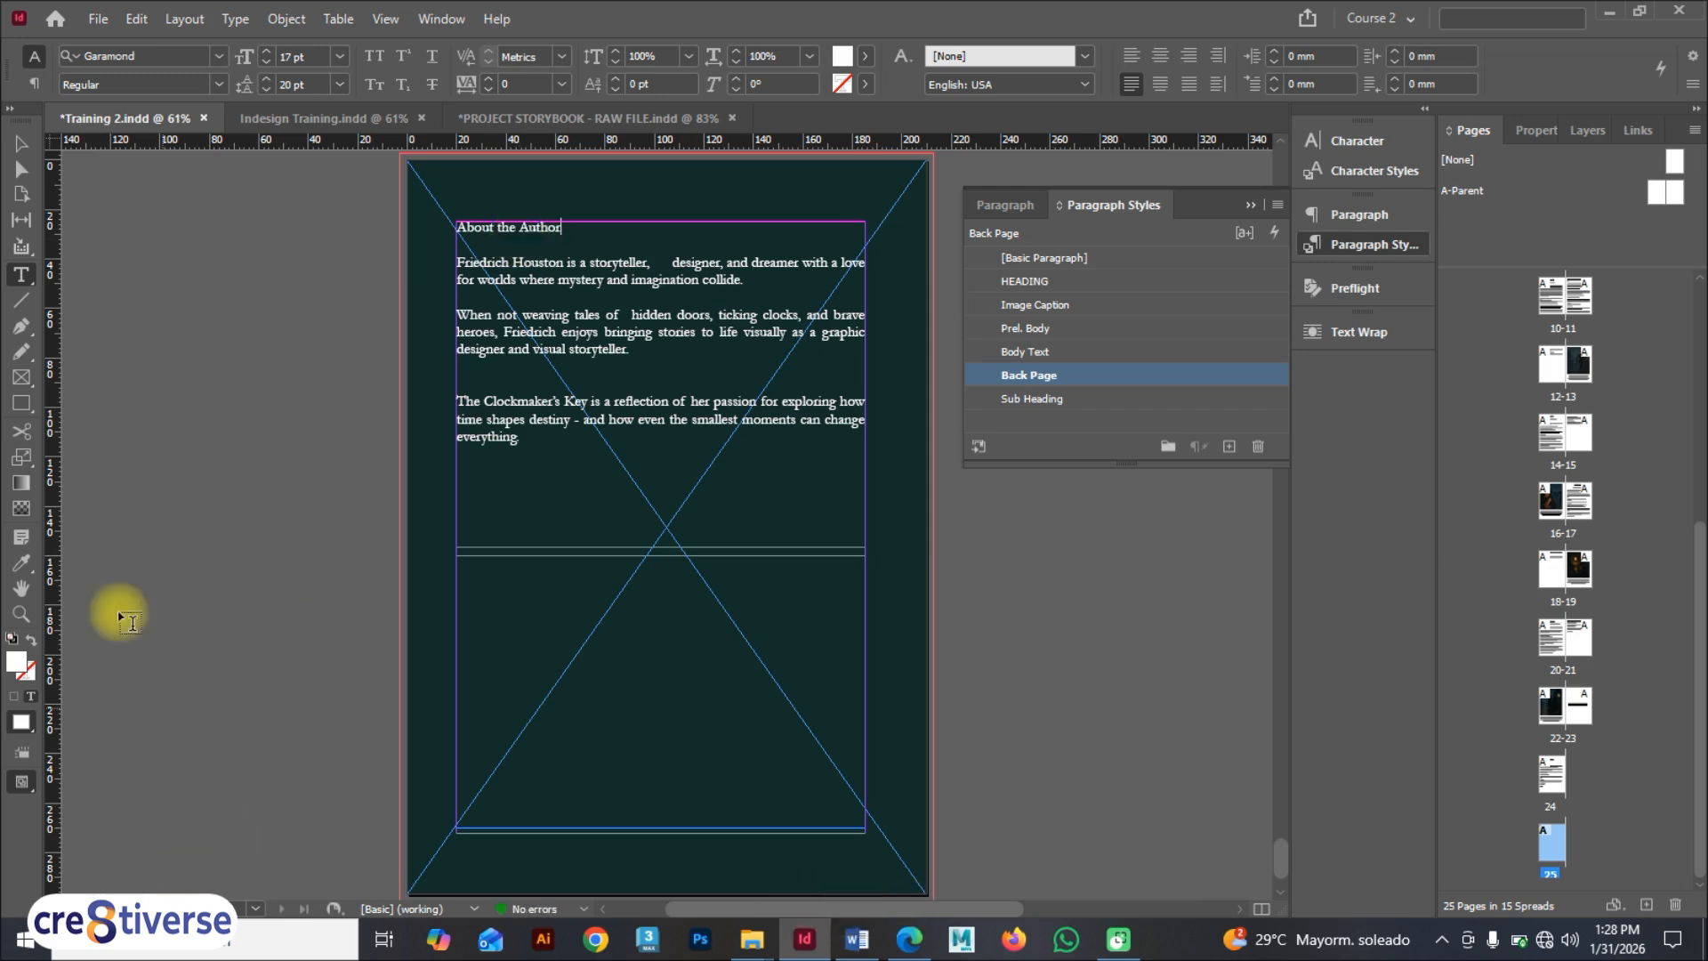
Step: Draw a picture frame about 80.5 × 73.5 mm over the biography's upper-right corner and place the Author image in it
left_click(15, 138)
left_click(21, 377)
left_click_drag(863, 224, 659, 403)
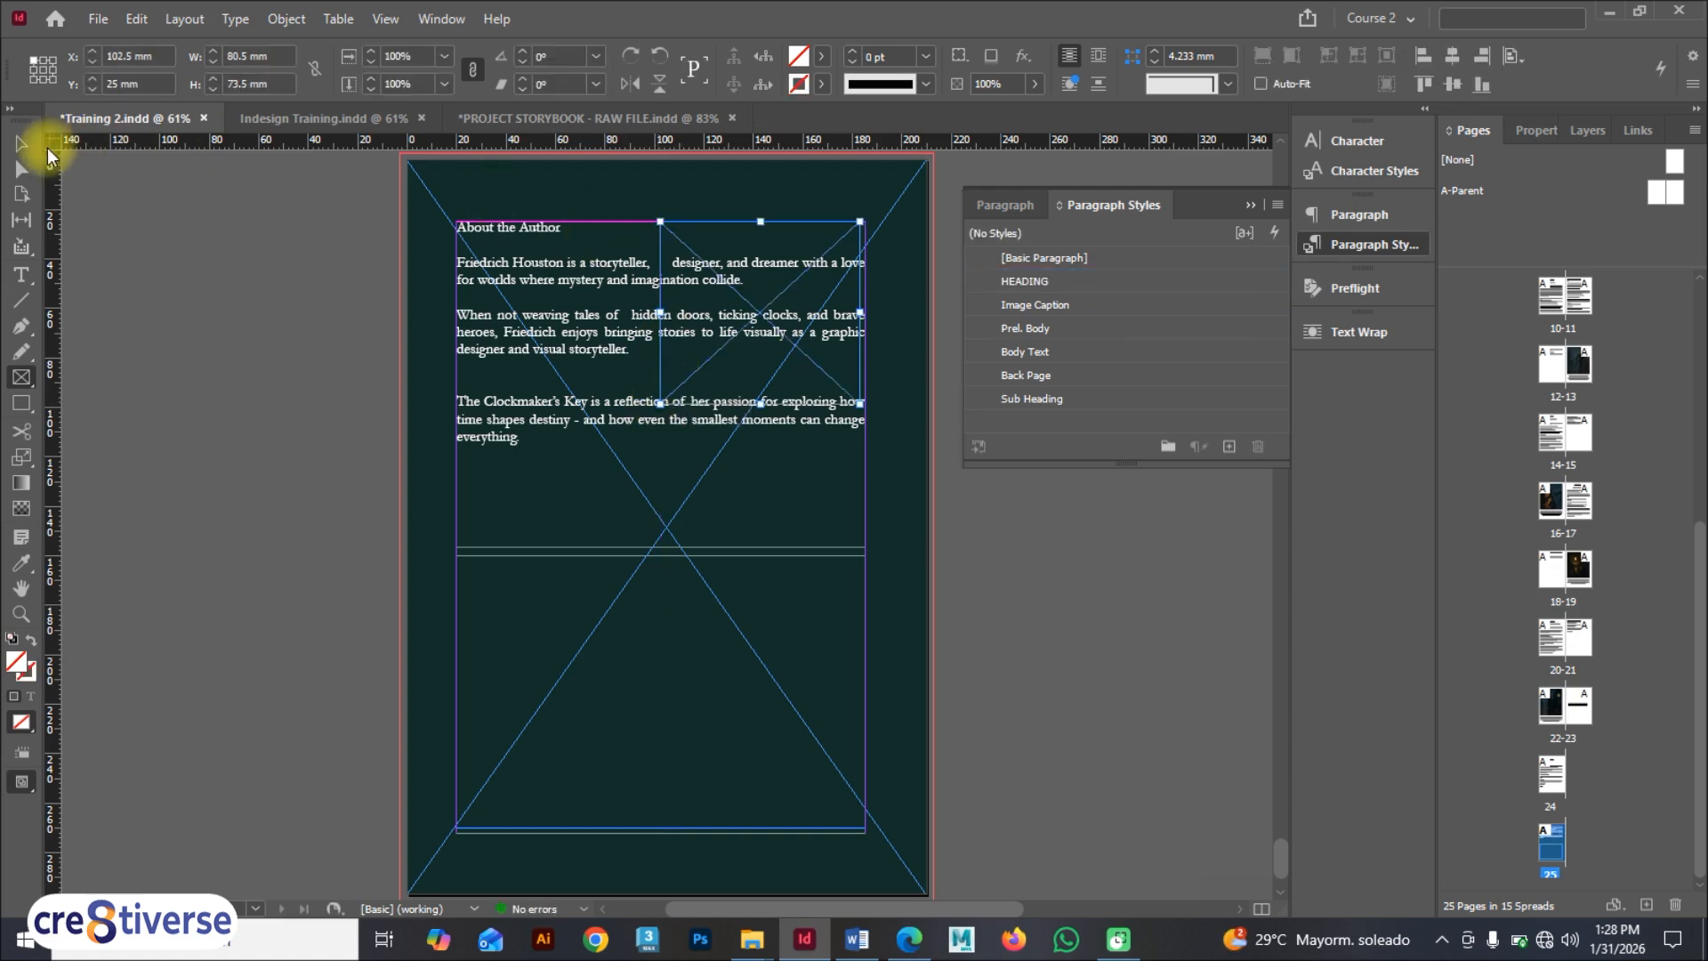
left_click(777, 295)
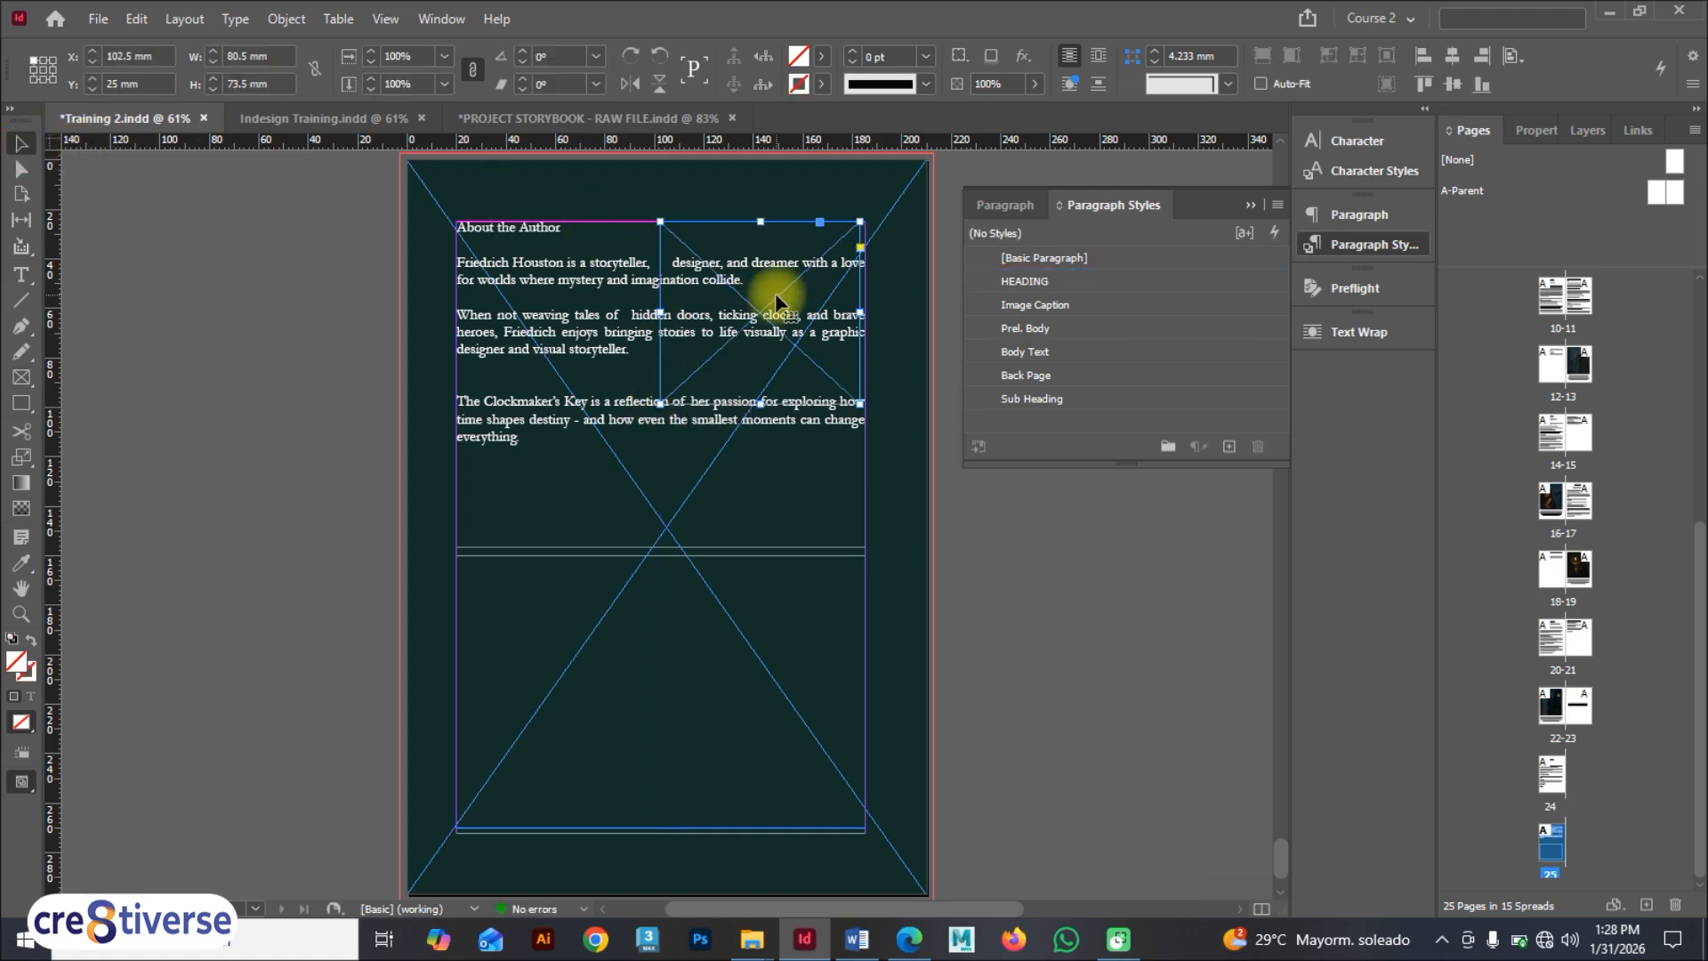
key("ctrl+d")
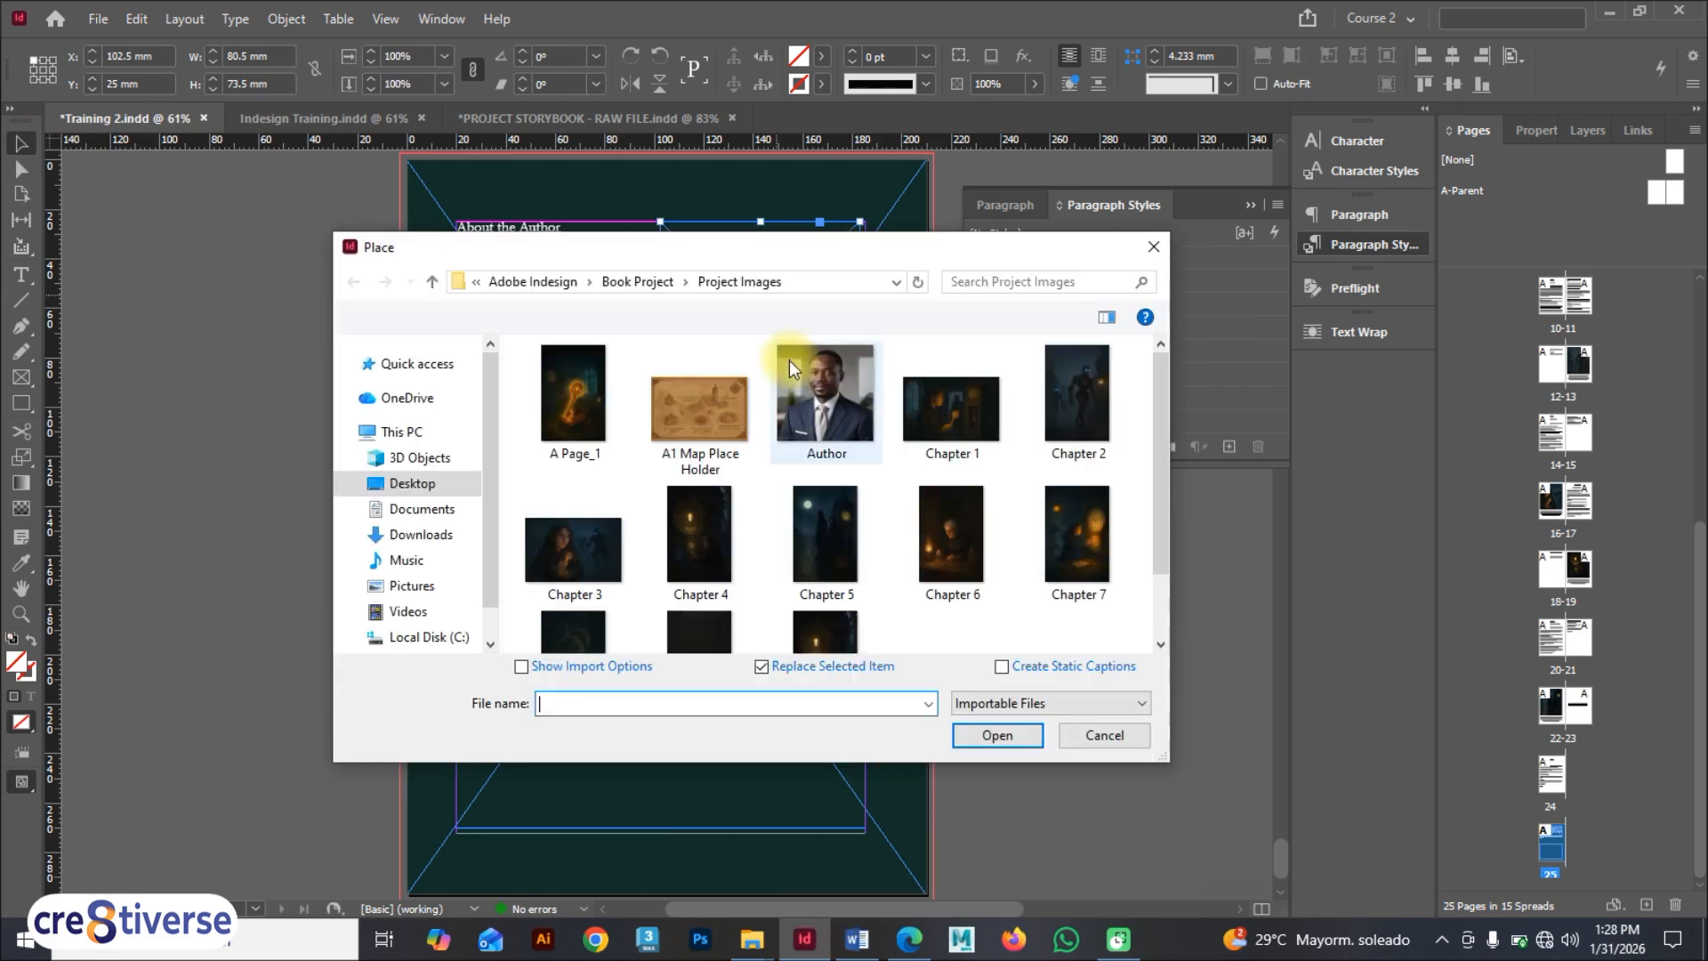
left_click(846, 402)
left_click(980, 734)
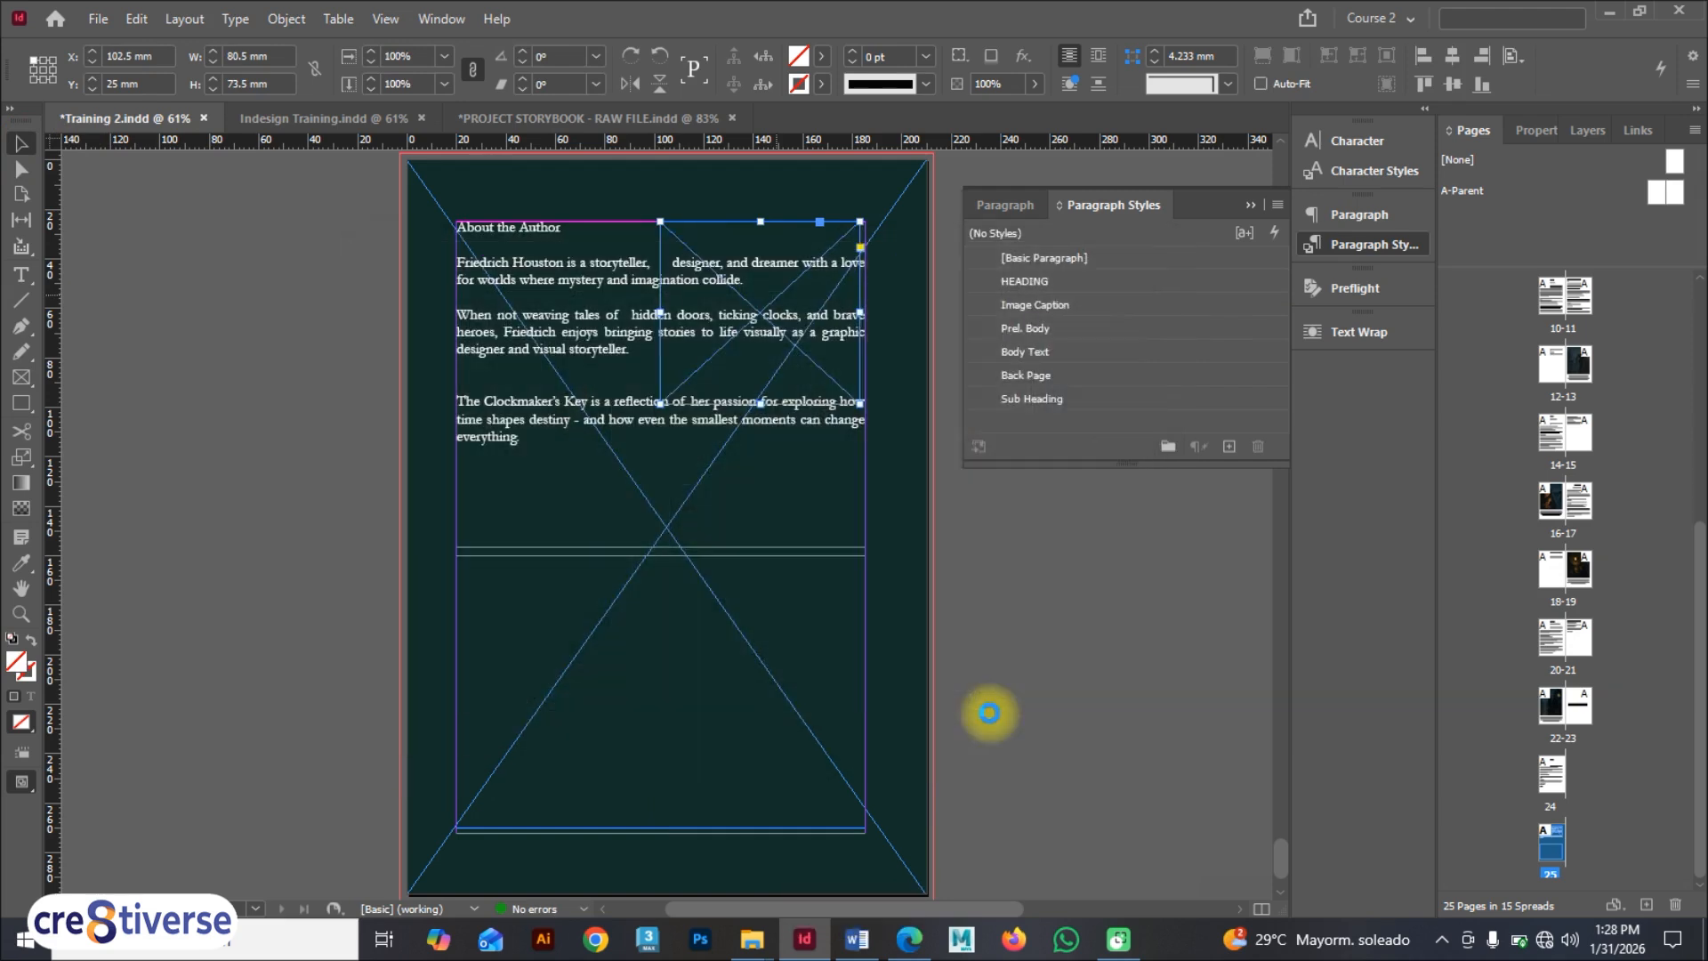
Step: Scale the author photo down inside its frame so the head and shoulders fit, and deselect everything
double_click(783, 293)
scroll(785, 327, "down", 2)
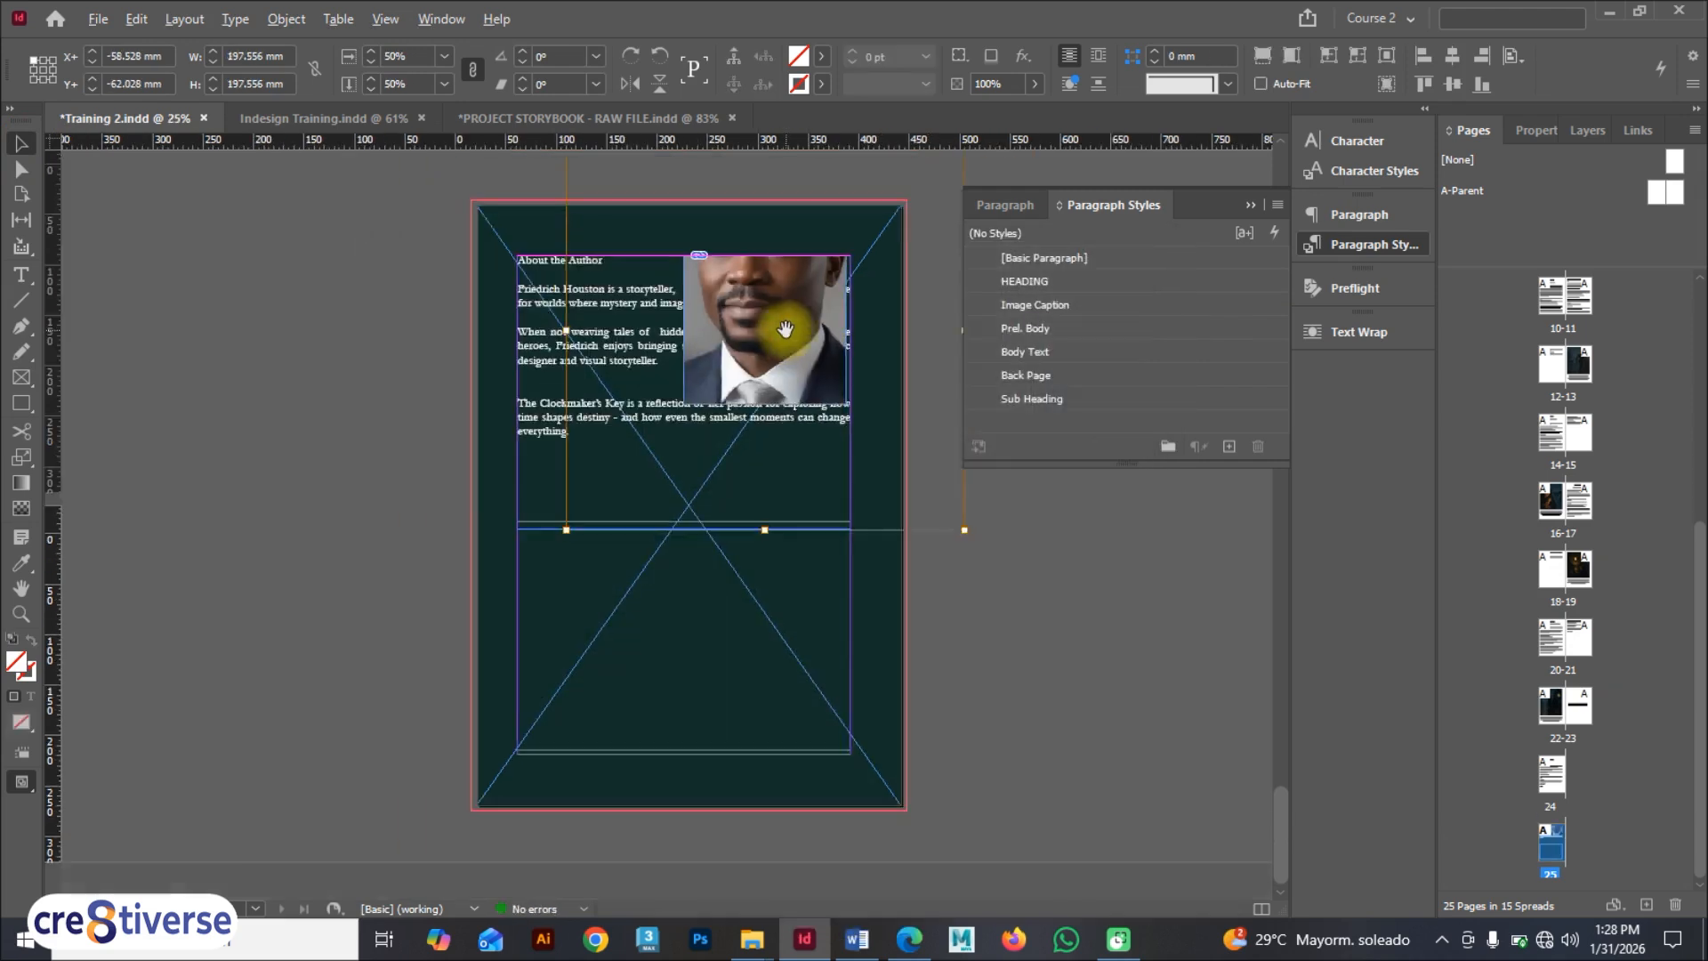
left_click_drag(696, 495, 643, 565)
left_click(497, 546)
key("ctrl+0")
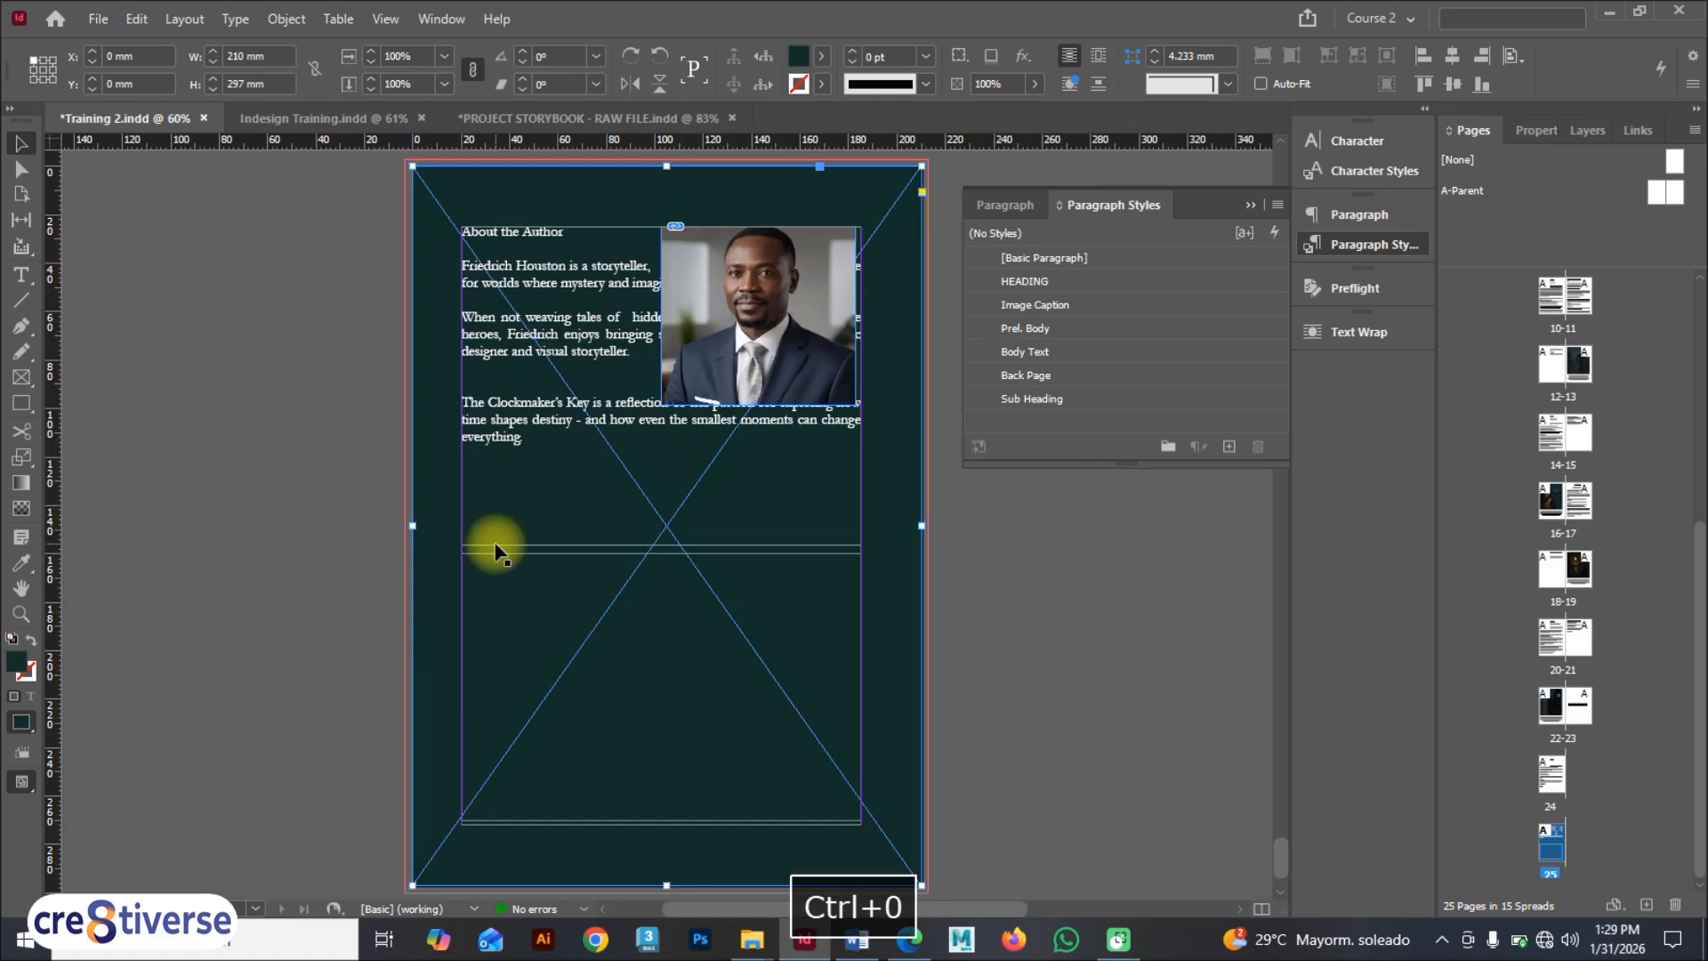
left_click(133, 183)
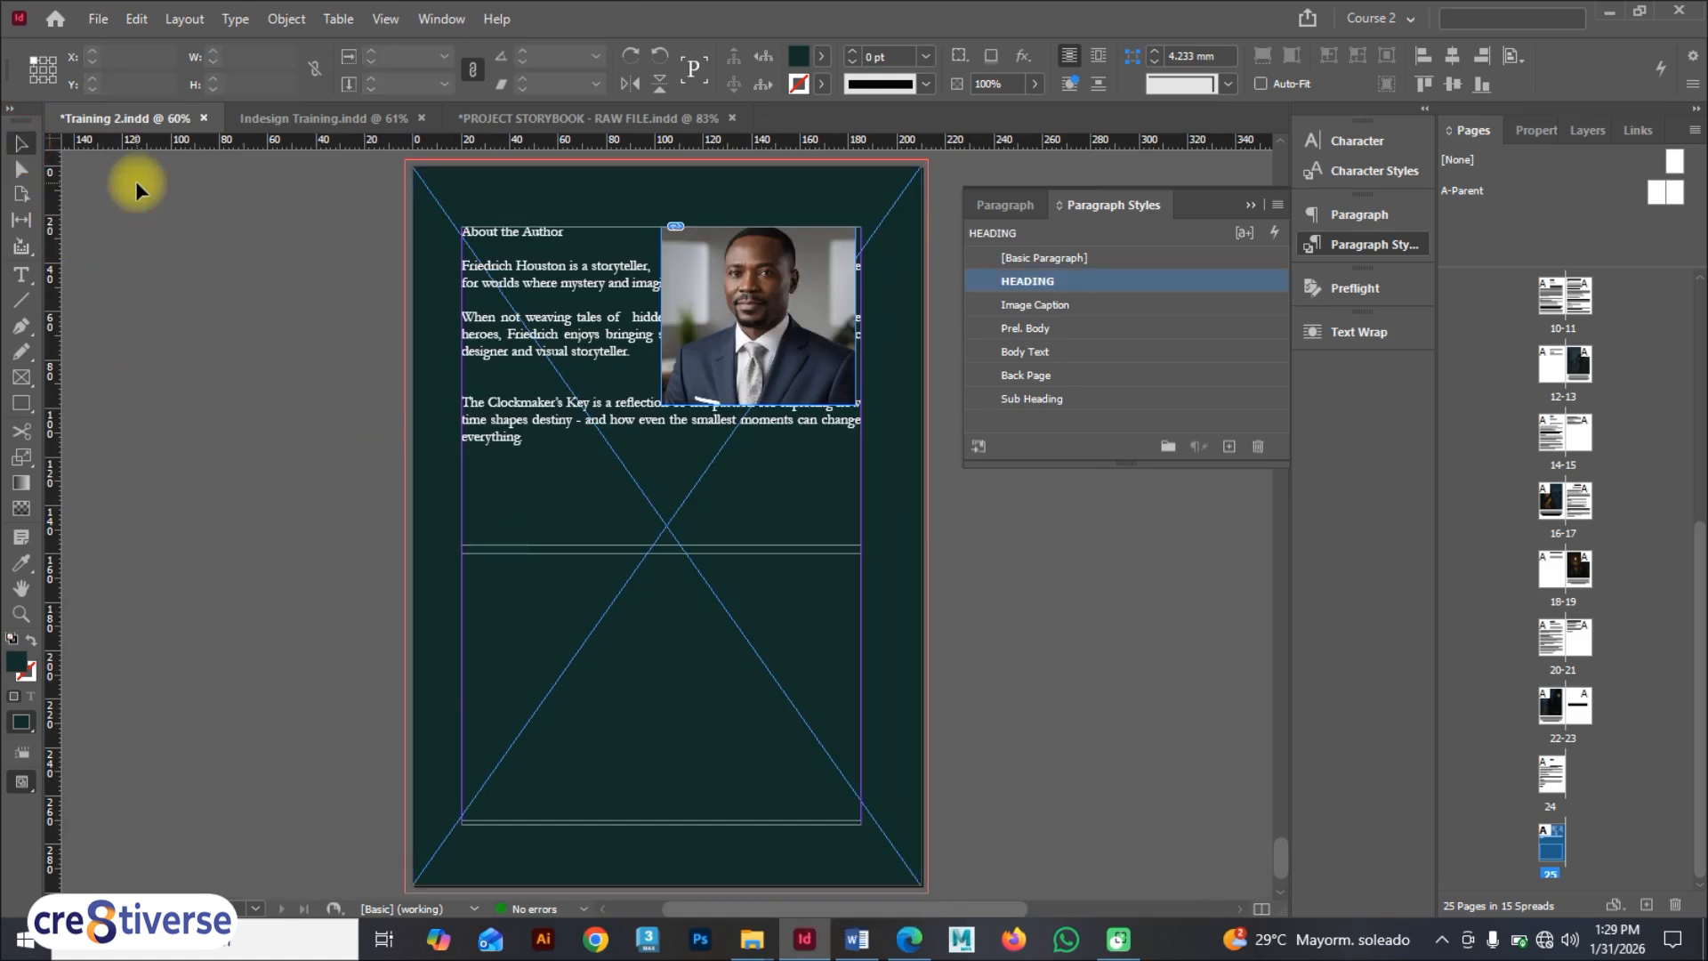
Step: Wrap the biography text around the bounding box of the author photo
left_click(579, 307)
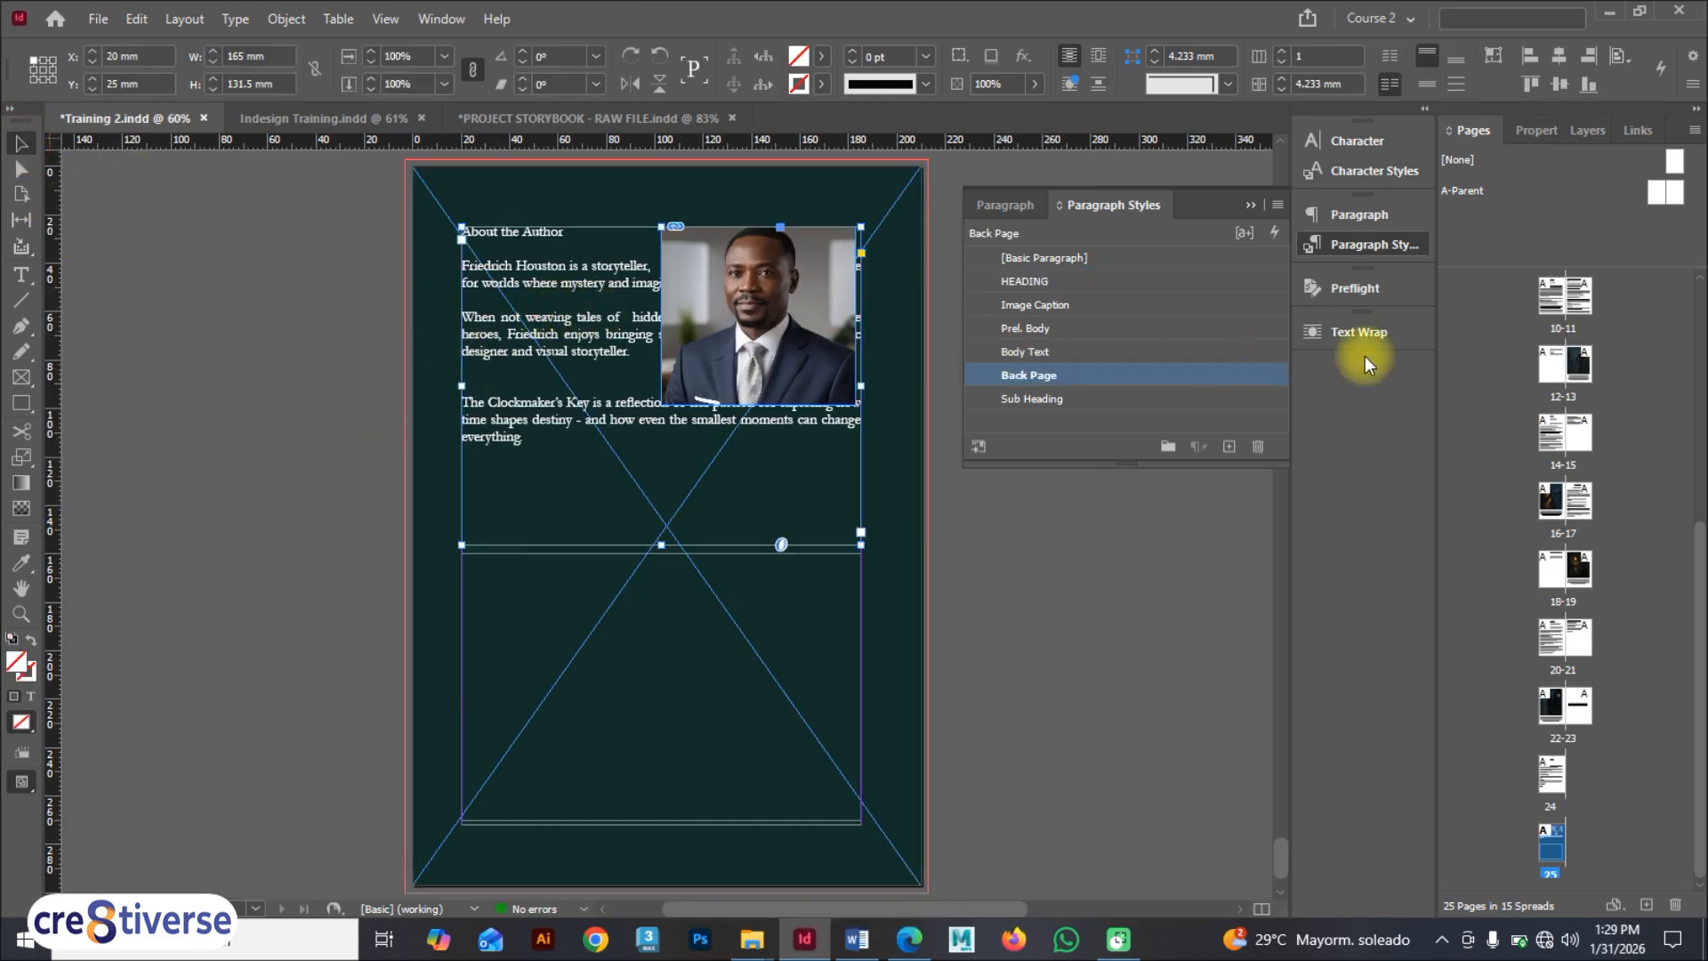
left_click(961, 531)
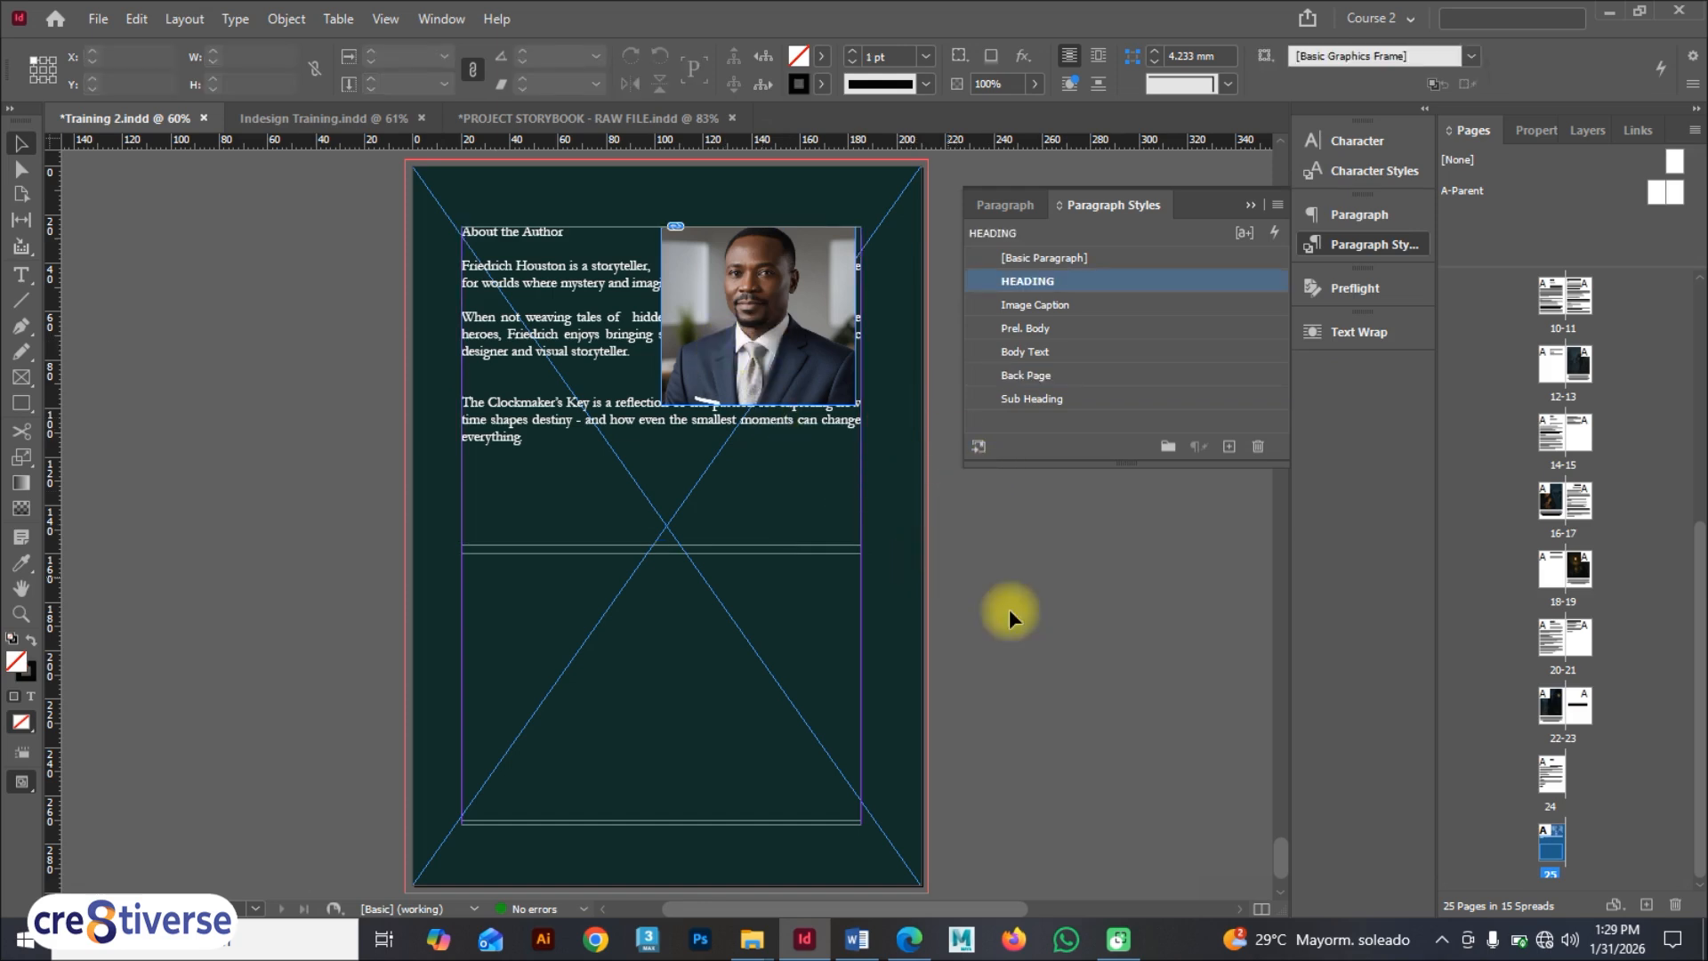
left_click(431, 20)
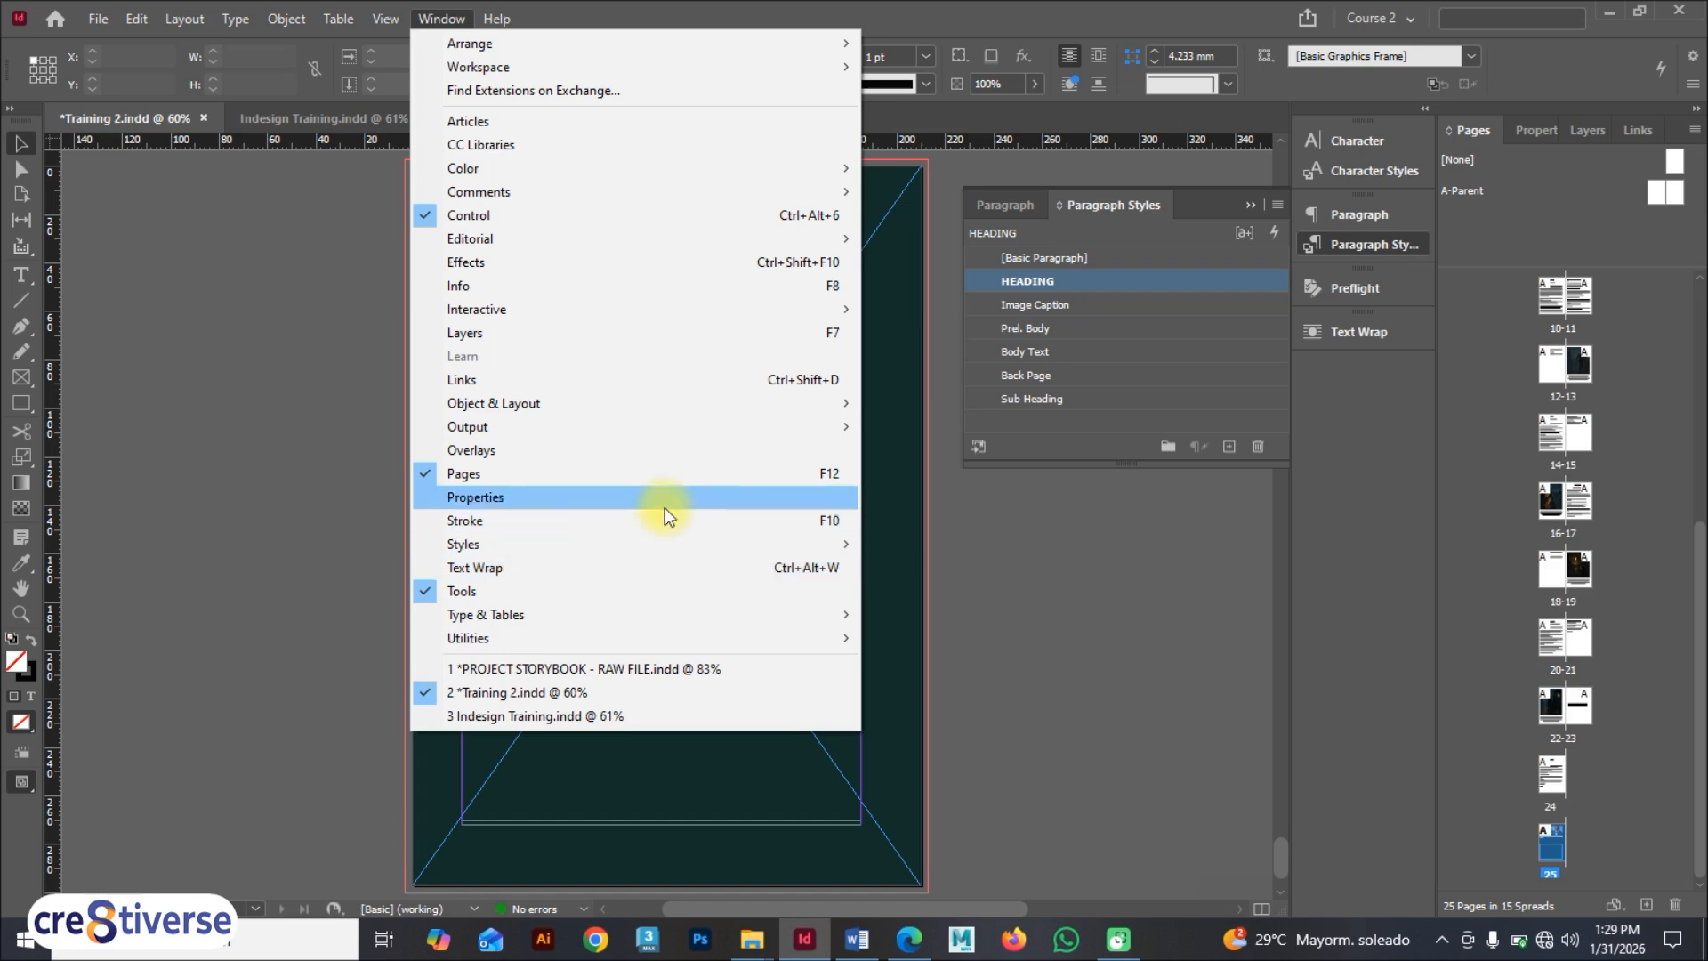
left_click(550, 573)
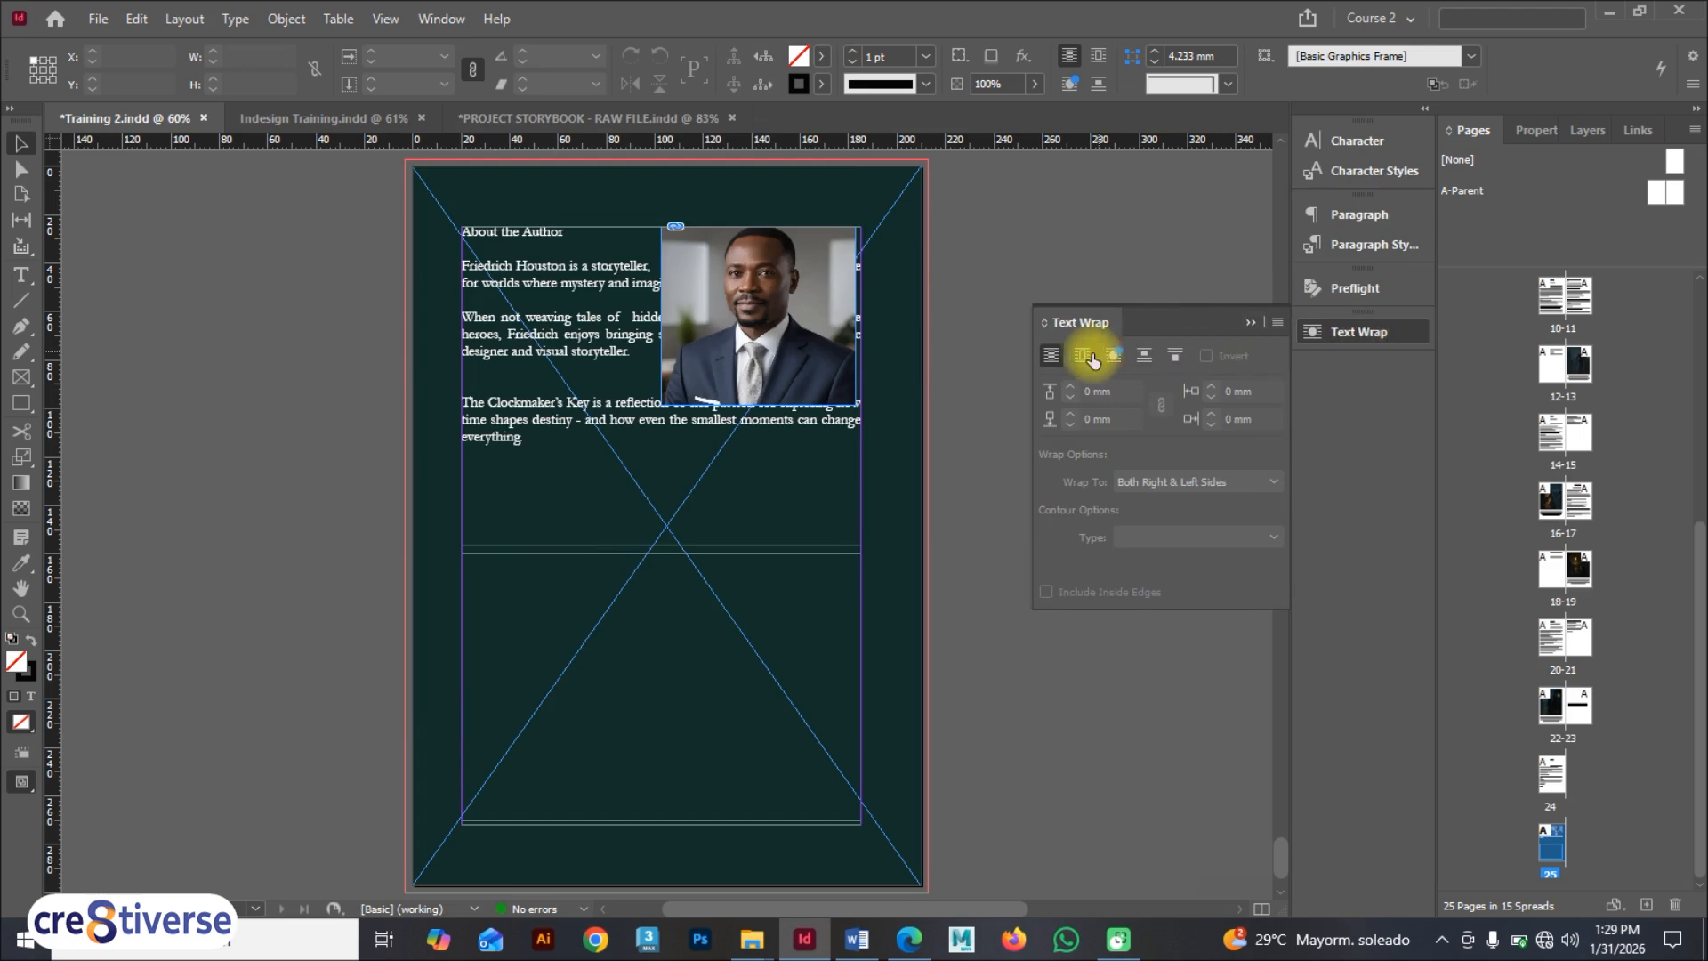
left_click(1339, 339)
left_click(1339, 339)
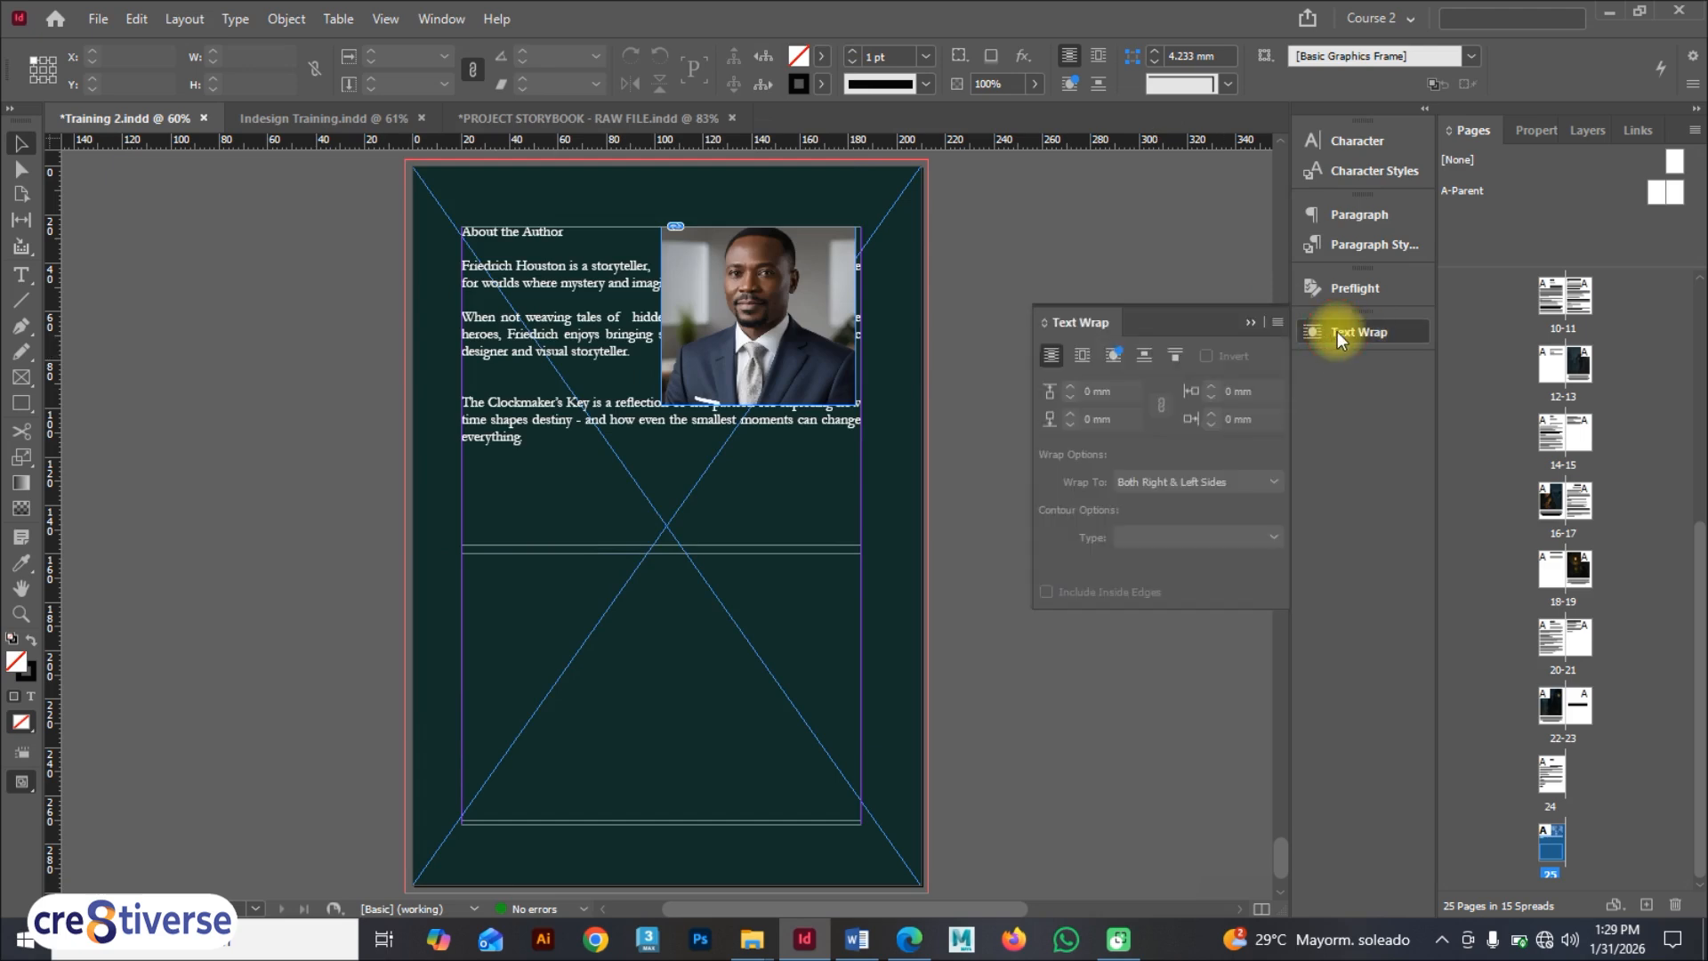
left_click(1077, 358)
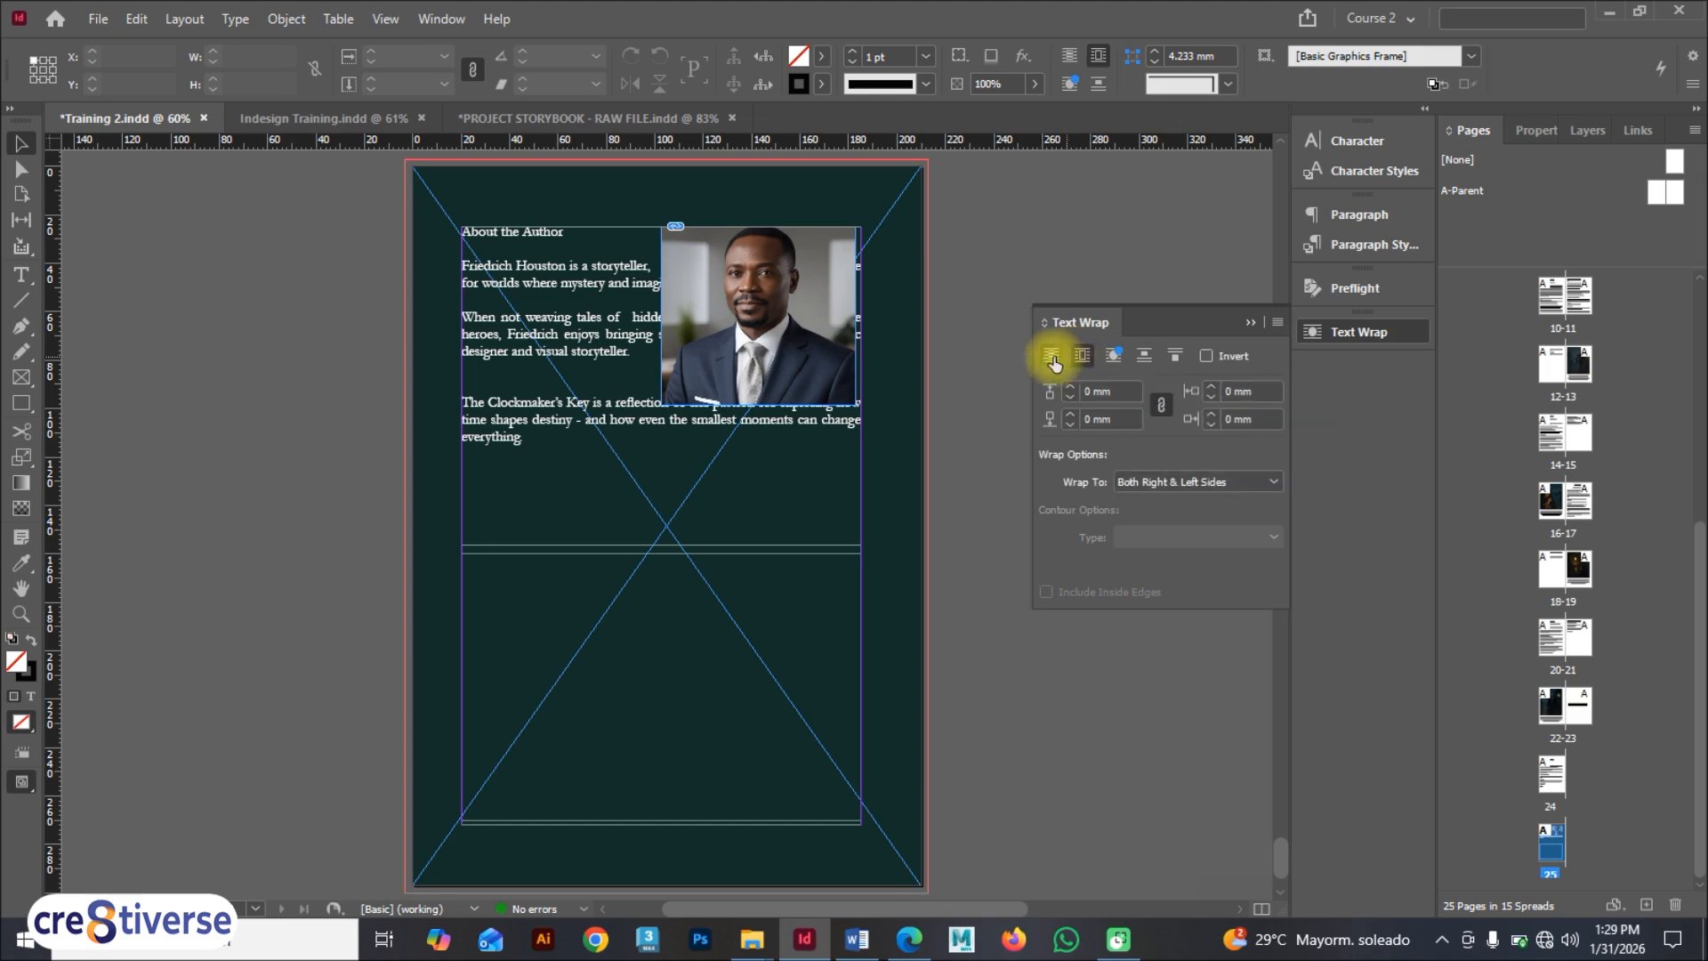
left_click(1052, 360)
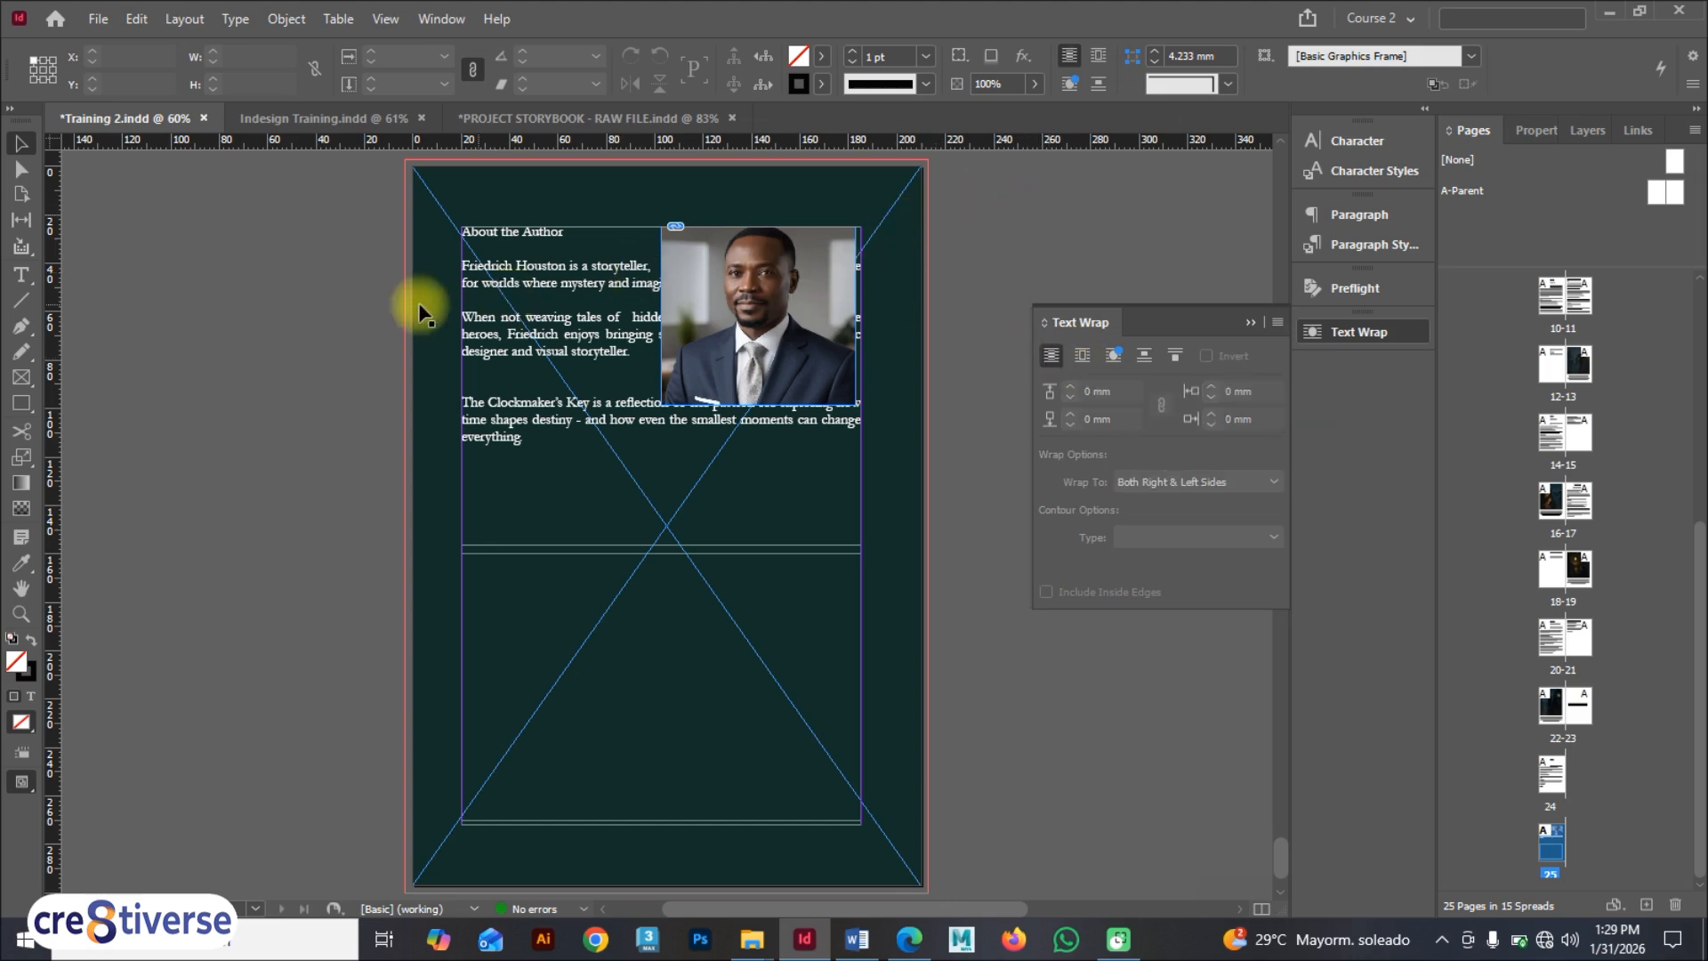
left_click(545, 267)
left_click(737, 267)
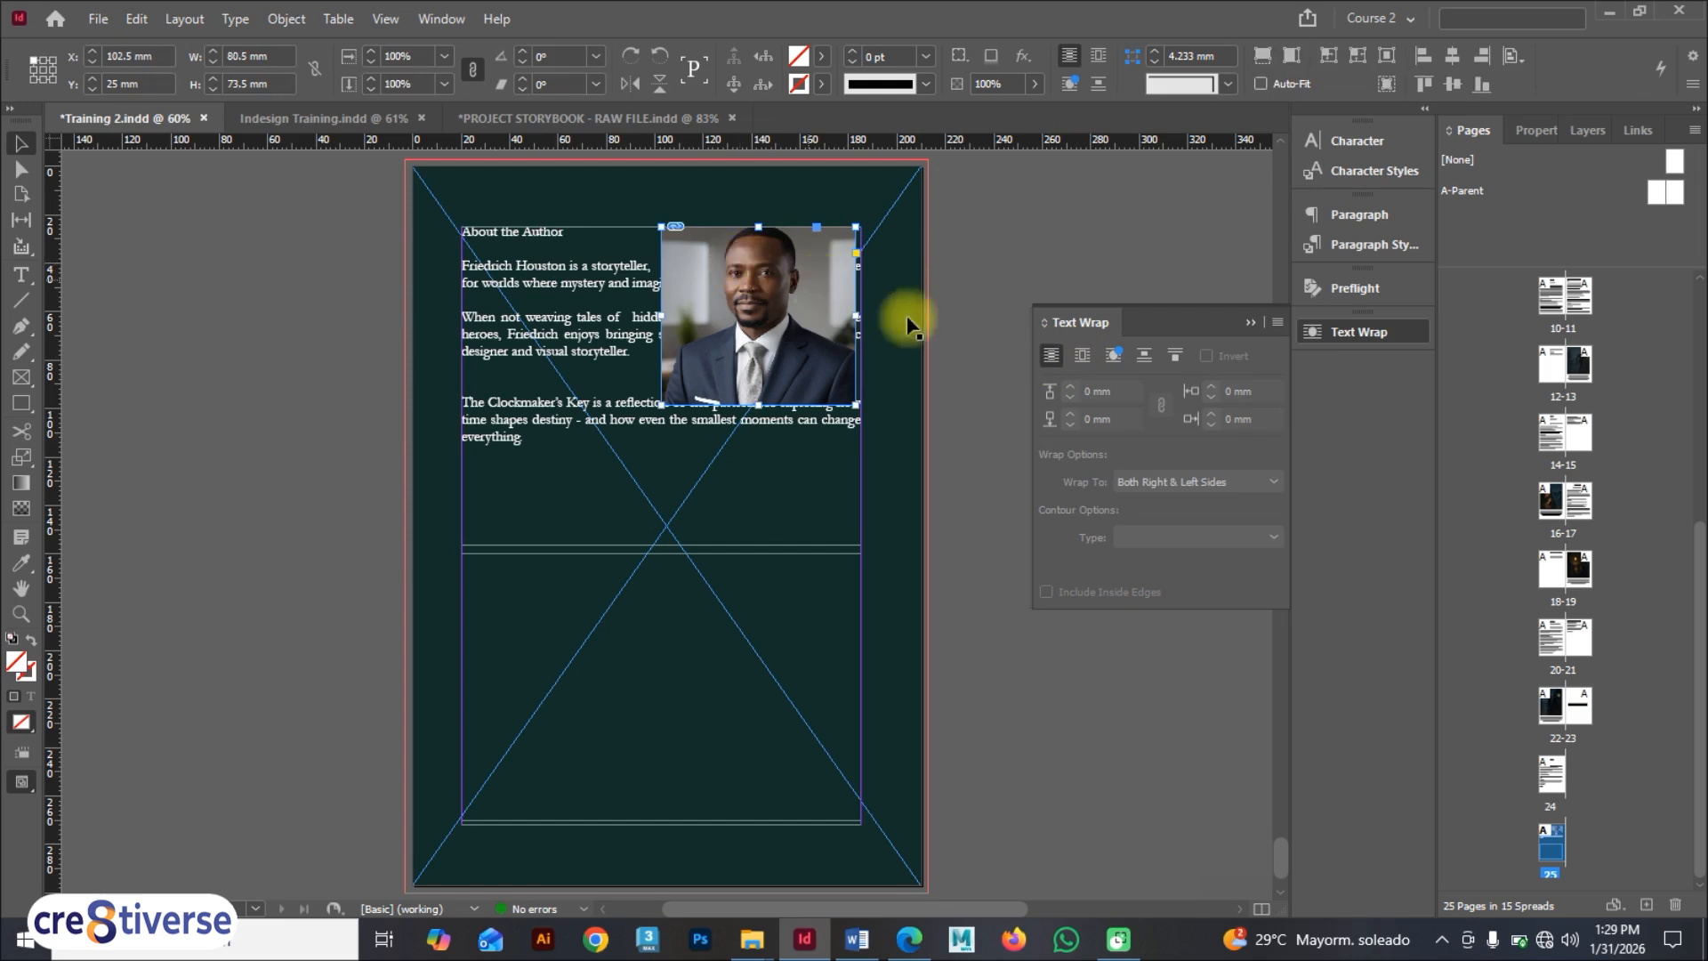
left_click(1077, 357)
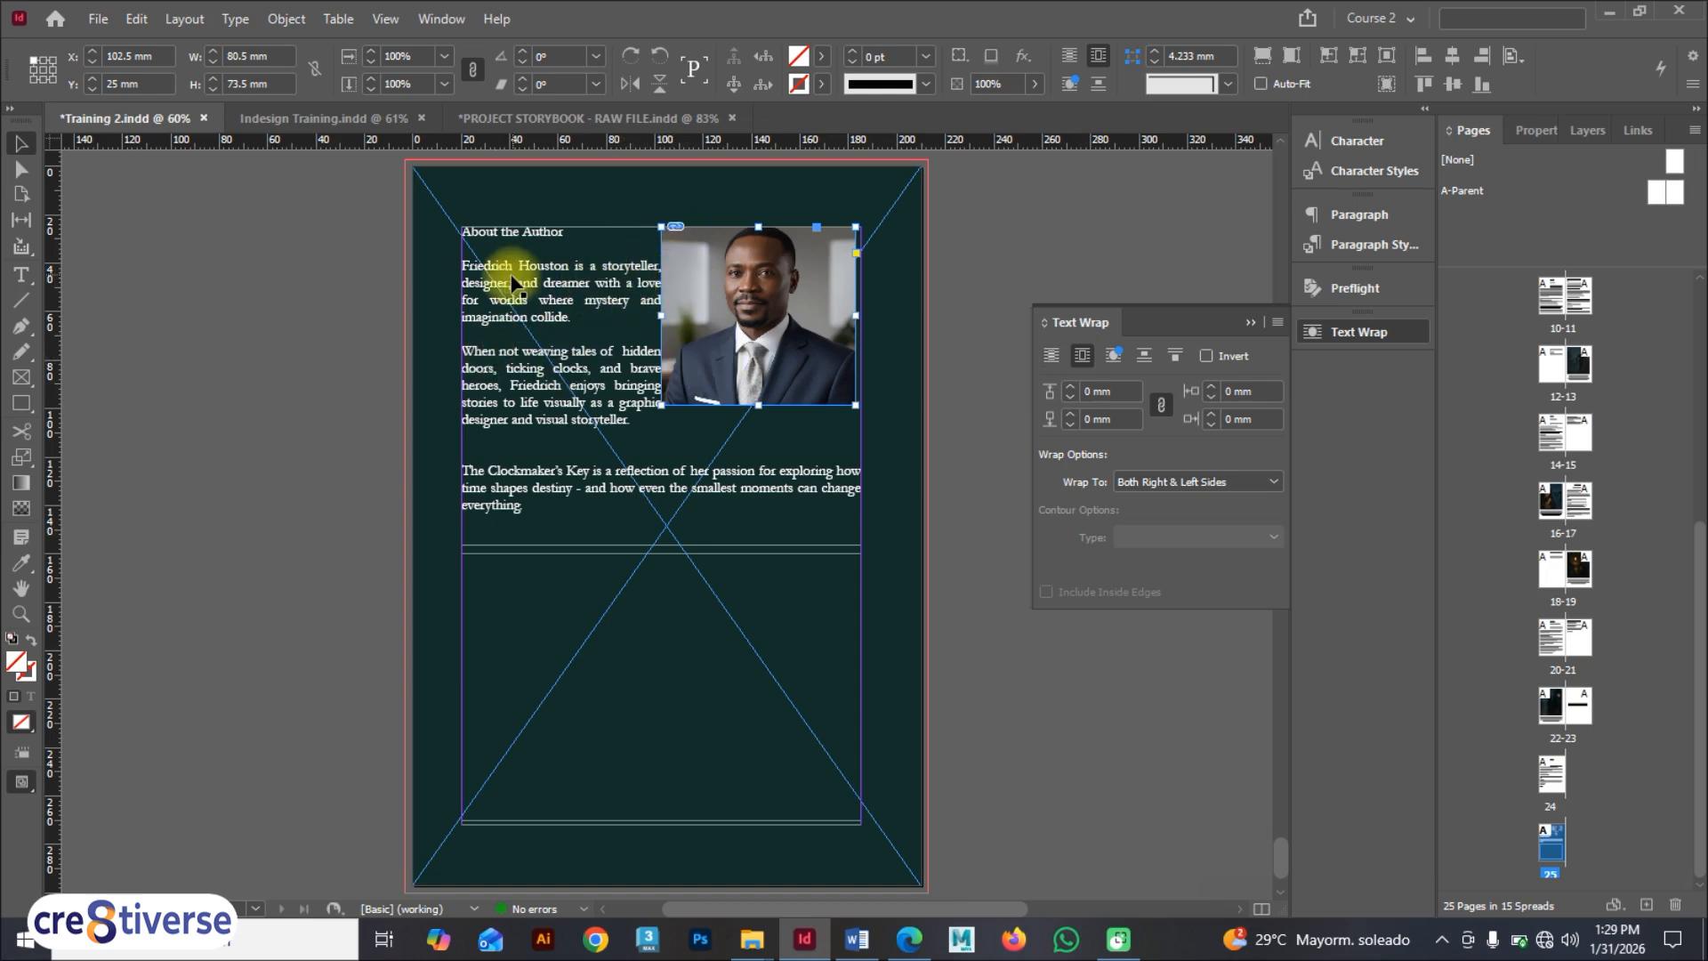
Step: Increase the photo's text wrap offset equally on all sides to about 5 mm and deselect it
left_click(1071, 386)
left_click(1071, 387)
left_click(1071, 386)
left_click(1071, 386)
left_click(1072, 386)
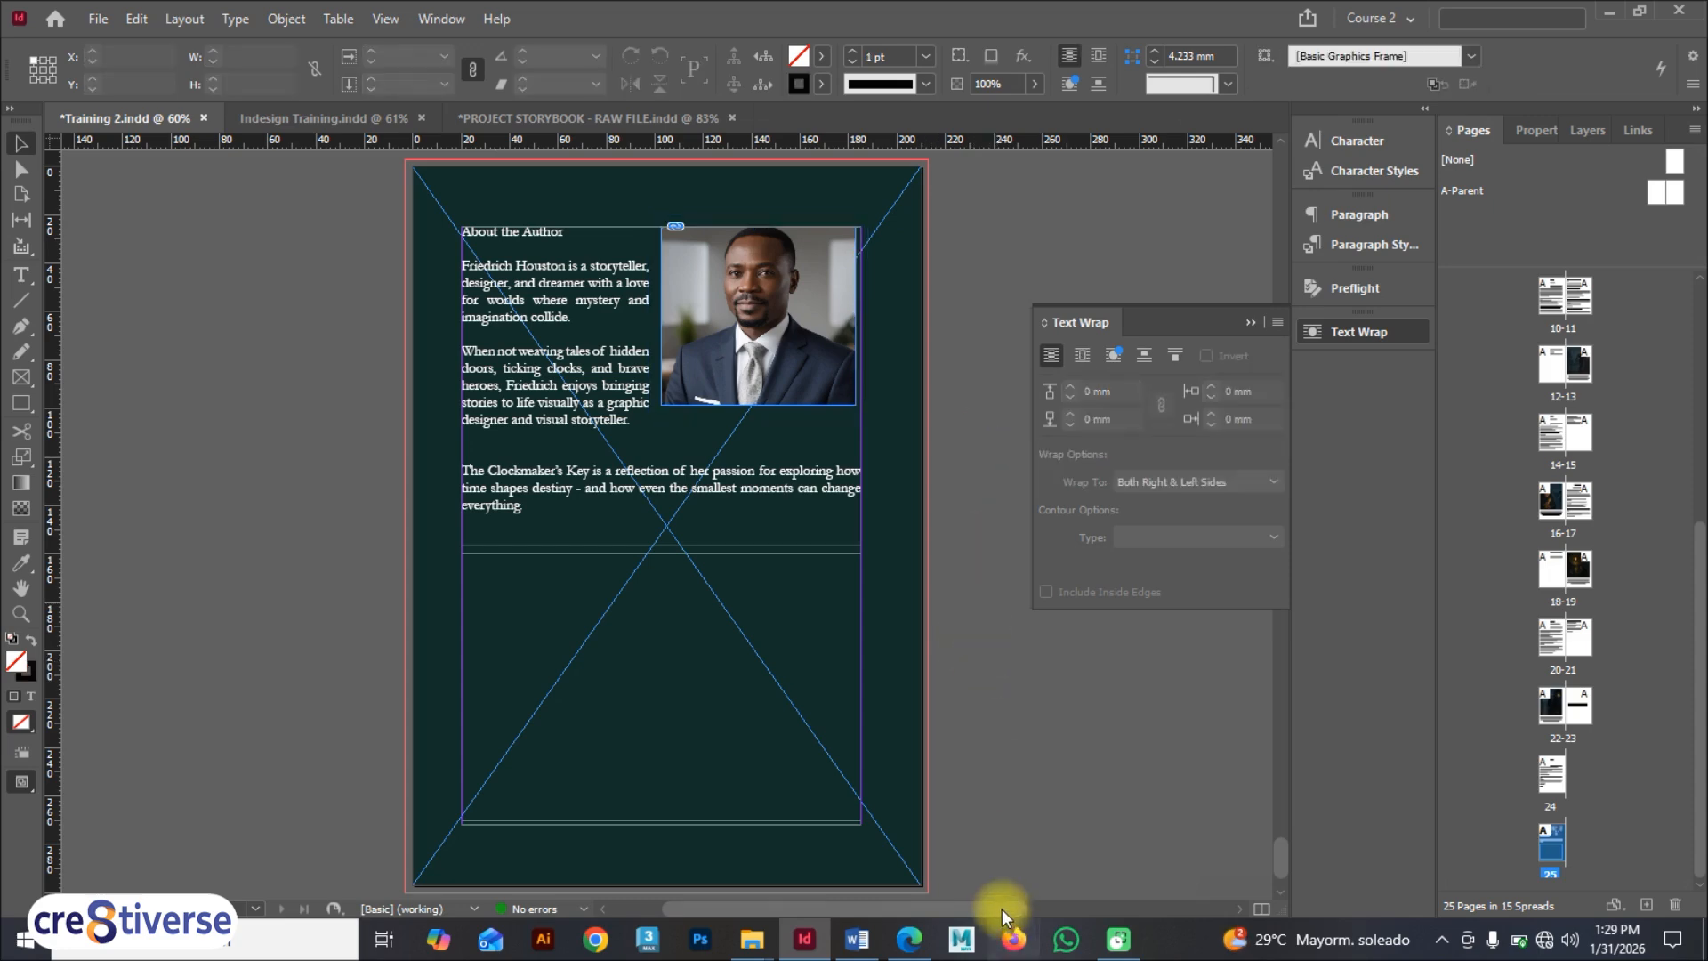
Step: Switch to the Word design brief and copy the ABOUT THE BOOK heading with all the paragraphs below it
left_click(857, 938)
scroll(477, 576, "down", 3)
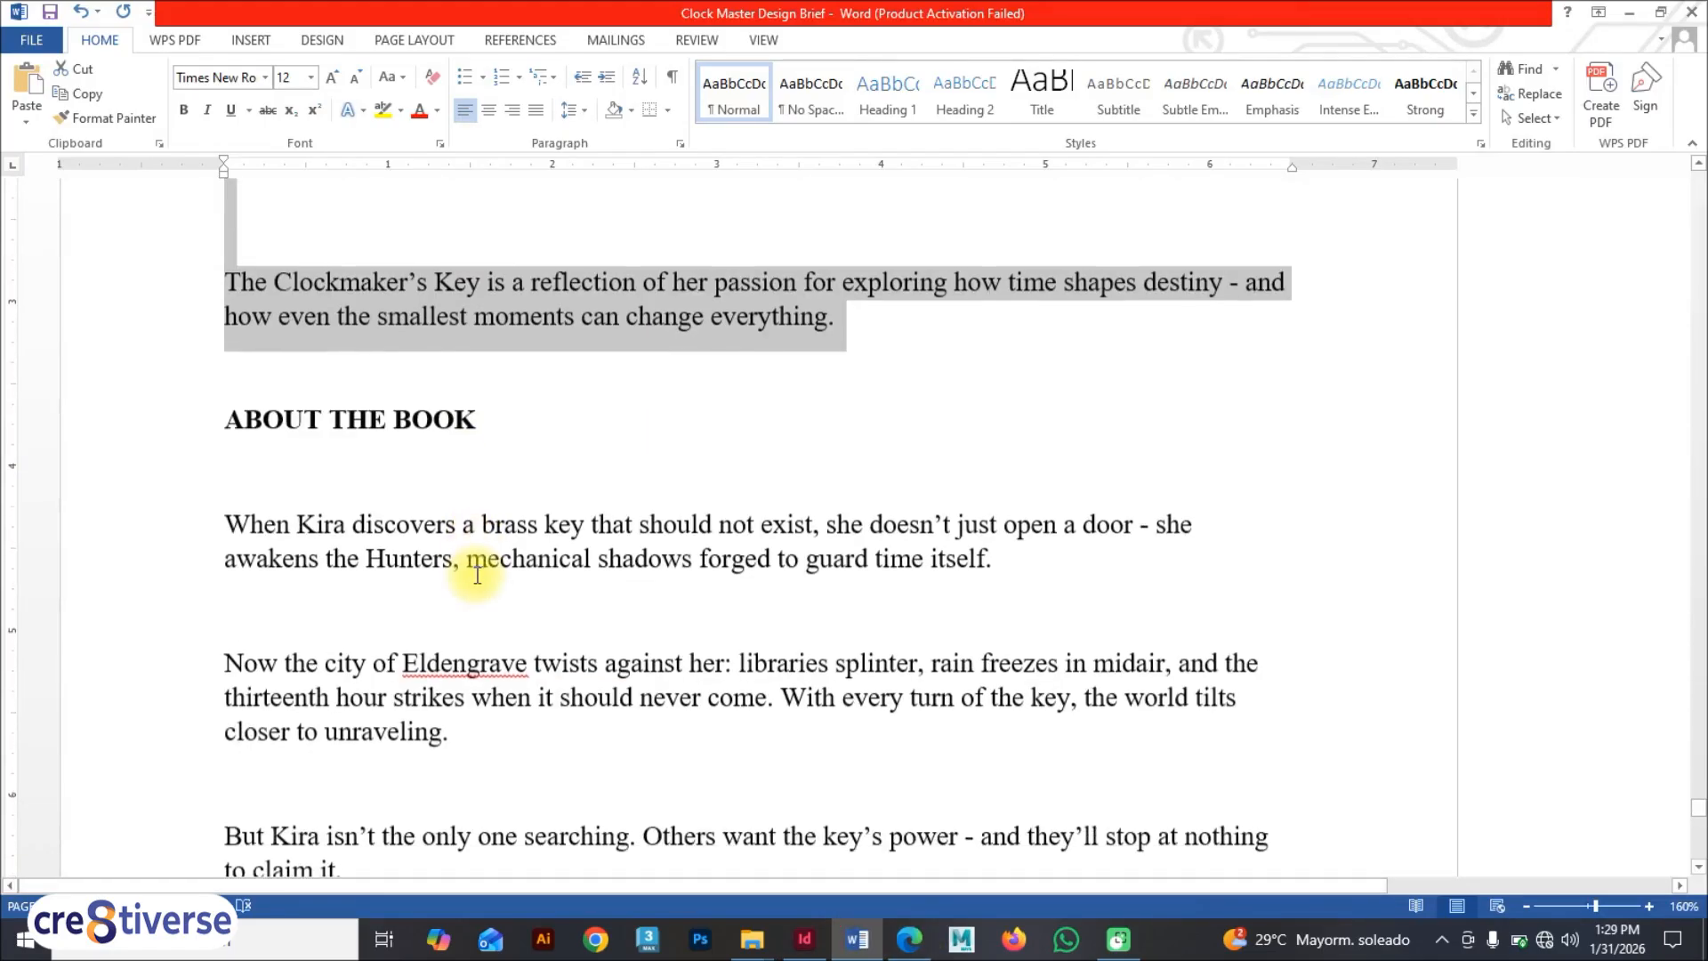
scroll(392, 474, "up", 2)
scroll(414, 466, "up", 4)
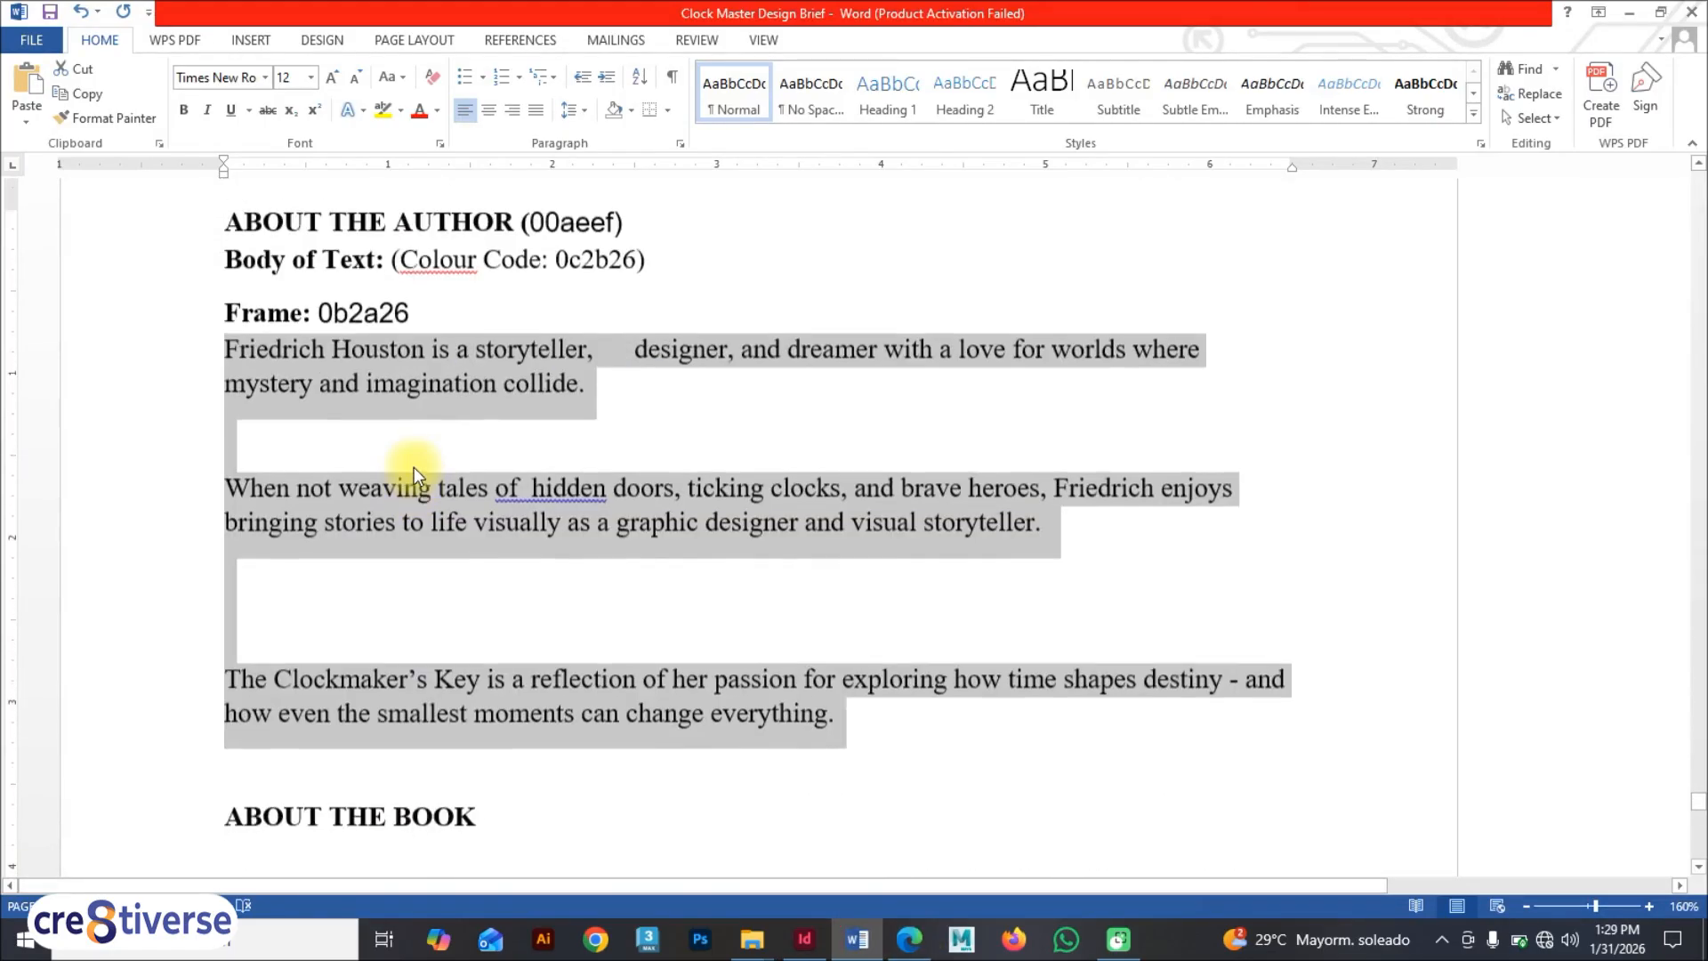
key("alt+Tab")
key("alt+Tab")
scroll(392, 498, "down", 5)
left_click_drag(236, 512, 442, 854)
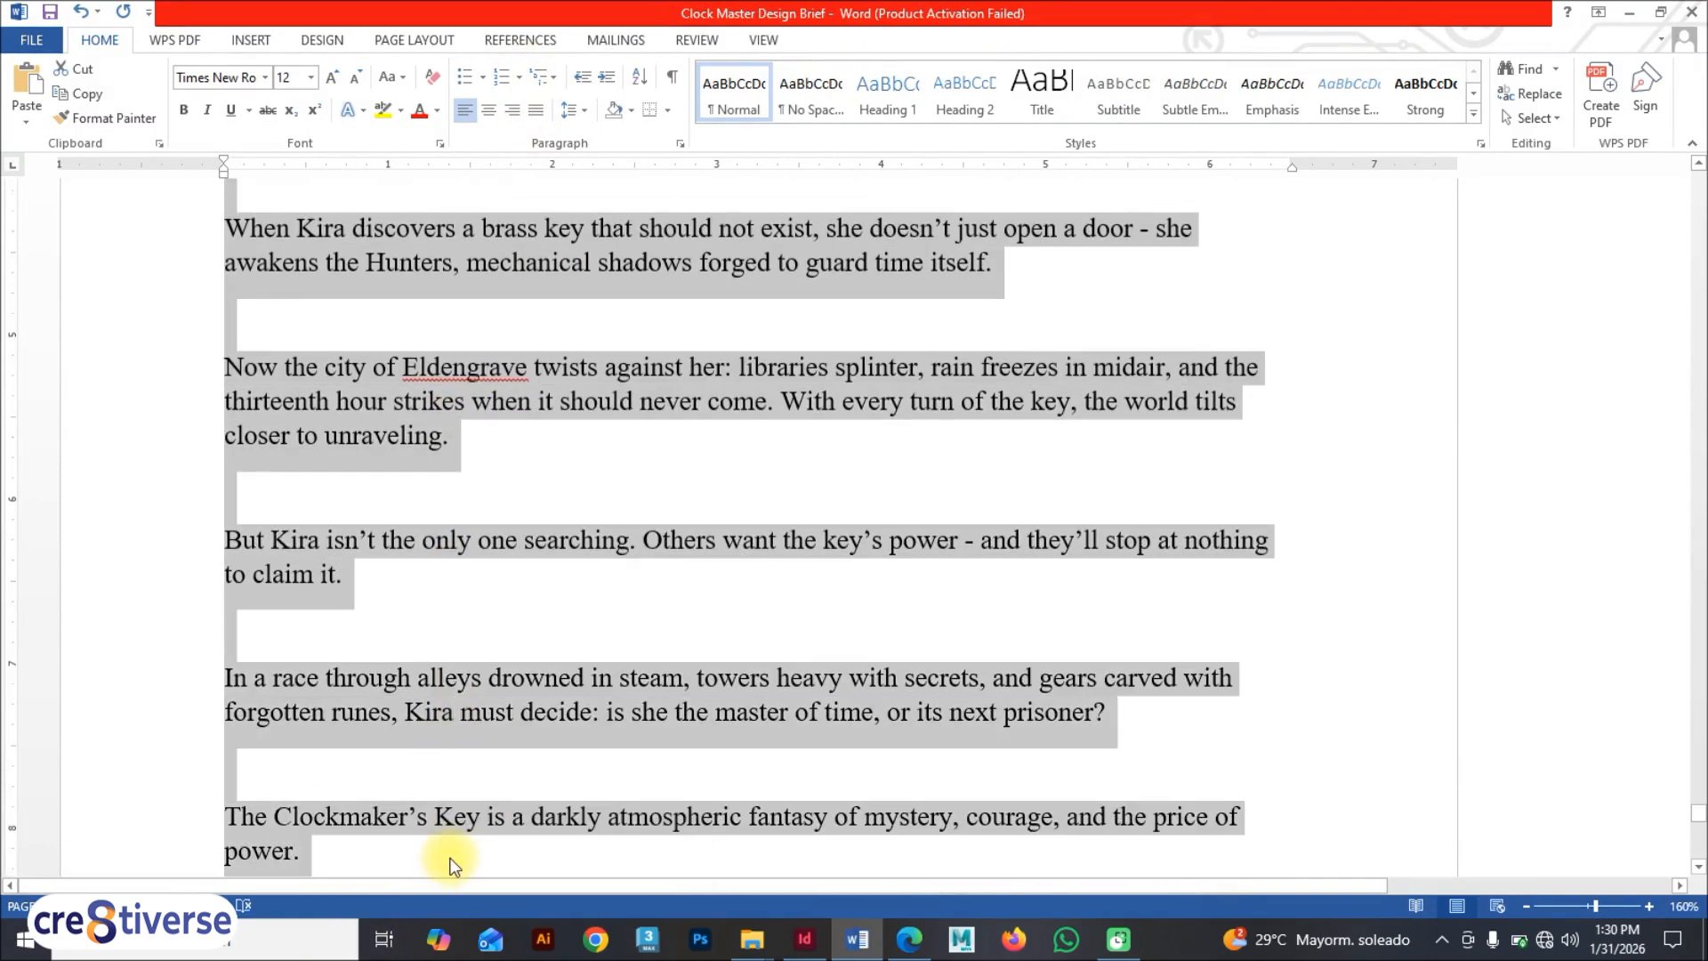
key("ctrl+c")
Step: Return to the InDesign layout and paste the ABOUT THE BOOK text into the empty frame below the biography
left_click(801, 941)
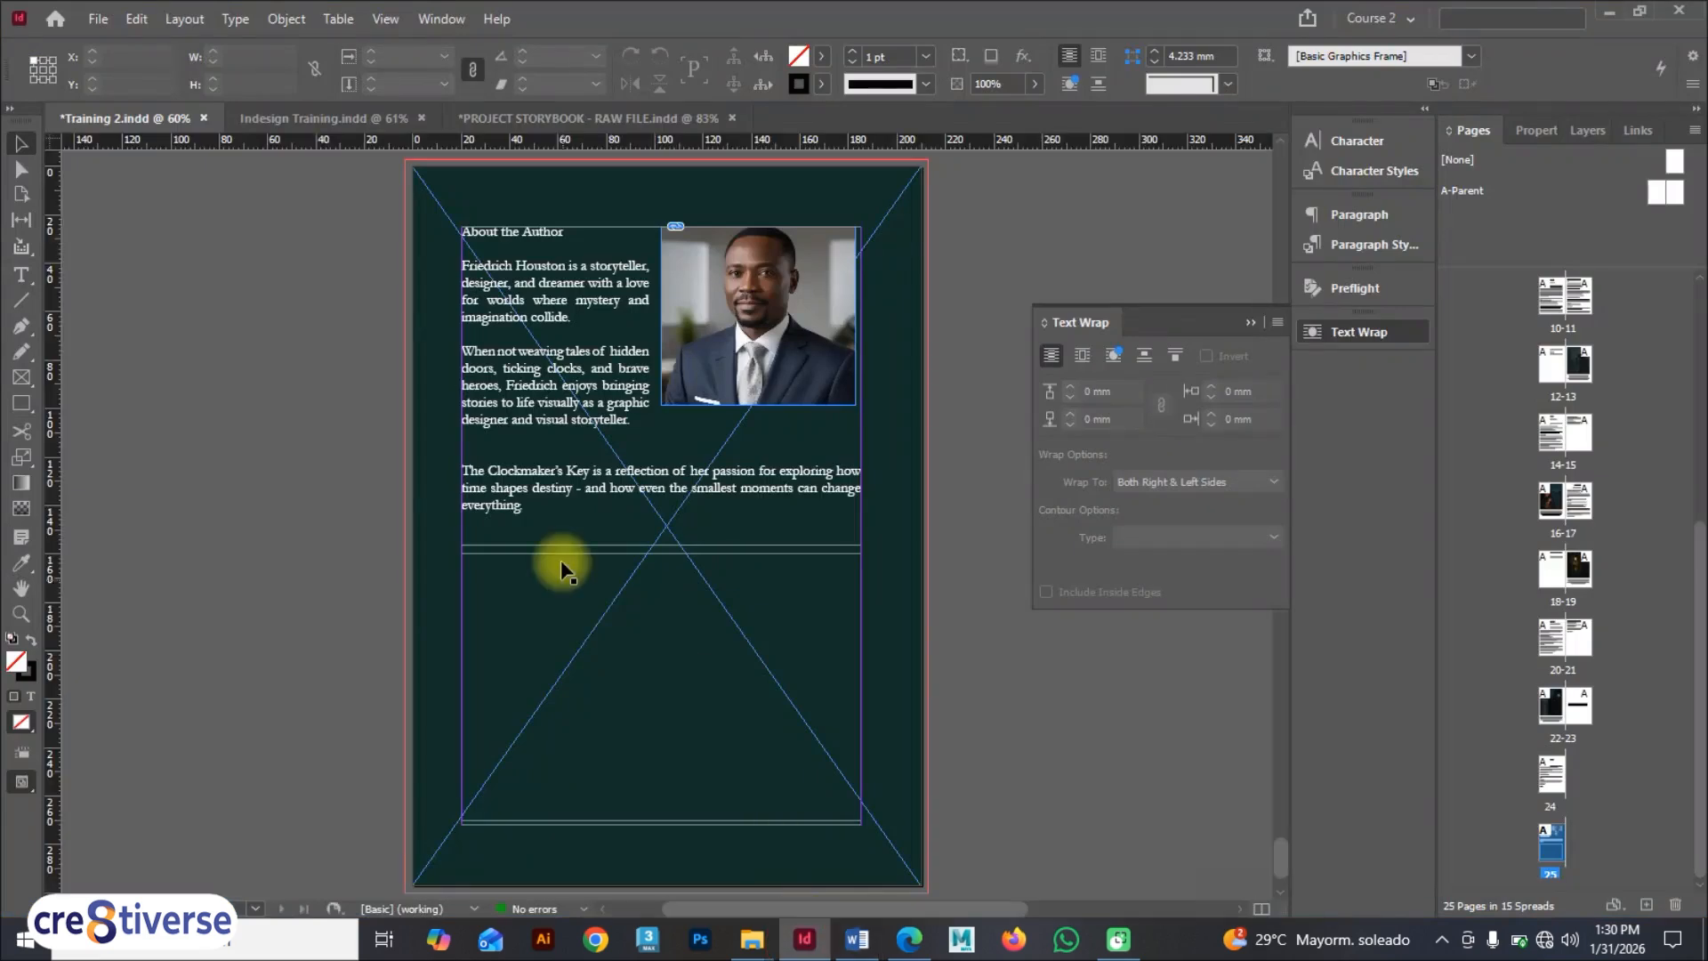
left_click(23, 278)
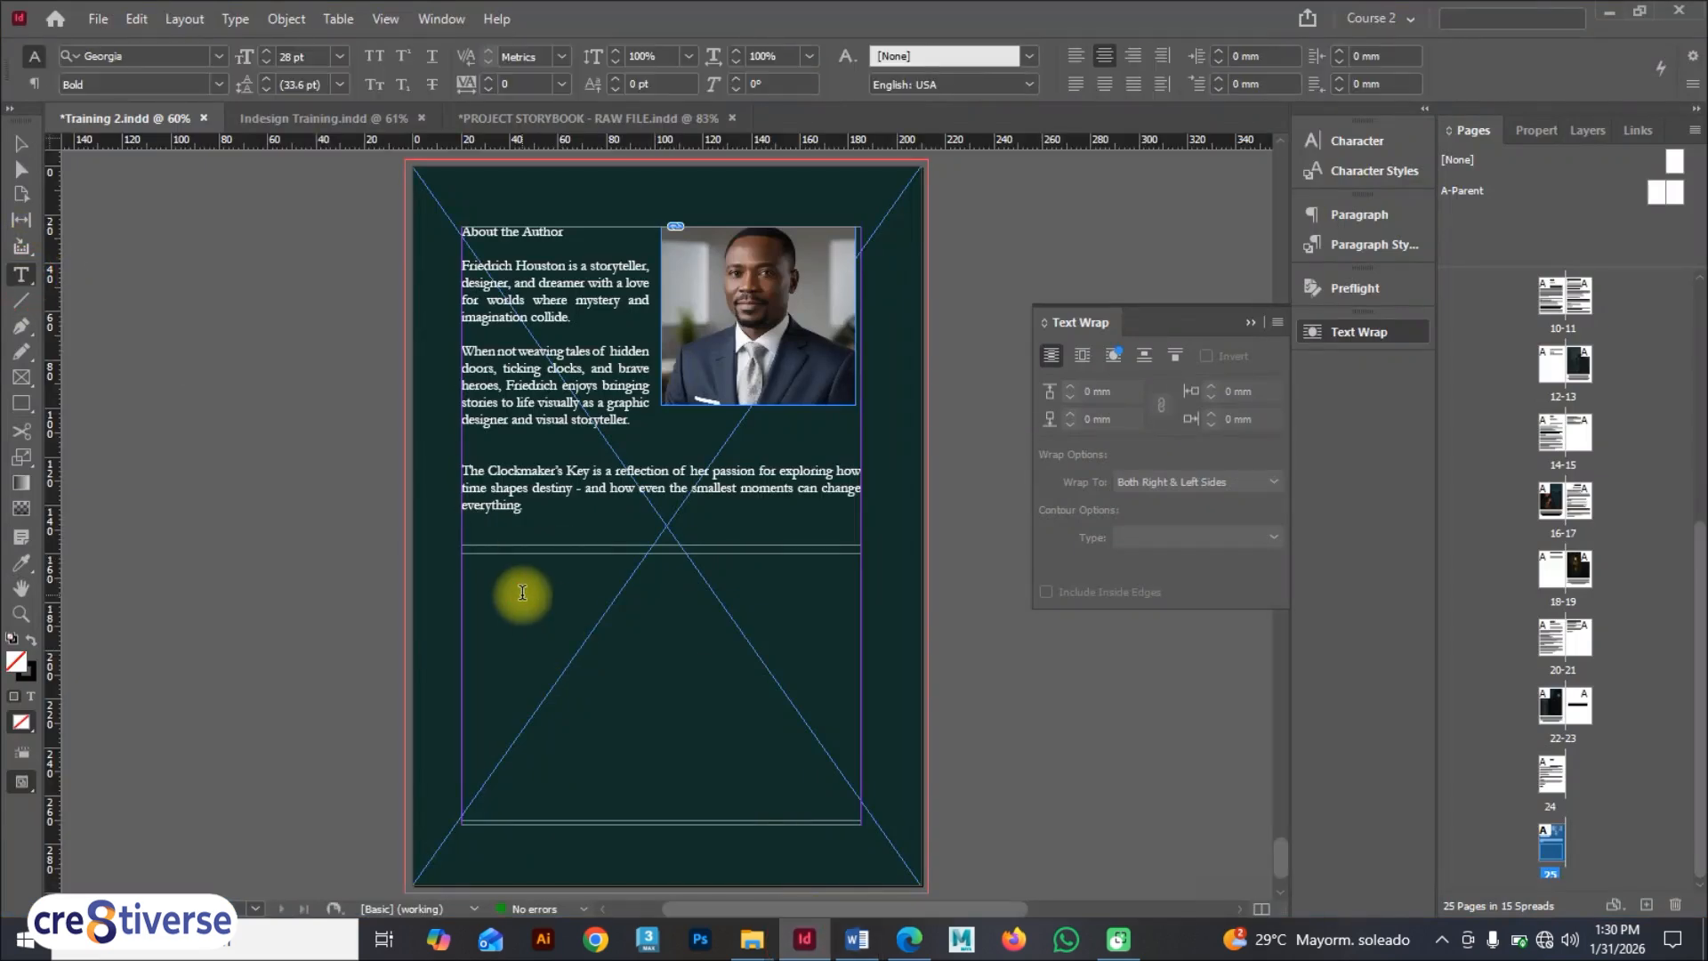
left_click(520, 598)
key("ctrl+v")
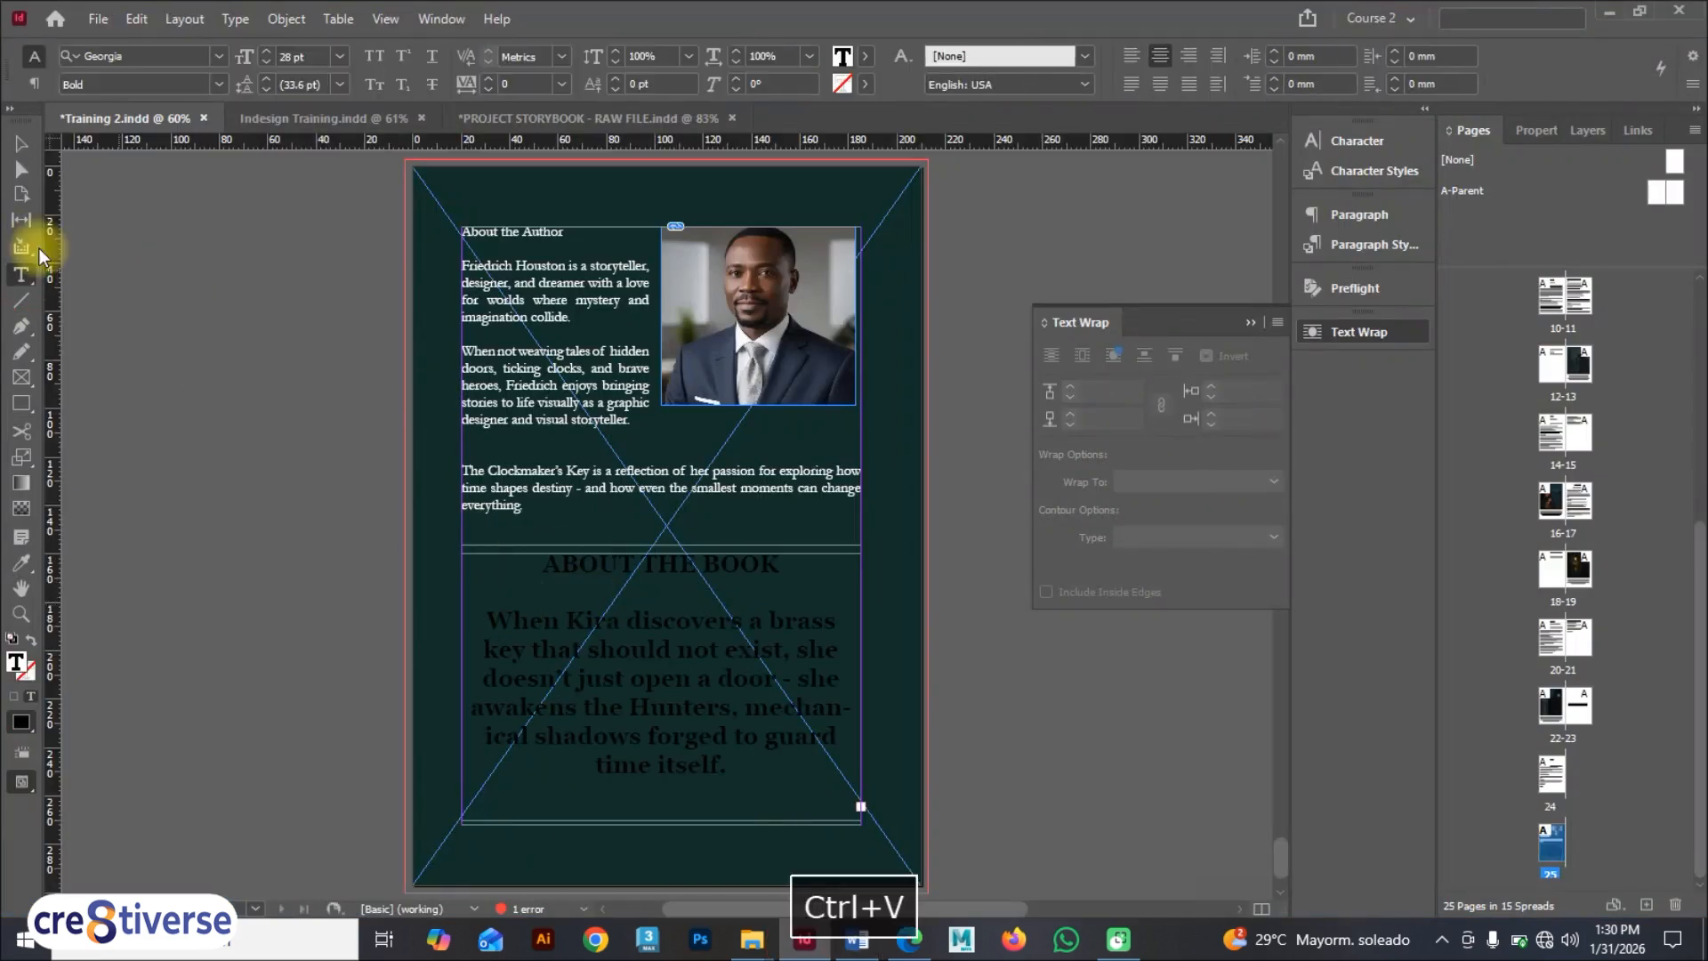
Step: Apply the Back Page paragraph style to the whole ABOUT THE BOOK text frame
left_click(18, 151)
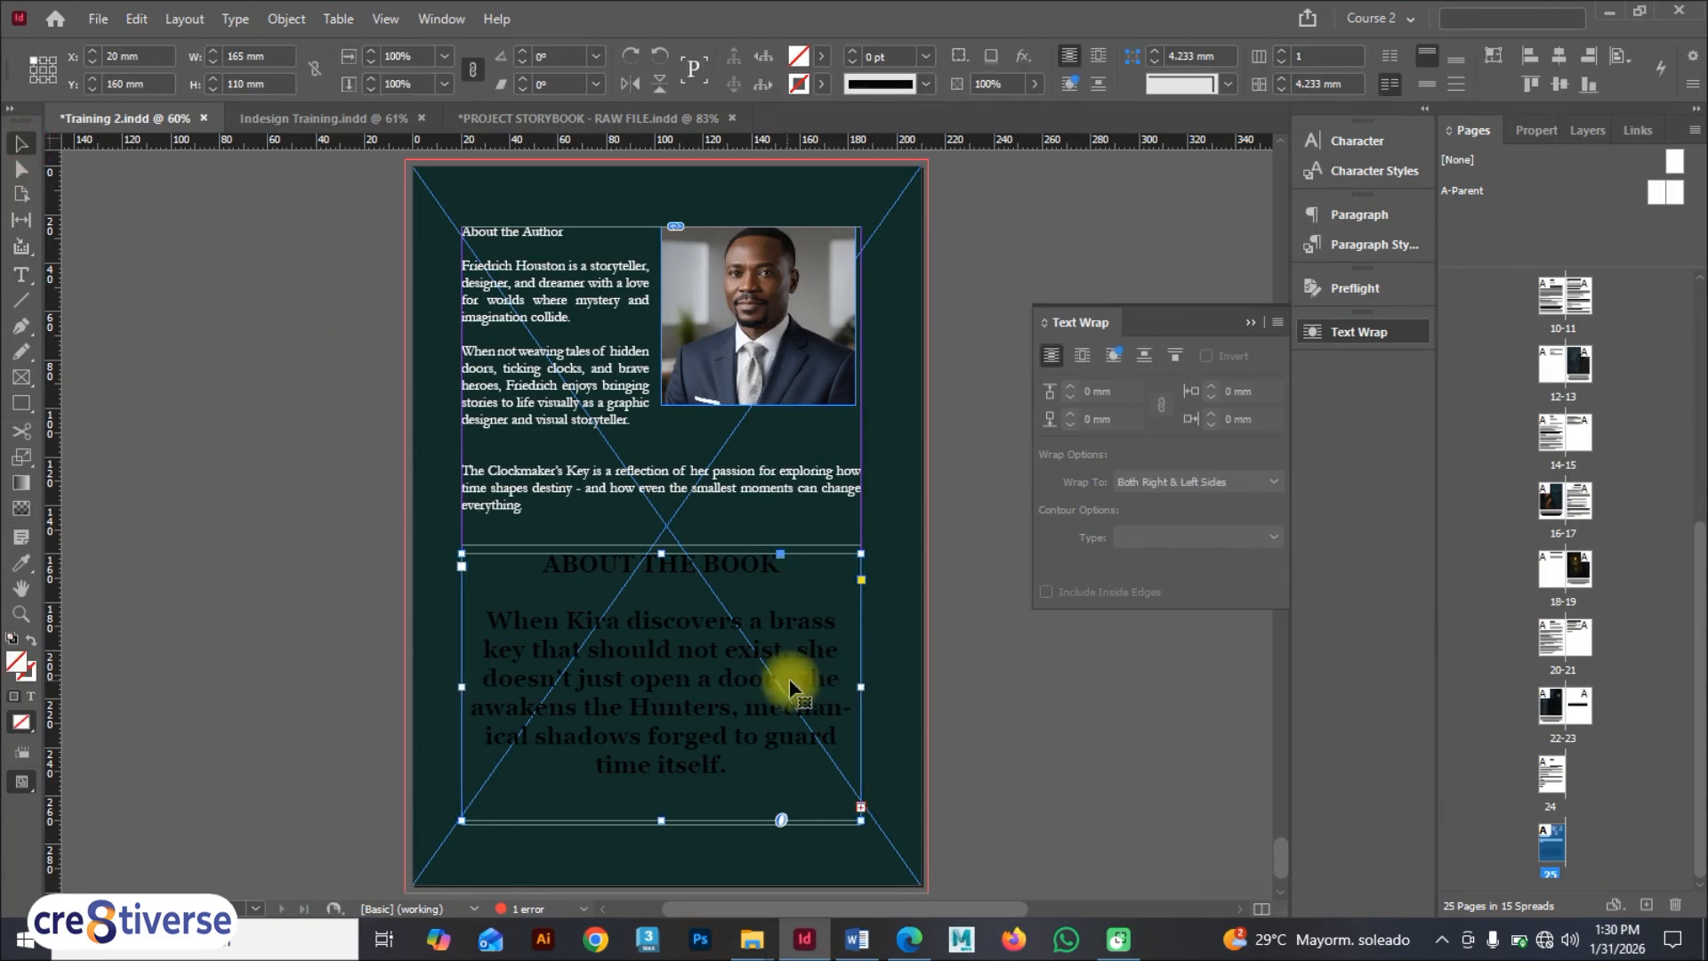
left_click(1346, 251)
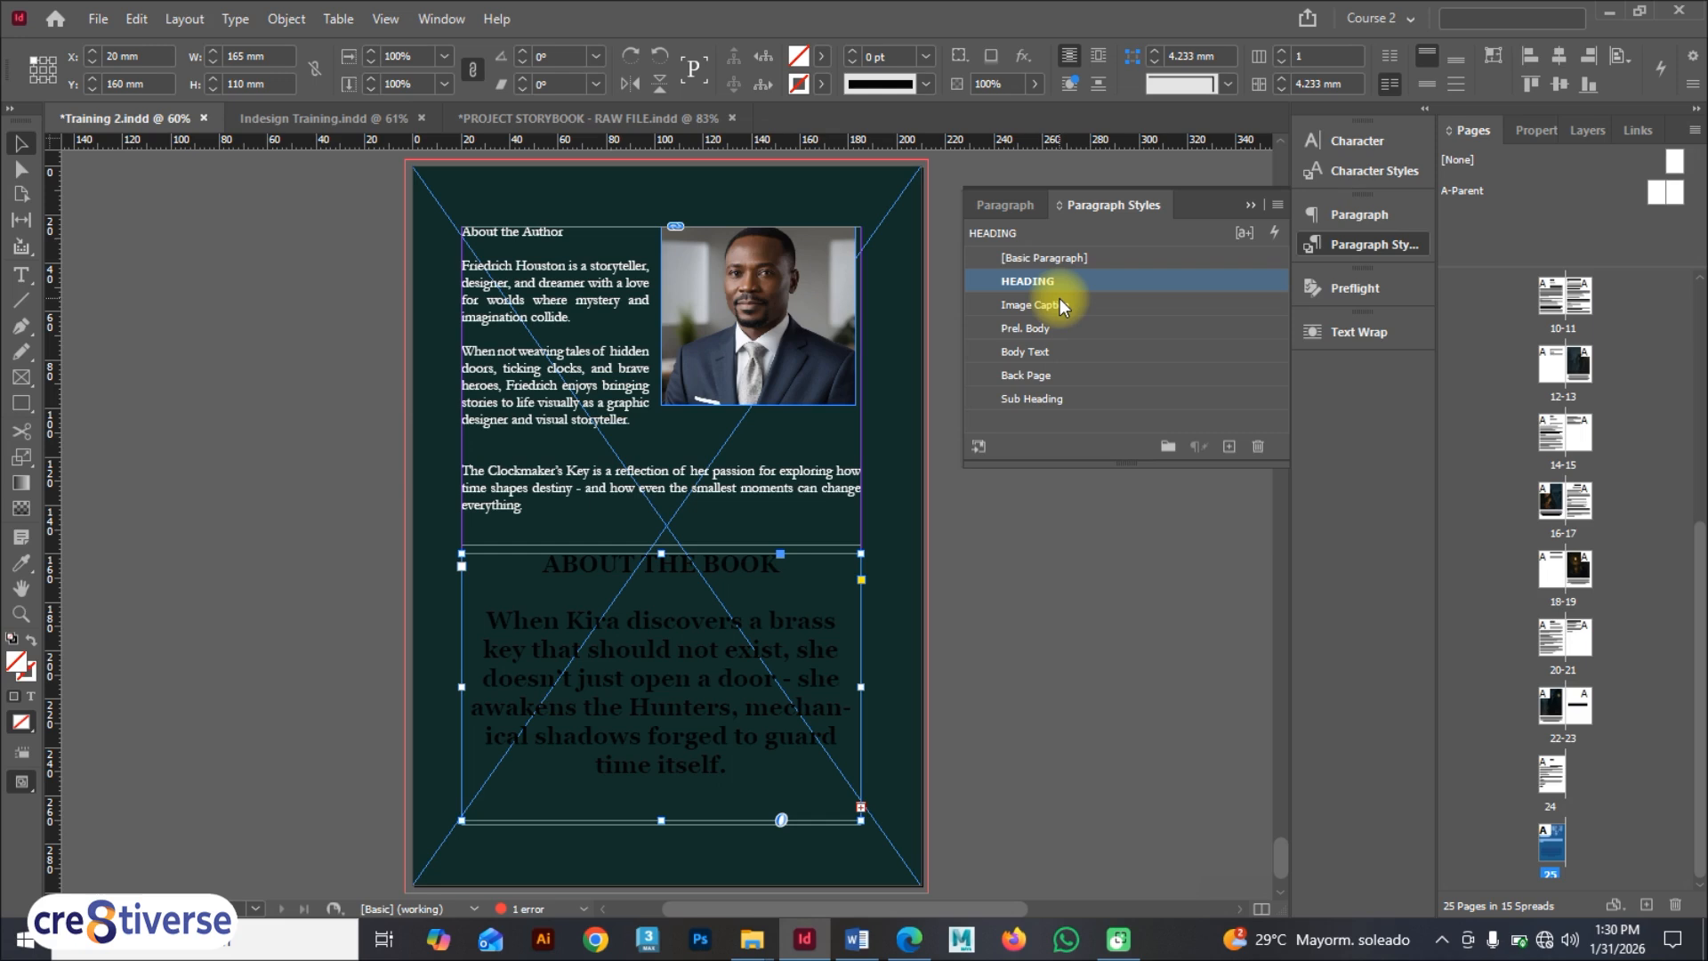
left_click(1032, 374)
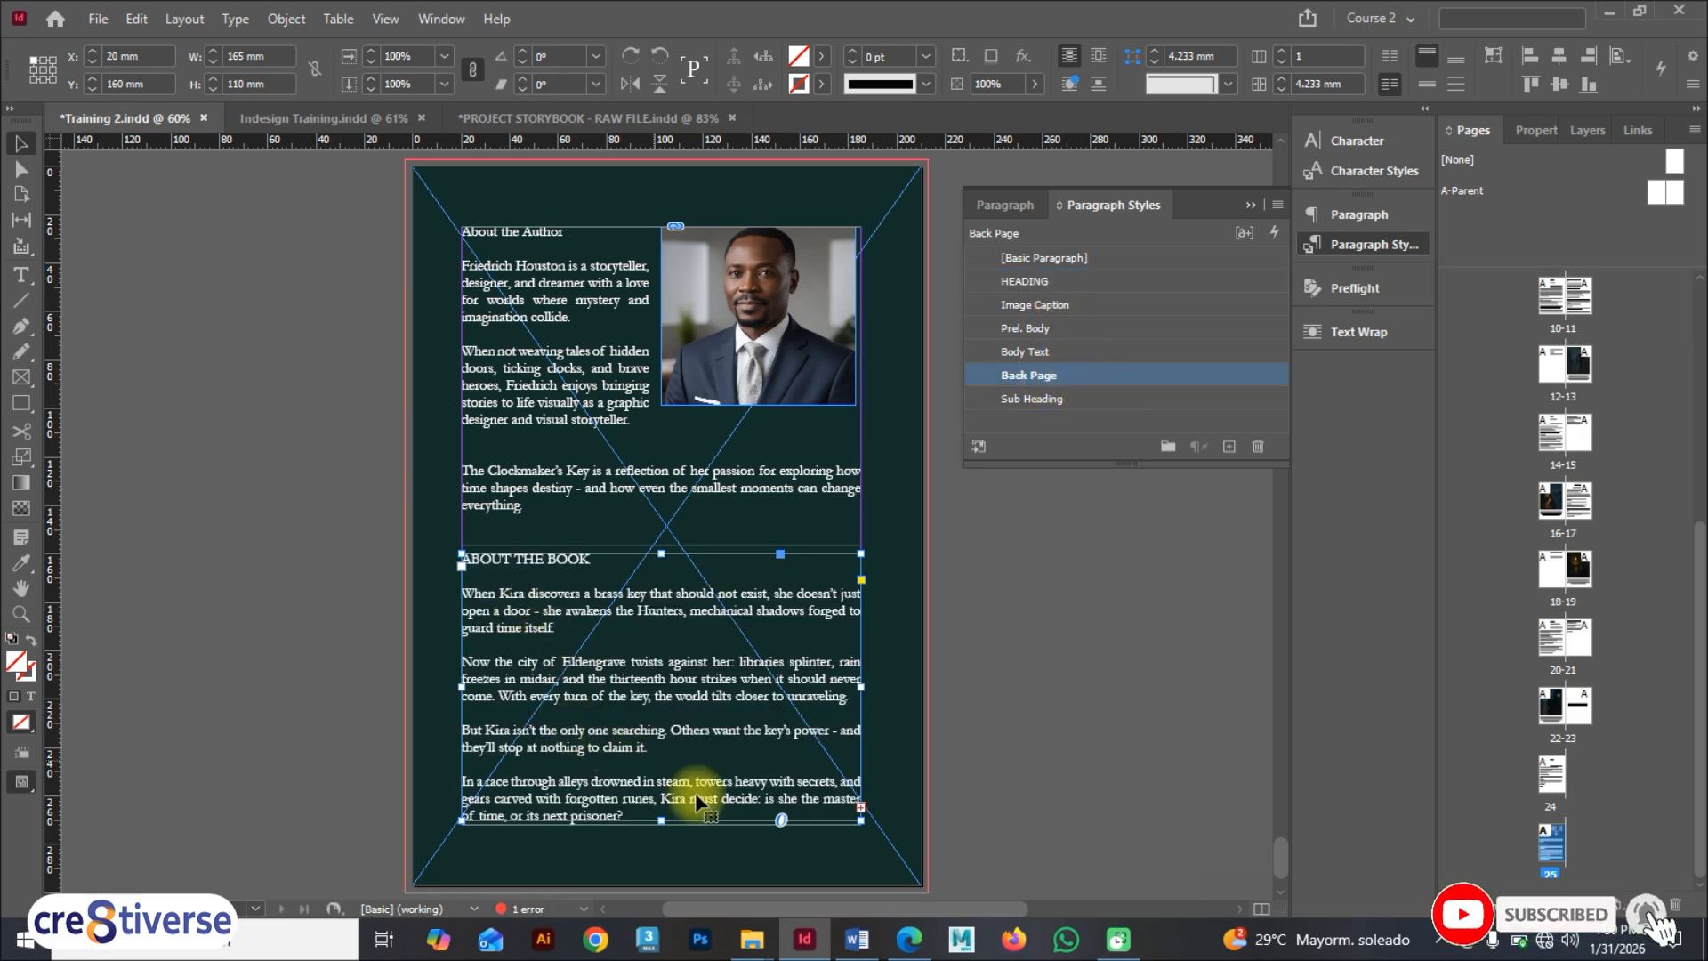
Step: Extend the ABOUT THE BOOK frame downward to a height of about 124.5 mm
left_click_drag(663, 820, 660, 859)
scroll(687, 690, "down", 2)
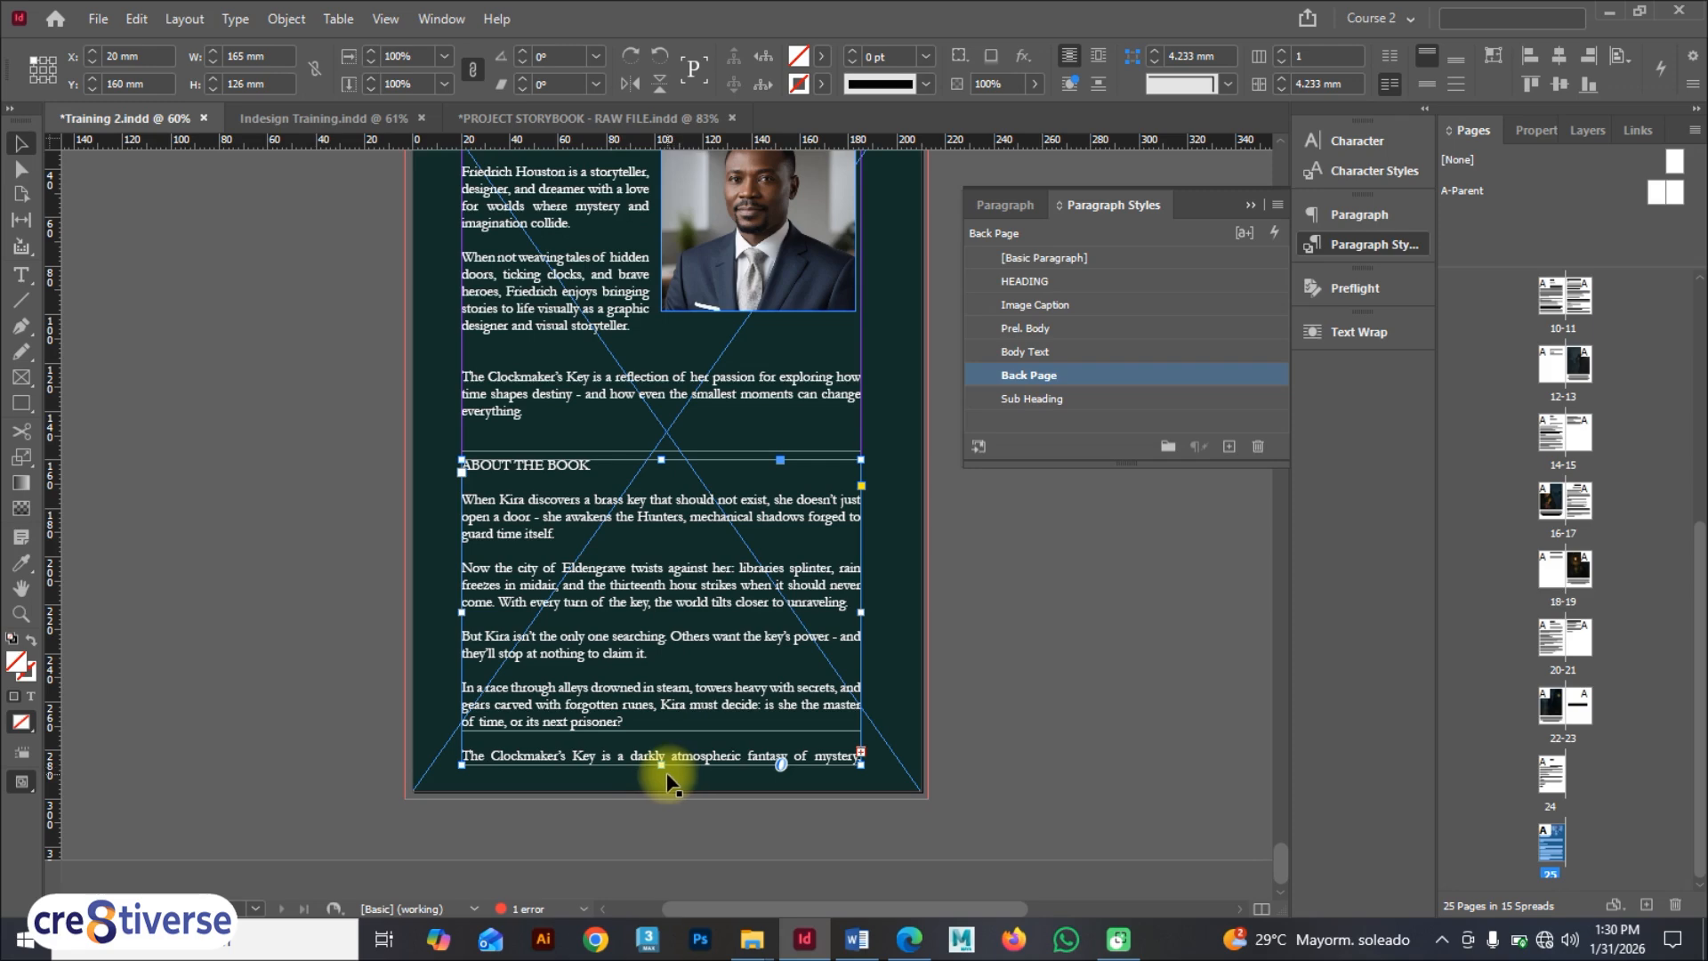
left_click_drag(665, 772, 662, 767)
scroll(544, 480, "up", 1)
scroll(545, 480, "up", 1)
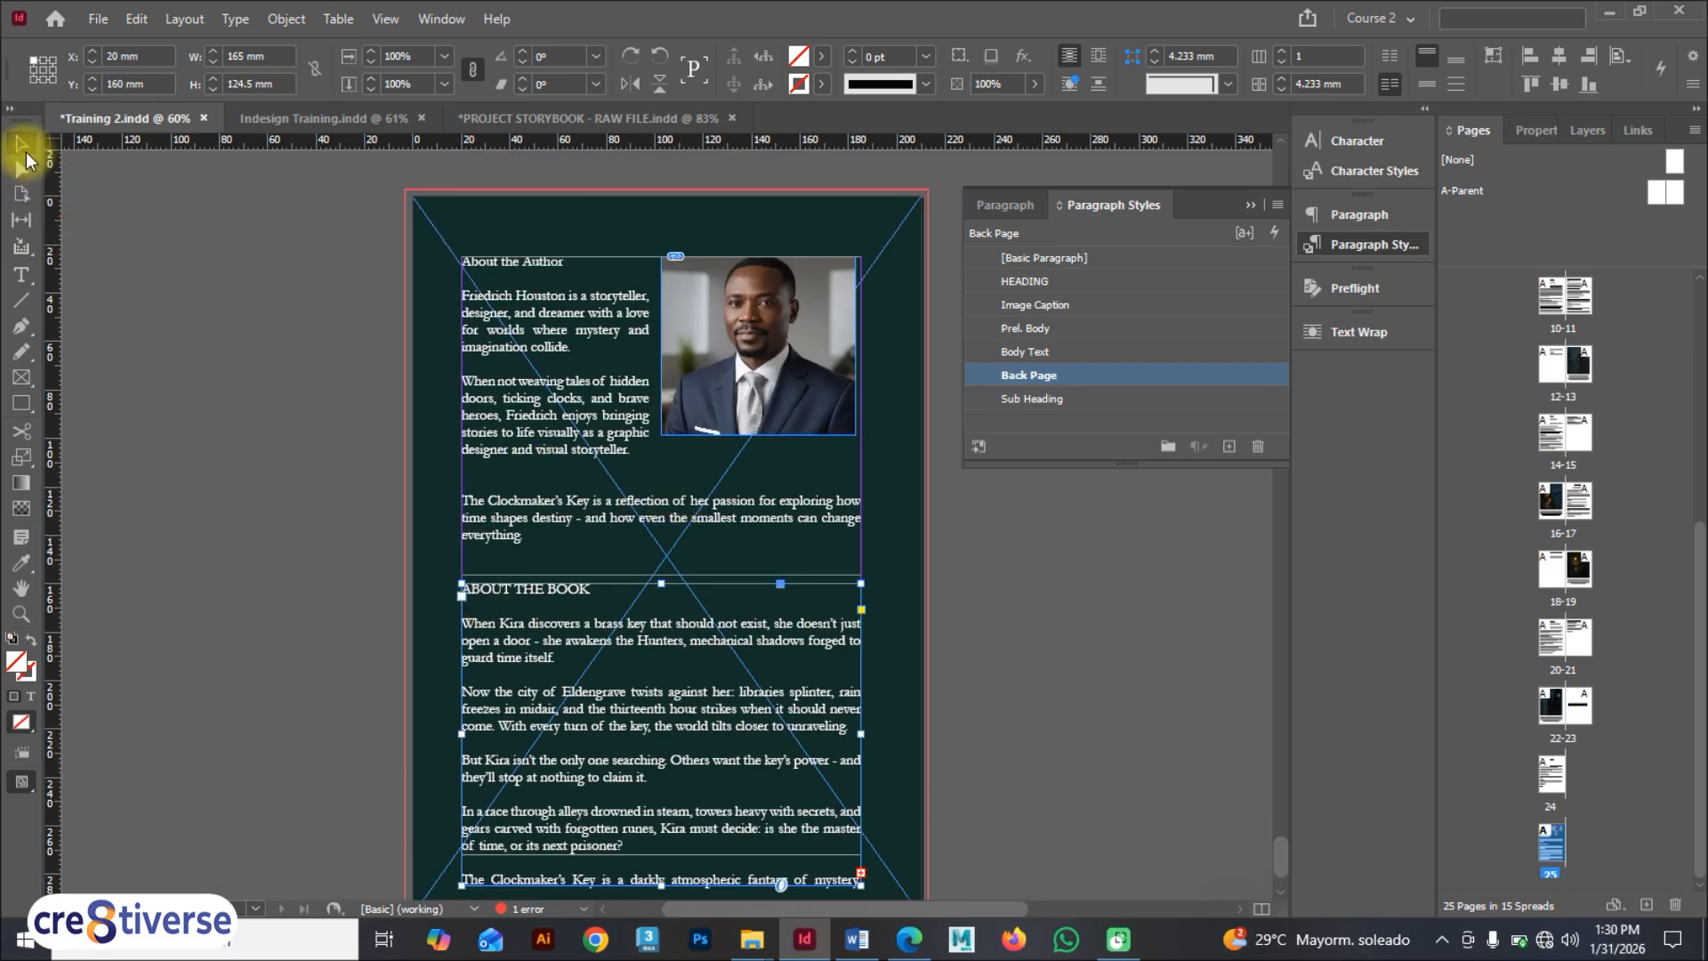
Step: With nothing selected, set the Back Page paragraph style's font size to 16 pt
left_click(255, 383)
left_click(1101, 374)
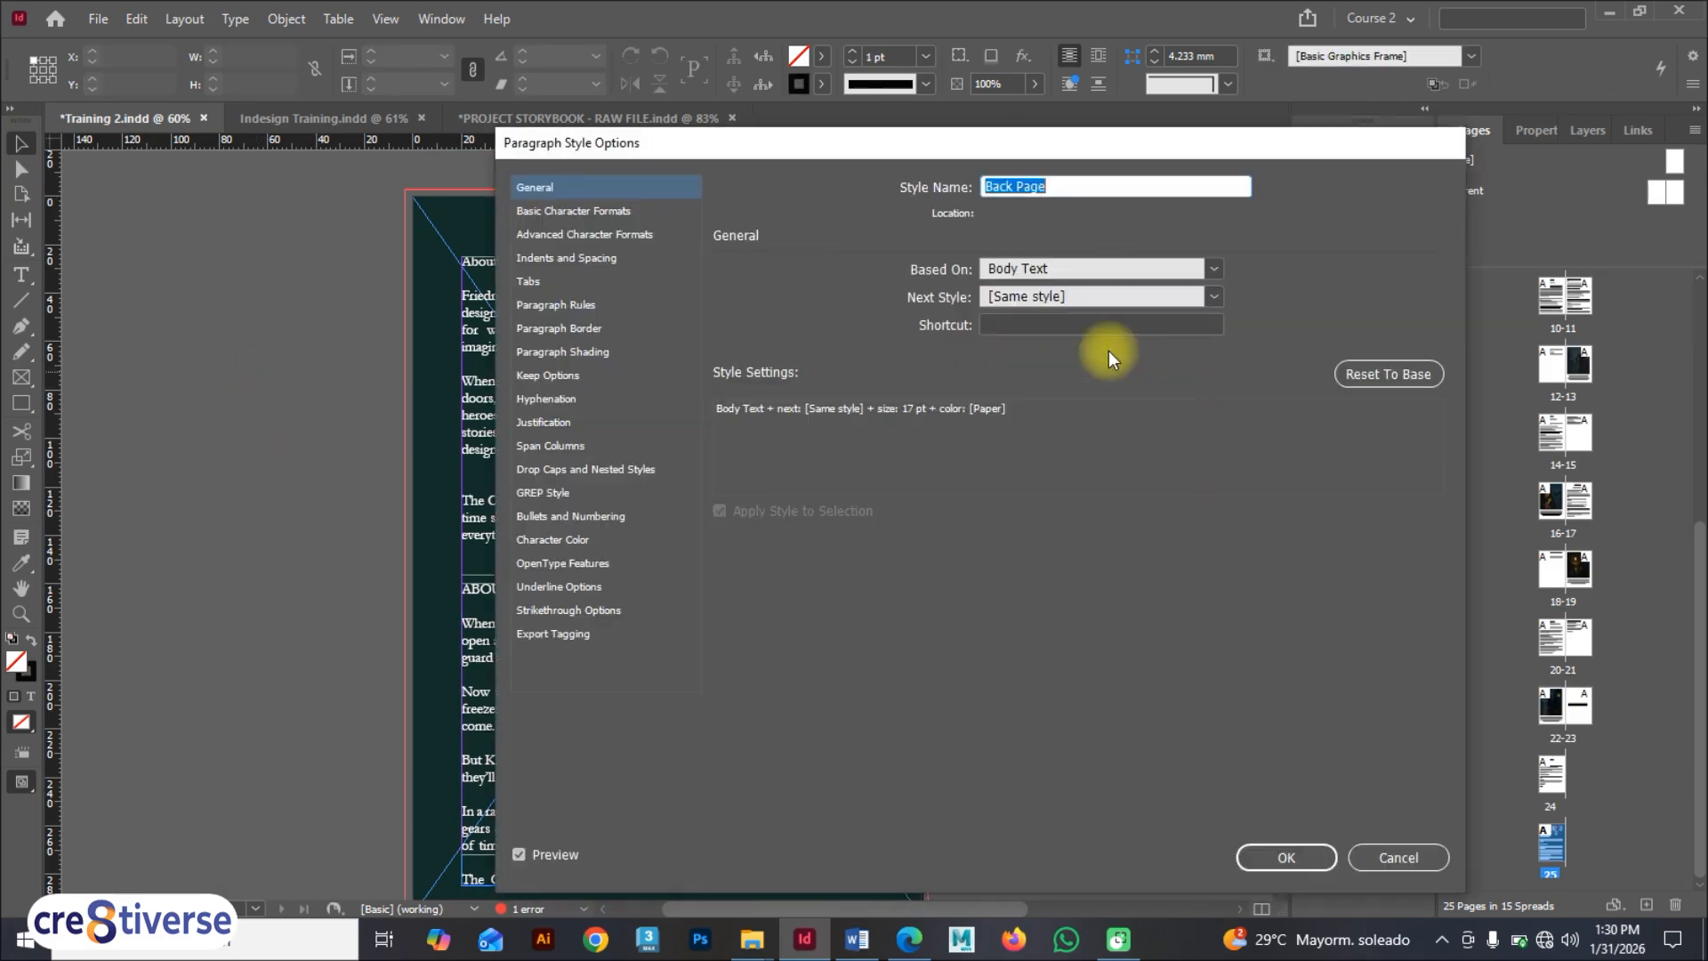
left_click(592, 211)
left_click(892, 343)
left_click_drag(891, 339, 794, 339)
type("16")
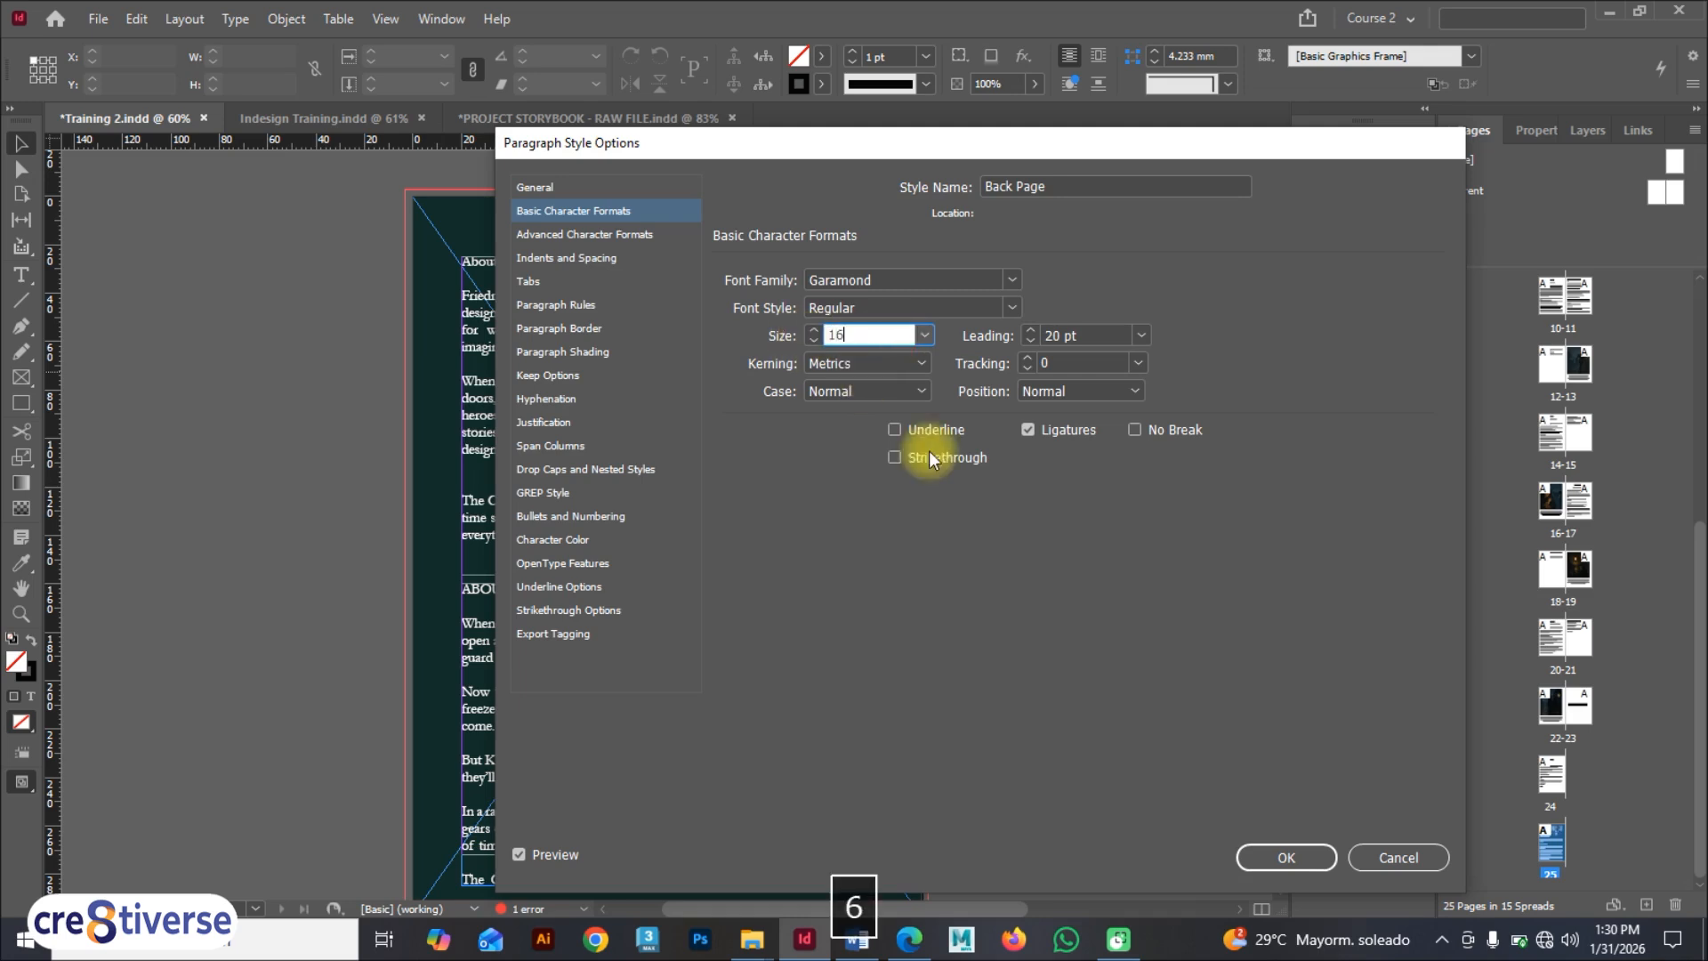
left_click(1269, 861)
Step: Shorten the biography text frame from its lower edge to a height of about 115.5 mm
left_click(538, 489)
left_click(636, 578)
left_click_drag(659, 573, 659, 536)
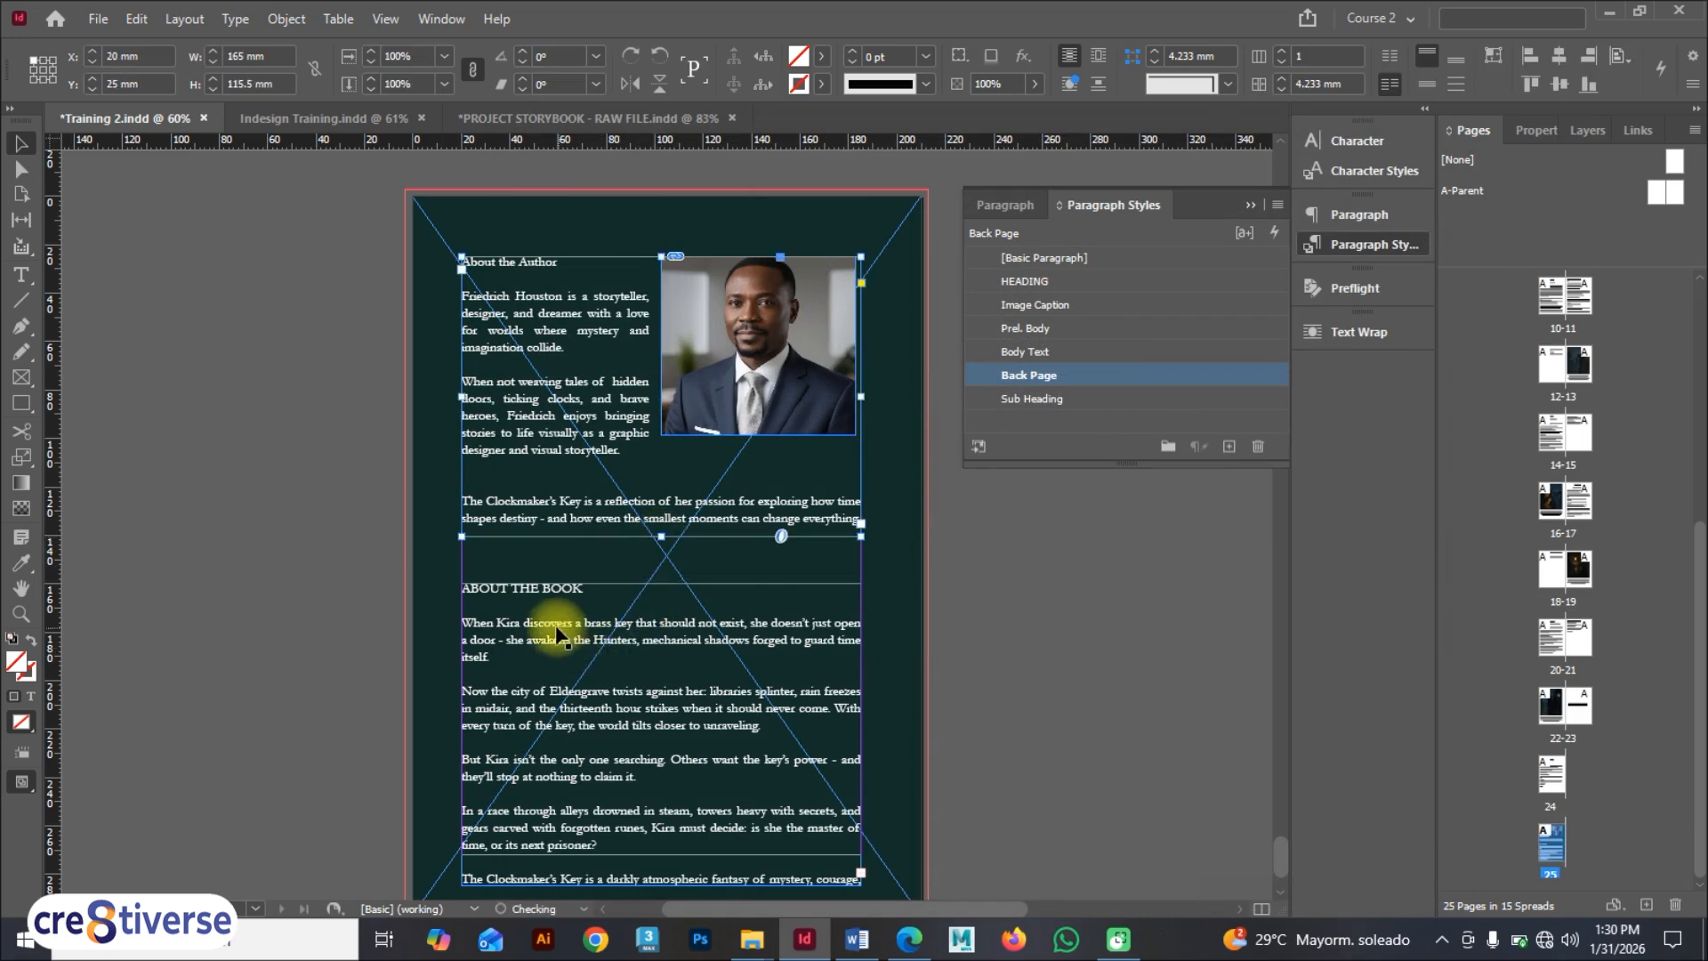
Step: Move the ABOUT THE BOOK frame up to Y 147.5 mm and extend its lower edge to a height of about 137 mm
left_click_drag(553, 627, 556, 605)
scroll(564, 712, "down", 1)
left_click_drag(662, 793, 663, 823)
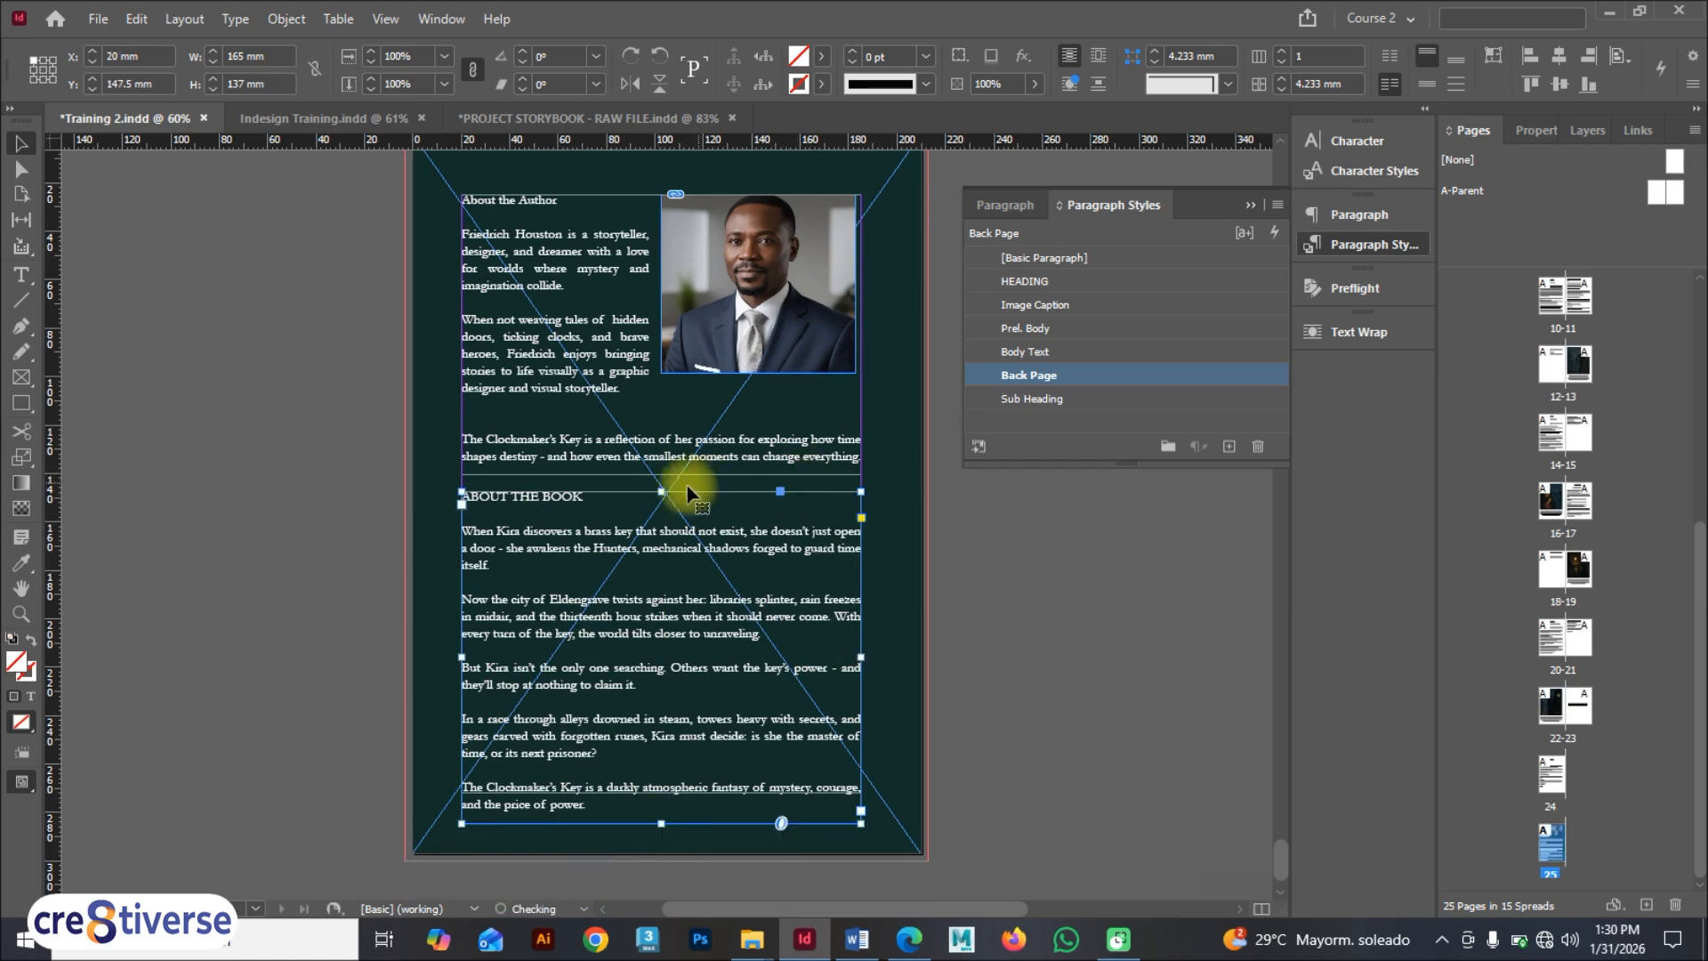
Step: Add another empty line below the ABOUT THE BOOK heading and leave text editing
double_click(595, 501)
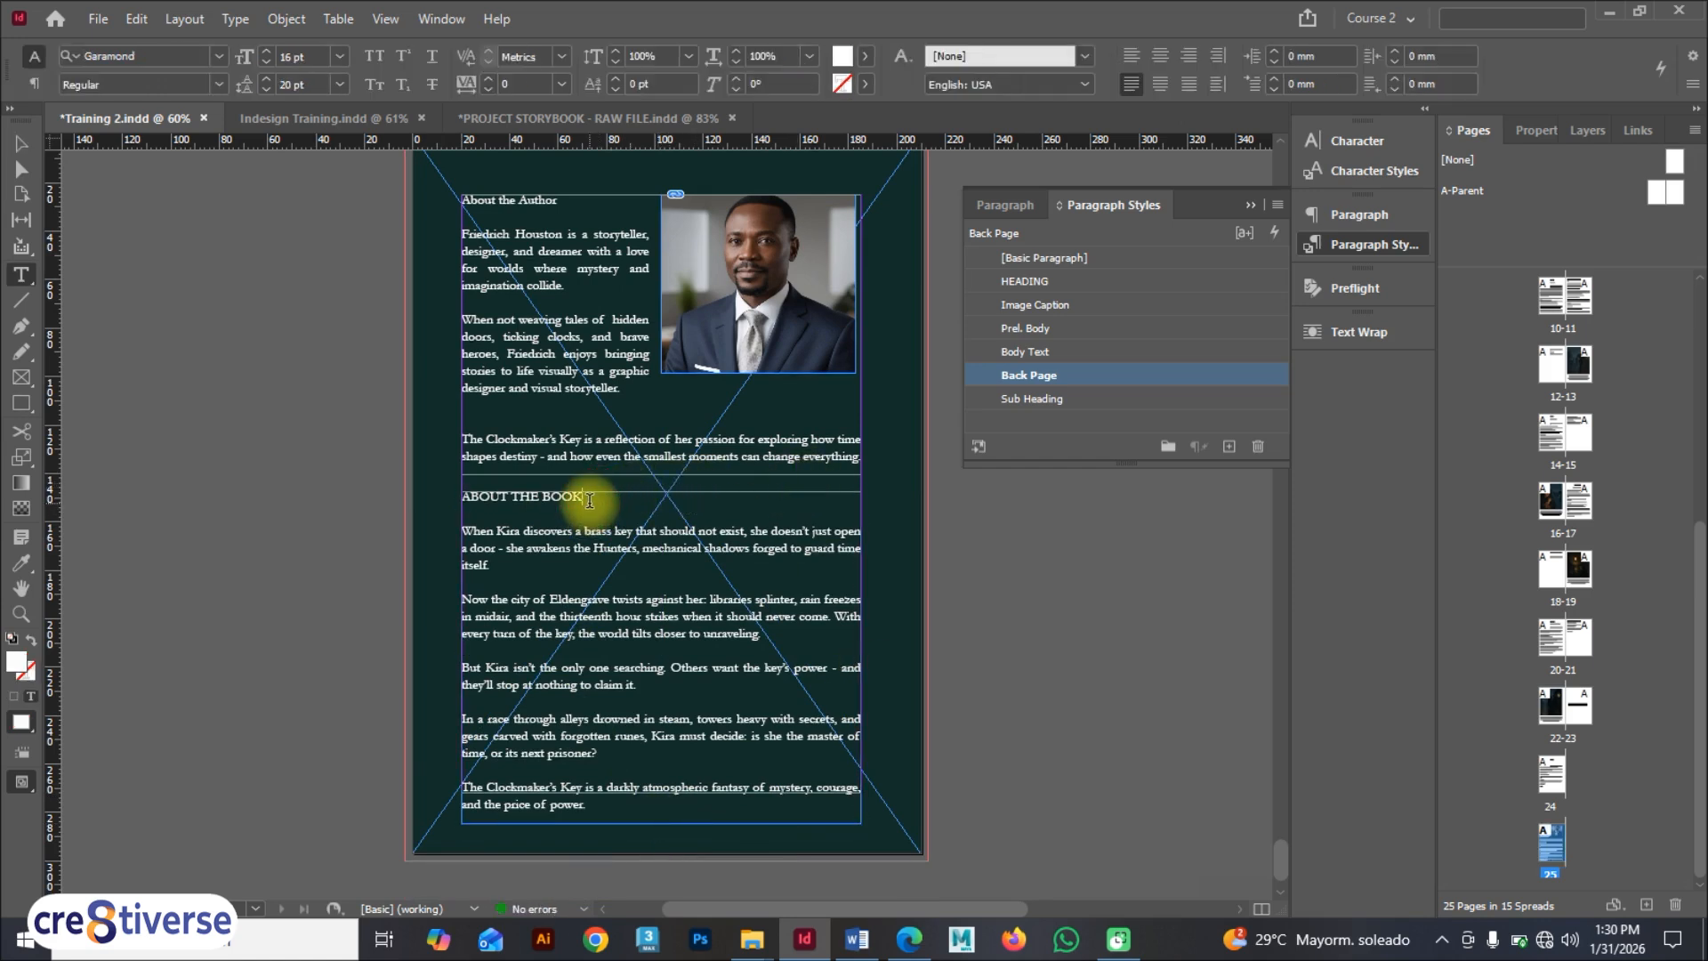
key("Return")
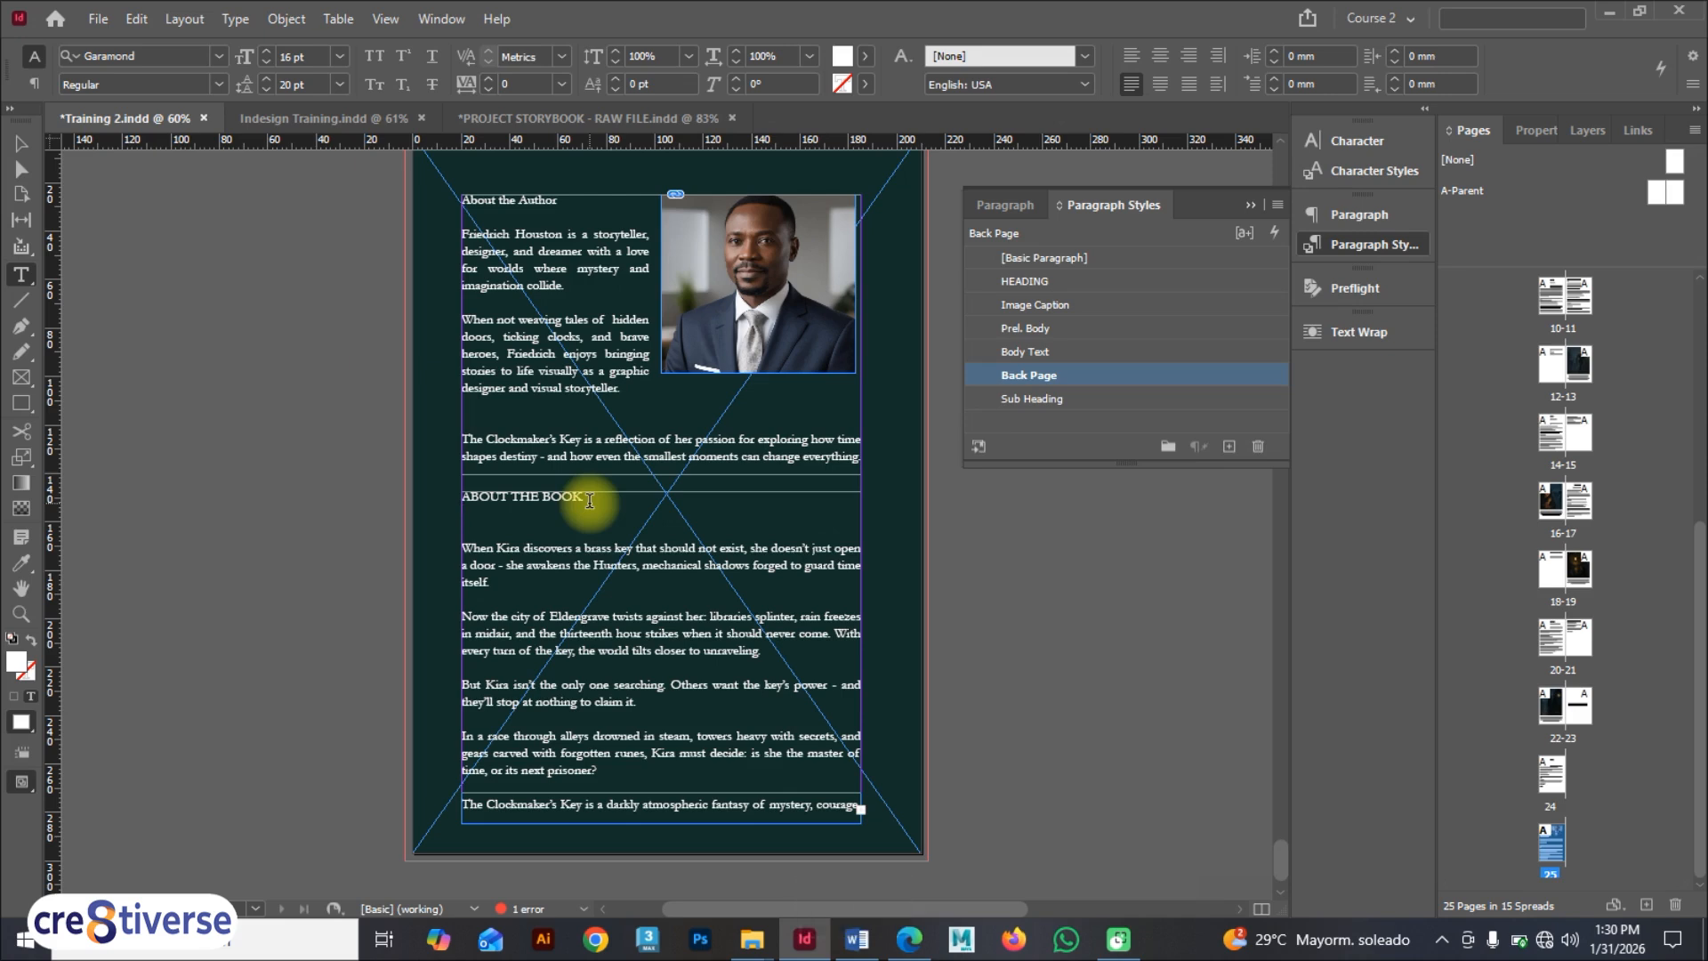
left_click(21, 142)
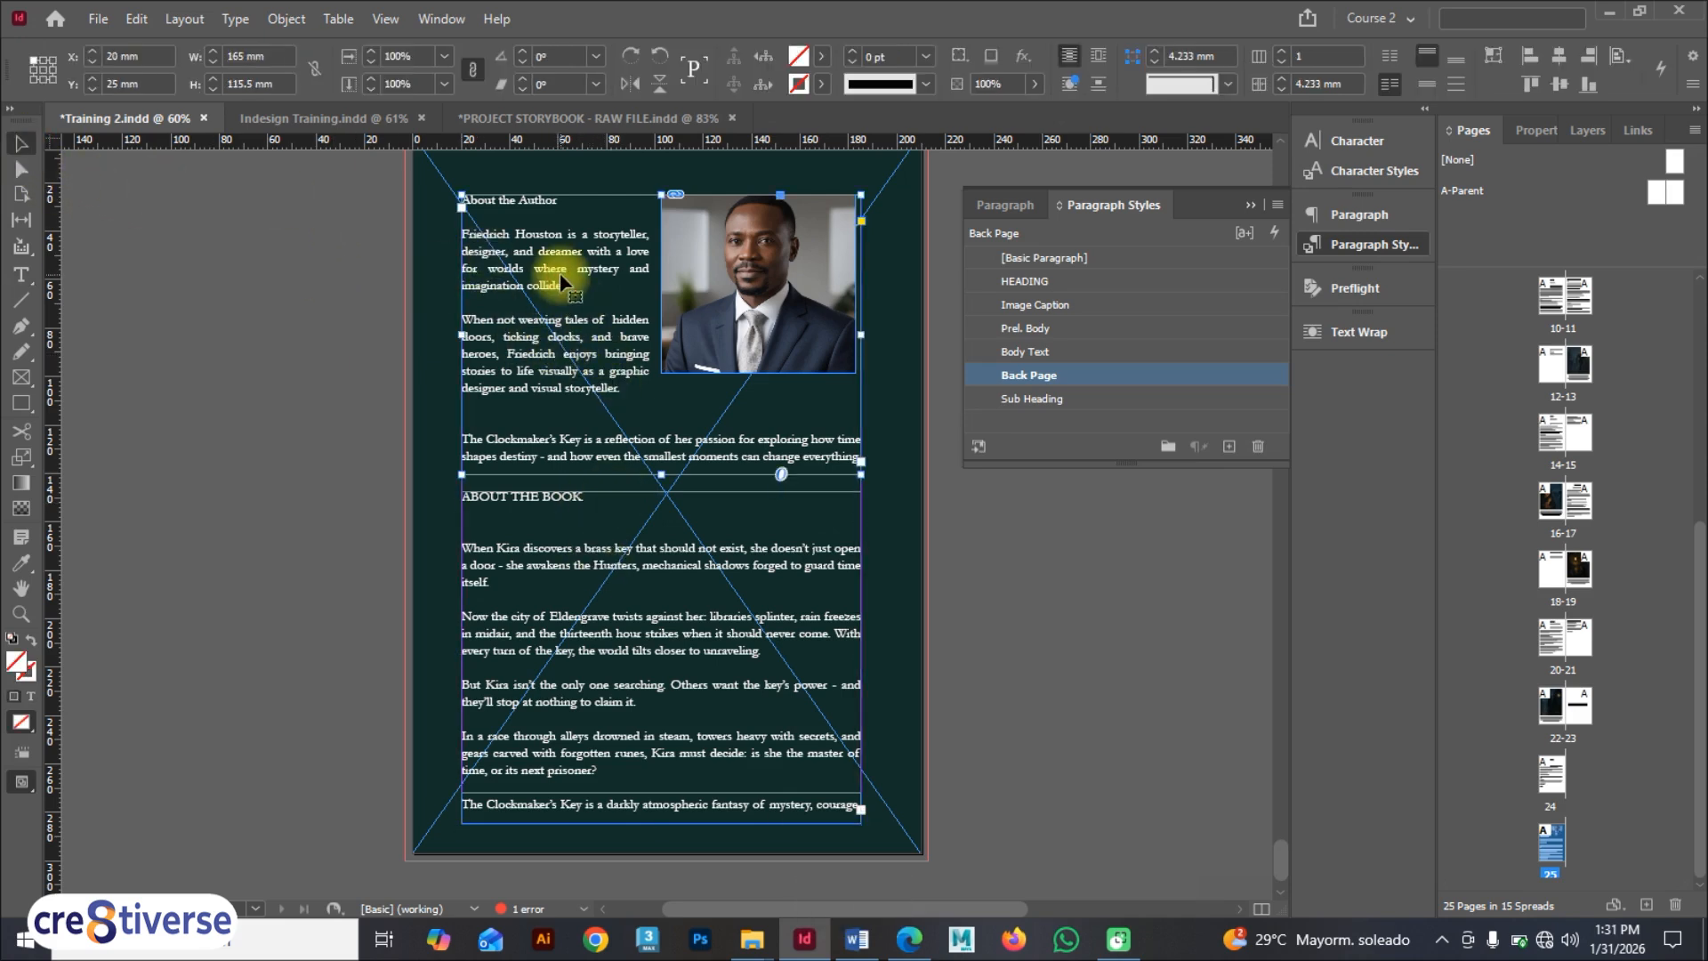
Step: Nudge the biography text frame up to a Y position of about 20 mm
key("Up")
key("Up")
key("Up")
key("Up")
key("Up")
key("Up")
key("Up")
key("Up")
key("Up")
key("Up")
key("Up")
key("Up")
key("Up")
key("Up")
scroll(614, 283, "up", 3)
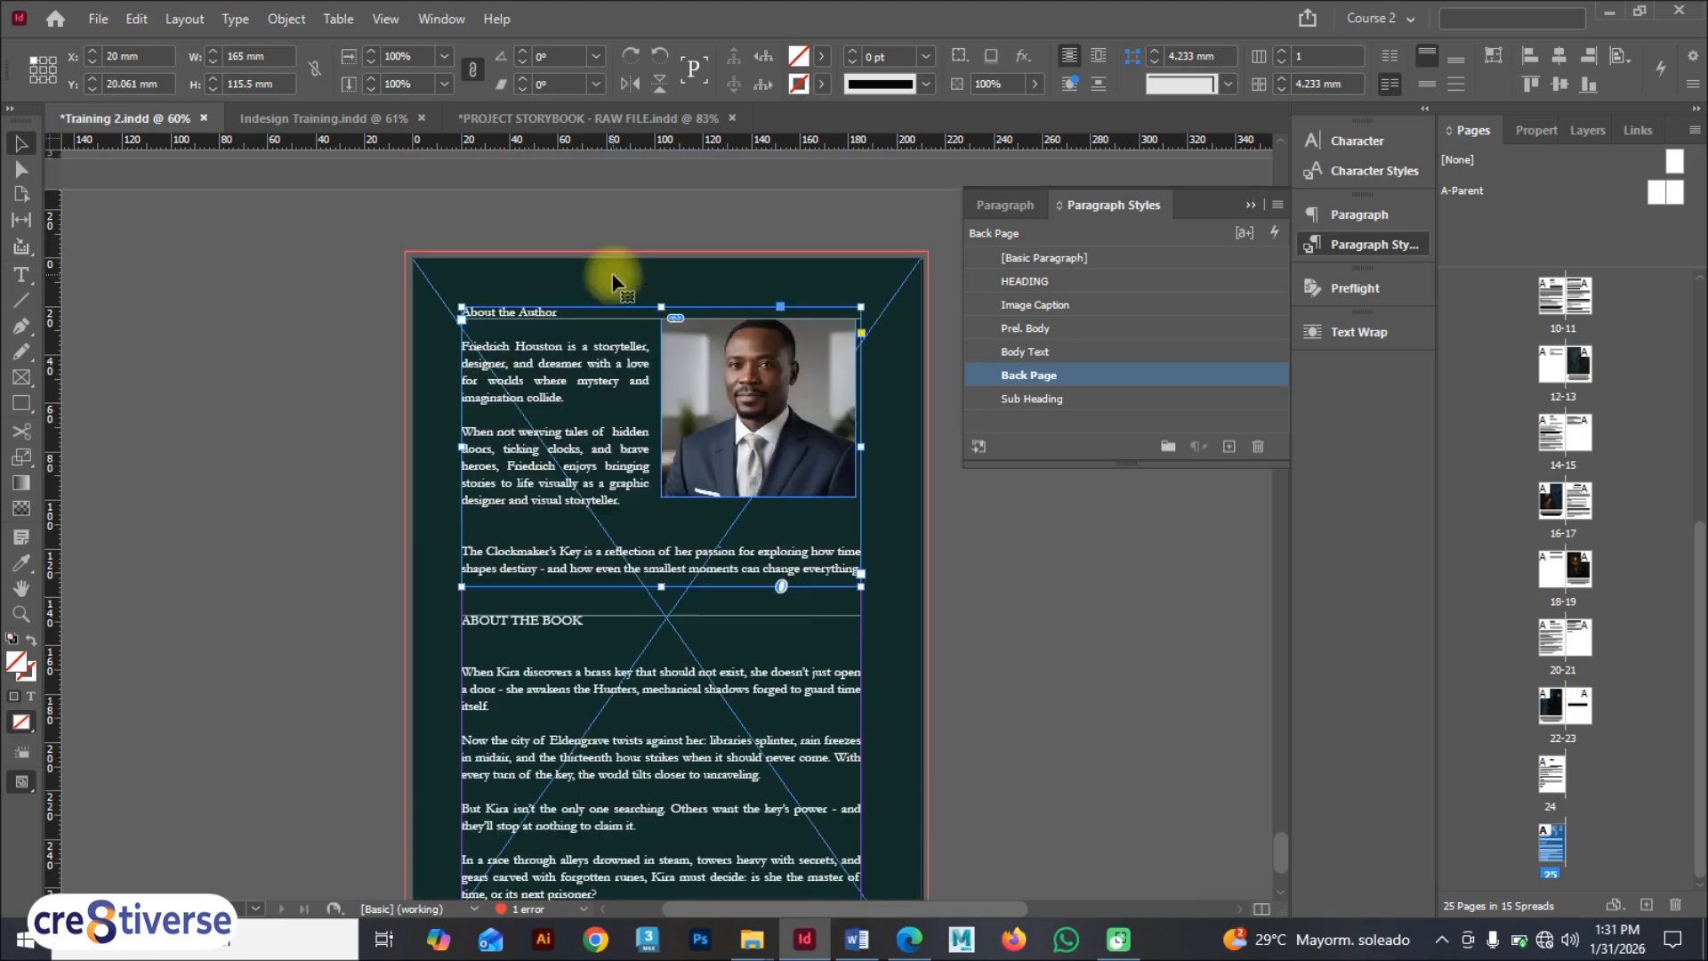
Step: Nudge the author photo up to a Y position of about 21.5 mm and deselect it
left_click(709, 426)
key("Up")
key("Up")
key("Up")
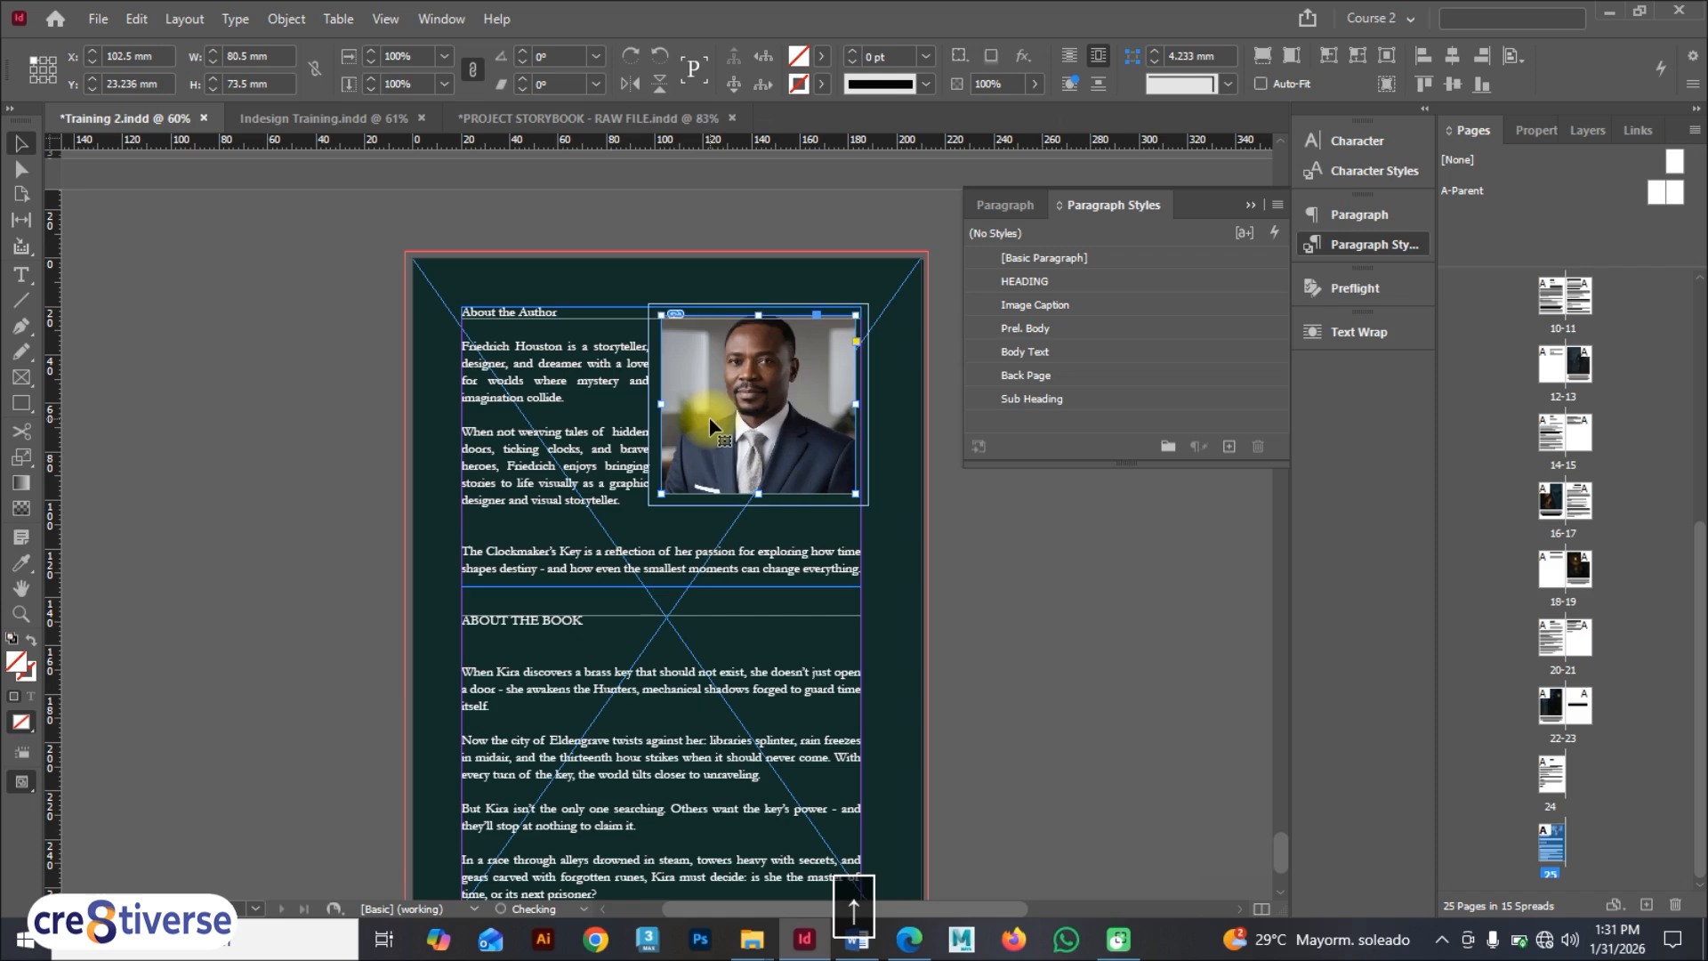
key("Up")
key("Up")
key("Up")
key("Up")
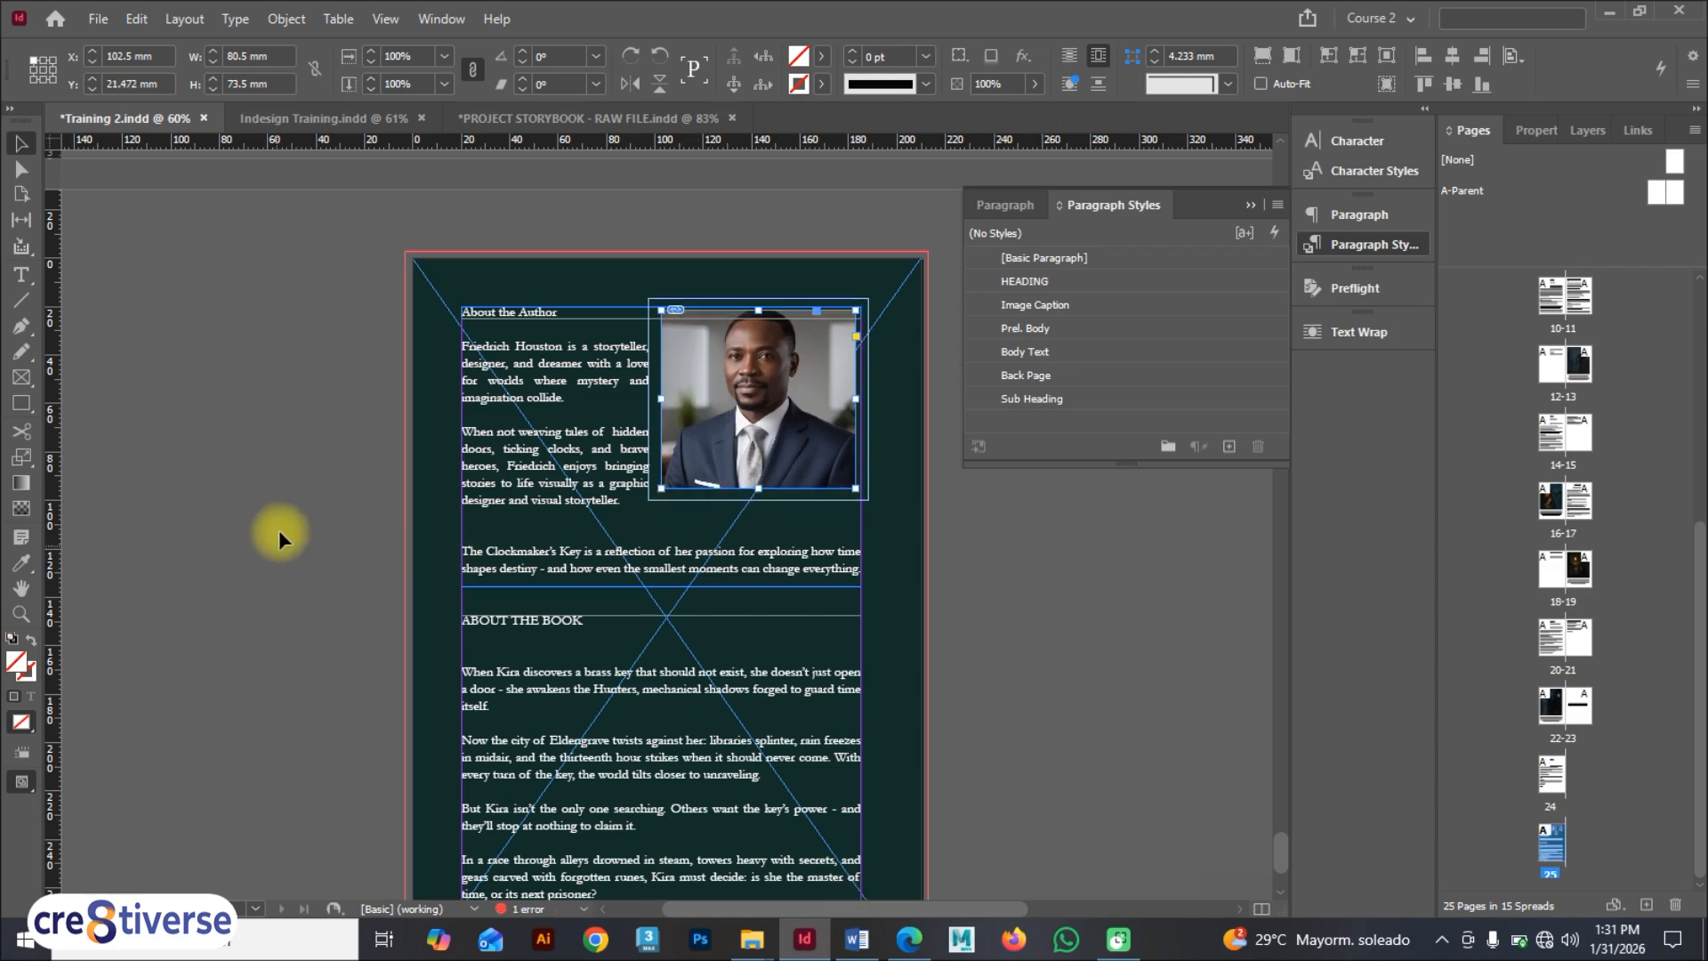
left_click(279, 530)
Step: Nudge the ABOUT THE BOOK frame up to a Y position of about 141 mm, just below the biography frame
scroll(630, 756, "down", 3)
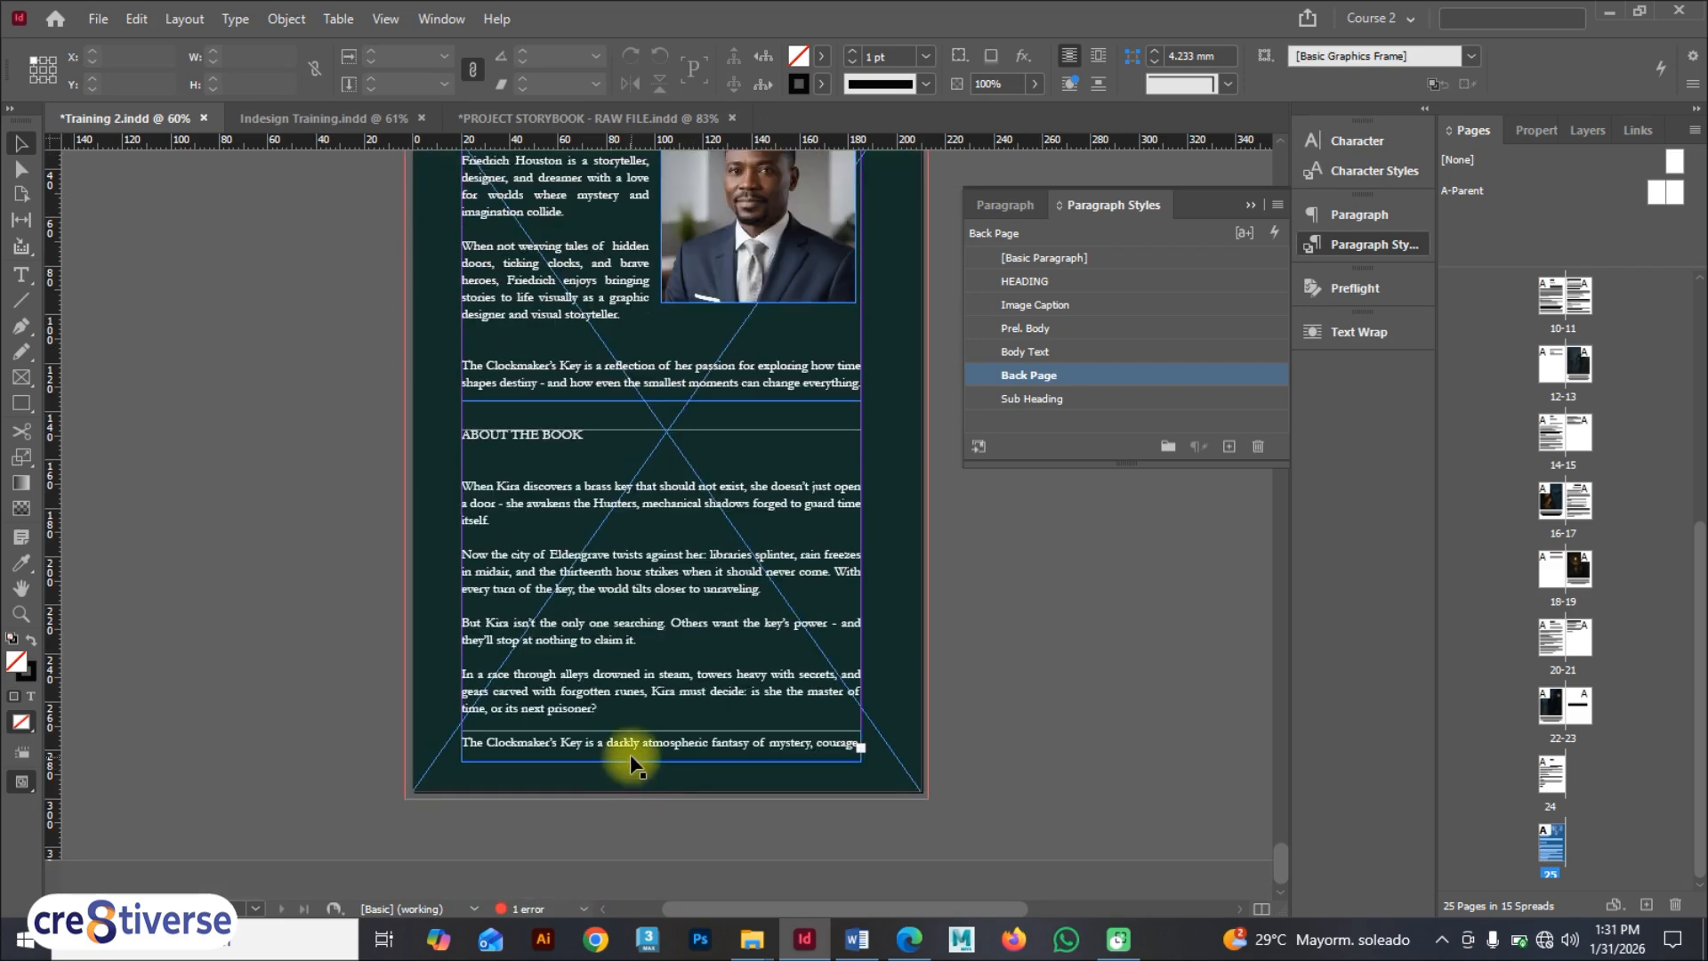
left_click(673, 654)
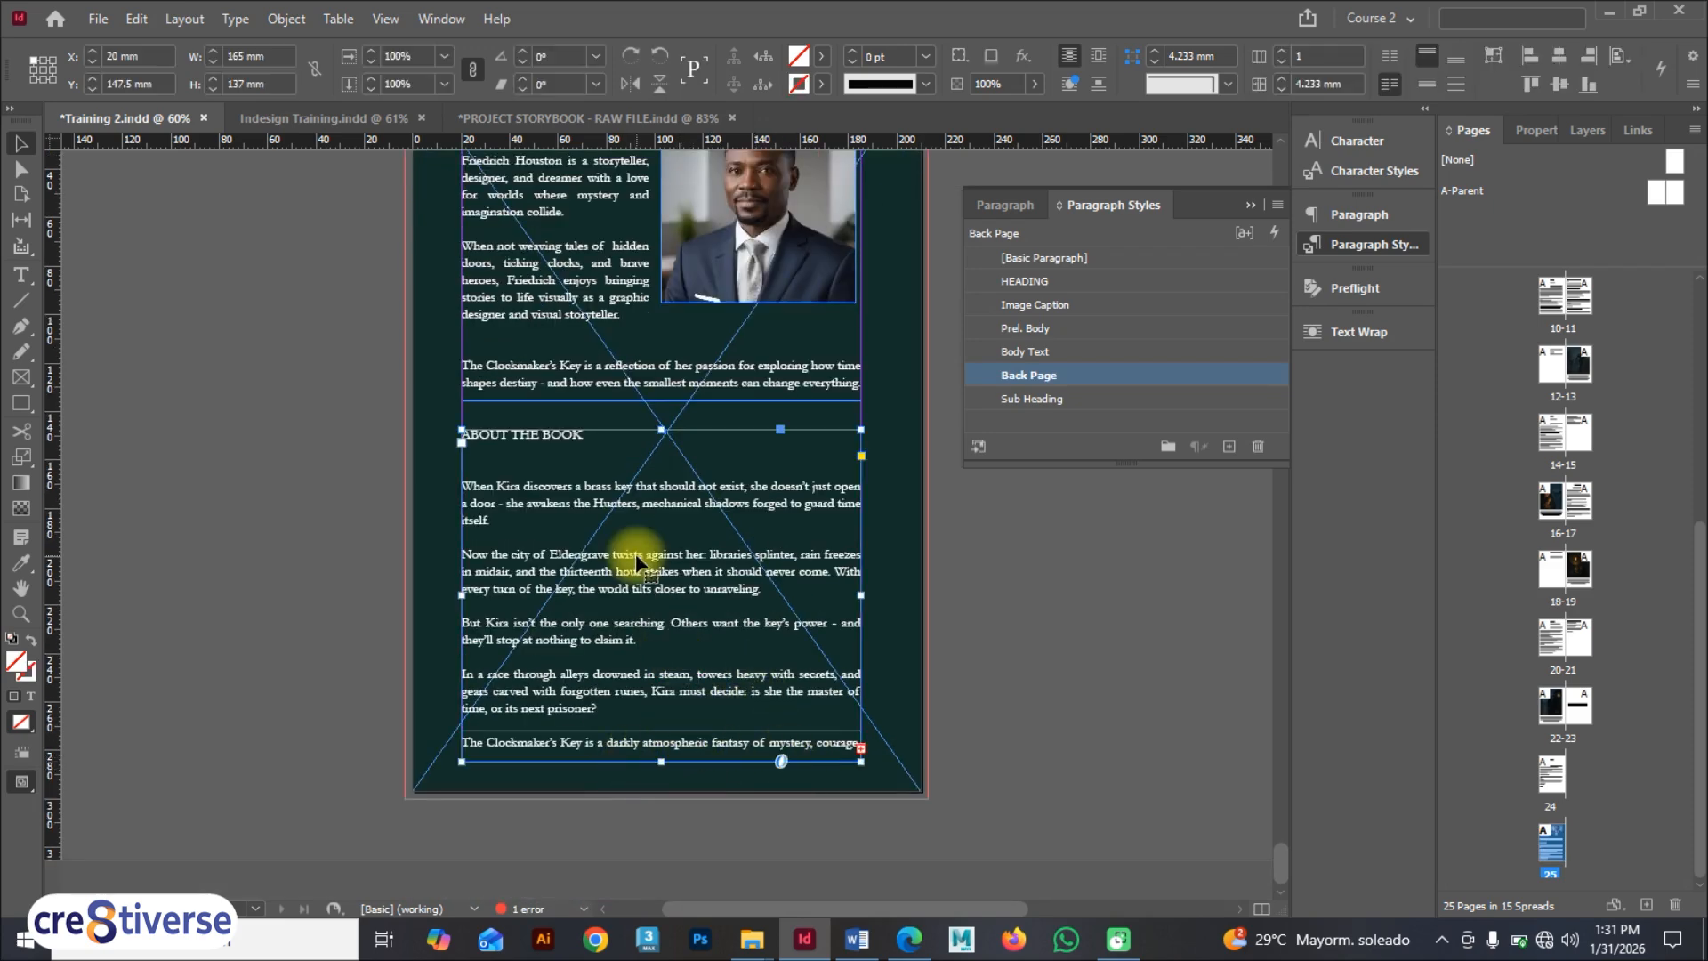
key("Up")
key("Up")
key("Up")
key("Up")
key("Up")
key("Up")
key("Up")
key("Up")
key("Up")
key("Up")
key("Up")
key("Up")
key("Up")
key("Up")
key("Up")
key("Up")
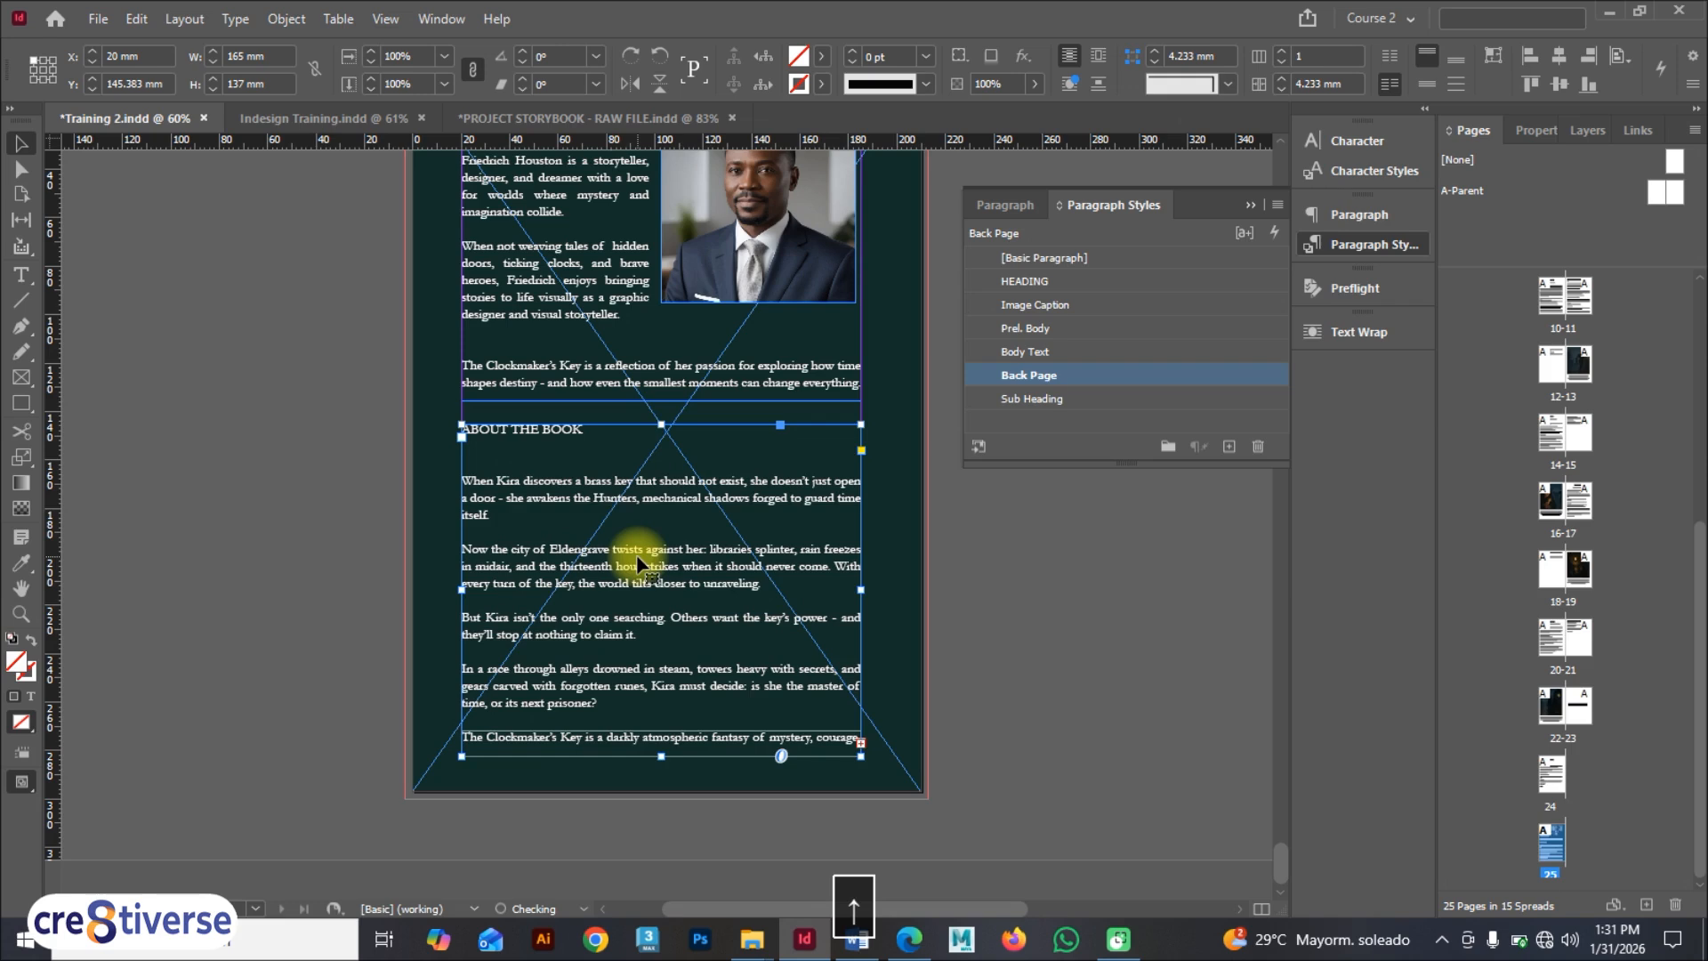
key("Up")
key("Up")
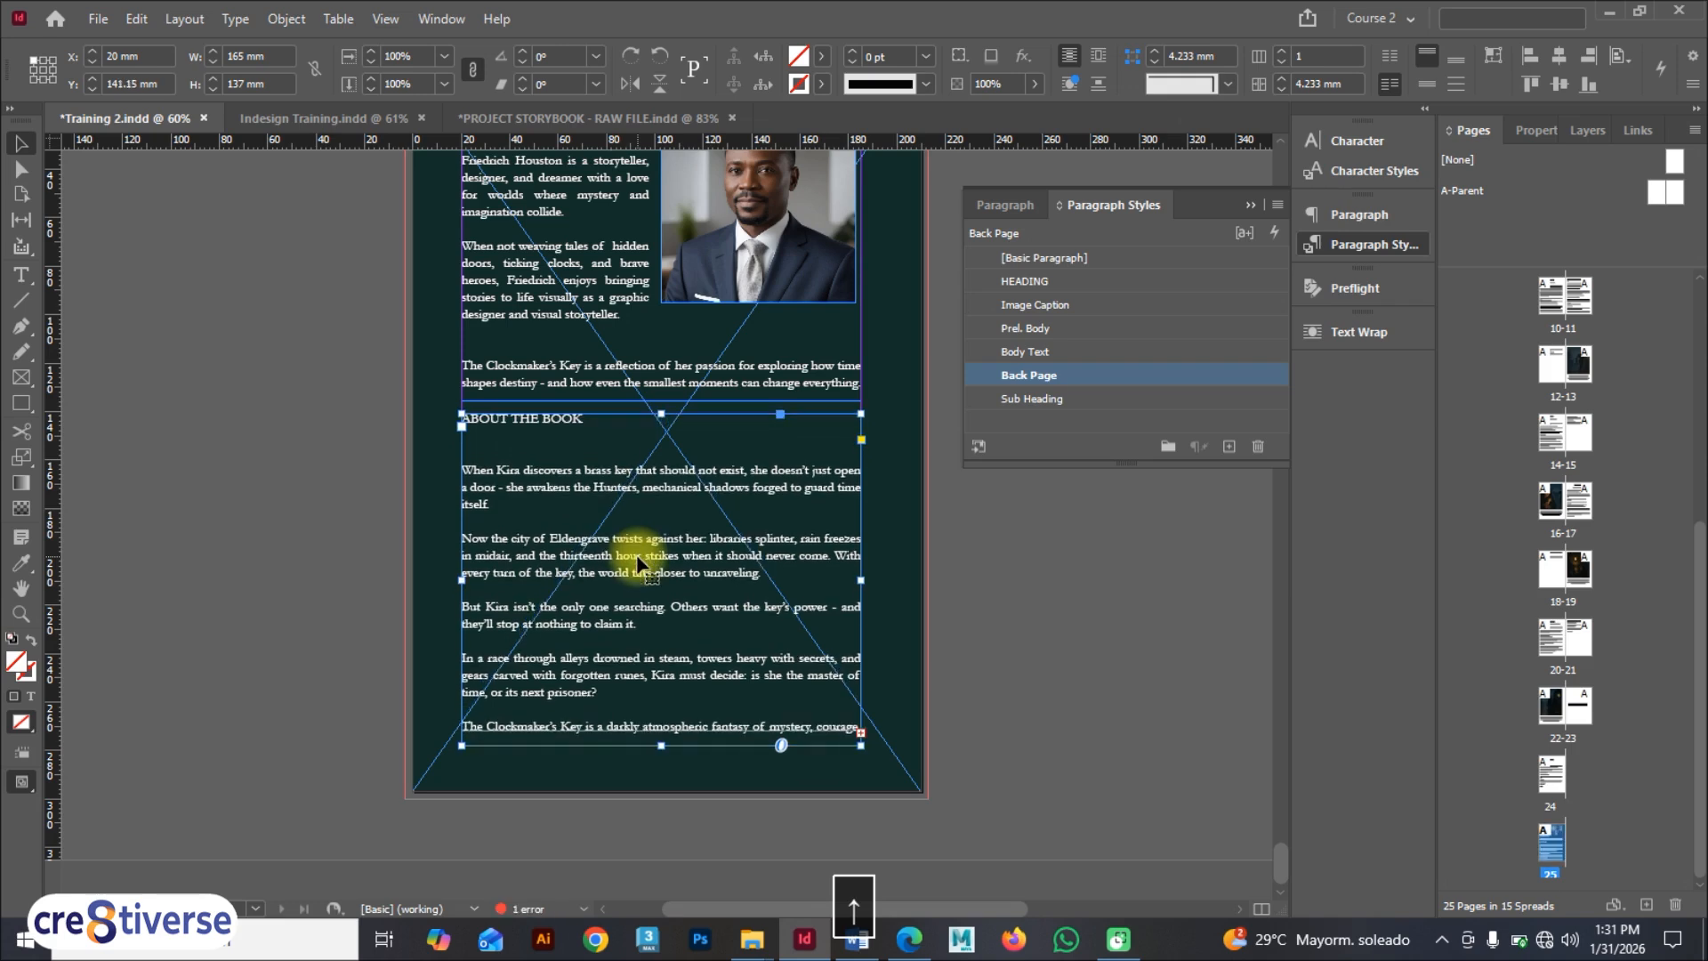
Step: Extend the ABOUT THE BOOK text frame downward to a height of about 142 mm and deselect it
left_click_drag(663, 746, 659, 758)
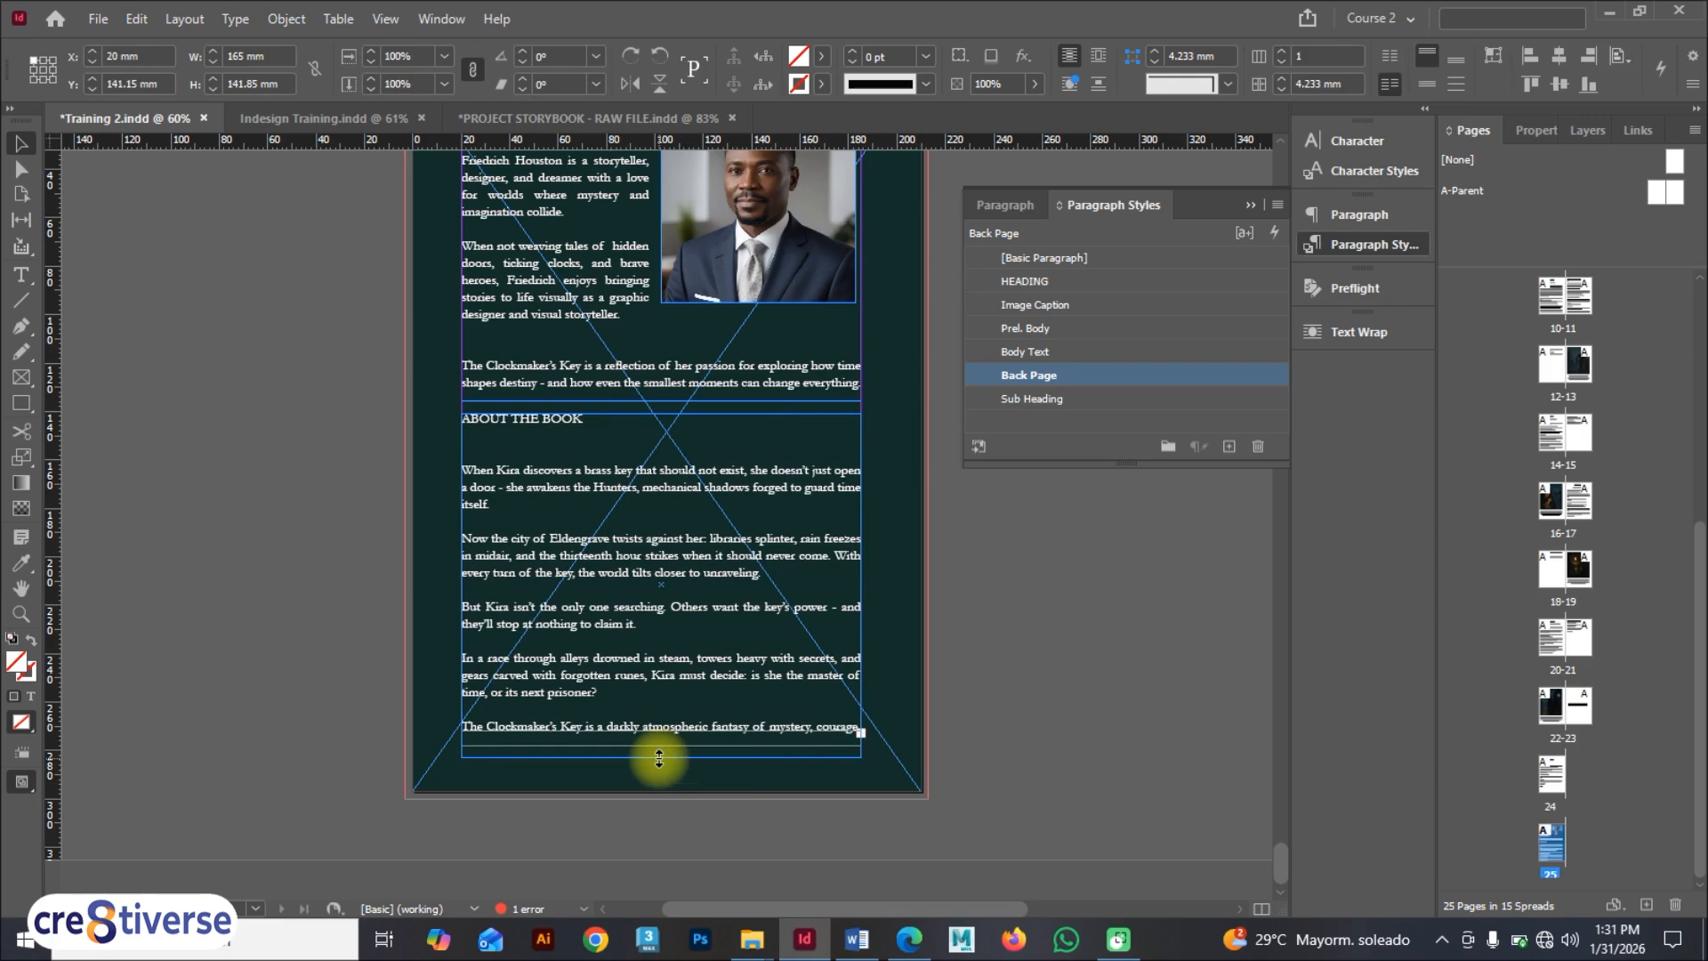
left_click(1051, 651)
scroll(754, 458, "up", 3)
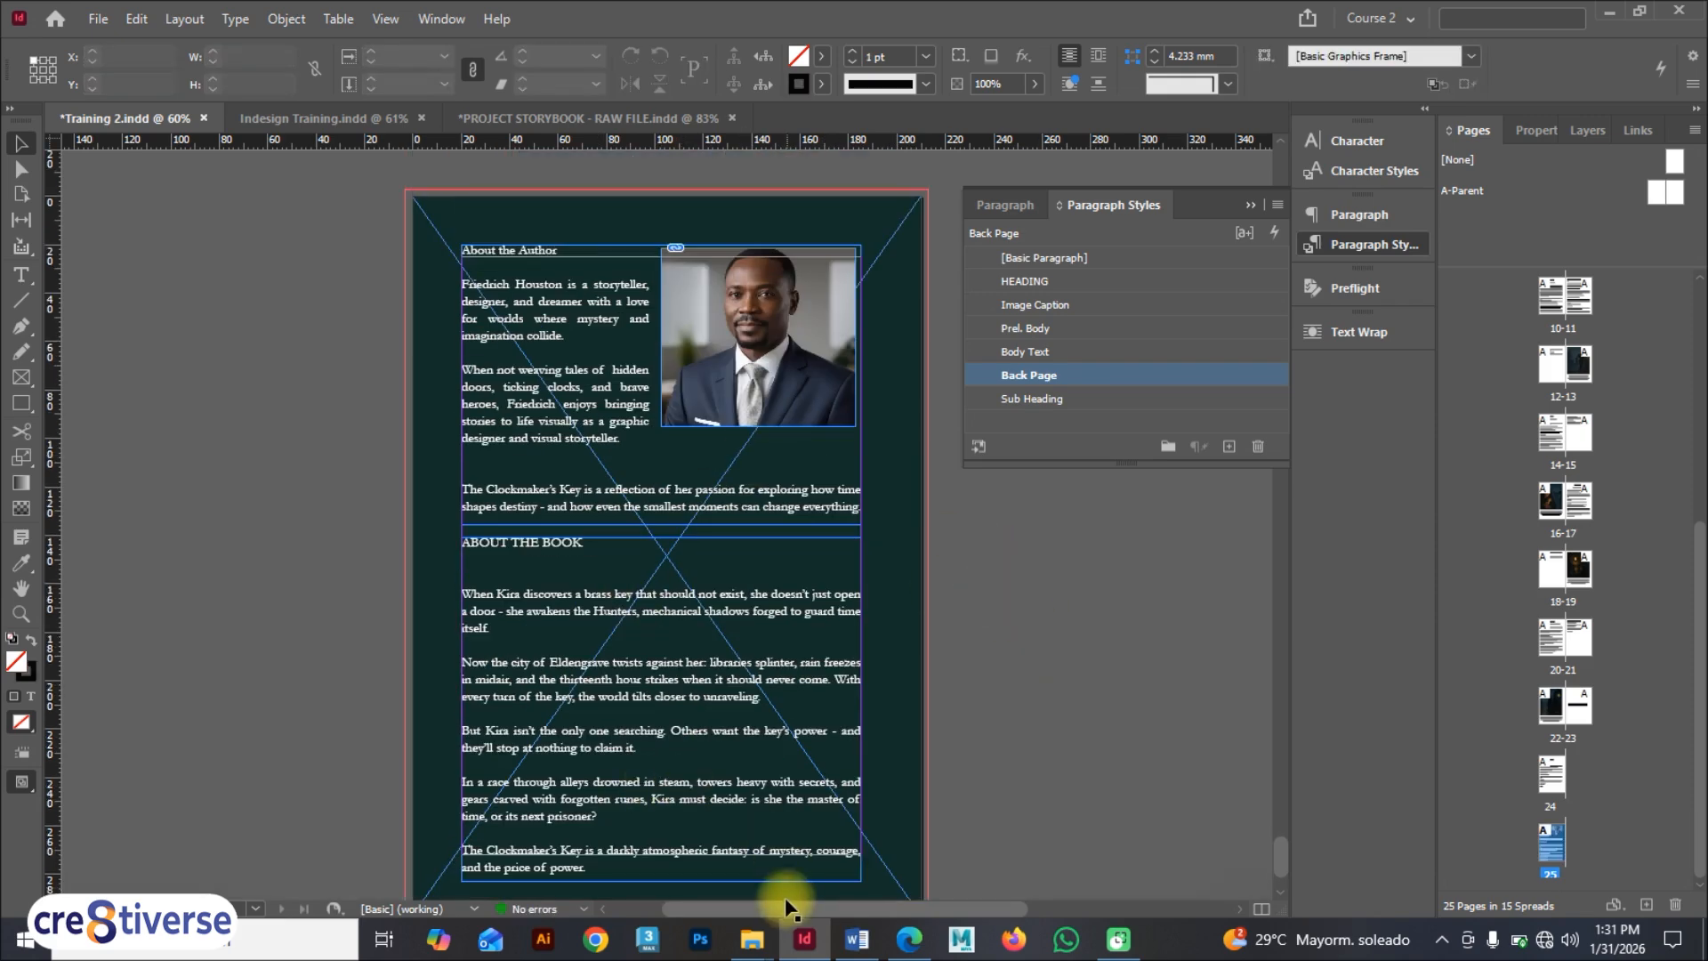
Step: Switch to the Word design brief, copy the colour code 00aeef beside ABOUT THE AUTHOR, and return to InDesign
left_click(857, 938)
key("ctrl+a")
scroll(382, 485, "down", 3)
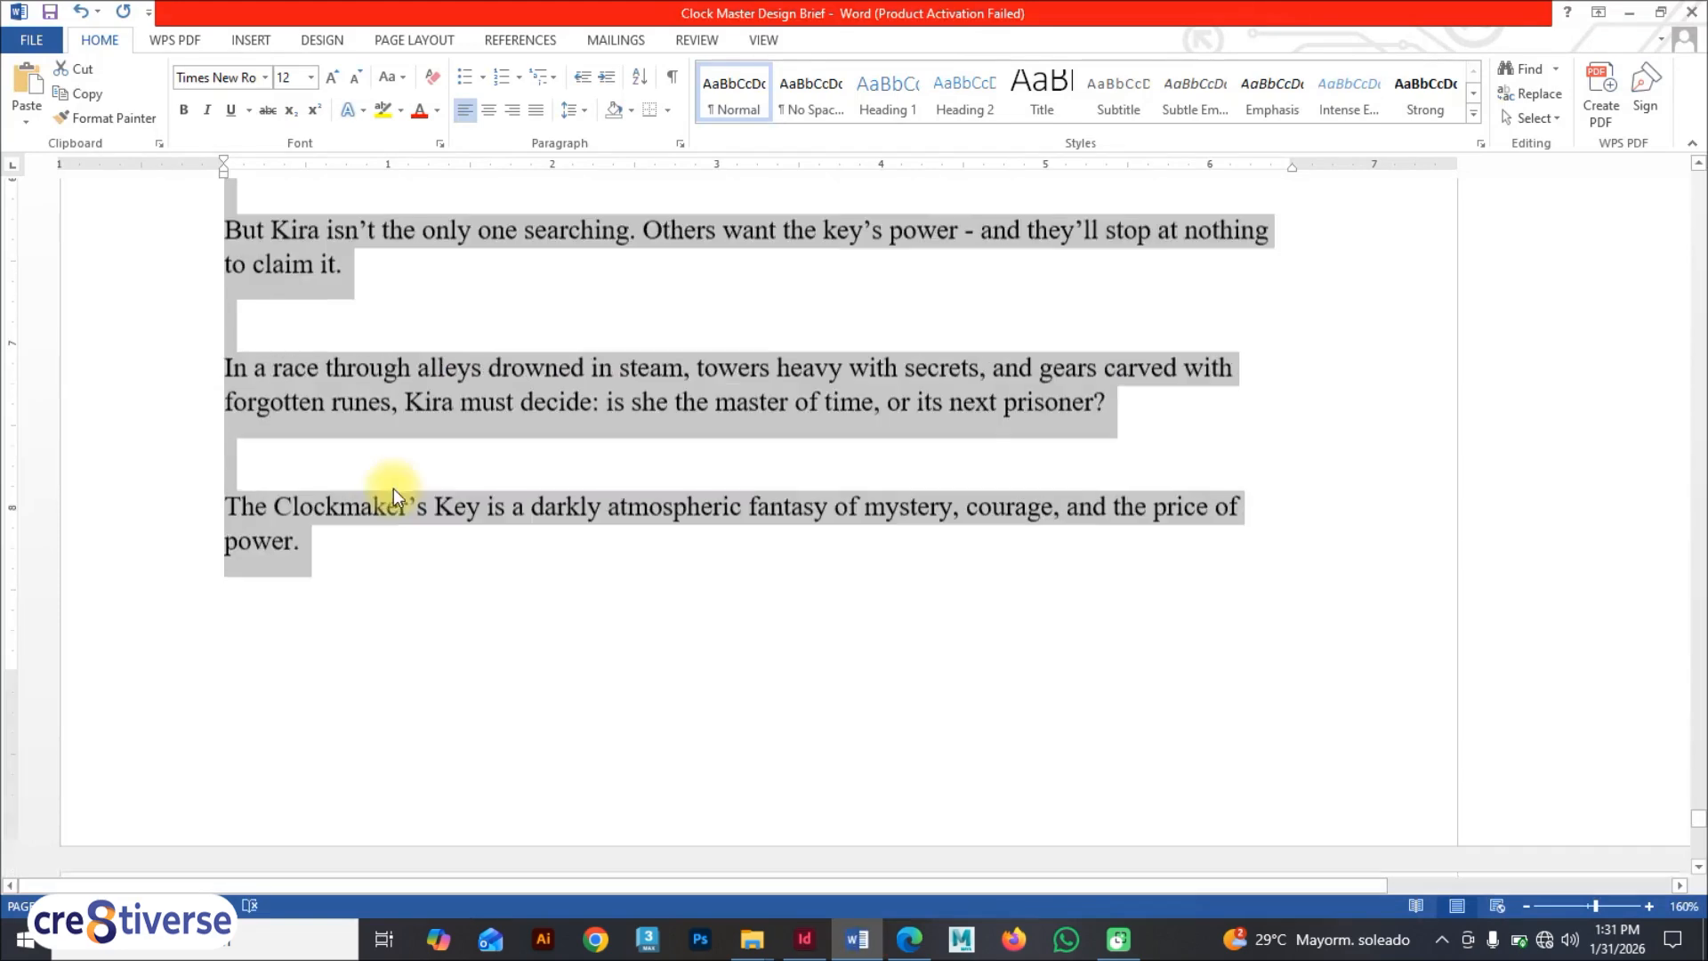
scroll(400, 476, "up", 12)
scroll(406, 466, "up", 1)
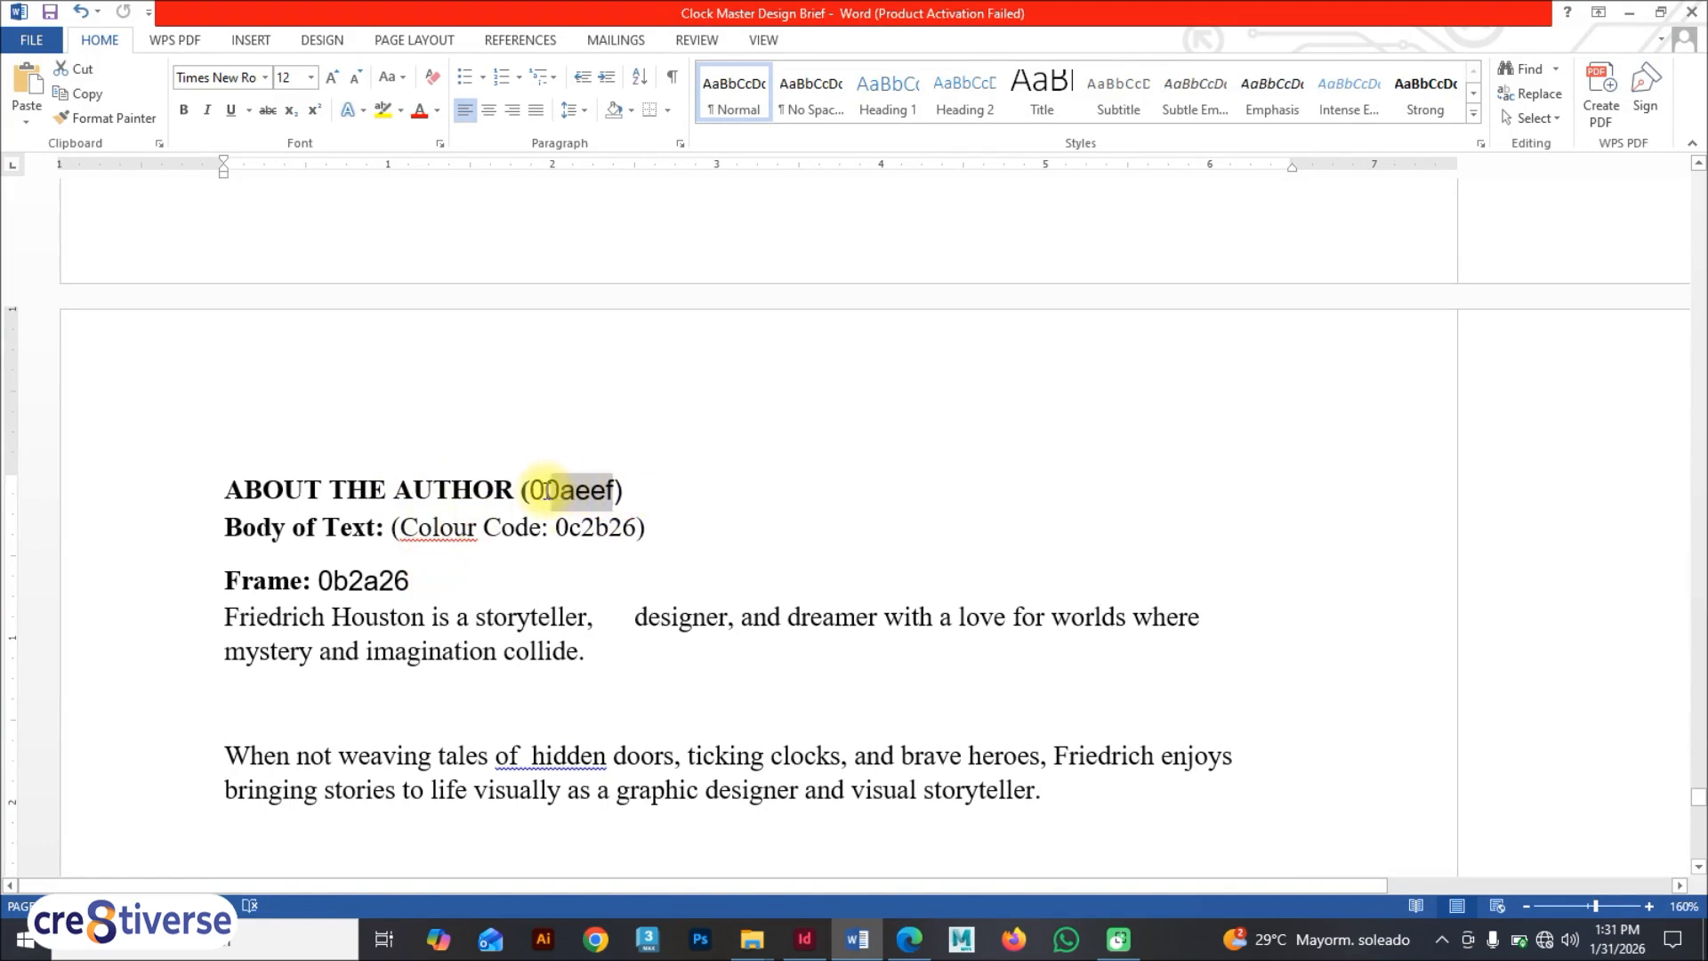
key("ctrl+c")
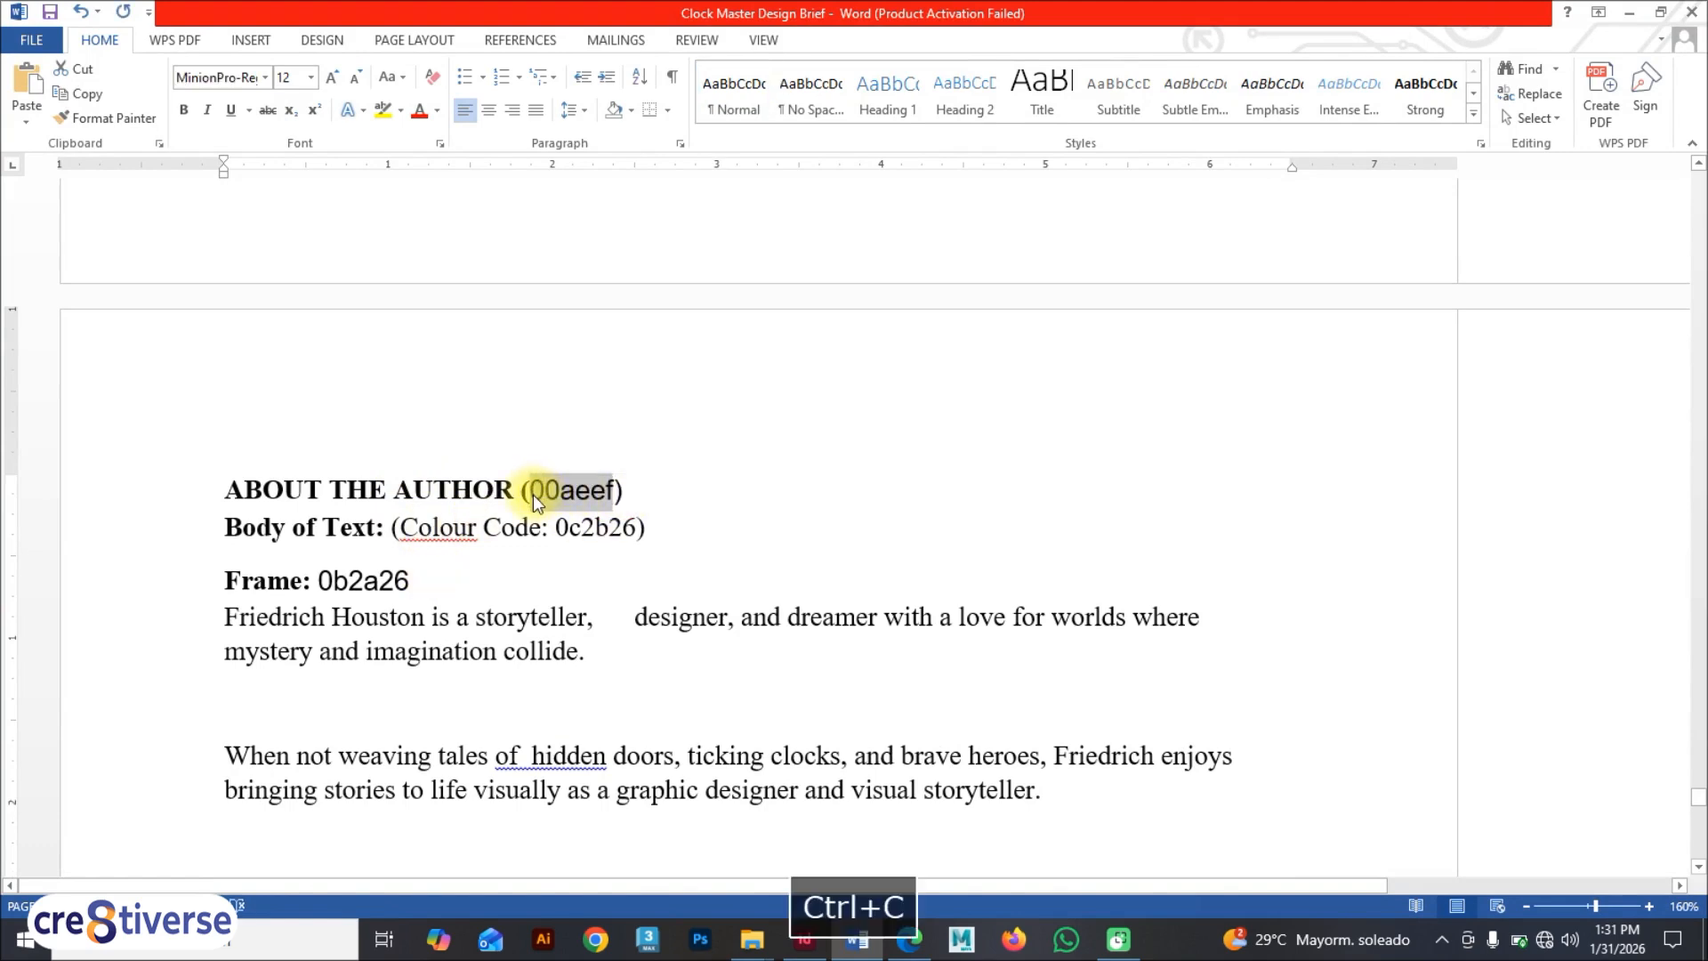
key("alt+Tab")
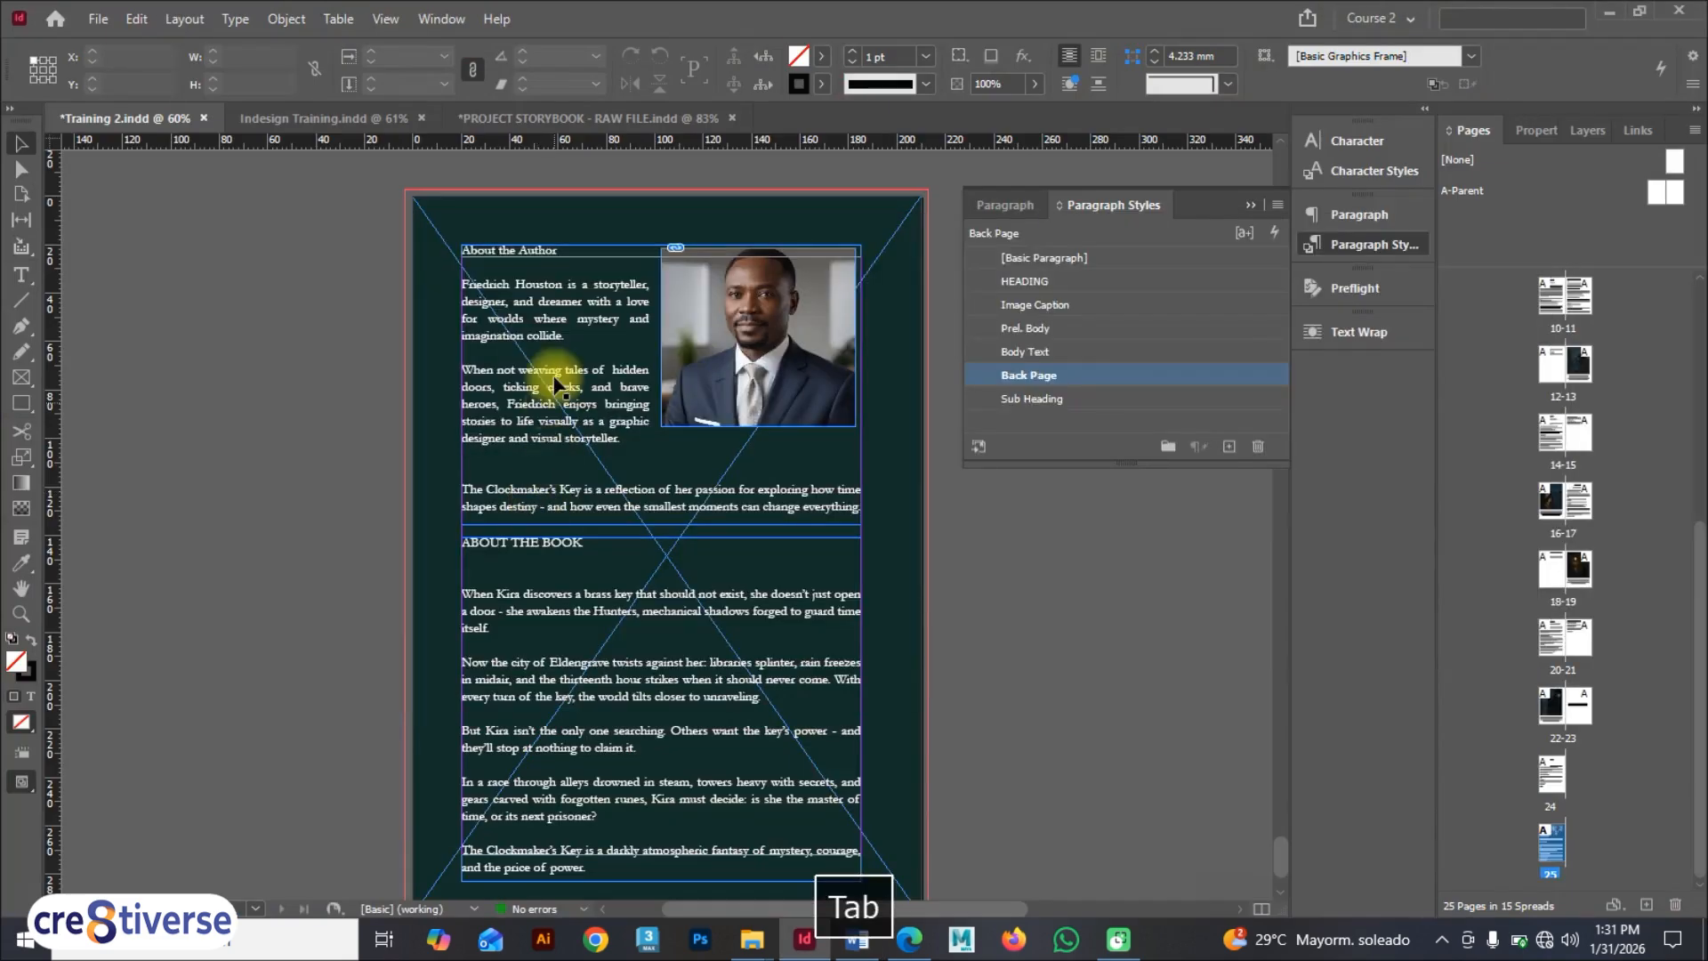
Step: Change the fill colour of the About the Author heading text to 00aeef
scroll(523, 296, "up", 5)
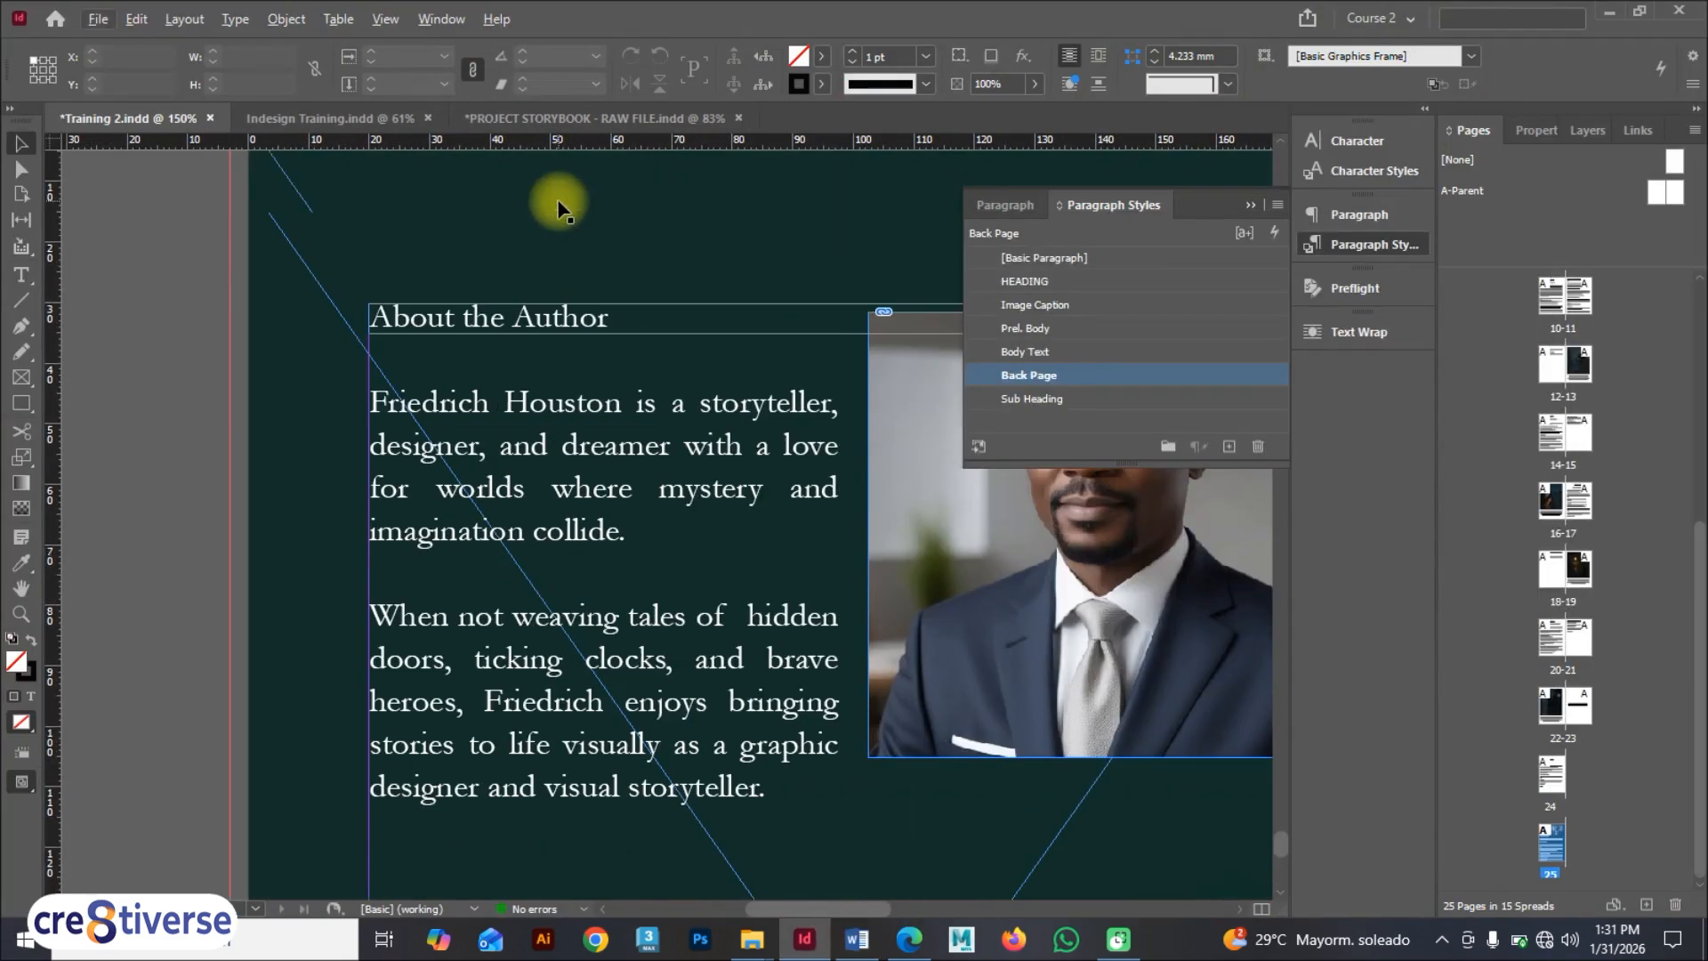
double_click(576, 342)
triple_click(591, 313)
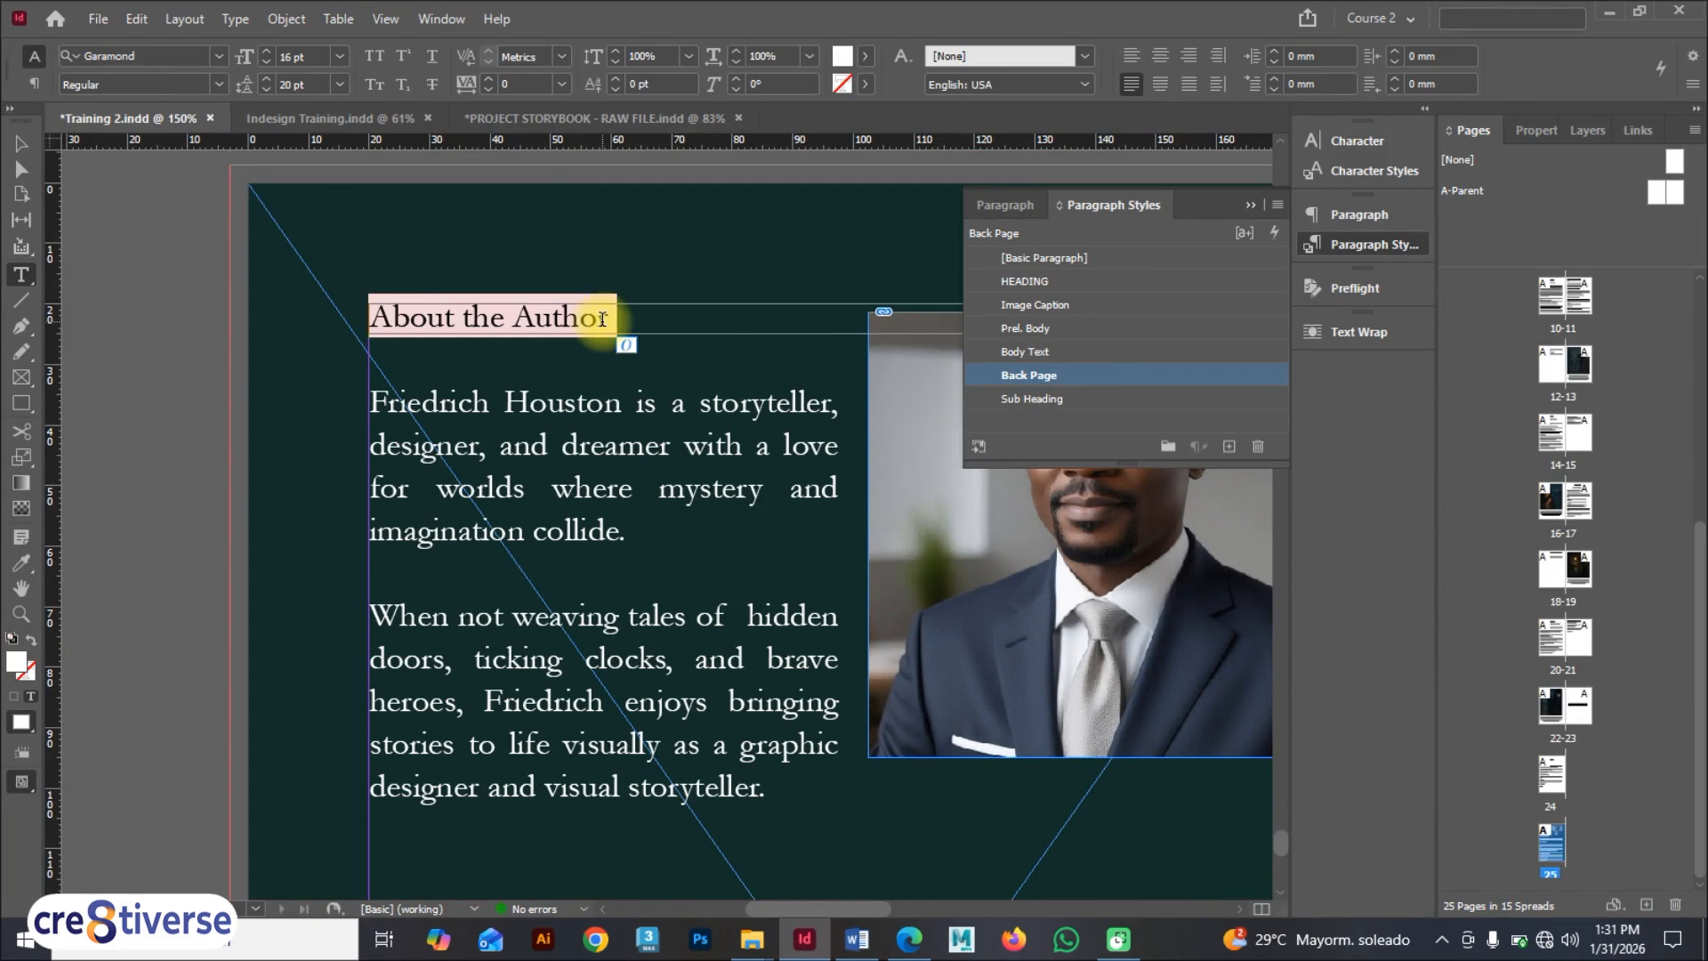
double_click(20, 663)
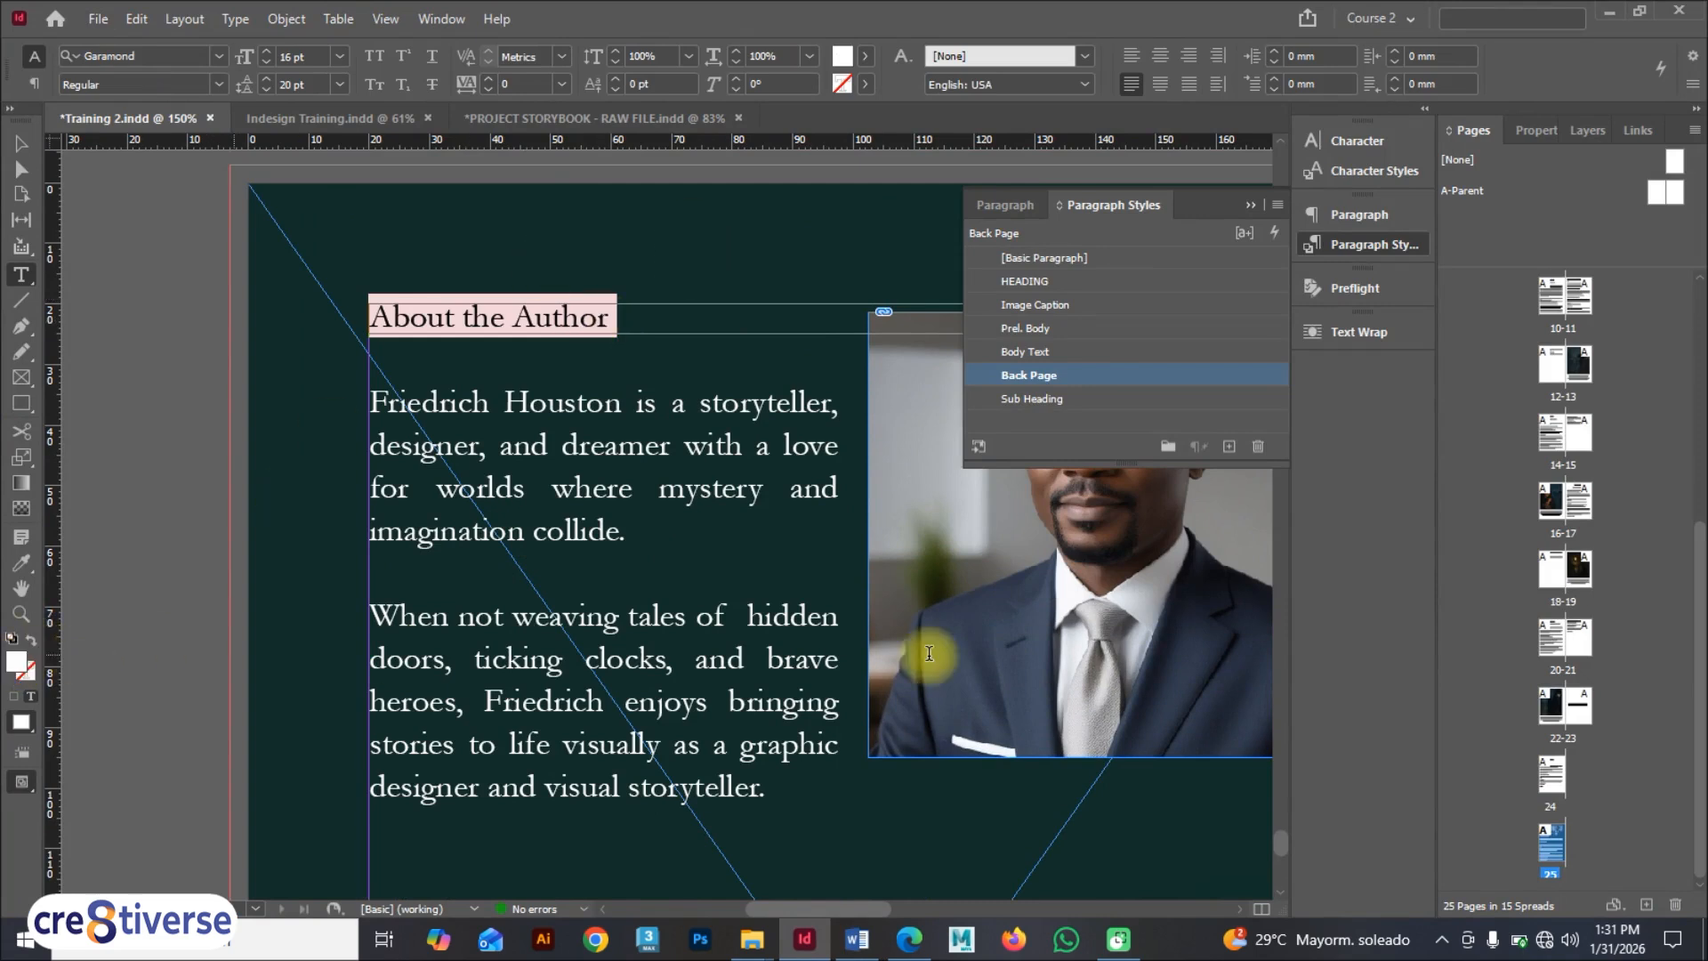
double_click(14, 667)
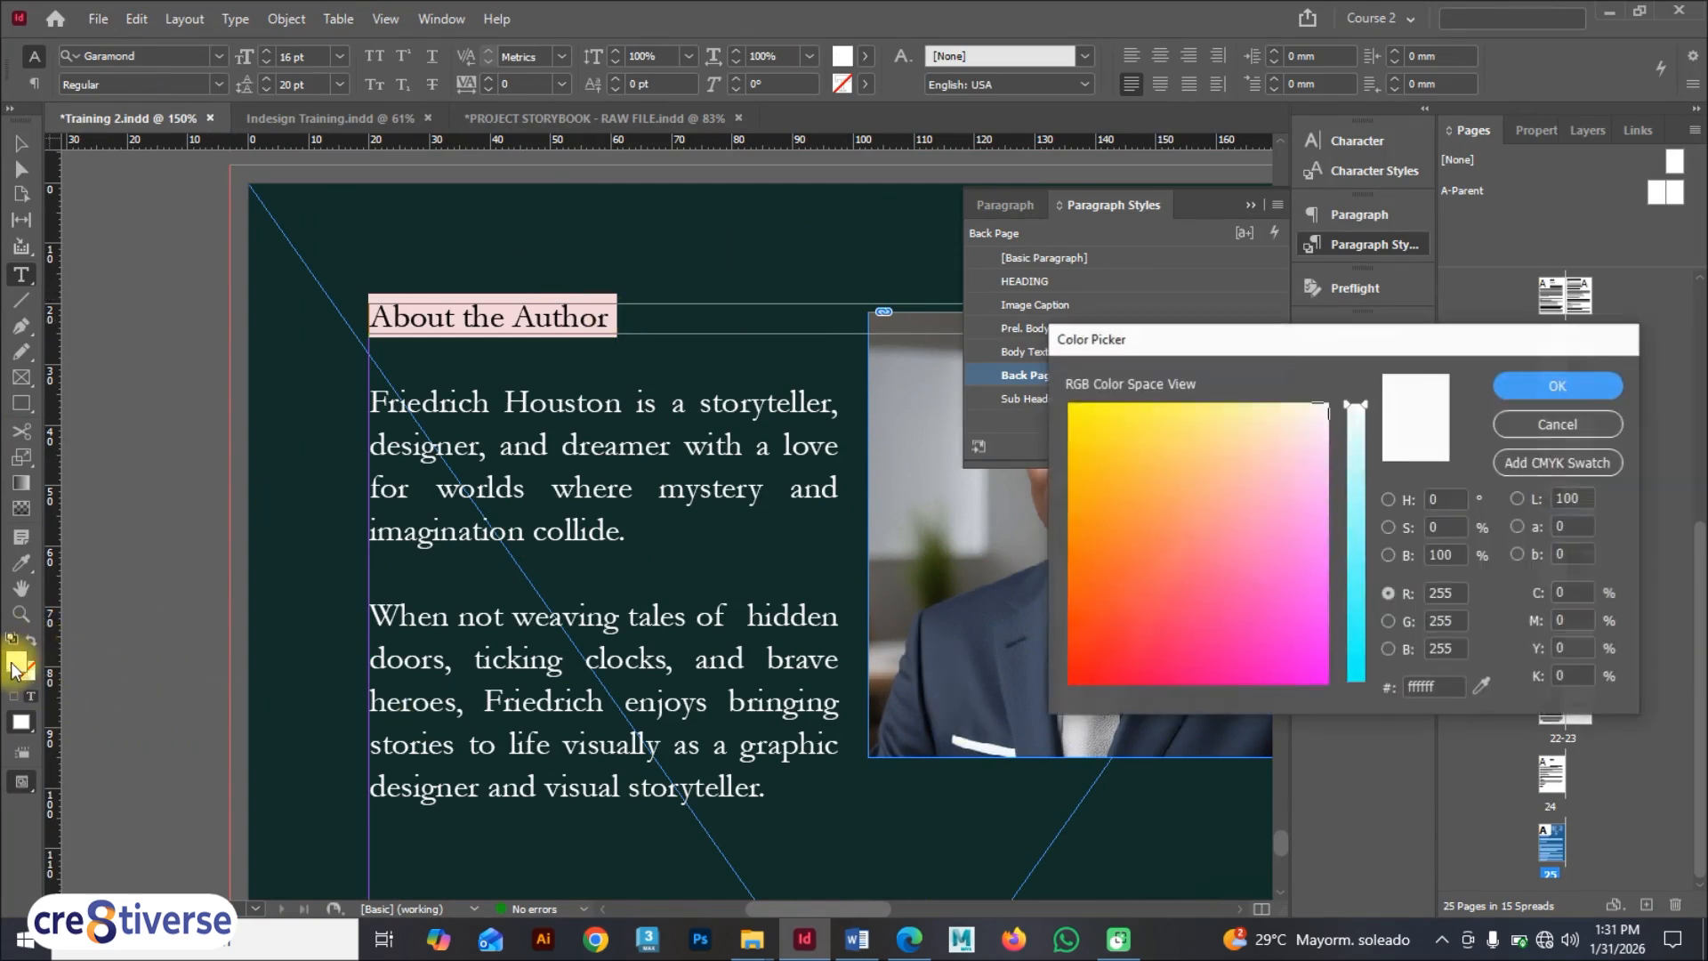
left_click(1452, 683)
left_click_drag(1452, 682, 1387, 684)
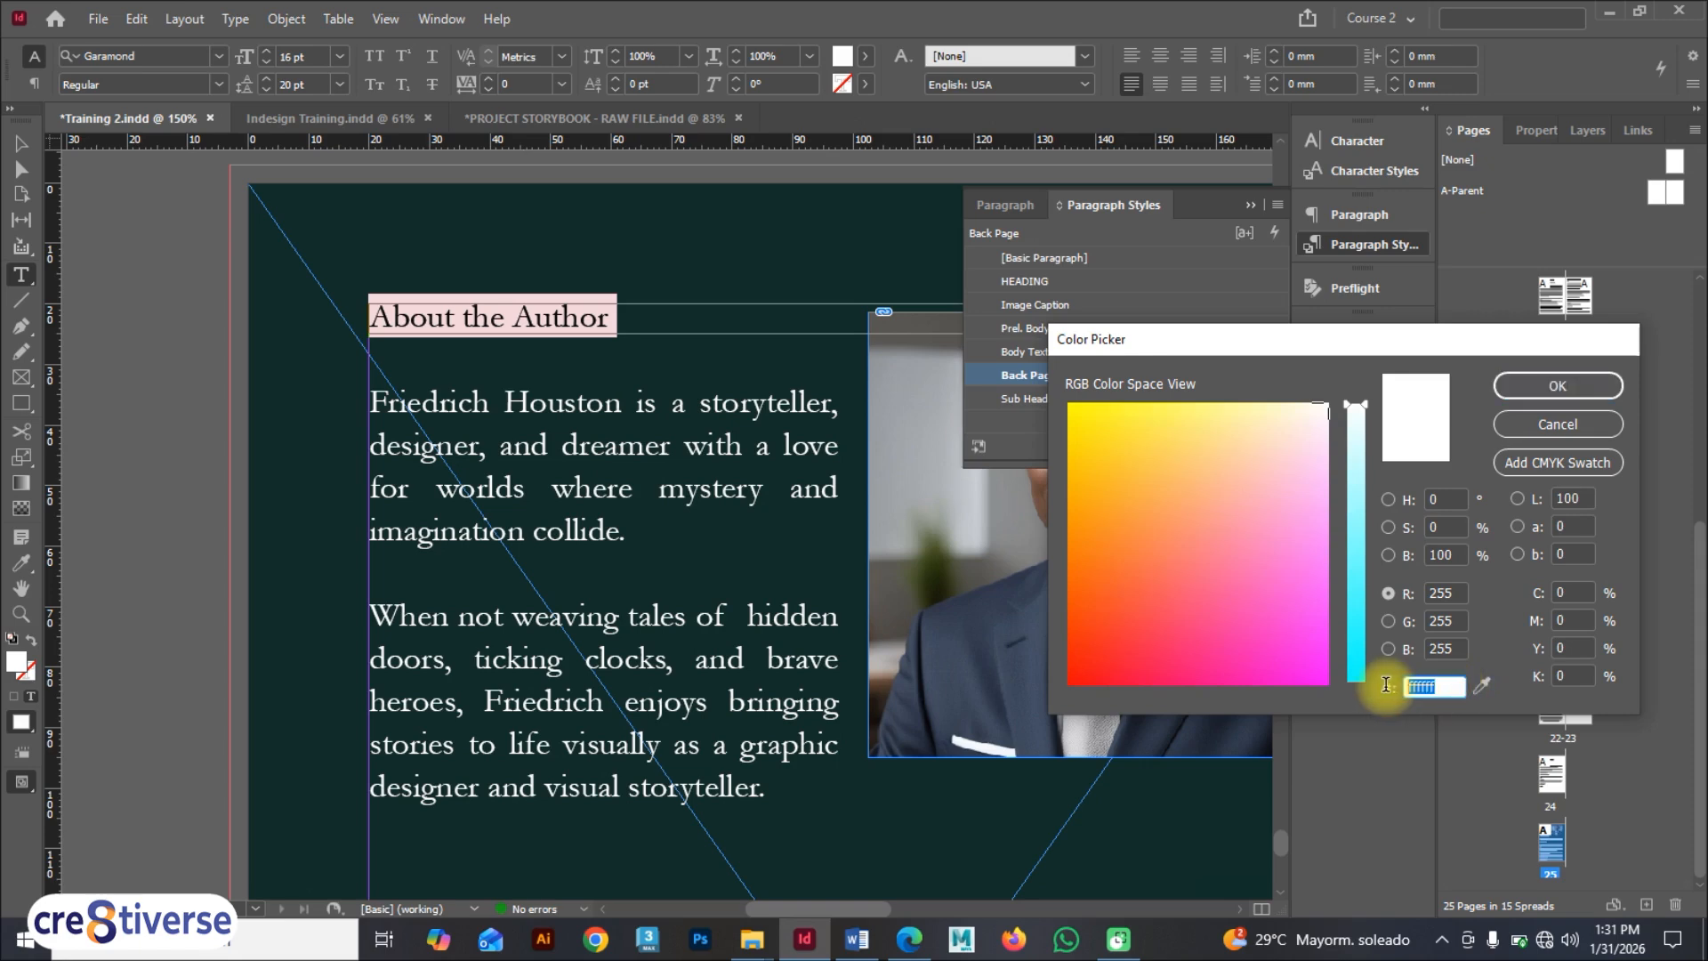
key("ctrl+v")
left_click(1544, 388)
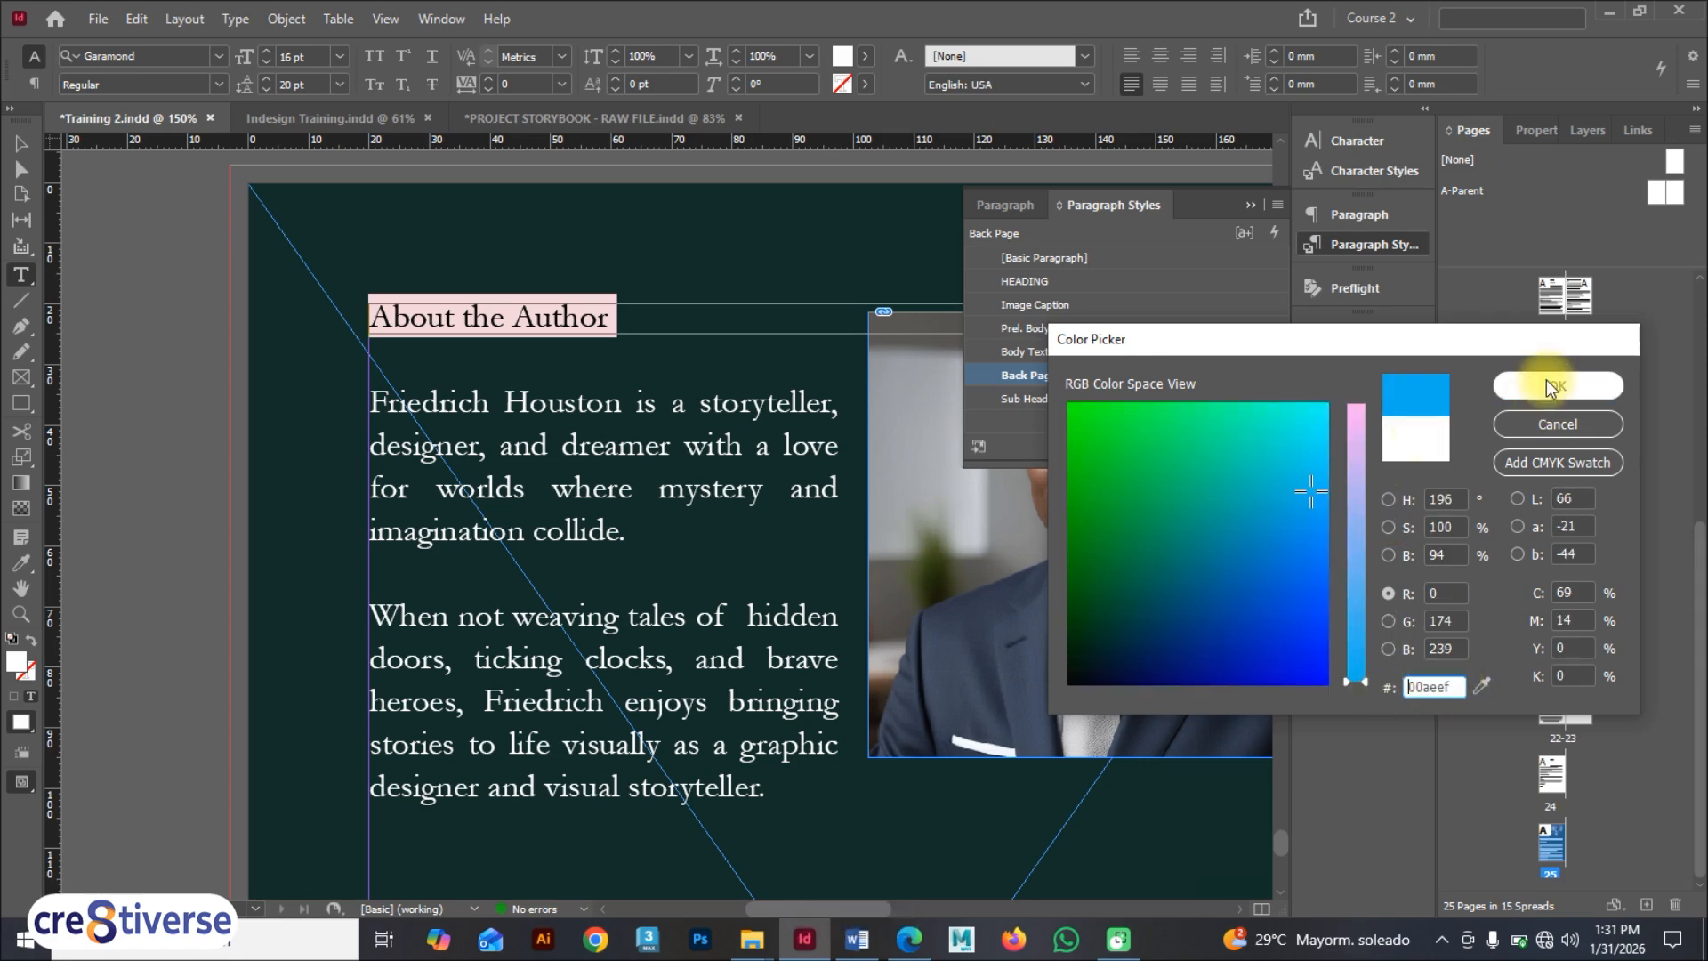
left_click(545, 391)
Step: Apply the copied colour 00aeef to the ABOUT THE BOOK heading text and leave text editing
scroll(565, 496, "down", 5)
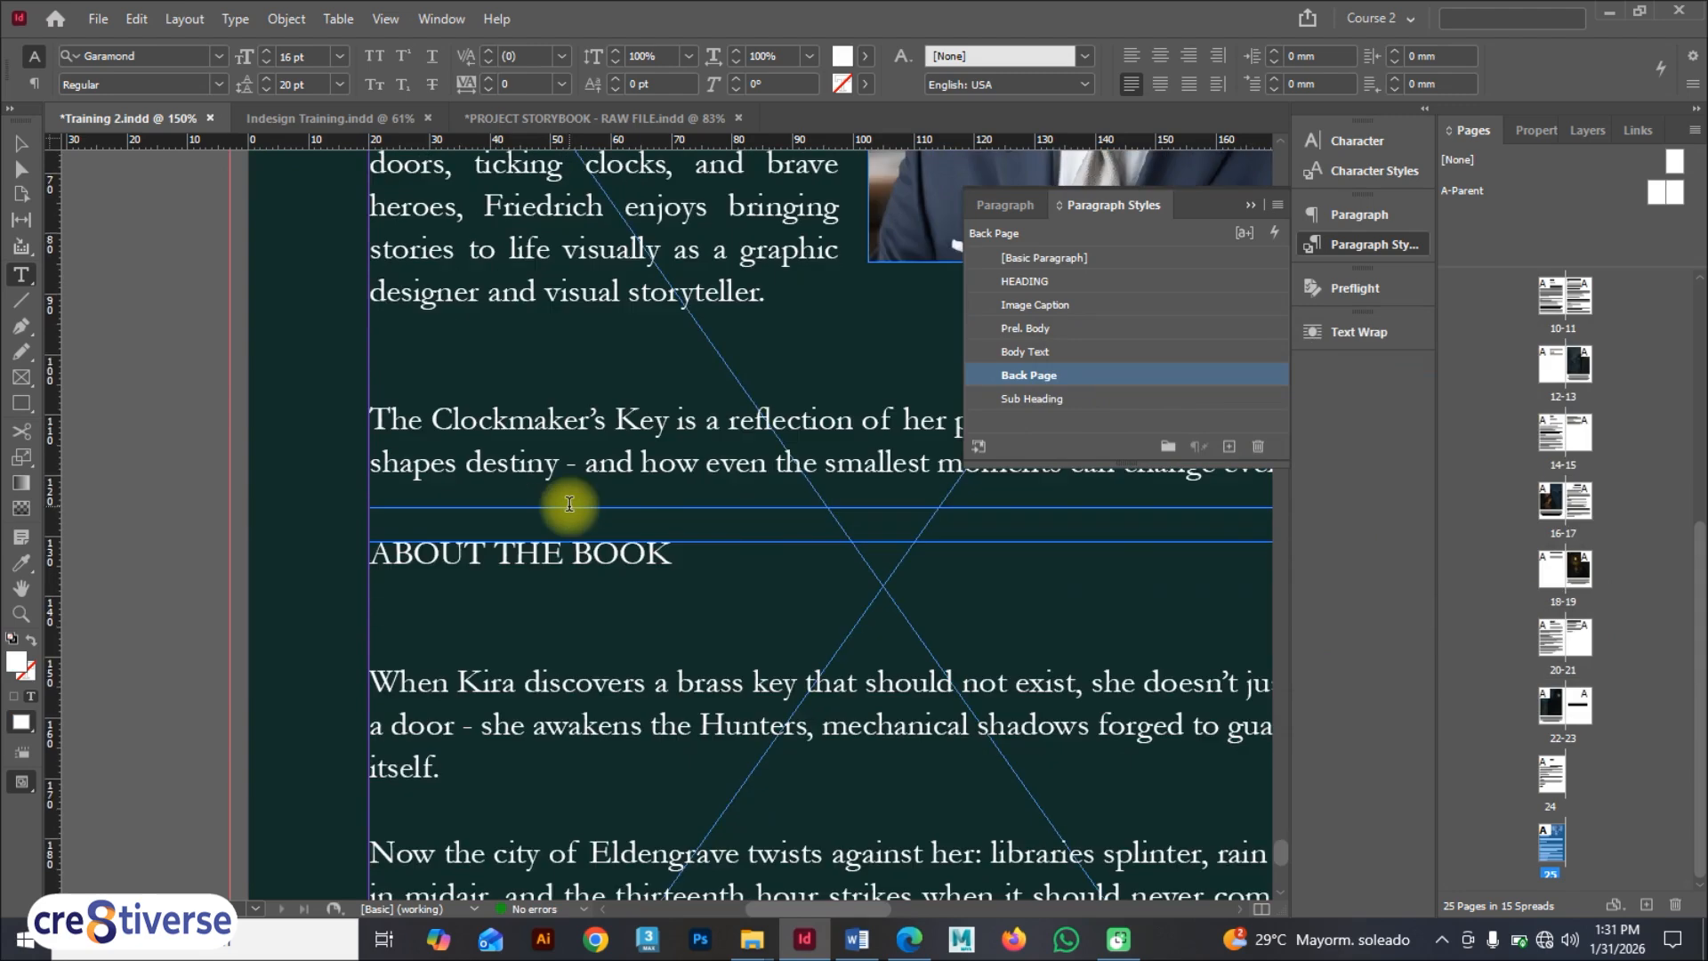
left_click_drag(667, 552, 376, 555)
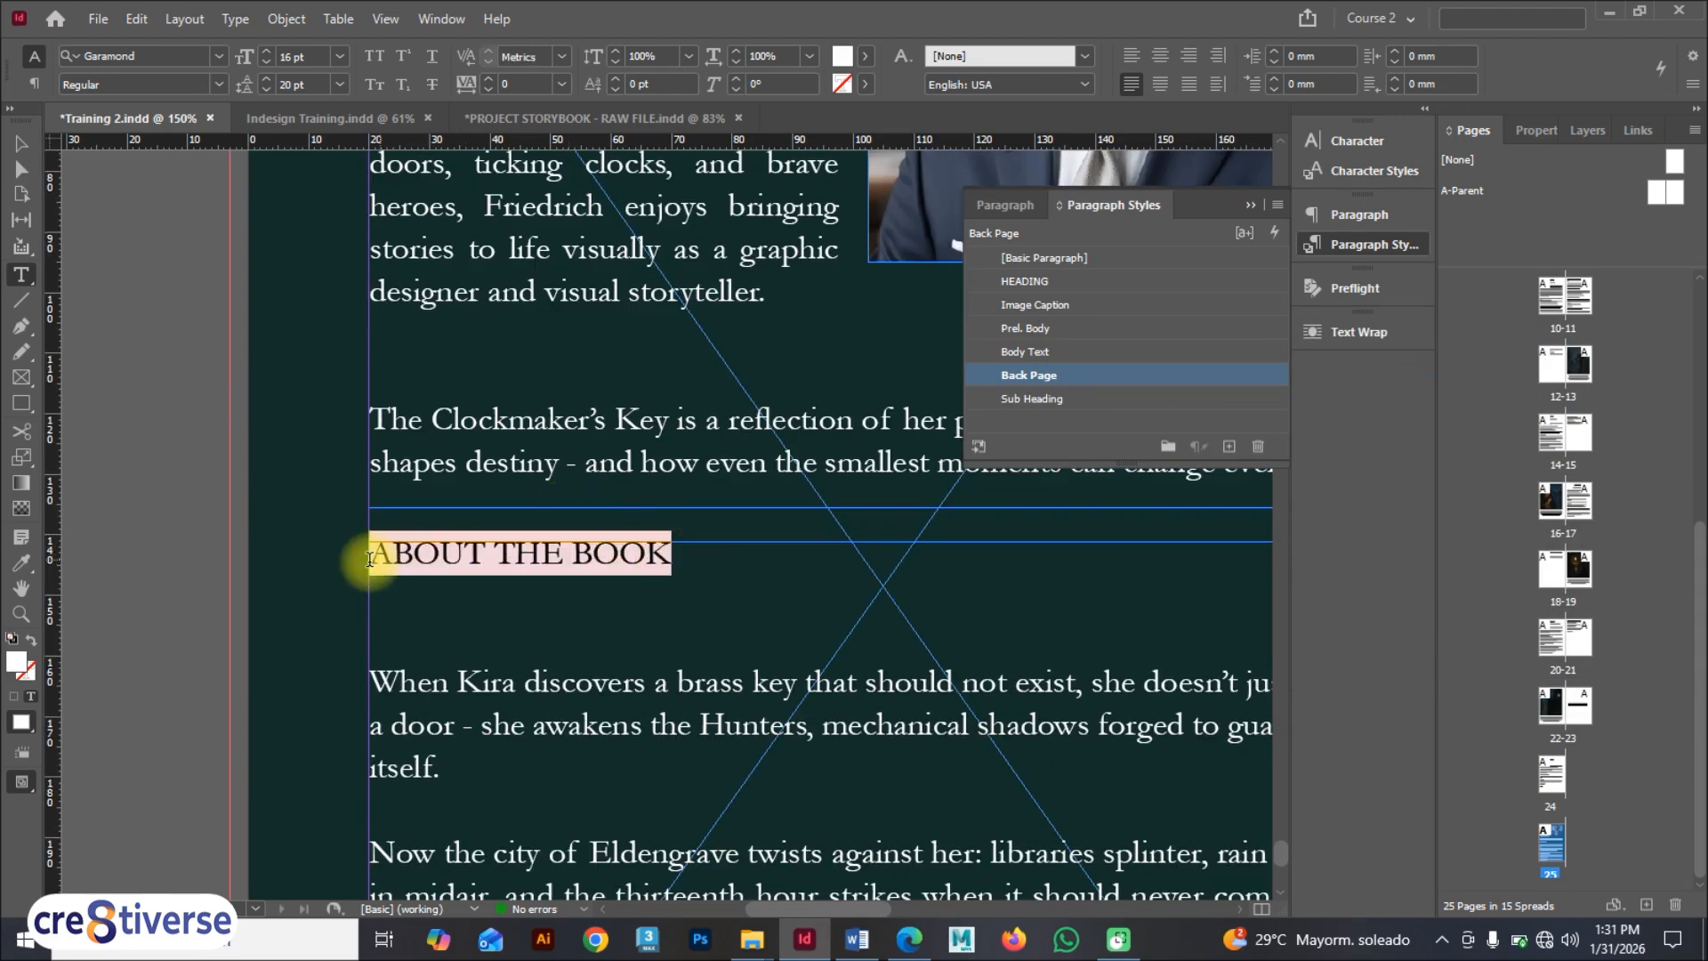
double_click(18, 662)
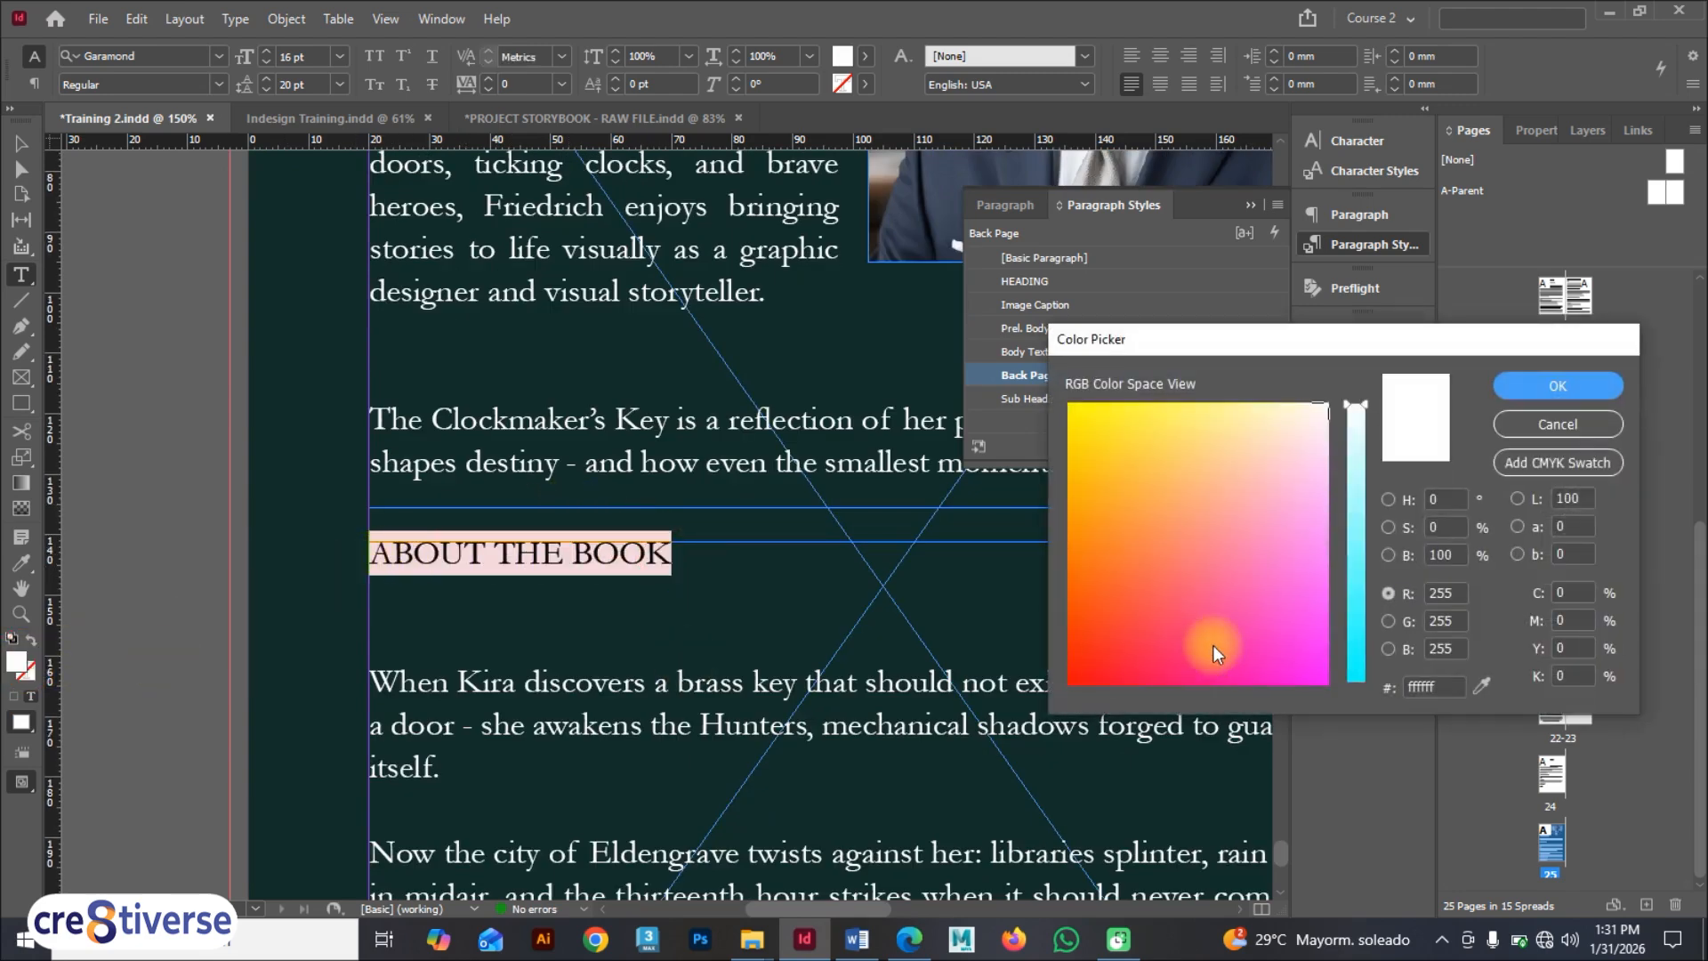
double_click(1428, 688)
key("ctrl+v")
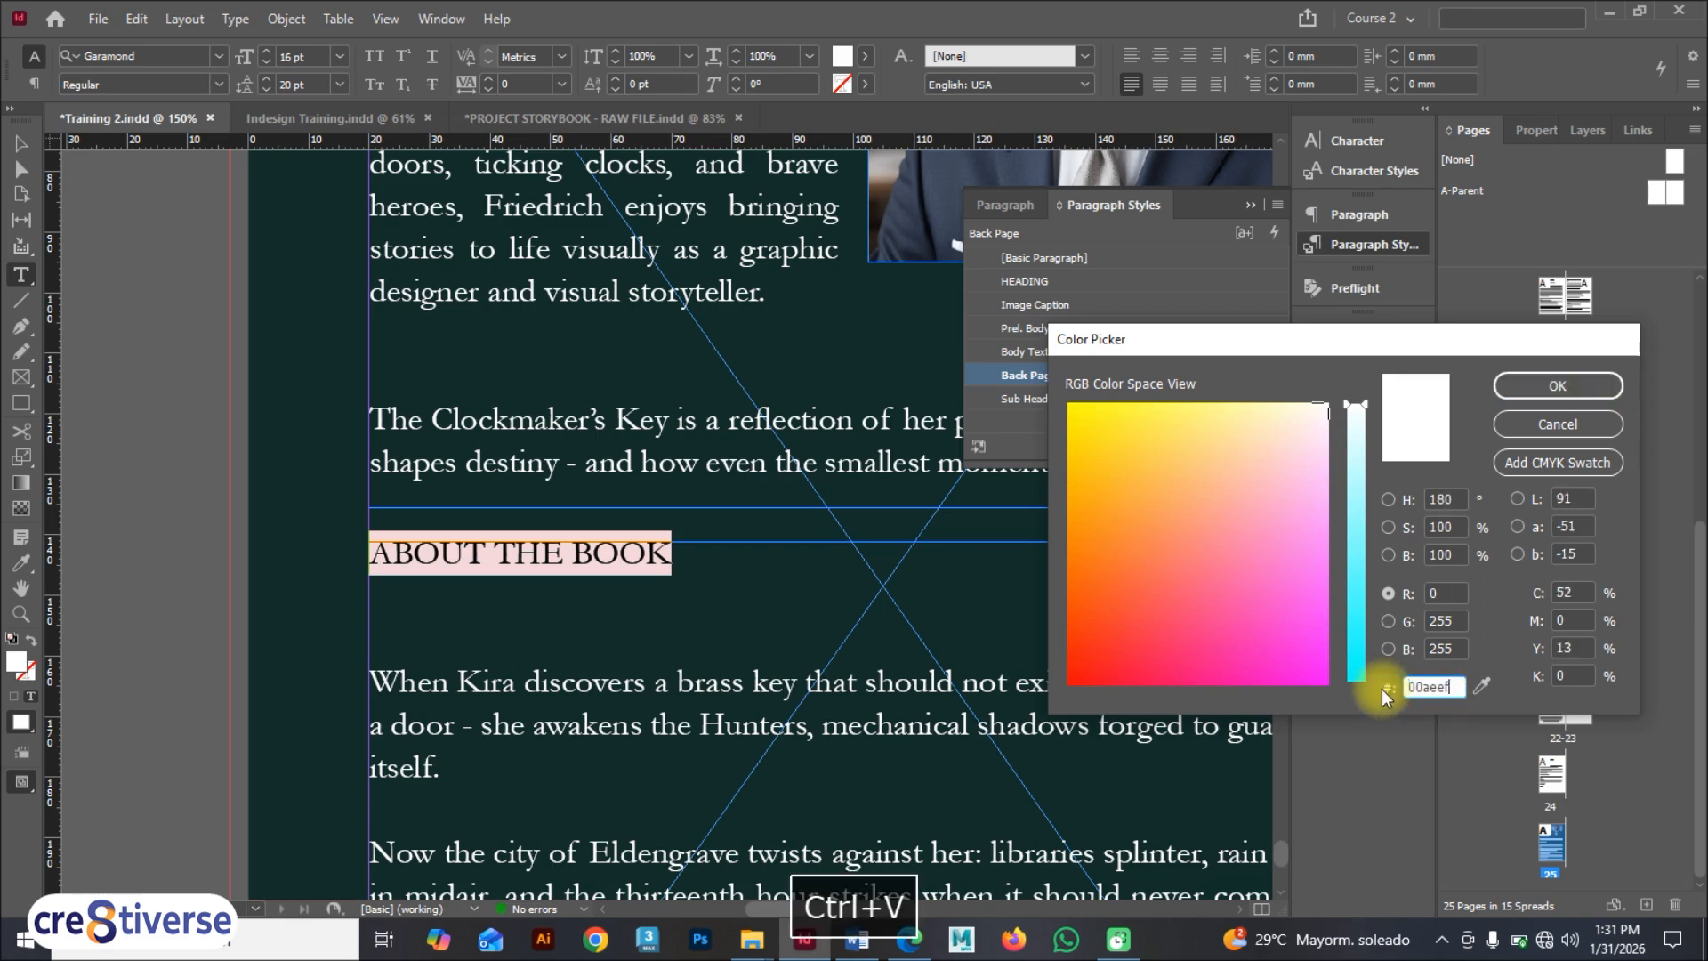
left_click(1566, 392)
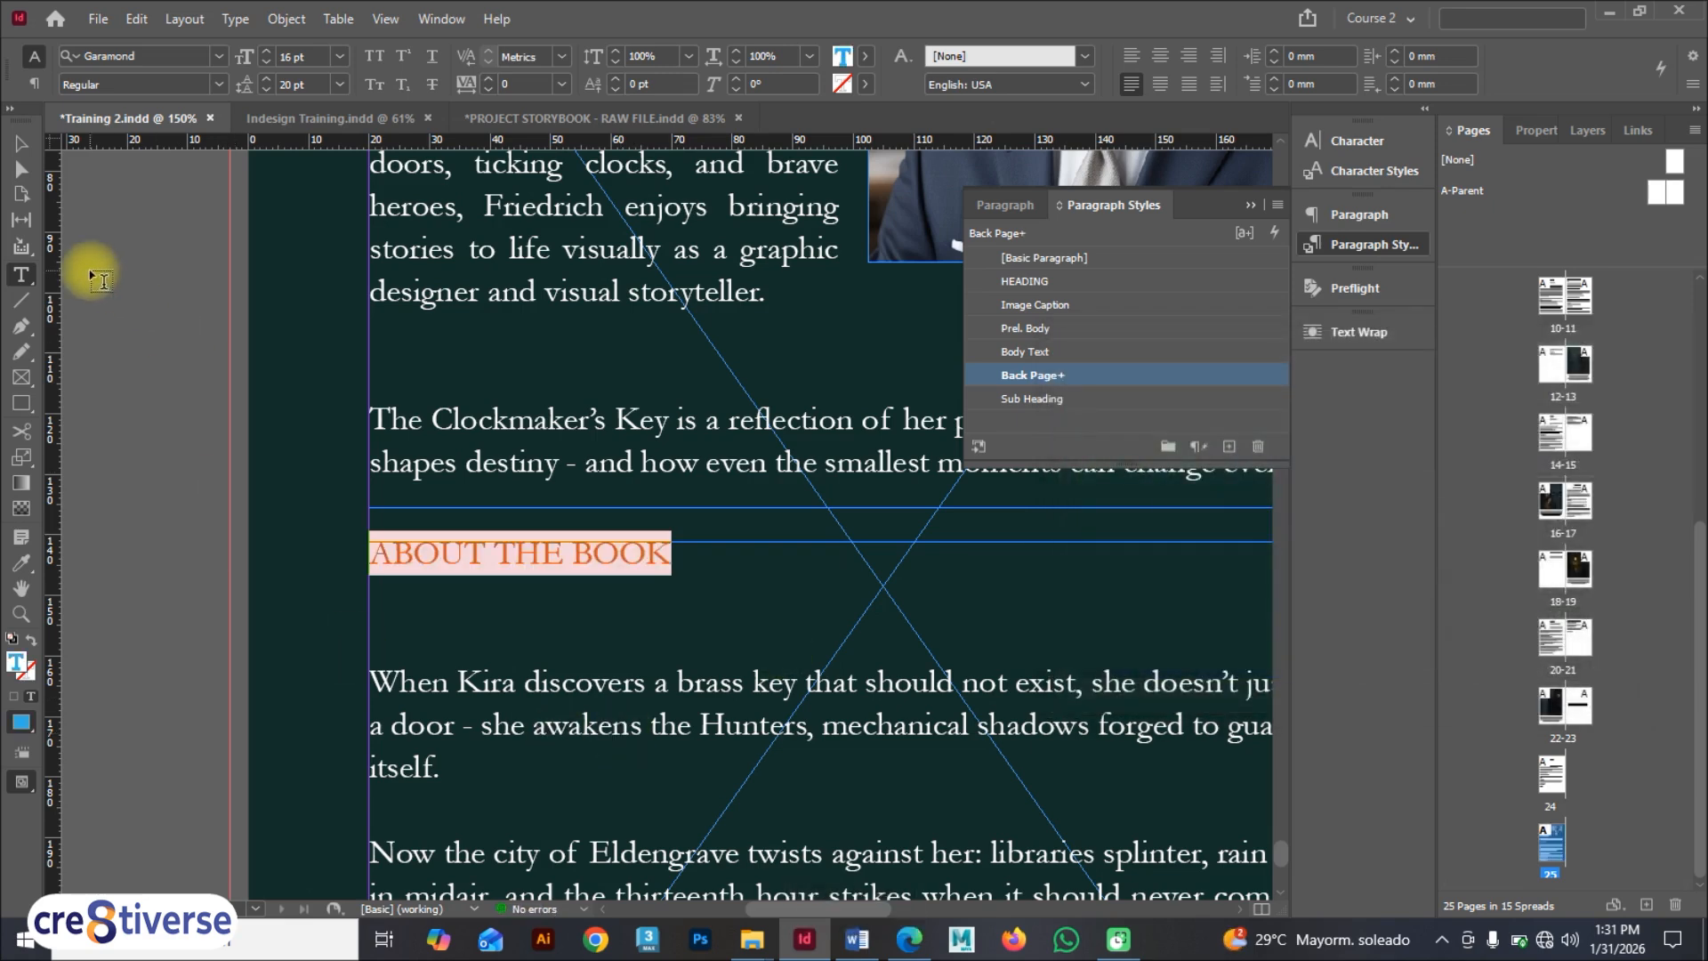
left_click(22, 144)
Step: Deselect the frame and check the closing page with its coloured headings in a full-screen preview
scroll(591, 362, "up", 1)
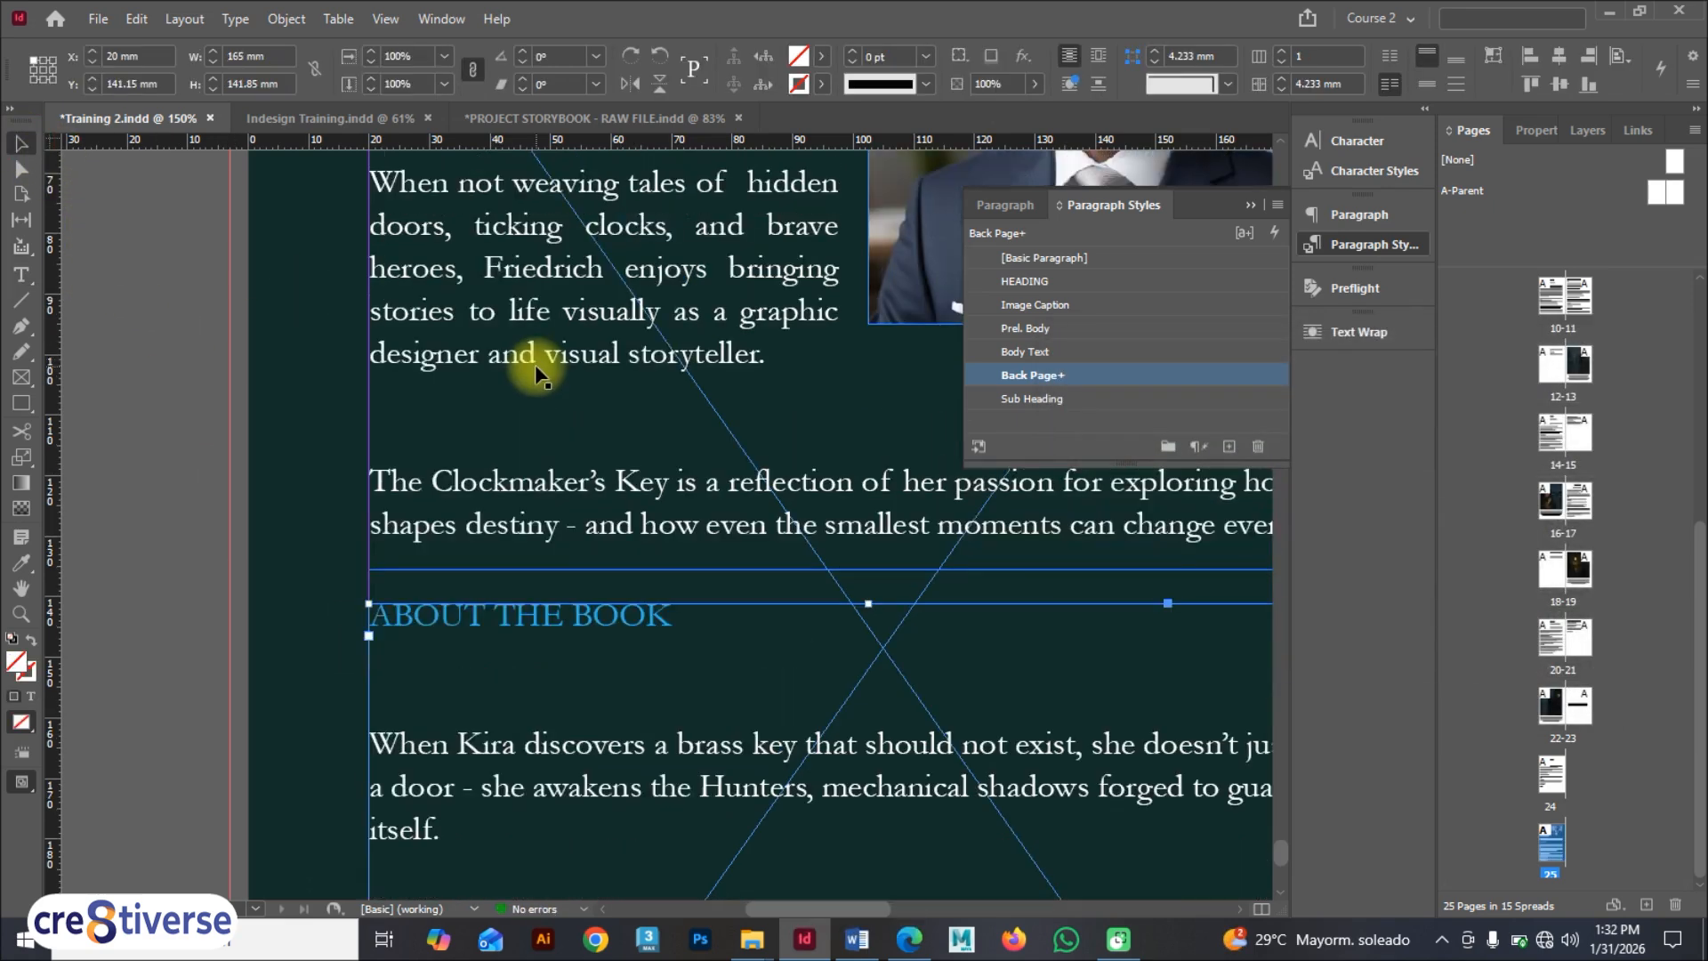
left_click(334, 352)
key("shift+w")
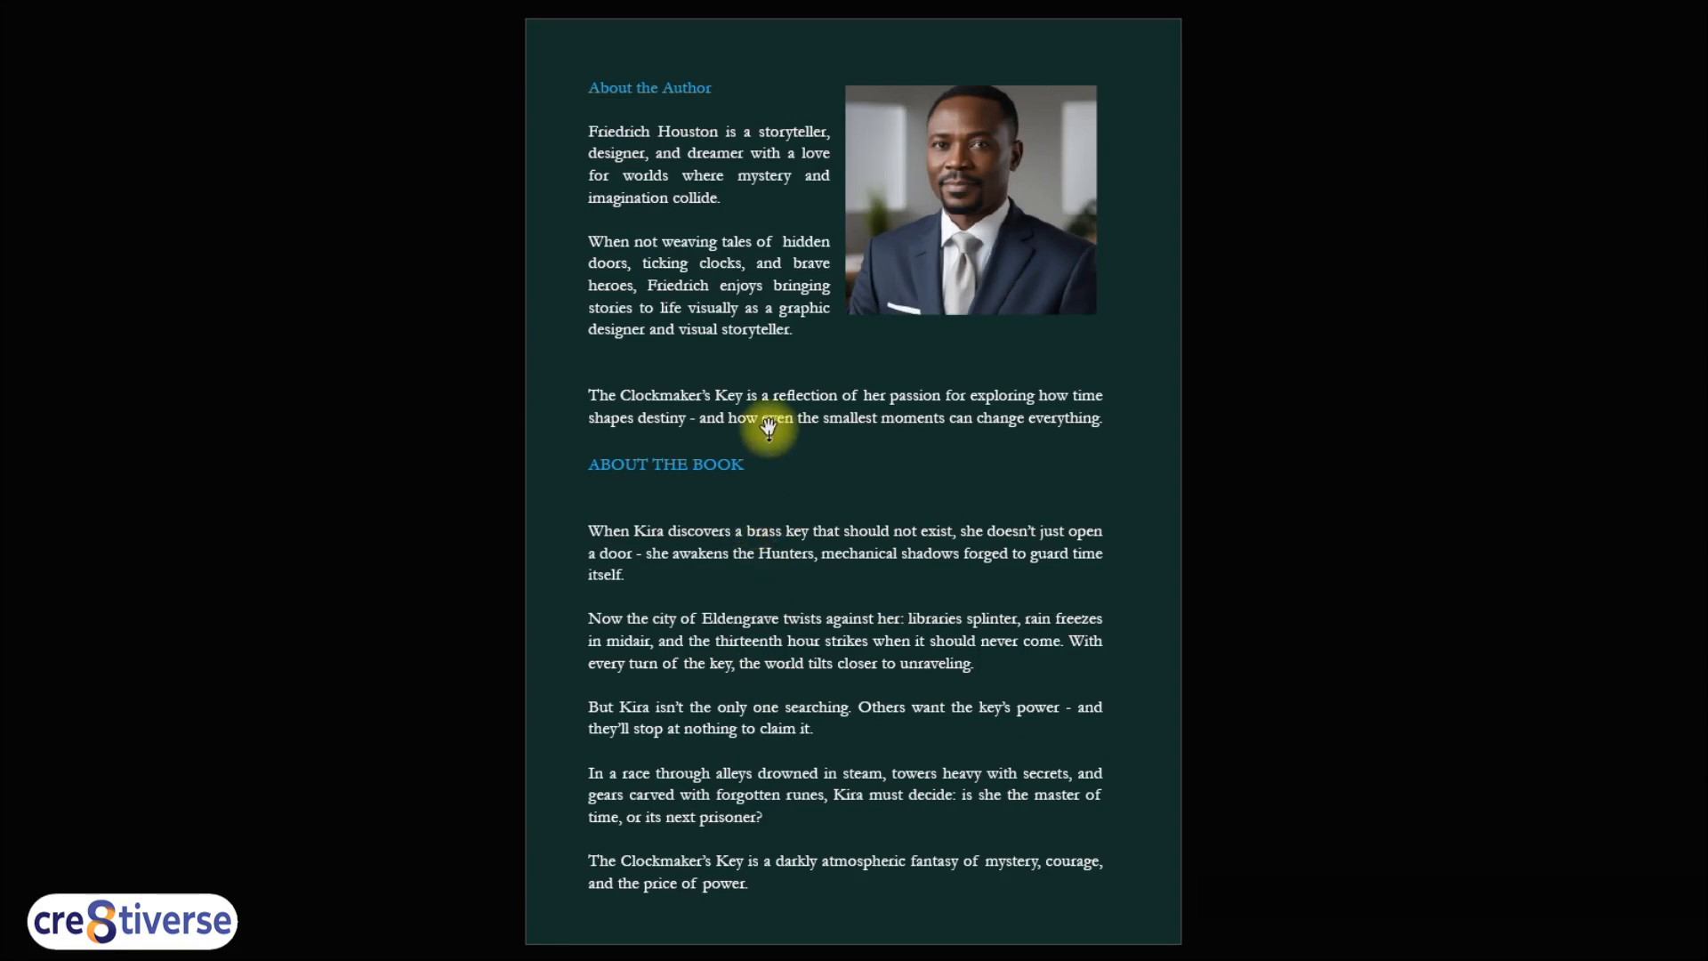
key("shift+w")
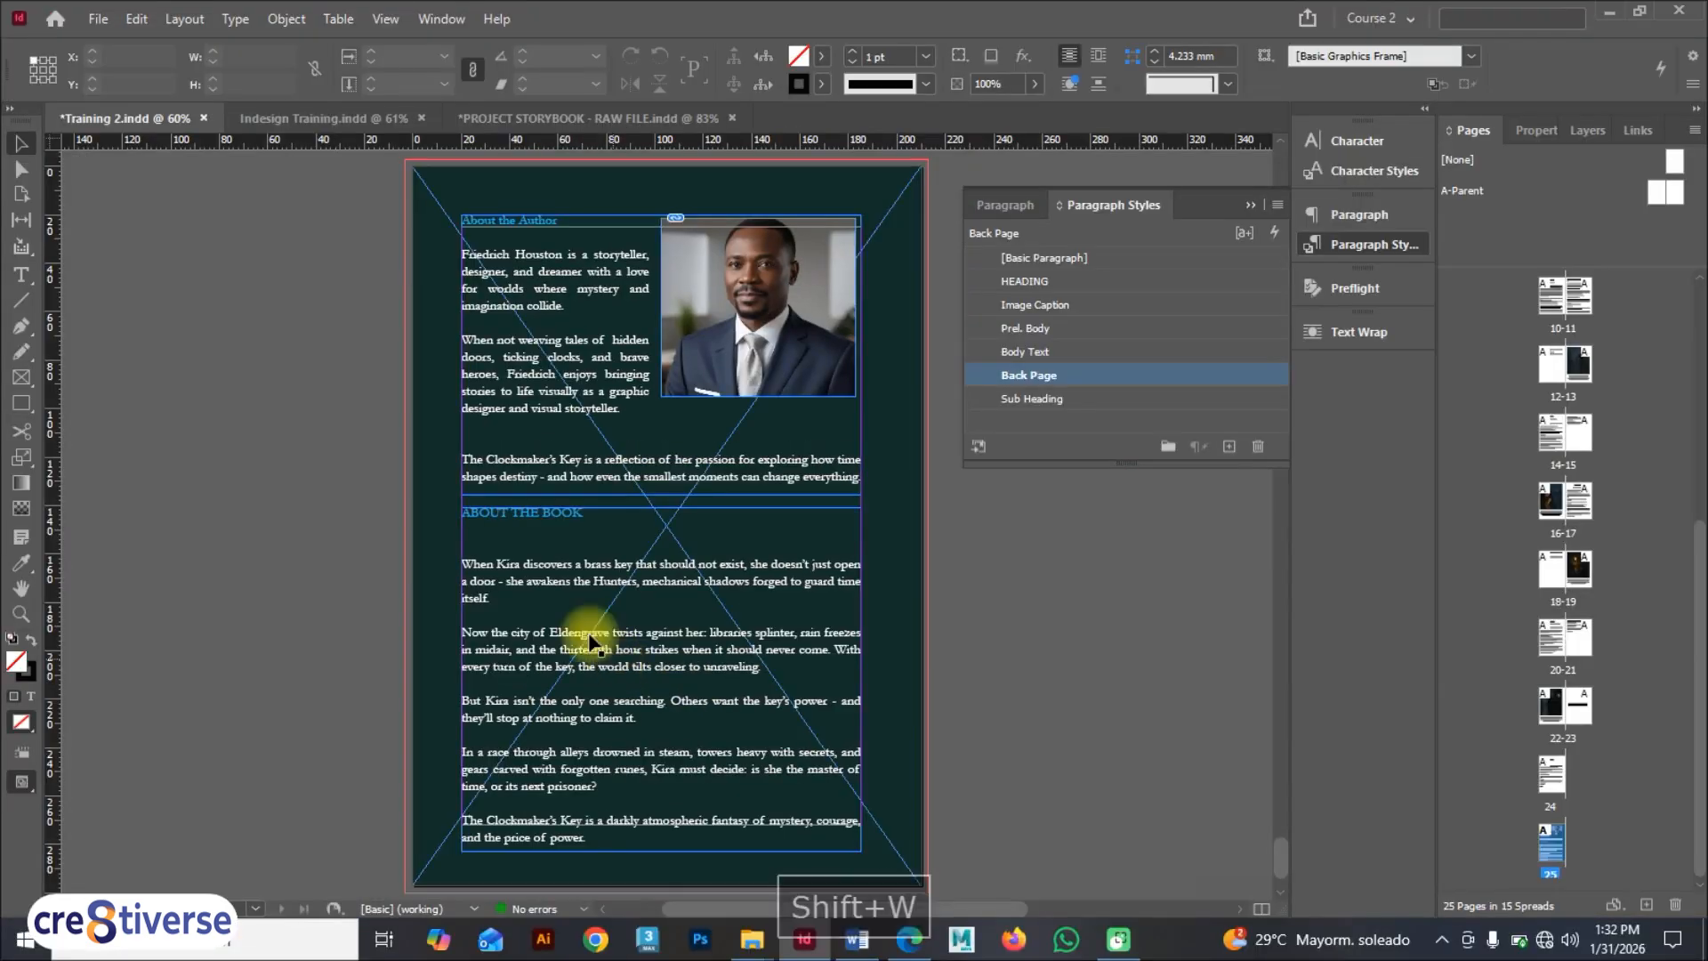
Step: Retype the ABOUT THE BOOK heading as "About the Book" and delete one empty line below it
scroll(512, 543, "up", 1)
left_click(532, 575)
double_click(575, 576)
left_click_drag(575, 576, 436, 577)
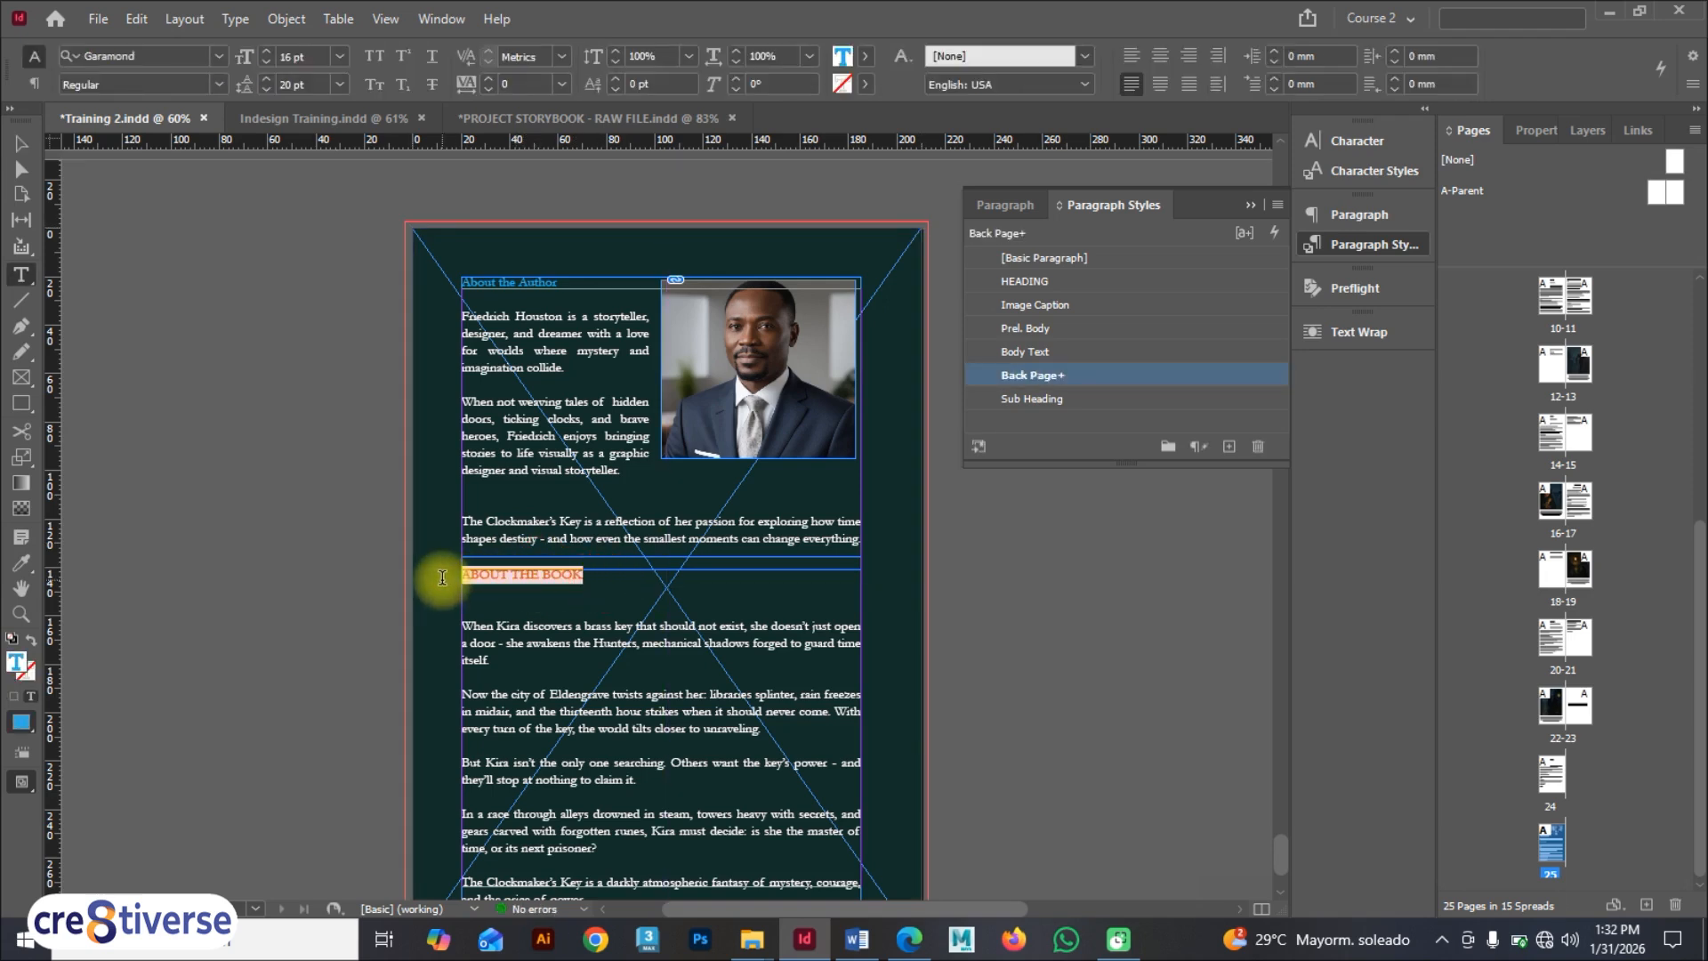
type("About The b")
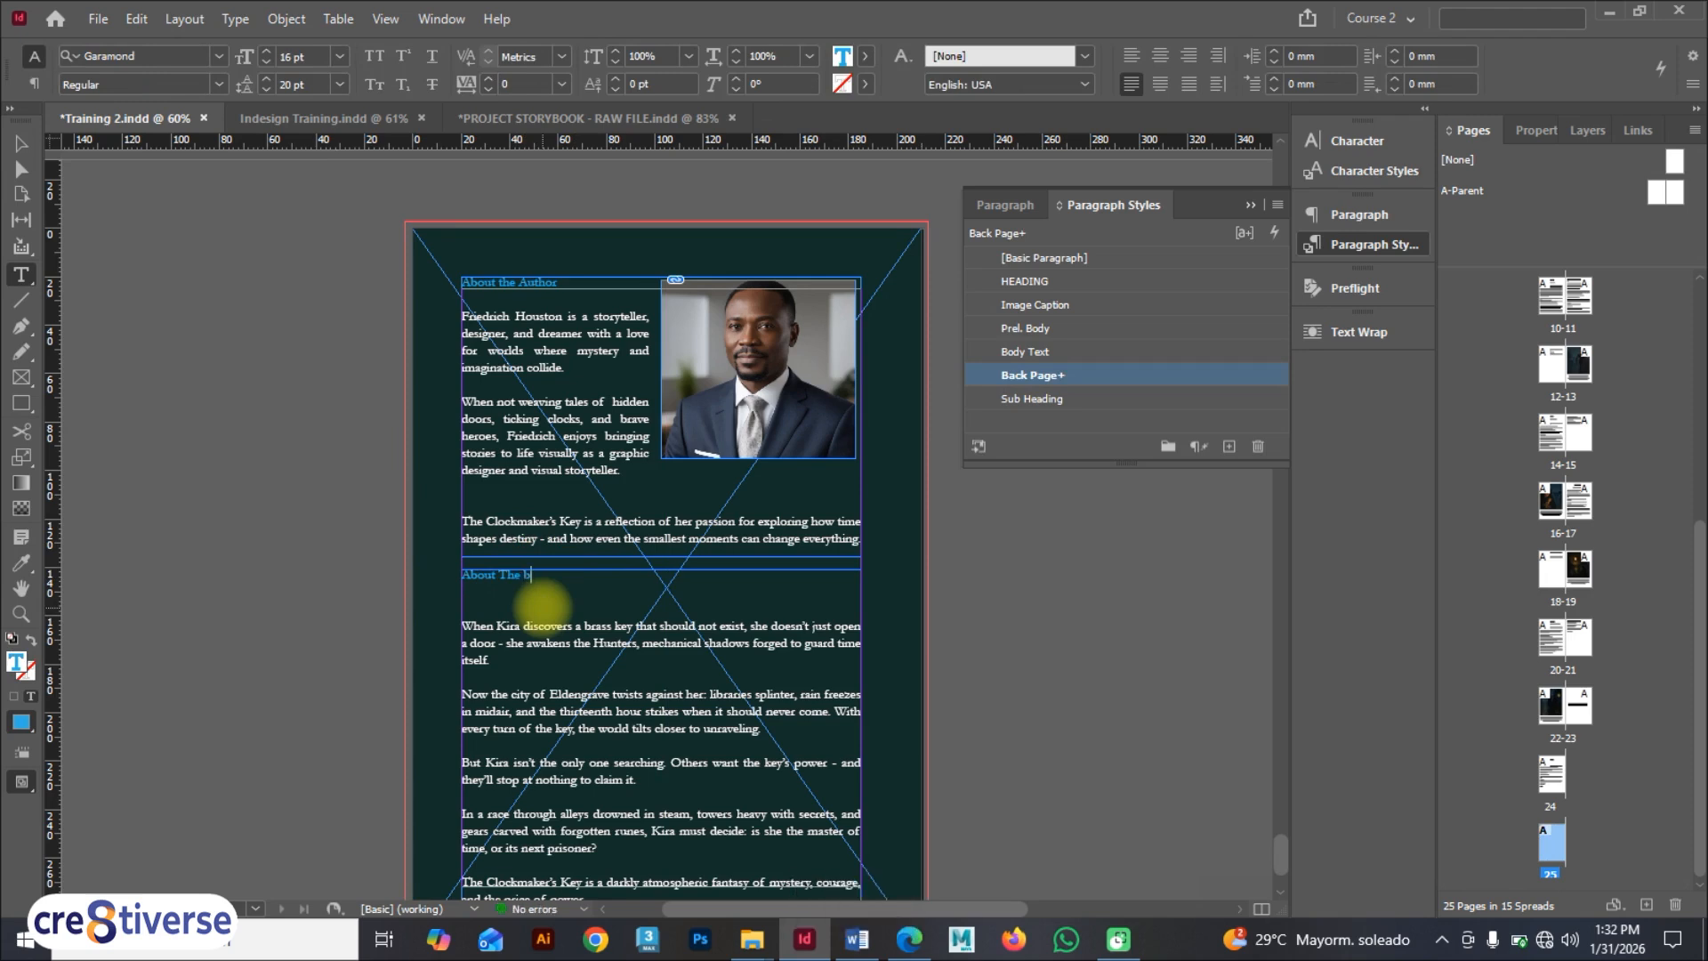
key("BackSpace")
key("BackSpace")
key("BackSpace")
type("t")
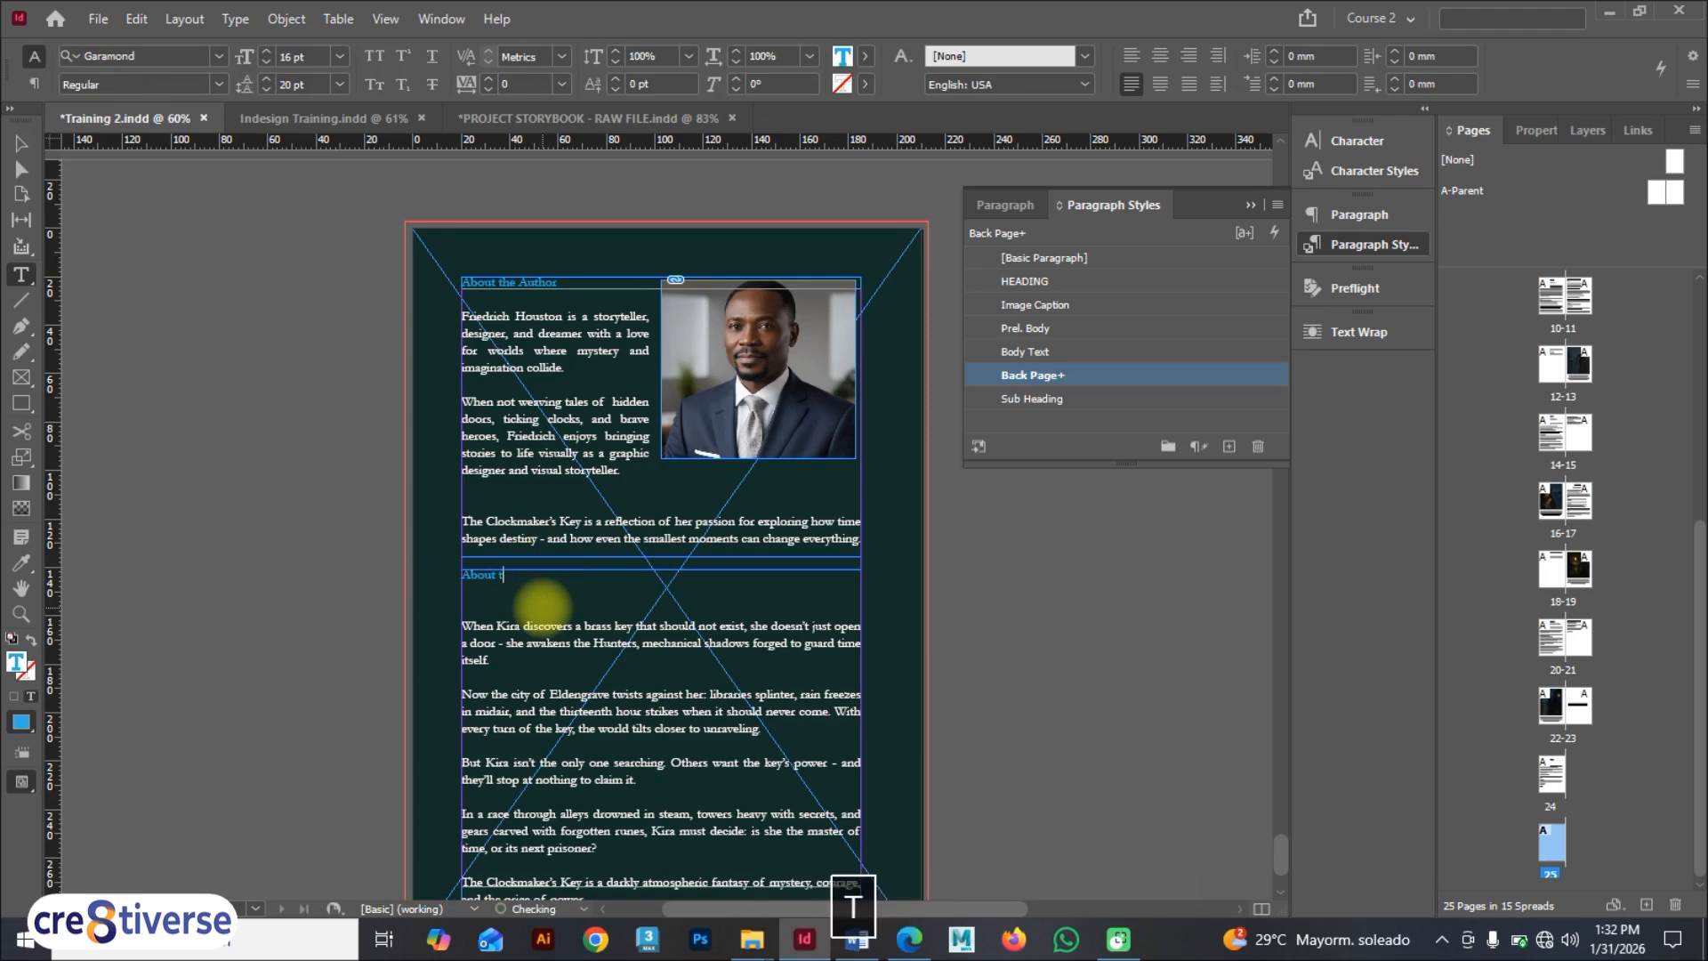
type("he Book")
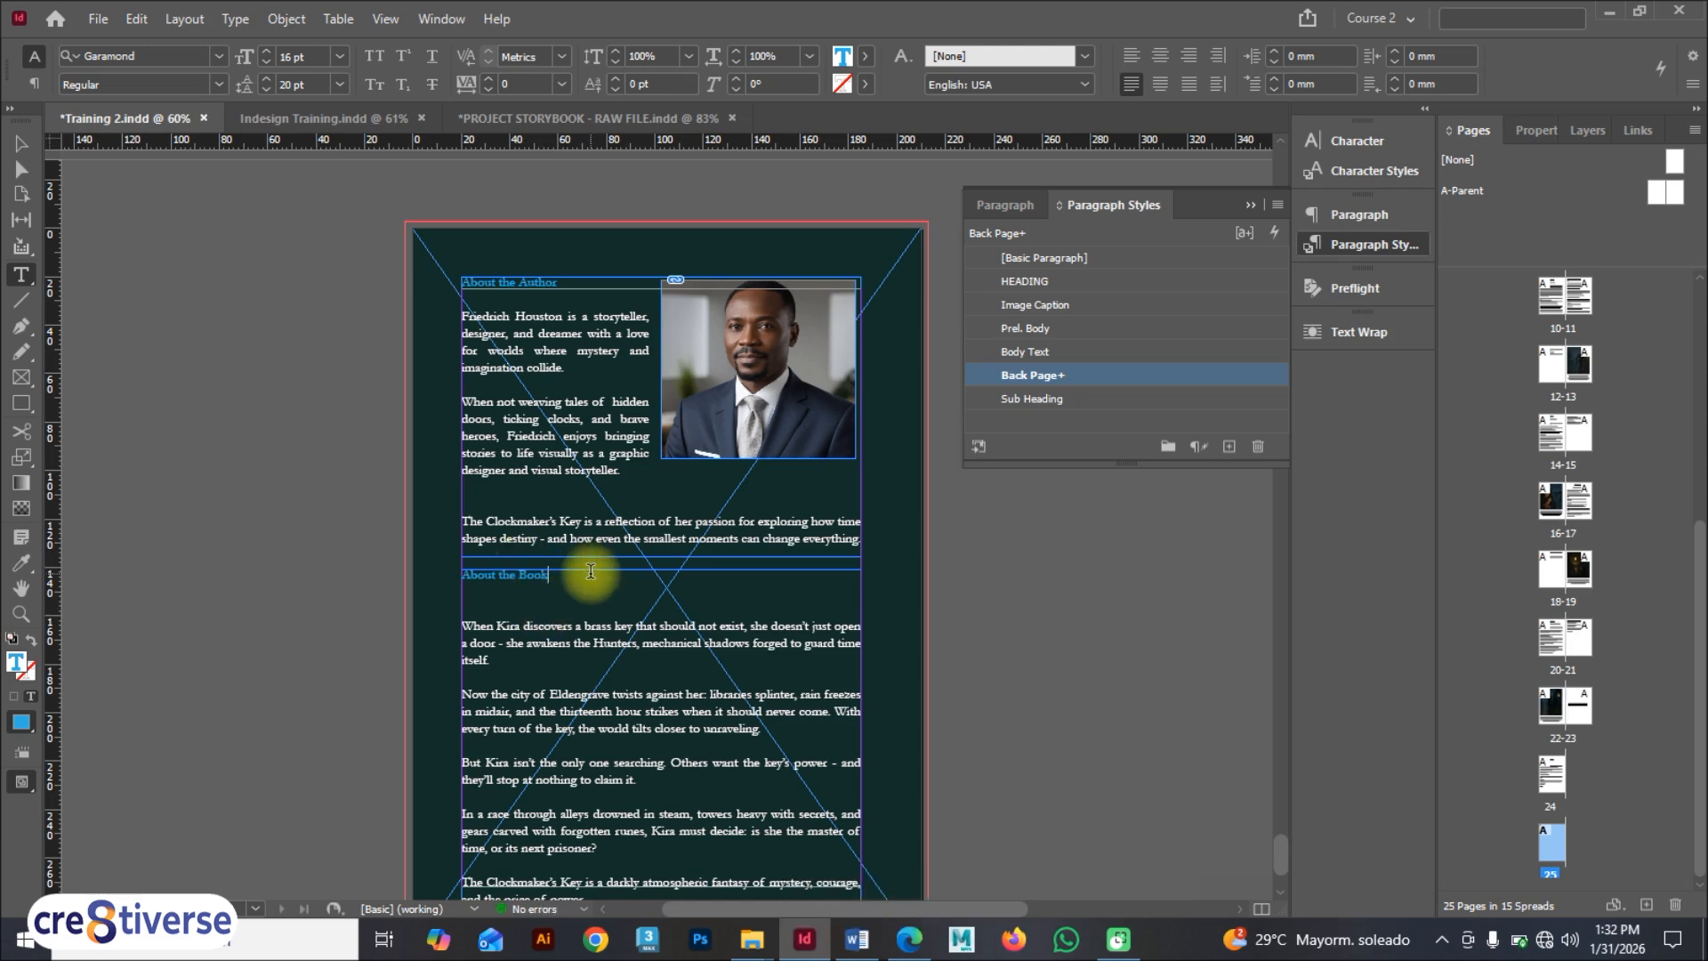
key("Delete")
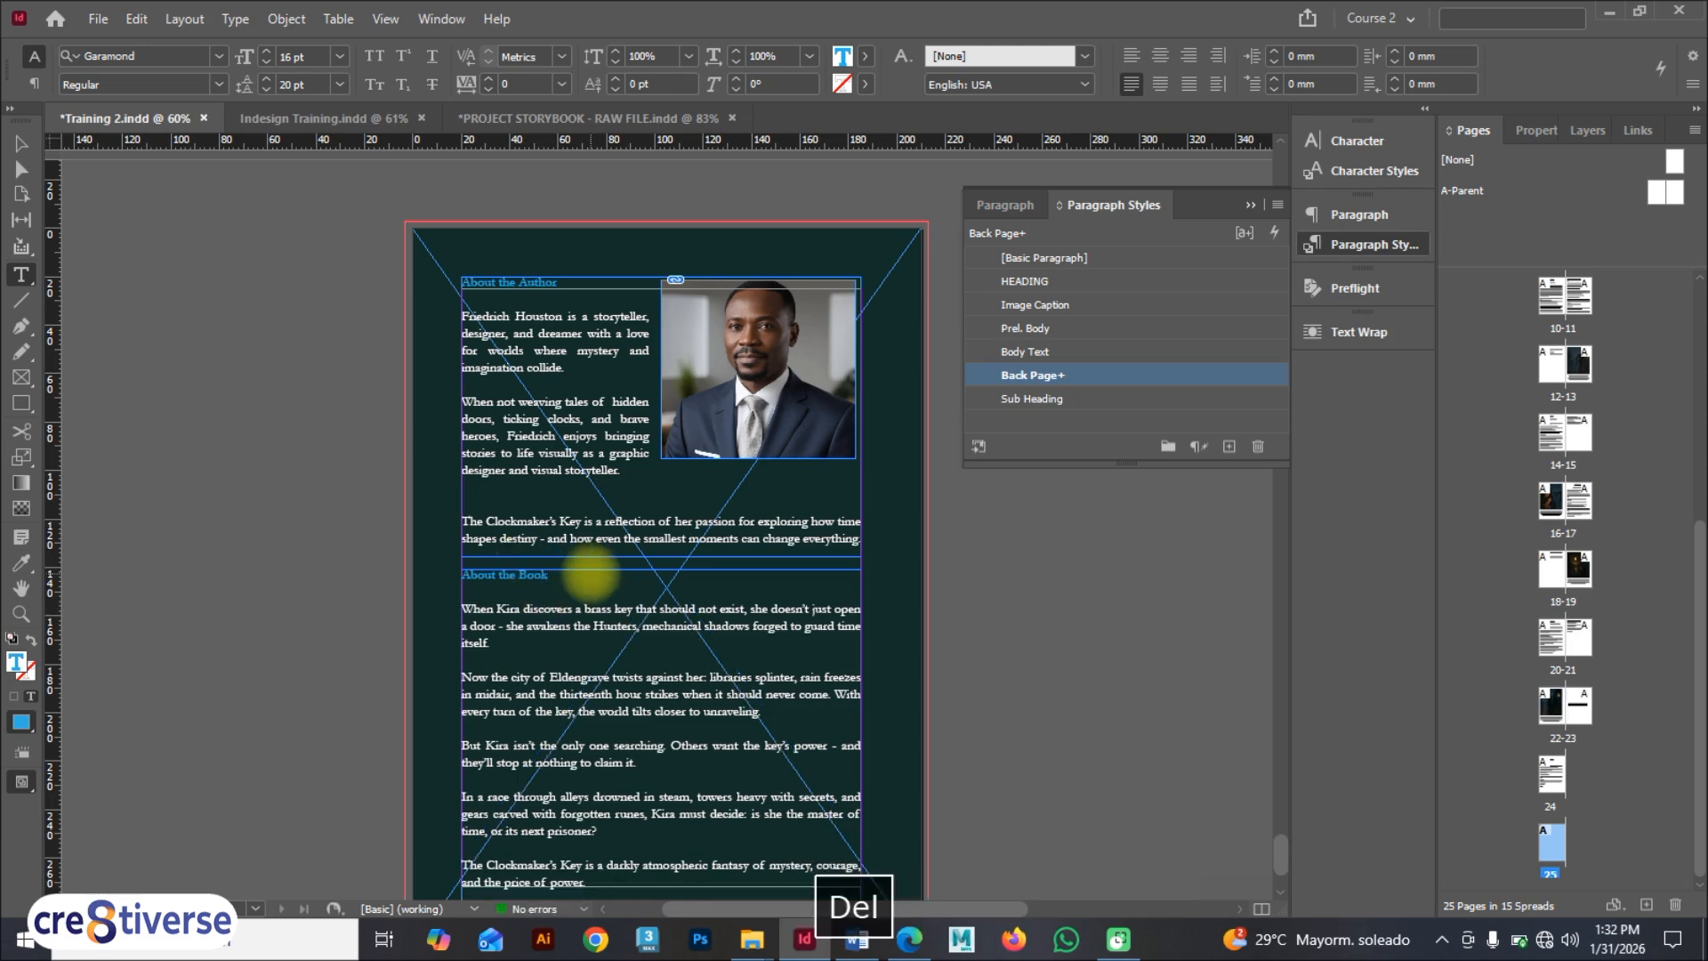
left_click(21, 143)
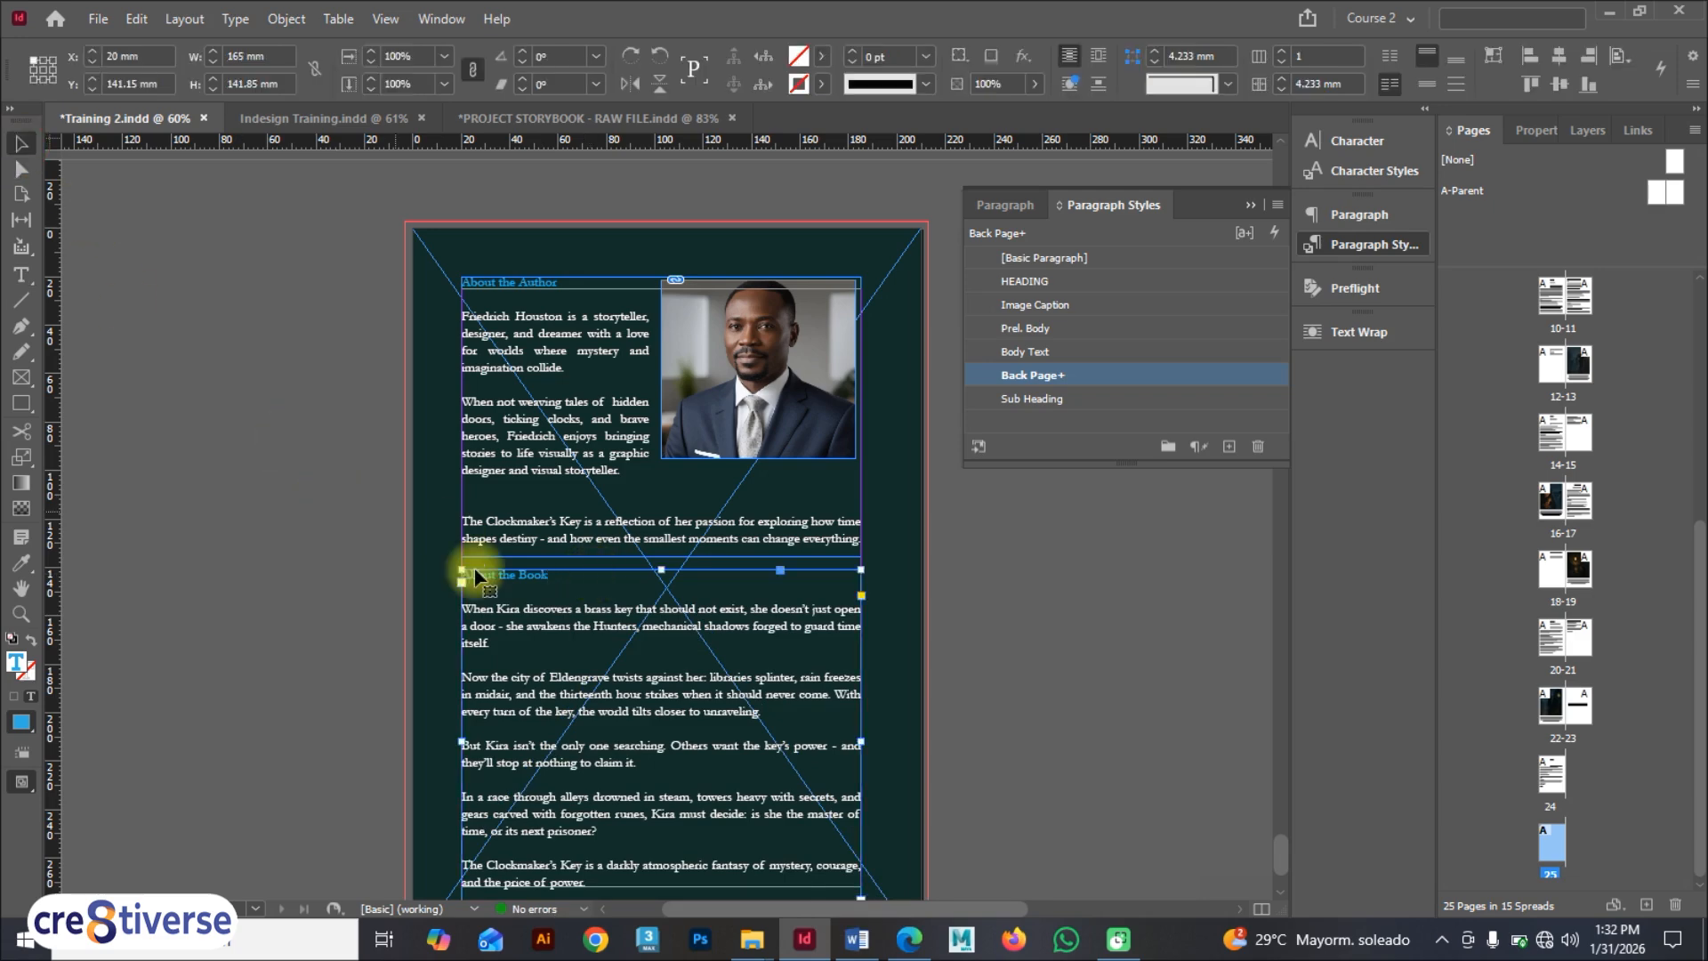
Step: Nudge the About the Book text frame down to a Y position of about 144.3 mm
scroll(476, 569, "down", 1)
left_click(547, 612)
key("Down")
key("Down")
key("Down")
key("Down")
key("Down")
key("Down")
key("Down")
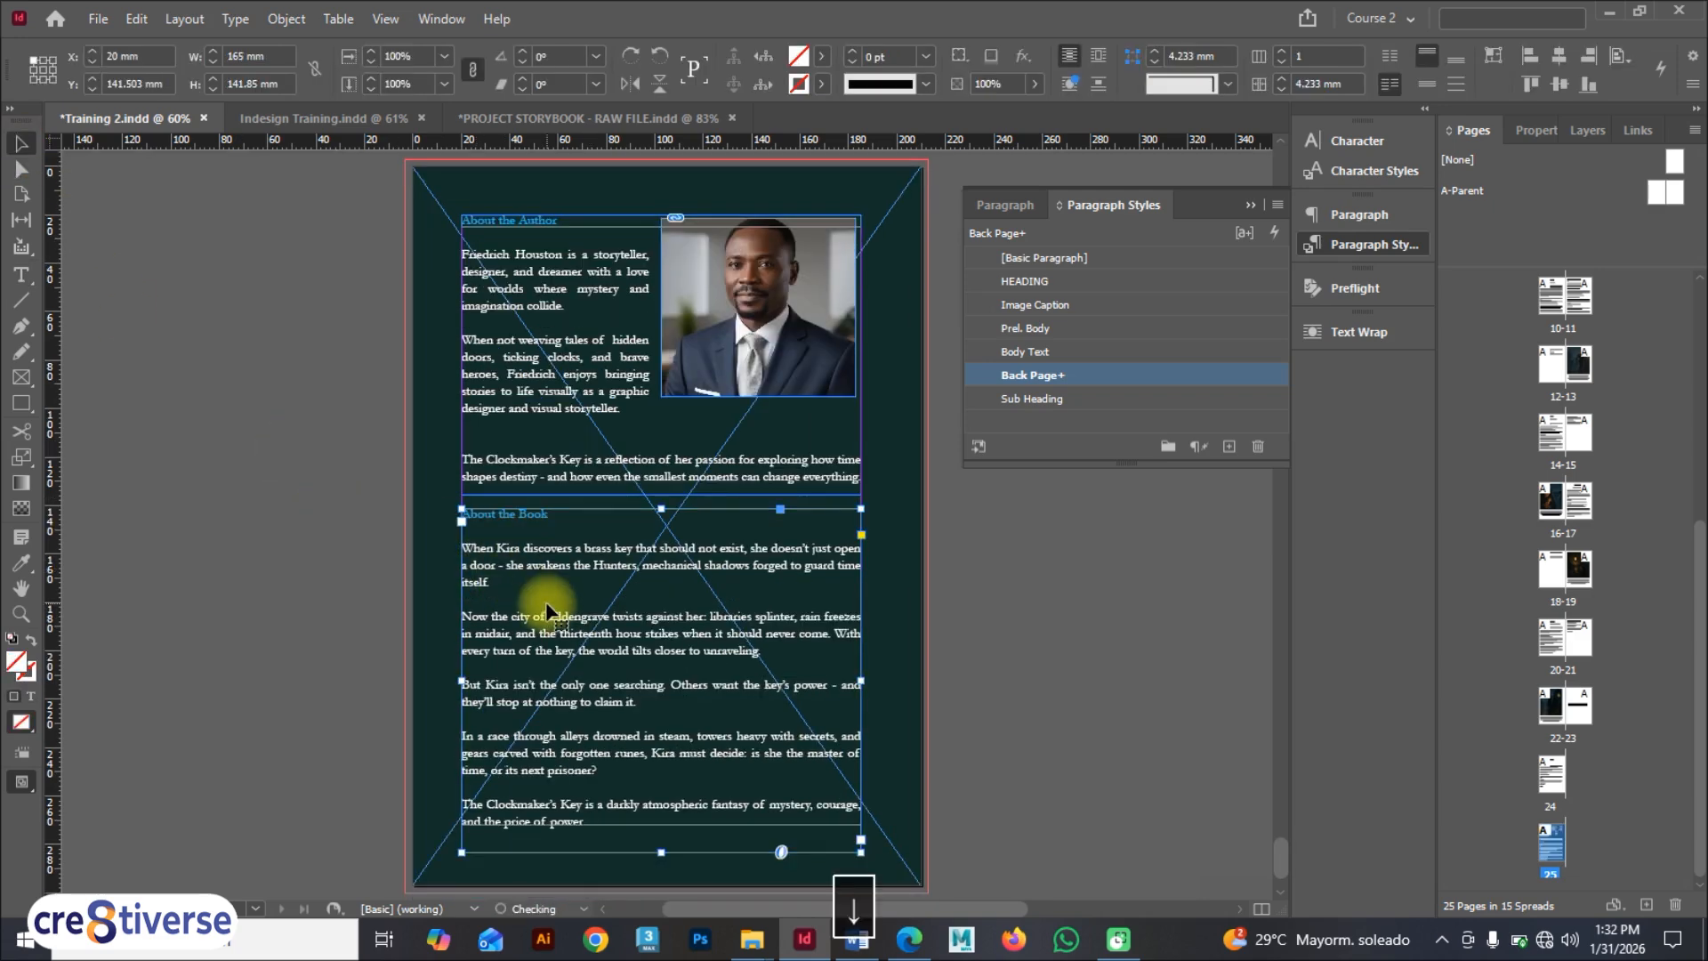
key("Down")
key("Down")
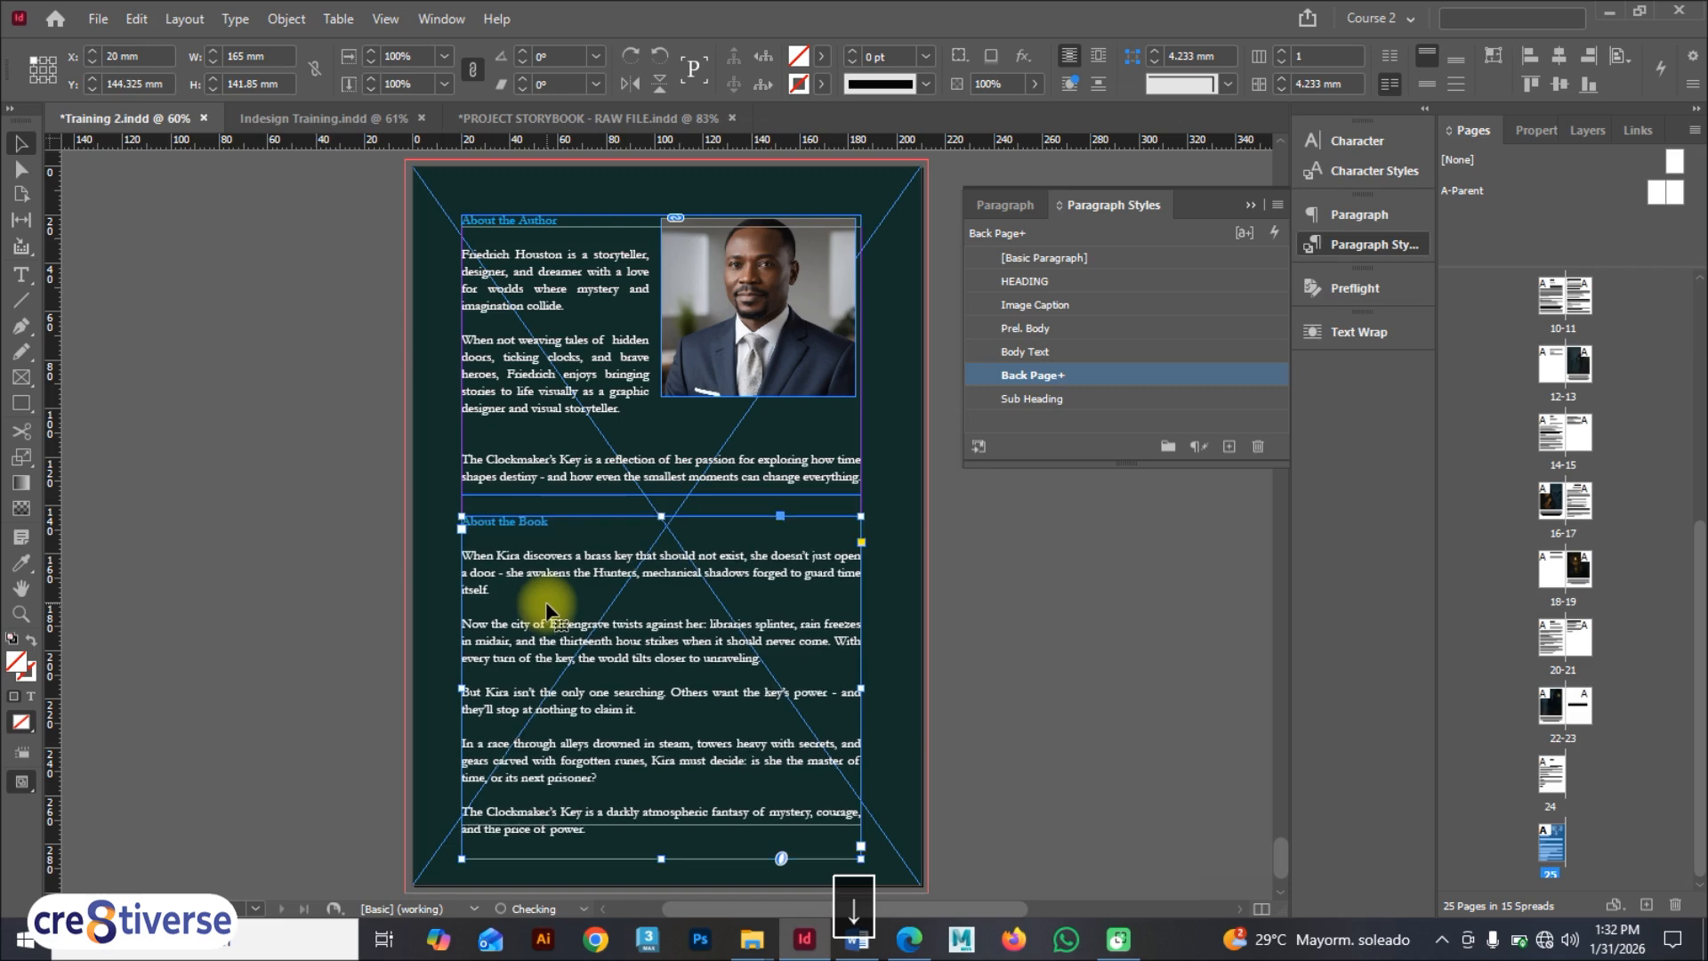
Step: Preview the closing page full screen to check the spacing between the two sections
scroll(483, 257, "up", 1)
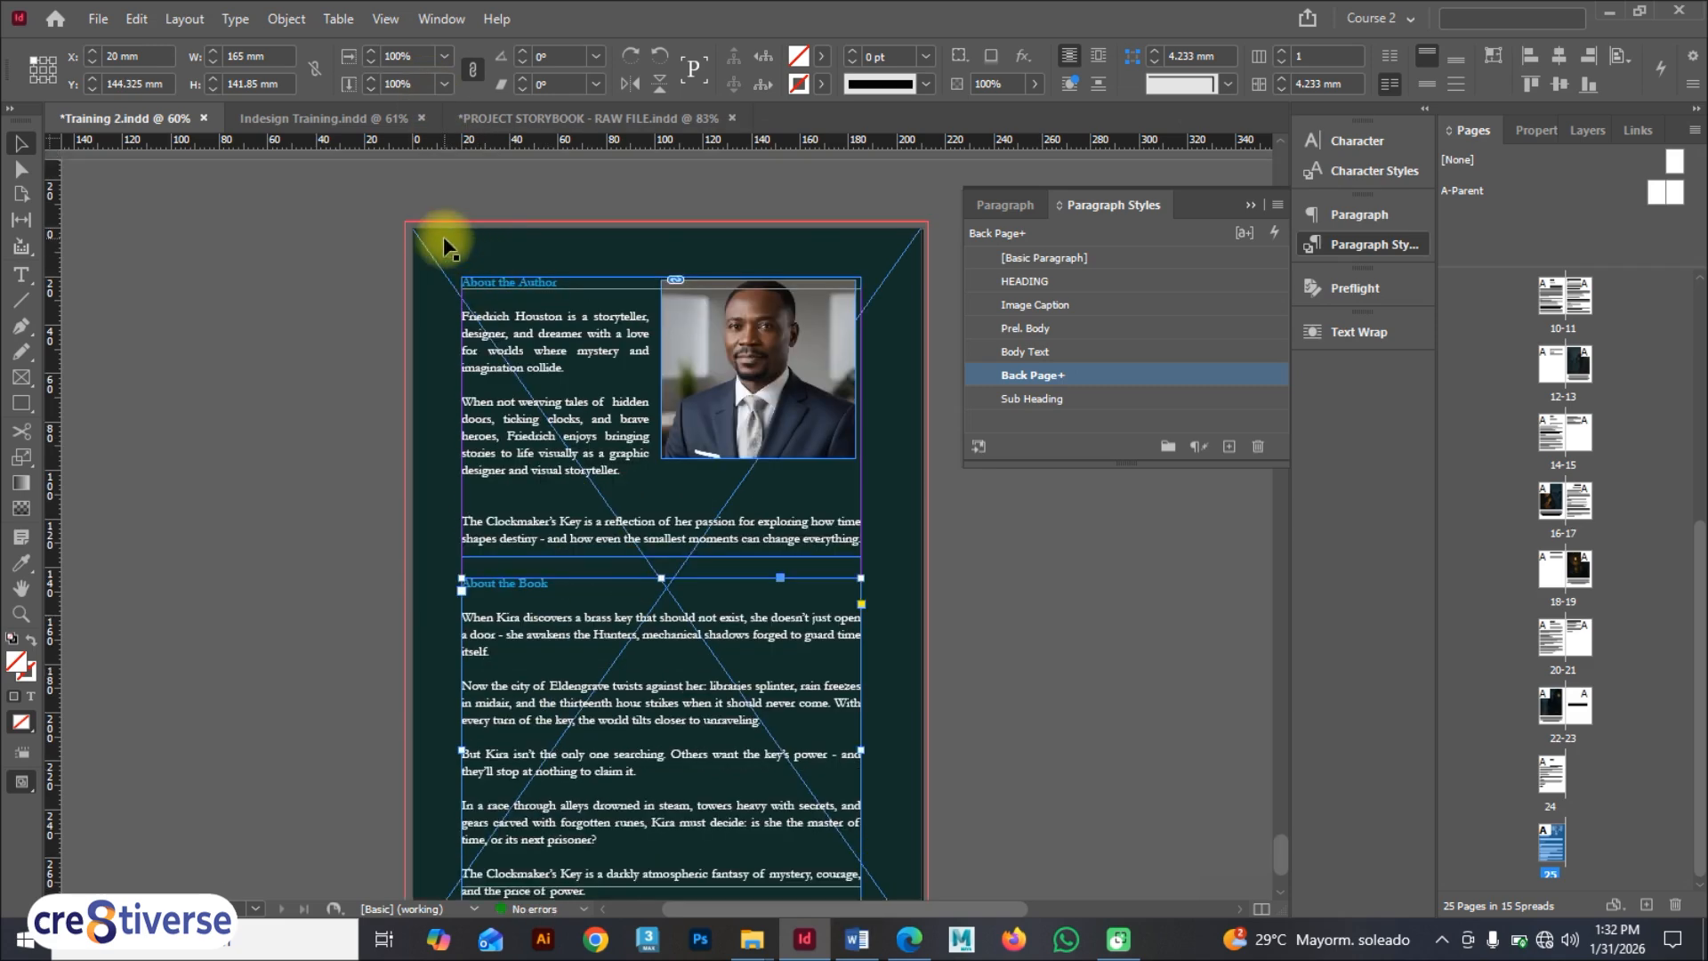
key("shift+w")
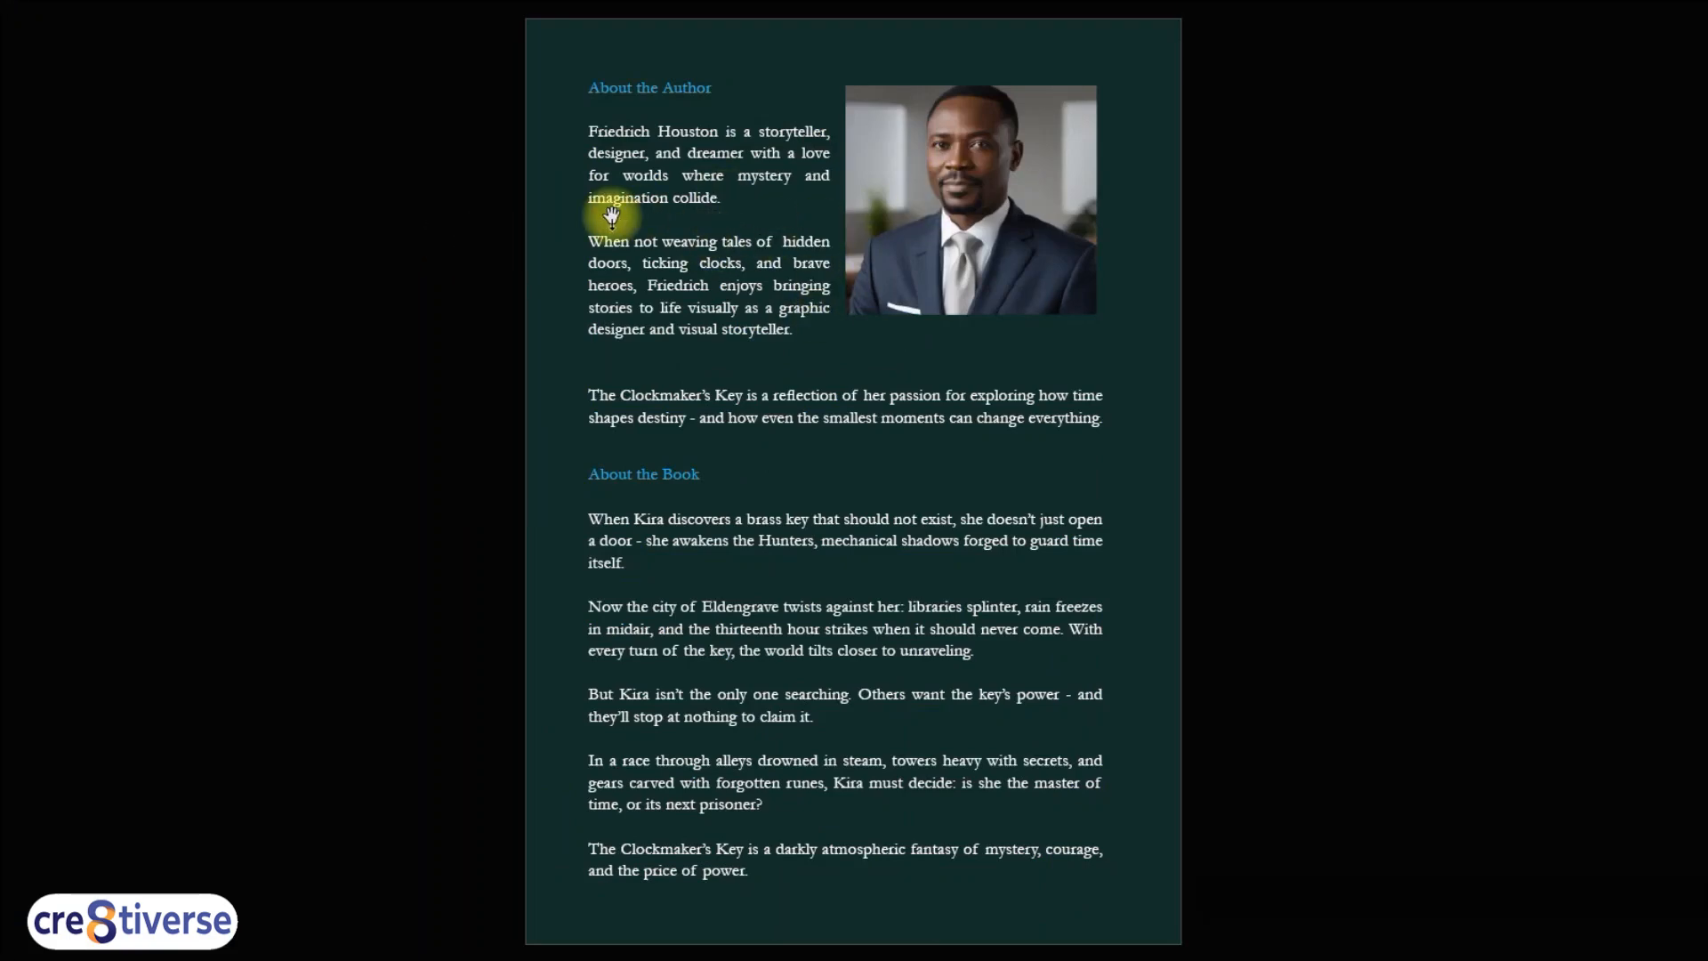
key("shift+w")
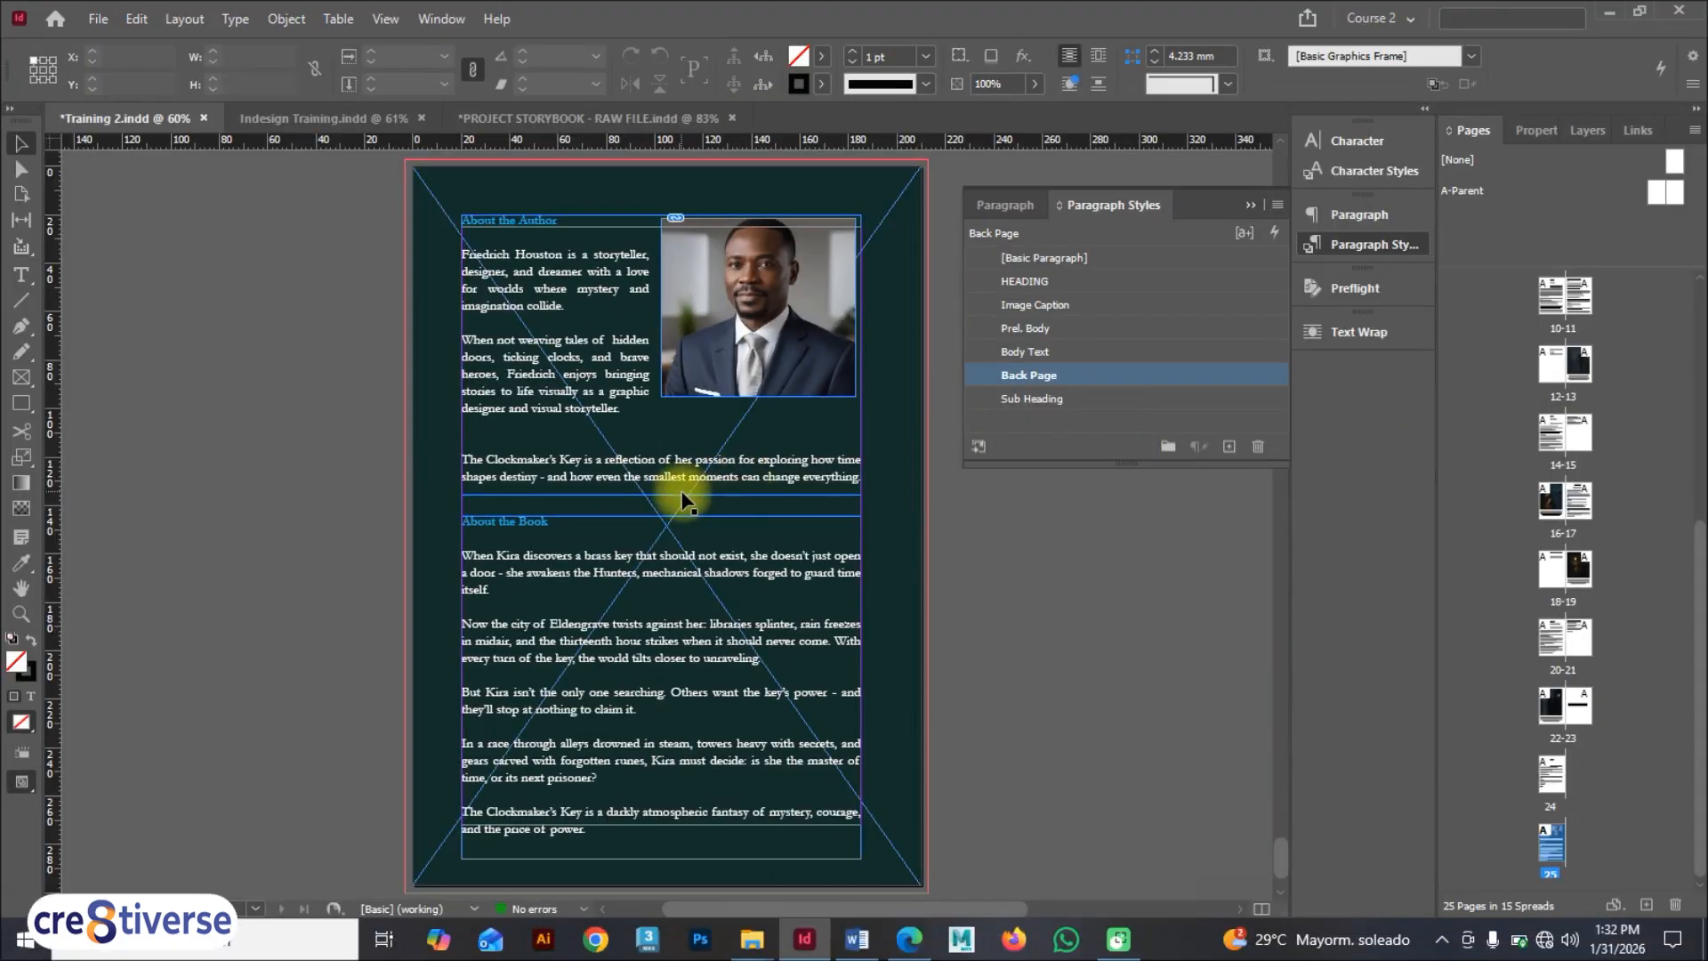
Step: Go to the cover on page 1 and start the full-screen presentation of the storybook
scroll(682, 489, "up", 10)
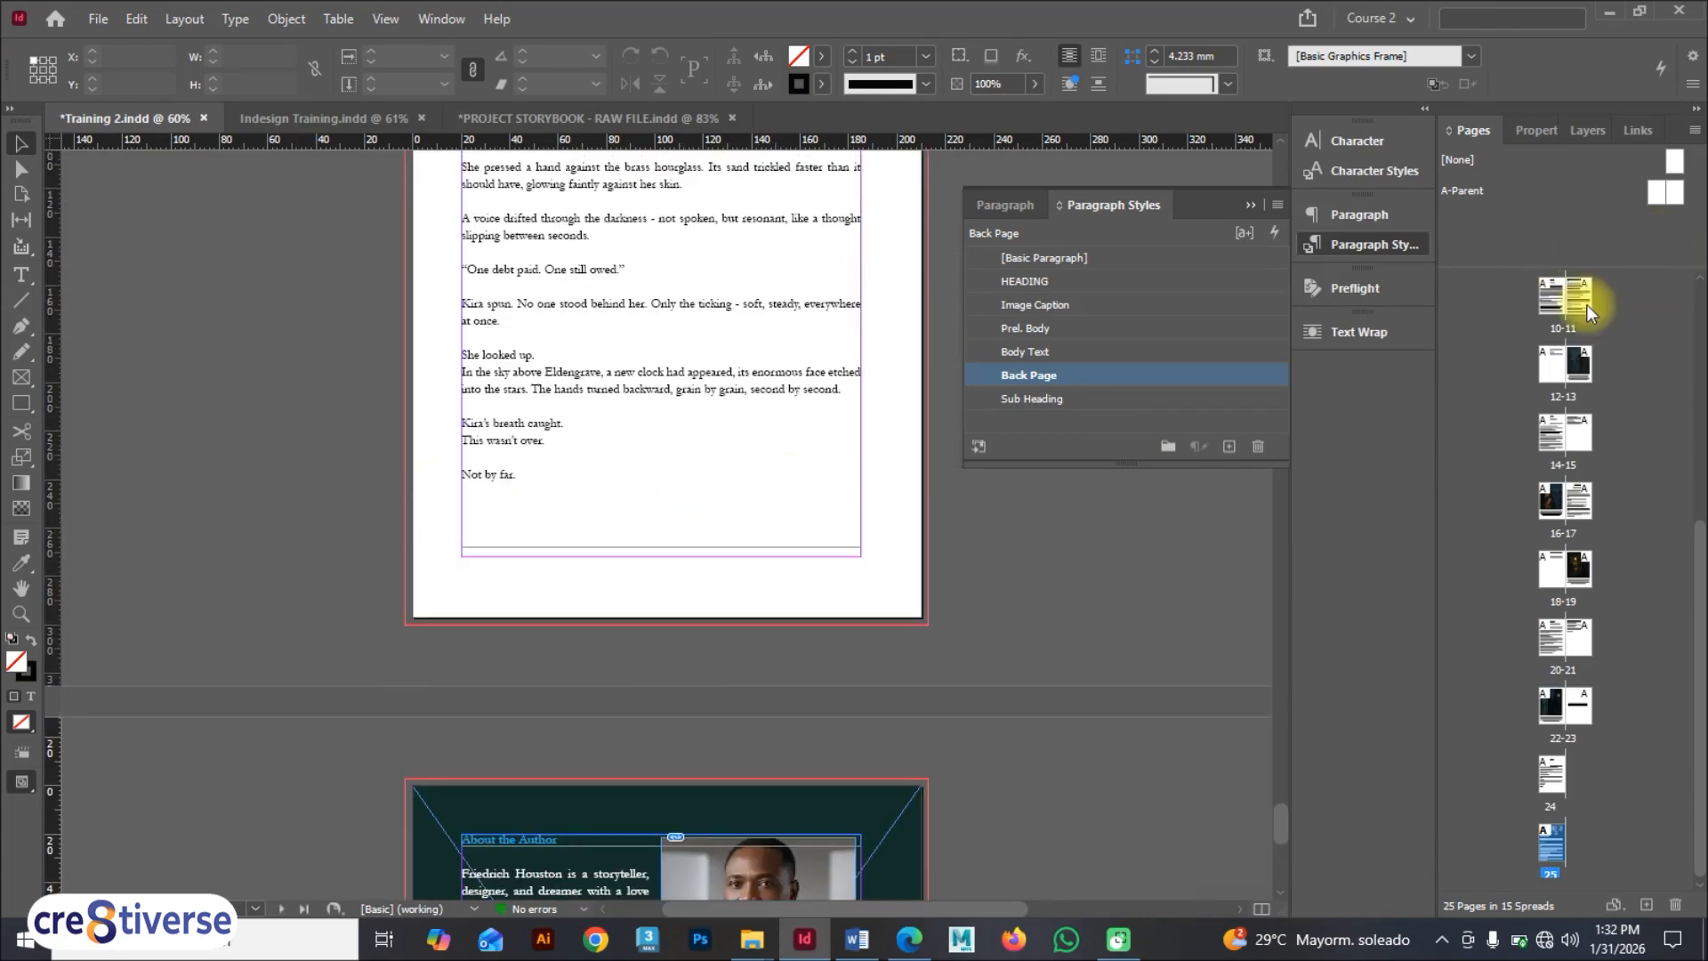
scroll(1687, 522, "up", 1)
left_click_drag(1697, 552, 1690, 251)
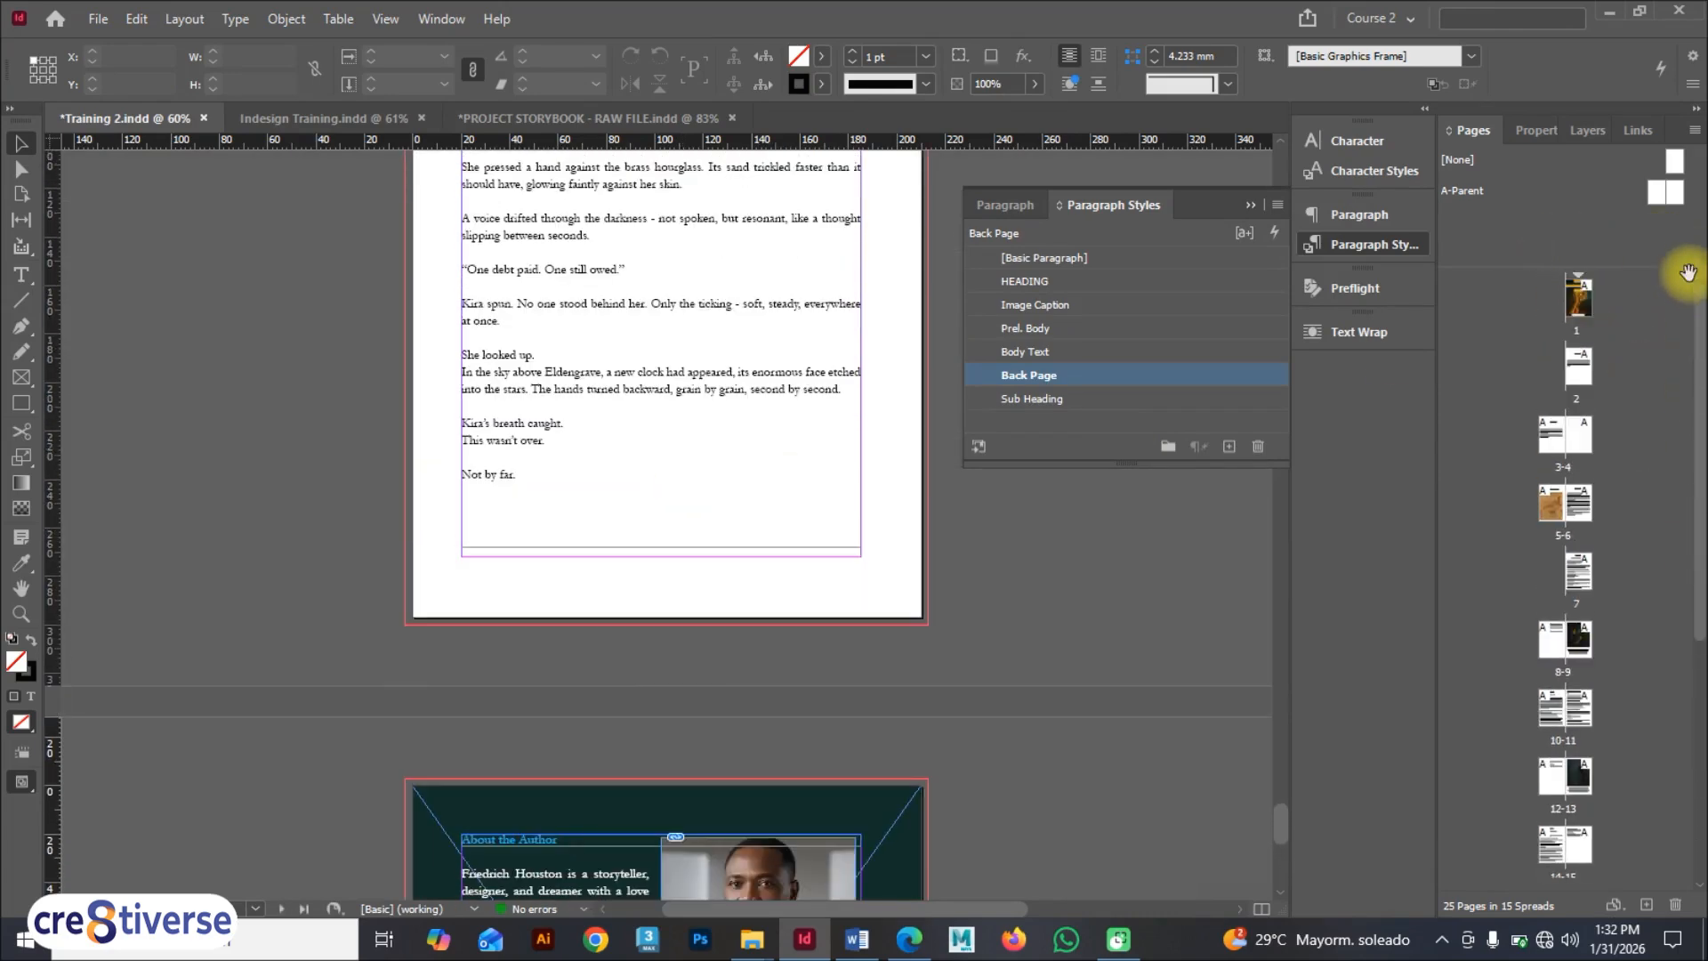
double_click(1586, 299)
scroll(676, 418, "up", 4)
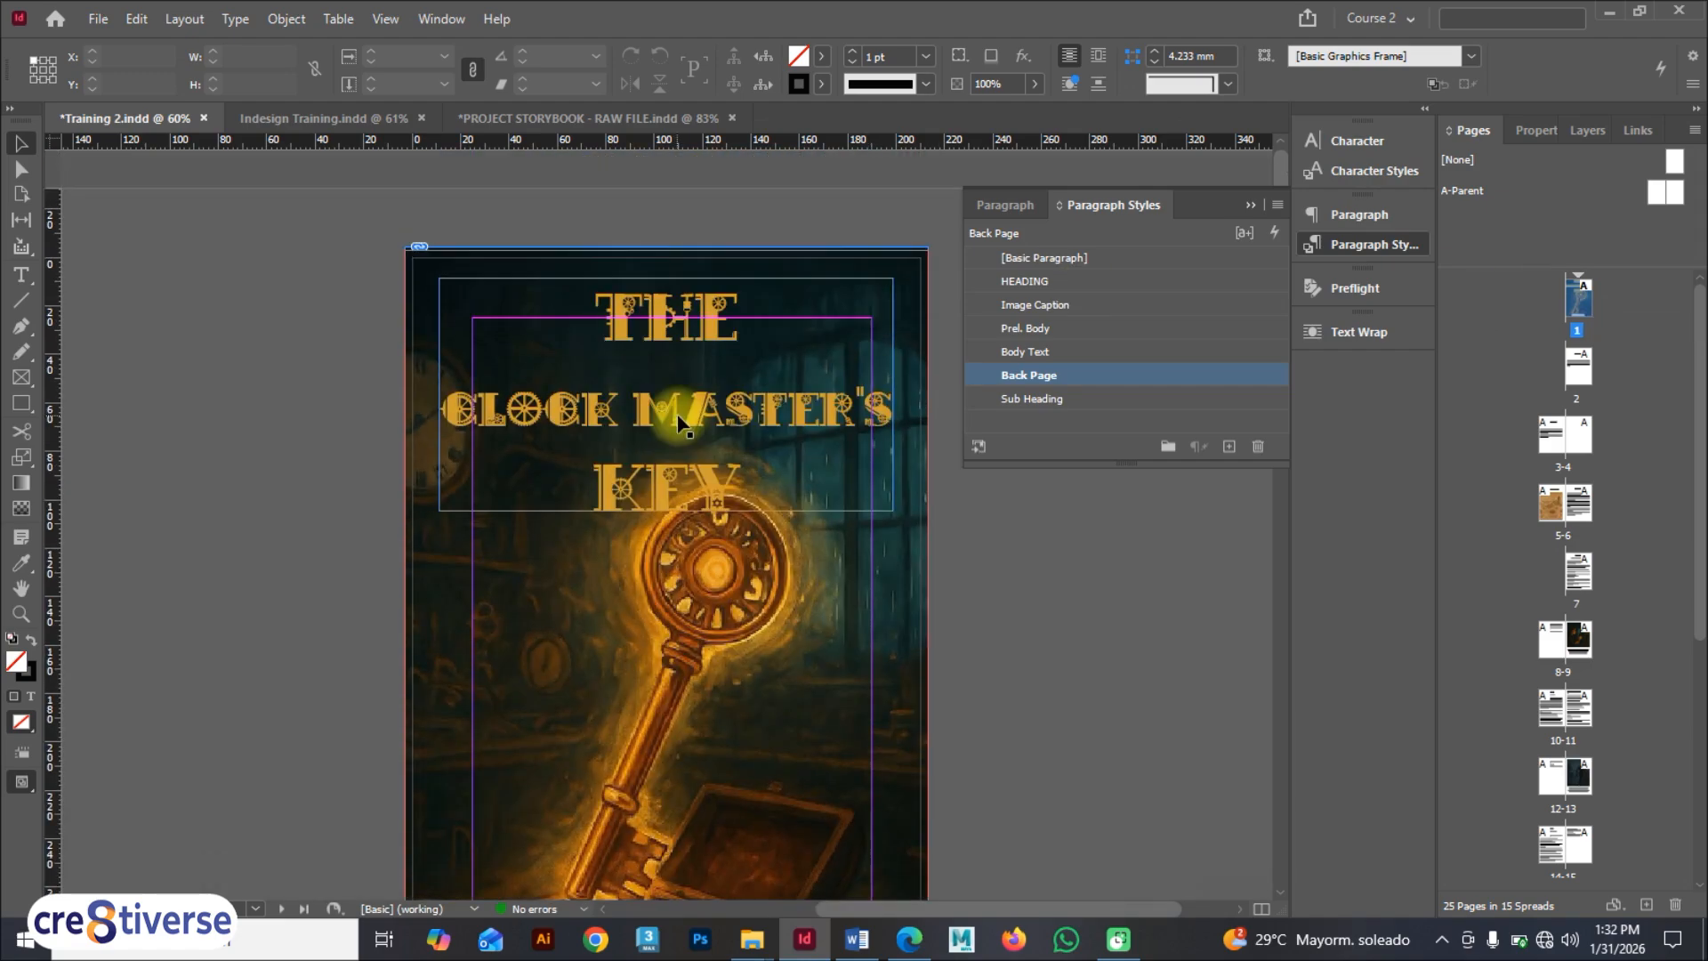
key("shift+w")
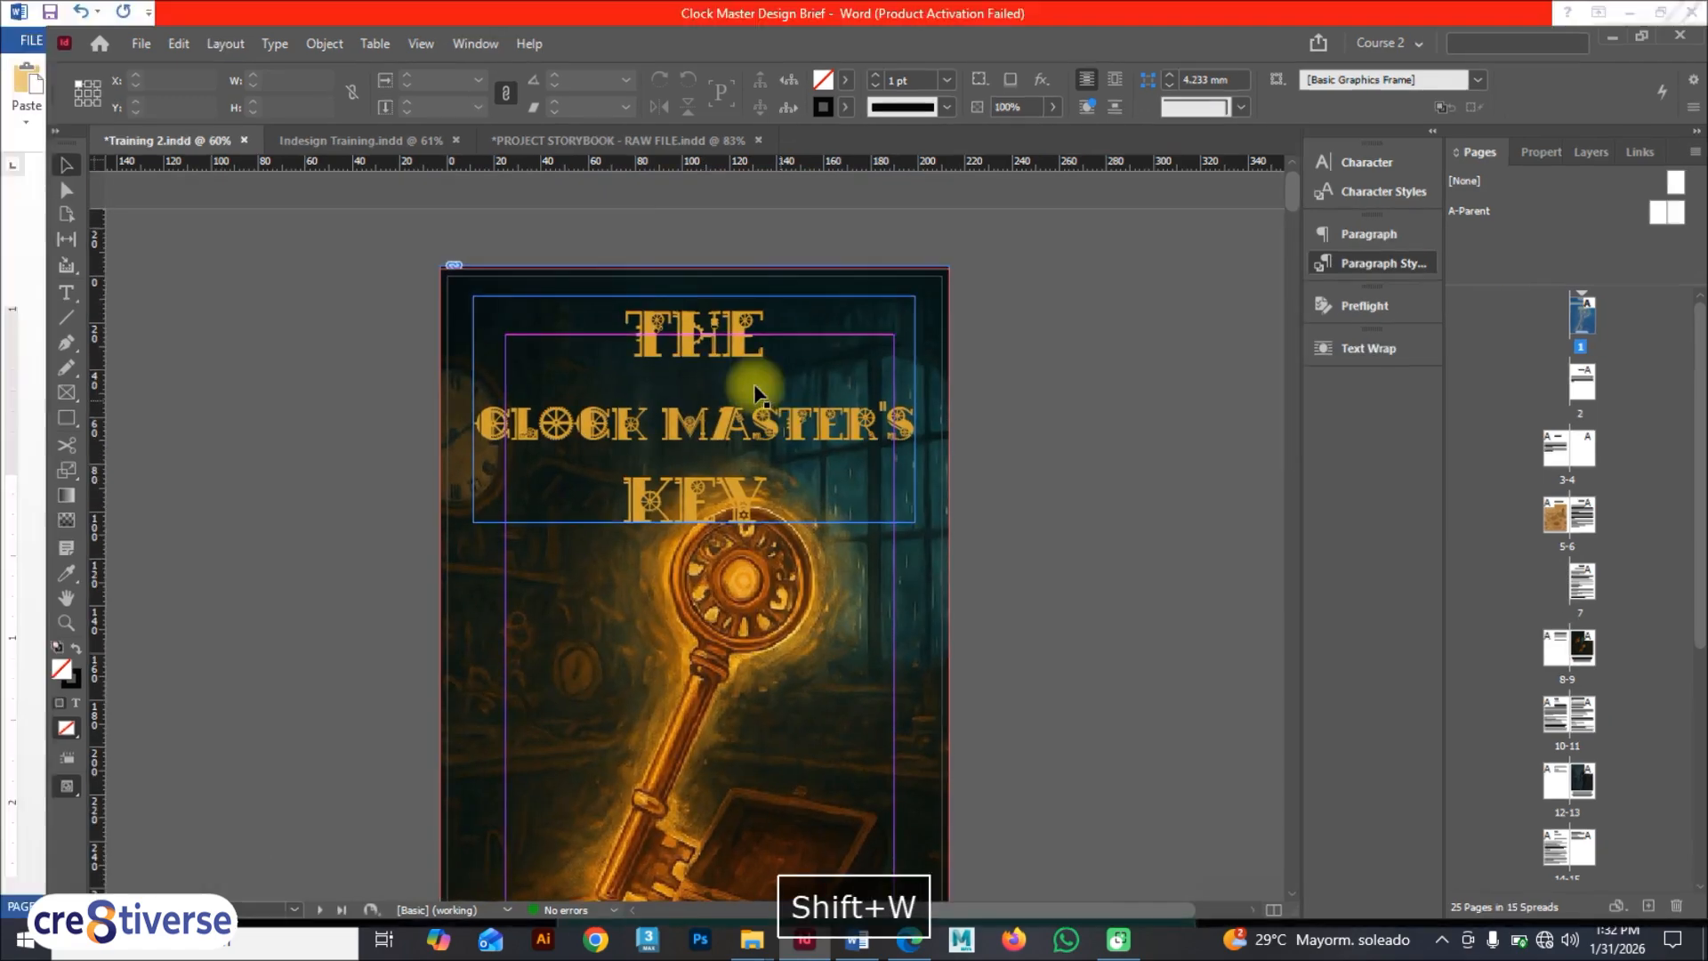
Step: Review the storybook in full-screen presentation, paging from the cover through the front matter and chapters to the closing page
key("Page_Down")
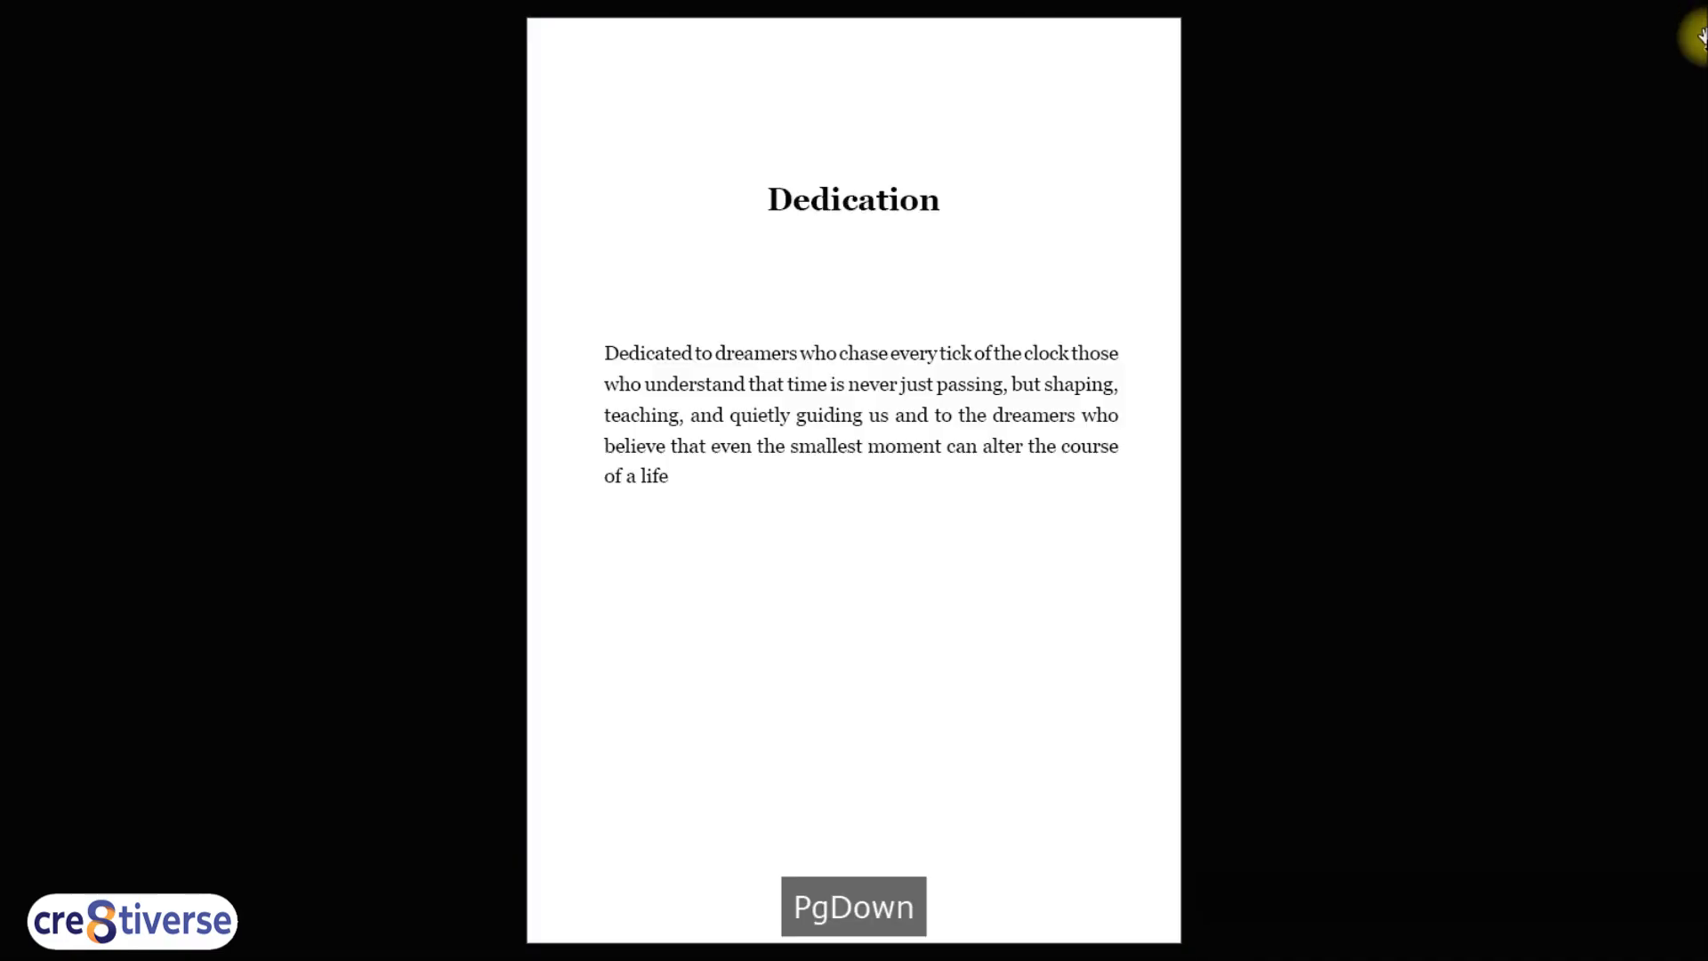
key("Page_Down")
key("Page_Down")
key("Page_Up")
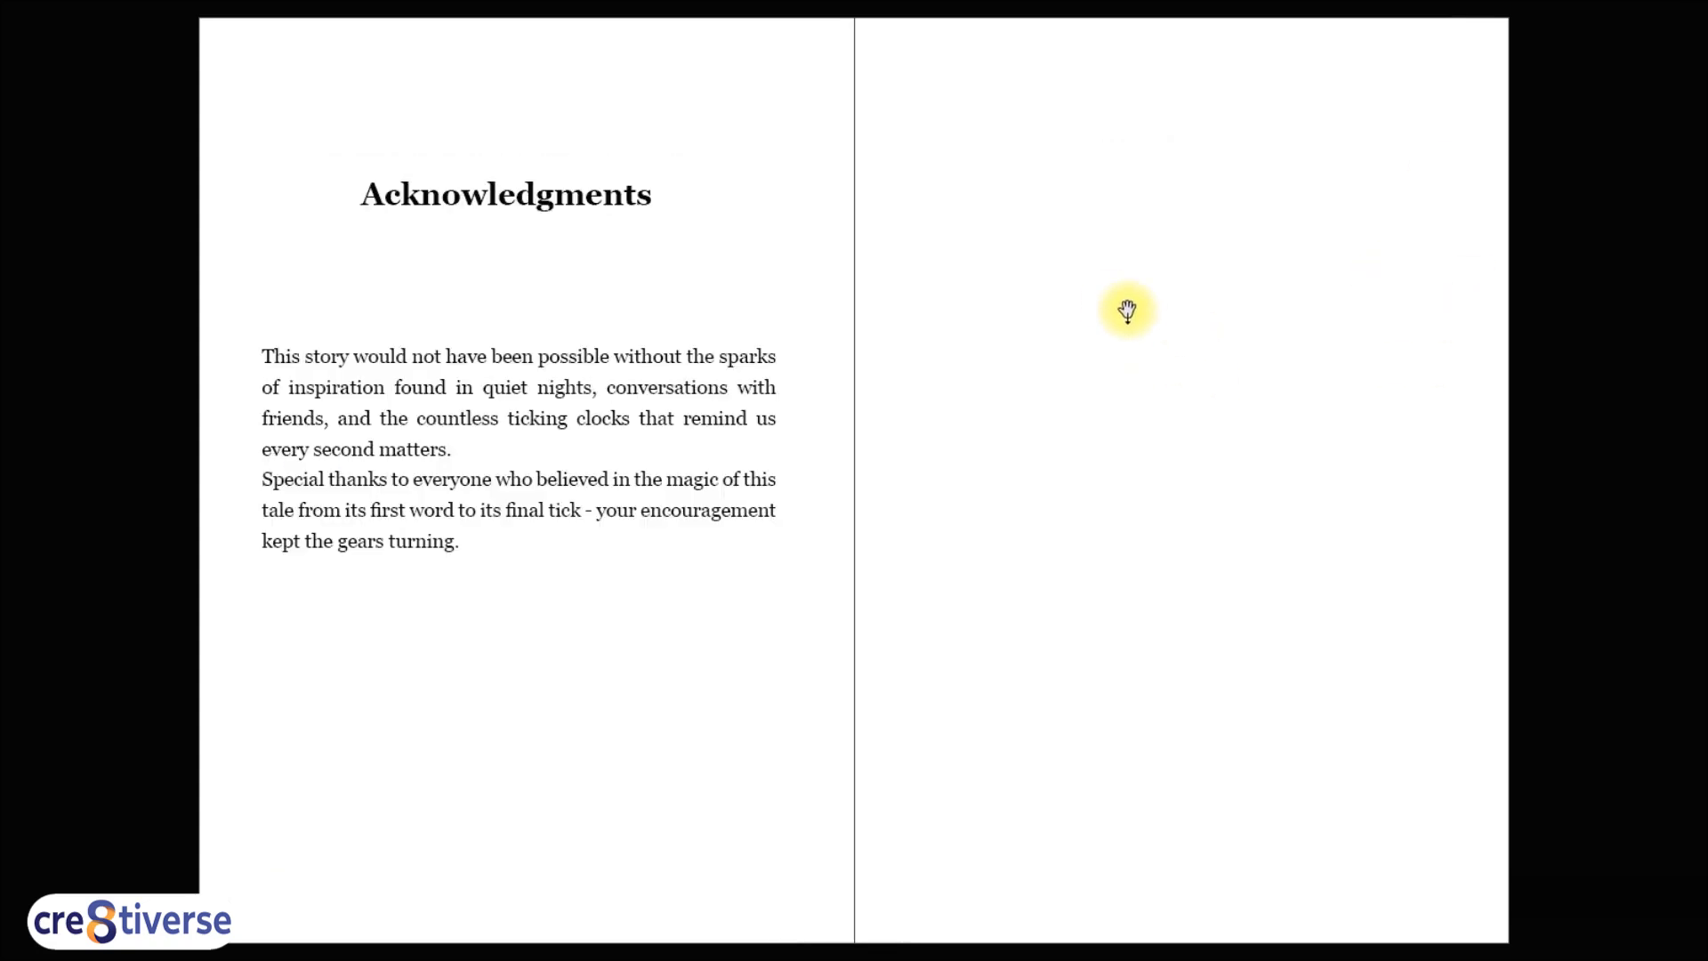
key("Page_Down")
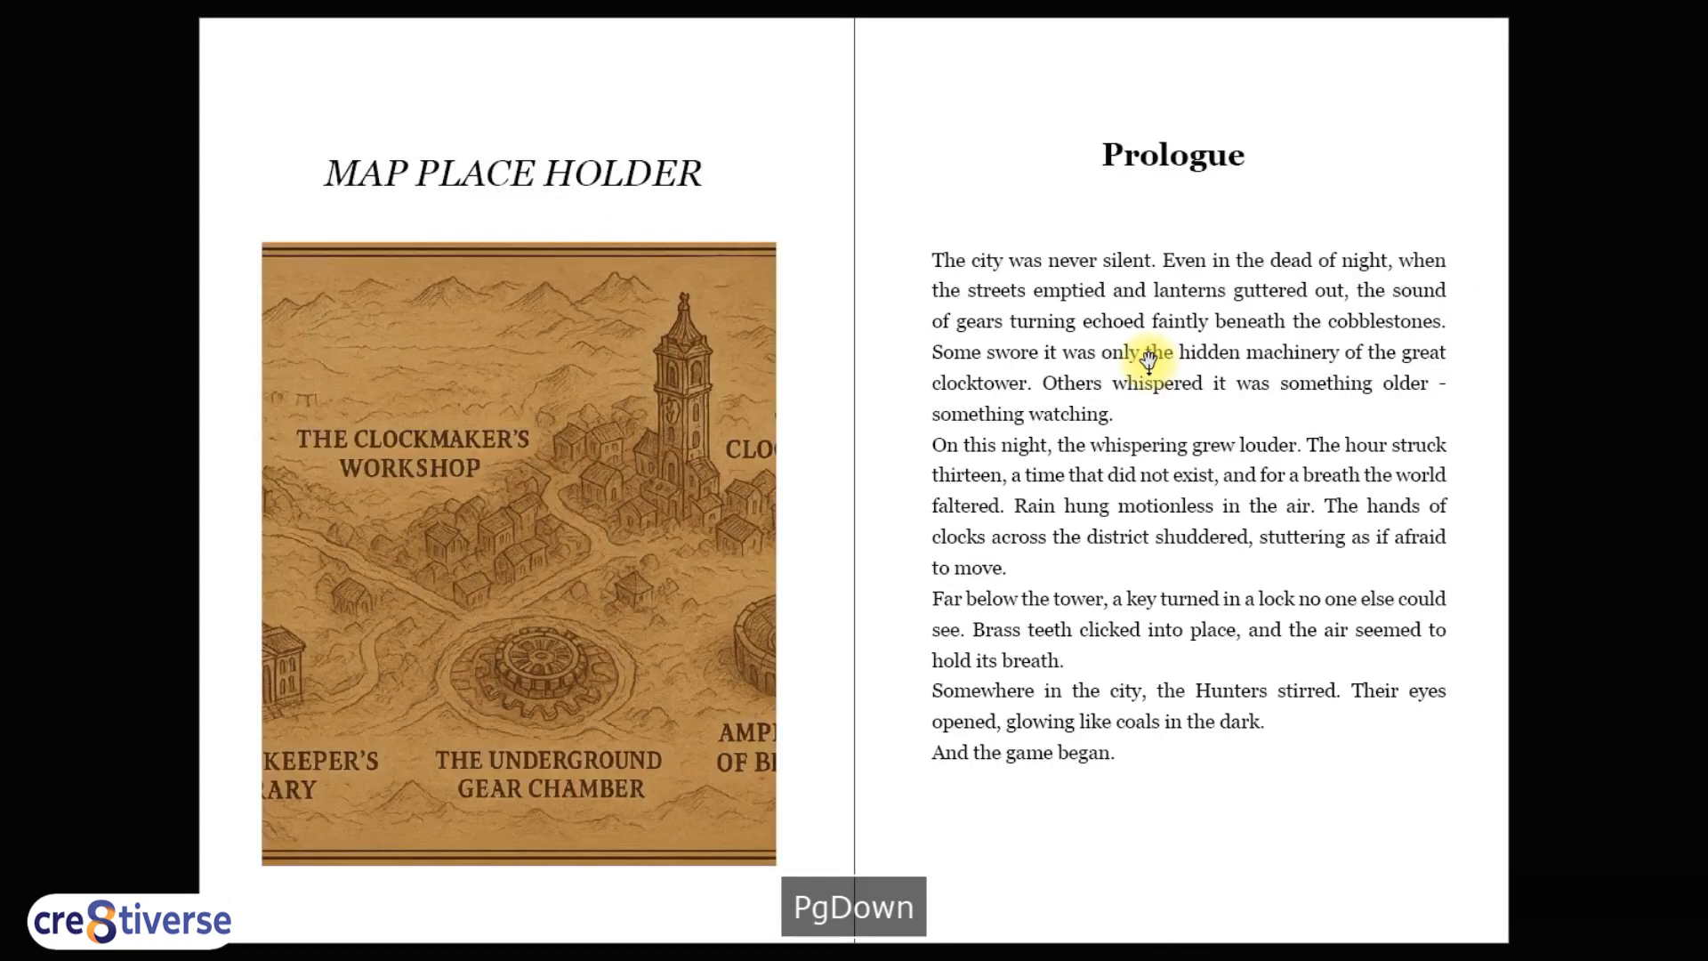
key("Page_Down")
key("Page_Down")
key("Page_Down")
key("Page_Down")
key("Page_Down")
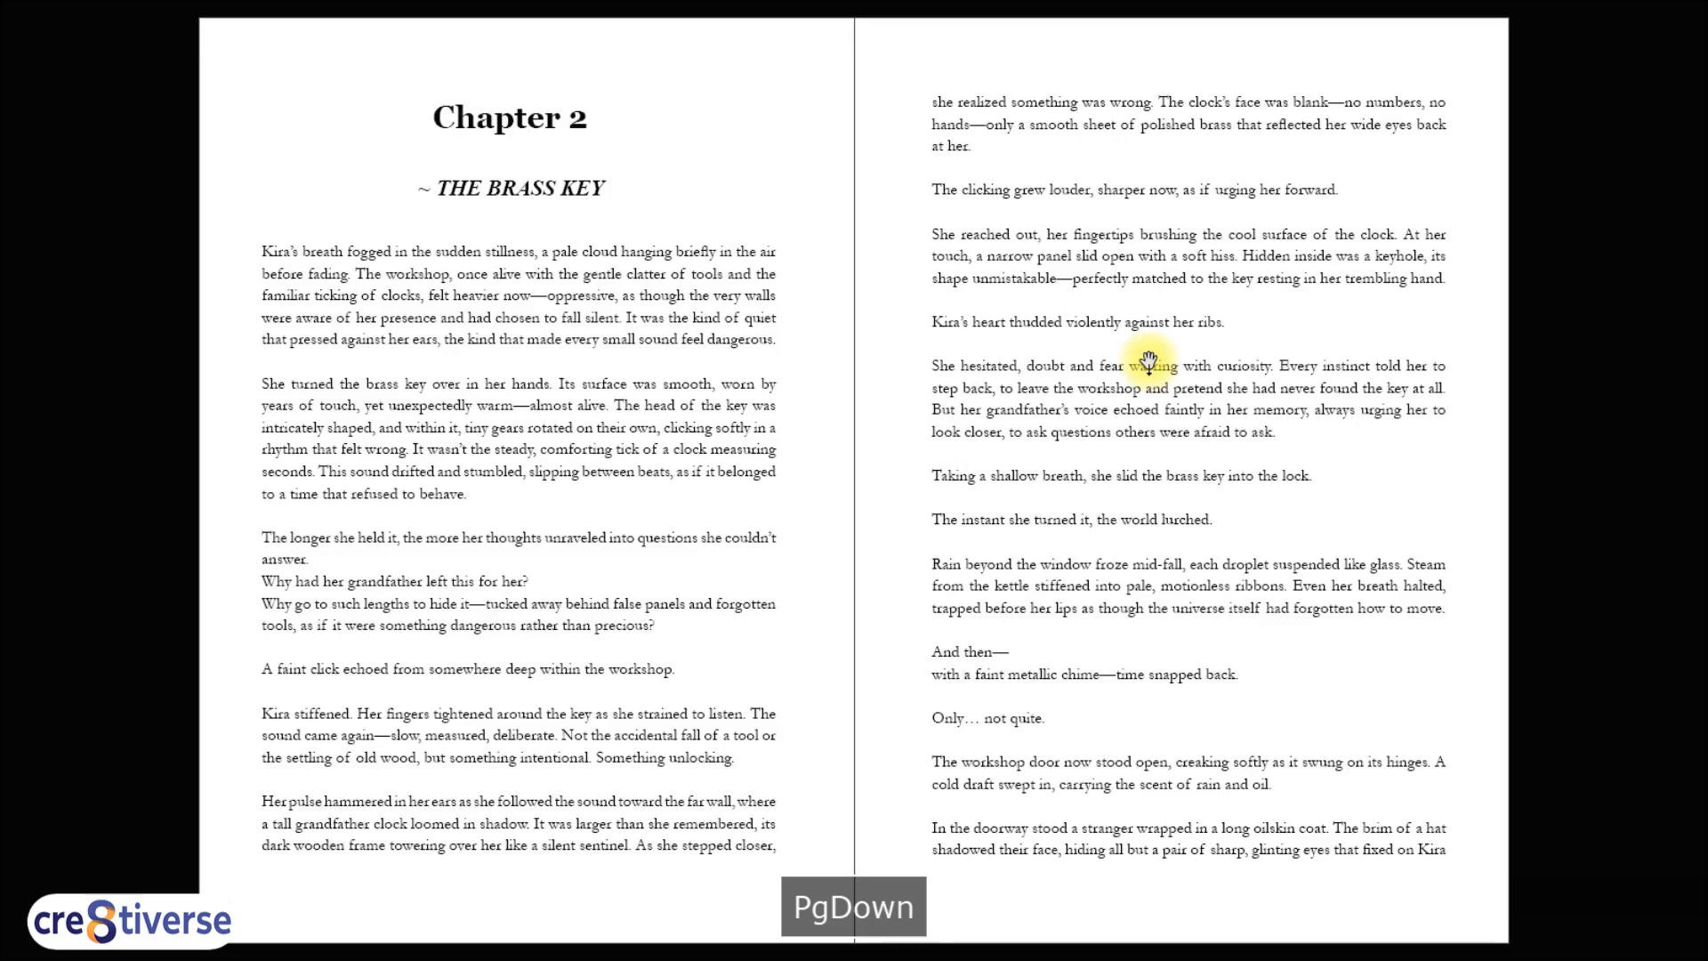
key("Page_Down")
key("Page_Down")
key("Page_Down")
key("Page_Up")
key("Page_Down")
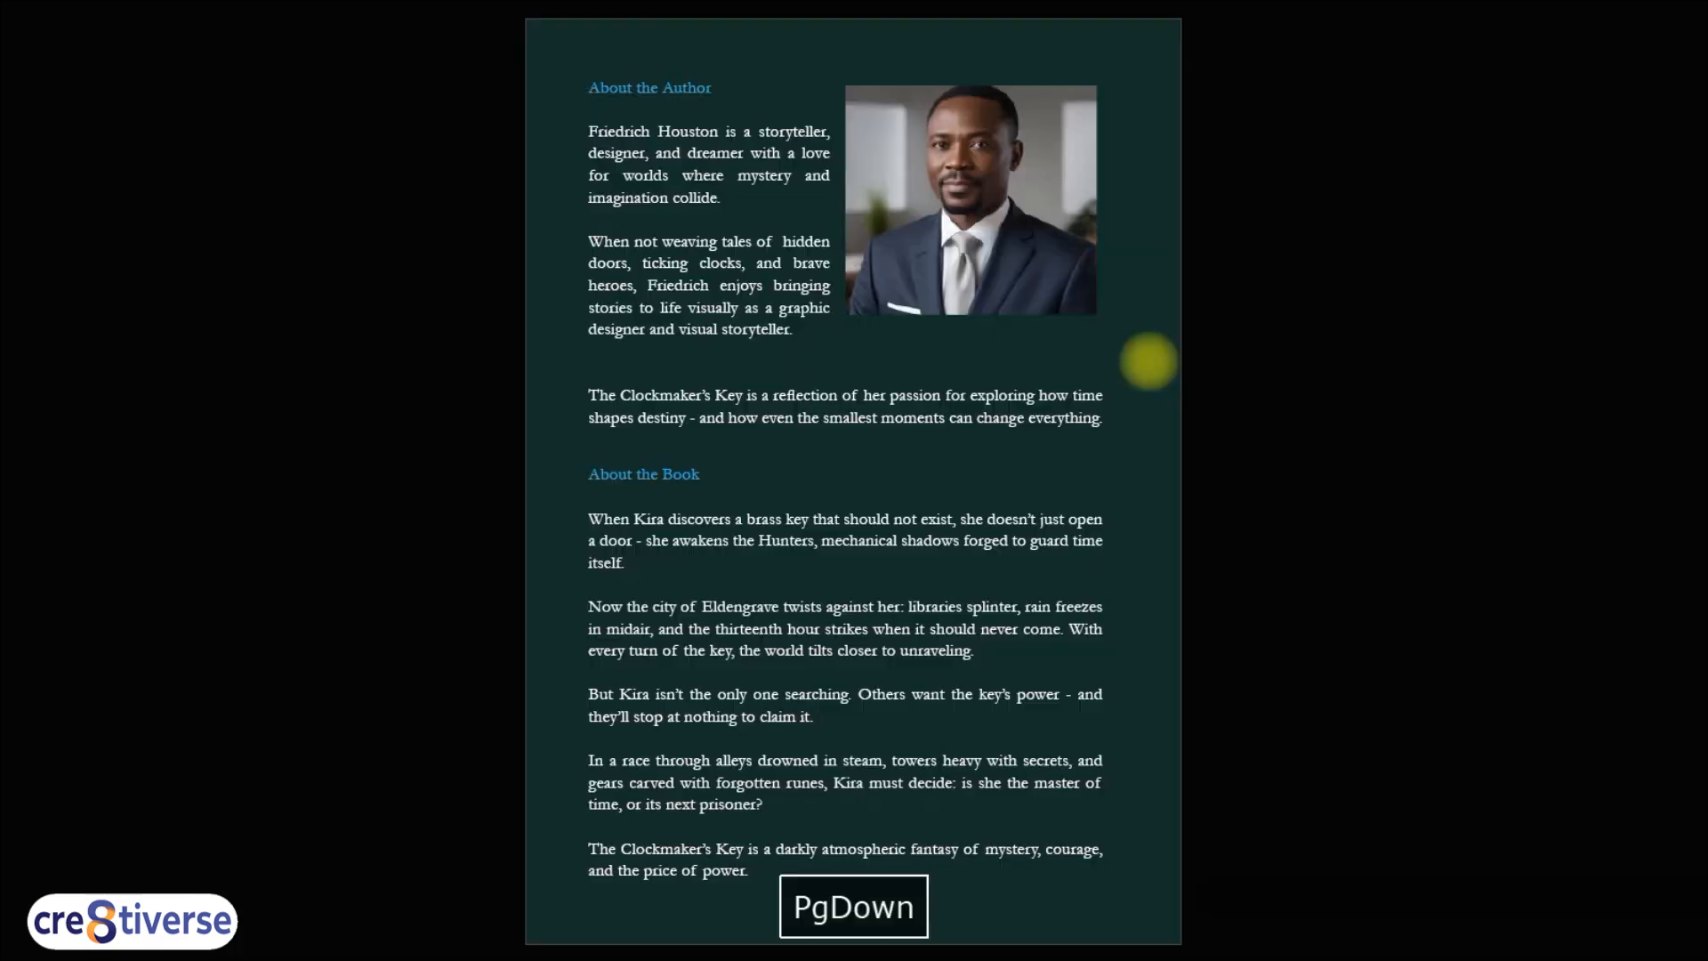
Step: Return to the Chapter 5 spread, leave the full-screen presentation, and collapse the Paragraph Styles options to clear the view of the pages
key("Page_Up")
key("Page_Up")
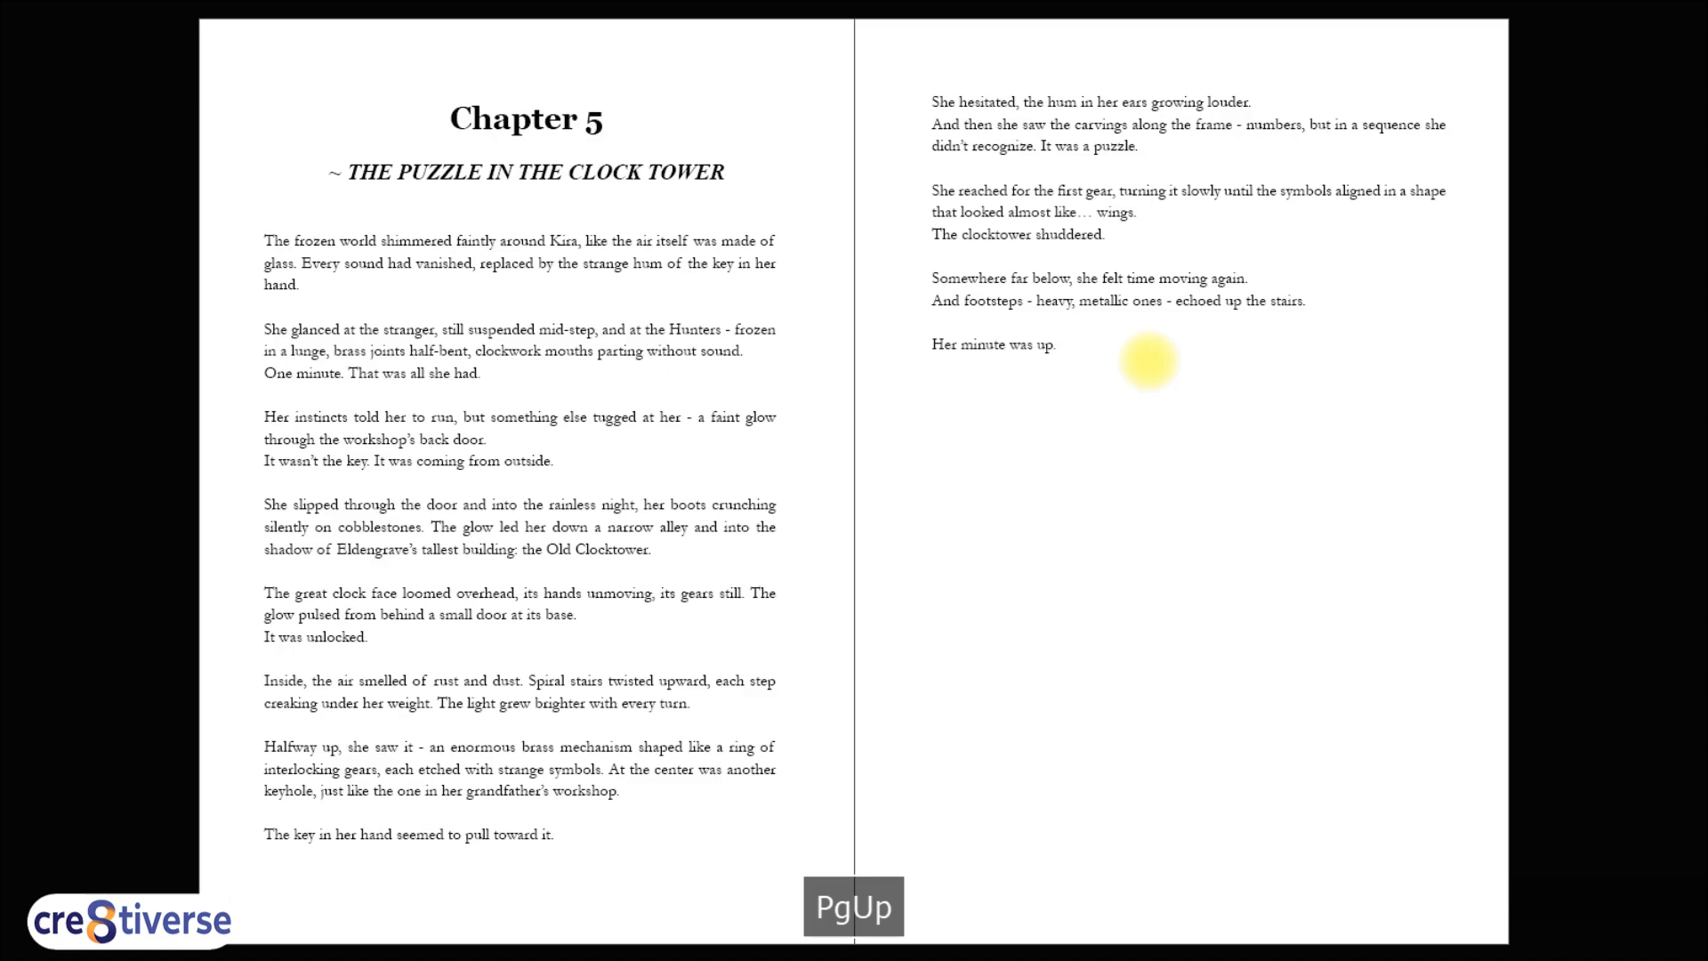
key("shift+w")
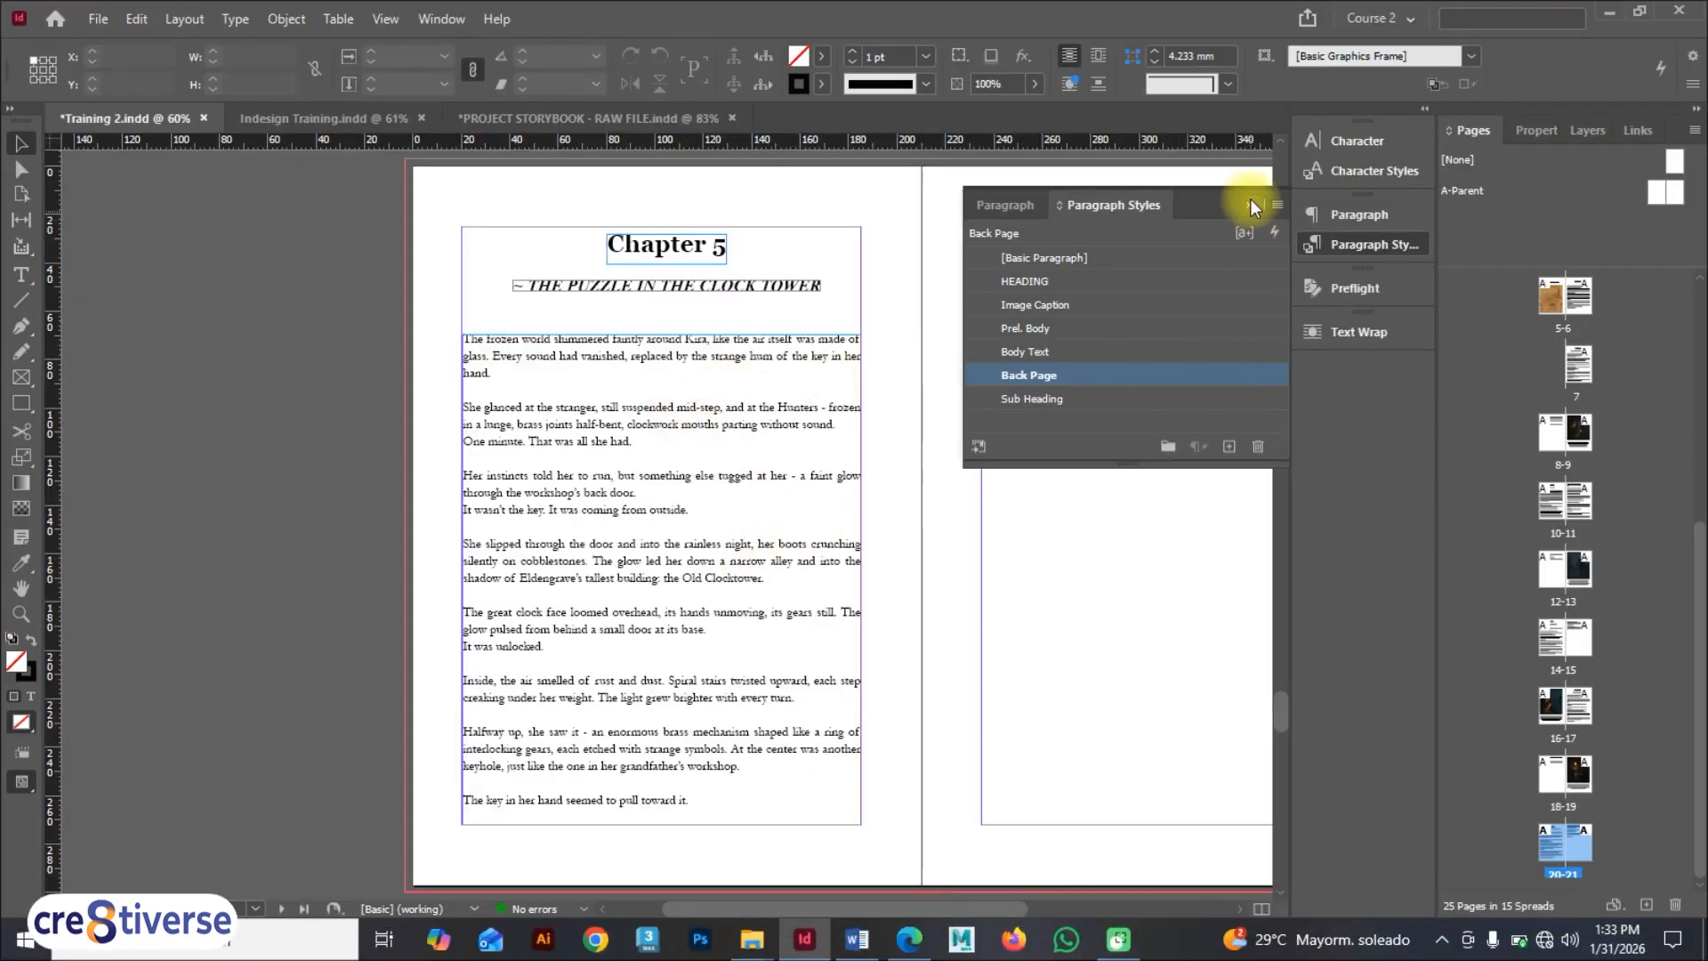
left_click_drag(903, 914, 942, 914)
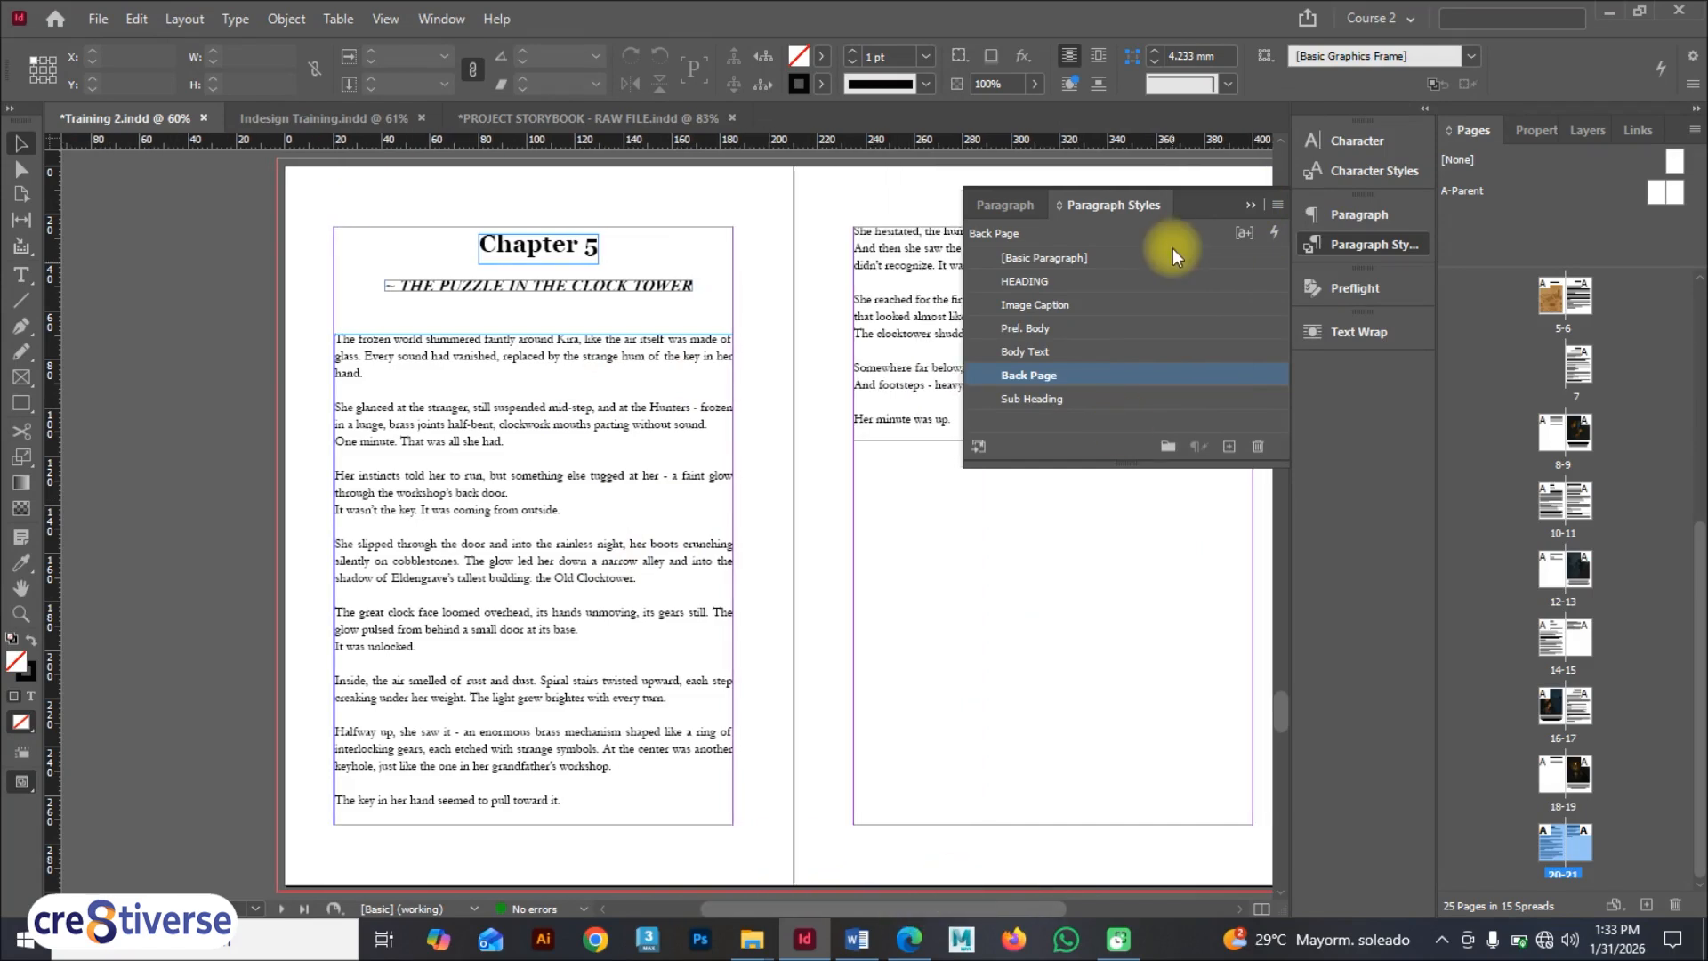
left_click(1246, 207)
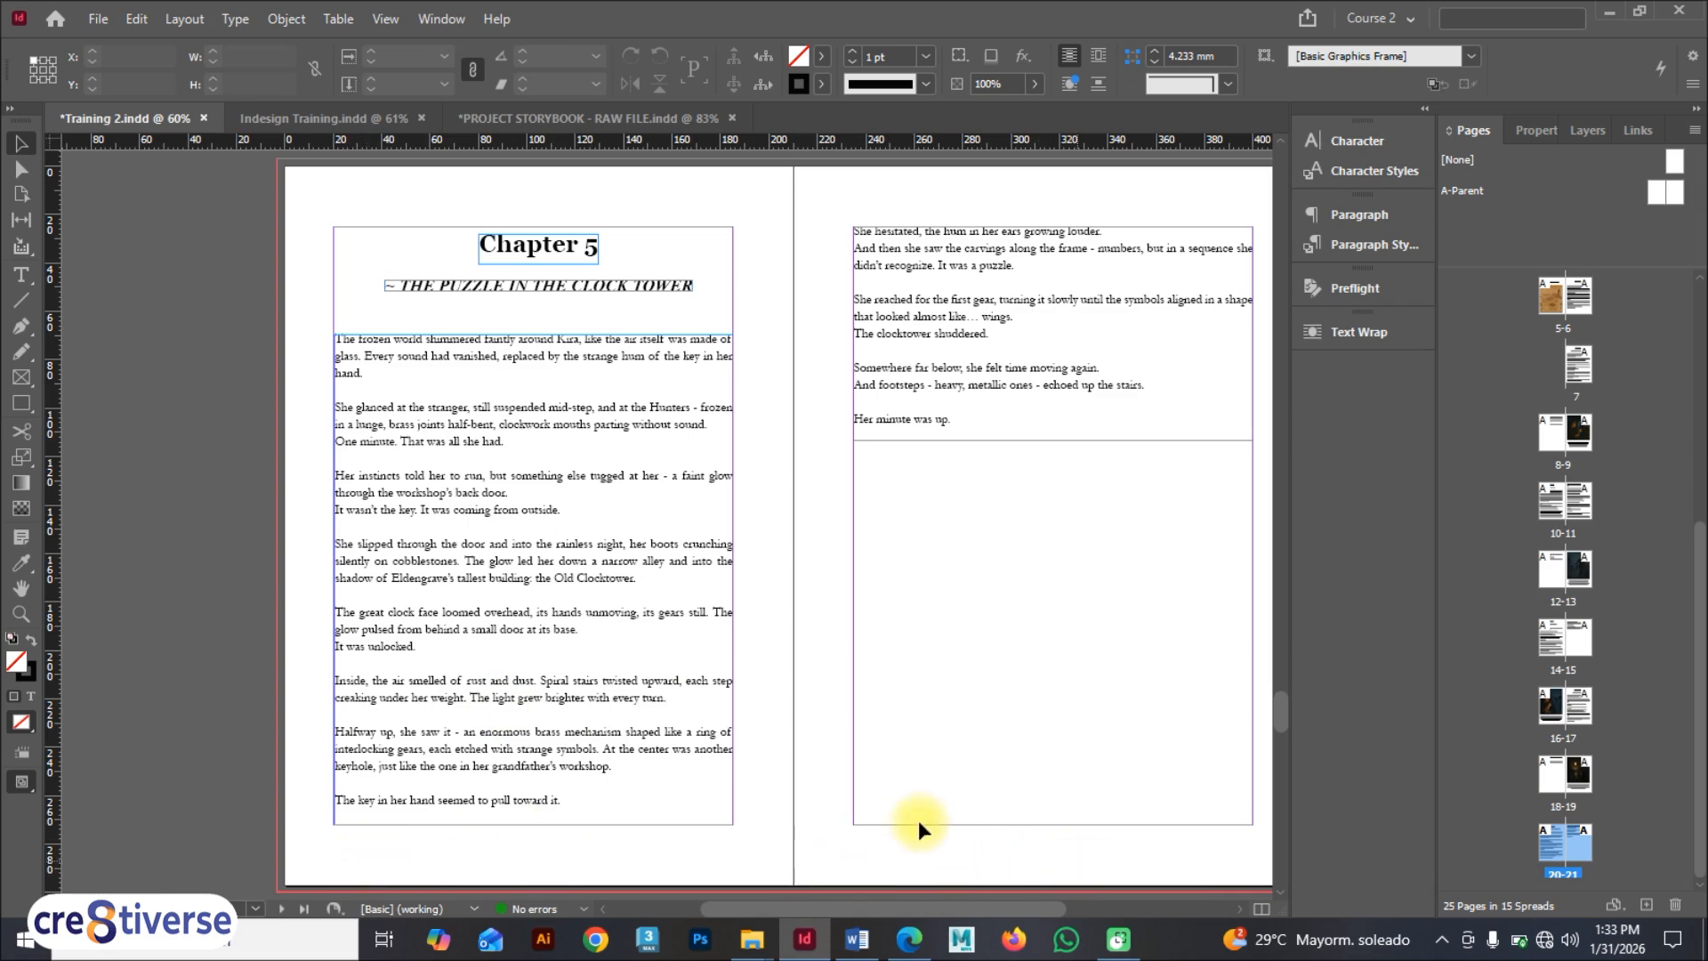
Step: Examine the Dedication and Acknowledgments spread in PROJECT STORYBOOK - RAW FILE.indd for reference, and return to Training 2.indd
scroll(1693, 443, "up", 3)
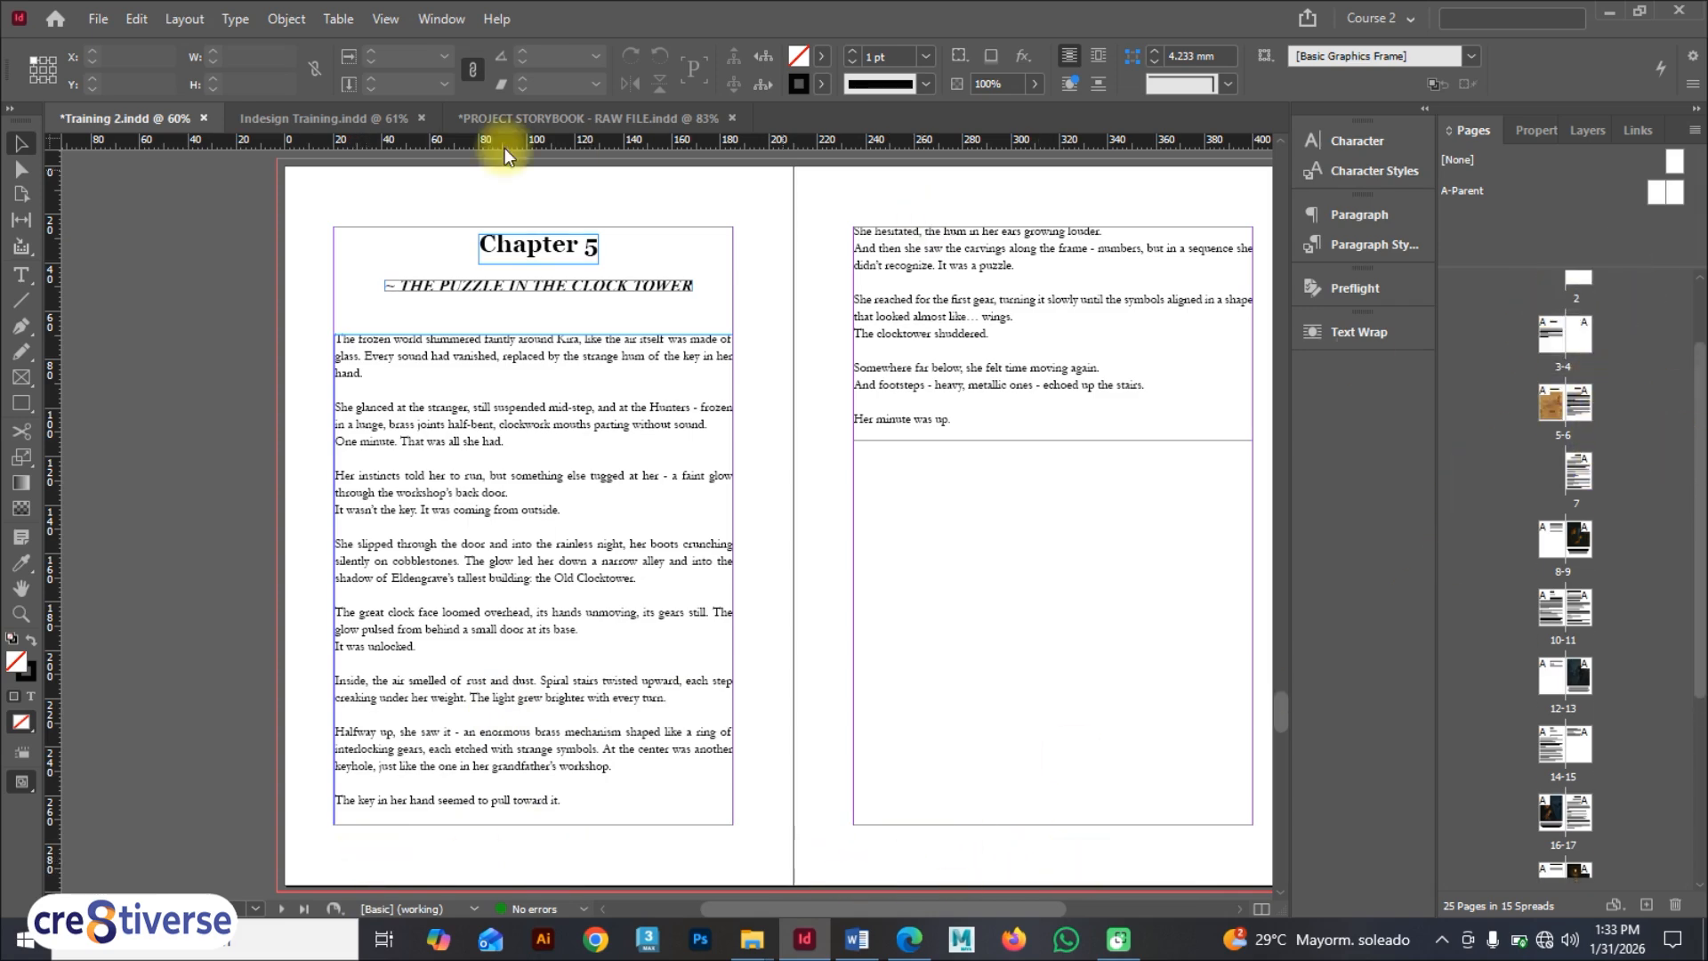
left_click(496, 118)
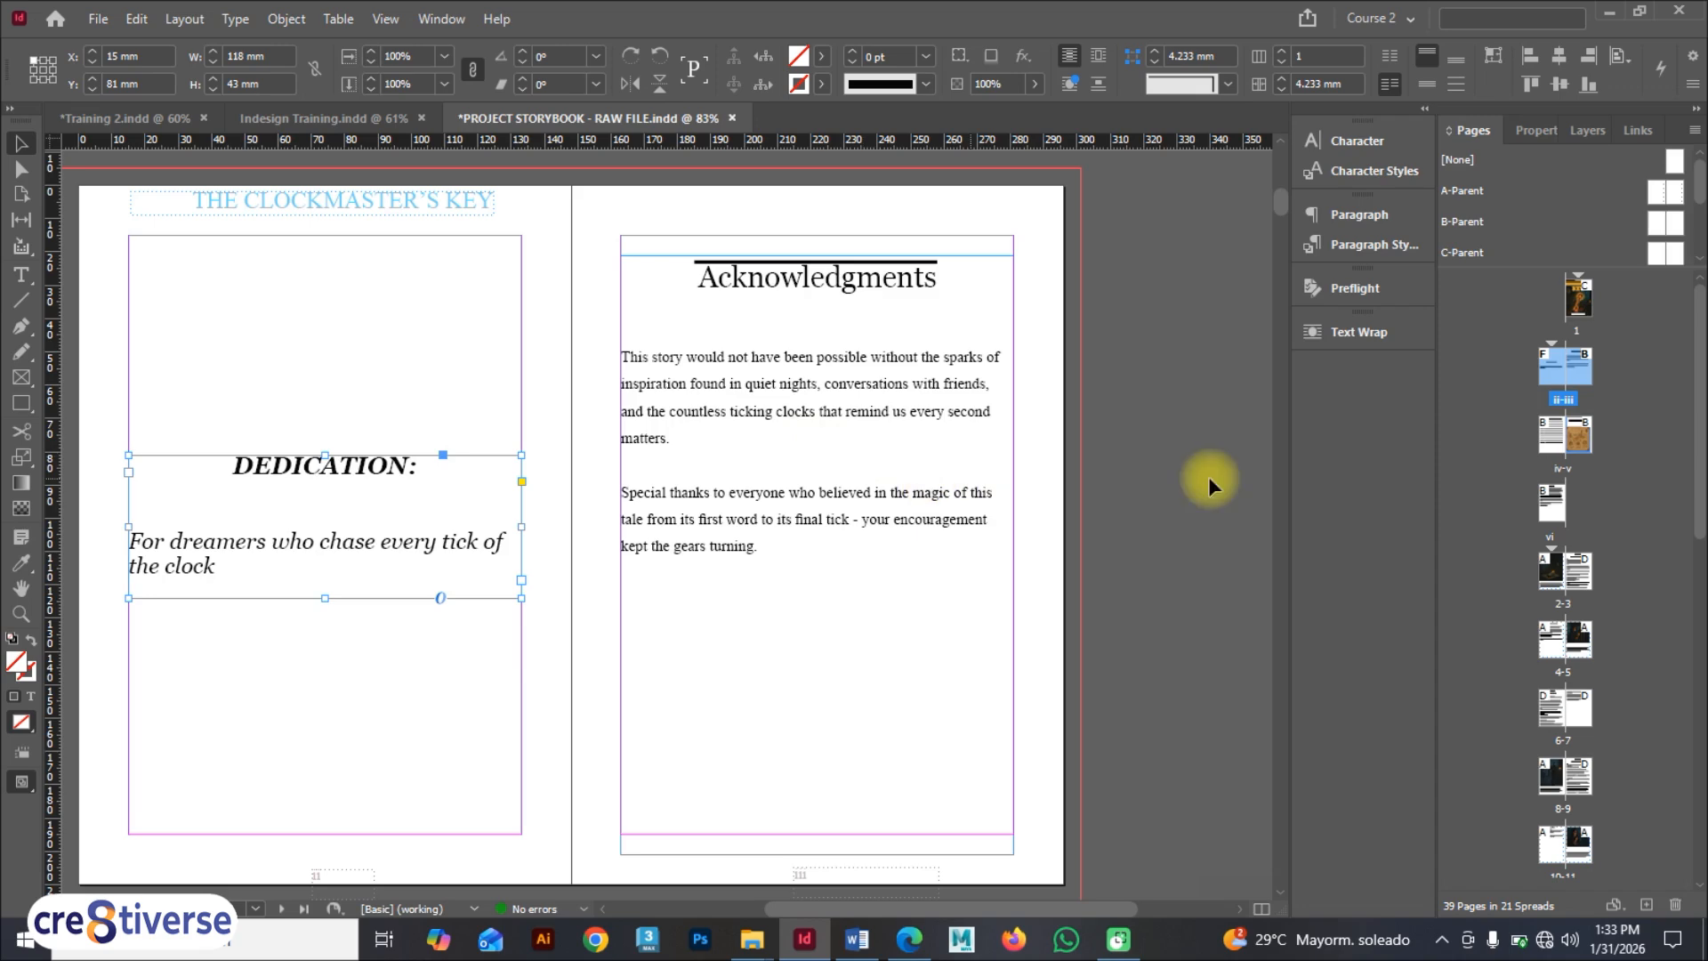
scroll(540, 767, "up", 4)
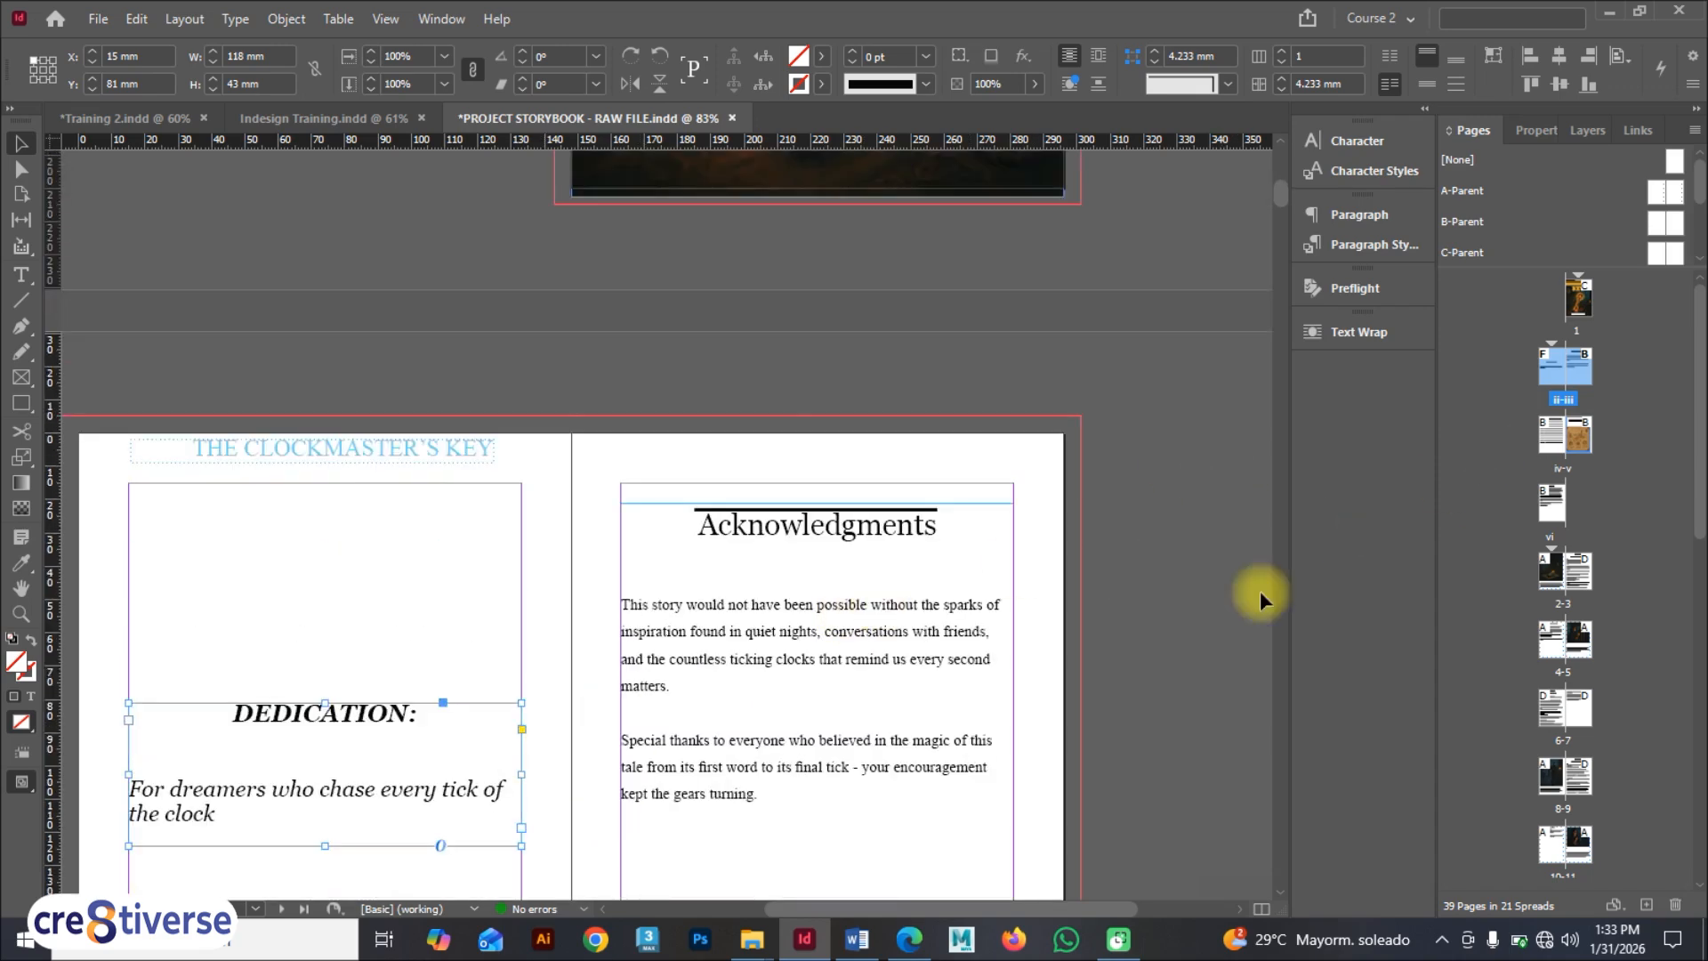
scroll(590, 760, "down", 3)
scroll(369, 883, "down", 1)
scroll(553, 569, "up", 3)
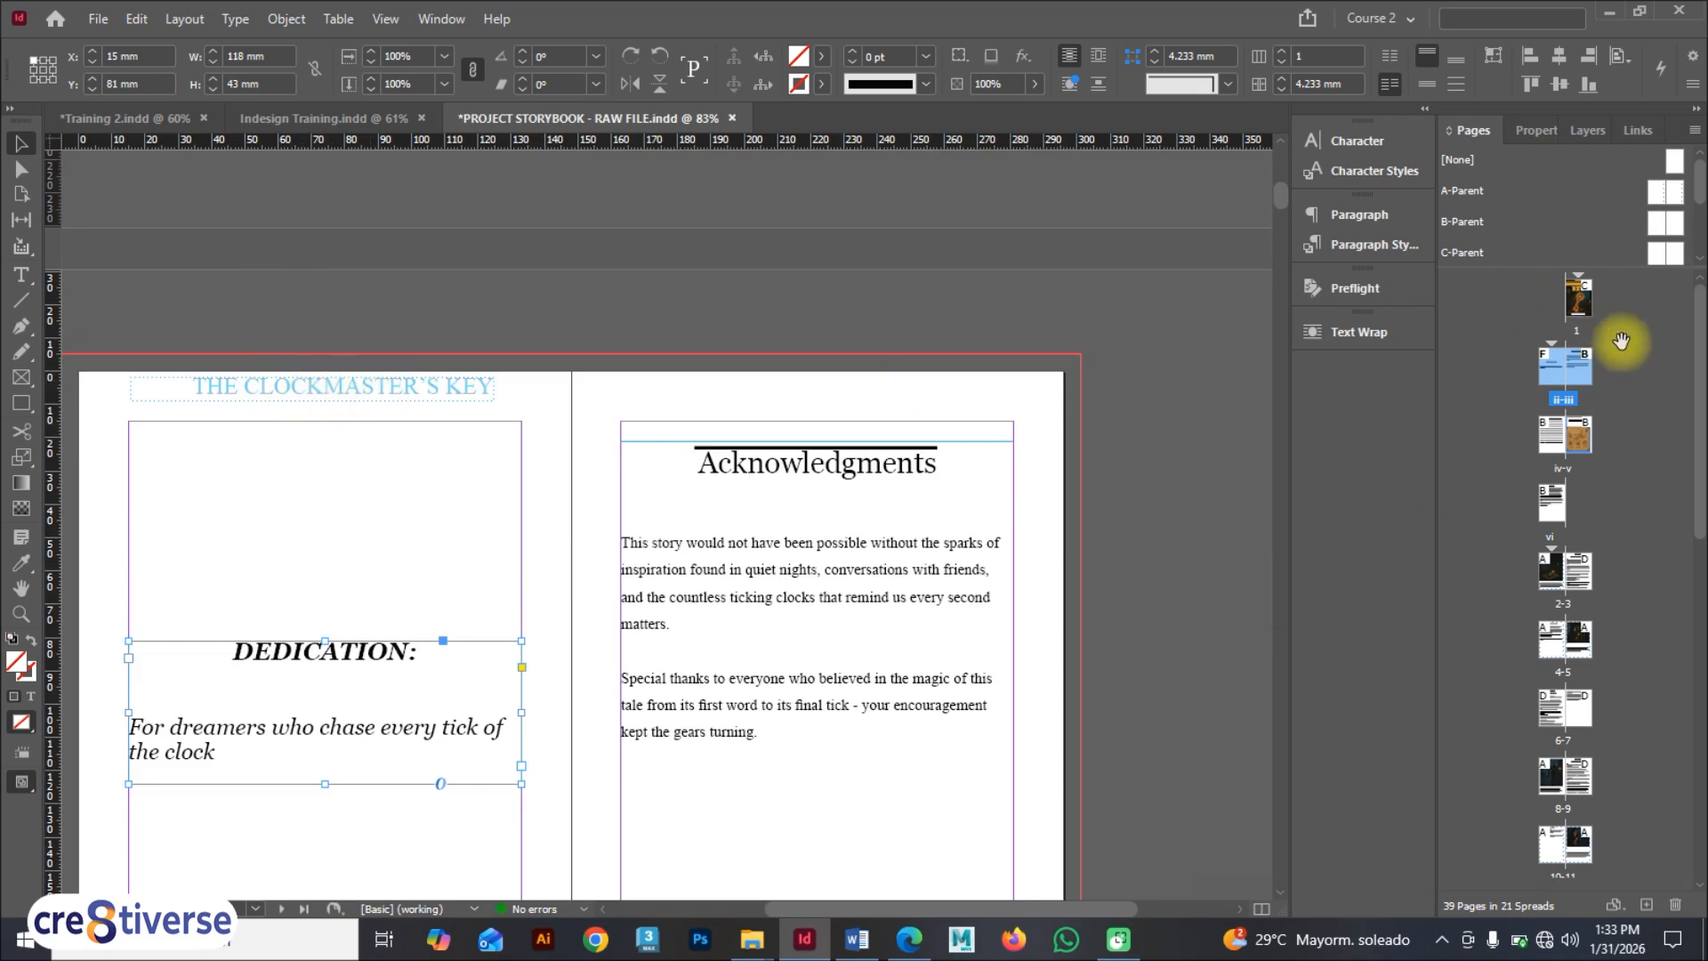
left_click(142, 117)
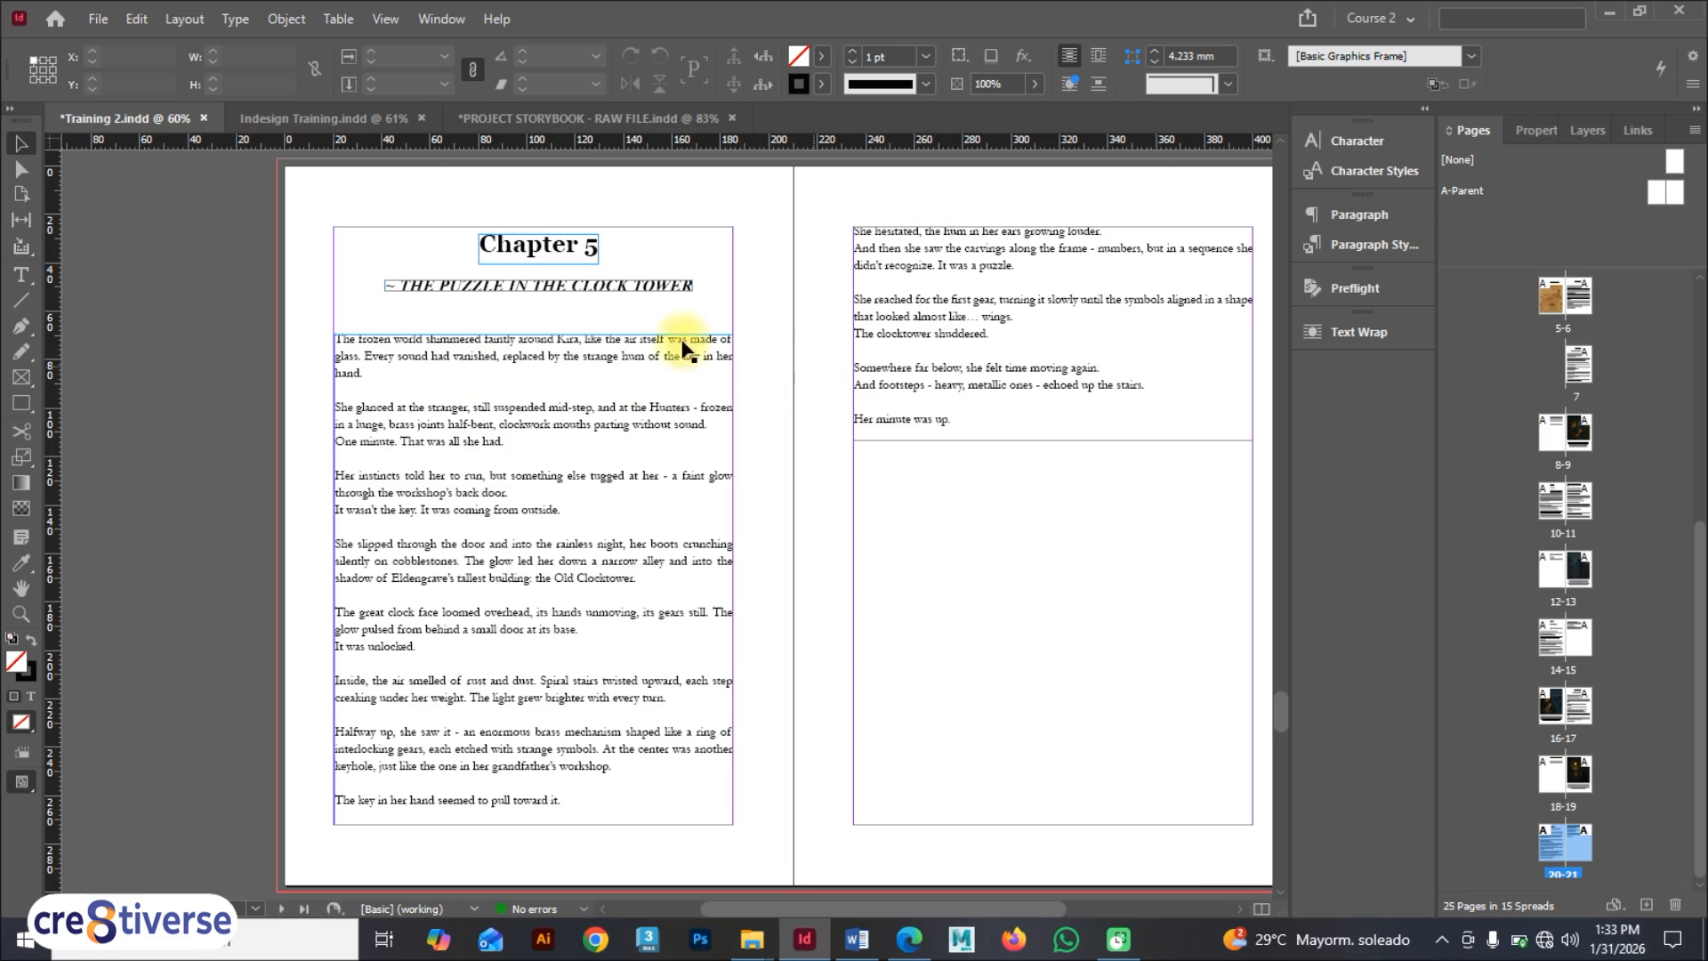